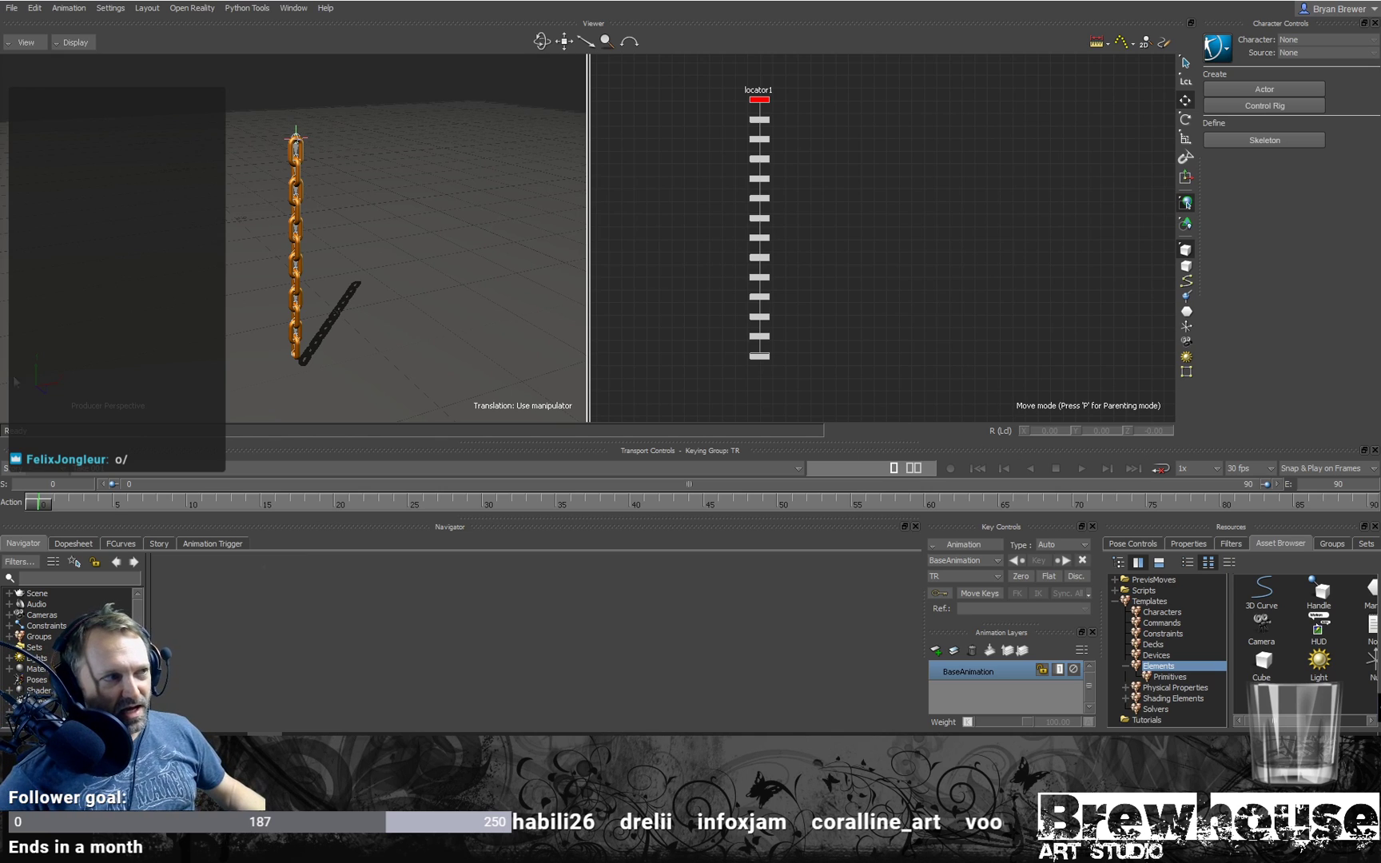
Step: Try rotating all the chain links under locator1 together, and undo the rotation
{"action": "middle_click_drag", "start_coordinate": [323, 298], "coordinate": [342, 298], "text": "alt"}
{"action": "left_click_drag", "start_coordinate": [342, 298], "coordinate": [357, 252], "text": "alt"}
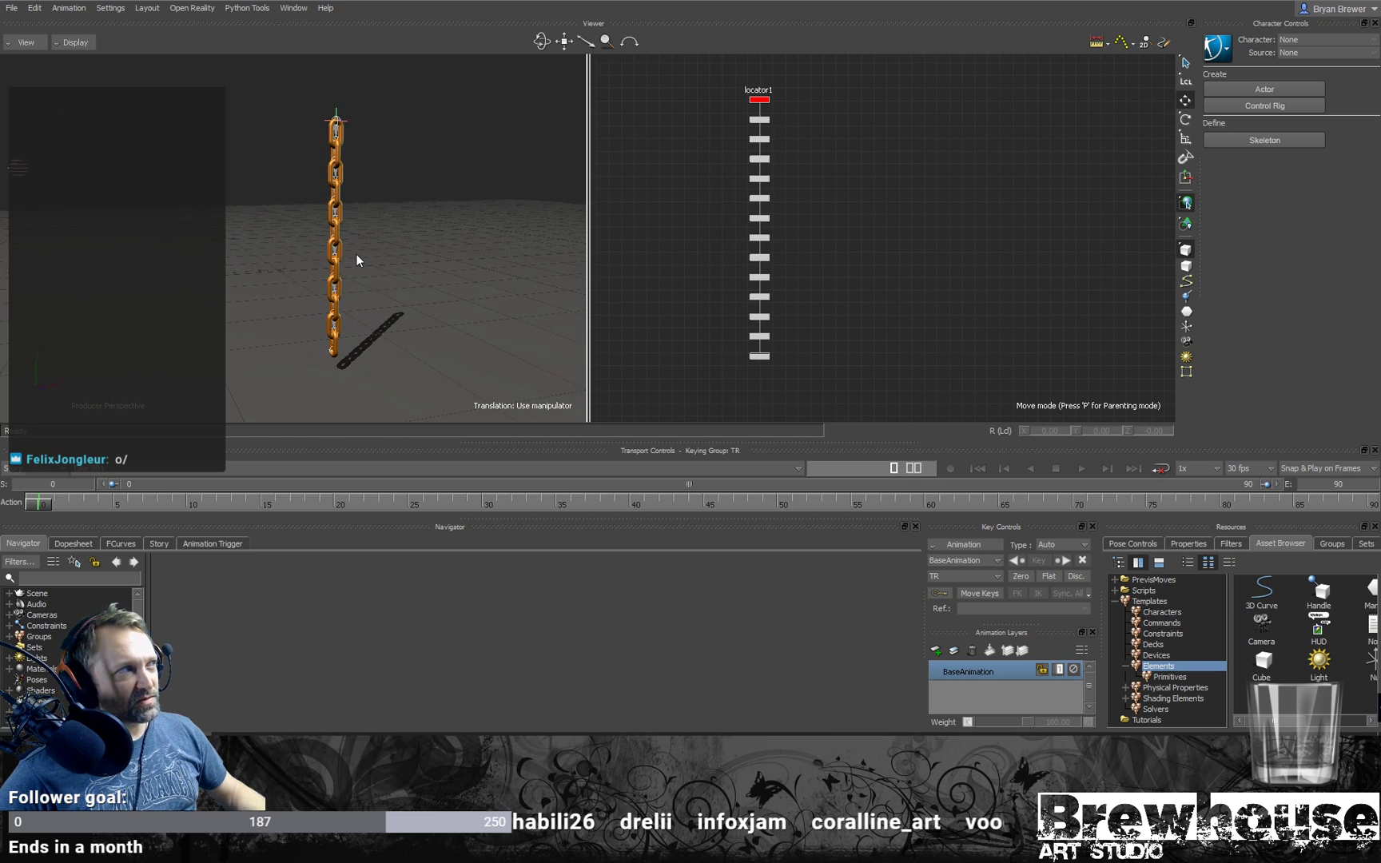
{"action": "mouse_move", "coordinate": [399, 306]}
{"action": "left_mouse_down", "text": "alt"}
{"action": "mouse_move", "coordinate": [432, 302]}
{"action": "mouse_move", "coordinate": [403, 276]}
{"action": "left_mouse_up", "text": "alt"}
{"action": "scroll", "coordinate": [848, 298], "scroll_direction": "down", "scroll_amount": 2}
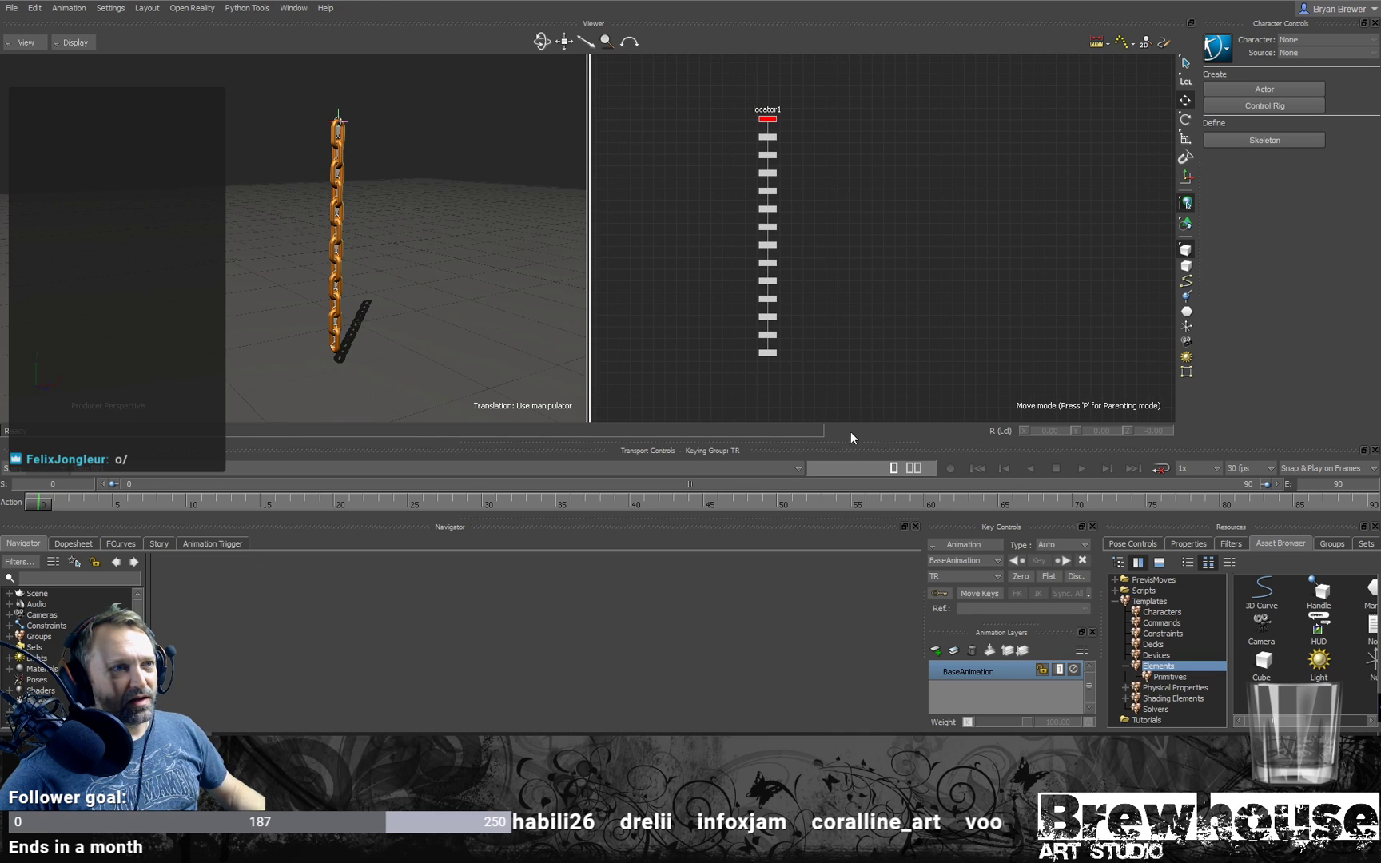
{"action": "left_click_drag", "start_coordinate": [831, 416], "coordinate": [711, 121]}
{"action": "key", "text": "e"}
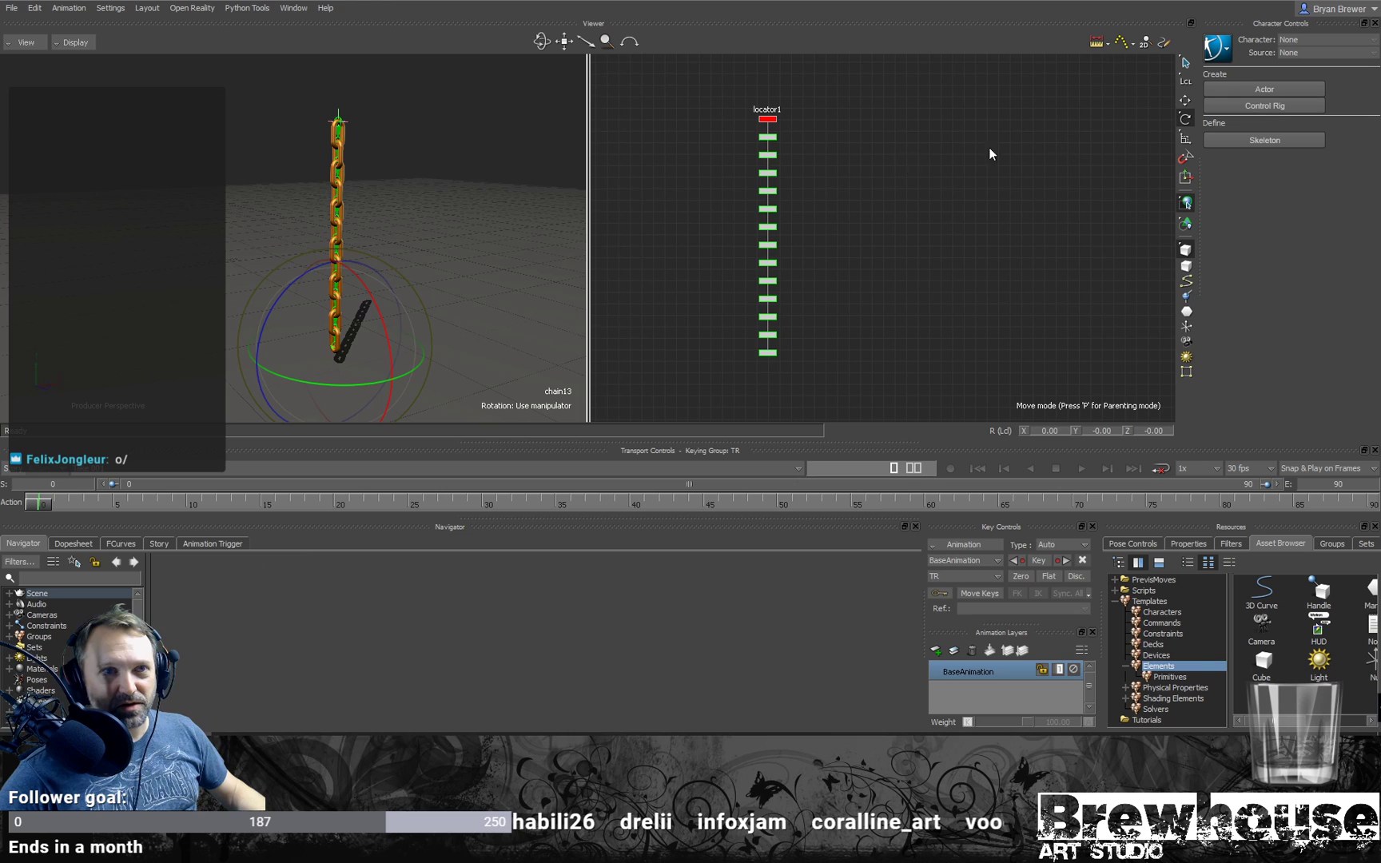
{"action": "left_click_drag", "start_coordinate": [283, 291], "coordinate": [290, 268]}
{"action": "key", "text": "ctrl+z"}
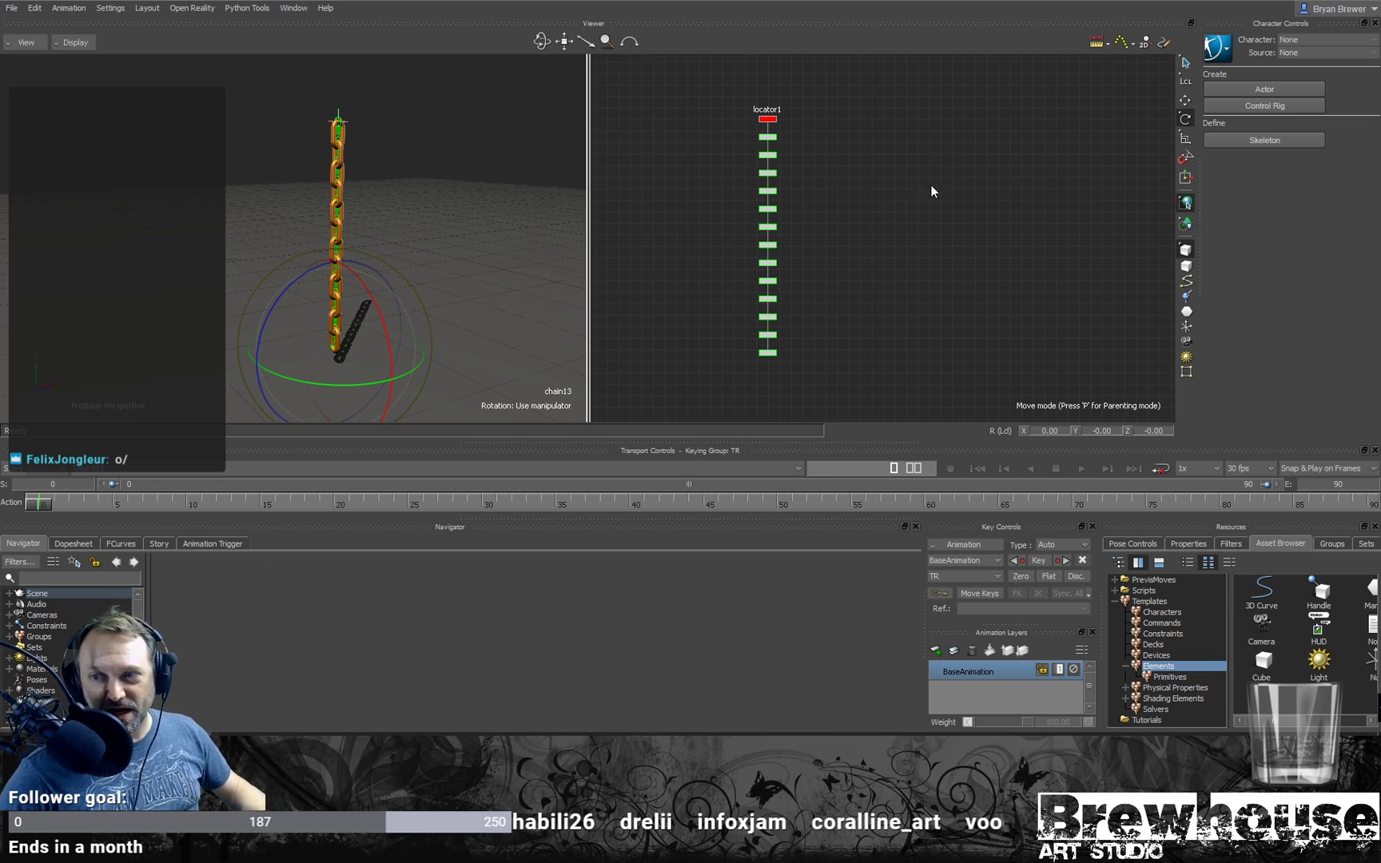
{"action": "left_click", "coordinate": [927, 263]}
{"action": "middle_click_drag", "start_coordinate": [716, 250], "coordinate": [727, 240], "text": "alt"}
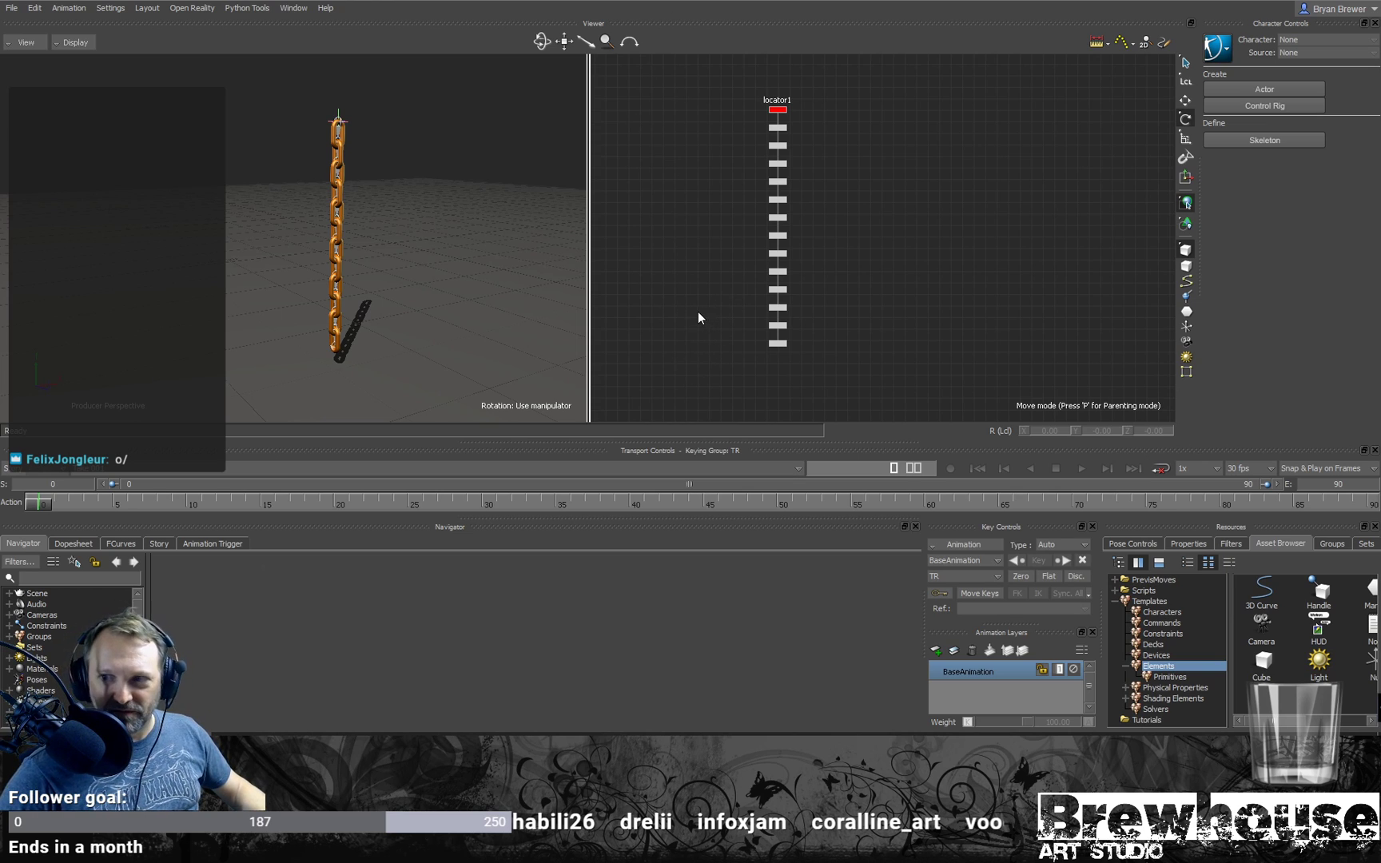
{"action": "scroll", "coordinate": [694, 302], "scroll_direction": "up", "scroll_amount": 4}
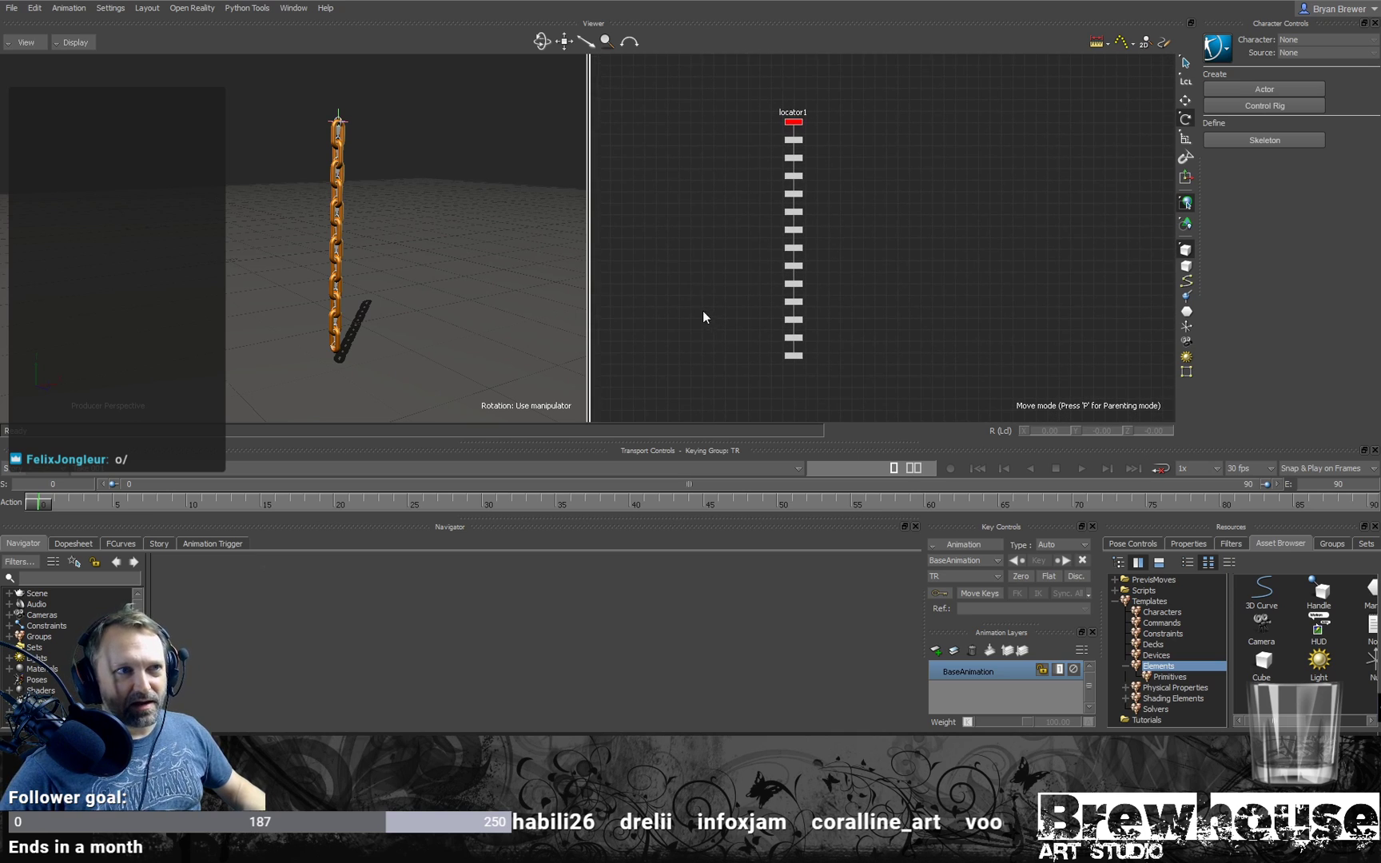
{"action": "scroll", "coordinate": [767, 268], "scroll_direction": "down", "scroll_amount": 3}
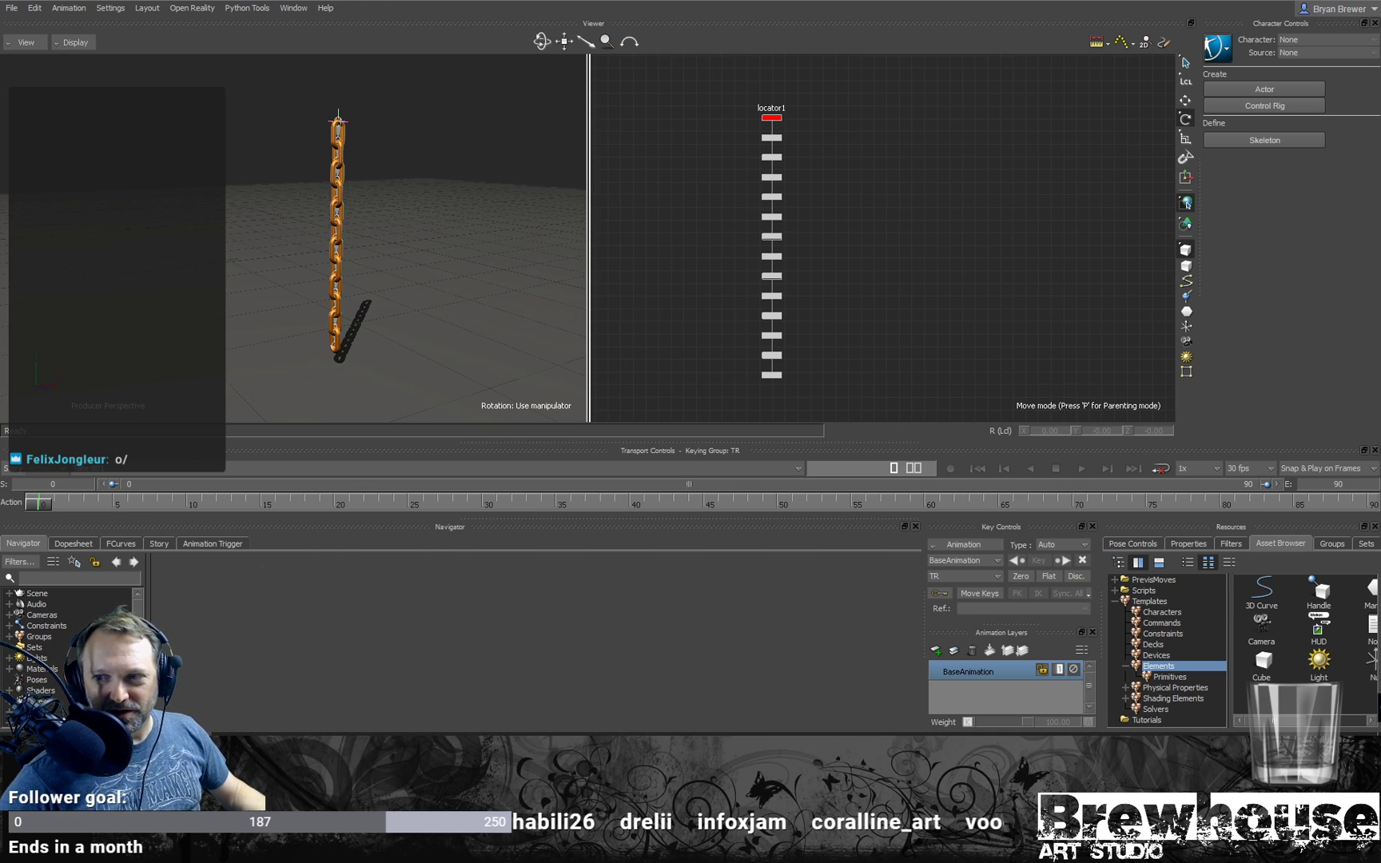
{"action": "left_click_drag", "start_coordinate": [760, 278], "coordinate": [779, 275], "text": "shift"}
{"action": "left_click_drag", "start_coordinate": [876, 233], "coordinate": [793, 242], "text": "ctrl"}
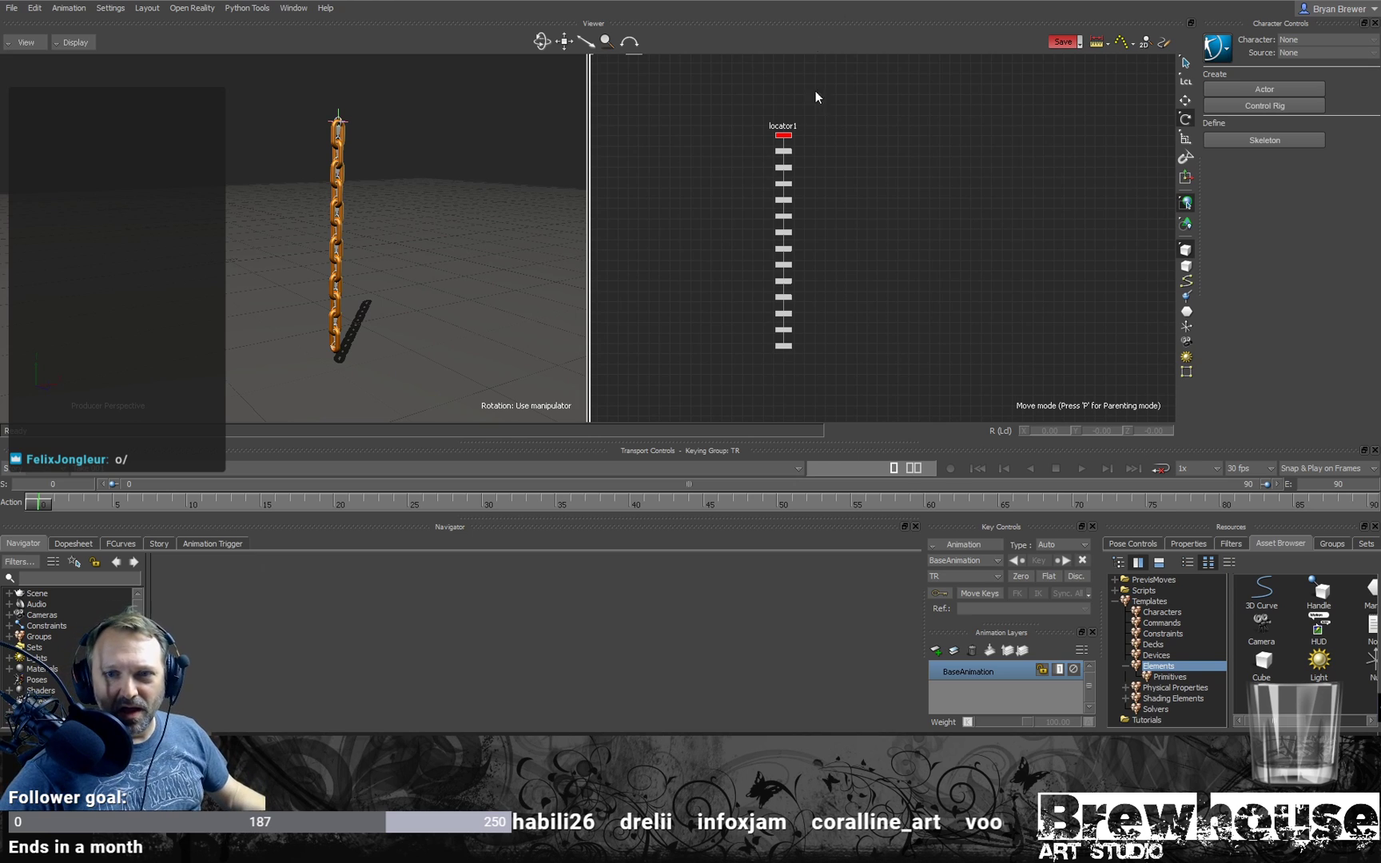
{"action": "mouse_move", "coordinate": [747, 237]}
{"action": "left_mouse_down", "text": "shift"}
{"action": "mouse_move", "coordinate": [738, 243]}
{"action": "mouse_move", "coordinate": [768, 253]}
{"action": "left_mouse_up", "text": "shift"}
{"action": "left_click_drag", "start_coordinate": [891, 197], "coordinate": [783, 226], "text": "ctrl"}
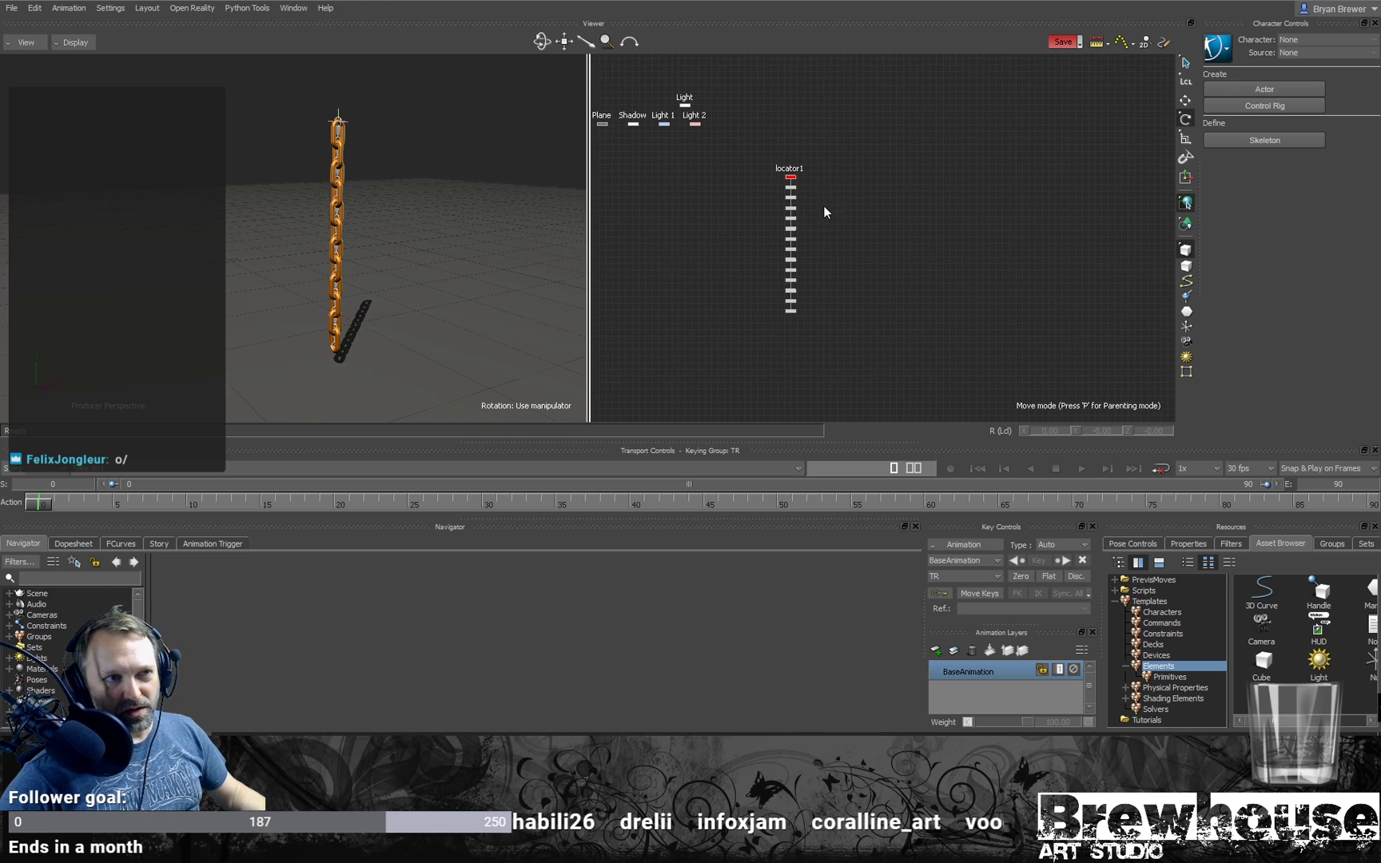
Step: Display the Elements templates as a plain list and select the Skeleton root template
{"action": "left_click_drag", "start_coordinate": [788, 368], "coordinate": [783, 363]}
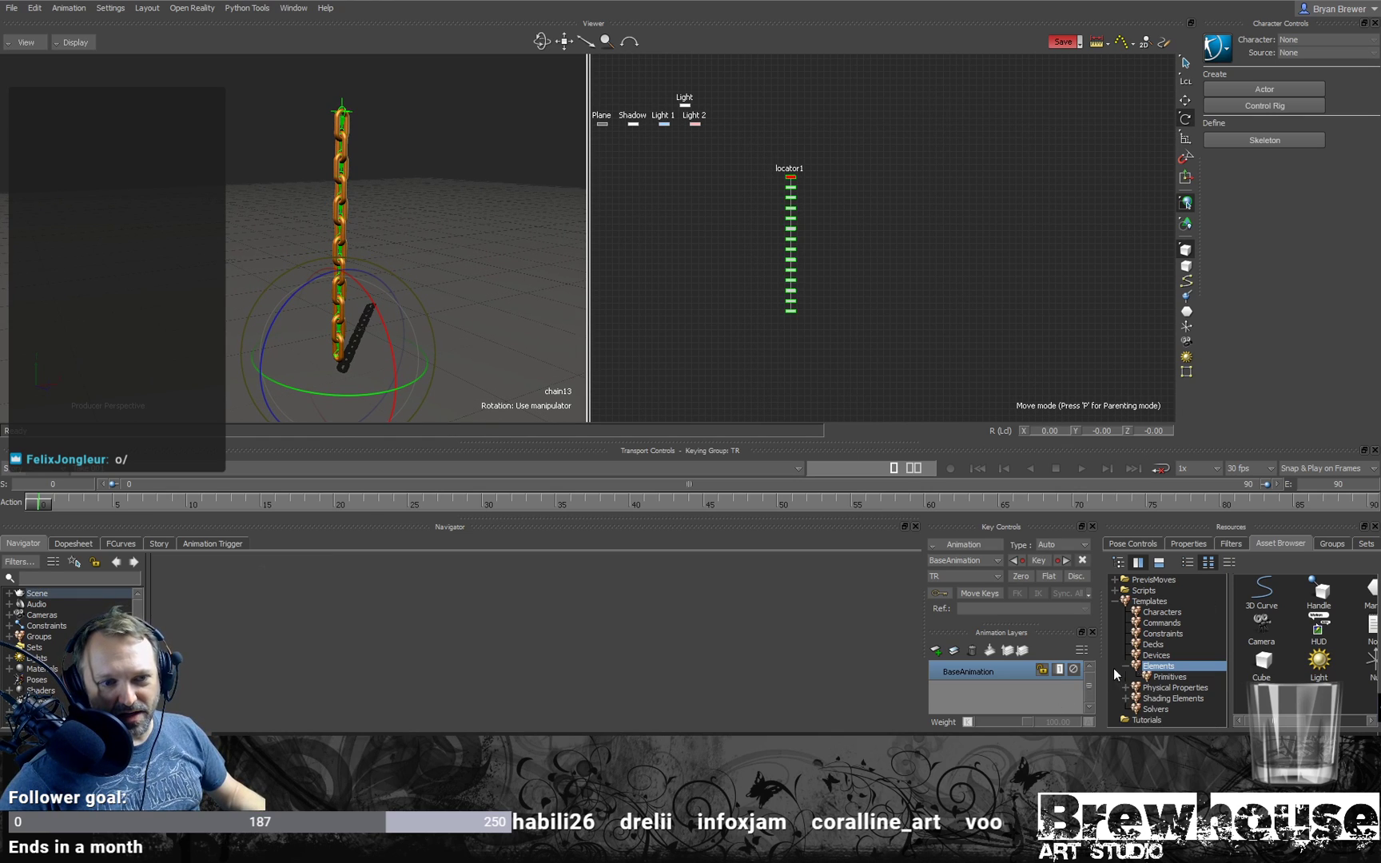
{"action": "left_click", "coordinate": [1188, 562]}
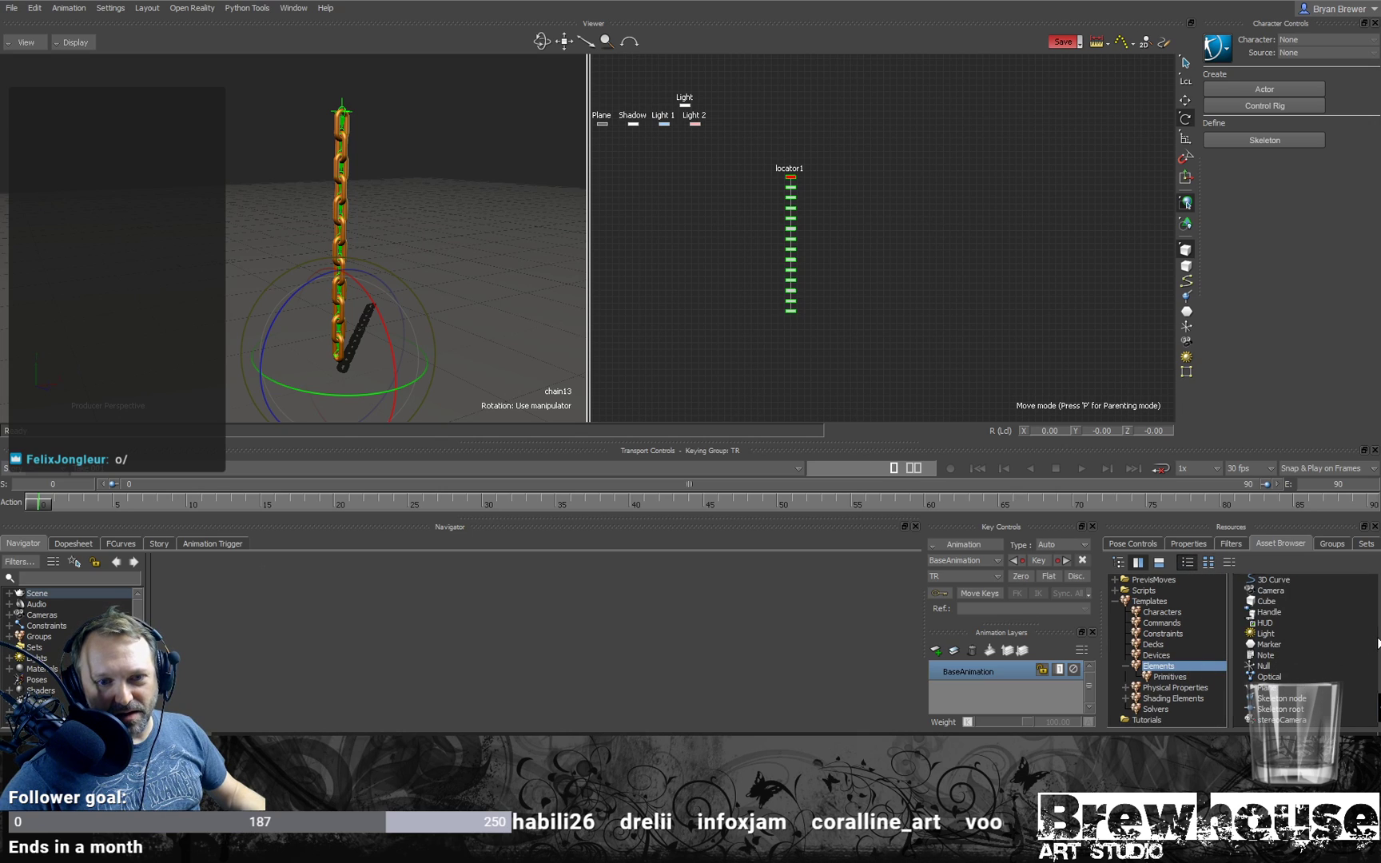
{"action": "left_click", "coordinate": [1371, 636]}
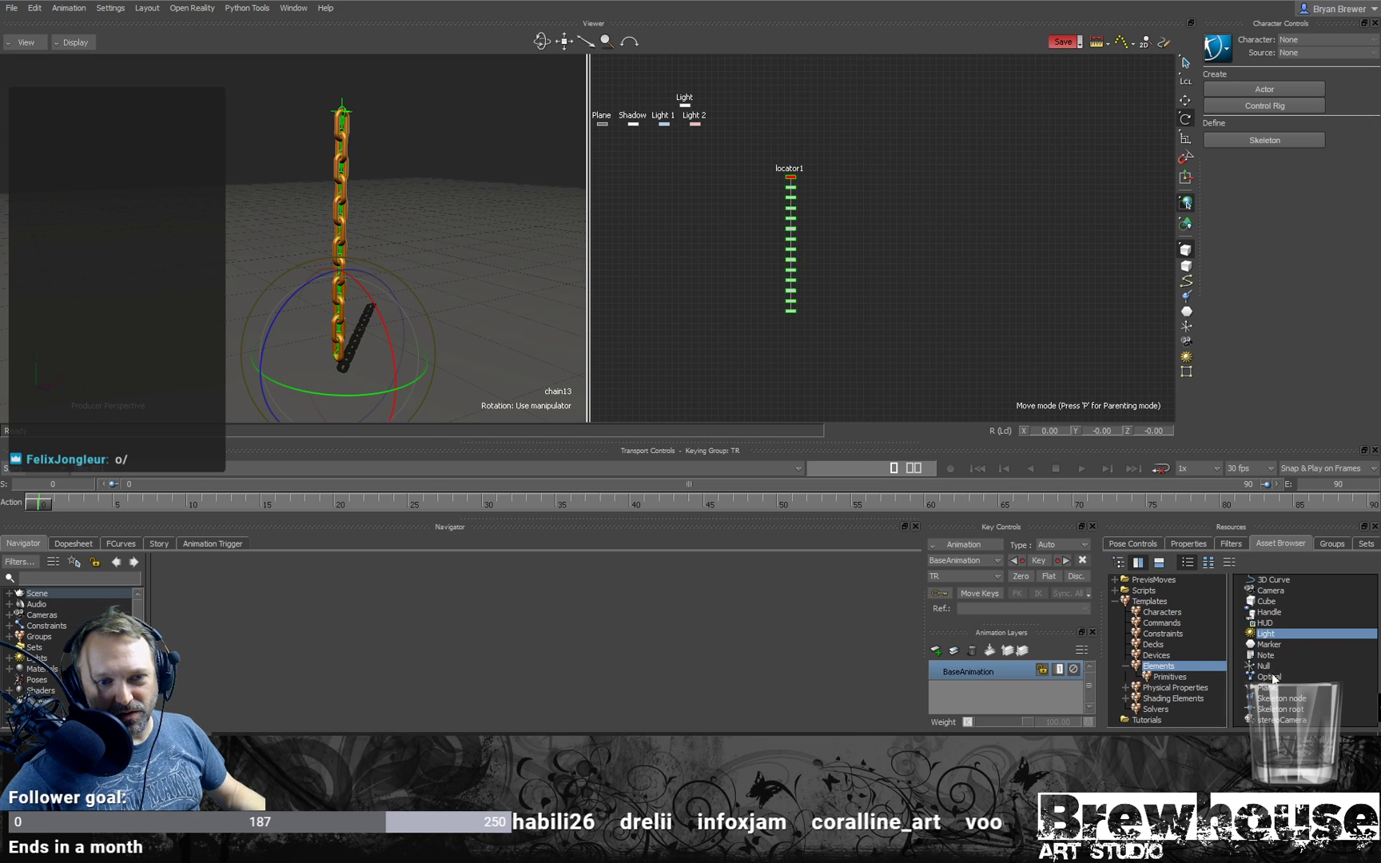
{"action": "left_click", "coordinate": [1278, 709]}
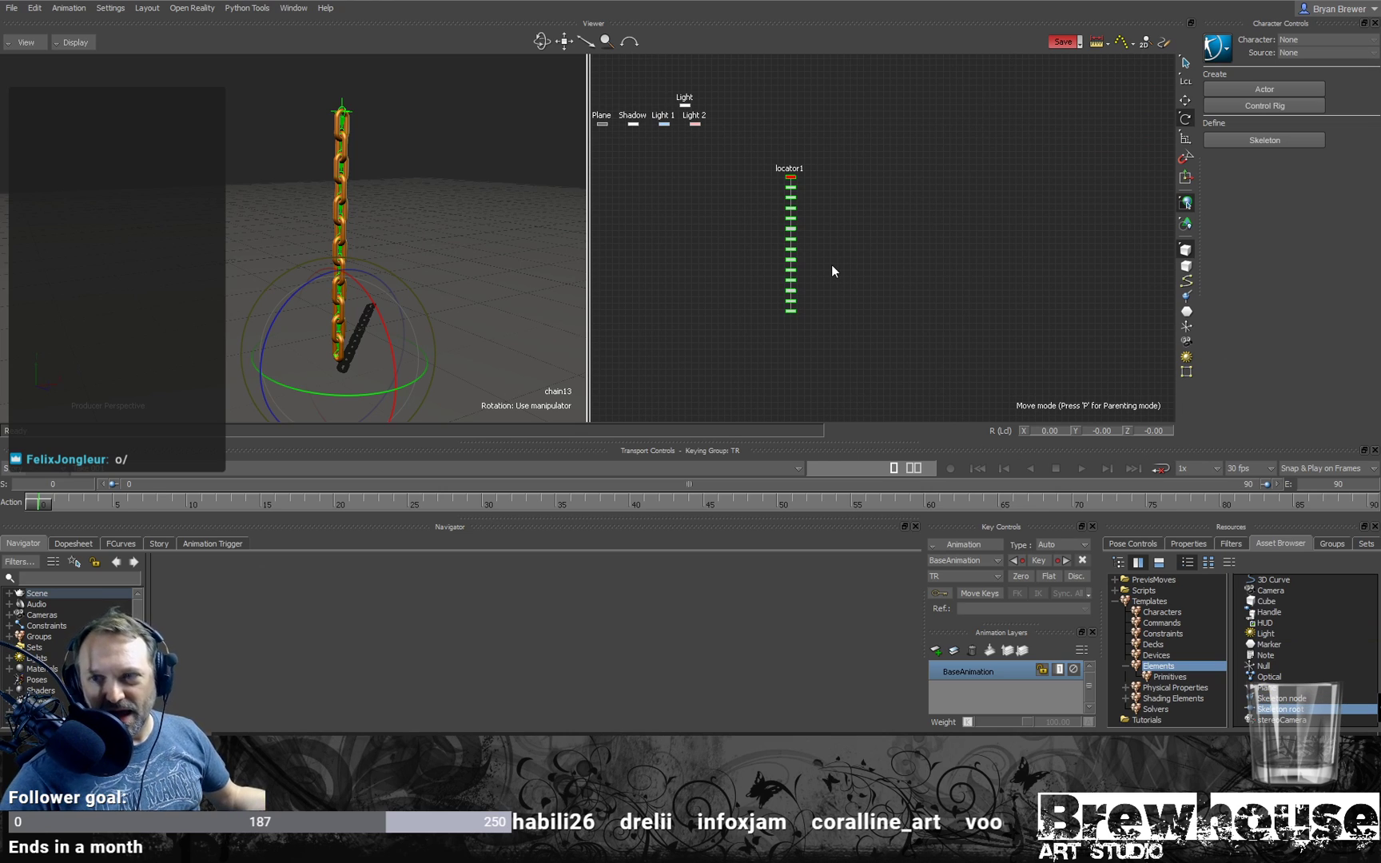
Step: Duplicate the whole locator1 chain hierarchy and arrange the copy's nodes from locator2 downward
{"action": "left_click", "coordinate": [887, 156]}
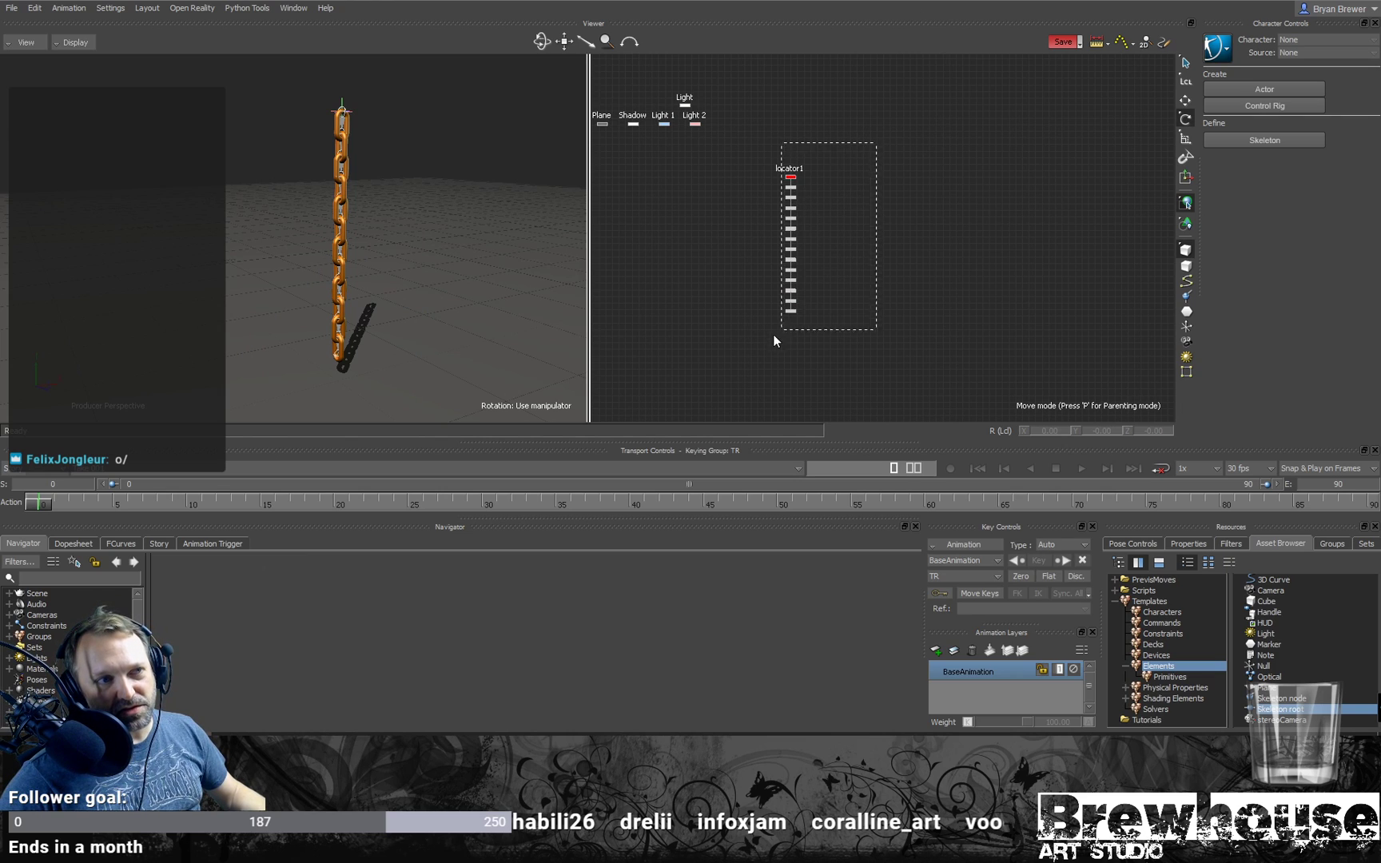
{"action": "left_click_drag", "start_coordinate": [777, 334], "coordinate": [780, 331]}
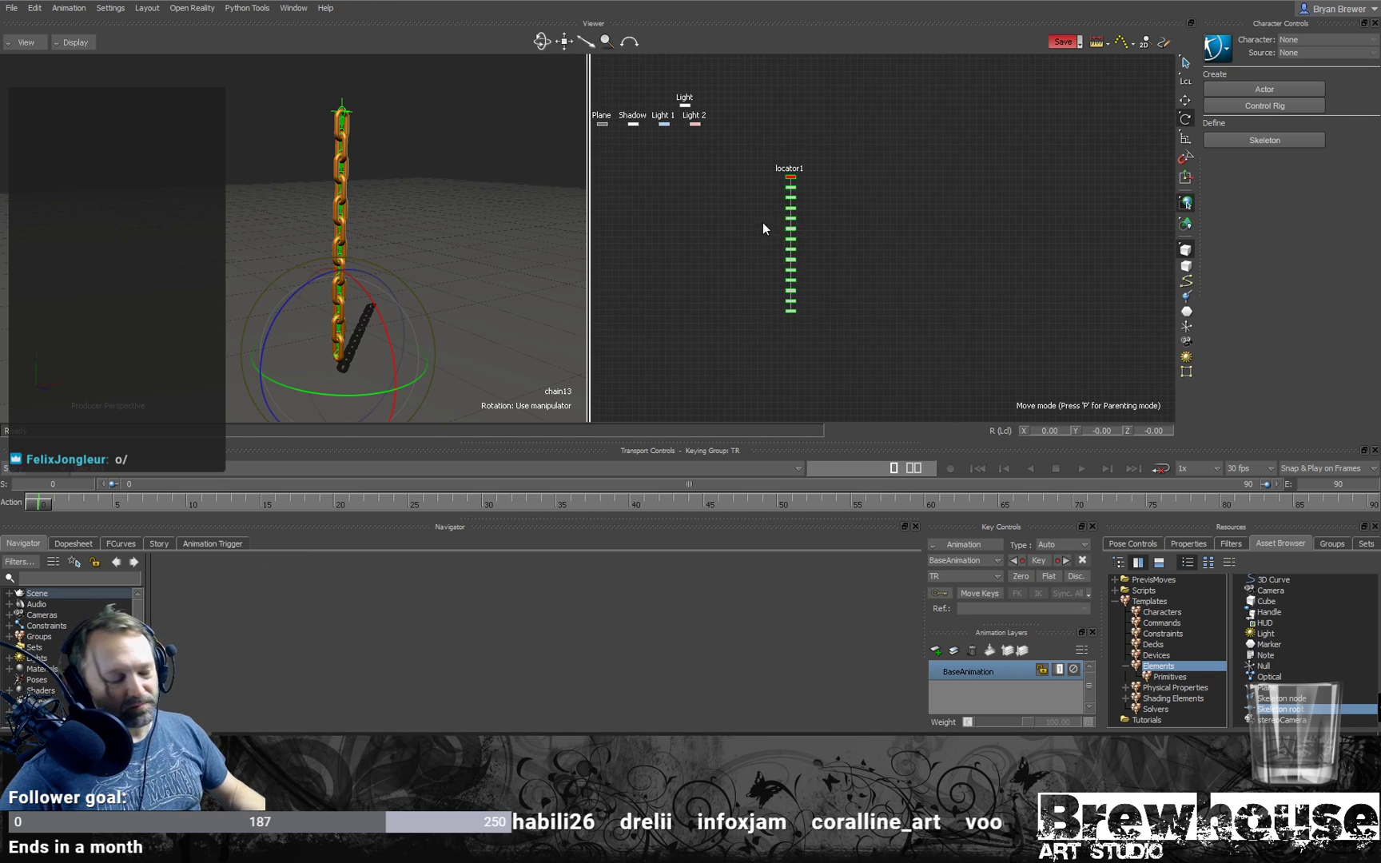
{"action": "key", "text": "ctrl+v"}
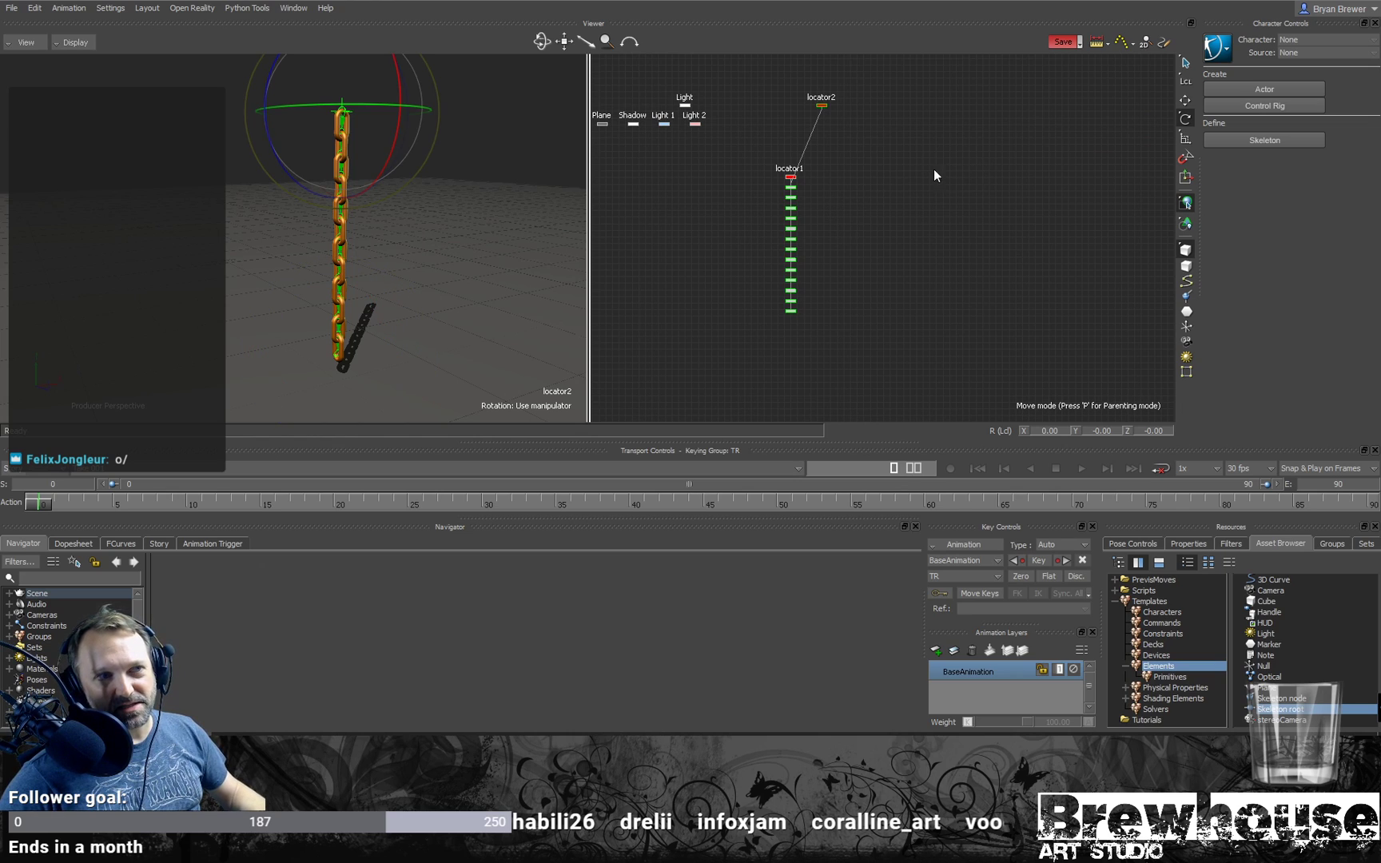
{"action": "right_click", "coordinate": [823, 104]}
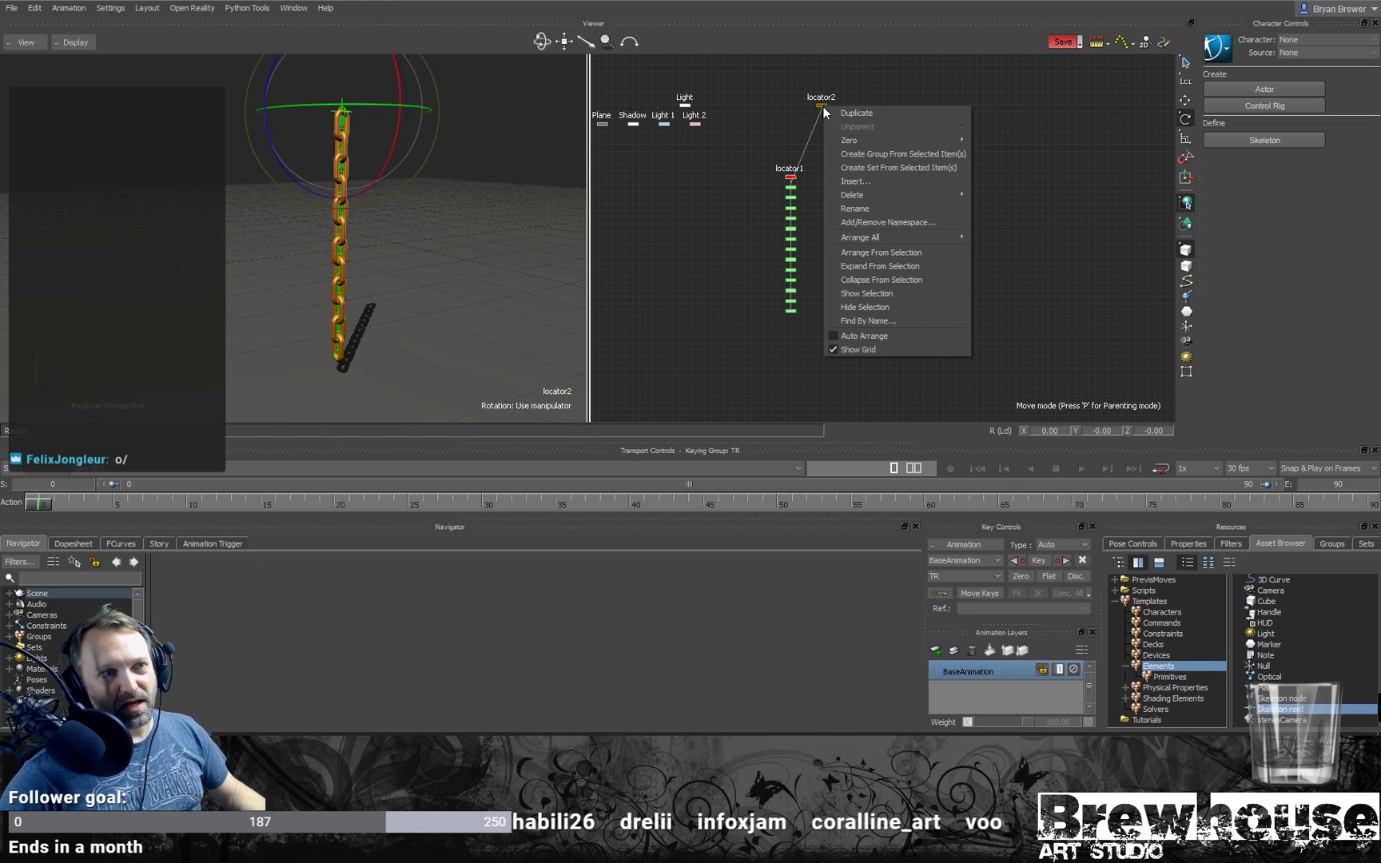
{"action": "left_click", "coordinate": [894, 254]}
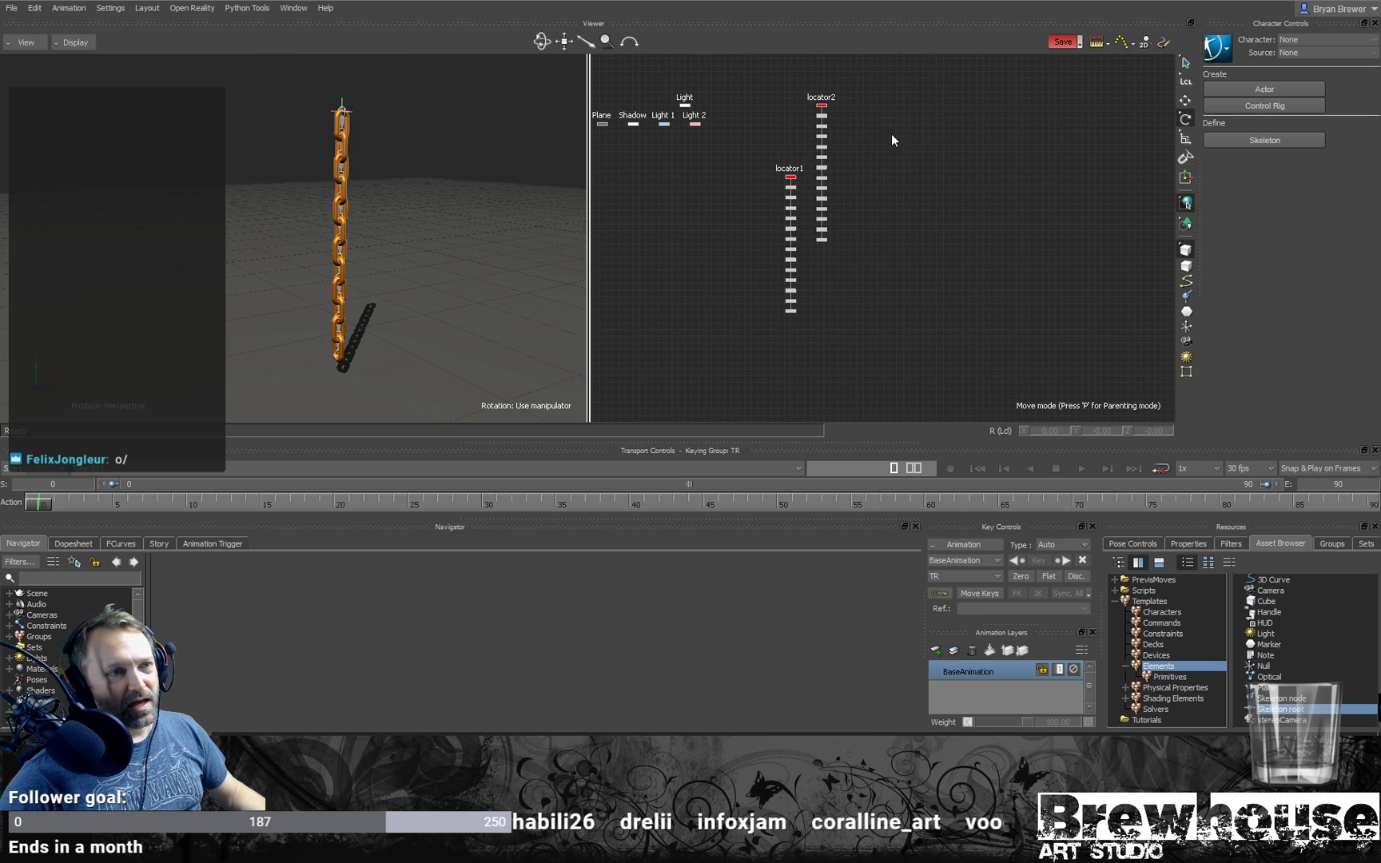
Step: Move the entire locator2 hierarchy beside the locator1 hierarchy in the schematic so the two columns line up
{"action": "left_click_drag", "start_coordinate": [807, 249], "coordinate": [810, 259]}
{"action": "middle_click_drag", "start_coordinate": [890, 108], "coordinate": [895, 179]}
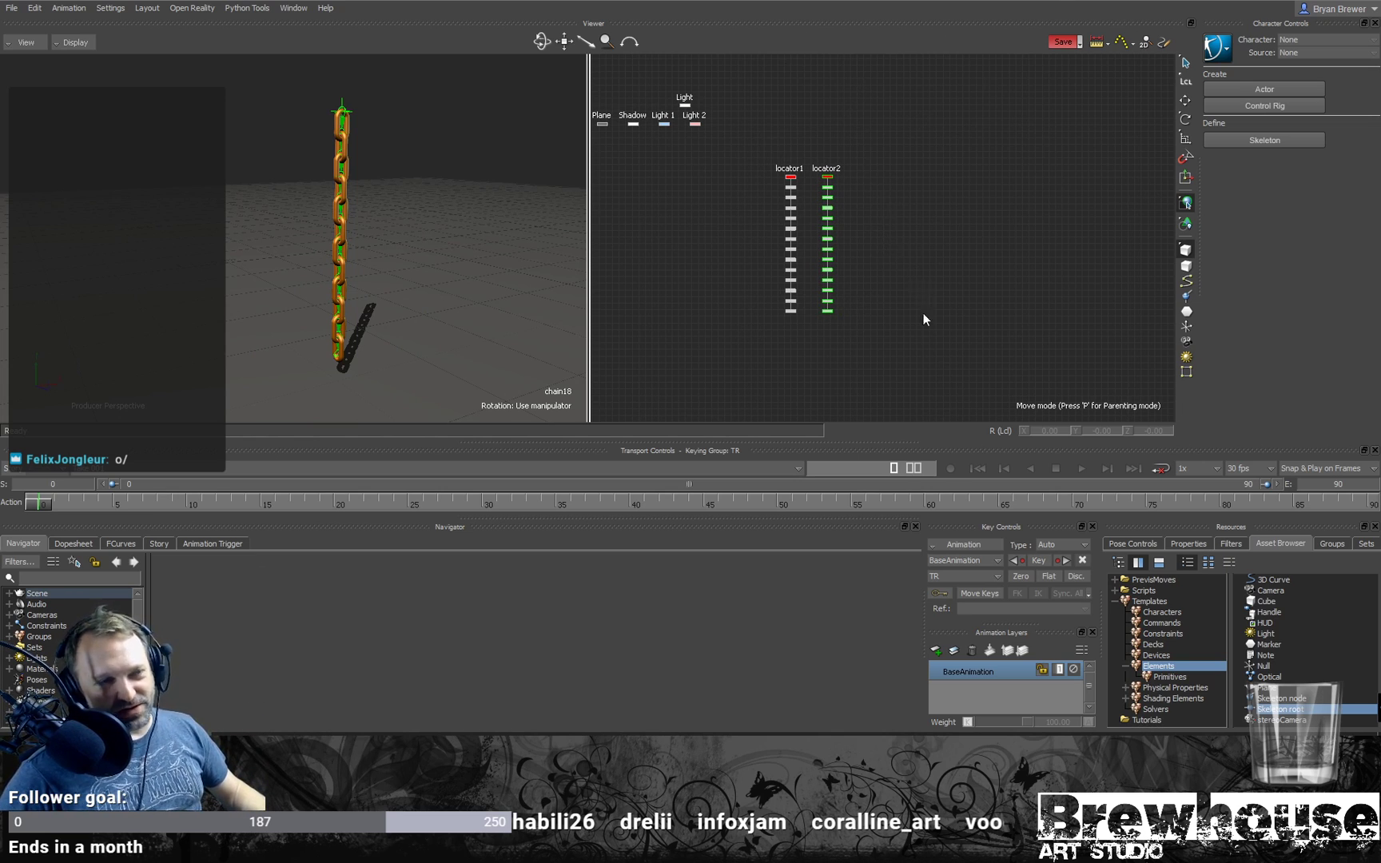
{"action": "right_click_drag", "start_coordinate": [841, 241], "coordinate": [873, 235], "text": "alt"}
{"action": "middle_click_drag", "start_coordinate": [884, 360], "coordinate": [889, 344], "text": "alt"}
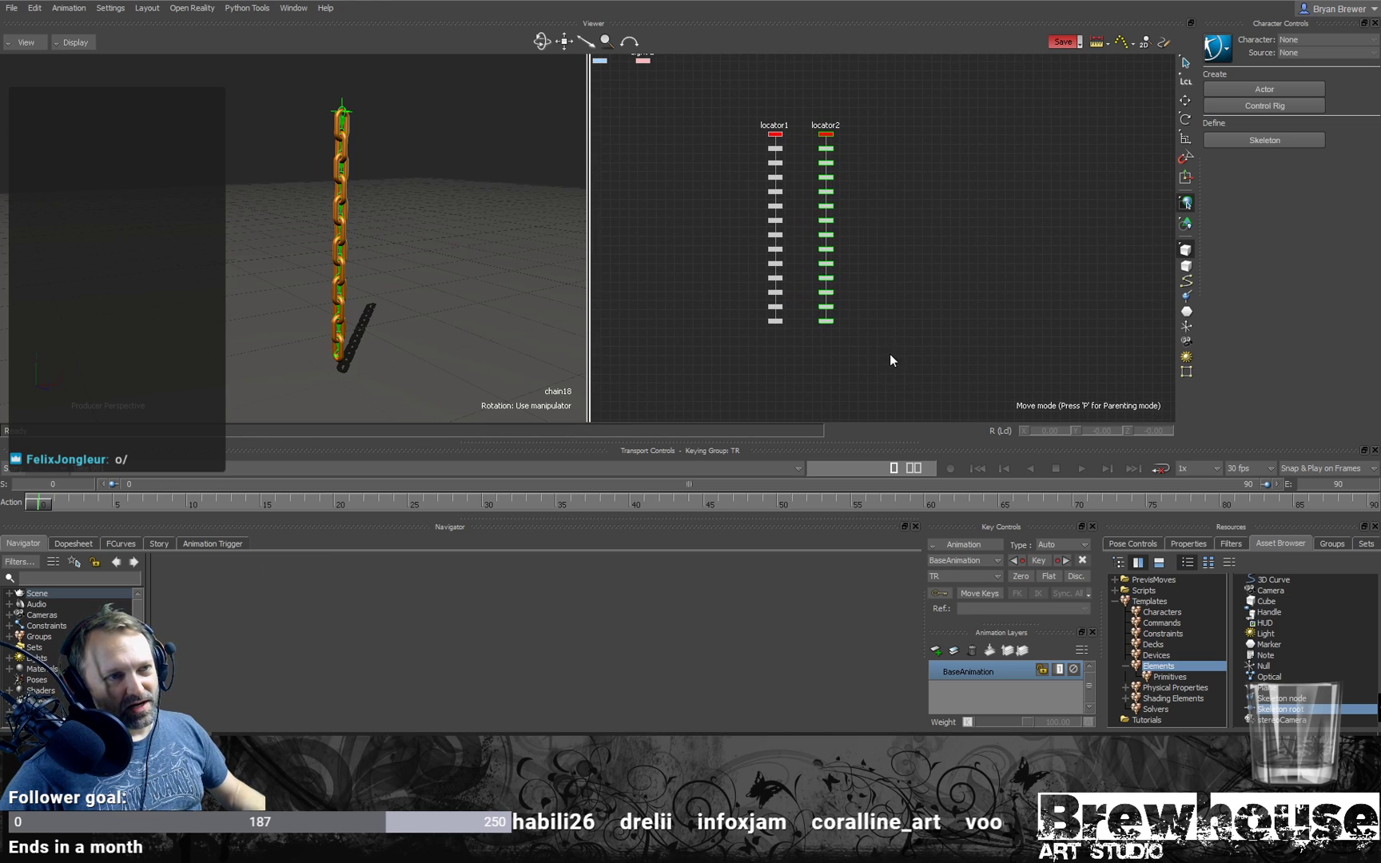
Step: Try rotating all the duplicated links under locator2 together by about -19 degrees in Z, and undo the rotation
{"action": "left_click_drag", "start_coordinate": [841, 187], "coordinate": [814, 156]}
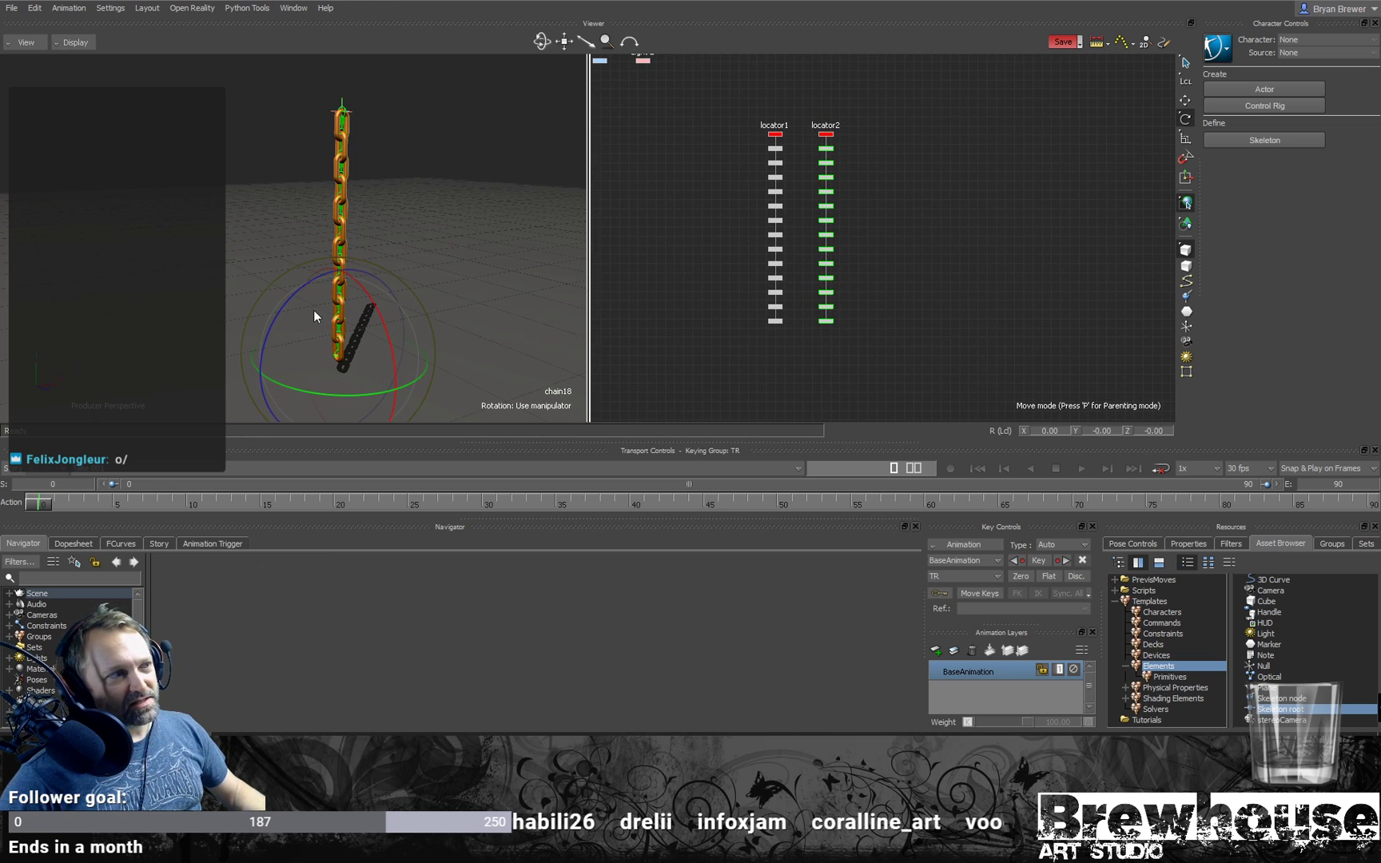
{"action": "left_click_drag", "start_coordinate": [295, 296], "coordinate": [302, 280]}
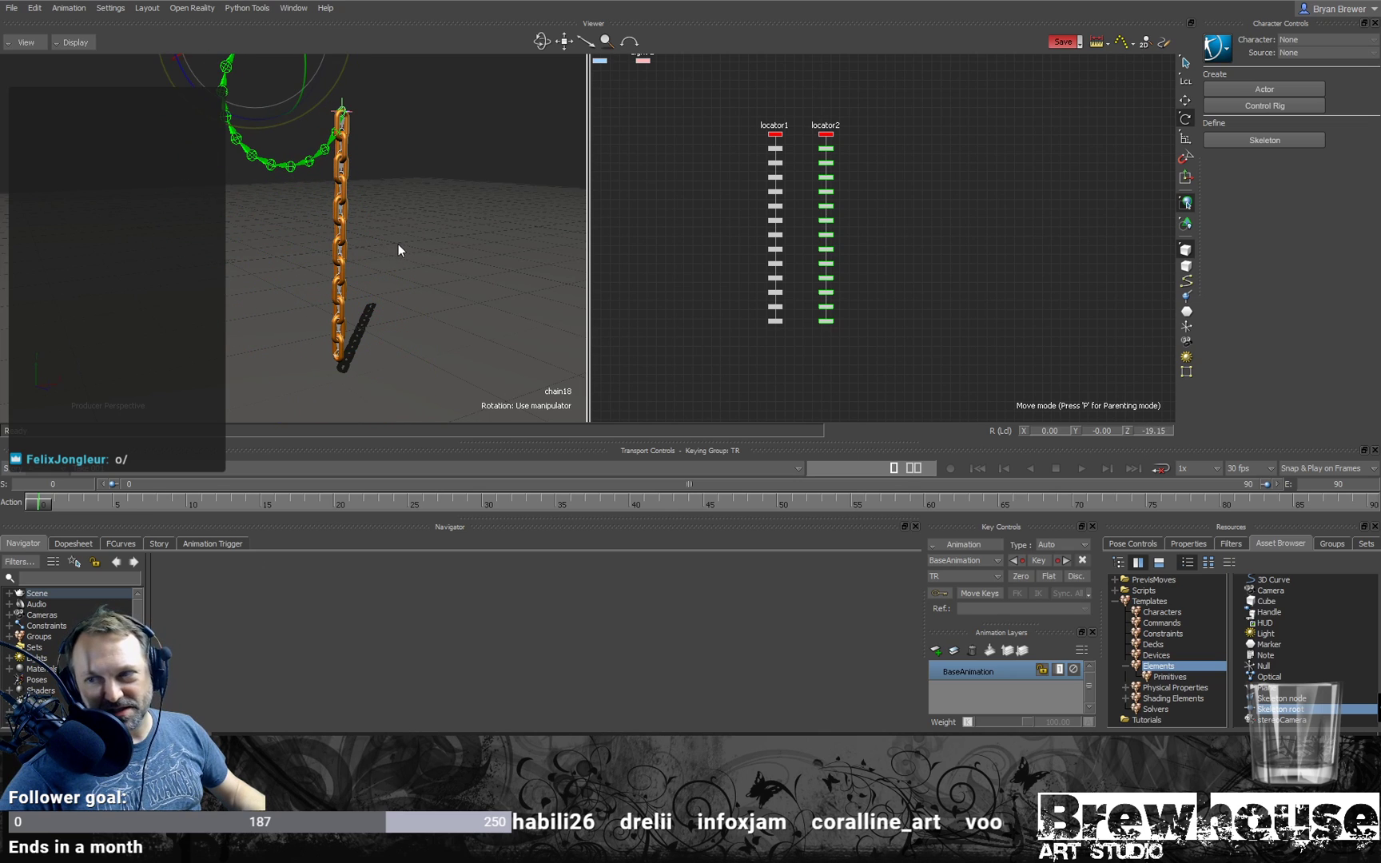
{"action": "key", "text": "ctrl+z"}
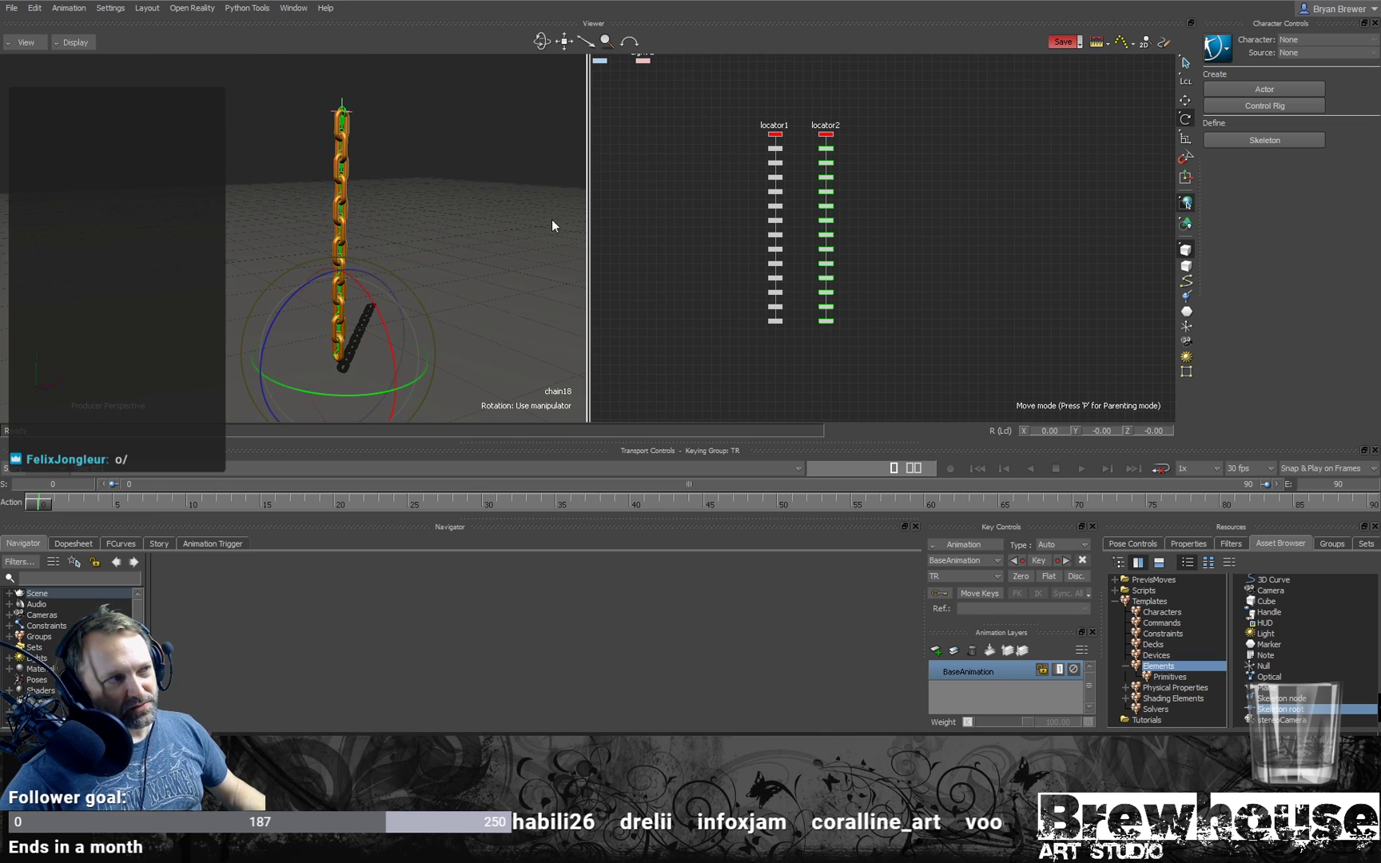
{"action": "left_click", "coordinate": [973, 176]}
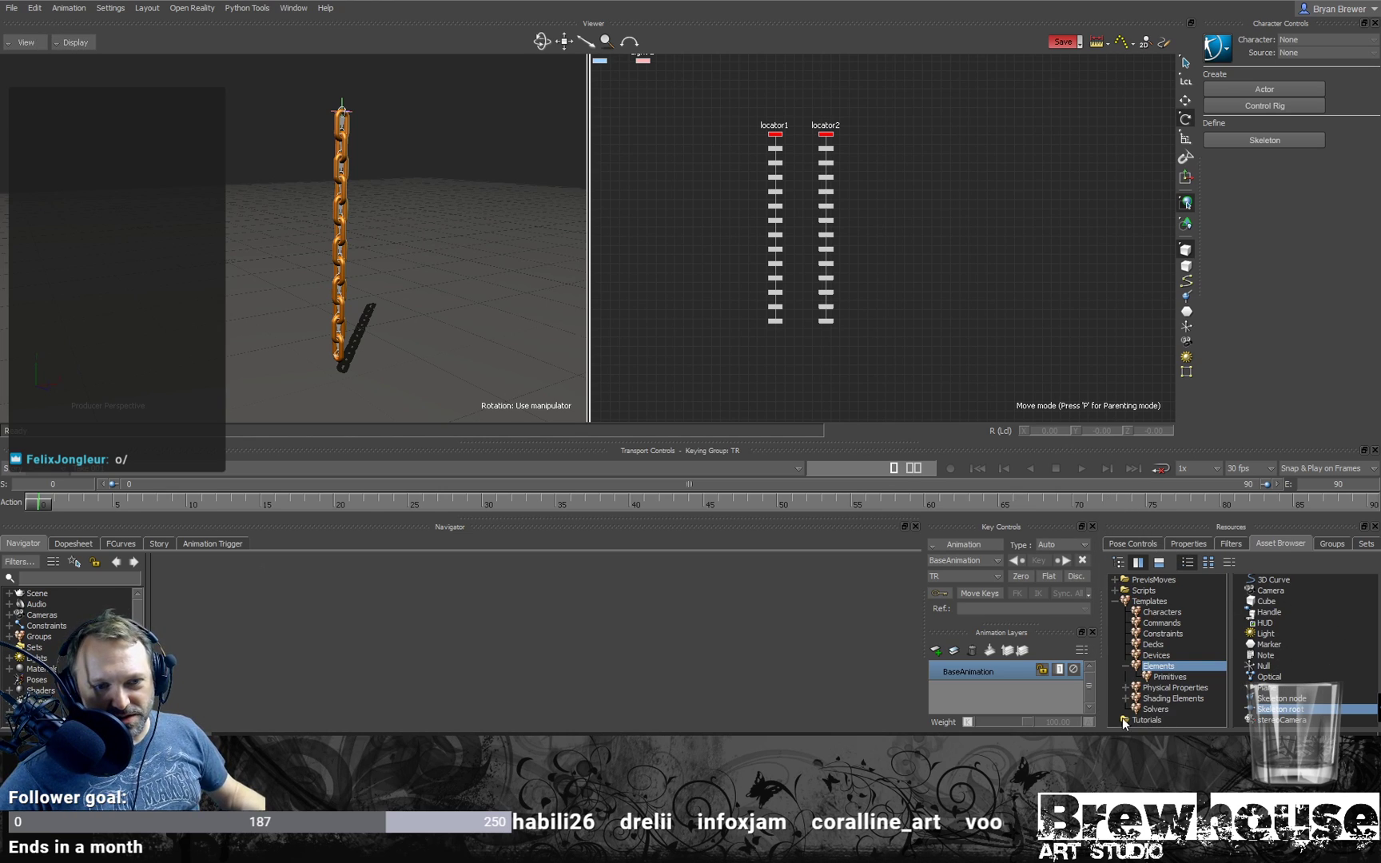
Step: Add a Spline IK constraint to the scene from the Constraints templates and expand the scene's list of constraints
{"action": "left_click", "coordinate": [1163, 633]}
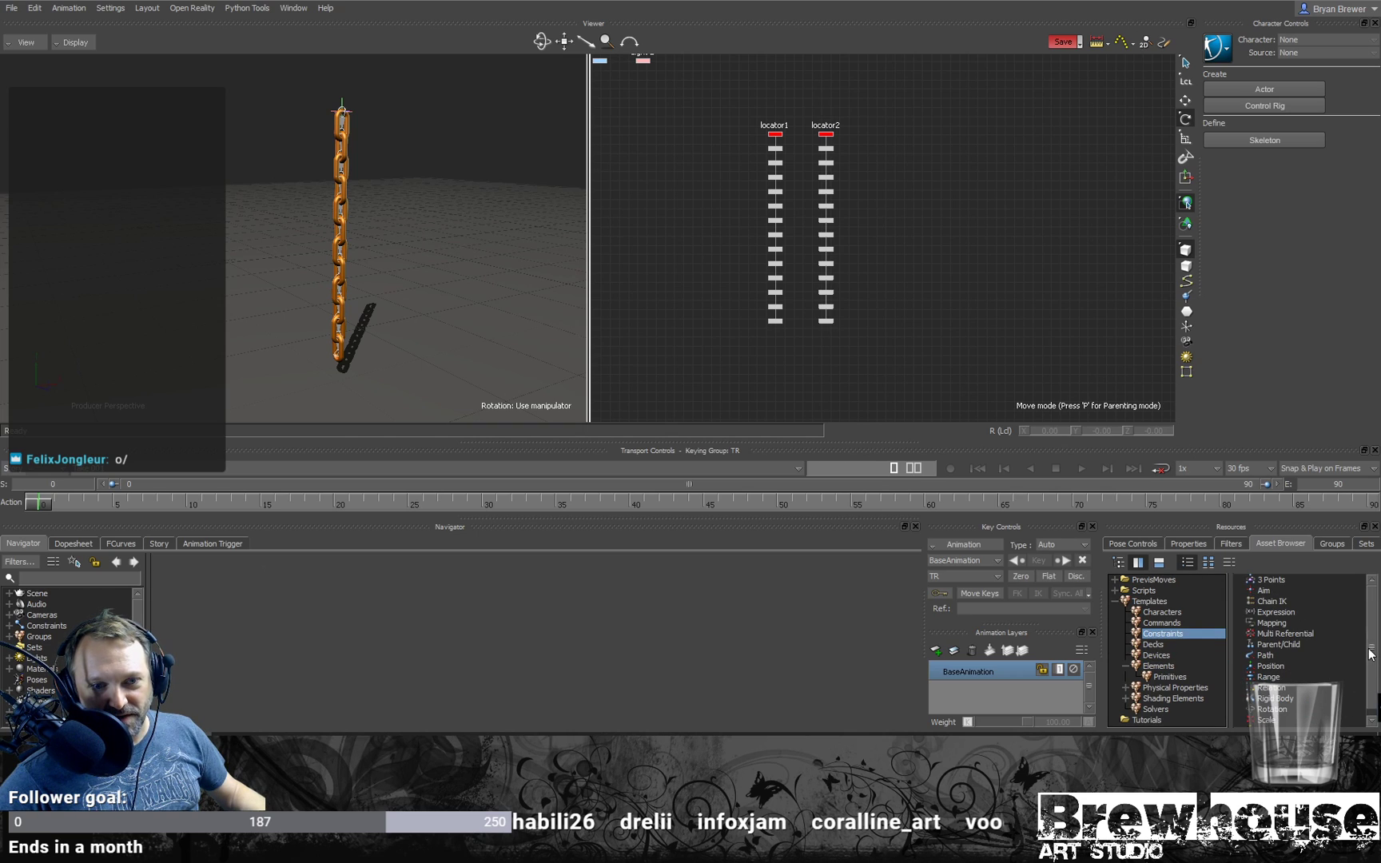
{"action": "left_click_drag", "start_coordinate": [1369, 657], "coordinate": [1369, 675]}
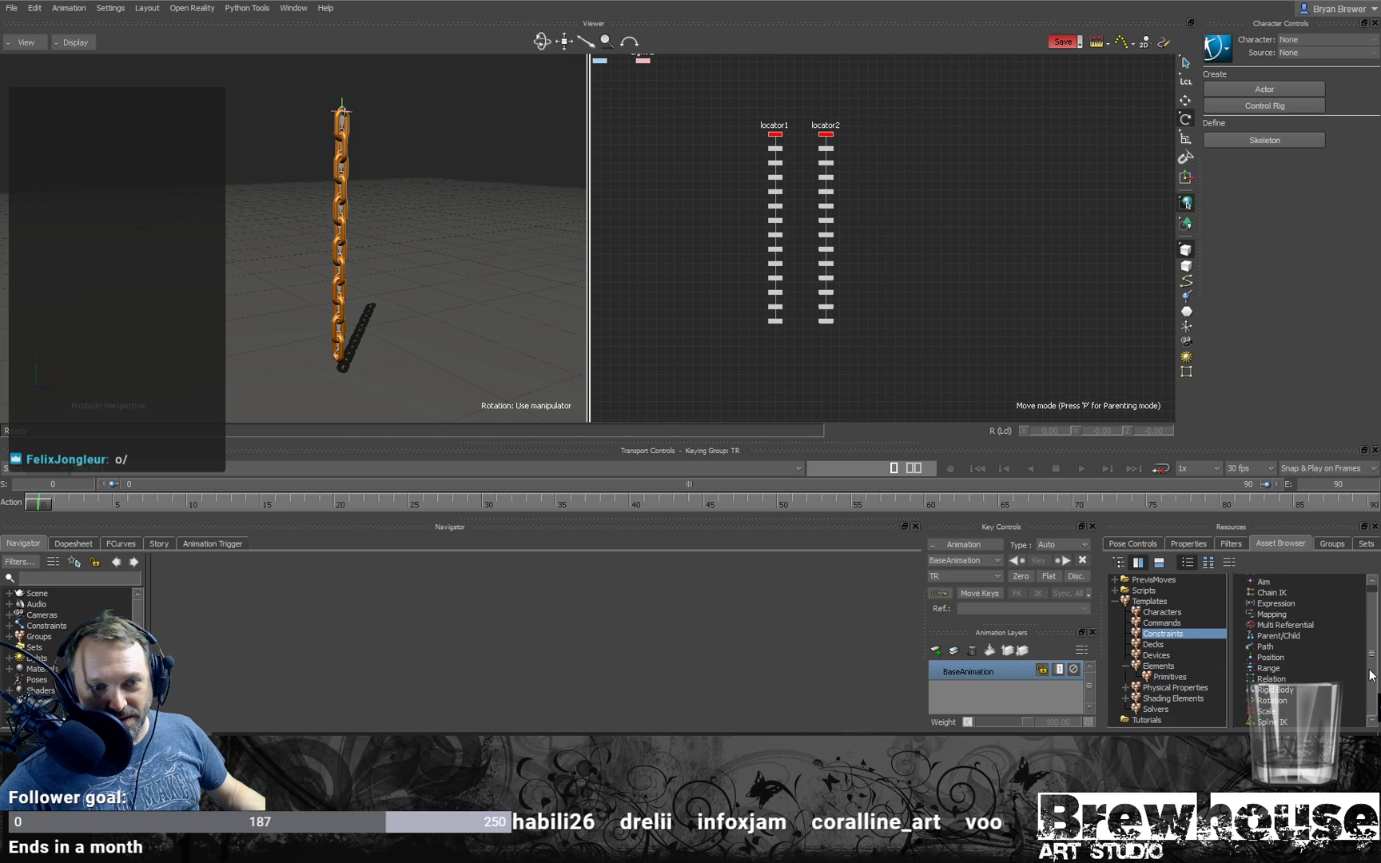
{"action": "left_click", "coordinate": [1272, 722]}
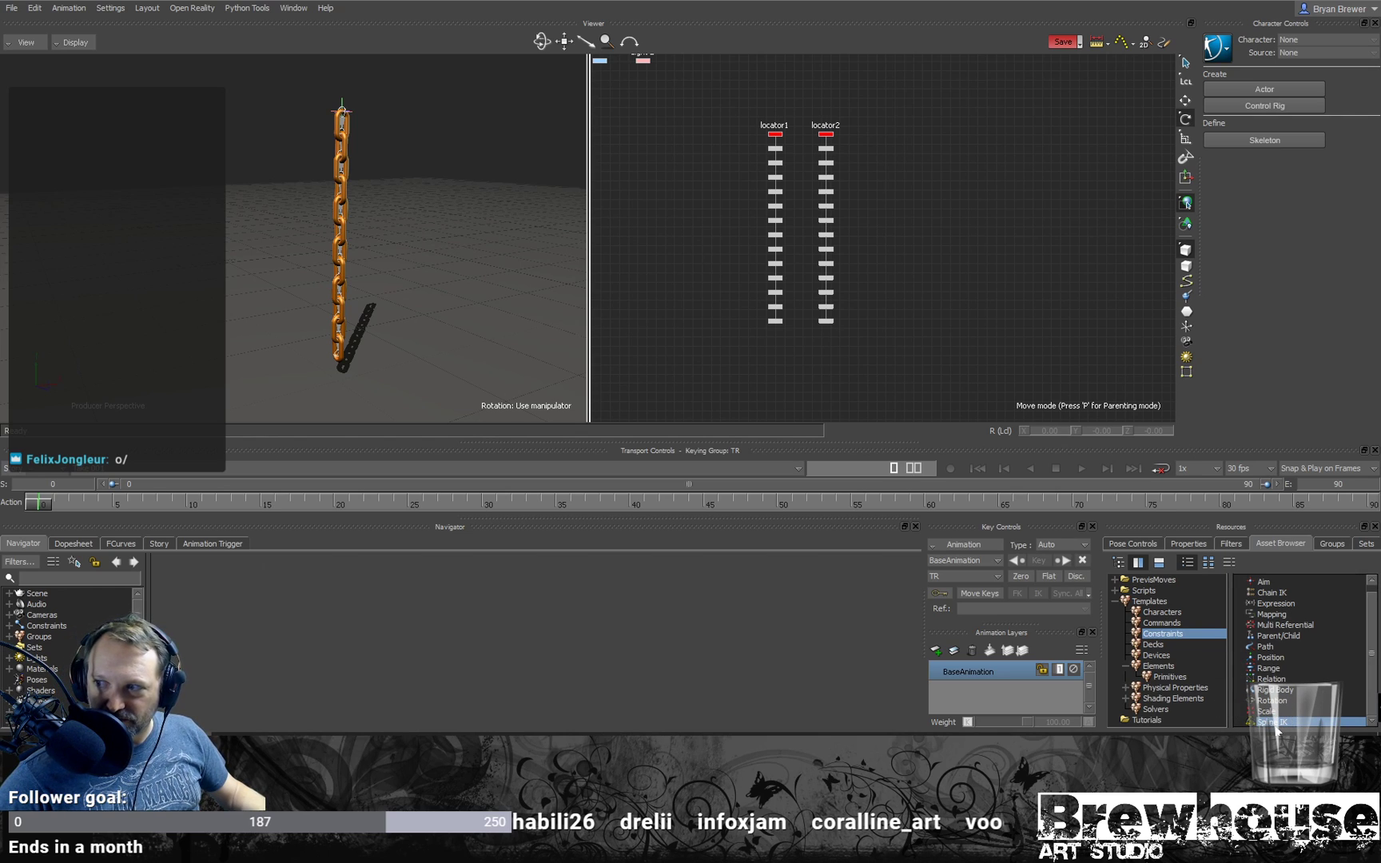
{"action": "left_click_drag", "start_coordinate": [1272, 722], "coordinate": [692, 334]}
{"action": "left_click_drag", "start_coordinate": [698, 265], "coordinate": [739, 273]}
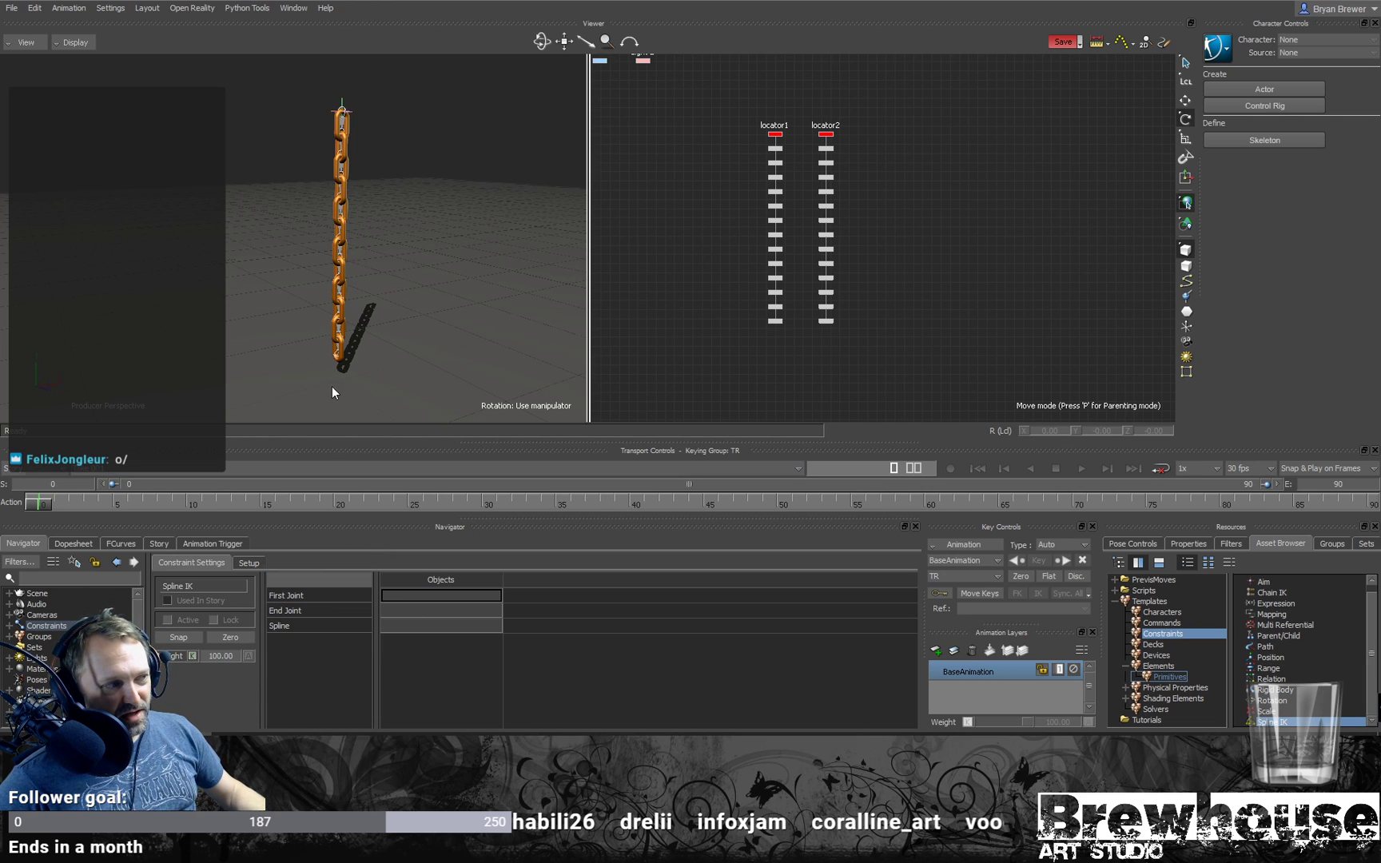
{"action": "left_click", "coordinate": [13, 626]}
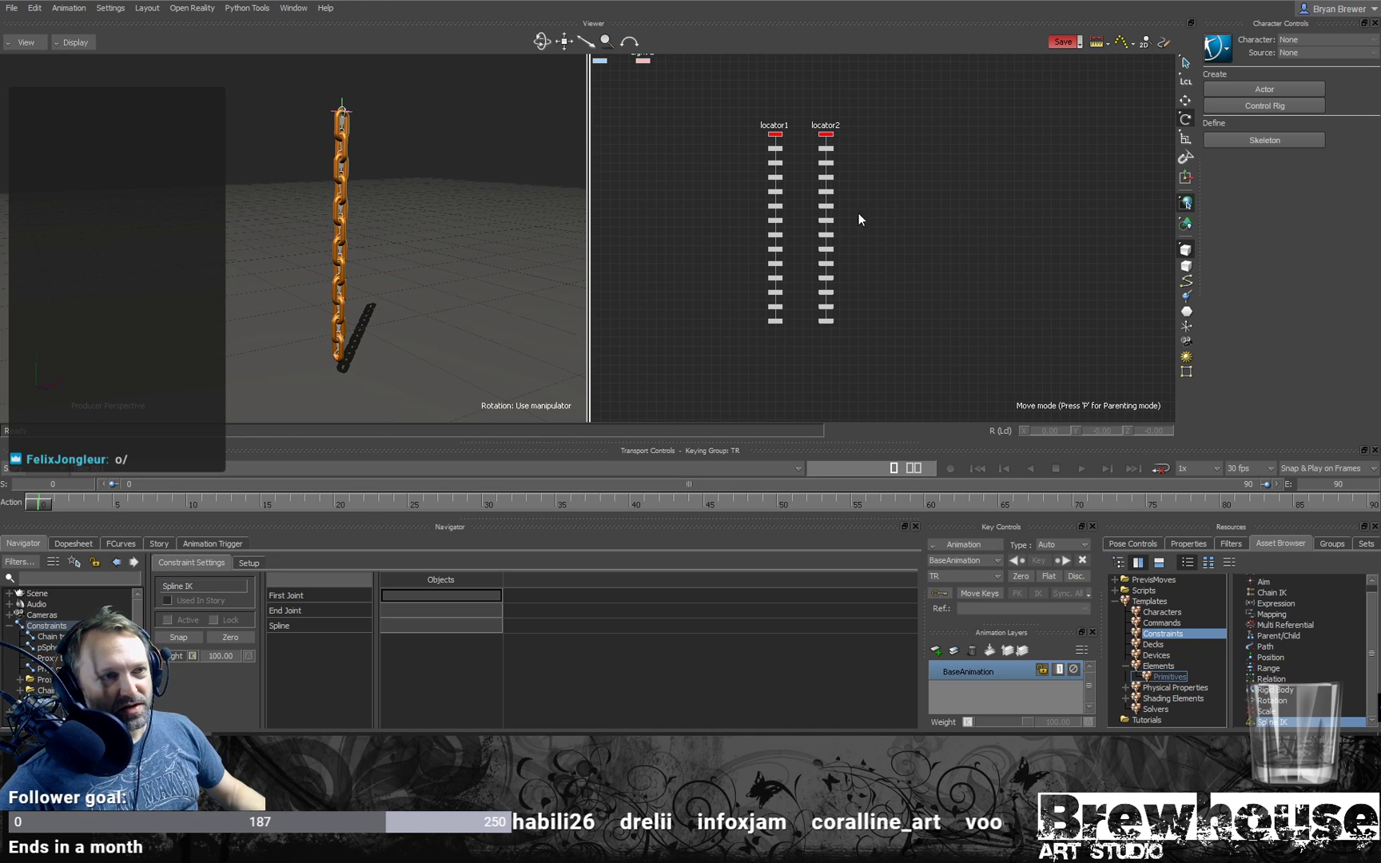
Step: Assign chain2 as the First Joint and chain18 as the End Joint of the Spline IK constraint
{"action": "left_click_drag", "start_coordinate": [889, 183], "coordinate": [853, 155], "text": "shift"}
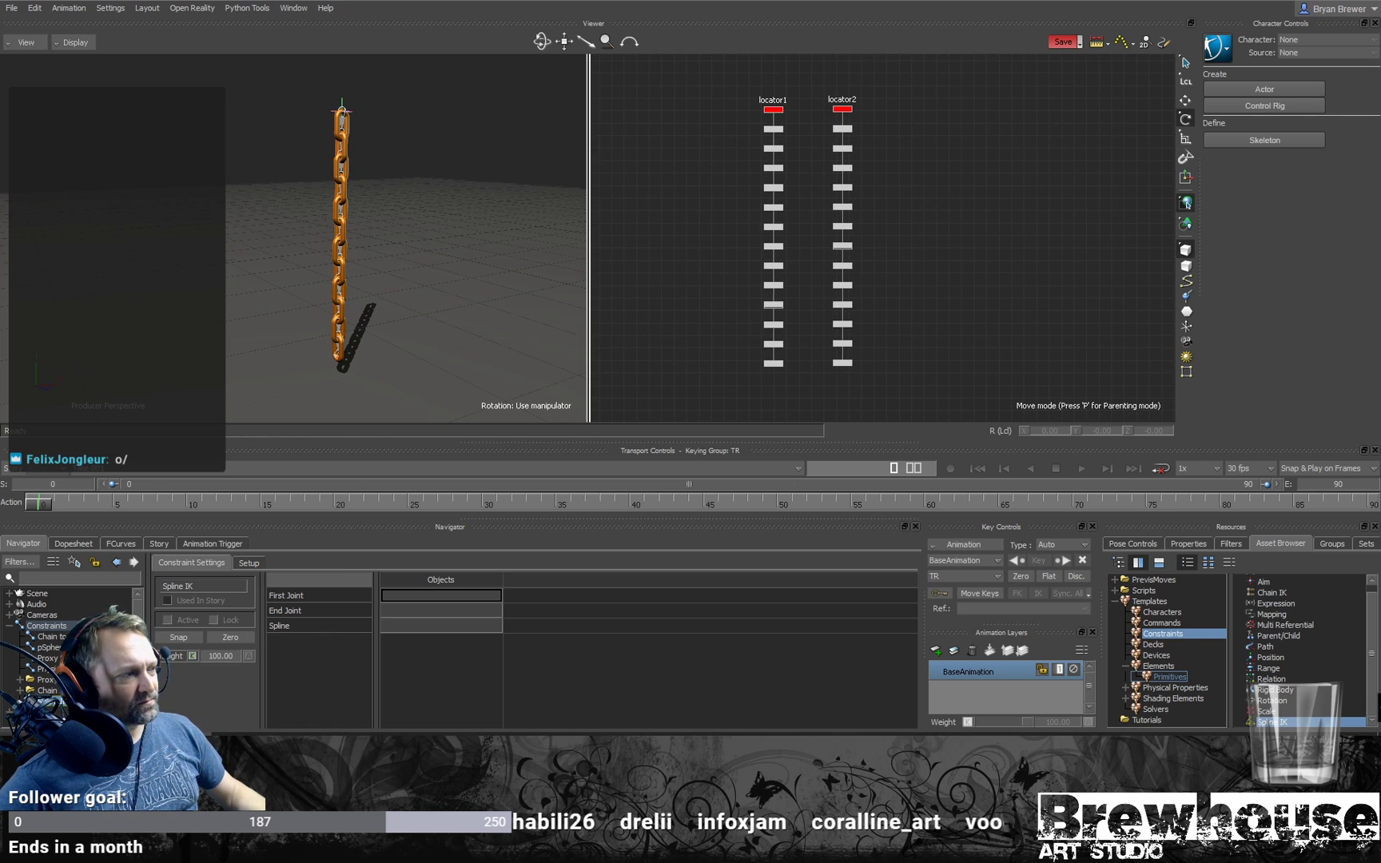
{"action": "left_click_drag", "start_coordinate": [856, 161], "coordinate": [895, 119], "text": "ctrl"}
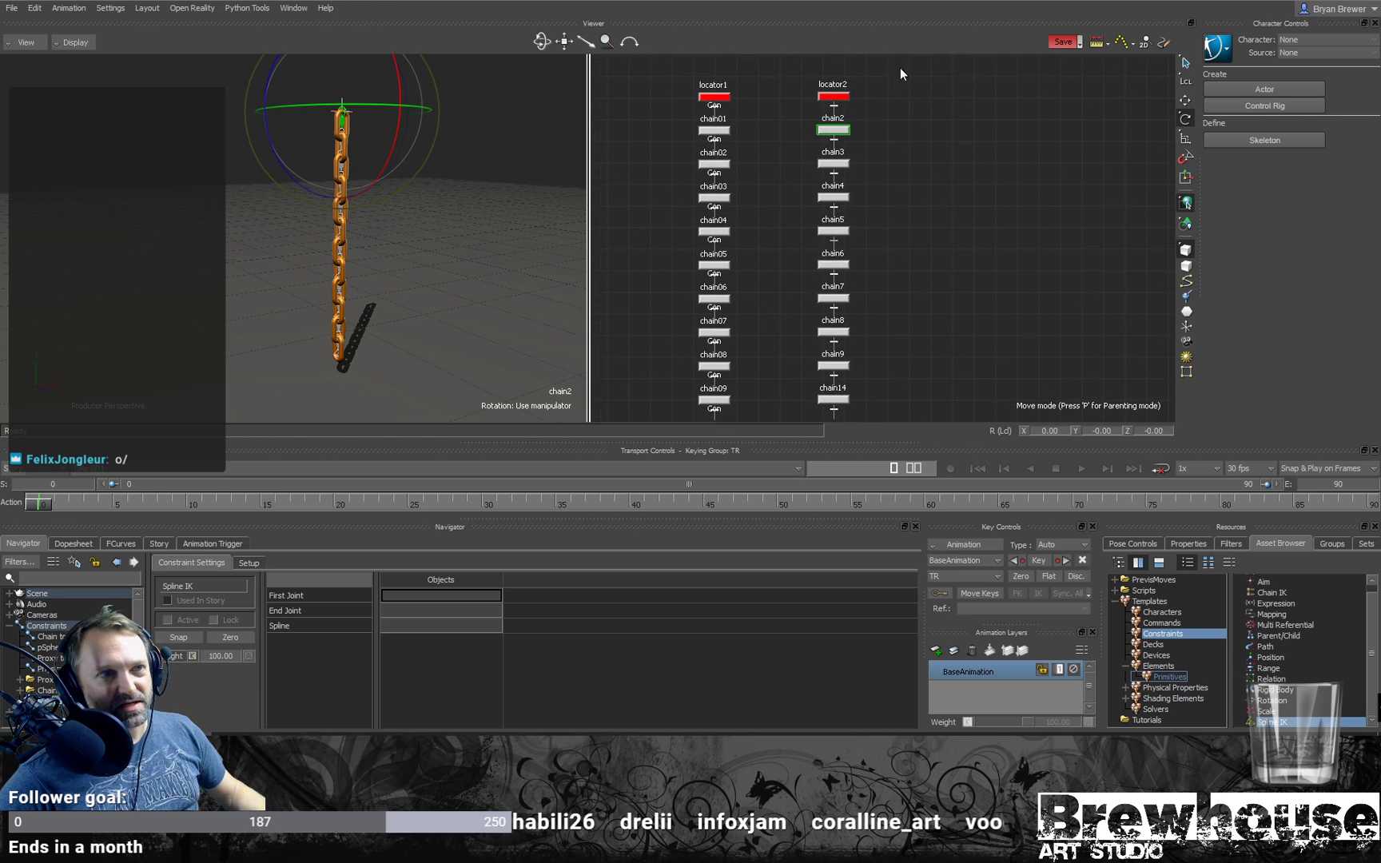
{"action": "left_click", "coordinate": [832, 97]}
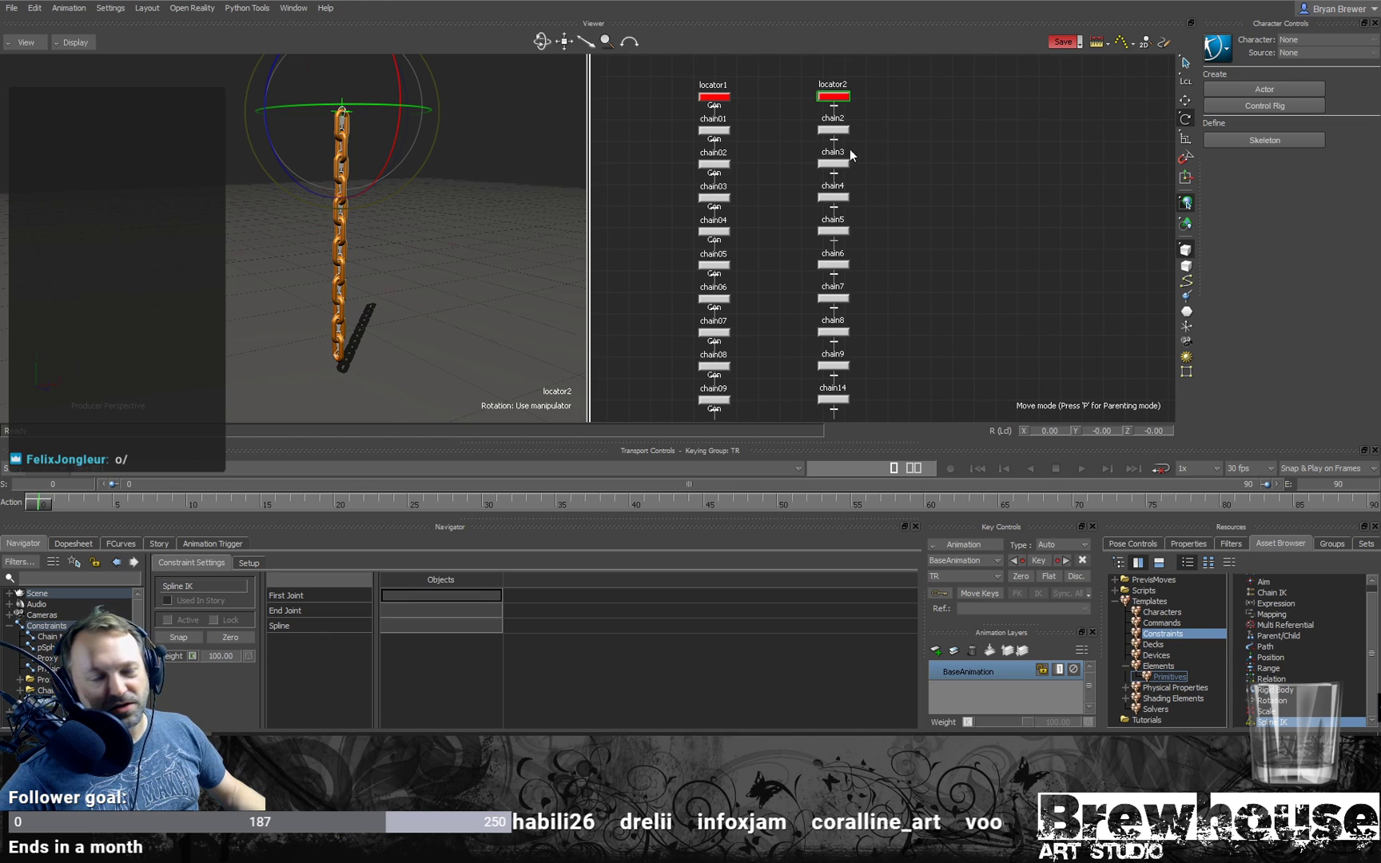
{"action": "left_click_drag", "start_coordinate": [826, 191], "coordinate": [811, 173], "text": "shift"}
{"action": "left_click_drag", "start_coordinate": [904, 144], "coordinate": [845, 139], "text": "ctrl"}
{"action": "left_click_drag", "start_coordinate": [846, 139], "coordinate": [799, 126], "text": "shift"}
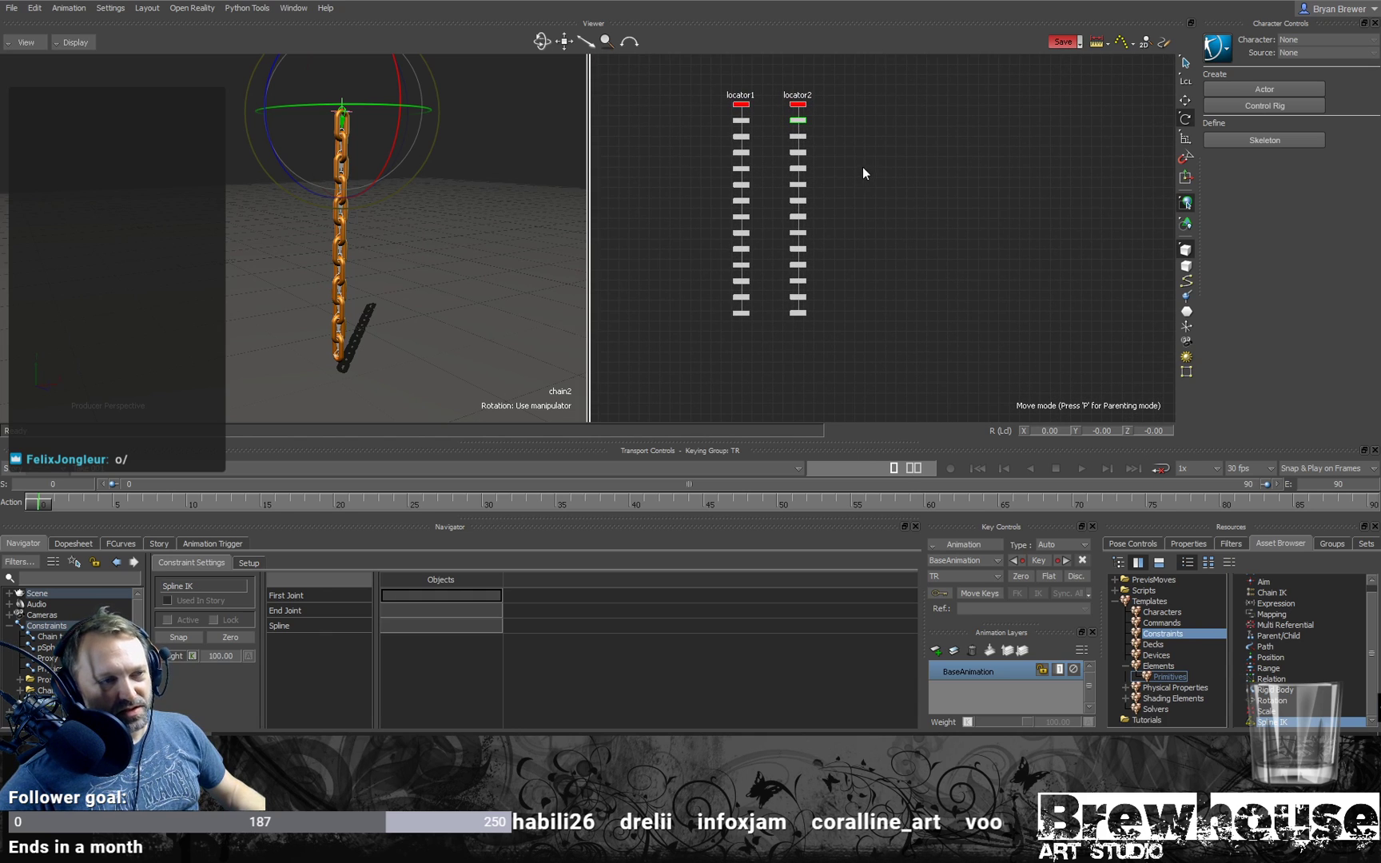
{"action": "left_click_drag", "start_coordinate": [812, 382], "coordinate": [465, 599], "text": "alt"}
{"action": "left_click", "coordinate": [798, 313]}
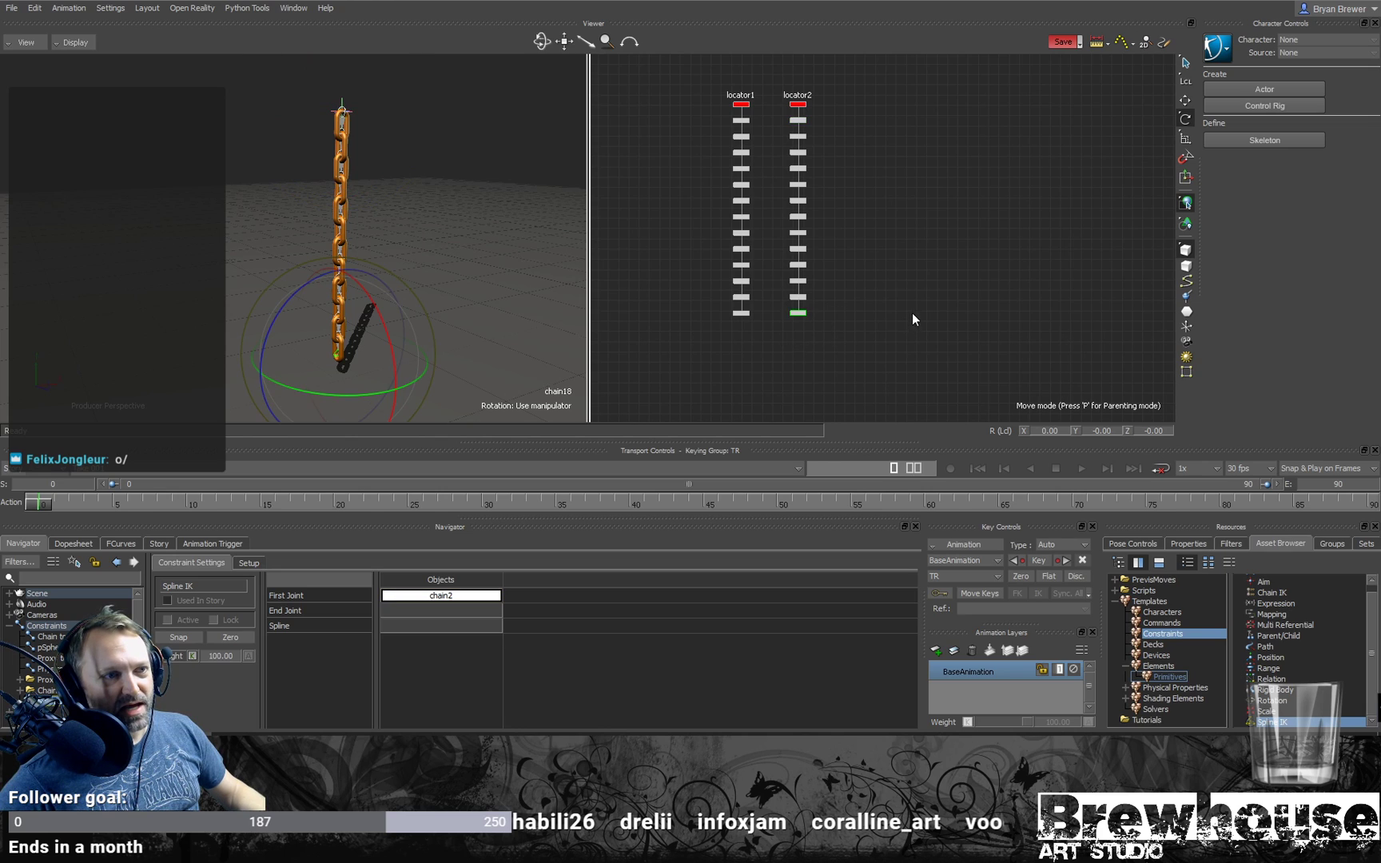
{"action": "left_click_drag", "start_coordinate": [903, 354], "coordinate": [440, 615], "text": "alt"}
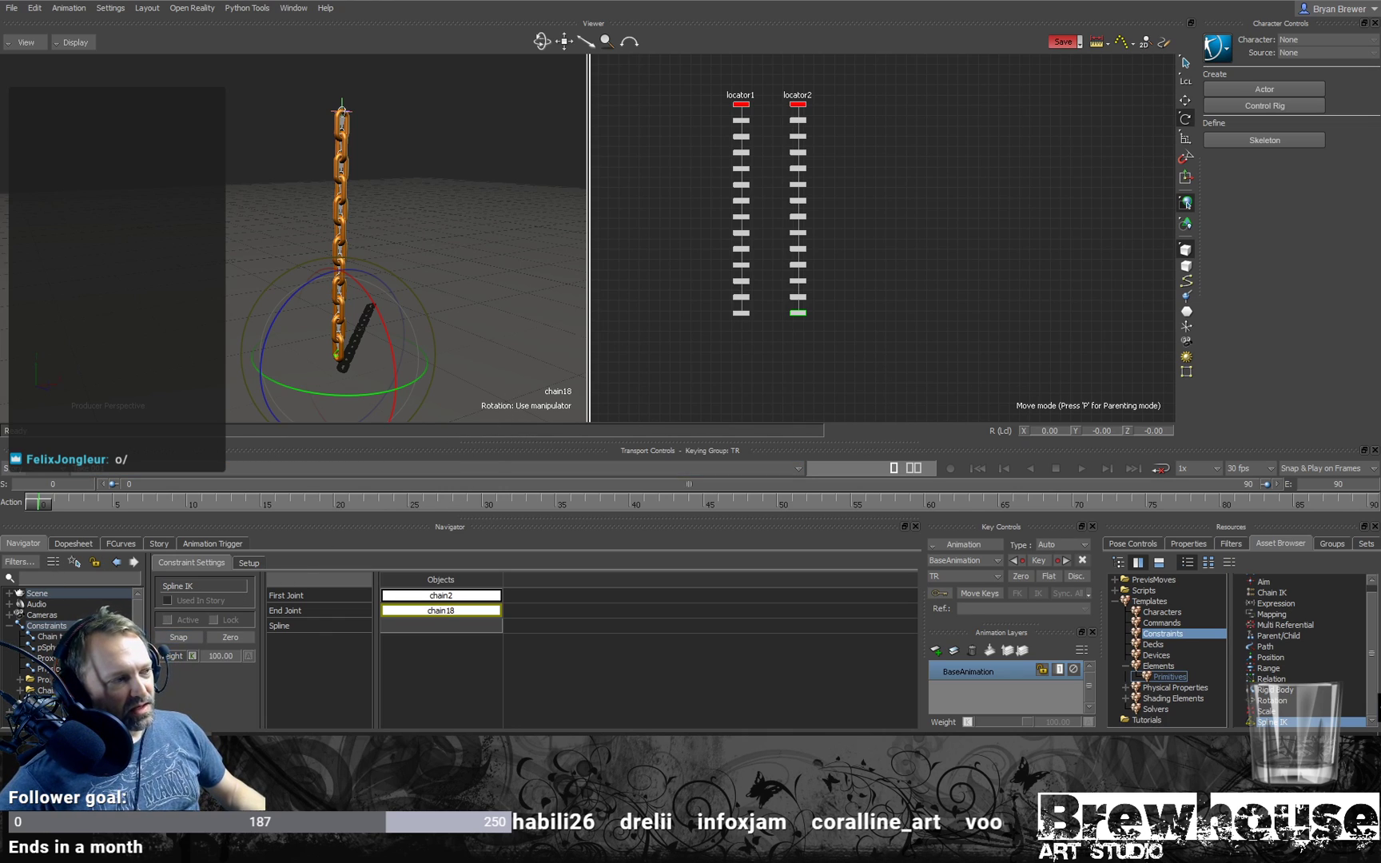
Step: Set the Spline IK's number of control nodes to 5 and keep its twist interpolation at Cubic
{"action": "left_click", "coordinate": [249, 564]}
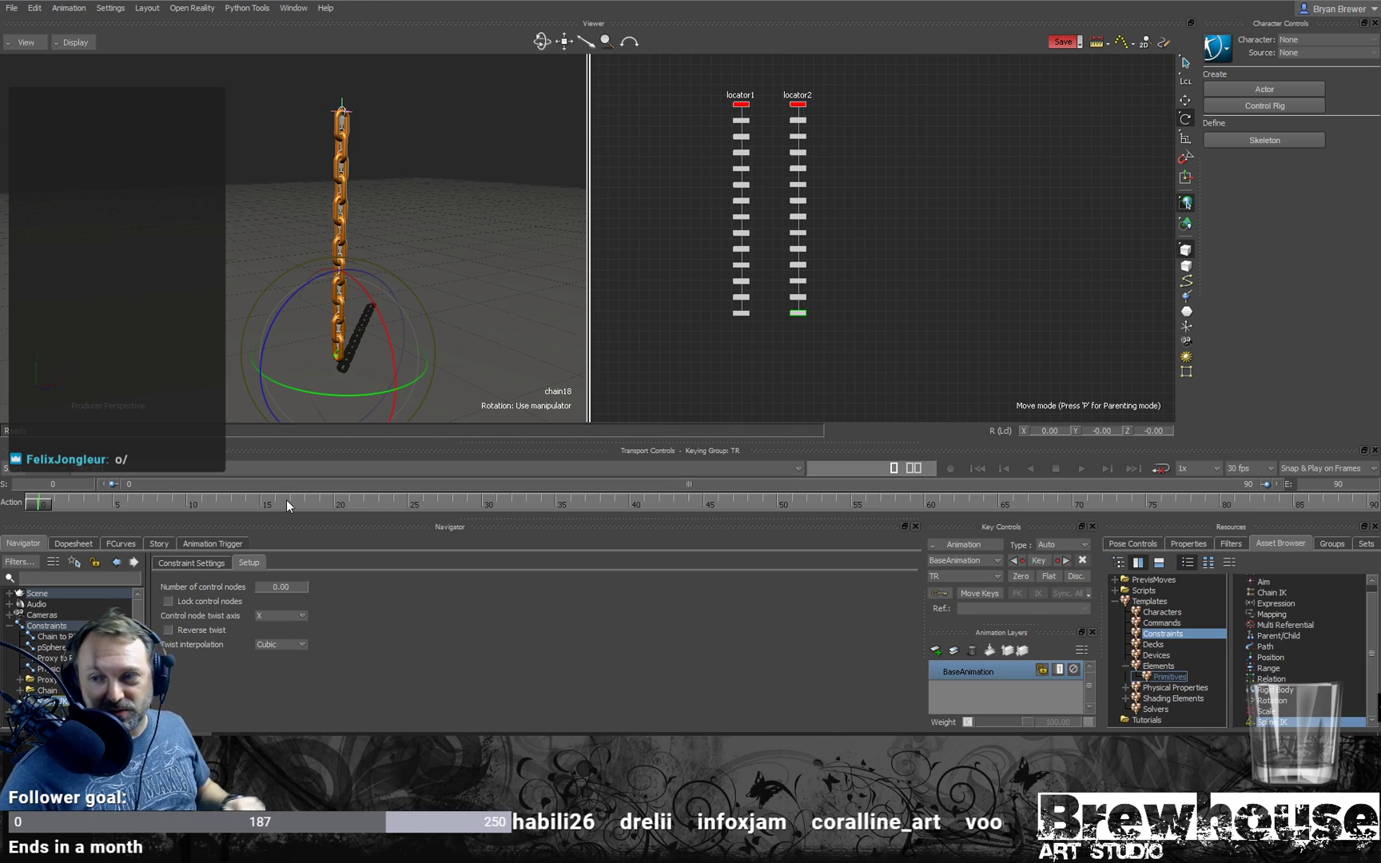
{"action": "double_click", "coordinate": [287, 587]}
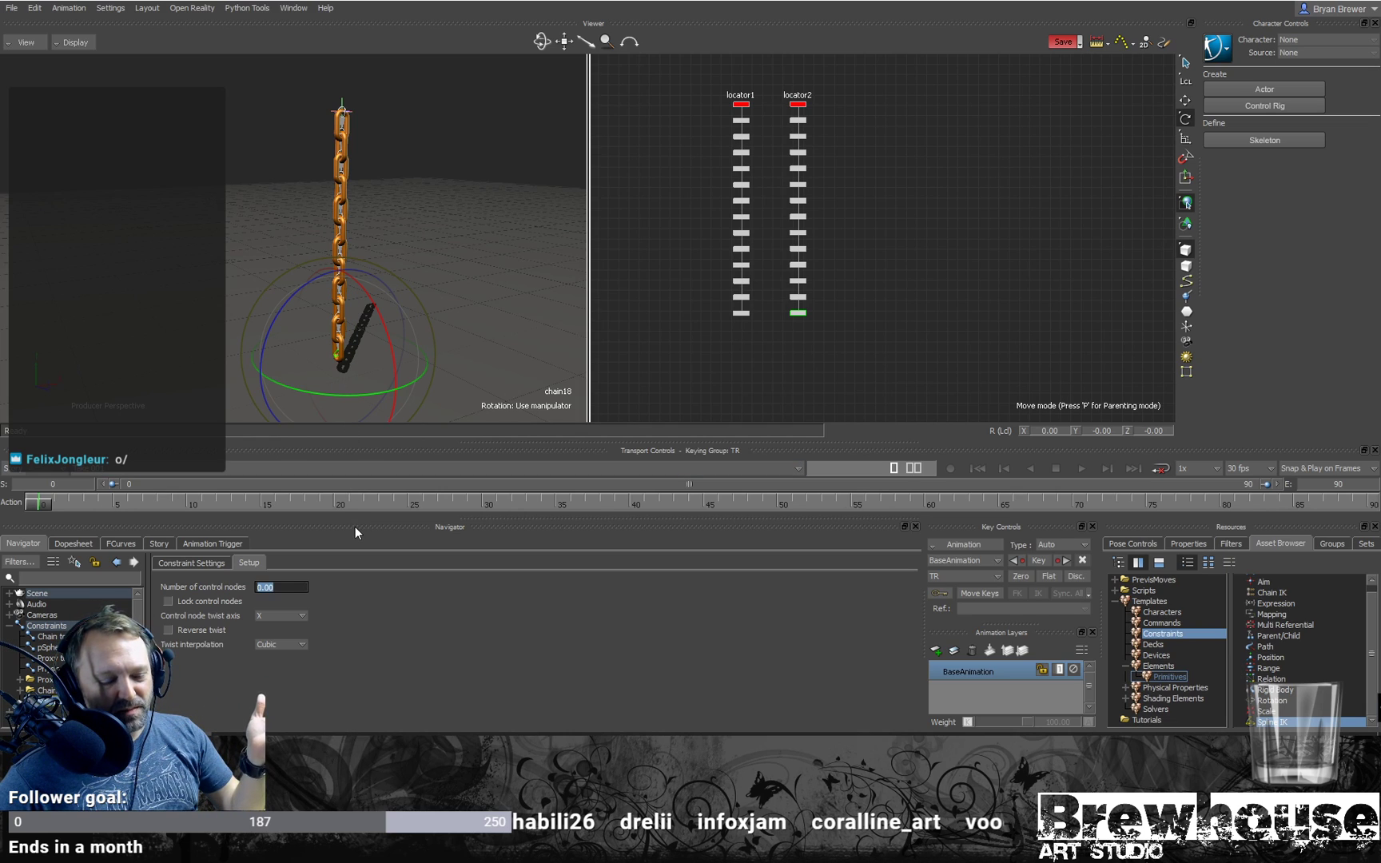
{"action": "type", "text": "5"}
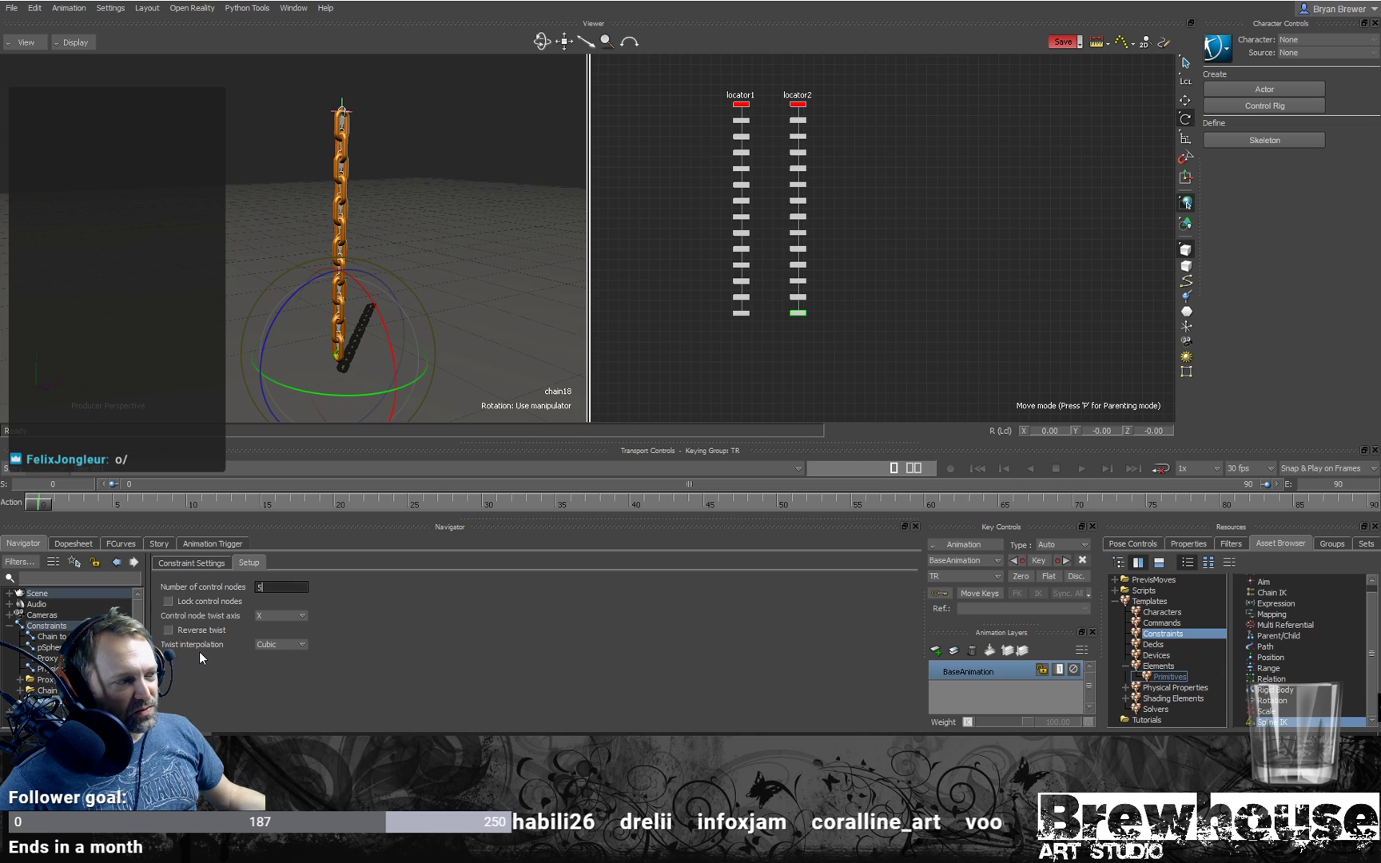
{"action": "left_click", "coordinate": [300, 647]}
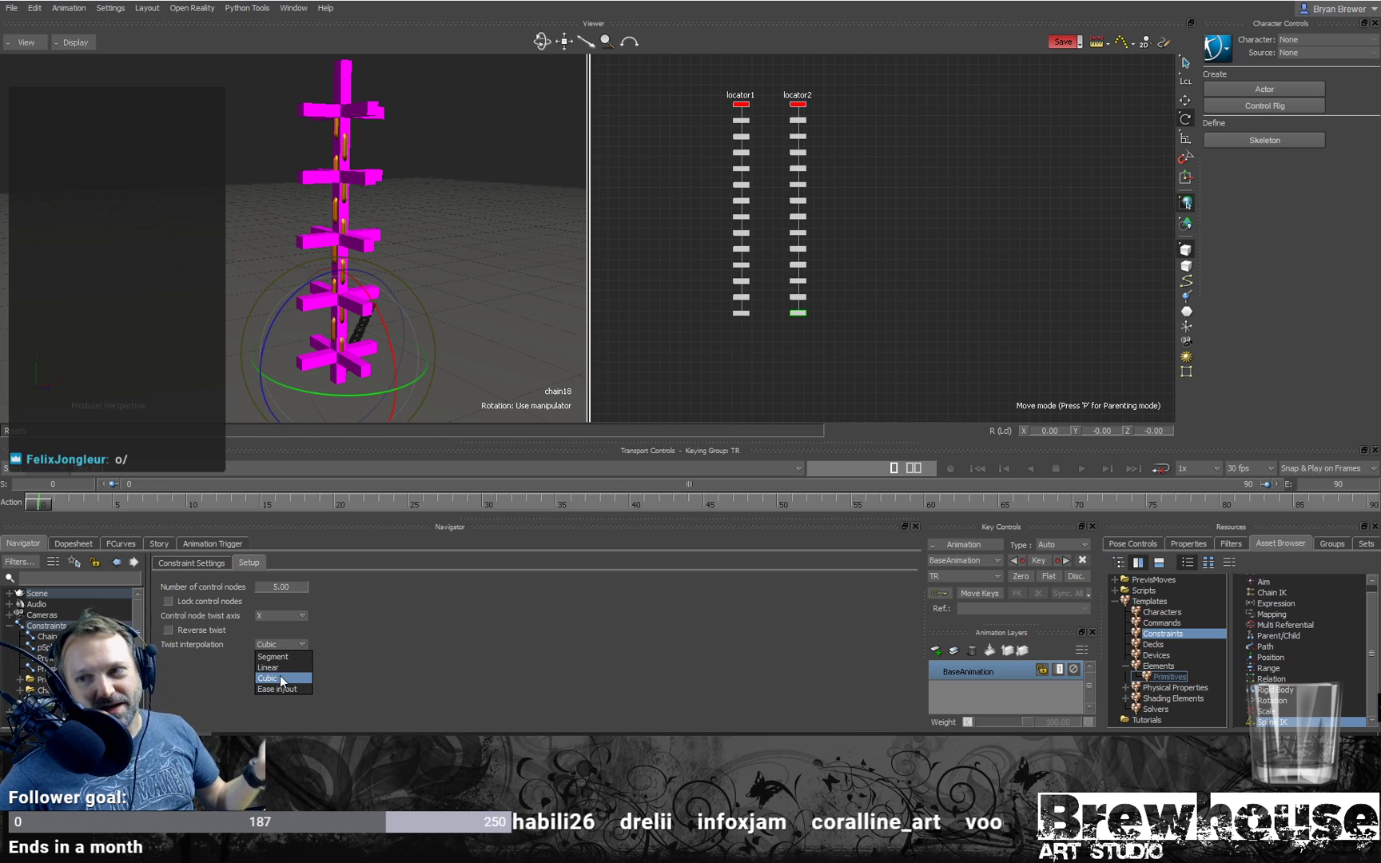
{"action": "left_click", "coordinate": [280, 678]}
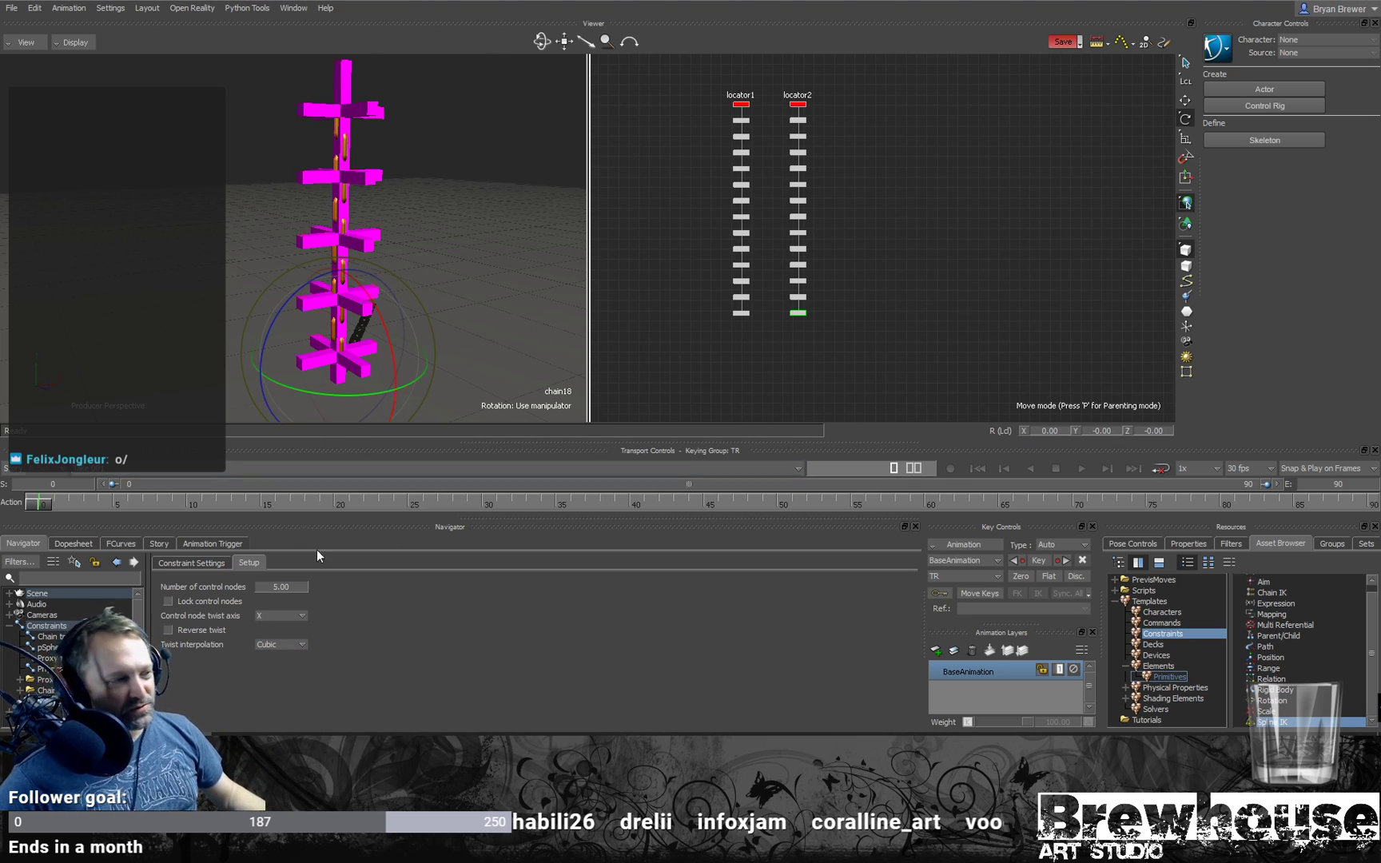
Step: Try 6 and 3 as the Spline IK's number of control nodes, and set the number back to 5
{"action": "double_click", "coordinate": [291, 586]}
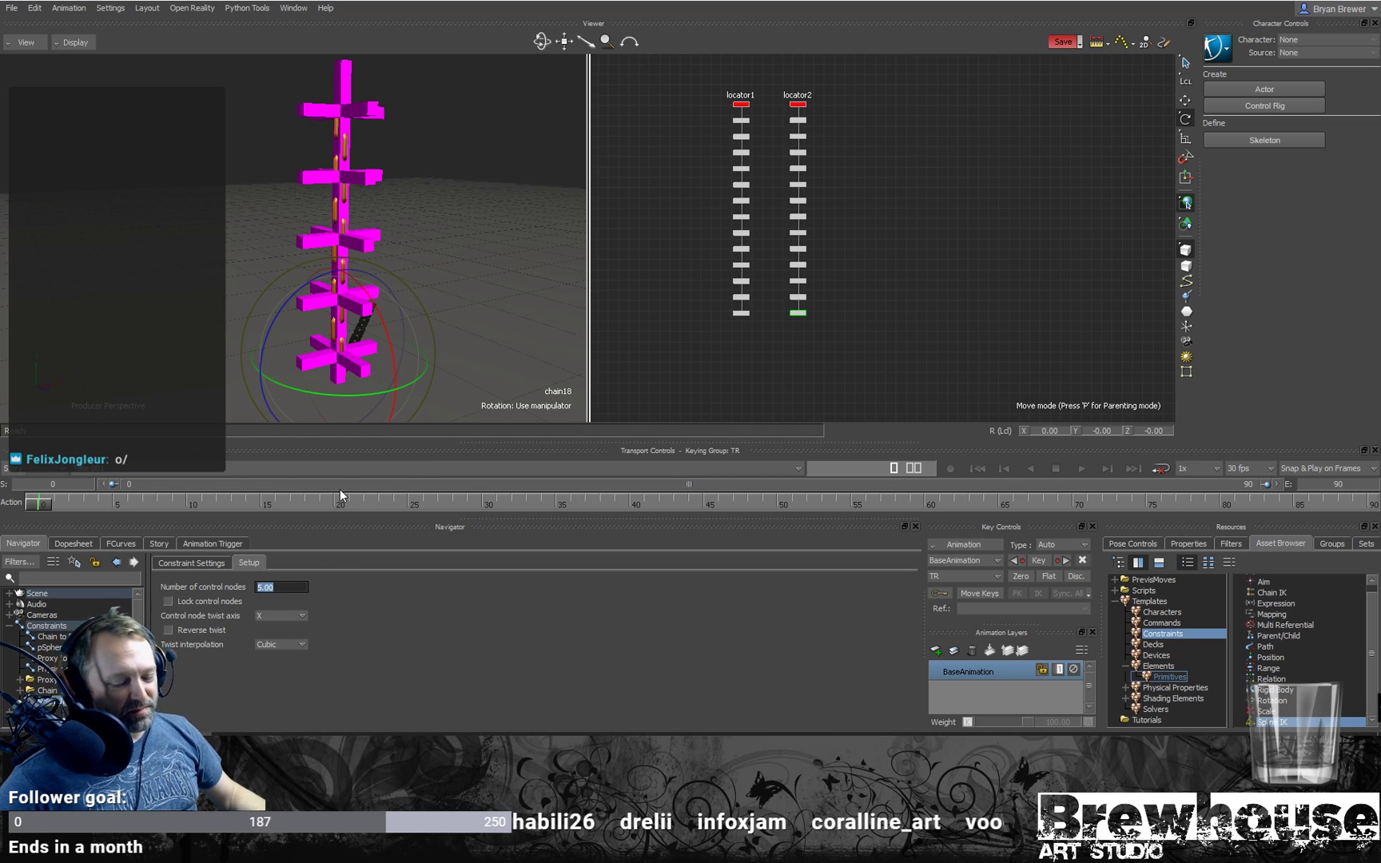
{"action": "type", "text": "6"}
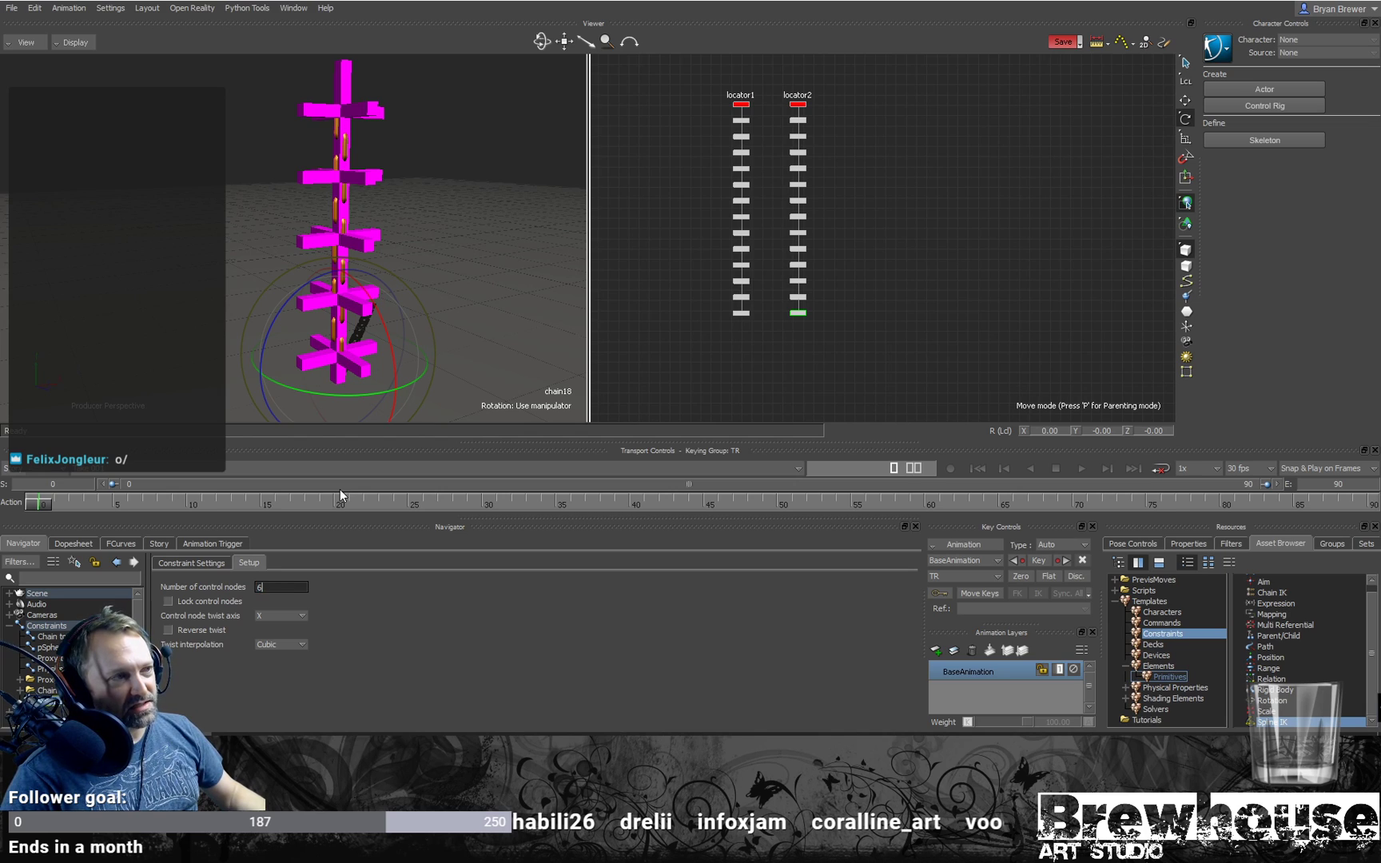
{"action": "key", "text": "Return"}
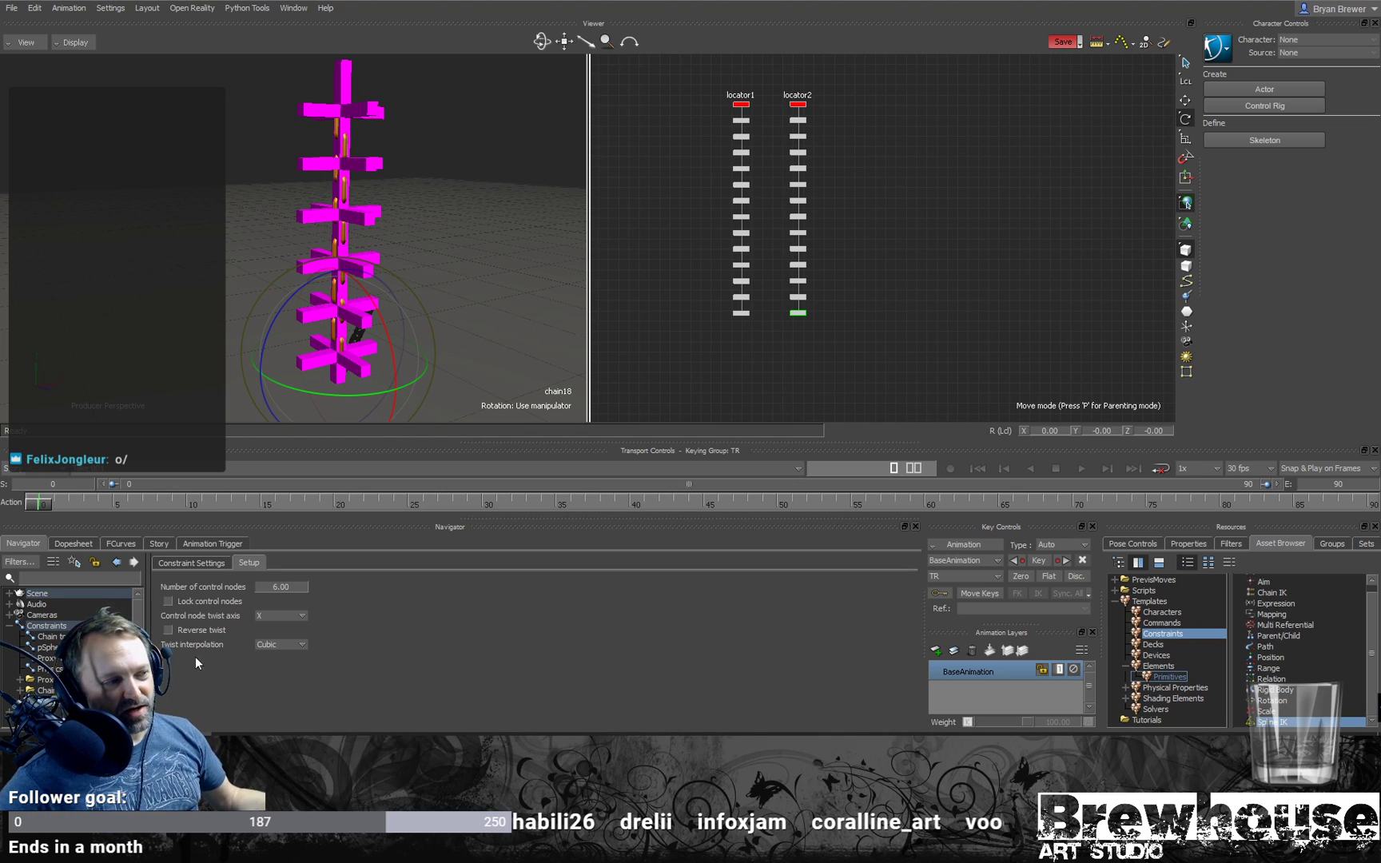
{"action": "double_click", "coordinate": [278, 588]}
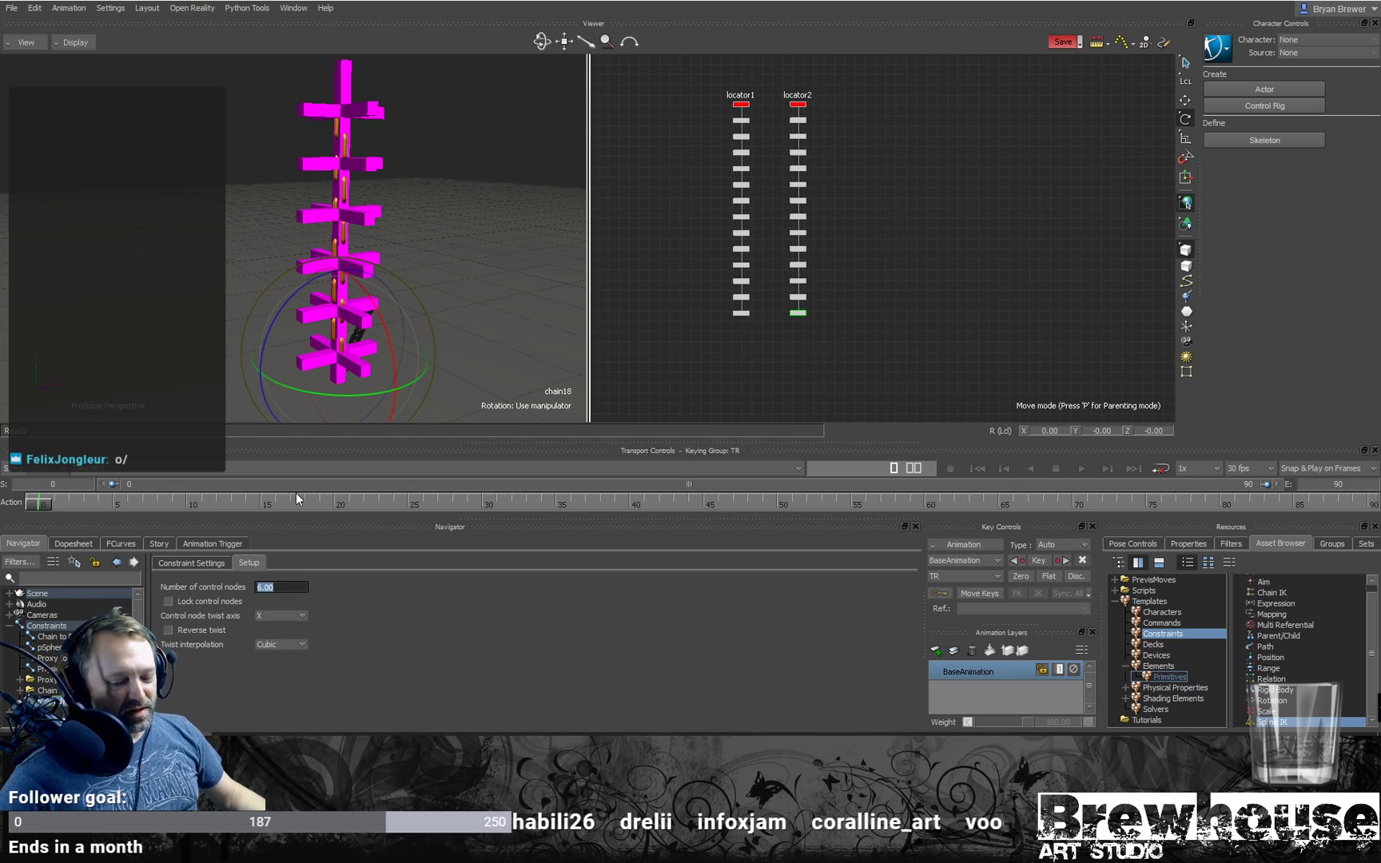
{"action": "type", "text": "3"}
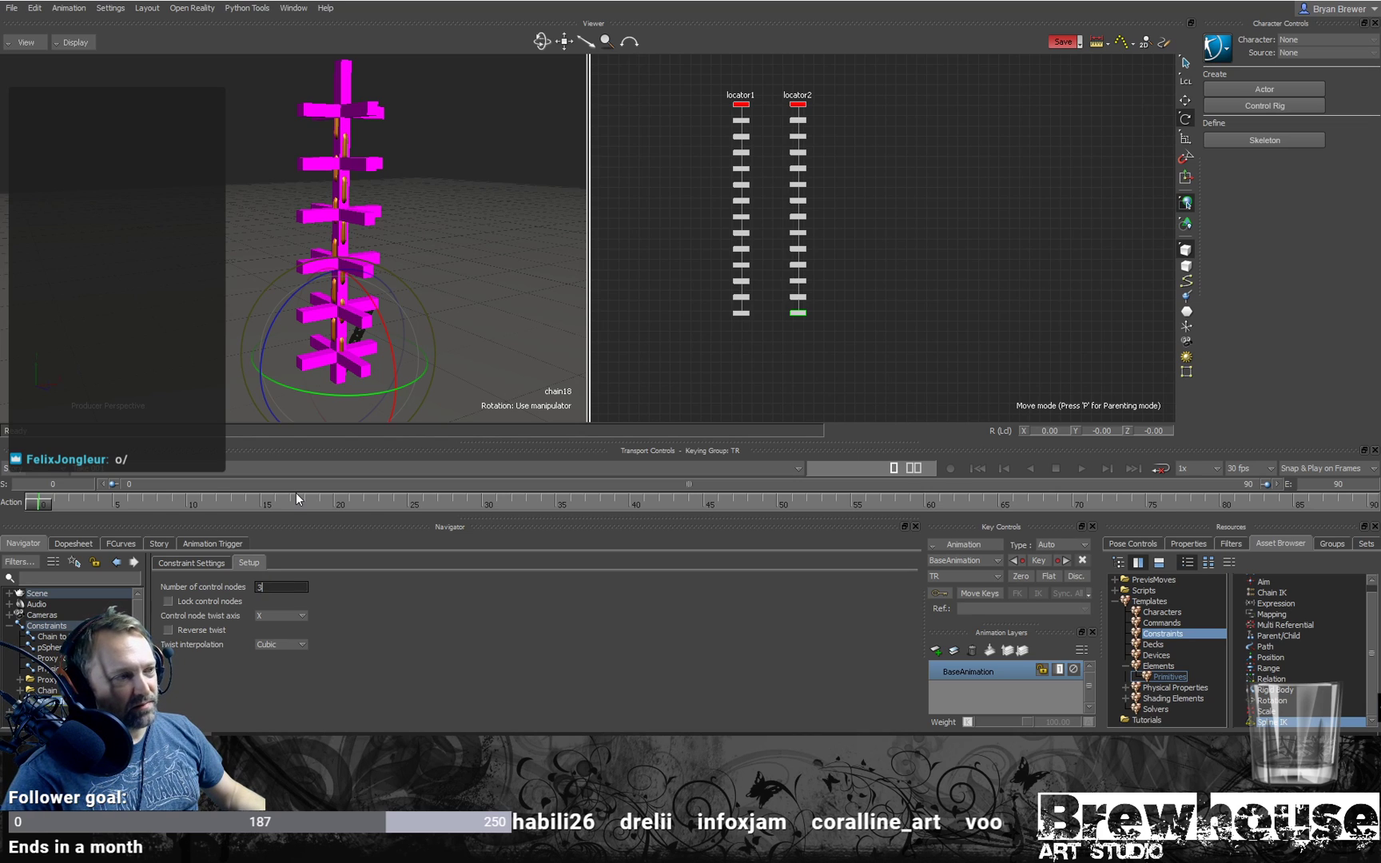
{"action": "key", "text": "Return"}
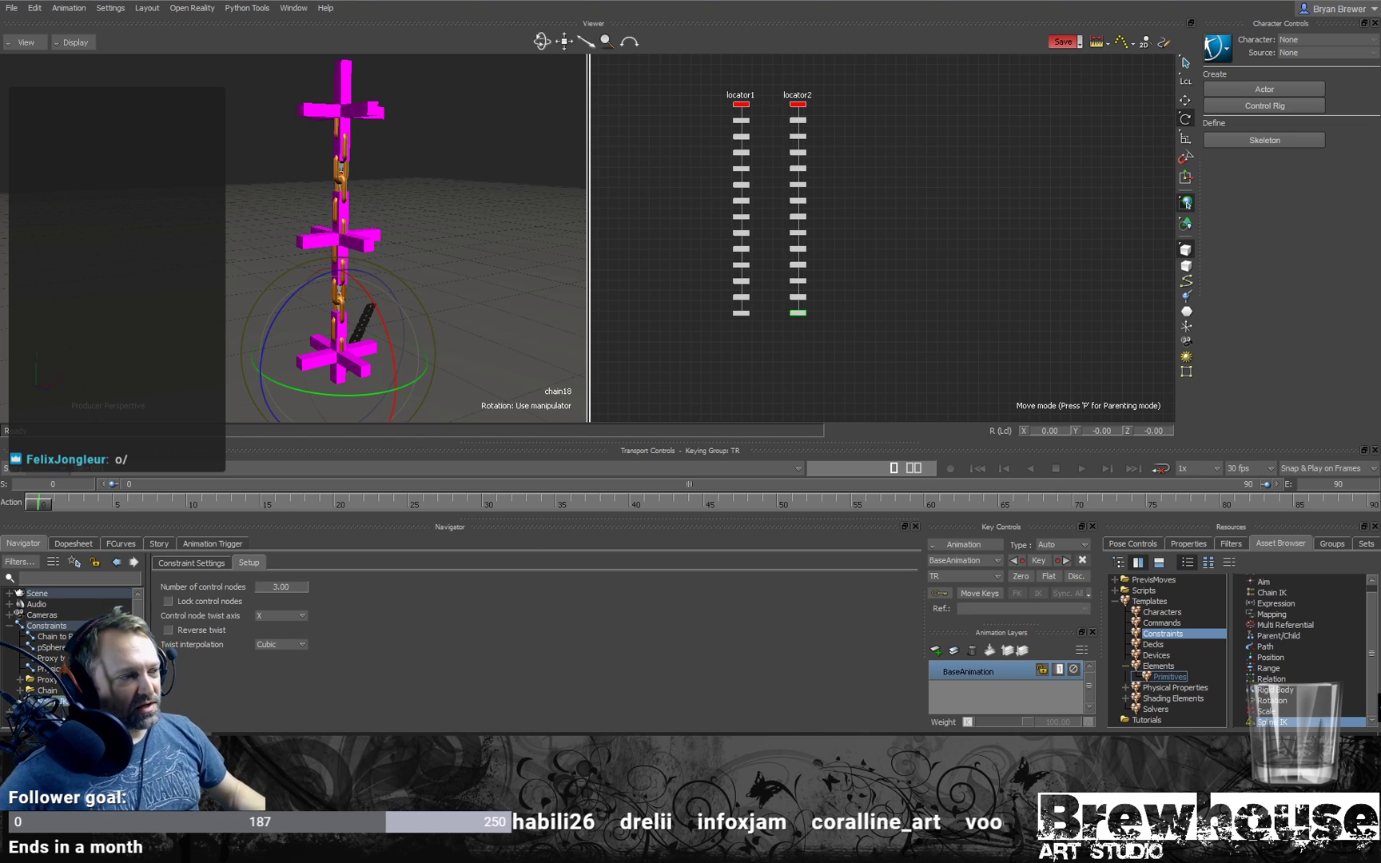
{"action": "double_click", "coordinate": [274, 588]}
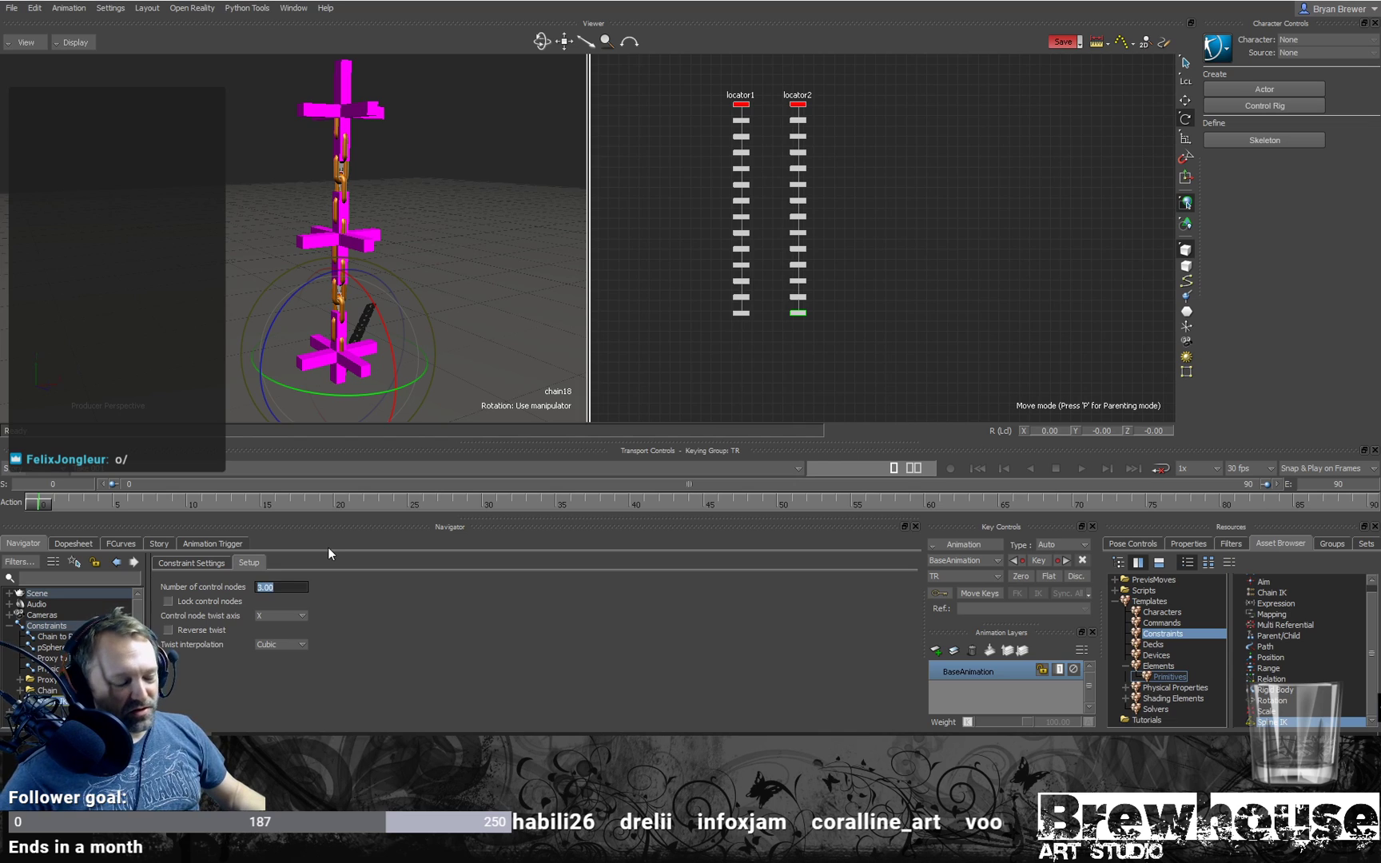
{"action": "type", "text": "5"}
{"action": "key", "text": "Return"}
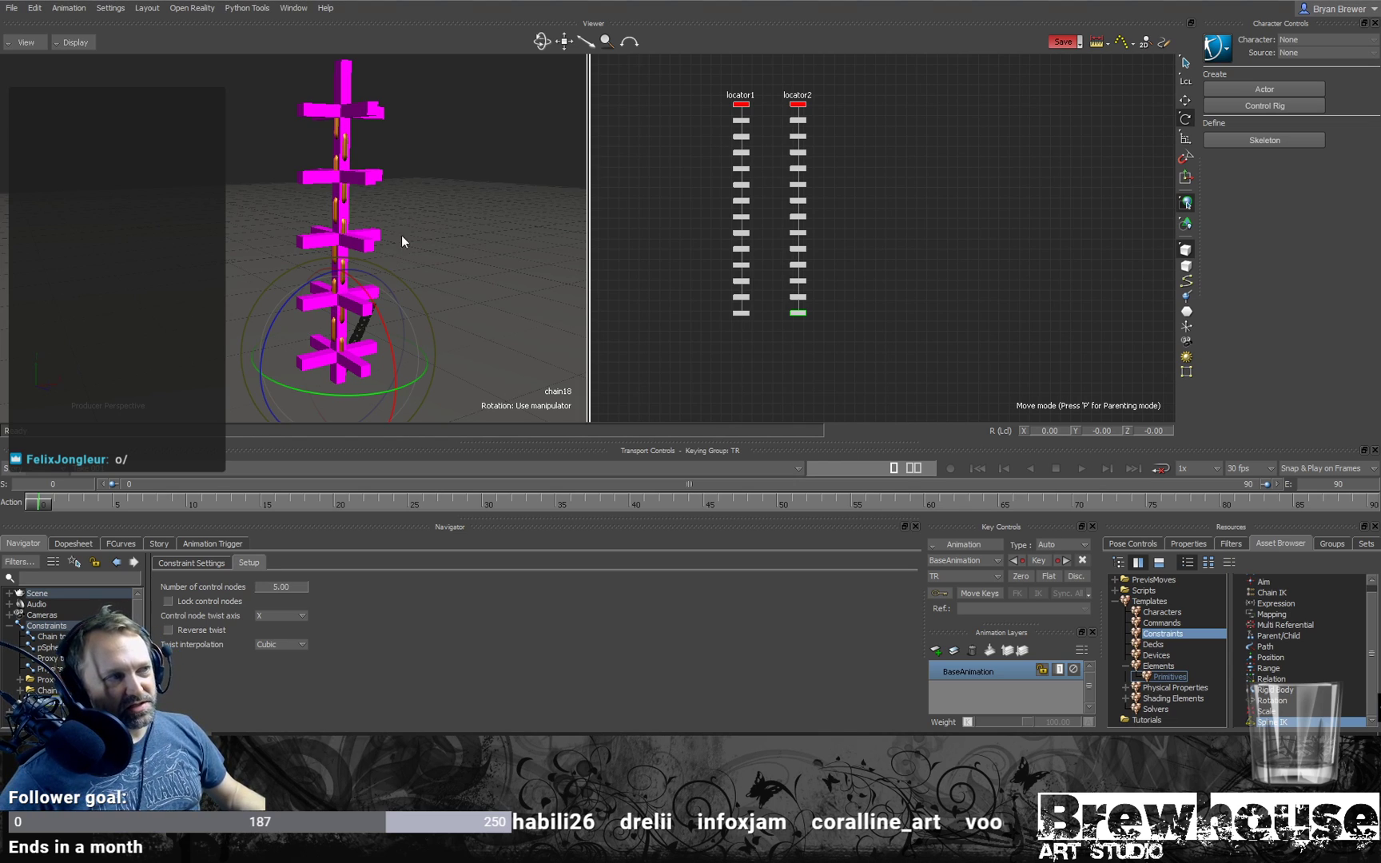
Step: Select all five spline control node markers along the chain and reduce their size to about 393
{"action": "left_click", "coordinate": [361, 111]}
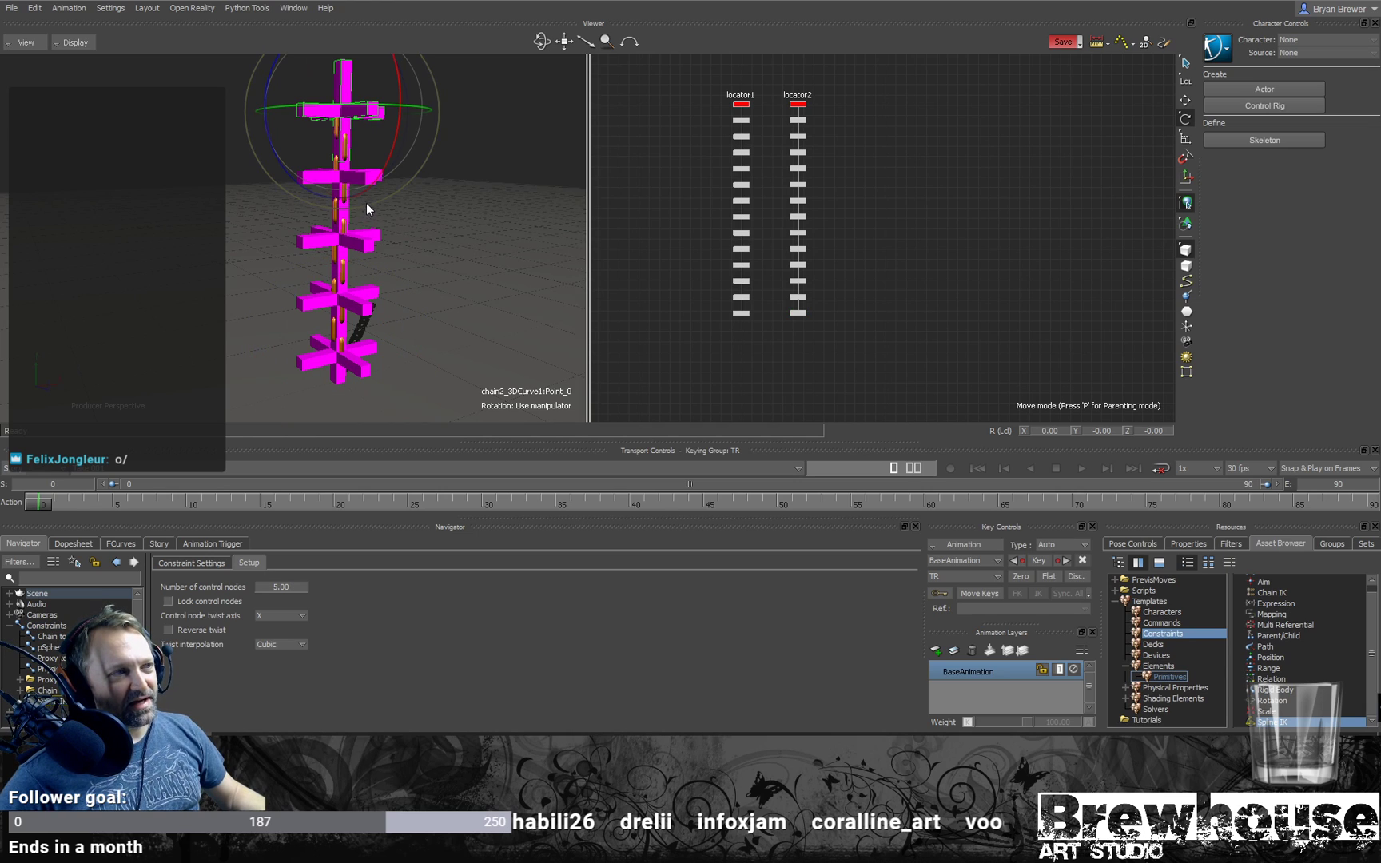
{"action": "left_click_drag", "start_coordinate": [409, 254], "coordinate": [428, 209]}
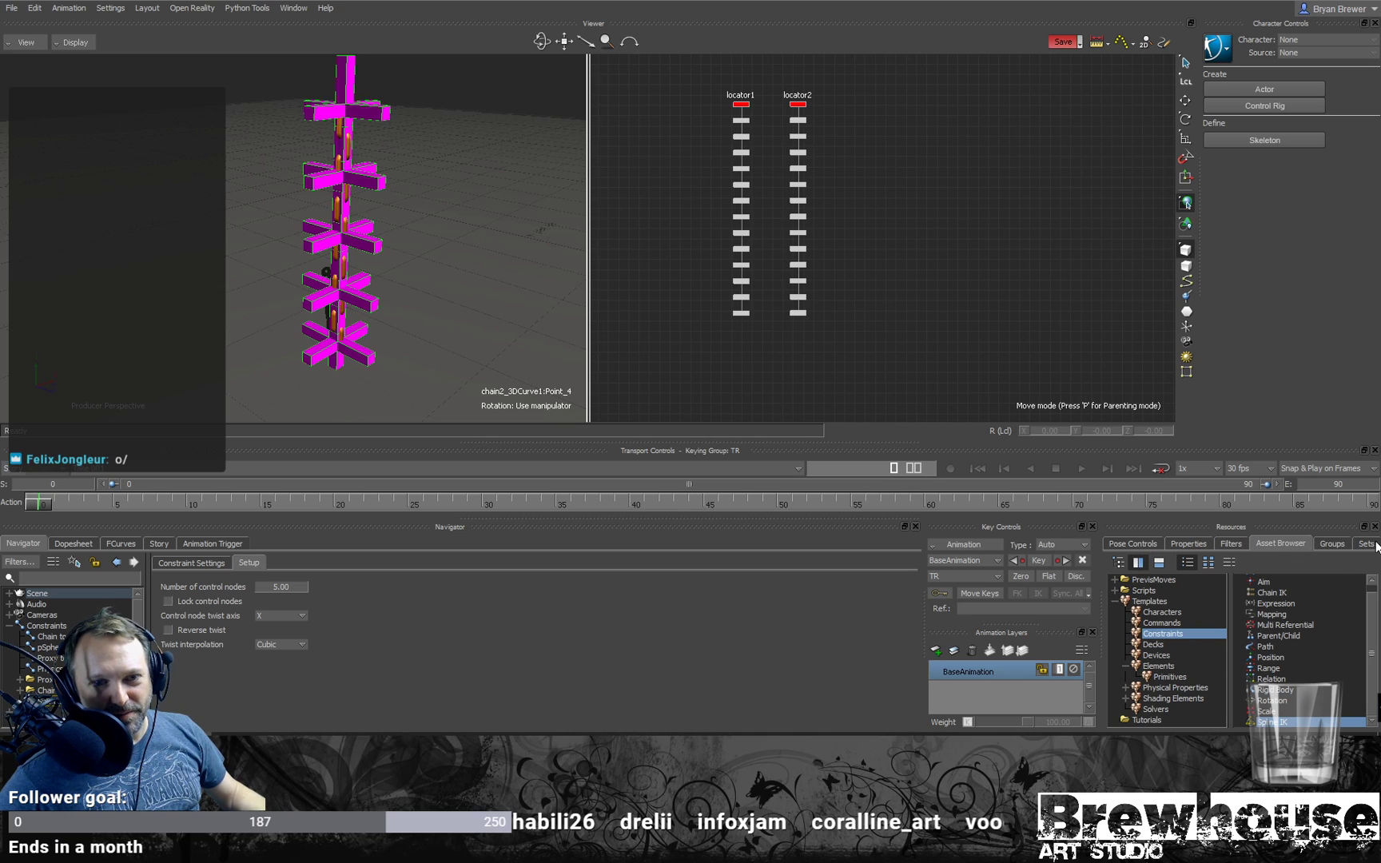
{"action": "left_click", "coordinate": [1188, 544]}
{"action": "left_click", "coordinate": [1117, 639]}
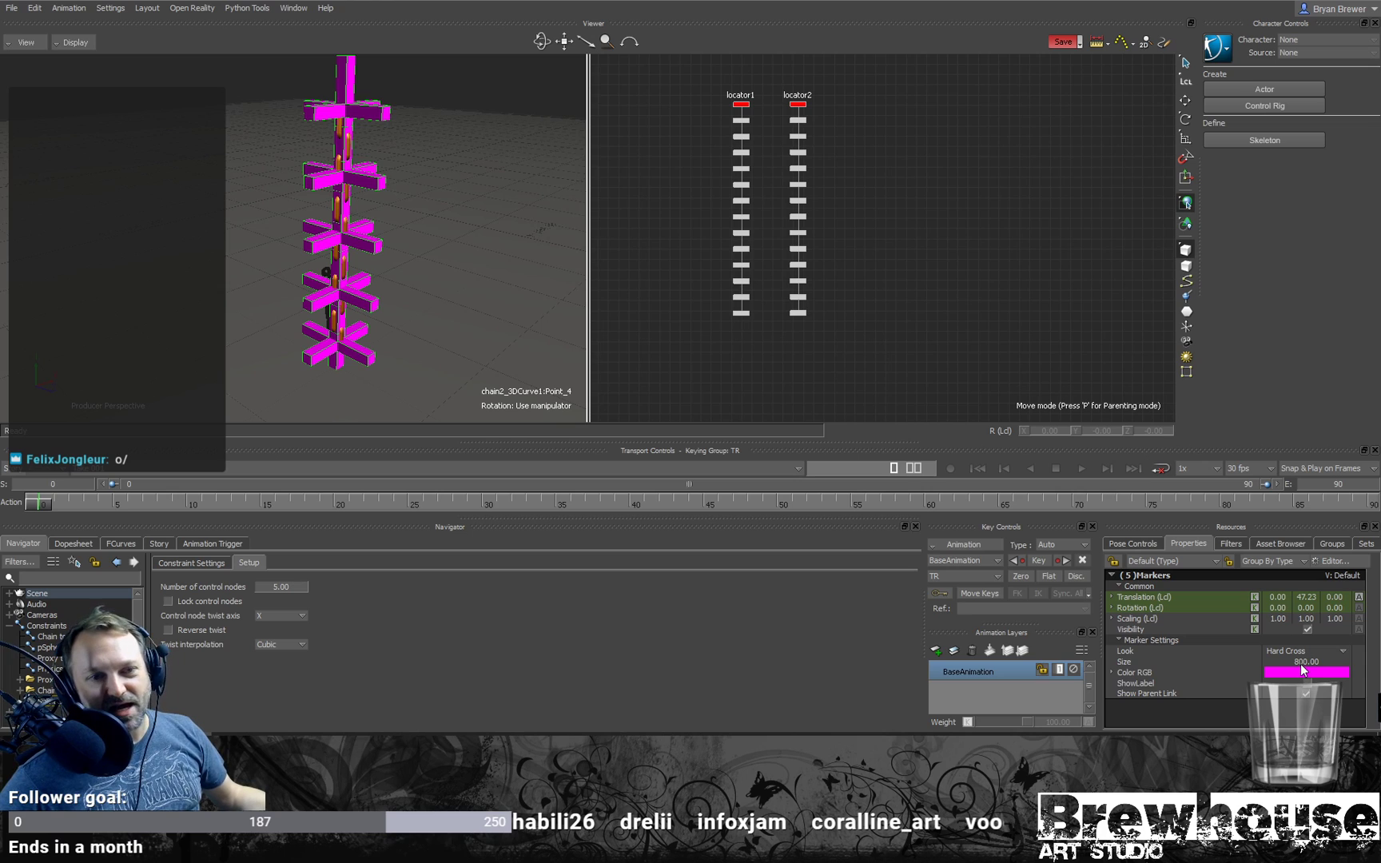
{"action": "left_click_drag", "start_coordinate": [1306, 660], "coordinate": [999, 670]}
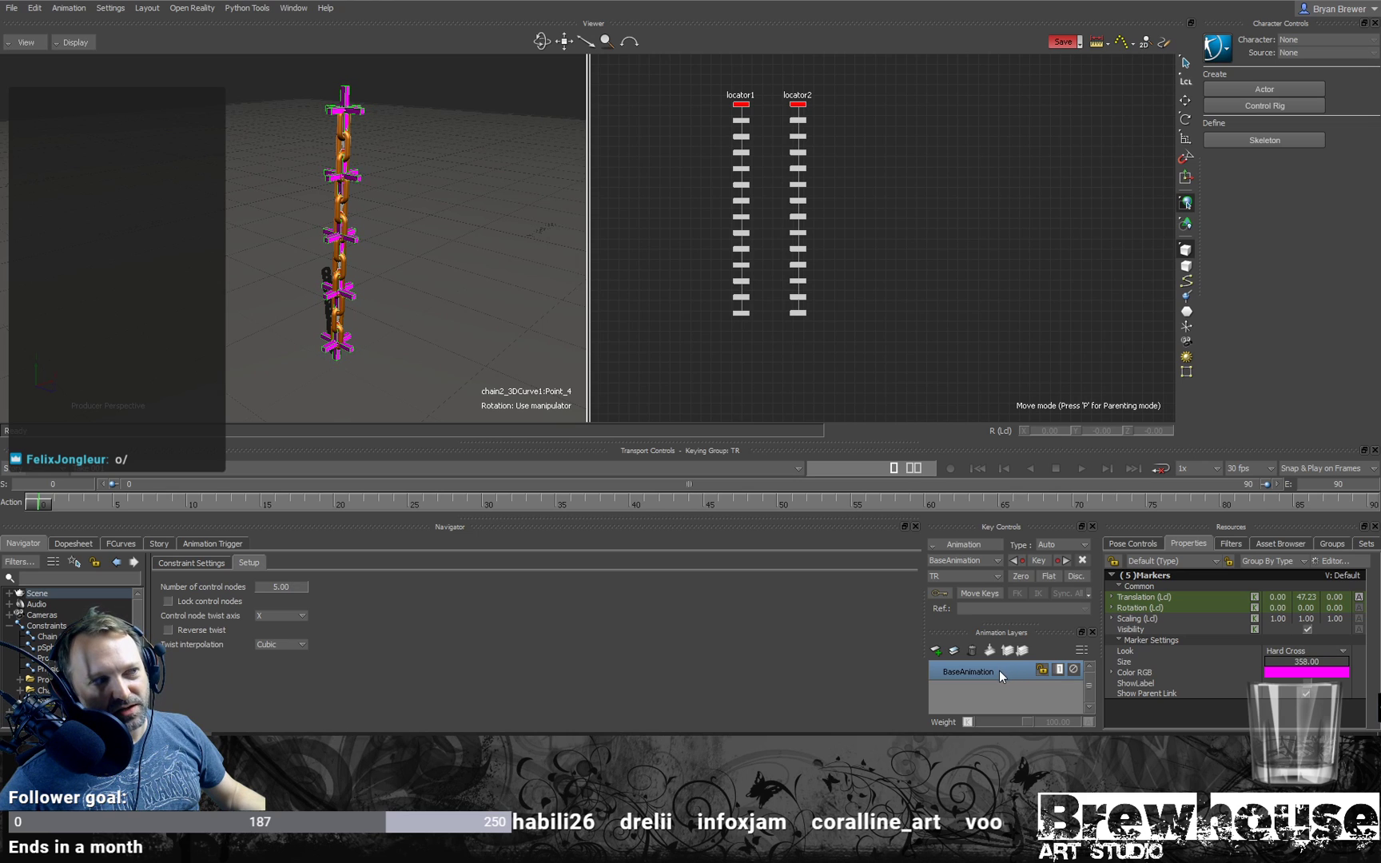
{"action": "left_click", "coordinate": [879, 264]}
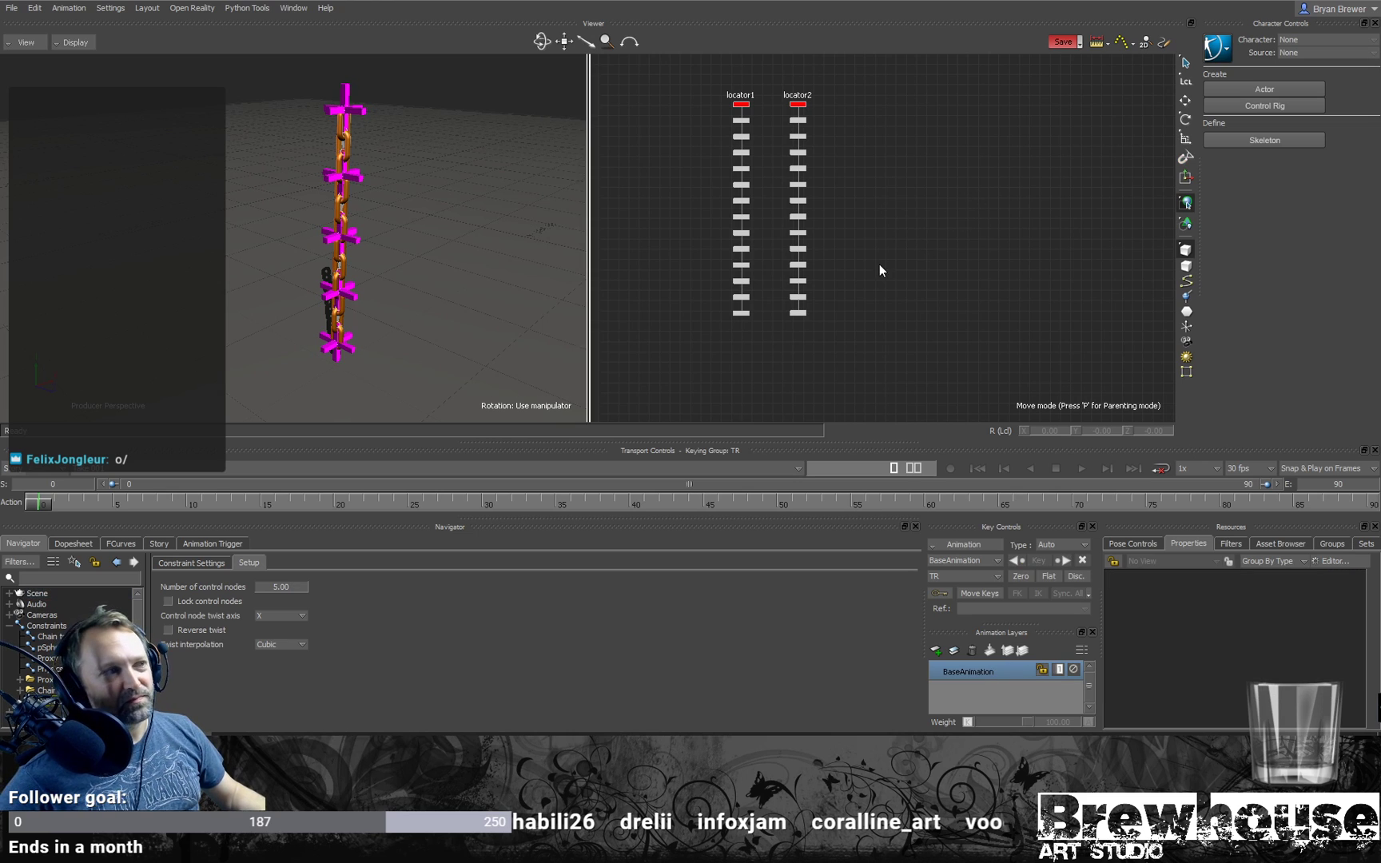
Step: Check the axis orientation of a control node and of chain14, and set the Spline IK's control node twist axis to Y
{"action": "left_click_drag", "start_coordinate": [337, 263], "coordinate": [313, 243], "text": "alt"}
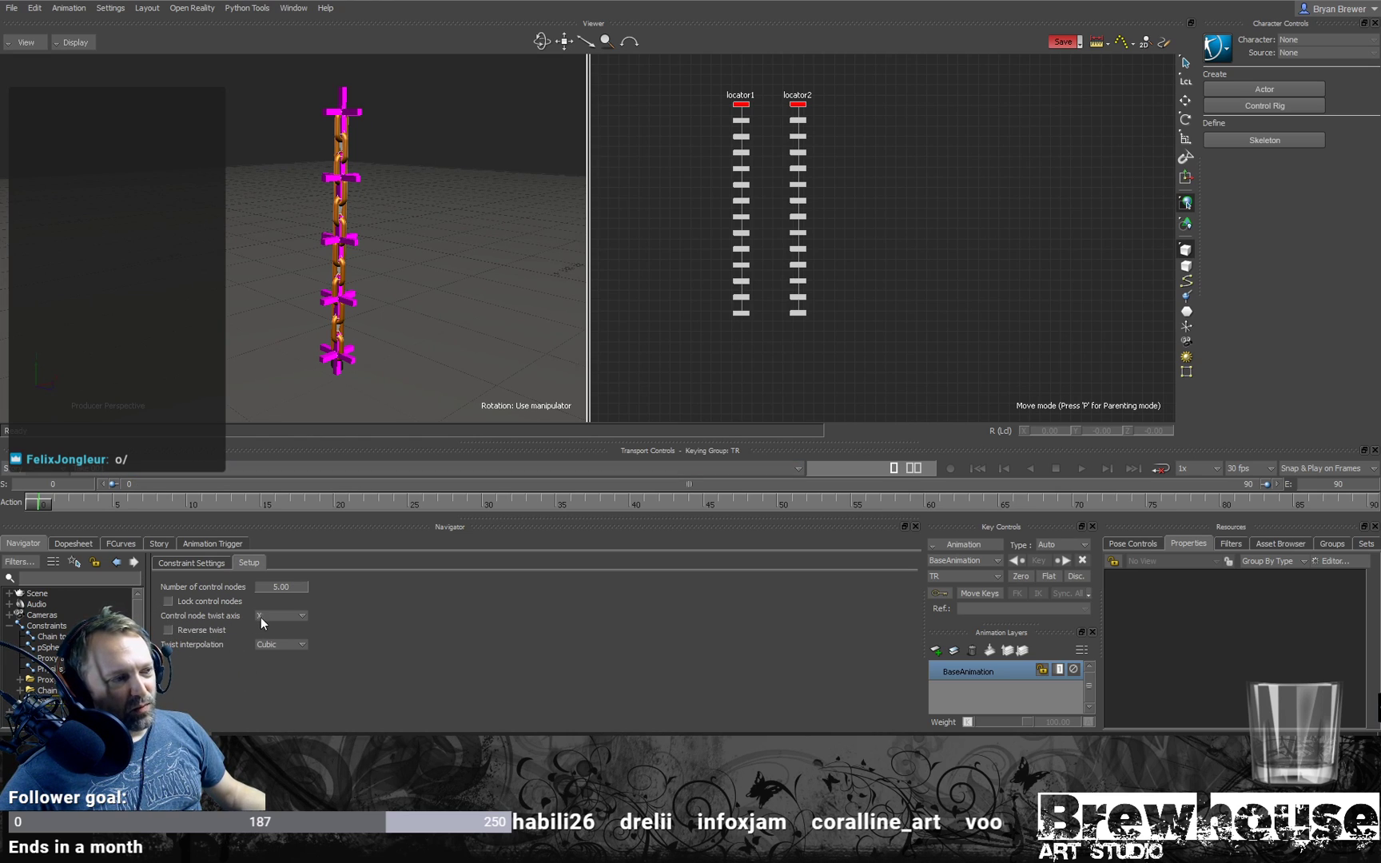
{"action": "left_click", "coordinate": [357, 310]}
{"action": "key", "text": "t"}
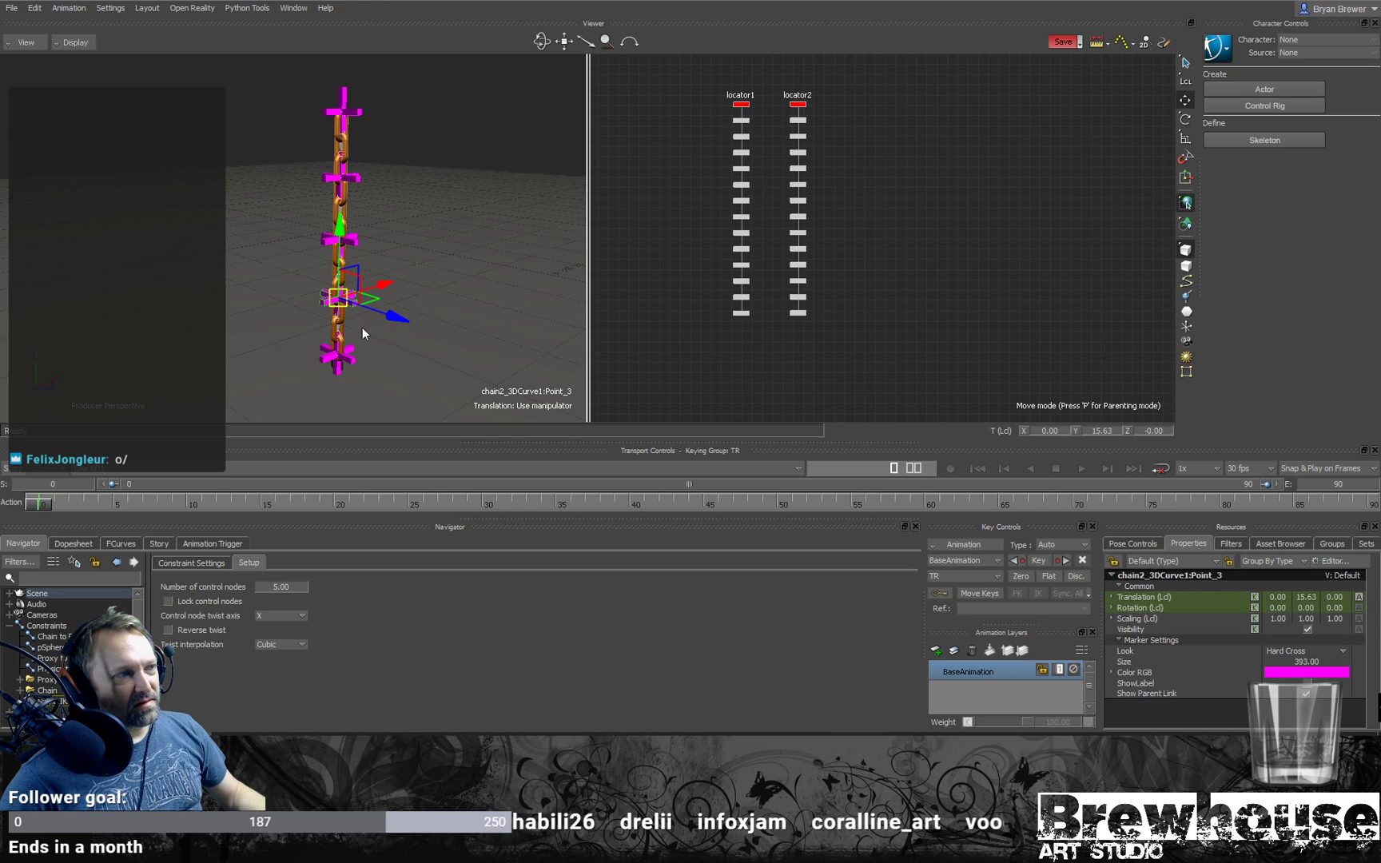
{"action": "left_click", "coordinate": [798, 249]}
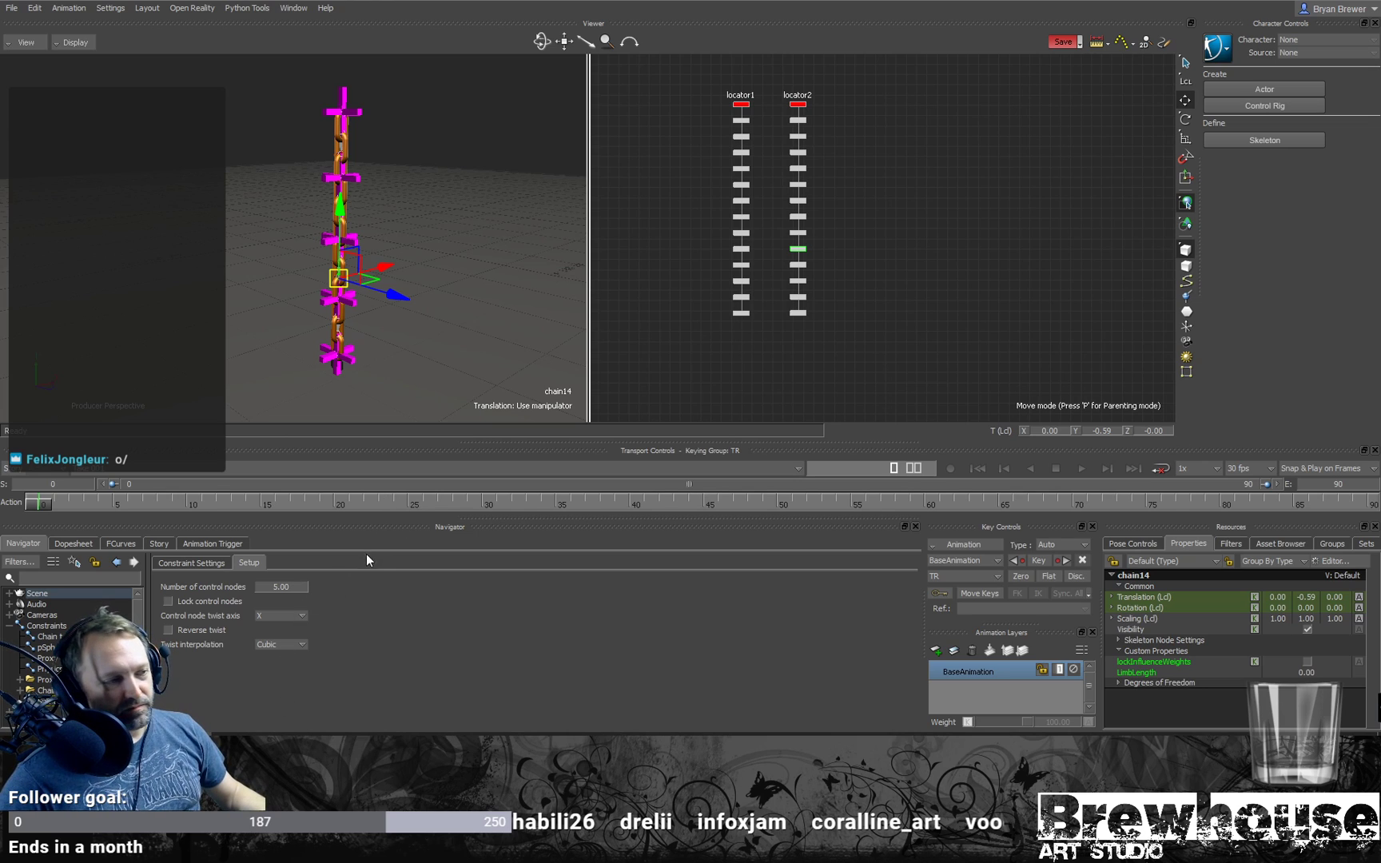
{"action": "left_click", "coordinate": [284, 615]}
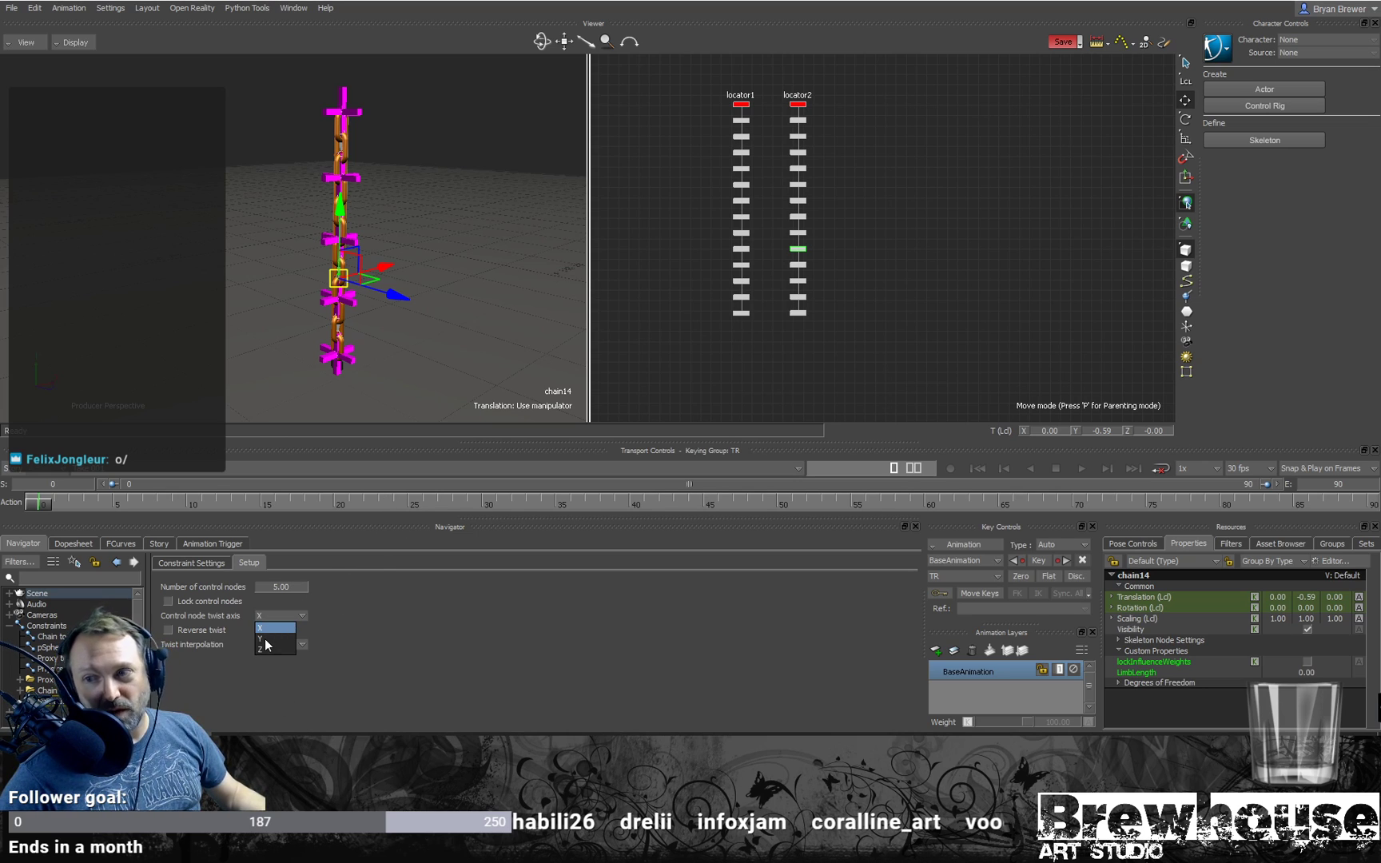
{"action": "left_click", "coordinate": [266, 639]}
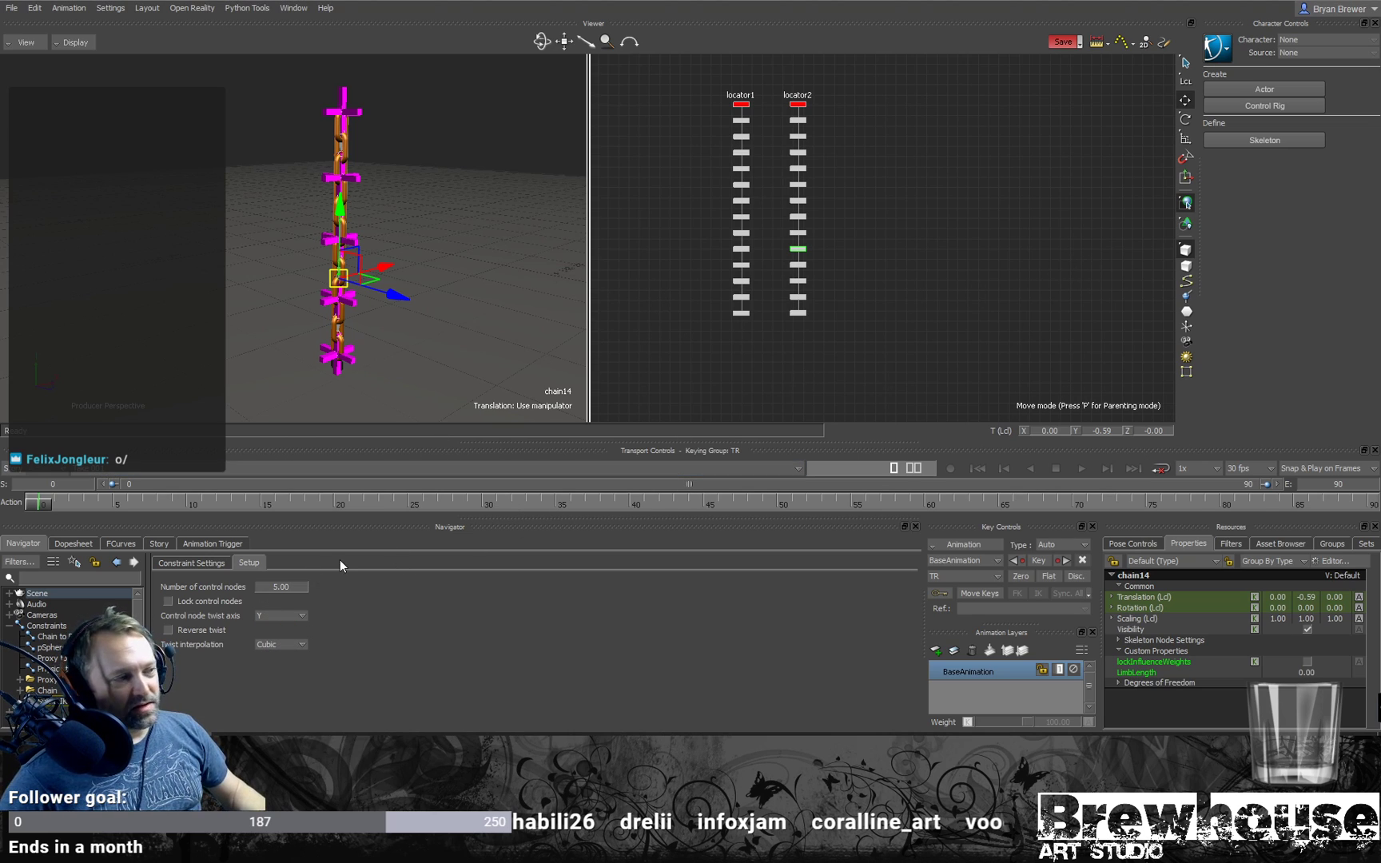
{"action": "left_click", "coordinate": [730, 274]}
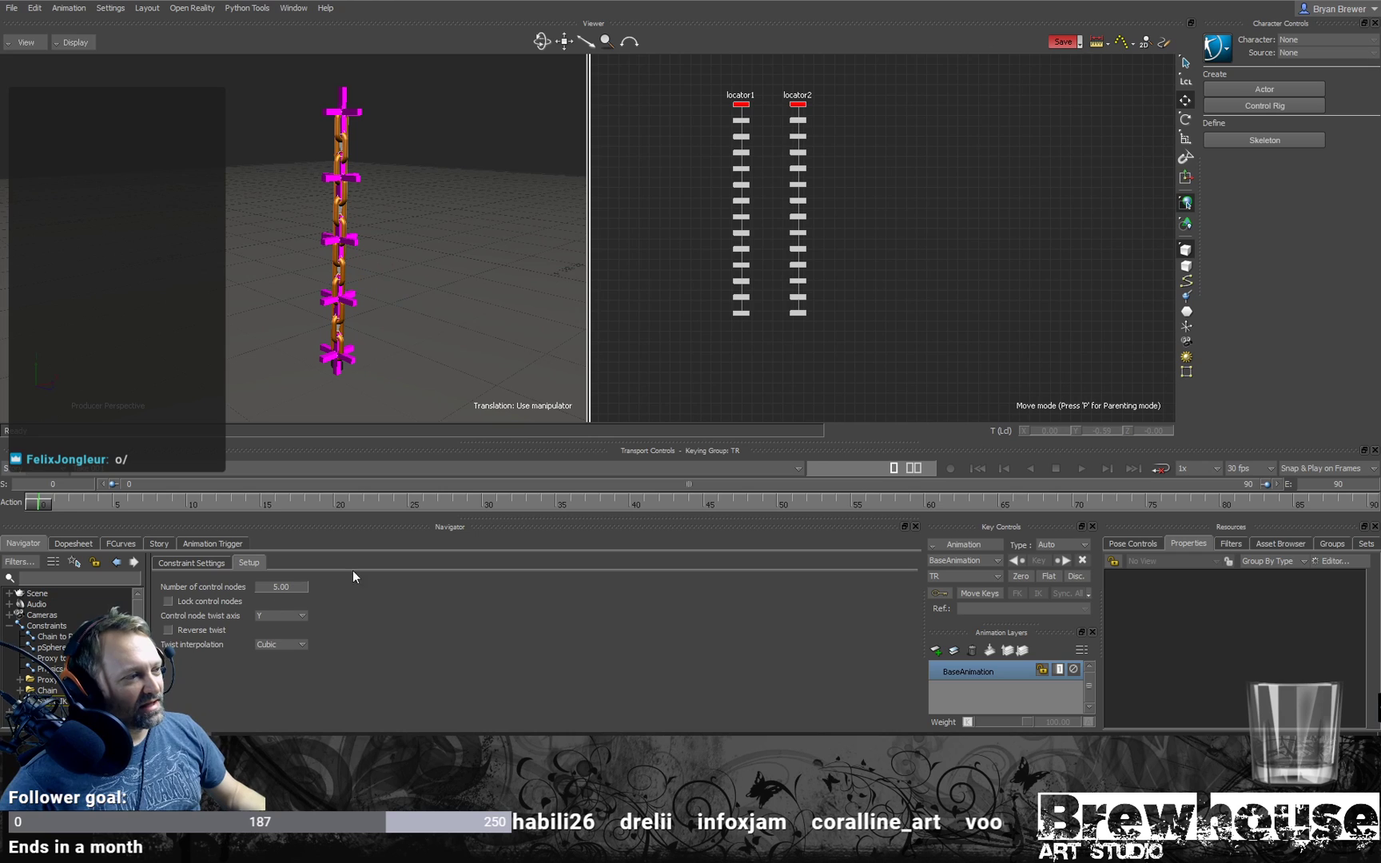
Step: Review the Spline IK's joint and spline assignments and examine the link names in both schematic hierarchies
{"action": "left_click", "coordinate": [205, 562]}
{"action": "middle_click_drag", "start_coordinate": [881, 111], "coordinate": [881, 163], "text": "alt"}
{"action": "right_click_drag", "start_coordinate": [791, 207], "coordinate": [863, 203], "text": "alt"}
{"action": "middle_click_drag", "start_coordinate": [862, 203], "coordinate": [768, 159], "text": "alt"}
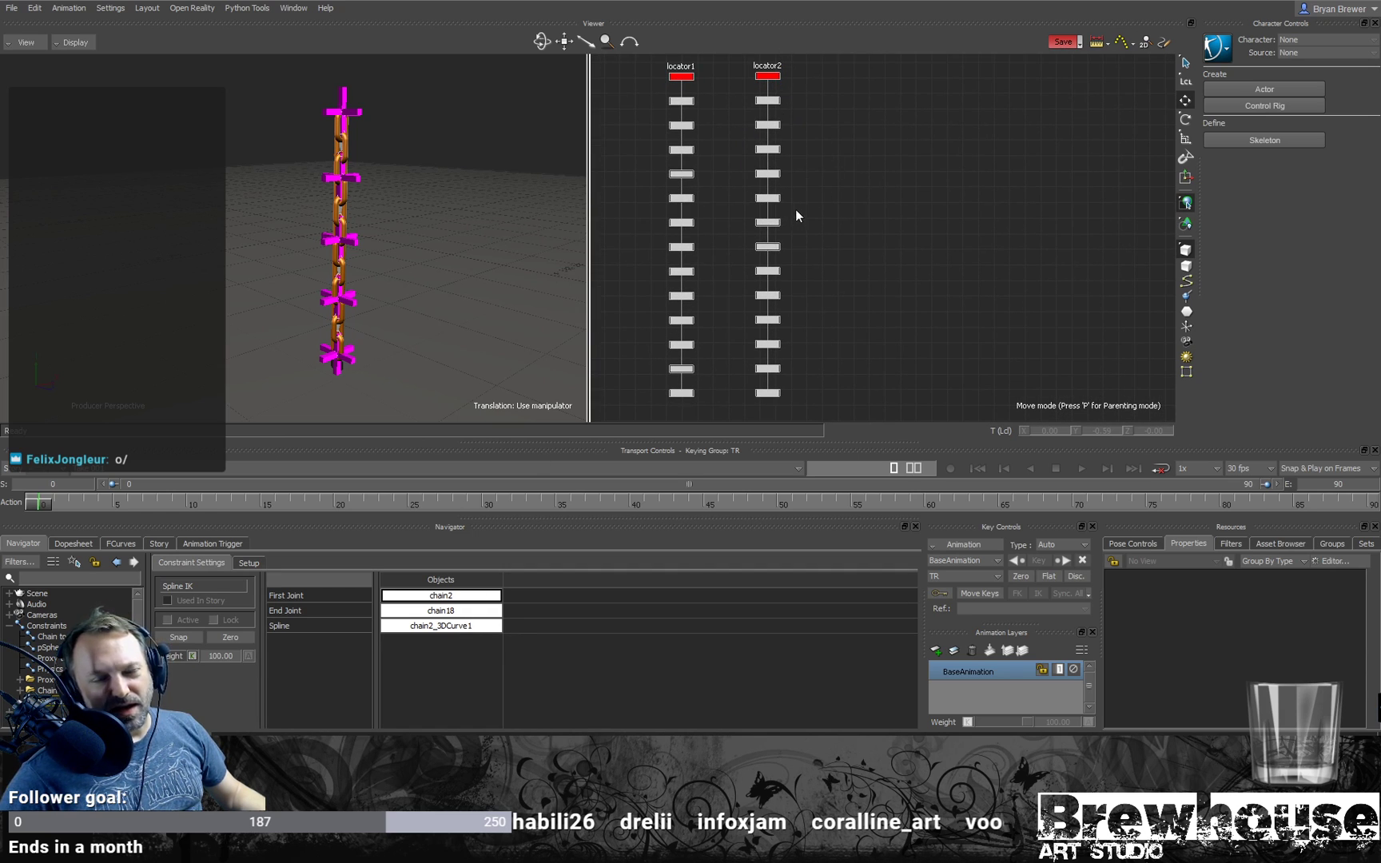
{"action": "left_click_drag", "start_coordinate": [768, 112], "coordinate": [766, 118]}
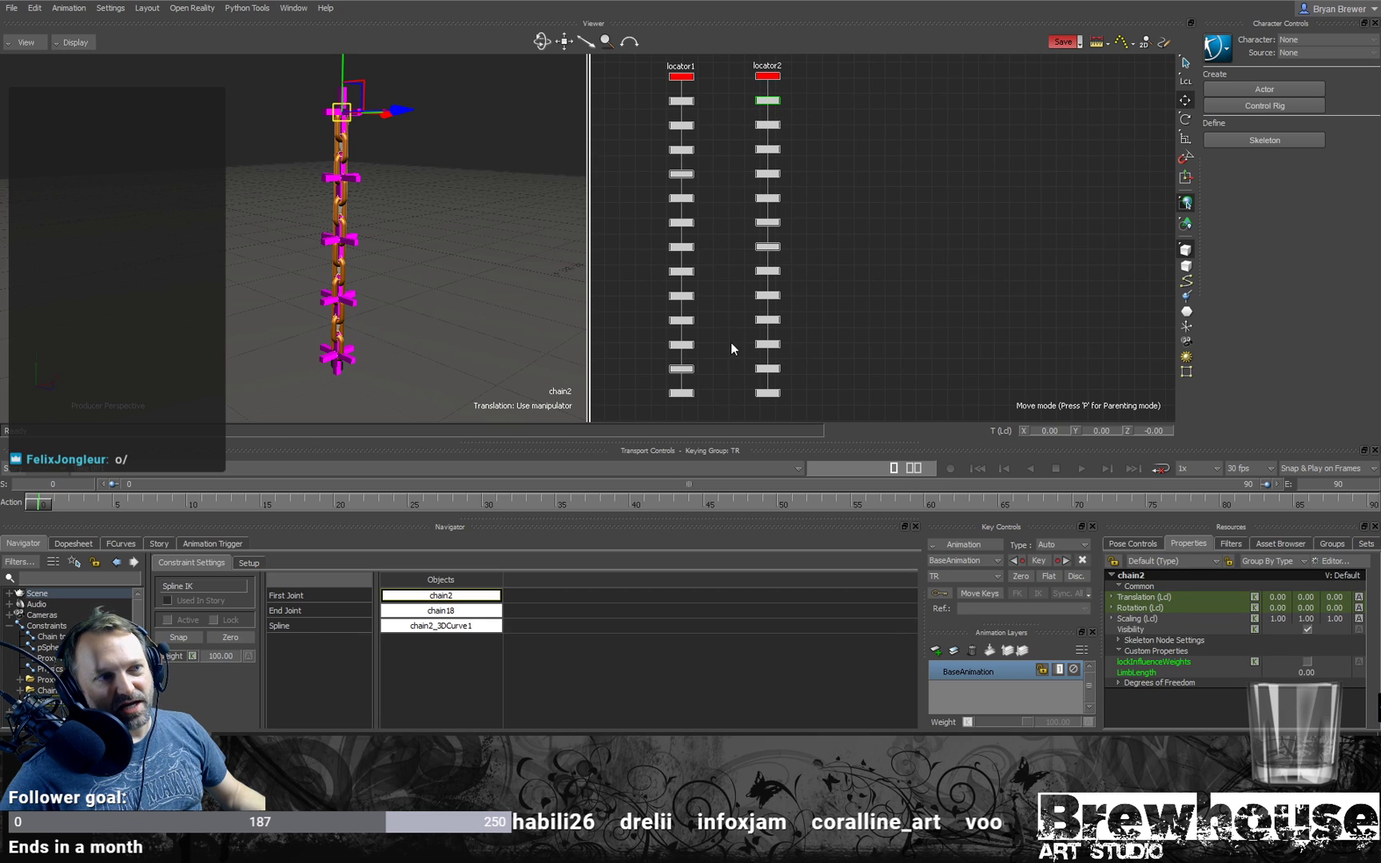
{"action": "middle_click_drag", "start_coordinate": [712, 112], "coordinate": [775, 150], "text": "alt"}
{"action": "right_click_drag", "start_coordinate": [780, 151], "coordinate": [784, 188], "text": "alt"}
{"action": "middle_click_drag", "start_coordinate": [784, 188], "coordinate": [730, 147], "text": "alt"}
{"action": "right_click_drag", "start_coordinate": [730, 148], "coordinate": [853, 149], "text": "alt"}
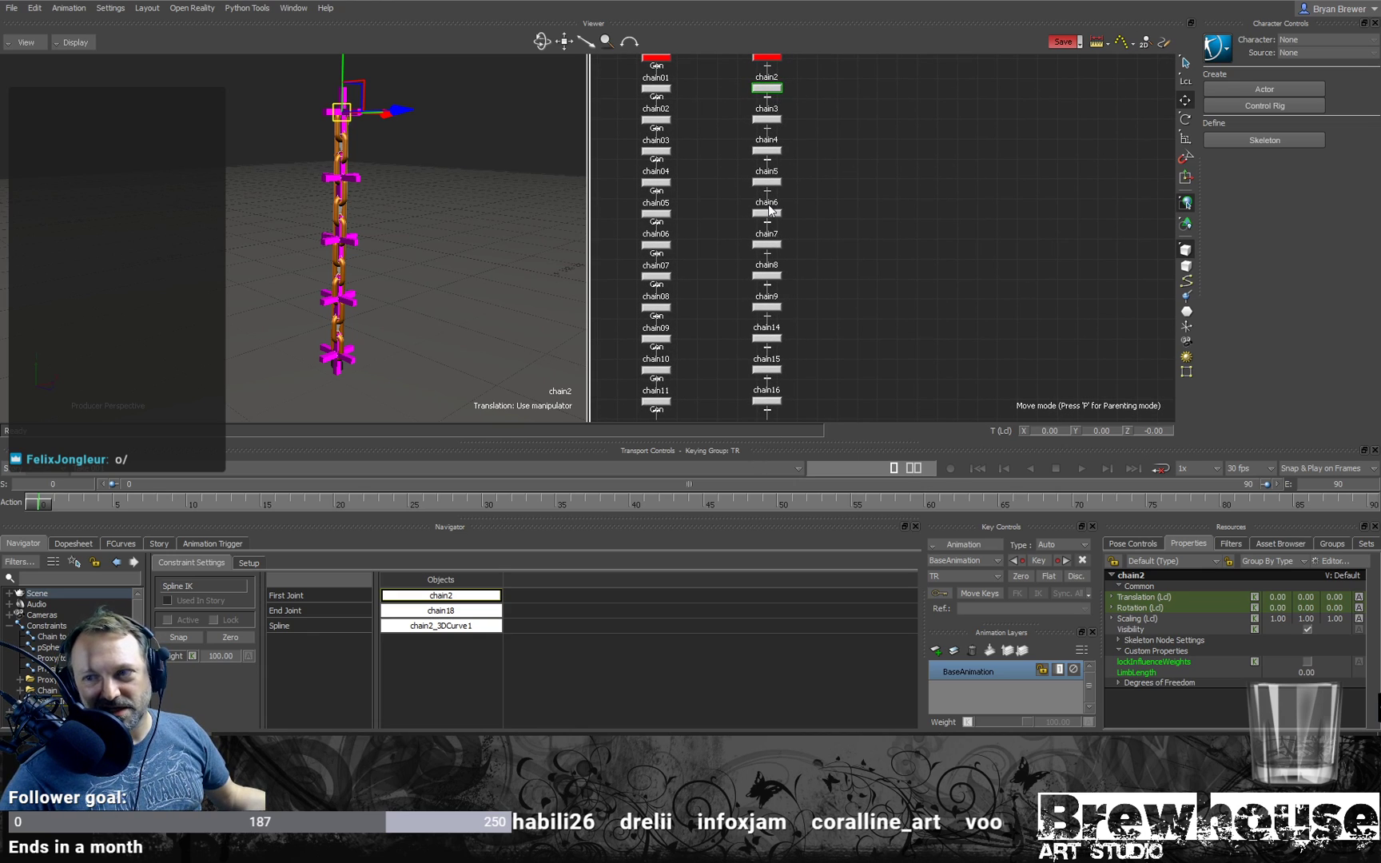
{"action": "middle_click_drag", "start_coordinate": [790, 296], "coordinate": [810, 274], "text": "alt"}
{"action": "right_click_drag", "start_coordinate": [856, 262], "coordinate": [797, 250], "text": "alt"}
{"action": "middle_click_drag", "start_coordinate": [828, 179], "coordinate": [802, 164], "text": "alt"}
{"action": "middle_click_drag", "start_coordinate": [793, 247], "coordinate": [802, 238], "text": "alt"}
{"action": "right_click_drag", "start_coordinate": [802, 238], "coordinate": [844, 243], "text": "alt"}
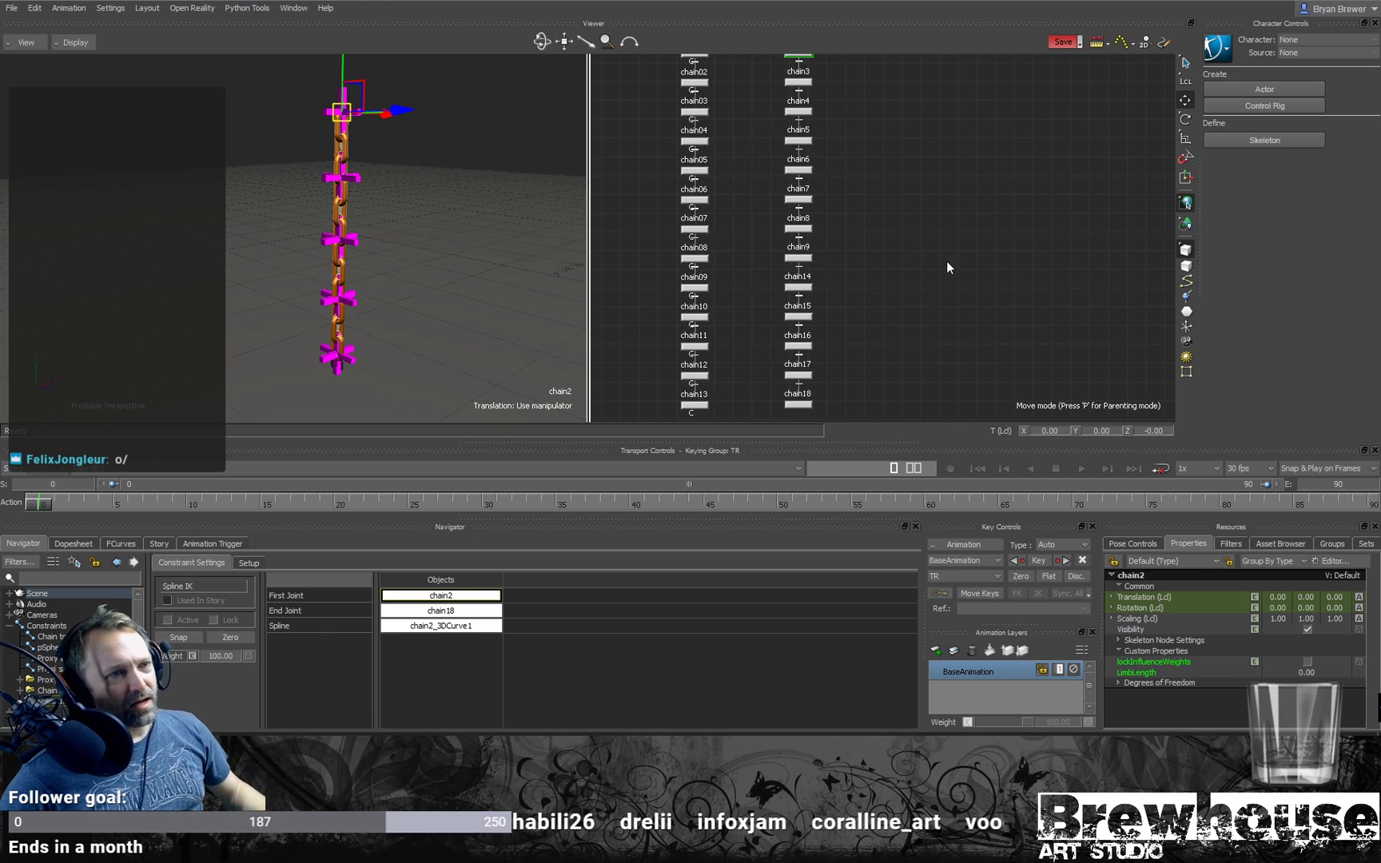
{"action": "right_click_drag", "start_coordinate": [873, 278], "coordinate": [857, 195], "text": "alt"}
{"action": "middle_click_drag", "start_coordinate": [837, 273], "coordinate": [817, 273], "text": "alt"}
{"action": "scroll", "coordinate": [854, 281], "scroll_direction": "up", "scroll_amount": 1}
{"action": "scroll", "coordinate": [854, 281], "scroll_direction": "down", "scroll_amount": 1}
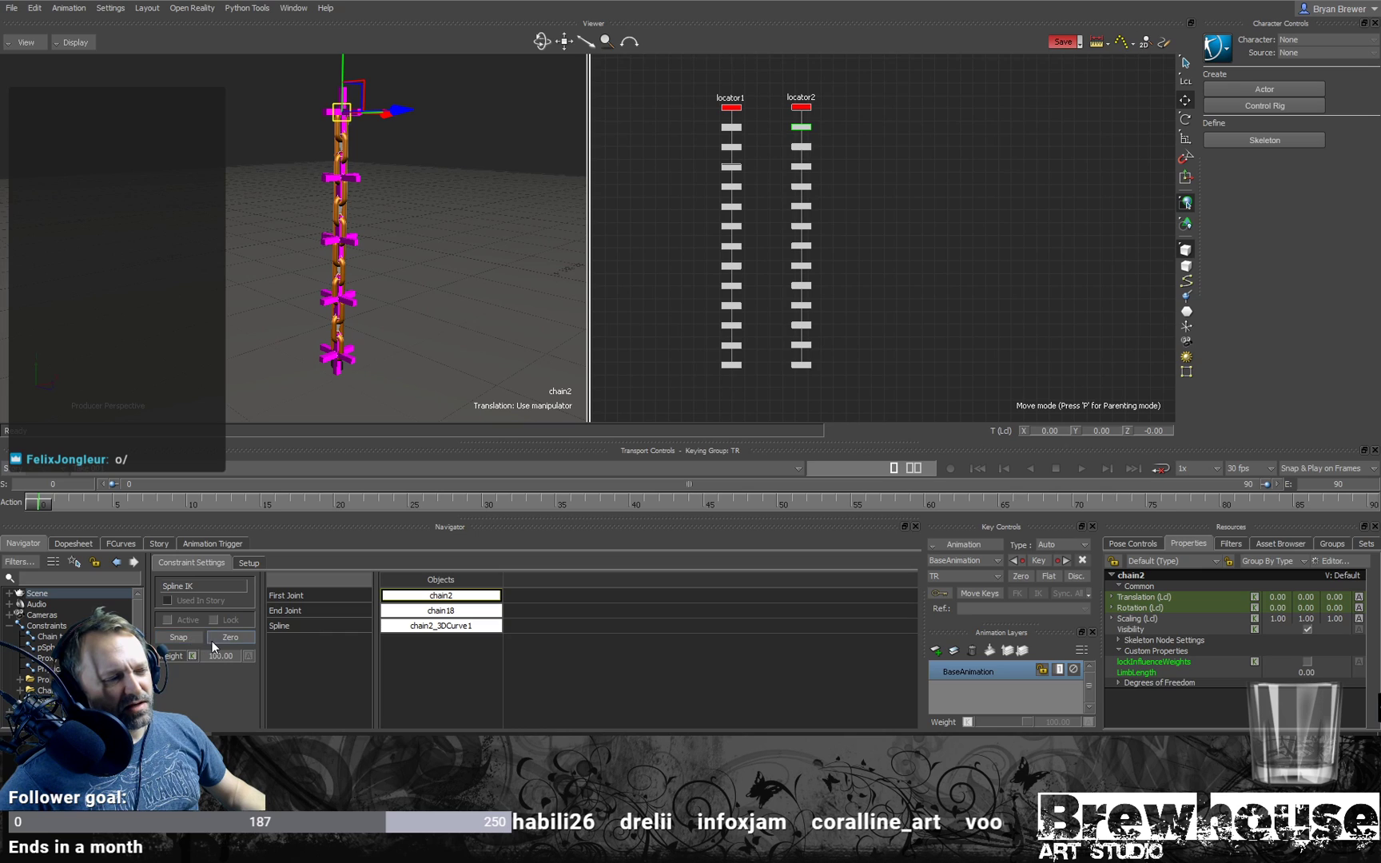
Step: Snap the Spline IK constraint so it becomes active, and lock it
{"action": "left_click", "coordinate": [182, 637]}
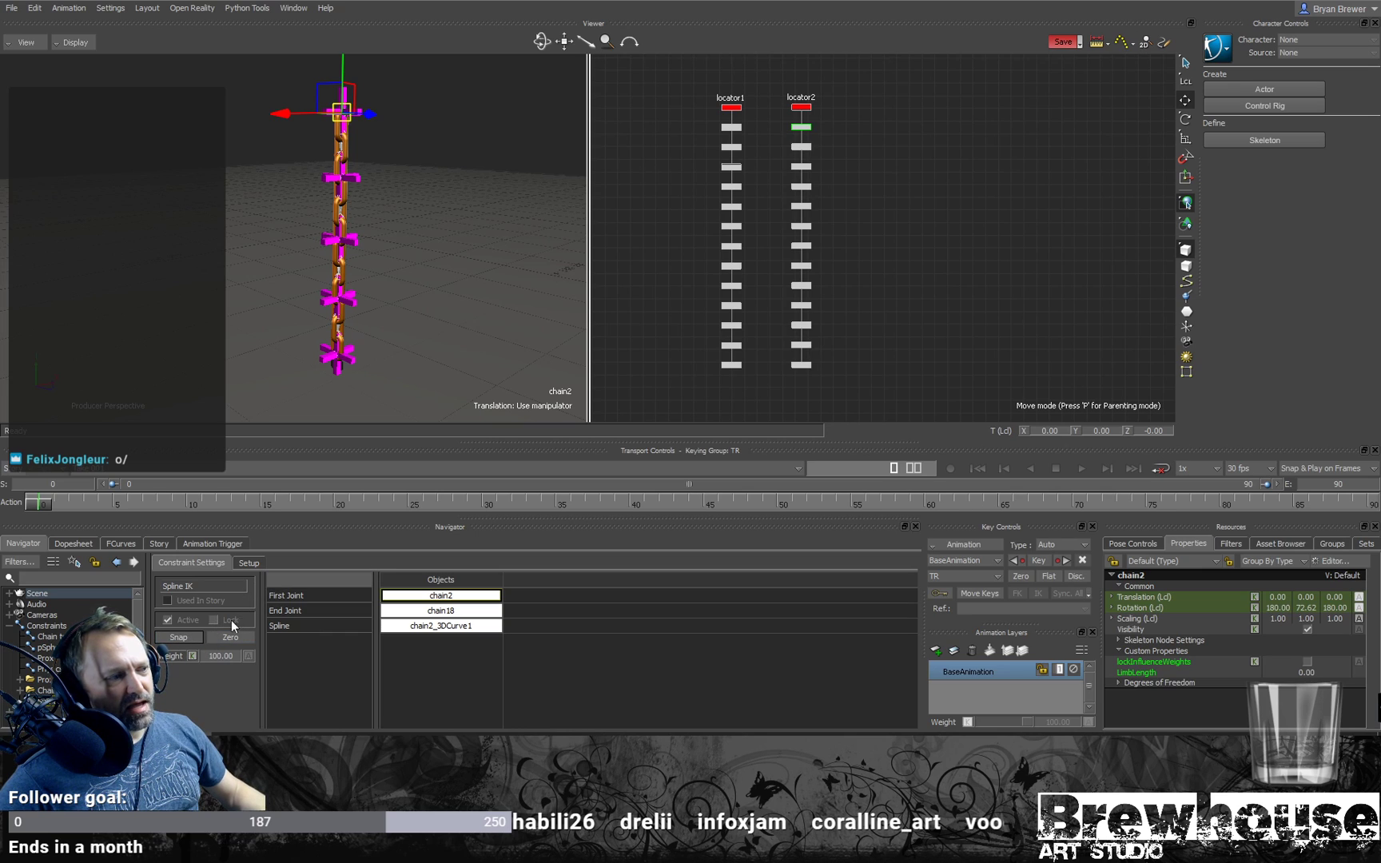
{"action": "left_click", "coordinate": [213, 621]}
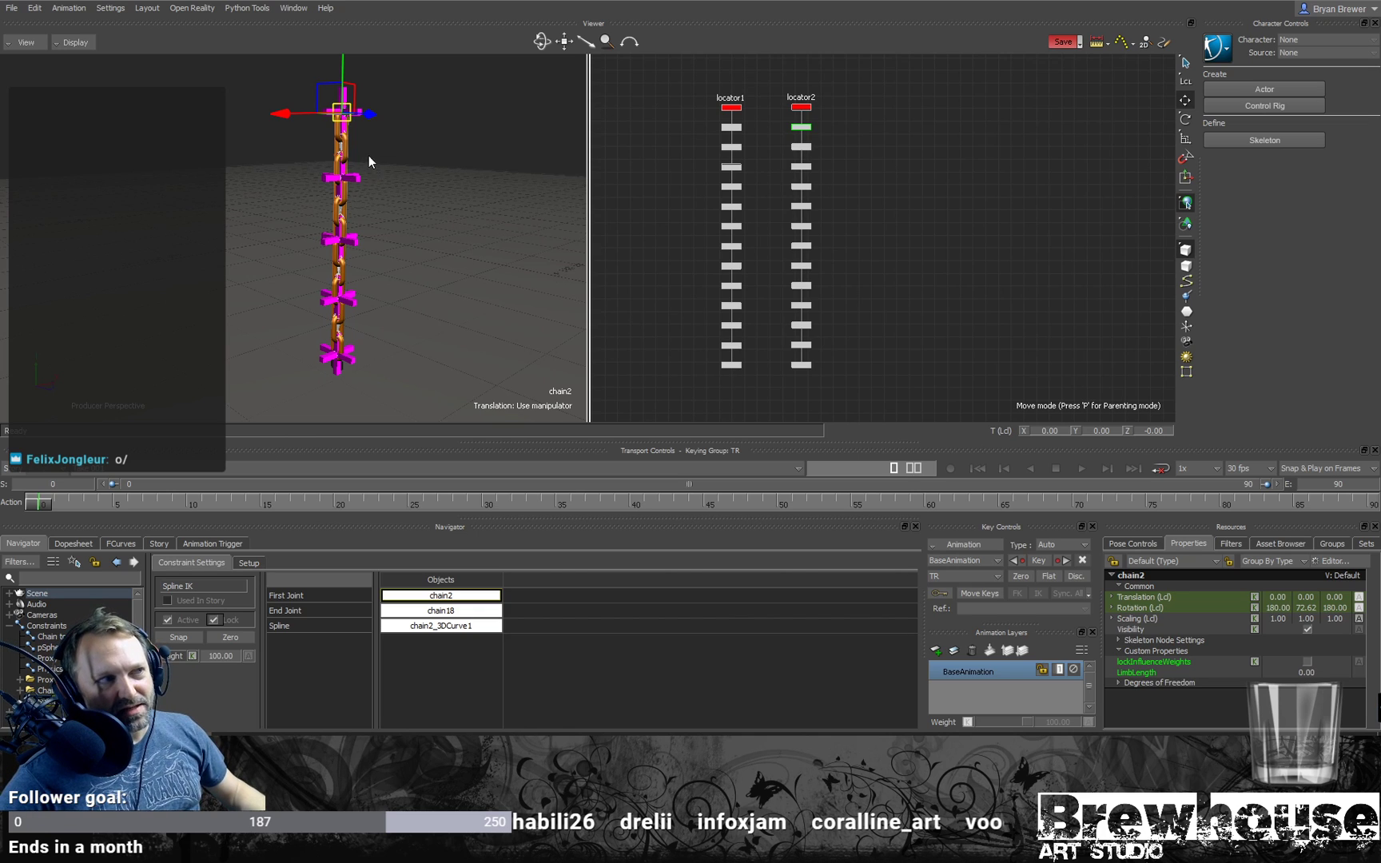
Step: Examine the orientation of the constrained links and control nodes up close and along the whole chain
{"action": "middle_click_drag", "start_coordinate": [331, 120], "coordinate": [342, 203], "text": "alt"}
{"action": "right_click_drag", "start_coordinate": [342, 201], "coordinate": [524, 131], "text": "alt"}
{"action": "middle_click_drag", "start_coordinate": [523, 132], "coordinate": [425, 179], "text": "alt"}
{"action": "left_click_drag", "start_coordinate": [424, 178], "coordinate": [399, 226], "text": "alt"}
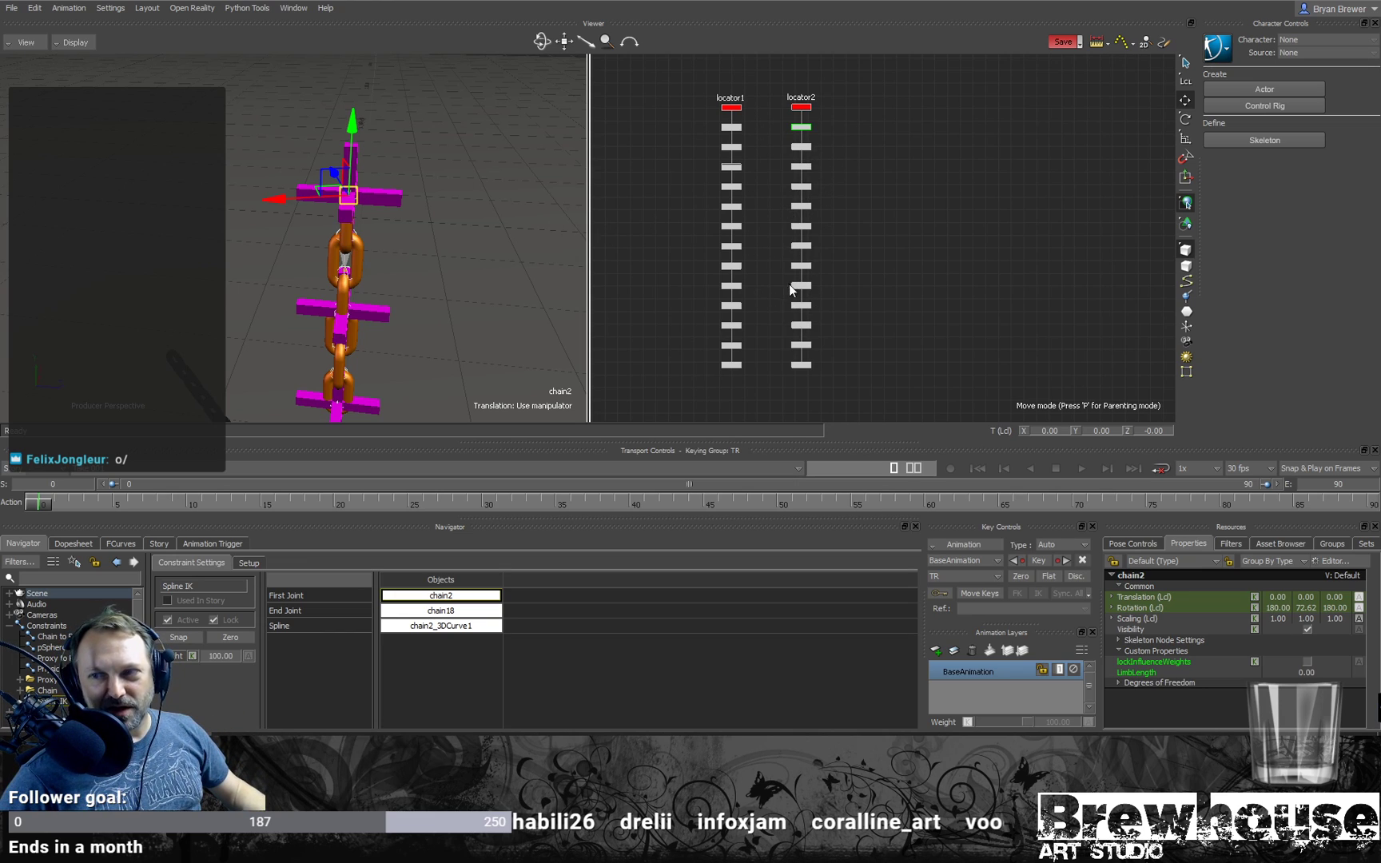
{"action": "middle_click_drag", "start_coordinate": [874, 192], "coordinate": [877, 152], "text": "alt"}
{"action": "right_click_drag", "start_coordinate": [877, 194], "coordinate": [832, 196], "text": "alt"}
{"action": "middle_click_drag", "start_coordinate": [301, 342], "coordinate": [286, 257], "text": "alt"}
{"action": "left_click_drag", "start_coordinate": [497, 261], "coordinate": [372, 214], "text": "alt"}
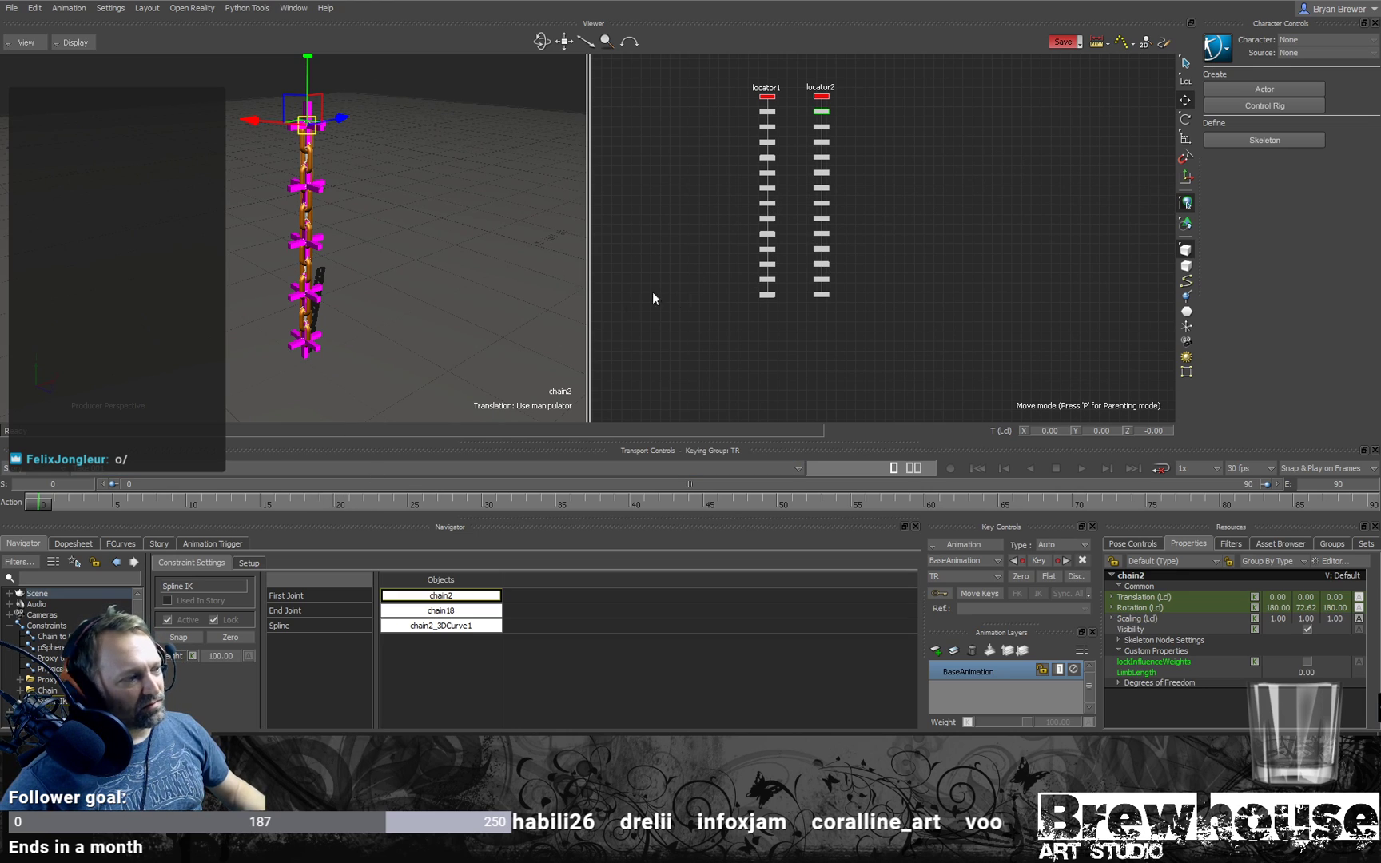
Step: Try moving the fourth control node from the chain's upper end to about -13.71 in X, and undo the move
{"action": "left_click", "coordinate": [294, 299]}
{"action": "right_click_drag", "start_coordinate": [378, 264], "coordinate": [462, 248], "text": "alt"}
{"action": "mouse_move", "coordinate": [462, 247]}
{"action": "left_mouse_down", "text": "alt"}
{"action": "mouse_move", "coordinate": [419, 233]}
{"action": "mouse_move", "coordinate": [328, 270]}
{"action": "mouse_move", "coordinate": [486, 238]}
{"action": "mouse_move", "coordinate": [303, 236]}
{"action": "left_mouse_up", "text": "alt"}
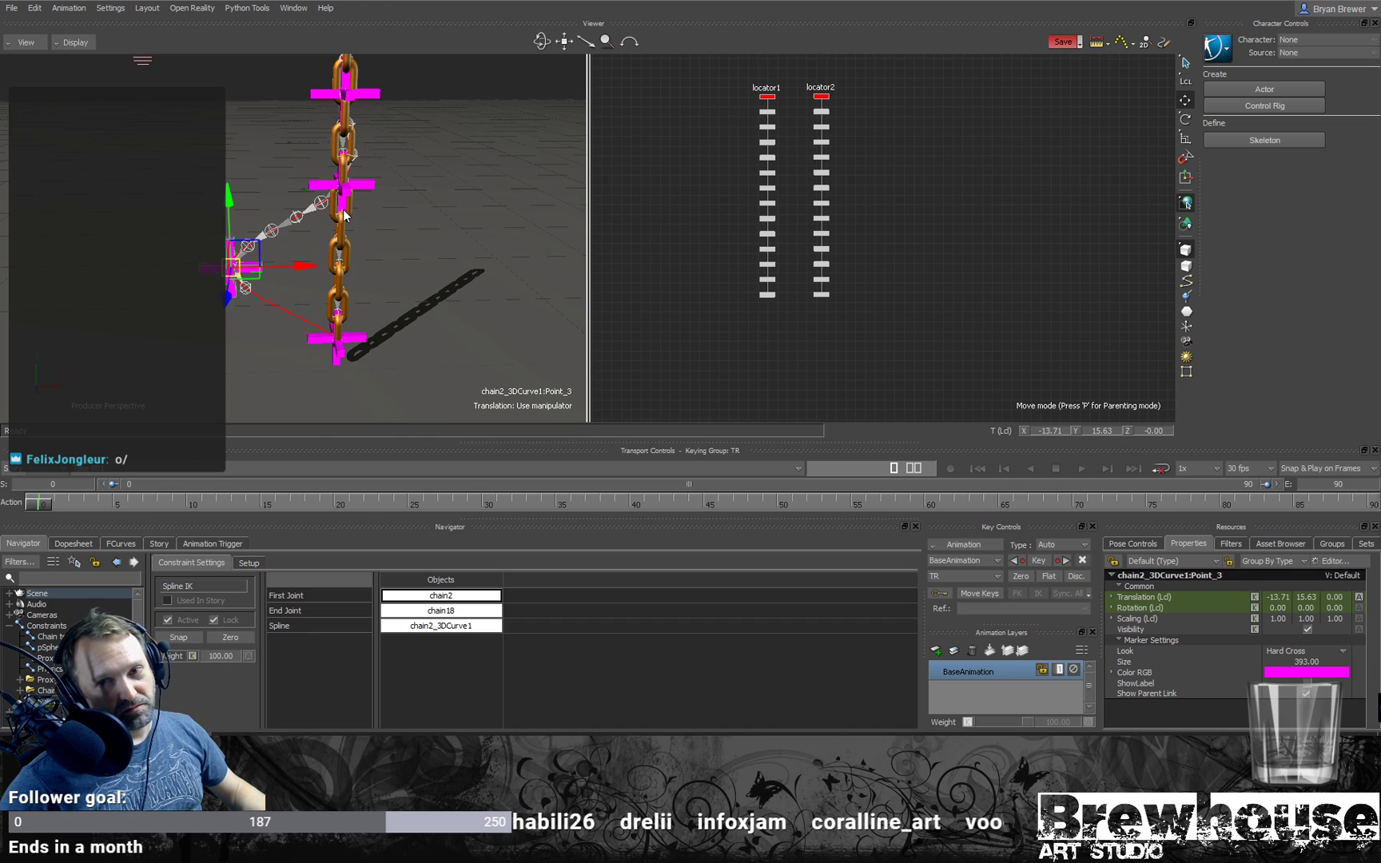
{"action": "key", "text": "ctrl+z"}
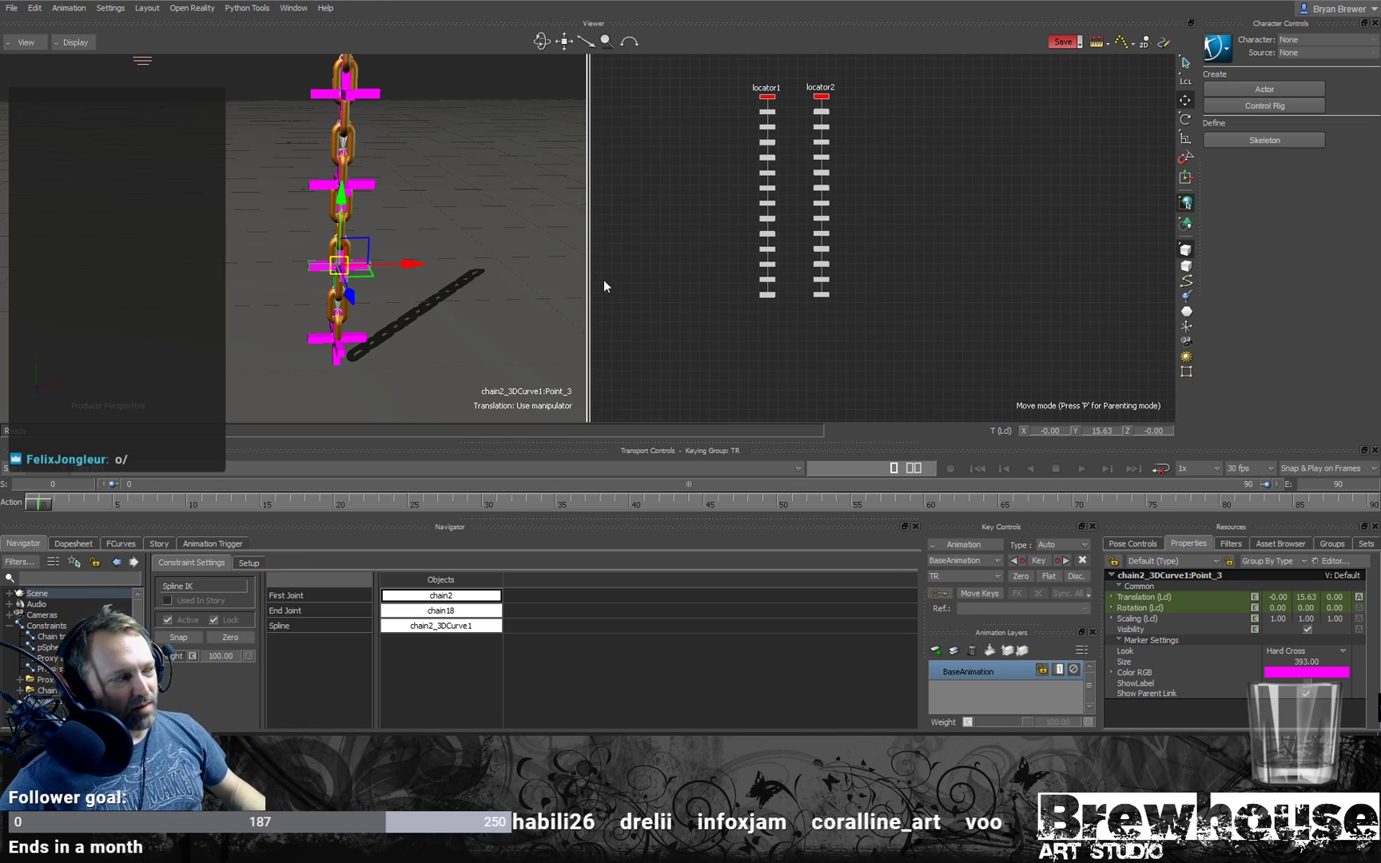
Step: Restore the Editing layout and moderately enlarge the Navigator area at the expense of the Viewer
{"action": "middle_click_drag", "start_coordinate": [414, 329], "coordinate": [436, 322], "text": "alt"}
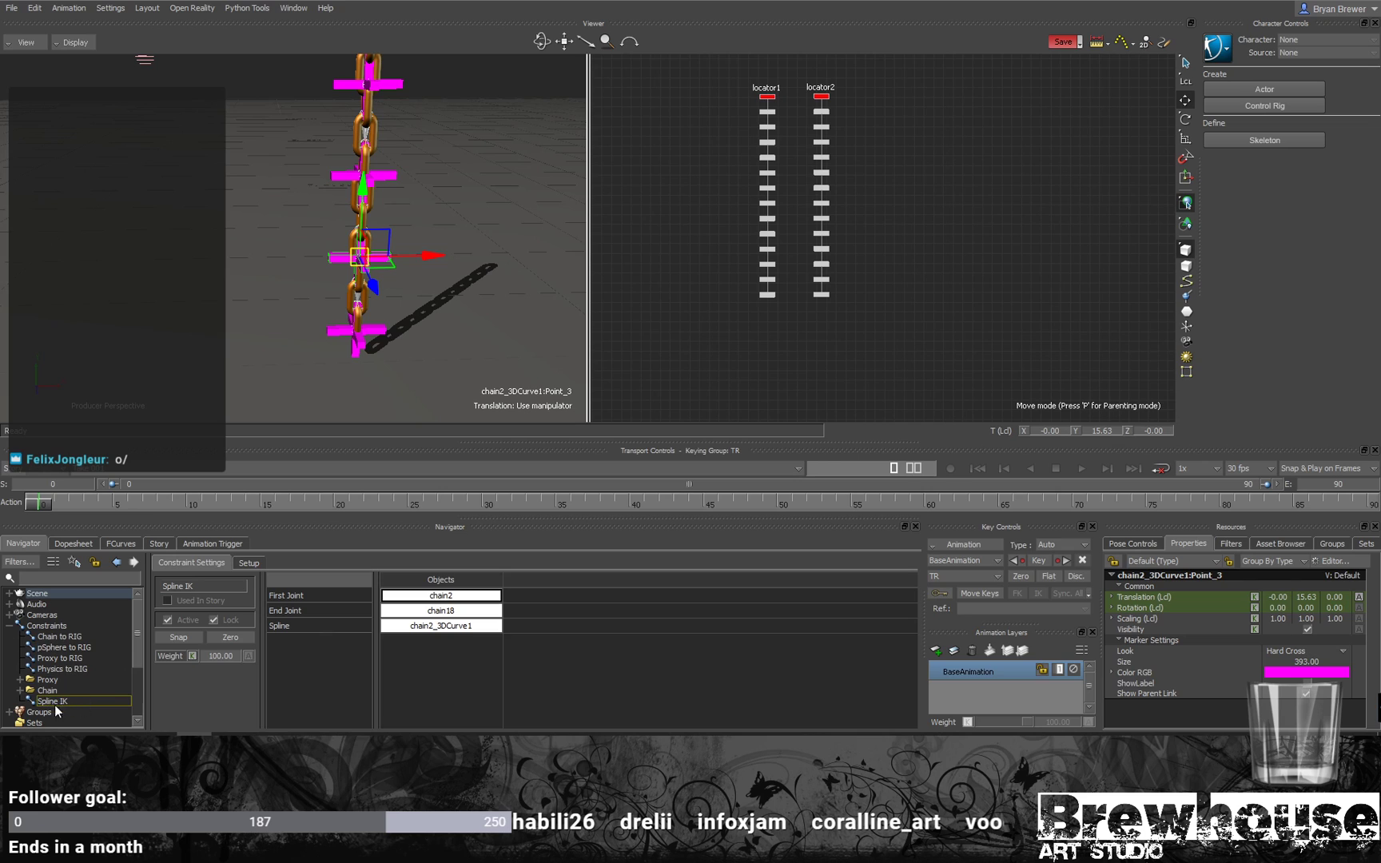
{"action": "left_click_drag", "start_coordinate": [218, 451], "coordinate": [224, 444]}
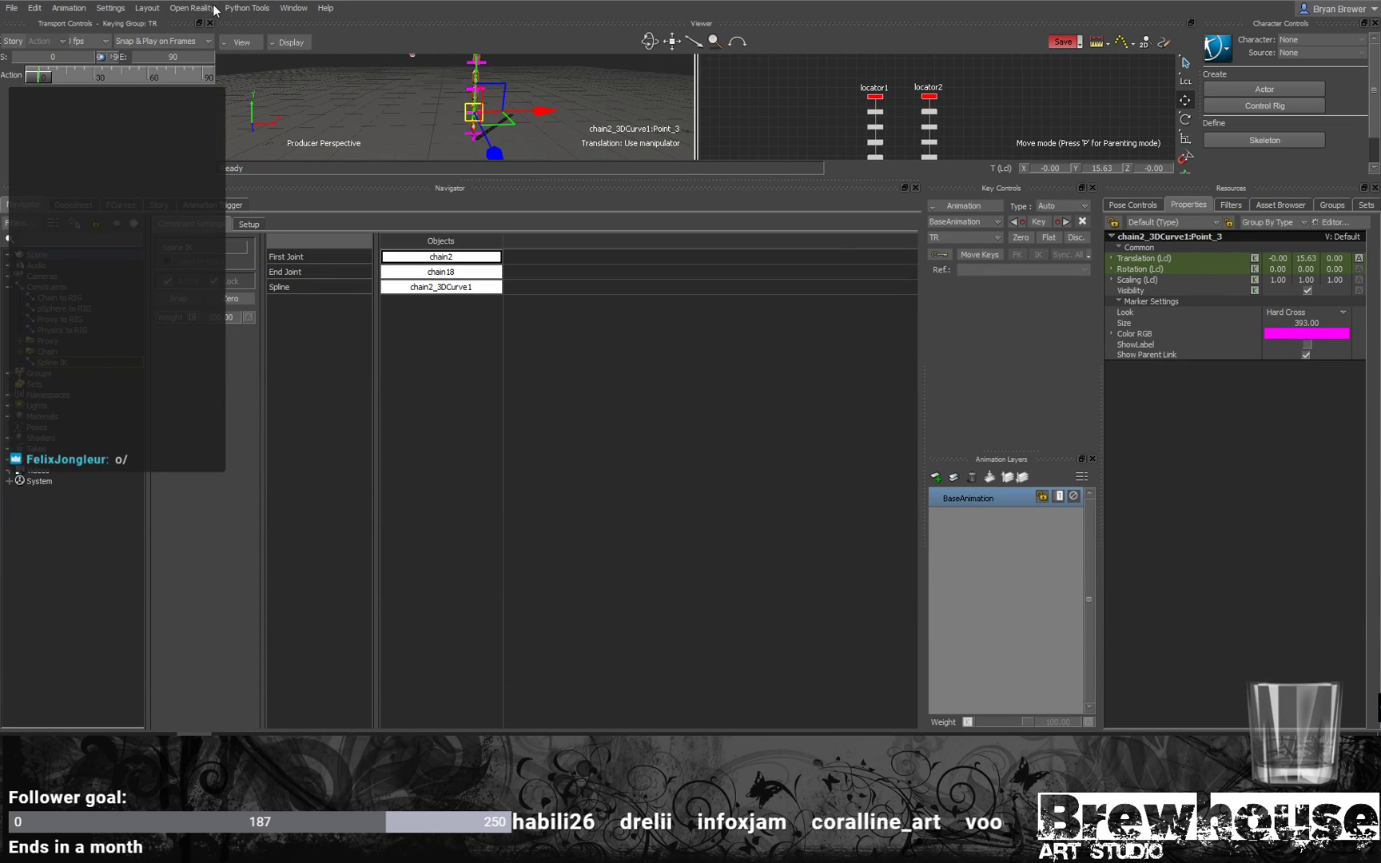
{"action": "left_click", "coordinate": [148, 9]}
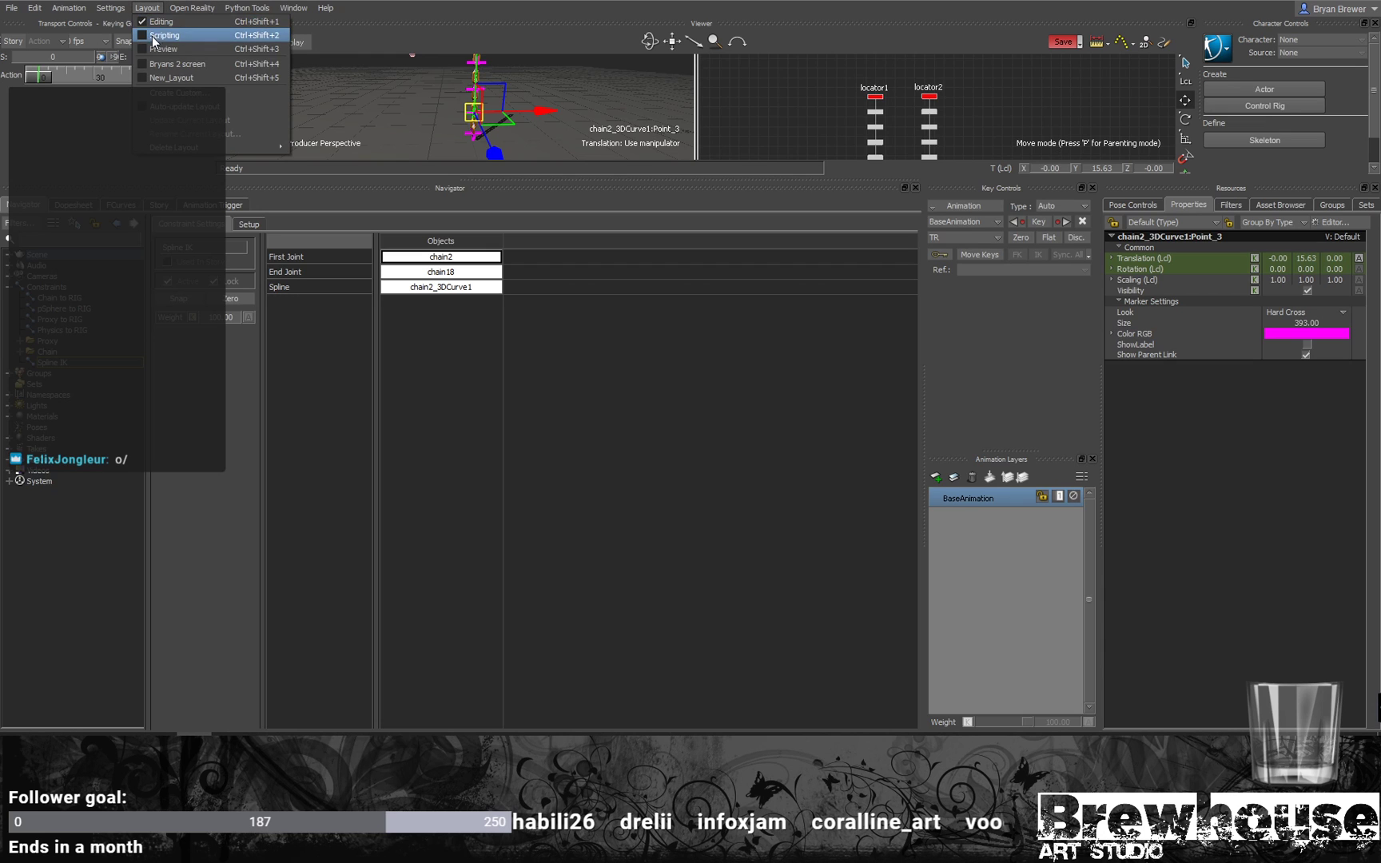
{"action": "left_click", "coordinate": [169, 22]}
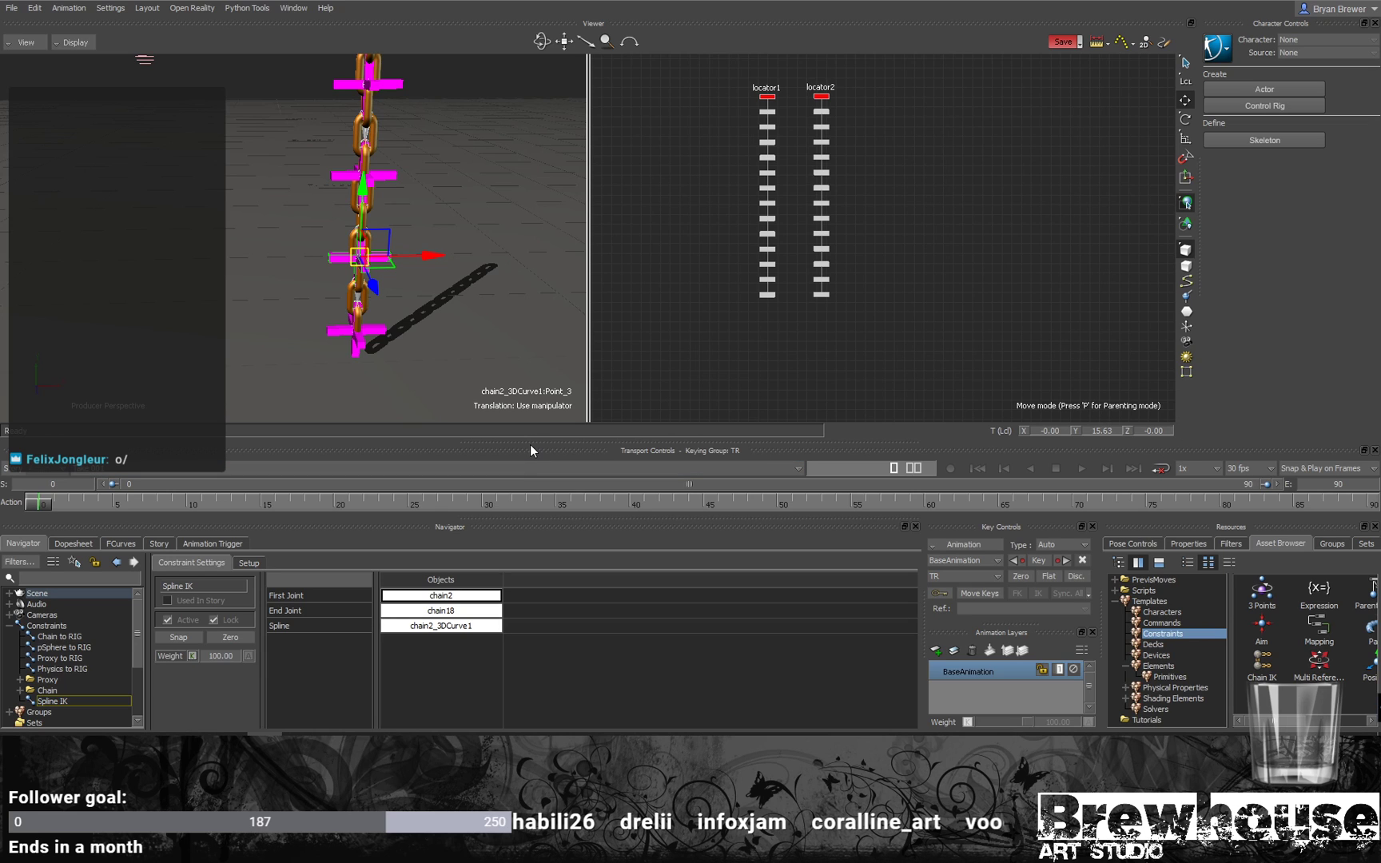
{"action": "left_click_drag", "start_coordinate": [529, 446], "coordinate": [469, 360]}
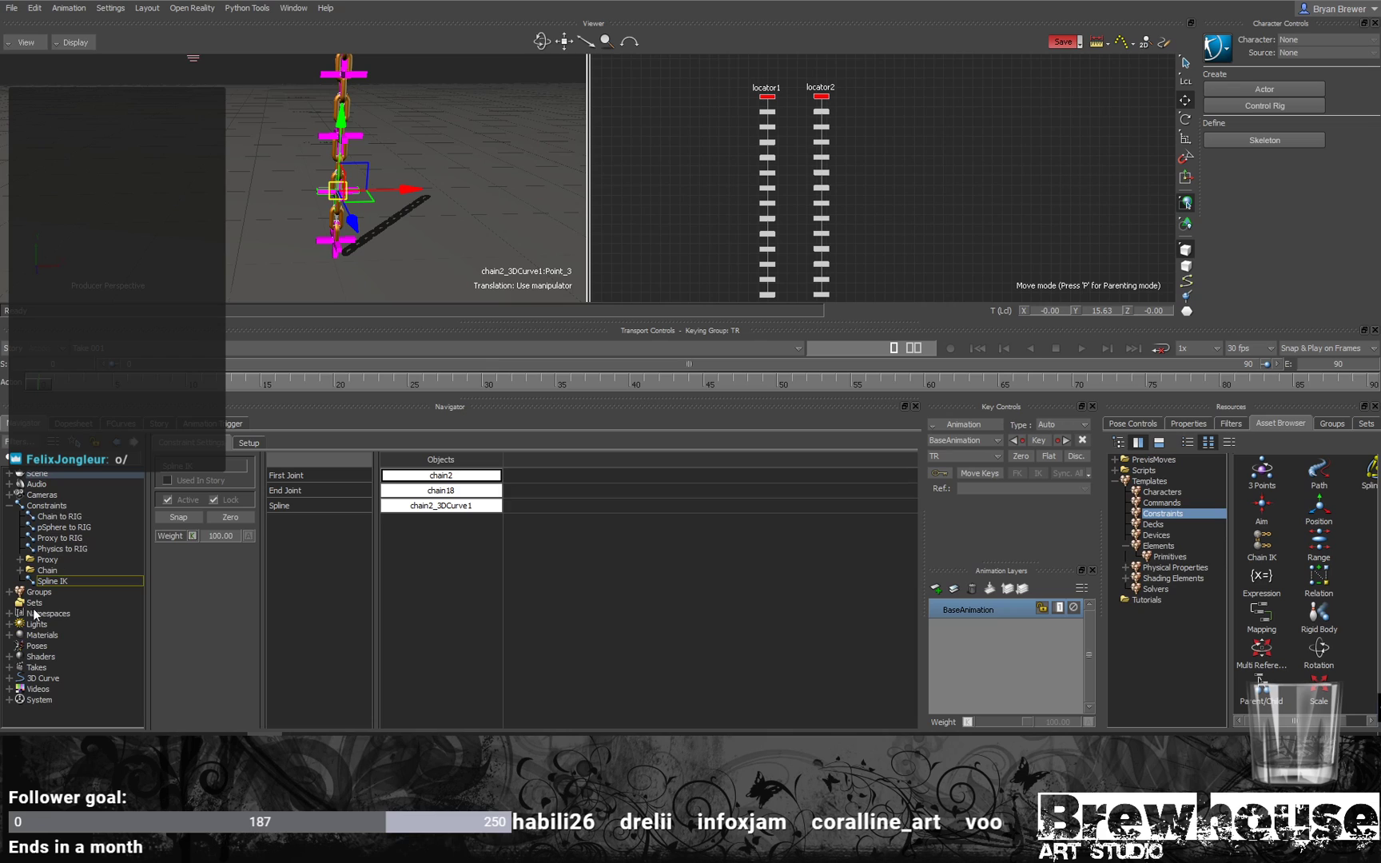
Step: Delete the existing constraints Parent/Child 1 through Parent/Child 13 from the Chain constraint folder, approving the deletion for all
{"action": "left_click", "coordinate": [21, 570]}
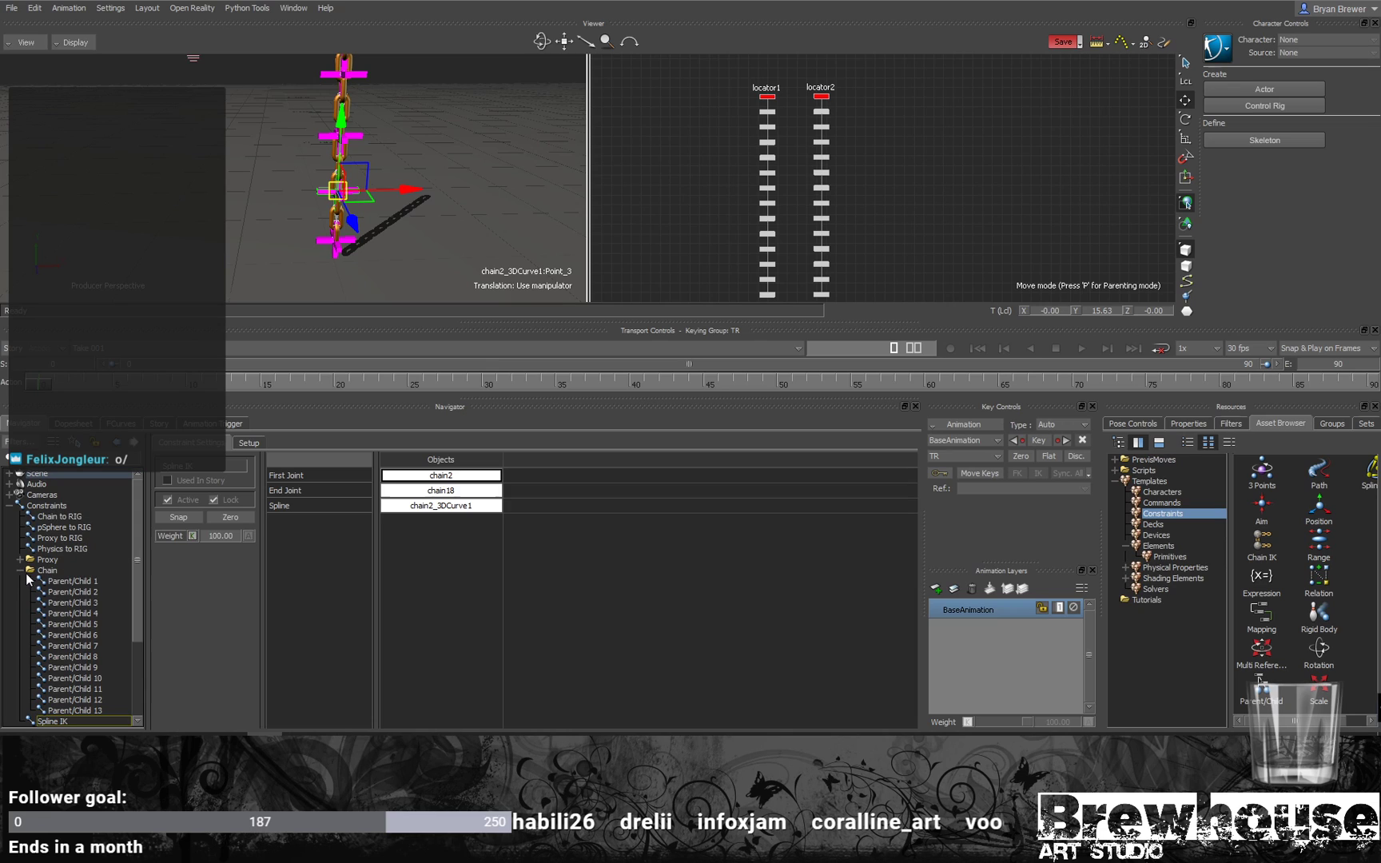
{"action": "left_click", "coordinate": [71, 602]}
{"action": "left_click", "coordinate": [64, 635]}
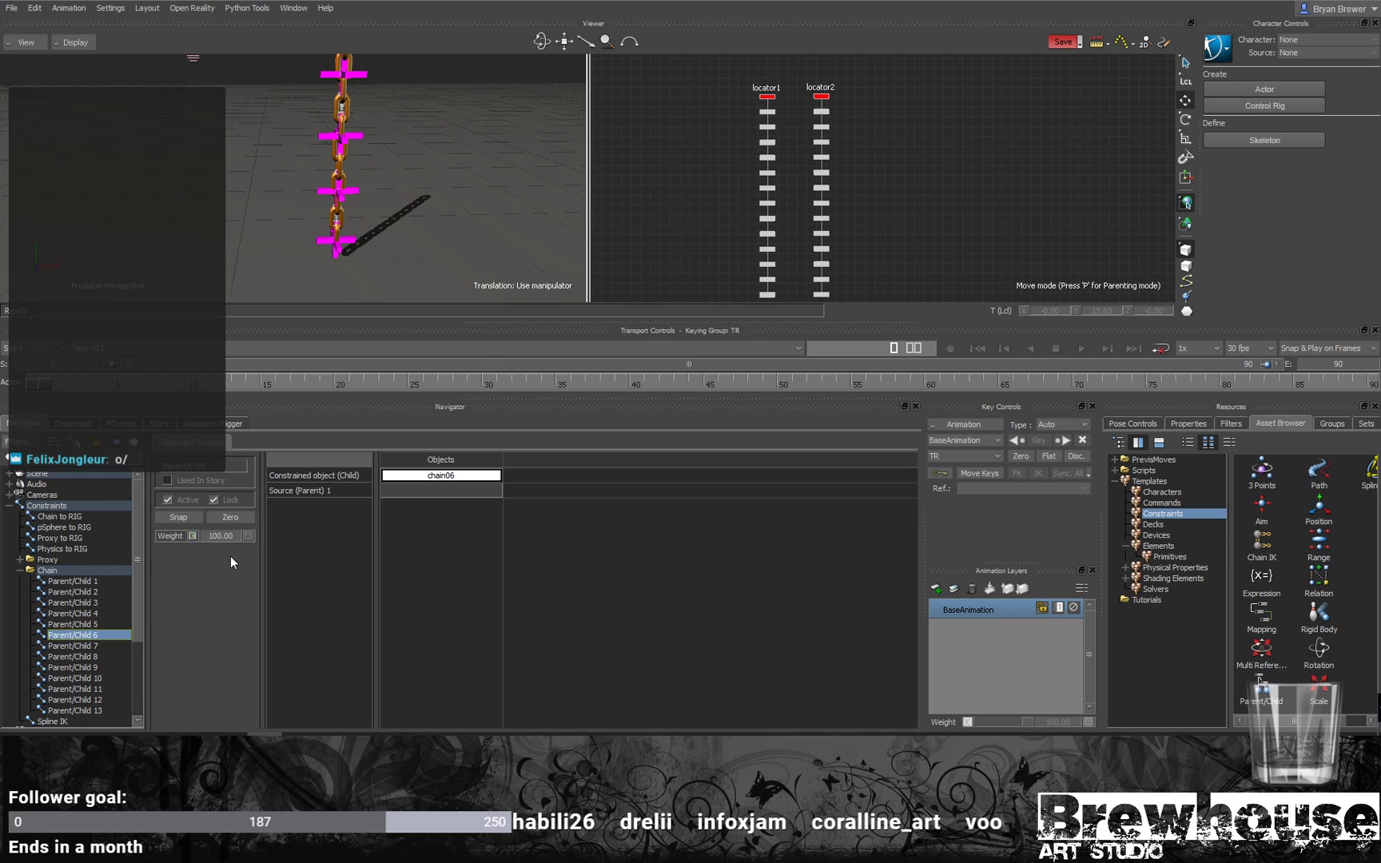
{"action": "left_click", "coordinate": [64, 582]}
{"action": "left_click", "coordinate": [20, 561]}
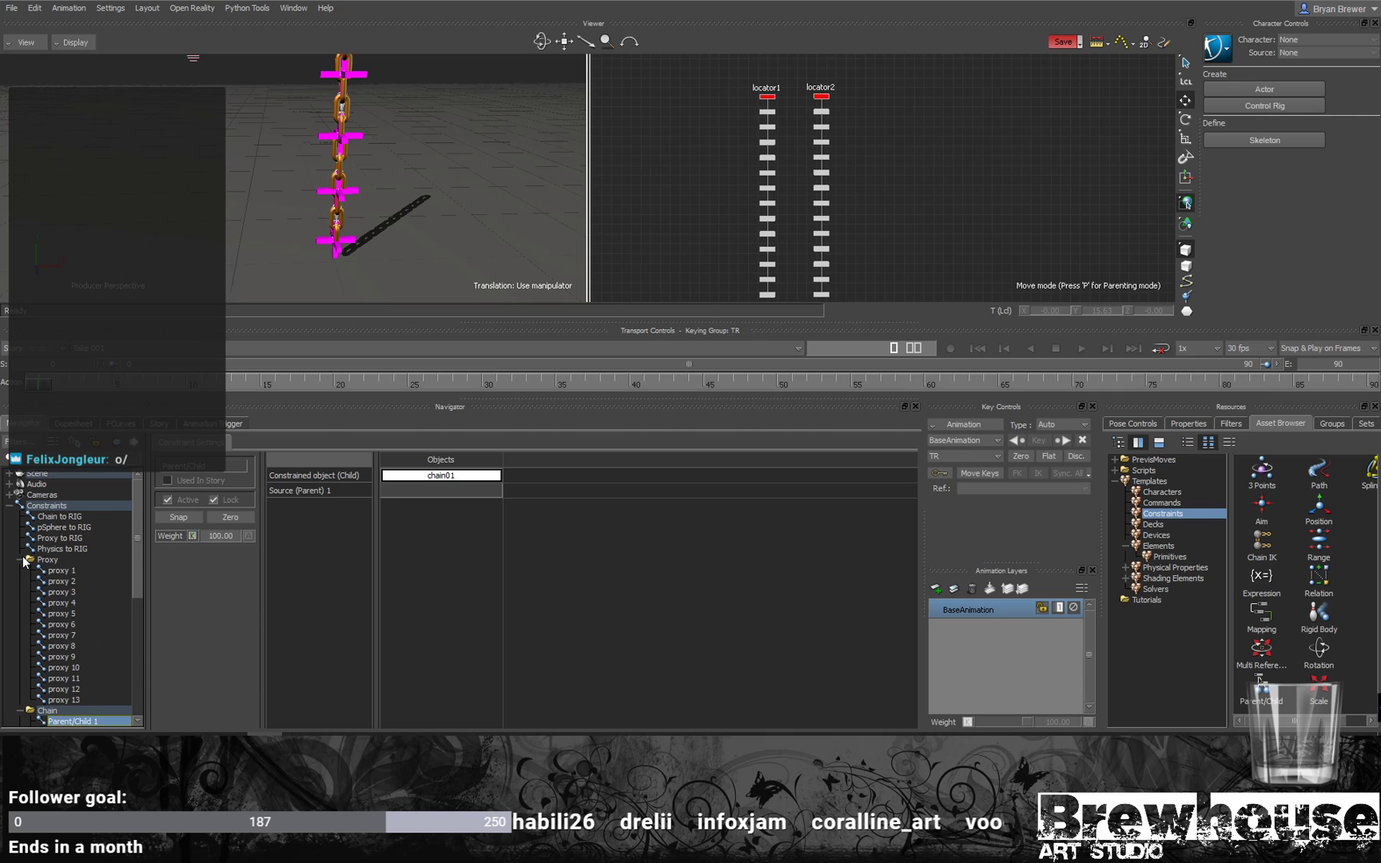
{"action": "left_click", "coordinate": [21, 560]}
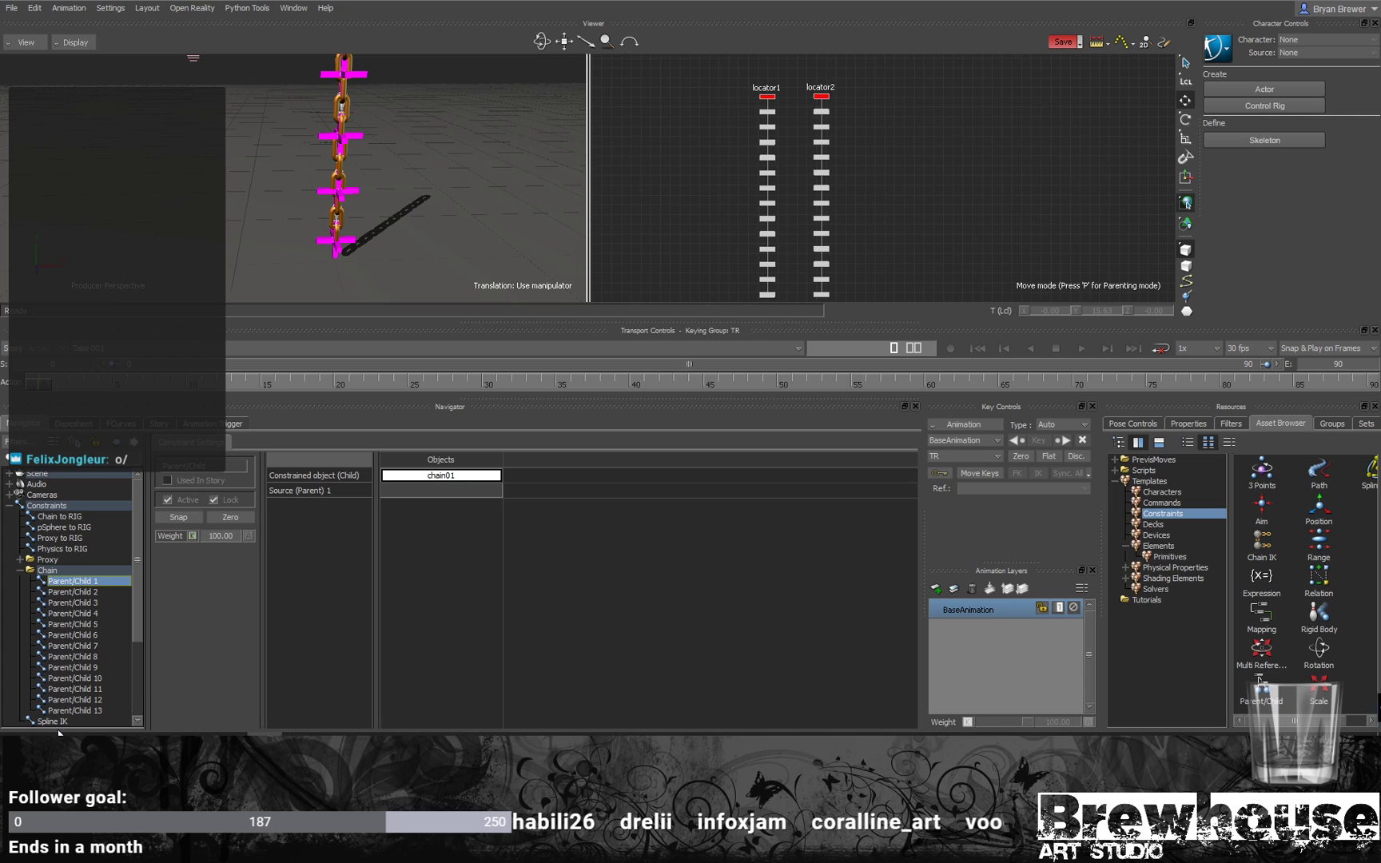
{"action": "left_click", "coordinate": [71, 699], "text": "shift"}
{"action": "left_click", "coordinate": [74, 711], "text": "shift"}
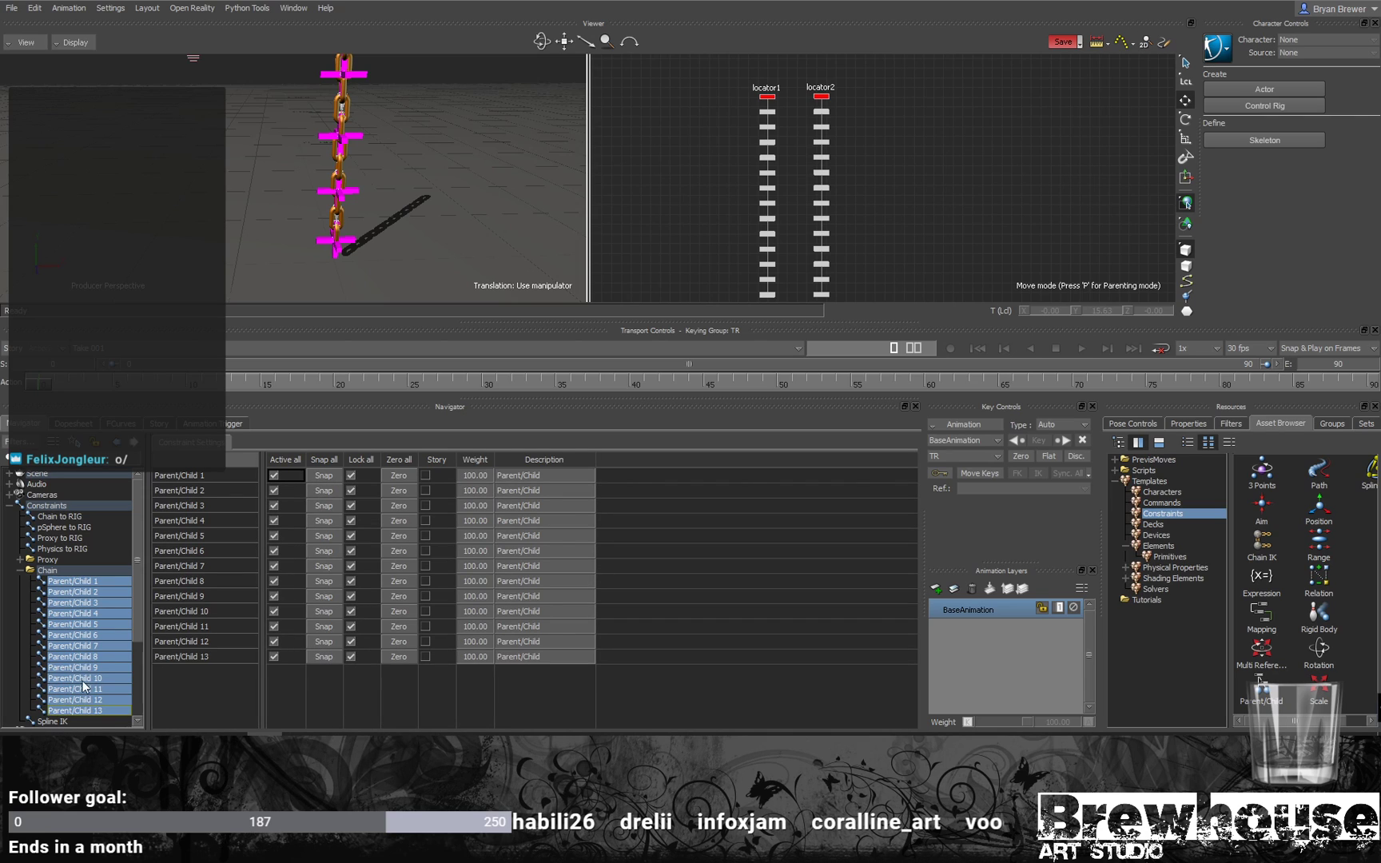
{"action": "right_click", "coordinate": [77, 641]}
{"action": "mouse_move", "coordinate": [197, 557]}
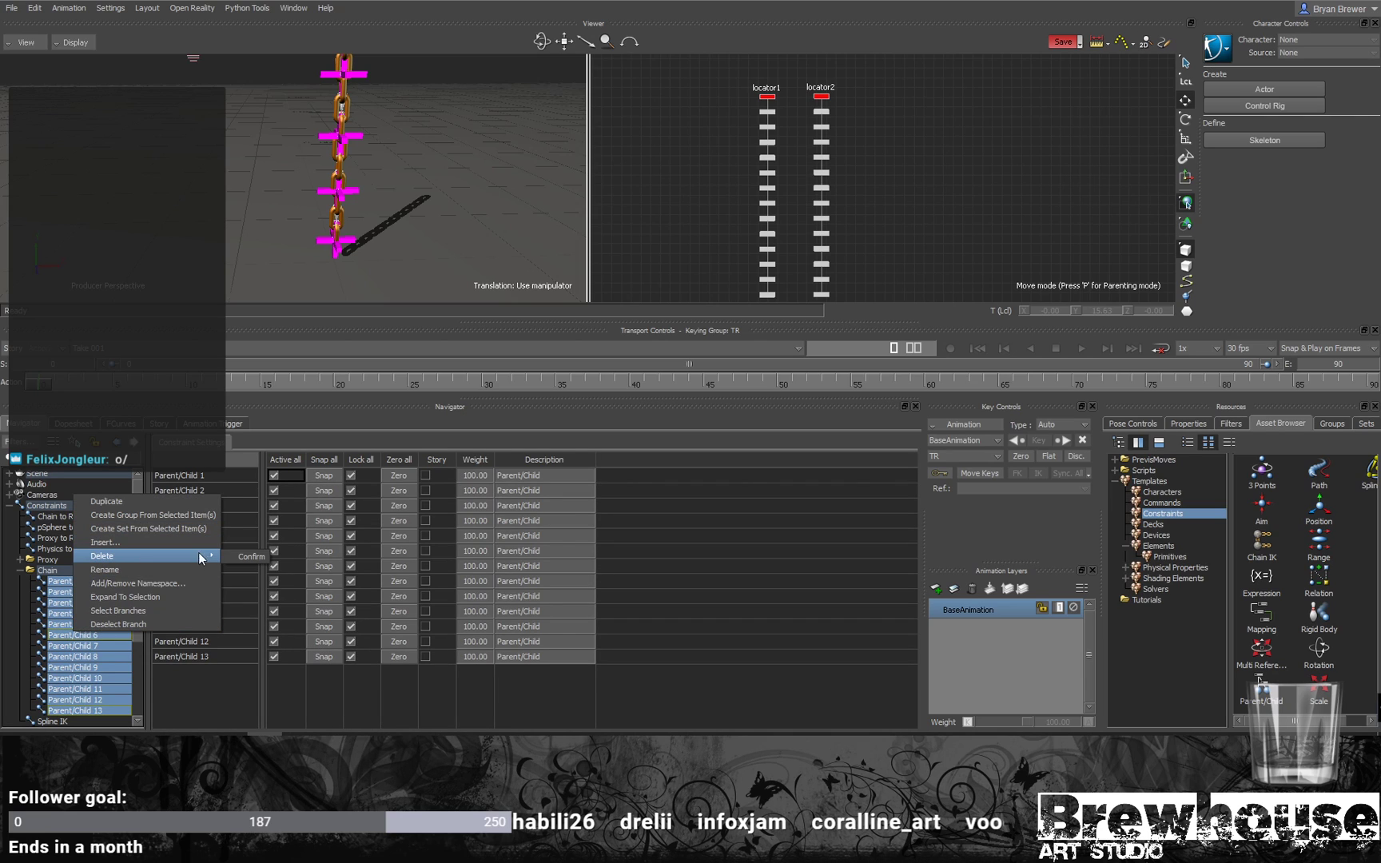
{"action": "left_click", "coordinate": [250, 557]}
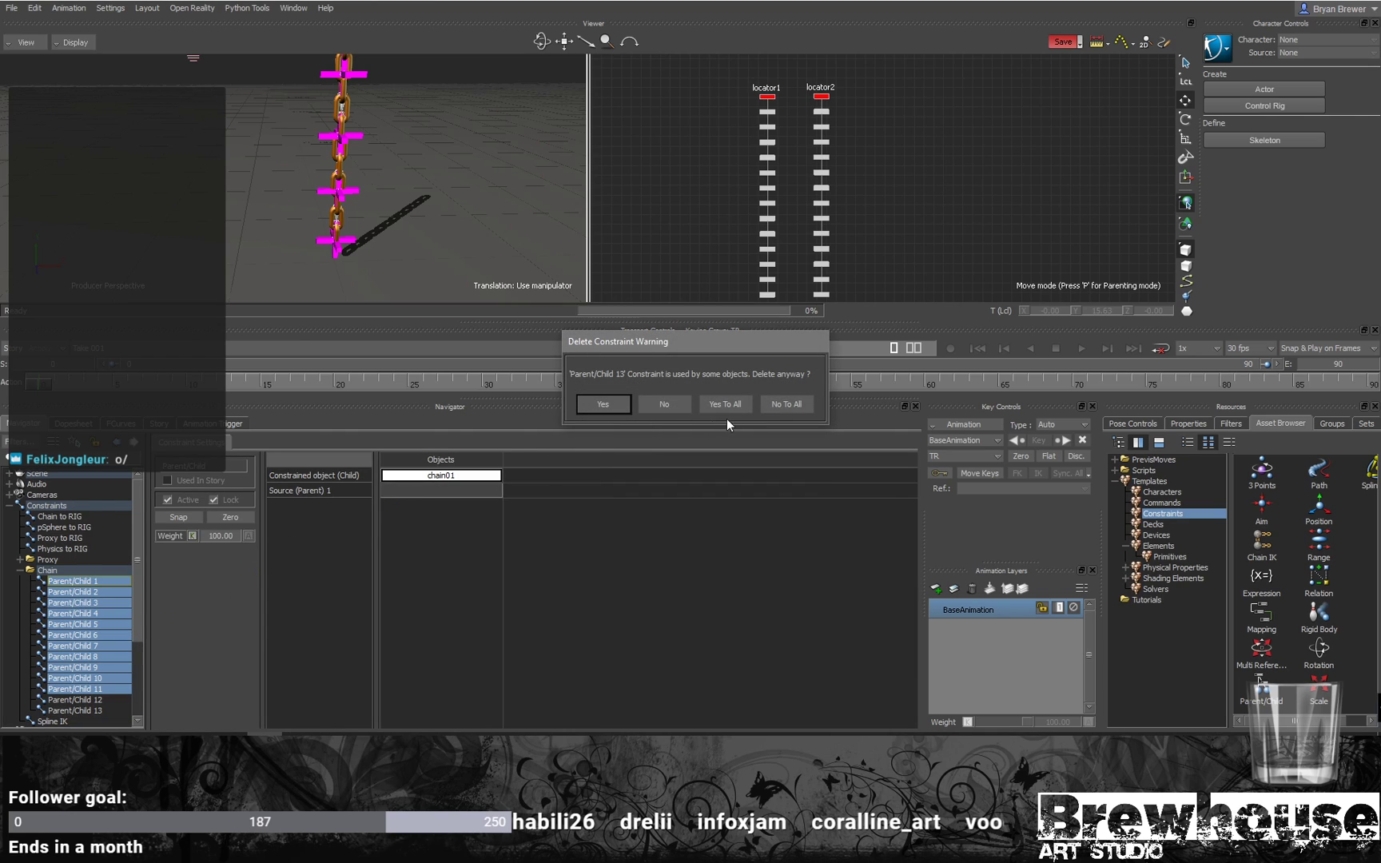
{"action": "left_click", "coordinate": [724, 404]}
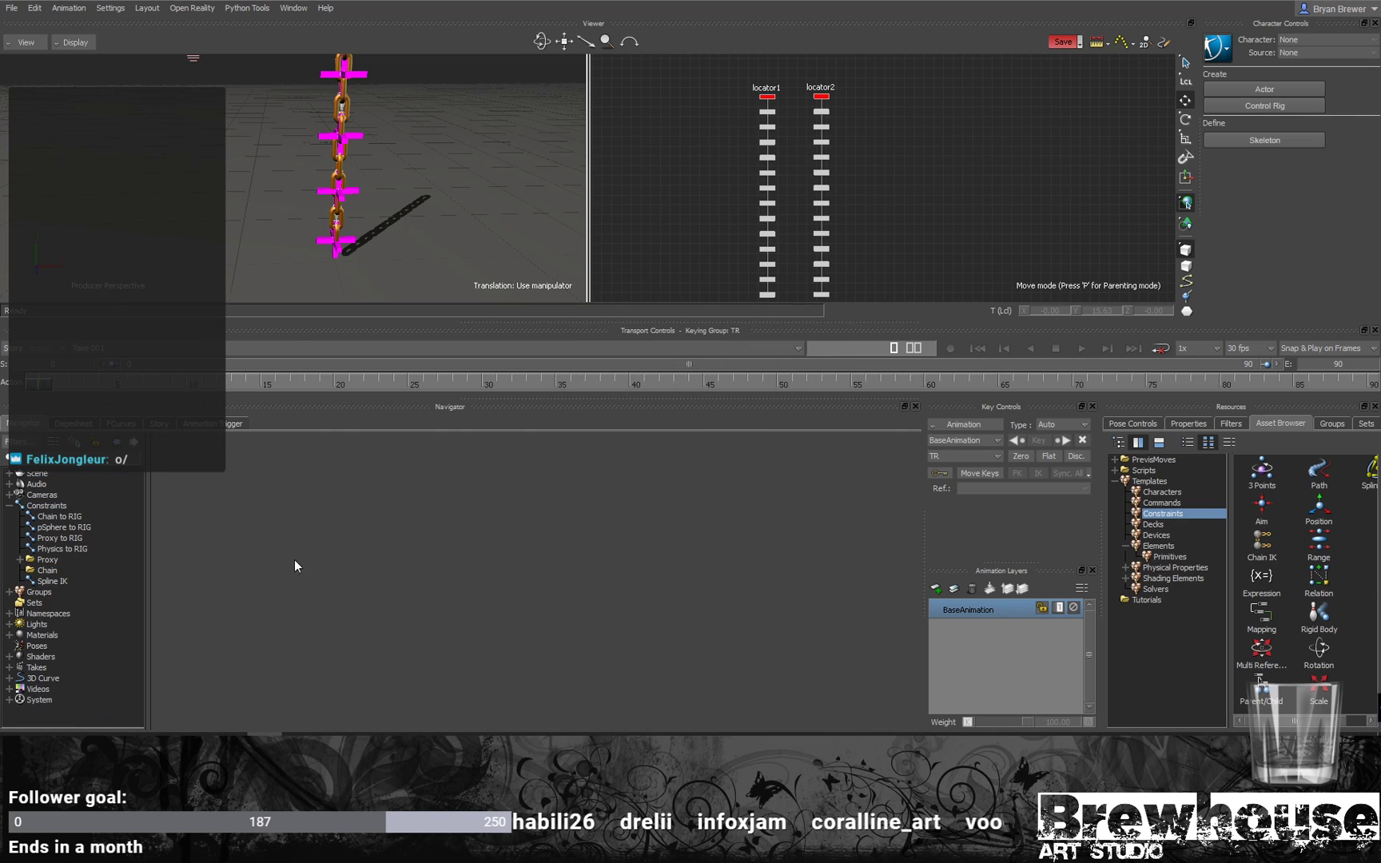
Step: Insert a new Parent/Child constraint under the scene's Constraints and duplicate it once
{"action": "left_click", "coordinate": [47, 571]}
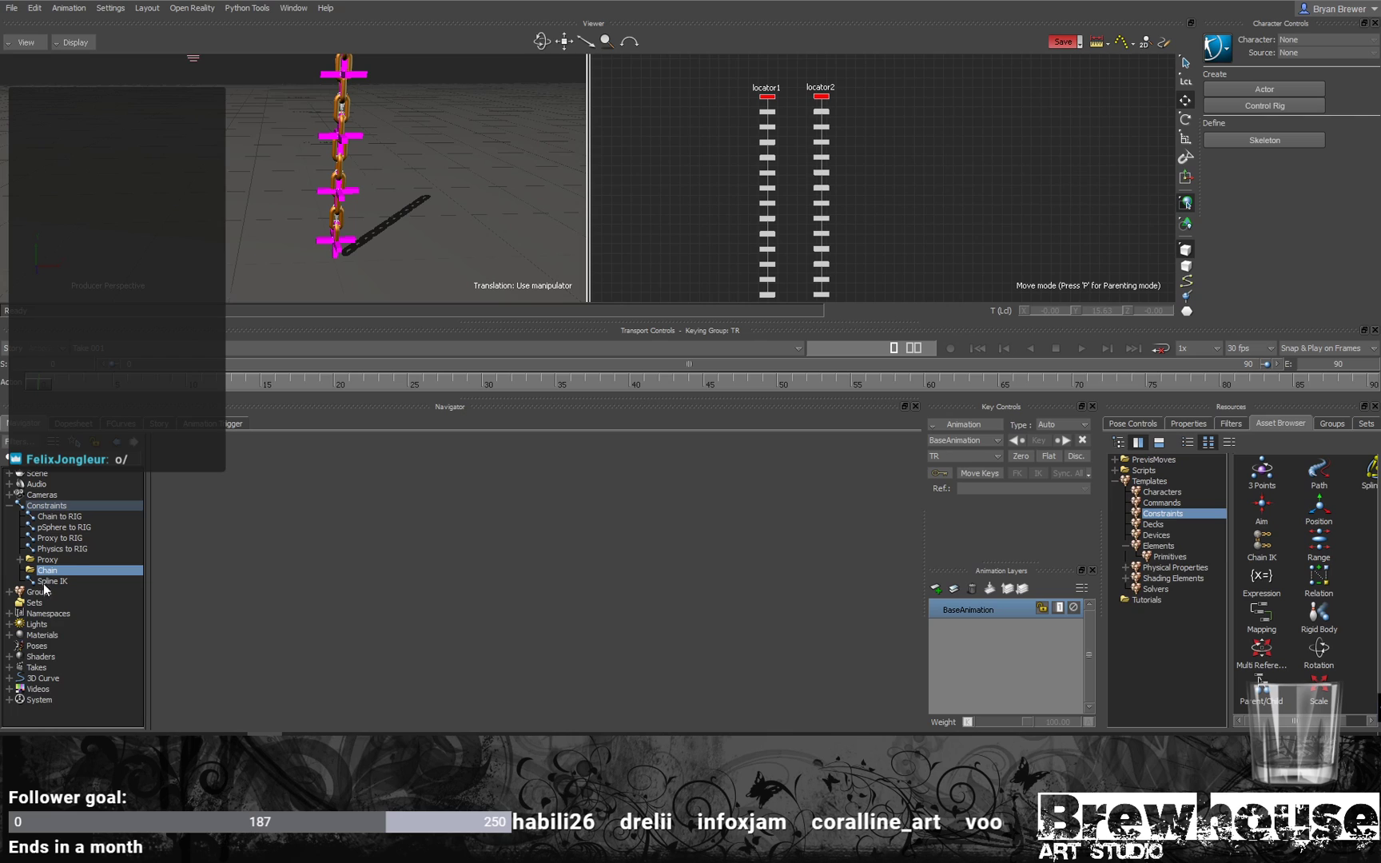
{"action": "left_click", "coordinate": [50, 582]}
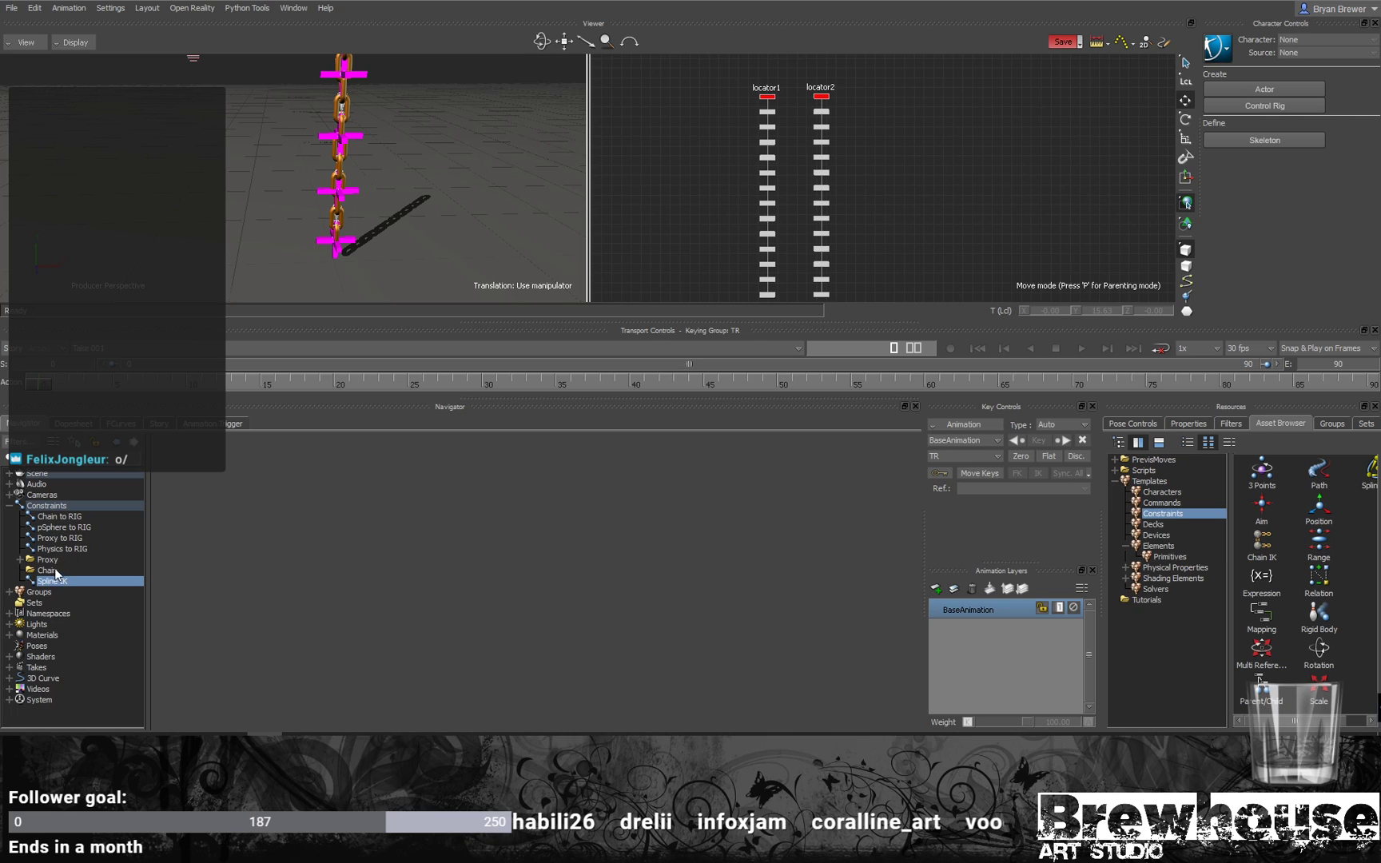
{"action": "left_click", "coordinate": [49, 506]}
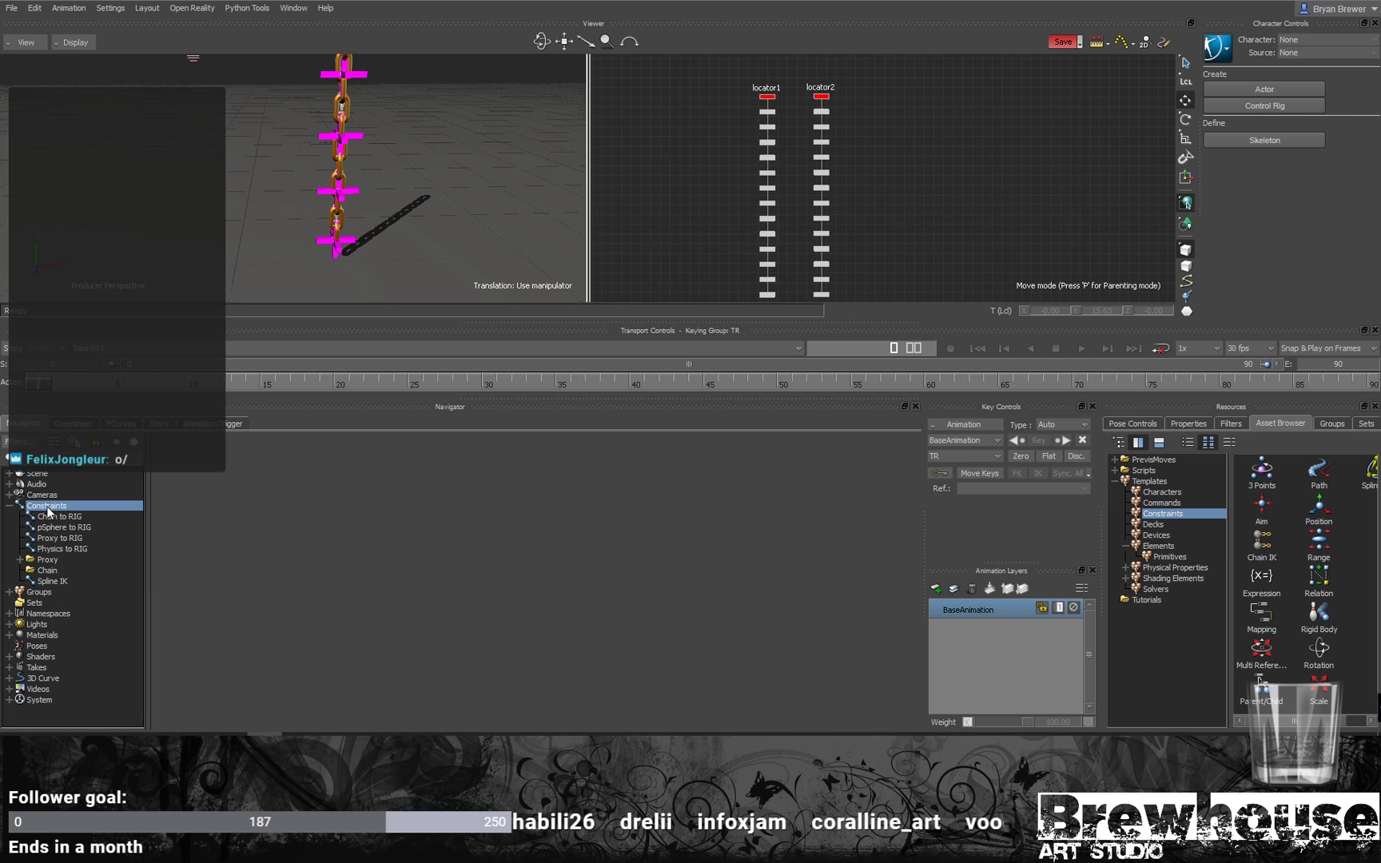
{"action": "right_click", "coordinate": [48, 510]}
{"action": "mouse_move", "coordinate": [106, 532]}
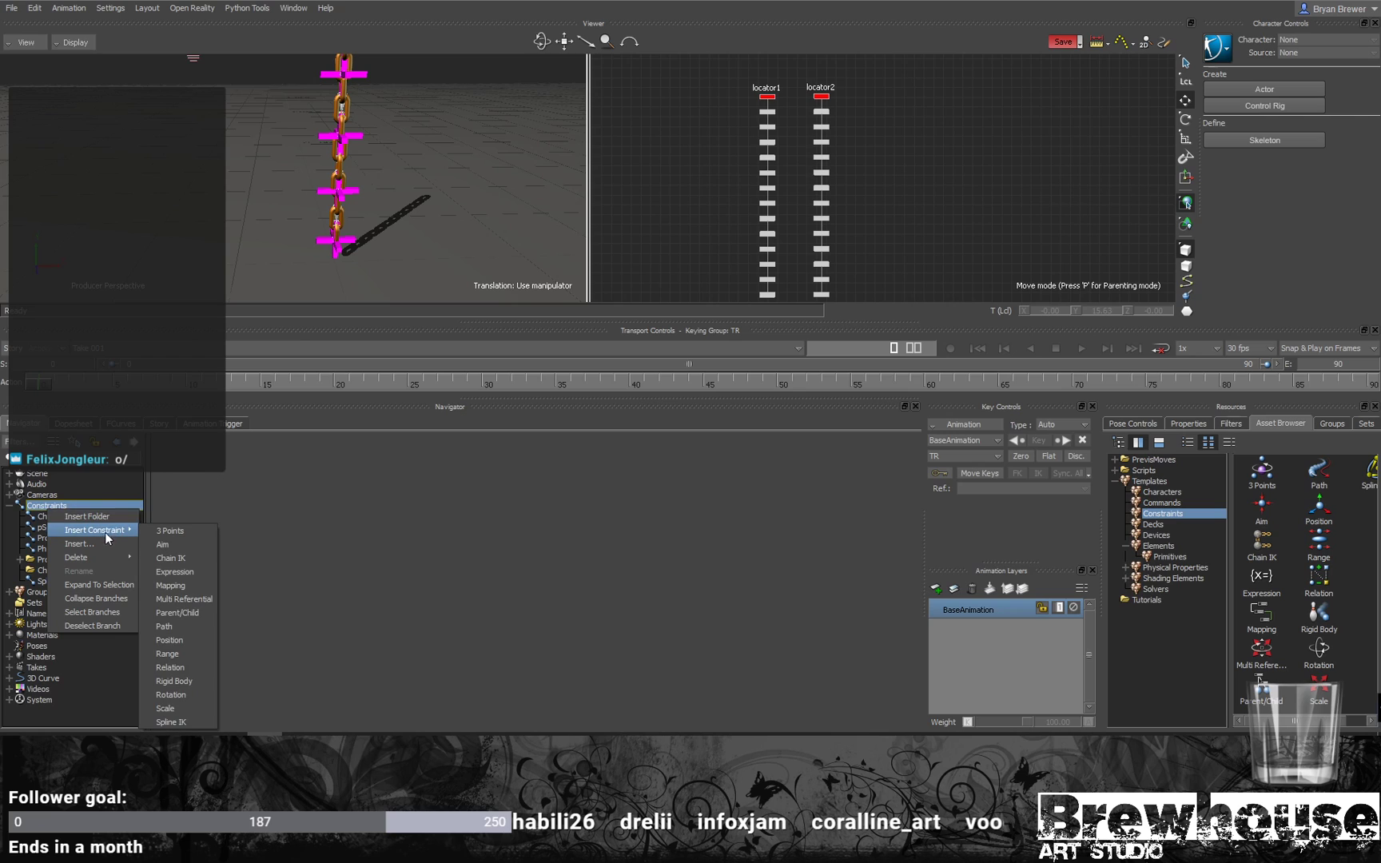
{"action": "left_click", "coordinate": [176, 613]}
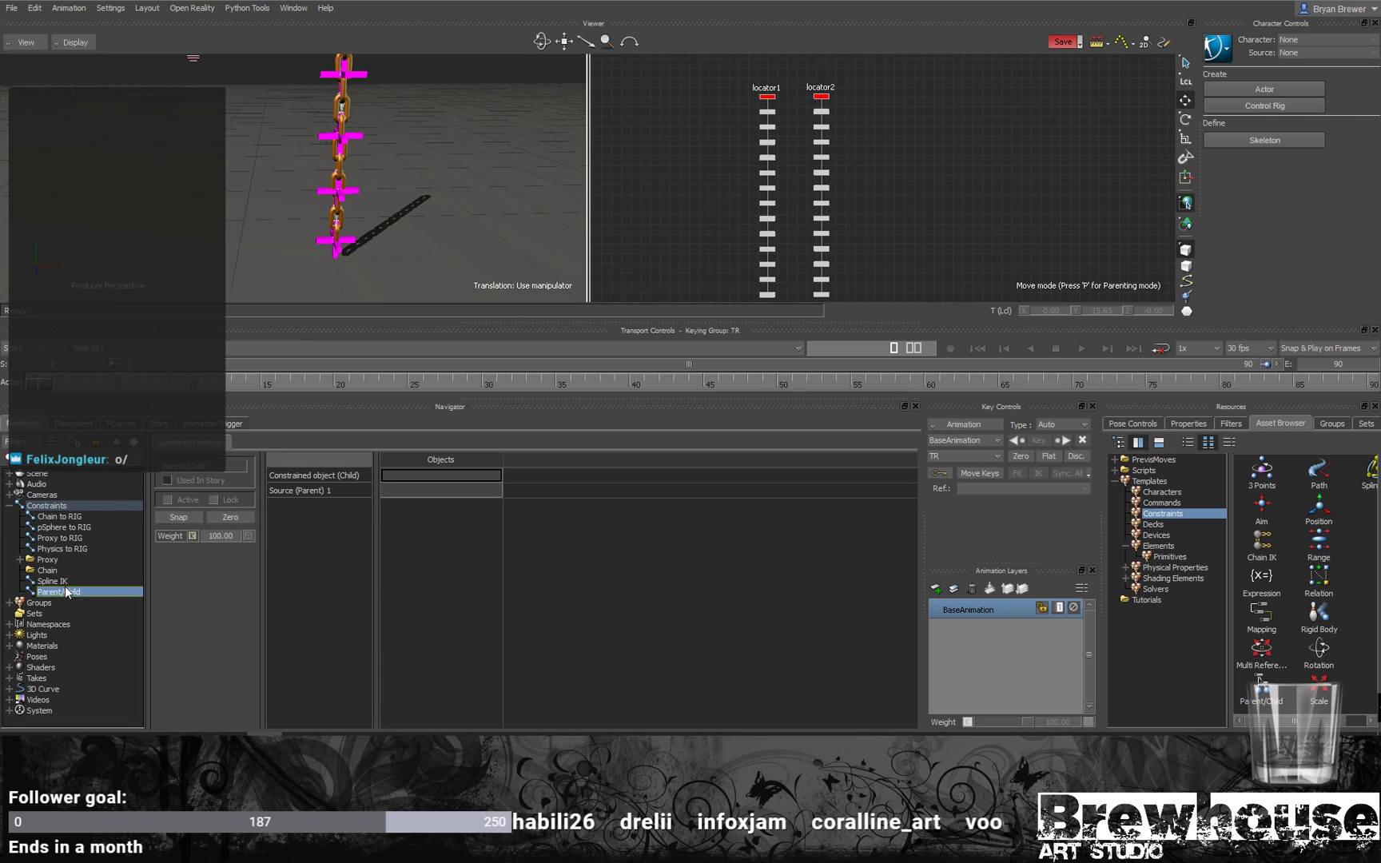
{"action": "right_click", "coordinate": [67, 595]}
{"action": "left_click", "coordinate": [103, 606]}
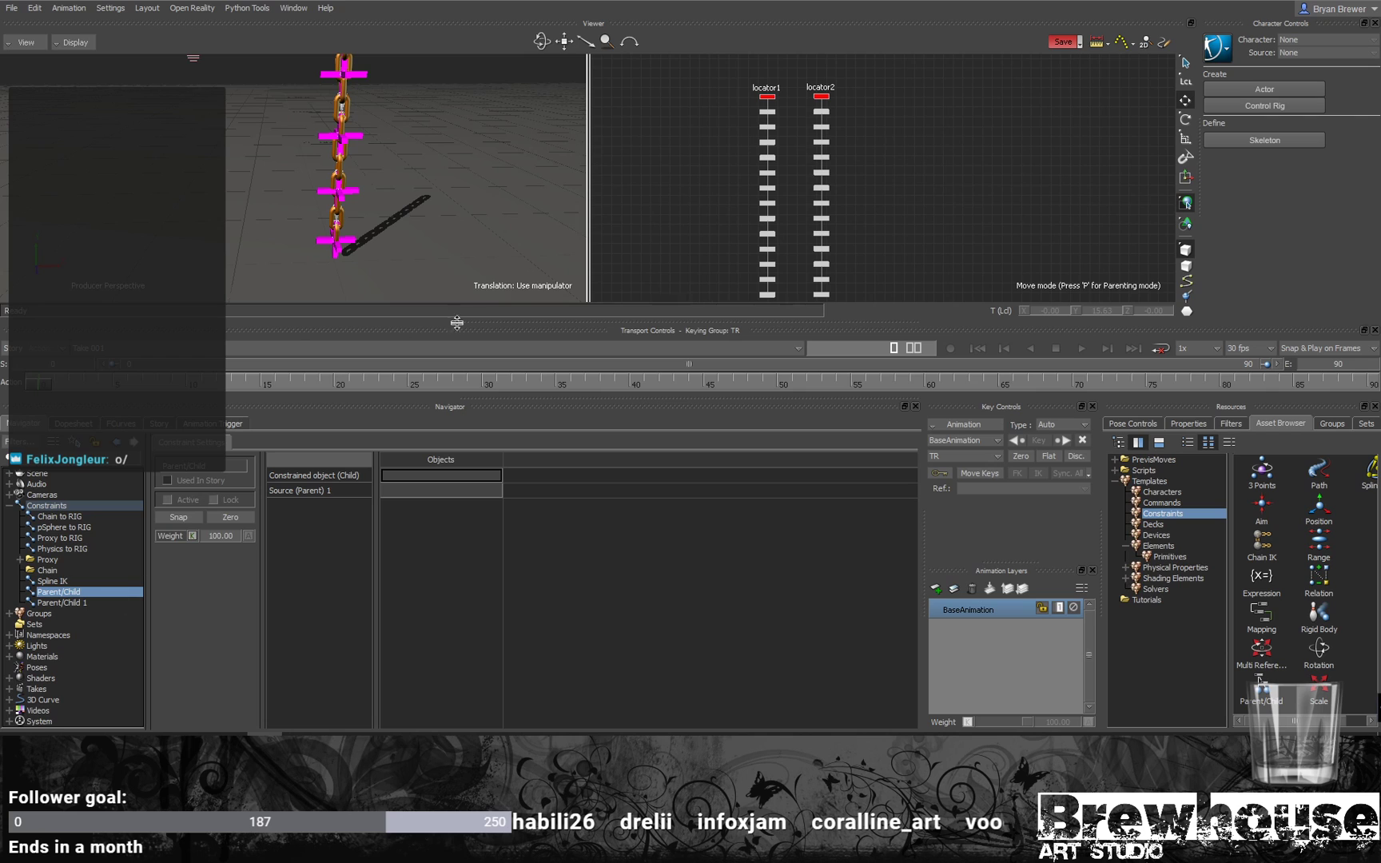
Step: Duplicate the pair of new Parent/Child constraints three times, extending the set through Parent/Child 7
{"action": "scroll", "coordinate": [820, 160], "scroll_direction": "up", "scroll_amount": 5}
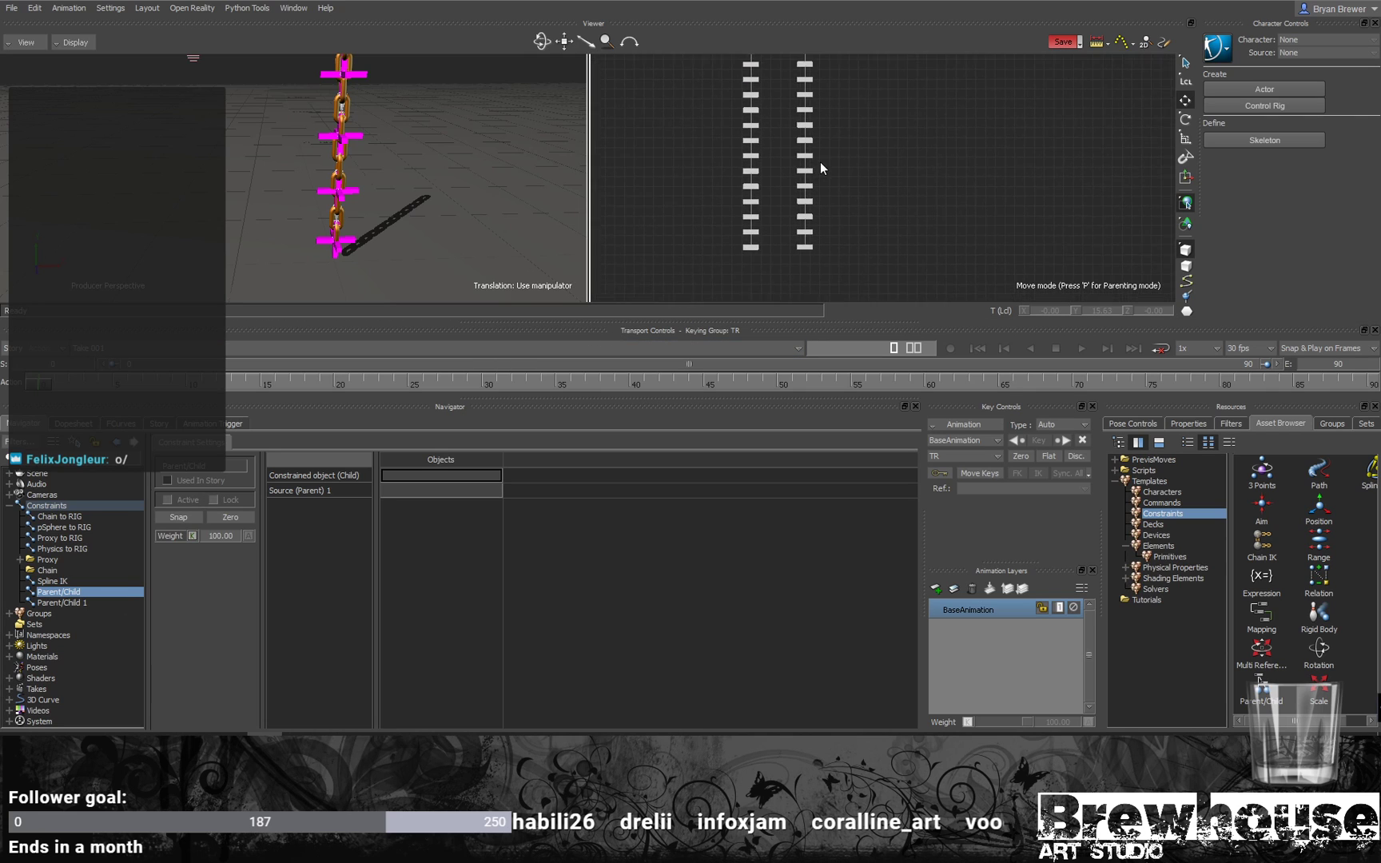
{"action": "middle_click_drag", "start_coordinate": [865, 233], "coordinate": [864, 35]}
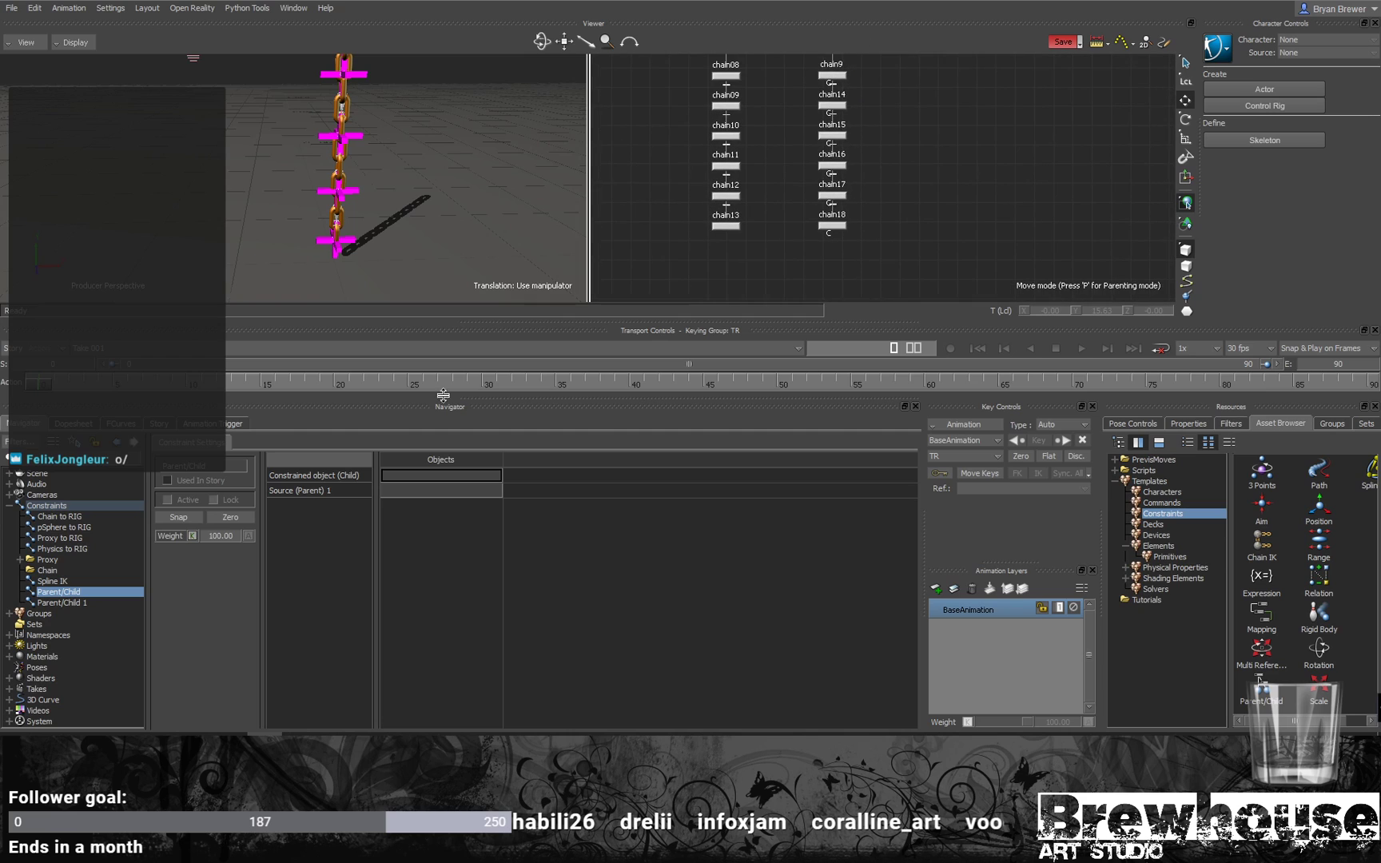
{"action": "left_click", "coordinate": [73, 601], "text": "shift"}
{"action": "left_click", "coordinate": [73, 593]}
{"action": "left_click", "coordinate": [74, 602], "text": "shift"}
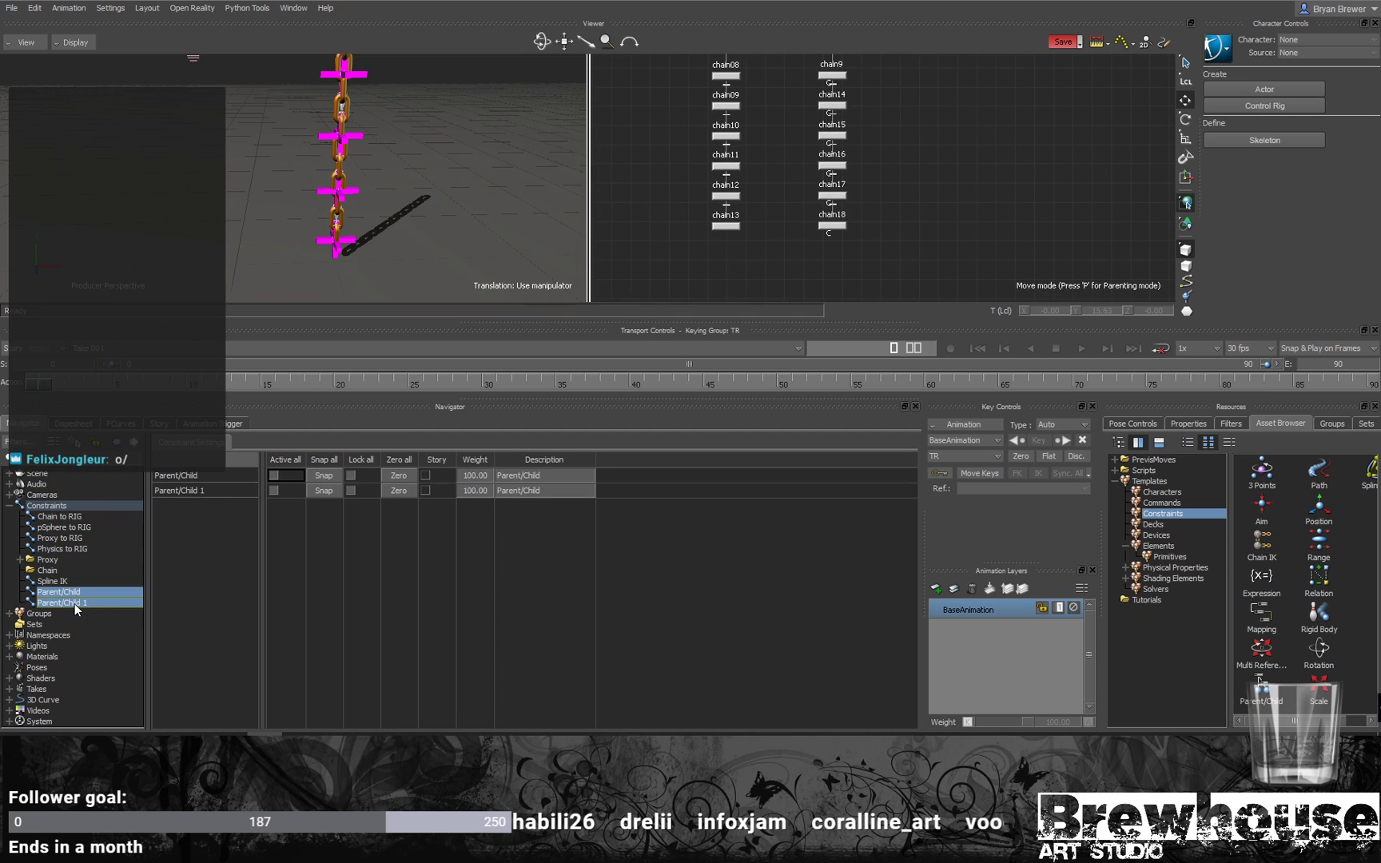
{"action": "right_click", "coordinate": [75, 602]}
{"action": "left_click", "coordinate": [83, 608]}
{"action": "right_click", "coordinate": [76, 605]}
{"action": "left_click", "coordinate": [83, 610]}
{"action": "scroll", "coordinate": [136, 623], "scroll_direction": "down", "scroll_amount": 2}
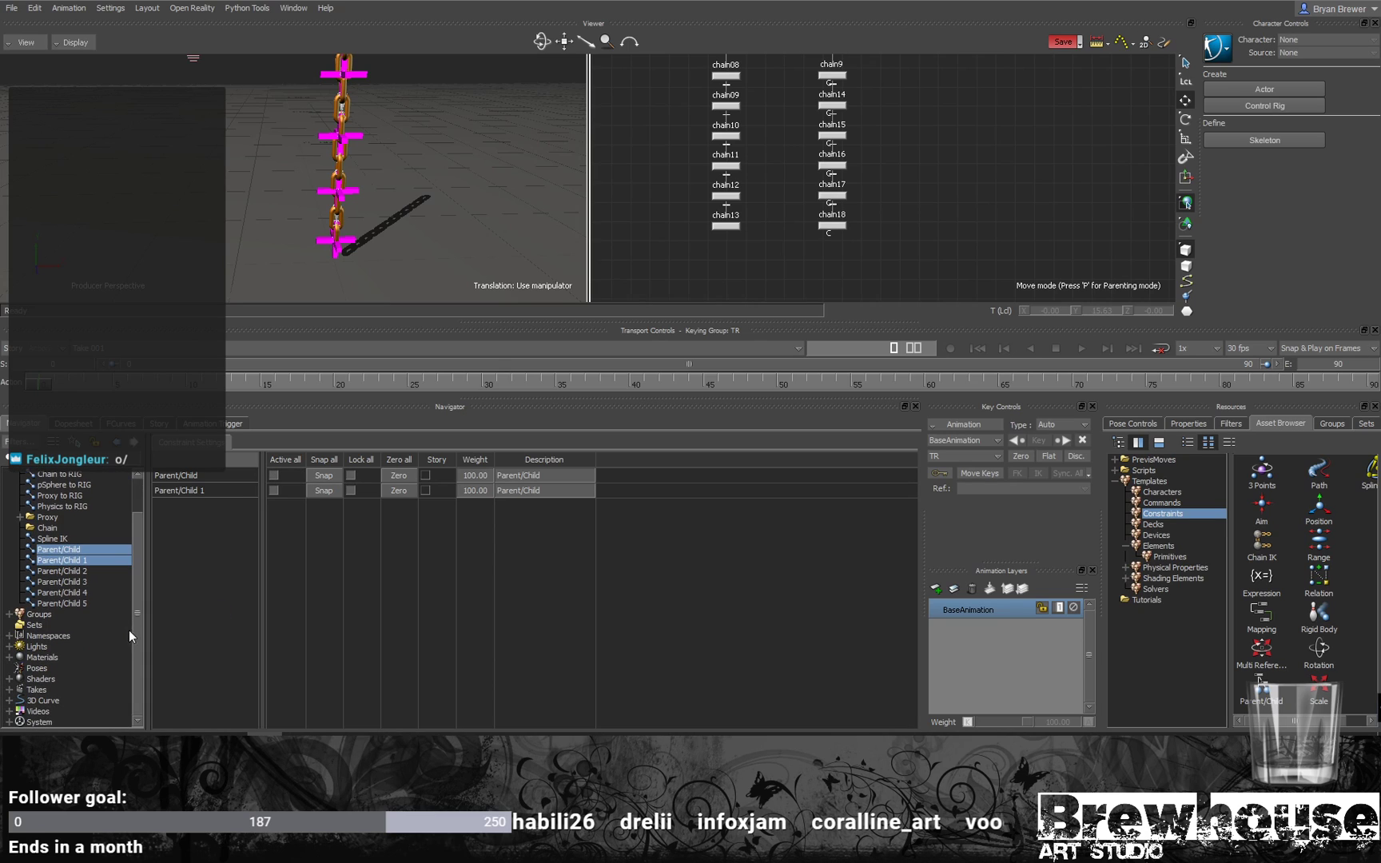
{"action": "right_click", "coordinate": [77, 562]}
{"action": "left_click", "coordinate": [84, 569]}
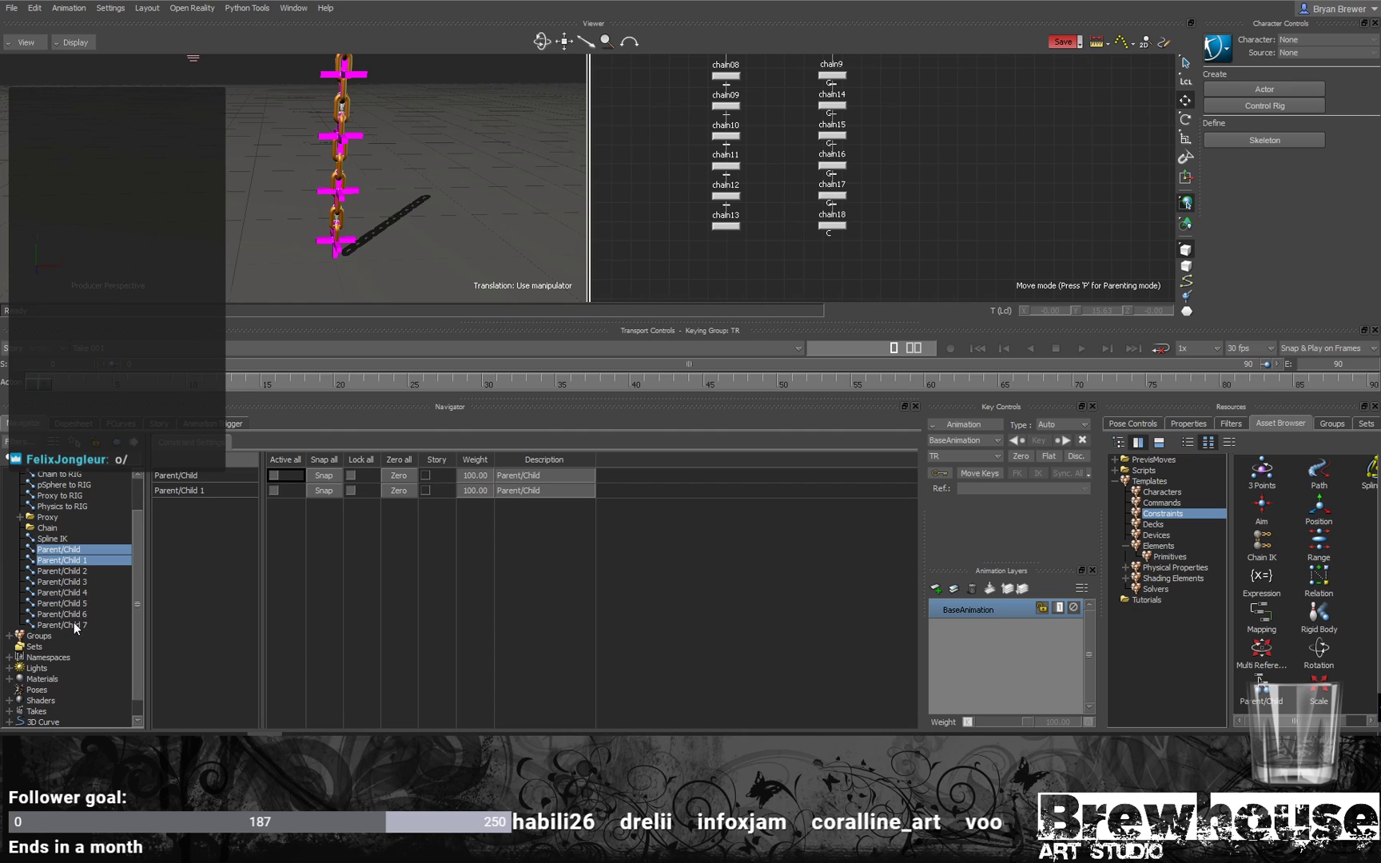
Step: Duplicate all eight new Parent/Child constraints together, extending the set through Parent/Child 15
{"action": "left_click", "coordinate": [76, 625], "text": "shift"}
{"action": "right_click", "coordinate": [70, 576]}
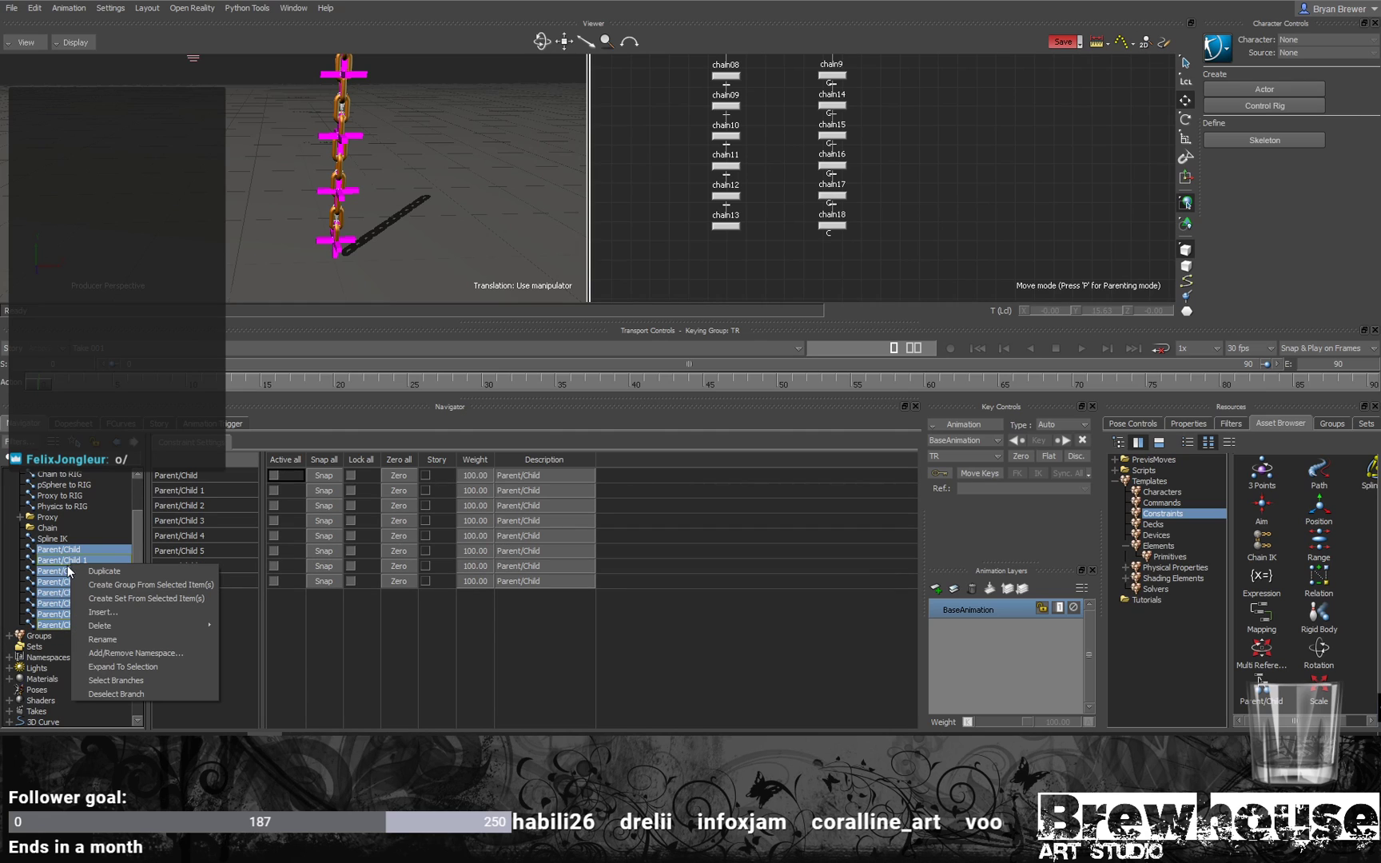
{"action": "left_click", "coordinate": [104, 582]}
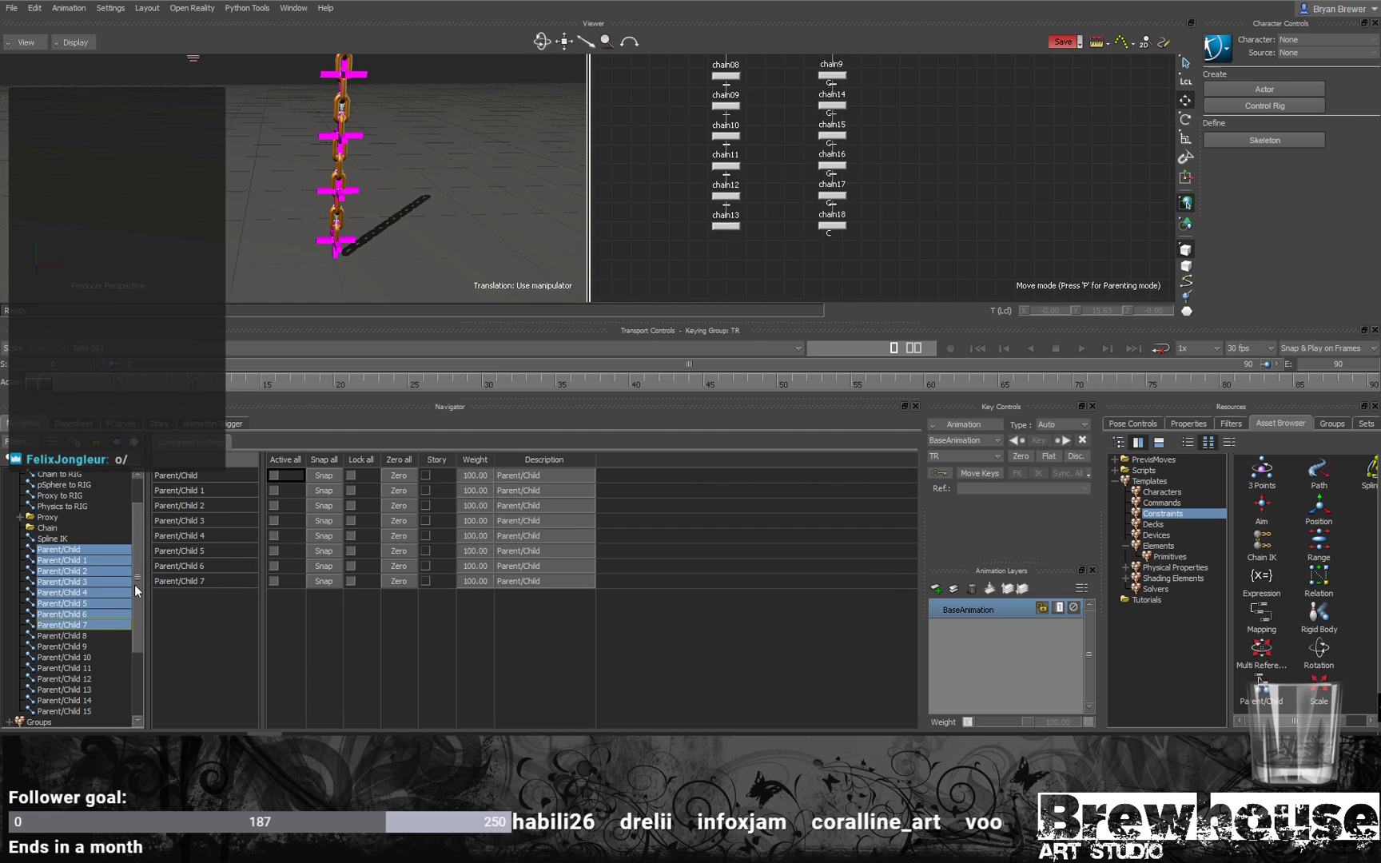
Step: Delete the surplus constraints Parent/Child 14, Parent/Child 15 and the unnumbered Parent/Child
{"action": "left_click", "coordinate": [72, 700]}
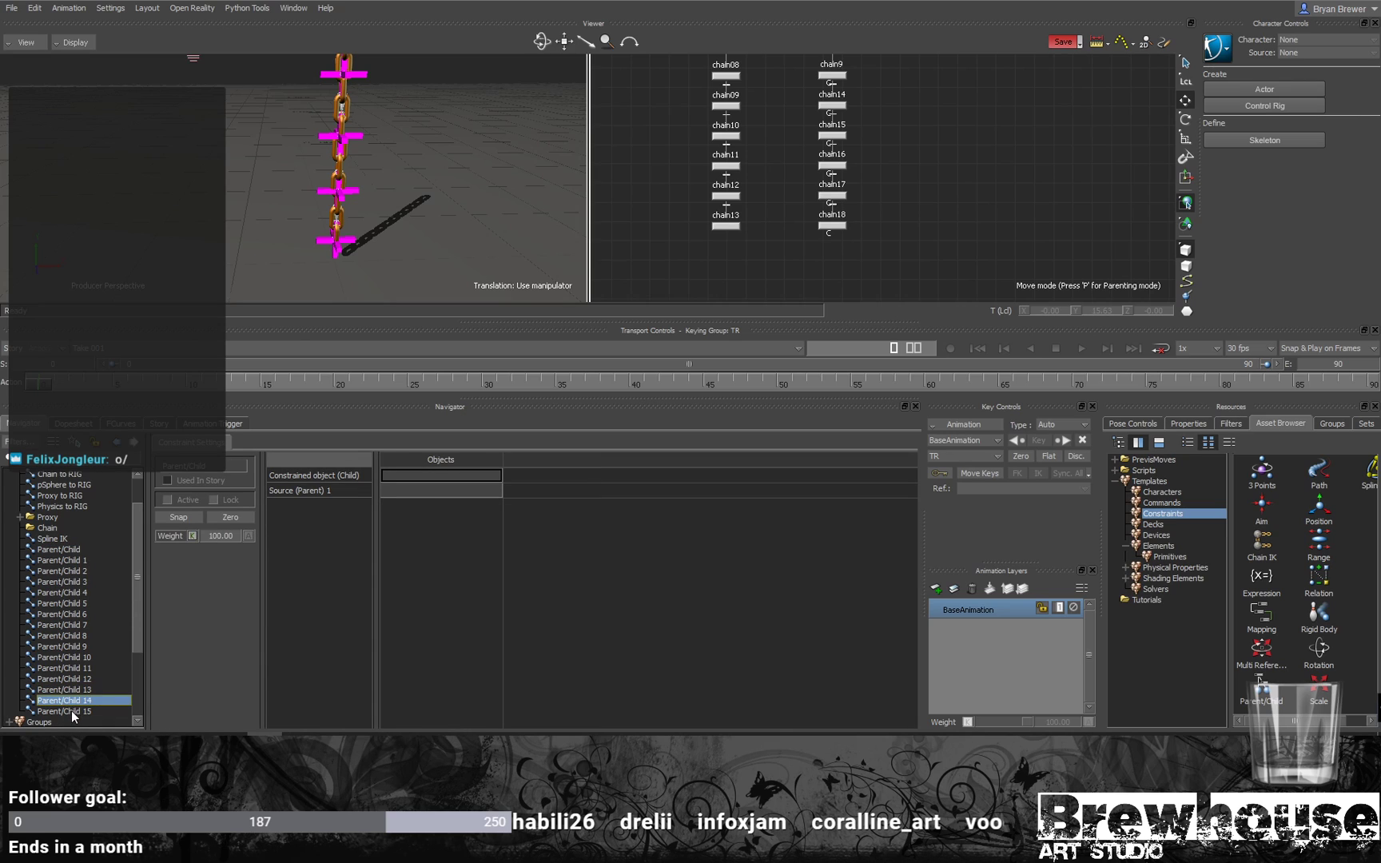
{"action": "left_click", "coordinate": [70, 712], "text": "shift"}
{"action": "right_click", "coordinate": [67, 705]}
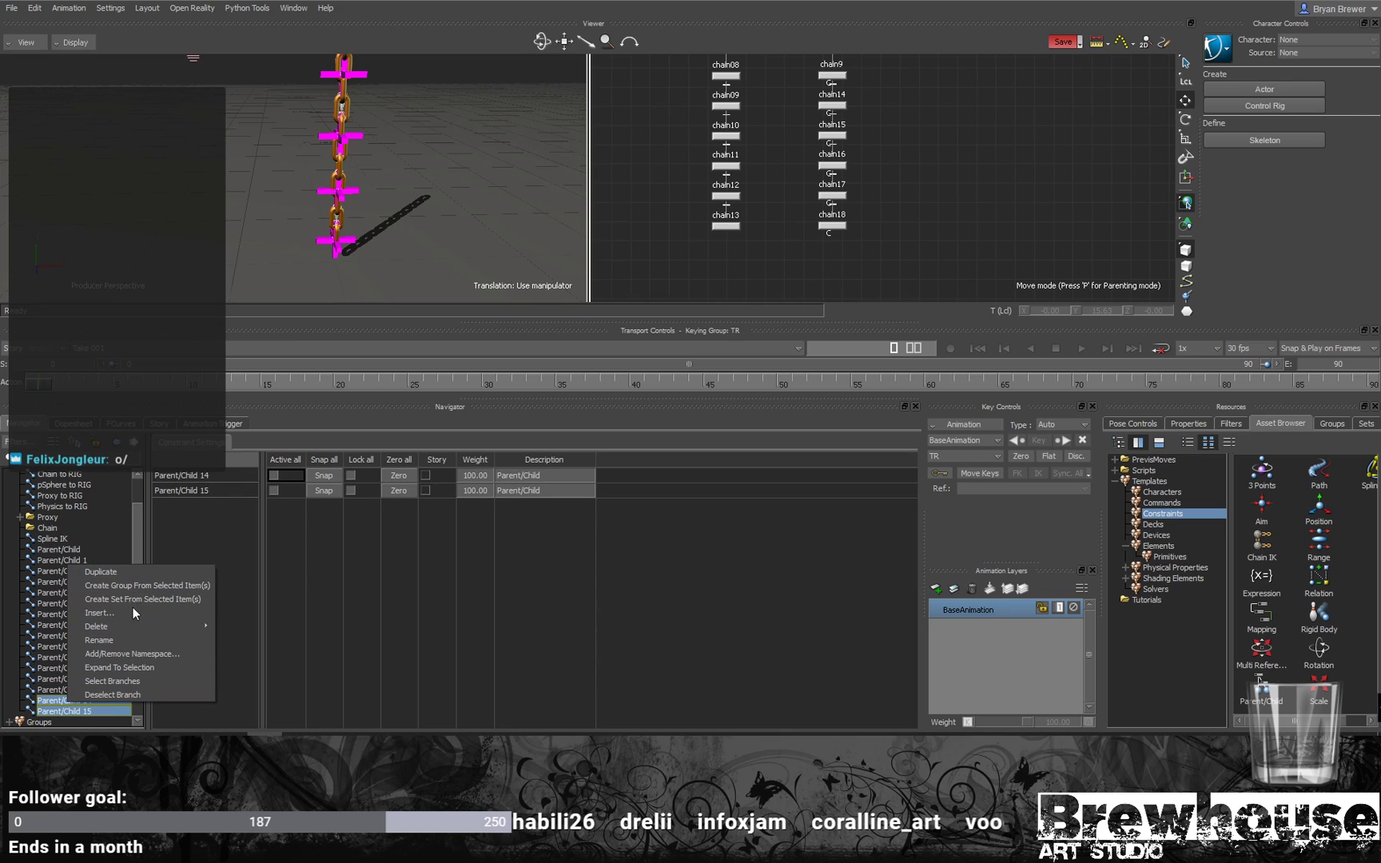
{"action": "mouse_move", "coordinate": [136, 626]}
{"action": "left_click", "coordinate": [232, 632]}
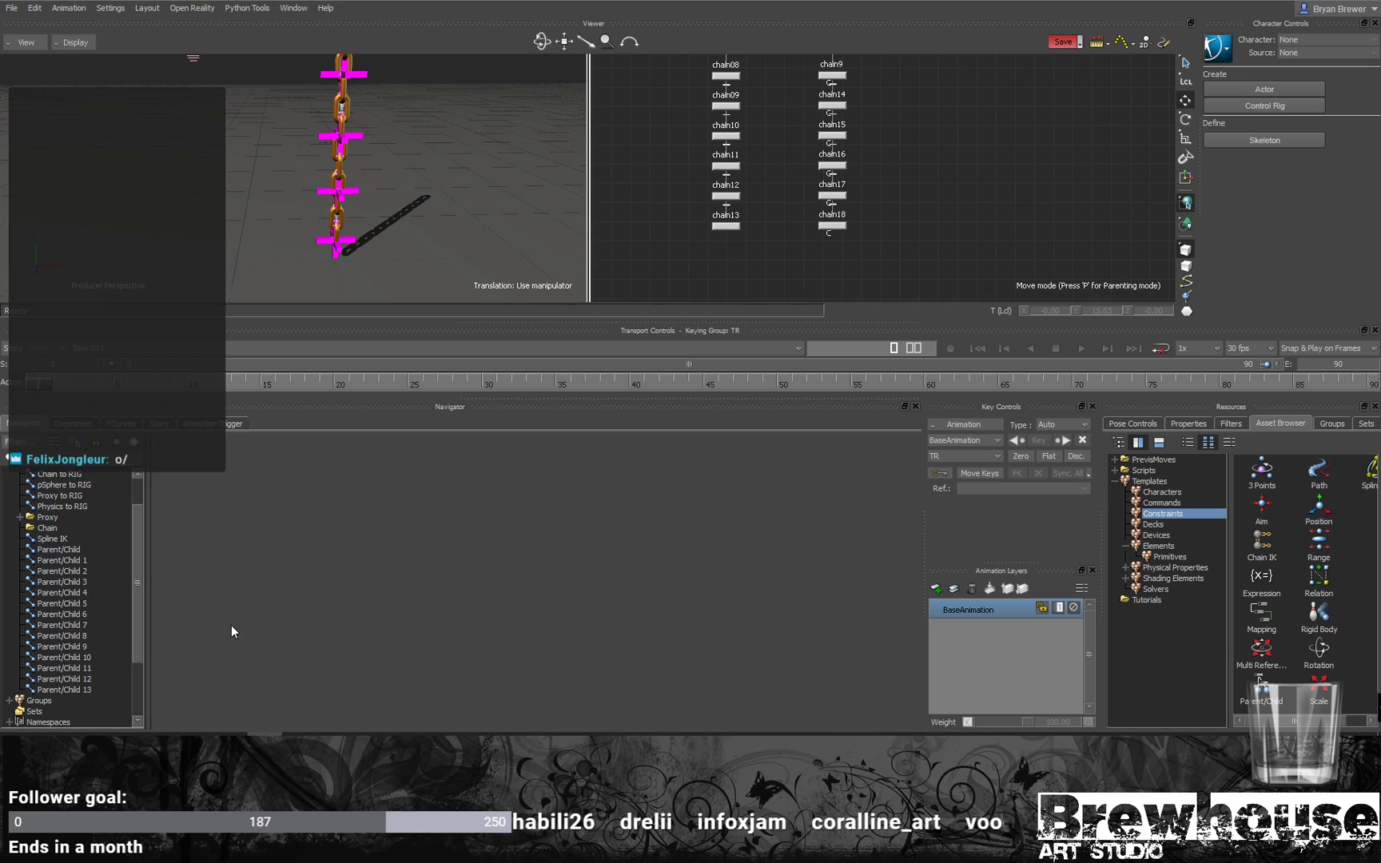
{"action": "left_click", "coordinate": [72, 550]}
{"action": "right_click", "coordinate": [74, 550]}
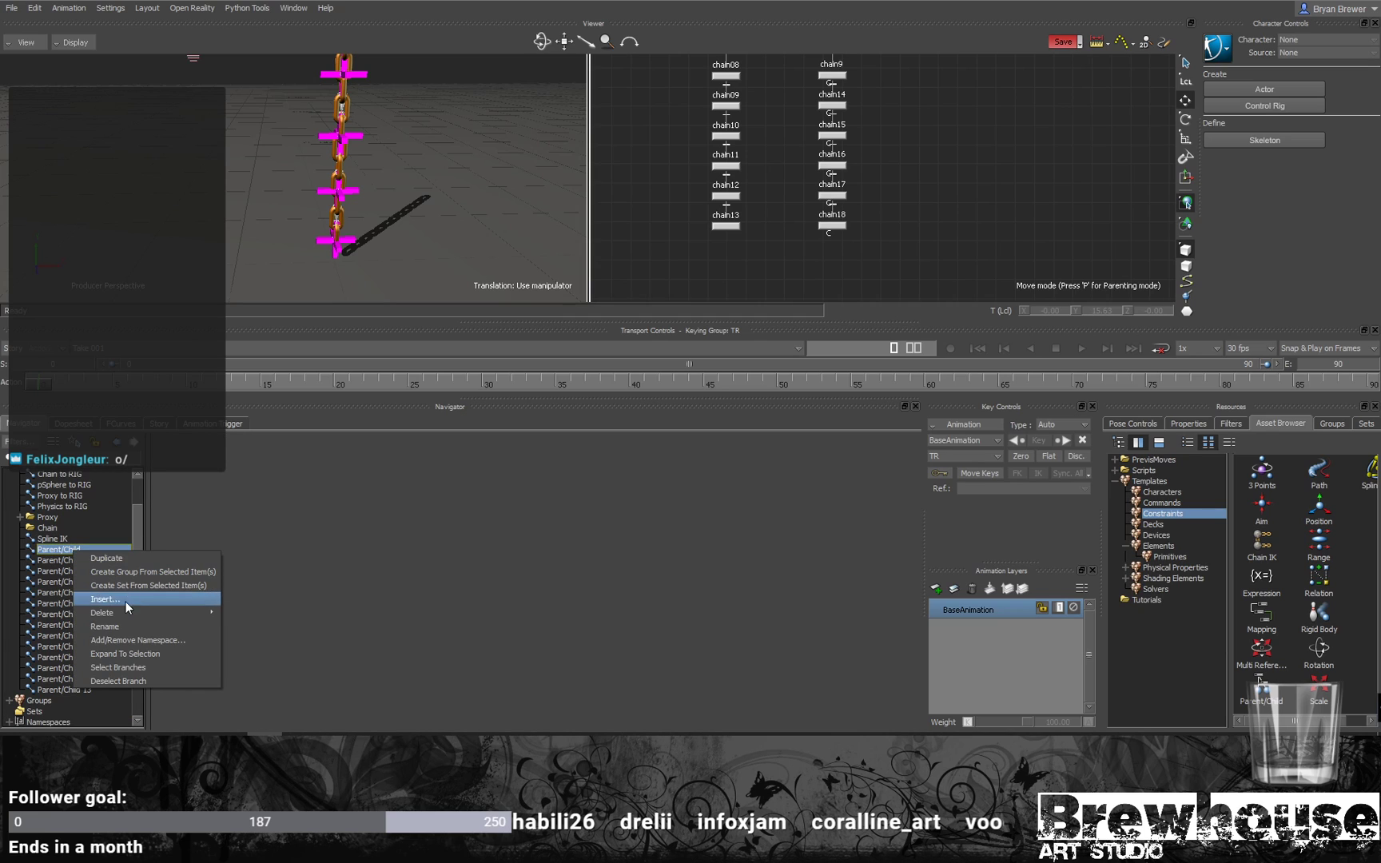
{"action": "left_click", "coordinate": [248, 613]}
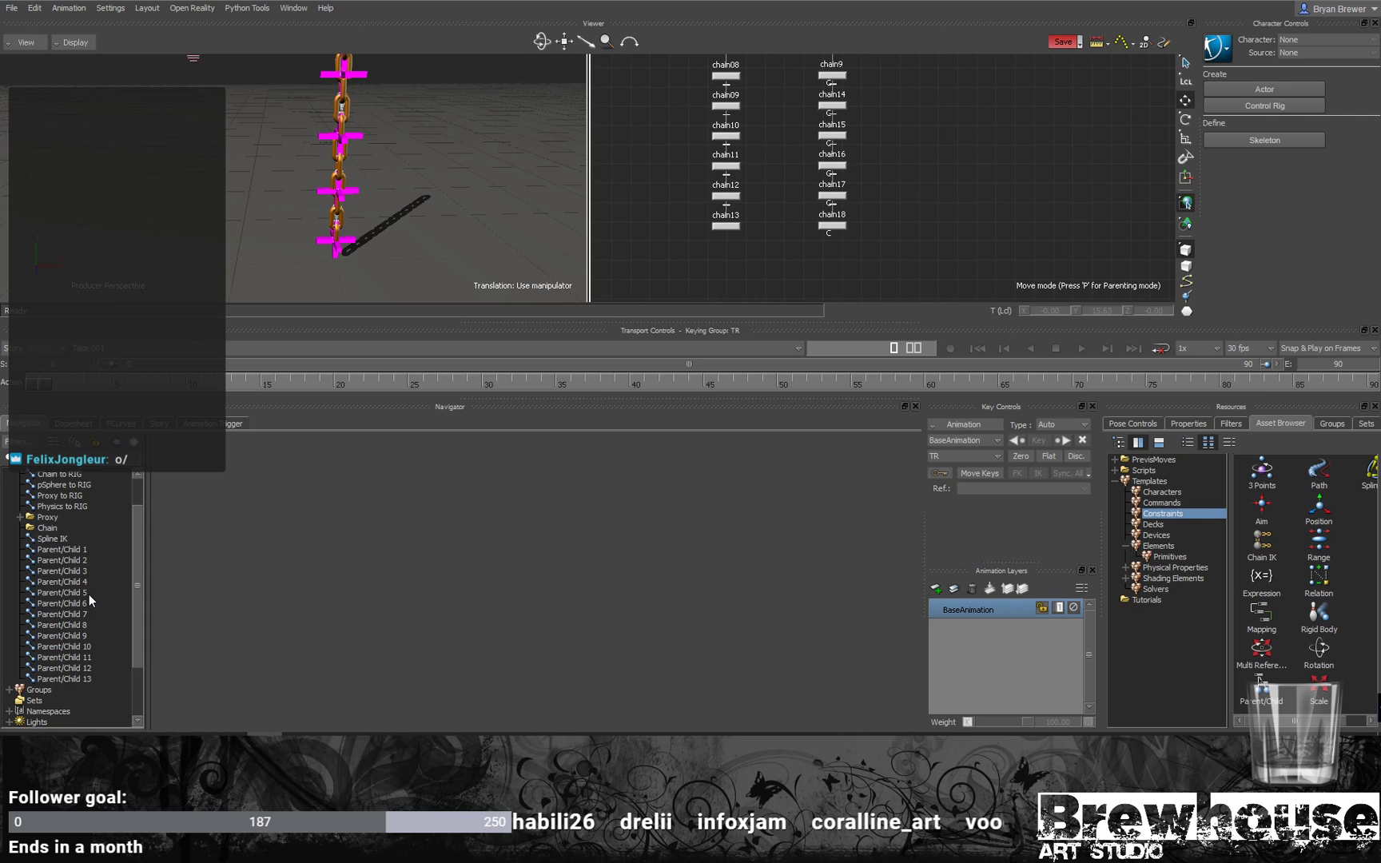
Step: Move the constraints Parent/Child 1 through Parent/Child 13 into the Chain folder and leave its contents expanded
{"action": "left_click", "coordinate": [69, 549]}
{"action": "left_click", "coordinate": [67, 678], "text": "shift"}
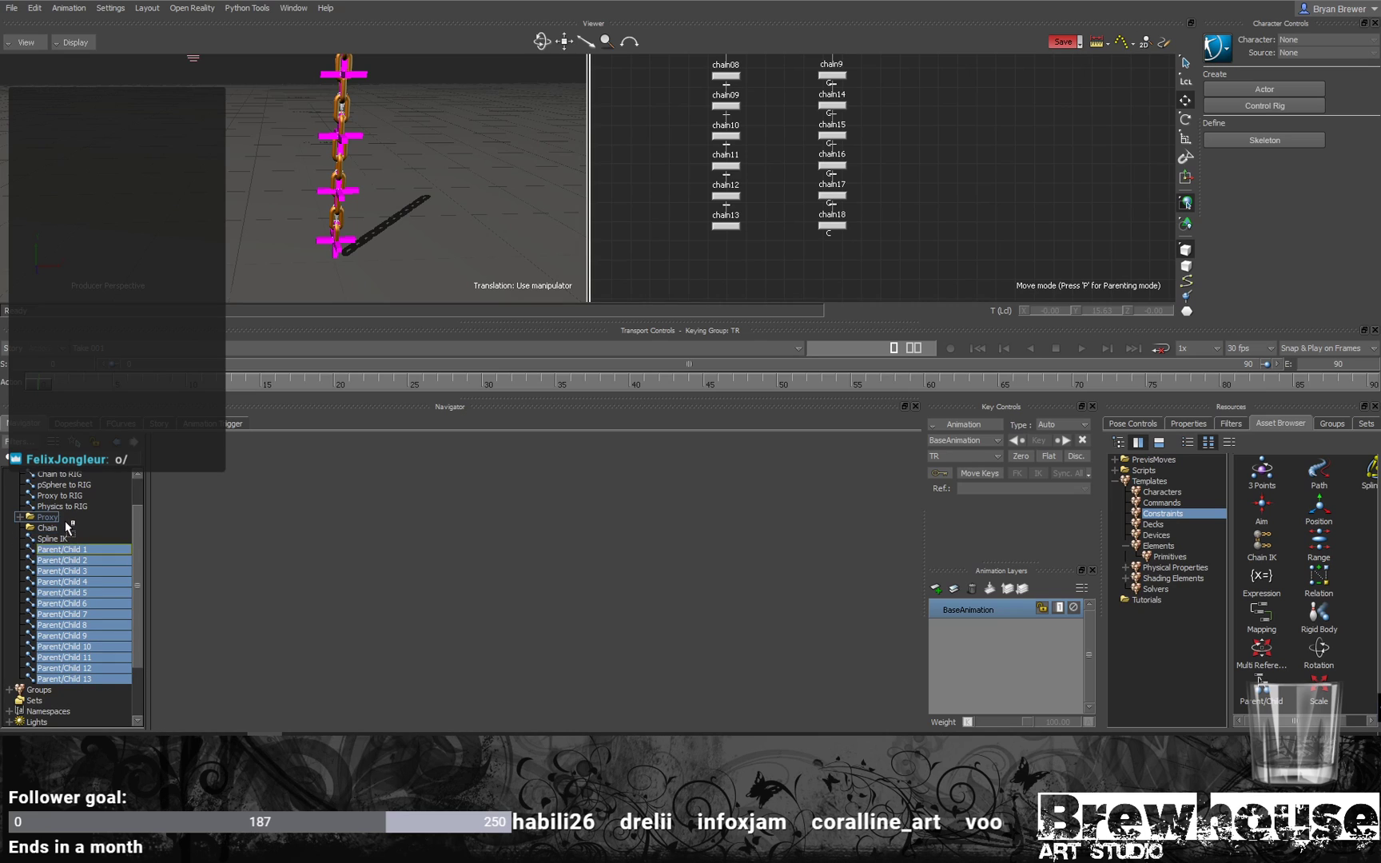
{"action": "left_click_drag", "start_coordinate": [66, 534], "coordinate": [66, 534]}
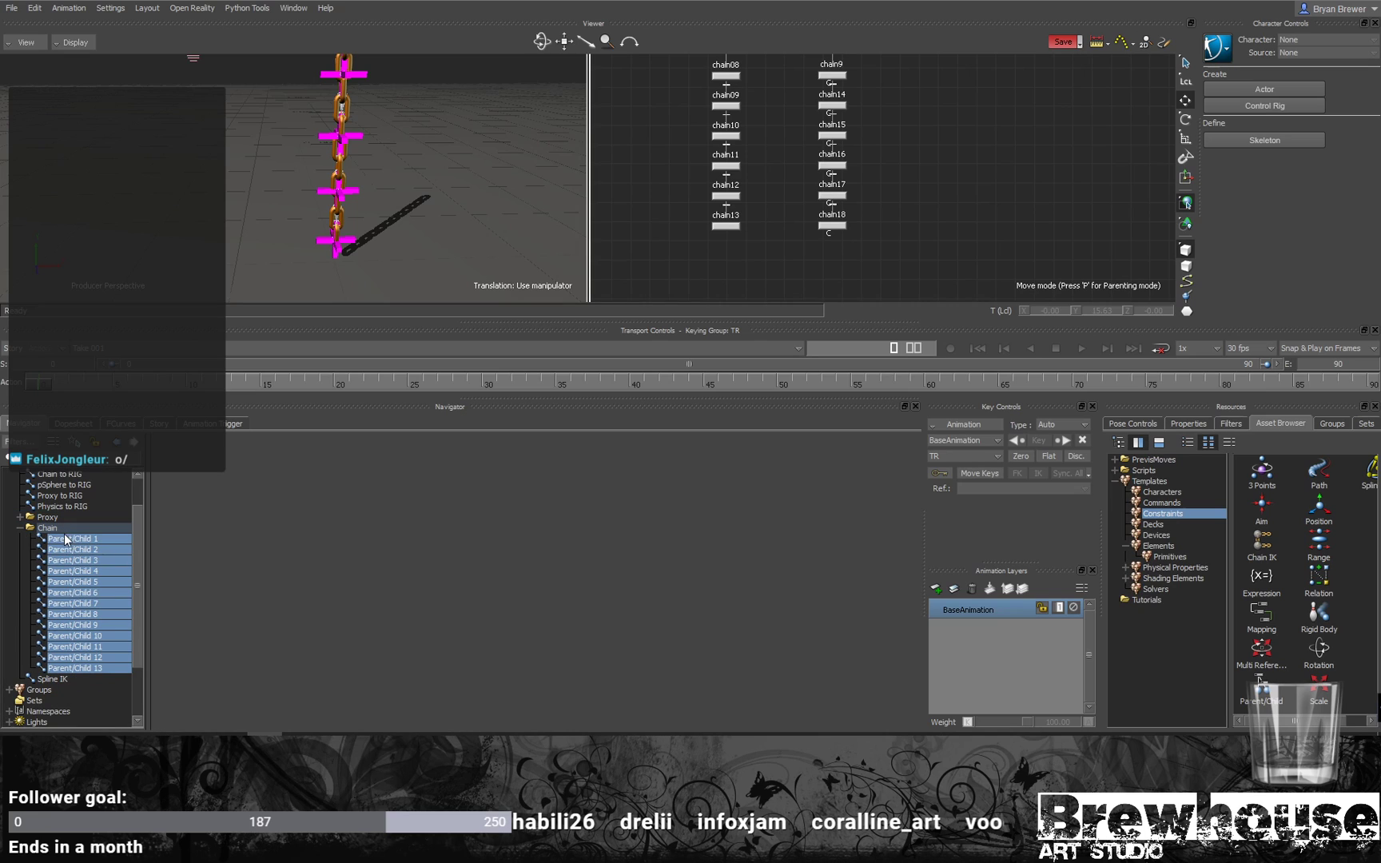
{"action": "left_click", "coordinate": [20, 528]}
{"action": "left_click", "coordinate": [20, 570]}
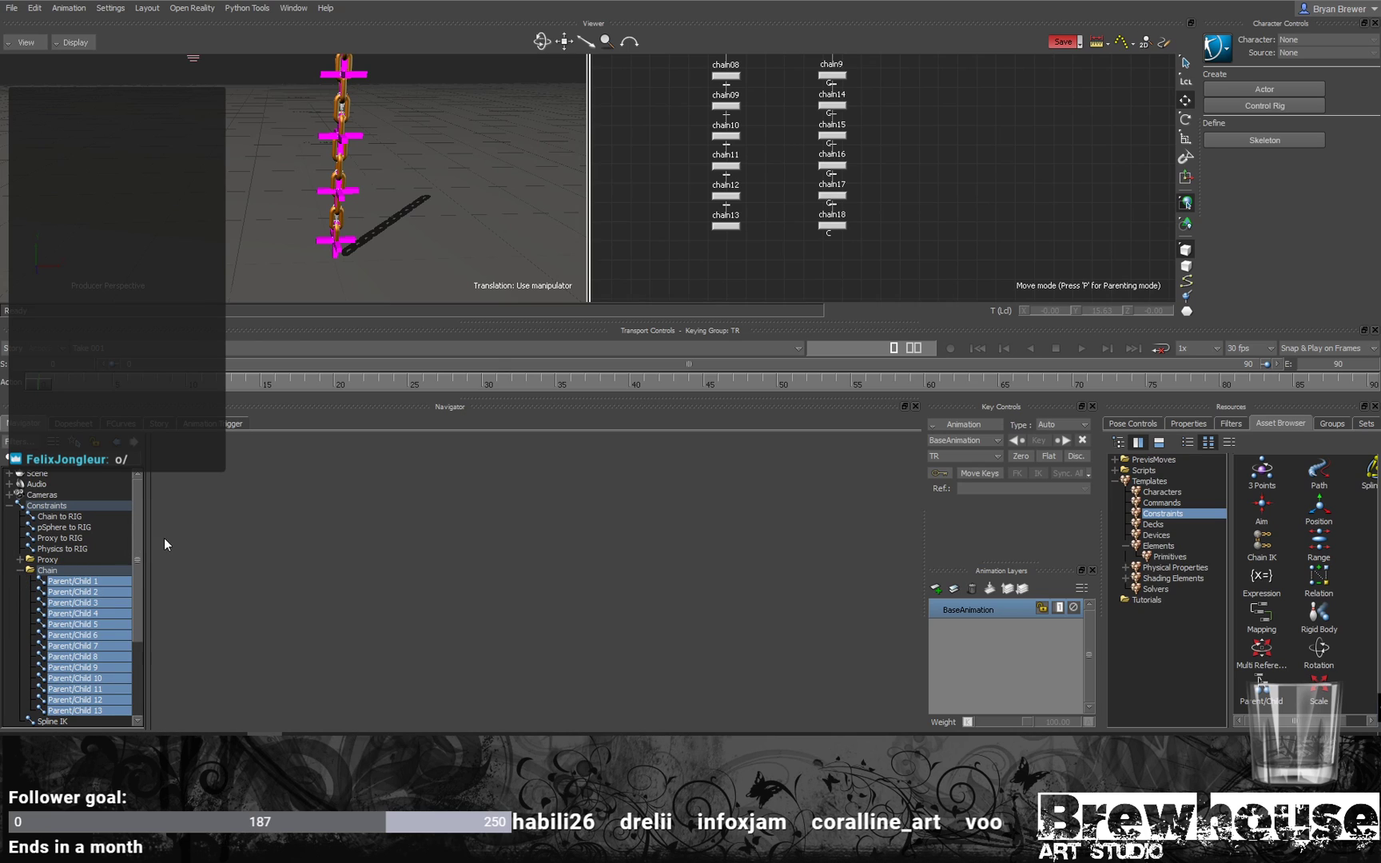
{"action": "left_click_drag", "start_coordinate": [135, 562], "coordinate": [134, 595]}
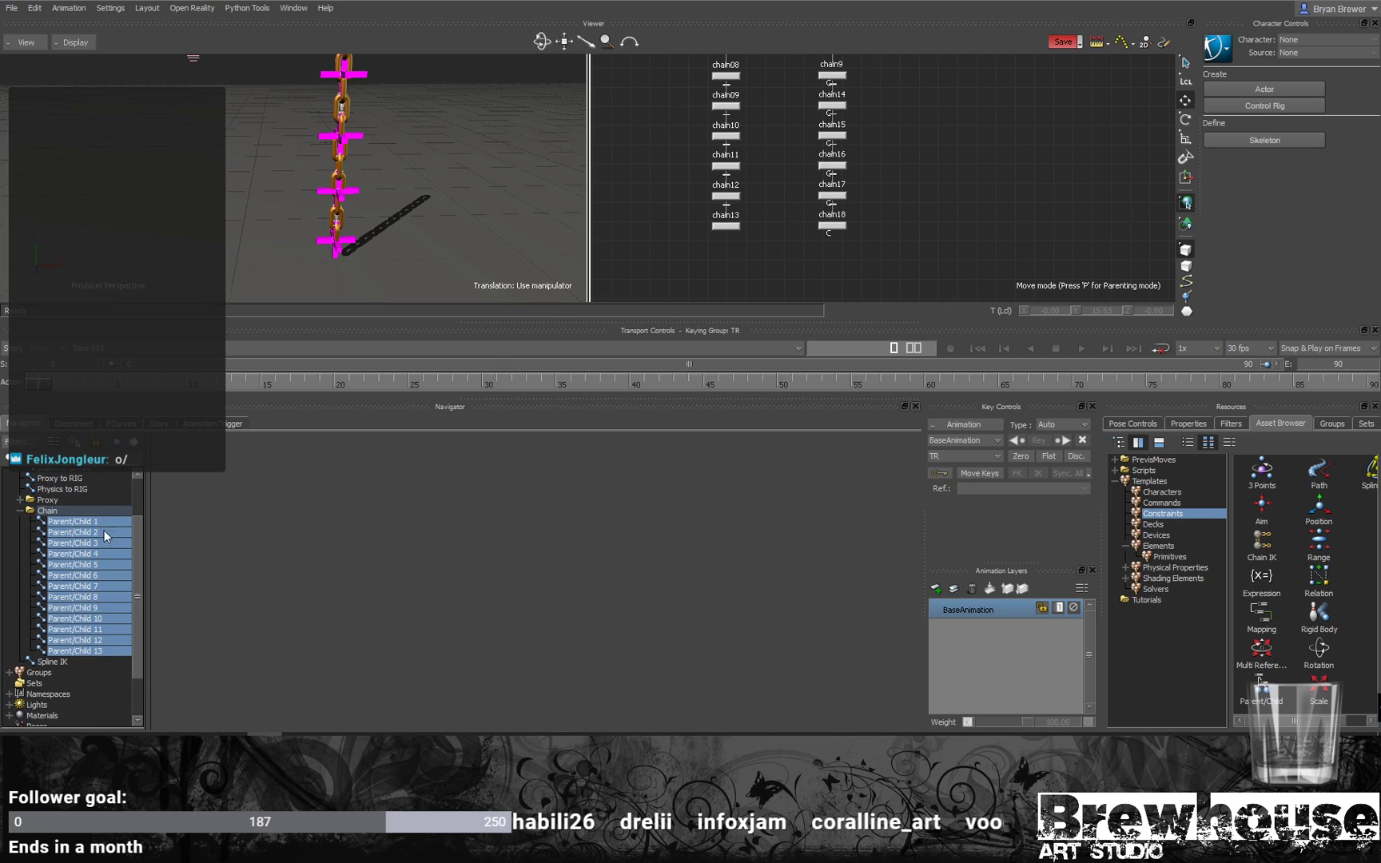
Step: Set up Parent/Child 1 with chain01 as the constrained child and chain2 as its source parent
{"action": "double_click", "coordinate": [73, 522]}
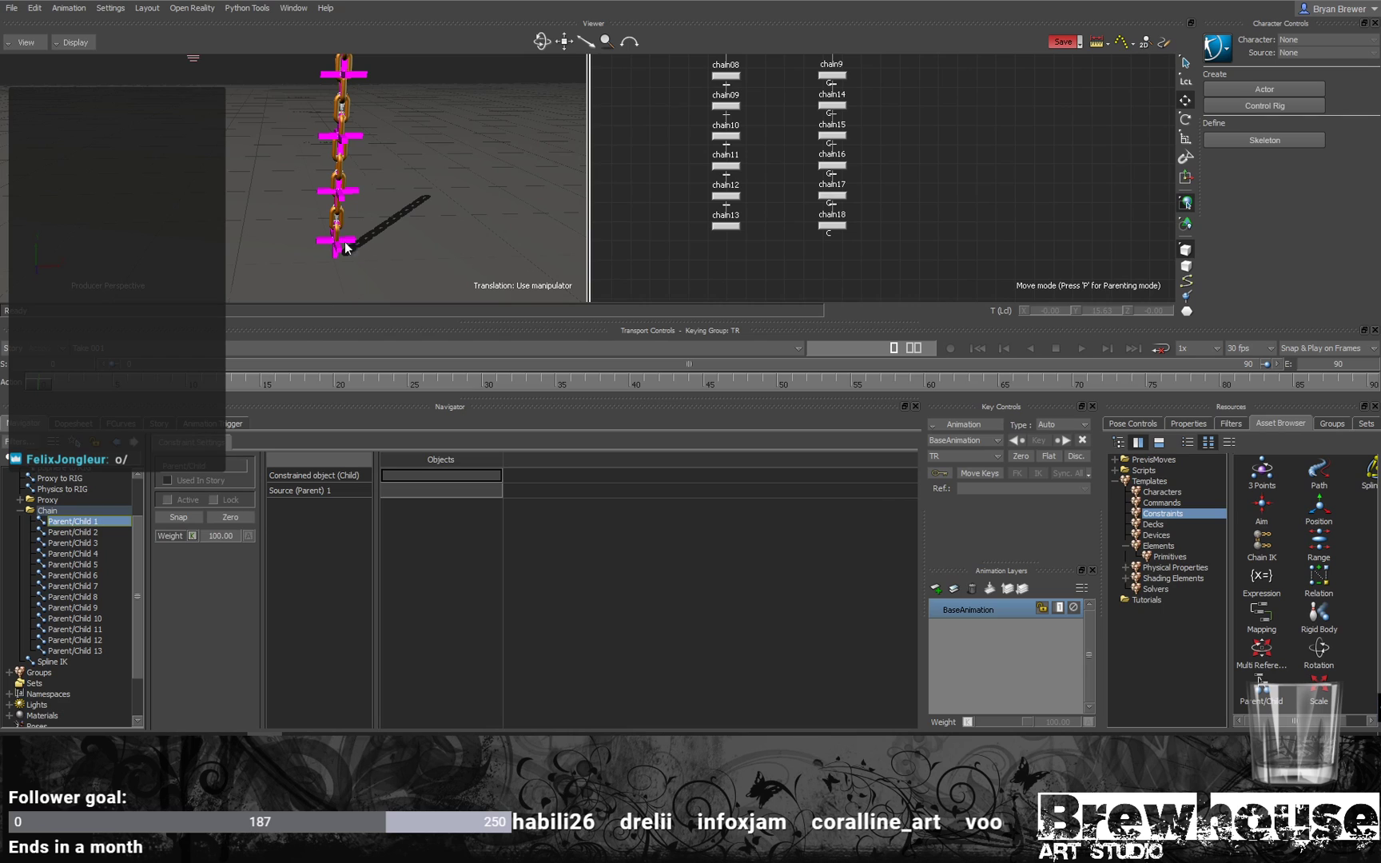
{"action": "scroll", "coordinate": [839, 159], "scroll_direction": "up", "scroll_amount": 5}
{"action": "middle_click_drag", "start_coordinate": [832, 147], "coordinate": [823, 131]}
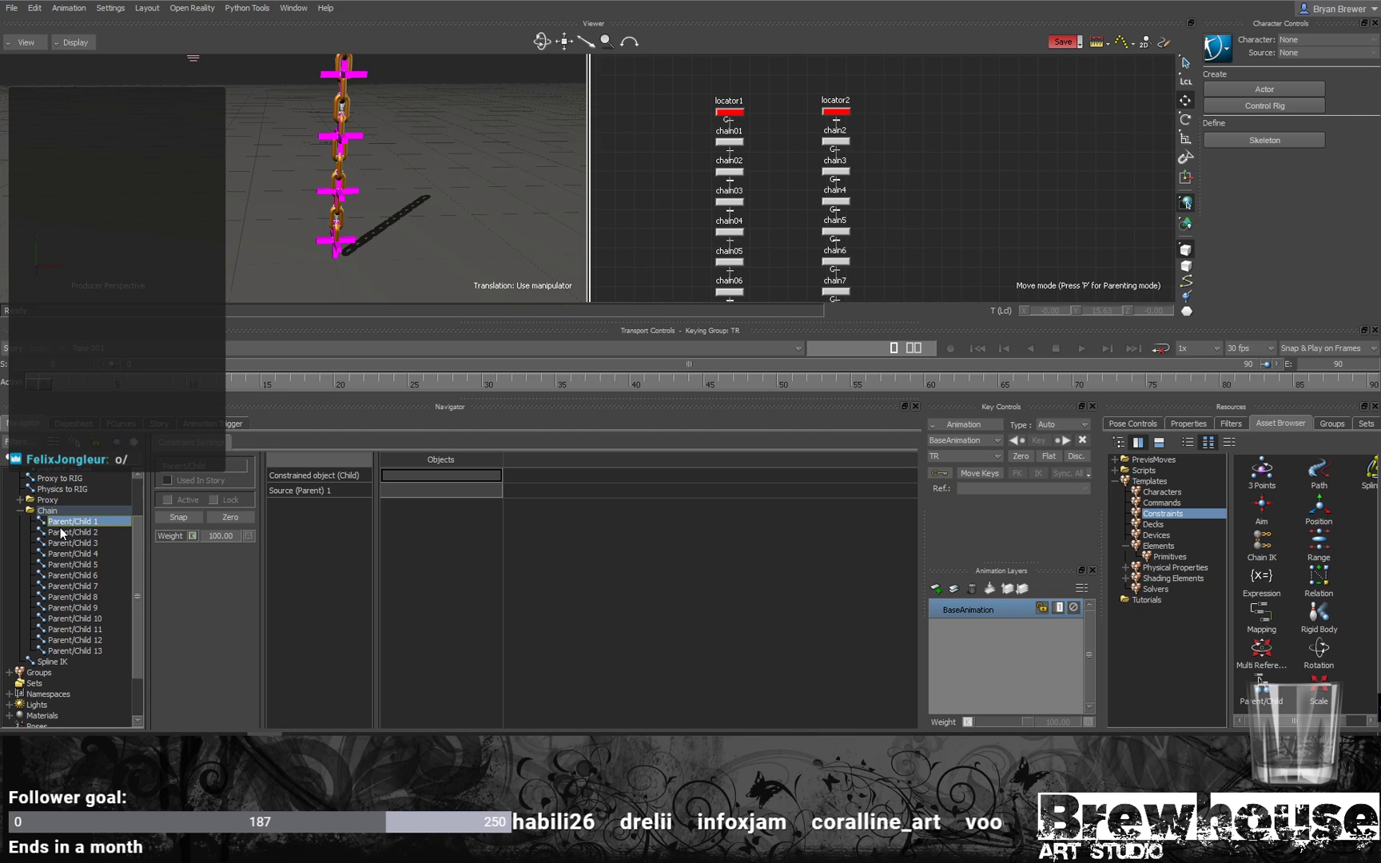
{"action": "left_click", "coordinate": [729, 142]}
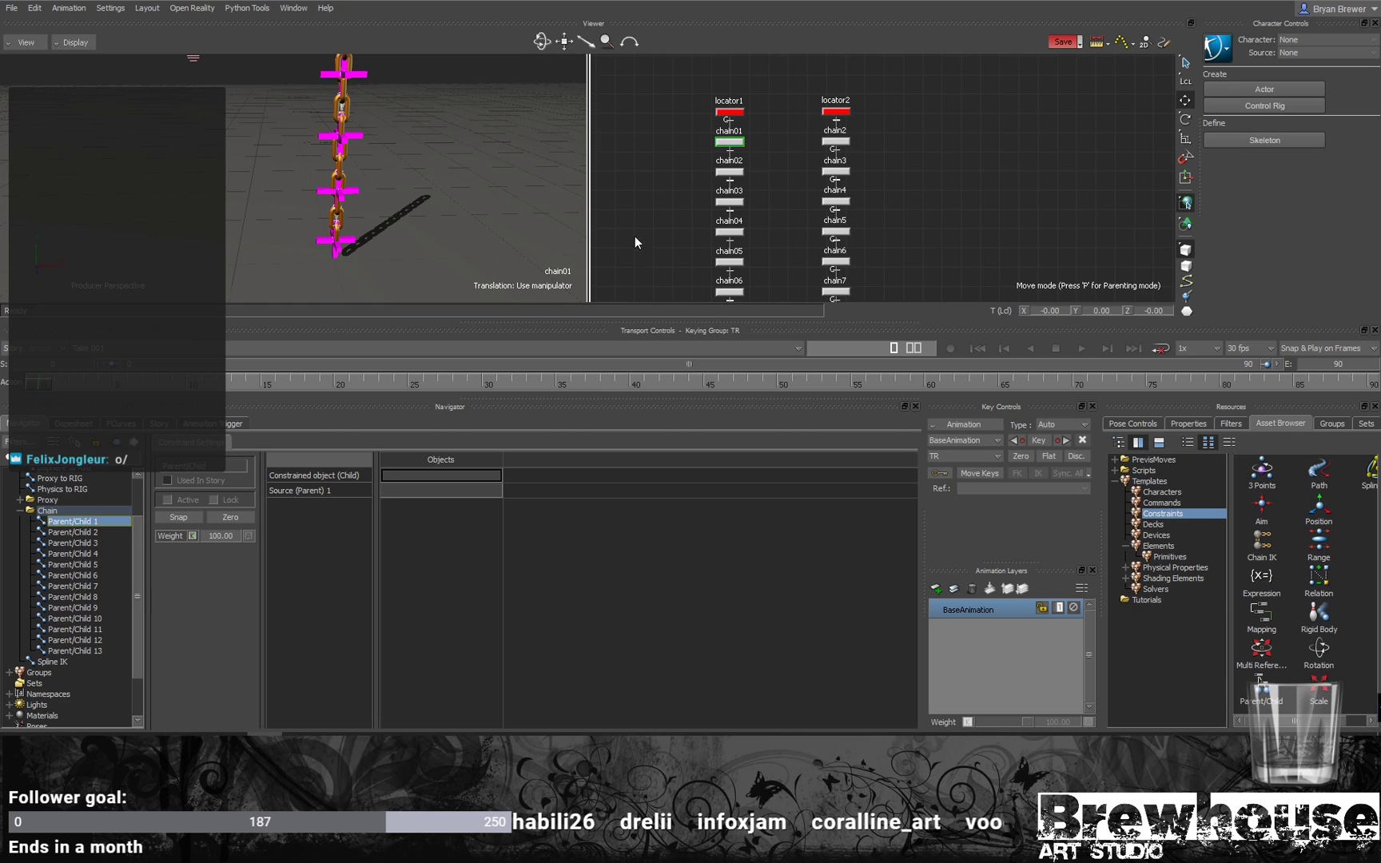
{"action": "left_click_drag", "start_coordinate": [674, 156], "coordinate": [443, 475]}
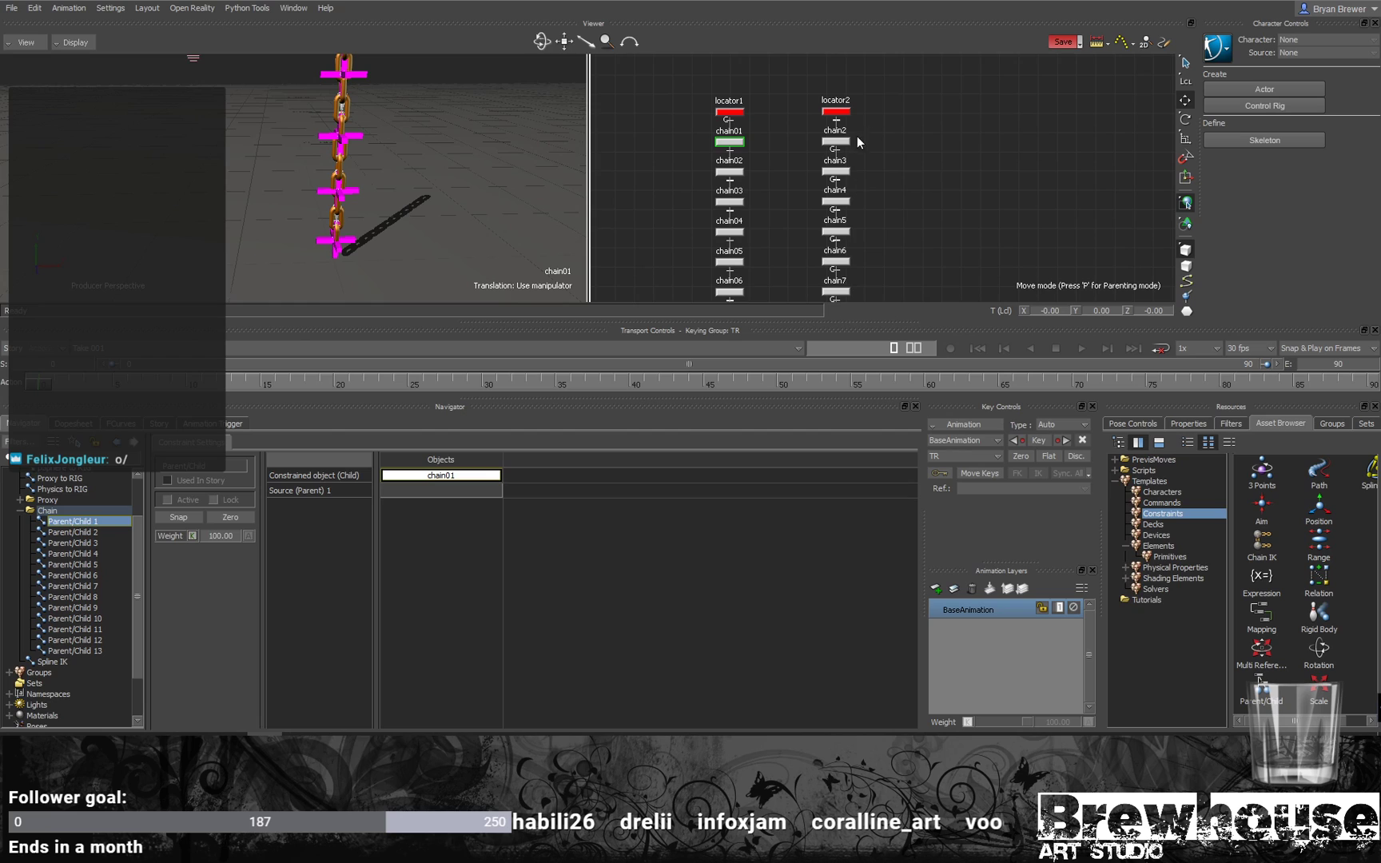
{"action": "left_click_drag", "start_coordinate": [836, 142], "coordinate": [465, 493]}
Step: Assign chain02 as the constrained child and chain3 as the source parent of Parent/Child 2
{"action": "left_click", "coordinate": [81, 532]}
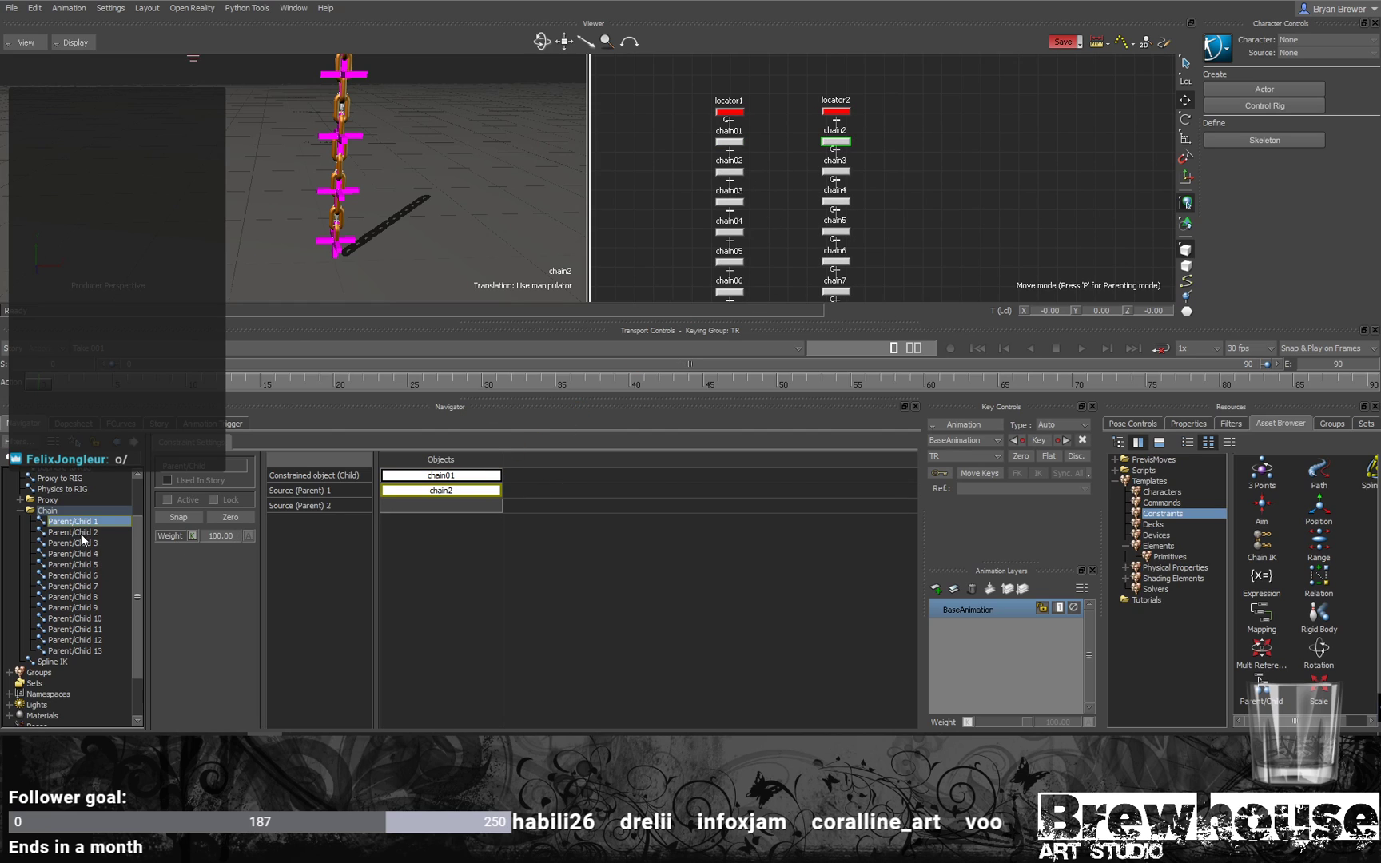
{"action": "left_click_drag", "start_coordinate": [728, 172], "coordinate": [442, 479]}
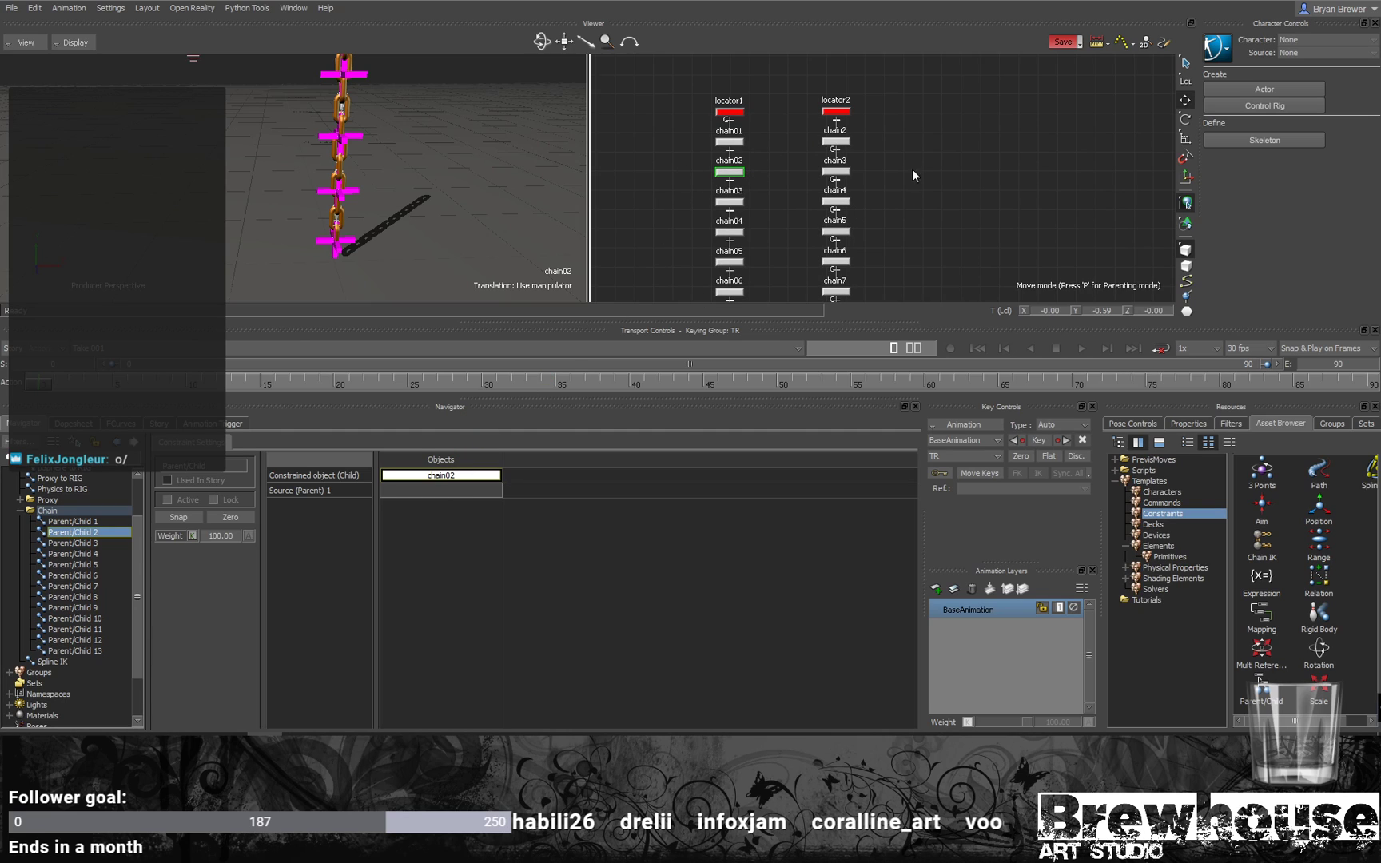
{"action": "left_click", "coordinate": [835, 171]}
{"action": "left_click_drag", "start_coordinate": [655, 178], "coordinate": [448, 490]}
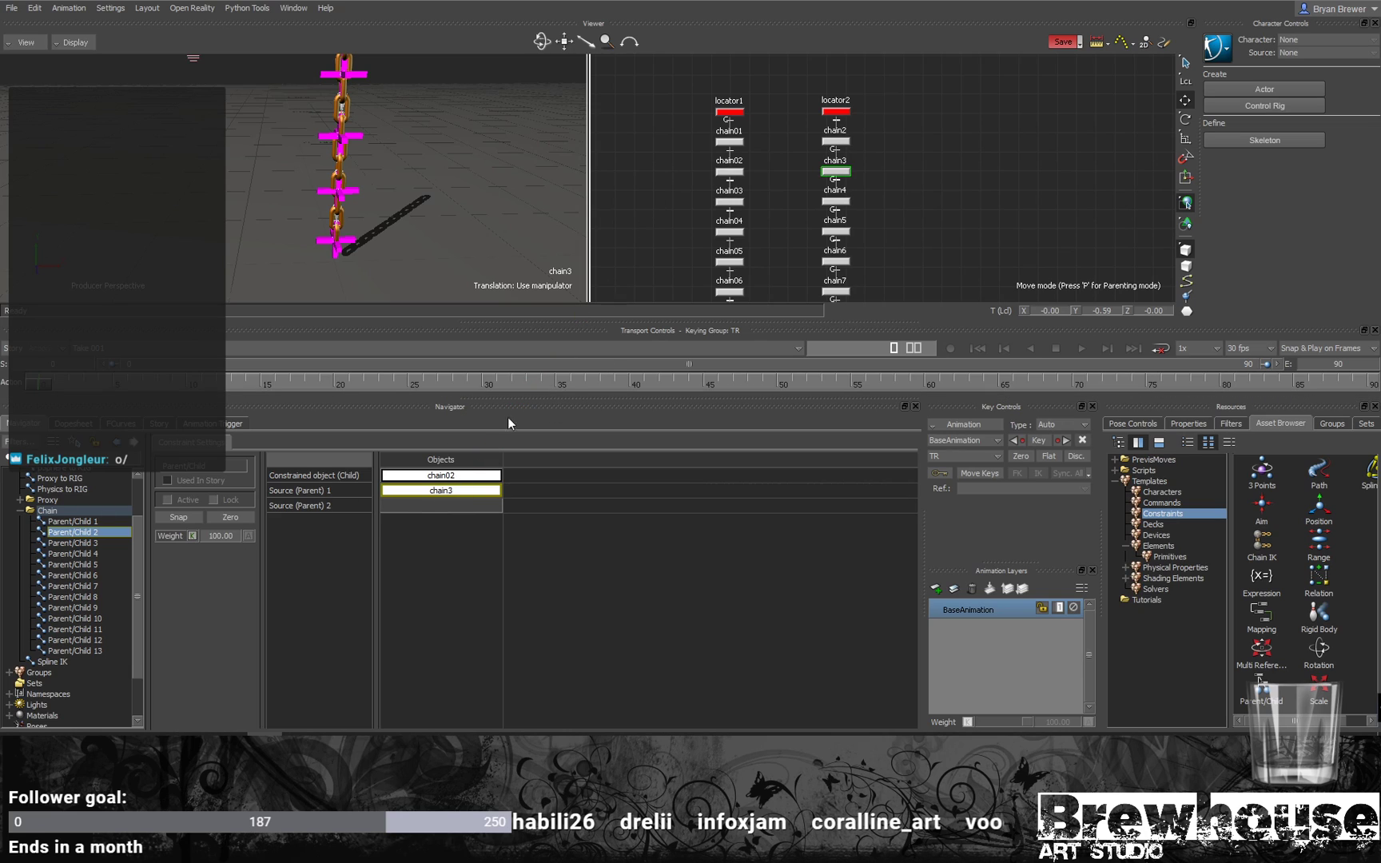
Step: Assign chain03 as the constrained child and chain4 as the source parent of Parent/Child 3
{"action": "left_click_drag", "start_coordinate": [141, 567], "coordinate": [139, 582]}
{"action": "left_click", "coordinate": [76, 526]}
{"action": "left_click", "coordinate": [79, 517]}
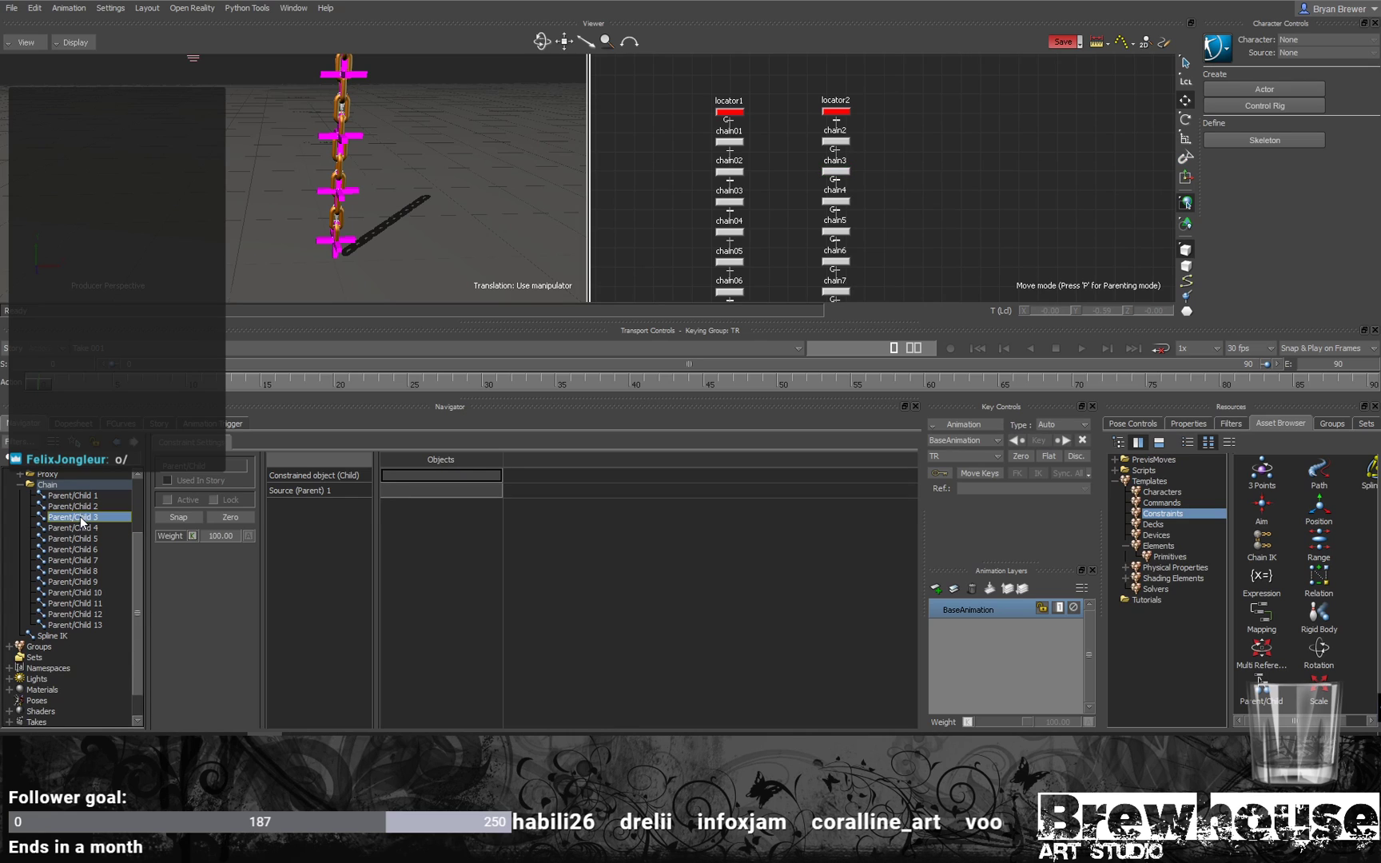
{"action": "left_click_drag", "start_coordinate": [729, 201], "coordinate": [449, 475]}
{"action": "left_click_drag", "start_coordinate": [835, 201], "coordinate": [450, 490]}
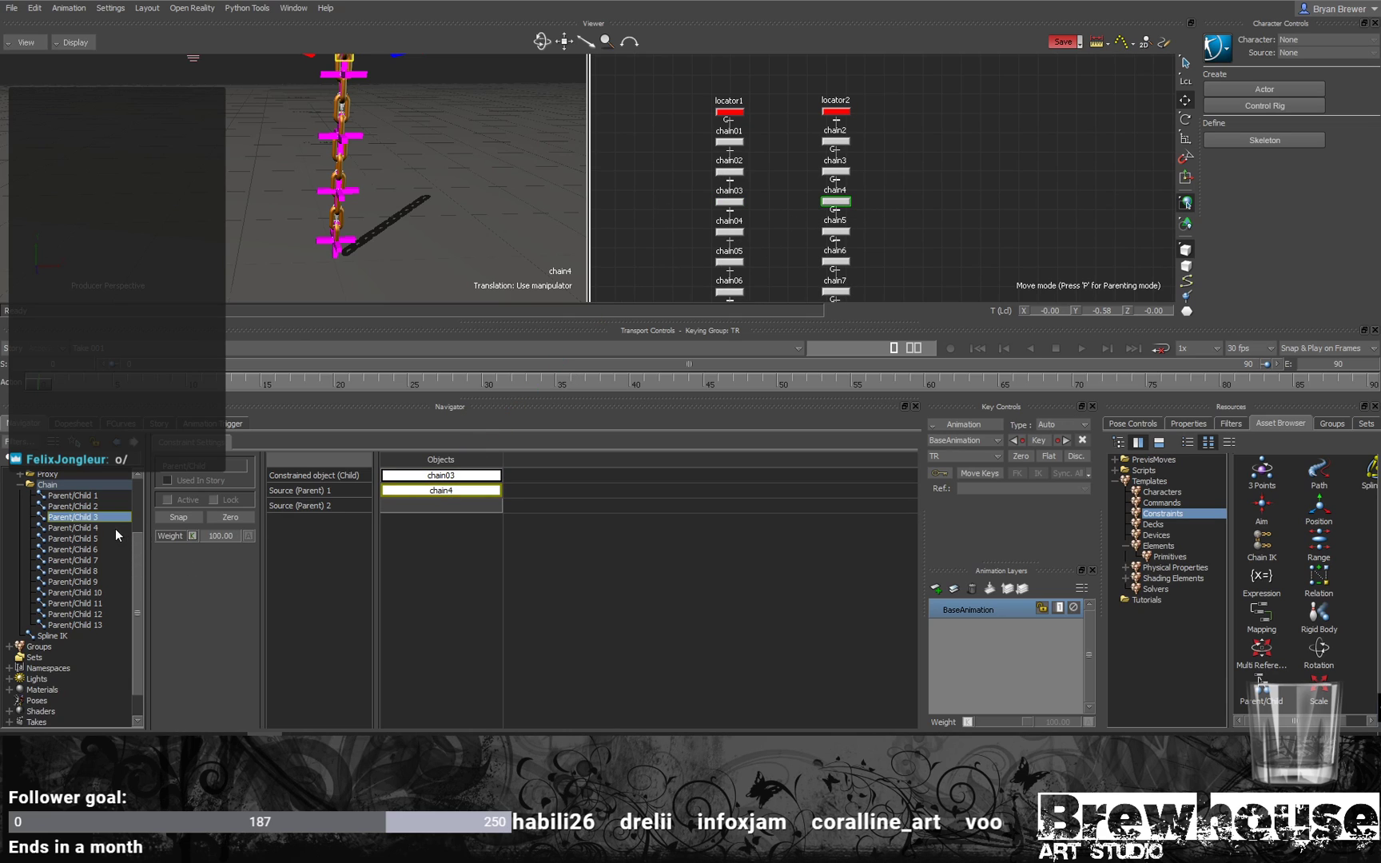
Step: Assign chain04 as the constrained child and chain5 as the source parent of Parent/Child 4
{"action": "left_click", "coordinate": [92, 528]}
{"action": "left_click_drag", "start_coordinate": [725, 232], "coordinate": [471, 480]}
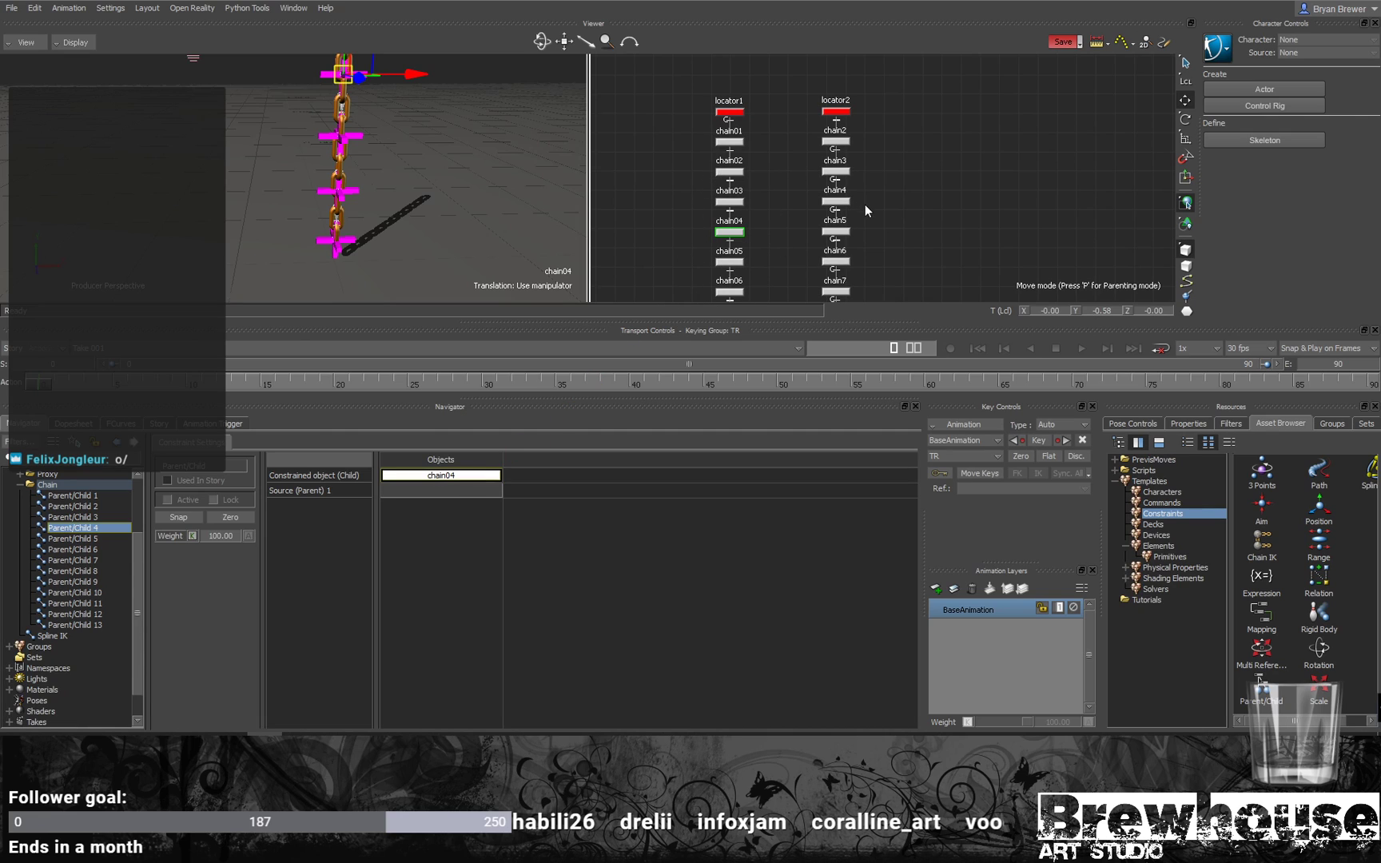
{"action": "left_click", "coordinate": [835, 231]}
{"action": "left_click_drag", "start_coordinate": [831, 253], "coordinate": [465, 490]}
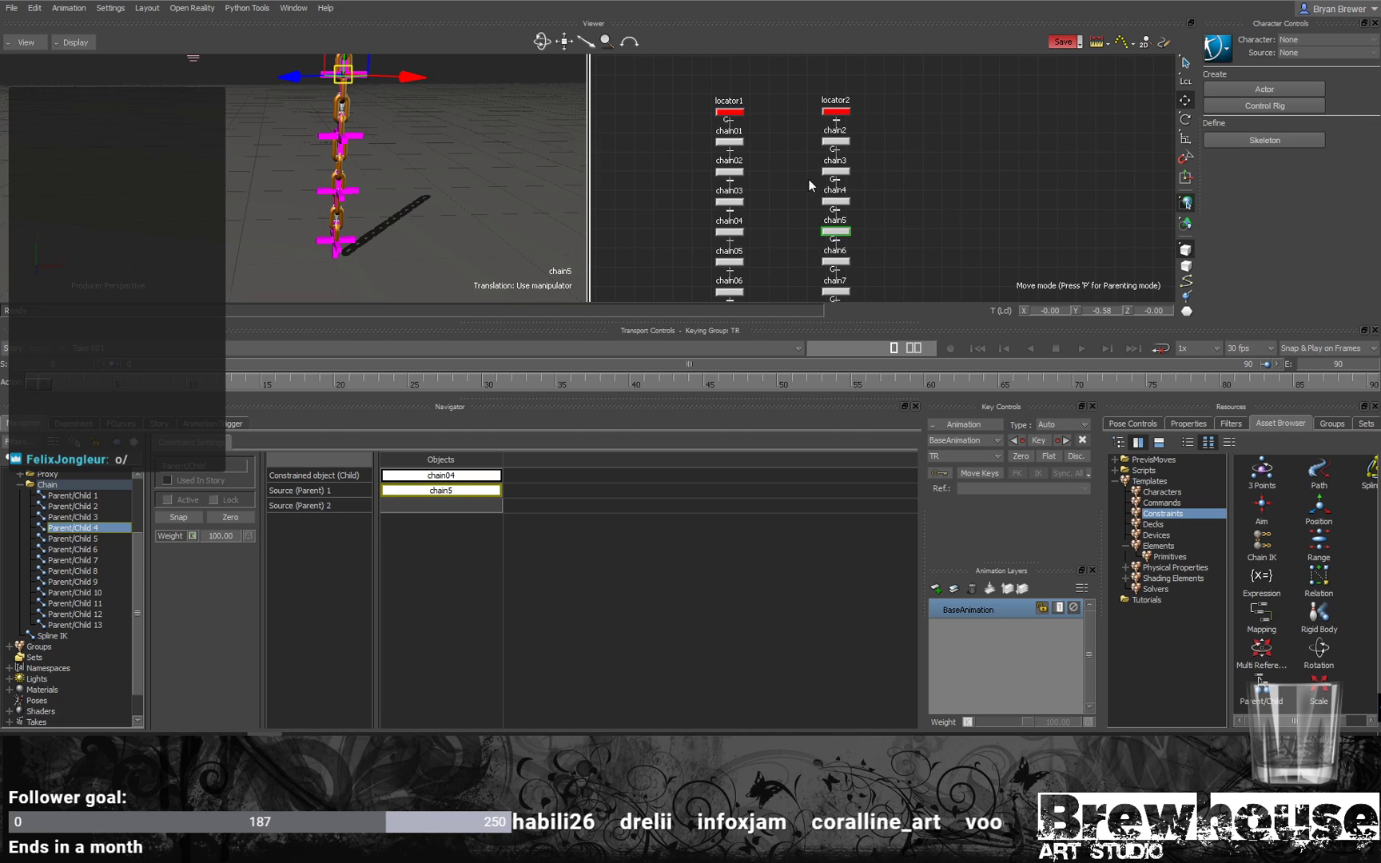
Step: Examine the schematic's layout, comparing the locator1 and locator2 hierarchies with the spline curve nodes
{"action": "middle_click_drag", "start_coordinate": [778, 269], "coordinate": [825, 153]}
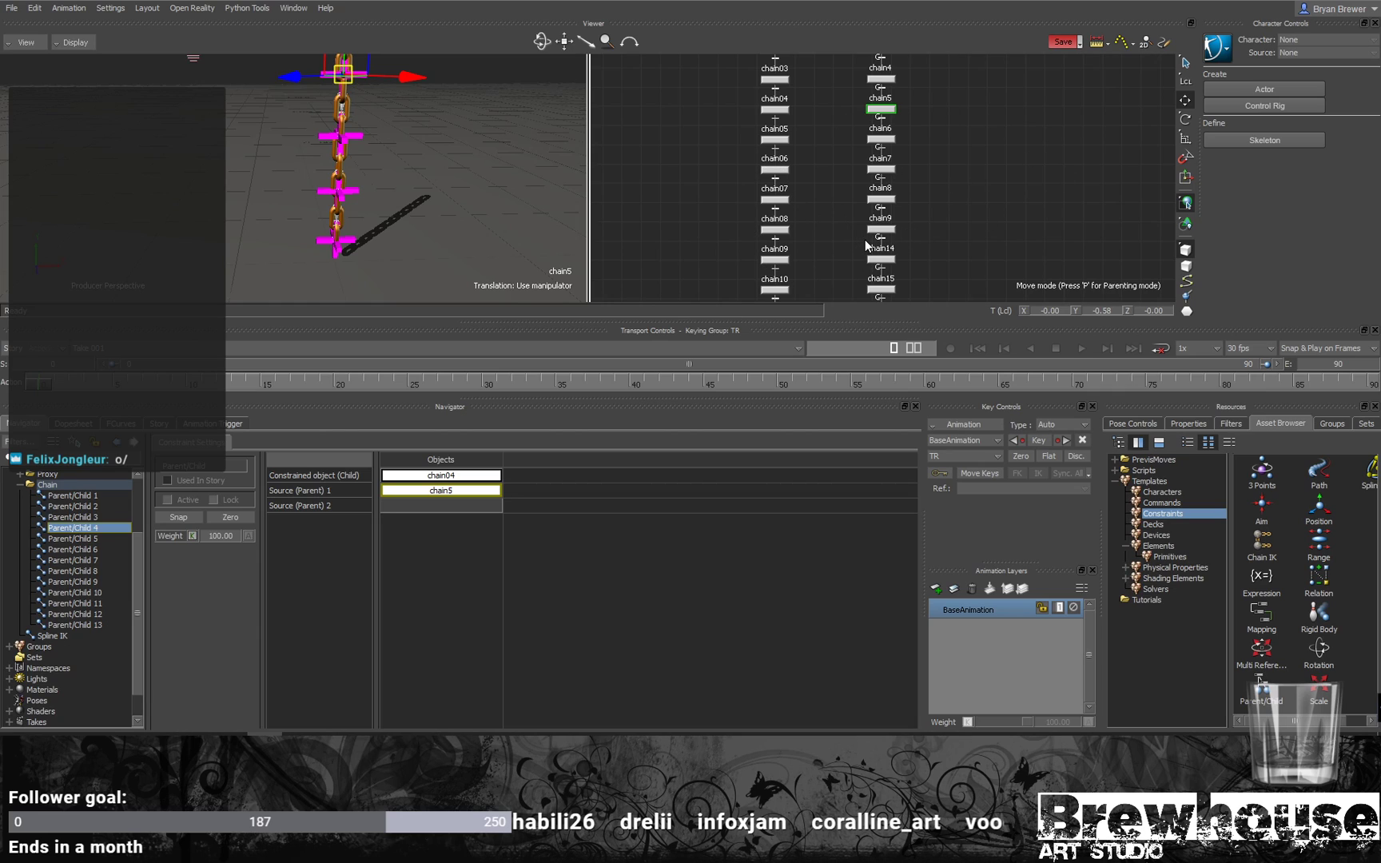
{"action": "middle_click_drag", "start_coordinate": [830, 161], "coordinate": [852, 201], "text": "alt"}
{"action": "scroll", "coordinate": [936, 190], "scroll_direction": "down", "scroll_amount": 2}
{"action": "scroll", "coordinate": [906, 184], "scroll_direction": "down", "scroll_amount": 2}
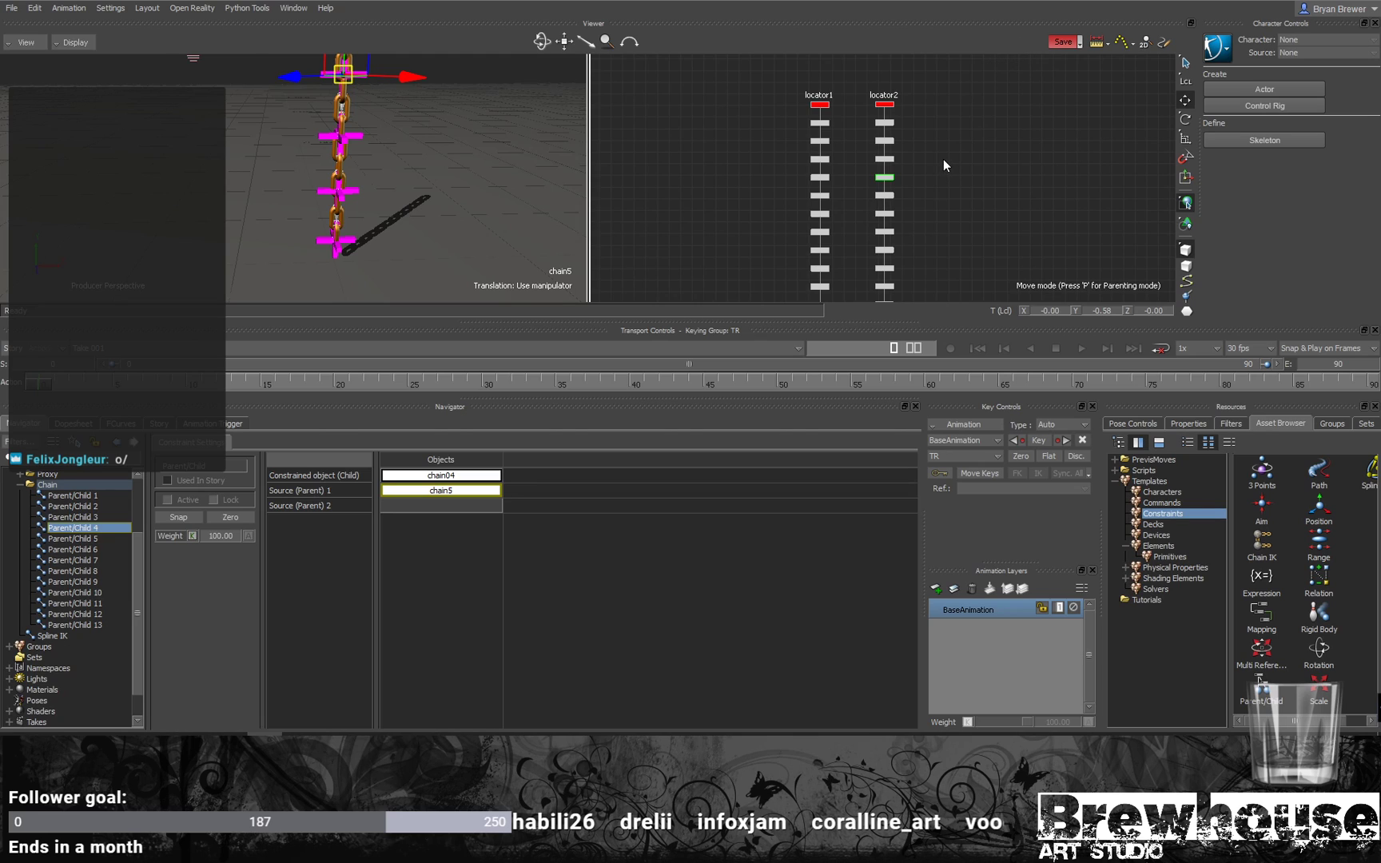
{"action": "scroll", "coordinate": [943, 190], "scroll_direction": "down", "scroll_amount": 3}
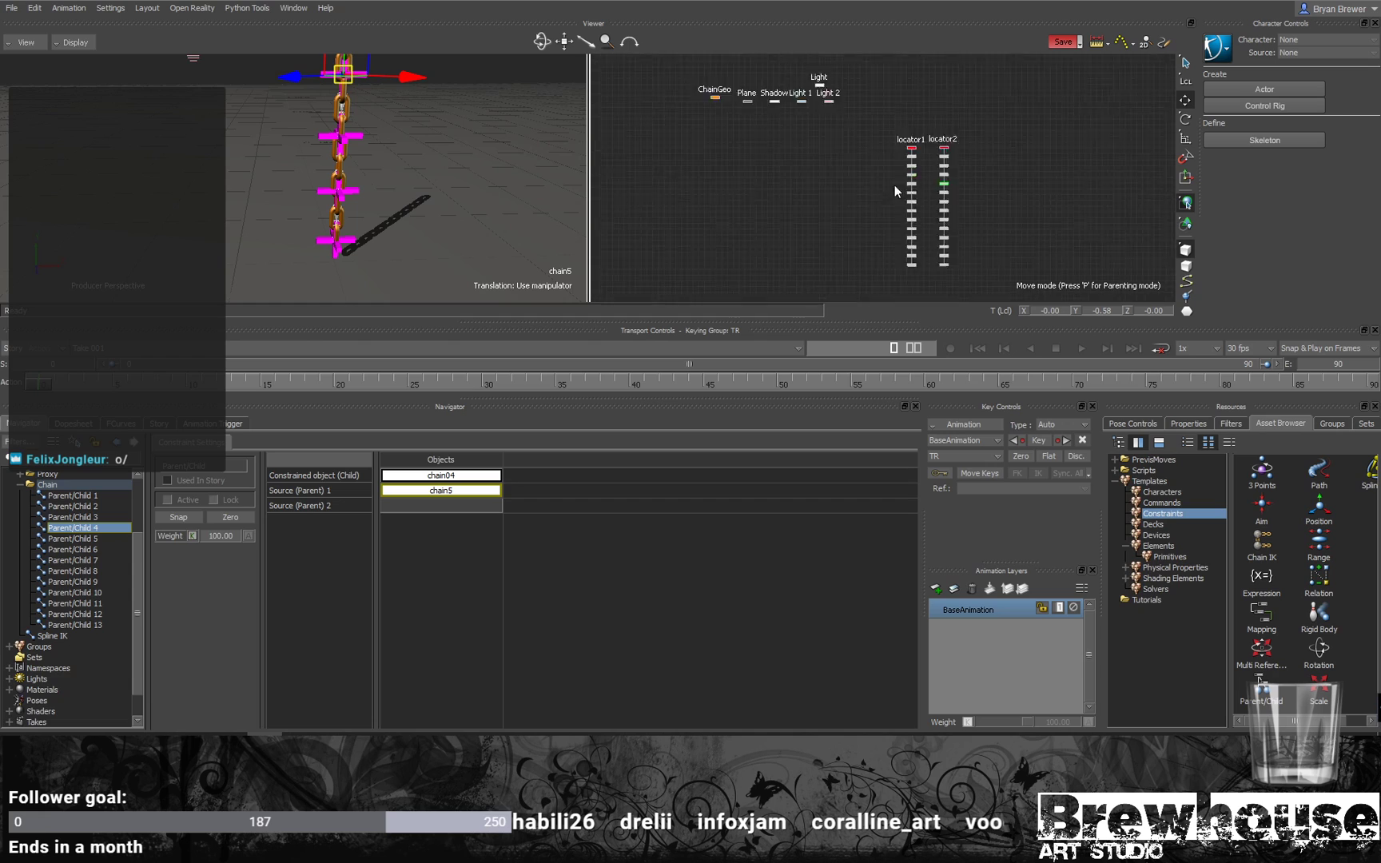
{"action": "left_click_drag", "start_coordinate": [959, 189], "coordinate": [806, 179], "text": "shift"}
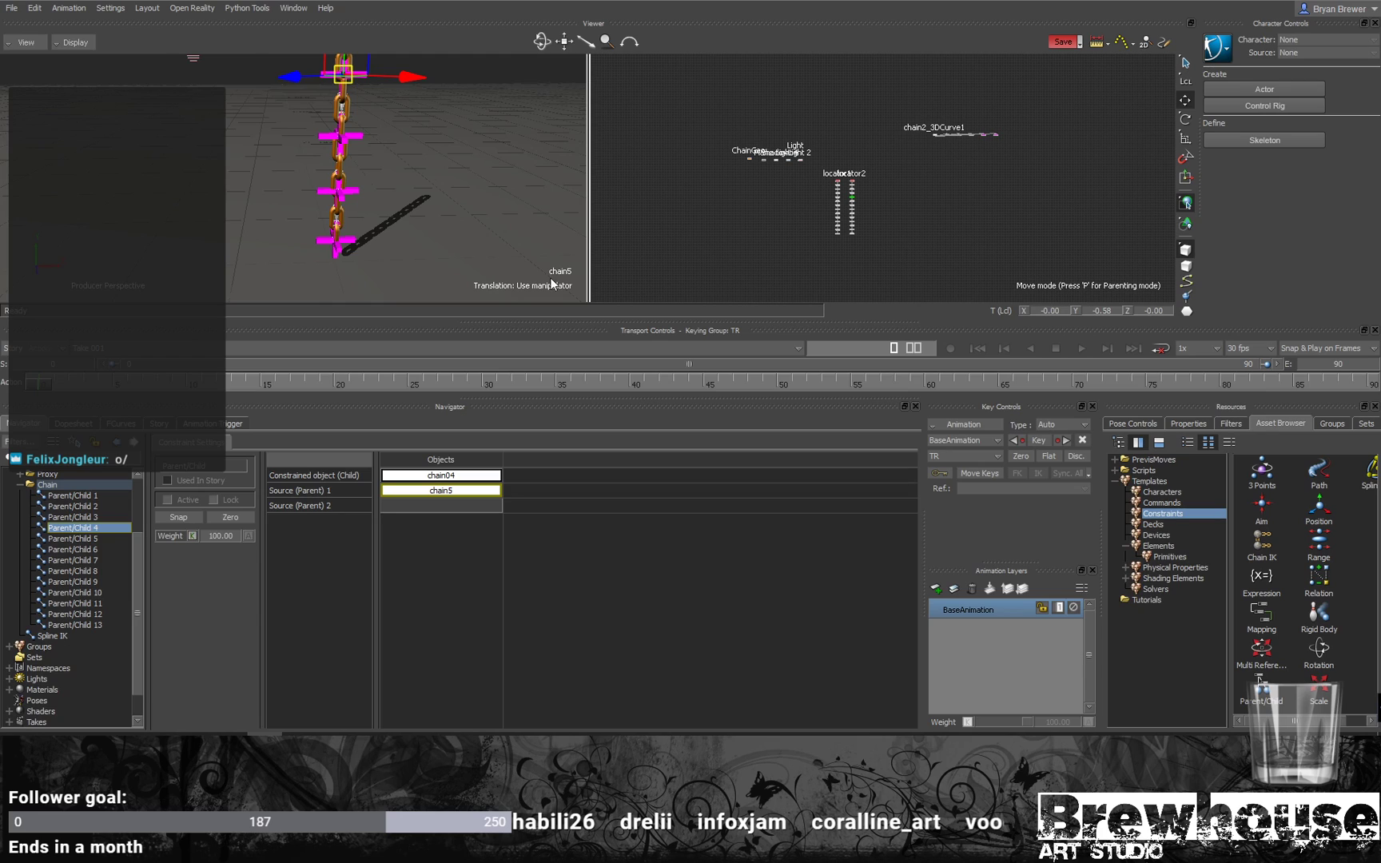
{"action": "left_click_drag", "start_coordinate": [816, 216], "coordinate": [998, 203], "text": "shift"}
{"action": "left_click_drag", "start_coordinate": [912, 215], "coordinate": [980, 207], "text": "shift"}
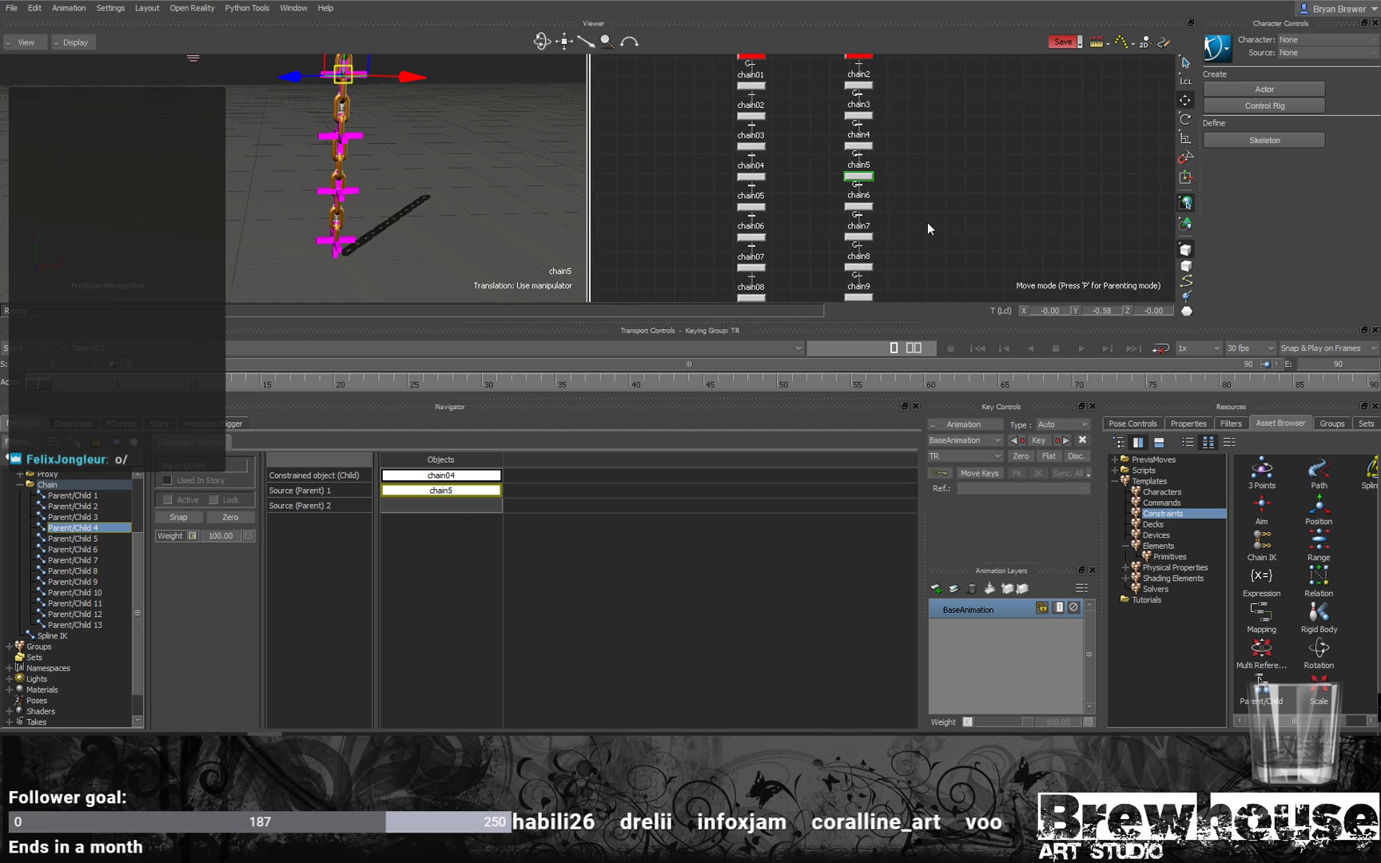
Step: Assign chain05 as the constrained child and chain6 as the source parent of Parent/Child 5
{"action": "left_click", "coordinate": [90, 538]}
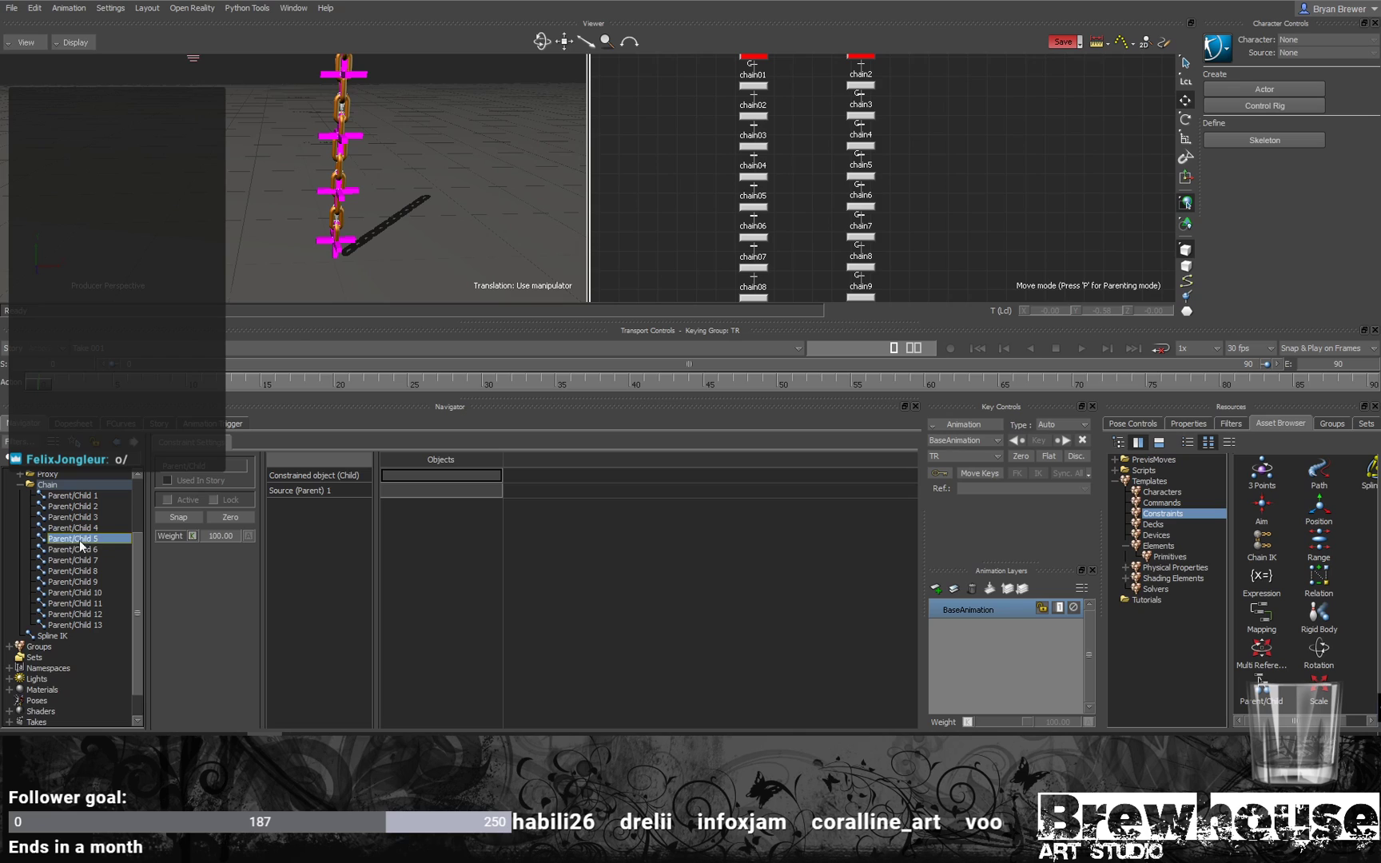
{"action": "left_click", "coordinate": [753, 207]}
{"action": "left_click_drag", "start_coordinate": [674, 190], "coordinate": [447, 478], "text": "alt"}
{"action": "left_click", "coordinate": [861, 206]}
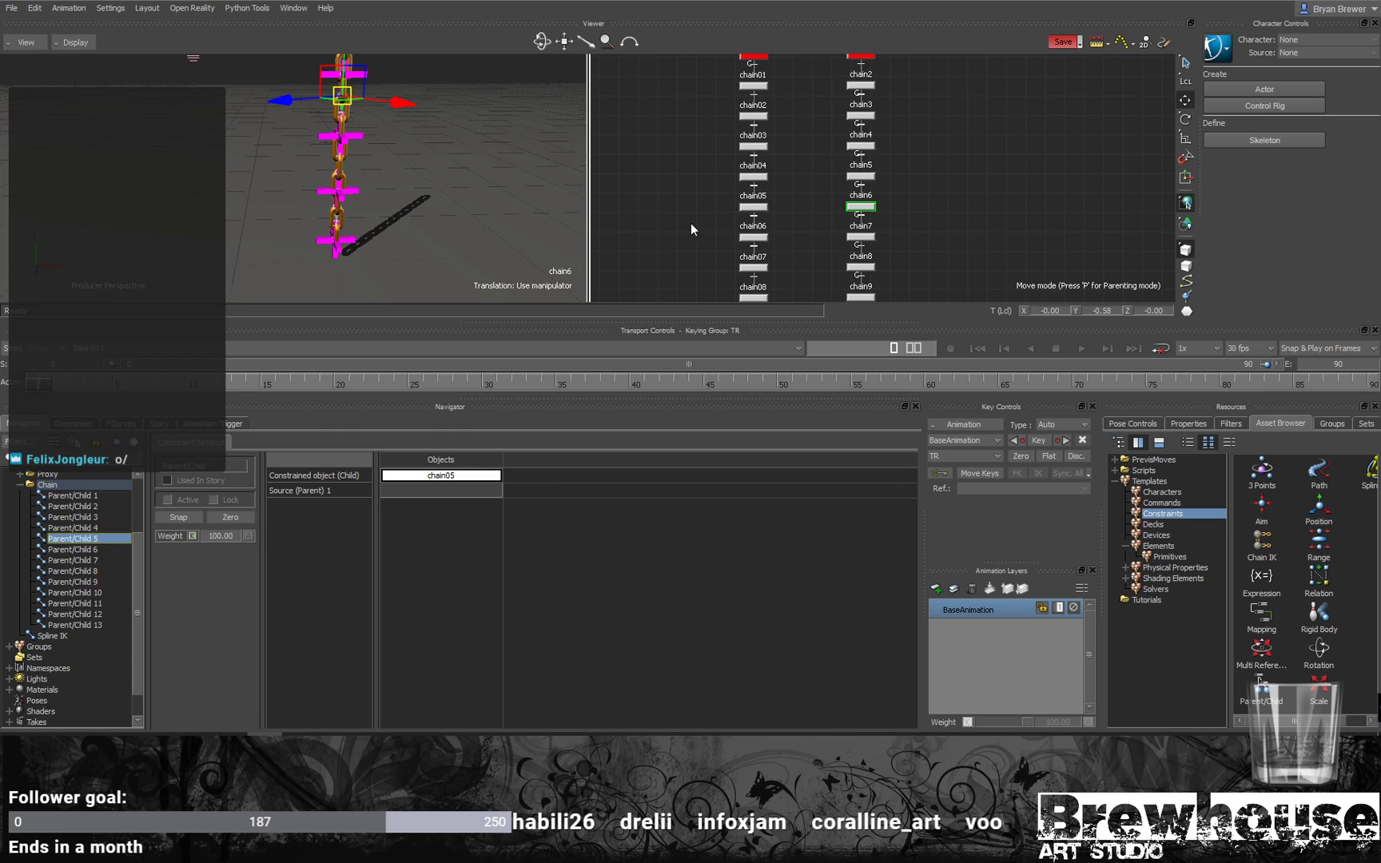
Step: Assign chain06 as the constrained child and chain7 as the source parent of Parent/Child 6
{"action": "left_click", "coordinate": [80, 549]}
{"action": "left_click_drag", "start_coordinate": [780, 230], "coordinate": [798, 124], "text": "shift"}
{"action": "left_click_drag", "start_coordinate": [808, 117], "coordinate": [475, 474]}
{"action": "left_click_drag", "start_coordinate": [877, 130], "coordinate": [474, 491]}
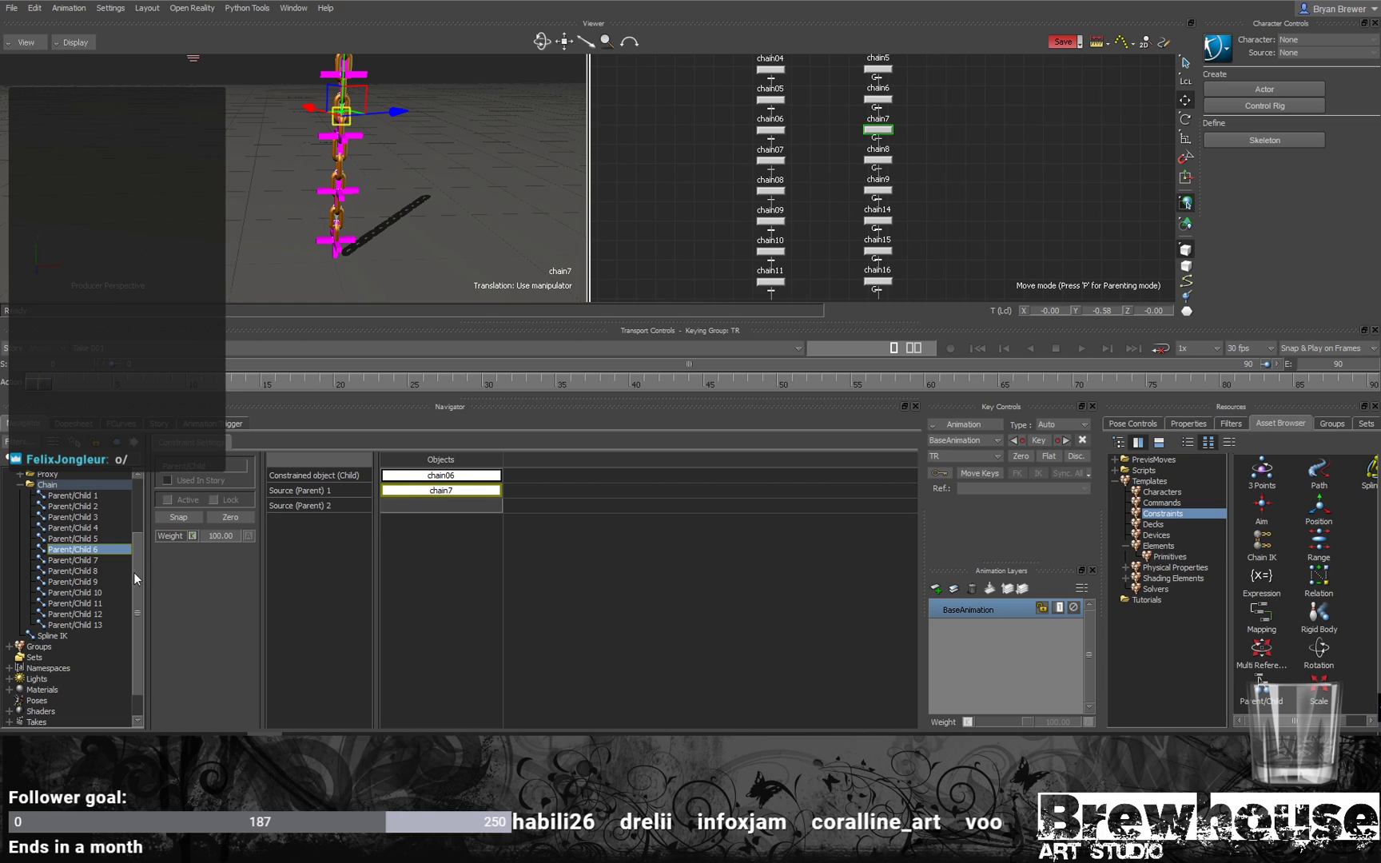
Step: Assign chain07 as the constrained child and chain8 as the source parent of Parent/Child 7
{"action": "left_click", "coordinate": [80, 561]}
{"action": "scroll", "coordinate": [802, 219], "scroll_direction": "down", "scroll_amount": 1}
{"action": "left_click_drag", "start_coordinate": [769, 129], "coordinate": [478, 475]}
{"action": "left_click_drag", "start_coordinate": [877, 130], "coordinate": [484, 492]}
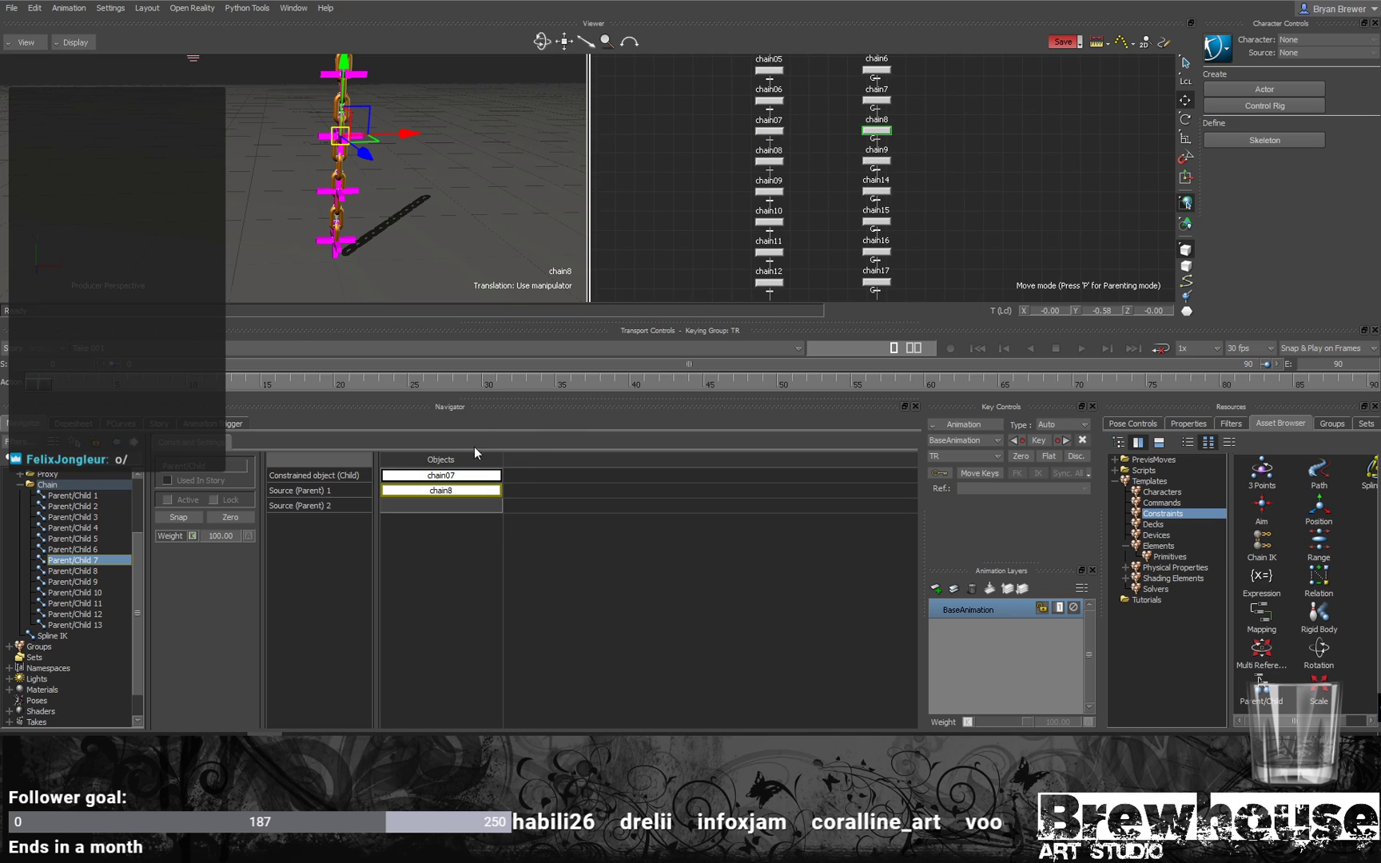
Step: Assign chain08 as the constrained child and chain9 as the source parent of Parent/Child 8
{"action": "left_click", "coordinate": [81, 570]}
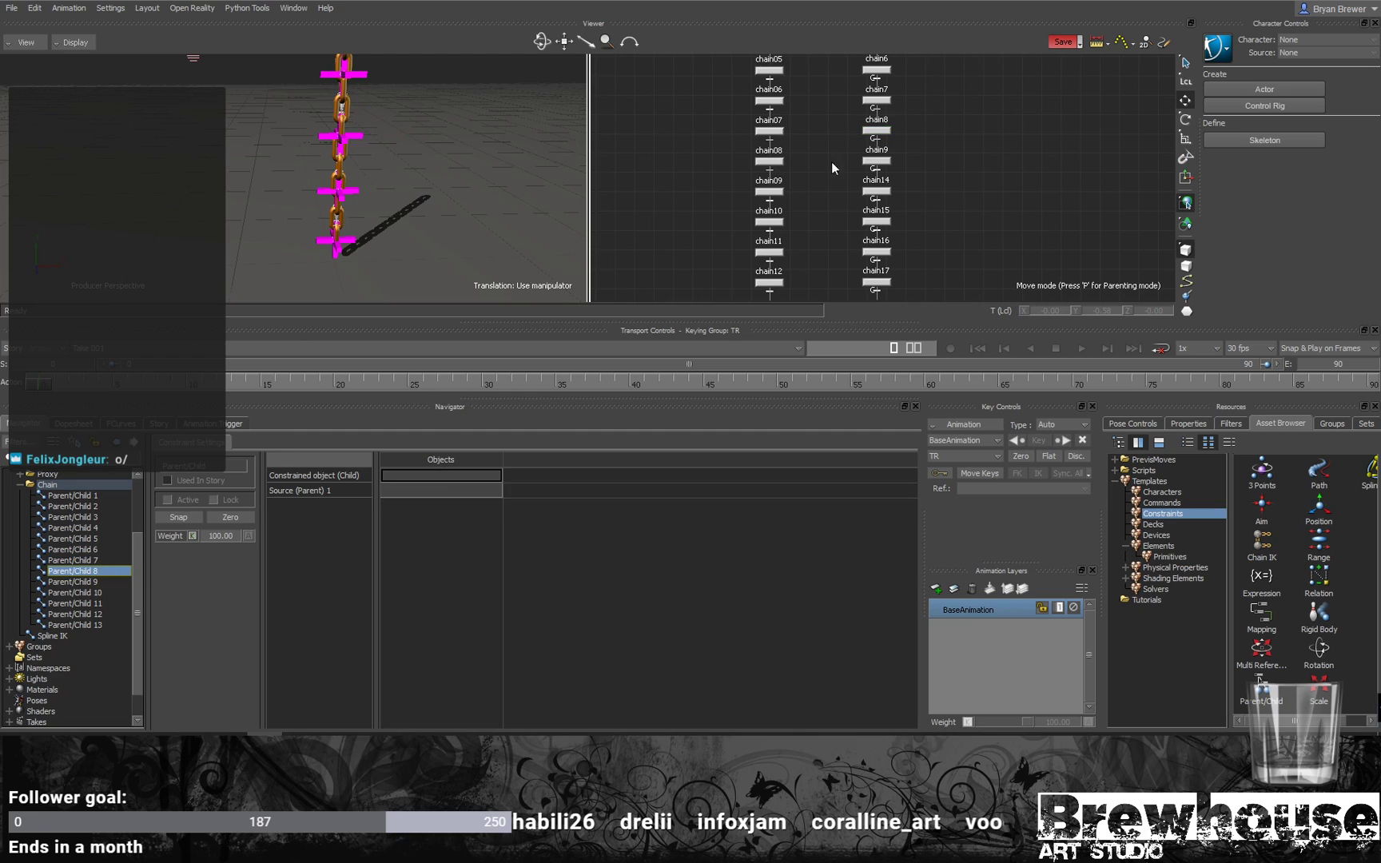
{"action": "left_click_drag", "start_coordinate": [769, 161], "coordinate": [436, 474]}
{"action": "left_click_drag", "start_coordinate": [870, 165], "coordinate": [462, 492]}
Step: Assign chain09 as the constrained child and chain14 as the source parent of Parent/Child 9
{"action": "left_click_drag", "start_coordinate": [87, 598], "coordinate": [87, 583]}
{"action": "left_click", "coordinate": [87, 595]}
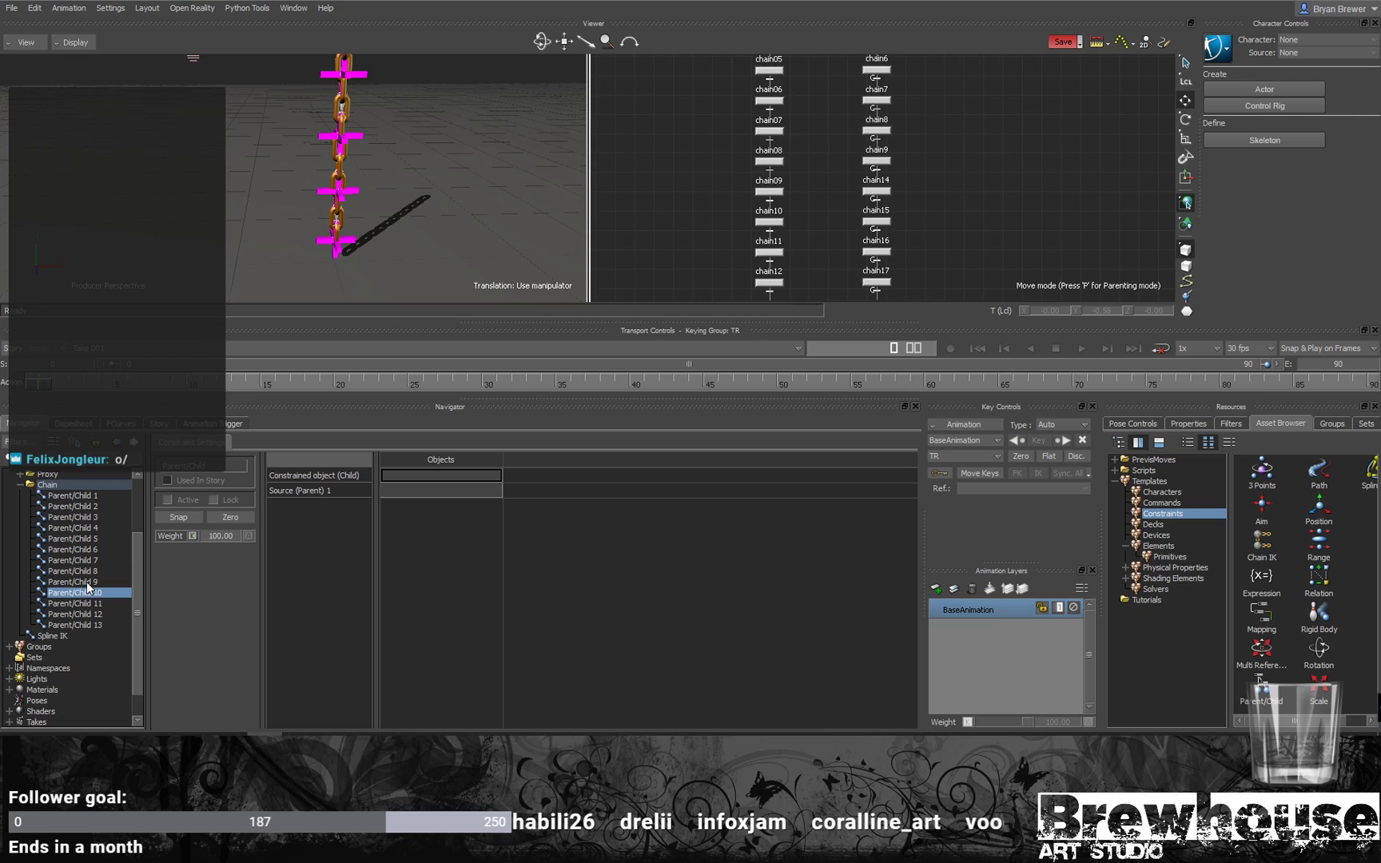
{"action": "left_click", "coordinate": [84, 583]}
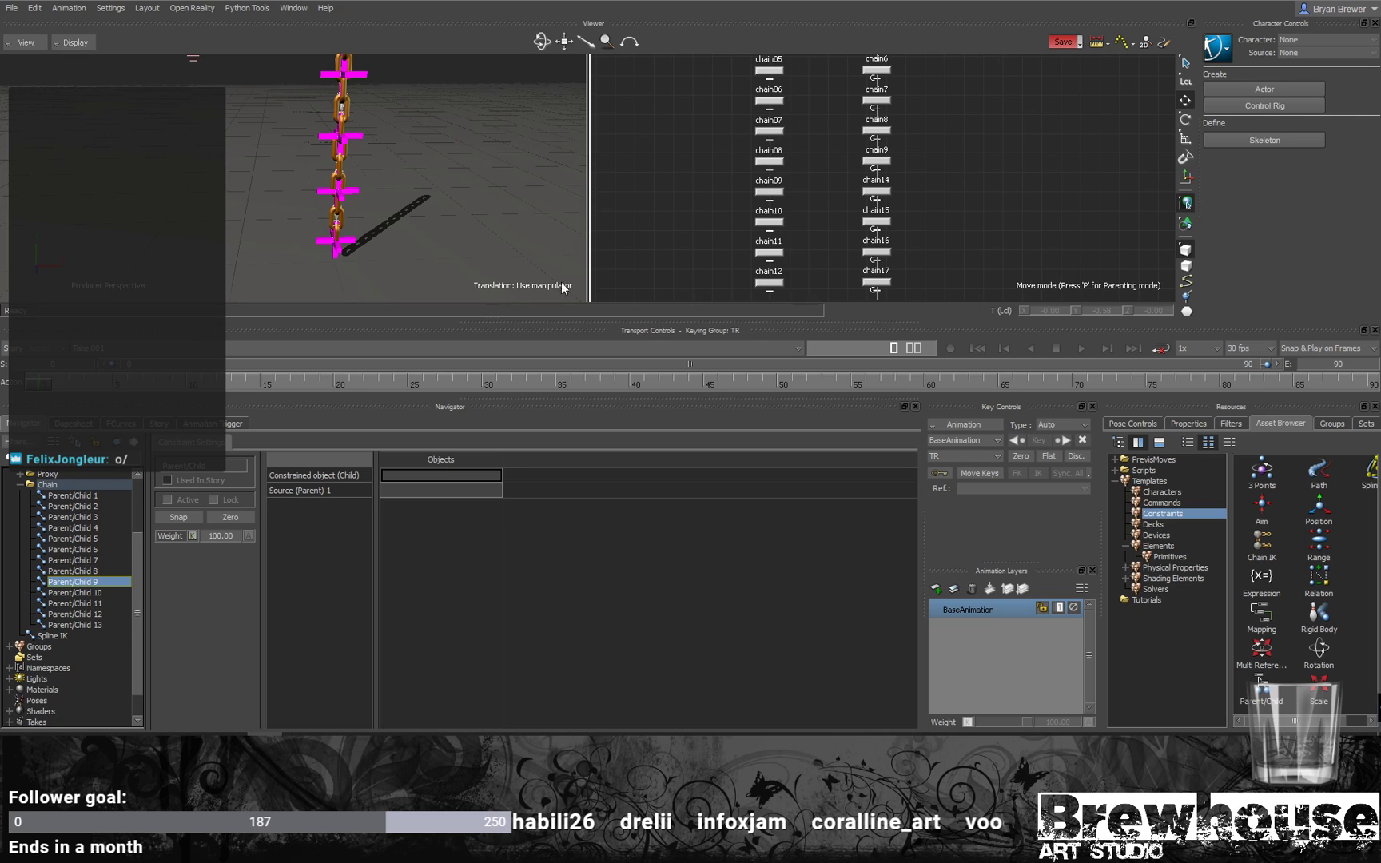
{"action": "left_click_drag", "start_coordinate": [815, 177], "coordinate": [750, 204]}
{"action": "left_click_drag", "start_coordinate": [769, 191], "coordinate": [440, 475]}
{"action": "left_click_drag", "start_coordinate": [929, 177], "coordinate": [444, 491]}
Step: Assign chain10 as the constrained child and chain15 as the source parent of Parent/Child 10
{"action": "left_click", "coordinate": [86, 592]}
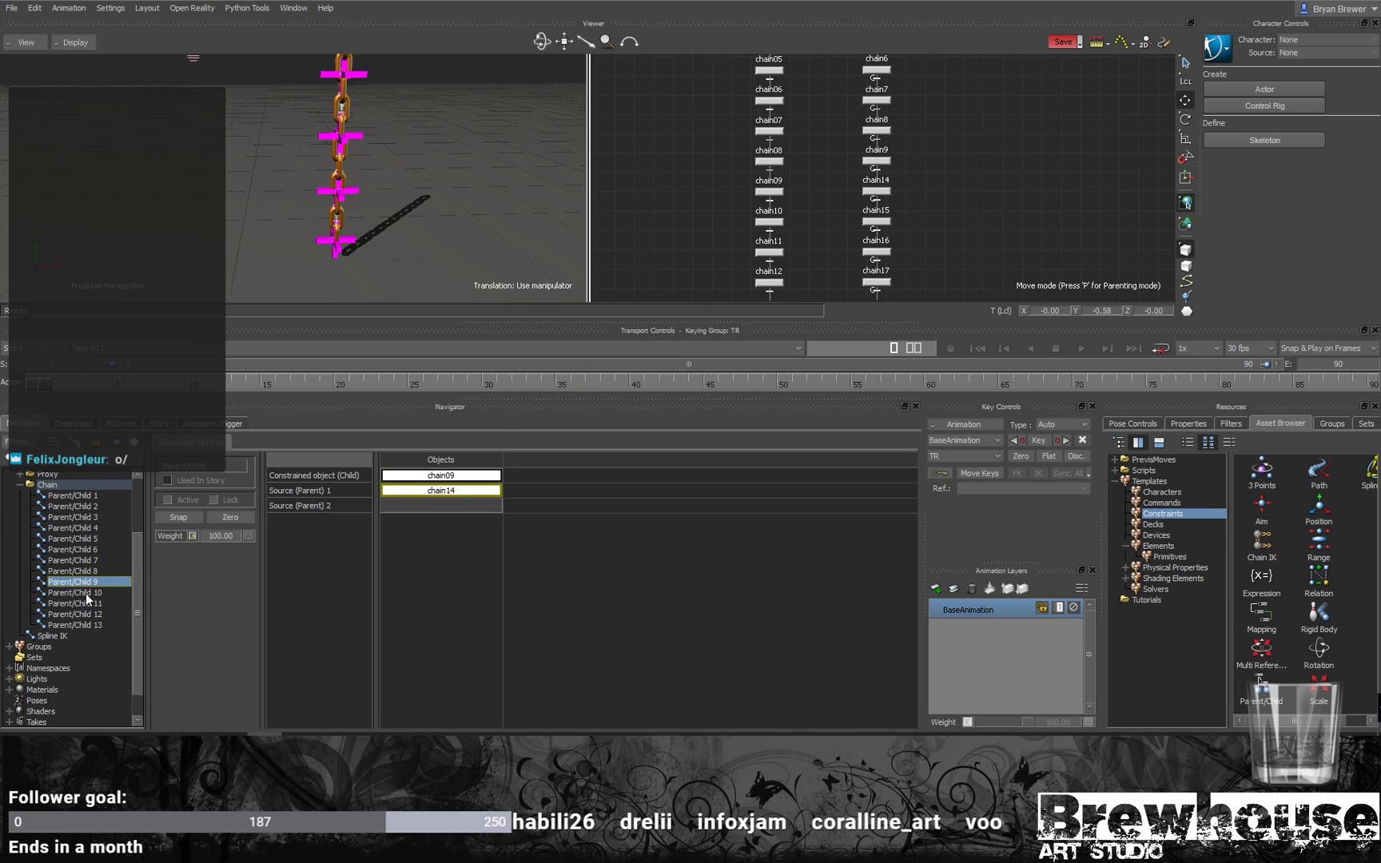
{"action": "left_click_drag", "start_coordinate": [809, 210], "coordinate": [752, 234]}
{"action": "left_click_drag", "start_coordinate": [770, 222], "coordinate": [401, 475]}
{"action": "left_click_drag", "start_coordinate": [904, 213], "coordinate": [456, 491]}
Step: Assign chain11 as the constrained child and chain16 as the source parent of Parent/Child 11
{"action": "left_click", "coordinate": [94, 604]}
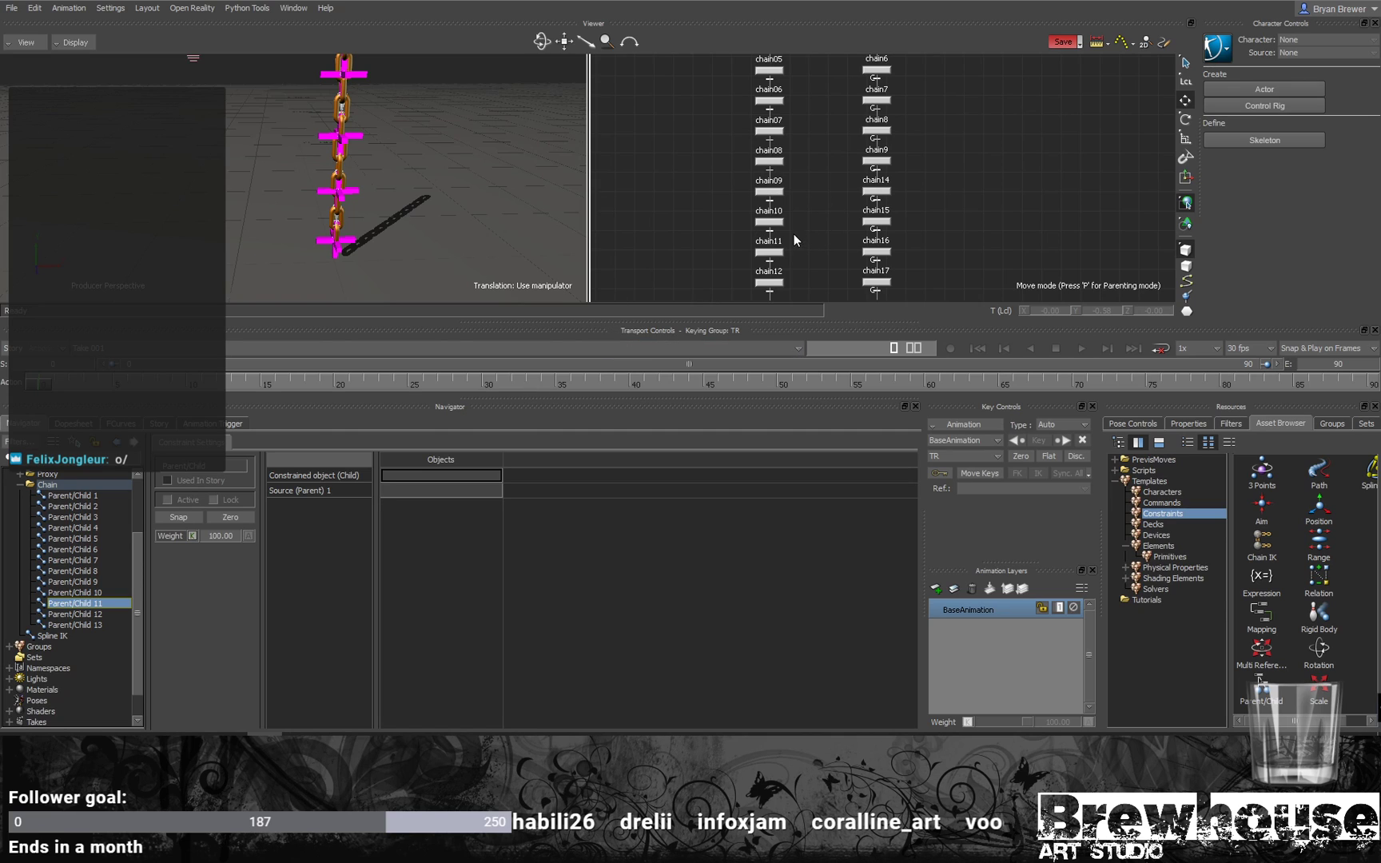
{"action": "left_click_drag", "start_coordinate": [761, 253], "coordinate": [479, 476]}
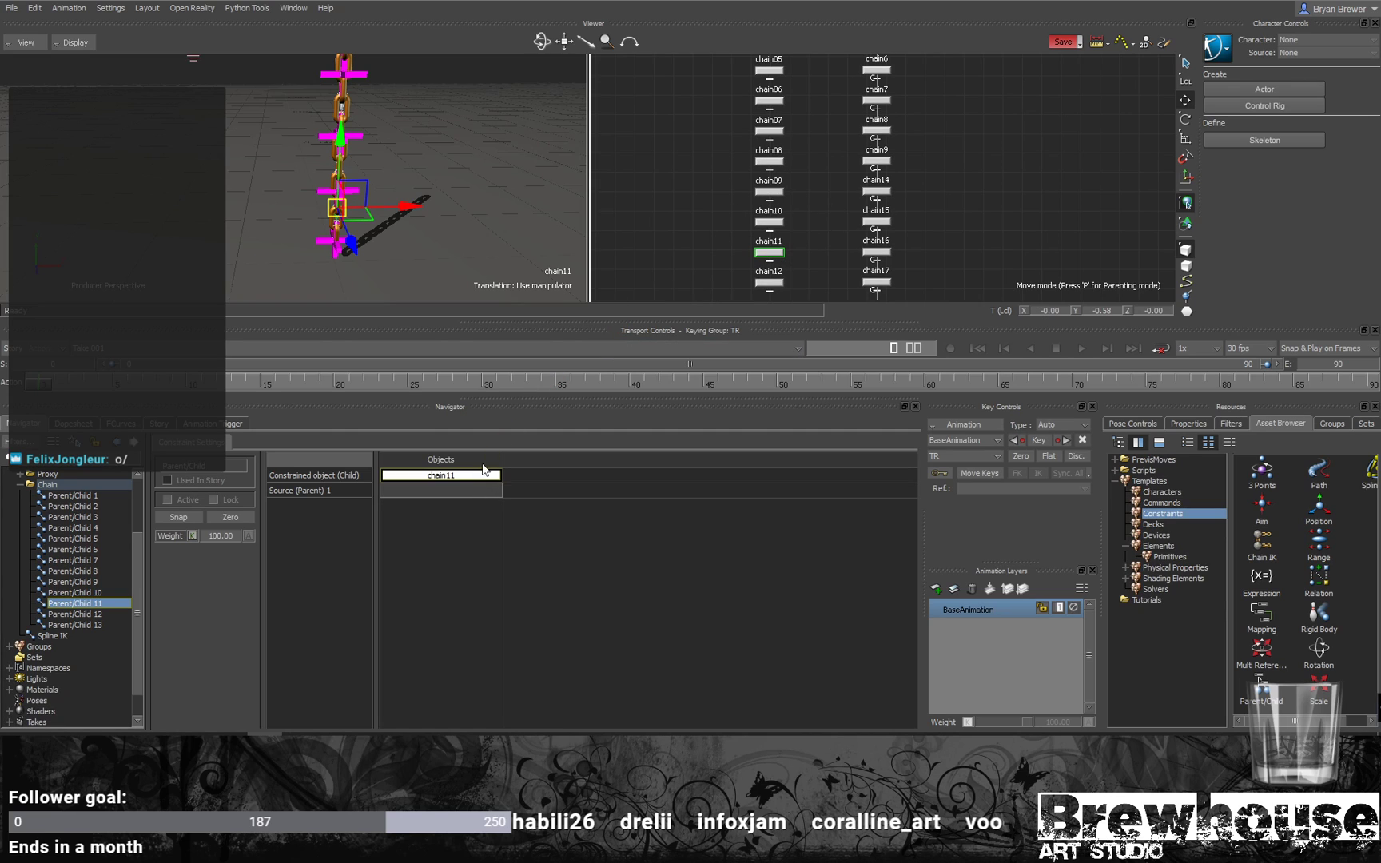
{"action": "left_click_drag", "start_coordinate": [908, 240], "coordinate": [493, 495]}
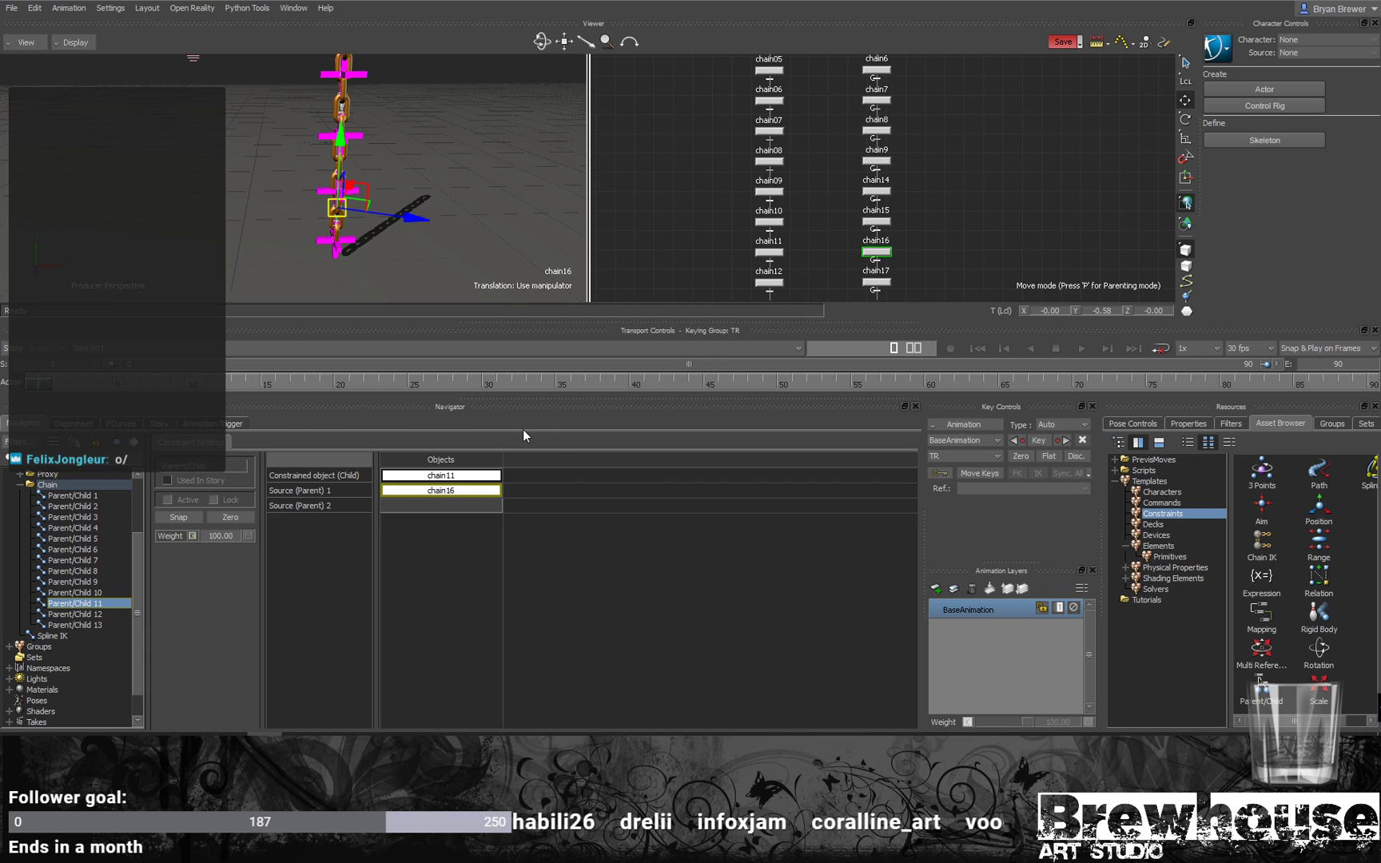
Step: Assign chain12 as the constrained child and chain17 as the source parent of Parent/Child 12
{"action": "left_click", "coordinate": [94, 613]}
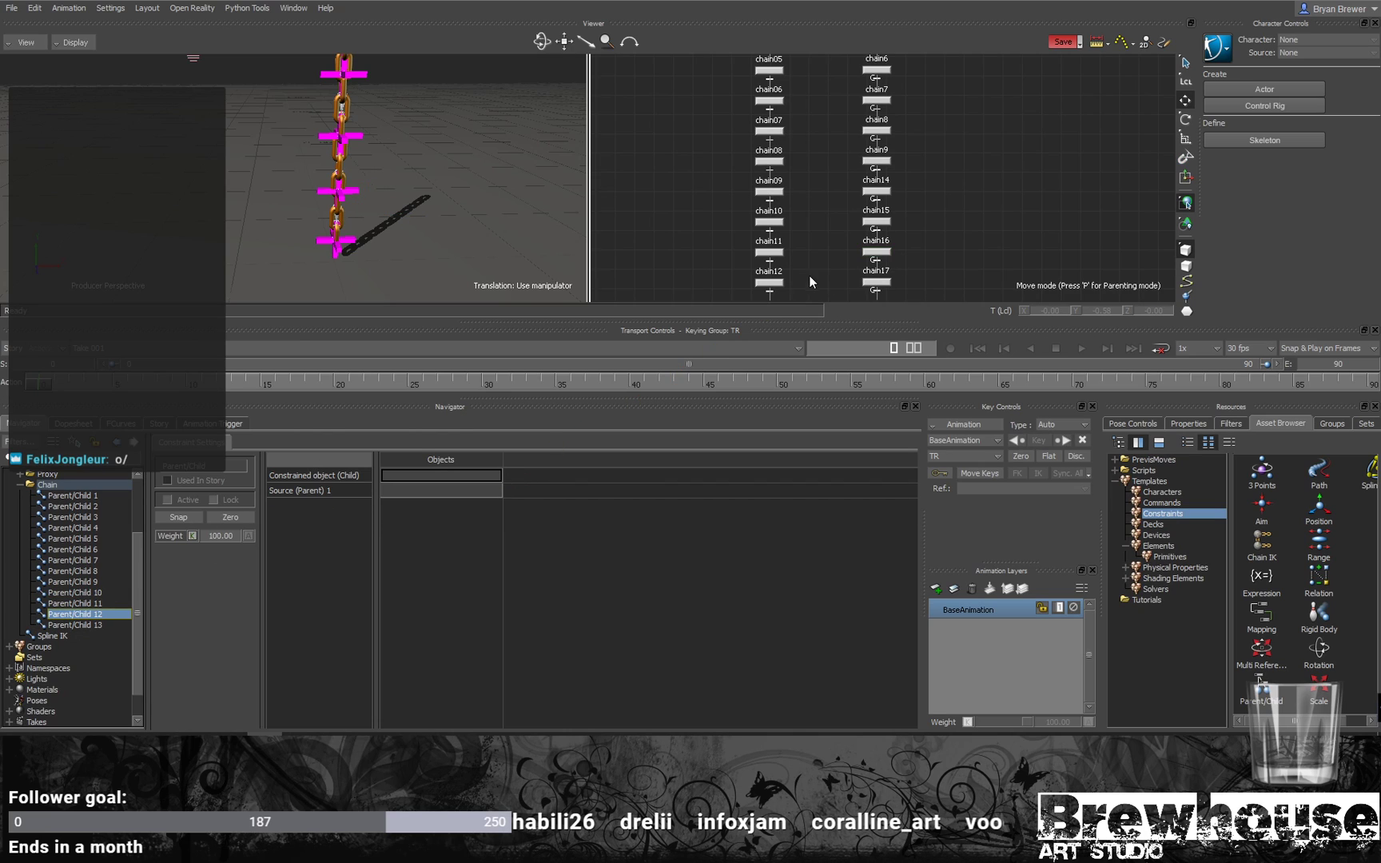
{"action": "left_click", "coordinate": [759, 284]}
{"action": "left_click_drag", "start_coordinate": [675, 281], "coordinate": [431, 477]}
{"action": "left_click_drag", "start_coordinate": [955, 246], "coordinate": [860, 217], "text": "shift"}
{"action": "left_click_drag", "start_coordinate": [860, 216], "coordinate": [421, 492], "text": "alt"}
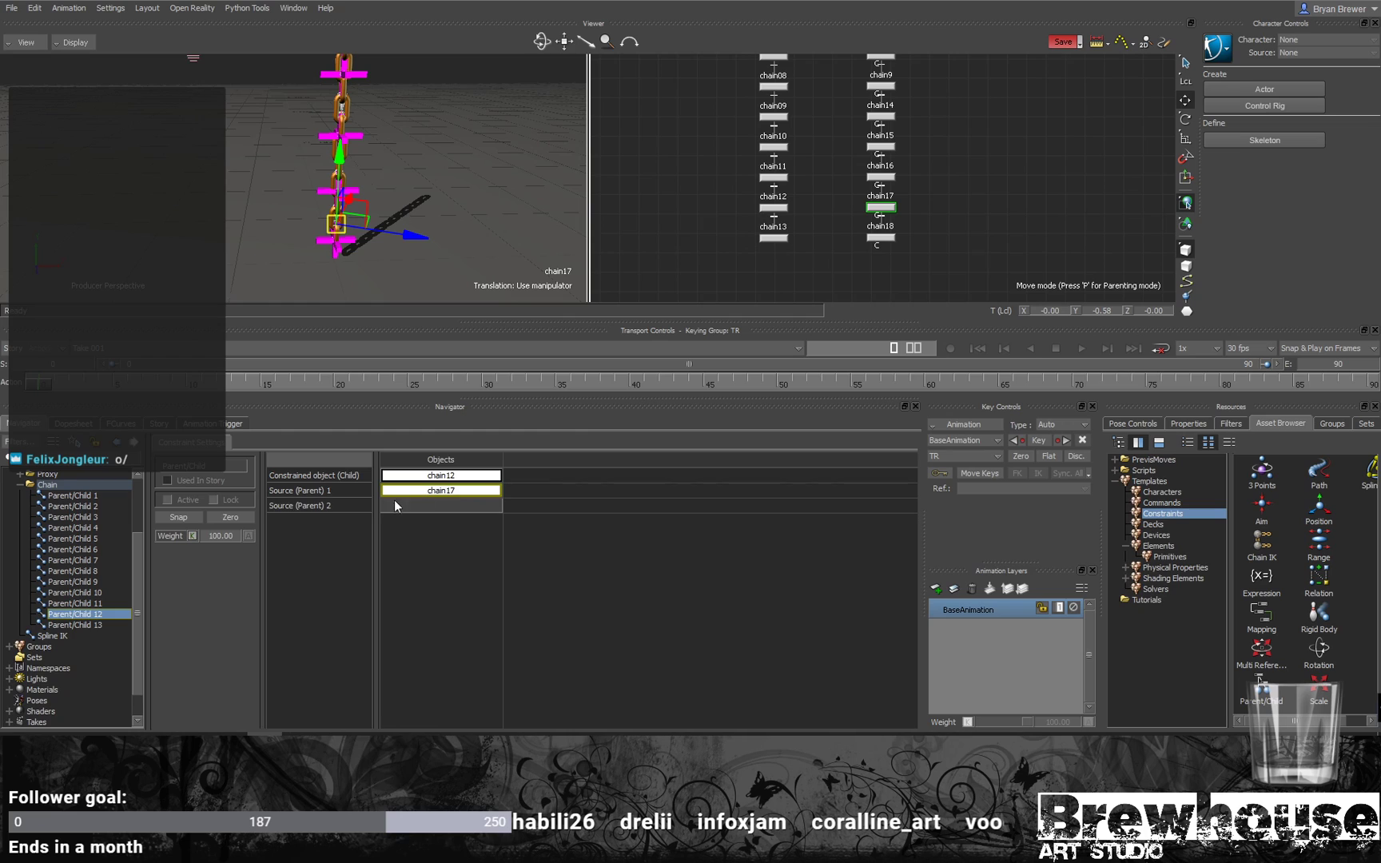
Step: Assign chain13 as the constrained child and chain18 as the source parent of Parent/Child 13
{"action": "left_click", "coordinate": [90, 625]}
{"action": "left_click_drag", "start_coordinate": [773, 237], "coordinate": [432, 478], "text": "alt"}
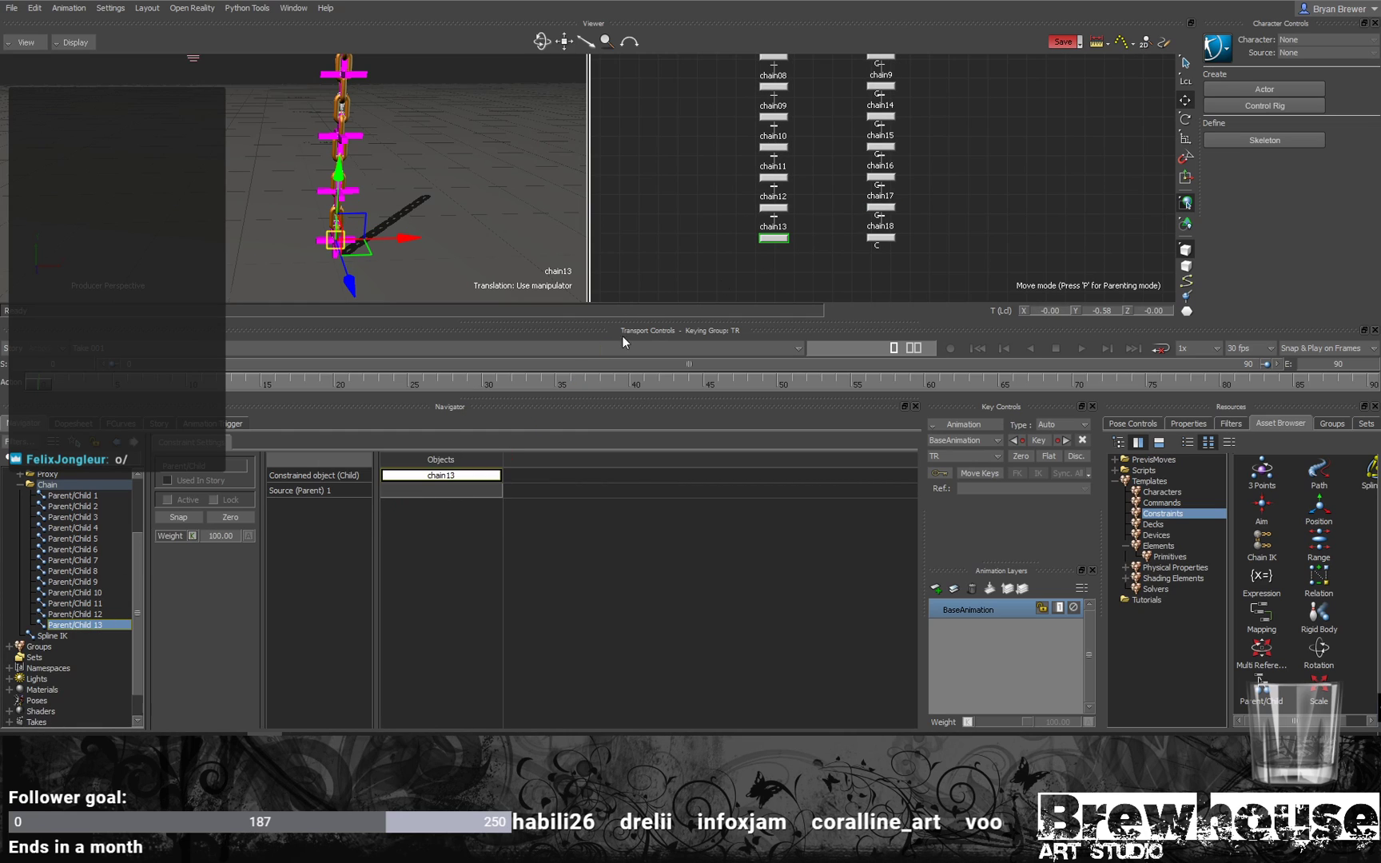
{"action": "left_click_drag", "start_coordinate": [881, 238], "coordinate": [485, 491], "text": "alt"}
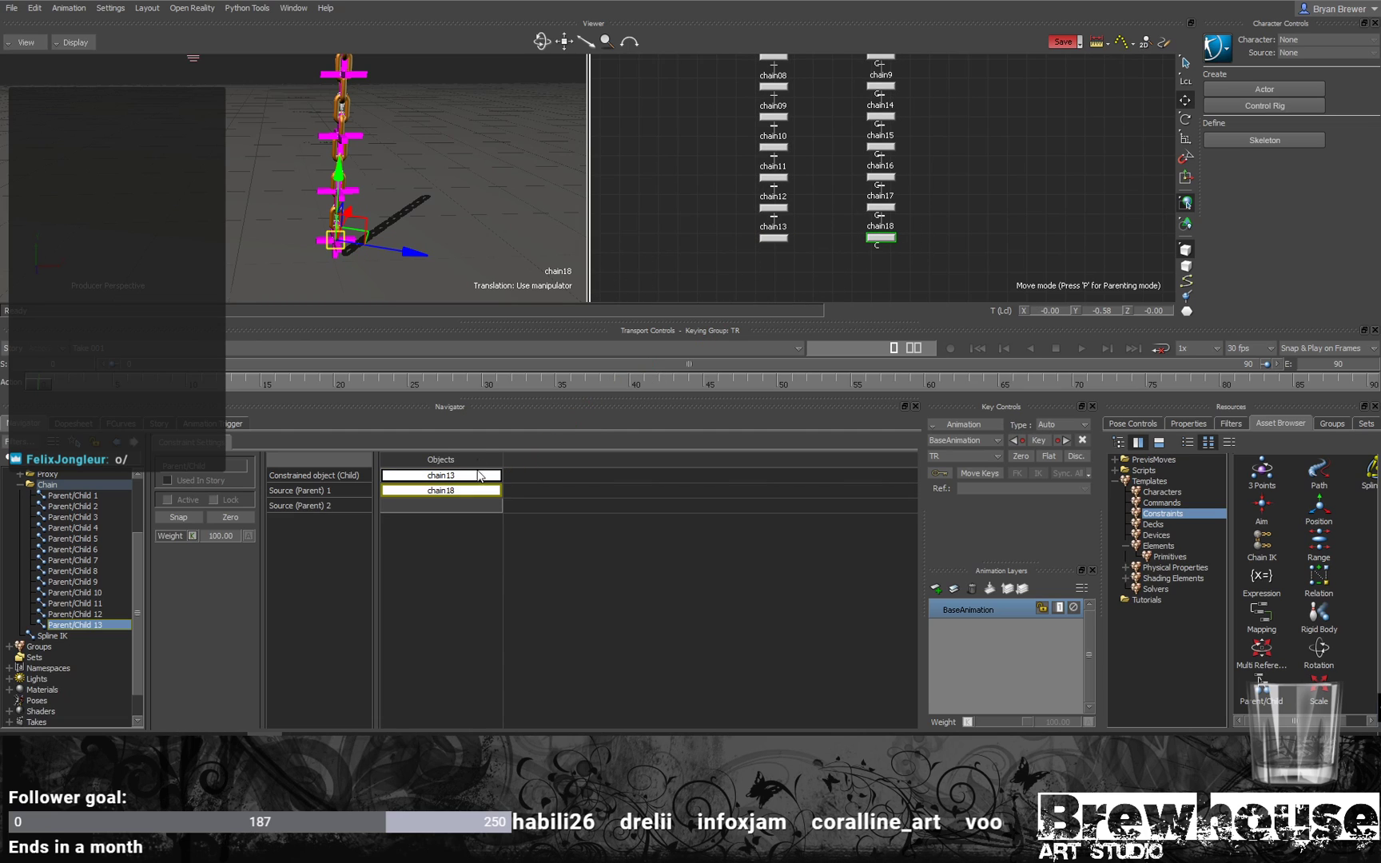
Step: List the Chain folder's thirteen constraints and compare the axis orientation of chain01 with its duplicate chain2
{"action": "left_click", "coordinate": [59, 486]}
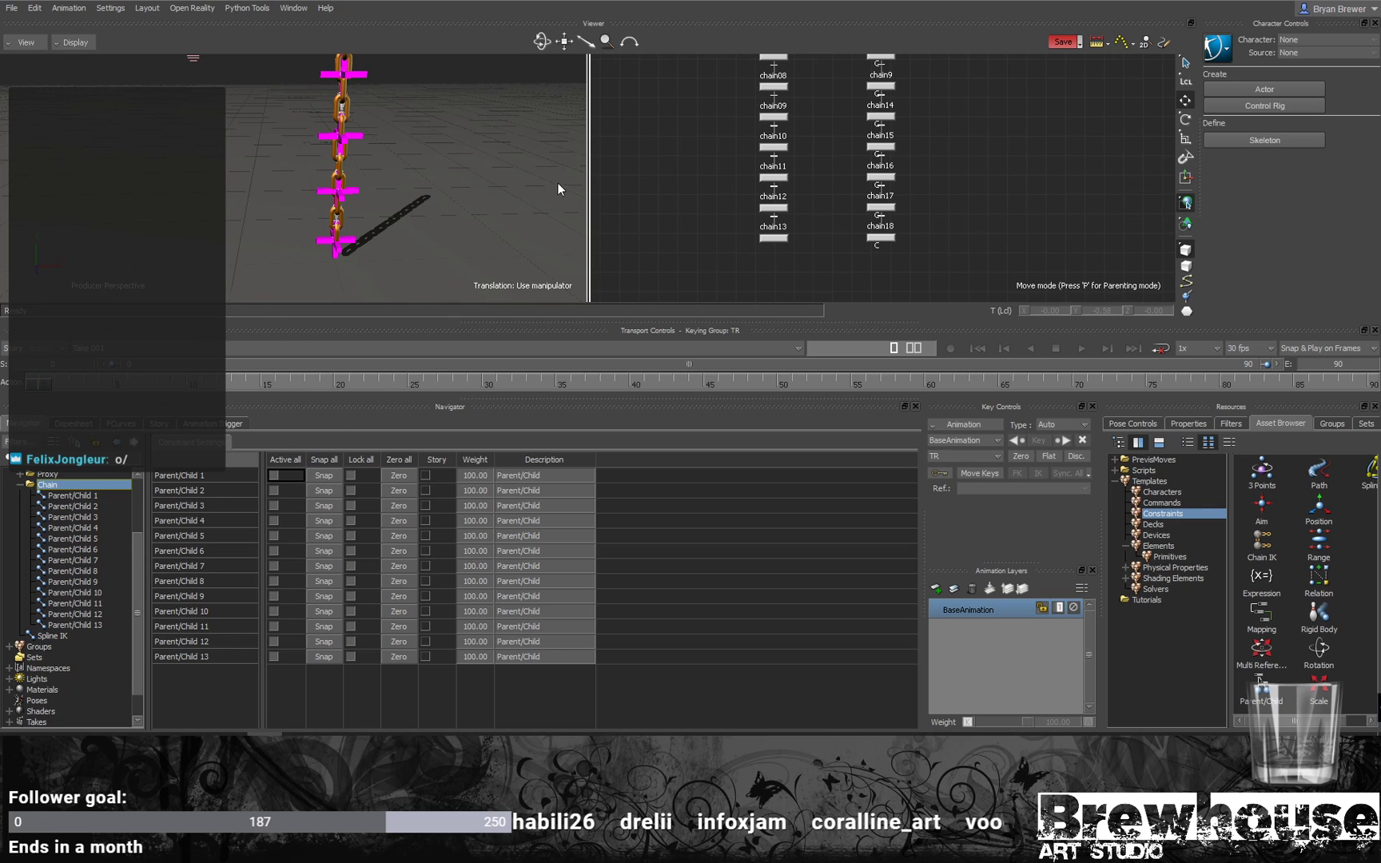
{"action": "mouse_move", "coordinate": [434, 140]}
{"action": "middle_mouse_down"}
{"action": "mouse_move", "coordinate": [427, 268]}
{"action": "mouse_move", "coordinate": [431, 153]}
{"action": "middle_mouse_up"}
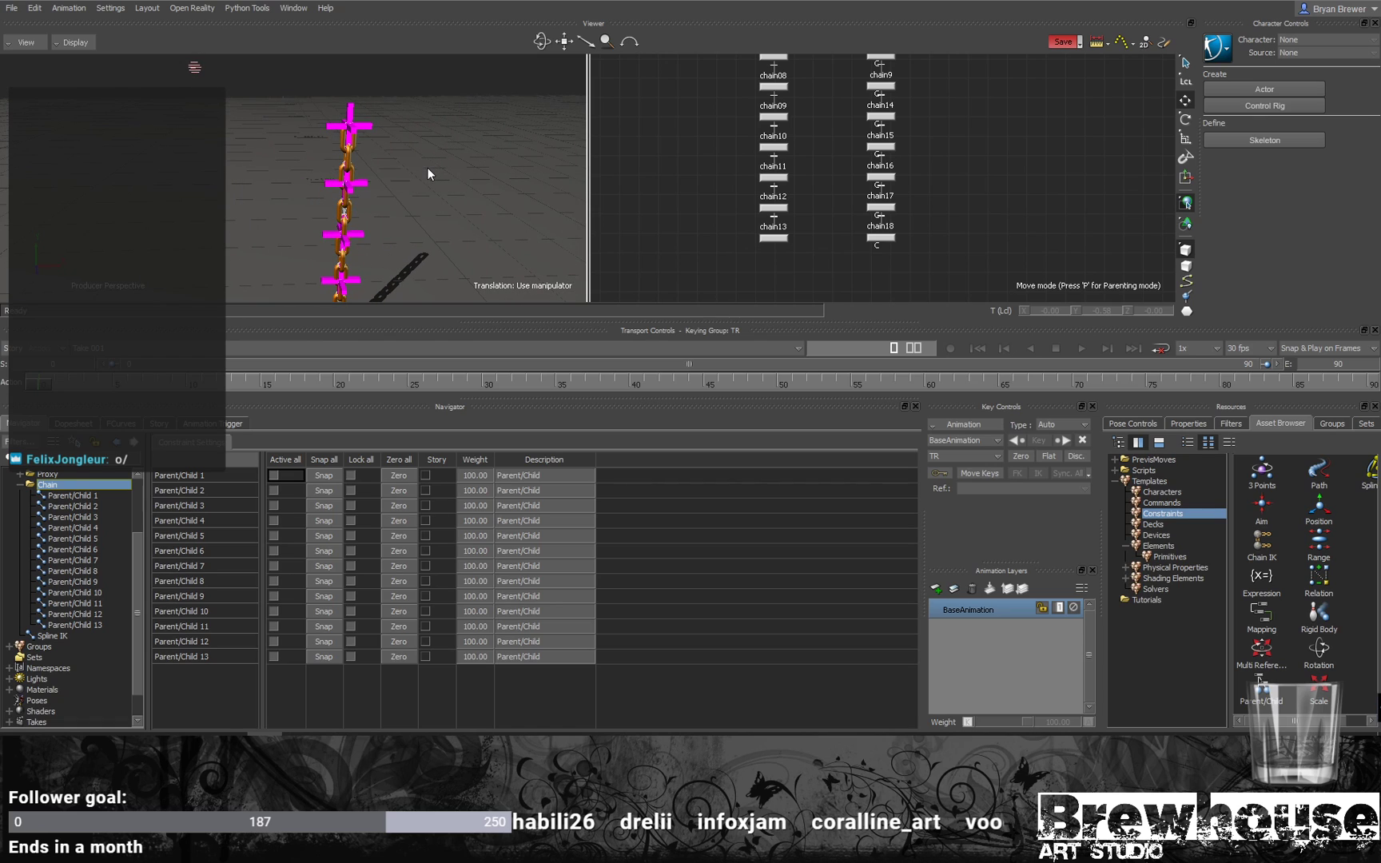
{"action": "middle_click_drag", "start_coordinate": [923, 127], "coordinate": [906, 268]}
{"action": "scroll", "coordinate": [901, 162], "scroll_direction": "up", "scroll_amount": 3}
{"action": "middle_click_drag", "start_coordinate": [884, 72], "coordinate": [913, 173]}
{"action": "scroll", "coordinate": [901, 163], "scroll_direction": "up", "scroll_amount": 1}
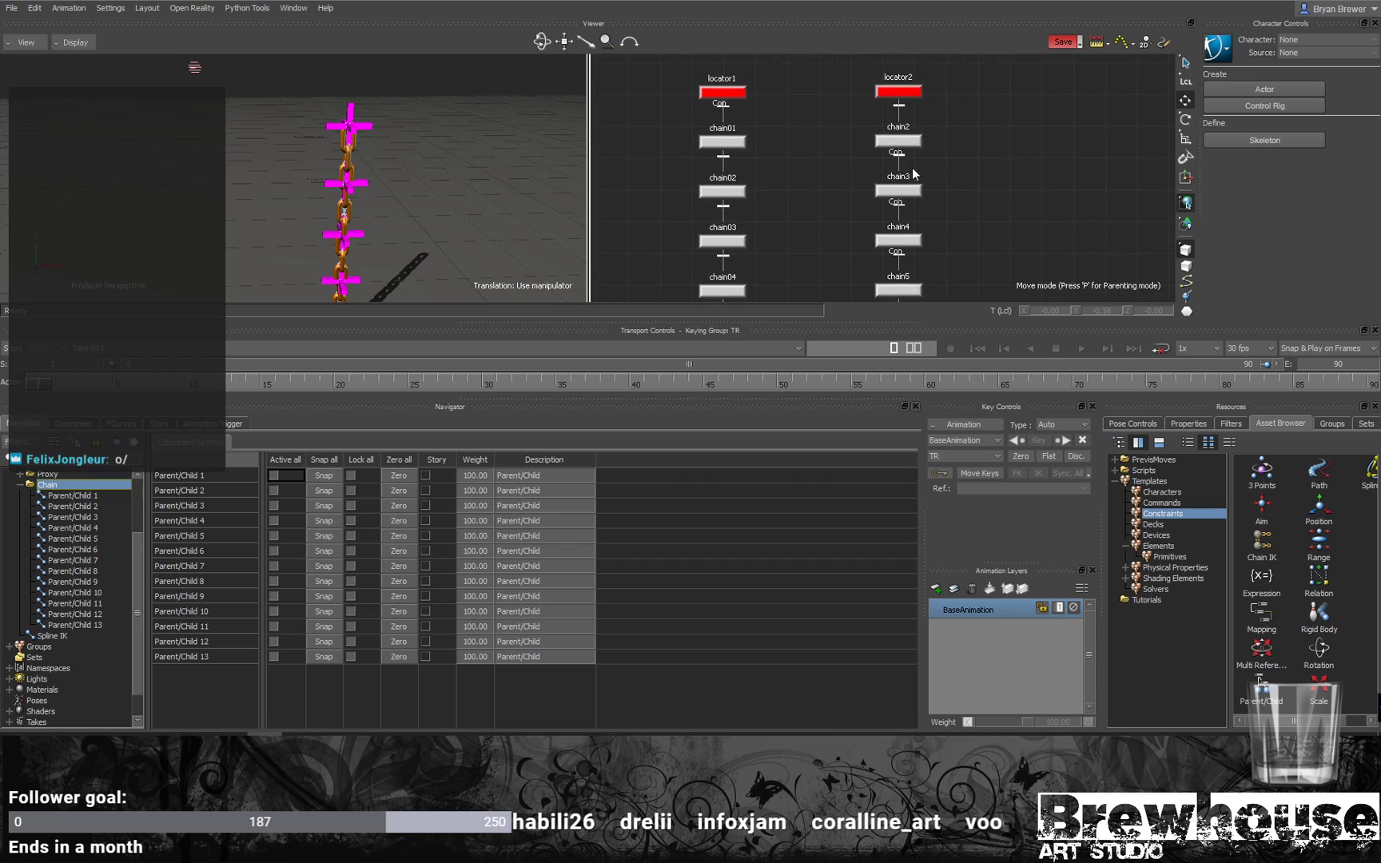
{"action": "left_click_drag", "start_coordinate": [987, 120], "coordinate": [917, 143]}
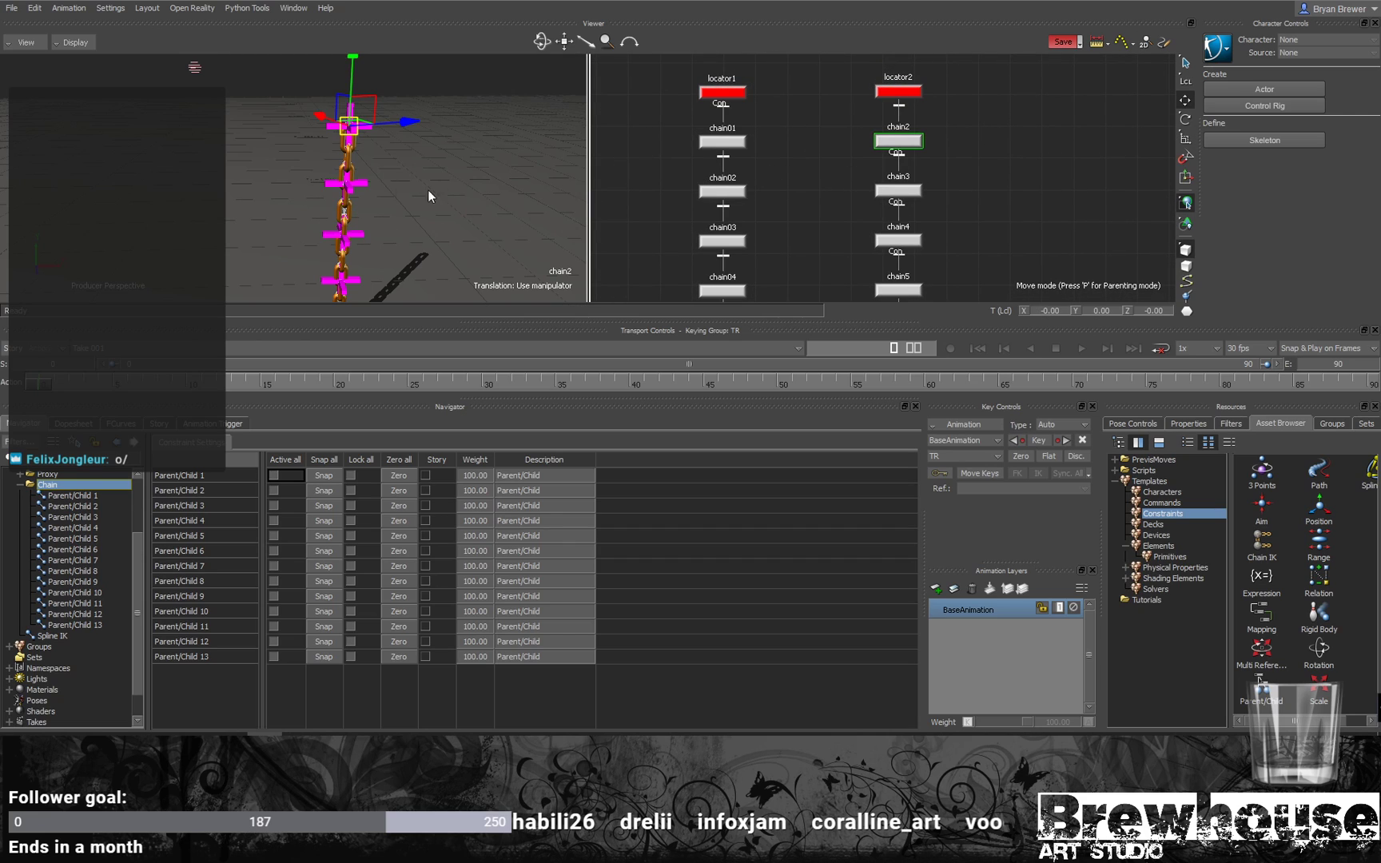
{"action": "left_click_drag", "start_coordinate": [800, 121], "coordinate": [651, 164]}
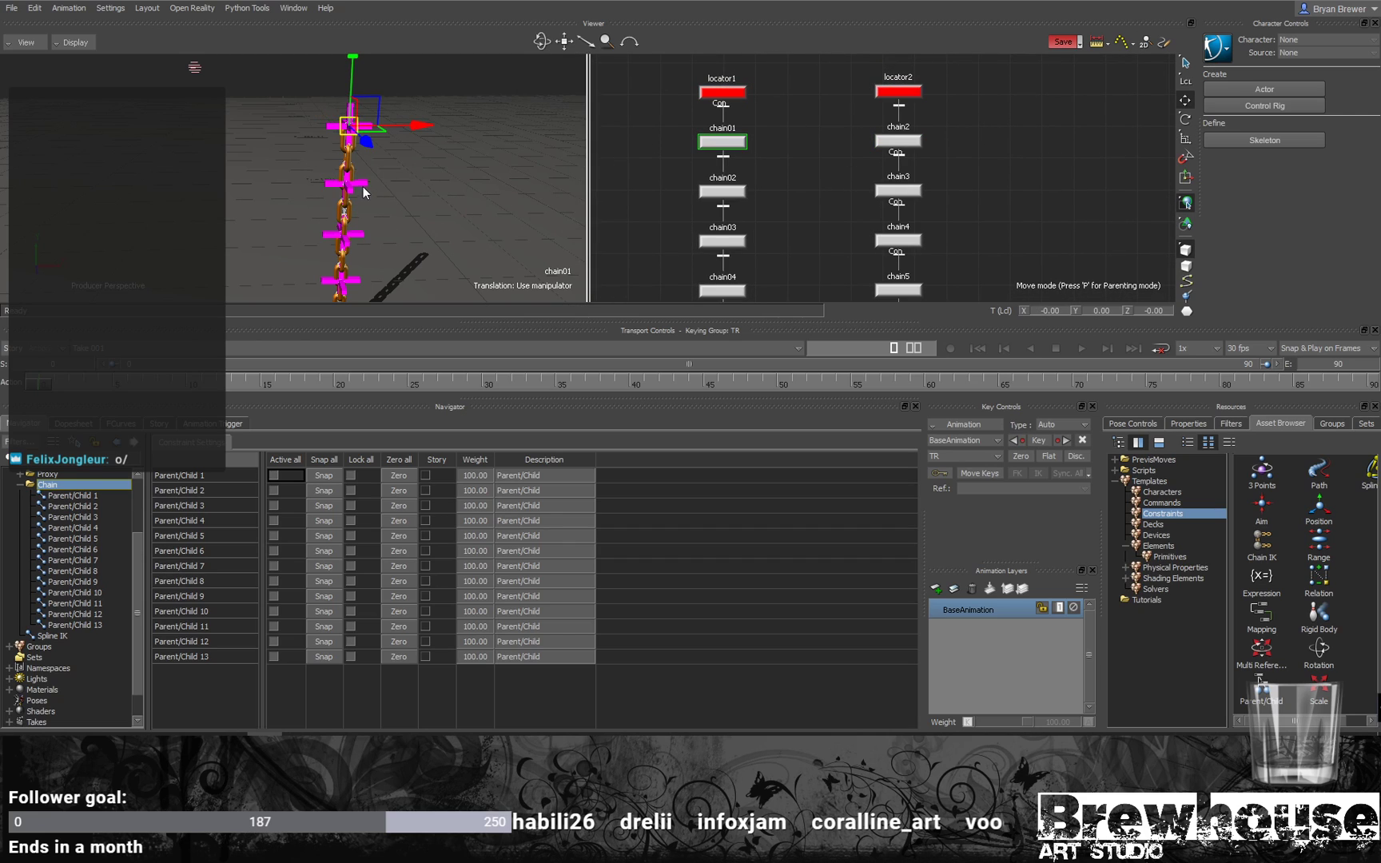
{"action": "left_click_drag", "start_coordinate": [360, 191], "coordinate": [454, 209], "text": "alt"}
{"action": "left_click_drag", "start_coordinate": [989, 128], "coordinate": [855, 160]}
{"action": "left_click_drag", "start_coordinate": [784, 115], "coordinate": [679, 162]}
{"action": "left_click_drag", "start_coordinate": [977, 111], "coordinate": [835, 148]}
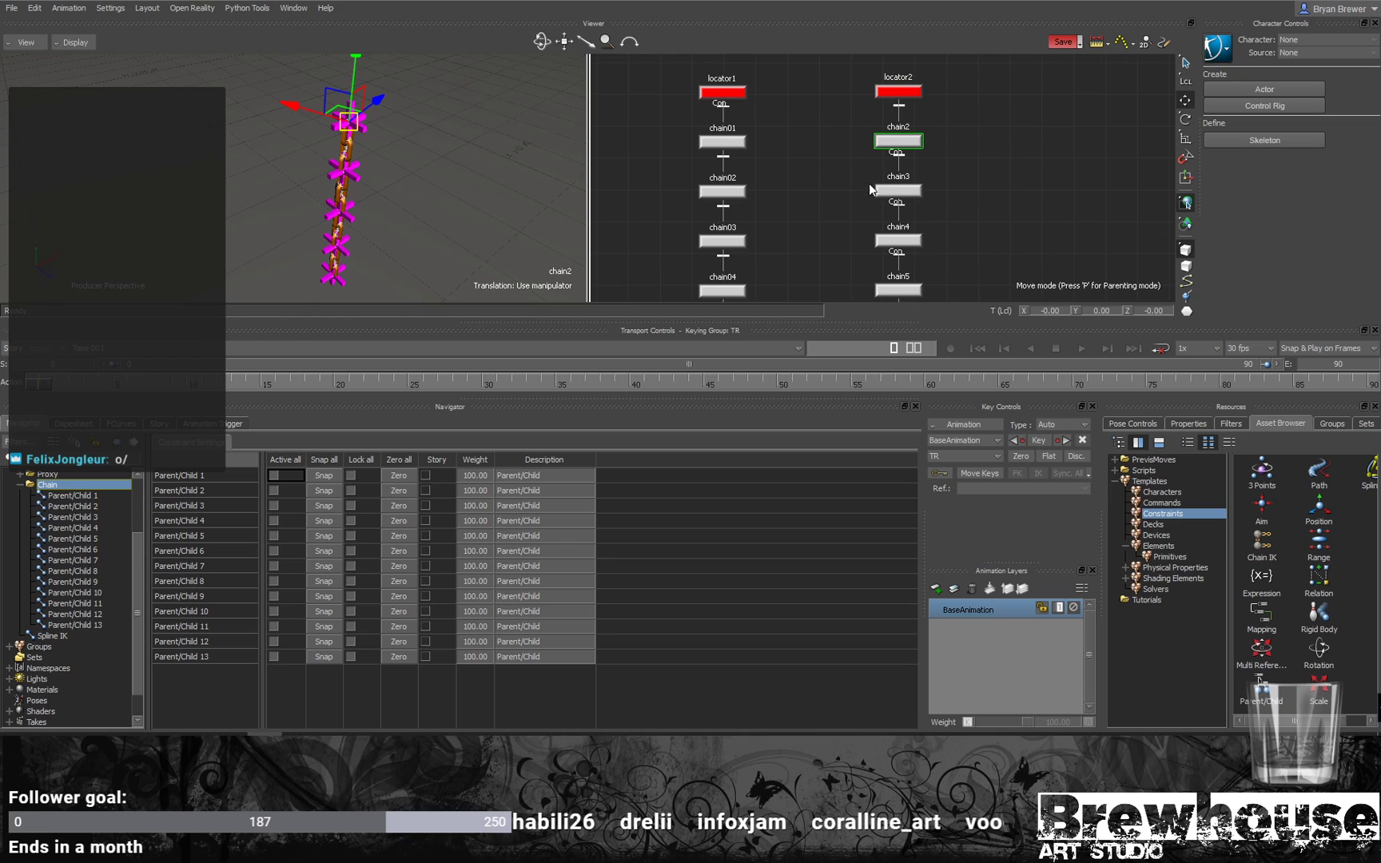
Step: Compare chain02 with chain3 and check the following original and duplicate link pairs in the schematic
{"action": "middle_click_drag", "start_coordinate": [812, 183], "coordinate": [816, 166]}
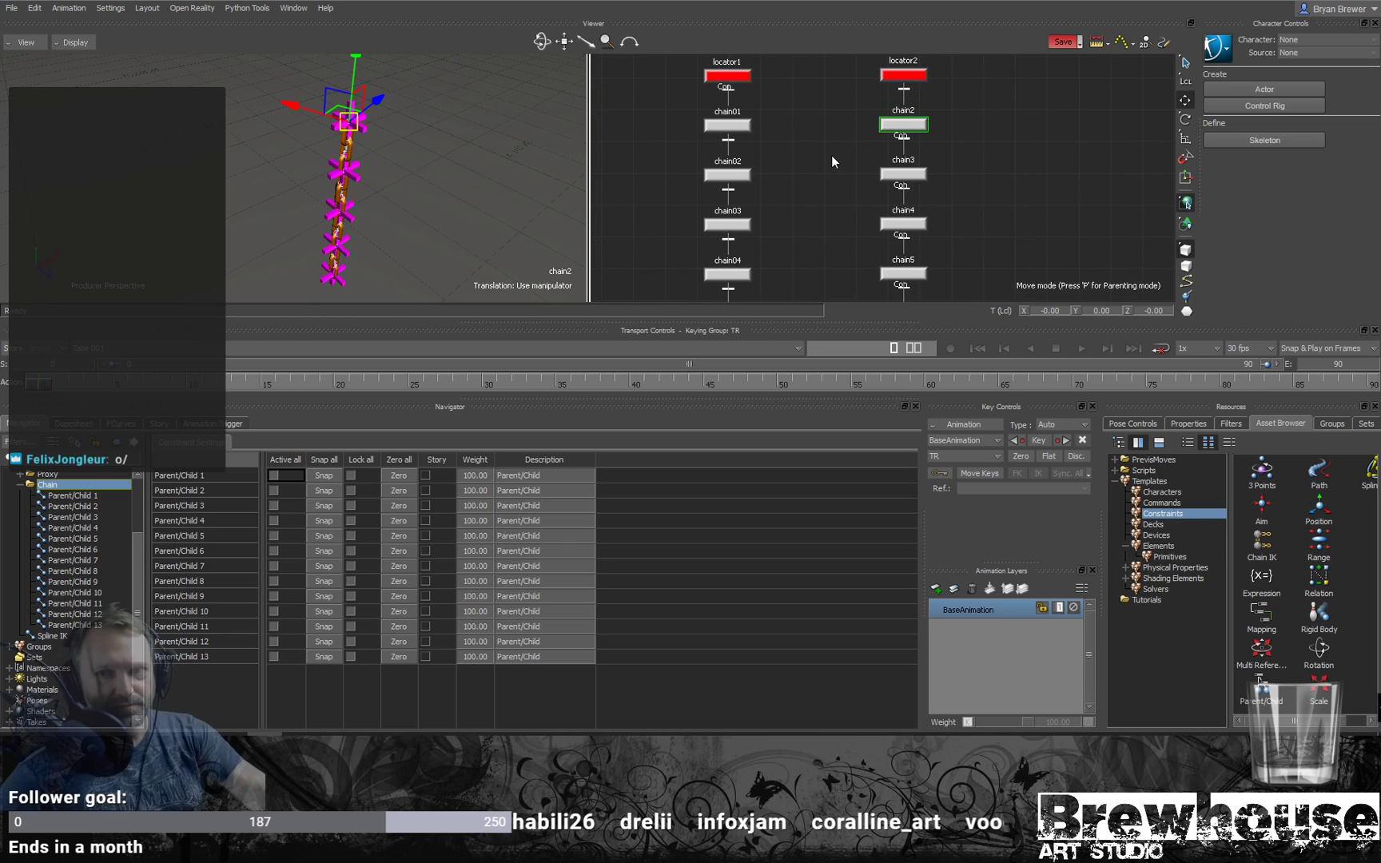
{"action": "left_click_drag", "start_coordinate": [968, 164], "coordinate": [892, 181]}
{"action": "left_click_drag", "start_coordinate": [778, 158], "coordinate": [708, 188]}
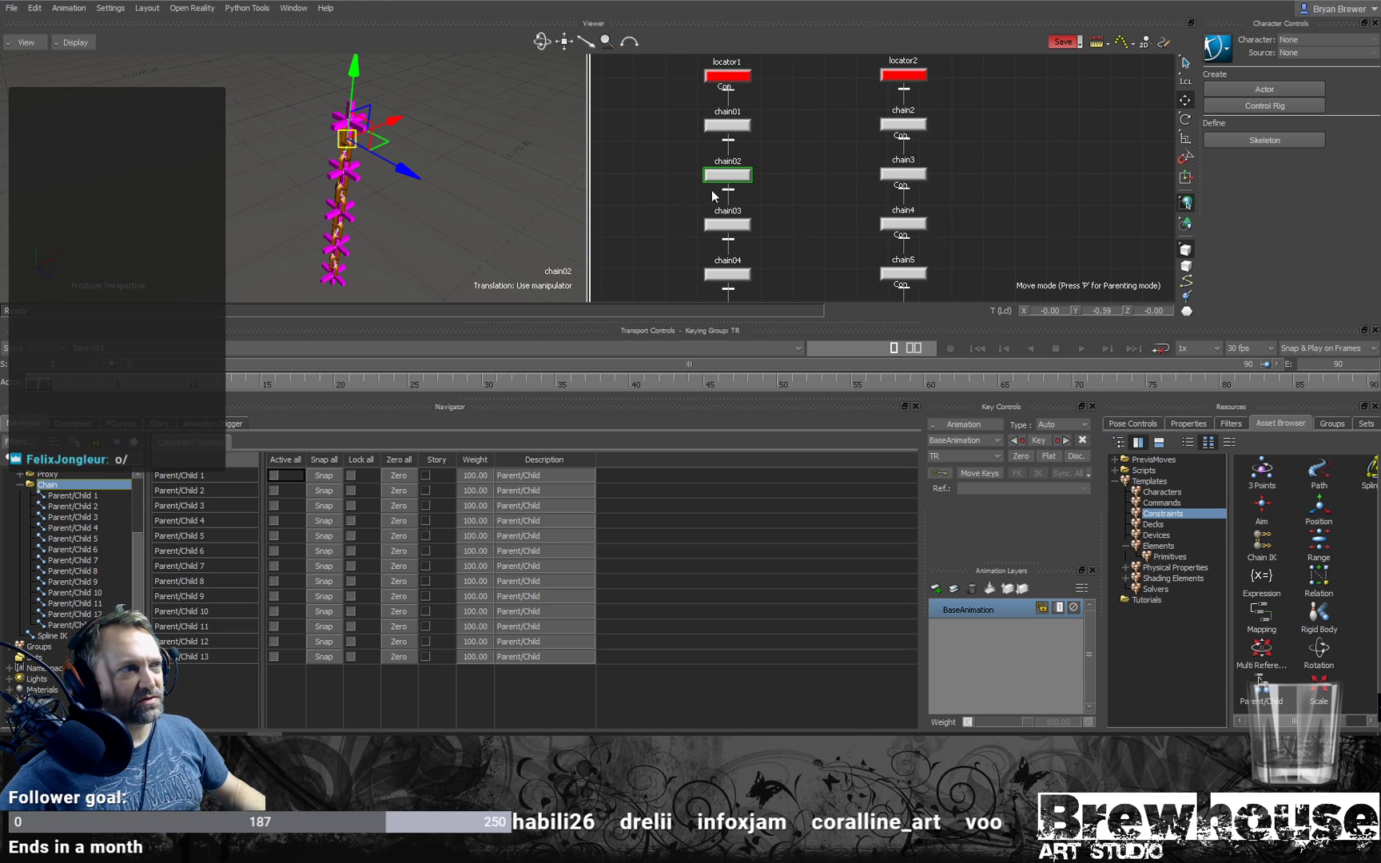
{"action": "left_click_drag", "start_coordinate": [979, 202], "coordinate": [697, 246]}
{"action": "left_click_drag", "start_coordinate": [977, 257], "coordinate": [887, 279]}
{"action": "left_click_drag", "start_coordinate": [1051, 200], "coordinate": [1017, 245]}
{"action": "middle_click_drag", "start_coordinate": [848, 260], "coordinate": [842, 215]}
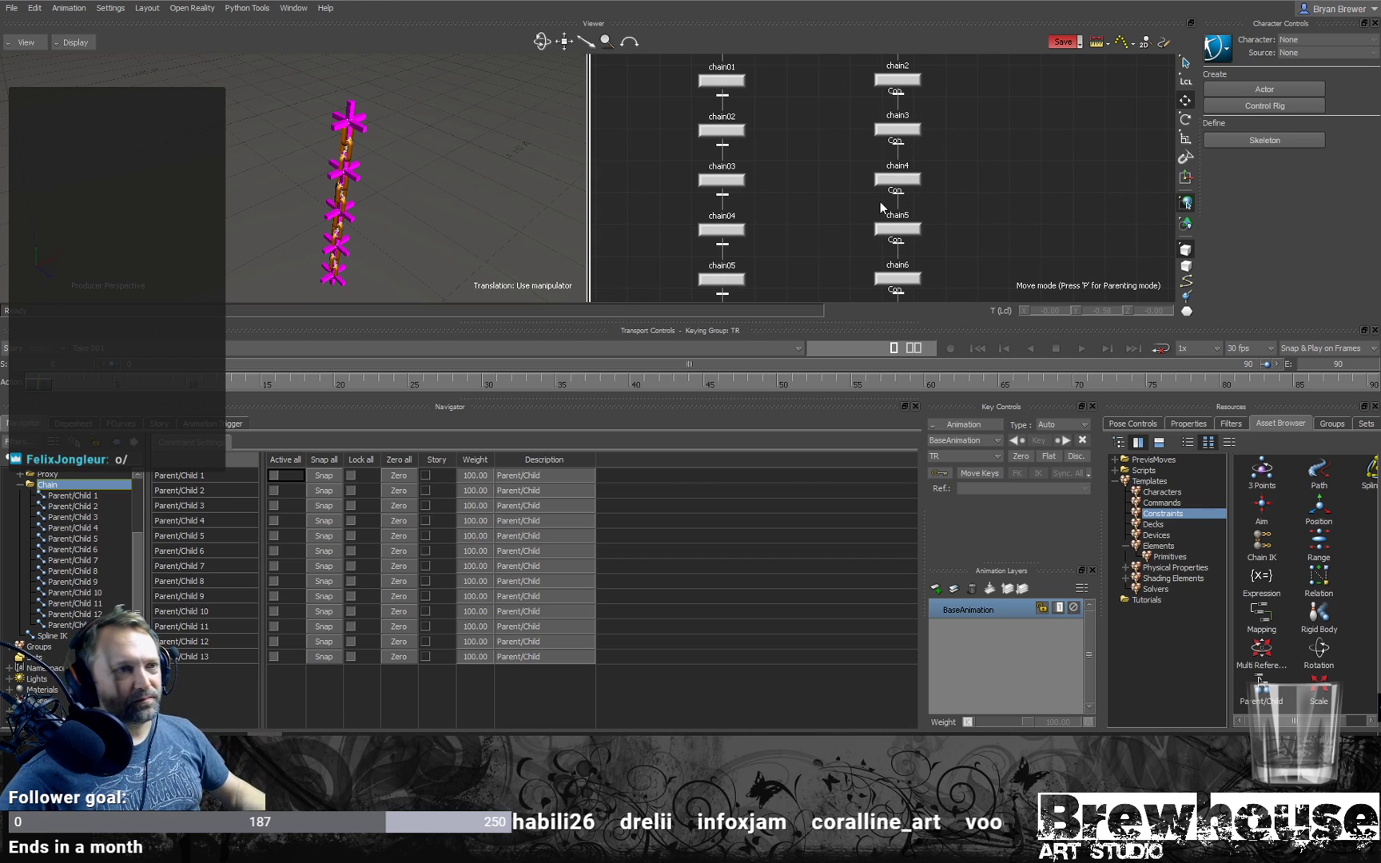
Step: Activate all thirteen Parent/Child constraints with Snap all and lock them all
{"action": "left_click", "coordinate": [324, 460]}
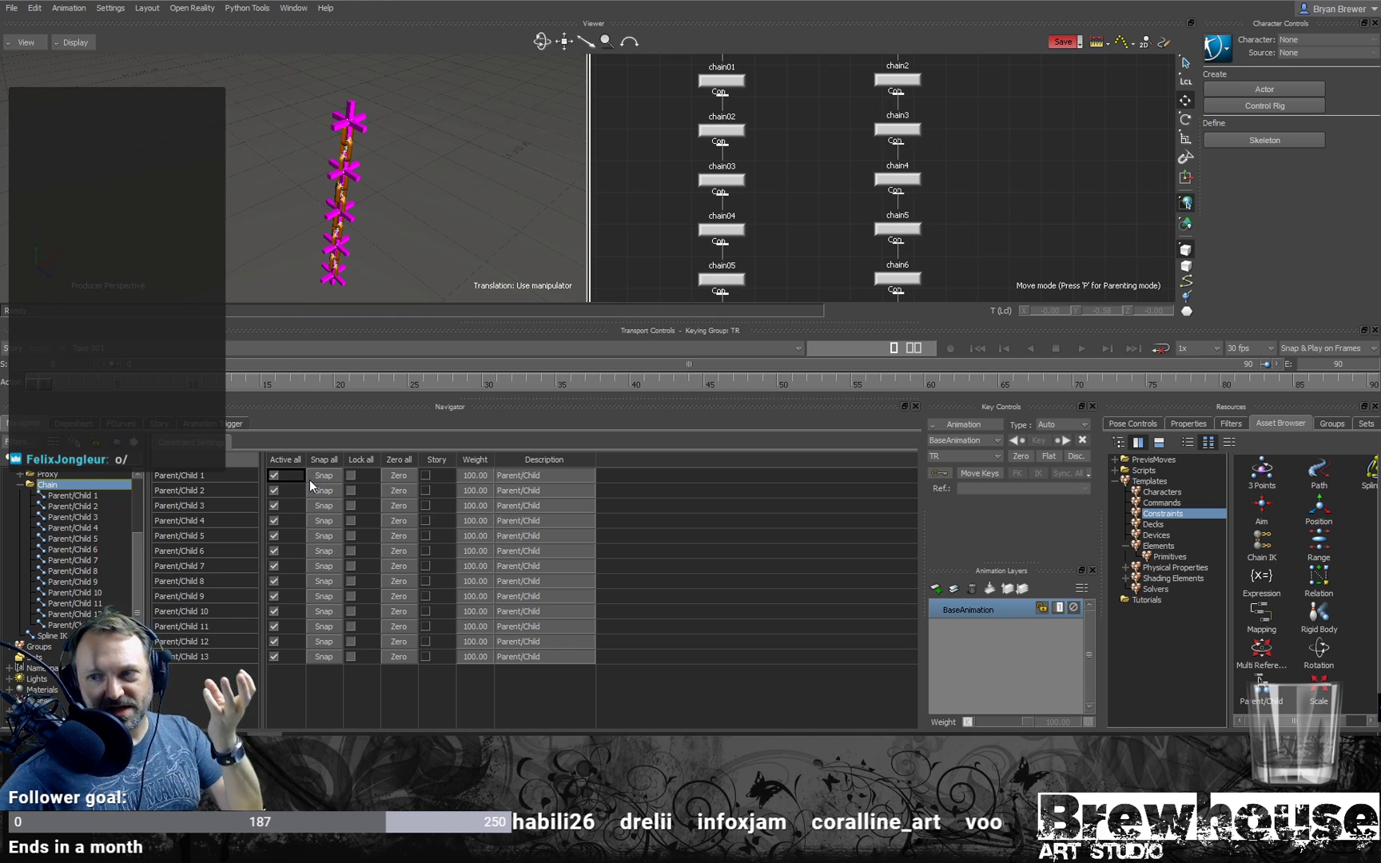
{"action": "left_click", "coordinate": [360, 460]}
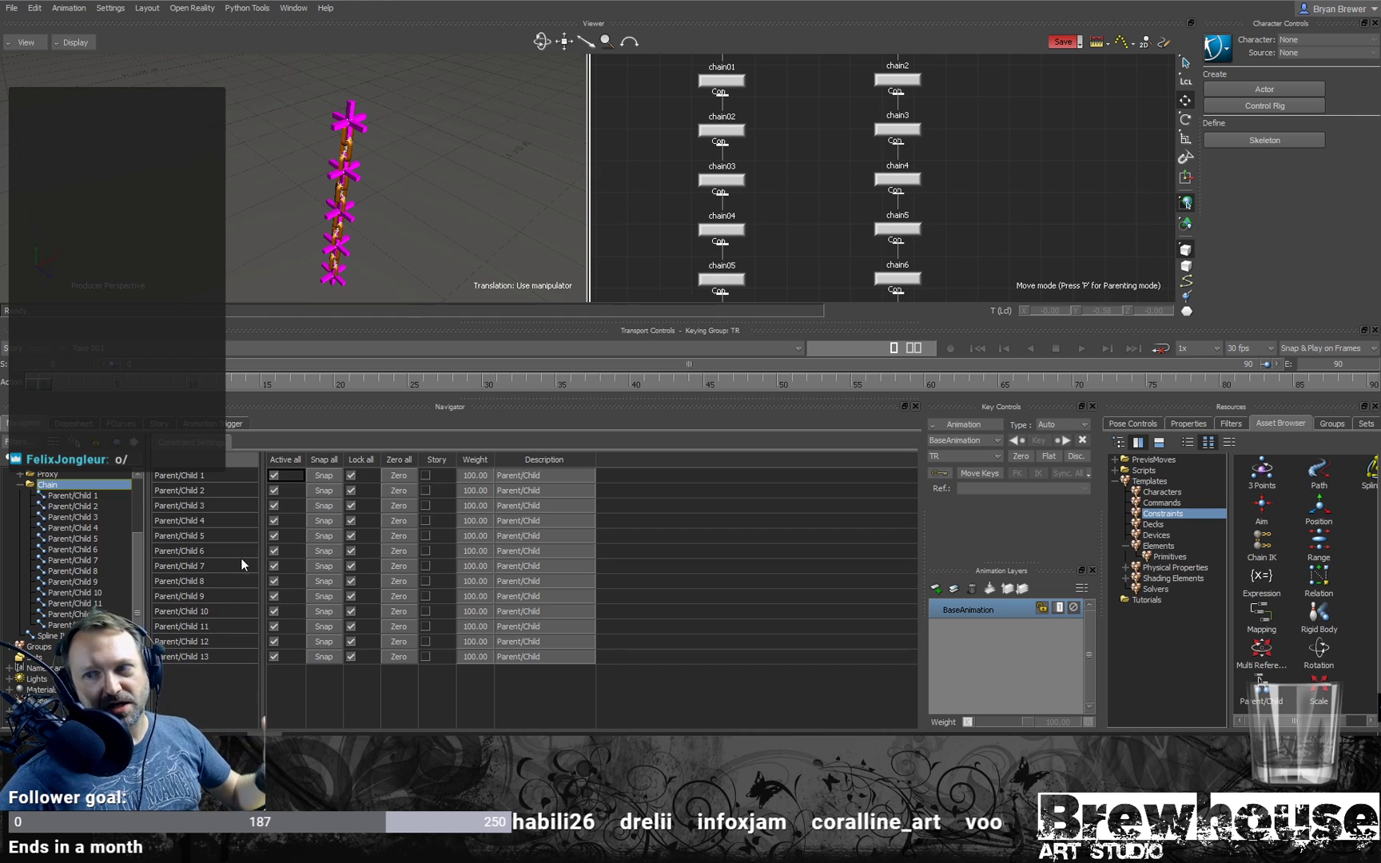
Step: Test the constrained chain by moving Point_3 of chain2_3DCurve1 sideways, and undo the move
{"action": "right_click_drag", "start_coordinate": [972, 160], "coordinate": [866, 156], "text": "alt"}
{"action": "middle_click_drag", "start_coordinate": [858, 151], "coordinate": [813, 49], "text": "alt"}
{"action": "mouse_move", "coordinate": [902, 124]}
{"action": "right_mouse_down", "text": "alt"}
{"action": "mouse_move", "coordinate": [880, 142]}
{"action": "mouse_move", "coordinate": [890, 137]}
{"action": "right_mouse_up", "text": "alt"}
{"action": "middle_click_drag", "start_coordinate": [916, 131], "coordinate": [859, 158], "text": "alt"}
{"action": "right_click_drag", "start_coordinate": [860, 159], "coordinate": [839, 157], "text": "alt"}
{"action": "middle_click_drag", "start_coordinate": [840, 157], "coordinate": [834, 146], "text": "alt"}
{"action": "left_click_drag", "start_coordinate": [411, 281], "coordinate": [320, 227], "text": "alt"}
{"action": "left_click", "coordinate": [337, 219]}
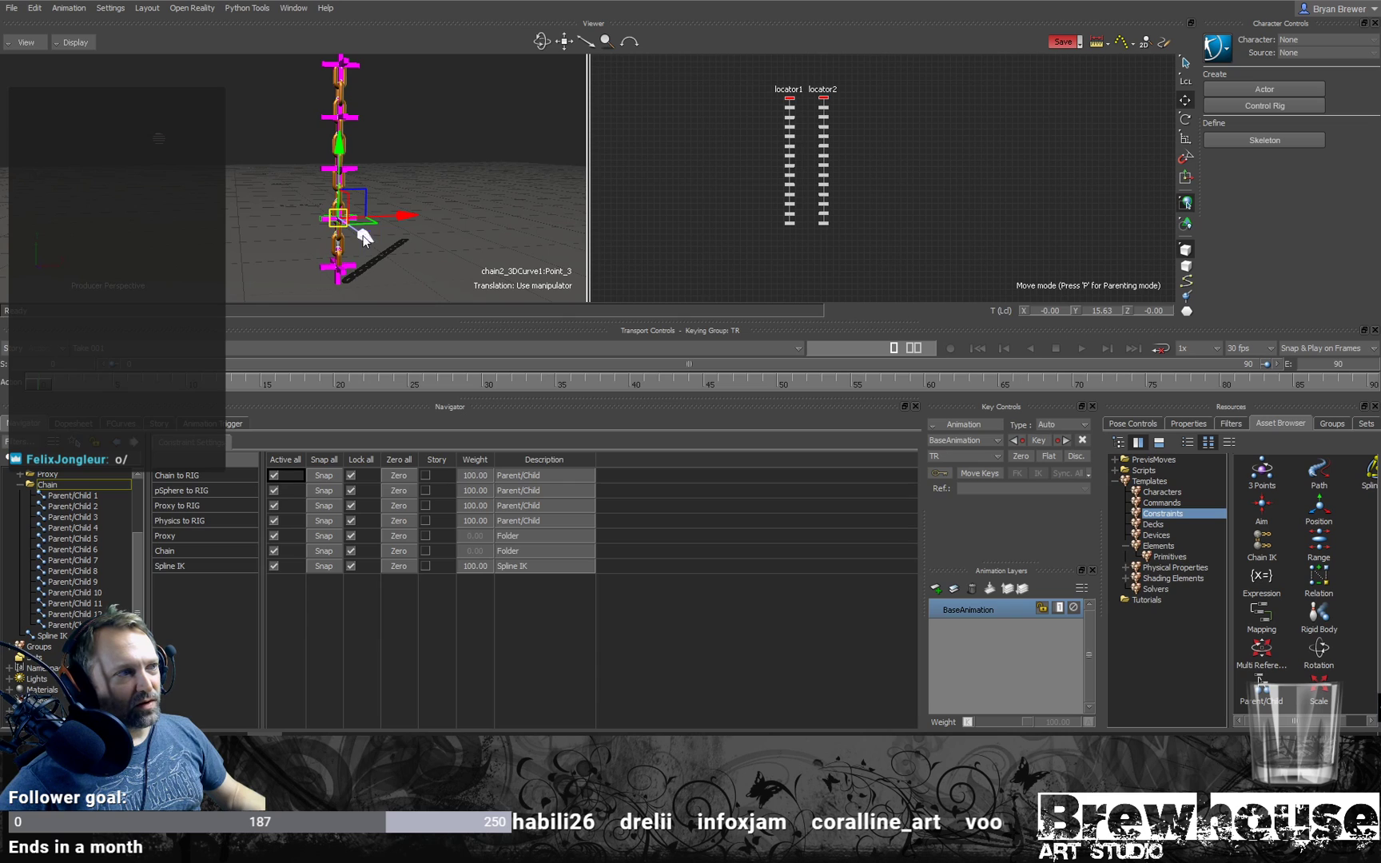
{"action": "left_click_drag", "start_coordinate": [403, 215], "coordinate": [441, 145]}
{"action": "key", "text": "ctrl+z"}
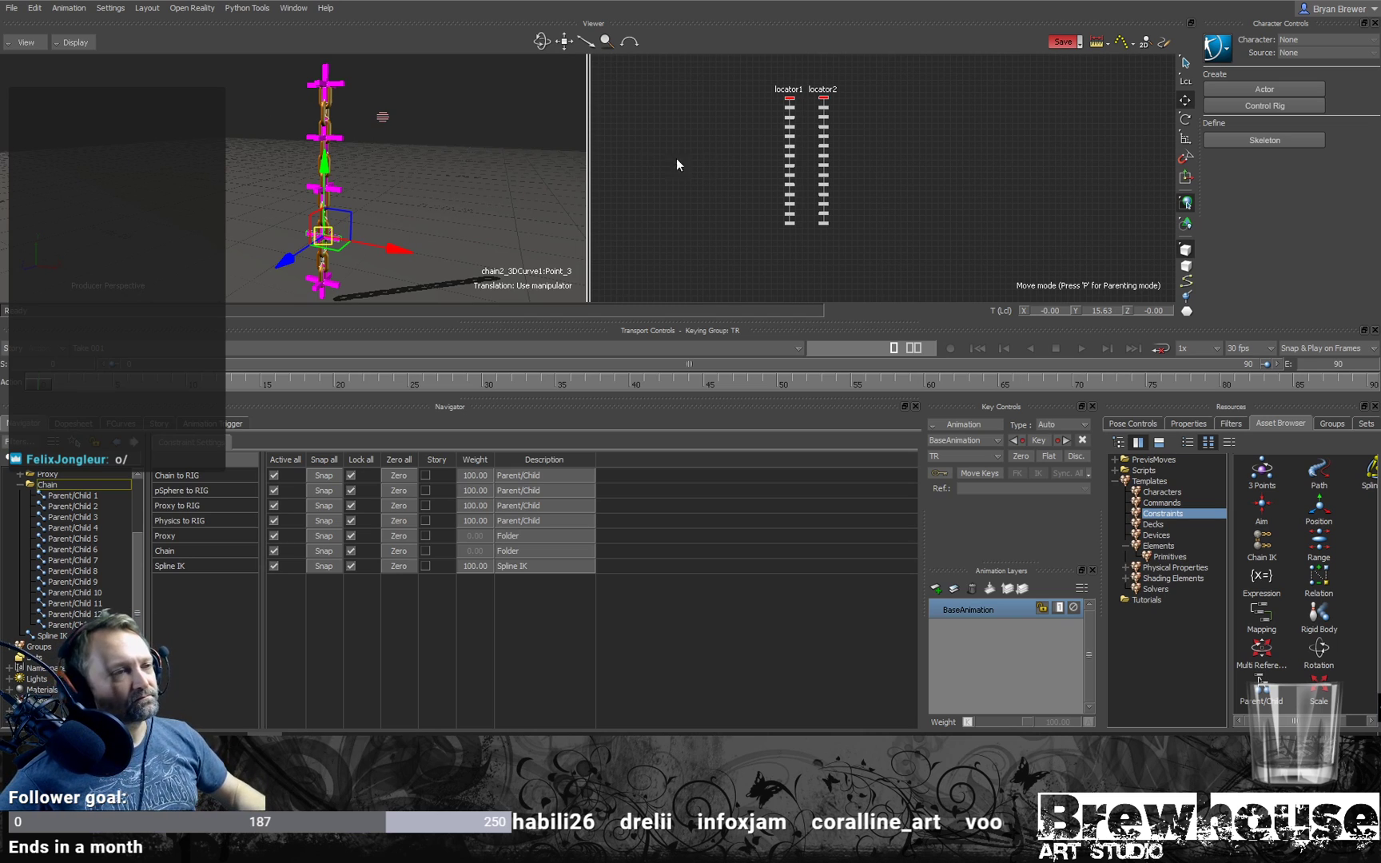
Step: Enlarge the viewer area by reducing the height of the Navigator and Resources area, and clear the selection
{"action": "left_click_drag", "start_coordinate": [490, 323], "coordinate": [464, 490]}
{"action": "middle_click_drag", "start_coordinate": [376, 294], "coordinate": [374, 260], "text": "alt"}
{"action": "right_click_drag", "start_coordinate": [481, 250], "coordinate": [354, 258], "text": "alt"}
{"action": "left_click_drag", "start_coordinate": [354, 258], "coordinate": [358, 126], "text": "alt"}
{"action": "left_click", "coordinate": [613, 203]}
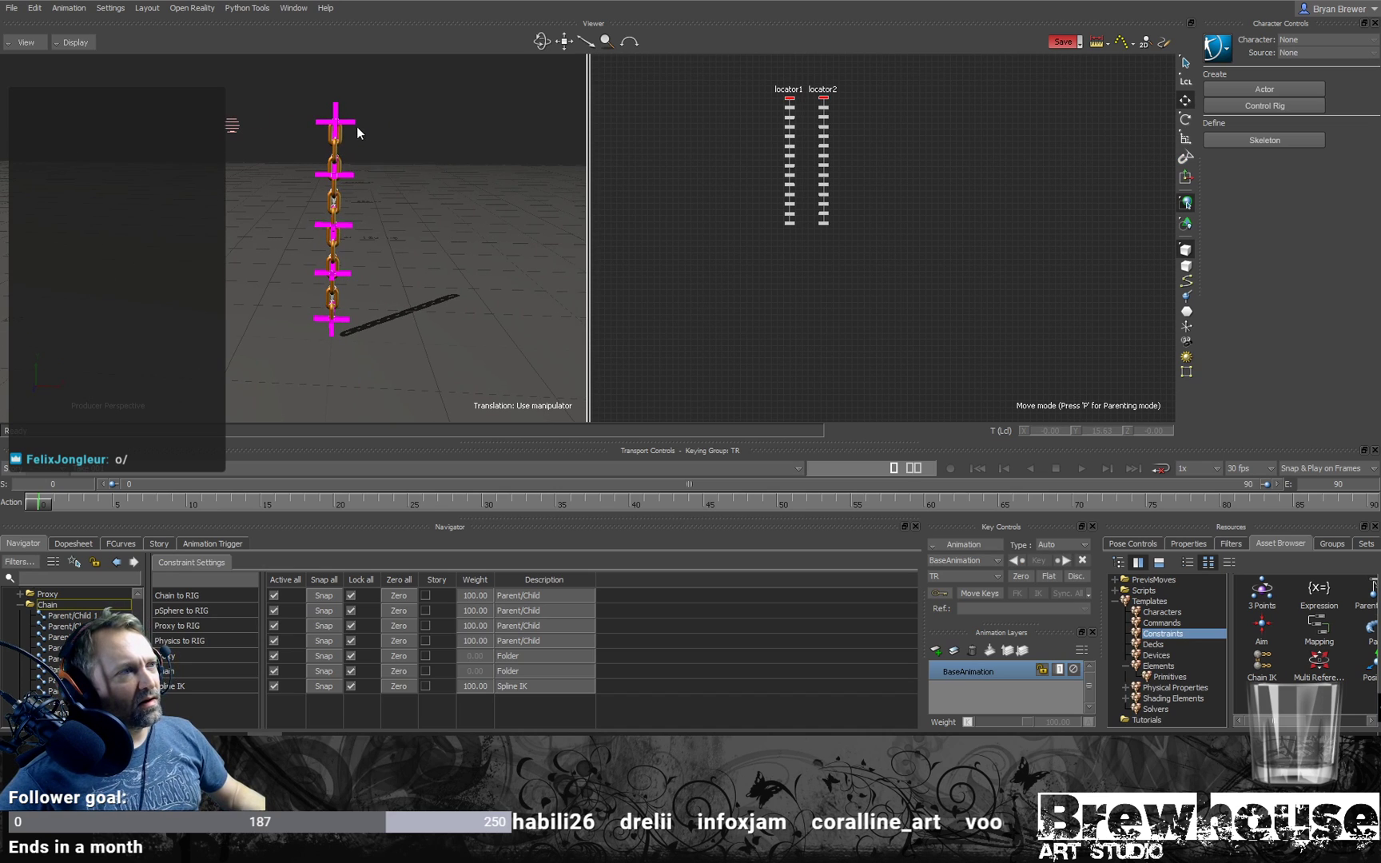
Step: Select the locator1 and locator2 hierarchies in the schematic and make all their nodes non-pickable
{"action": "middle_click_drag", "start_coordinate": [779, 146], "coordinate": [755, 188], "text": "alt"}
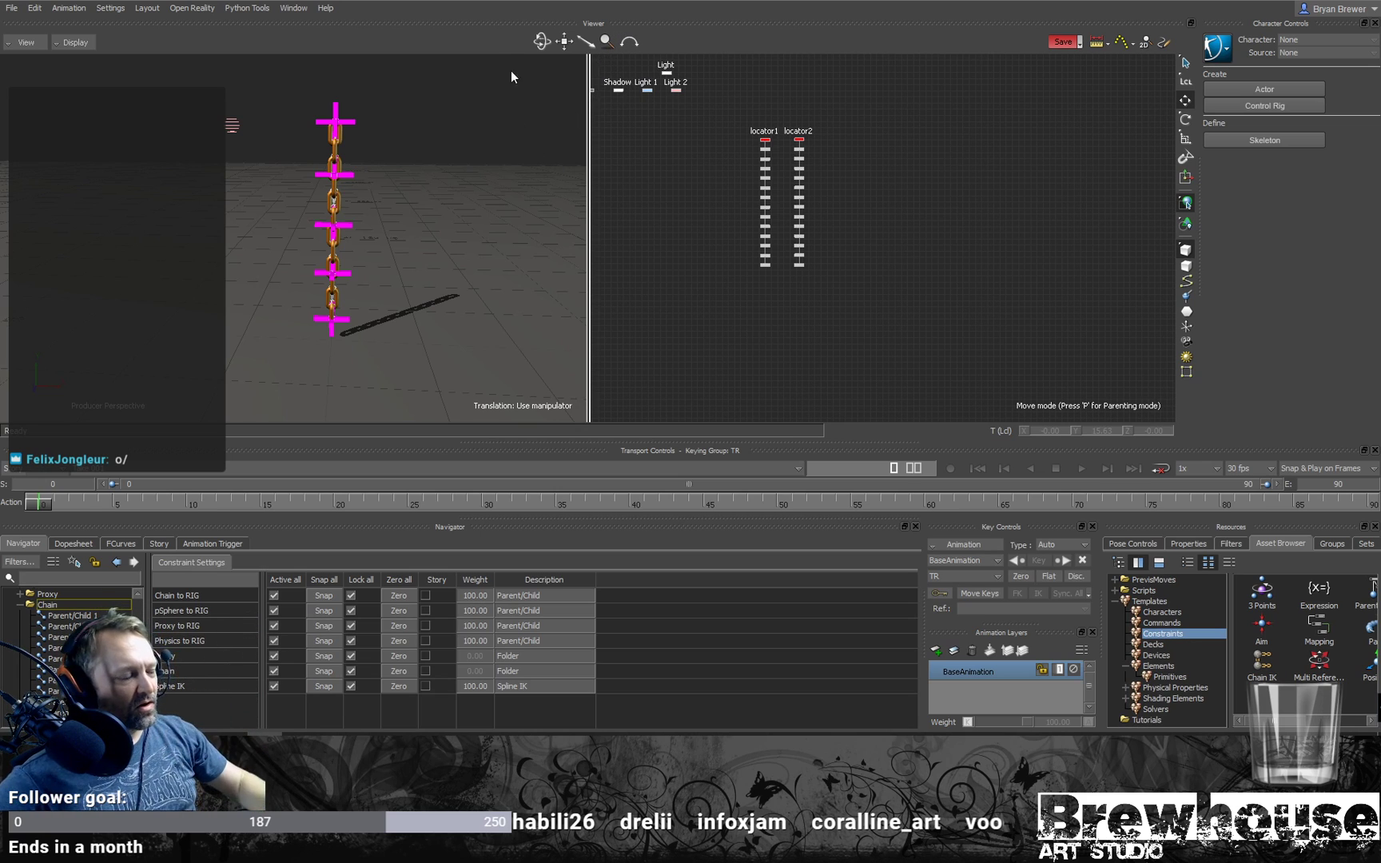
{"action": "left_click_drag", "start_coordinate": [972, 194], "coordinate": [964, 197]}
{"action": "left_click_drag", "start_coordinate": [340, 187], "coordinate": [336, 266], "text": "alt"}
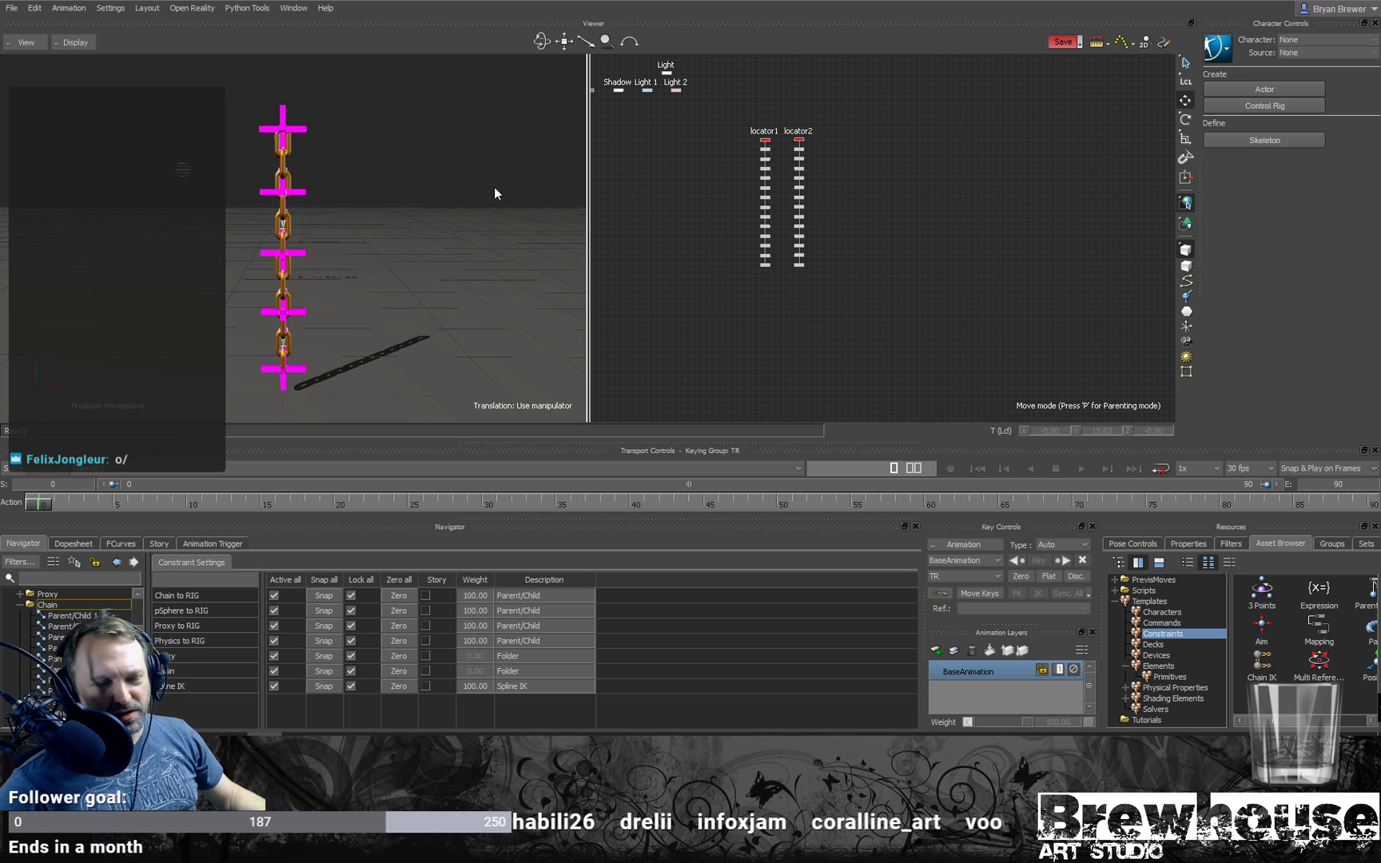
{"action": "middle_click_drag", "start_coordinate": [325, 328], "coordinate": [378, 297], "text": "alt"}
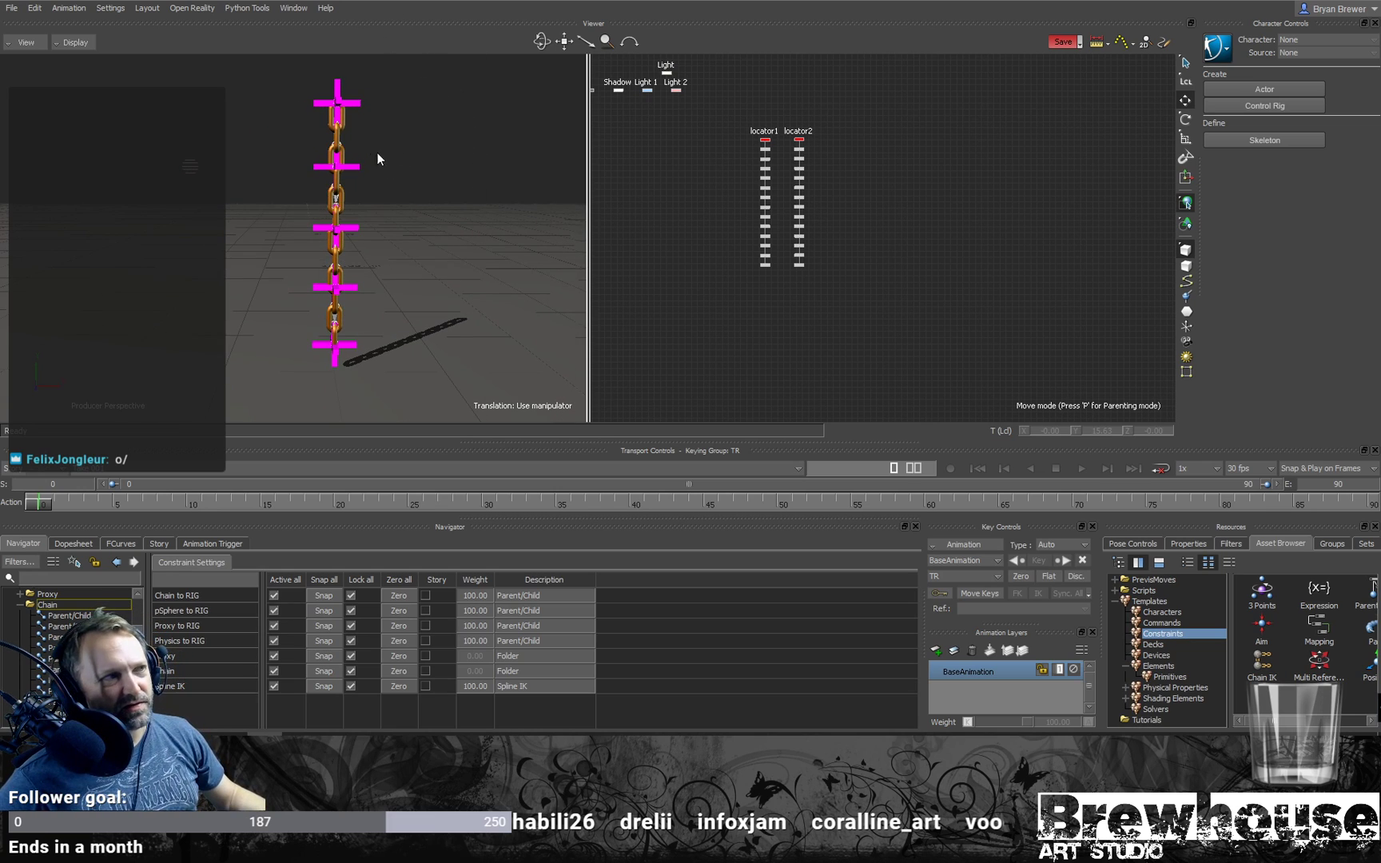
{"action": "left_click", "coordinate": [350, 348]}
{"action": "left_click_drag", "start_coordinate": [832, 258], "coordinate": [720, 134]}
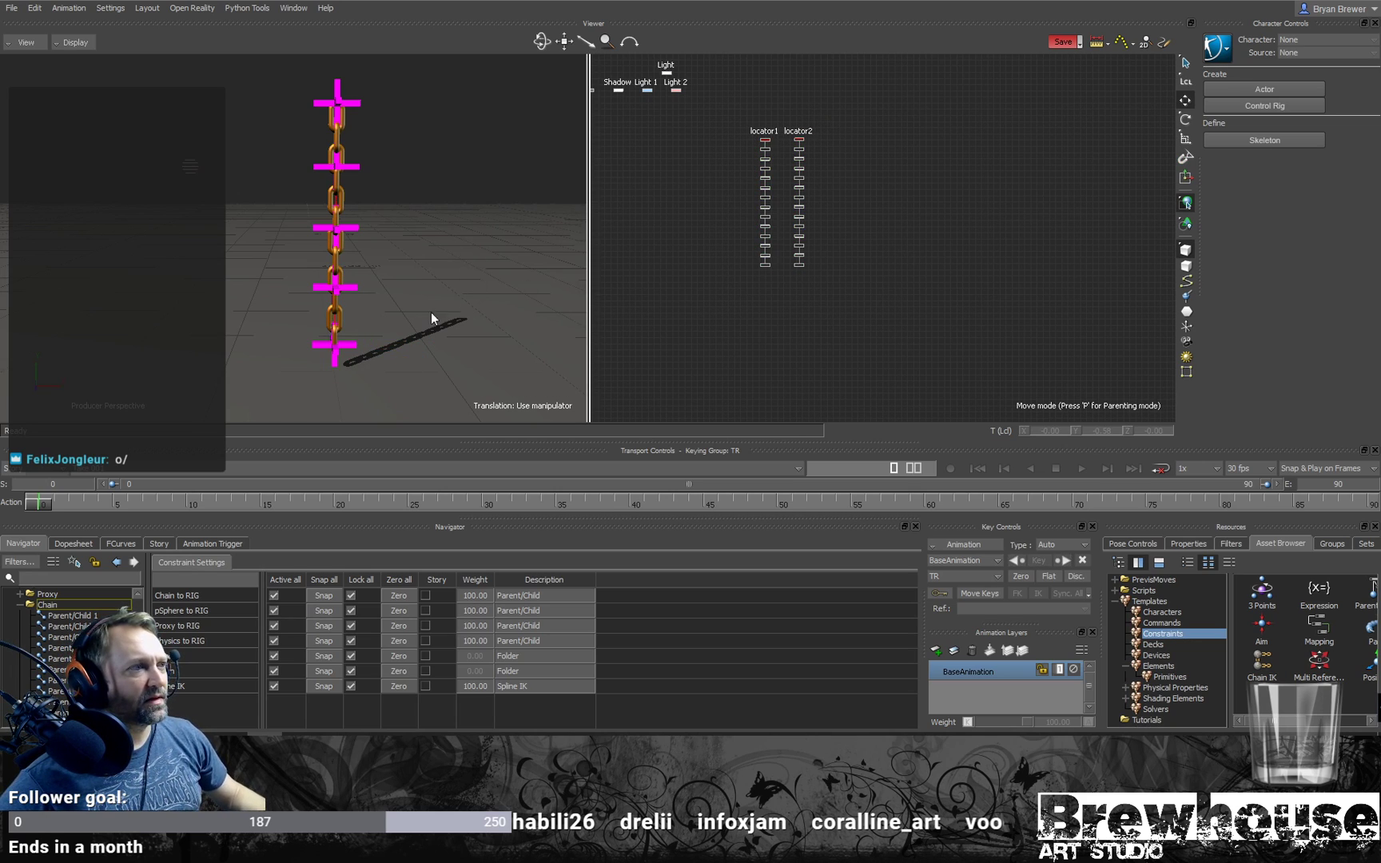
Step: Select Point_4 on the spline and locate chain2_3DCurve1 with its five control points in the schematic
{"action": "left_click", "coordinate": [360, 340]}
{"action": "mouse_move", "coordinate": [425, 332]}
{"action": "left_mouse_down", "text": "alt"}
{"action": "mouse_move", "coordinate": [511, 336]}
{"action": "mouse_move", "coordinate": [418, 344]}
{"action": "left_mouse_up", "text": "alt"}
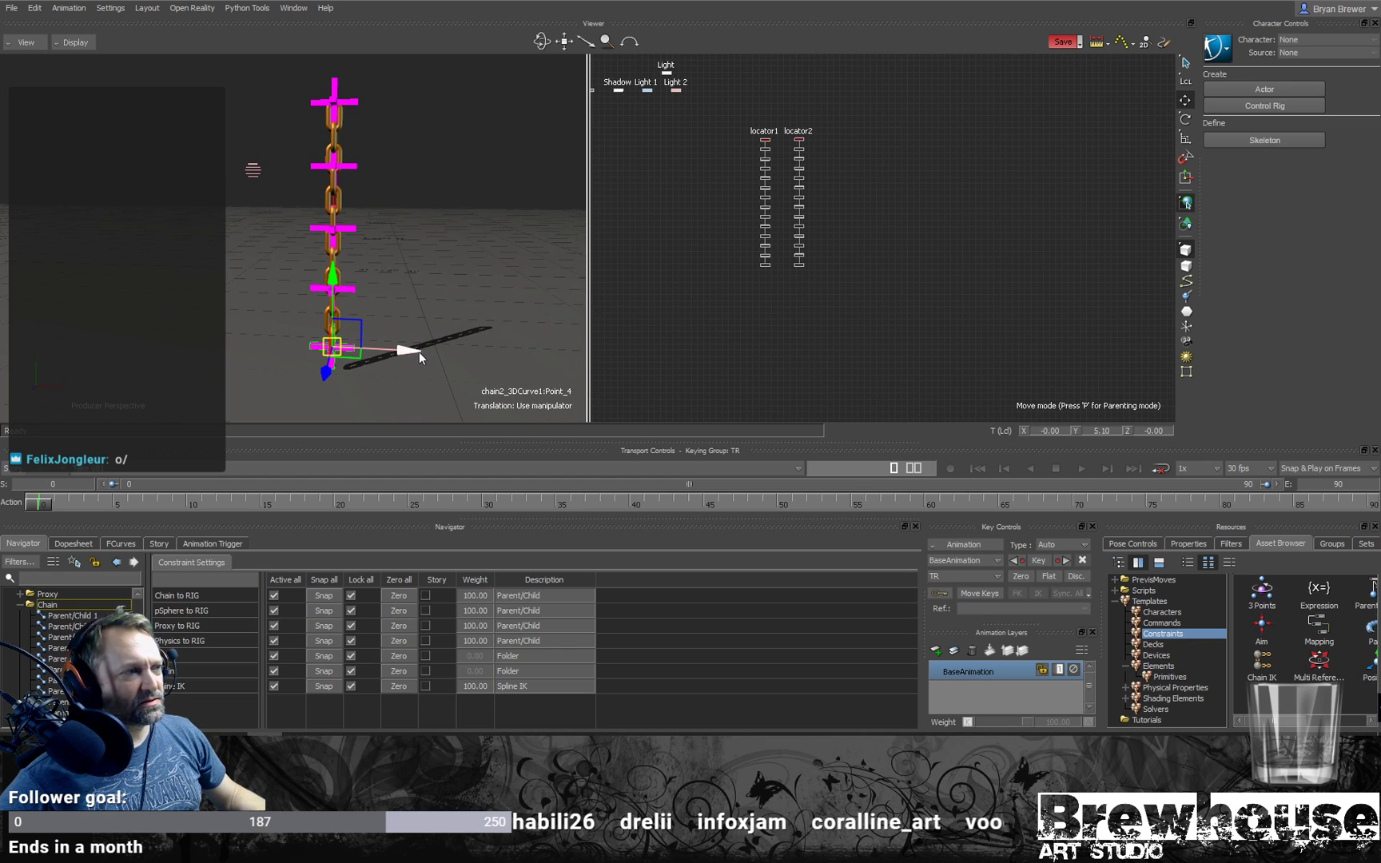
{"action": "key", "text": "f"}
{"action": "middle_click_drag", "start_coordinate": [837, 183], "coordinate": [1062, 75], "text": "alt"}
{"action": "right_click_drag", "start_coordinate": [1009, 140], "coordinate": [892, 165], "text": "alt"}
{"action": "left_click_drag", "start_coordinate": [1111, 110], "coordinate": [752, 198]}
{"action": "left_click_drag", "start_coordinate": [1017, 93], "coordinate": [694, 192]}
{"action": "right_click_drag", "start_coordinate": [980, 145], "coordinate": [868, 174], "text": "alt"}
{"action": "middle_click_drag", "start_coordinate": [868, 173], "coordinate": [859, 164], "text": "alt"}
{"action": "left_click_drag", "start_coordinate": [867, 139], "coordinate": [809, 212]}
{"action": "right_click_drag", "start_coordinate": [809, 213], "coordinate": [841, 189], "text": "alt"}
{"action": "middle_click_drag", "start_coordinate": [841, 189], "coordinate": [837, 186], "text": "alt"}
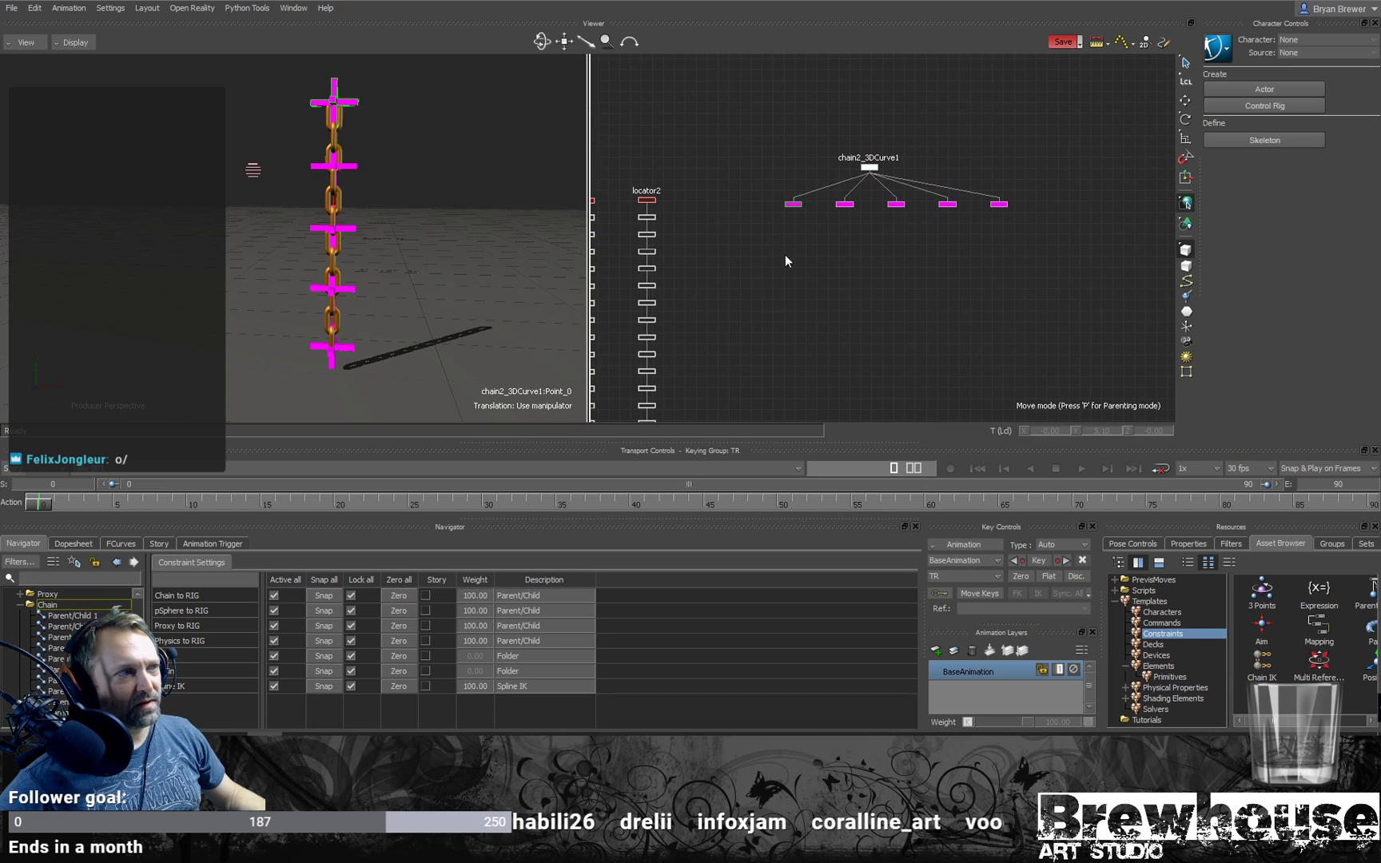
Step: Select the five control points under chain2_3DCurve1 and key them at frame 0
{"action": "left_click", "coordinate": [922, 181]}
{"action": "left_click", "coordinate": [898, 204]}
{"action": "left_click", "coordinate": [949, 203]}
{"action": "left_click", "coordinate": [1000, 204]}
{"action": "left_click_drag", "start_coordinate": [1067, 190], "coordinate": [779, 221]}
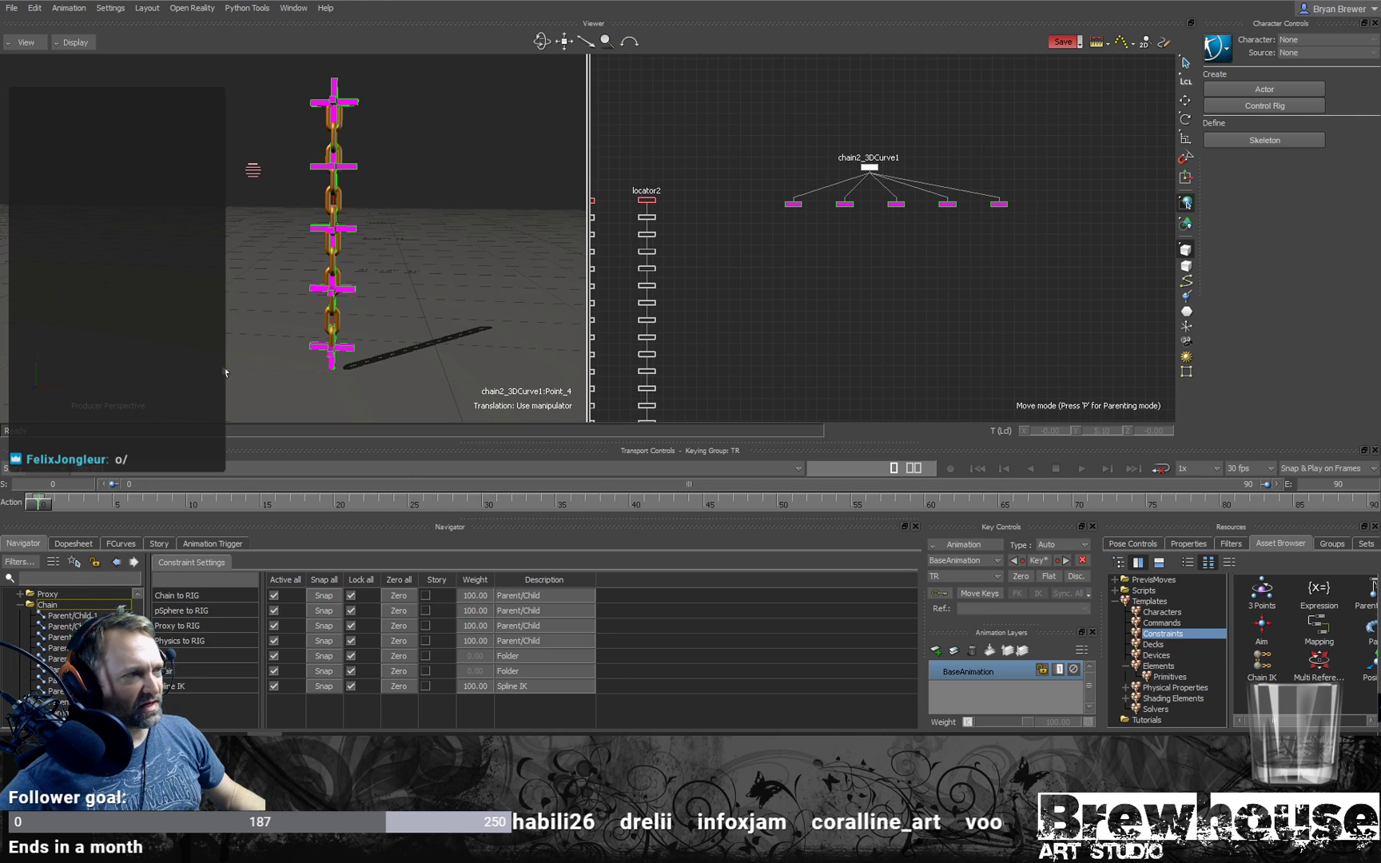
Step: Pose Point_4, Point_3, Point_2 and Point_1 into a zigzag at frame 0, with Point_4 at about X 8.15, and key them
{"action": "left_click", "coordinate": [350, 365]}
{"action": "left_click", "coordinate": [352, 350]}
{"action": "key", "text": "t"}
{"action": "left_click_drag", "start_coordinate": [359, 333], "coordinate": [381, 281]}
{"action": "left_click", "coordinate": [332, 288]}
{"action": "left_click", "coordinate": [333, 229]}
{"action": "left_click_drag", "start_coordinate": [400, 230], "coordinate": [419, 229]}
{"action": "left_click", "coordinate": [332, 166]}
{"action": "left_click_drag", "start_coordinate": [406, 170], "coordinate": [395, 168]}
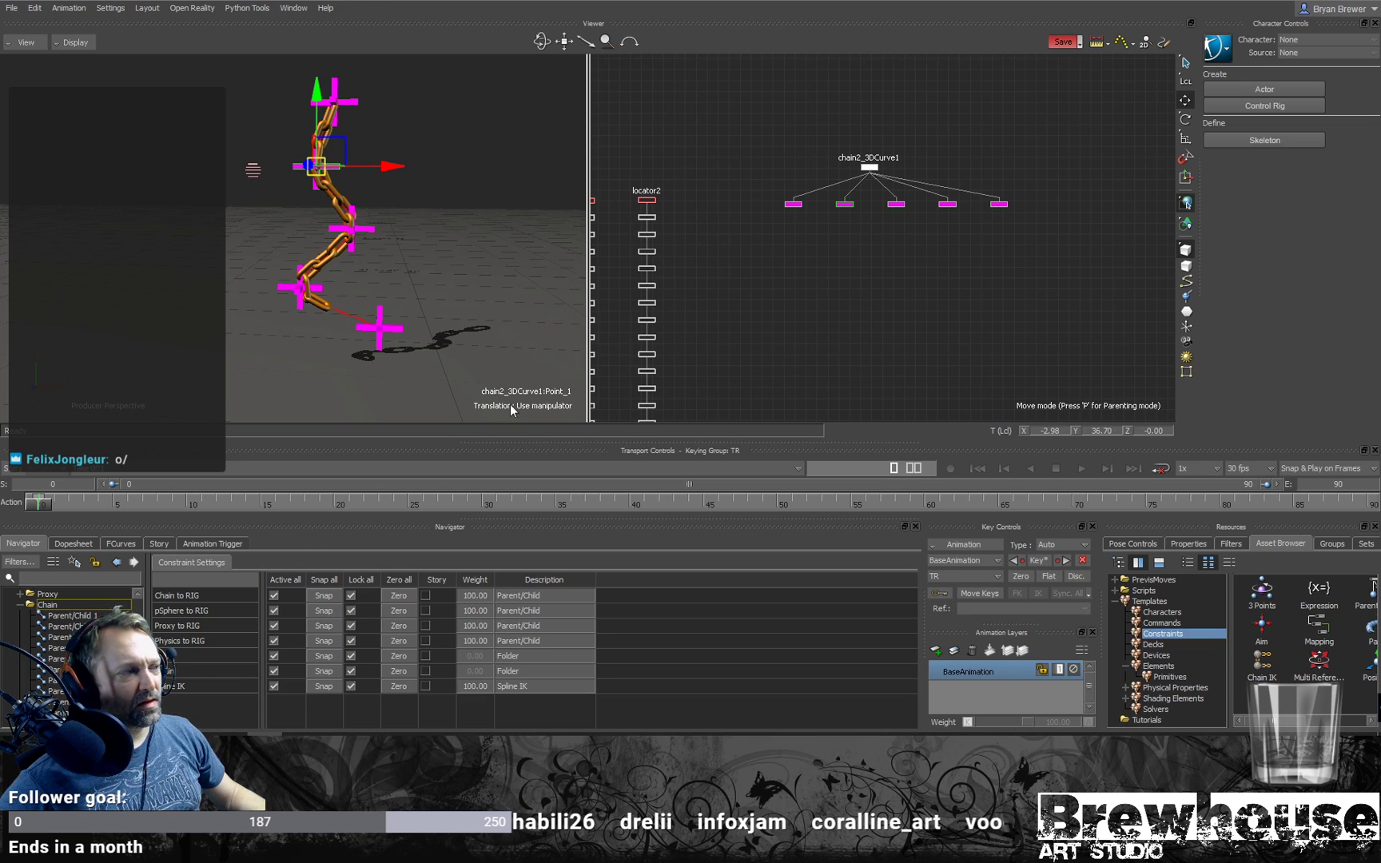
{"action": "left_click_drag", "start_coordinate": [1077, 250], "coordinate": [770, 192]}
Step: At frame 20, pose Points 1 to 4 into the opposite zigzag, with Point_4 at X -3.84 and Point_3 at X 5.33, and key them
{"action": "left_click_drag", "start_coordinate": [36, 505], "coordinate": [334, 501]}
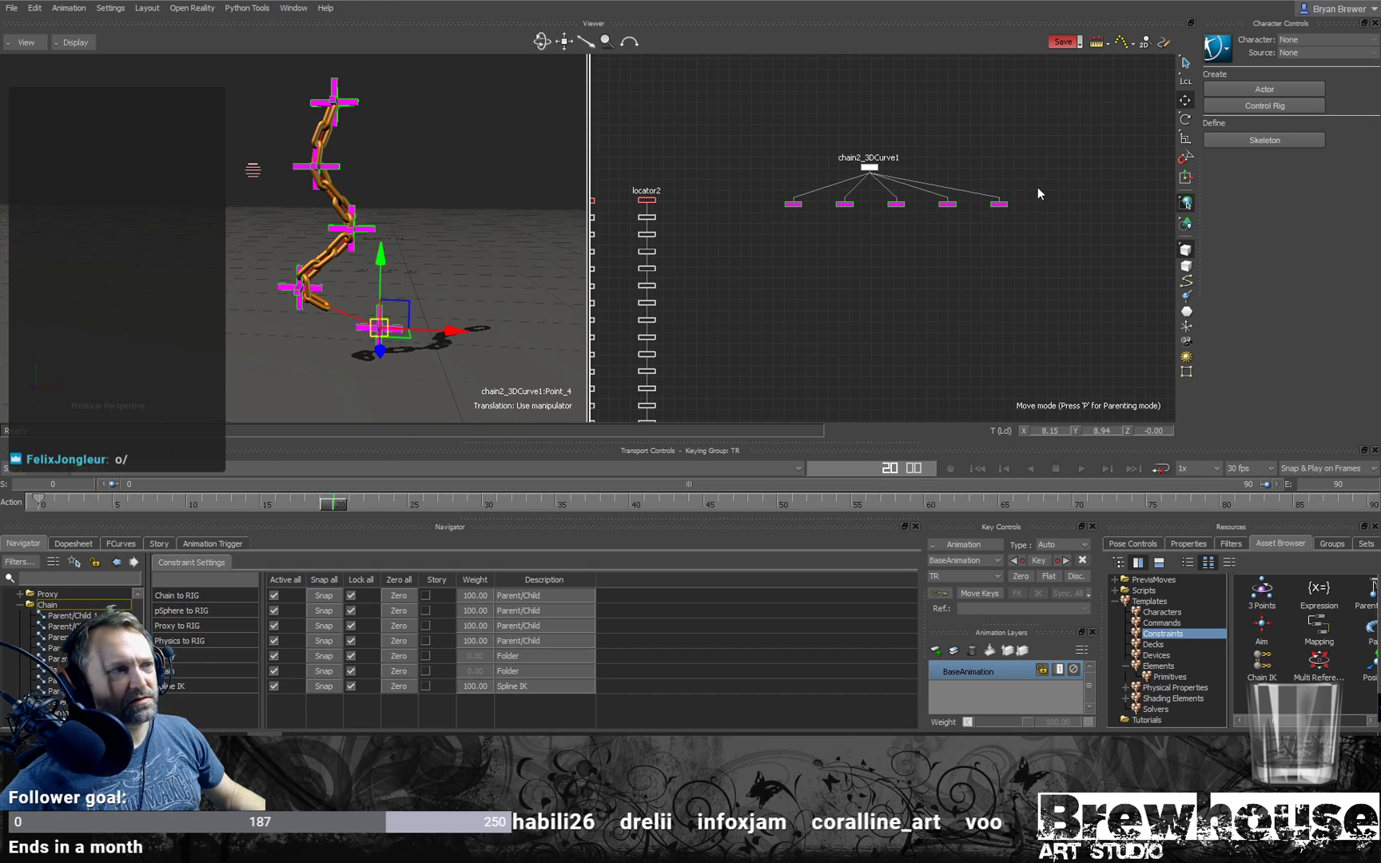
{"action": "left_click", "coordinate": [460, 336]}
{"action": "left_click", "coordinate": [392, 328]}
{"action": "left_click_drag", "start_coordinate": [456, 331], "coordinate": [388, 345]}
{"action": "left_click", "coordinate": [297, 287]}
{"action": "left_click_drag", "start_coordinate": [374, 284], "coordinate": [438, 293]}
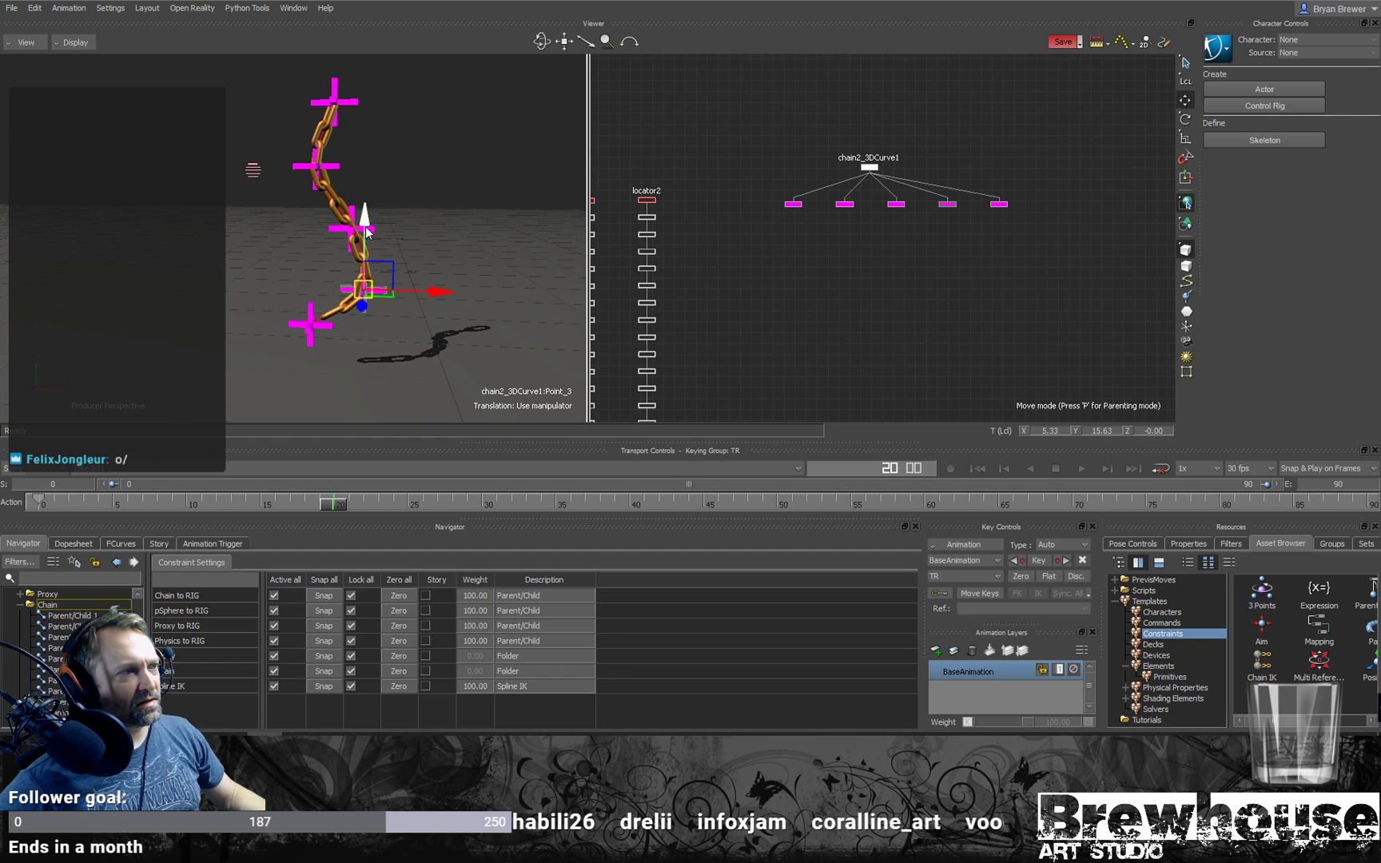
{"action": "left_click", "coordinate": [339, 231]}
{"action": "left_click_drag", "start_coordinate": [418, 230], "coordinate": [369, 231]}
{"action": "left_click", "coordinate": [316, 167]}
{"action": "left_click_drag", "start_coordinate": [389, 167], "coordinate": [410, 169]}
{"action": "left_click_drag", "start_coordinate": [1063, 264], "coordinate": [863, 188]}
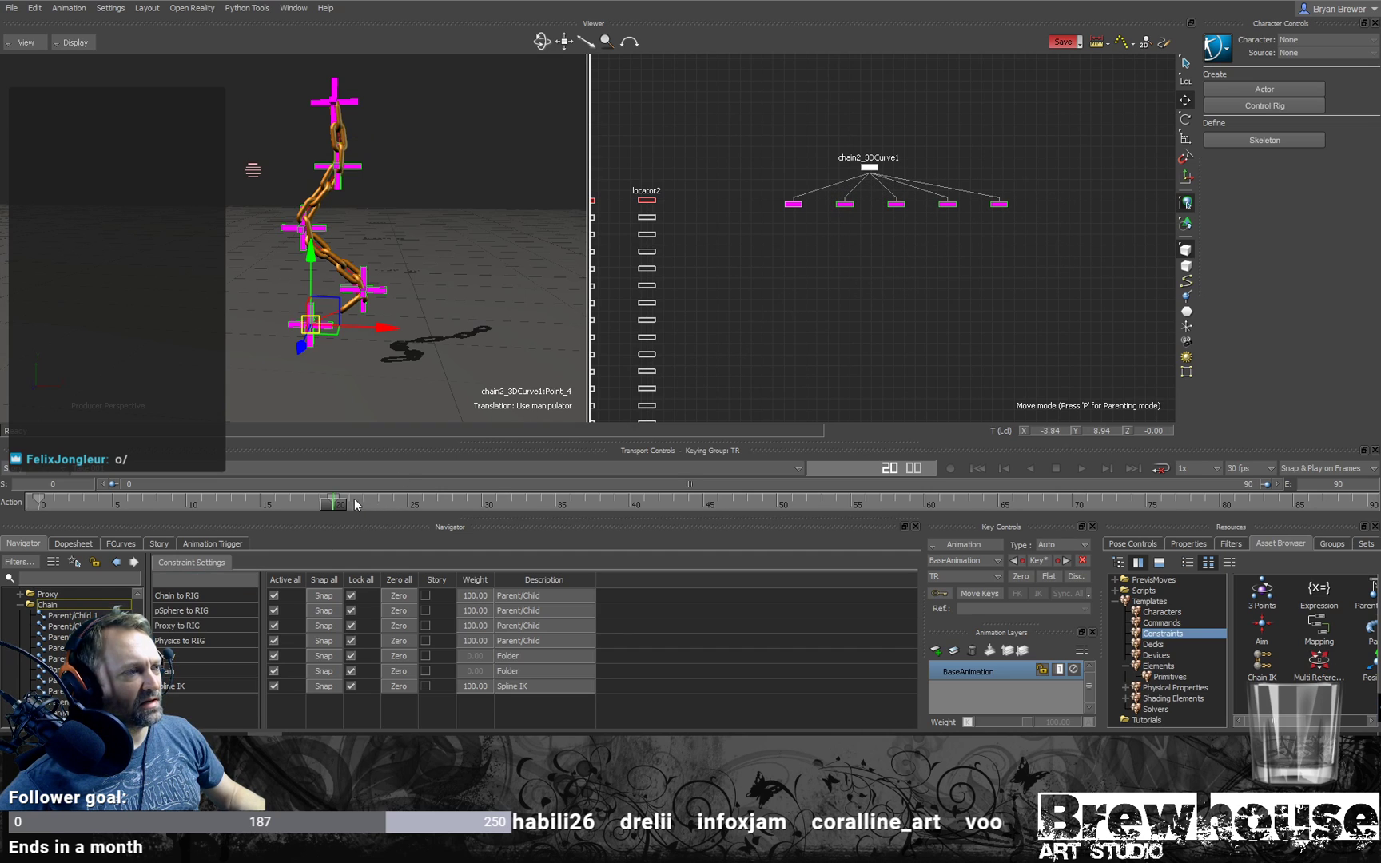
Step: Play back the swing between the two poses and retime the frame 20 key to frame 10
{"action": "left_click_drag", "start_coordinate": [334, 503], "coordinate": [25, 505]}
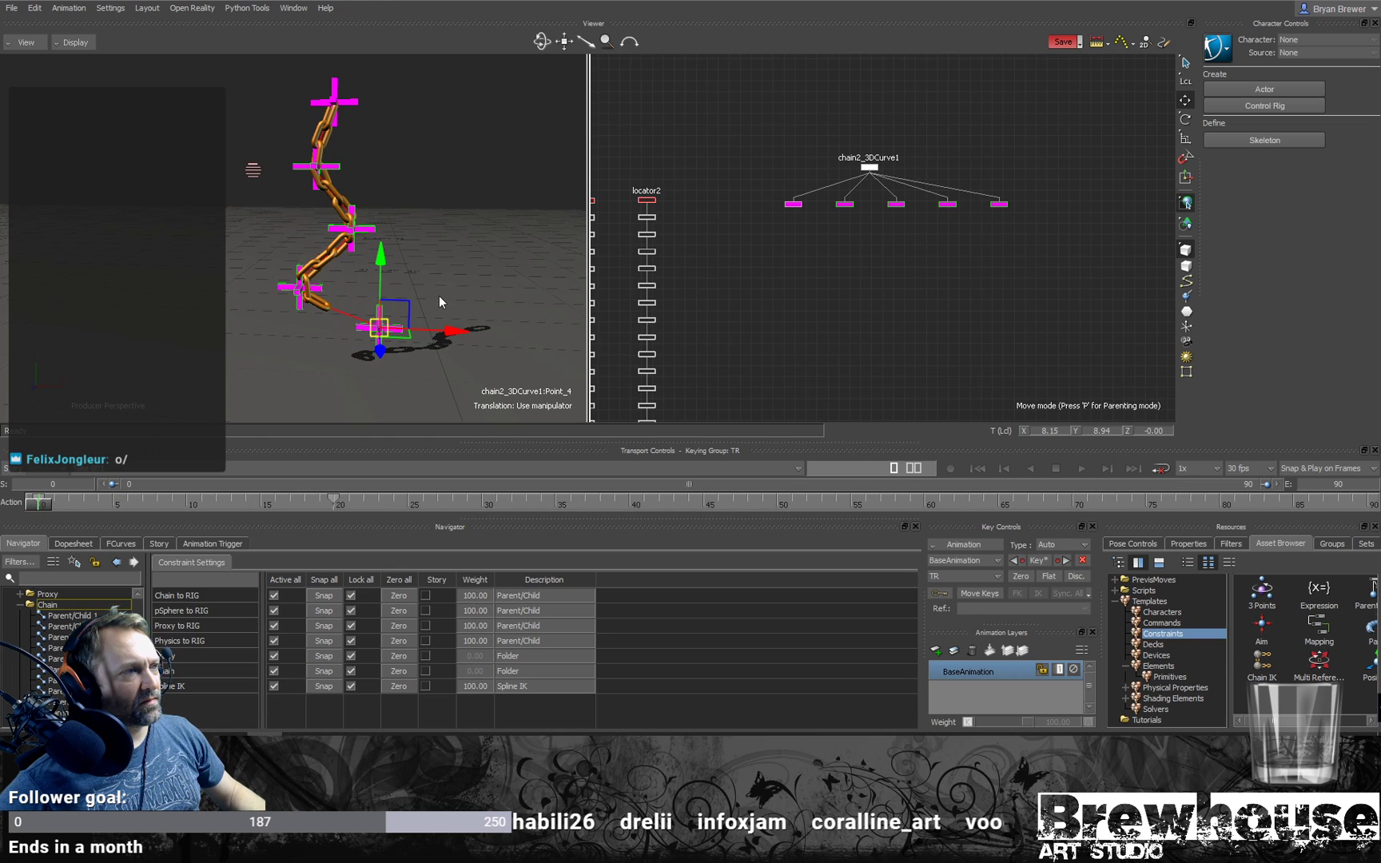
{"action": "key", "text": "space"}
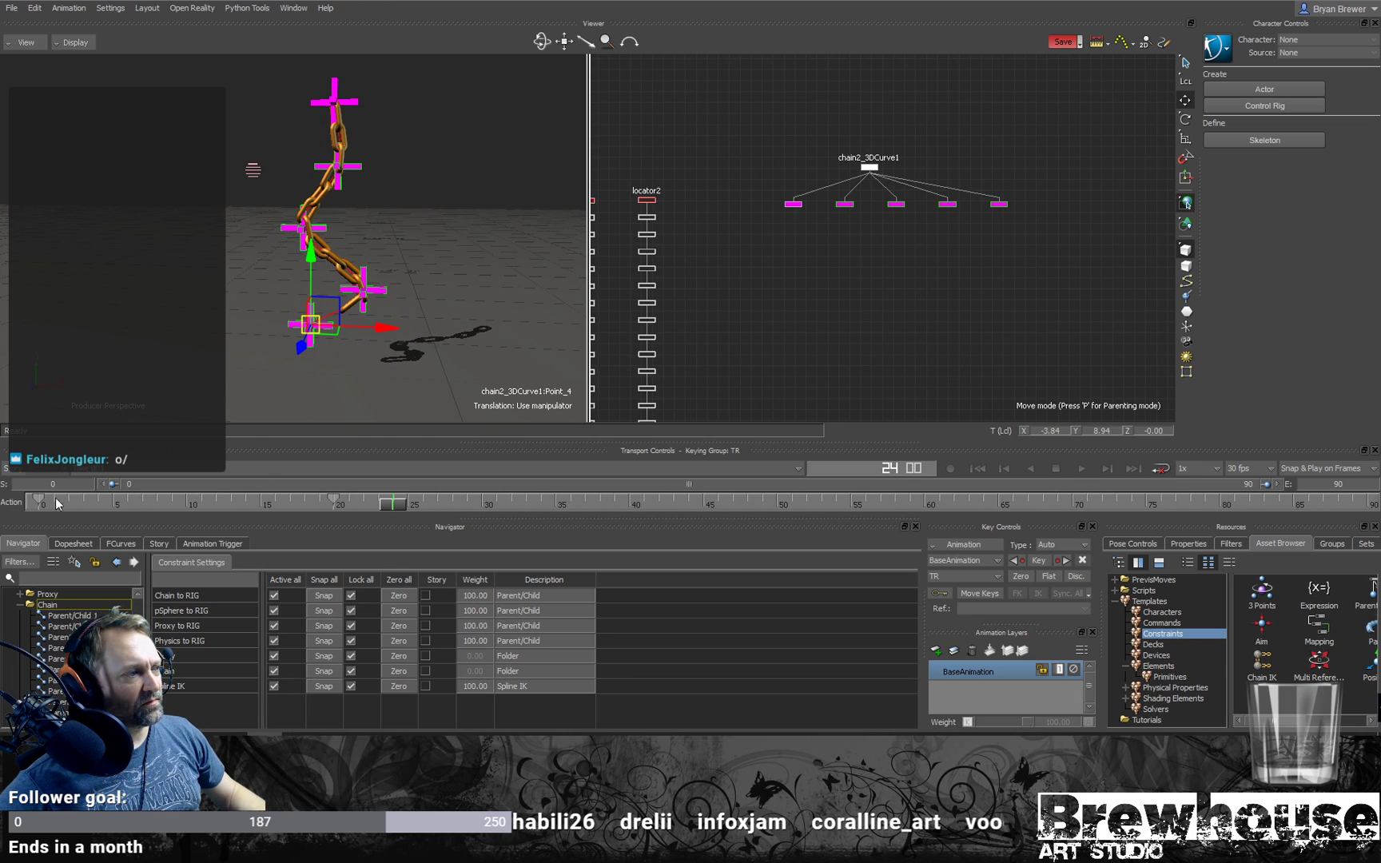
{"action": "left_click_drag", "start_coordinate": [335, 502], "coordinate": [186, 503]}
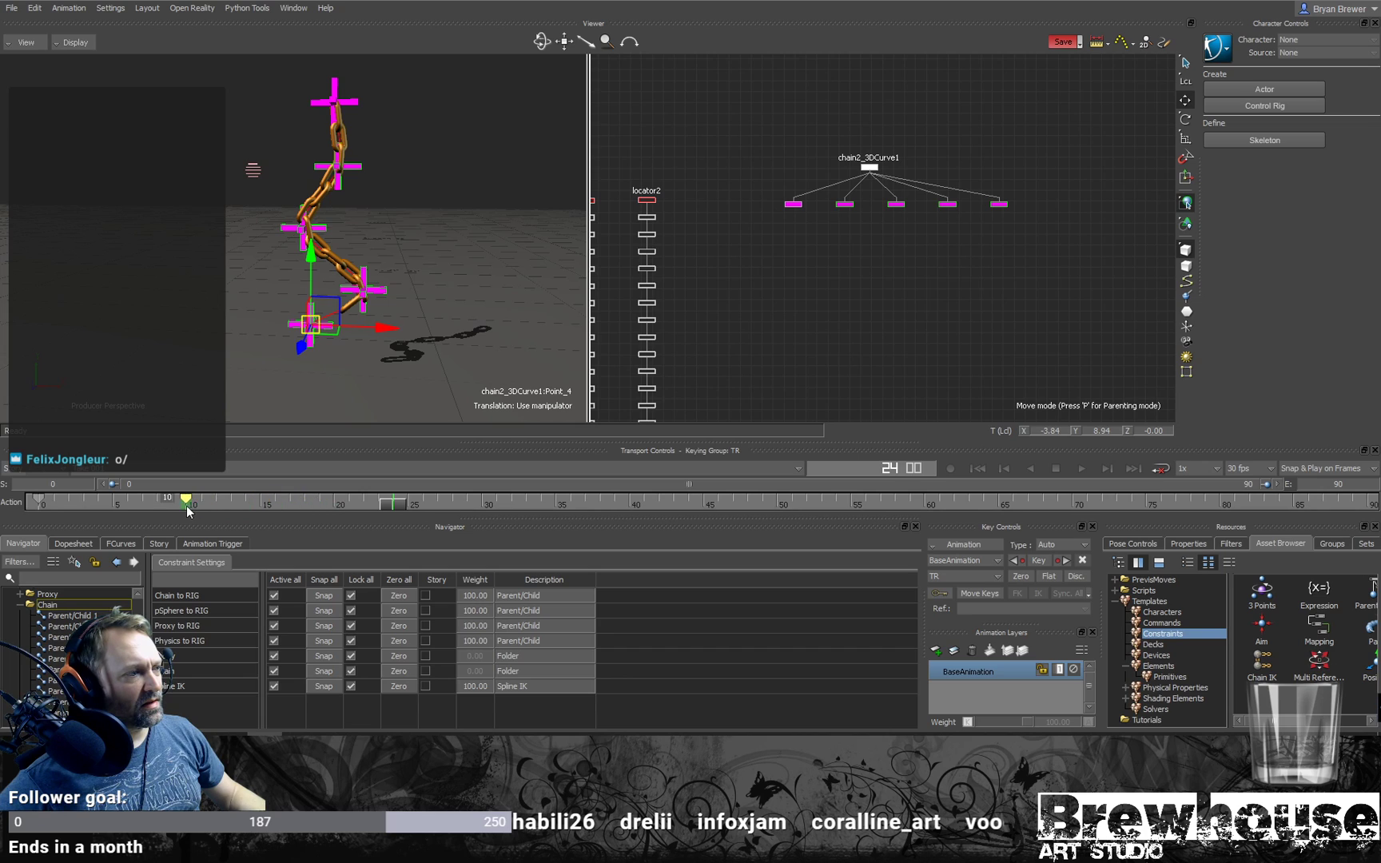
Step: Preview the faster swing and copy the frame 0 pose key to frame 20
{"action": "left_click_drag", "start_coordinate": [56, 508], "coordinate": [36, 507]}
{"action": "key", "text": "space"}
{"action": "key", "text": "space"}
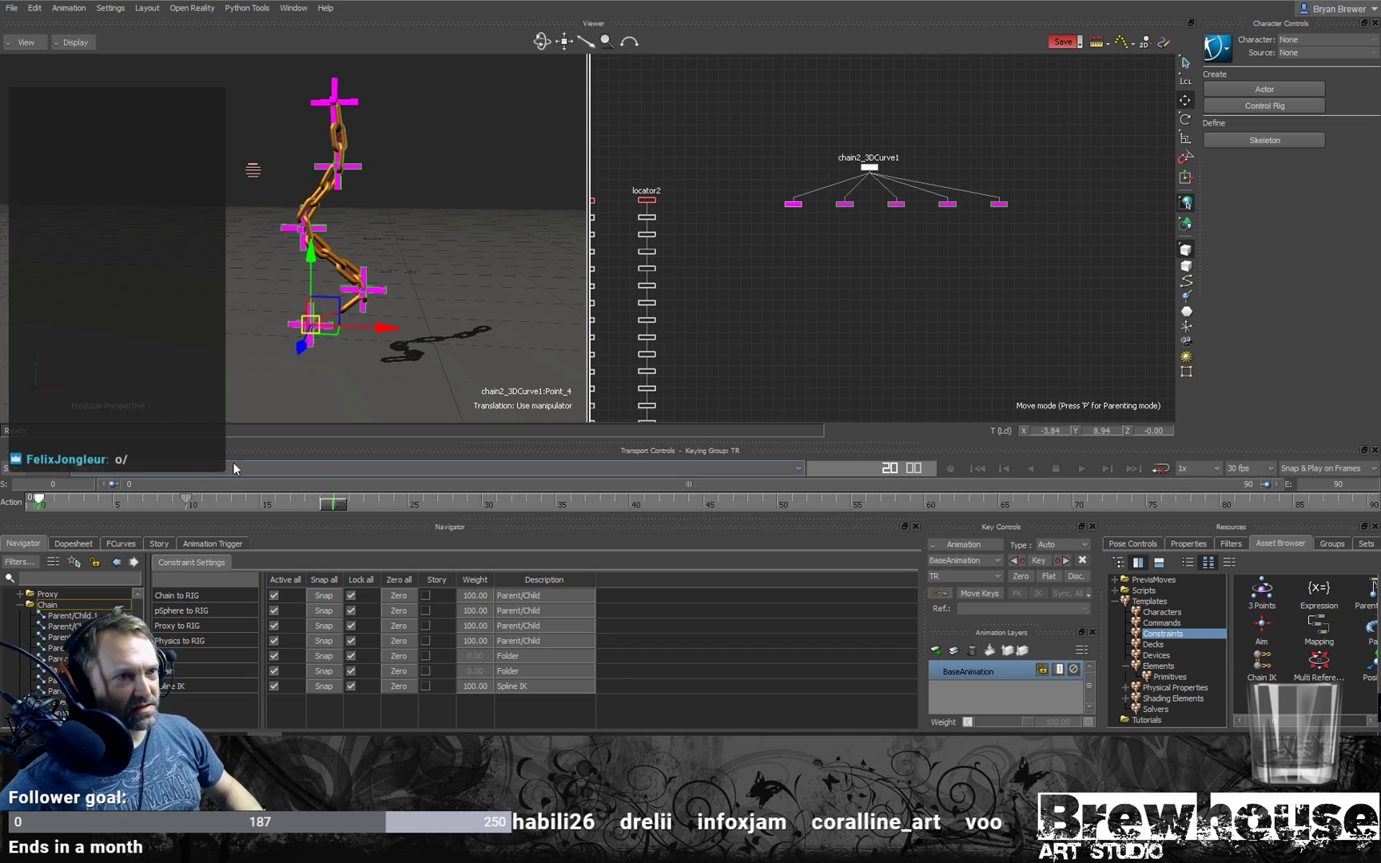
{"action": "key", "text": "ctrl+v"}
Step: Copy the keys of the swing cycle and paste them twice to extend the animation to frame 60
{"action": "left_click_drag", "start_coordinate": [358, 505], "coordinate": [180, 504], "text": "shift"}
{"action": "mouse_move", "coordinate": [342, 507]}
{"action": "left_mouse_down"}
{"action": "mouse_move", "coordinate": [779, 505]}
{"action": "mouse_move", "coordinate": [298, 489]}
{"action": "mouse_move", "coordinate": [36, 502]}
{"action": "mouse_move", "coordinate": [479, 518]}
{"action": "mouse_move", "coordinate": [67, 512]}
{"action": "left_mouse_up"}
{"action": "key", "text": "ctrl+v"}
{"action": "key", "text": "ctrl+v"}
Step: Display the Translation X function curves of the four animated control points
{"action": "left_click", "coordinate": [120, 544]}
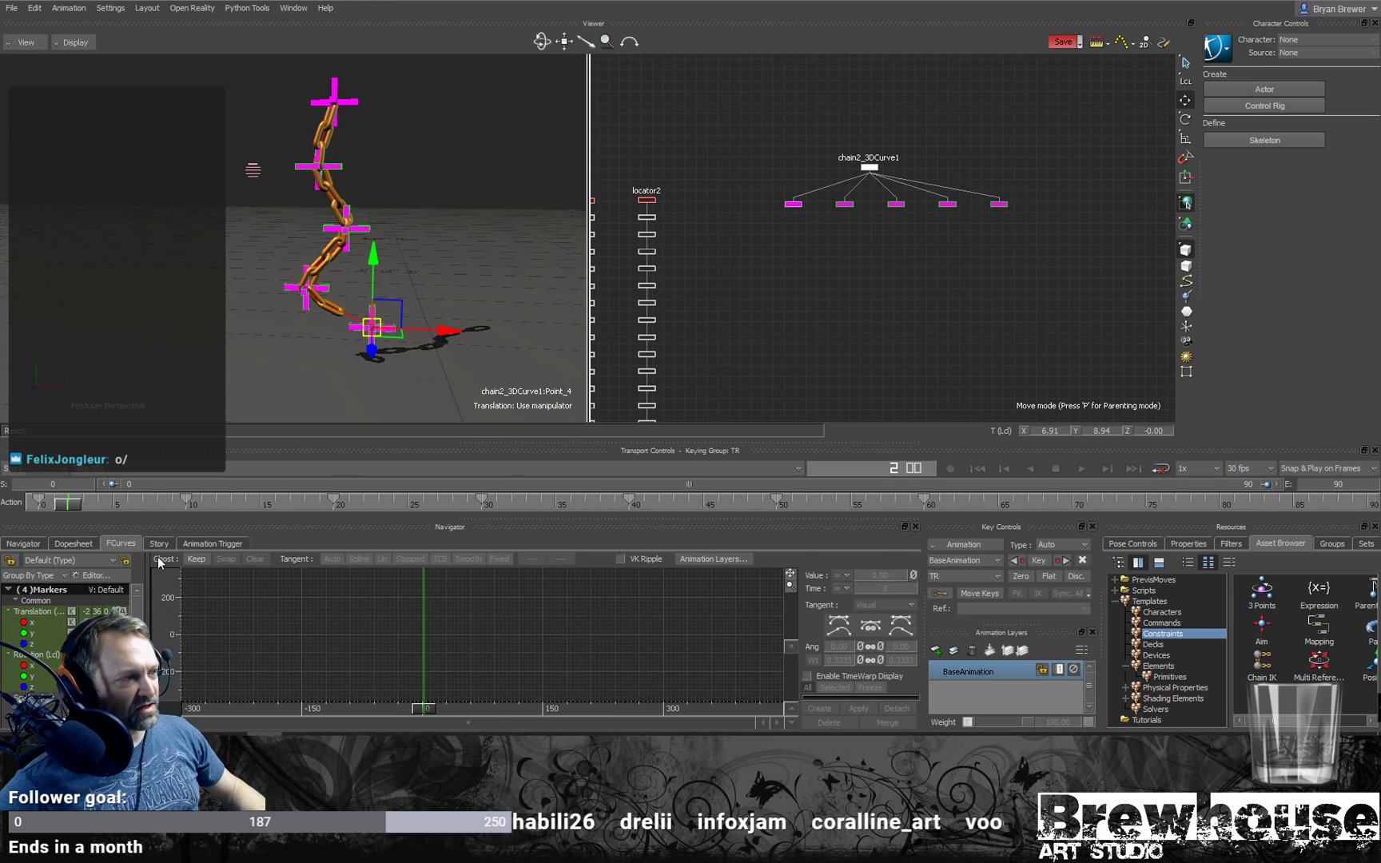
{"action": "left_click", "coordinate": [30, 626]}
{"action": "key", "text": "a"}
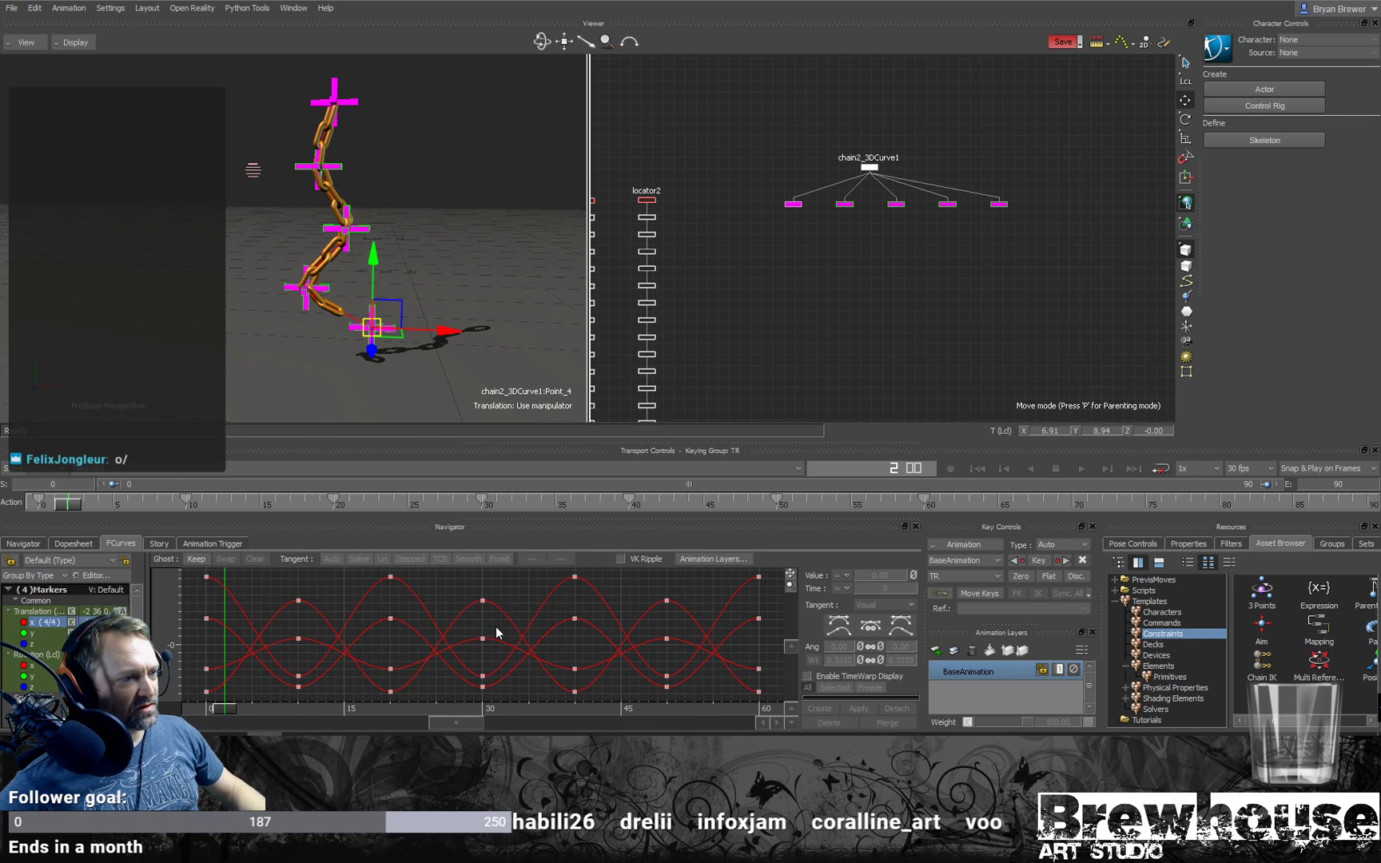
{"action": "left_click_drag", "start_coordinate": [534, 639], "coordinate": [464, 605], "text": "ctrl"}
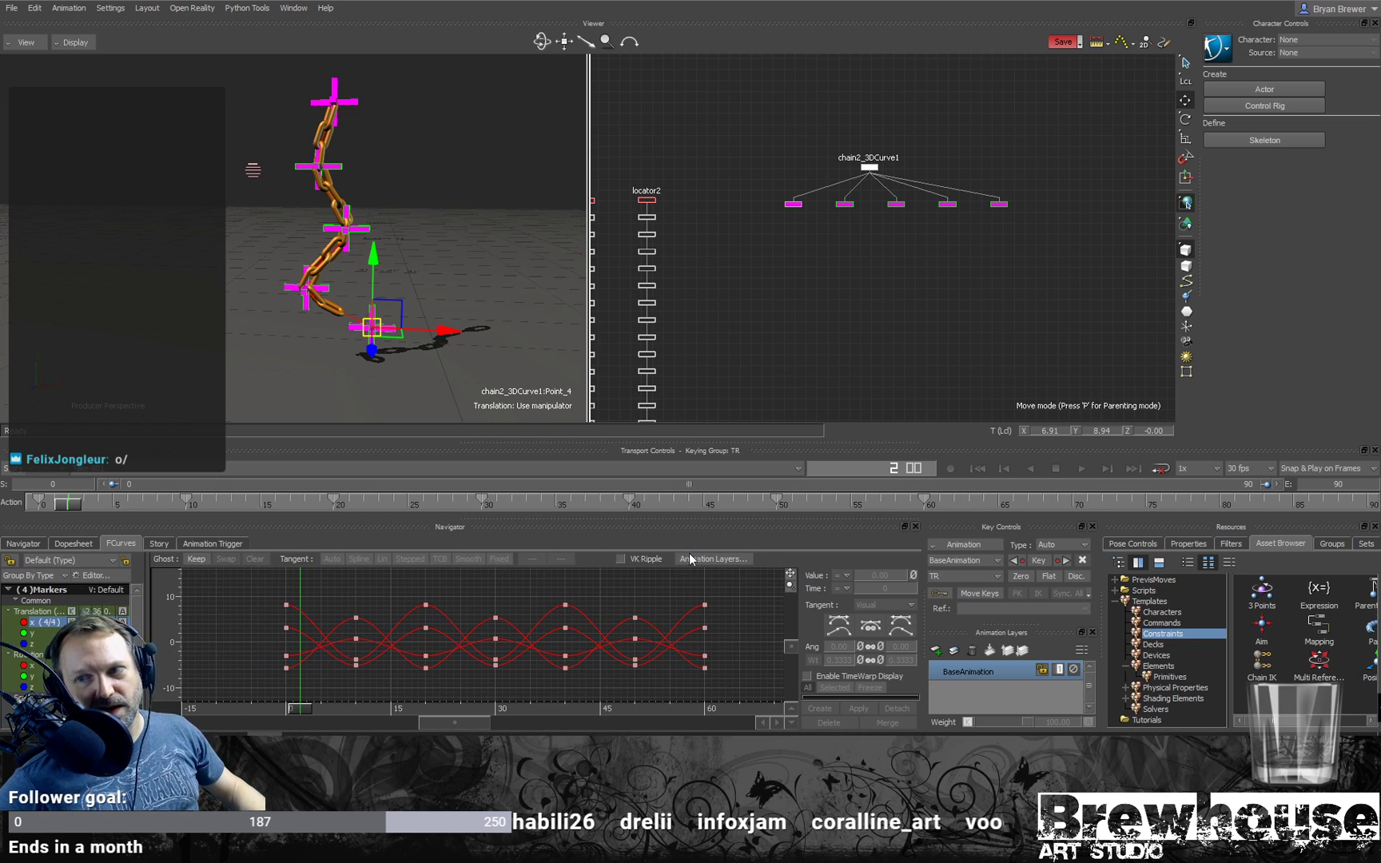
Step: Scale down the X translation keys of the control points from frame 10 to 60, and again from frame 20 to 60
{"action": "left_click_drag", "start_coordinate": [755, 576], "coordinate": [328, 694]}
{"action": "left_click_drag", "start_coordinate": [530, 613], "coordinate": [531, 659]}
{"action": "left_click_drag", "start_coordinate": [742, 590], "coordinate": [530, 685], "text": "ctrl"}
{"action": "left_click_drag", "start_coordinate": [389, 704], "coordinate": [388, 704]}
{"action": "mouse_move", "coordinate": [564, 622]}
{"action": "left_mouse_down"}
{"action": "mouse_move", "coordinate": [572, 669]}
{"action": "mouse_move", "coordinate": [565, 653]}
{"action": "left_mouse_up"}
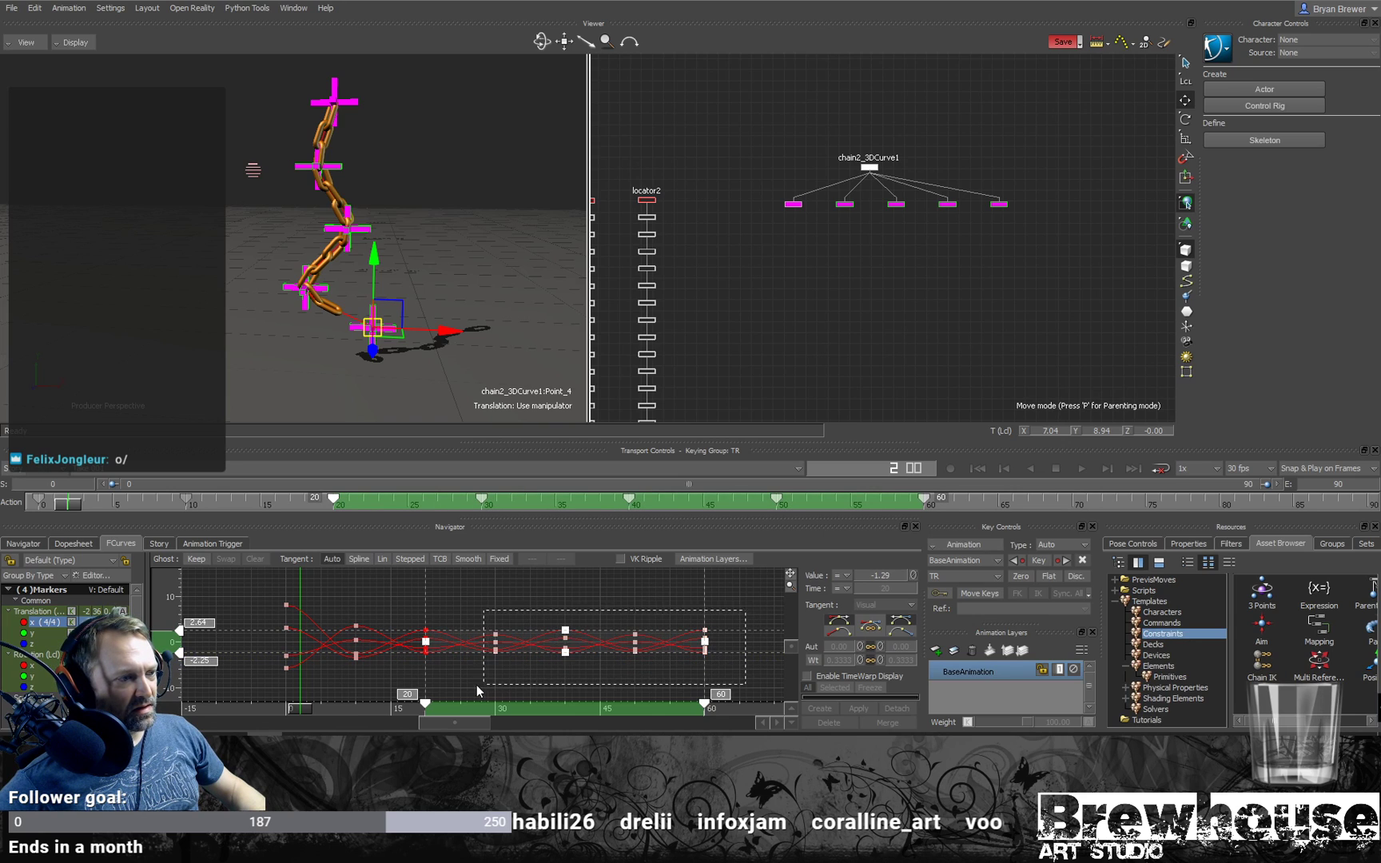
Step: Flatten the X translation curves progressively for the keys from frames 30, 40 and 50 through 60
{"action": "left_click_drag", "start_coordinate": [425, 704], "coordinate": [495, 703]}
{"action": "left_click_drag", "start_coordinate": [602, 634], "coordinate": [600, 651]}
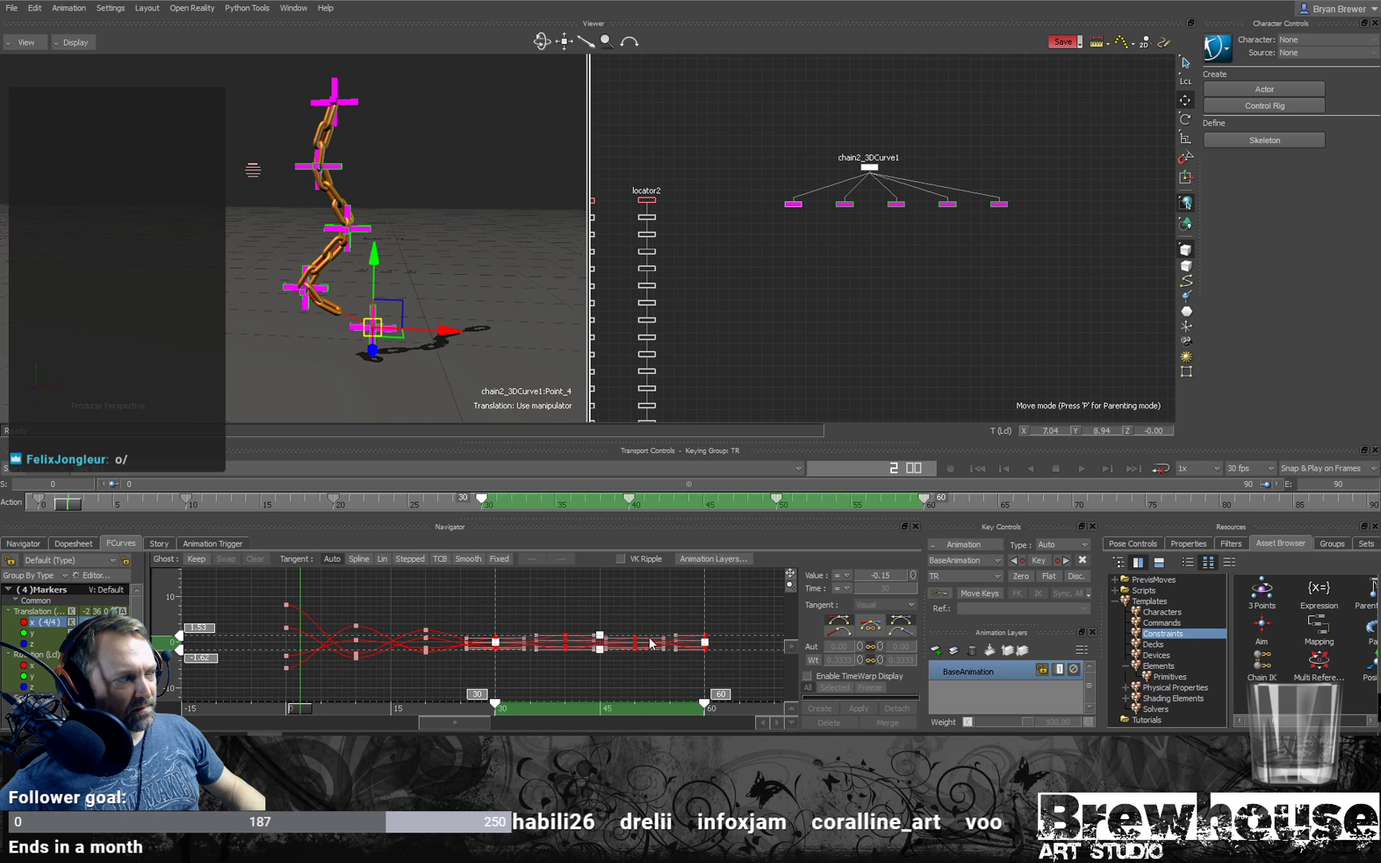
{"action": "left_click_drag", "start_coordinate": [494, 704], "coordinate": [564, 703]}
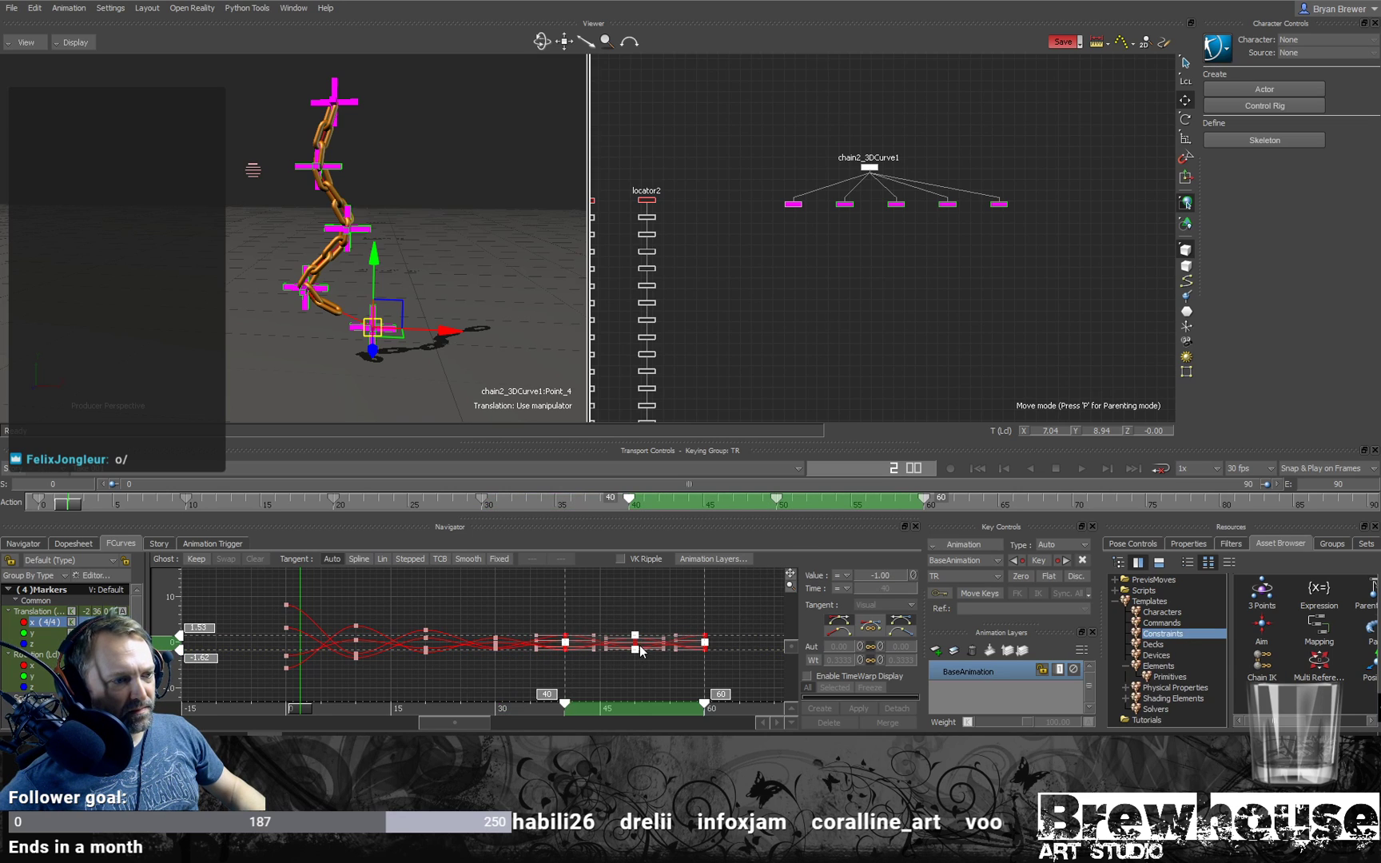
{"action": "left_click_drag", "start_coordinate": [633, 652], "coordinate": [672, 649]}
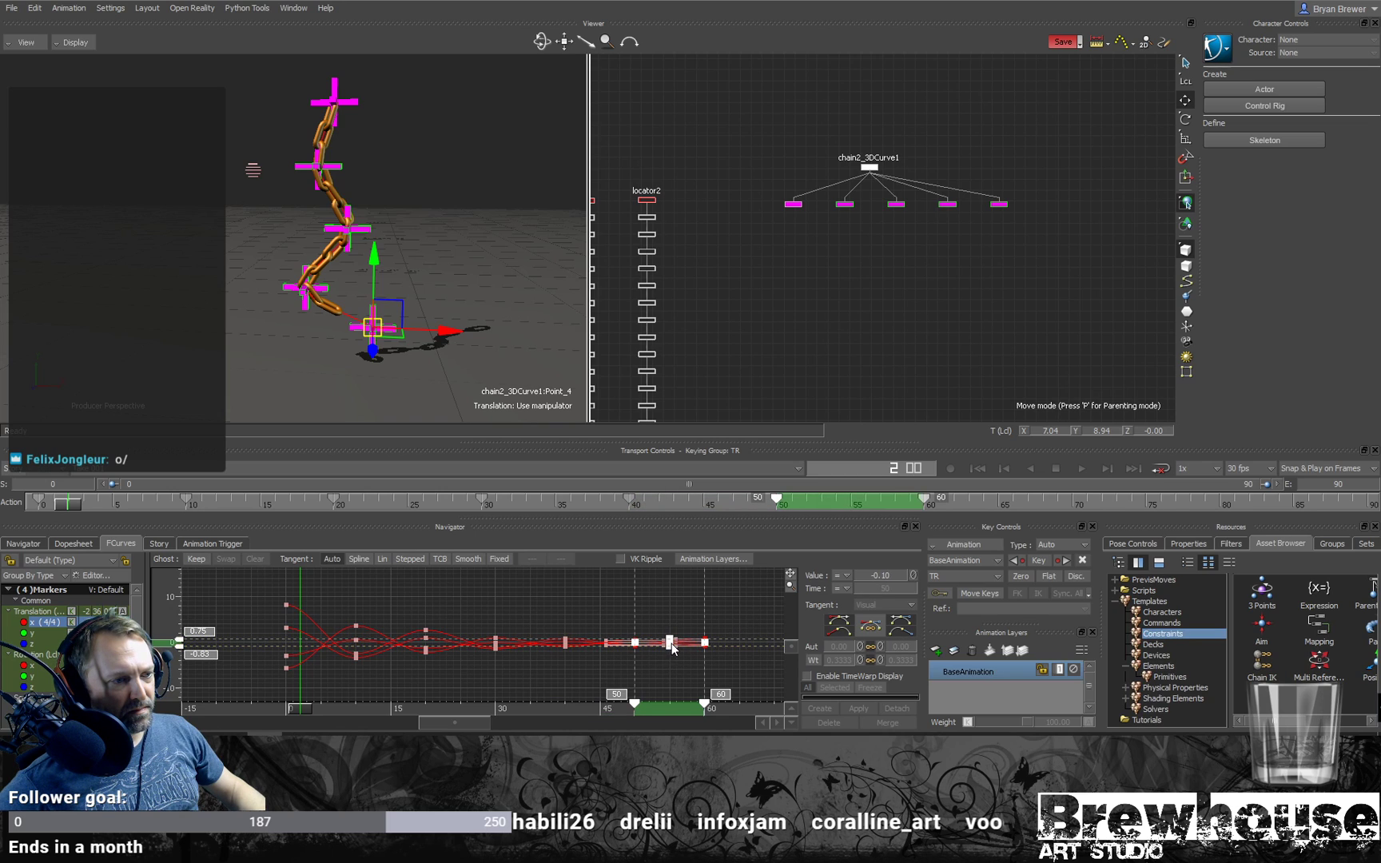
Step: Deselect everything and play back the damped chain swing
{"action": "left_click", "coordinate": [737, 605]}
{"action": "left_click", "coordinate": [780, 353]}
{"action": "left_click", "coordinate": [489, 342]}
{"action": "key", "text": "ctrl+space"}
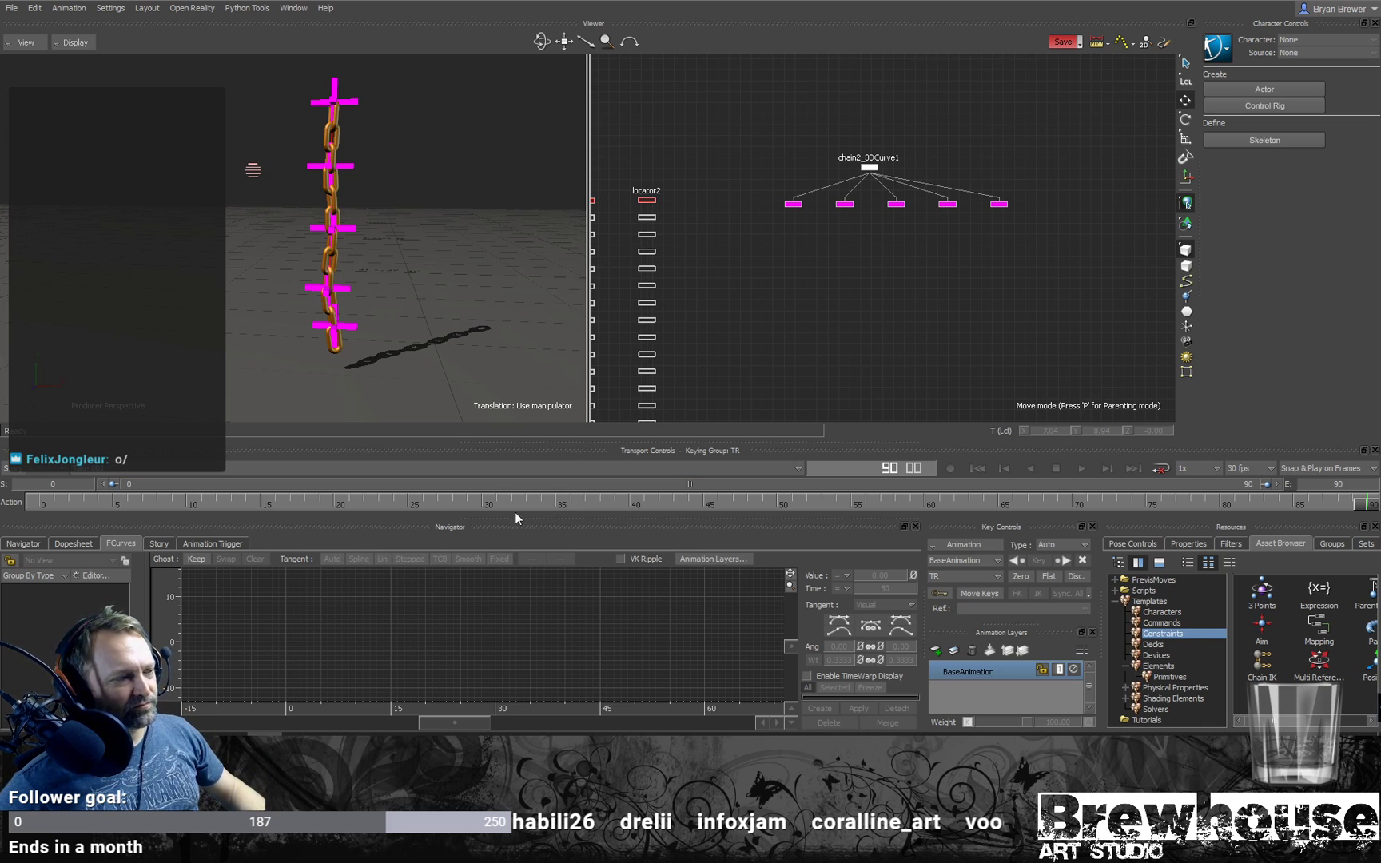
{"action": "key", "text": "ctrl+space"}
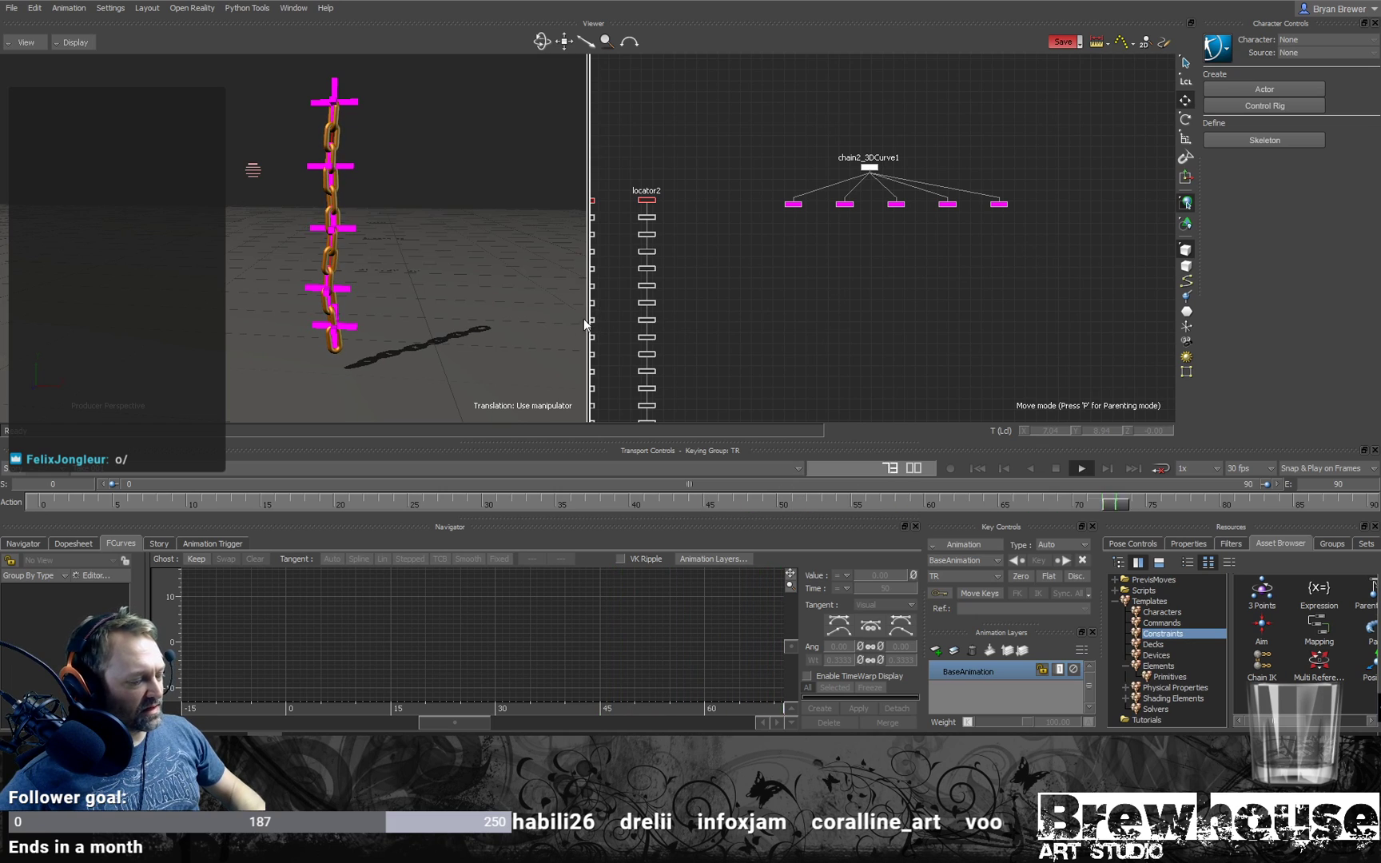
Step: Display only the models, turn on looped playback and review the chain's swing again
{"action": "key", "text": "ctrl+a"}
{"action": "key", "text": "ctrl+space"}
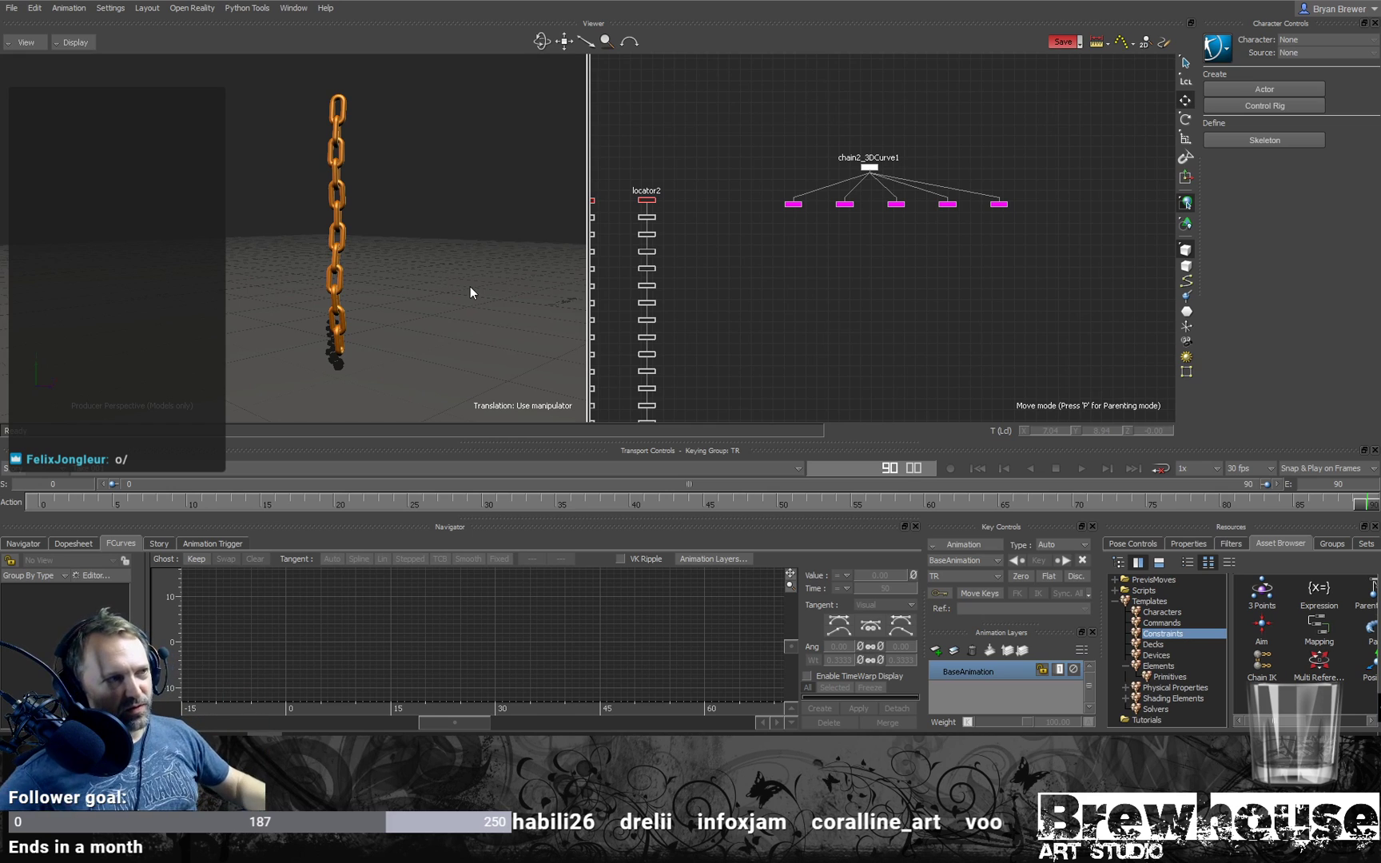
{"action": "key", "text": "space"}
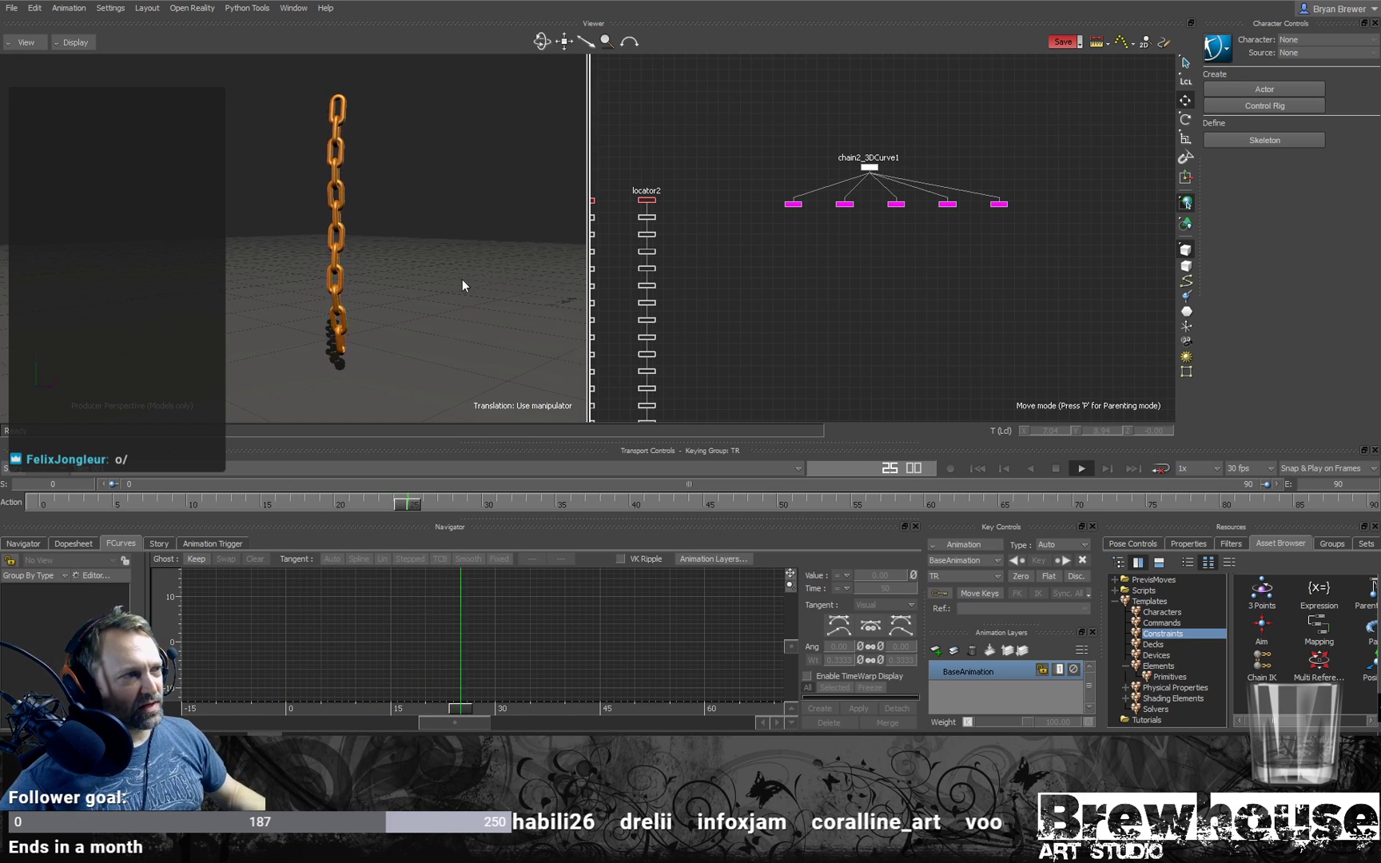
{"action": "key", "text": "space"}
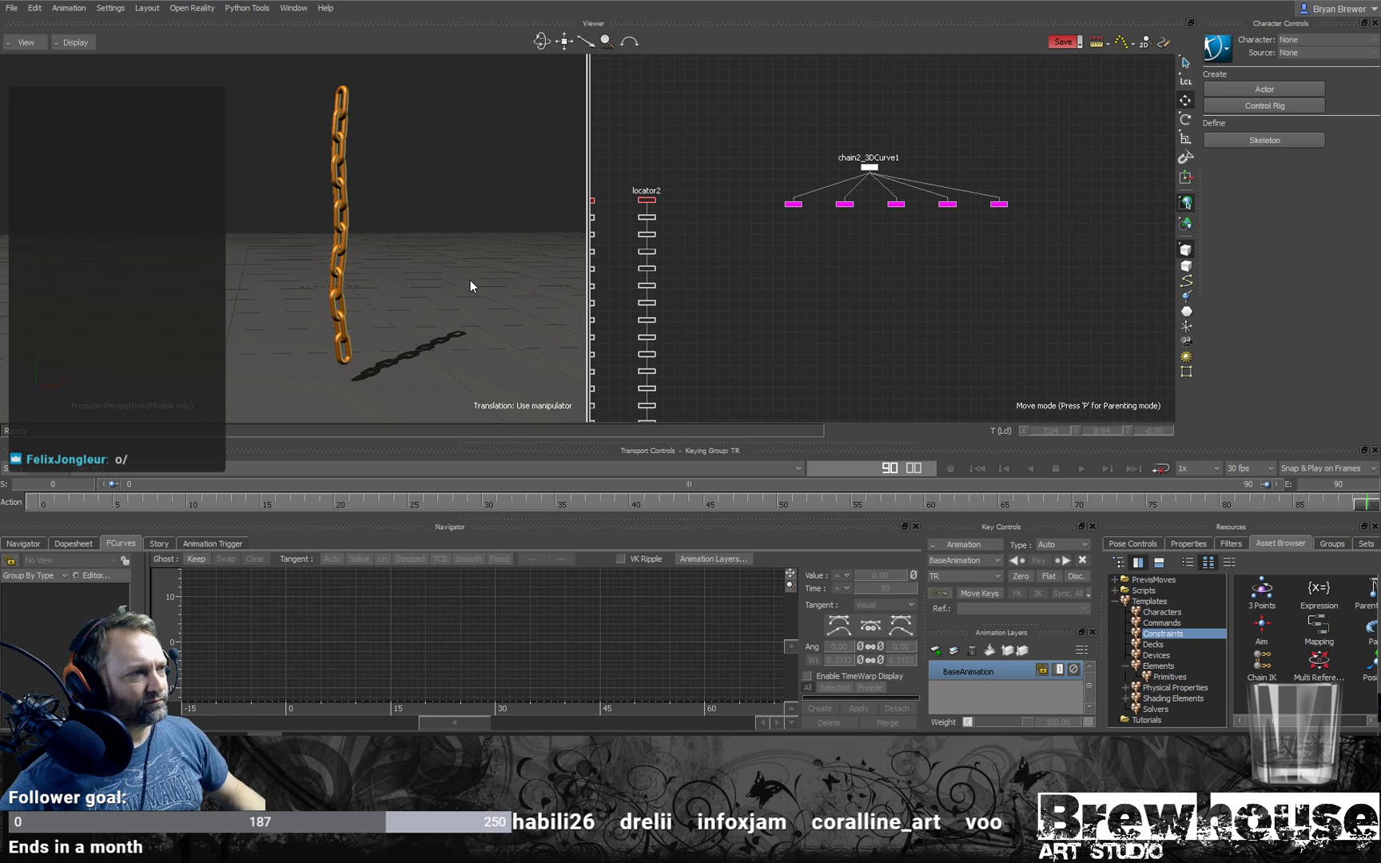
{"action": "key", "text": "space"}
{"action": "left_click", "coordinate": [1159, 470]}
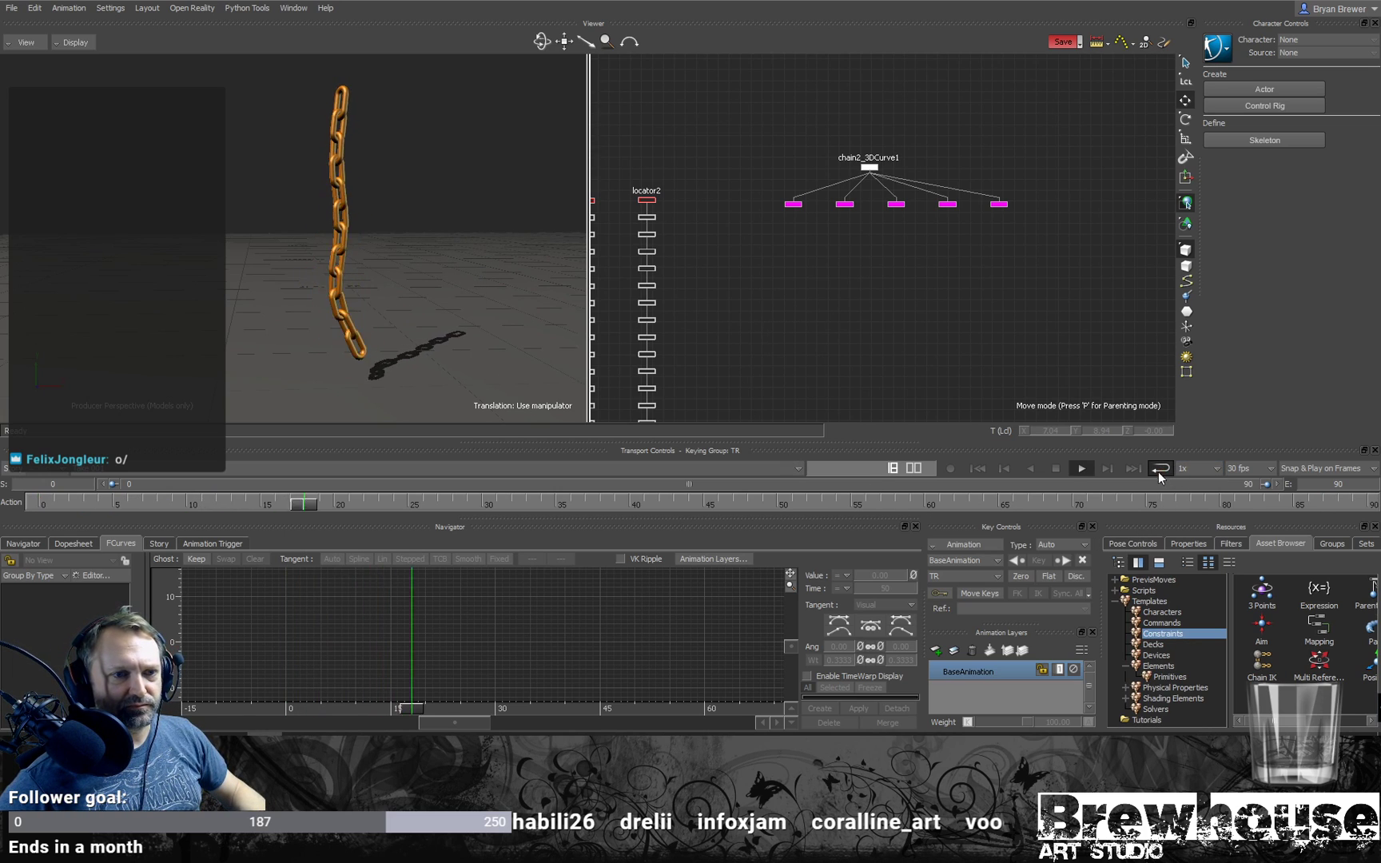
{"action": "key", "text": "space"}
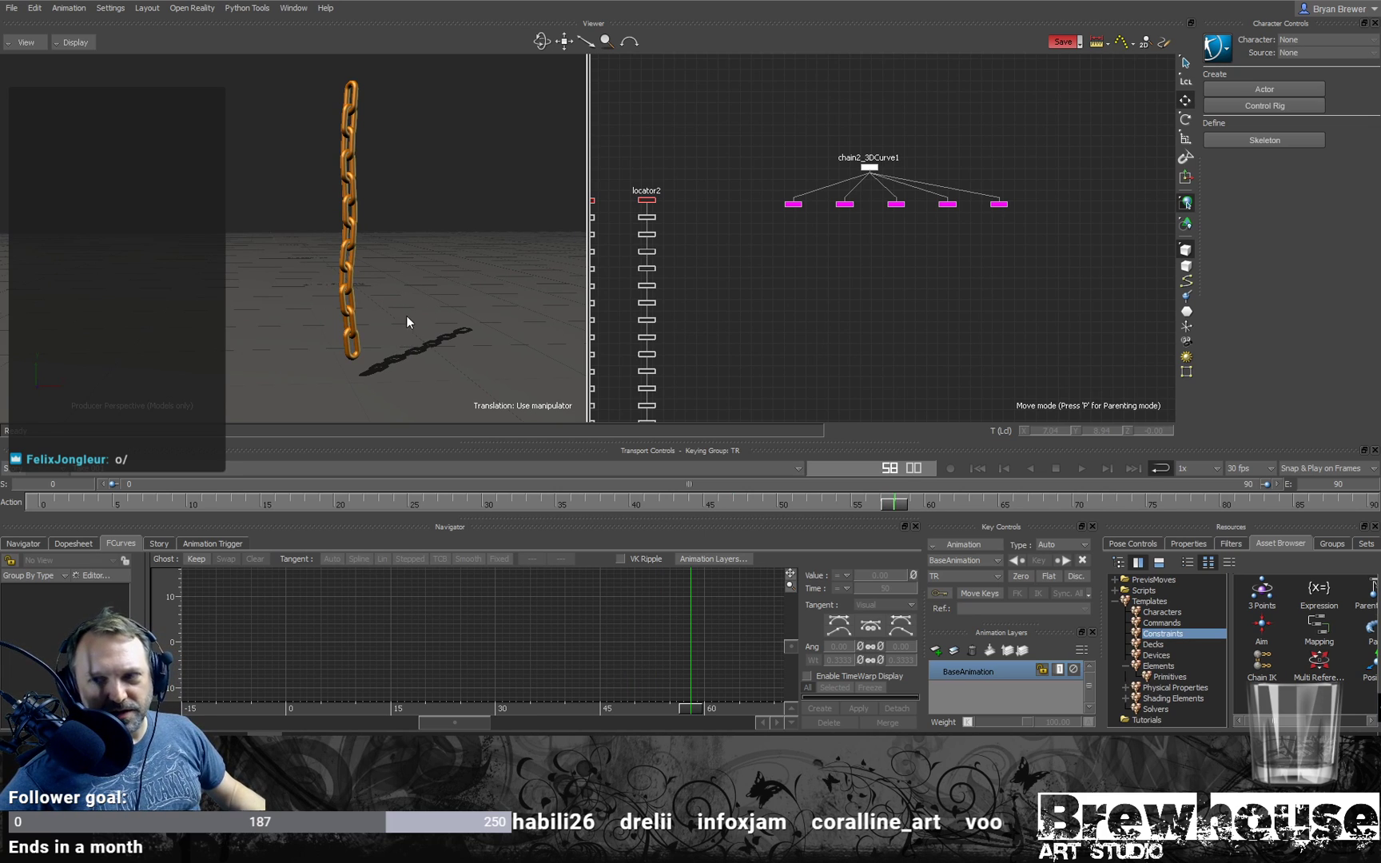
Step: Delete the X translation keys of the four animated control points from frame 10 to 60
{"action": "left_click_drag", "start_coordinate": [1118, 246], "coordinate": [828, 190]}
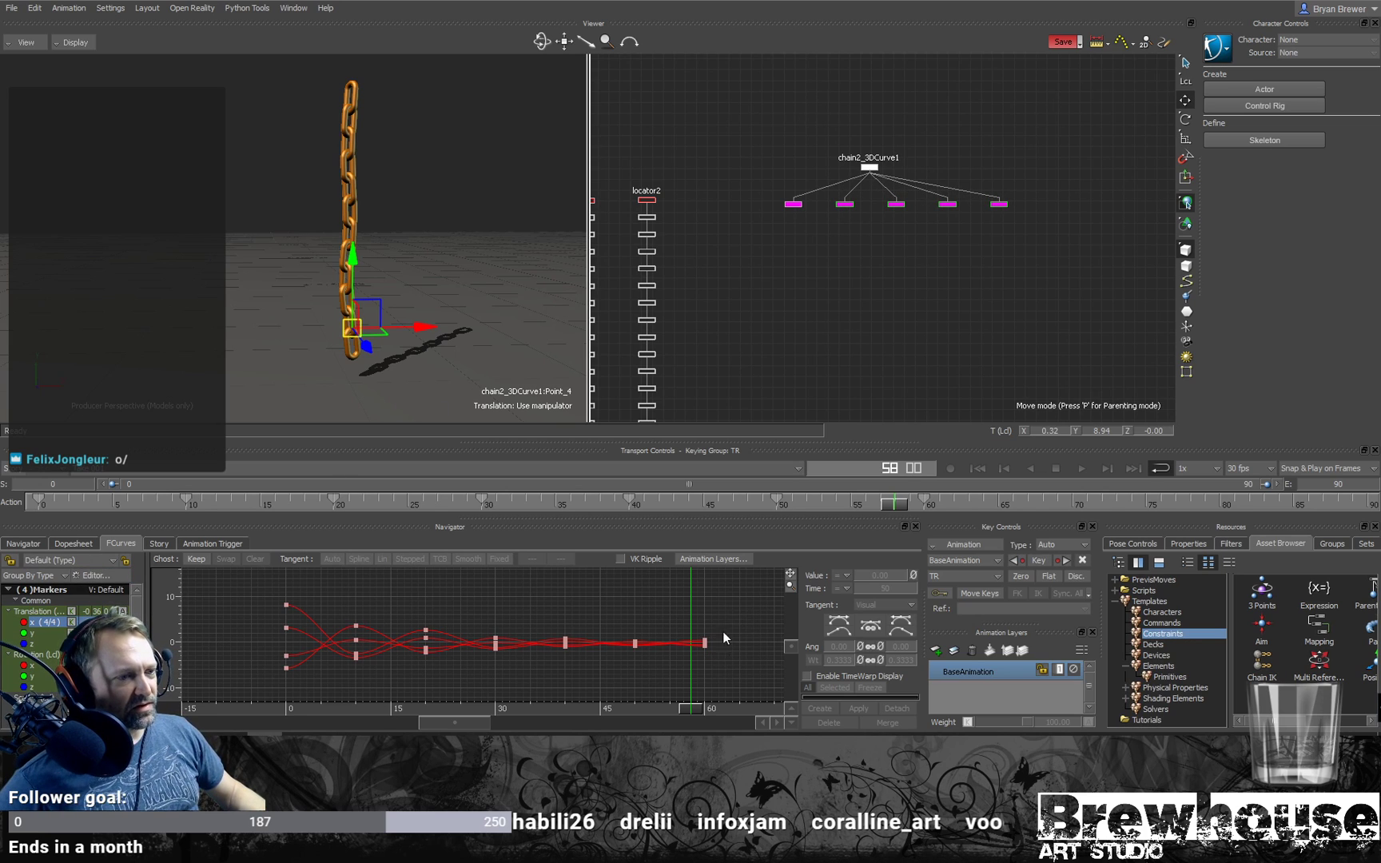
{"action": "left_click_drag", "start_coordinate": [712, 620], "coordinate": [342, 685]}
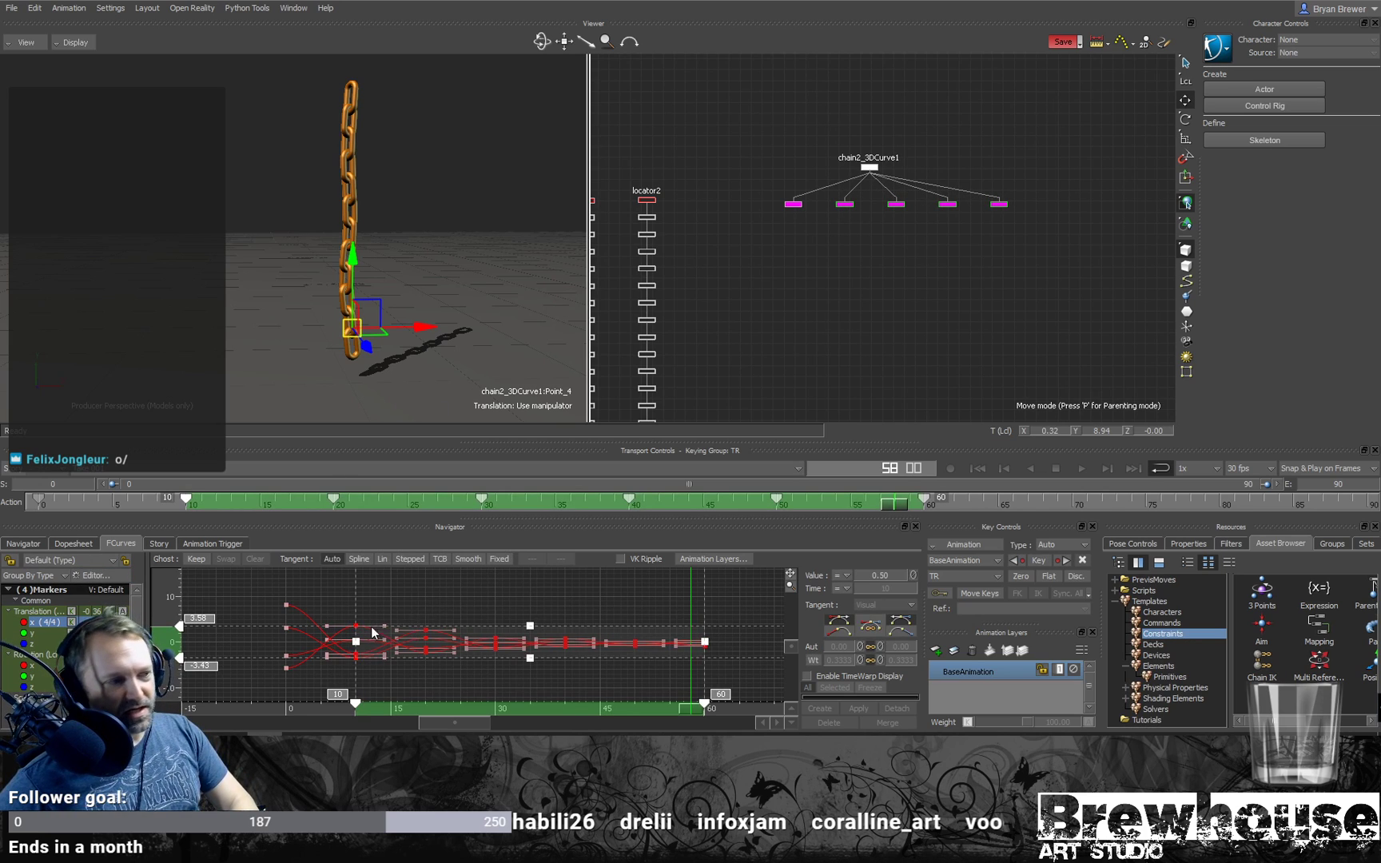
{"action": "key", "text": "Delete"}
Step: Switch the viewer to X-Ray display and delete the remaining frame 0 keys of the control points
{"action": "left_click_drag", "start_coordinate": [331, 581], "coordinate": [273, 690]}
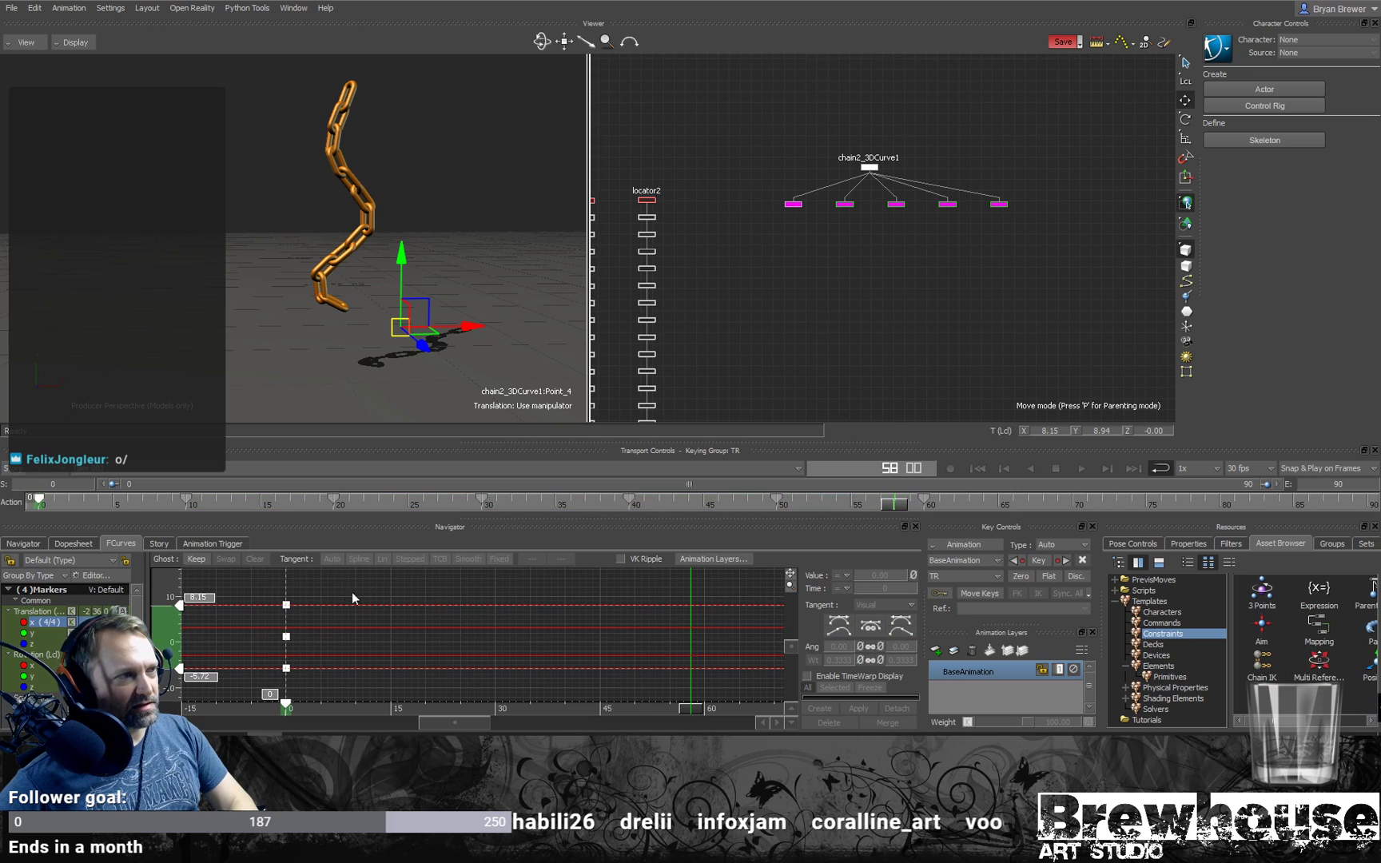
{"action": "left_click_drag", "start_coordinate": [686, 711], "coordinate": [152, 712]}
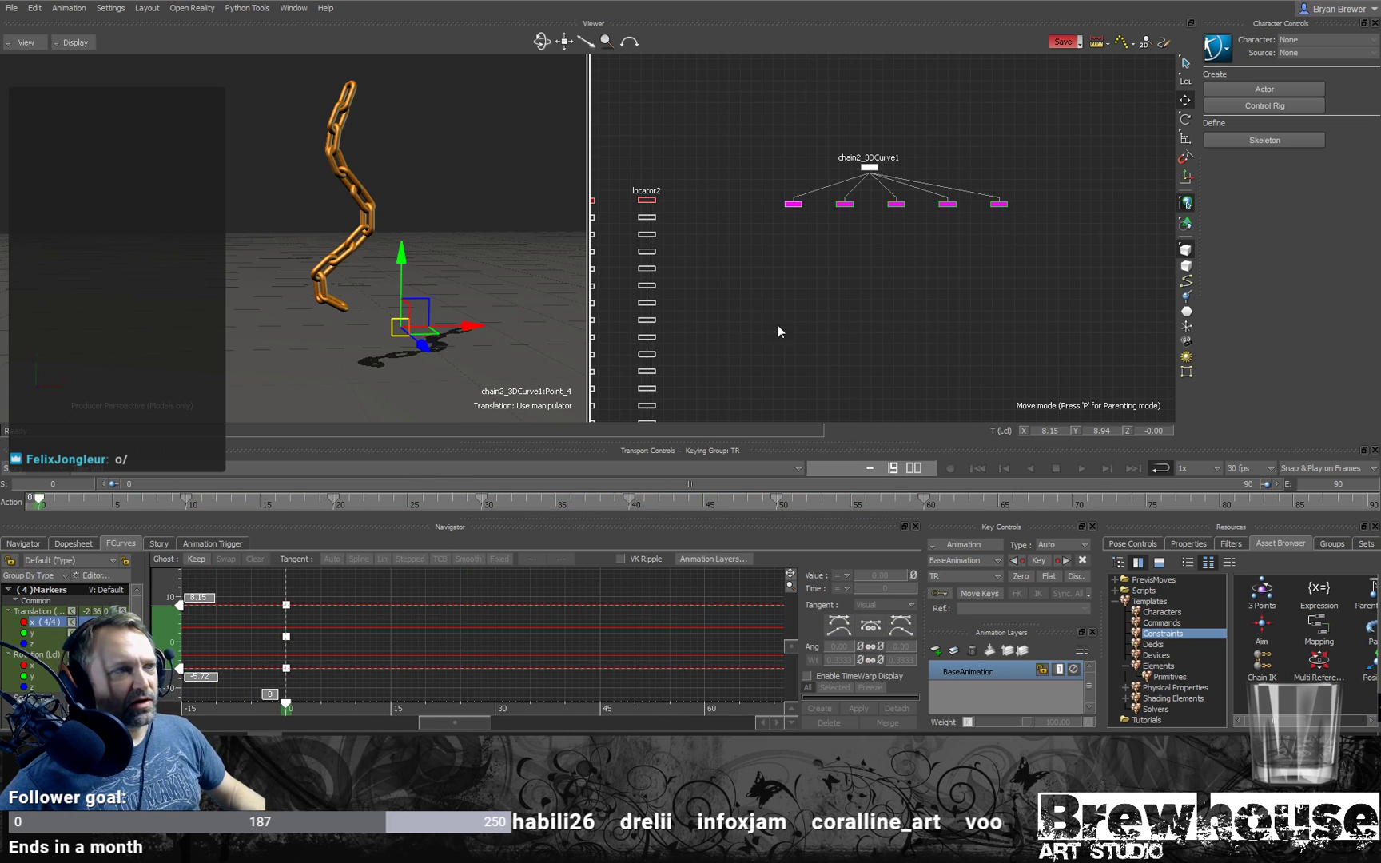
{"action": "key", "text": "ctrl+a"}
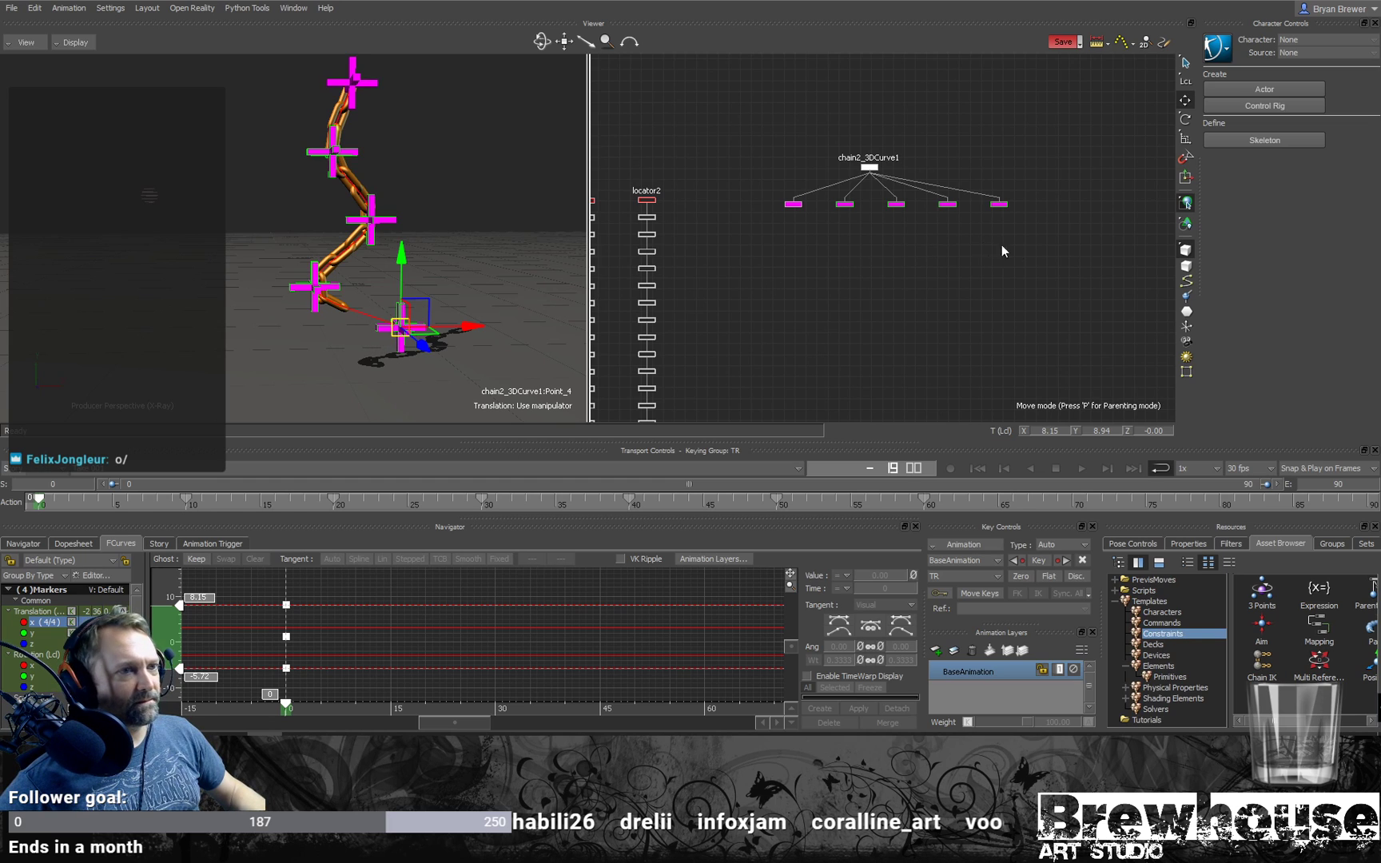
{"action": "middle_click_drag", "start_coordinate": [444, 331], "coordinate": [445, 325], "text": "alt"}
{"action": "left_click_drag", "start_coordinate": [444, 329], "coordinate": [436, 342], "text": "alt"}
{"action": "left_click_drag", "start_coordinate": [328, 575], "coordinate": [278, 676]}
{"action": "key", "text": "Delete"}
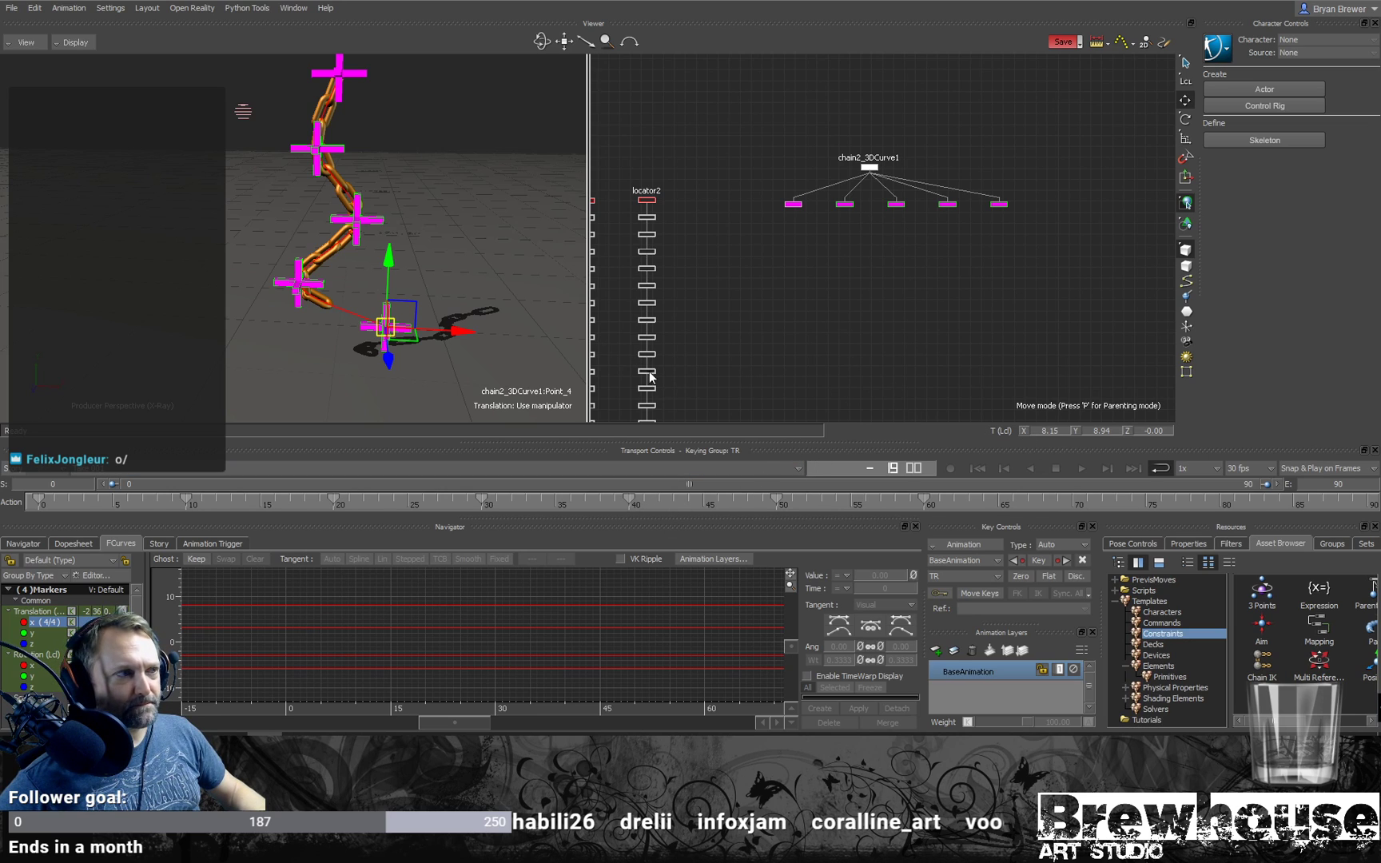
Step: Straighten the chain by setting the X translation of the selected control points to 0, and deselect them
{"action": "double_click", "coordinate": [1056, 432]}
{"action": "type", "text": "0"}
{"action": "key", "text": "Return"}
{"action": "left_click", "coordinate": [844, 327]}
{"action": "left_click_drag", "start_coordinate": [366, 351], "coordinate": [461, 243], "text": "ctrl+shift"}
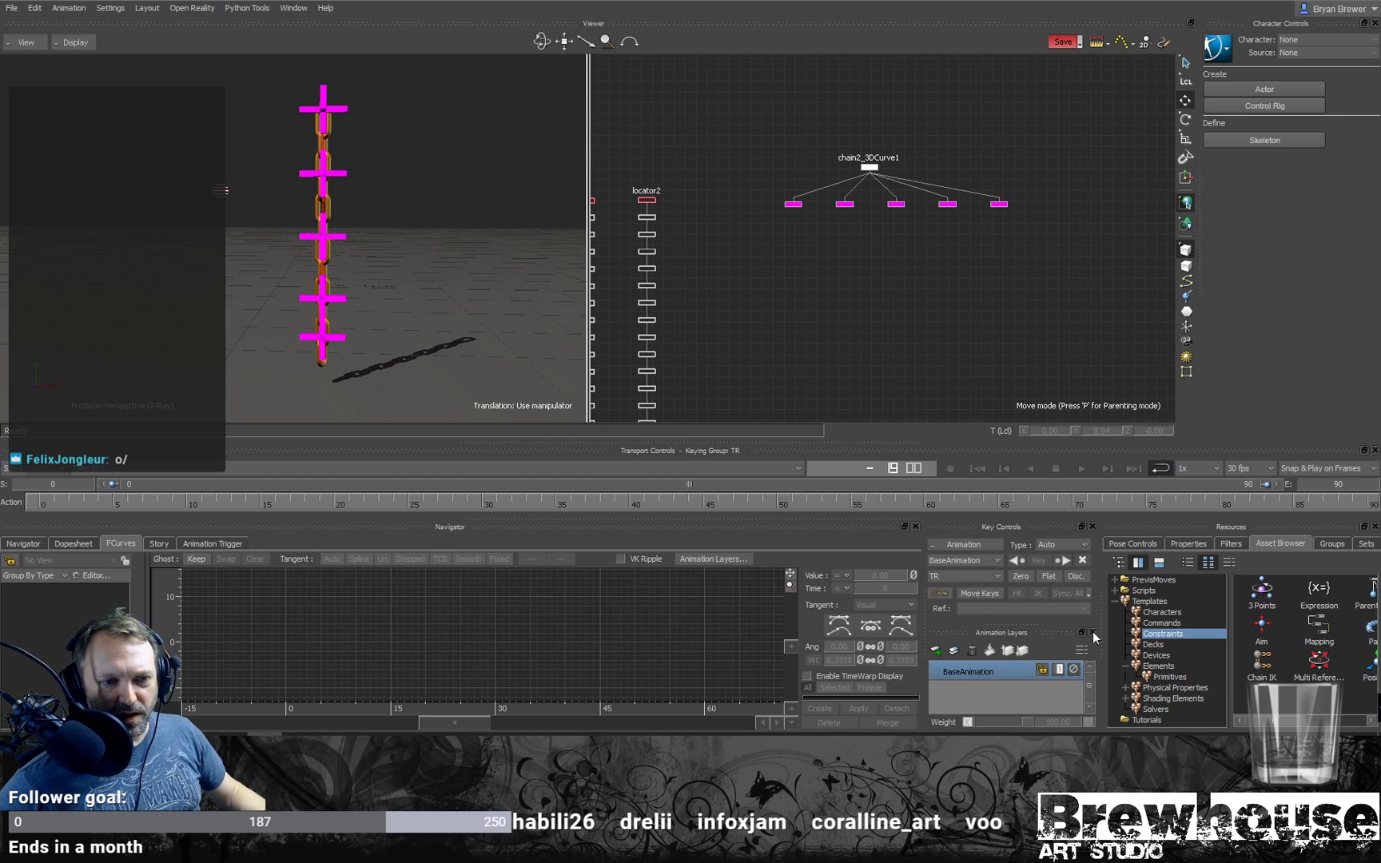
Step: Add a Marker element to the scene and place its node below the chain2_3DCurve1 hierarchy
{"action": "left_click", "coordinate": [1168, 667]}
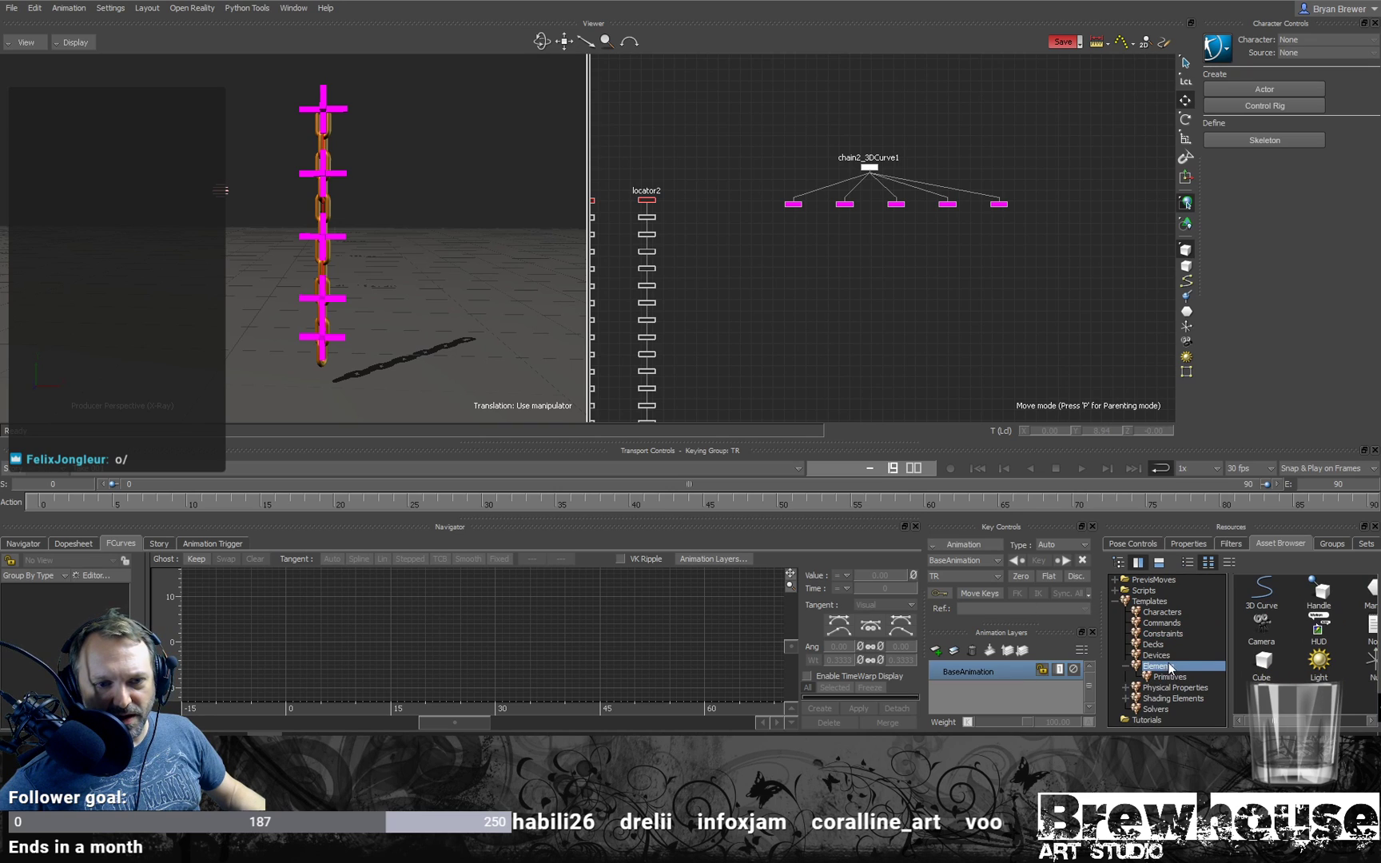
{"action": "left_click", "coordinate": [1187, 562]}
{"action": "left_click", "coordinate": [1268, 645]}
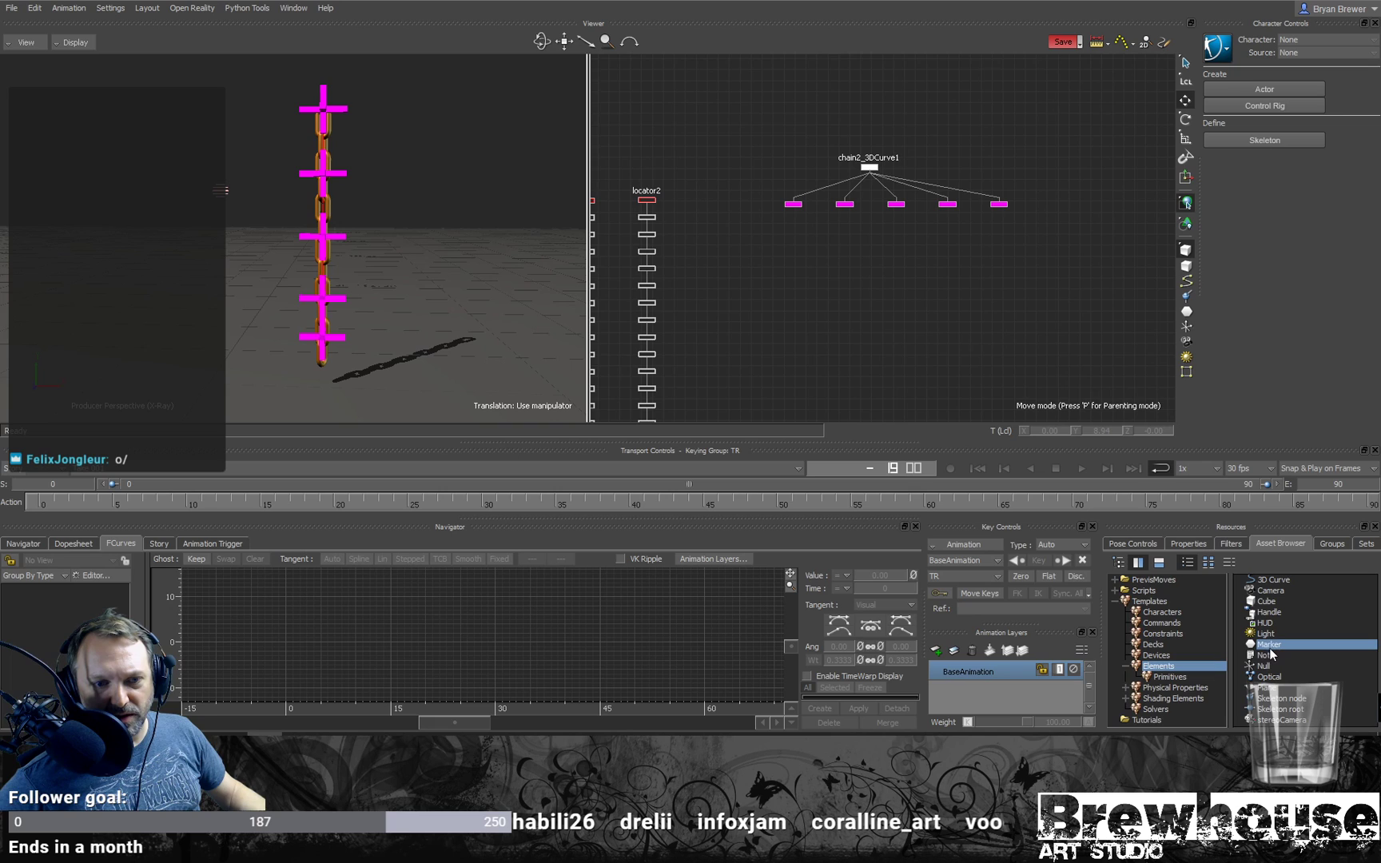
{"action": "left_click_drag", "start_coordinate": [1272, 649], "coordinate": [985, 405]}
{"action": "left_click_drag", "start_coordinate": [862, 255], "coordinate": [864, 257]}
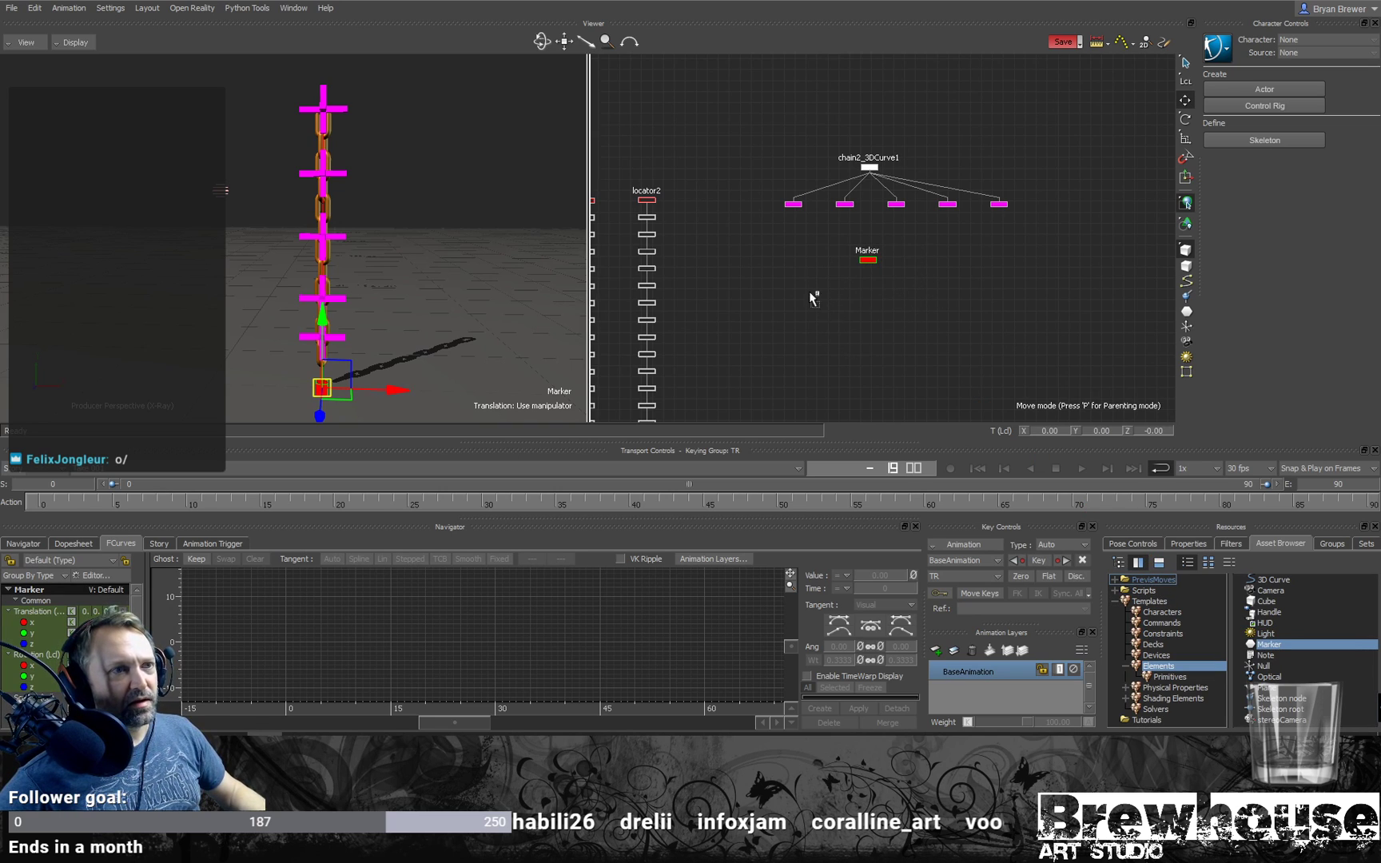
Step: Align the marker to the curve's control point at the top of the chain
{"action": "left_click", "coordinate": [792, 201]}
{"action": "mouse_move", "coordinate": [812, 210]}
{"action": "left_click_drag", "start_coordinate": [792, 204], "coordinate": [792, 206], "text": "alt"}
{"action": "left_click", "coordinate": [942, 222]}
{"action": "mouse_move", "coordinate": [827, 208]}
{"action": "left_click", "coordinate": [936, 227]}
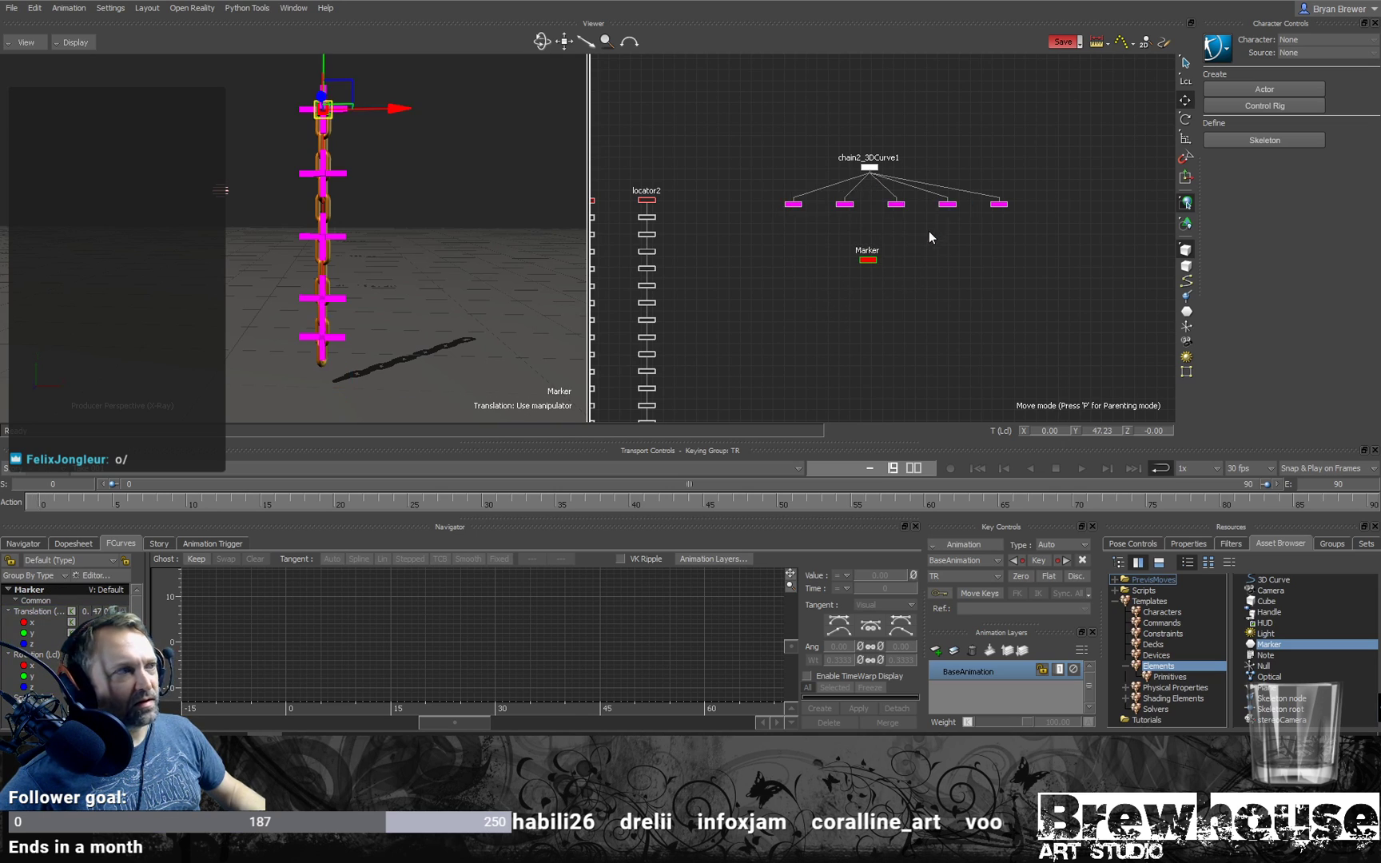
Step: Set the marker's size to 480 and show it as a wireframe cube around the top of the chain
{"action": "left_click", "coordinate": [1187, 545]}
{"action": "key", "text": "s"}
{"action": "mouse_move", "coordinate": [439, 160]}
{"action": "left_mouse_down", "text": "ctrl+shift"}
{"action": "mouse_move", "coordinate": [414, 201]}
{"action": "mouse_move", "coordinate": [490, 223]}
{"action": "mouse_move", "coordinate": [378, 180]}
{"action": "mouse_move", "coordinate": [392, 210]}
{"action": "left_mouse_up", "text": "ctrl+shift"}
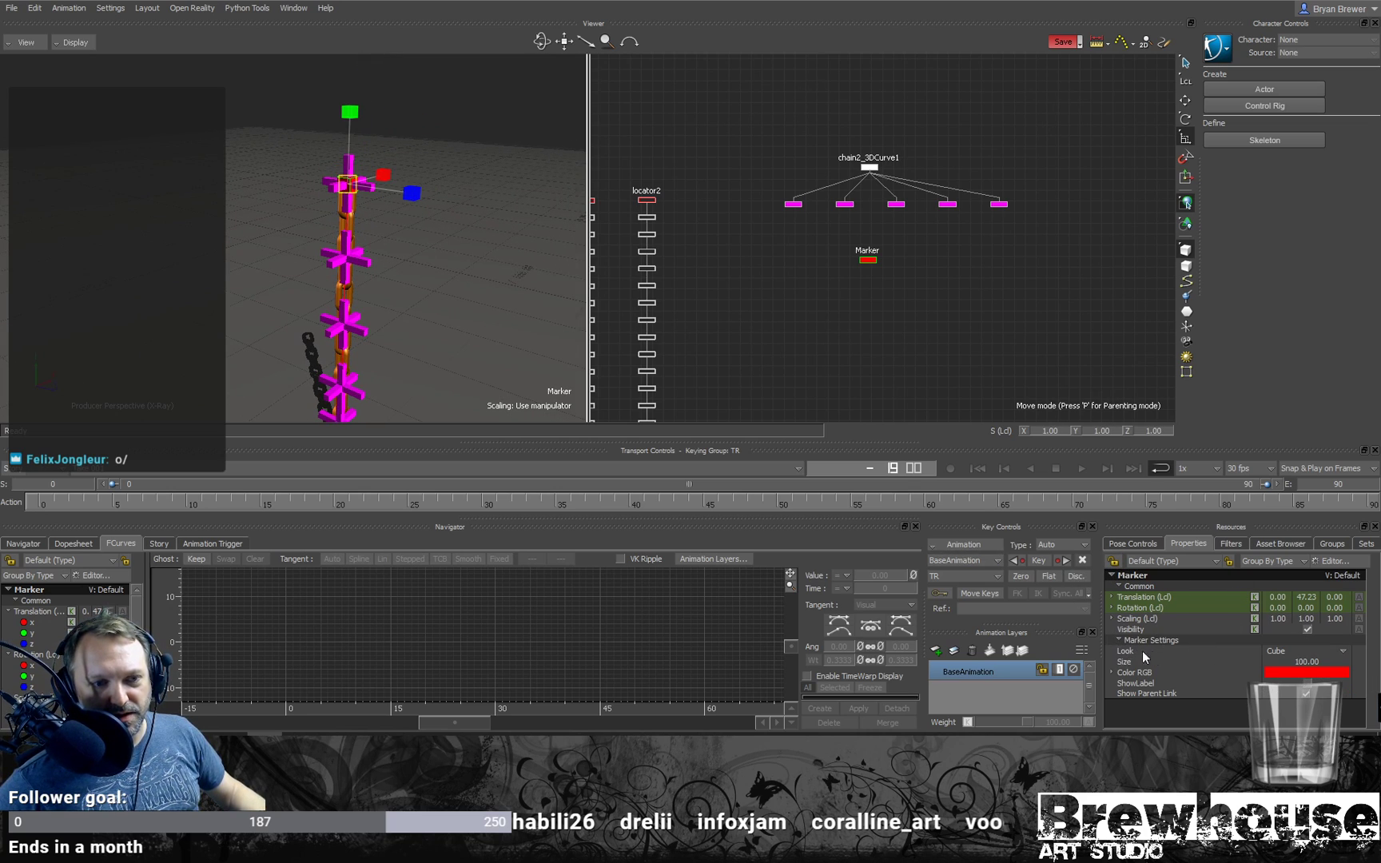
{"action": "left_click", "coordinate": [1118, 638]}
{"action": "left_click", "coordinate": [1119, 639]}
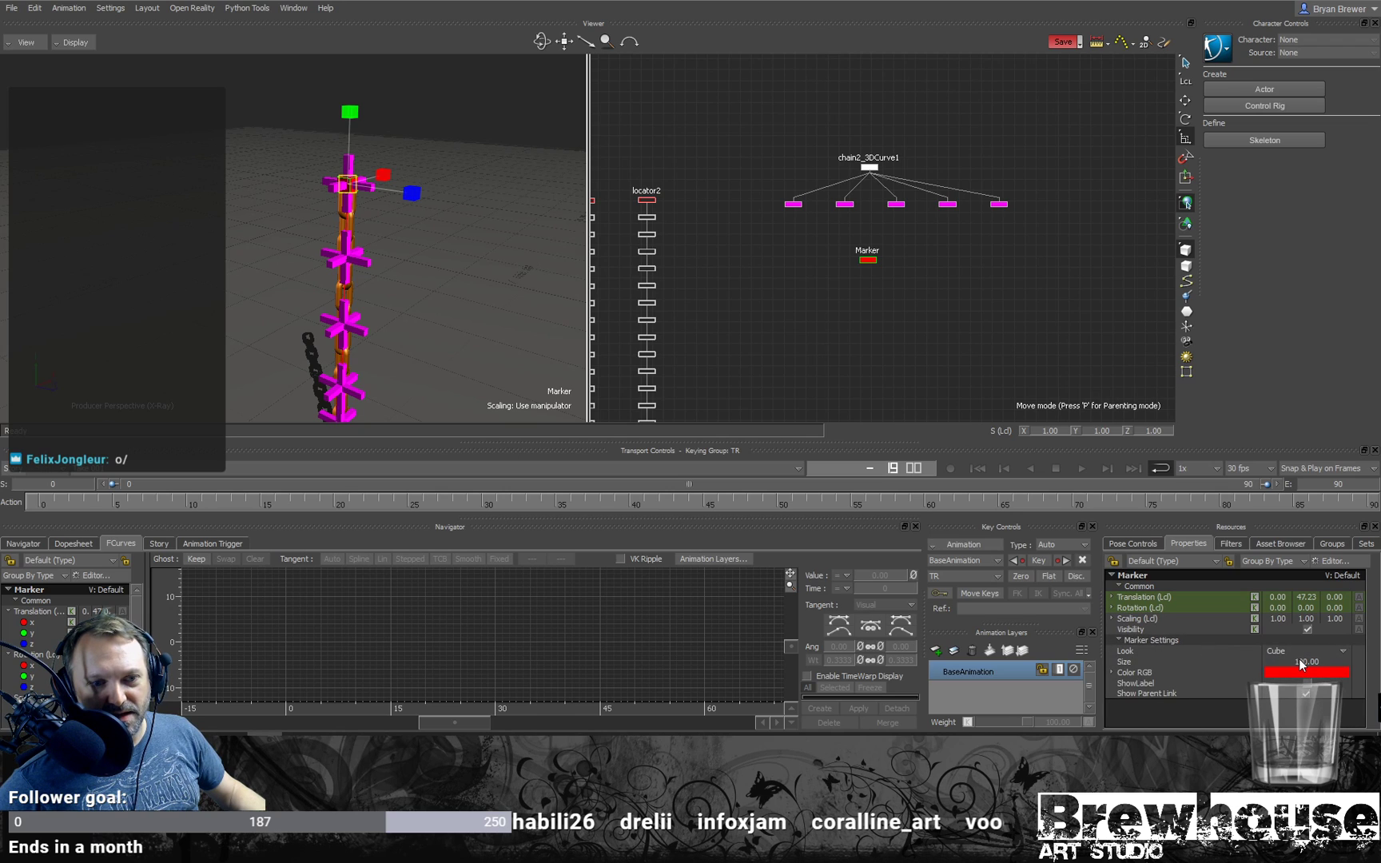
{"action": "left_click_drag", "start_coordinate": [1299, 659], "coordinate": [1379, 664]}
{"action": "mouse_move", "coordinate": [395, 331]}
{"action": "left_mouse_down", "text": "ctrl+shift"}
{"action": "mouse_move", "coordinate": [393, 233]}
{"action": "mouse_move", "coordinate": [370, 218]}
{"action": "left_mouse_up", "text": "ctrl+shift"}
{"action": "mouse_move", "coordinate": [354, 317]}
{"action": "left_mouse_down", "text": "ctrl+shift"}
{"action": "mouse_move", "coordinate": [350, 288]}
{"action": "mouse_move", "coordinate": [355, 300]}
{"action": "mouse_move", "coordinate": [388, 266]}
{"action": "mouse_move", "coordinate": [372, 266]}
{"action": "left_mouse_up", "text": "ctrl+shift"}
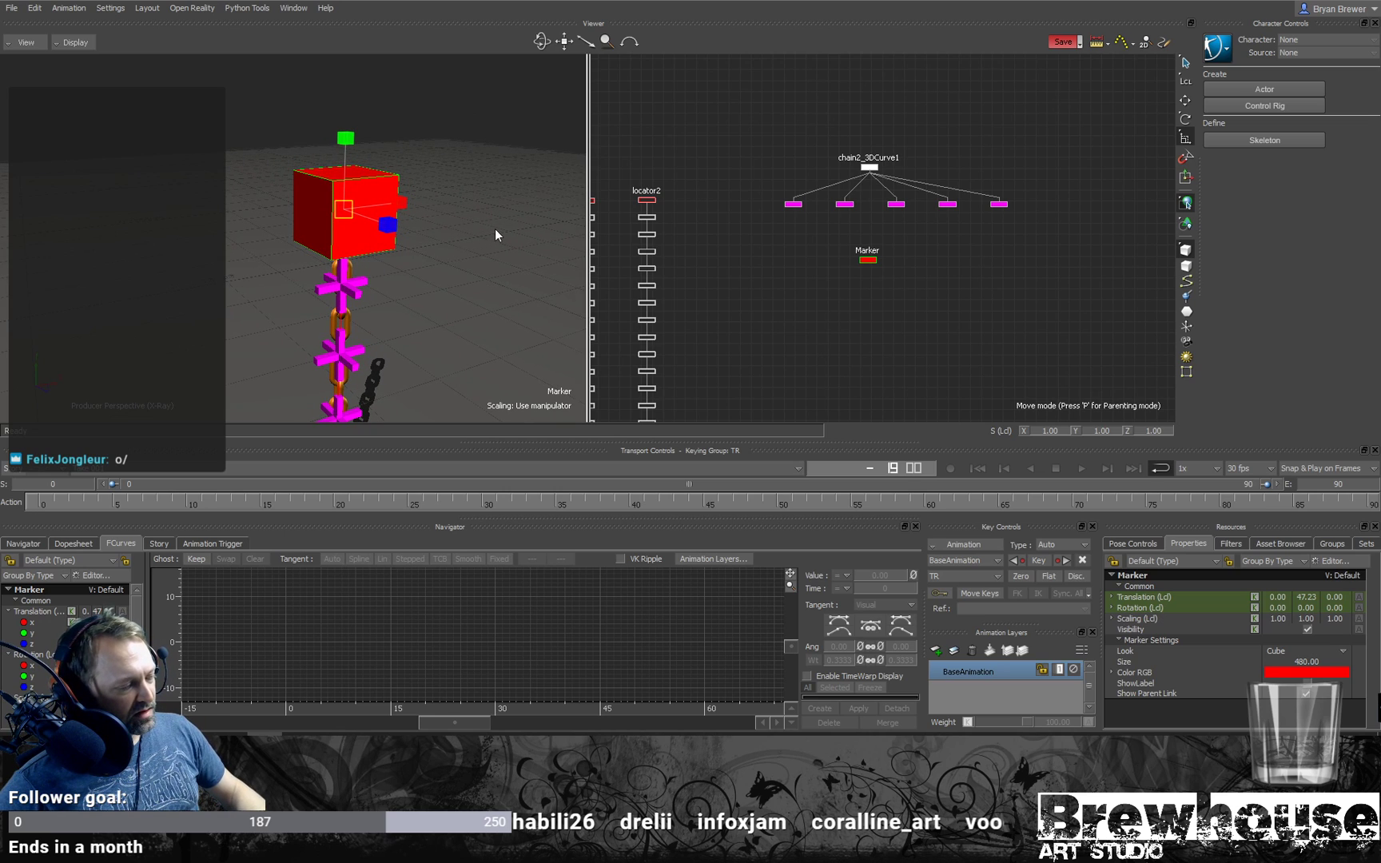
{"action": "key", "text": "4"}
{"action": "left_click", "coordinate": [965, 365]}
{"action": "left_click", "coordinate": [868, 259]}
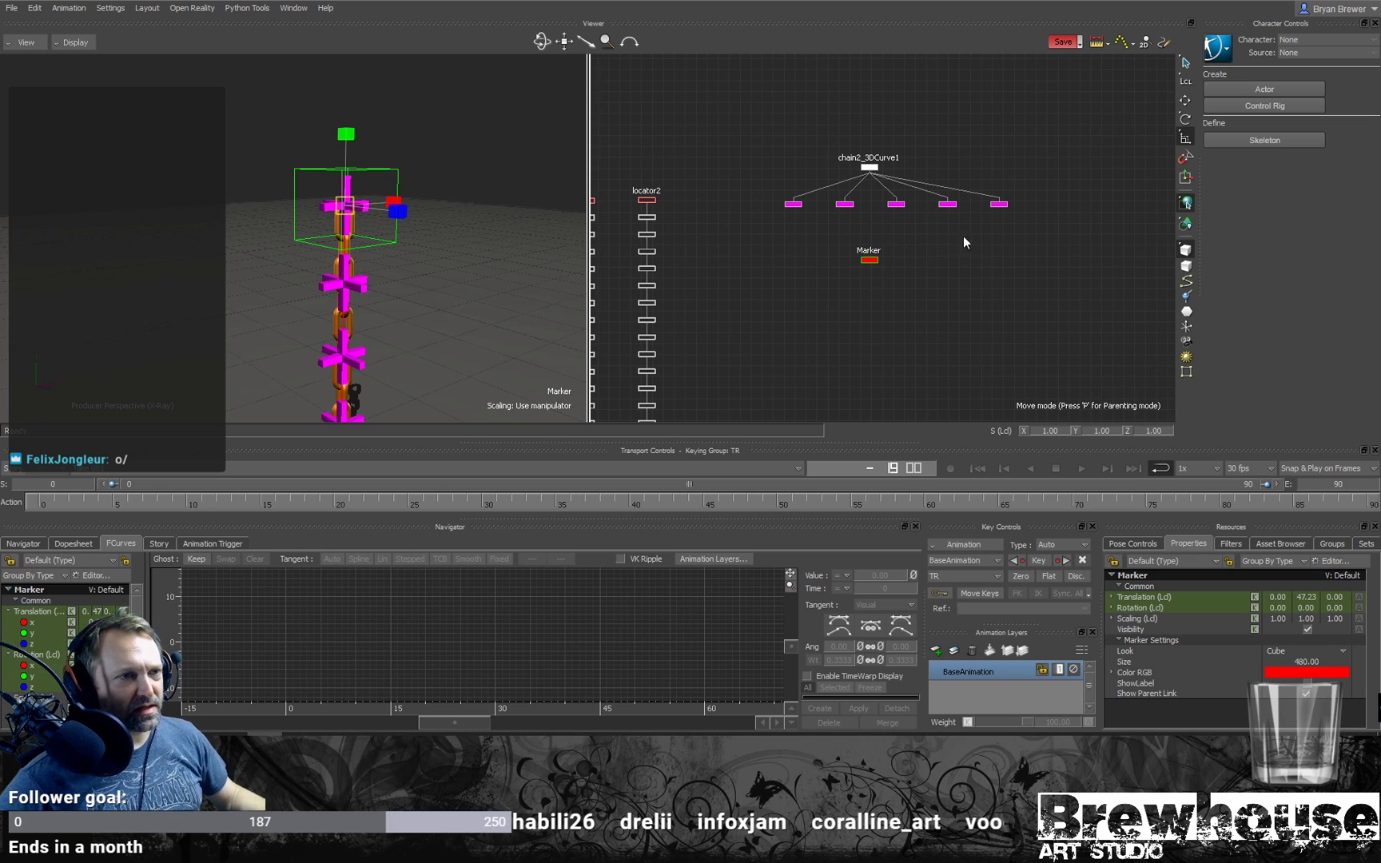
Step: Parent chain2_3DCurve1 and its control points under the marker
{"action": "left_click_drag", "start_coordinate": [928, 136], "coordinate": [838, 178]}
{"action": "middle_click_drag", "start_coordinate": [356, 391], "coordinate": [339, 285], "text": "alt"}
{"action": "scroll", "coordinate": [368, 296], "scroll_direction": "down", "scroll_amount": 2}
{"action": "left_click_drag", "start_coordinate": [396, 304], "coordinate": [410, 315], "text": "alt"}
{"action": "middle_click_drag", "start_coordinate": [411, 316], "coordinate": [404, 299], "text": "alt"}
{"action": "left_click_drag", "start_coordinate": [999, 105], "coordinate": [809, 178]}
{"action": "left_click", "coordinate": [870, 261], "text": "shift"}
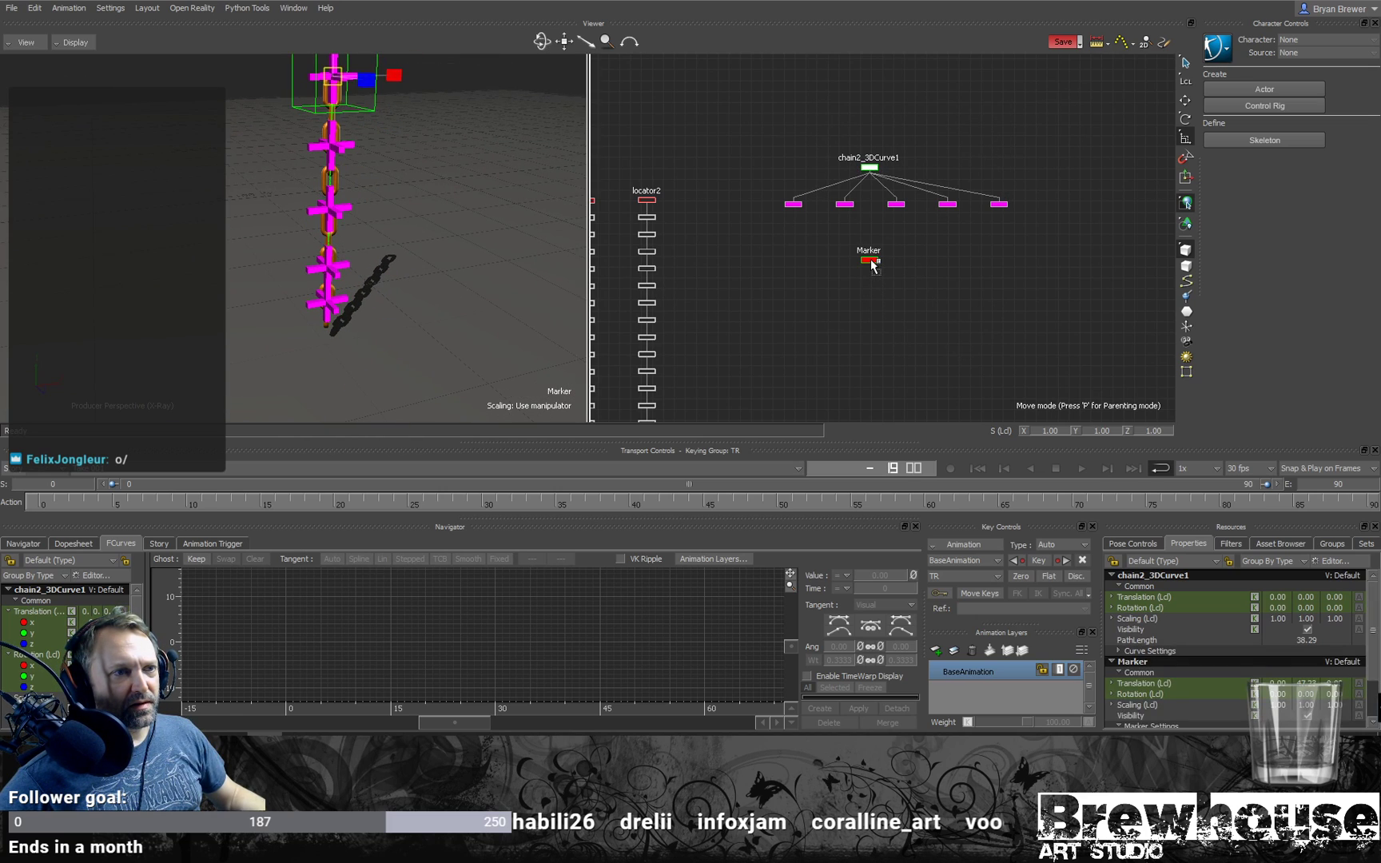
{"action": "right_click", "coordinate": [871, 259]}
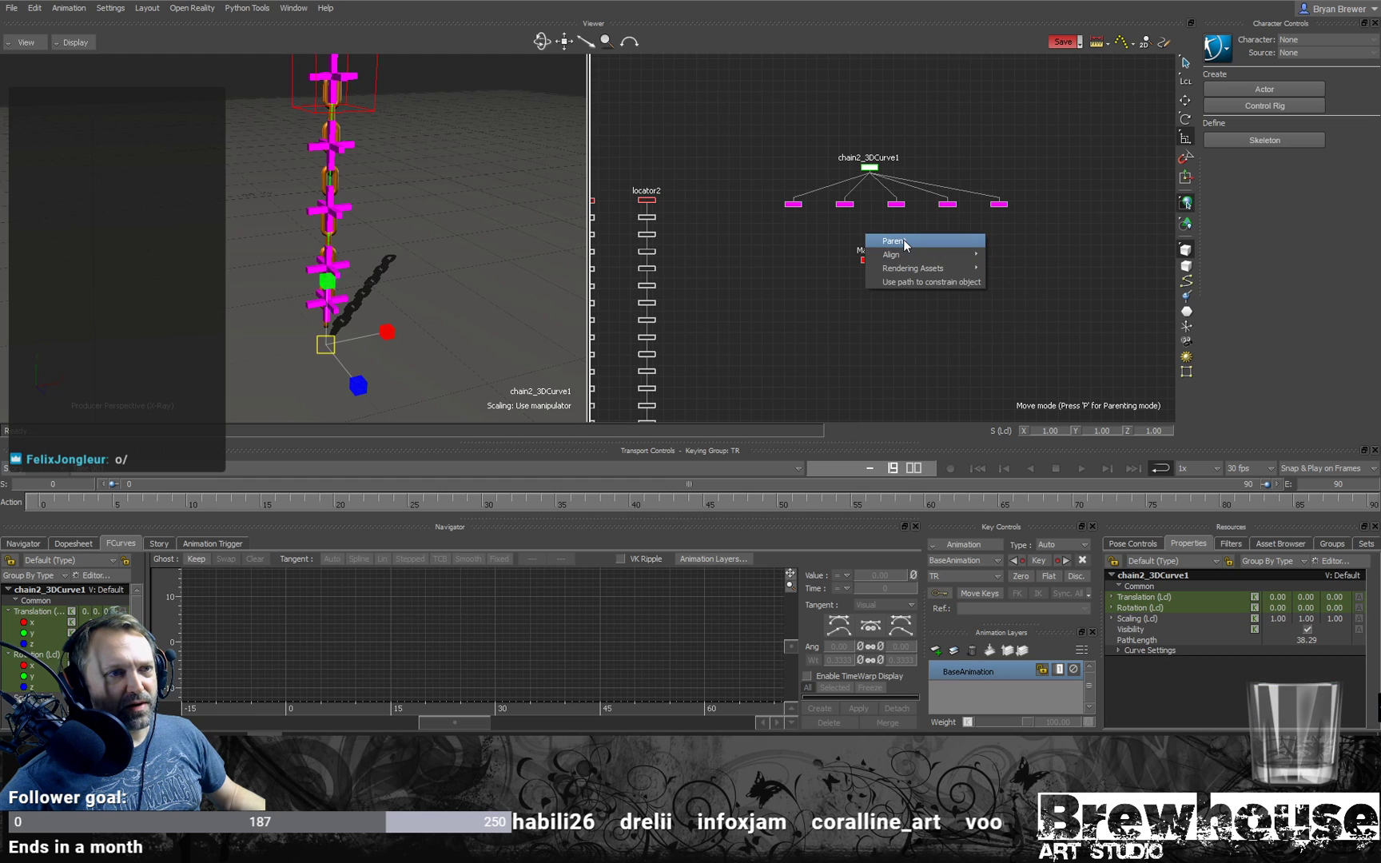
{"action": "left_click", "coordinate": [903, 238]}
{"action": "left_click_drag", "start_coordinate": [908, 244], "coordinate": [859, 265]}
Step: Test moving the marker, undo that, and raise it with the chain to a Y translation of about 68.38
{"action": "middle_click_drag", "start_coordinate": [370, 68], "coordinate": [384, 129], "text": "alt"}
{"action": "key", "text": "w"}
{"action": "mouse_move", "coordinate": [352, 94]}
{"action": "left_mouse_down"}
{"action": "mouse_move", "coordinate": [353, 44]}
{"action": "mouse_move", "coordinate": [357, 75]}
{"action": "mouse_move", "coordinate": [361, 60]}
{"action": "left_mouse_up"}
{"action": "key", "text": "ctrl+z"}
{"action": "right_click_drag", "start_coordinate": [482, 246], "coordinate": [247, 259], "text": "alt"}
{"action": "mouse_move", "coordinate": [264, 255]}
{"action": "left_mouse_down", "text": "alt"}
{"action": "mouse_move", "coordinate": [363, 165]}
{"action": "mouse_move", "coordinate": [317, 176]}
{"action": "left_mouse_up", "text": "alt"}
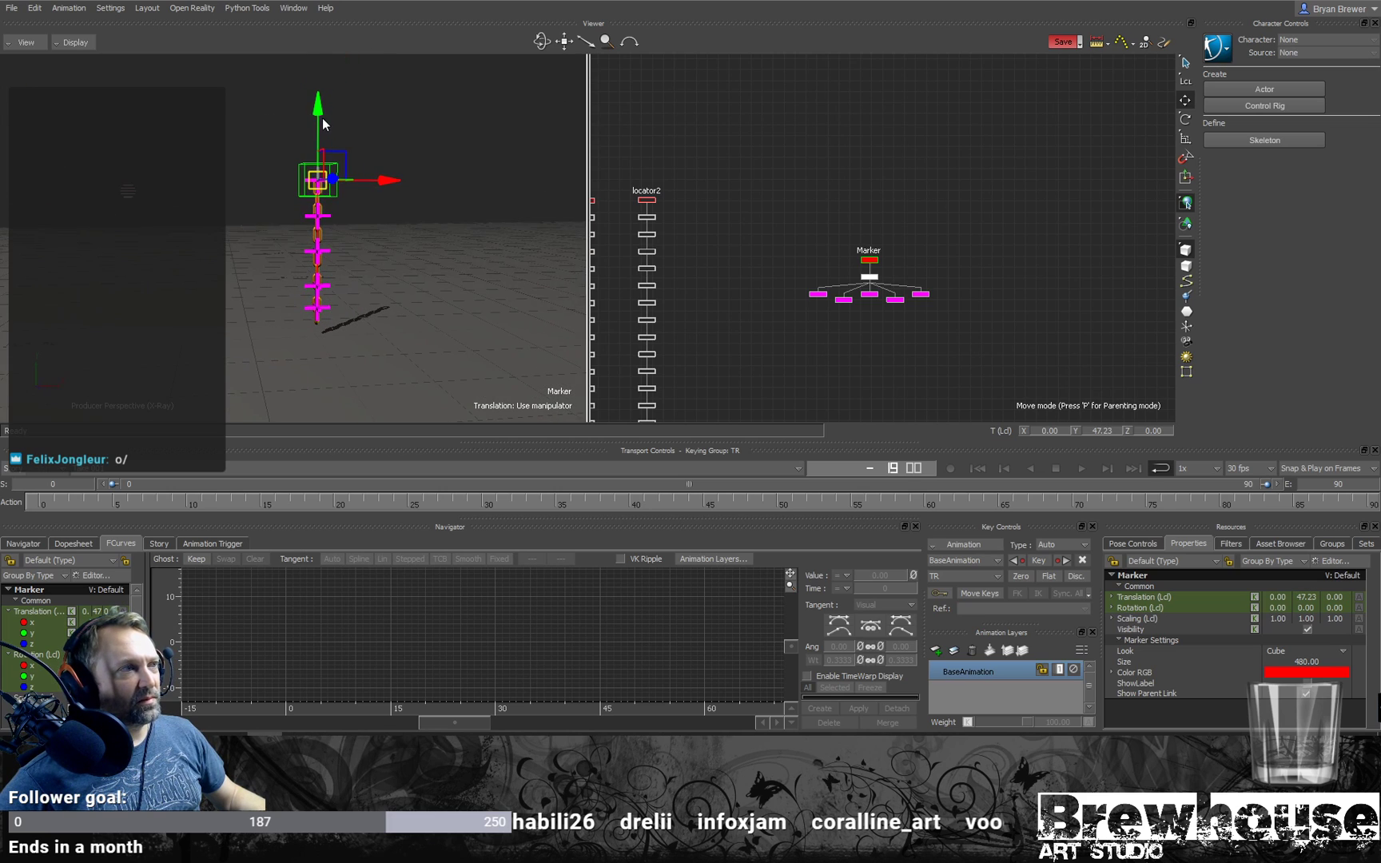
{"action": "left_click_drag", "start_coordinate": [318, 110], "coordinate": [323, 30]}
{"action": "middle_click_drag", "start_coordinate": [358, 107], "coordinate": [369, 176], "text": "alt"}
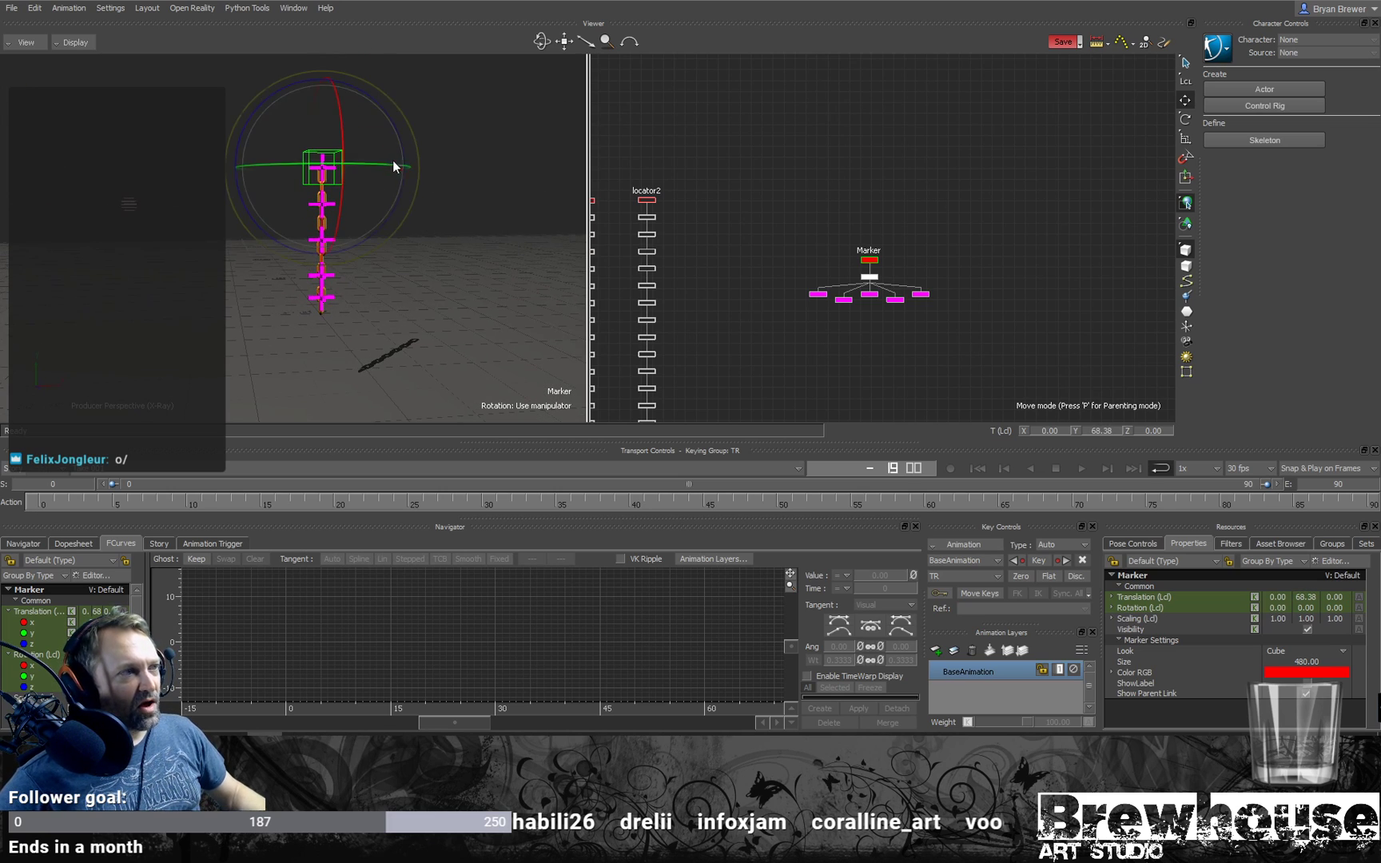
Step: Try rotating the marker about Z to about -7.86 and -90 degrees to swing the whole chain, and undo the rotations
{"action": "key", "text": "e"}
{"action": "mouse_move", "coordinate": [287, 248]}
{"action": "left_mouse_down"}
{"action": "mouse_move", "coordinate": [256, 230]}
{"action": "mouse_move", "coordinate": [367, 231]}
{"action": "mouse_move", "coordinate": [327, 237]}
{"action": "mouse_move", "coordinate": [259, 213]}
{"action": "mouse_move", "coordinate": [383, 208]}
{"action": "mouse_move", "coordinate": [336, 219]}
{"action": "mouse_move", "coordinate": [275, 156]}
{"action": "mouse_move", "coordinate": [344, 161]}
{"action": "mouse_move", "coordinate": [333, 165]}
{"action": "left_mouse_up"}
{"action": "mouse_move", "coordinate": [348, 242]}
{"action": "left_mouse_down", "text": "alt"}
{"action": "mouse_move", "coordinate": [492, 245]}
{"action": "mouse_move", "coordinate": [363, 254]}
{"action": "left_mouse_up", "text": "alt"}
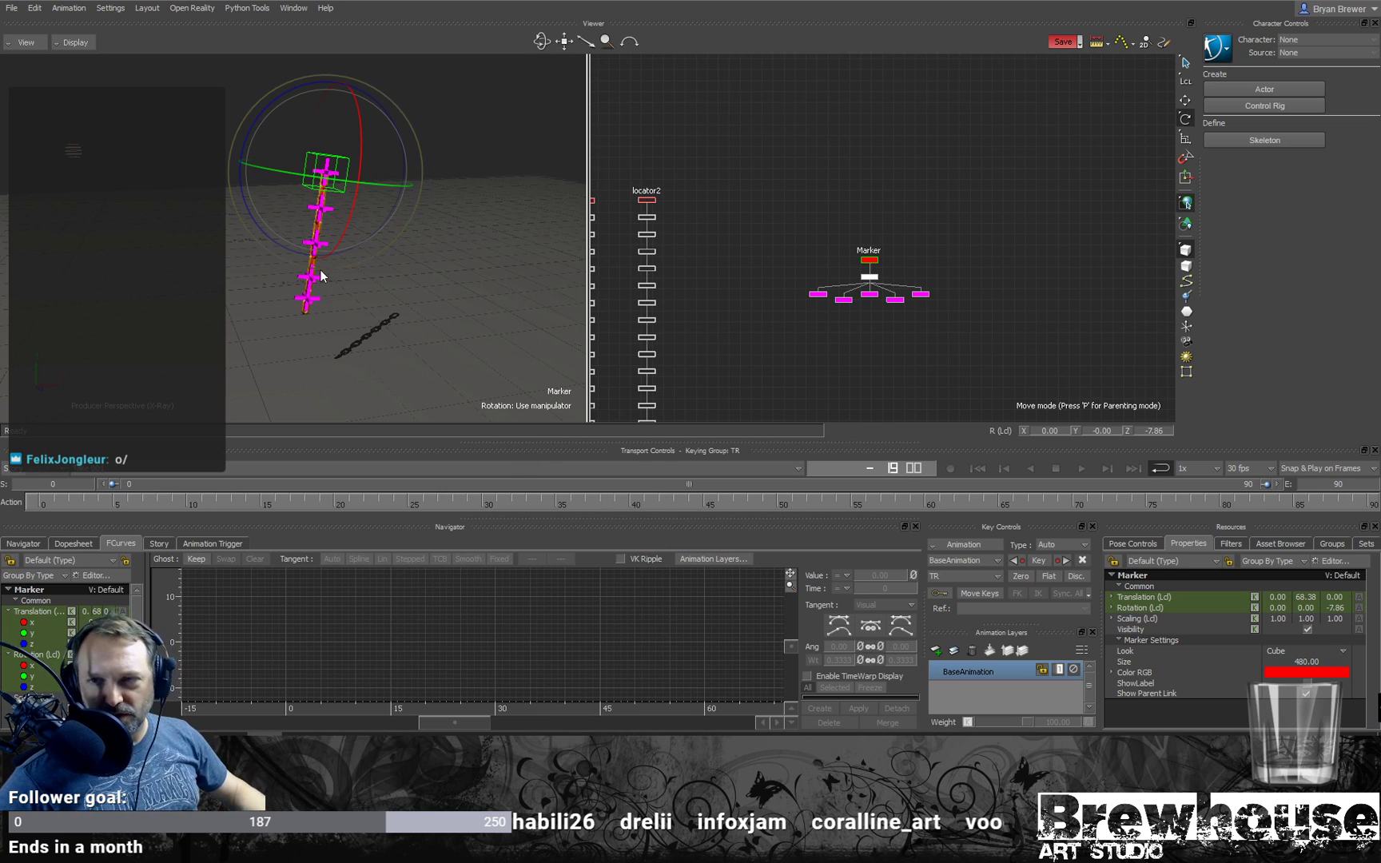
{"action": "left_click_drag", "start_coordinate": [294, 302], "coordinate": [365, 165], "text": "alt"}
{"action": "mouse_move", "coordinate": [457, 225]}
{"action": "left_mouse_down", "text": "alt"}
{"action": "mouse_move", "coordinate": [414, 135]}
{"action": "mouse_move", "coordinate": [318, 125]}
{"action": "mouse_move", "coordinate": [394, 115]}
{"action": "mouse_move", "coordinate": [413, 187]}
{"action": "left_mouse_up", "text": "alt"}
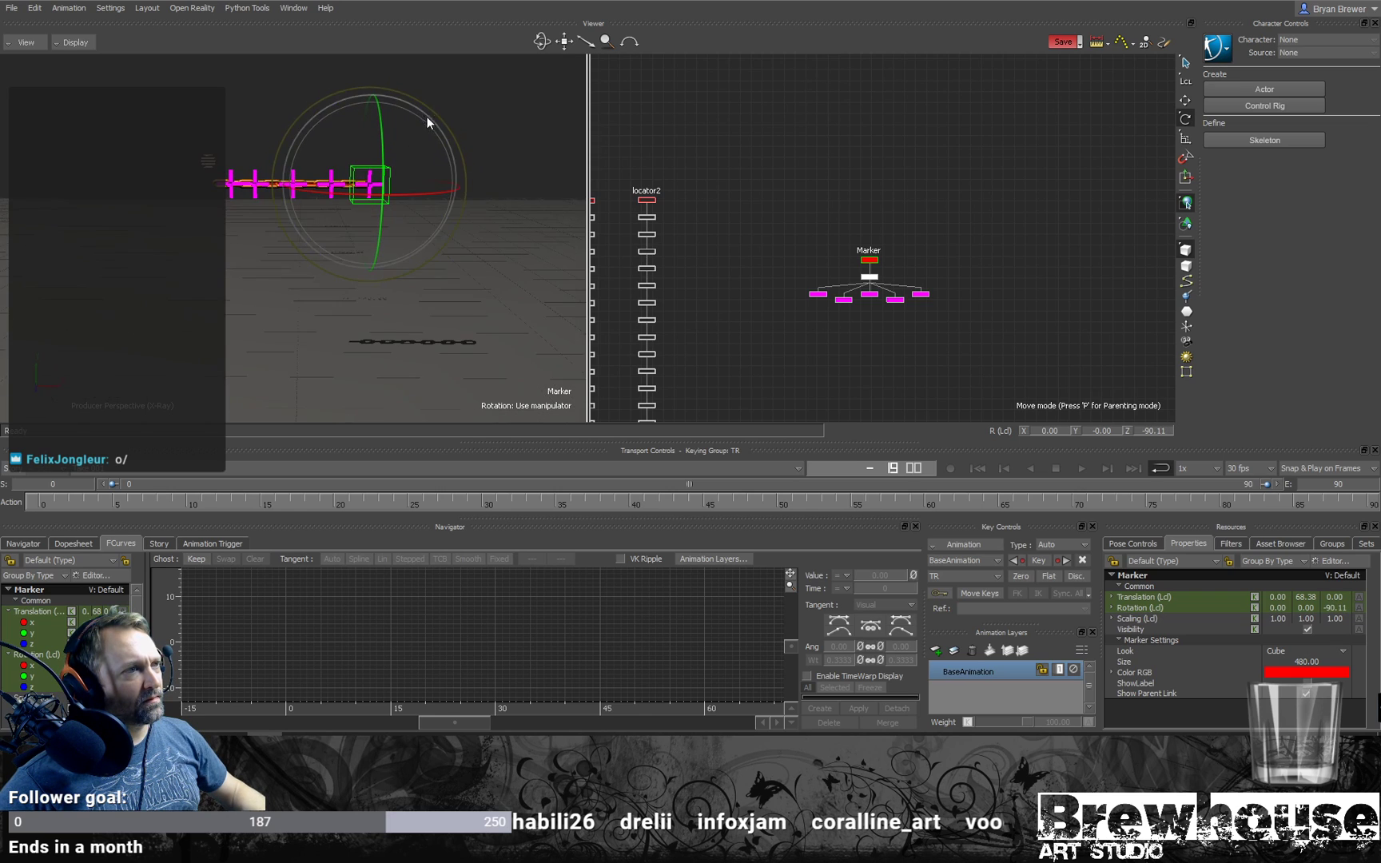
{"action": "left_click_drag", "start_coordinate": [438, 129], "coordinate": [364, 108]}
{"action": "key", "text": "ctrl+z"}
{"action": "key", "text": "ctrl+z"}
{"action": "key", "text": "ctrl+z"}
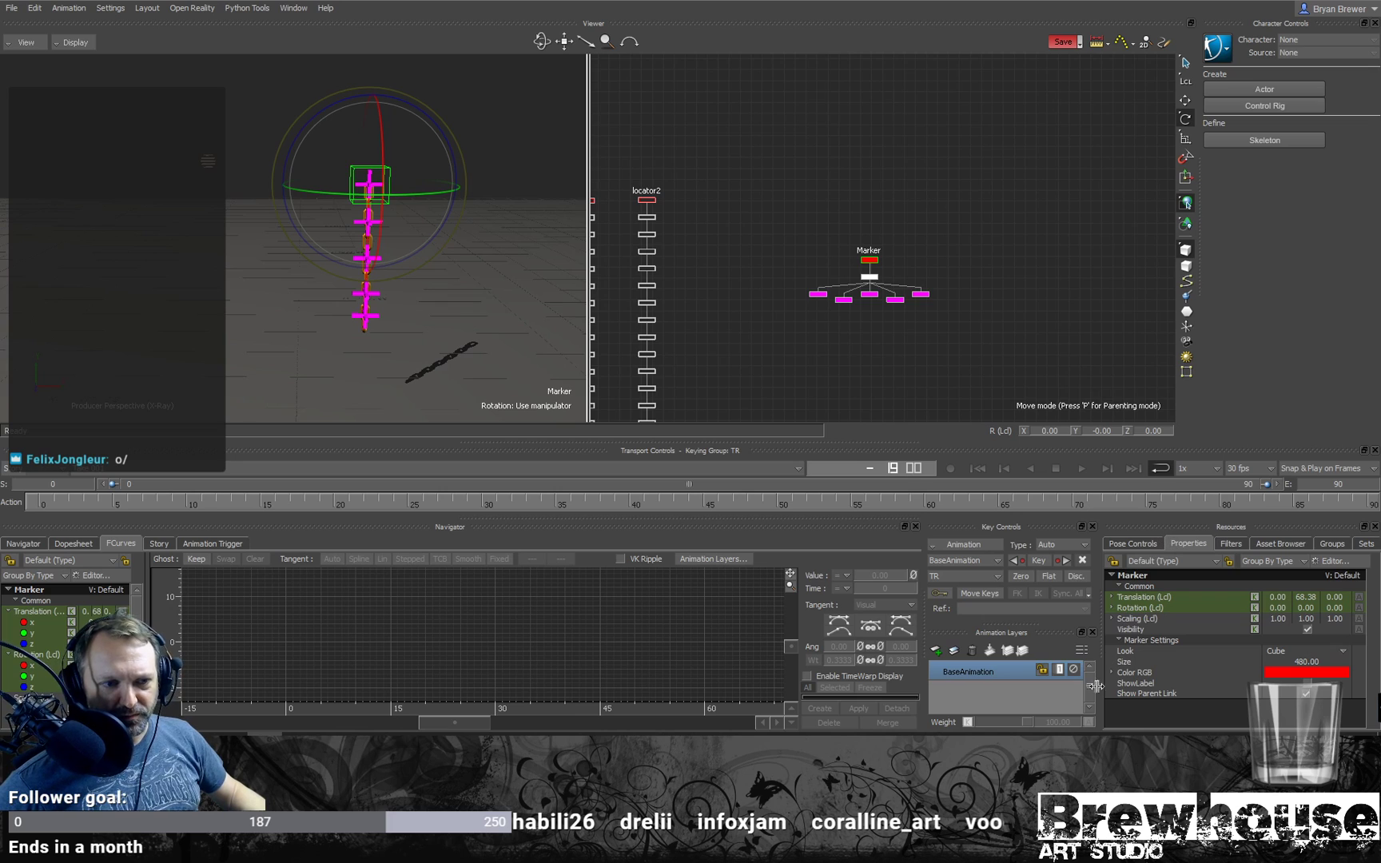
Step: Add a Cube from the Elements templates to the scene, beside the Marker hierarchy in the schematic
{"action": "left_click", "coordinate": [1129, 545]}
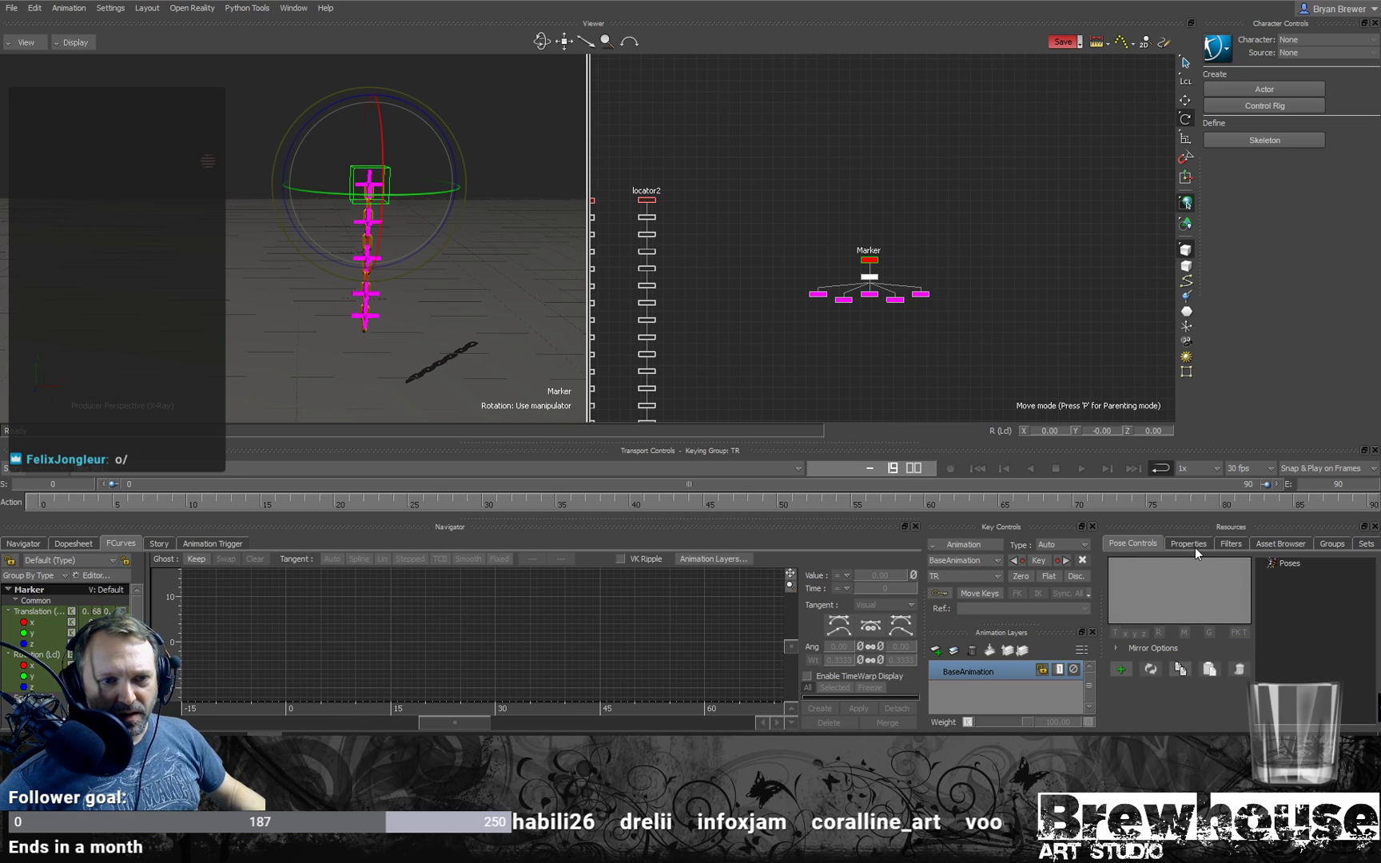
{"action": "left_click", "coordinate": [1190, 545]}
{"action": "left_click", "coordinate": [1264, 544]}
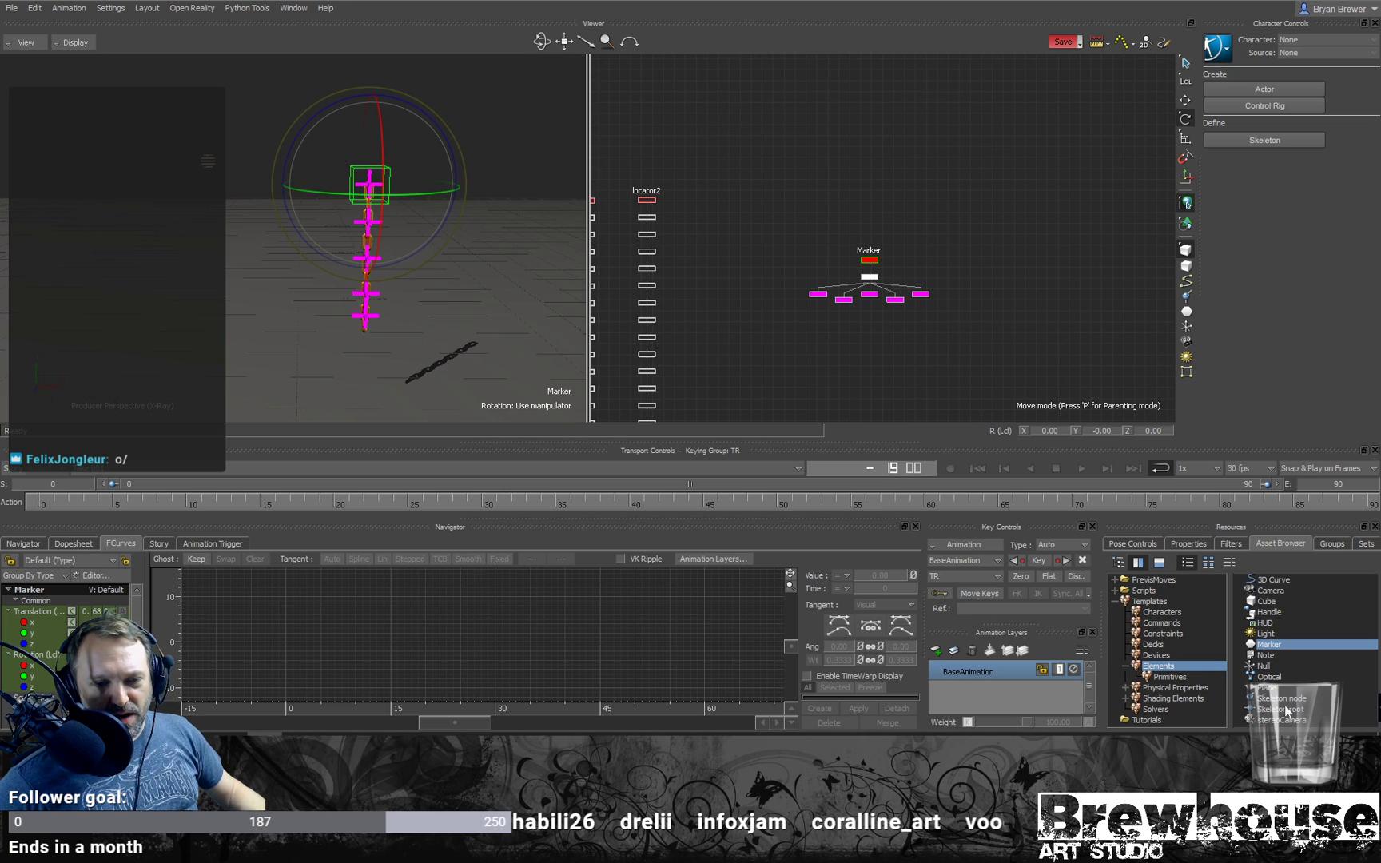
{"action": "left_click", "coordinate": [1284, 601]}
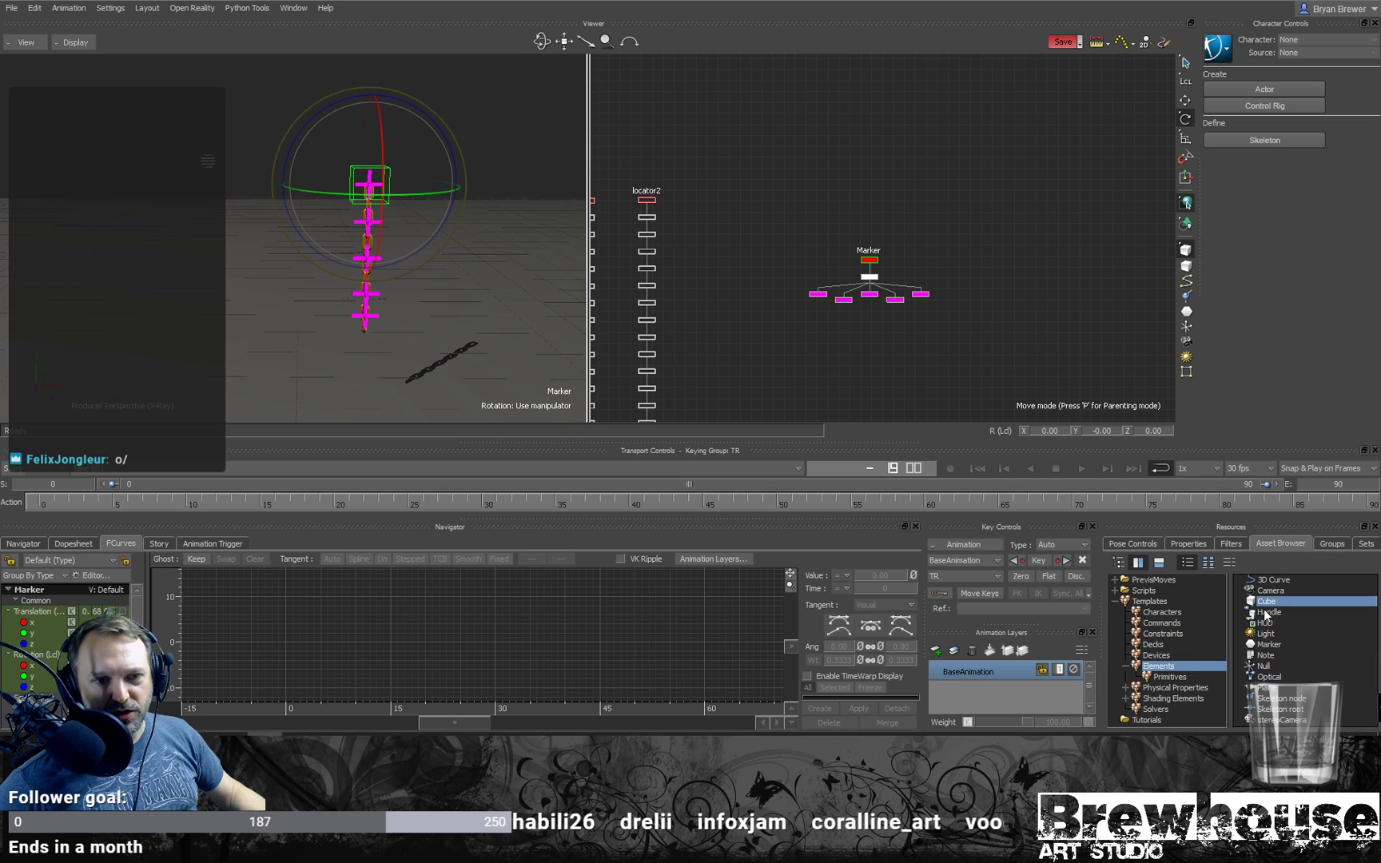
{"action": "left_click_drag", "start_coordinate": [1267, 606], "coordinate": [990, 276]}
Step: Scale the cube into a thin slab of about 35.47 in X and Z and 1.47 in Y
{"action": "scroll", "coordinate": [360, 363], "scroll_direction": "down", "scroll_amount": 4}
{"action": "left_click_drag", "start_coordinate": [360, 363], "coordinate": [555, 348], "text": "ctrl+shift"}
{"action": "key", "text": "t"}
{"action": "key", "text": "s"}
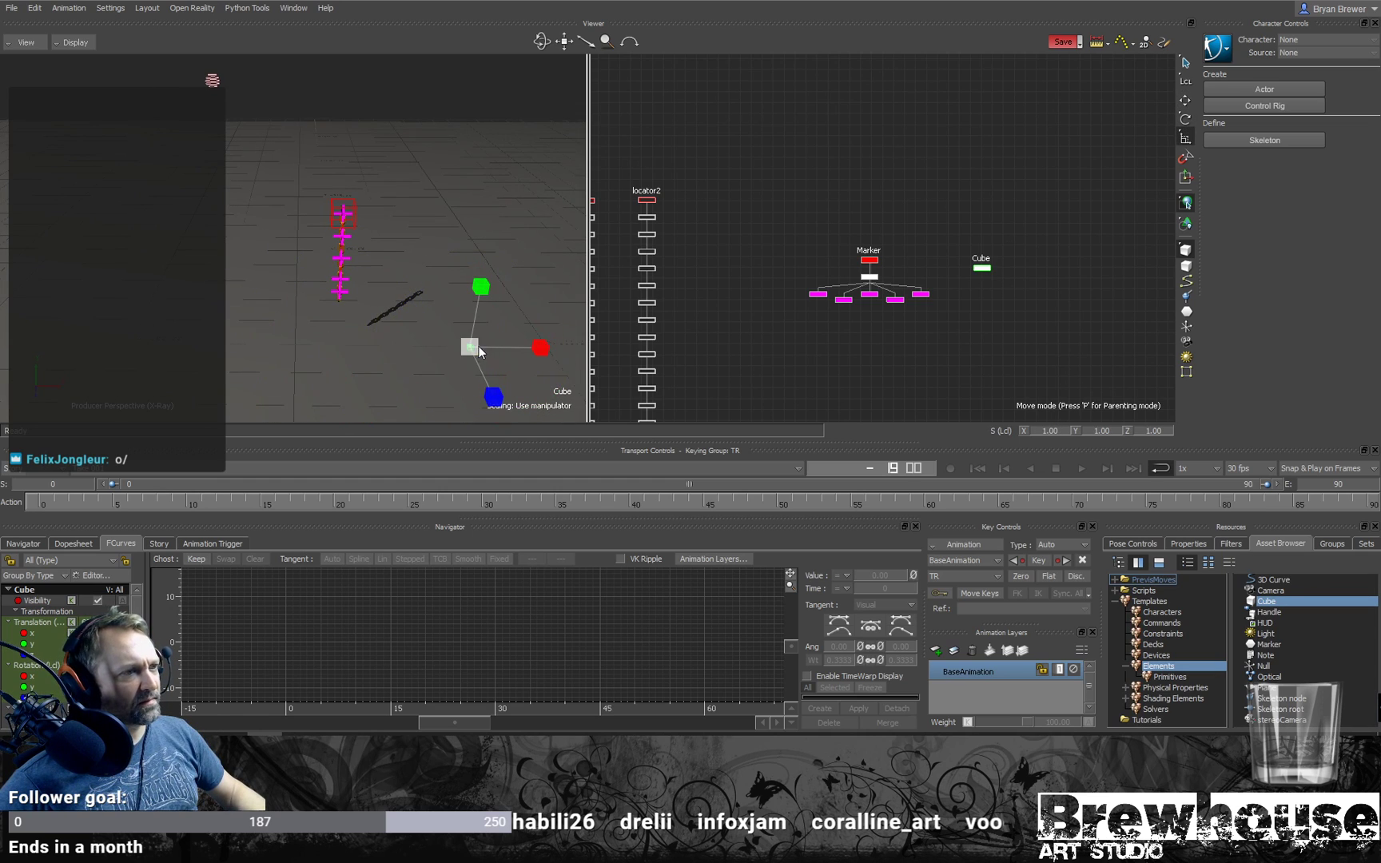
{"action": "left_click_drag", "start_coordinate": [469, 350], "coordinate": [1201, 249]}
{"action": "key", "text": "r"}
{"action": "key", "text": "s"}
{"action": "left_click_drag", "start_coordinate": [484, 289], "coordinate": [625, 339]}
Step: Thicken the slab and position it above the ground beside the chain at a Y translation of about 48.29
{"action": "key", "text": "t"}
{"action": "left_click_drag", "start_coordinate": [482, 291], "coordinate": [514, 168]}
{"action": "key", "text": "r"}
{"action": "key", "text": "s"}
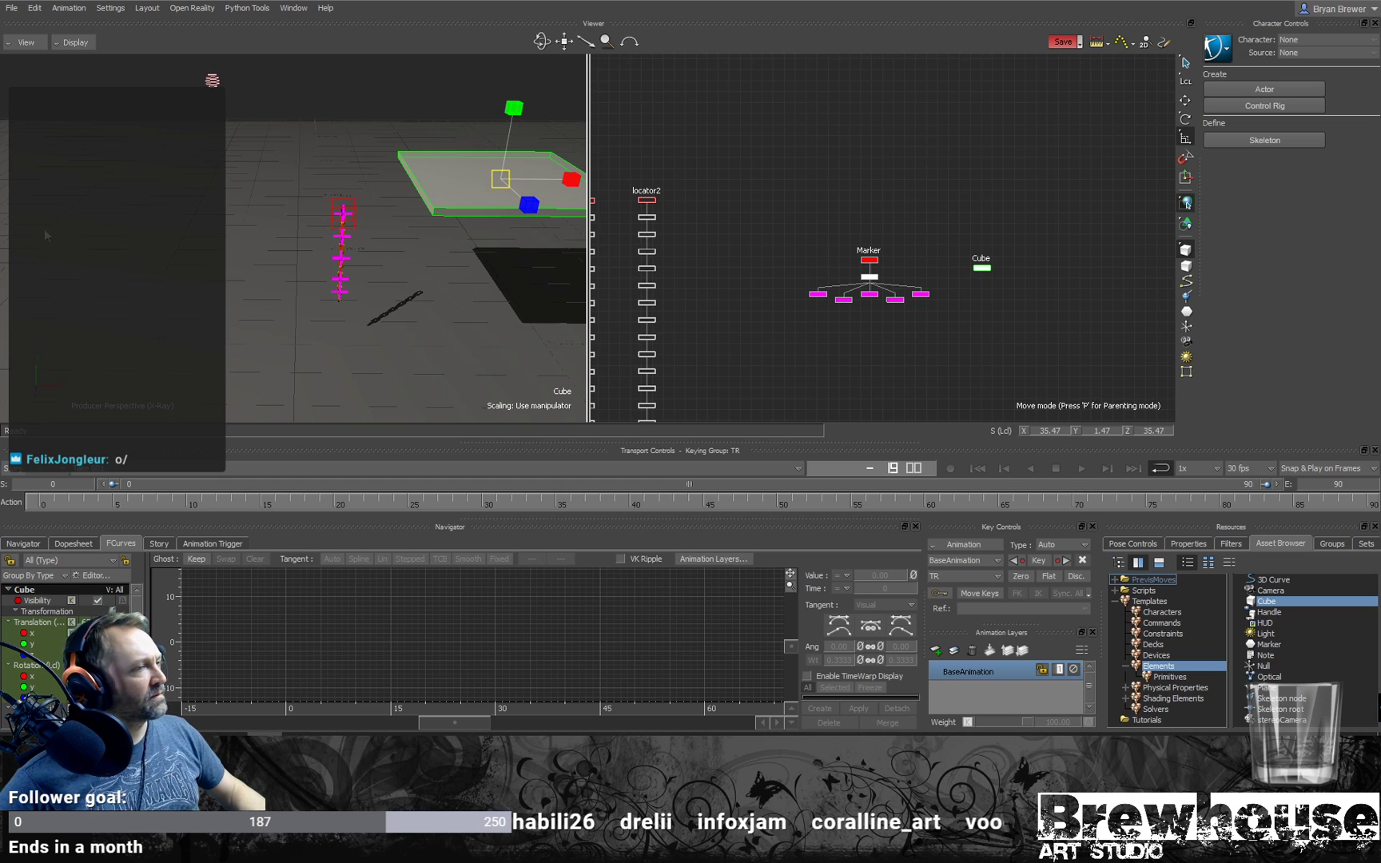
{"action": "middle_click_drag", "start_coordinate": [468, 253], "coordinate": [404, 200]}
{"action": "left_click_drag", "start_coordinate": [408, 125], "coordinate": [413, 6]}
{"action": "key", "text": "t"}
{"action": "left_click_drag", "start_coordinate": [410, 130], "coordinate": [395, 217]}
Step: Slide the slab toward the chain to an X translation of about 24.63
{"action": "left_click_drag", "start_coordinate": [436, 240], "coordinate": [391, 254], "text": "alt"}
{"action": "middle_click_drag", "start_coordinate": [391, 254], "coordinate": [348, 240], "text": "alt"}
{"action": "right_click_drag", "start_coordinate": [347, 239], "coordinate": [509, 295], "text": "alt"}
{"action": "middle_click_drag", "start_coordinate": [509, 295], "coordinate": [443, 299], "text": "alt"}
{"action": "left_click_drag", "start_coordinate": [442, 300], "coordinate": [380, 246], "text": "alt"}
{"action": "left_click", "coordinate": [320, 233]}
{"action": "left_click_drag", "start_coordinate": [298, 256], "coordinate": [182, 170], "text": "alt"}
{"action": "left_click", "coordinate": [381, 295]}
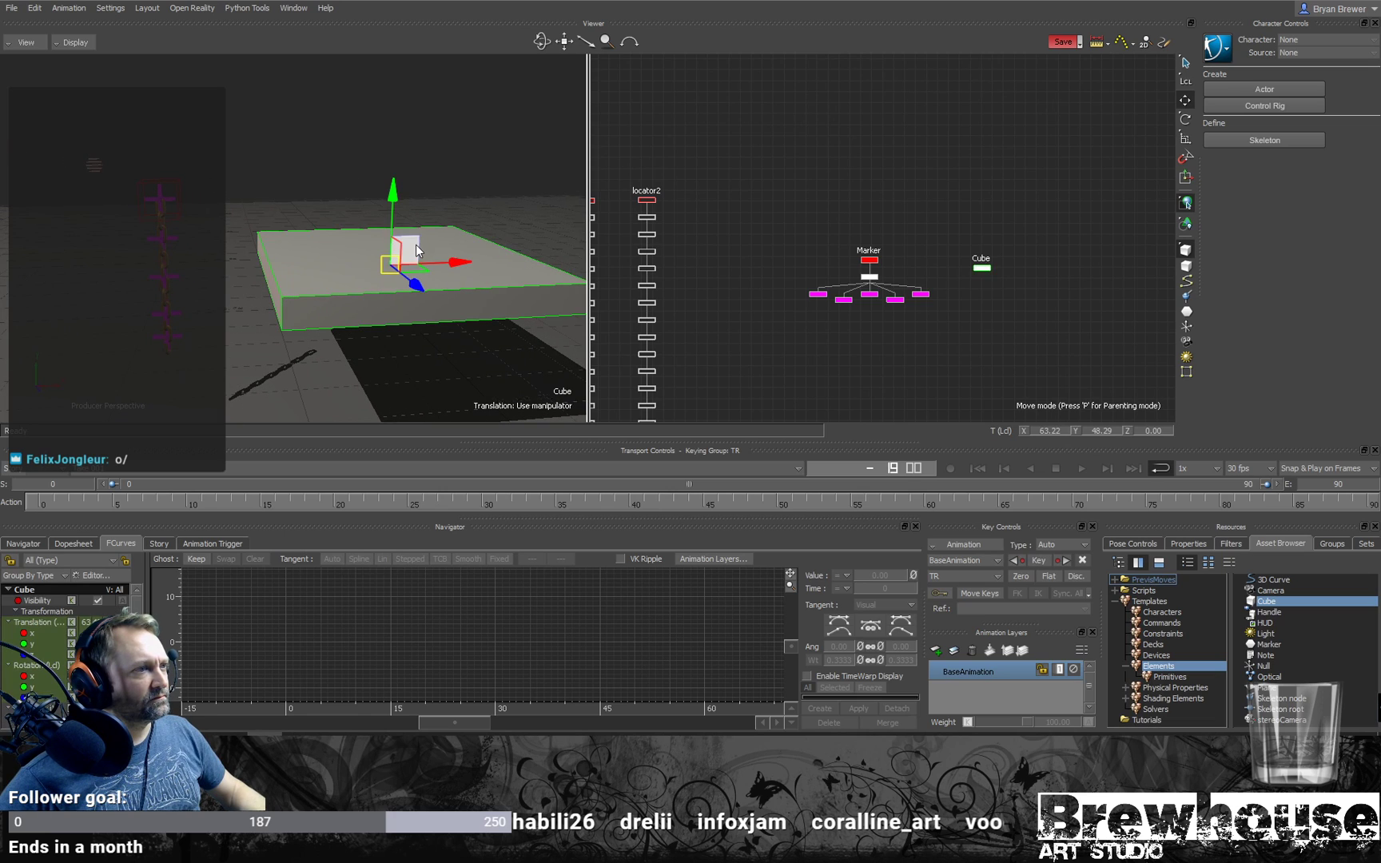
{"action": "mouse_move", "coordinate": [462, 268]}
{"action": "left_mouse_down", "text": "alt"}
{"action": "mouse_move", "coordinate": [334, 277]}
{"action": "mouse_move", "coordinate": [306, 244]}
{"action": "left_mouse_up", "text": "alt"}
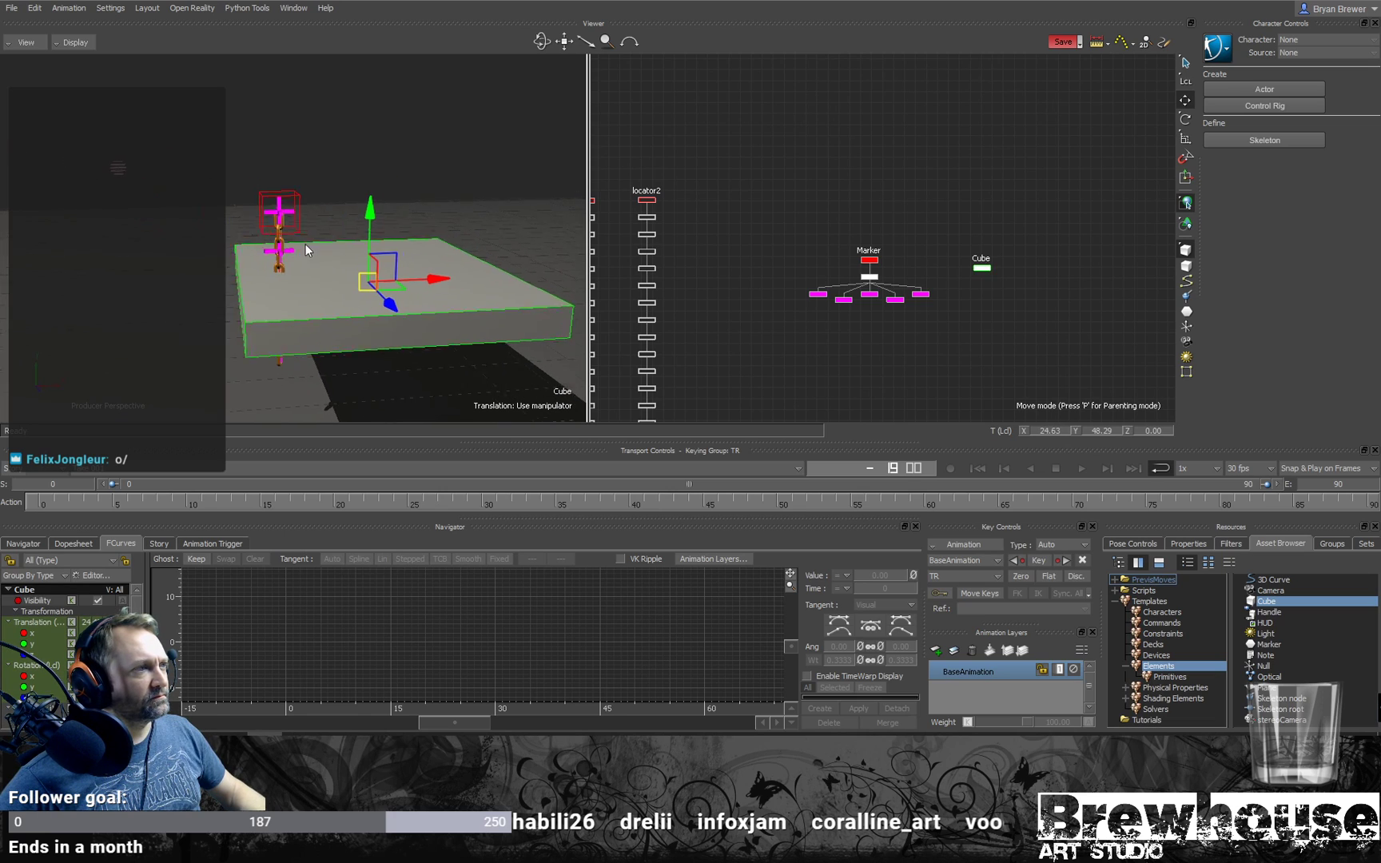
Step: Raise the marker with the chain above the slab to a Y translation of about 92.97
{"action": "left_click", "coordinate": [281, 208]}
{"action": "left_click_drag", "start_coordinate": [285, 133], "coordinate": [274, 28]}
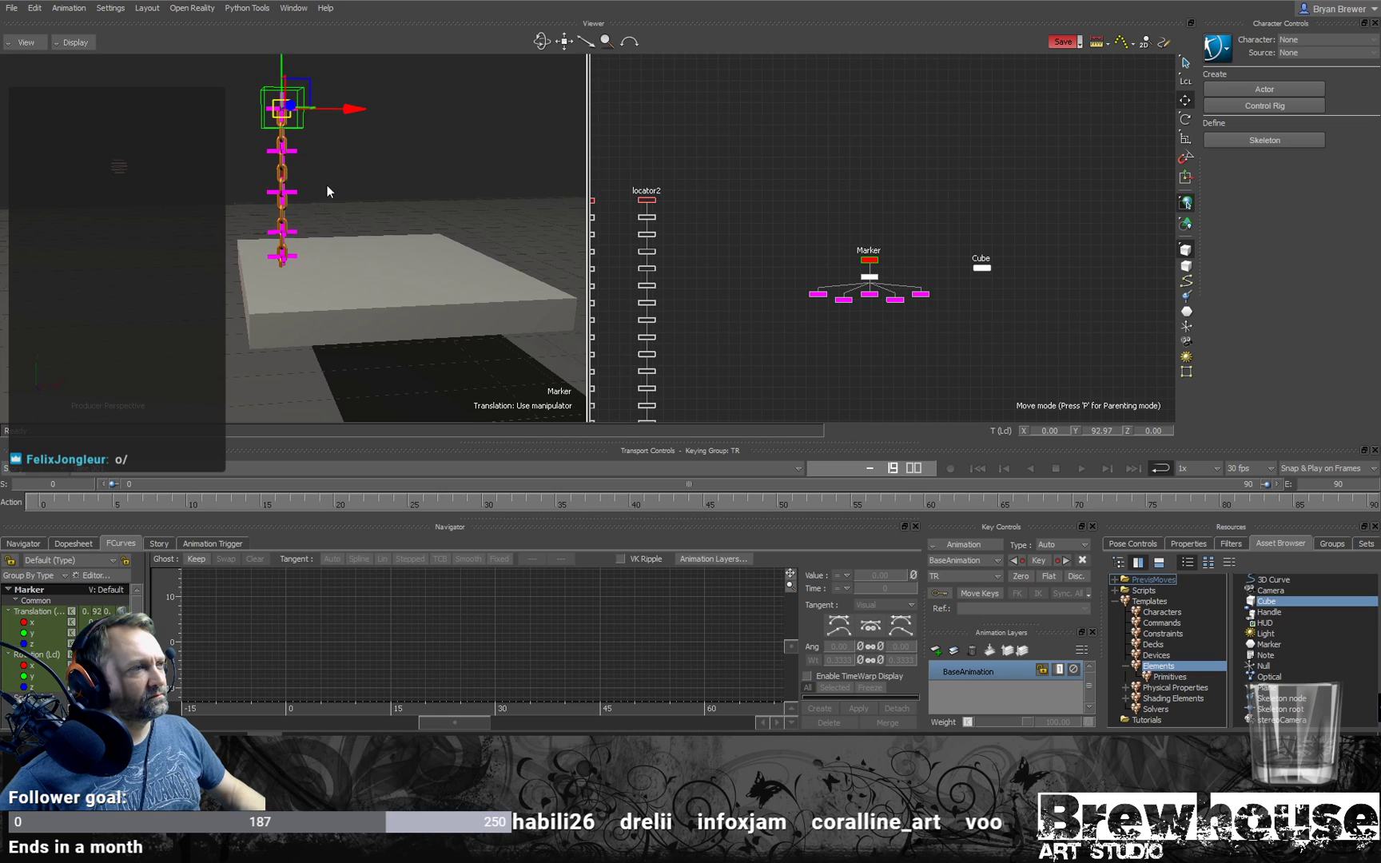
{"action": "left_click_drag", "start_coordinate": [326, 183], "coordinate": [336, 186]}
{"action": "left_click_drag", "start_coordinate": [336, 185], "coordinate": [302, 189], "text": "alt"}
Step: Rotate the marker so the chain extends roughly horizontally over the slab, and move it to about -12.38 in X and 79.14 in Y
{"action": "key", "text": "e"}
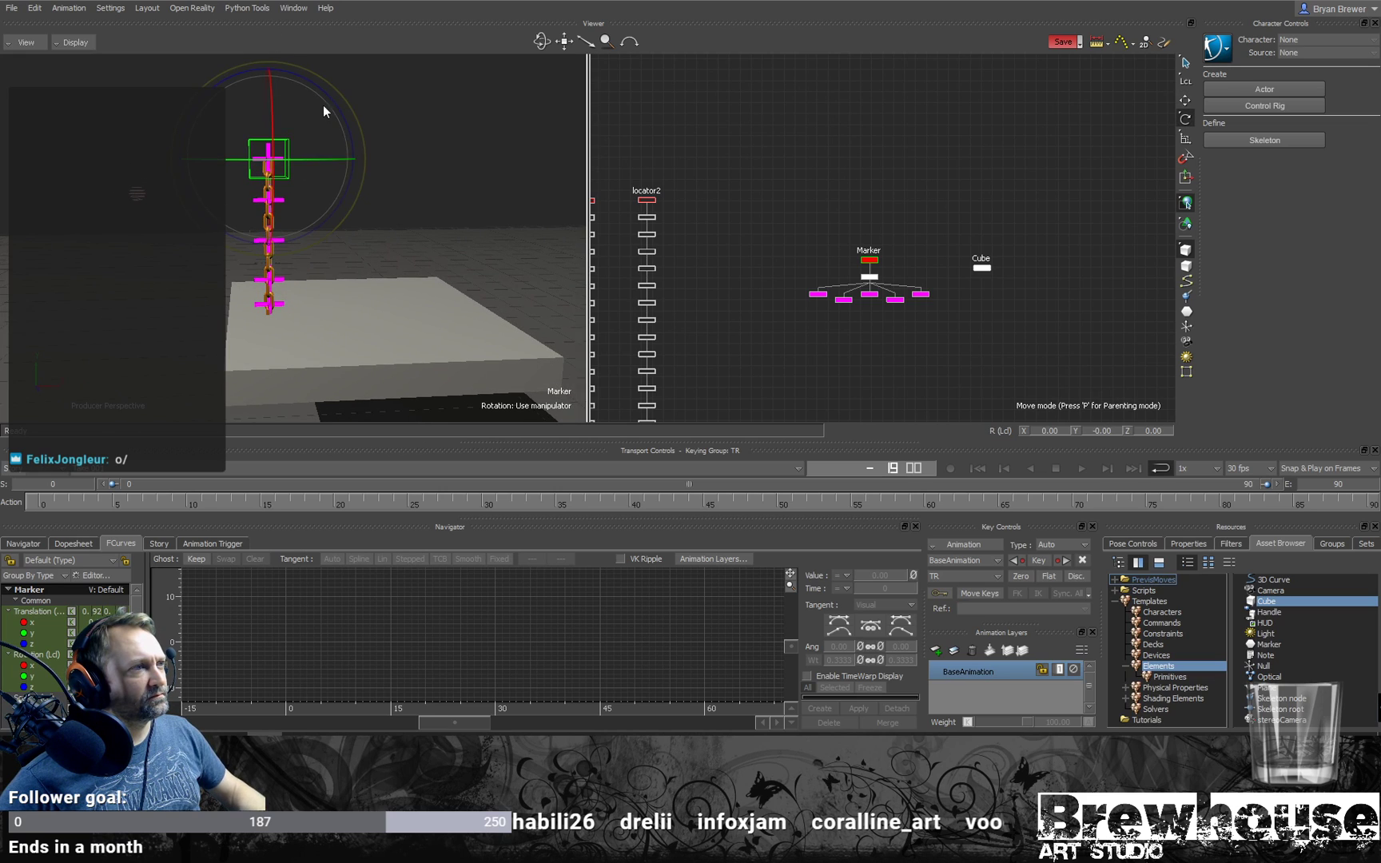
{"action": "mouse_move", "coordinate": [333, 105]}
{"action": "left_mouse_down"}
{"action": "mouse_move", "coordinate": [376, 181]}
{"action": "mouse_move", "coordinate": [220, 76]}
{"action": "left_mouse_up"}
{"action": "key", "text": "ctrl+z"}
{"action": "mouse_move", "coordinate": [345, 193]}
{"action": "left_mouse_down"}
{"action": "mouse_move", "coordinate": [342, 126]}
{"action": "mouse_move", "coordinate": [327, 125]}
{"action": "mouse_move", "coordinate": [202, 195]}
{"action": "left_mouse_up"}
{"action": "key", "text": "t"}
{"action": "right_click_drag", "start_coordinate": [241, 263], "coordinate": [285, 277], "text": "alt"}
{"action": "middle_click_drag", "start_coordinate": [240, 276], "coordinate": [268, 243], "text": "alt"}
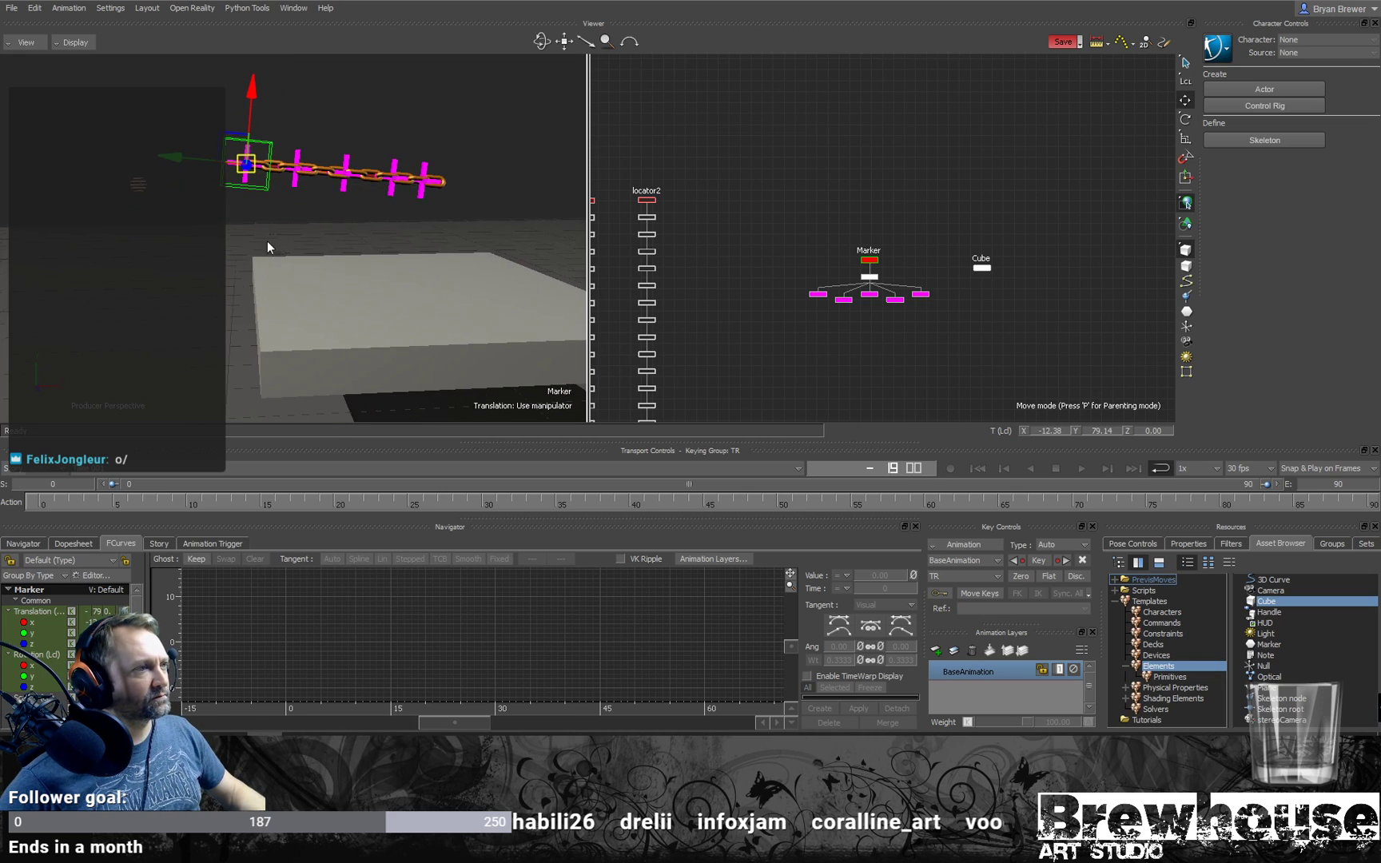
Step: Reselect the marker and shift it to about -14.6 in X and 79.4 in Y
{"action": "left_click", "coordinate": [250, 207]}
{"action": "left_click_drag", "start_coordinate": [251, 208], "coordinate": [238, 201], "text": "alt"}
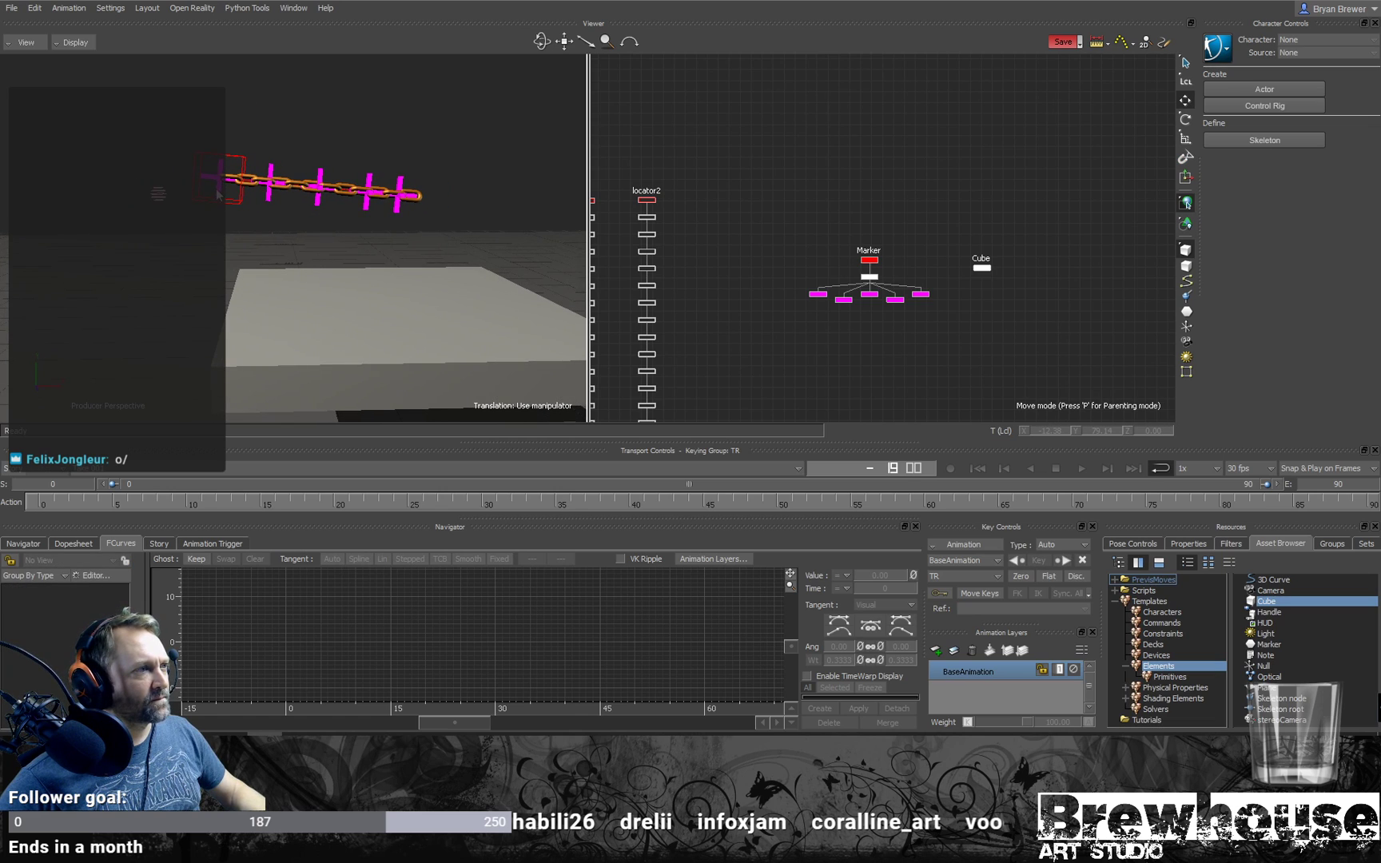
{"action": "left_click", "coordinate": [217, 194]}
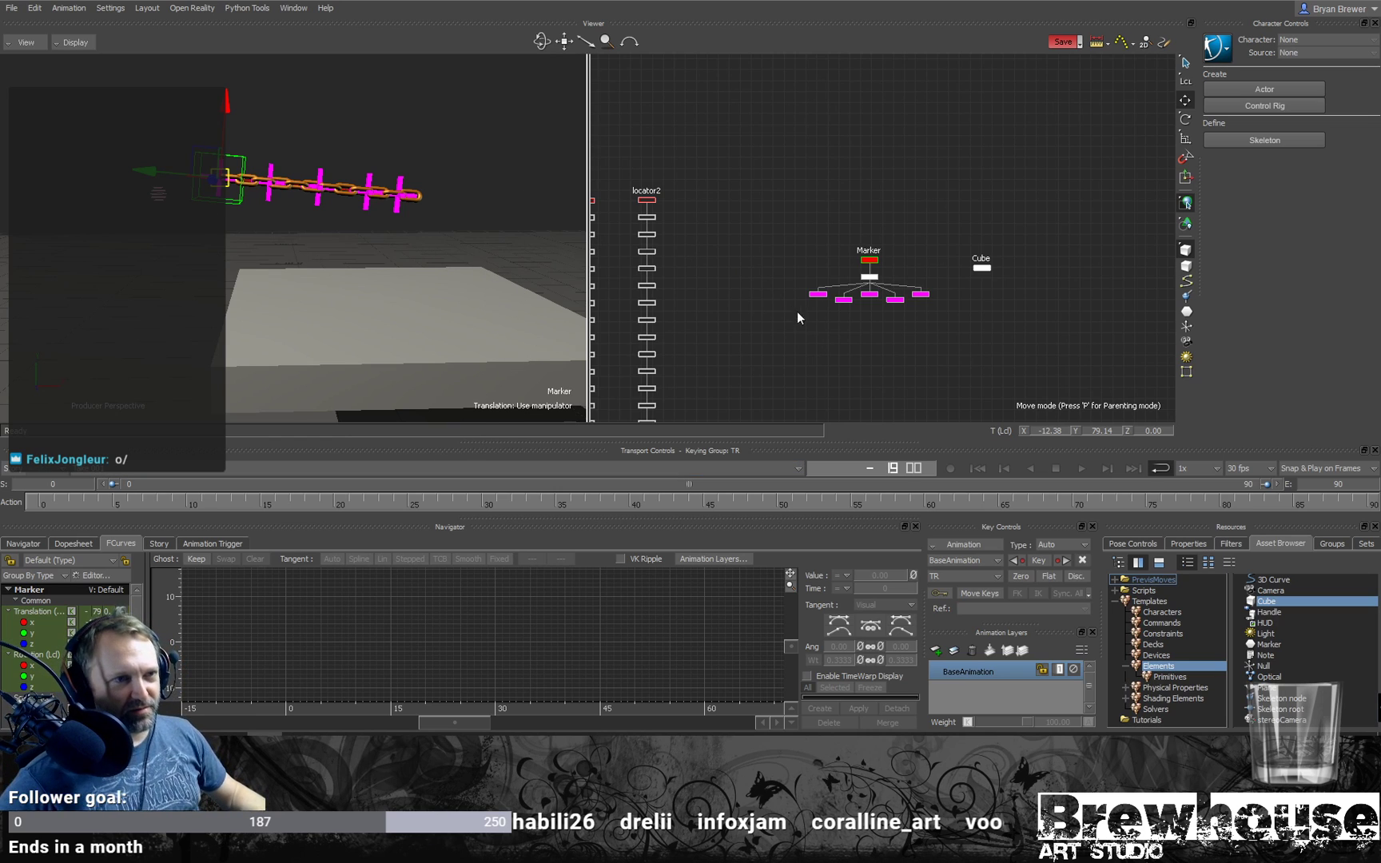
{"action": "mouse_move", "coordinate": [312, 204]}
{"action": "left_mouse_down", "text": "ctrl+shift"}
{"action": "mouse_move", "coordinate": [277, 256]}
{"action": "mouse_move", "coordinate": [278, 198]}
{"action": "mouse_move", "coordinate": [295, 216]}
{"action": "mouse_move", "coordinate": [317, 183]}
{"action": "mouse_move", "coordinate": [302, 188]}
{"action": "left_mouse_up", "text": "ctrl+shift"}
{"action": "mouse_move", "coordinate": [302, 189]}
{"action": "left_mouse_down", "text": "shift"}
{"action": "mouse_move", "coordinate": [395, 169]}
{"action": "mouse_move", "coordinate": [364, 170]}
{"action": "left_mouse_up", "text": "shift"}
{"action": "left_click_drag", "start_coordinate": [188, 172], "coordinate": [178, 166]}
Step: Offset the chain's Point_1 control point sideways to about 36.70 in Y and -4.45 in Z
{"action": "mouse_move", "coordinate": [299, 191]}
{"action": "left_mouse_down", "text": "ctrl+shift"}
{"action": "mouse_move", "coordinate": [333, 158]}
{"action": "mouse_move", "coordinate": [310, 197]}
{"action": "mouse_move", "coordinate": [307, 174]}
{"action": "mouse_move", "coordinate": [268, 203]}
{"action": "left_mouse_up", "text": "ctrl+shift"}
{"action": "left_click", "coordinate": [277, 148]}
{"action": "left_click_drag", "start_coordinate": [185, 288], "coordinate": [264, 228]}
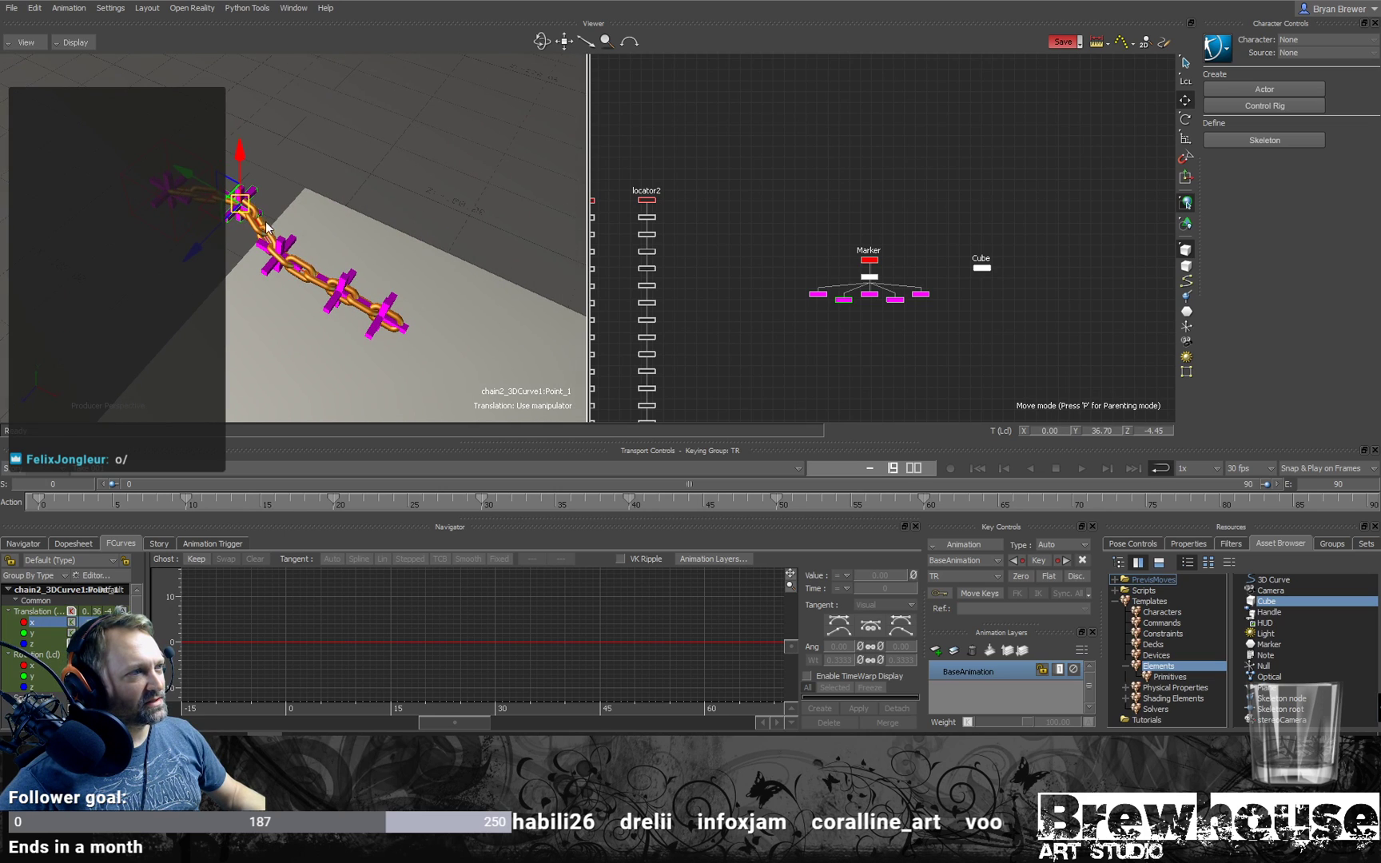
Step: Bend the chain's free end into a hook with Point_2, Point_3 and Point_4, placing Point_4 at about 34.58 in Y and 12.70 in Z
{"action": "left_click_drag", "start_coordinate": [206, 179], "coordinate": [212, 242]}
{"action": "left_click", "coordinate": [270, 270]}
{"action": "left_click", "coordinate": [331, 309]}
{"action": "left_click_drag", "start_coordinate": [315, 289], "coordinate": [183, 344]}
{"action": "left_click", "coordinate": [382, 317]}
{"action": "left_click_drag", "start_coordinate": [376, 315], "coordinate": [177, 284]}
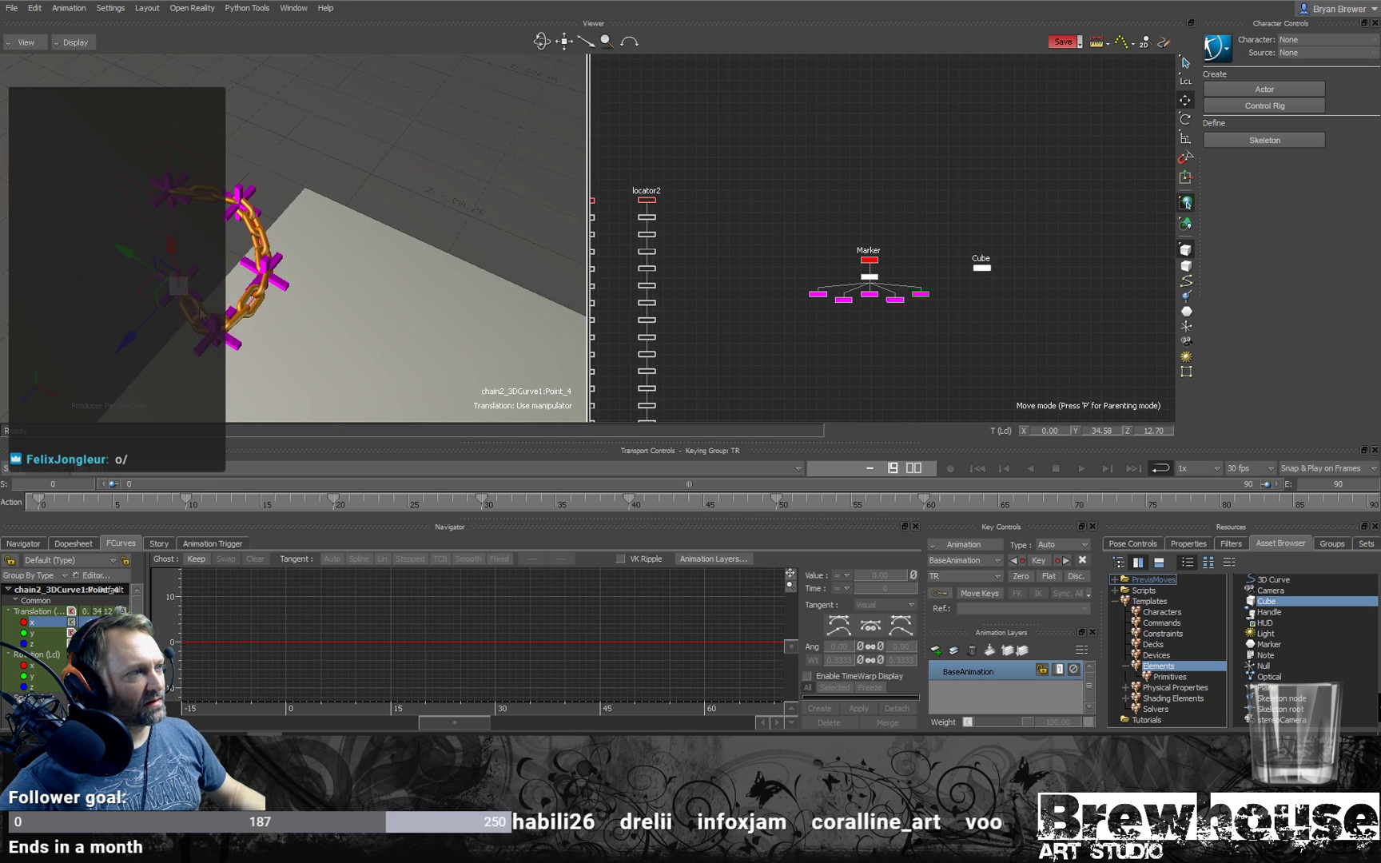
Step: Tighten the curl by moving Point_2 to about 25.78 in Y and 1.40 in Z
{"action": "left_click_drag", "start_coordinate": [233, 349], "coordinate": [290, 168]}
{"action": "left_click", "coordinate": [274, 268]}
{"action": "mouse_move", "coordinate": [218, 219]}
{"action": "left_mouse_down"}
{"action": "mouse_move", "coordinate": [238, 217]}
{"action": "mouse_move", "coordinate": [215, 240]}
{"action": "left_mouse_up"}
{"action": "left_click", "coordinate": [225, 250]}
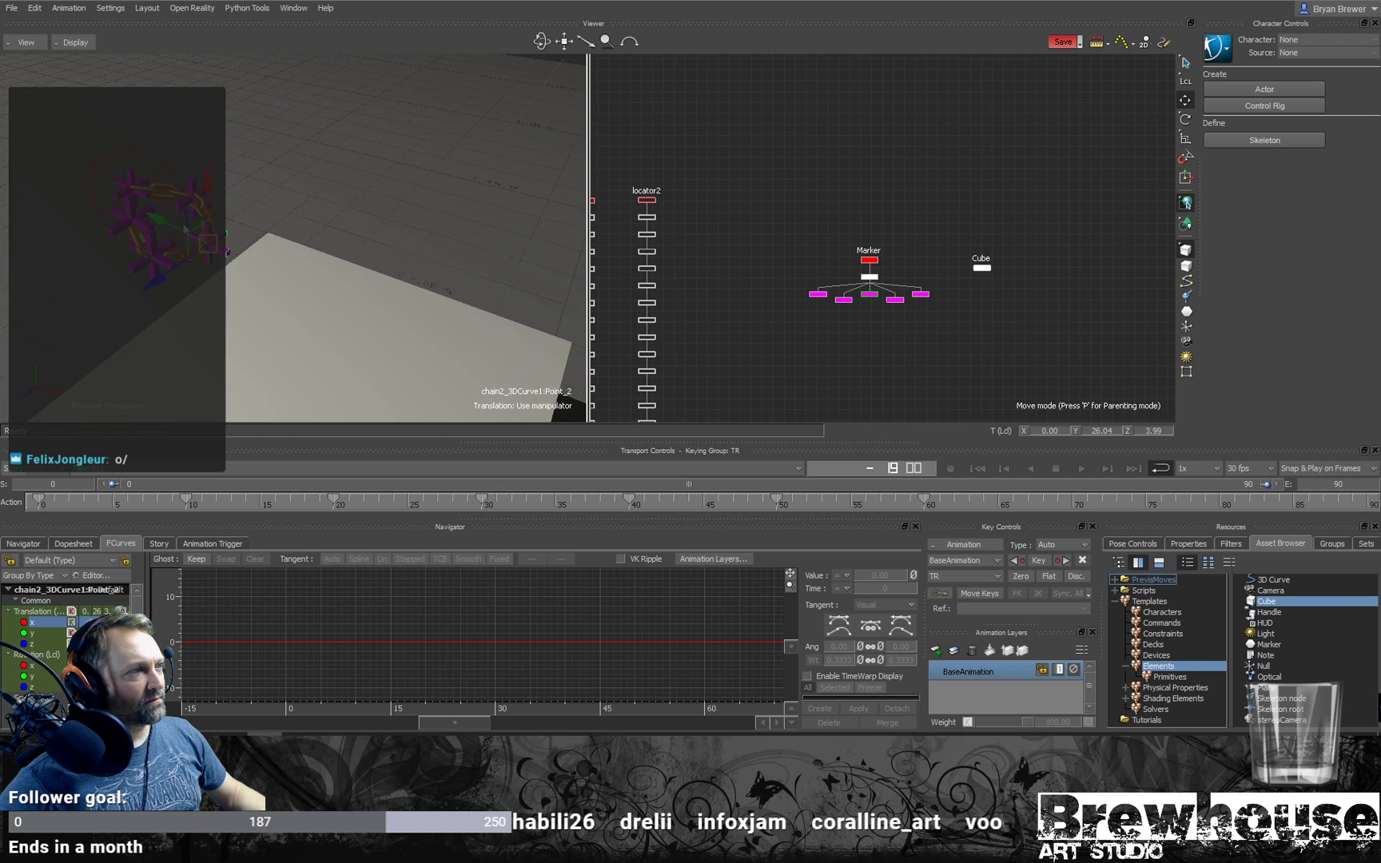
{"action": "left_click", "coordinate": [201, 252]}
{"action": "left_click", "coordinate": [224, 255]}
{"action": "mouse_move", "coordinate": [227, 257]}
{"action": "left_mouse_down", "text": "alt"}
{"action": "mouse_move", "coordinate": [299, 280]}
{"action": "mouse_move", "coordinate": [293, 268]}
{"action": "mouse_move", "coordinate": [224, 271]}
{"action": "left_mouse_up", "text": "alt"}
Step: Lift Point_3 to about 4.49, 25.12, 12.82 and Point_4 to about 6.42, 32.16, 9.50 so the chain's end curls upward
{"action": "left_click", "coordinate": [128, 290]}
{"action": "left_click_drag", "start_coordinate": [124, 289], "coordinate": [152, 282]}
{"action": "left_click", "coordinate": [96, 242]}
{"action": "left_click_drag", "start_coordinate": [94, 235], "coordinate": [242, 204]}
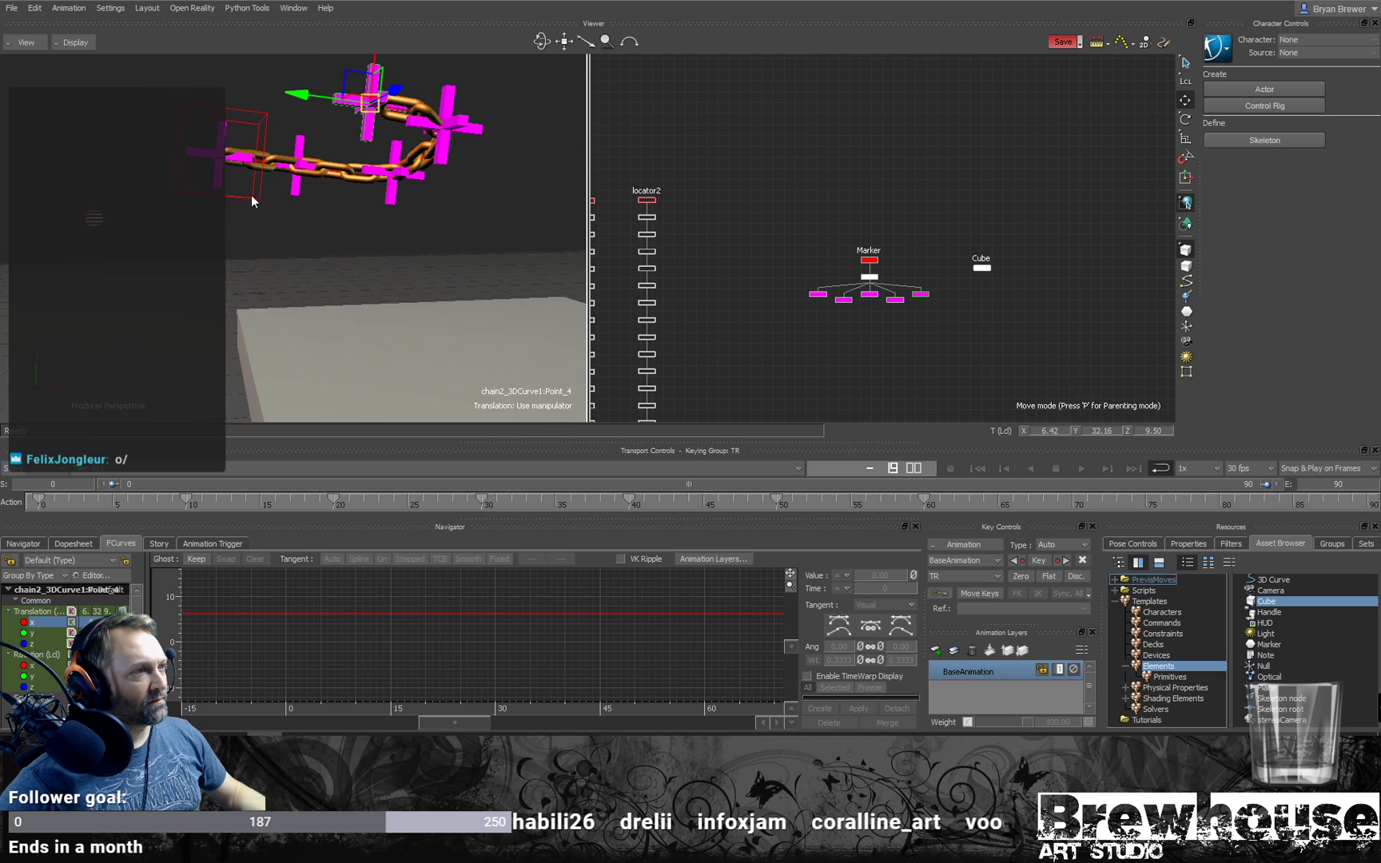
Step: Nudge the X translations of Point_2 to about 0.33, Point_1 to about -0.97 and Point_0 to about 0.06
{"action": "left_click", "coordinate": [393, 198]}
{"action": "left_click_drag", "start_coordinate": [401, 104], "coordinate": [393, 107]}
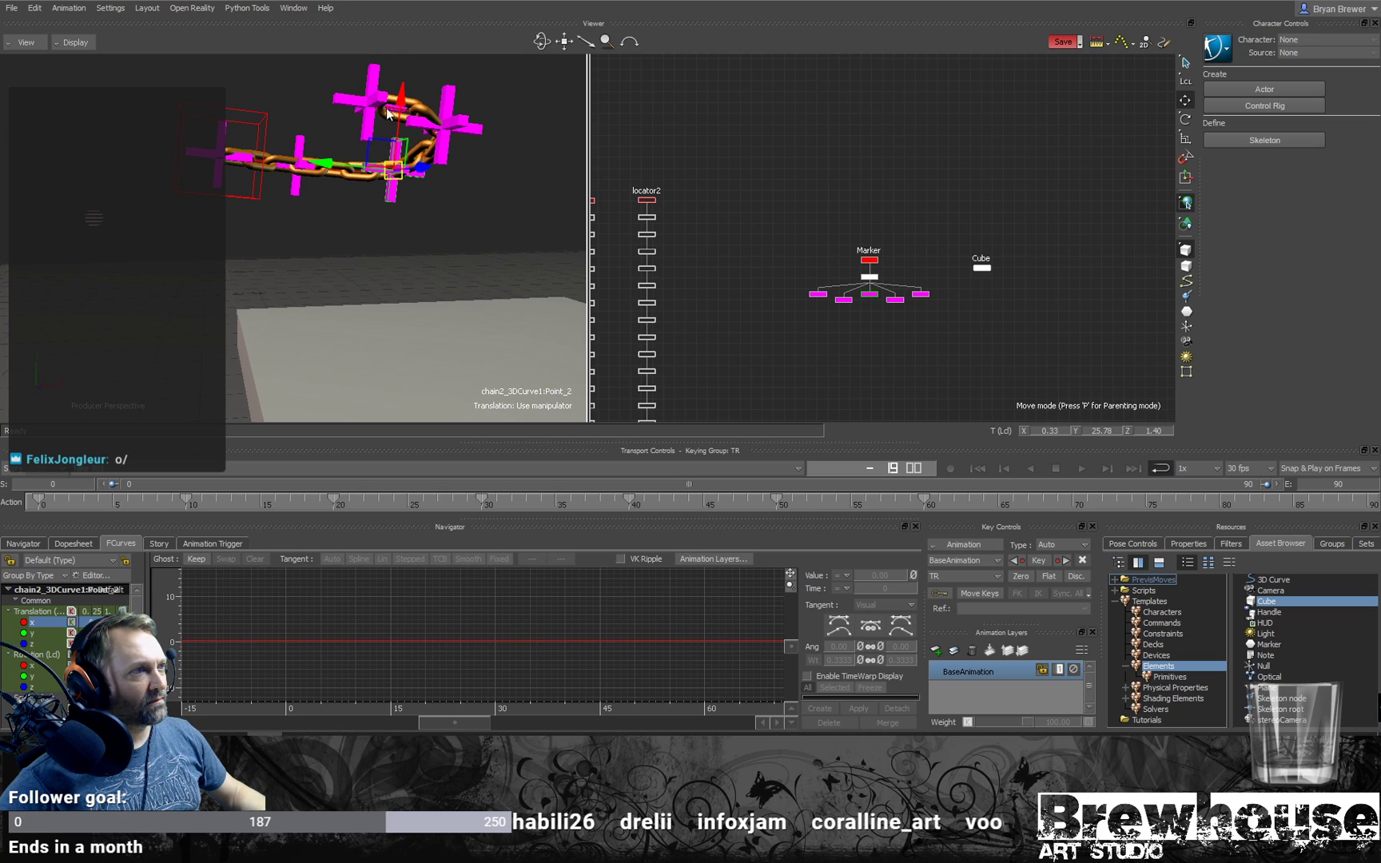
{"action": "left_click", "coordinate": [296, 190]}
{"action": "left_click_drag", "start_coordinate": [304, 95], "coordinate": [303, 102]}
{"action": "left_click", "coordinate": [817, 294]}
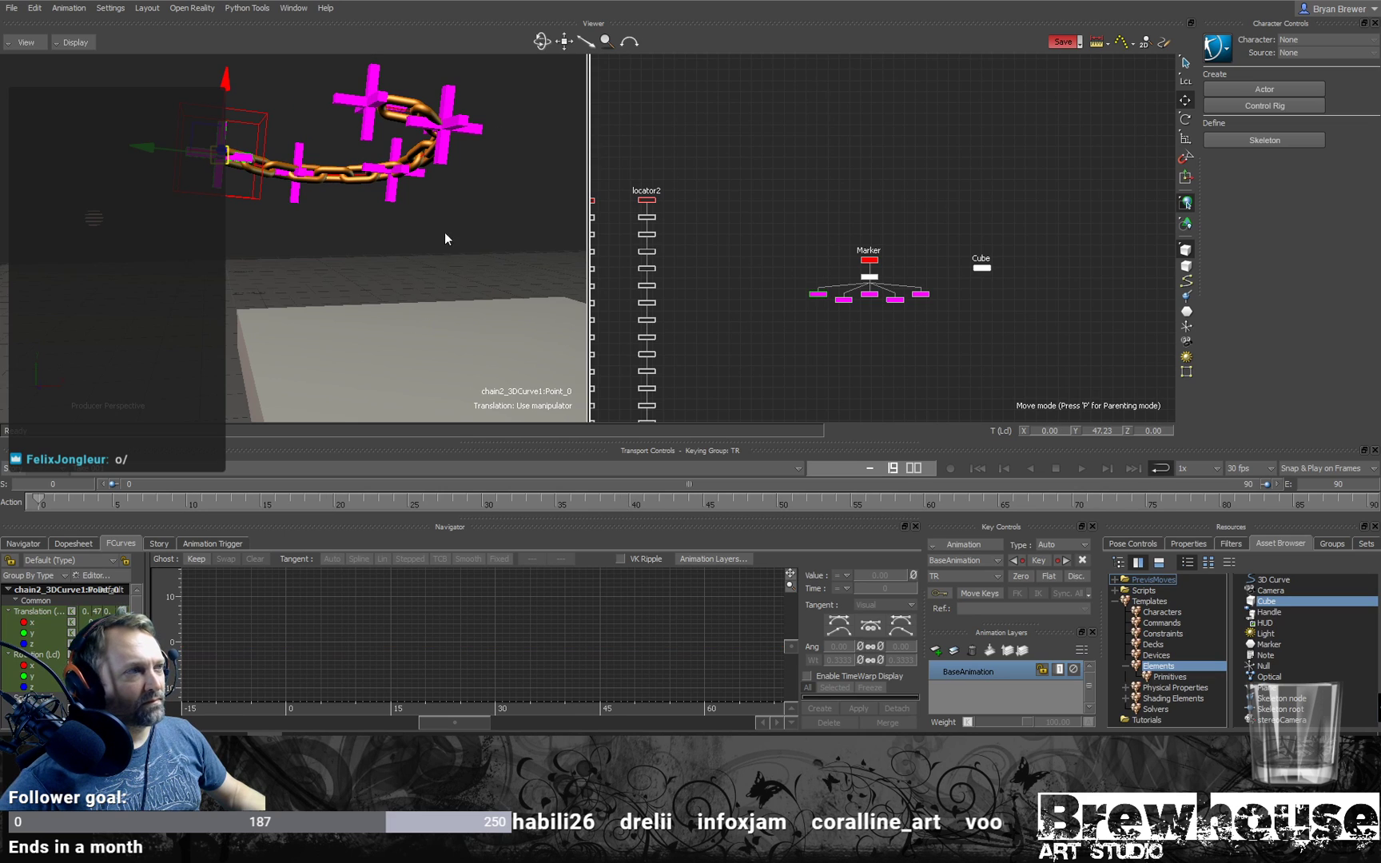
{"action": "mouse_move", "coordinate": [227, 80]}
{"action": "left_mouse_down"}
{"action": "mouse_move", "coordinate": [248, 86]}
{"action": "mouse_move", "coordinate": [233, 67]}
{"action": "left_mouse_up"}
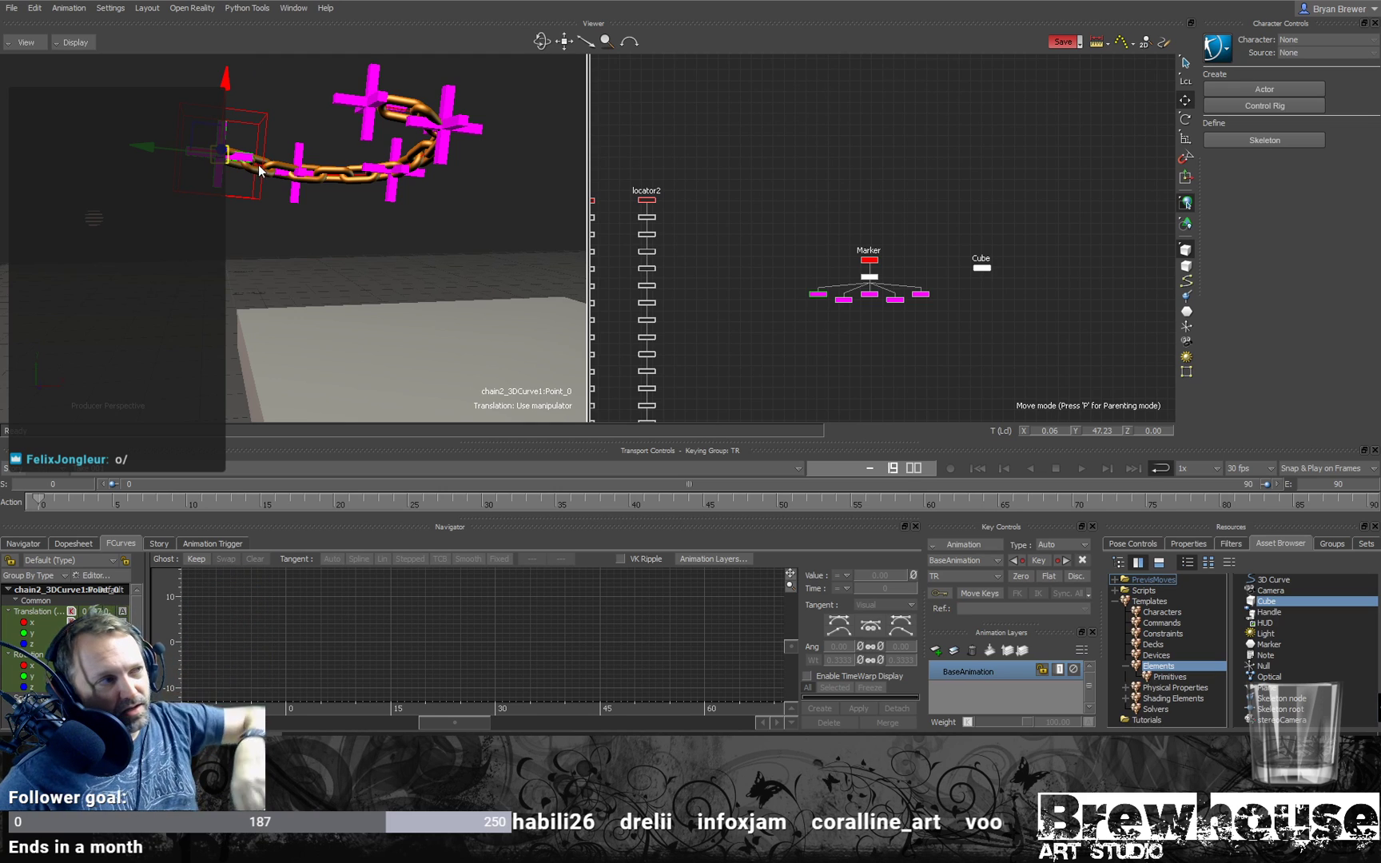
Step: Lower the chain's first control point, Point_0, to about -3.61 in X and 46.73 in Y
{"action": "left_click", "coordinate": [241, 192]}
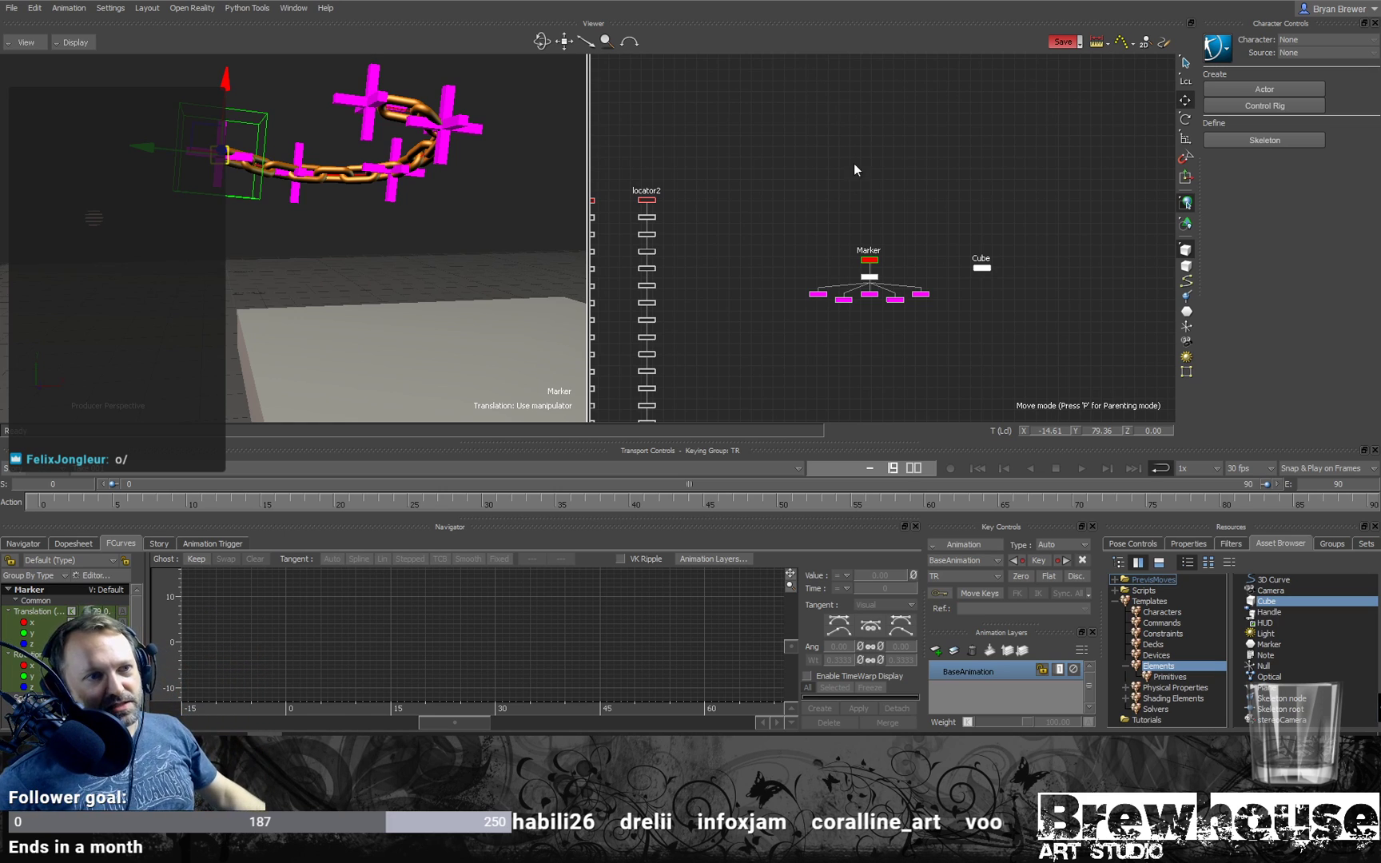
{"action": "left_click", "coordinate": [817, 293]}
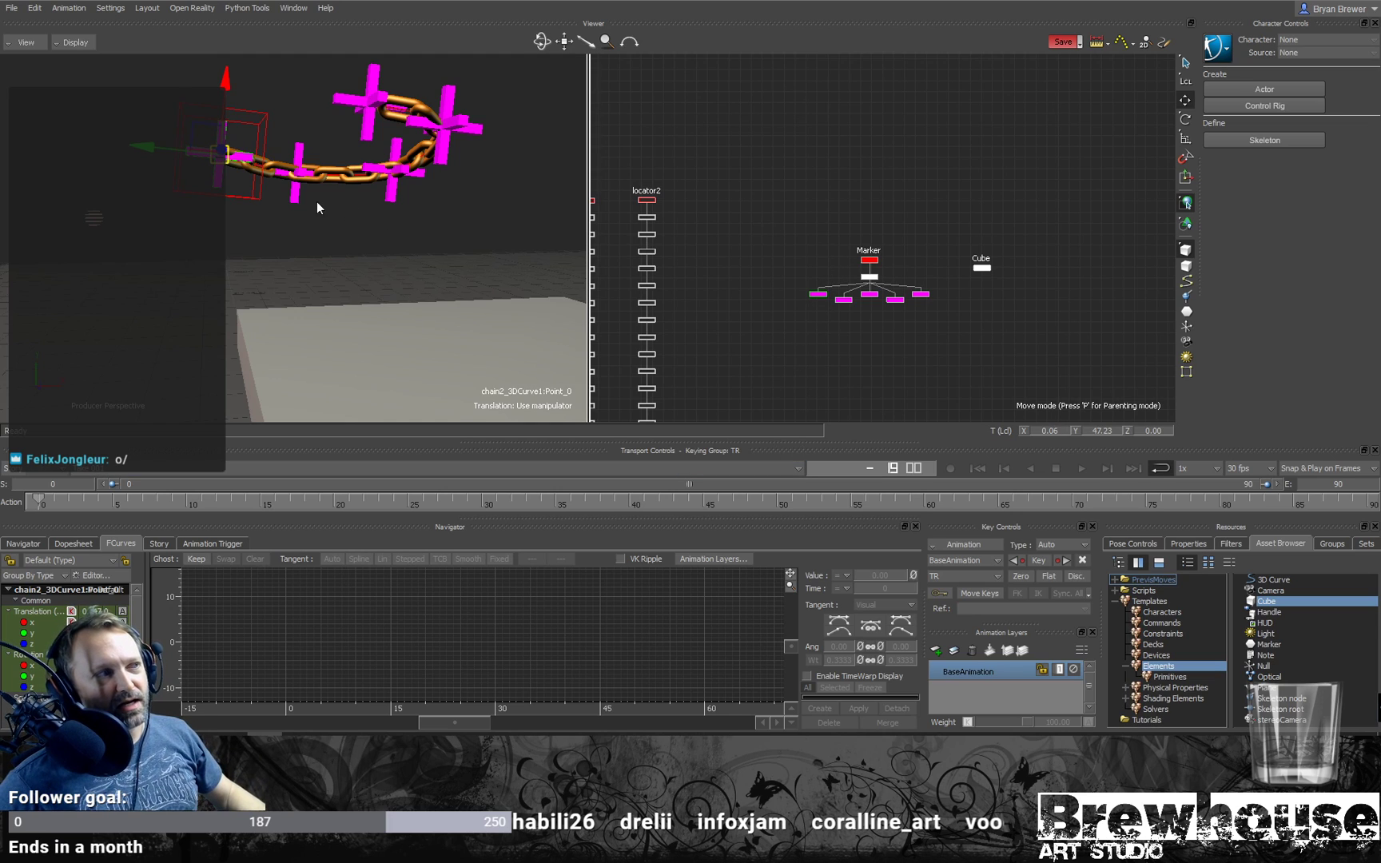
{"action": "left_click_drag", "start_coordinate": [225, 91], "coordinate": [261, 174]}
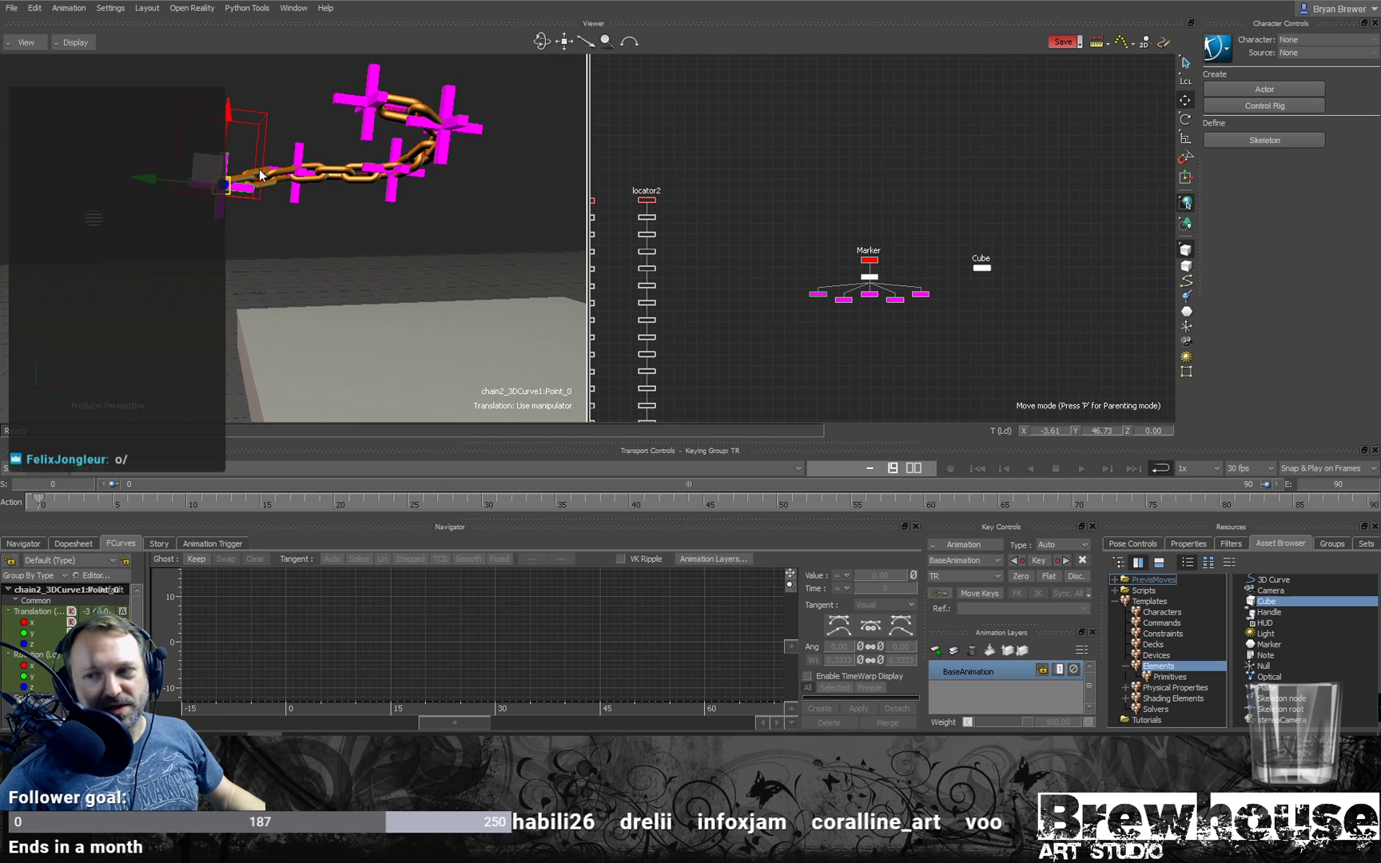
Step: Select all five control points and shift them together until Point_4 is at about 35.30 in Y
{"action": "left_click", "coordinate": [294, 198], "text": "shift"}
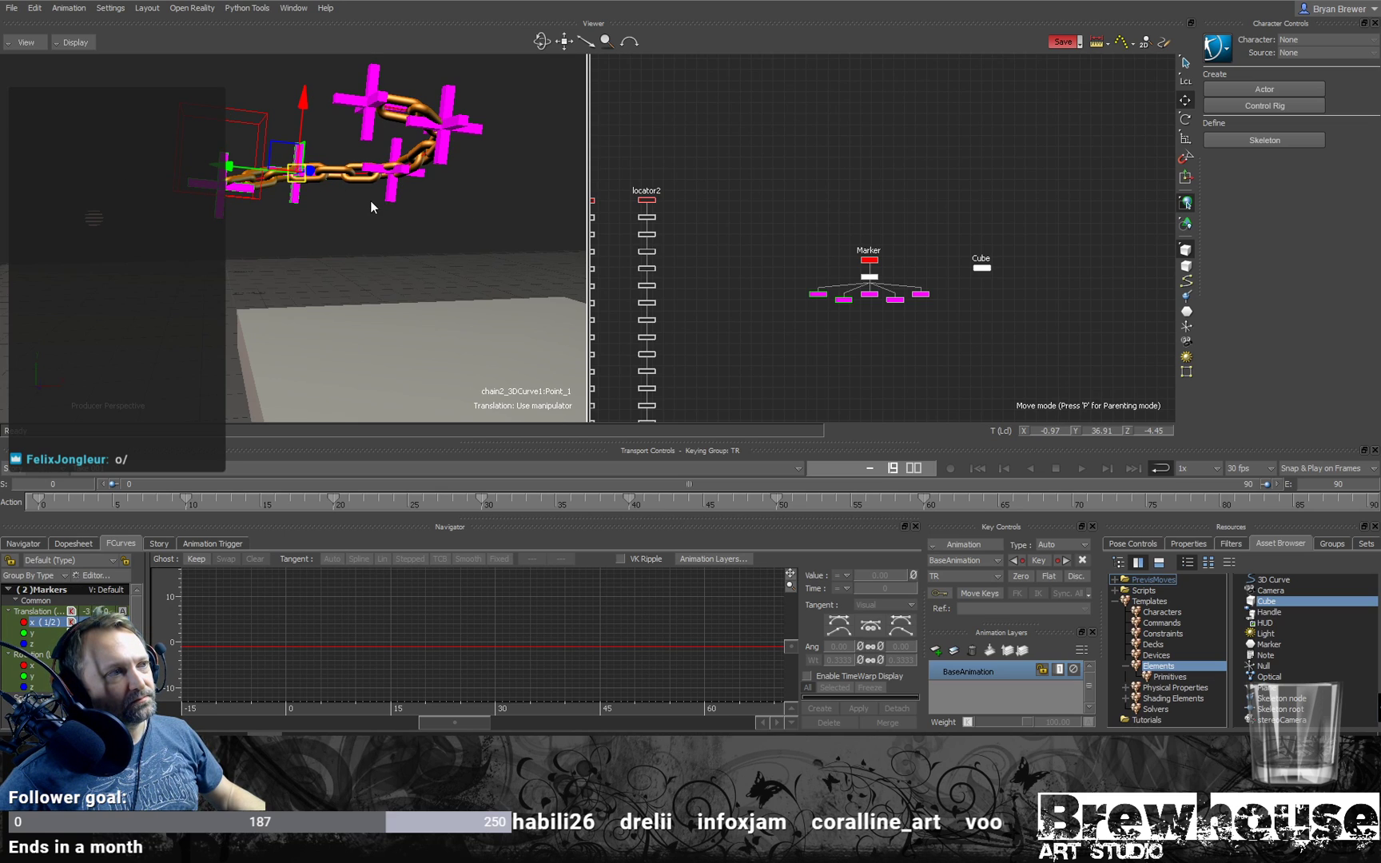
{"action": "left_click", "coordinate": [392, 198], "text": "shift"}
{"action": "left_click", "coordinate": [443, 153], "text": "shift"}
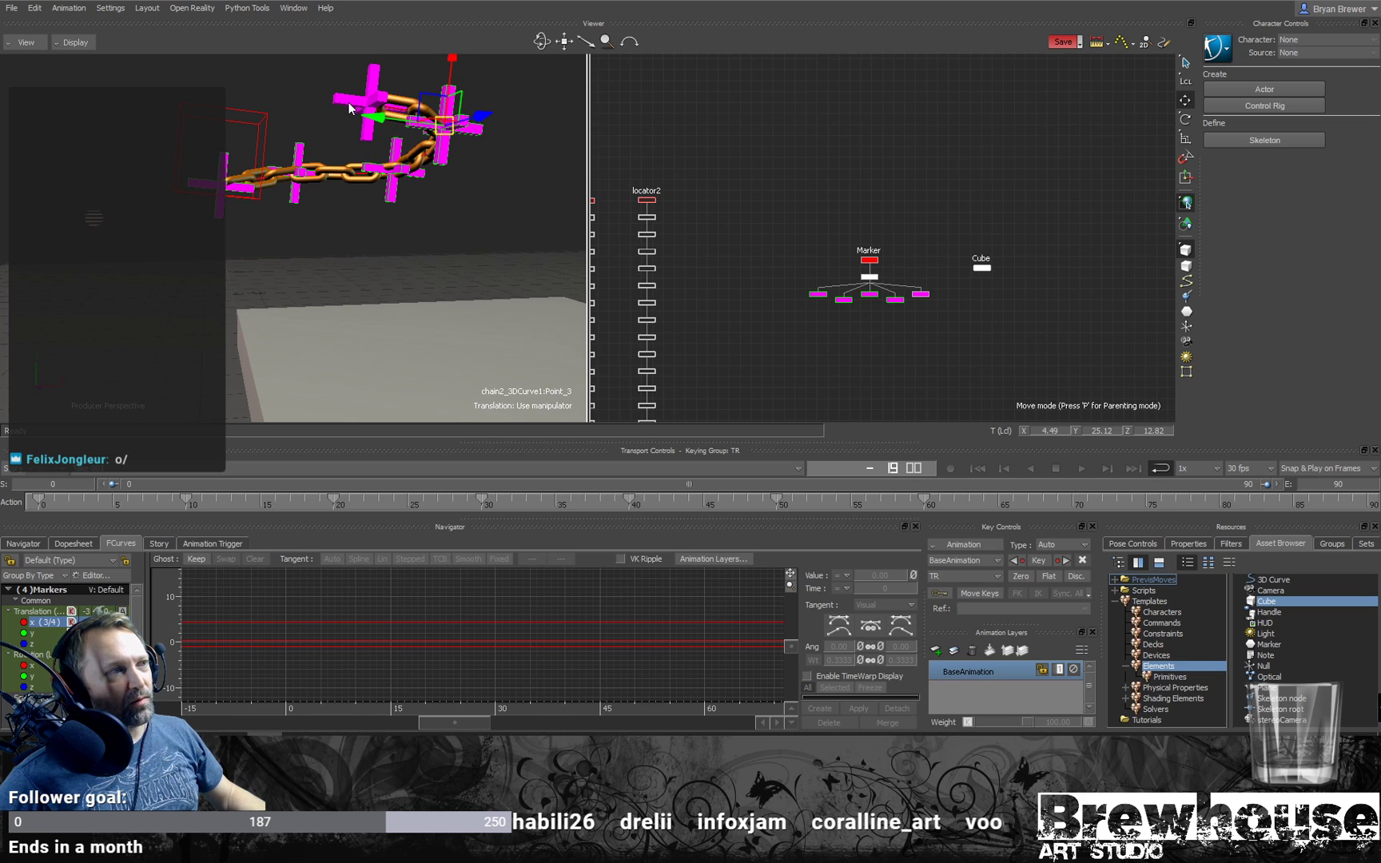
{"action": "left_click", "coordinate": [352, 102], "text": "shift"}
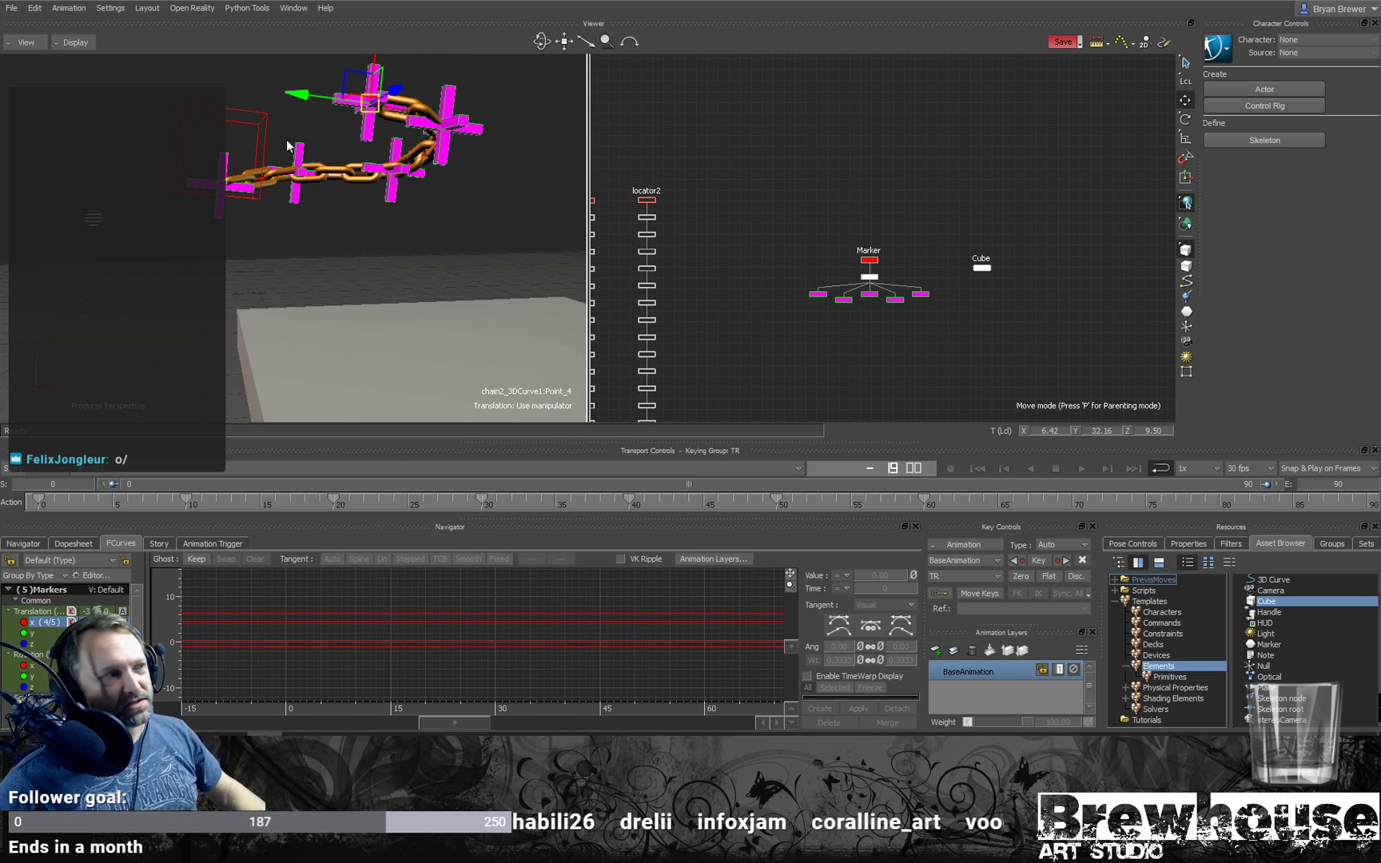
{"action": "left_click_drag", "start_coordinate": [304, 96], "coordinate": [271, 100]}
{"action": "left_click_drag", "start_coordinate": [422, 211], "coordinate": [289, 271], "text": "alt"}
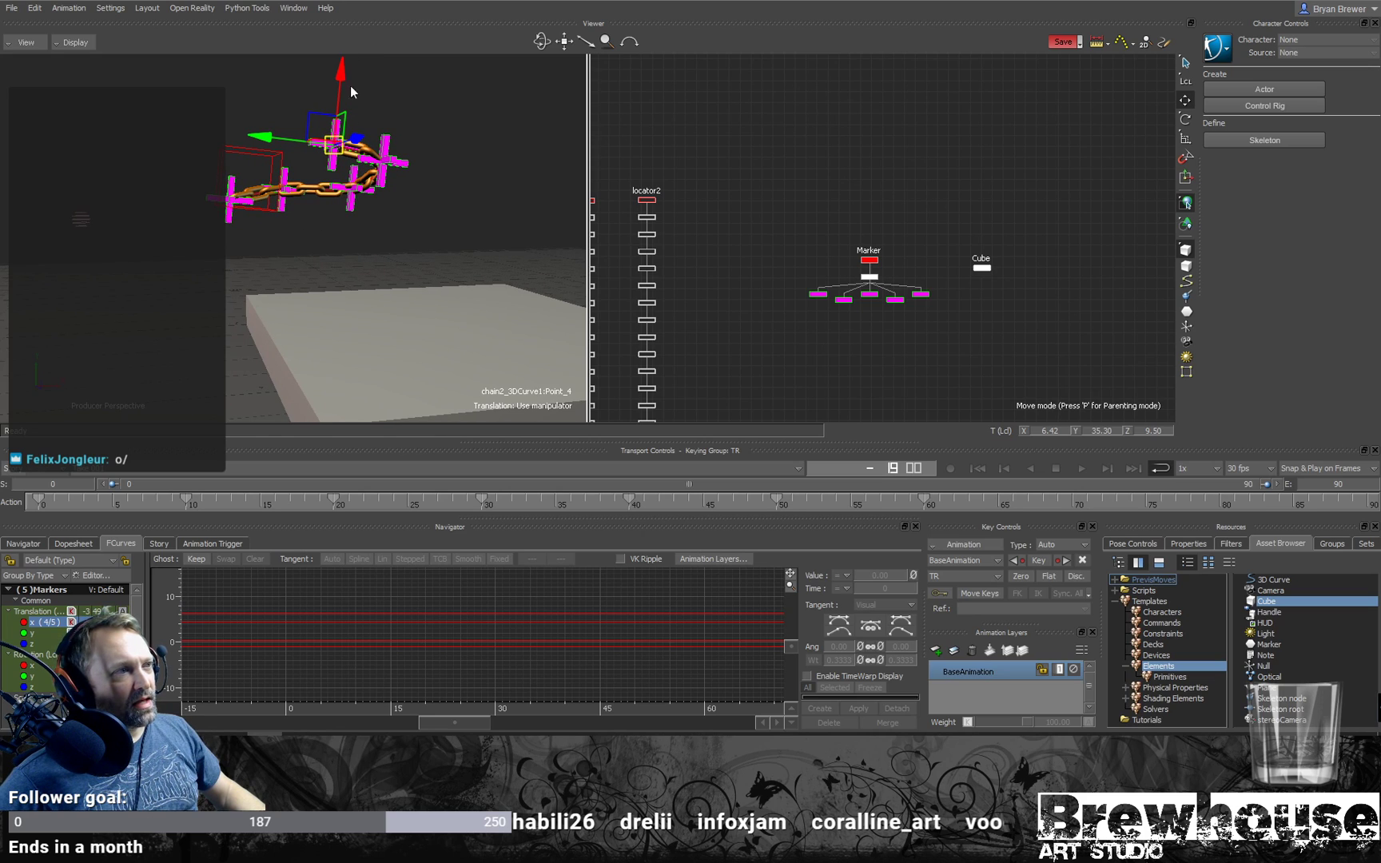
Step: Lower Point_4 and Point_3 at the curled end and raise Point_2 to an X translation of about 4.49
{"action": "left_click", "coordinate": [325, 168]}
{"action": "left_click", "coordinate": [336, 146]}
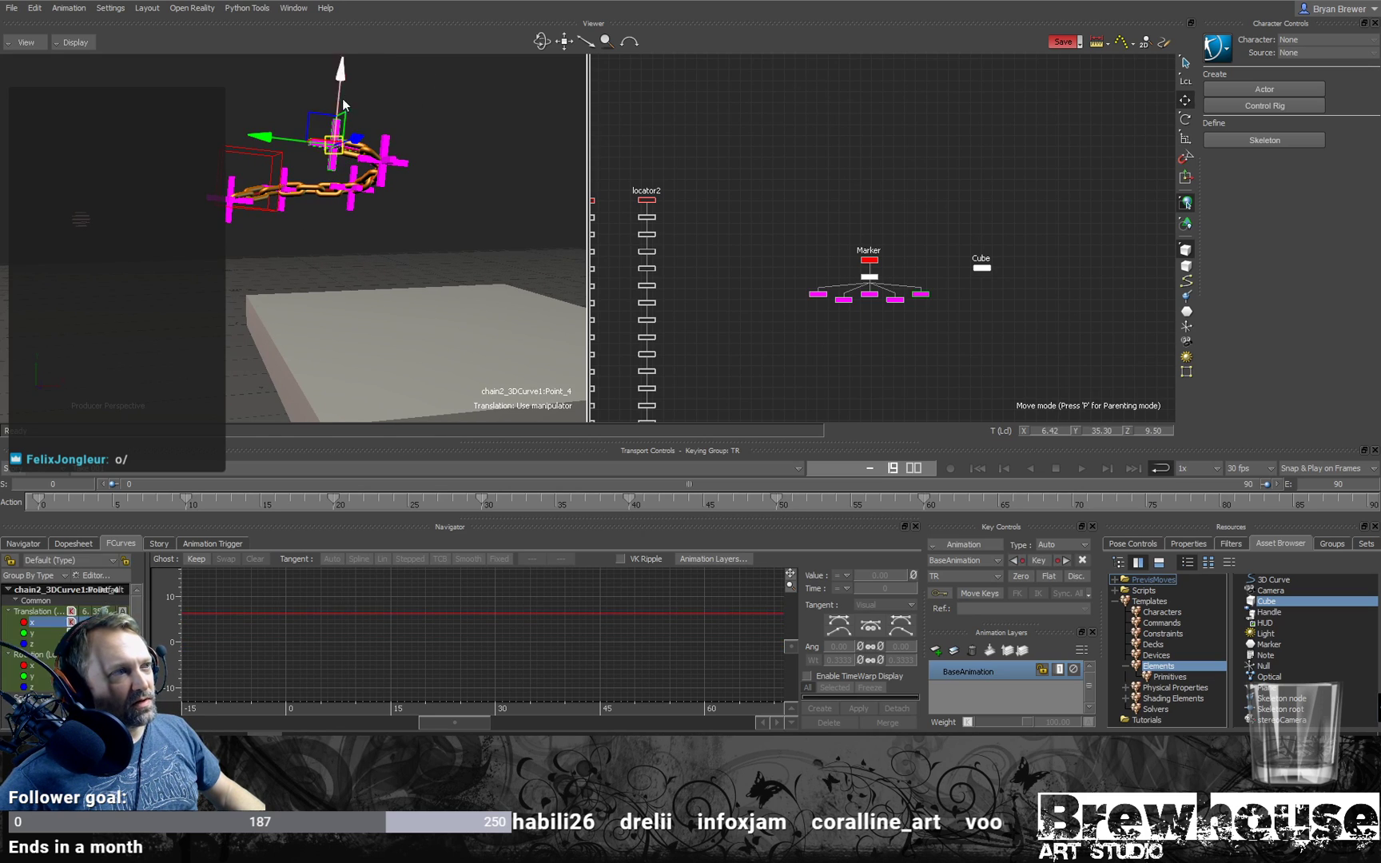
{"action": "left_click_drag", "start_coordinate": [342, 76], "coordinate": [388, 114]}
{"action": "left_click", "coordinate": [385, 154]}
{"action": "left_click", "coordinate": [355, 177]}
{"action": "left_click_drag", "start_coordinate": [359, 115], "coordinate": [362, 89]}
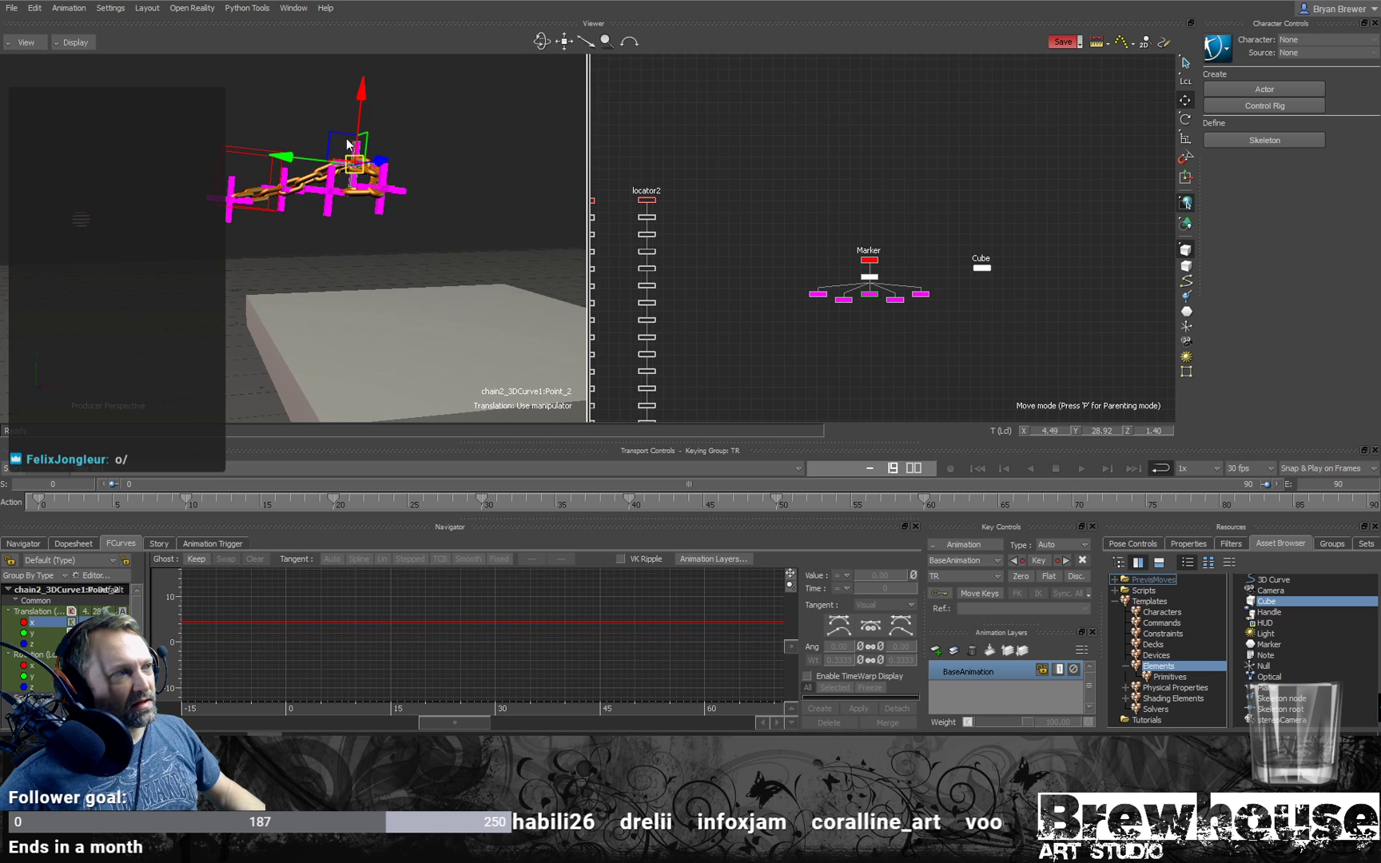
Step: Raise Point_1 and lift Point_0 to about 11.30 in X and 44.25 in Y
{"action": "left_click", "coordinate": [281, 207]}
{"action": "left_click_drag", "start_coordinate": [269, 173], "coordinate": [285, 146]}
{"action": "left_click", "coordinate": [229, 199]}
{"action": "left_click_drag", "start_coordinate": [230, 199], "coordinate": [282, 122]}
{"action": "left_click_drag", "start_coordinate": [405, 142], "coordinate": [321, 234], "text": "alt"}
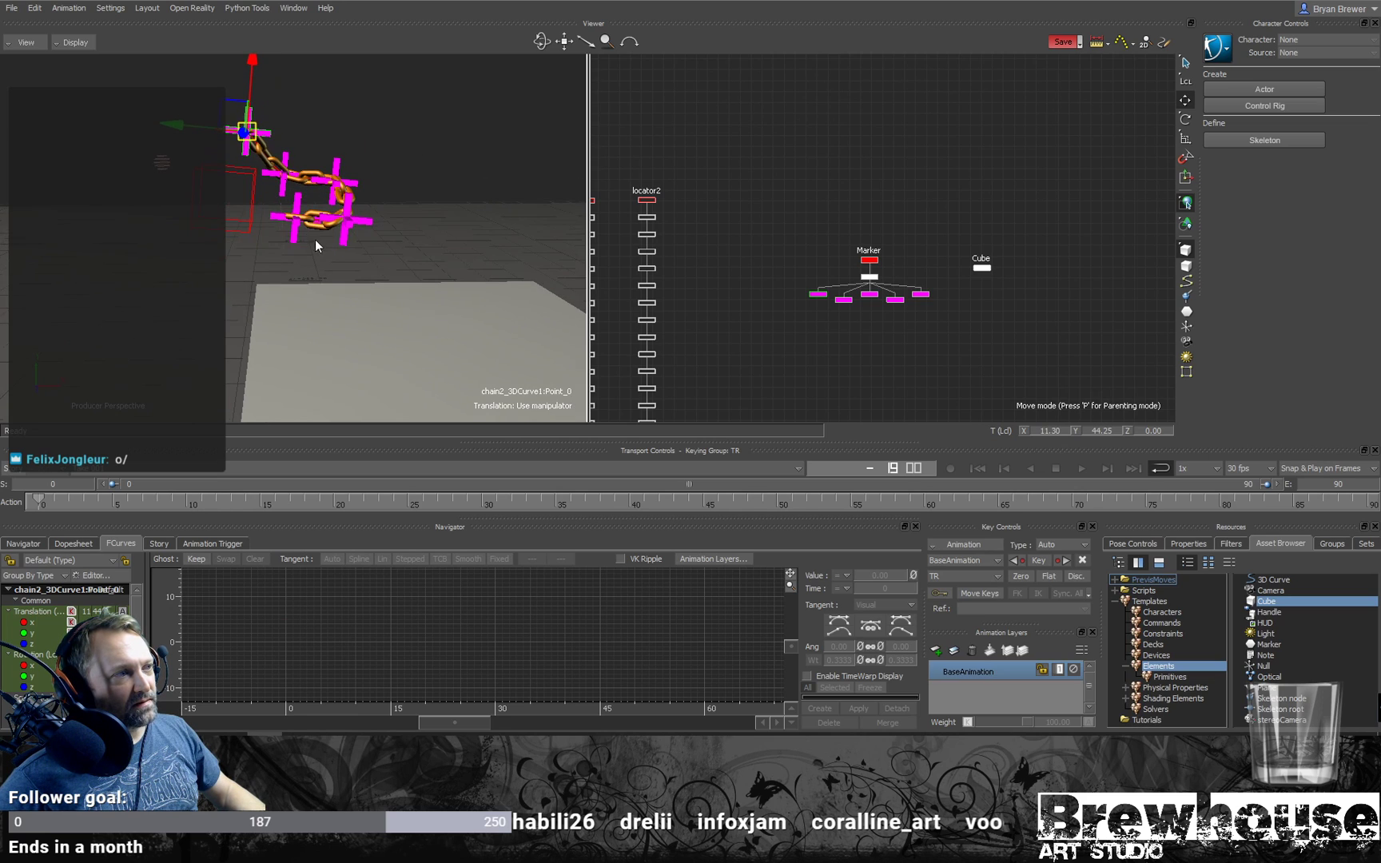
Step: Move the chain's end control point, Point_4, to about -2.74, 36.15, 9.50
{"action": "left_click", "coordinate": [292, 226]}
{"action": "left_click_drag", "start_coordinate": [301, 146], "coordinate": [289, 165]}
{"action": "left_click_drag", "start_coordinate": [222, 227], "coordinate": [215, 227]}
Step: Select all five control points and delete their old swing keys from frame 0 onward
{"action": "middle_click_drag", "start_coordinate": [886, 231], "coordinate": [849, 201], "text": "alt"}
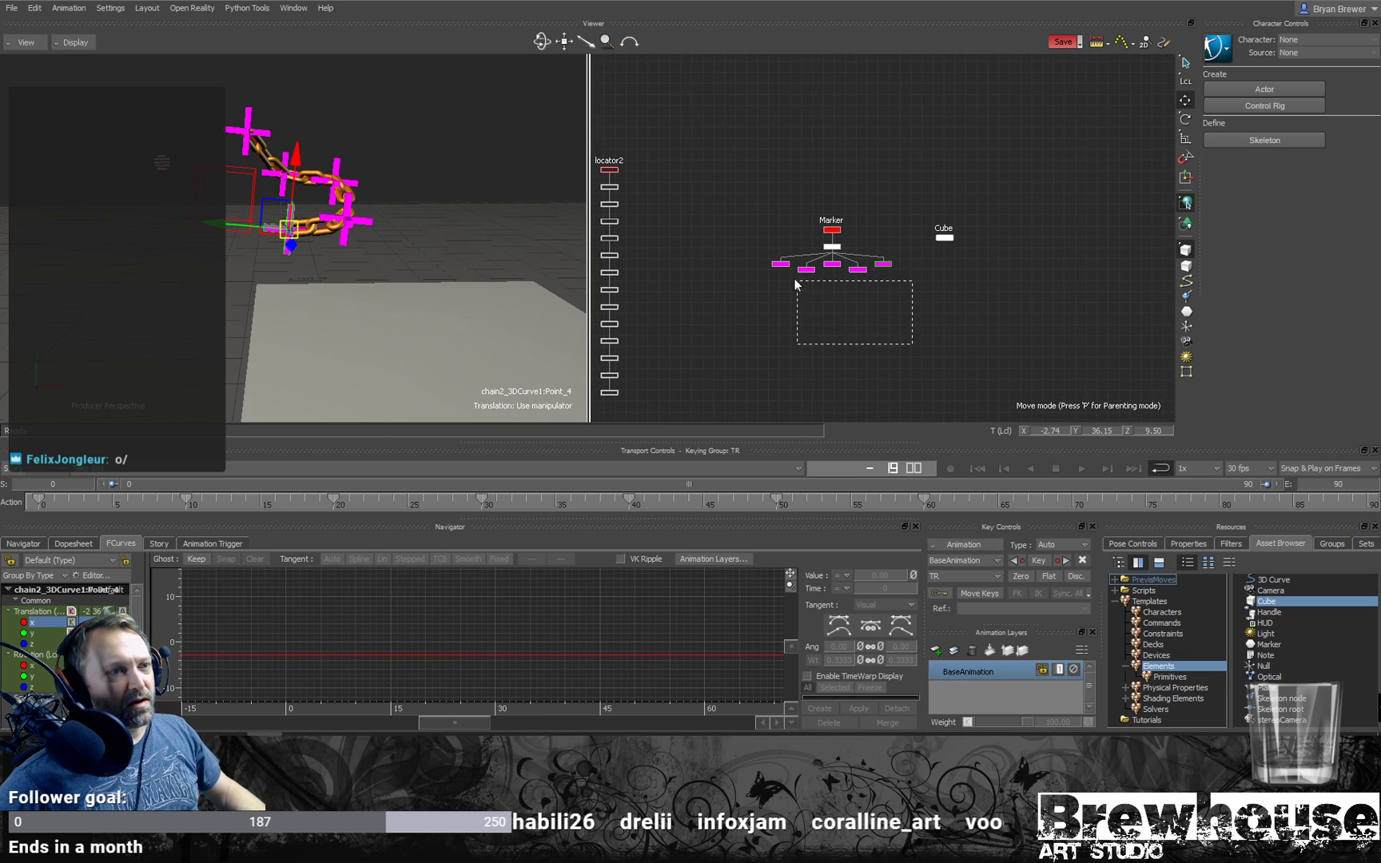
{"action": "left_click_drag", "start_coordinate": [767, 257], "coordinate": [768, 256]}
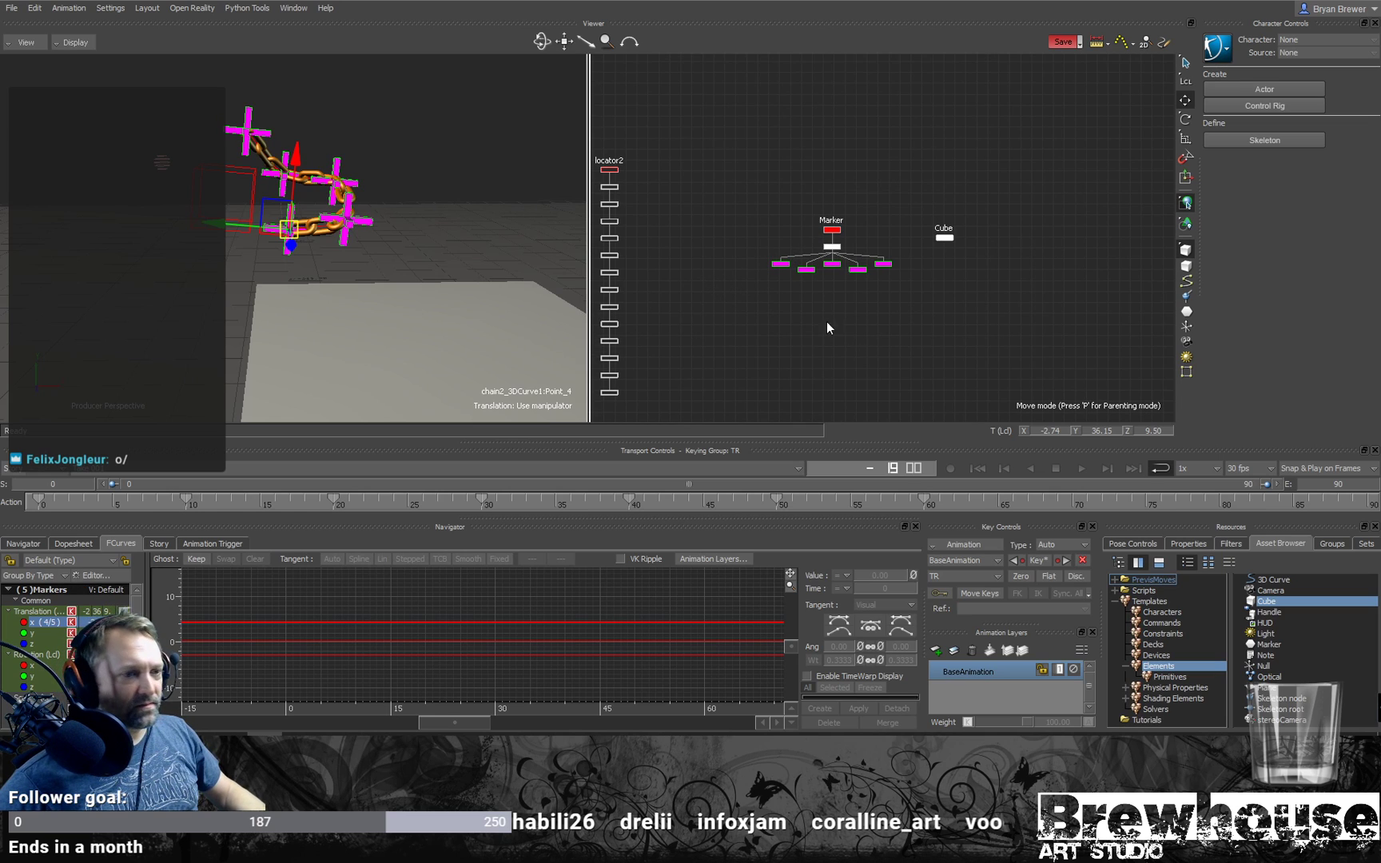
{"action": "key", "text": "a"}
{"action": "left_click_drag", "start_coordinate": [502, 656], "coordinate": [627, 587], "text": "ctrl"}
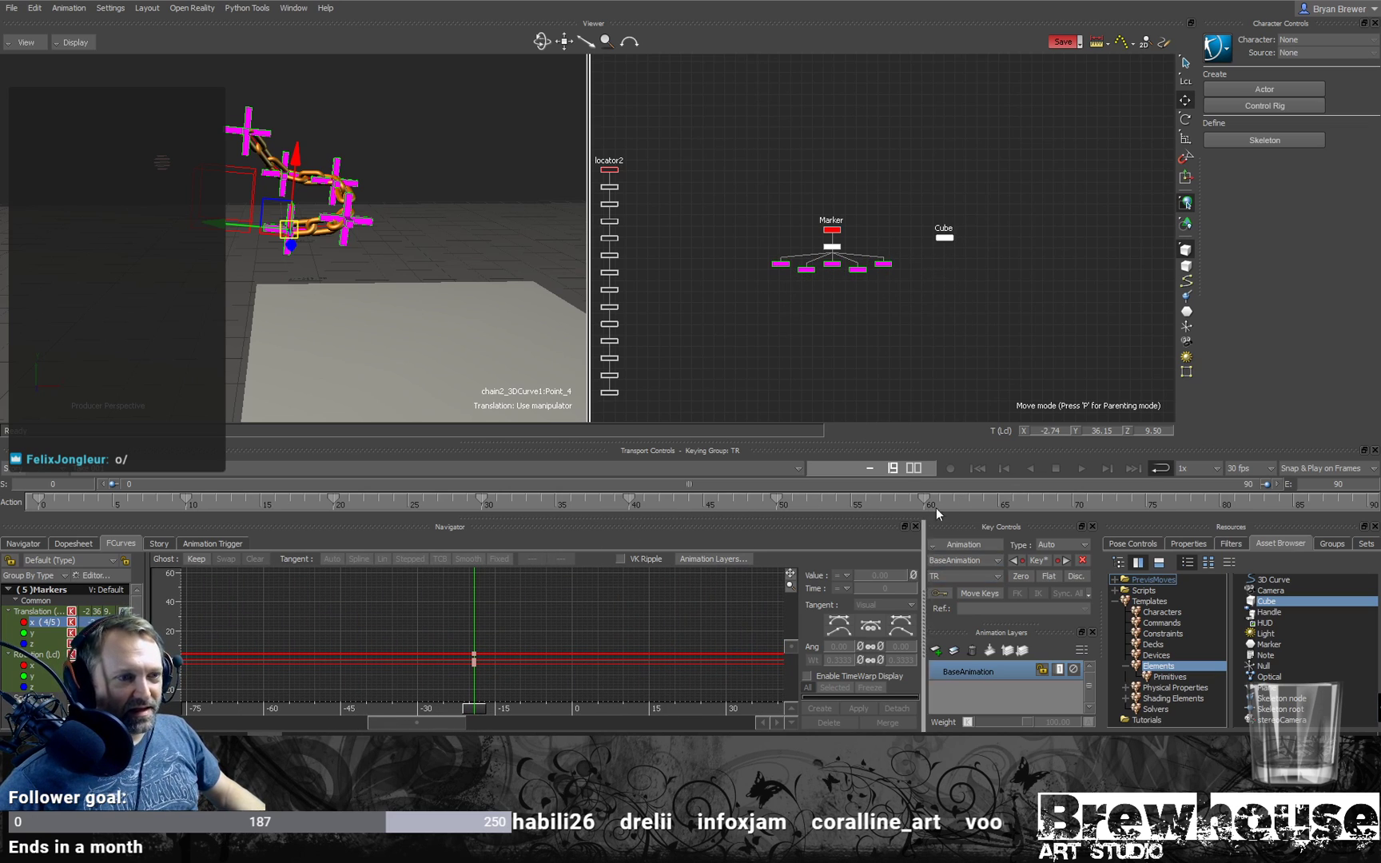
{"action": "key", "text": "ctrl+a"}
{"action": "key", "text": "Delete"}
Step: Key the translations of all five control points at frame 0 and delete their earlier keys before frame 0
{"action": "left_click", "coordinate": [38, 505]}
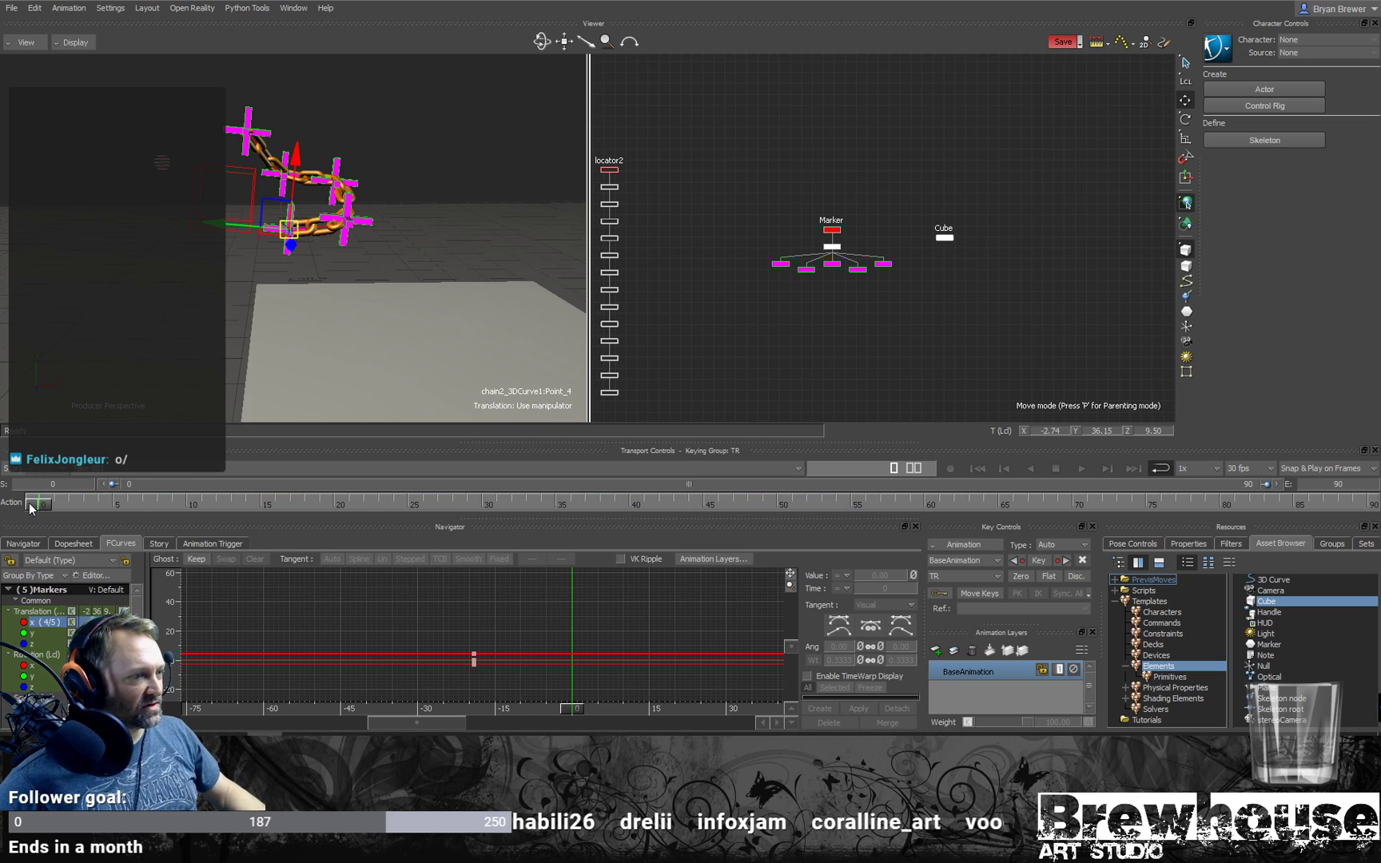
{"action": "left_click_drag", "start_coordinate": [453, 691], "coordinate": [451, 691]}
{"action": "key", "text": "Delete"}
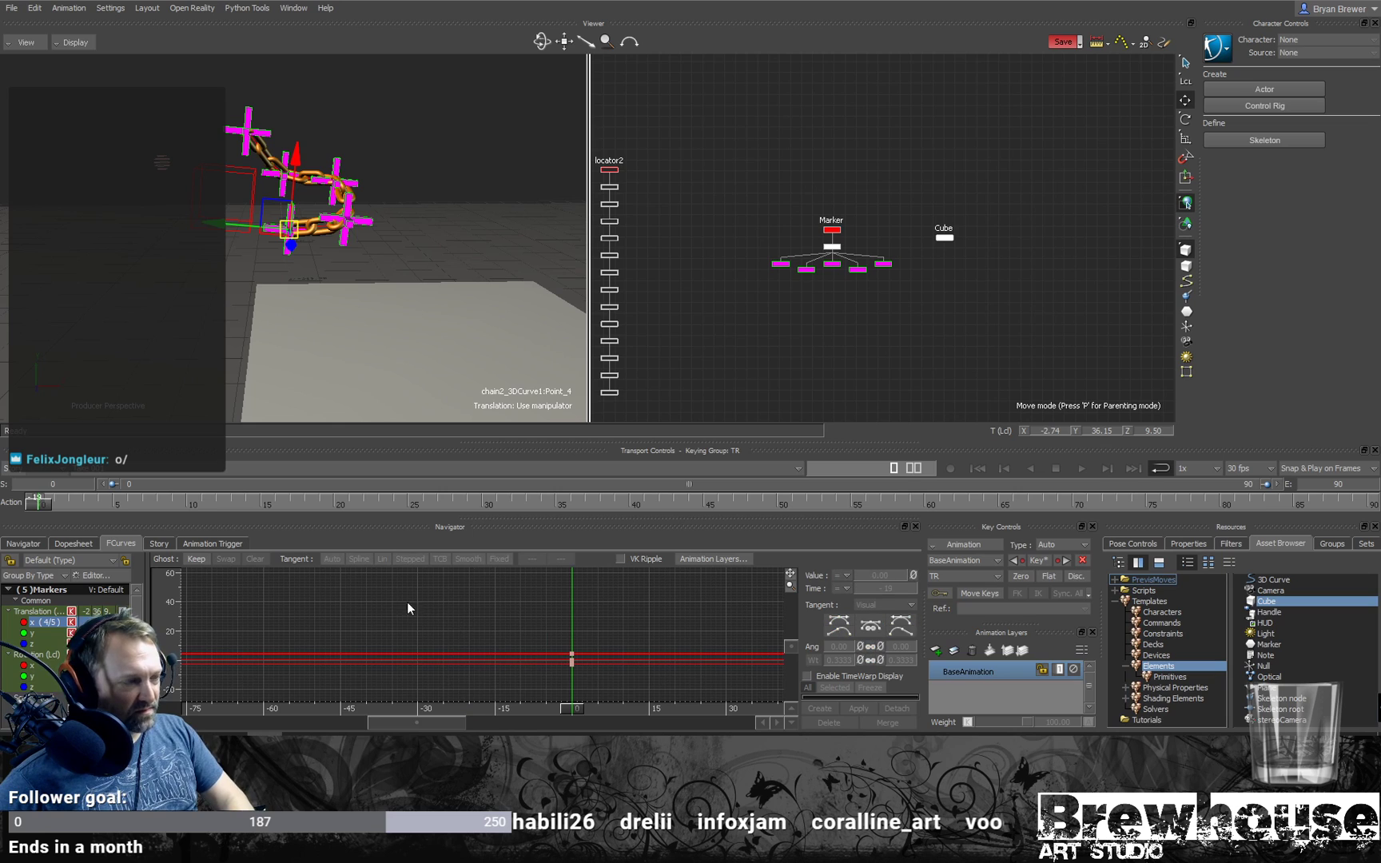
{"action": "left_click", "coordinate": [36, 612]}
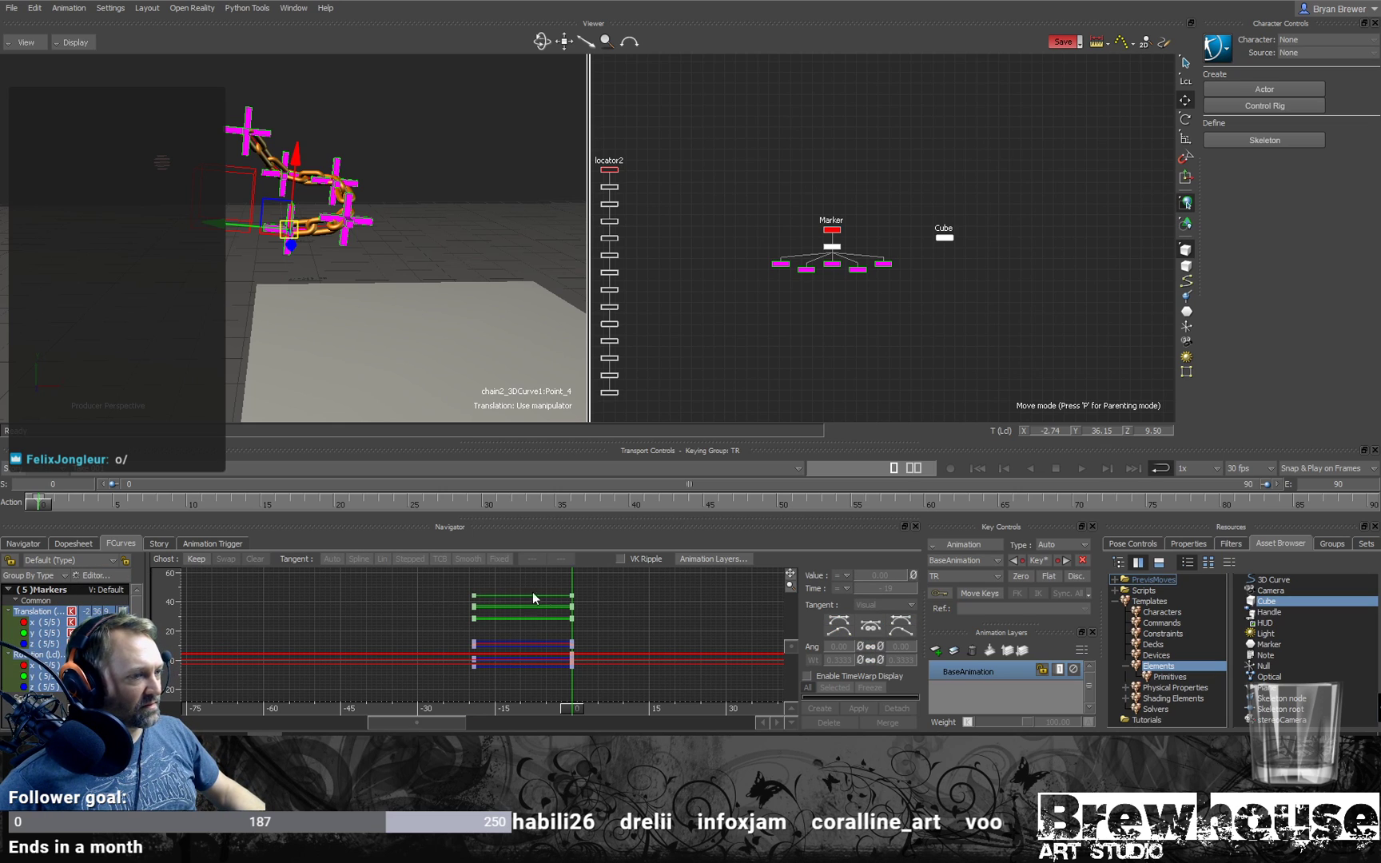
{"action": "key", "text": "a"}
{"action": "left_click_drag", "start_coordinate": [474, 654], "coordinate": [496, 635]}
{"action": "key", "text": "Delete"}
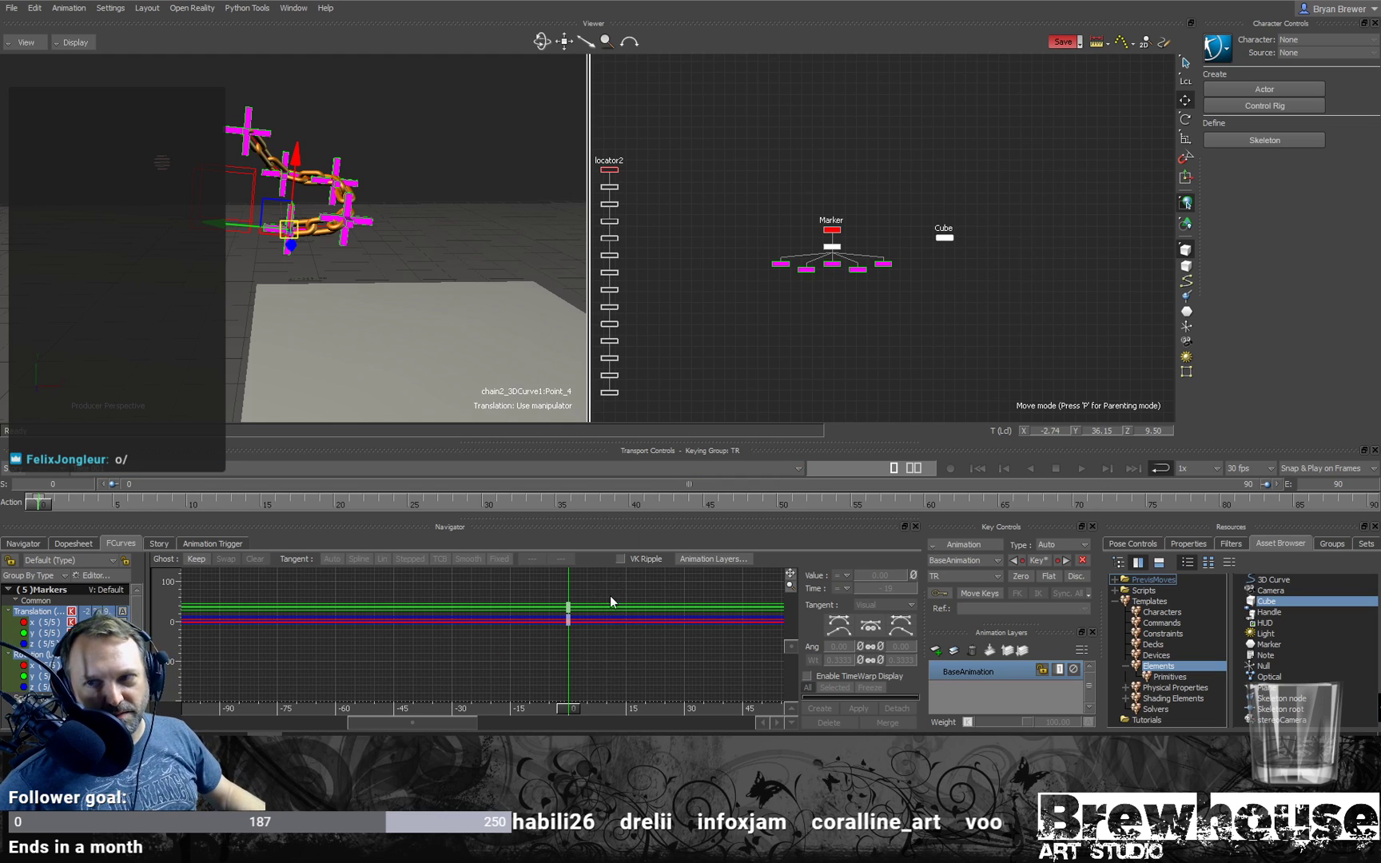
Step: Advance to frame 10 with all five control points selected, try lowering the chain toward the slab, and undo that move
{"action": "middle_click_drag", "start_coordinate": [601, 591], "coordinate": [555, 615], "text": "alt"}
{"action": "left_click_drag", "start_coordinate": [246, 306], "coordinate": [277, 271], "text": "alt"}
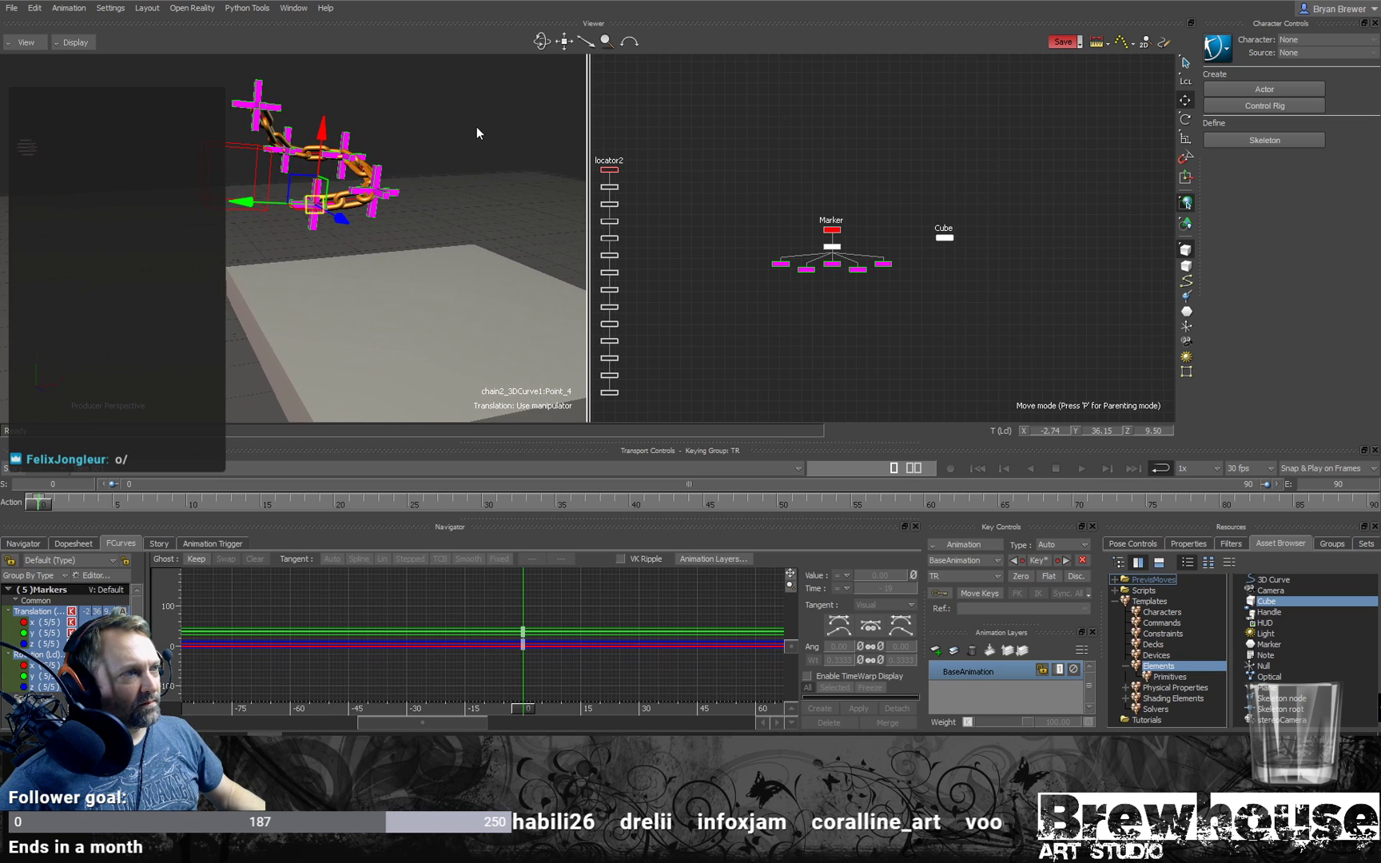
{"action": "left_click_drag", "start_coordinate": [895, 298], "coordinate": [752, 254]}
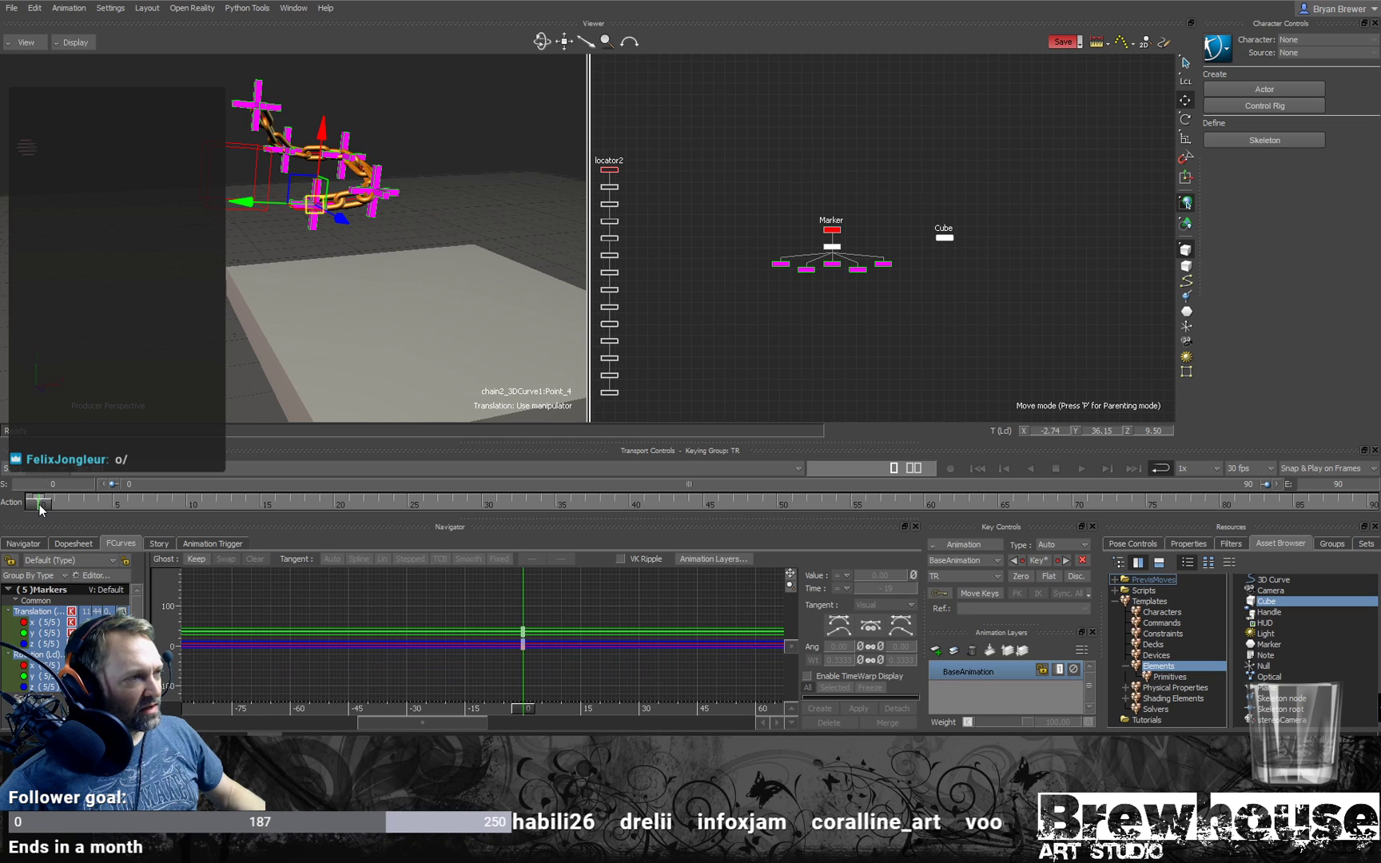
{"action": "left_click_drag", "start_coordinate": [346, 268], "coordinate": [230, 247], "text": "alt"}
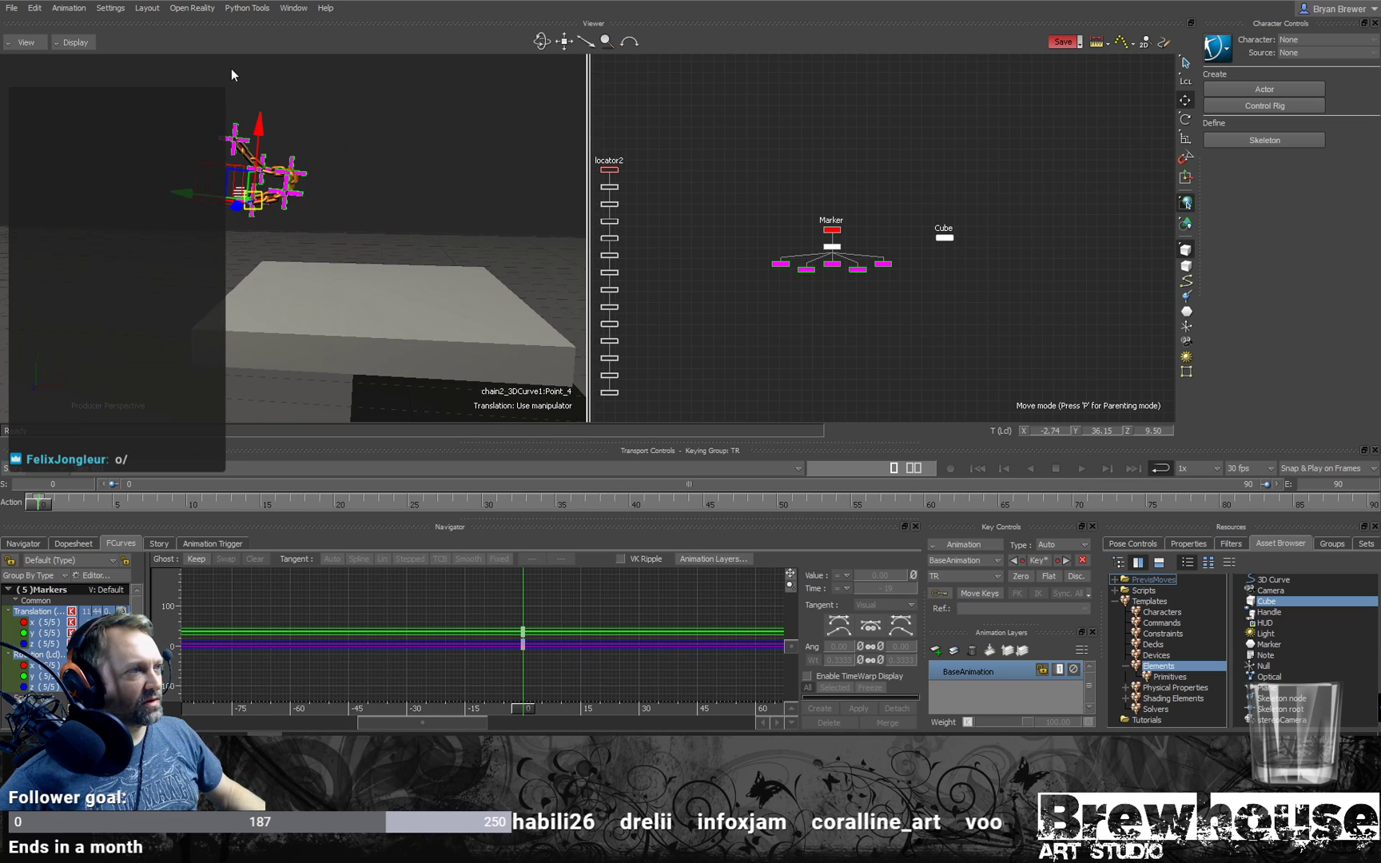
{"action": "left_click_drag", "start_coordinate": [342, 302], "coordinate": [378, 270], "text": "alt"}
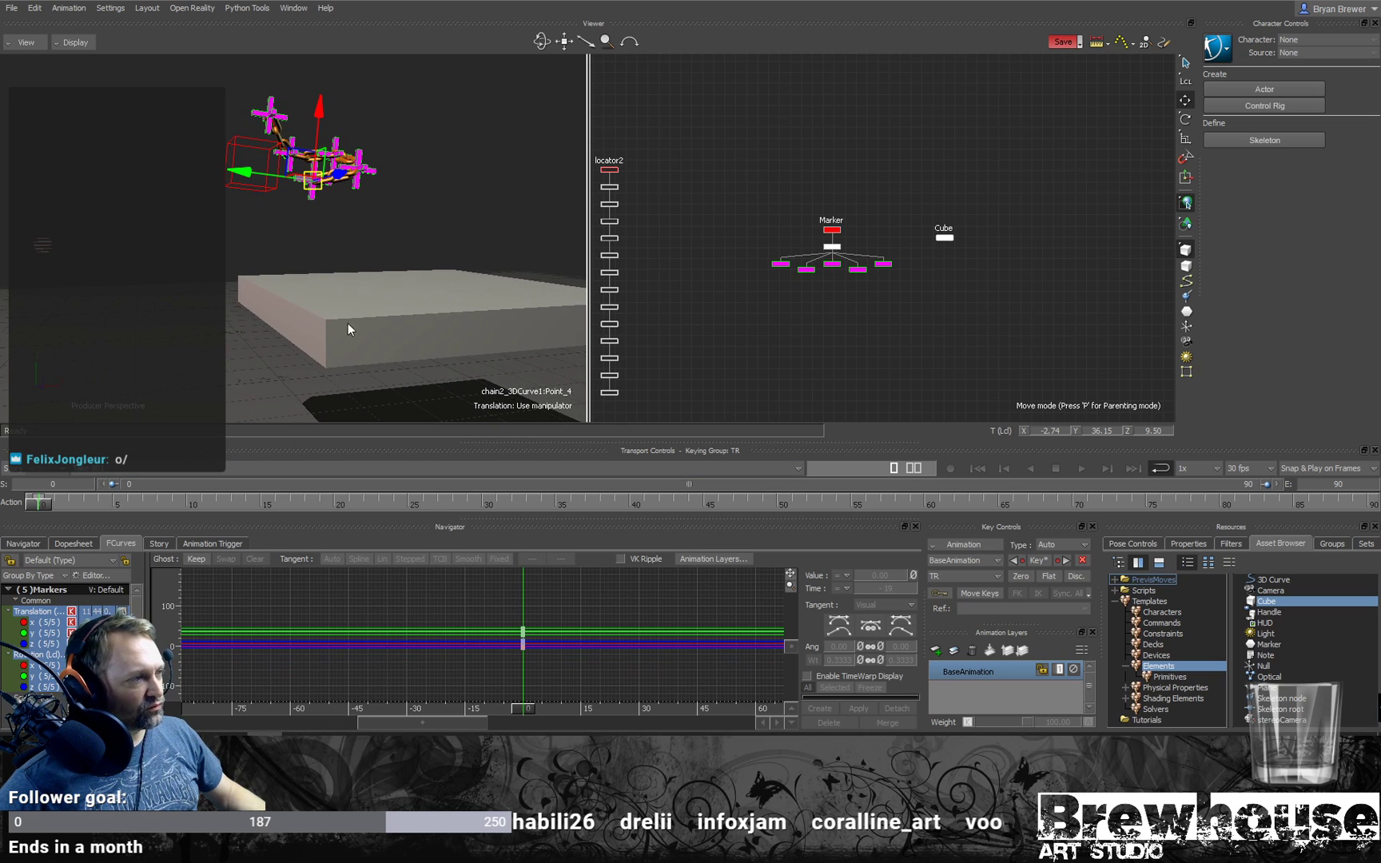
{"action": "left_click_drag", "start_coordinate": [349, 320], "coordinate": [321, 339], "text": "alt"}
{"action": "left_click_drag", "start_coordinate": [49, 504], "coordinate": [186, 502]}
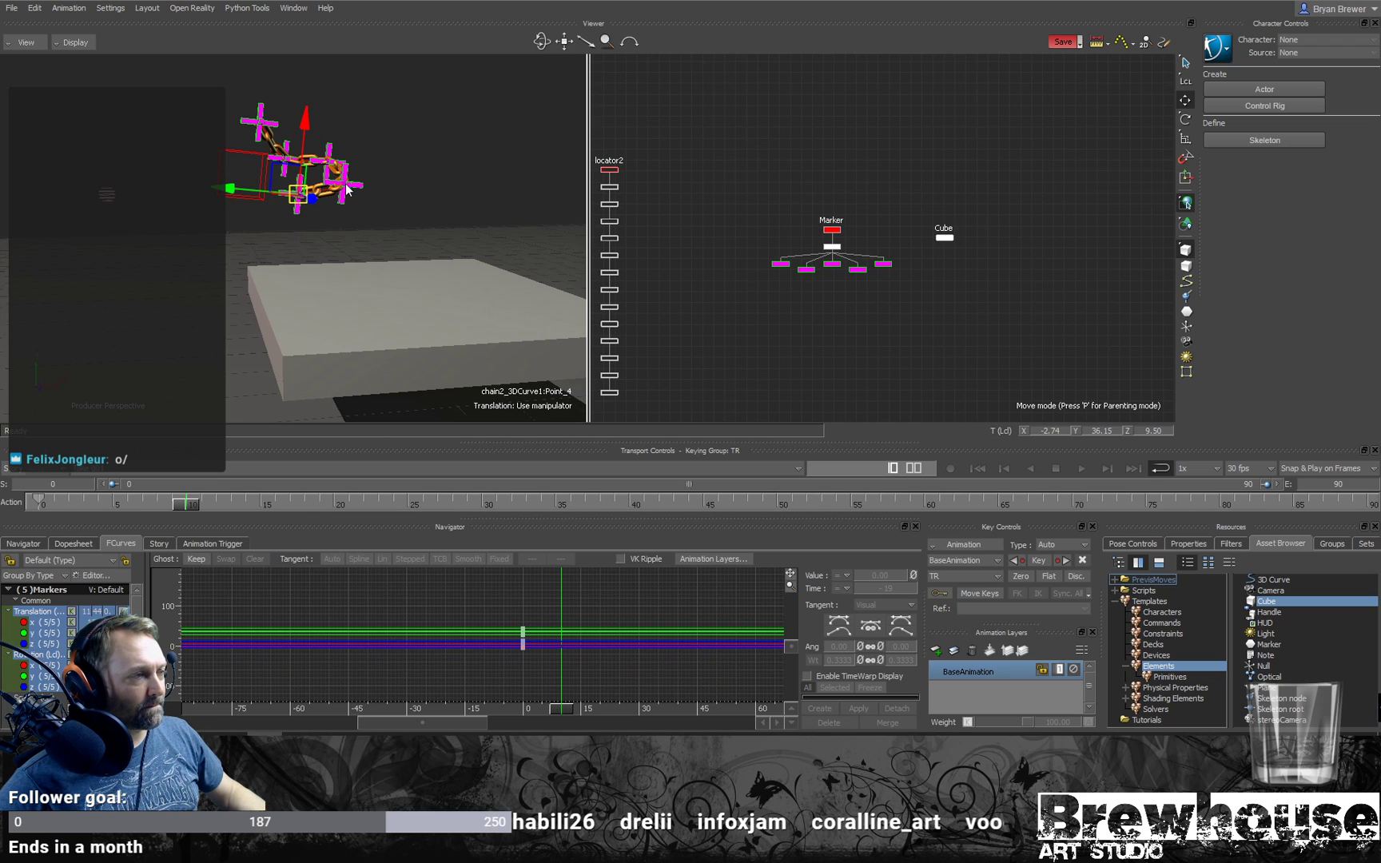
{"action": "left_click_drag", "start_coordinate": [306, 128], "coordinate": [301, 229]}
{"action": "key", "text": "ctrl+z"}
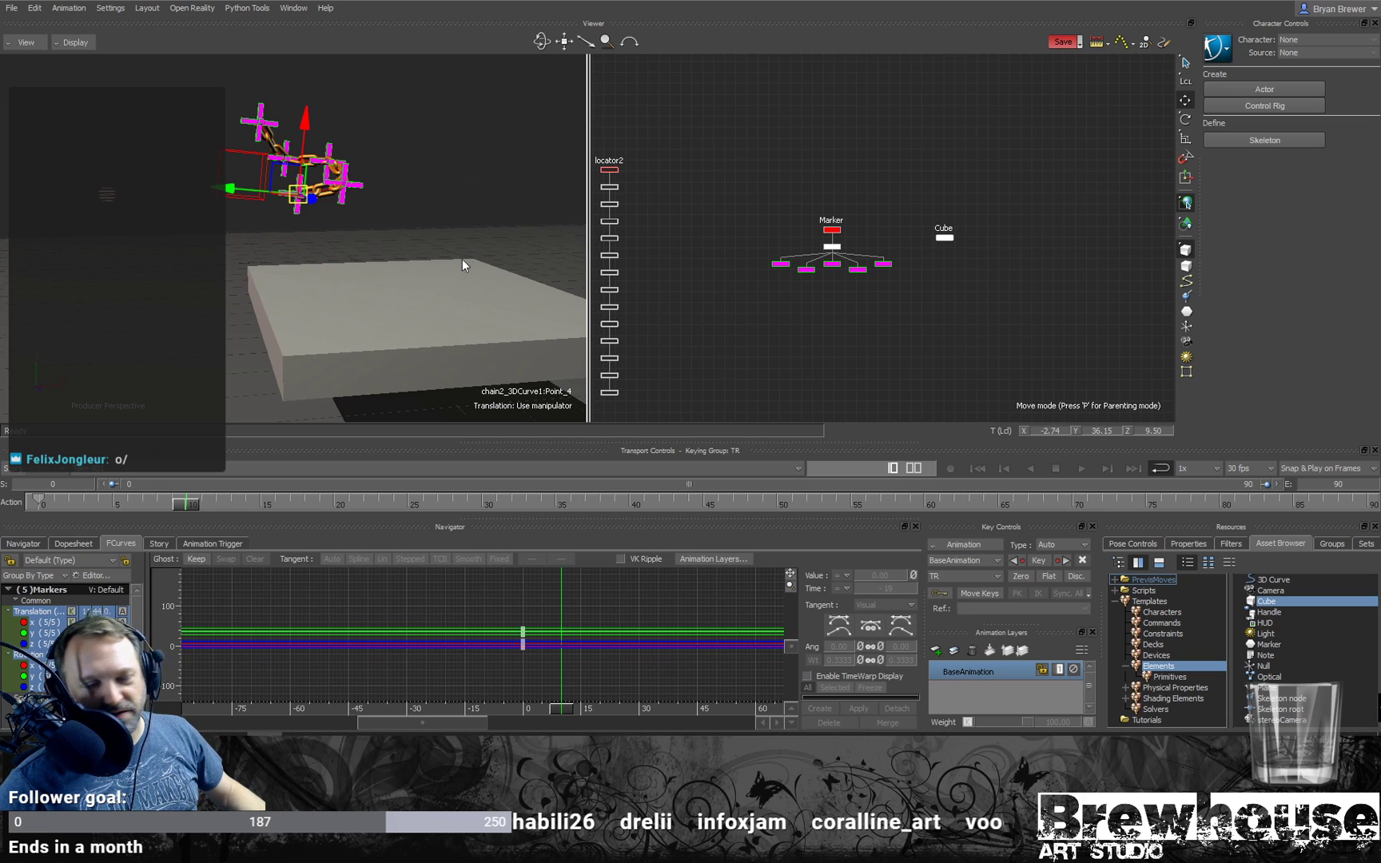
Step: Duplicate the Shadow object and raise the copy to about 52.57 in Y, level with the slab's surface
{"action": "left_click_drag", "start_coordinate": [979, 219], "coordinate": [999, 160], "text": "ctrl"}
{"action": "left_click_drag", "start_coordinate": [857, 141], "coordinate": [905, 204], "text": "shift"}
{"action": "left_click_drag", "start_coordinate": [881, 167], "coordinate": [846, 236]}
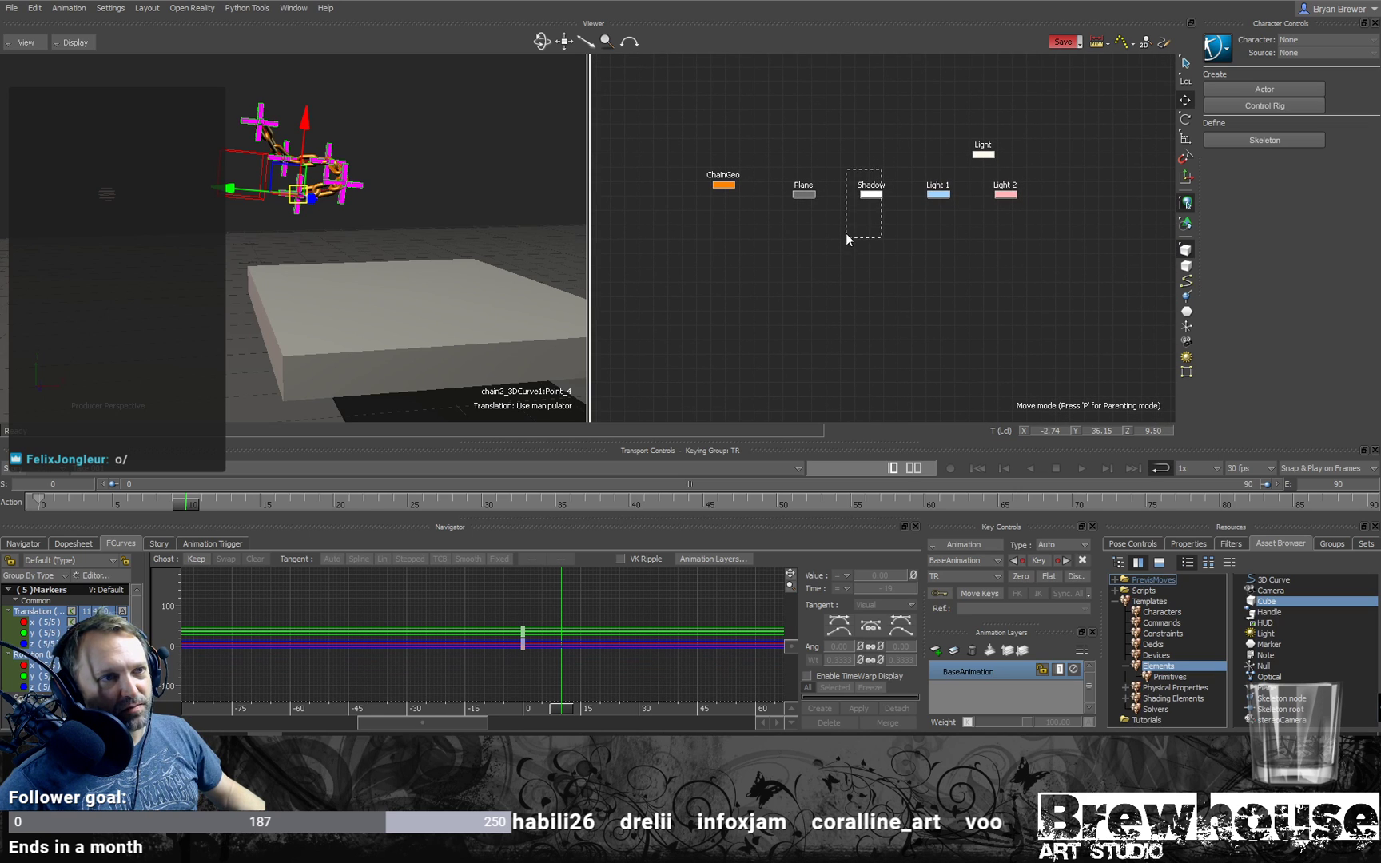
{"action": "left_click_drag", "start_coordinate": [263, 323], "coordinate": [365, 309], "text": "shift"}
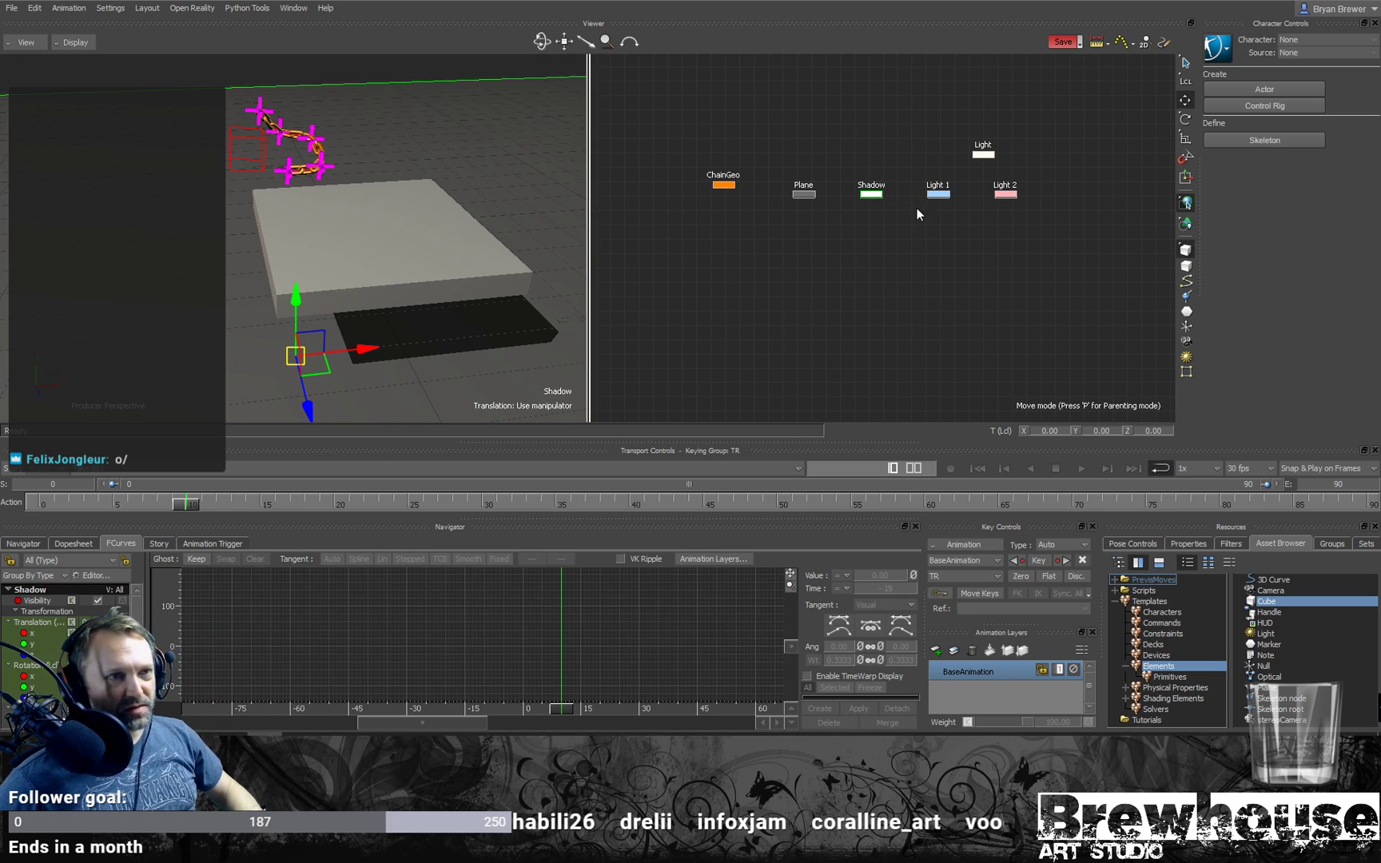
{"action": "key", "text": "ctrl+v"}
{"action": "left_click_drag", "start_coordinate": [288, 312], "coordinate": [314, 166]}
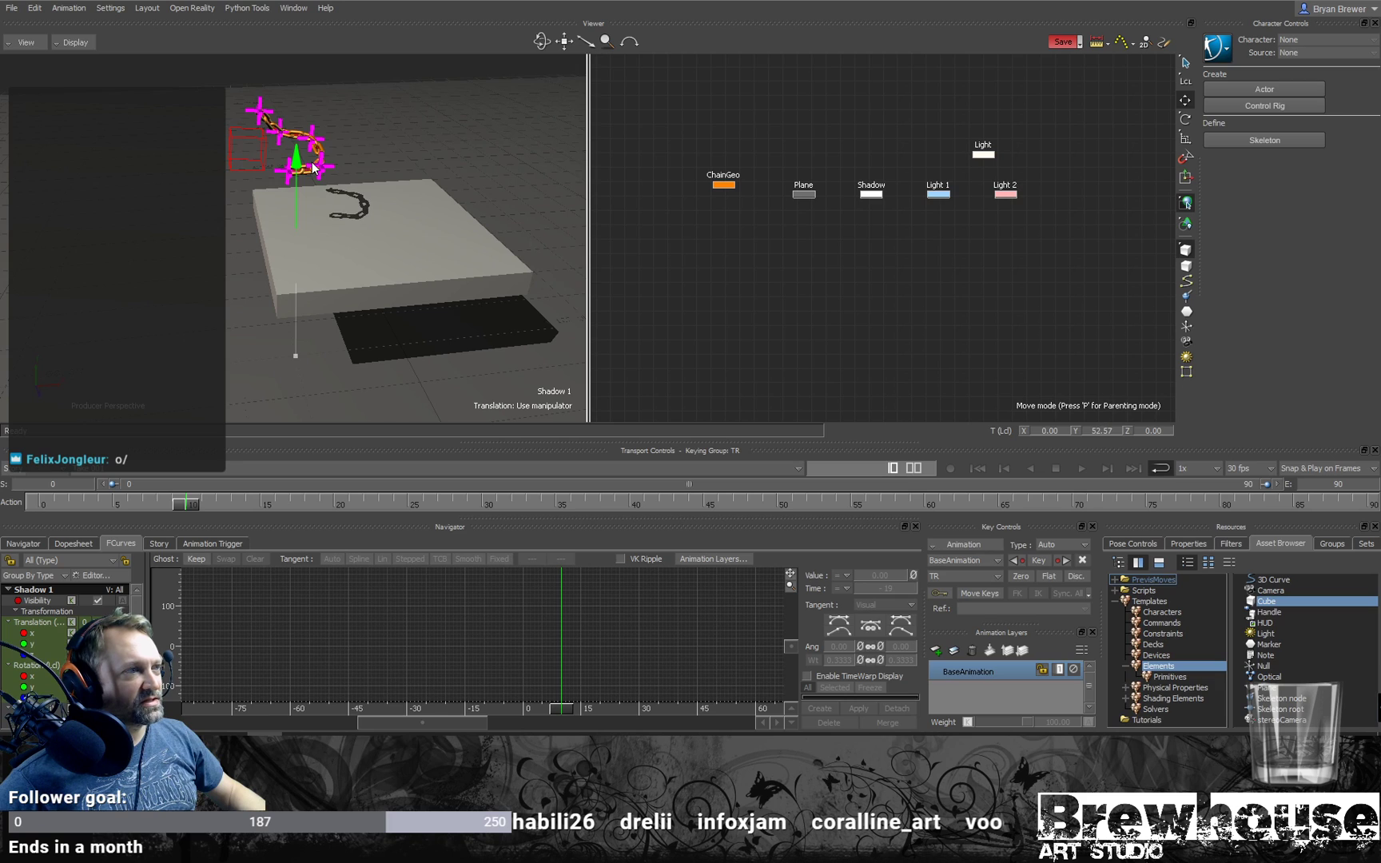
Step: Scale the shadow copy down to the slab's size and place it on the slab's top at about X 24.33, Y 52.32
{"action": "key", "text": "r"}
{"action": "key", "text": "s"}
{"action": "mouse_move", "coordinate": [303, 232]}
{"action": "left_mouse_down"}
{"action": "mouse_move", "coordinate": [192, 265]}
{"action": "mouse_move", "coordinate": [199, 277]}
{"action": "mouse_move", "coordinate": [327, 228]}
{"action": "mouse_move", "coordinate": [293, 232]}
{"action": "left_mouse_up"}
{"action": "key", "text": "t"}
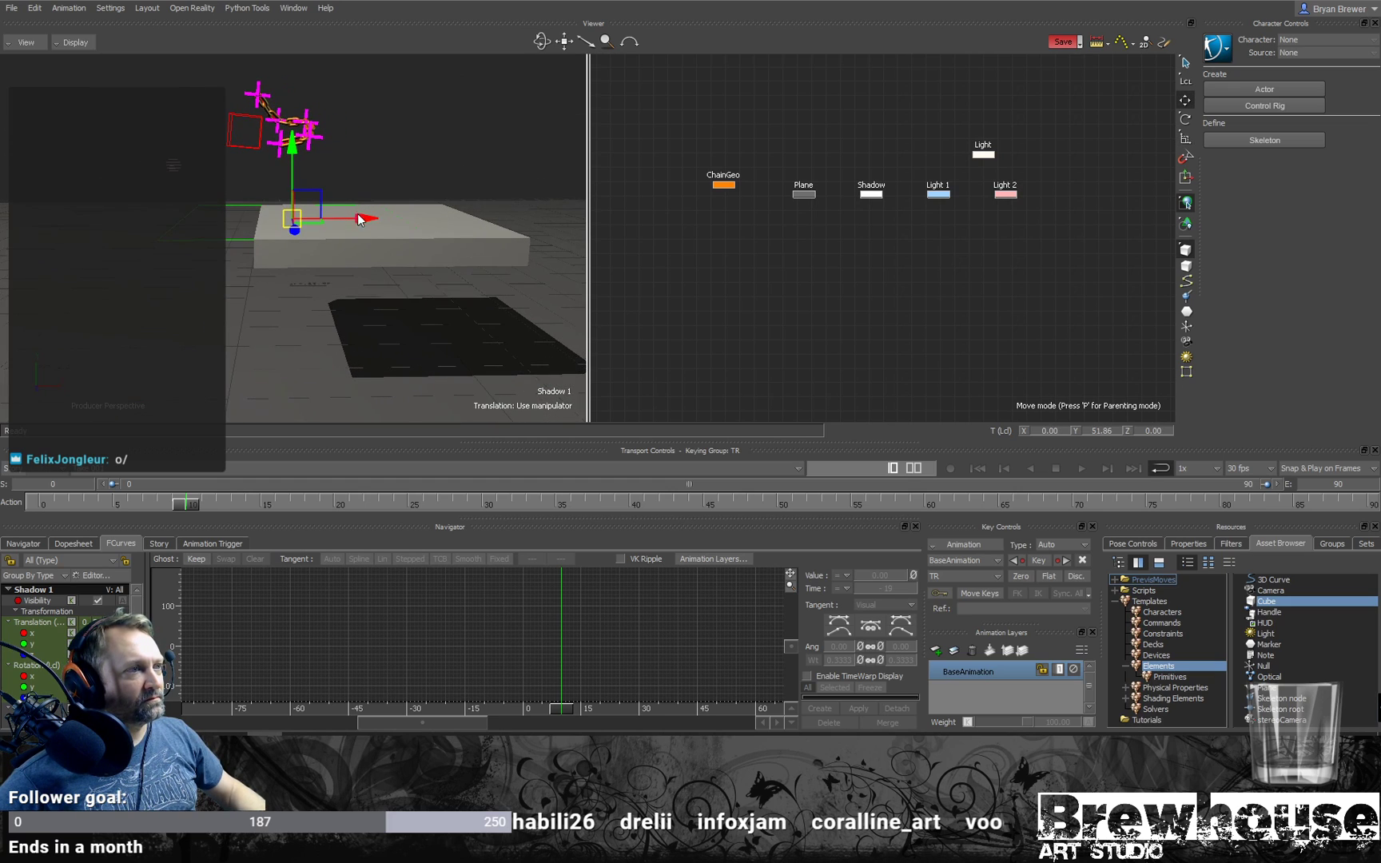
{"action": "left_click_drag", "start_coordinate": [433, 213], "coordinate": [429, 193]}
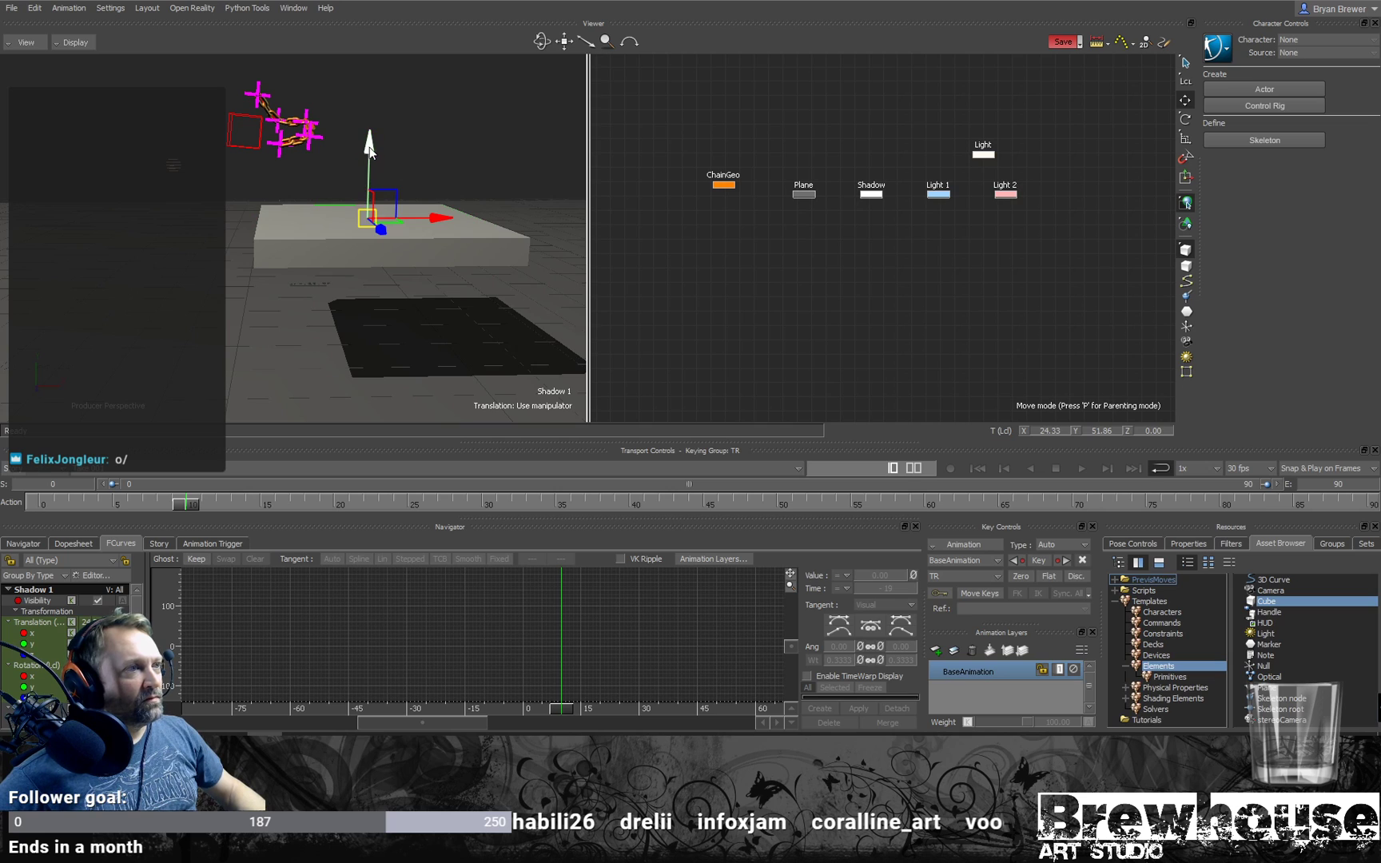
{"action": "left_click_drag", "start_coordinate": [370, 149], "coordinate": [369, 149]}
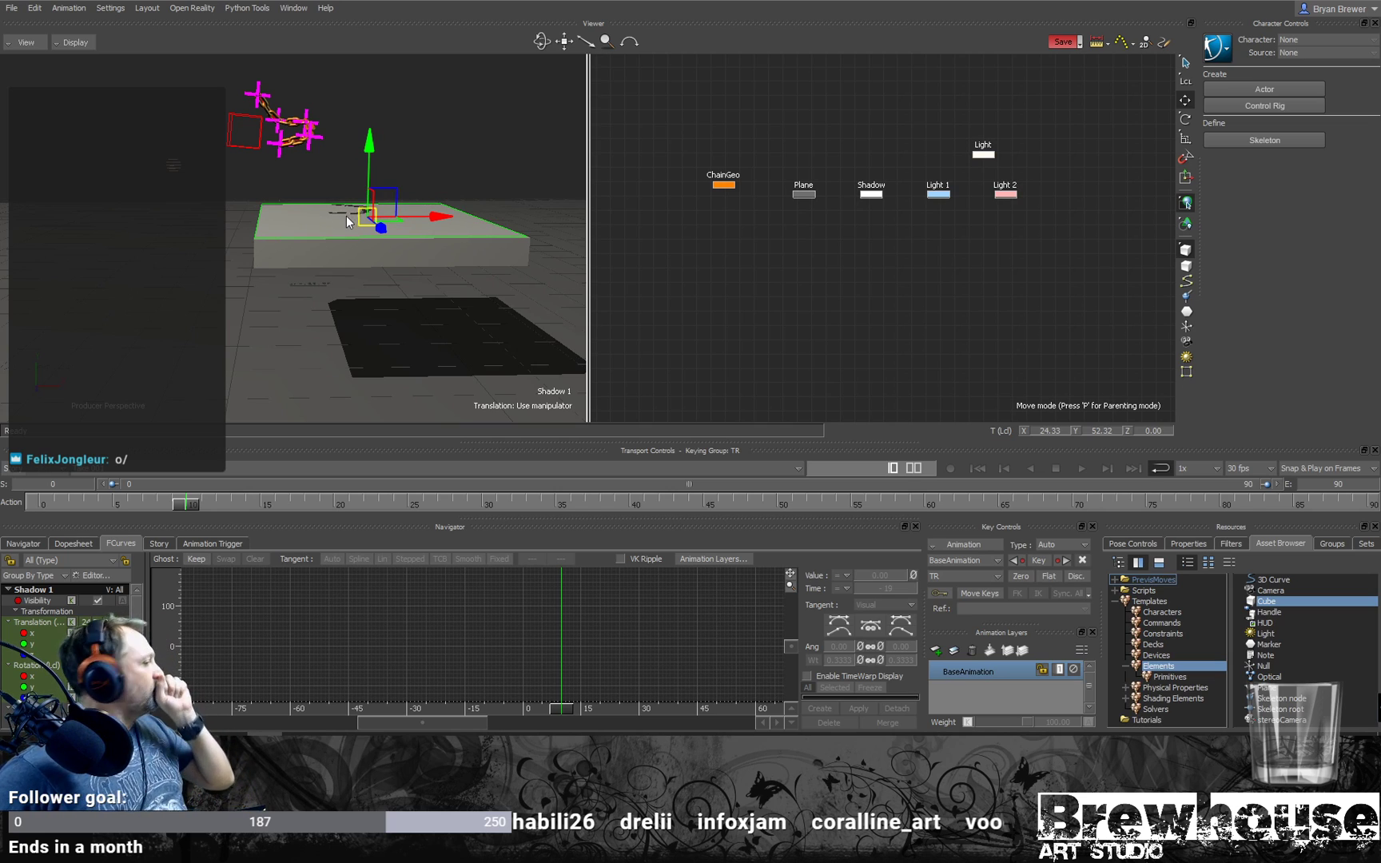
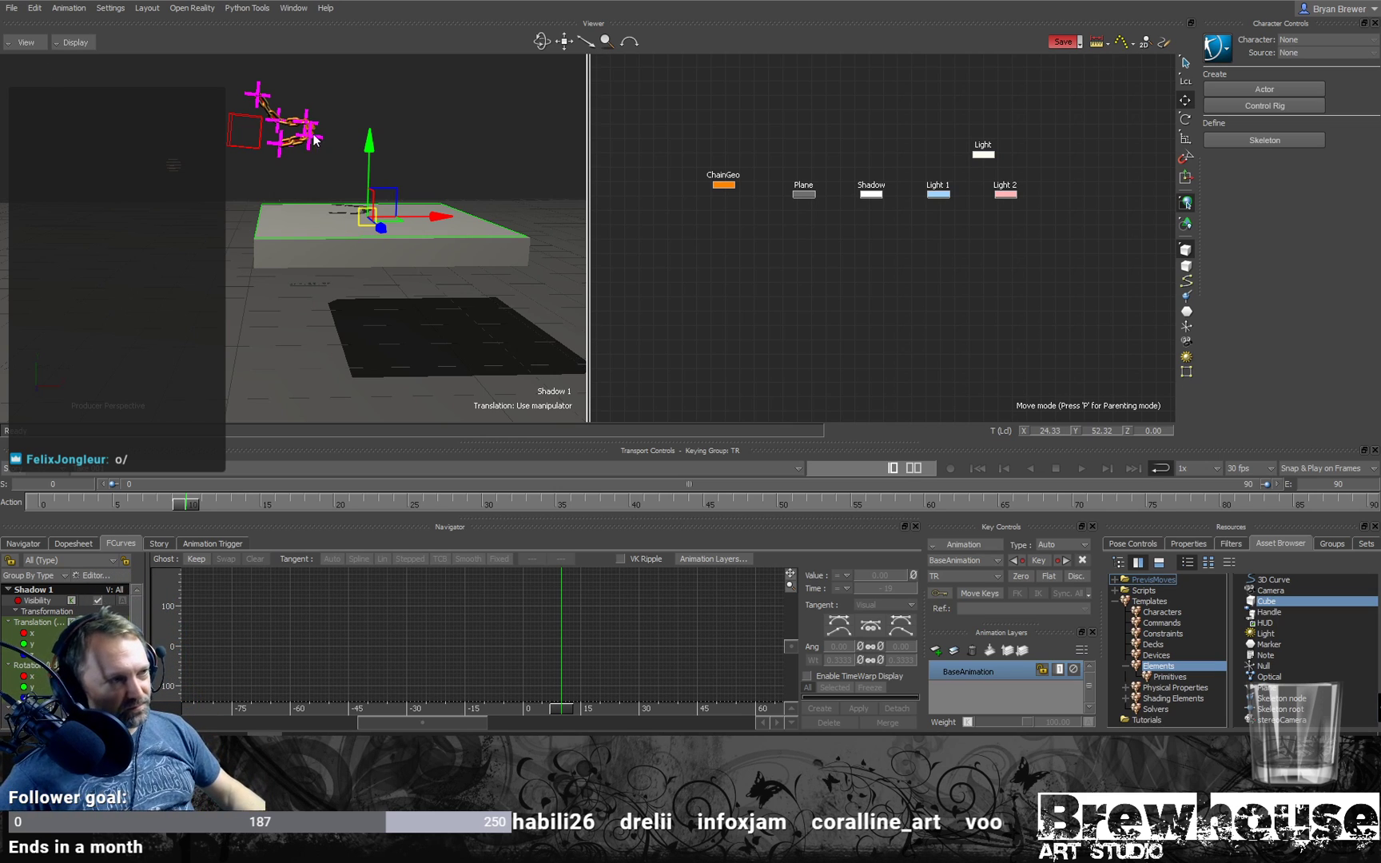
Step: Select all five control points and lower the whole chain at frame 10 until Point_0 sits at about -11.95 in X
{"action": "left_click_drag", "start_coordinate": [351, 302], "coordinate": [314, 216], "text": "ctrl+shift"}
{"action": "left_click", "coordinate": [704, 195]}
{"action": "scroll", "coordinate": [432, 258], "scroll_direction": "up", "scroll_amount": 3}
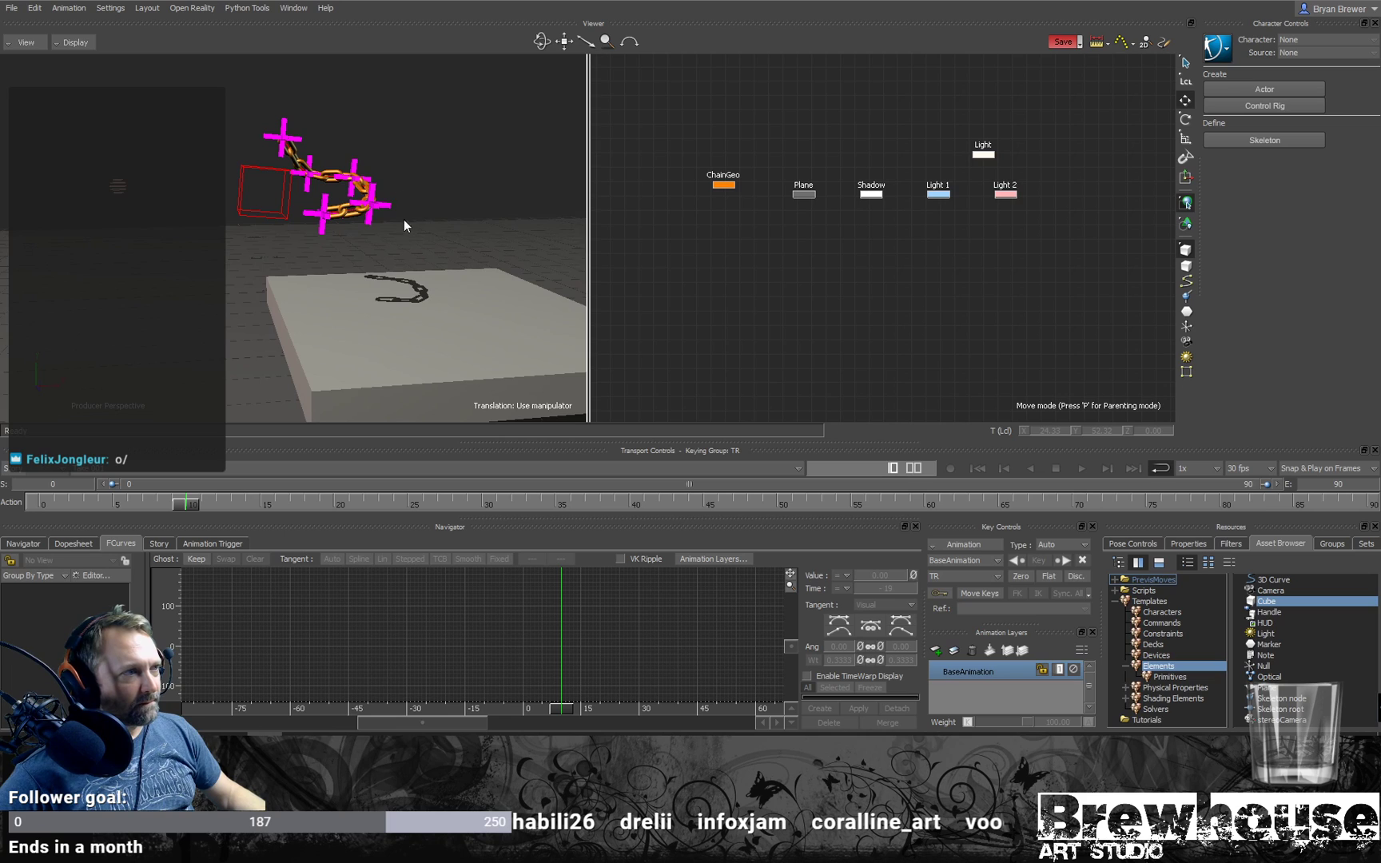
{"action": "scroll", "coordinate": [411, 215], "scroll_direction": "up", "scroll_amount": 3}
{"action": "left_click_drag", "start_coordinate": [396, 230], "coordinate": [397, 279], "text": "shift"}
{"action": "left_click", "coordinate": [340, 276]}
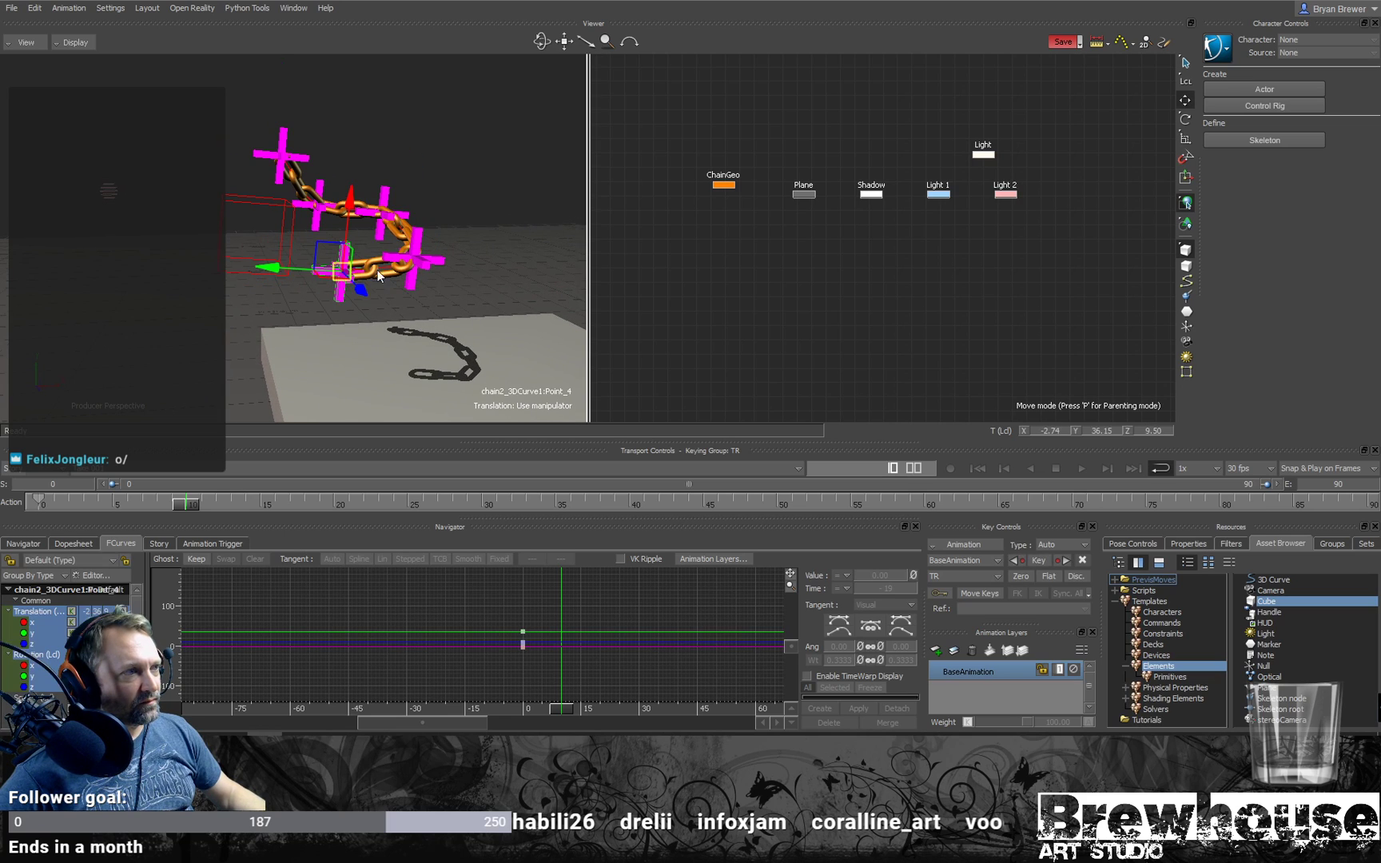
{"action": "left_click", "coordinate": [420, 261], "text": "shift"}
{"action": "left_click", "coordinate": [387, 194], "text": "shift"}
{"action": "left_click", "coordinate": [319, 188], "text": "shift"}
{"action": "left_click", "coordinate": [284, 136], "text": "shift"}
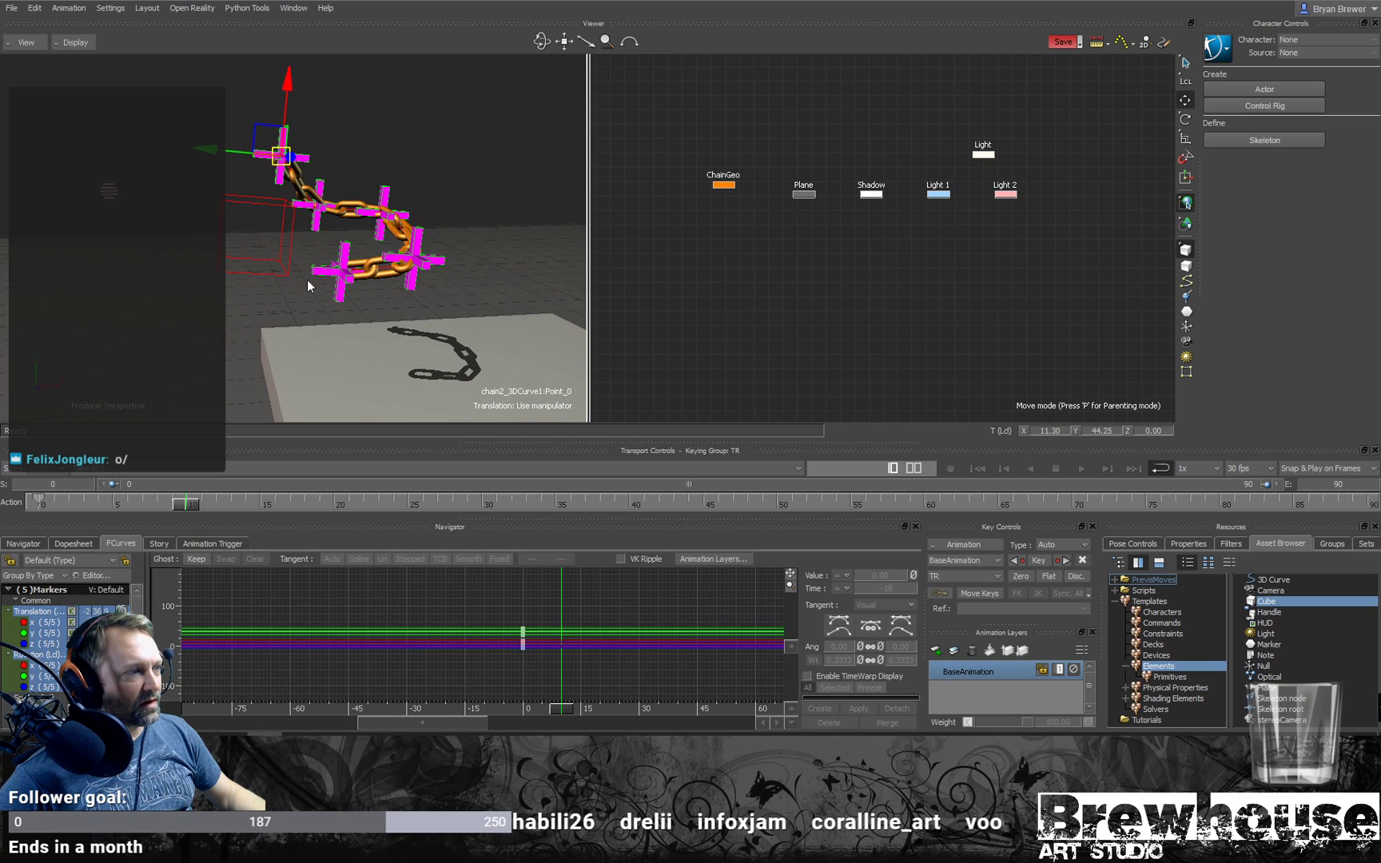
{"action": "left_click_drag", "start_coordinate": [285, 83], "coordinate": [284, 222]}
{"action": "left_click_drag", "start_coordinate": [342, 268], "coordinate": [317, 215], "text": "shift"}
{"action": "left_click_drag", "start_coordinate": [266, 164], "coordinate": [270, 188]}
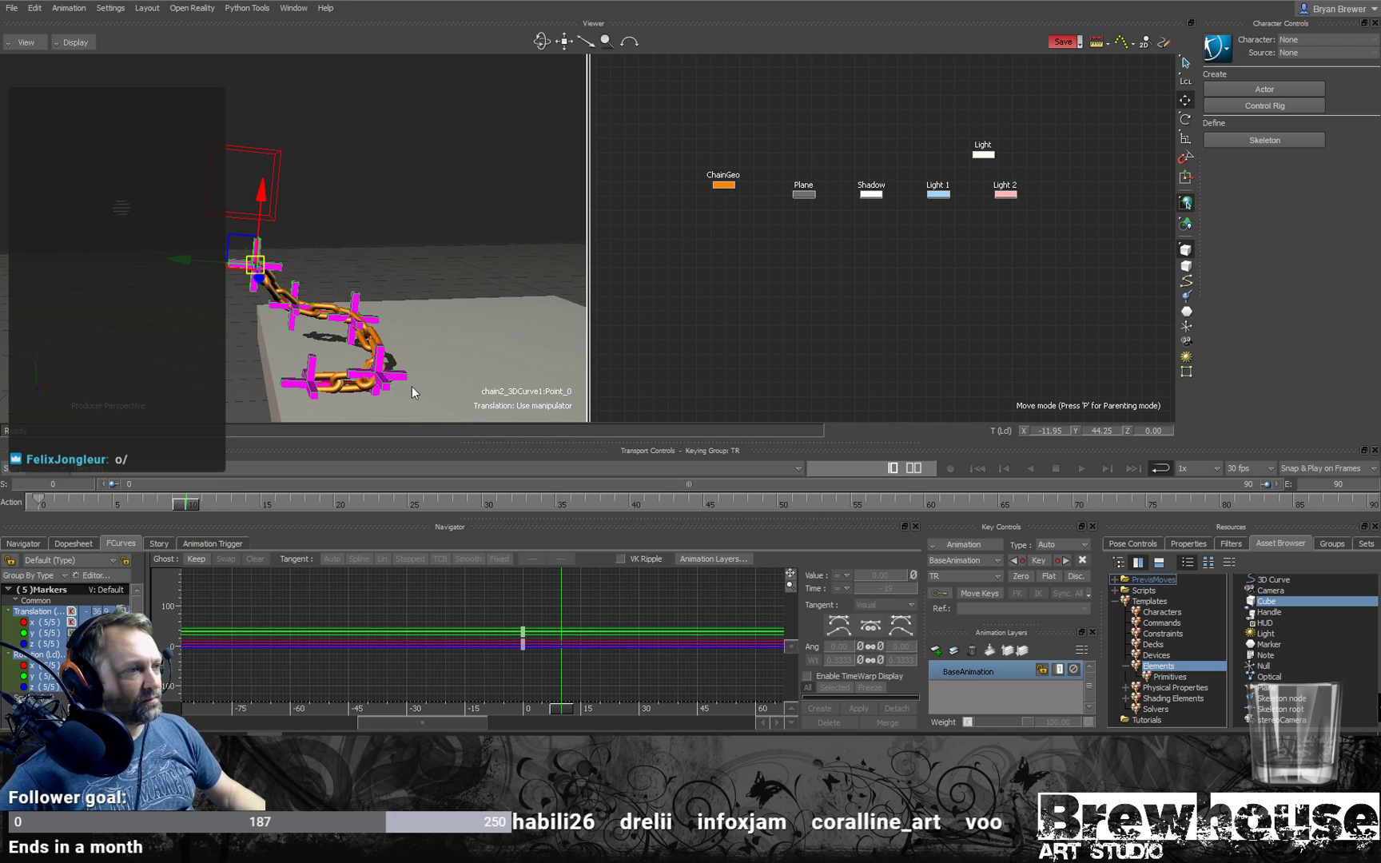
{"action": "left_click_drag", "start_coordinate": [396, 389], "coordinate": [335, 258], "text": "ctrl+shift"}
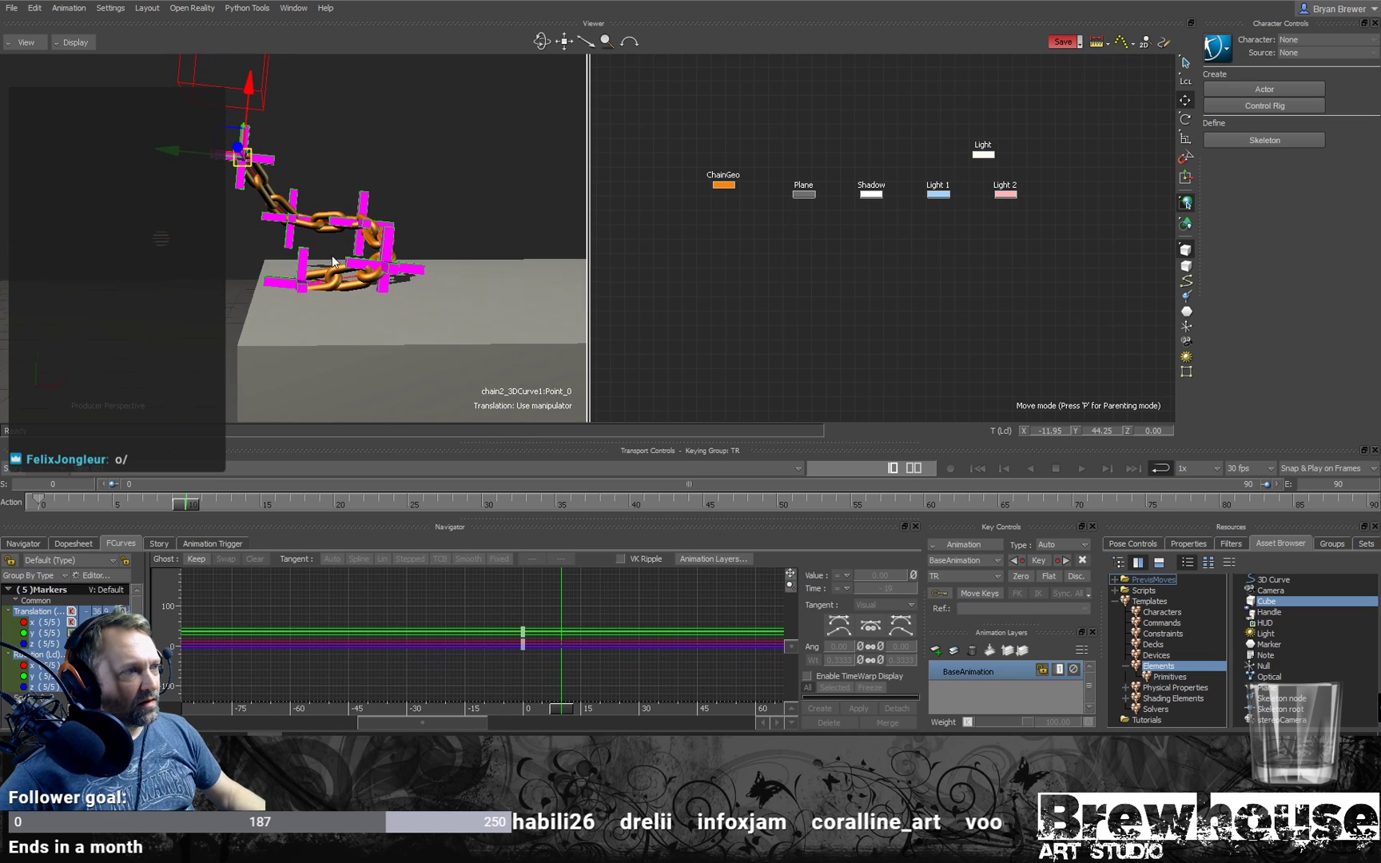
{"action": "left_click", "coordinate": [305, 265]}
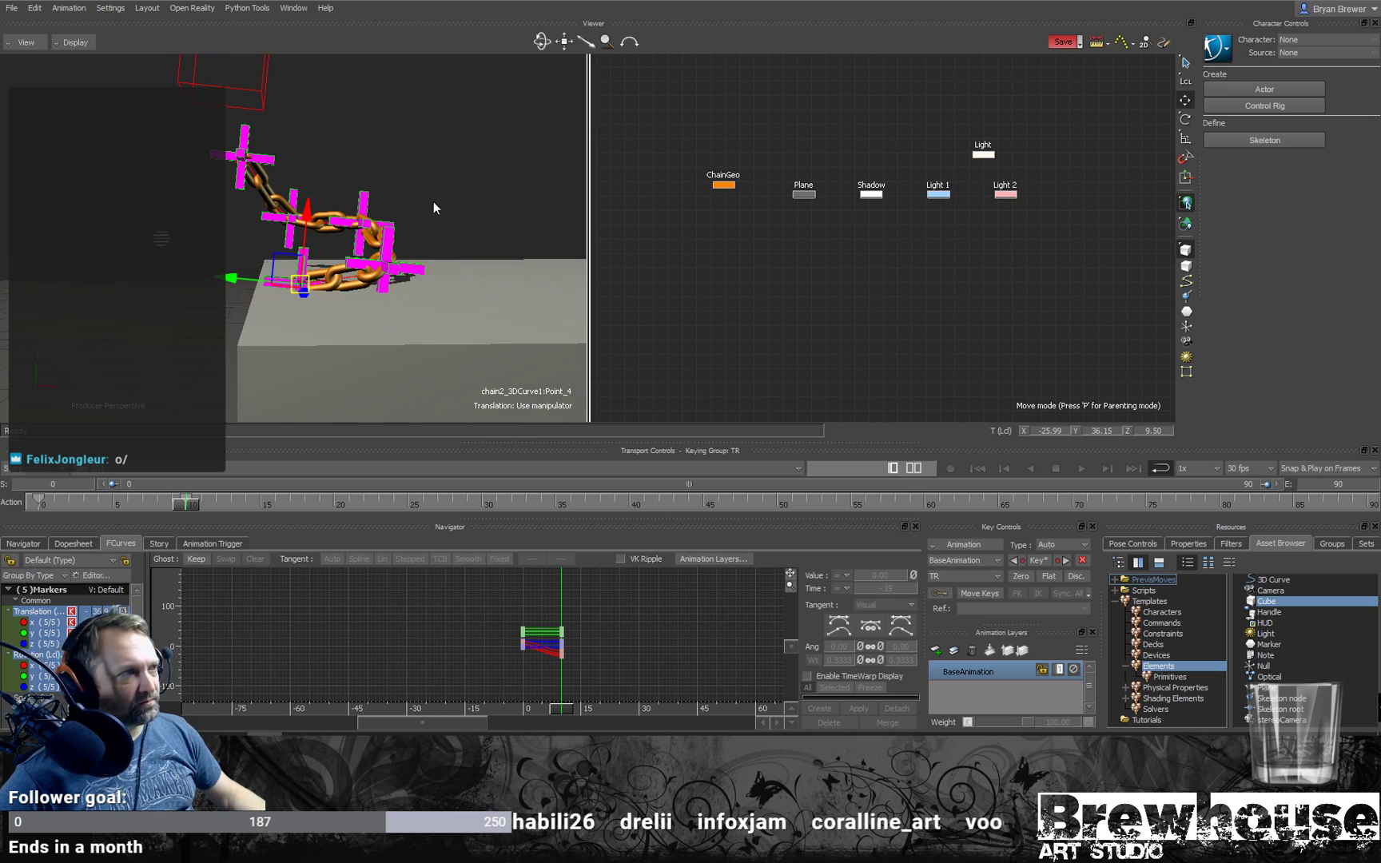
{"action": "left_click", "coordinate": [386, 247]}
{"action": "left_click_drag", "start_coordinate": [394, 192], "coordinate": [395, 206]}
{"action": "key", "text": "ctrl+z"}
Step: Lower Point_3, Point_2 and Point_1 individually onto the slab, with Point_3 at about -24.76 and Point_1 at about -24.81 in X
{"action": "left_click_drag", "start_coordinate": [720, 257], "coordinate": [678, 283]}
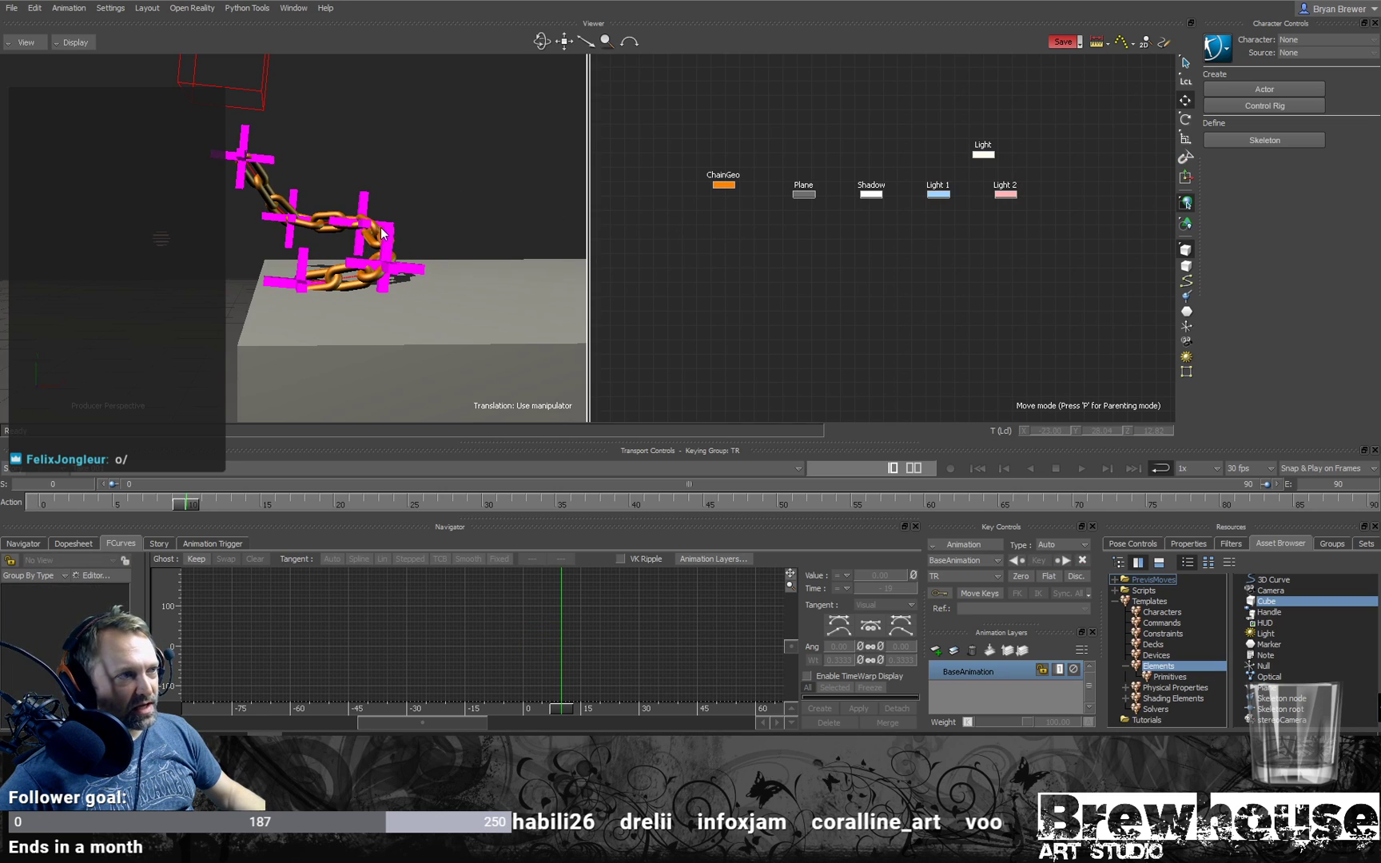
{"action": "left_click", "coordinate": [386, 239]}
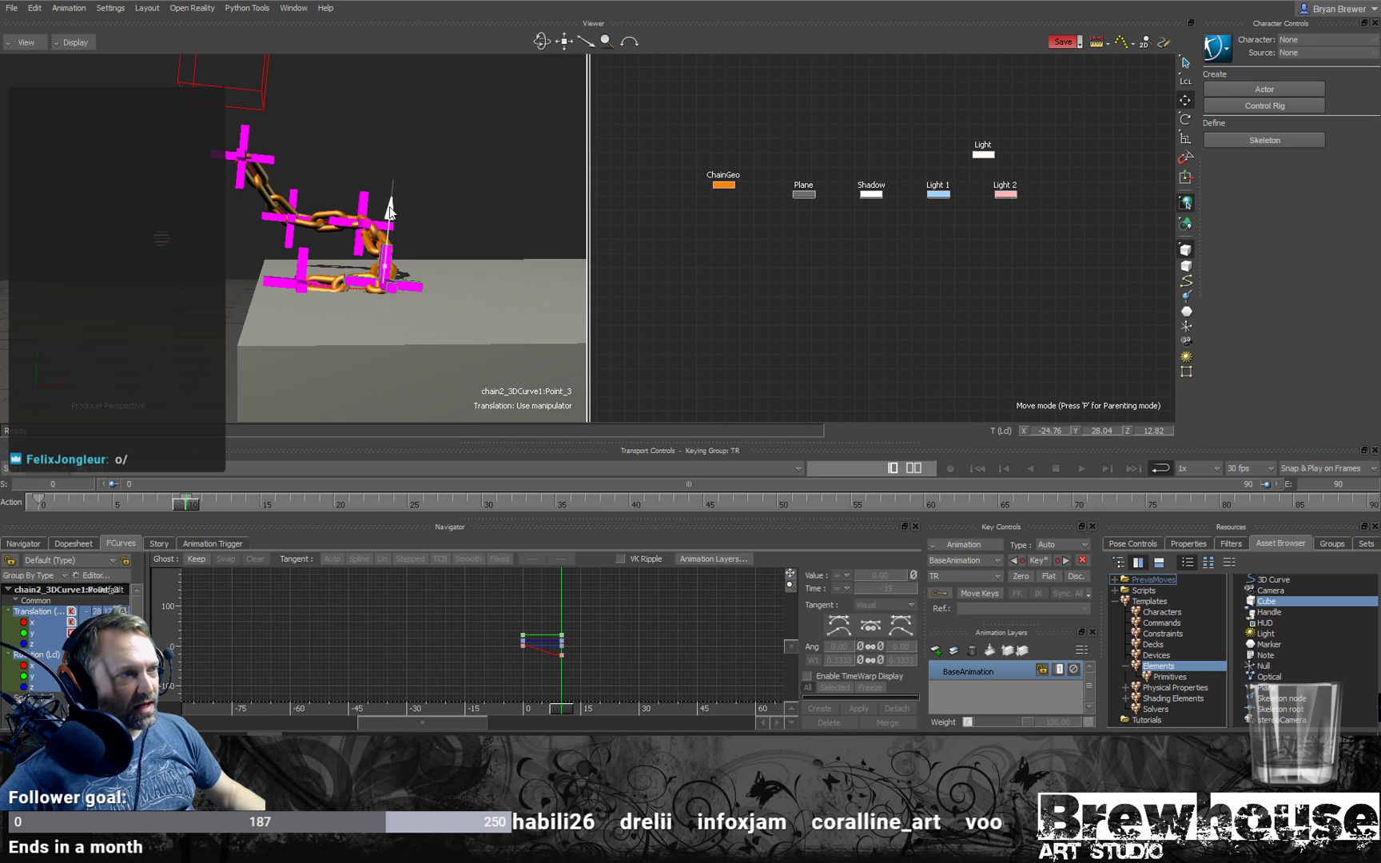
{"action": "left_click", "coordinate": [366, 205]}
{"action": "mouse_move", "coordinate": [368, 151]}
{"action": "left_mouse_down"}
{"action": "mouse_move", "coordinate": [364, 240]}
{"action": "mouse_move", "coordinate": [300, 160]}
{"action": "mouse_move", "coordinate": [298, 215]}
{"action": "mouse_move", "coordinate": [471, 267]}
{"action": "mouse_move", "coordinate": [481, 248]}
{"action": "mouse_move", "coordinate": [335, 254]}
{"action": "mouse_move", "coordinate": [321, 208]}
{"action": "left_mouse_up"}
{"action": "left_click", "coordinate": [305, 229]}
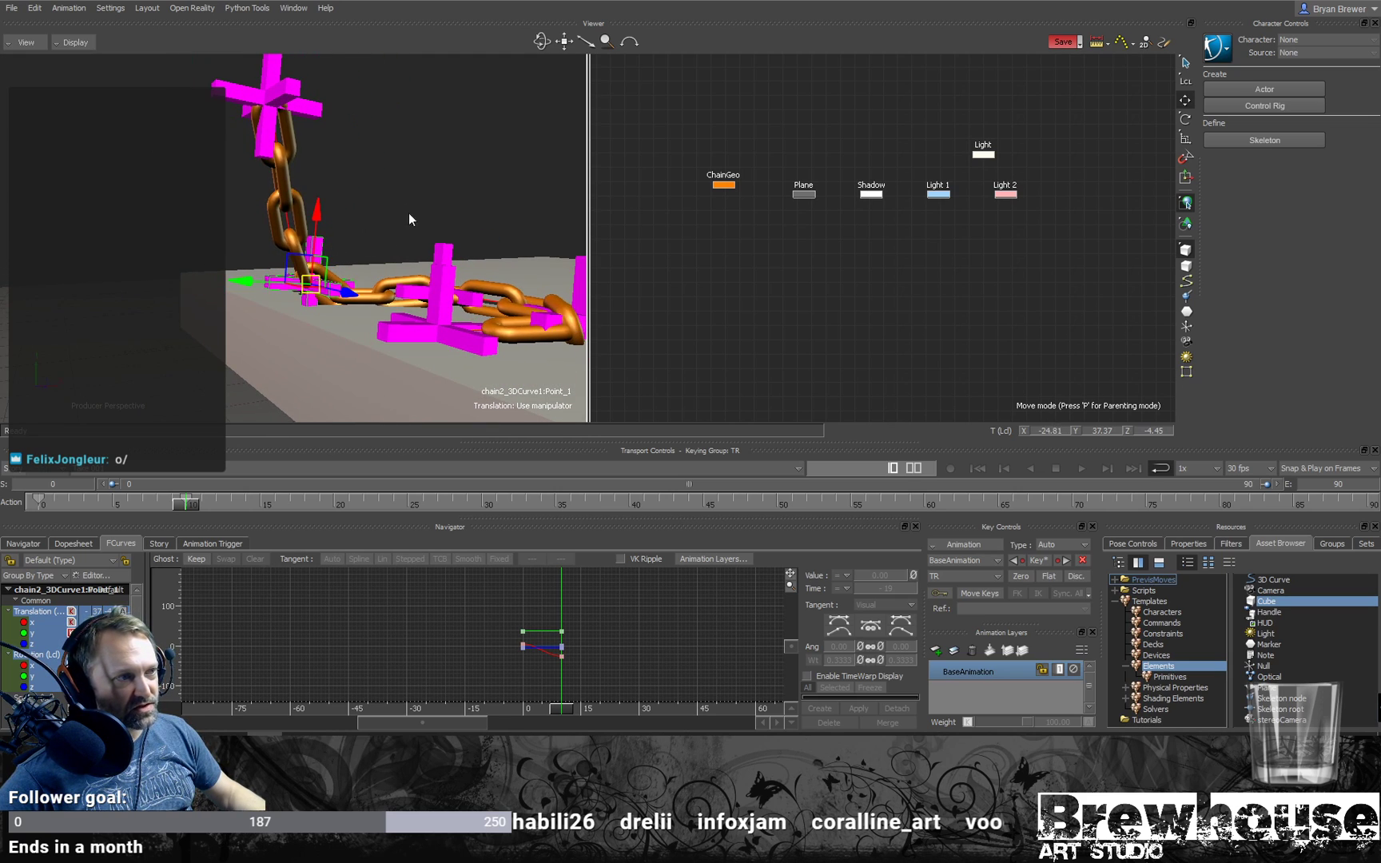
Step: Fine-tune the control points' resting heights on the slab, raising Point_4 to about -25.70 and Point_1 to about -24.40 in X
{"action": "left_click", "coordinate": [448, 253]}
{"action": "mouse_move", "coordinate": [447, 221]}
{"action": "left_mouse_down"}
{"action": "mouse_move", "coordinate": [478, 233]}
{"action": "mouse_move", "coordinate": [483, 219]}
{"action": "left_mouse_up"}
{"action": "left_click", "coordinate": [480, 243]}
{"action": "left_click", "coordinate": [329, 269]}
{"action": "left_click_drag", "start_coordinate": [333, 233], "coordinate": [333, 229]}
{"action": "left_click", "coordinate": [235, 230]}
{"action": "left_click_drag", "start_coordinate": [239, 197], "coordinate": [239, 188]}
Step: Lower Point_0 to about -28.51 in X and slide Point_1 to about 40.34 in Y
{"action": "left_click", "coordinate": [180, 66]}
{"action": "mouse_move", "coordinate": [262, 130]}
{"action": "left_mouse_down", "text": "ctrl+shift"}
{"action": "mouse_move", "coordinate": [268, 209]}
{"action": "mouse_move", "coordinate": [198, 128]}
{"action": "mouse_move", "coordinate": [257, 174]}
{"action": "mouse_move", "coordinate": [173, 224]}
{"action": "mouse_move", "coordinate": [166, 294]}
{"action": "mouse_move", "coordinate": [258, 297]}
{"action": "mouse_move", "coordinate": [236, 318]}
{"action": "mouse_move", "coordinate": [130, 330]}
{"action": "left_mouse_up", "text": "ctrl+shift"}
{"action": "left_click", "coordinate": [232, 324]}
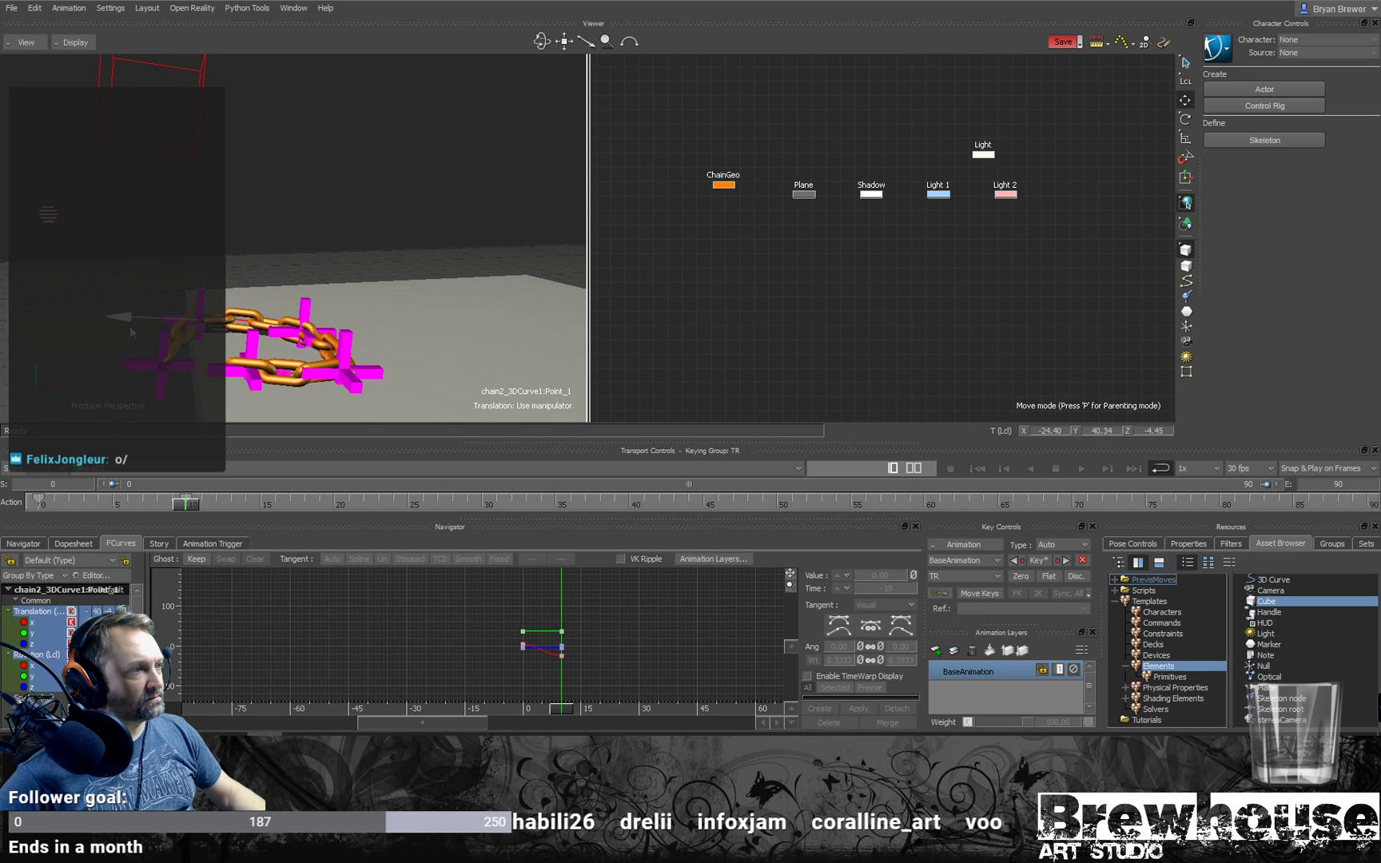
{"action": "left_click_drag", "start_coordinate": [304, 283], "coordinate": [358, 248], "text": "ctrl+shift"}
{"action": "left_click", "coordinate": [235, 318]}
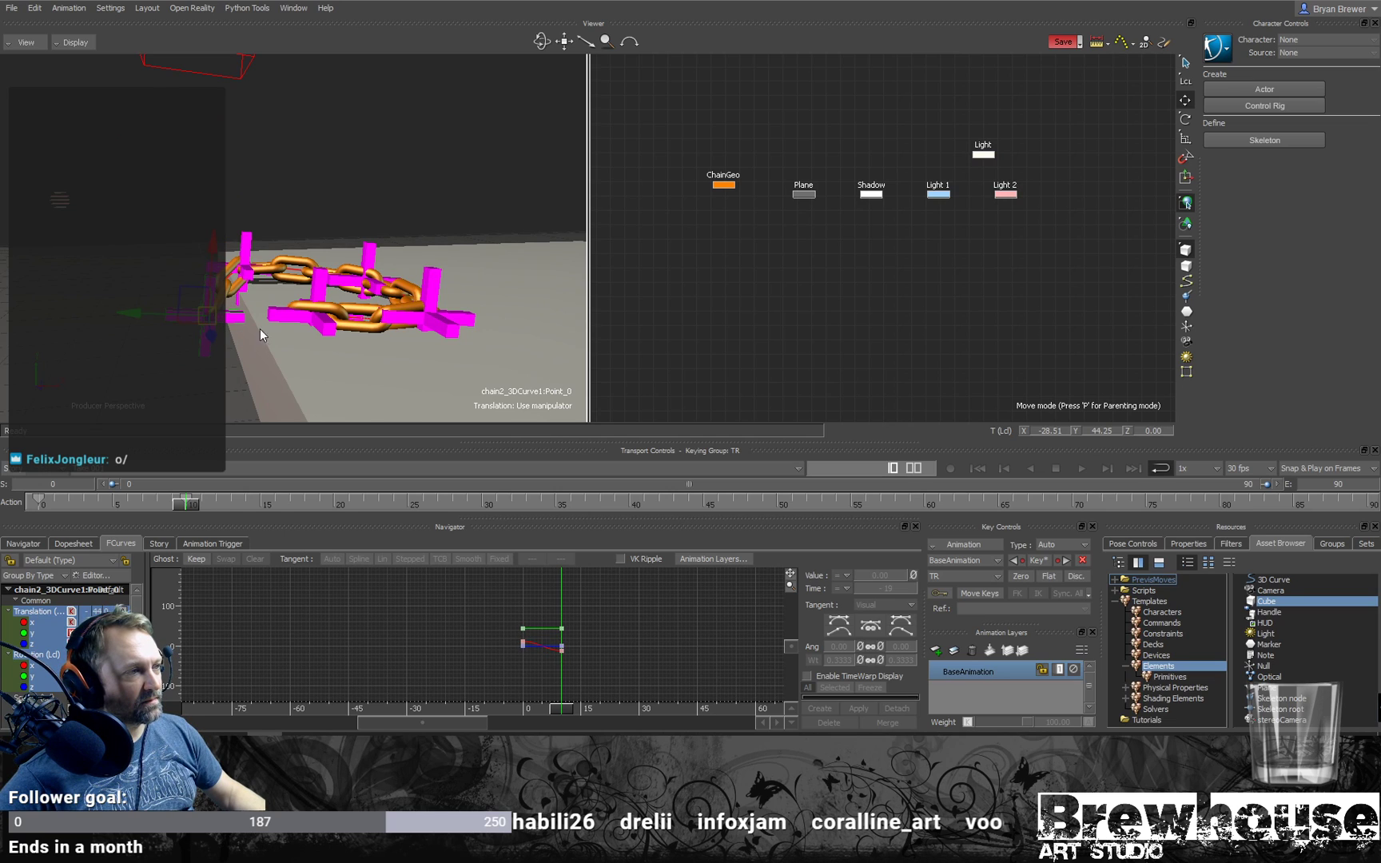
Step: Drape Point_0 over the slab's edge by moving it to about -30.58 in X and -4.36 in Z
{"action": "left_click", "coordinate": [243, 232]}
{"action": "left_click_drag", "start_coordinate": [248, 284], "coordinate": [379, 307], "text": "ctrl+shift"}
{"action": "left_click", "coordinate": [397, 295]}
{"action": "left_click_drag", "start_coordinate": [463, 294], "coordinate": [420, 307]}
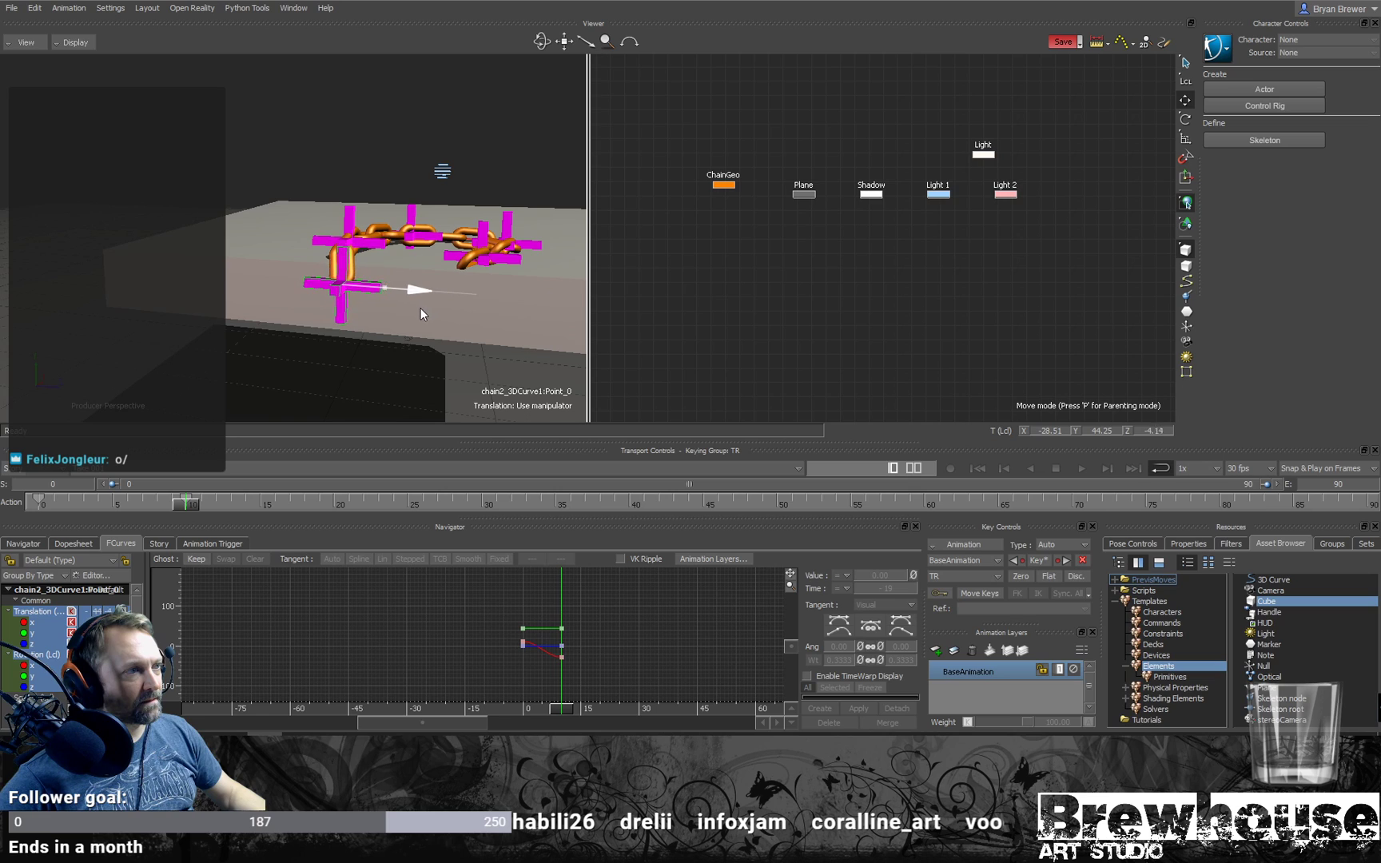
{"action": "left_click_drag", "start_coordinate": [342, 215], "coordinate": [342, 237]}
{"action": "left_click_drag", "start_coordinate": [440, 231], "coordinate": [254, 302], "text": "ctrl+shift"}
{"action": "mouse_move", "coordinate": [128, 302]}
{"action": "left_mouse_down"}
{"action": "mouse_move", "coordinate": [142, 302]}
{"action": "mouse_move", "coordinate": [127, 317]}
{"action": "left_mouse_up"}
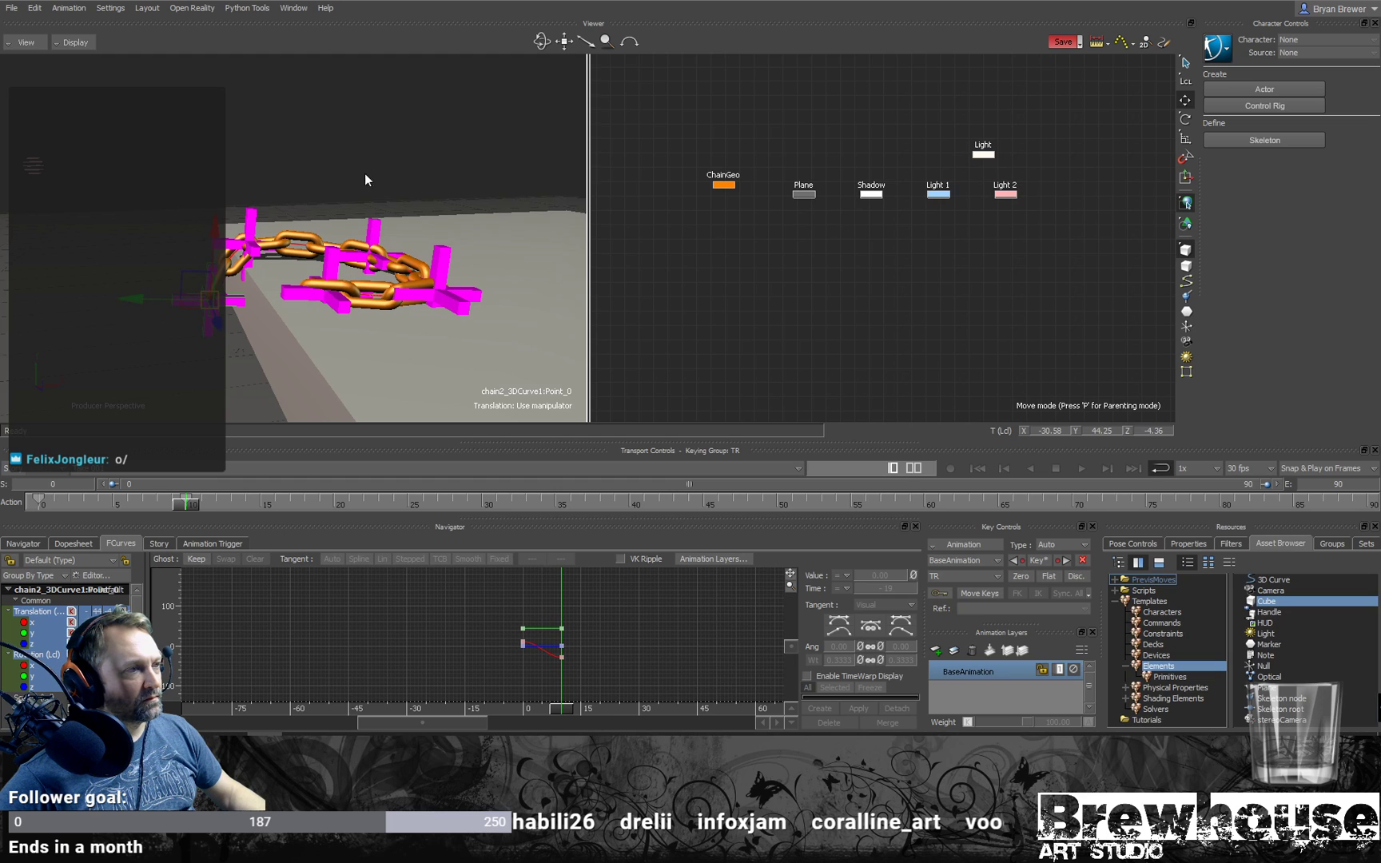
Step: Scrub and play the animation from frame 0 to examine the chain's fall and landing on the slab
{"action": "left_click_drag", "start_coordinate": [371, 308], "coordinate": [114, 502], "text": "ctrl+shift"}
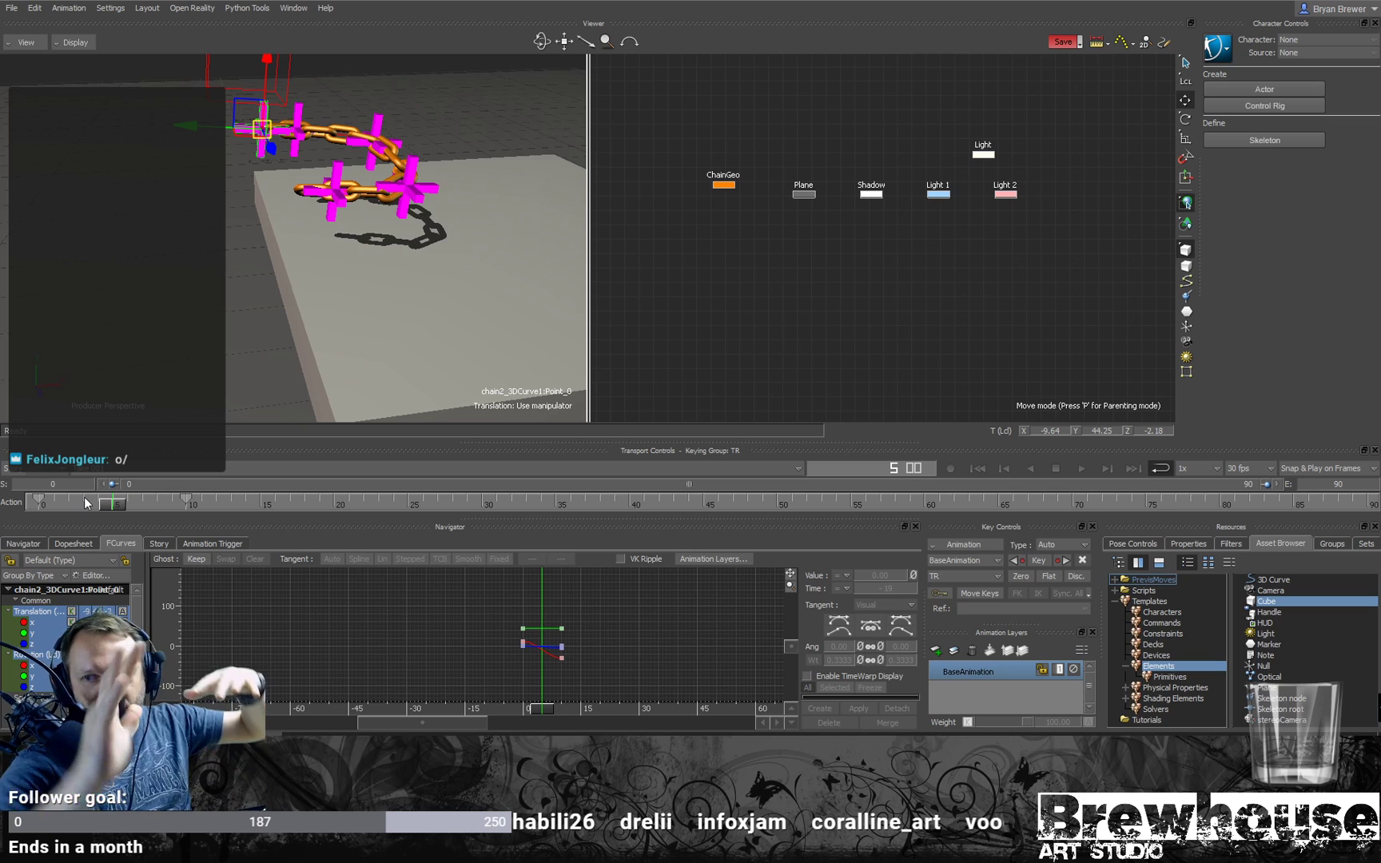
{"action": "left_click_drag", "start_coordinate": [276, 313], "coordinate": [246, 260], "text": "ctrl+shift"}
{"action": "left_click_drag", "start_coordinate": [113, 508], "coordinate": [32, 518]}
{"action": "key", "text": "ctrl+space"}
{"action": "left_click_drag", "start_coordinate": [145, 503], "coordinate": [39, 505]}
{"action": "left_click_drag", "start_coordinate": [361, 313], "coordinate": [317, 266], "text": "ctrl+shift"}
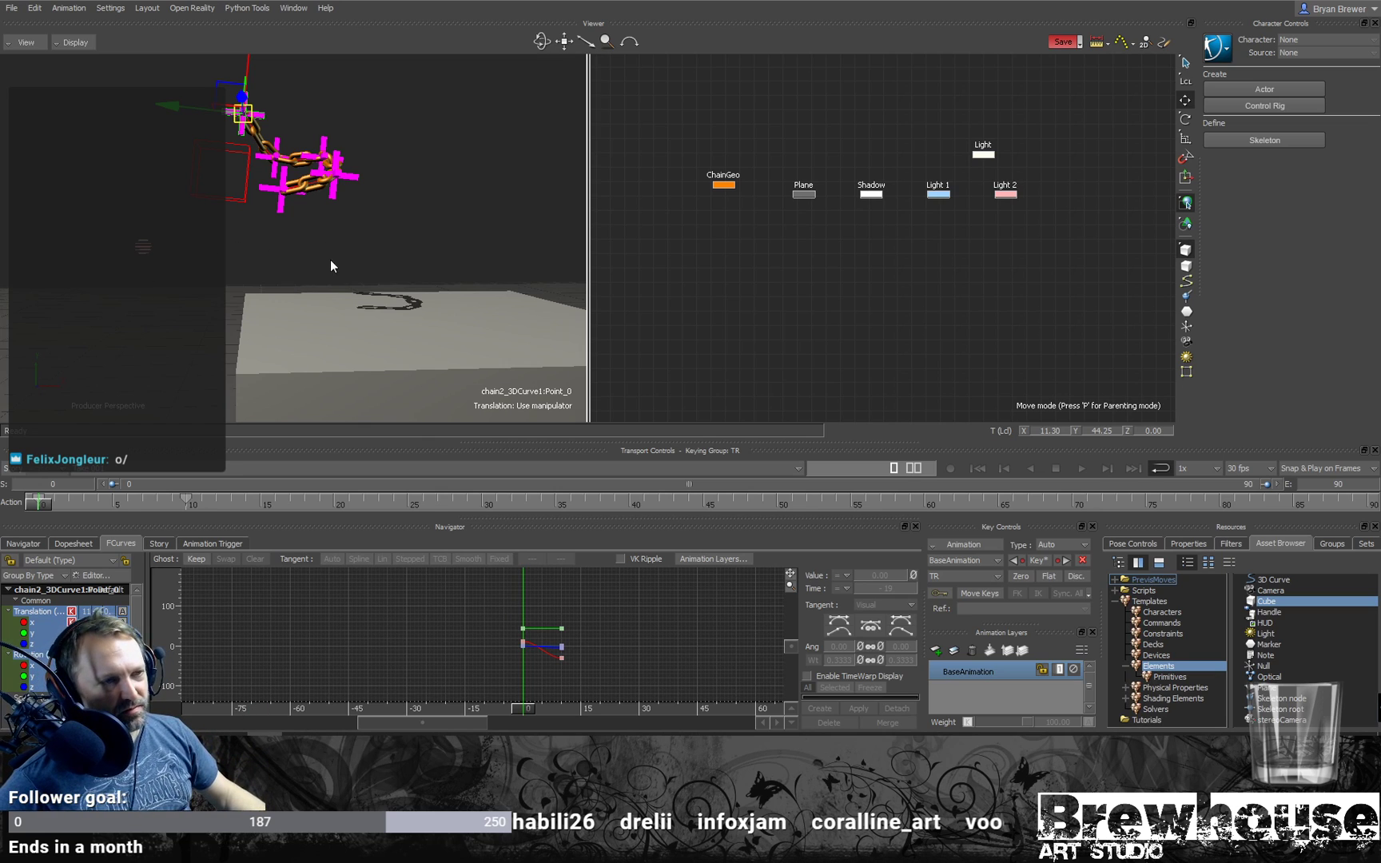
{"action": "key", "text": "space"}
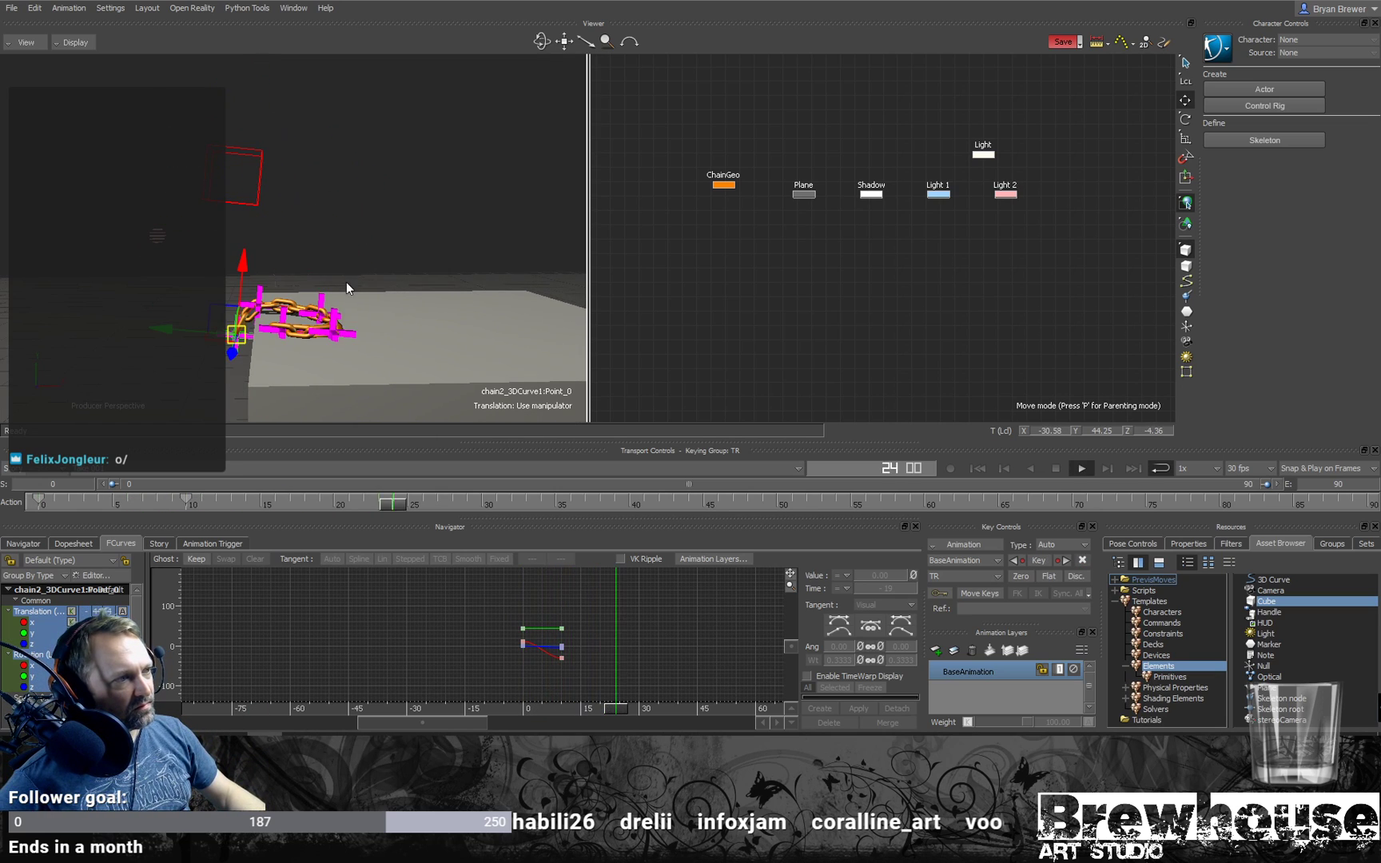
{"action": "key", "text": "ctrl+space"}
{"action": "mouse_move", "coordinate": [423, 502]}
{"action": "left_mouse_down"}
{"action": "mouse_move", "coordinate": [374, 516]}
{"action": "mouse_move", "coordinate": [40, 504]}
{"action": "left_mouse_up"}
{"action": "key", "text": "ctrl+space"}
{"action": "key", "text": "ctrl+space"}
Step: Move Point_4's landing key from frame 10 to about frame 8 so that control point lands first
{"action": "left_click", "coordinate": [184, 501]}
{"action": "left_click_drag", "start_coordinate": [378, 306], "coordinate": [318, 331], "text": "ctrl"}
{"action": "left_click", "coordinate": [301, 323]}
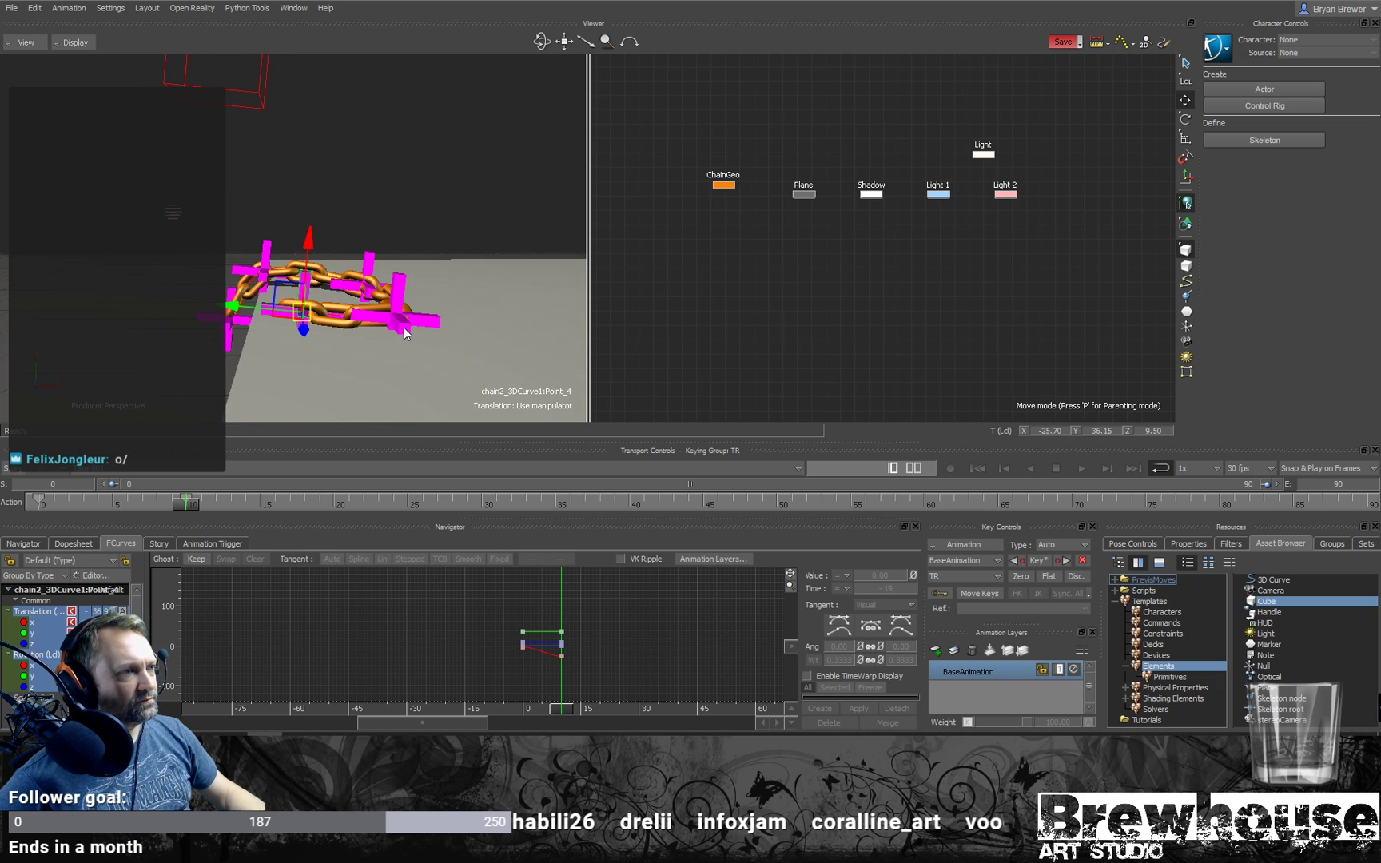
{"action": "key", "text": "f"}
{"action": "left_click_drag", "start_coordinate": [931, 227], "coordinate": [721, 270]}
{"action": "left_click_drag", "start_coordinate": [977, 214], "coordinate": [702, 283]}
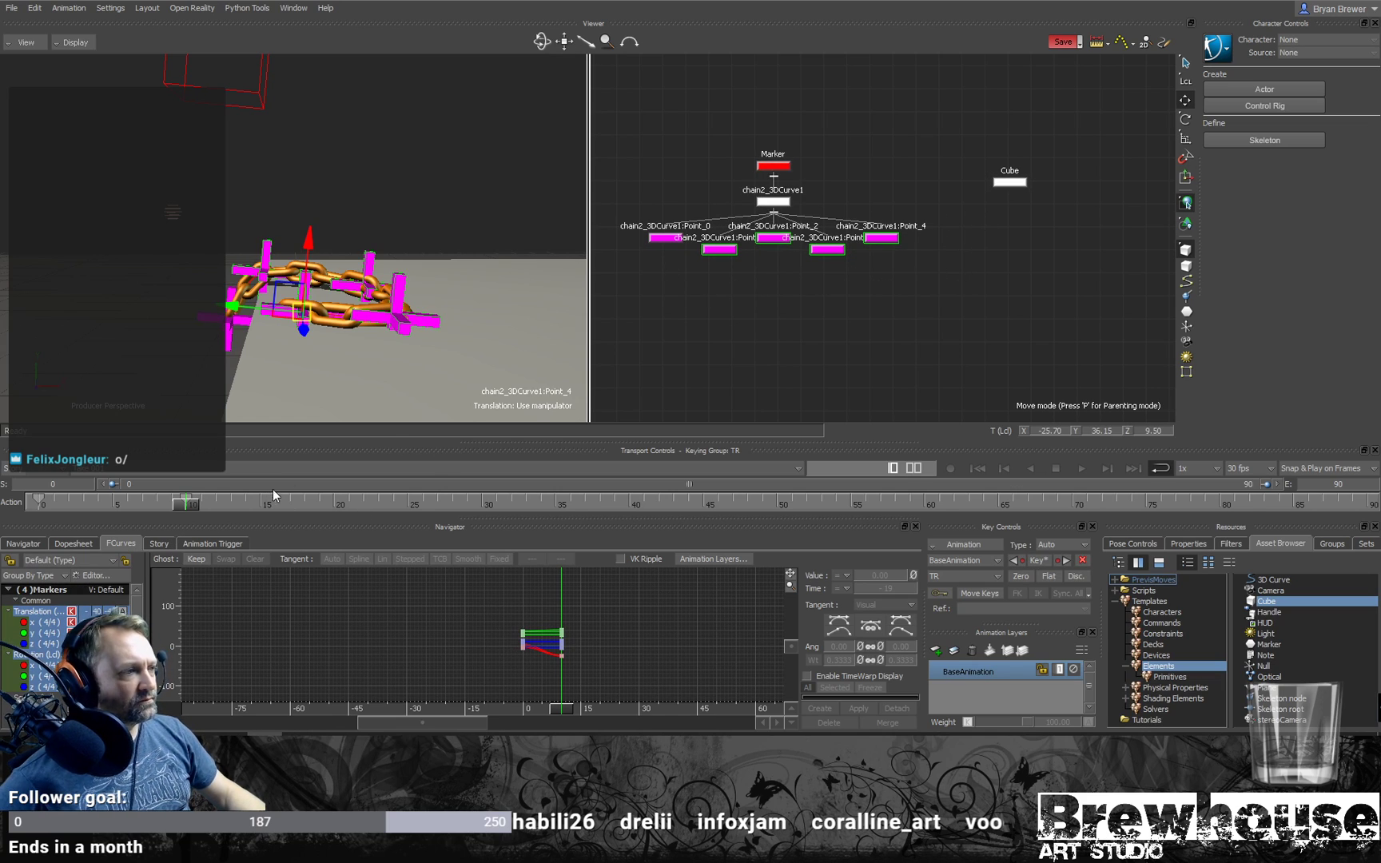
{"action": "left_click_drag", "start_coordinate": [927, 214], "coordinate": [753, 278]}
{"action": "left_click", "coordinate": [889, 236]}
{"action": "left_click", "coordinate": [190, 503]}
{"action": "left_click_drag", "start_coordinate": [185, 501], "coordinate": [173, 505]}
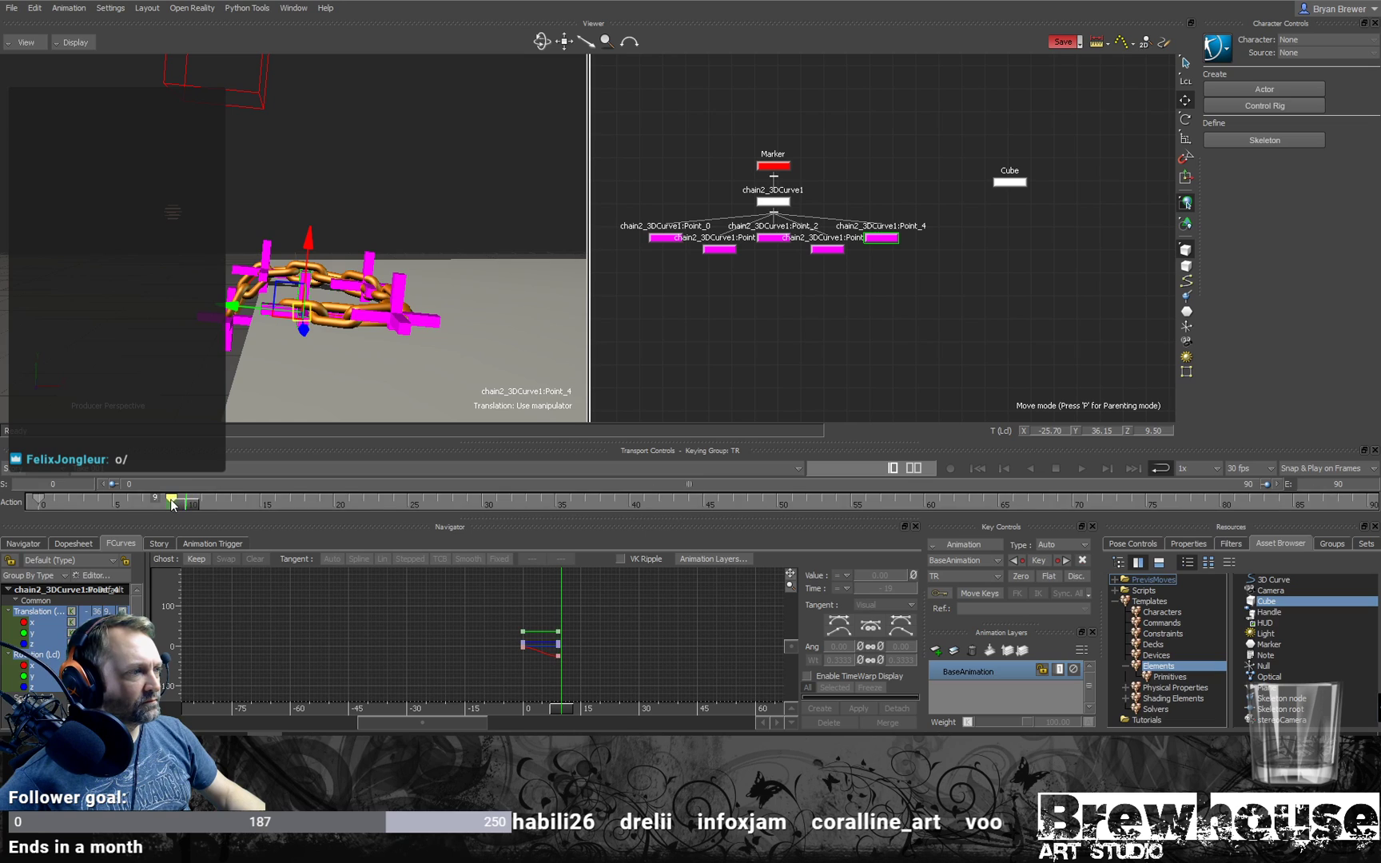
Step: Leave Point_3's landing key at frame 10 and delay Point_2's to about frame 12 and Point_1's to frame 16
{"action": "left_click", "coordinate": [390, 326]}
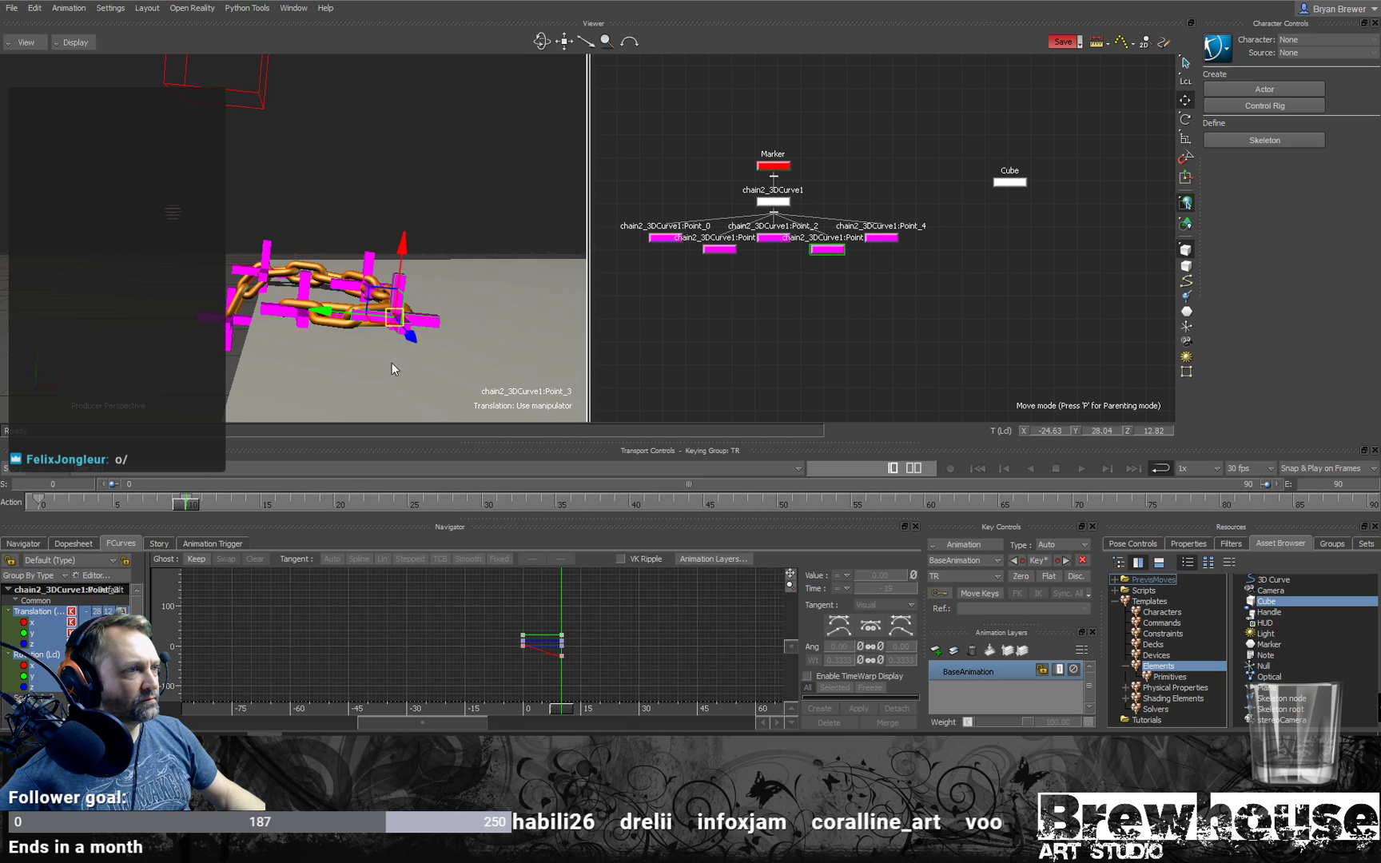
{"action": "left_click", "coordinate": [372, 257]}
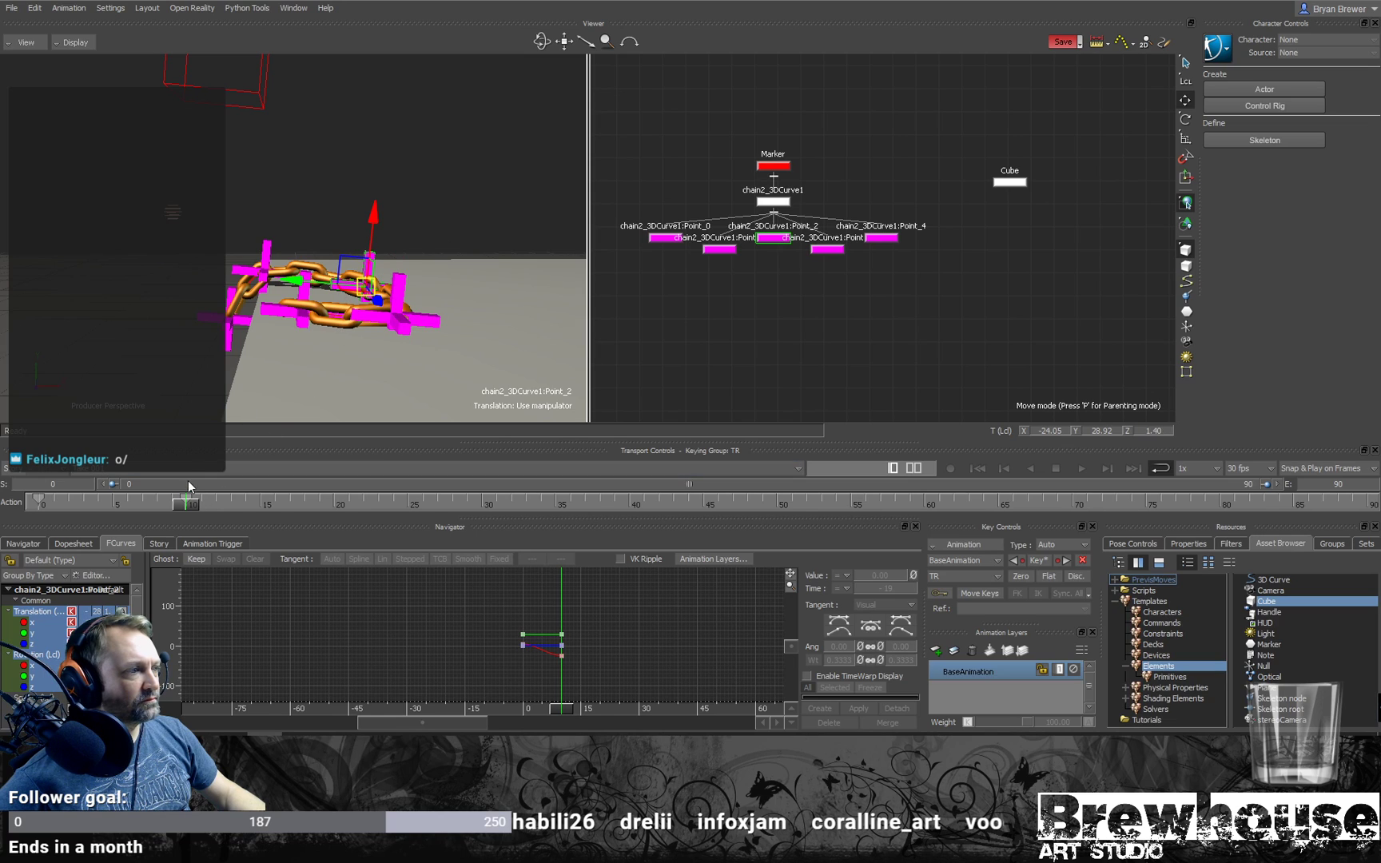
{"action": "left_click_drag", "start_coordinate": [185, 496], "coordinate": [271, 496]}
{"action": "left_click", "coordinate": [266, 251]}
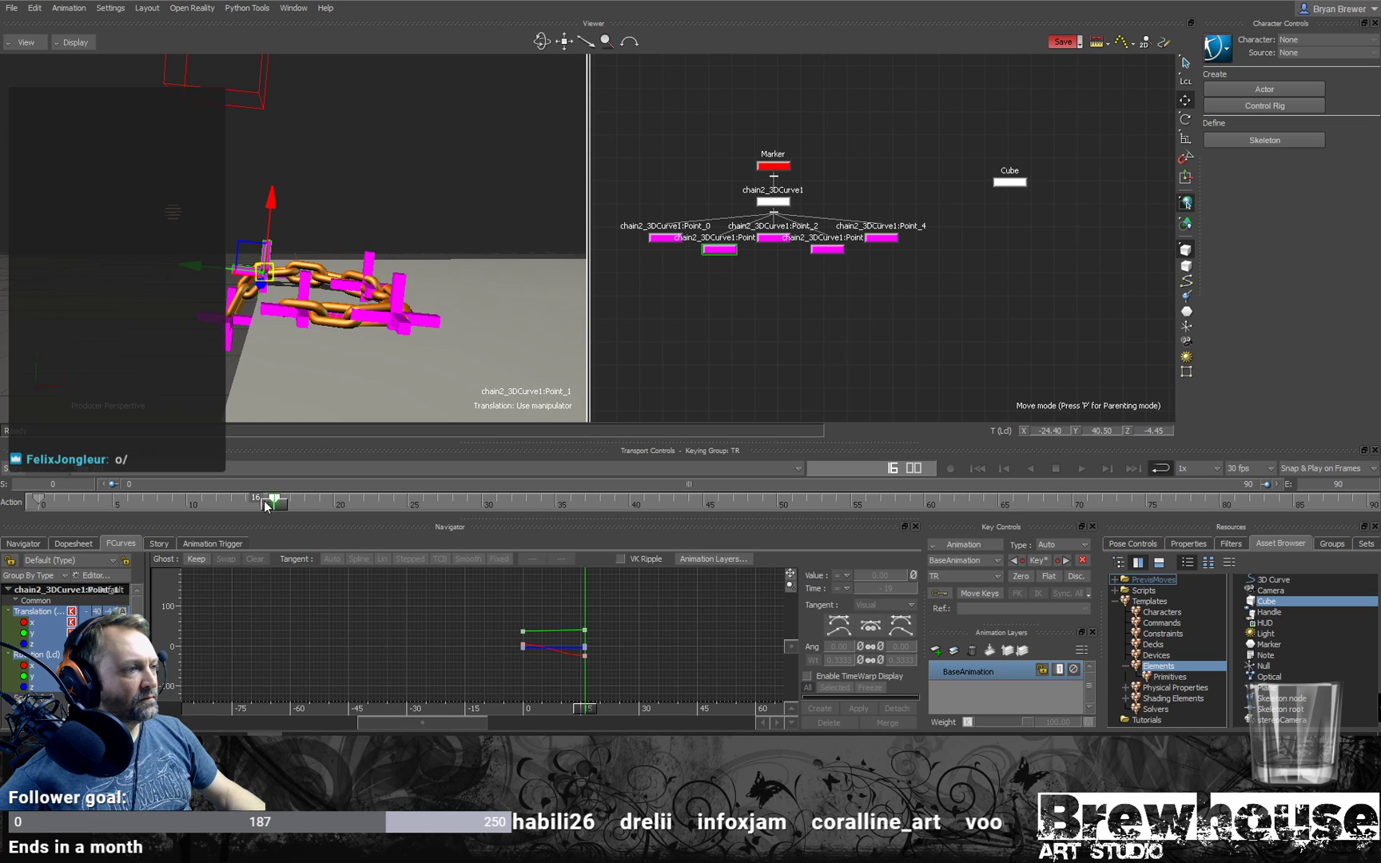
{"action": "key", "text": "ctrl+z"}
{"action": "left_click_drag", "start_coordinate": [189, 505], "coordinate": [228, 505]}
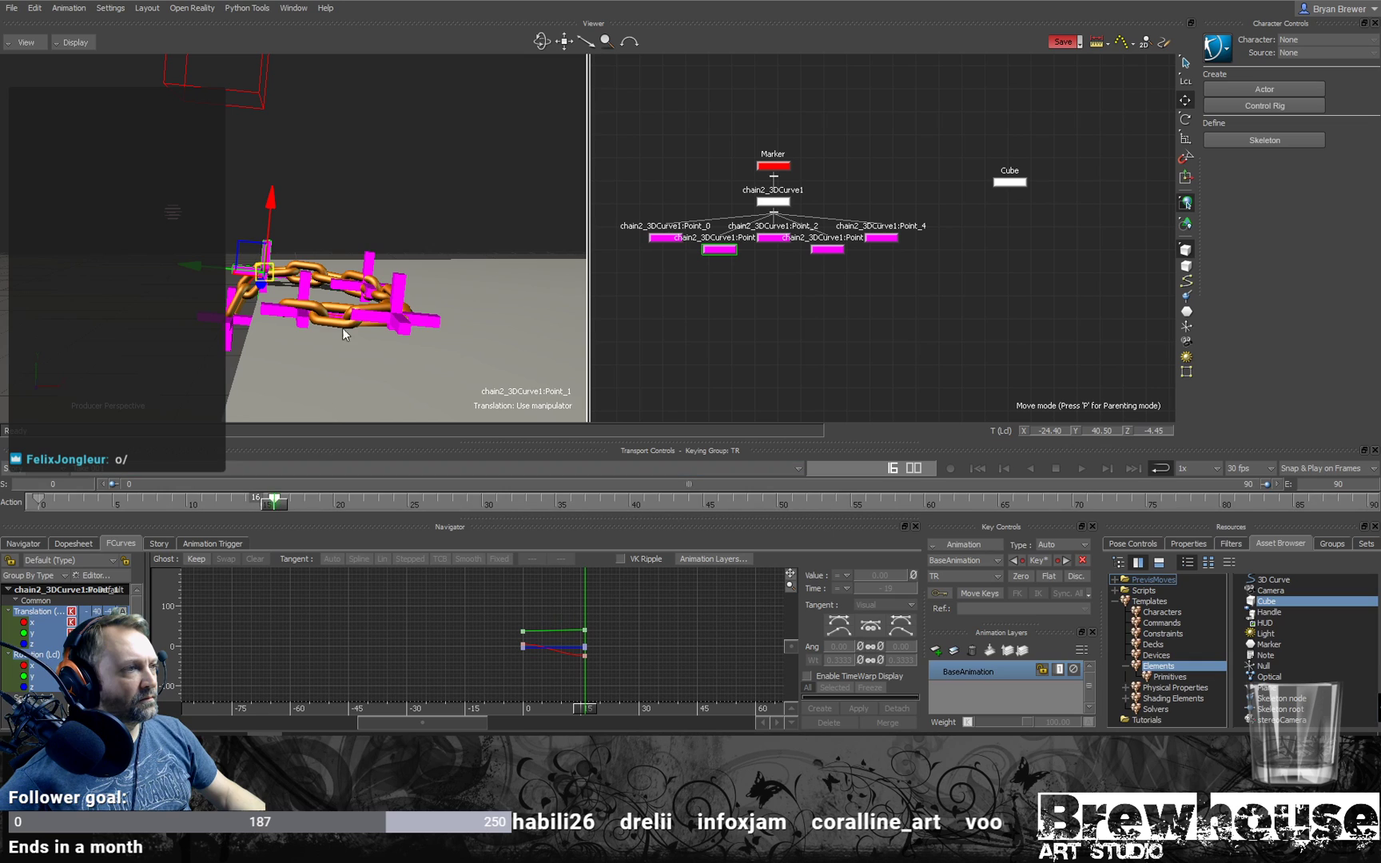
{"action": "mouse_move", "coordinate": [270, 510]}
{"action": "left_mouse_down"}
{"action": "mouse_move", "coordinate": [195, 506]}
{"action": "mouse_move", "coordinate": [258, 524]}
{"action": "mouse_move", "coordinate": [134, 505]}
{"action": "mouse_move", "coordinate": [277, 530]}
{"action": "left_mouse_up"}
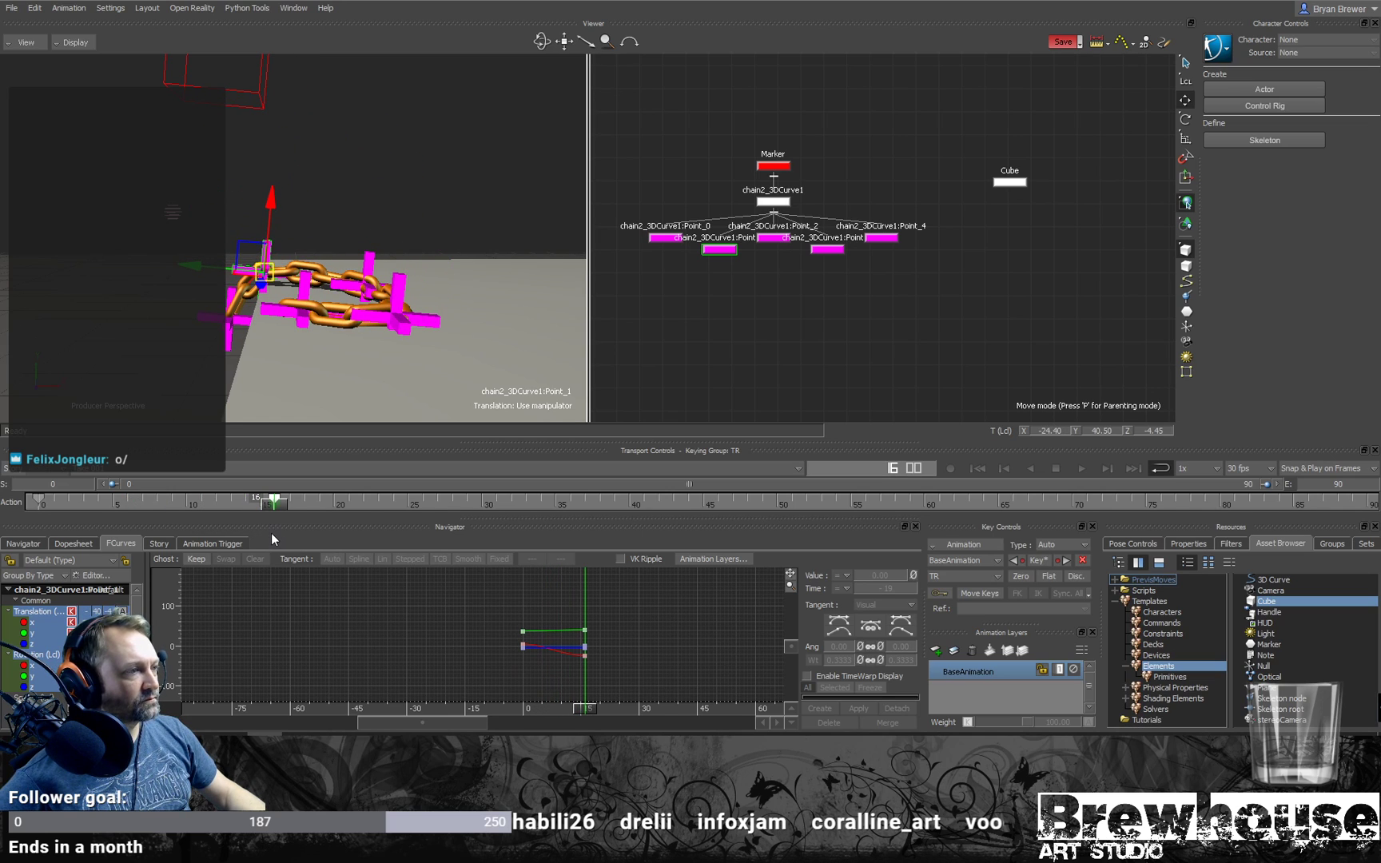
Step: Delay Point_0's landing key to frame 20 and shift the point there to about 0.32 in Z
{"action": "left_click", "coordinate": [228, 342]}
{"action": "left_click_drag", "start_coordinate": [190, 502], "coordinate": [334, 497]}
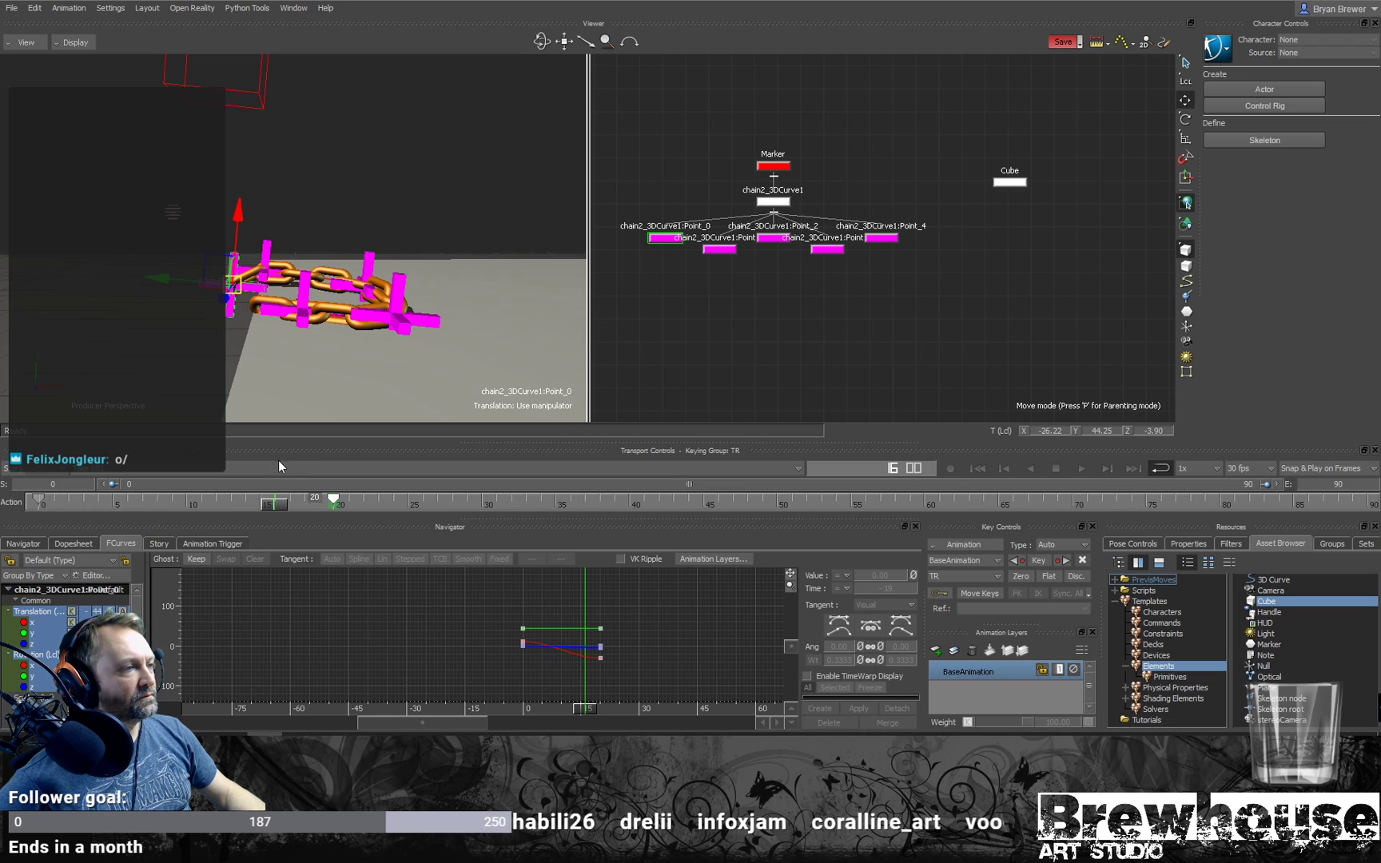
{"action": "left_click_drag", "start_coordinate": [266, 504], "coordinate": [333, 504]}
{"action": "left_click_drag", "start_coordinate": [344, 308], "coordinate": [387, 350], "text": "alt"}
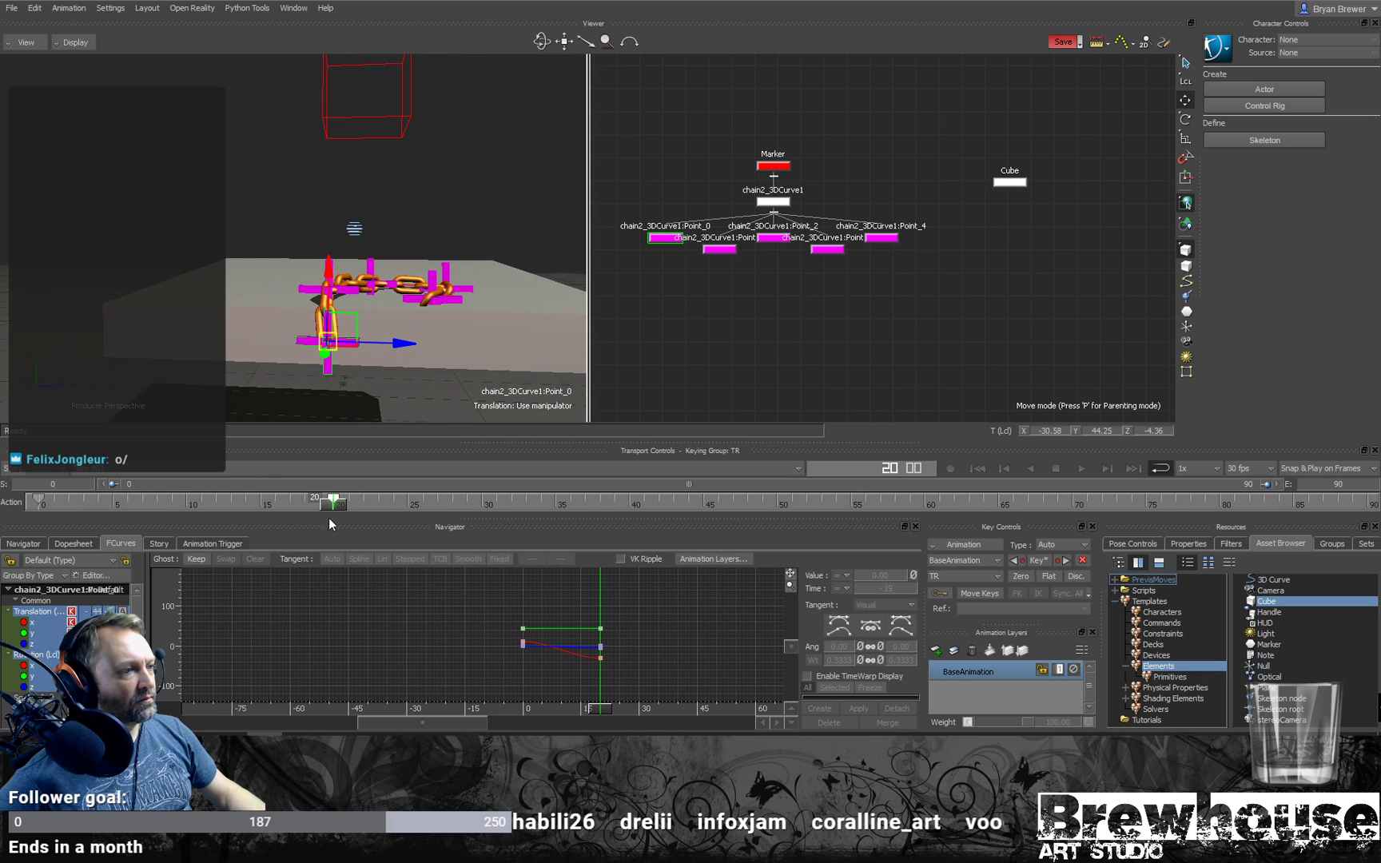
{"action": "mouse_move", "coordinate": [339, 508]}
{"action": "left_mouse_down"}
{"action": "mouse_move", "coordinate": [198, 504]}
{"action": "mouse_move", "coordinate": [336, 505]}
{"action": "left_mouse_up"}
{"action": "left_click_drag", "start_coordinate": [402, 352], "coordinate": [372, 261]}
Step: Play the animation from an early frame to examine the staggered landing
{"action": "left_click_drag", "start_coordinate": [339, 506], "coordinate": [156, 506]}
{"action": "key", "text": "space"}
{"action": "key", "text": "space"}
Step: Pose Point_0 swaying in Z at frames 25, 30 and 35, ending at about -31.84 X and -5.35 Z, and go to frame 50
{"action": "left_click_drag", "start_coordinate": [473, 508], "coordinate": [407, 512]}
{"action": "left_click_drag", "start_coordinate": [392, 309], "coordinate": [323, 323]}
{"action": "left_click_drag", "start_coordinate": [409, 506], "coordinate": [487, 500]}
{"action": "mouse_move", "coordinate": [336, 346]}
{"action": "left_mouse_down"}
{"action": "mouse_move", "coordinate": [332, 329]}
{"action": "mouse_move", "coordinate": [352, 335]}
{"action": "left_mouse_up"}
{"action": "left_click_drag", "start_coordinate": [484, 504], "coordinate": [558, 503]}
{"action": "left_click_drag", "start_coordinate": [372, 348], "coordinate": [288, 330]}
{"action": "left_click_drag", "start_coordinate": [253, 272], "coordinate": [252, 278]}
{"action": "middle_click_drag", "start_coordinate": [460, 330], "coordinate": [421, 267], "text": "alt"}
{"action": "left_click_drag", "start_coordinate": [420, 266], "coordinate": [406, 427], "text": "alt"}
{"action": "left_click_drag", "start_coordinate": [550, 505], "coordinate": [774, 506]}
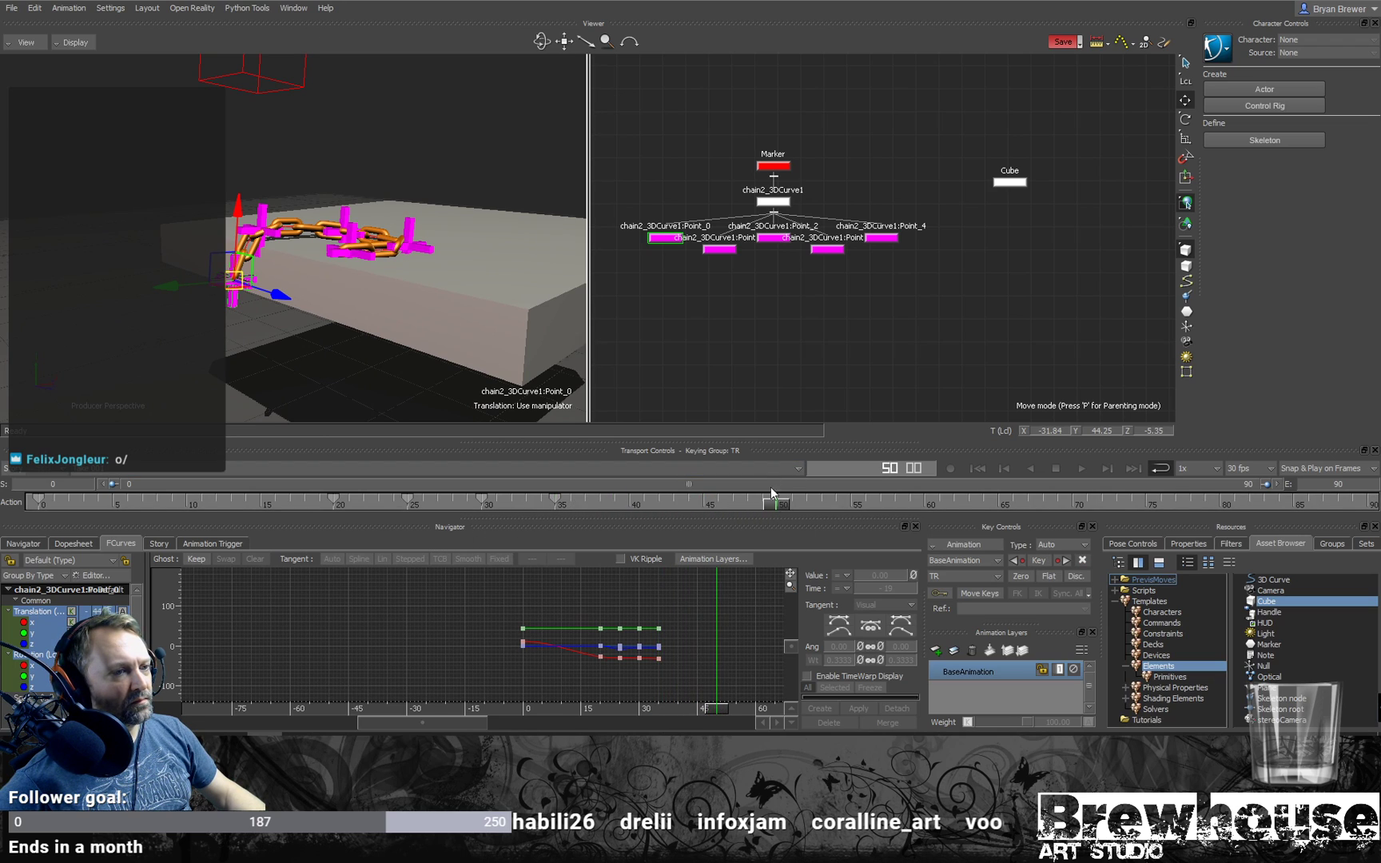
{"action": "left_click_drag", "start_coordinate": [326, 266], "coordinate": [242, 242], "text": "alt"}
{"action": "left_click_drag", "start_coordinate": [240, 295], "coordinate": [164, 326], "text": "alt"}
{"action": "left_click_drag", "start_coordinate": [223, 246], "coordinate": [288, 291]}
{"action": "key", "text": "ctrl+z"}
{"action": "key", "text": "ctrl+z"}
Step: Switch translation to global axes and drop Point_0 straight down to about 3.36 in Y, far below the slab
{"action": "key", "text": "F5"}
{"action": "left_click_drag", "start_coordinate": [238, 179], "coordinate": [301, 394]}
{"action": "middle_click_drag", "start_coordinate": [287, 383], "coordinate": [297, 267], "text": "alt"}
{"action": "left_click_drag", "start_coordinate": [297, 267], "coordinate": [244, 289], "text": "alt"}
Step: Scrub and play the animation from several angles to examine Point_0's landing, sway and drop to the floor
{"action": "left_click_drag", "start_coordinate": [770, 503], "coordinate": [112, 480]}
{"action": "left_click_drag", "start_coordinate": [290, 323], "coordinate": [413, 314], "text": "alt"}
{"action": "key", "text": "alt+v"}
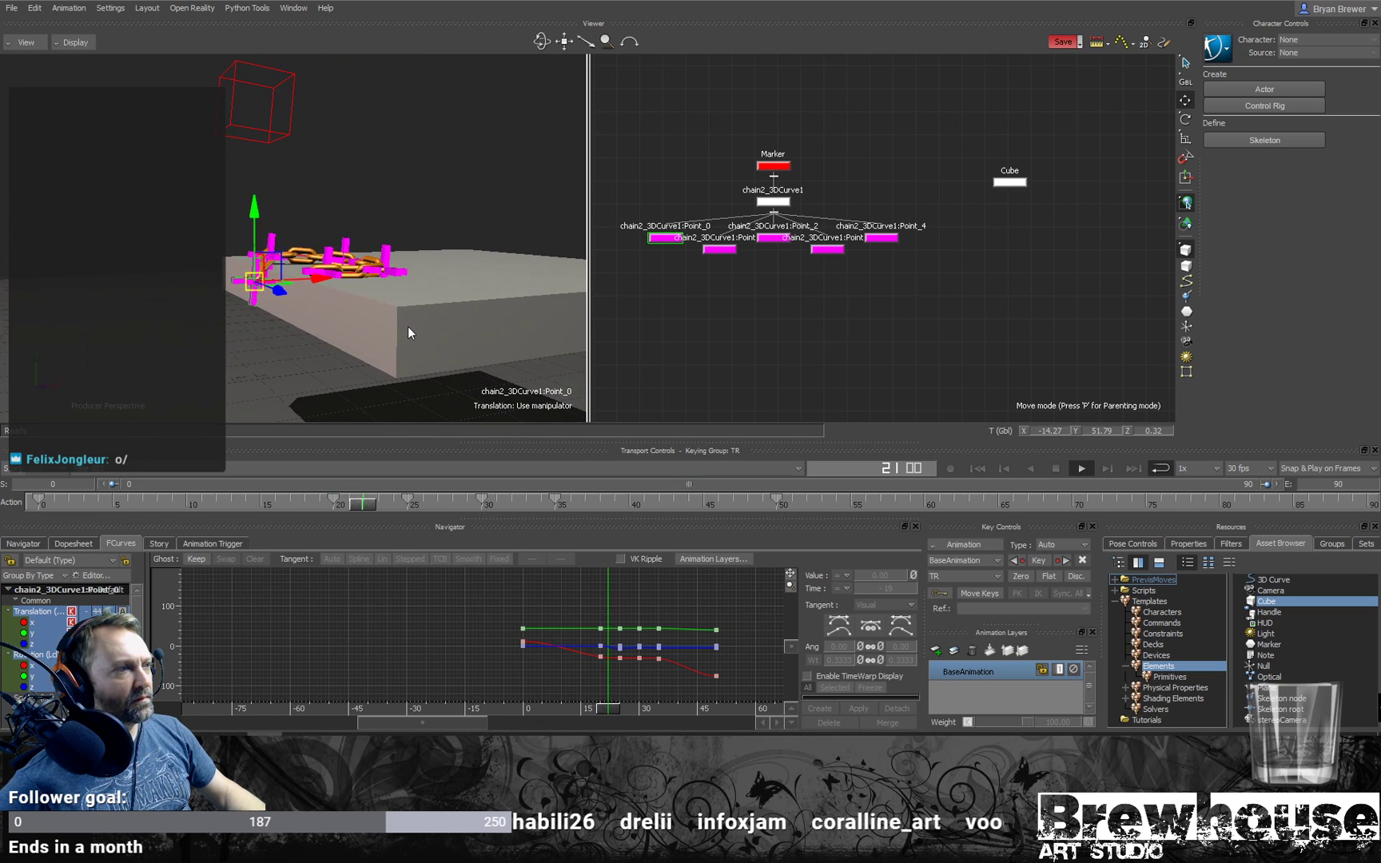
{"action": "left_click_drag", "start_coordinate": [435, 270], "coordinate": [393, 294], "text": "alt"}
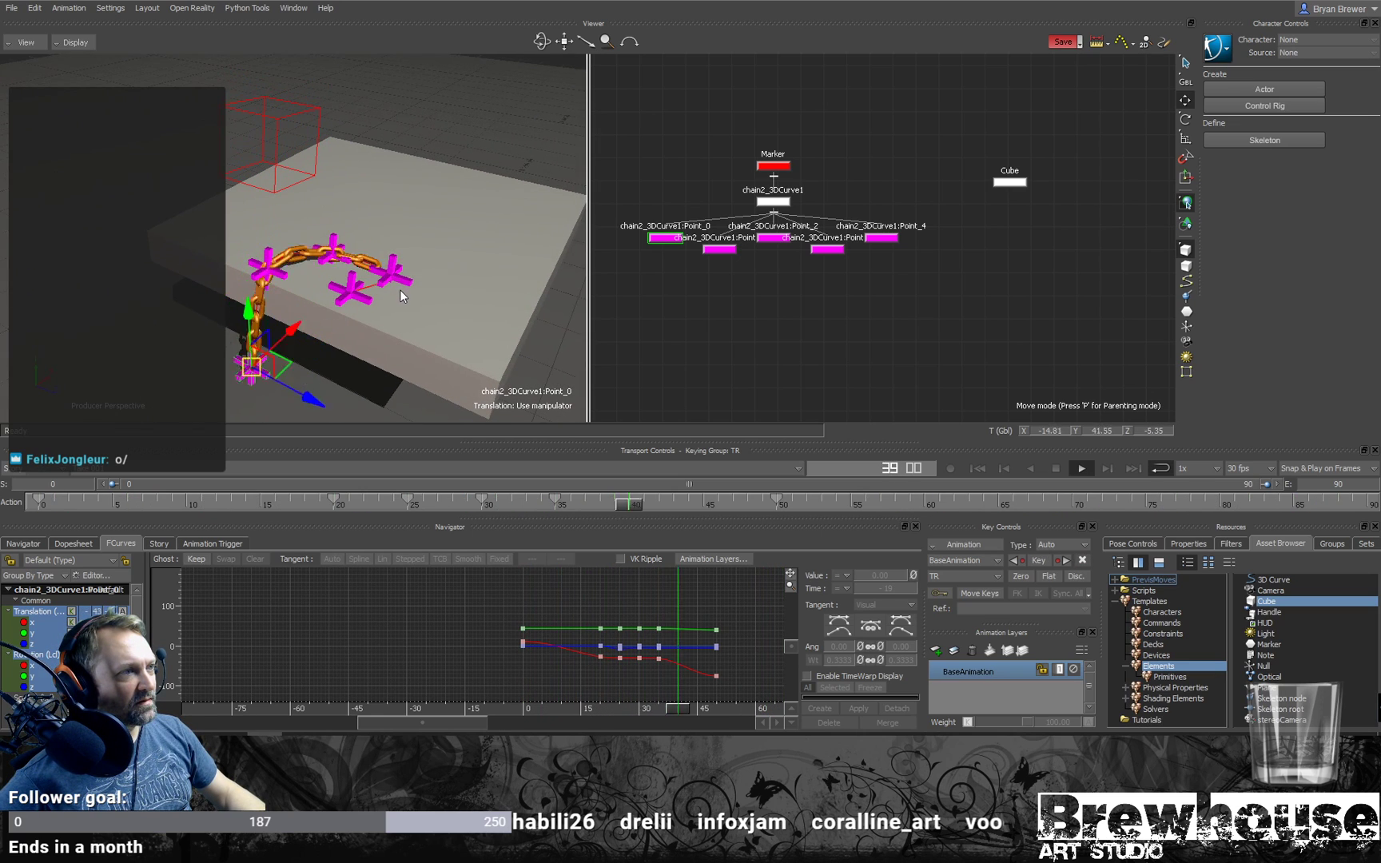
{"action": "key", "text": "space"}
{"action": "left_click_drag", "start_coordinate": [868, 505], "coordinate": [769, 421]}
{"action": "left_click_drag", "start_coordinate": [343, 295], "coordinate": [376, 336], "text": "alt"}
{"action": "left_click", "coordinate": [319, 504]}
{"action": "key", "text": "ctrl+space"}
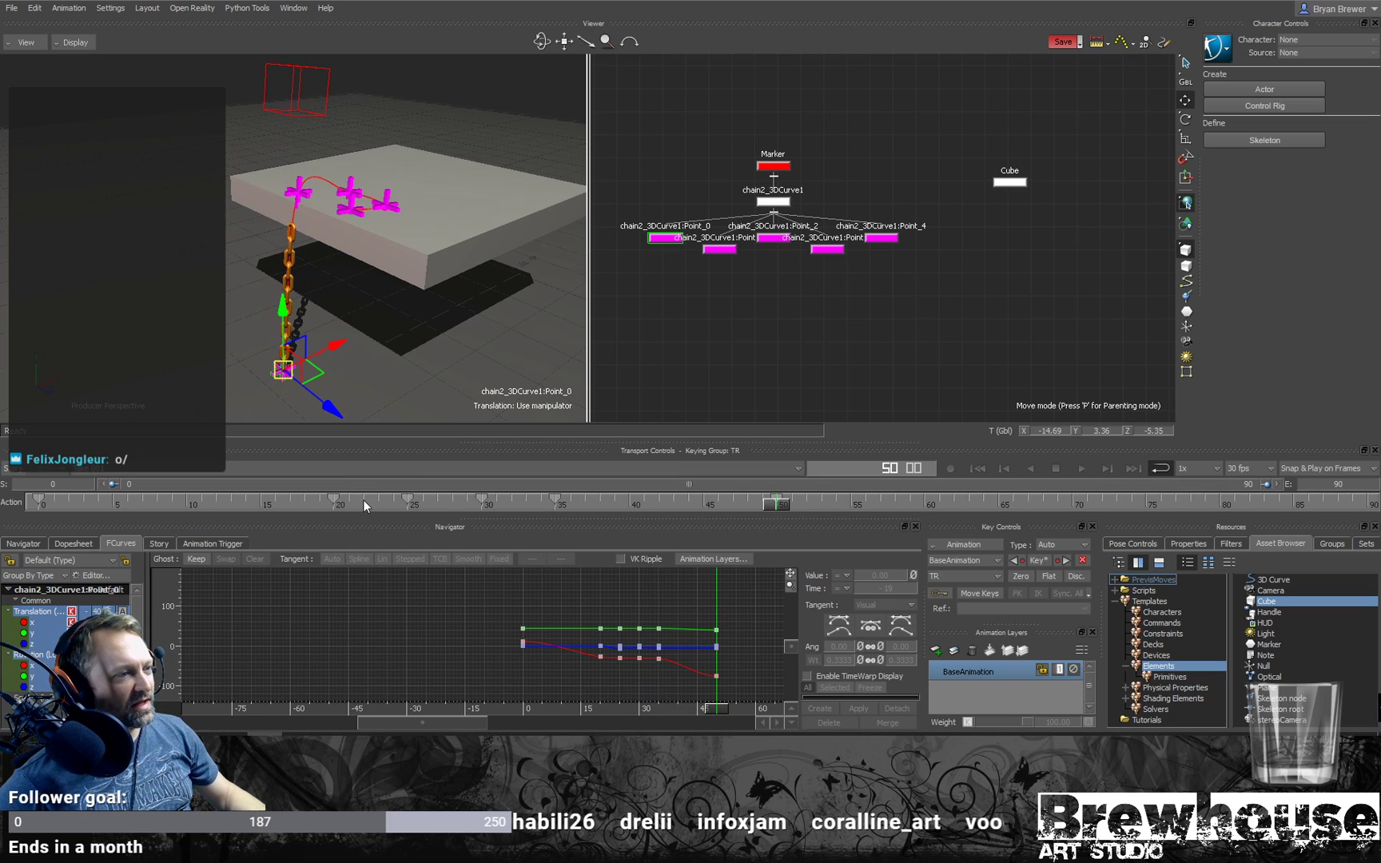
Step: Select all five control points, compress their keys from frames 0-35 to end at frame 28, and review the playback
{"action": "left_click", "coordinate": [363, 499]}
{"action": "left_click_drag", "start_coordinate": [965, 308], "coordinate": [641, 220]}
{"action": "left_click_drag", "start_coordinate": [363, 502], "coordinate": [37, 520]}
{"action": "key", "text": "ctrl+space"}
{"action": "key", "text": "ctrl+space"}
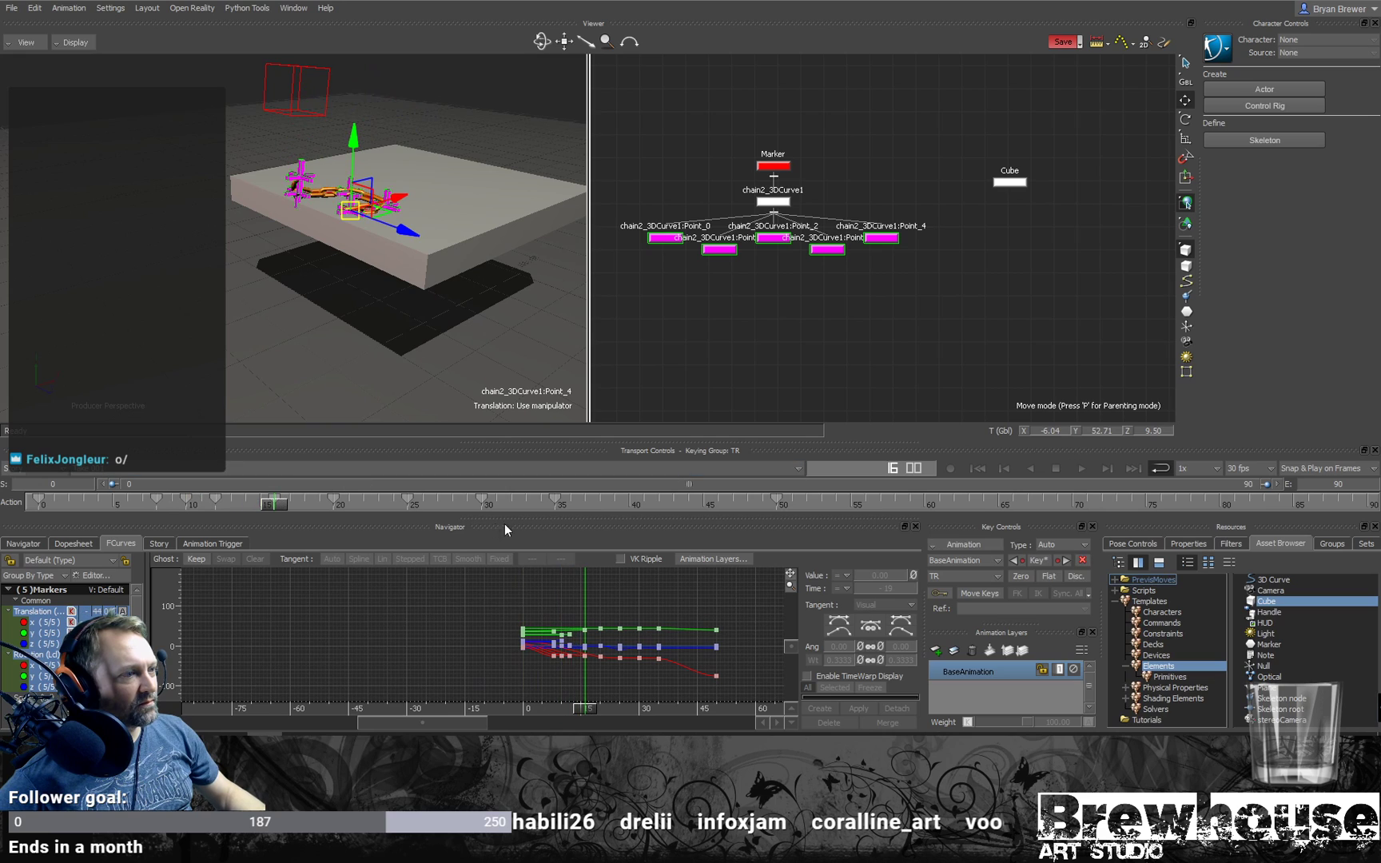
{"action": "left_click_drag", "start_coordinate": [645, 509], "coordinate": [30, 505], "text": "shift"}
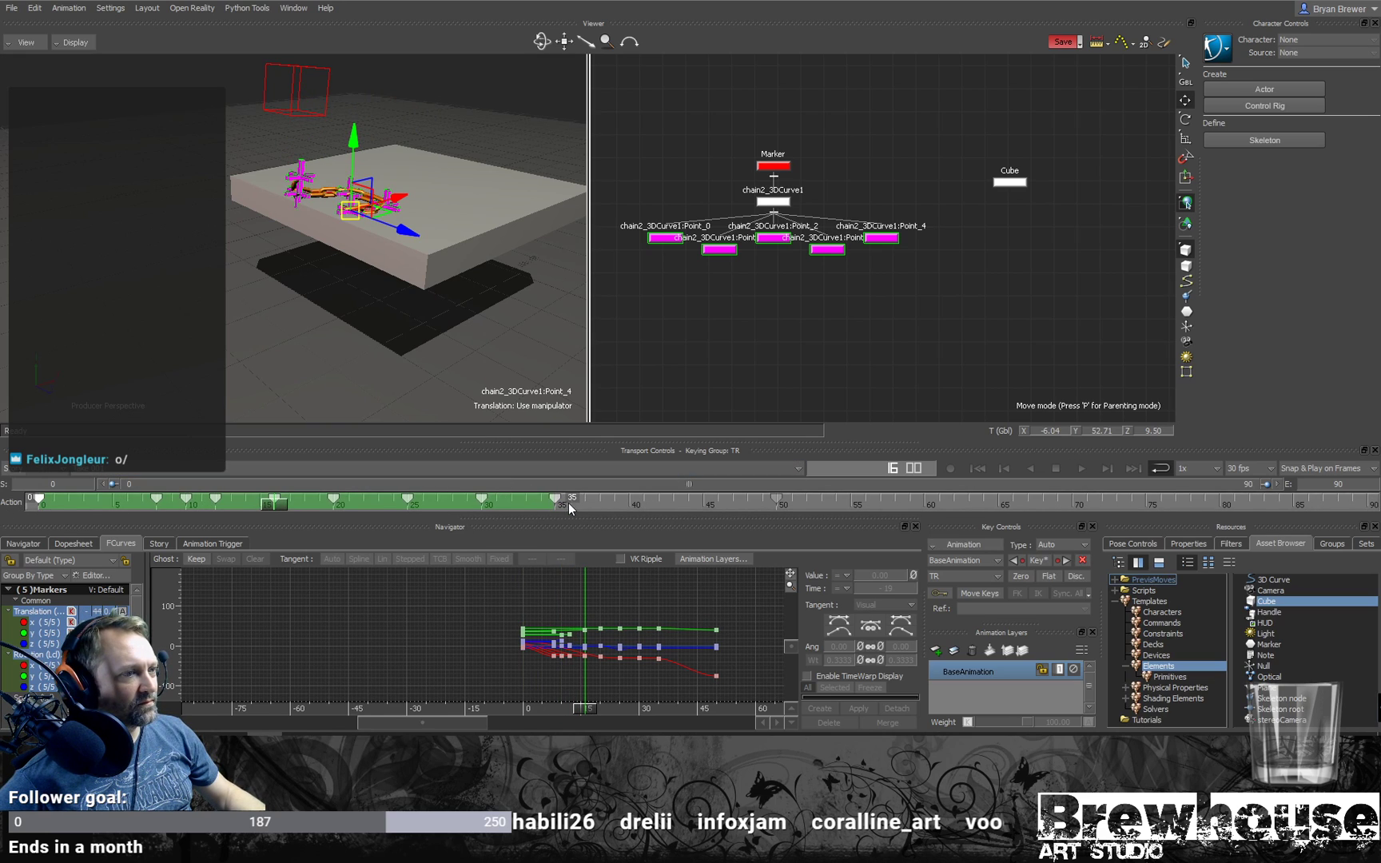
{"action": "left_click_drag", "start_coordinate": [558, 502], "coordinate": [454, 504]}
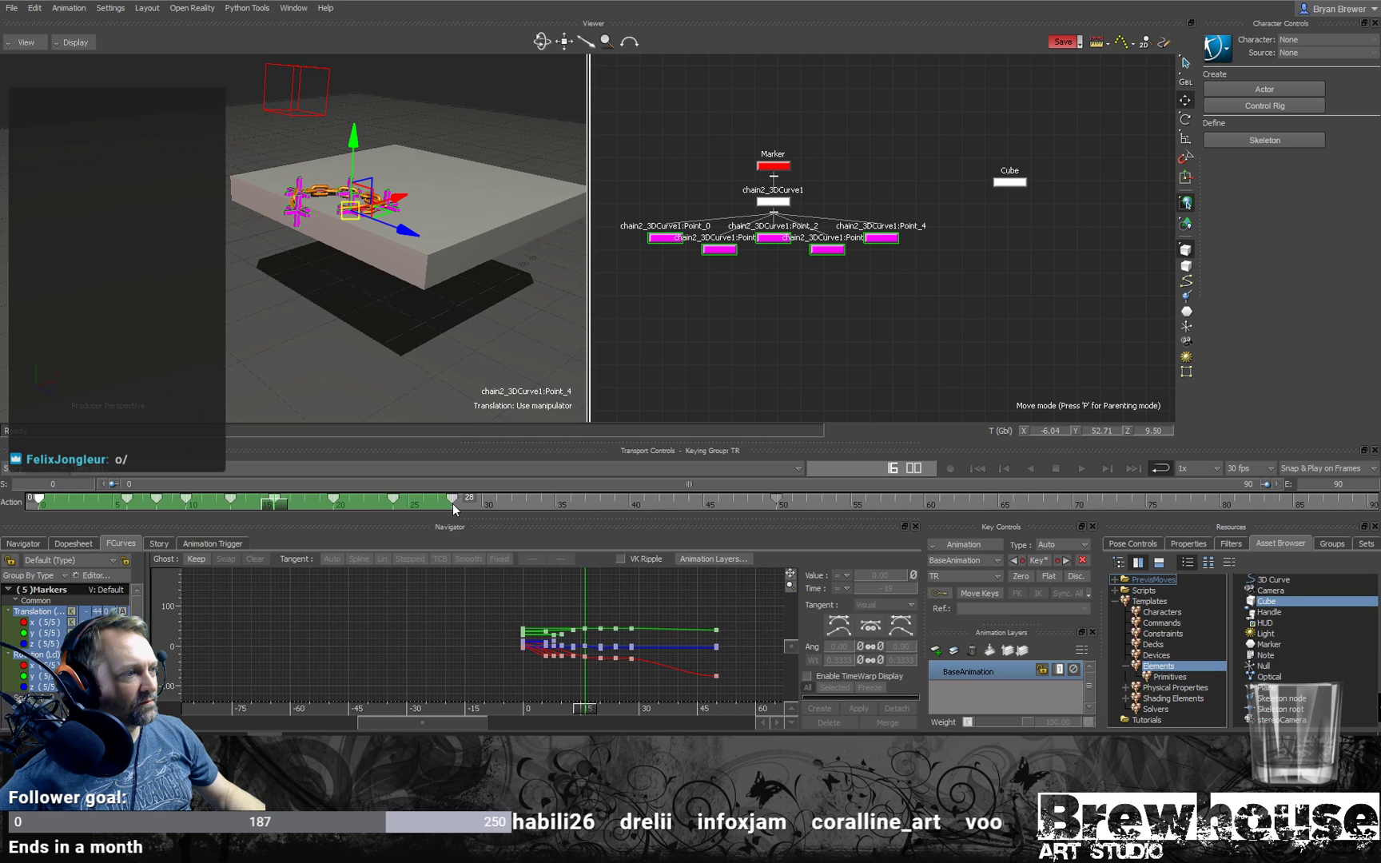
{"action": "left_click_drag", "start_coordinate": [268, 506], "coordinate": [36, 505]}
{"action": "key", "text": "space"}
{"action": "key", "text": "space"}
{"action": "left_click", "coordinate": [573, 498], "text": "shift"}
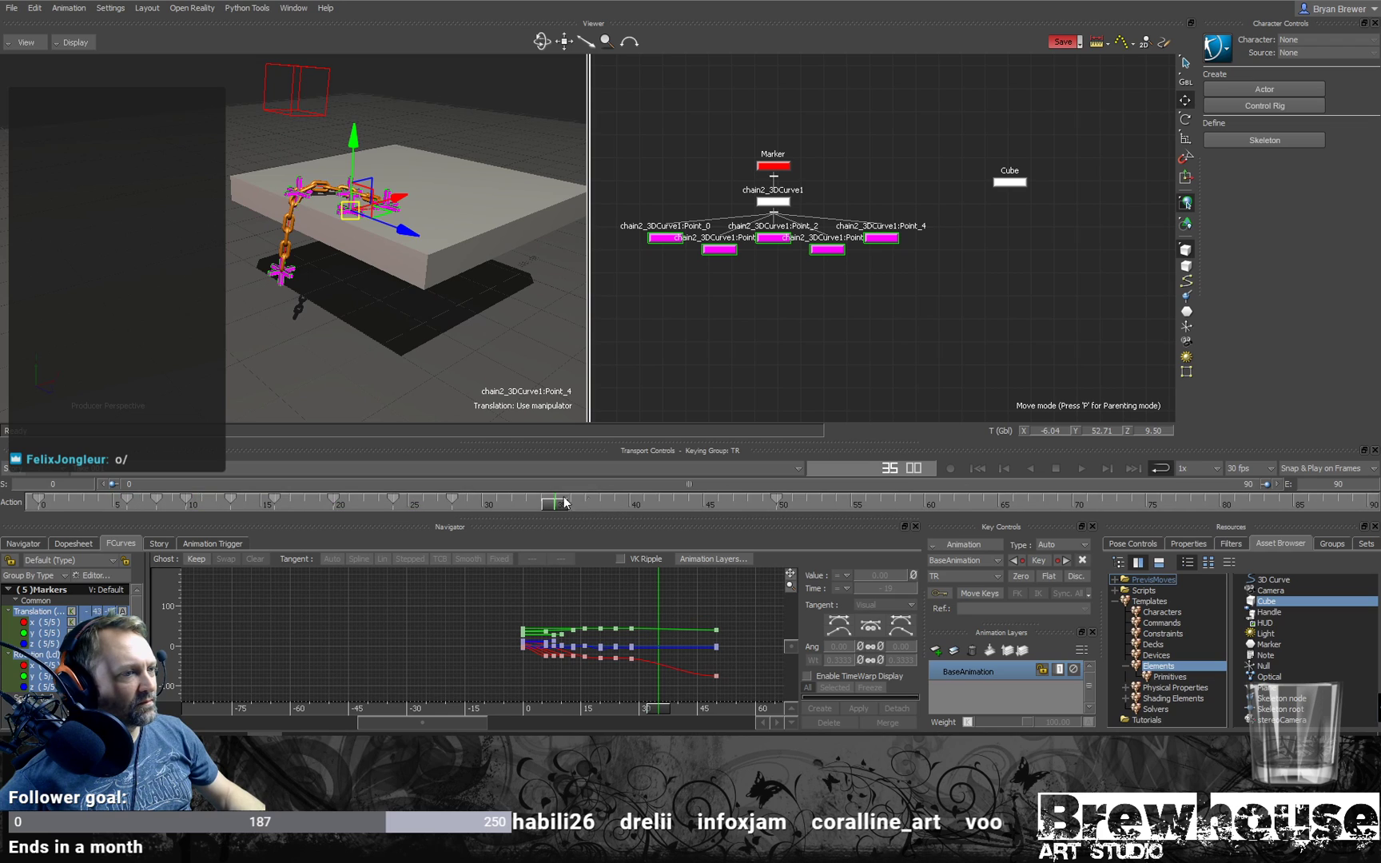
Step: Stretch Point_0's sway keys following its landing to span frames 21 to 34
{"action": "left_click", "coordinate": [665, 237]}
{"action": "left_click", "coordinate": [288, 504]}
{"action": "left_click_drag", "start_coordinate": [287, 515], "coordinate": [535, 502]}
{"action": "left_click_drag", "start_coordinate": [334, 500], "coordinate": [355, 505]}
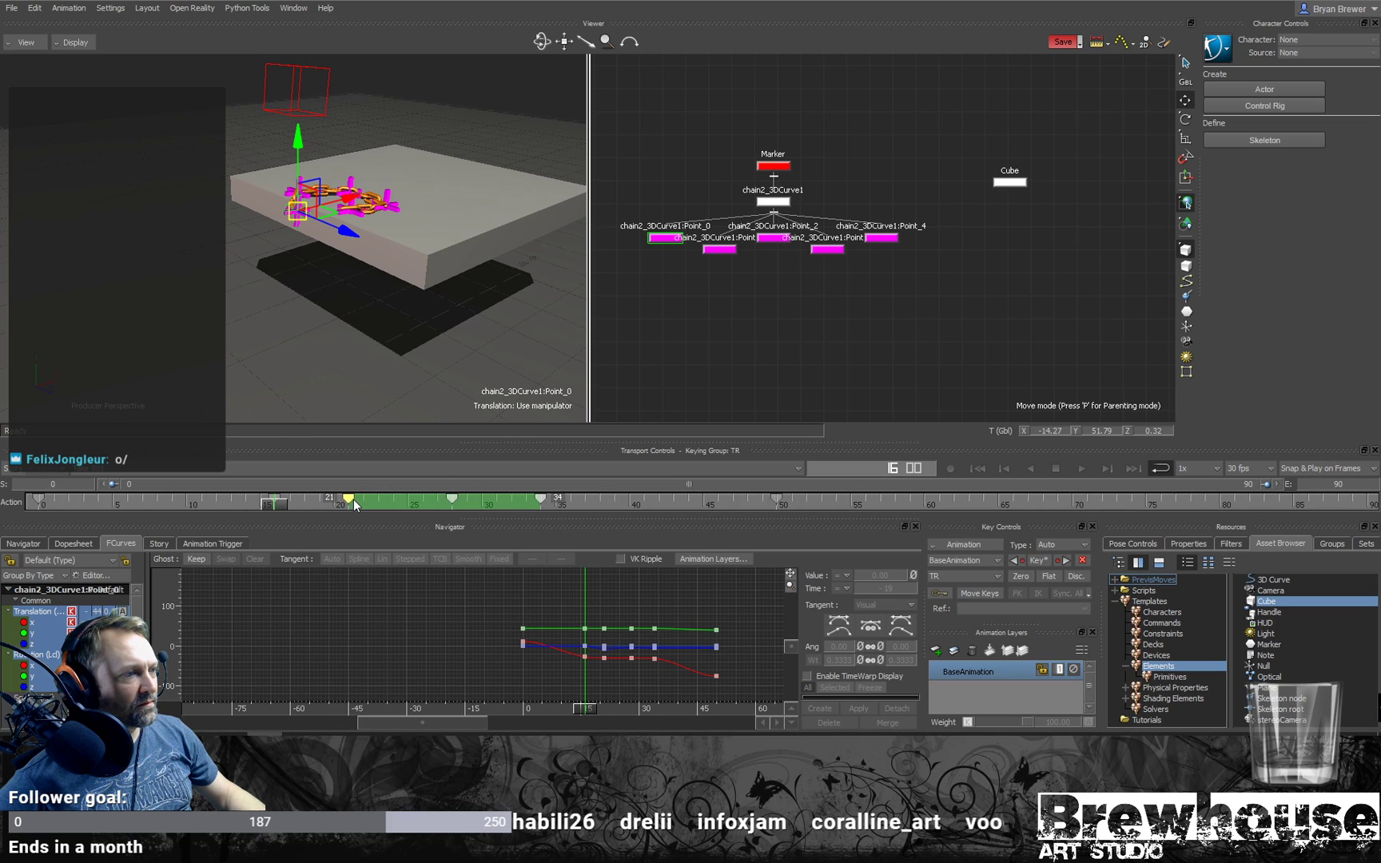
Step: Play the animation from the start, viewing the slab's edge closely, to examine the chain's landing and sway timing
{"action": "left_click_drag", "start_coordinate": [242, 505], "coordinate": [40, 504]}
{"action": "key", "text": "ctrl+space"}
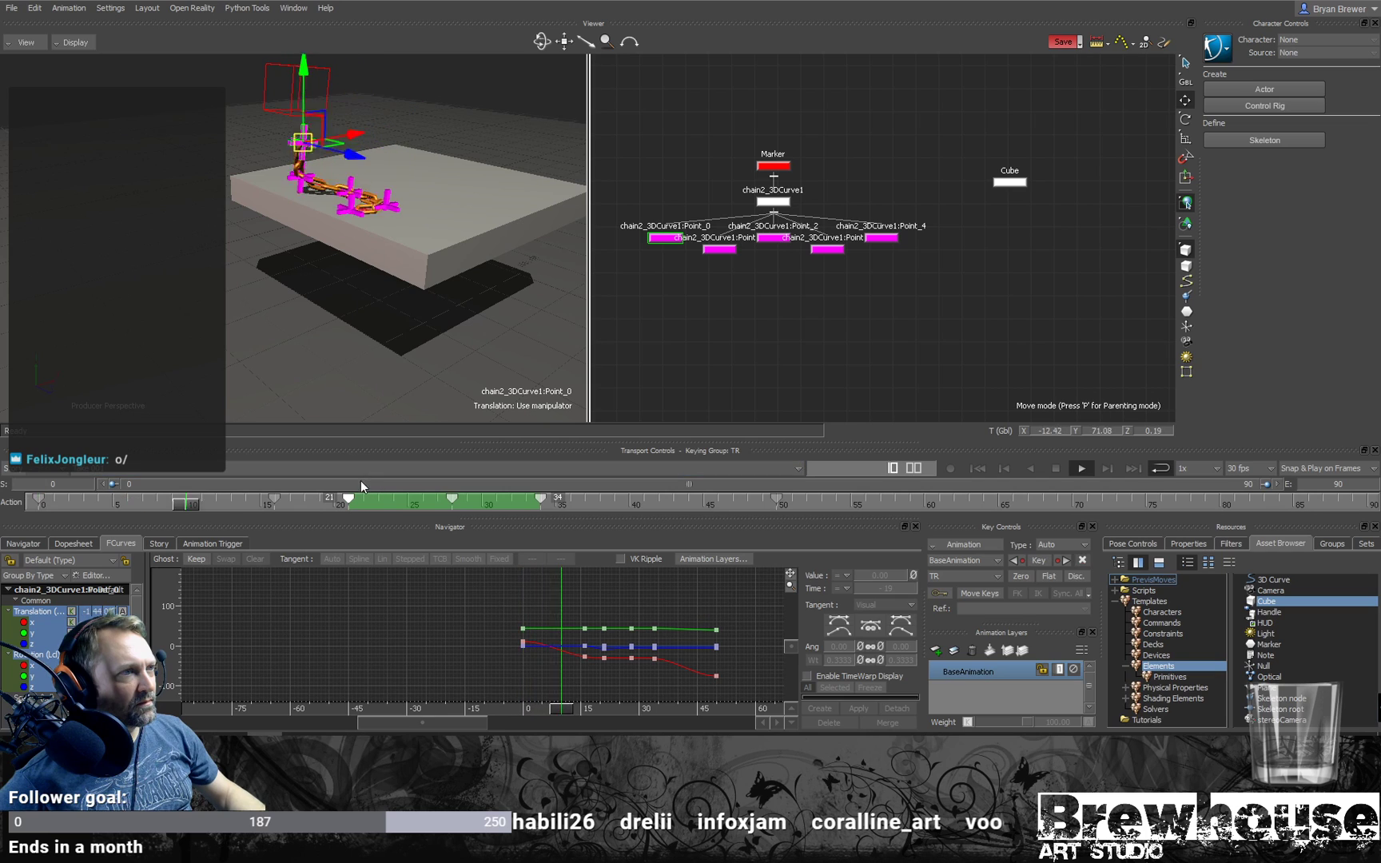
{"action": "key", "text": "ctrl+space"}
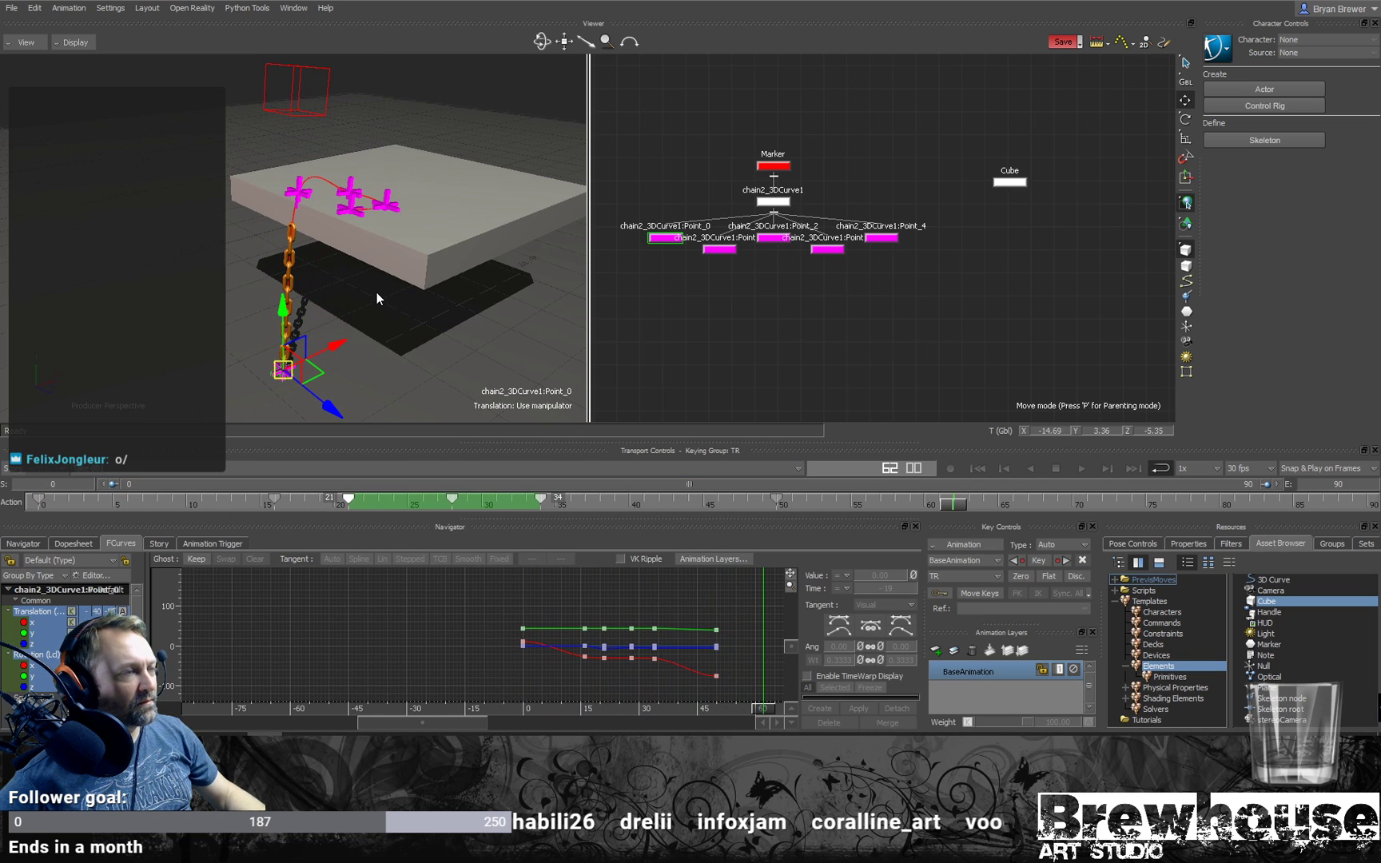
{"action": "right_click_drag", "start_coordinate": [376, 293], "coordinate": [435, 309], "text": "alt"}
{"action": "left_click_drag", "start_coordinate": [435, 309], "coordinate": [435, 303], "text": "alt"}
{"action": "key", "text": "ctrl+space"}
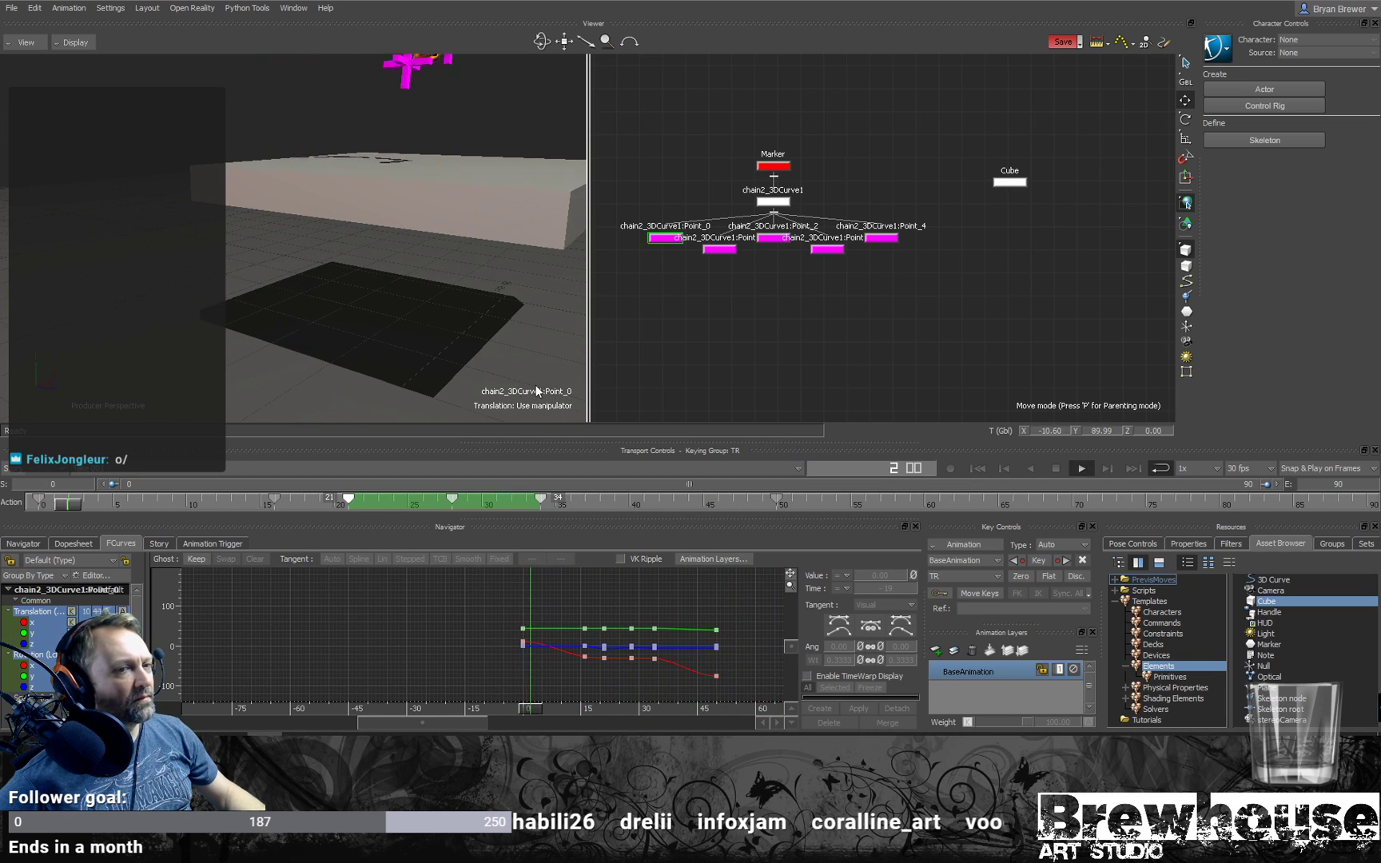
{"action": "mouse_move", "coordinate": [396, 360]}
{"action": "left_mouse_down", "text": "alt"}
{"action": "mouse_move", "coordinate": [397, 341]}
{"action": "mouse_move", "coordinate": [352, 356]}
{"action": "mouse_move", "coordinate": [391, 352]}
{"action": "left_mouse_up", "text": "alt"}
{"action": "key", "text": "ctrl+space"}
{"action": "key", "text": "ctrl+space"}
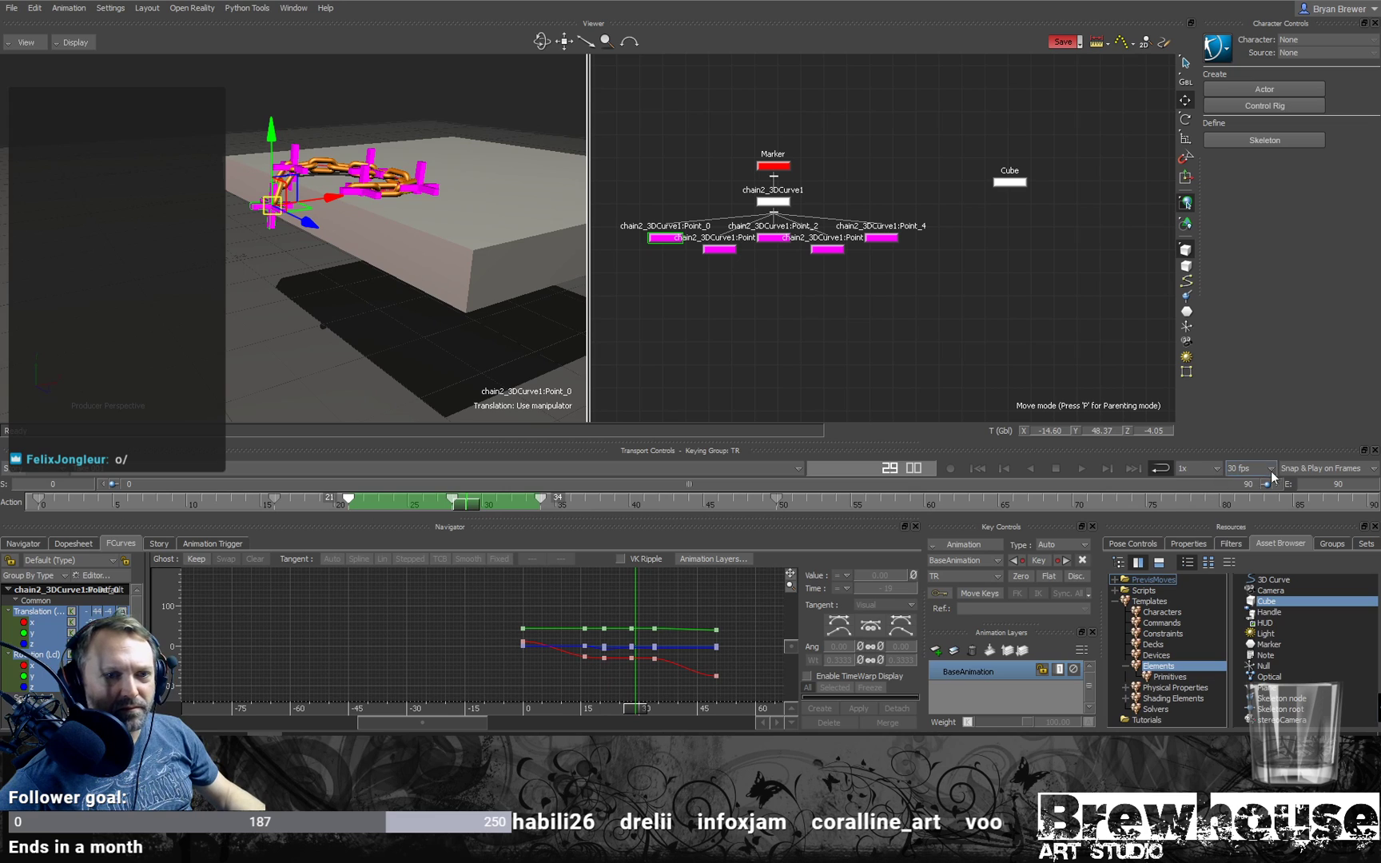
Step: Shorten the playback range to end at frame 57 and replay the drop off the slab
{"action": "left_click_drag", "start_coordinate": [1264, 484], "coordinate": [848, 482]}
{"action": "key", "text": "ctrl+space"}
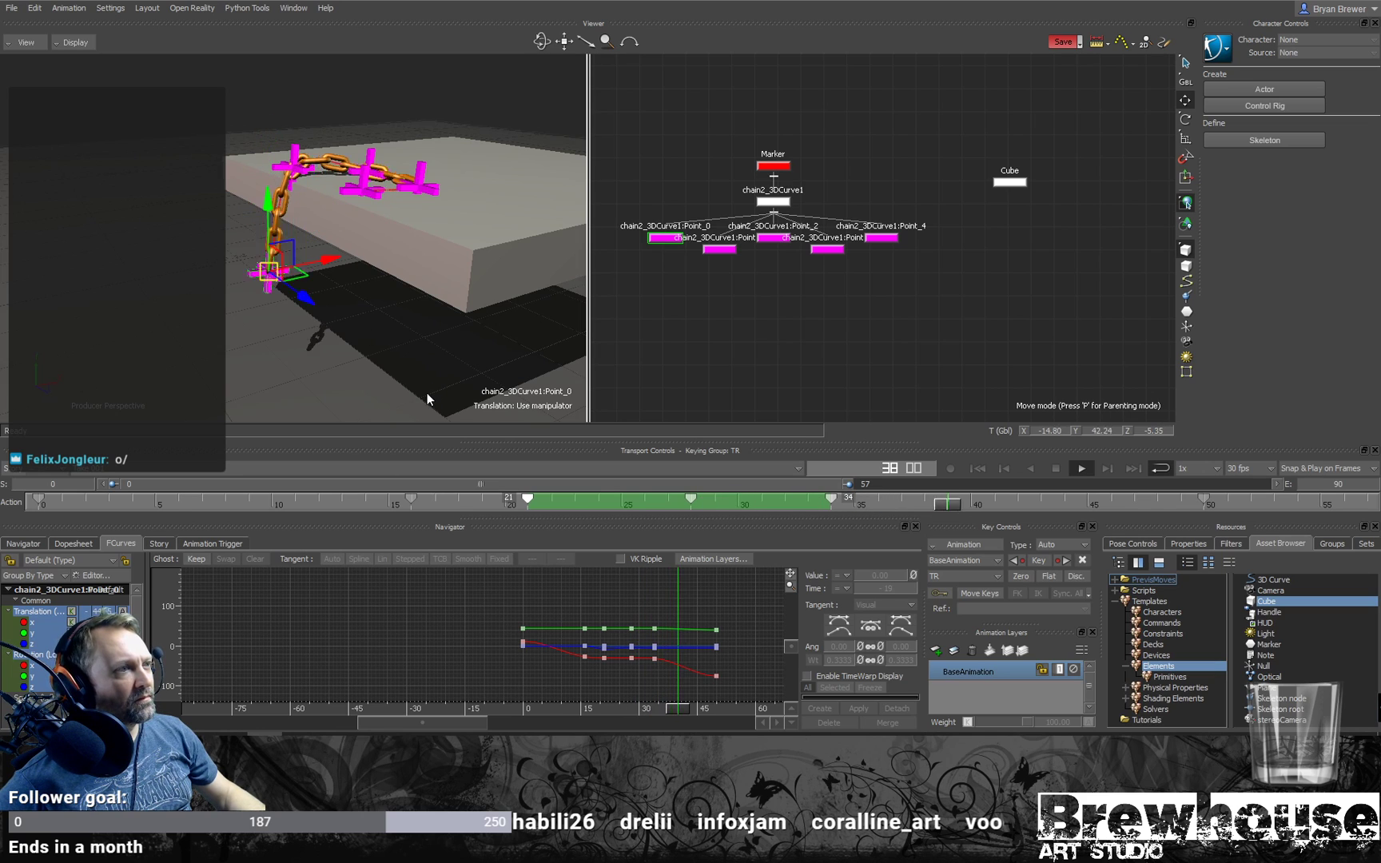
{"action": "key", "text": "ctrl+space"}
{"action": "key", "text": "ctrl+space"}
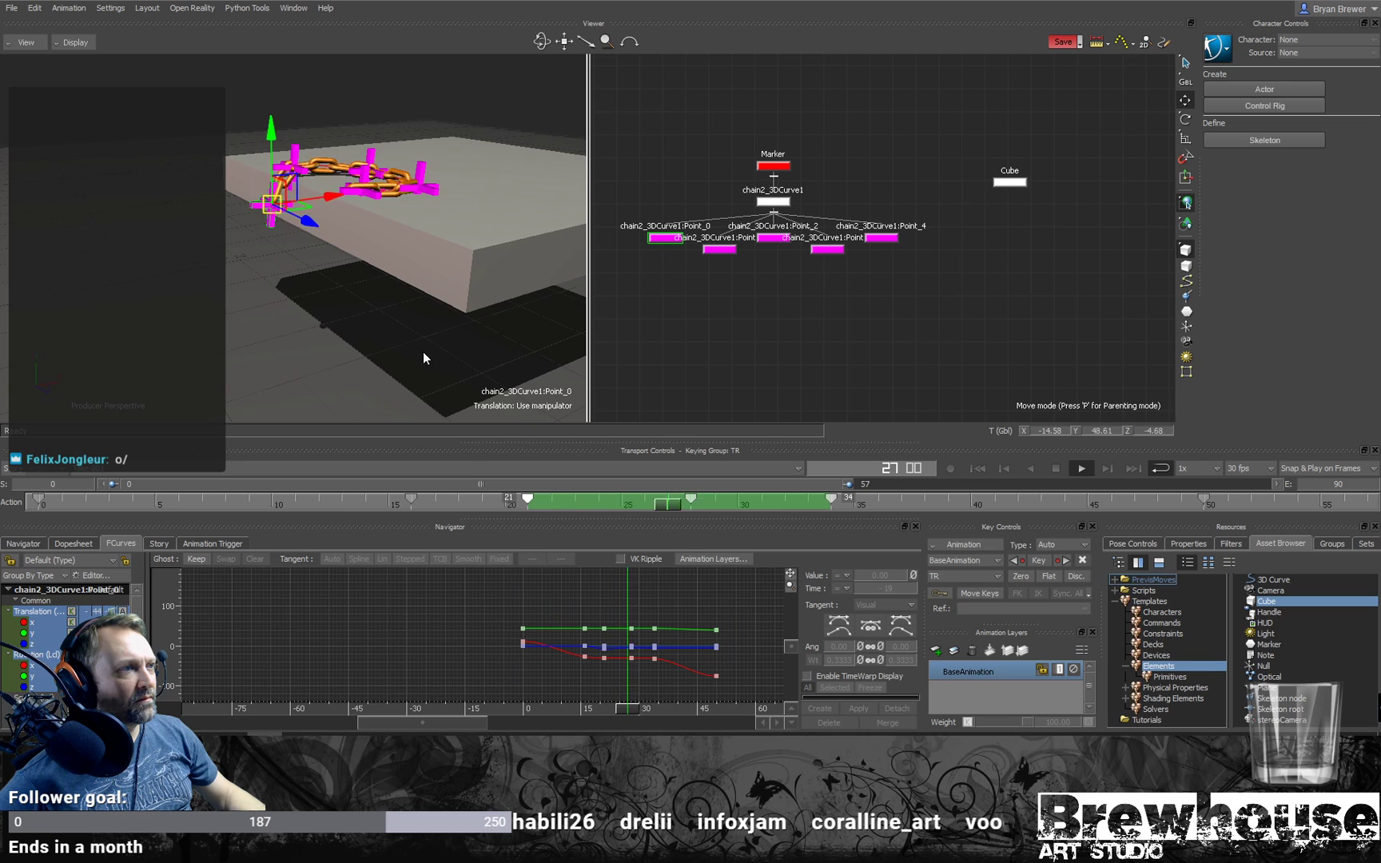
{"action": "key", "text": "ctrl+space"}
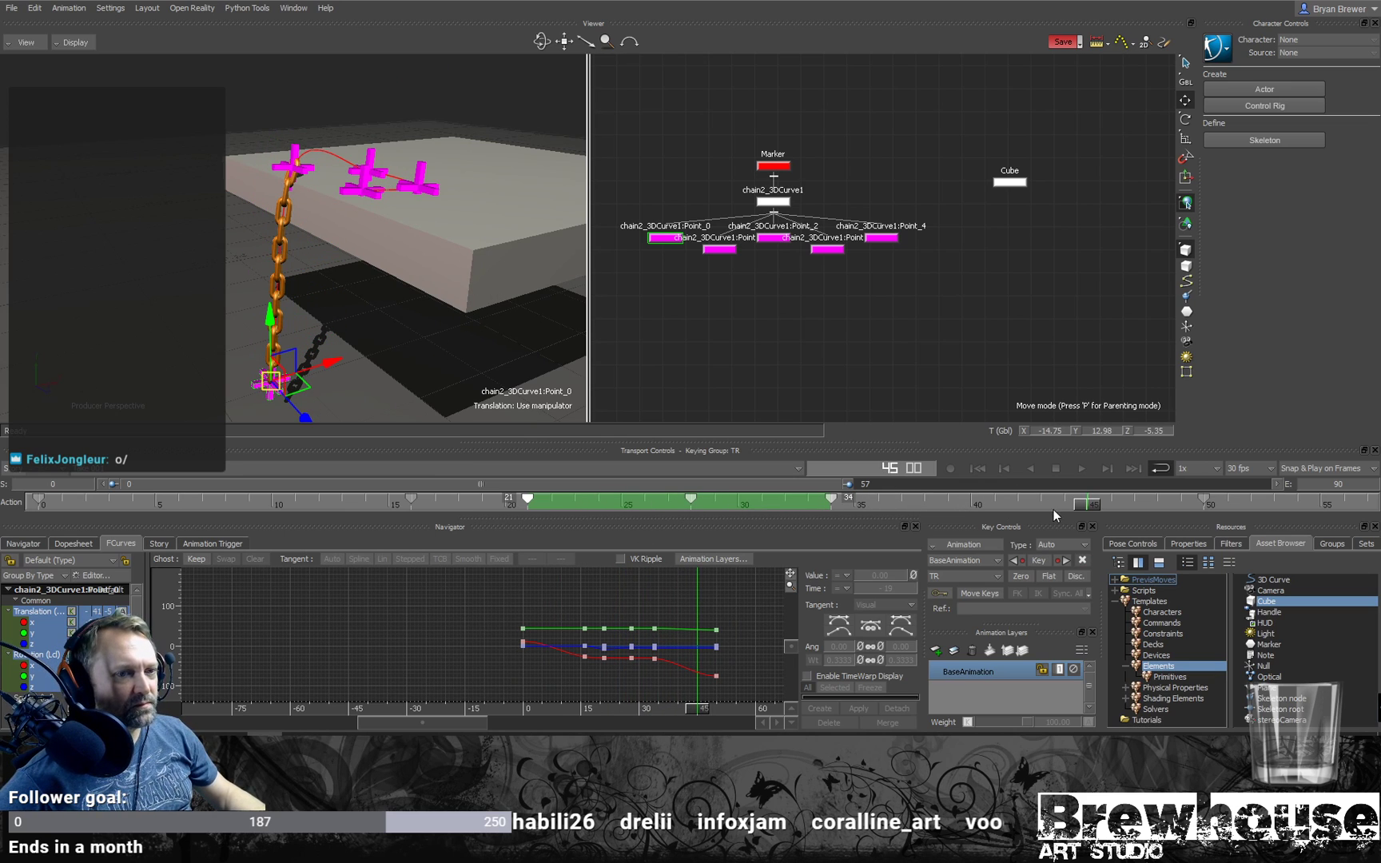
{"action": "left_click_drag", "start_coordinate": [1054, 507], "coordinate": [272, 433]}
{"action": "key", "text": "ctrl+space"}
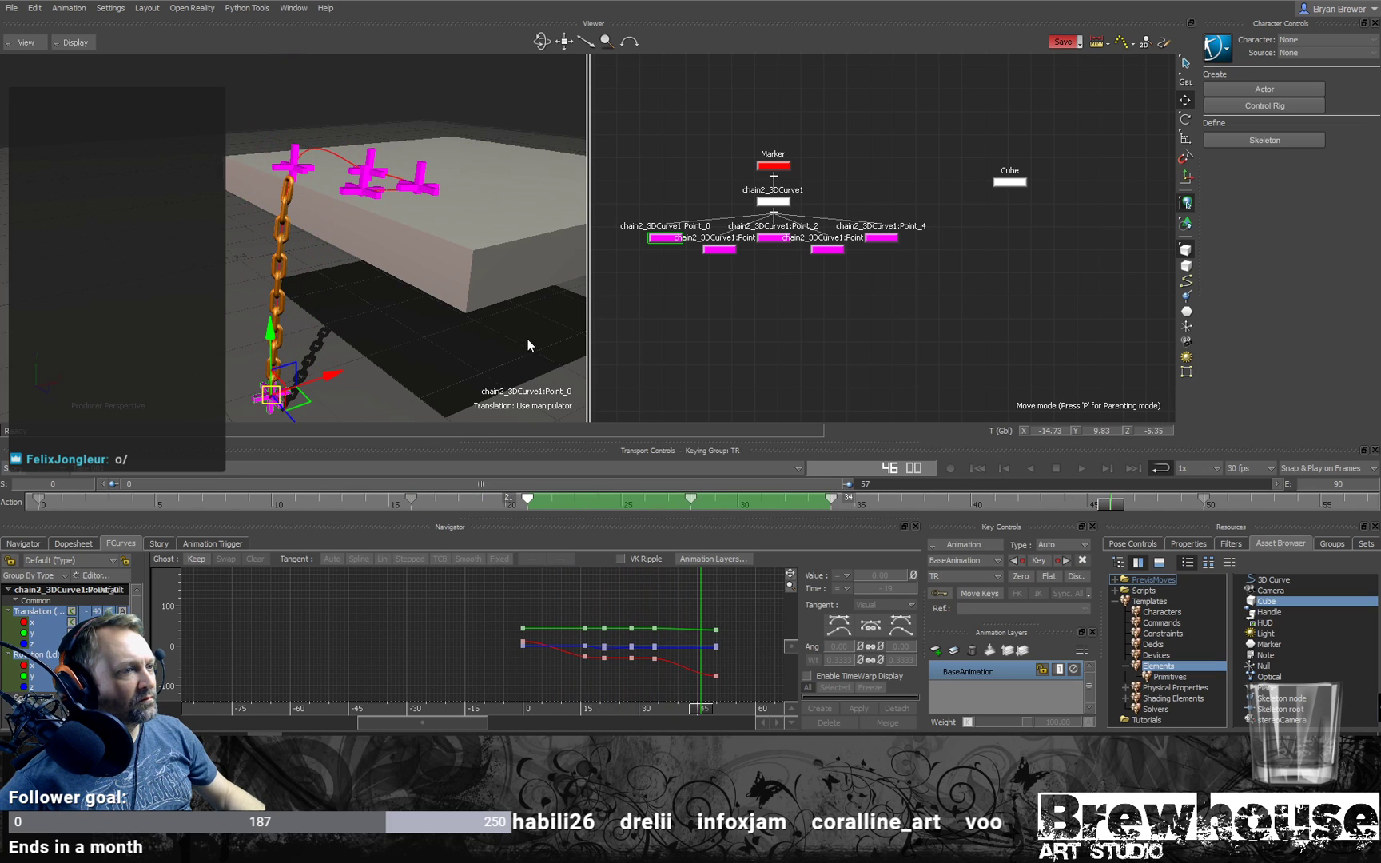
Step: Move Point_0's final drop key from frame 50 to frame 55 and replay the animation
{"action": "left_click", "coordinate": [832, 502]}
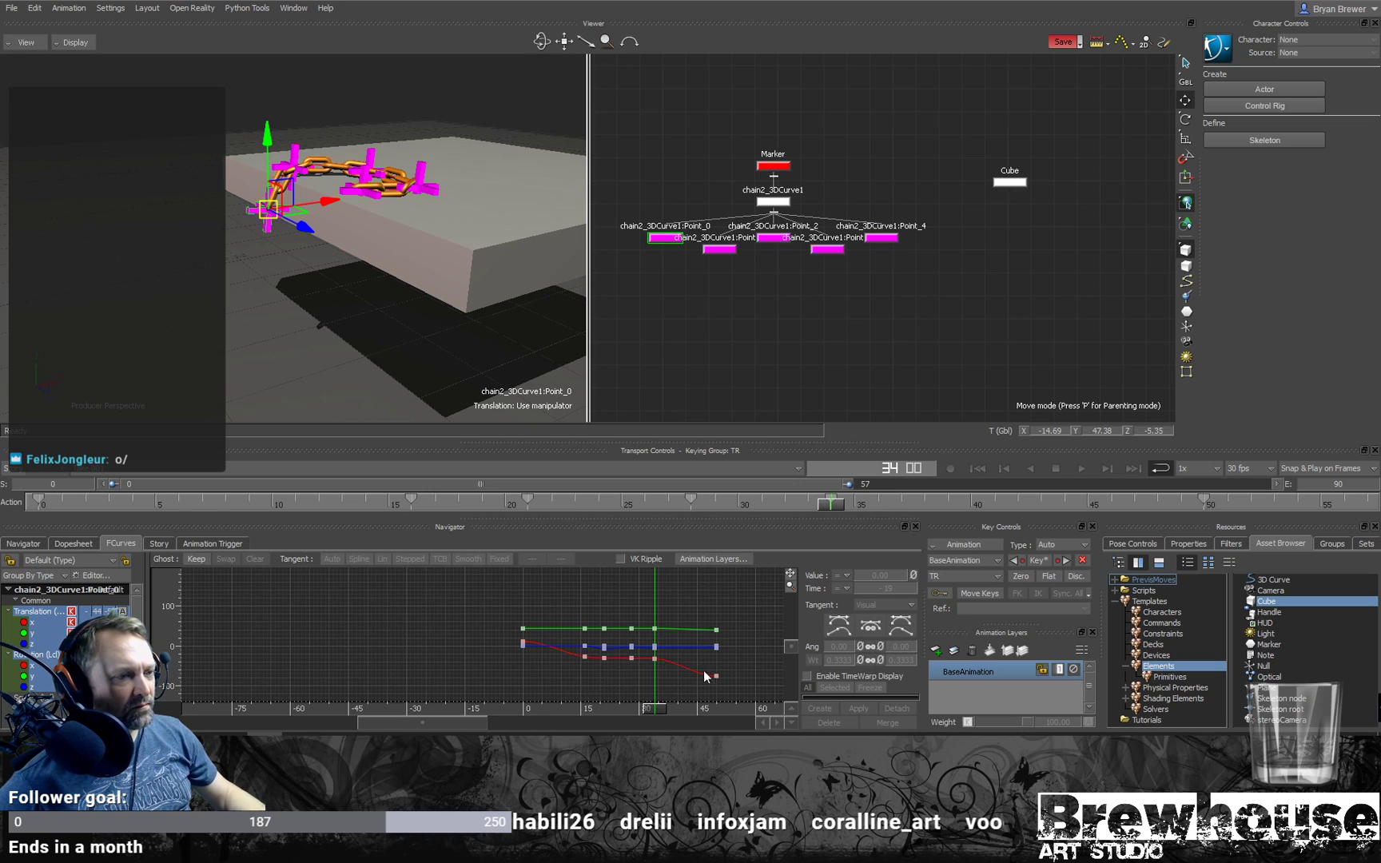
{"action": "key", "text": "a"}
{"action": "left_click_drag", "start_coordinate": [588, 632], "coordinate": [494, 542], "text": "shift"}
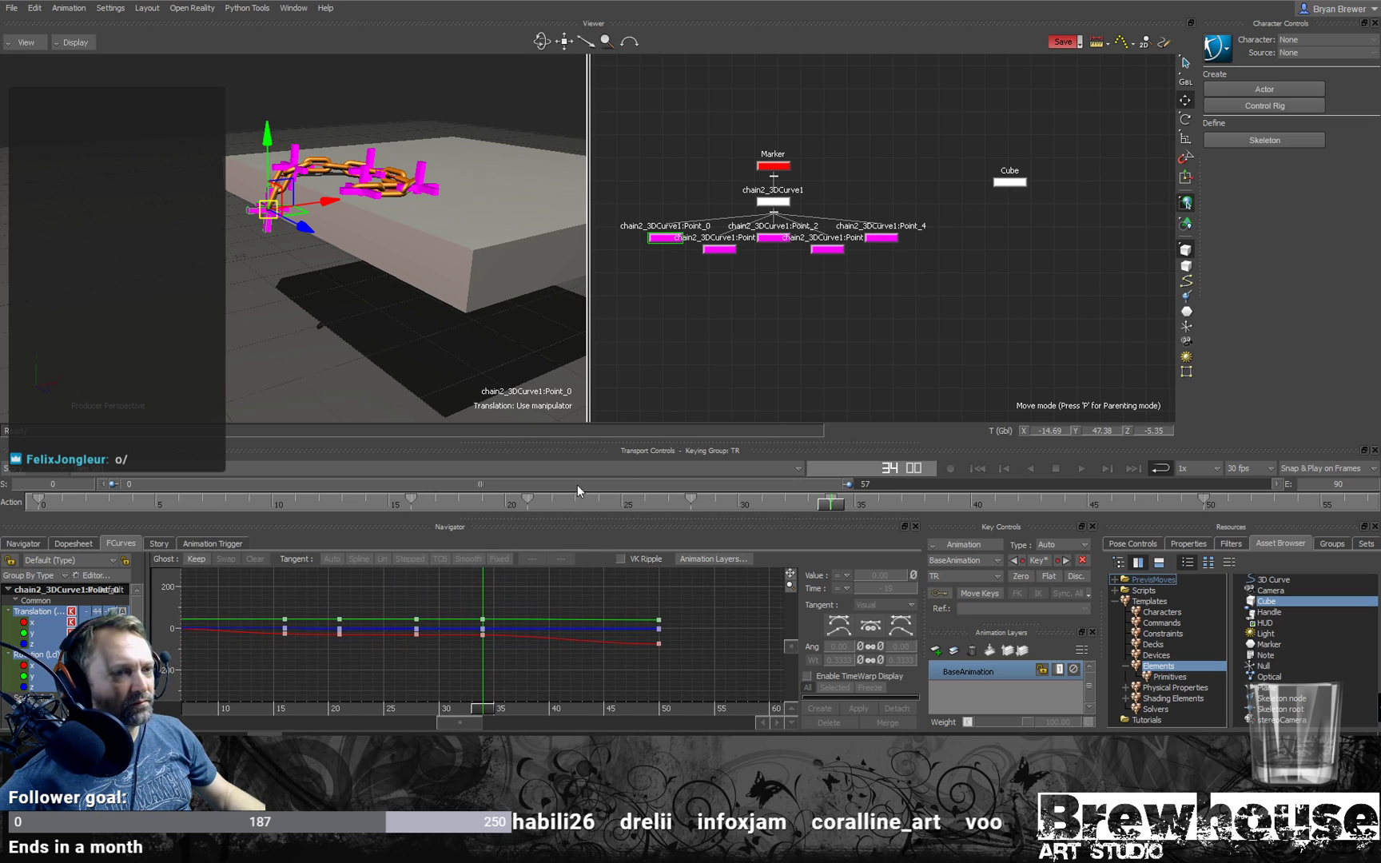
{"action": "left_click_drag", "start_coordinate": [1209, 500], "coordinate": [1306, 501]}
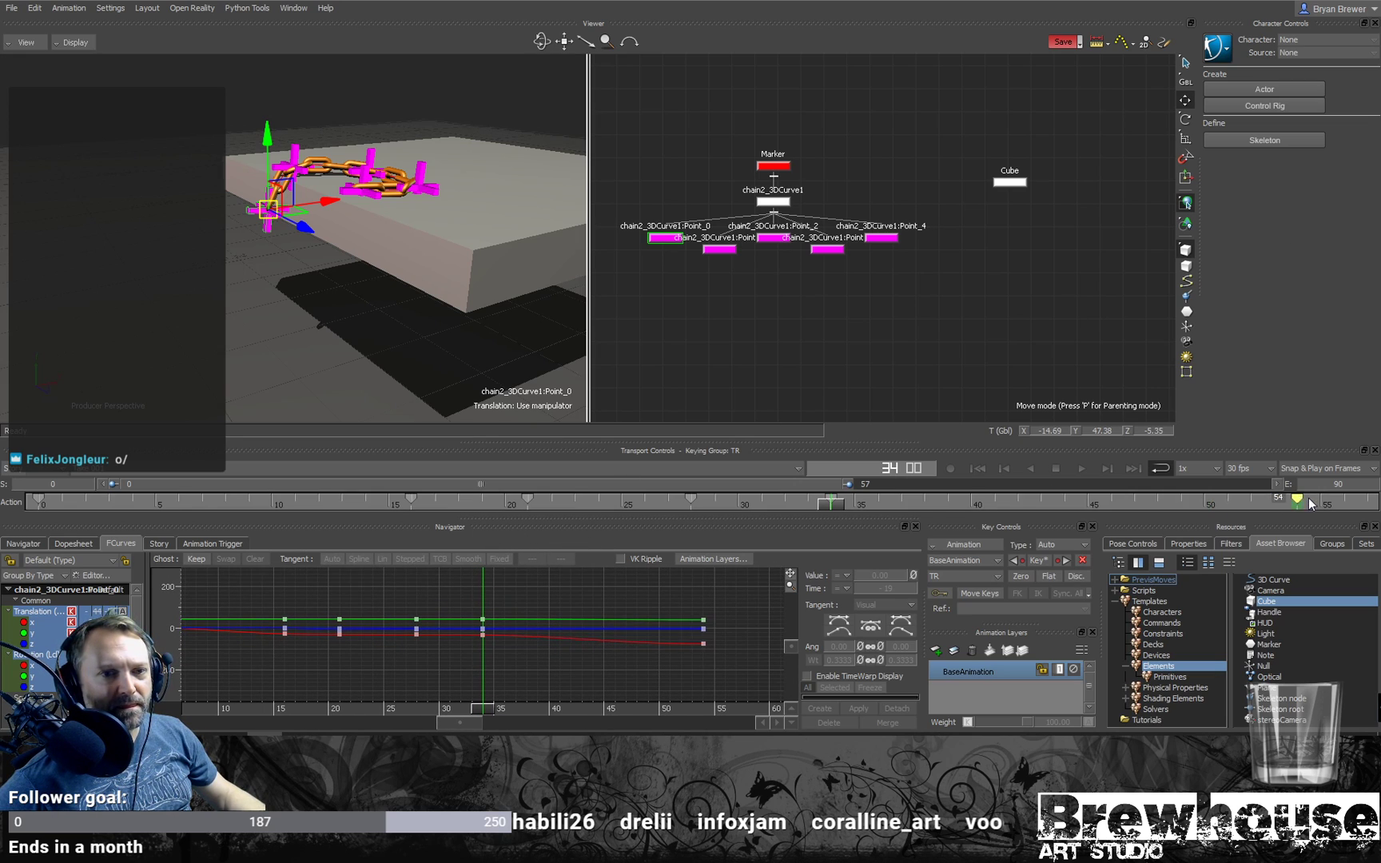
{"action": "key", "text": "ctrl+space"}
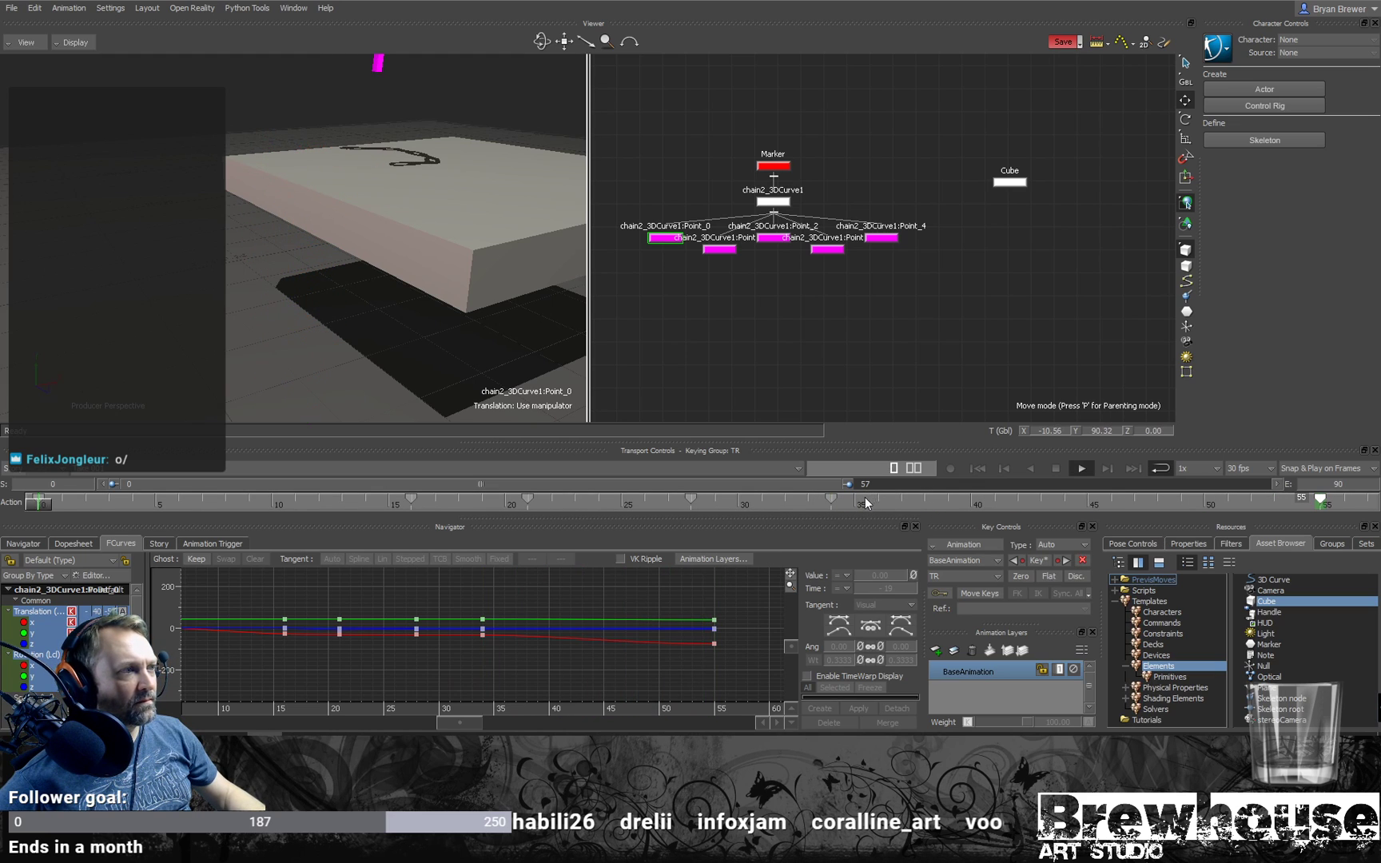
{"action": "key", "text": "ctrl+space"}
{"action": "key", "text": "ctrl+space"}
Step: Examine Point_0's translation curves around its landing and sway keys
{"action": "left_click_drag", "start_coordinate": [587, 582], "coordinate": [580, 620], "text": "ctrl"}
{"action": "key", "text": "a"}
{"action": "left_click_drag", "start_coordinate": [668, 627], "coordinate": [564, 739], "text": "ctrl"}
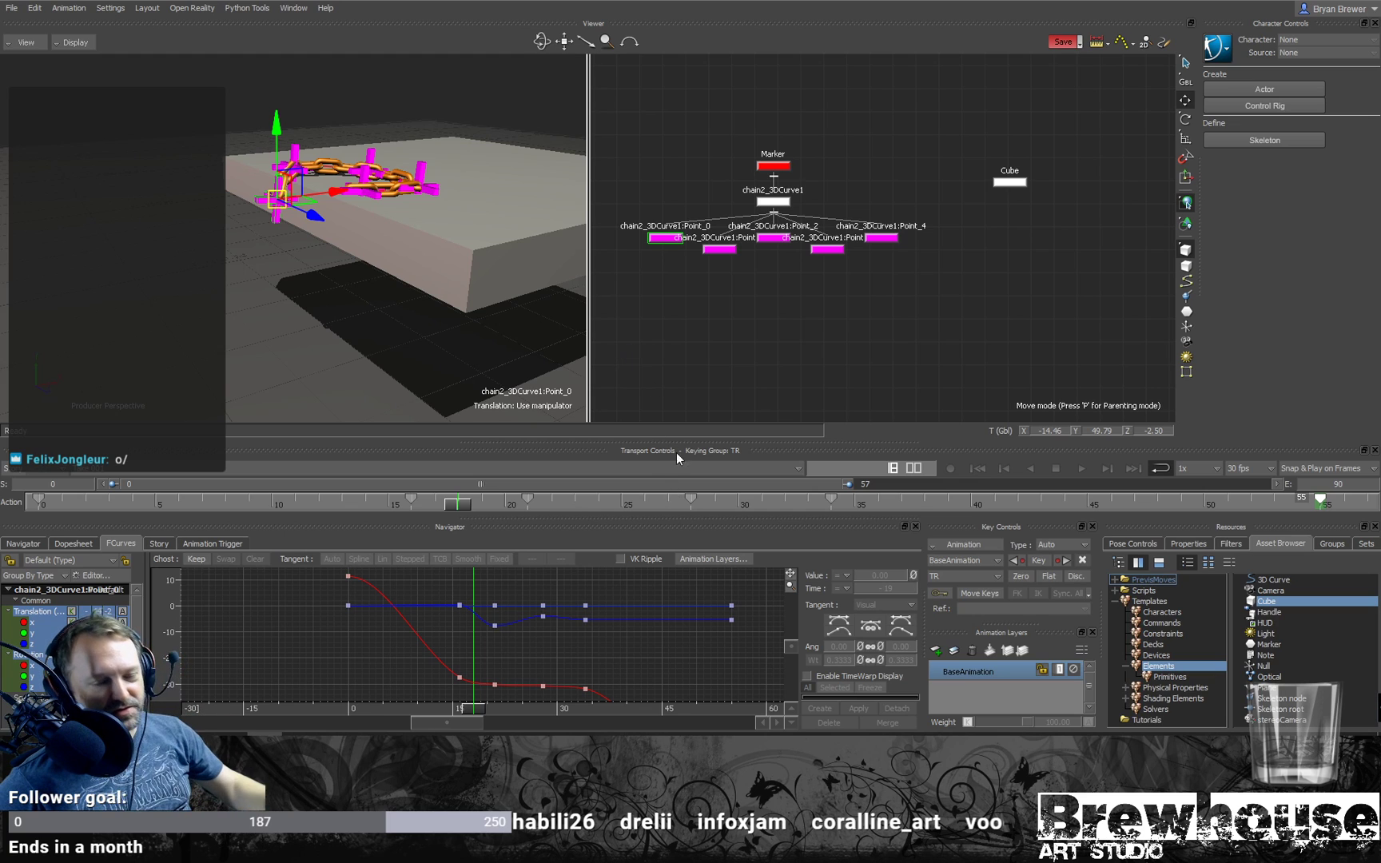
Step: Try enlarging the curve editing area, and reload the Editing layout to reset the resized panels
{"action": "left_click_drag", "start_coordinate": [745, 447], "coordinate": [723, 387]}
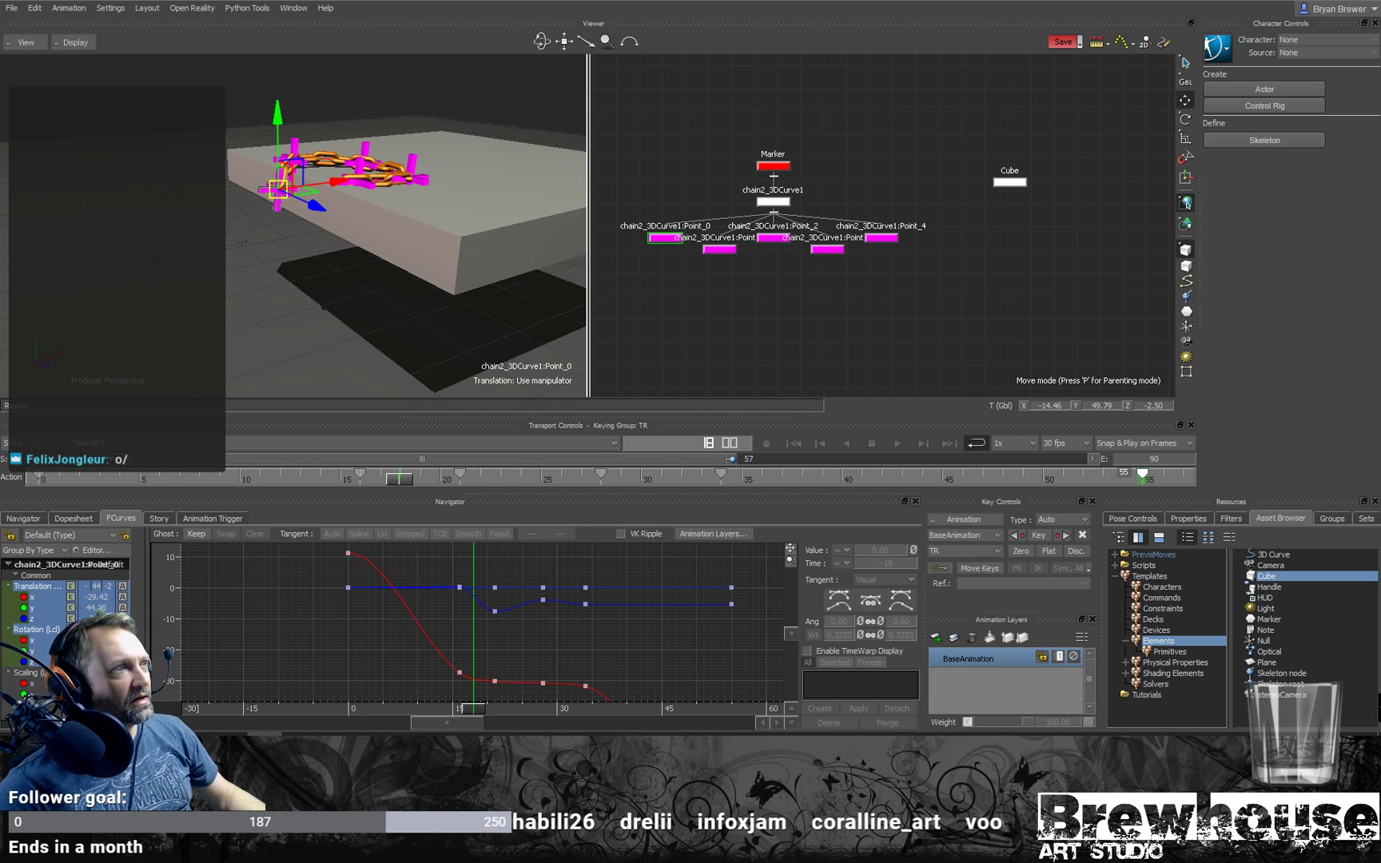
{"action": "left_click", "coordinate": [147, 7]}
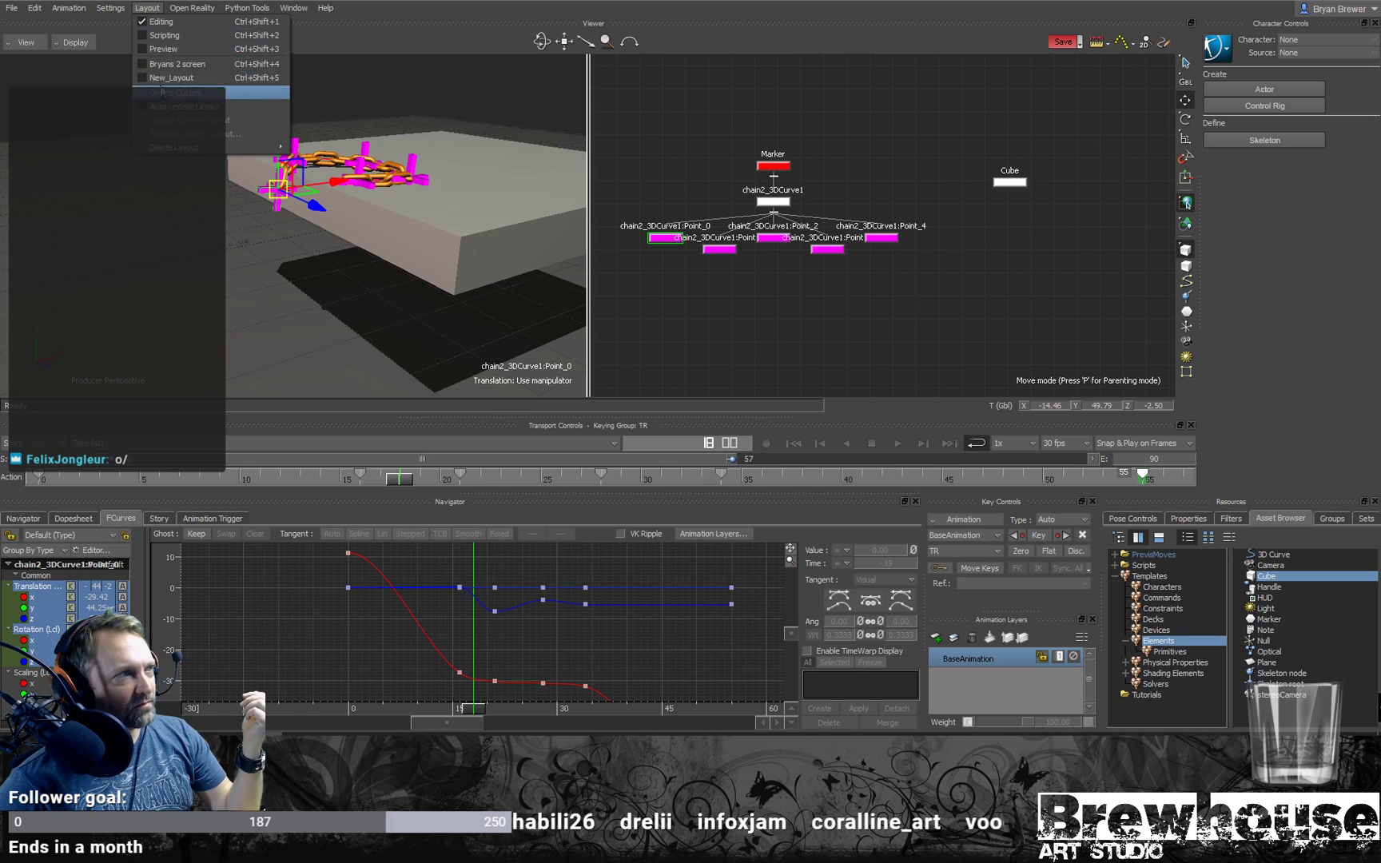
{"action": "left_click", "coordinate": [158, 24]}
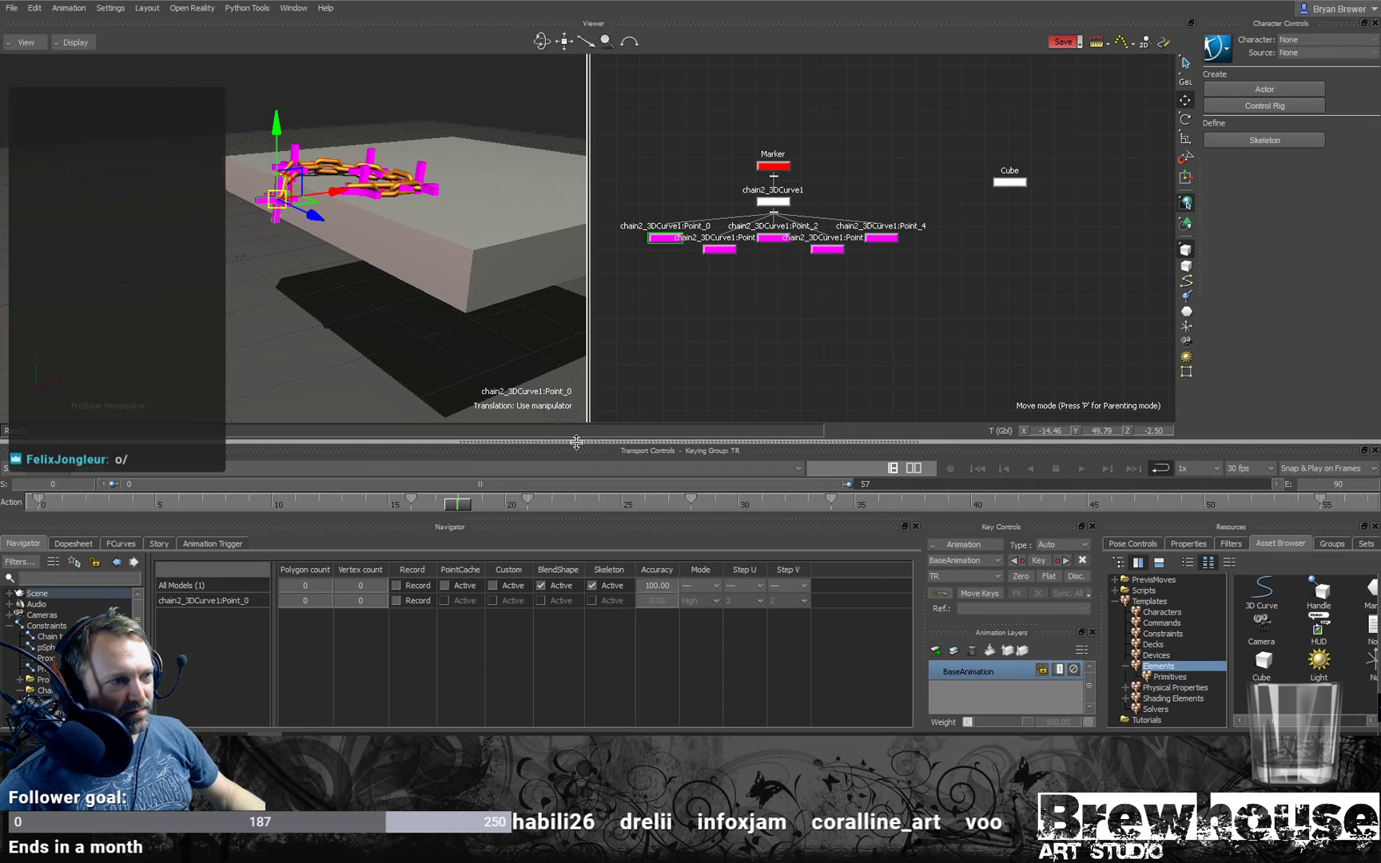
Step: Enlarge the lower editing area, display Point_0's function curves, and go to frame 34
{"action": "left_click_drag", "start_coordinate": [577, 442], "coordinate": [560, 302]}
{"action": "left_click_drag", "start_coordinate": [328, 140], "coordinate": [427, 206], "text": "ctrl+shift"}
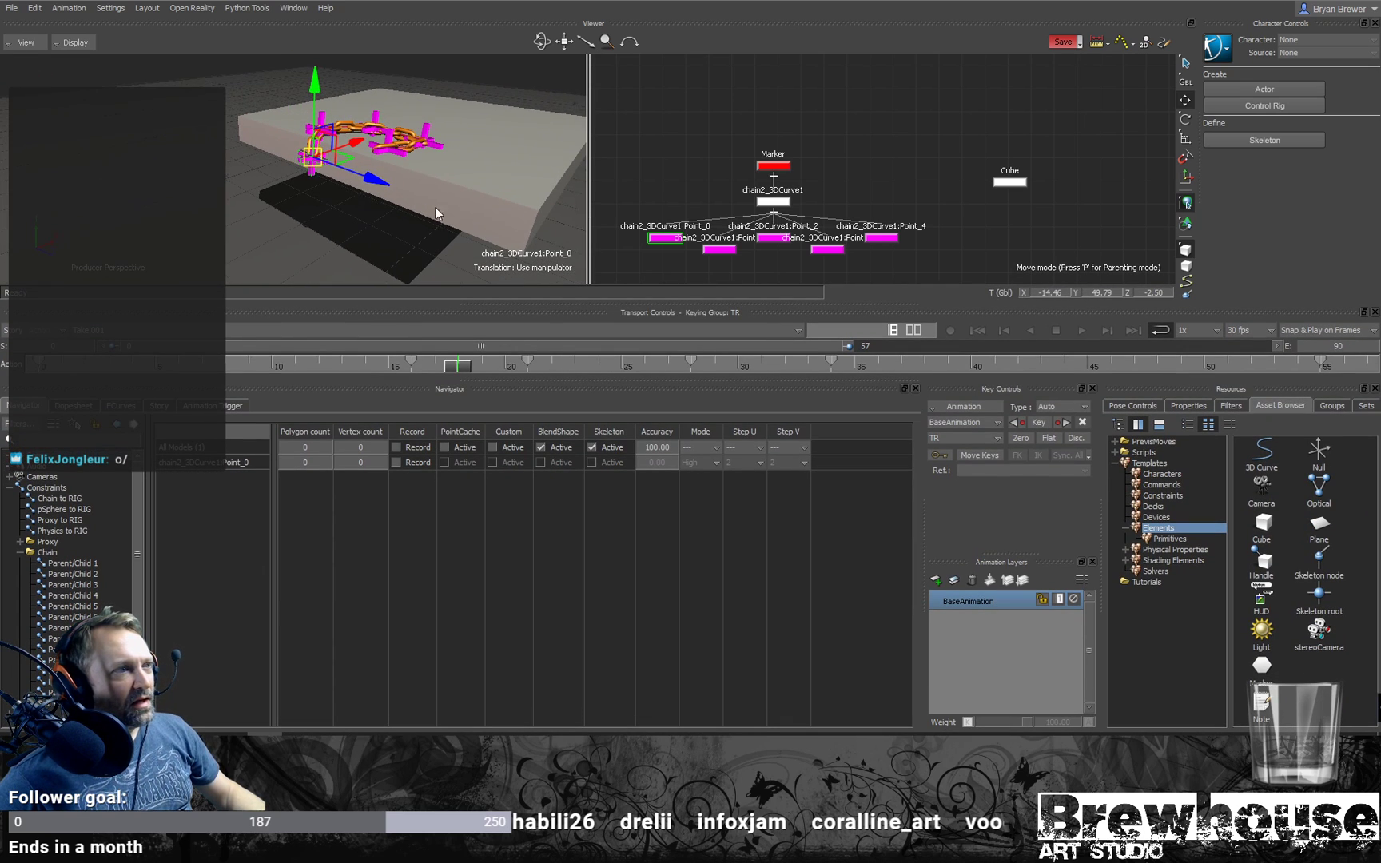
{"action": "left_click", "coordinate": [121, 406]}
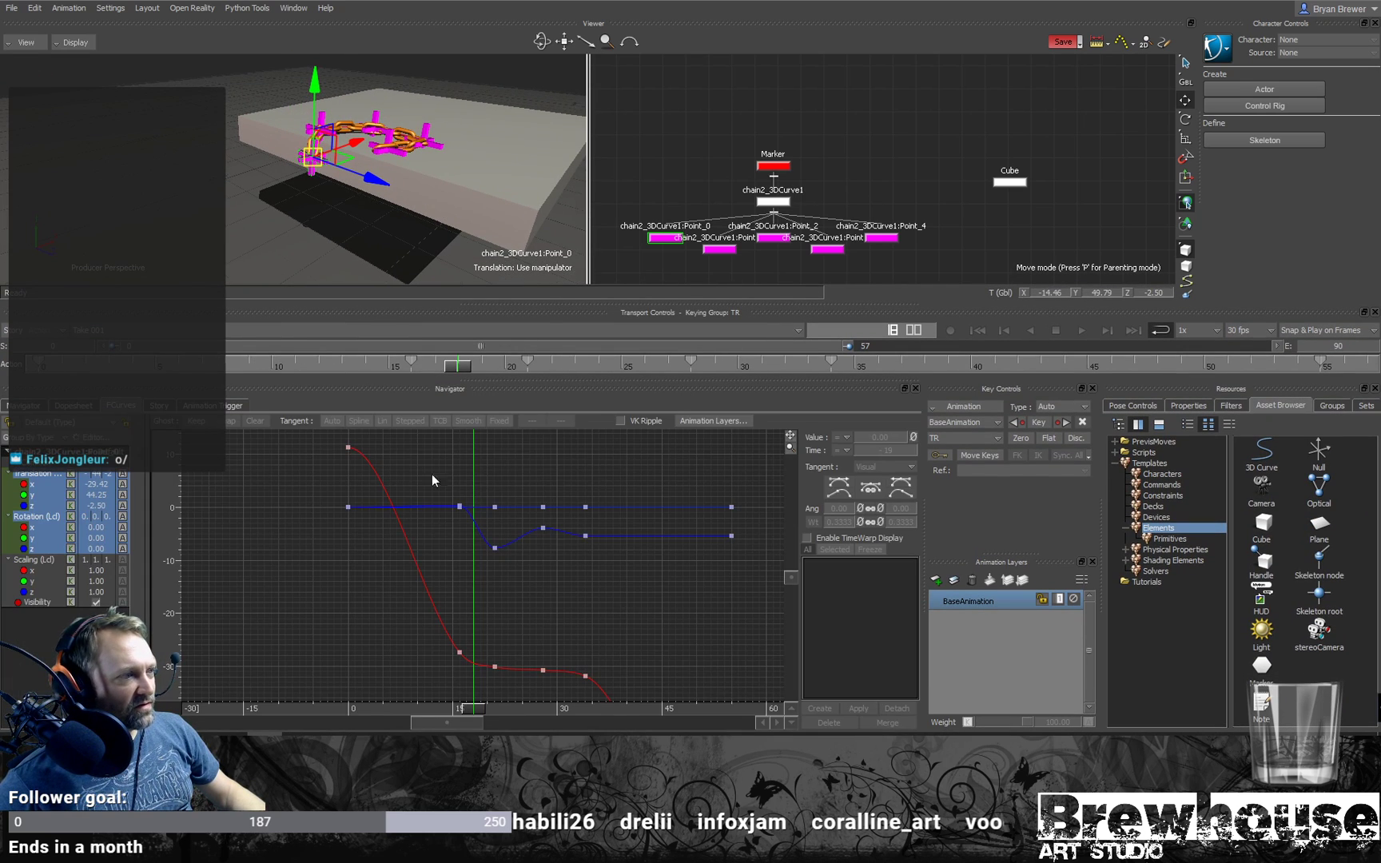
{"action": "left_click_drag", "start_coordinate": [451, 450], "coordinate": [548, 543], "text": "ctrl"}
{"action": "left_click", "coordinate": [304, 709]}
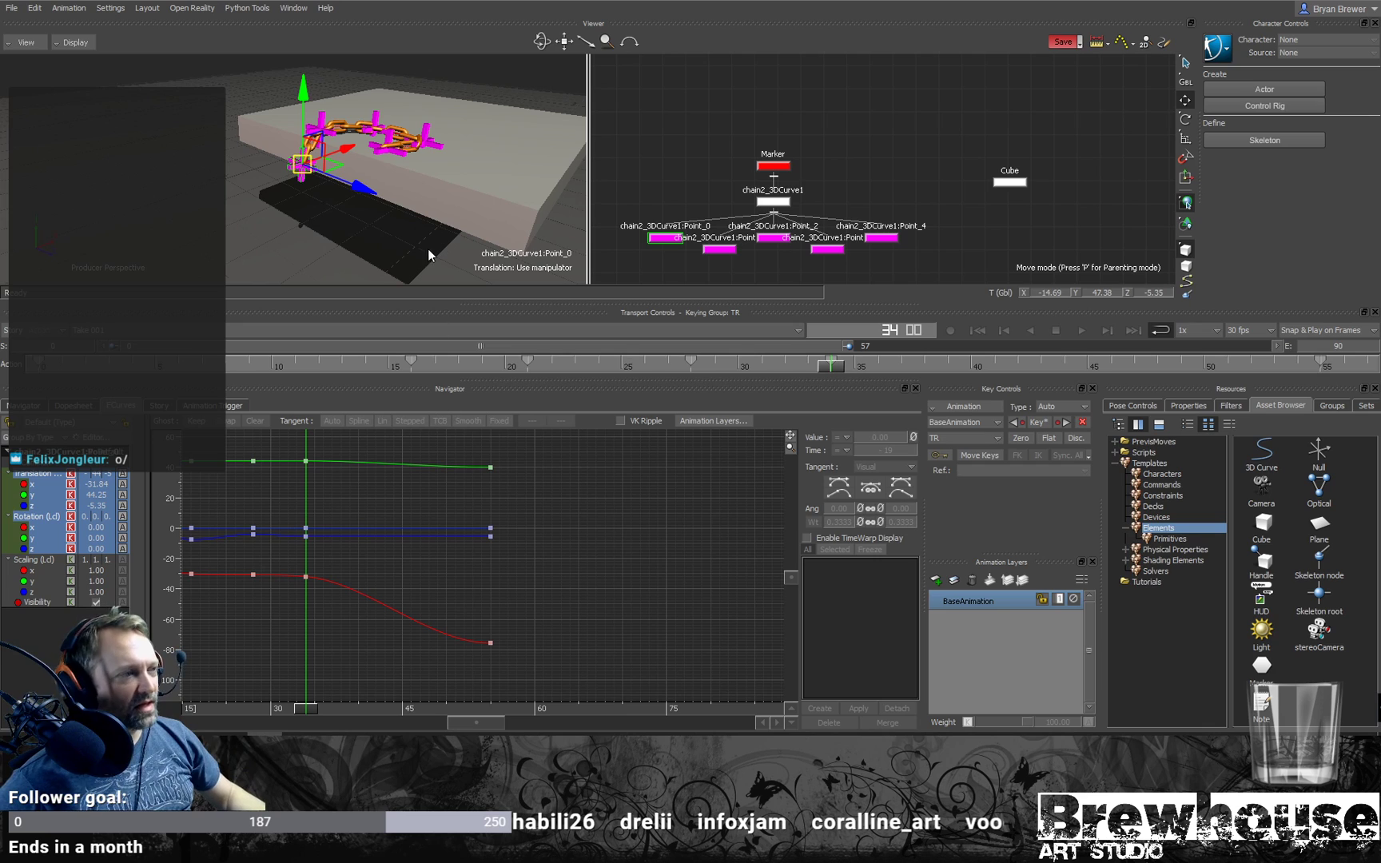
Step: Isolate Point_0's Y translation curve, frame it around the final drop, and replay the drop
{"action": "left_click", "coordinate": [34, 495]}
{"action": "key", "text": "a"}
{"action": "left_click_drag", "start_coordinate": [528, 524], "coordinate": [388, 495], "text": "shift"}
{"action": "left_click_drag", "start_coordinate": [389, 495], "coordinate": [349, 474], "text": "ctrl"}
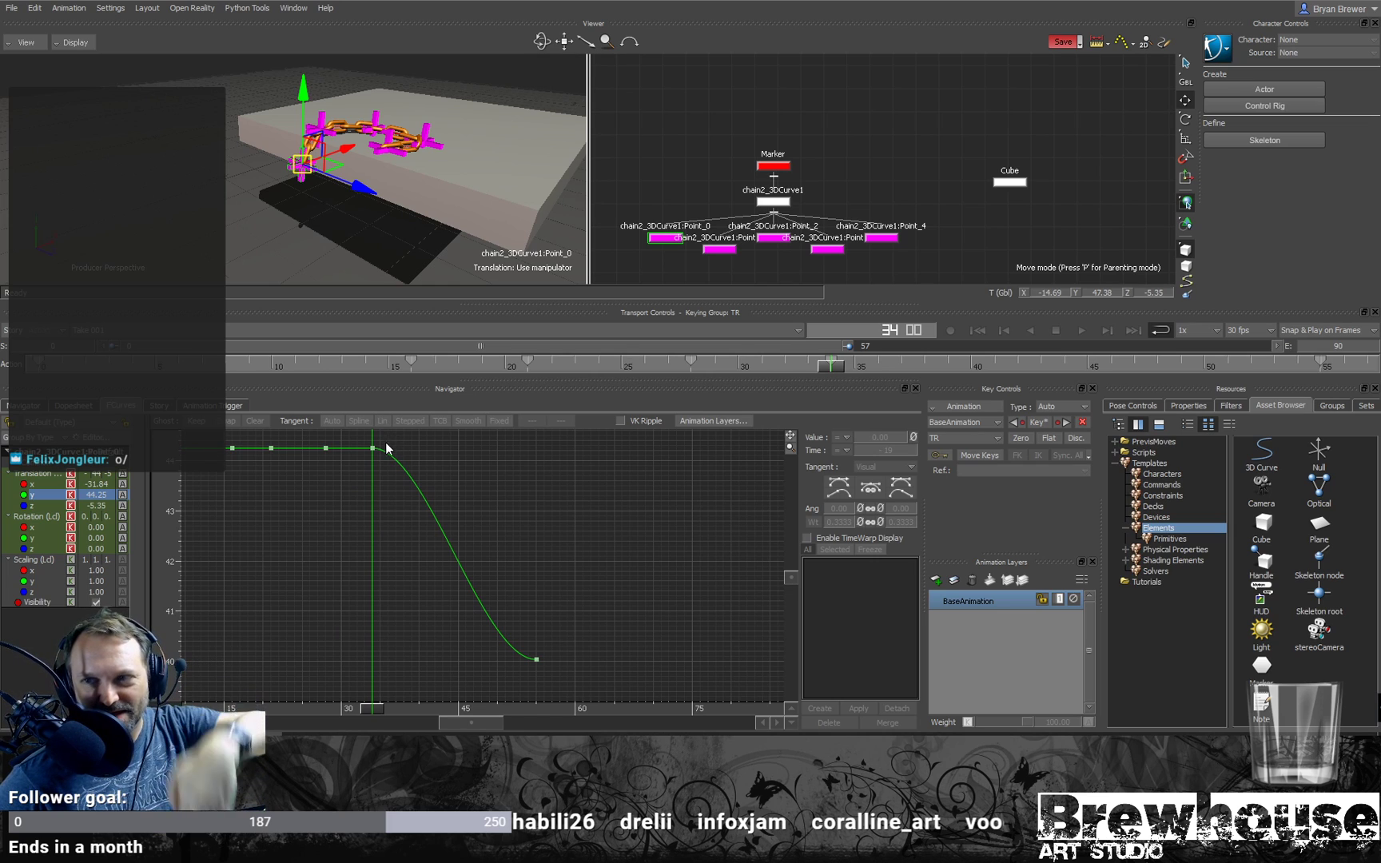
{"action": "key", "text": "space"}
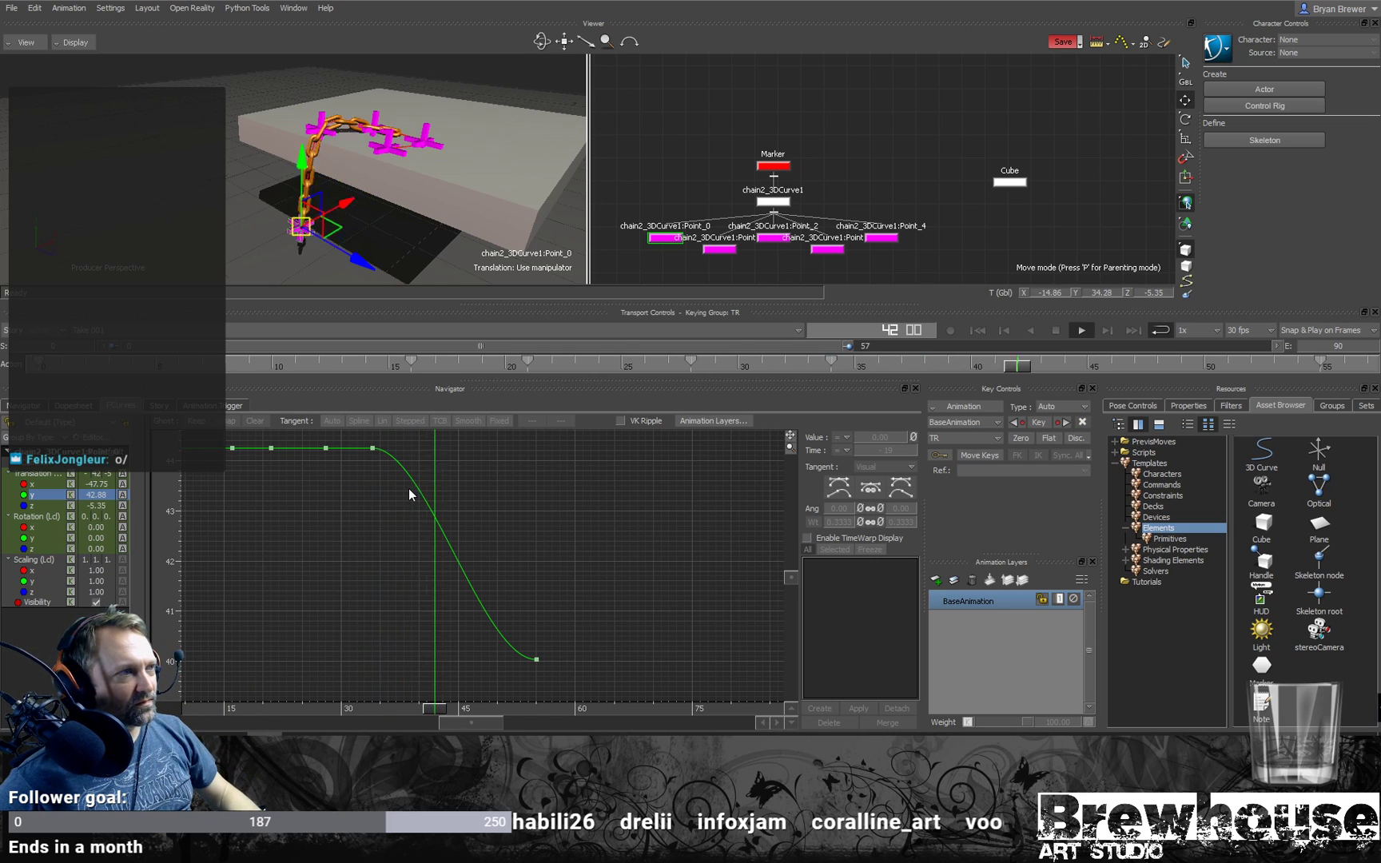
{"action": "key", "text": "space"}
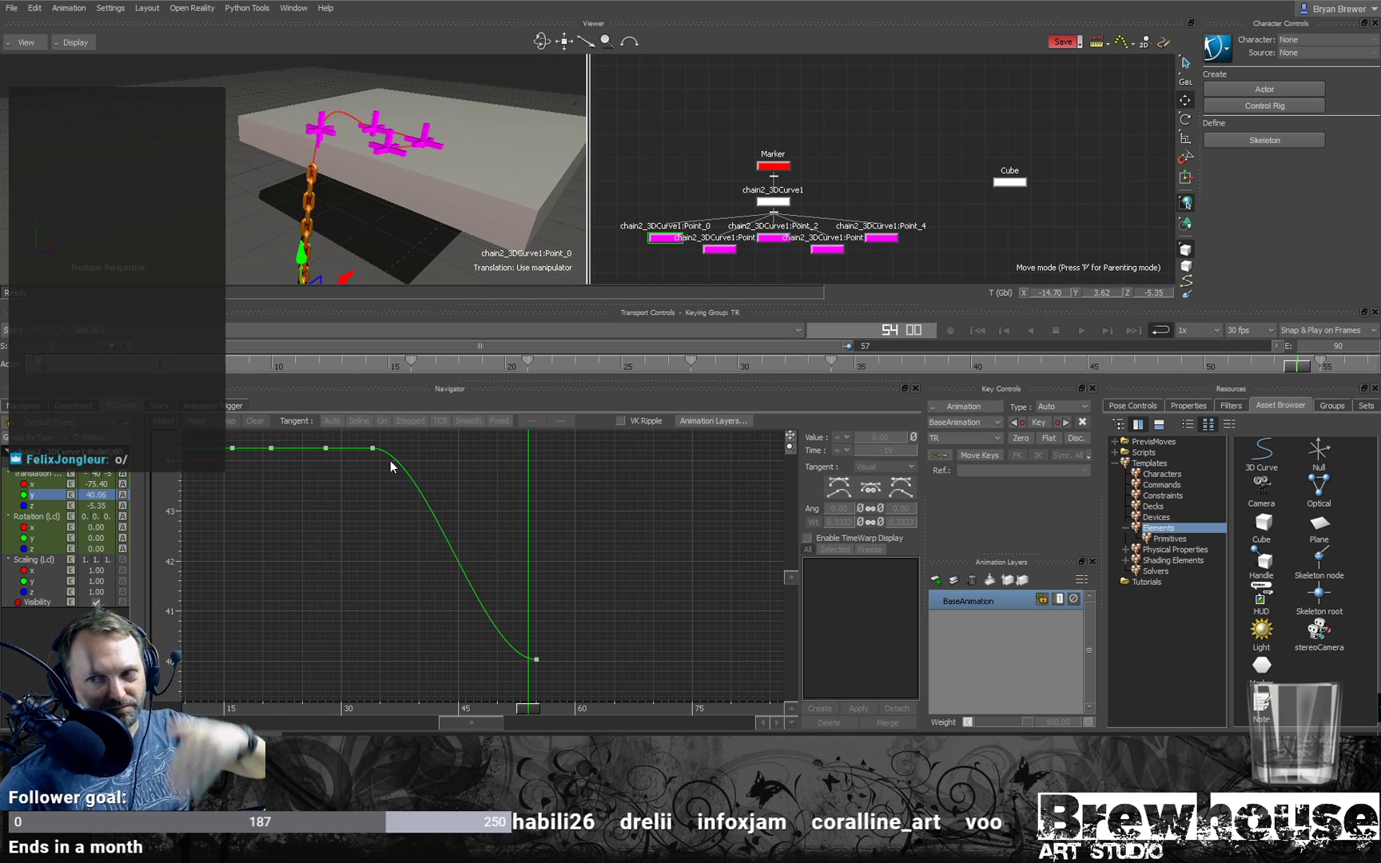
Step: Steepen the incoming tangent of Point_0's final Y translation key at frame 55 and return to the start of the animation
{"action": "left_click_drag", "start_coordinate": [470, 502], "coordinate": [360, 441]}
{"action": "left_click", "coordinate": [536, 661]}
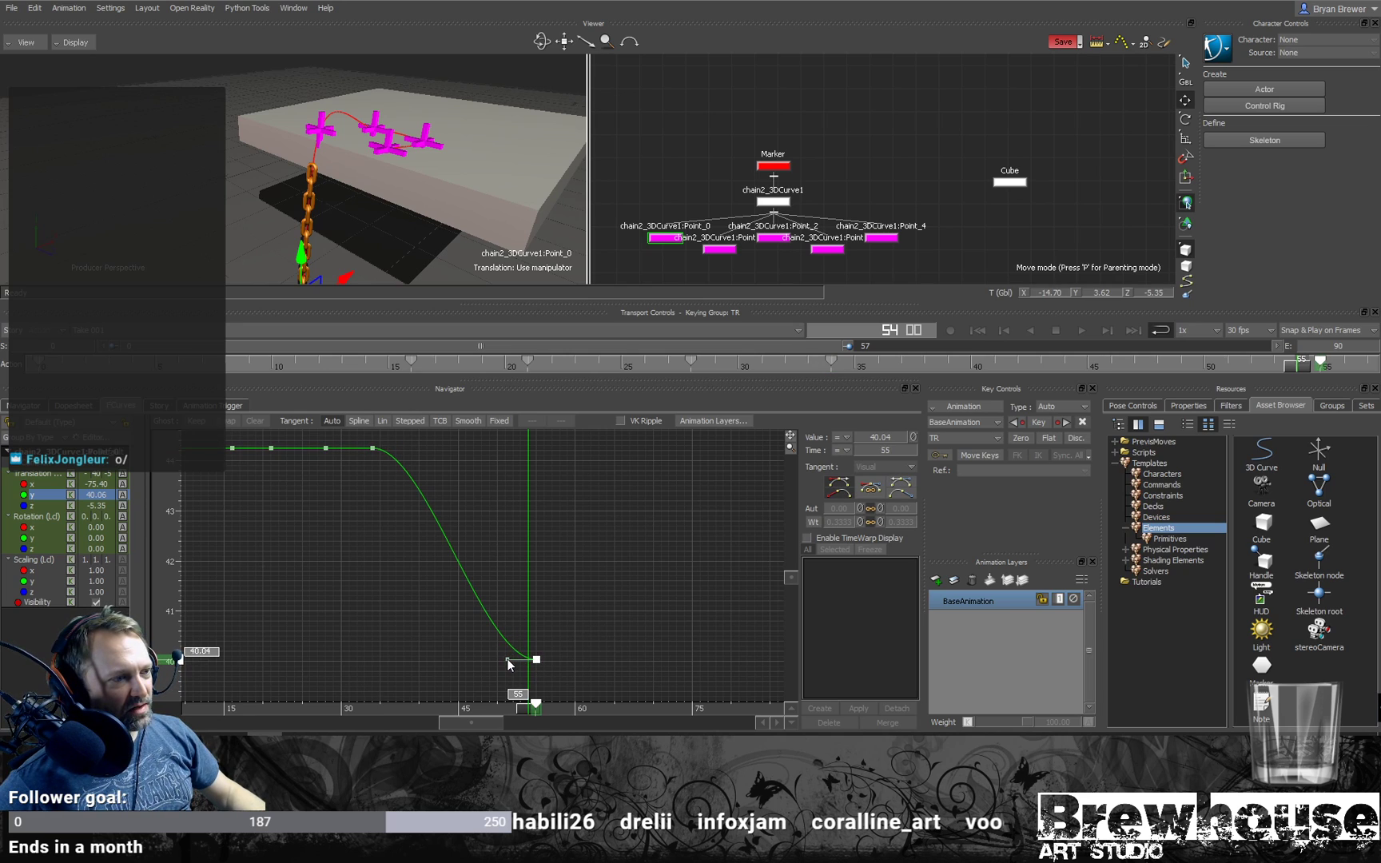
{"action": "left_click_drag", "start_coordinate": [508, 662], "coordinate": [527, 634]}
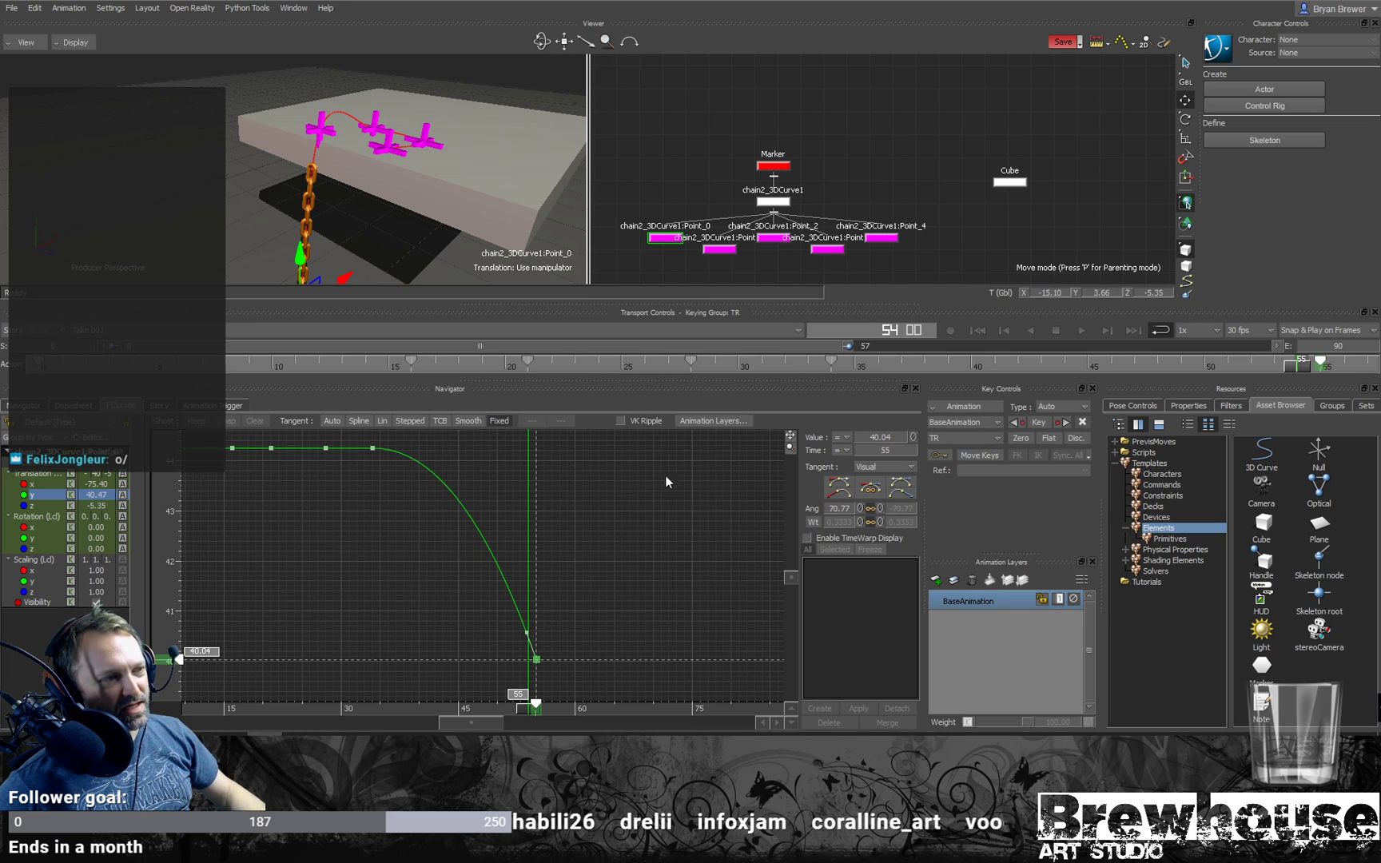
{"action": "left_click_drag", "start_coordinate": [471, 581], "coordinate": [464, 585], "text": "shift"}
{"action": "left_click_drag", "start_coordinate": [551, 505], "coordinate": [438, 500], "text": "ctrl"}
{"action": "left_click_drag", "start_coordinate": [488, 490], "coordinate": [534, 445], "text": "ctrl"}
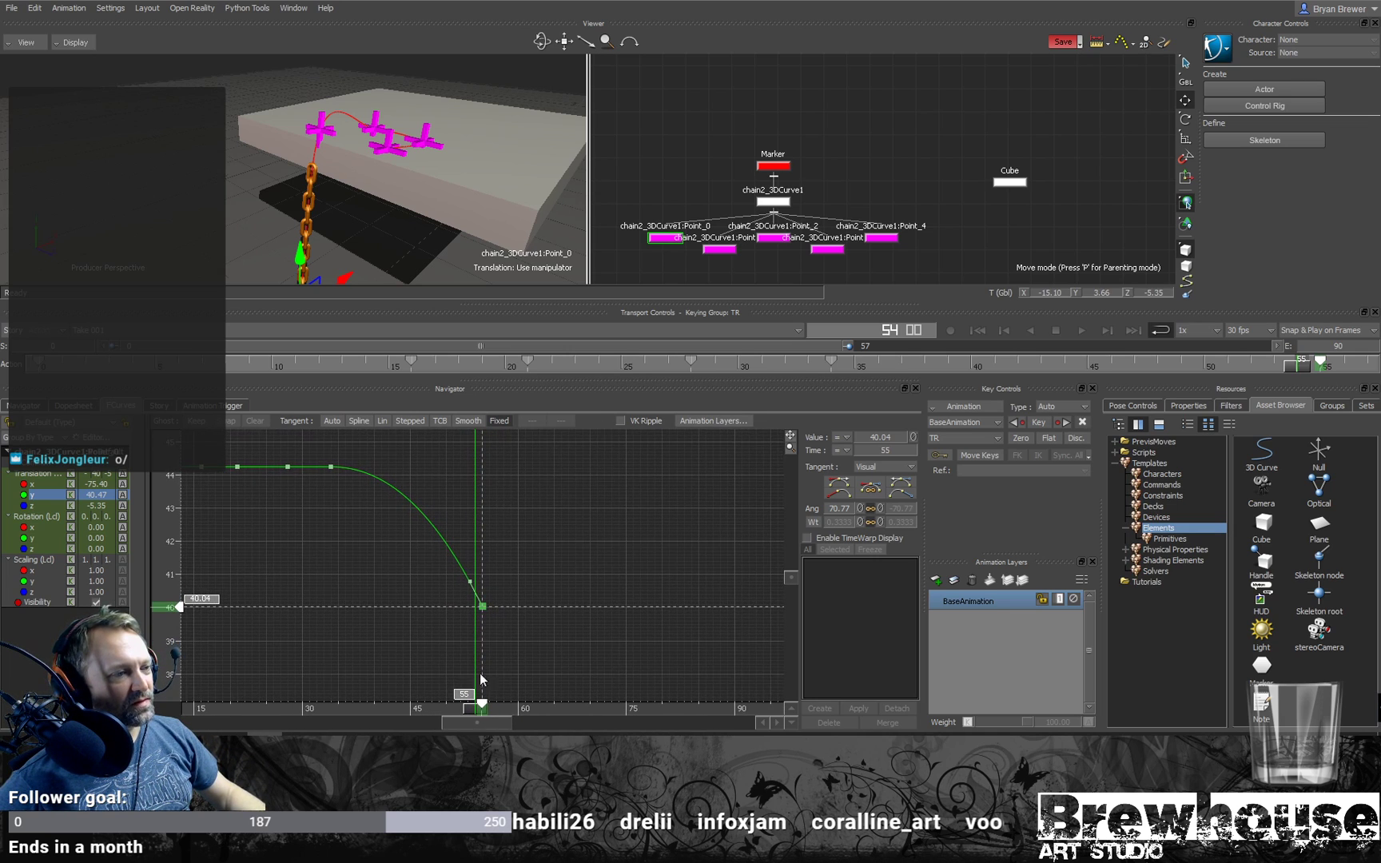
{"action": "left_click_drag", "start_coordinate": [470, 709], "coordinate": [209, 639]}
{"action": "key", "text": "ctrl+space"}
{"action": "key", "text": "ctrl+space"}
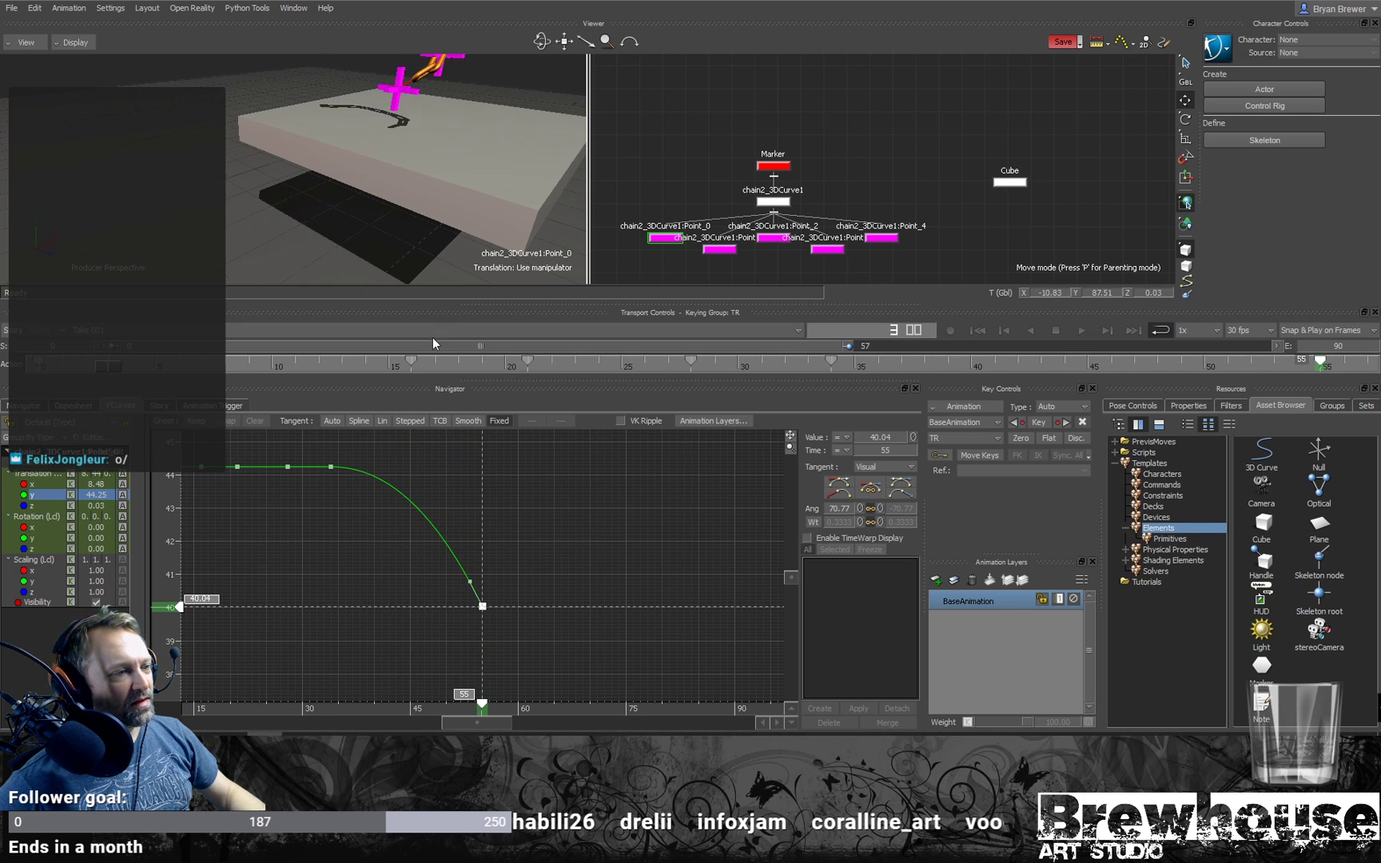
Step: Unlink the tangent weights of Point_0's Y key at frame 34 and set the outgoing weight to 0.5533, keeping the tangent flat
{"action": "left_click_drag", "start_coordinate": [527, 555], "coordinate": [568, 461], "text": "ctrl"}
{"action": "left_click_drag", "start_coordinate": [549, 554], "coordinate": [621, 564], "text": "shift"}
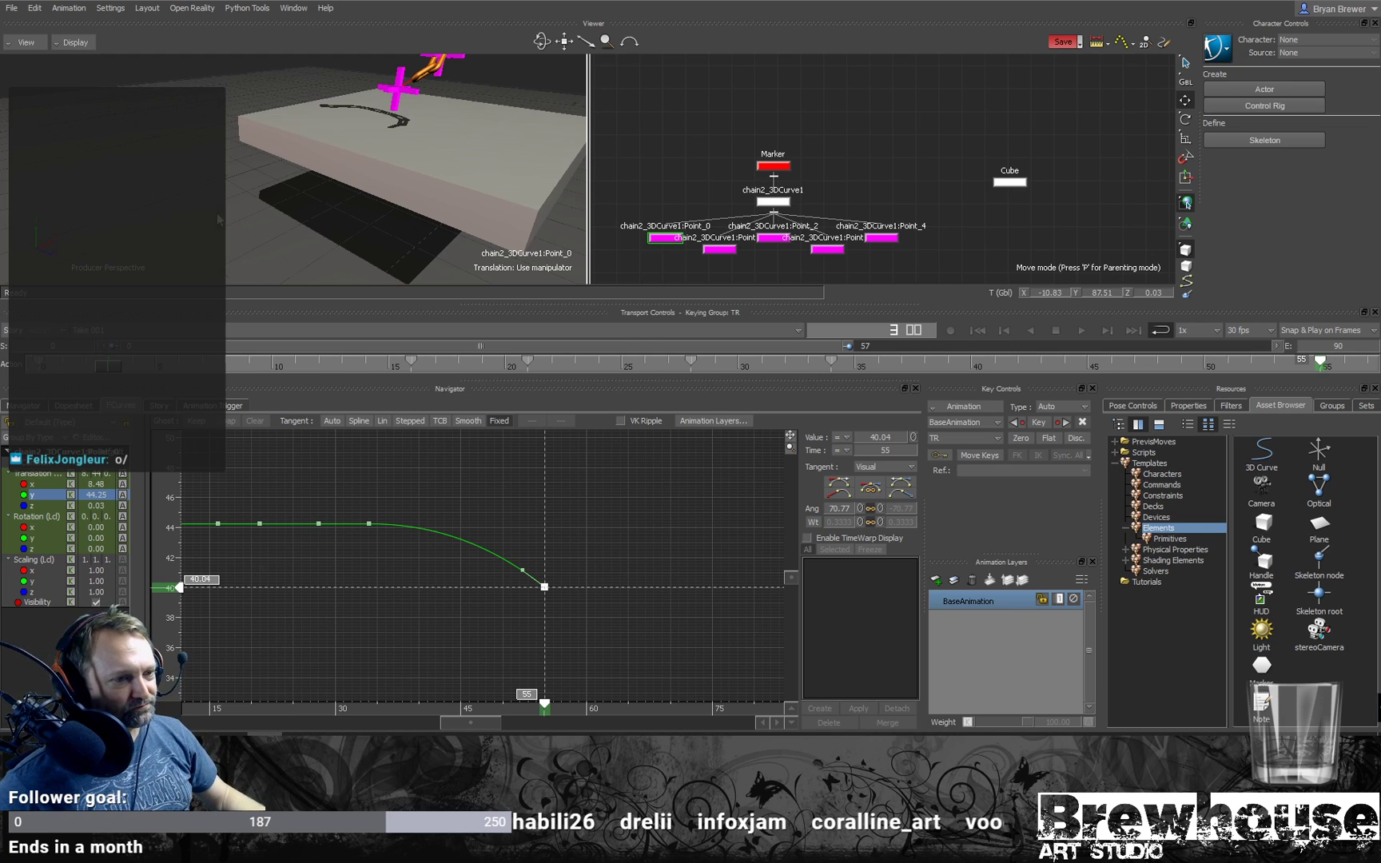
{"action": "left_click_drag", "start_coordinate": [484, 536], "coordinate": [579, 547], "text": "shift"}
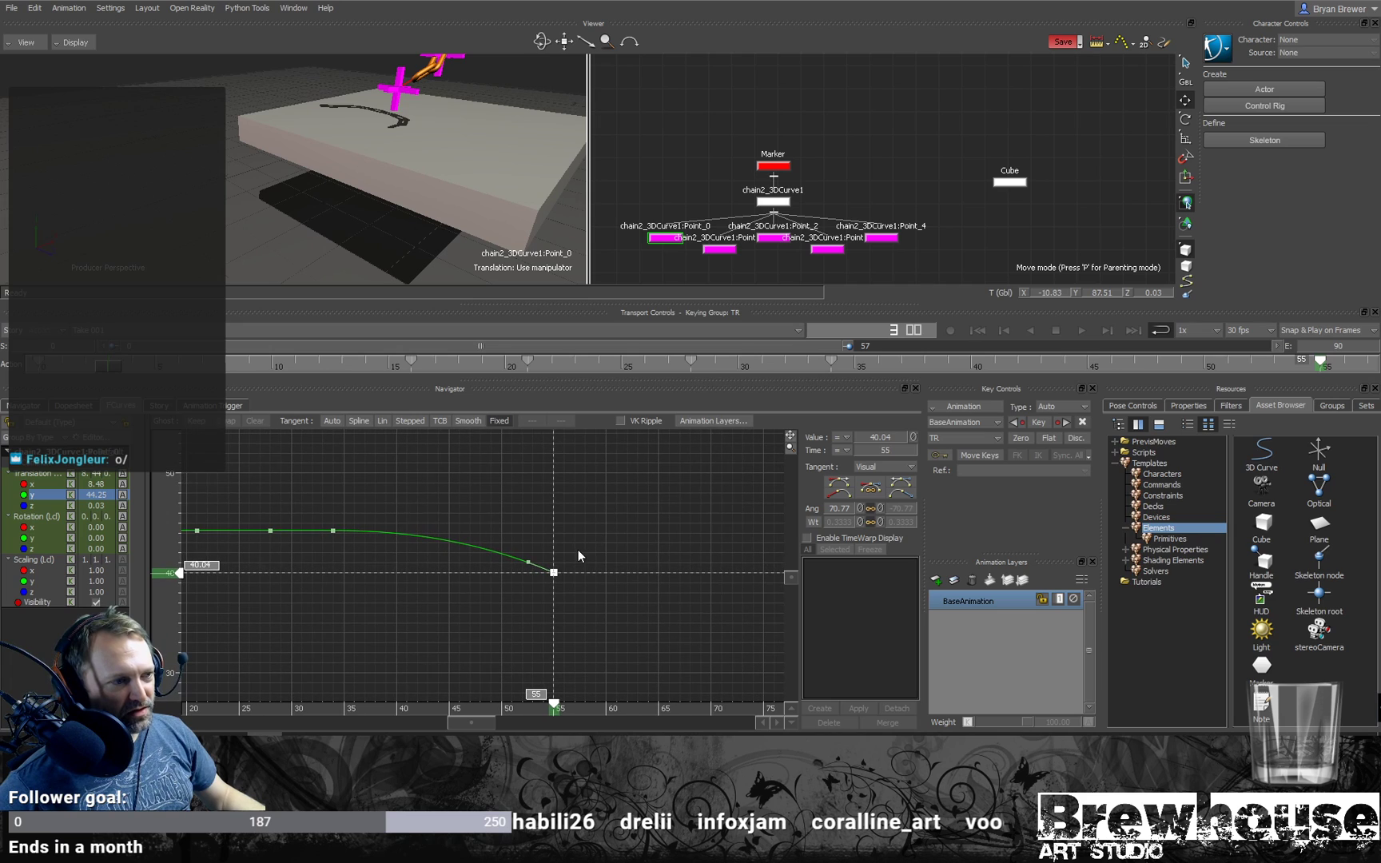
{"action": "left_click", "coordinate": [333, 531]}
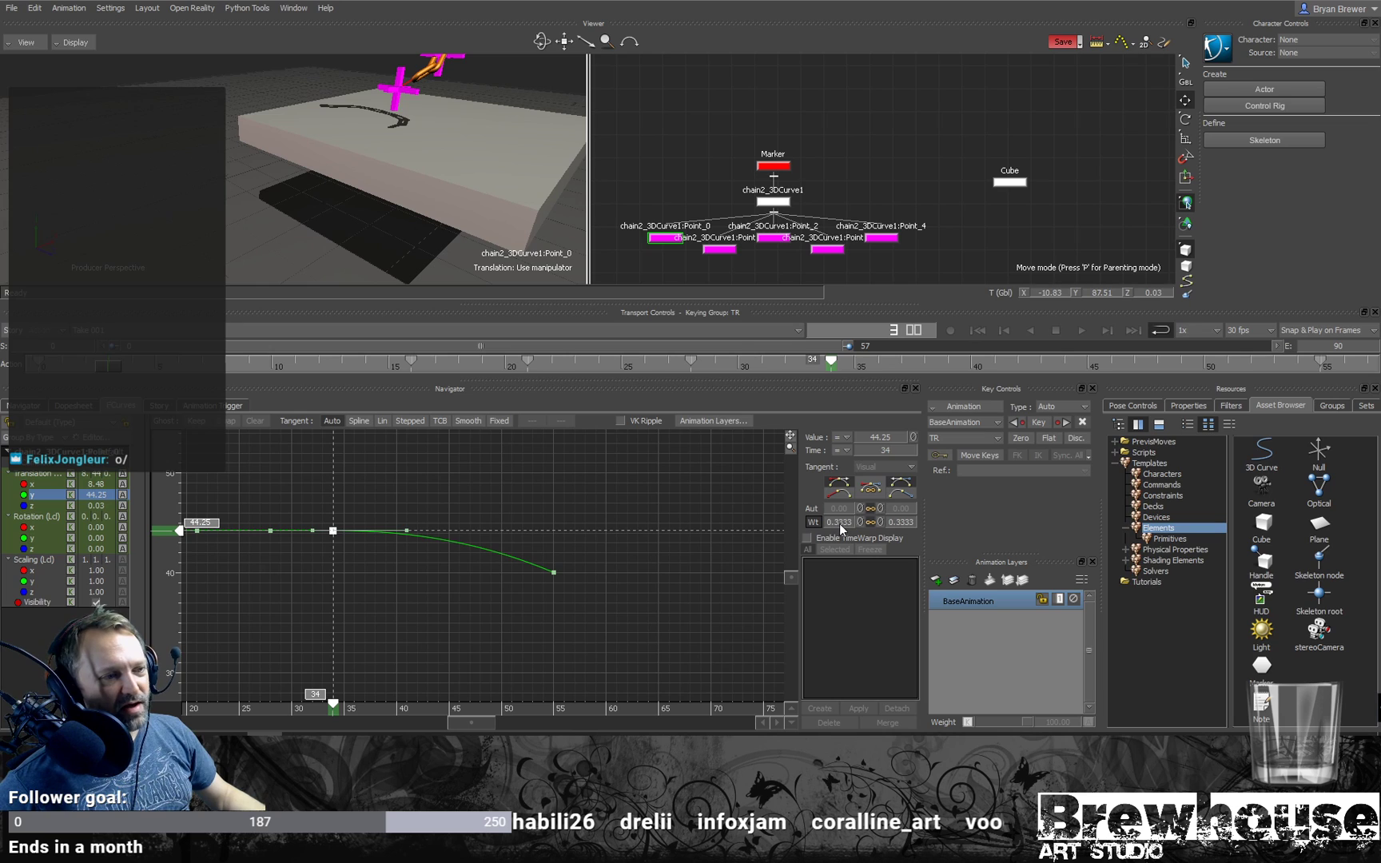
{"action": "left_click_drag", "start_coordinate": [607, 580], "coordinate": [787, 517], "text": "shift"}
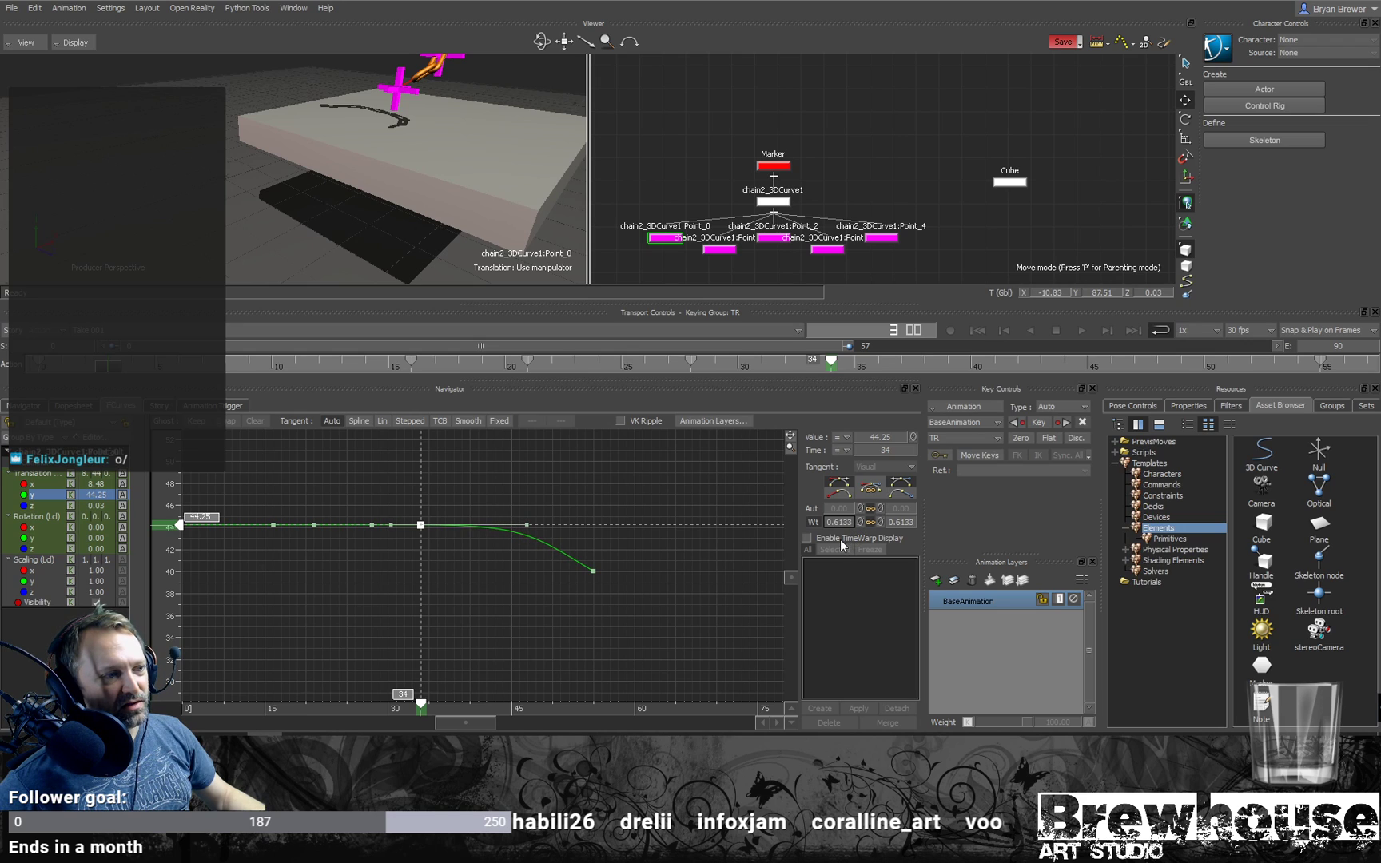
{"action": "left_click", "coordinate": [870, 522]}
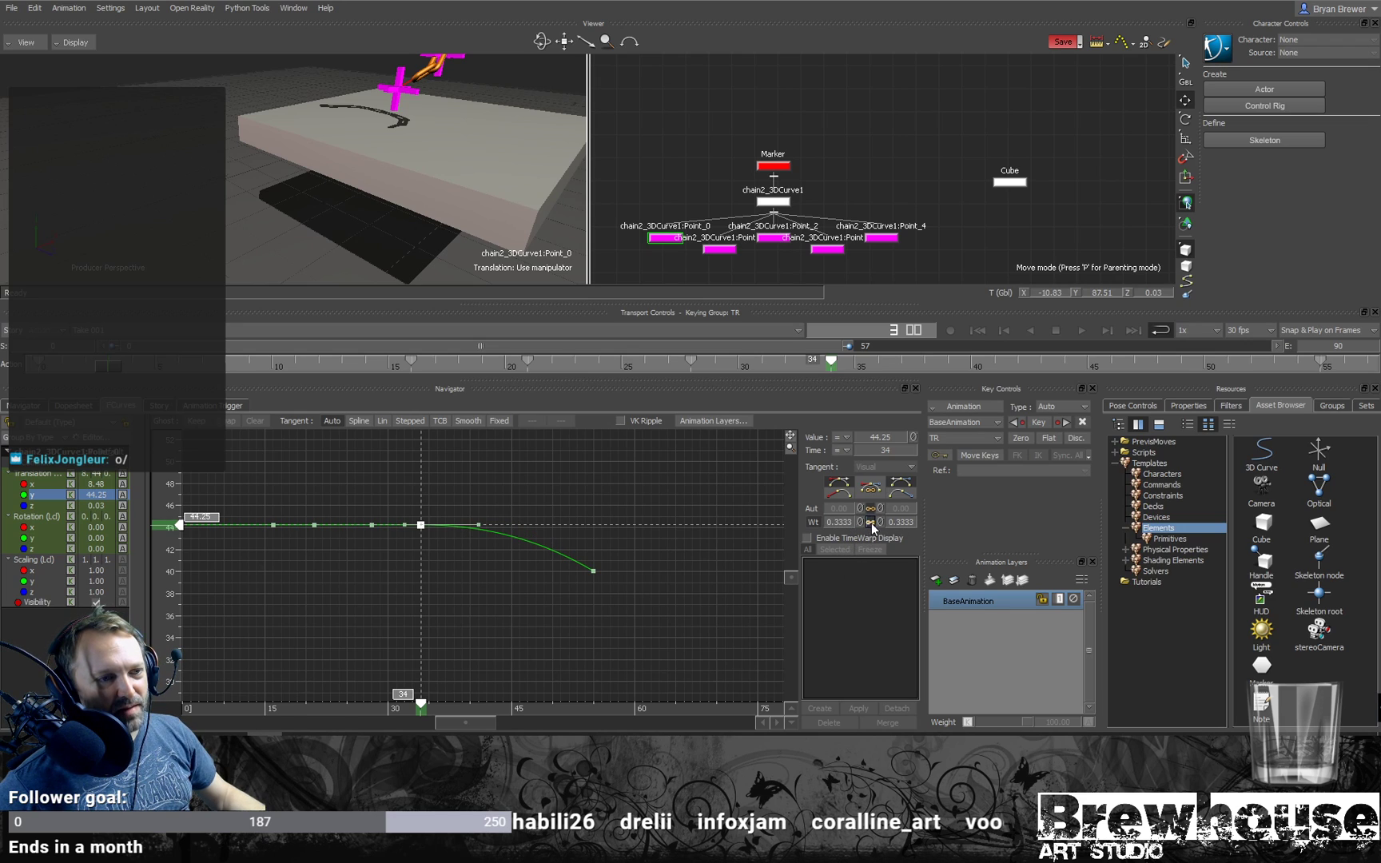
{"action": "left_click_drag", "start_coordinate": [894, 522], "coordinate": [922, 528]}
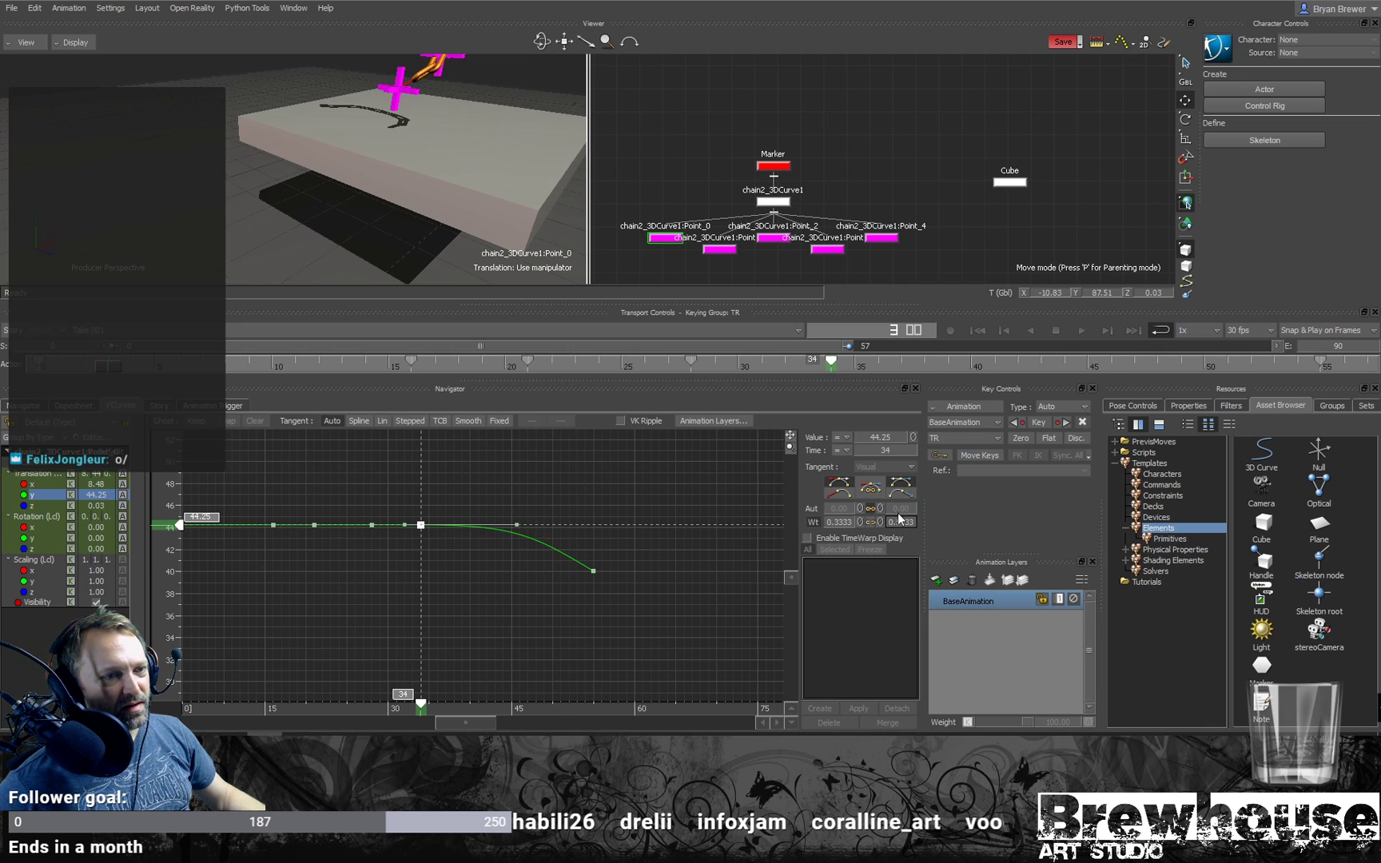
{"action": "left_click_drag", "start_coordinate": [520, 525], "coordinate": [504, 485]}
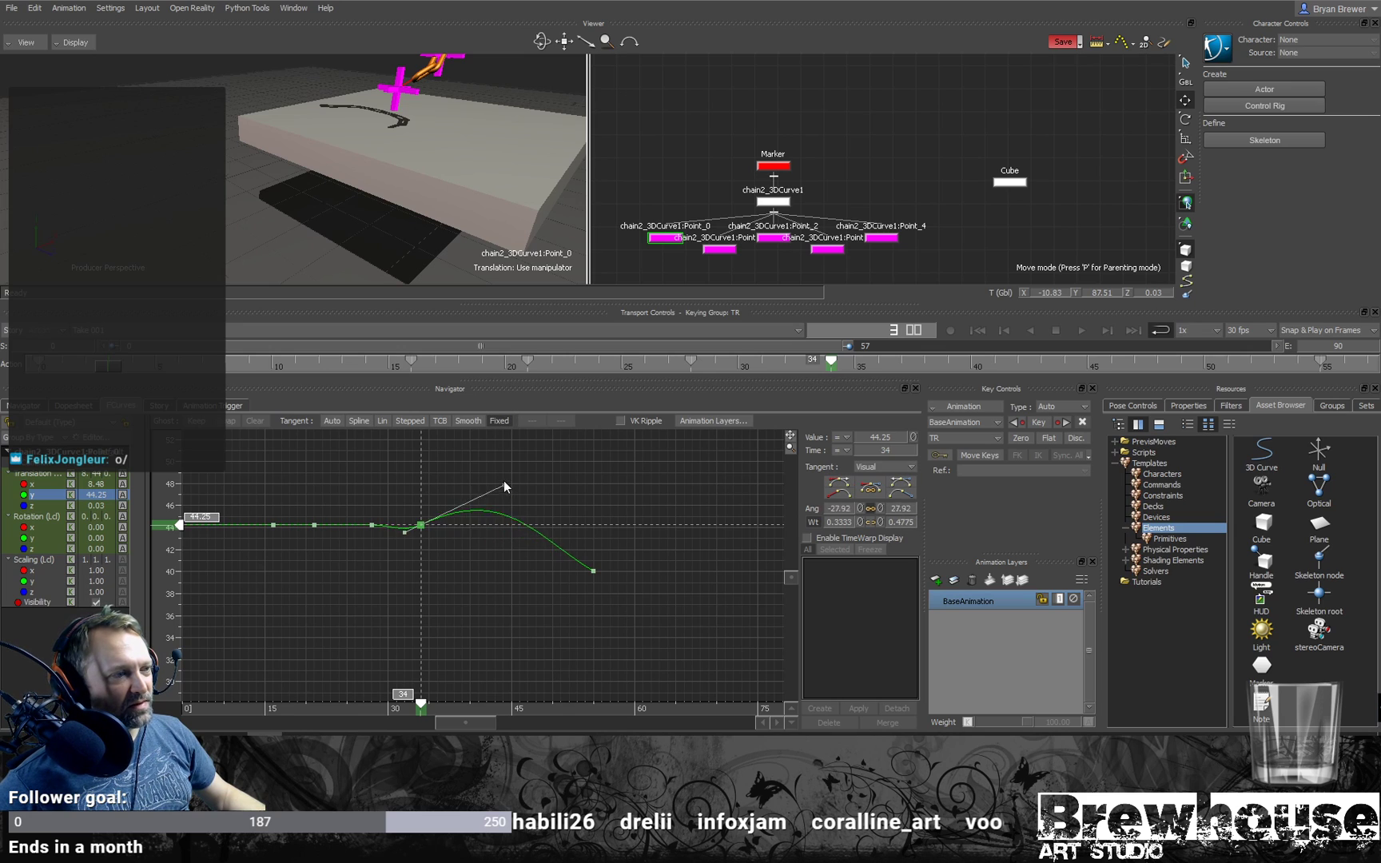
{"action": "key", "text": "ctrl+z"}
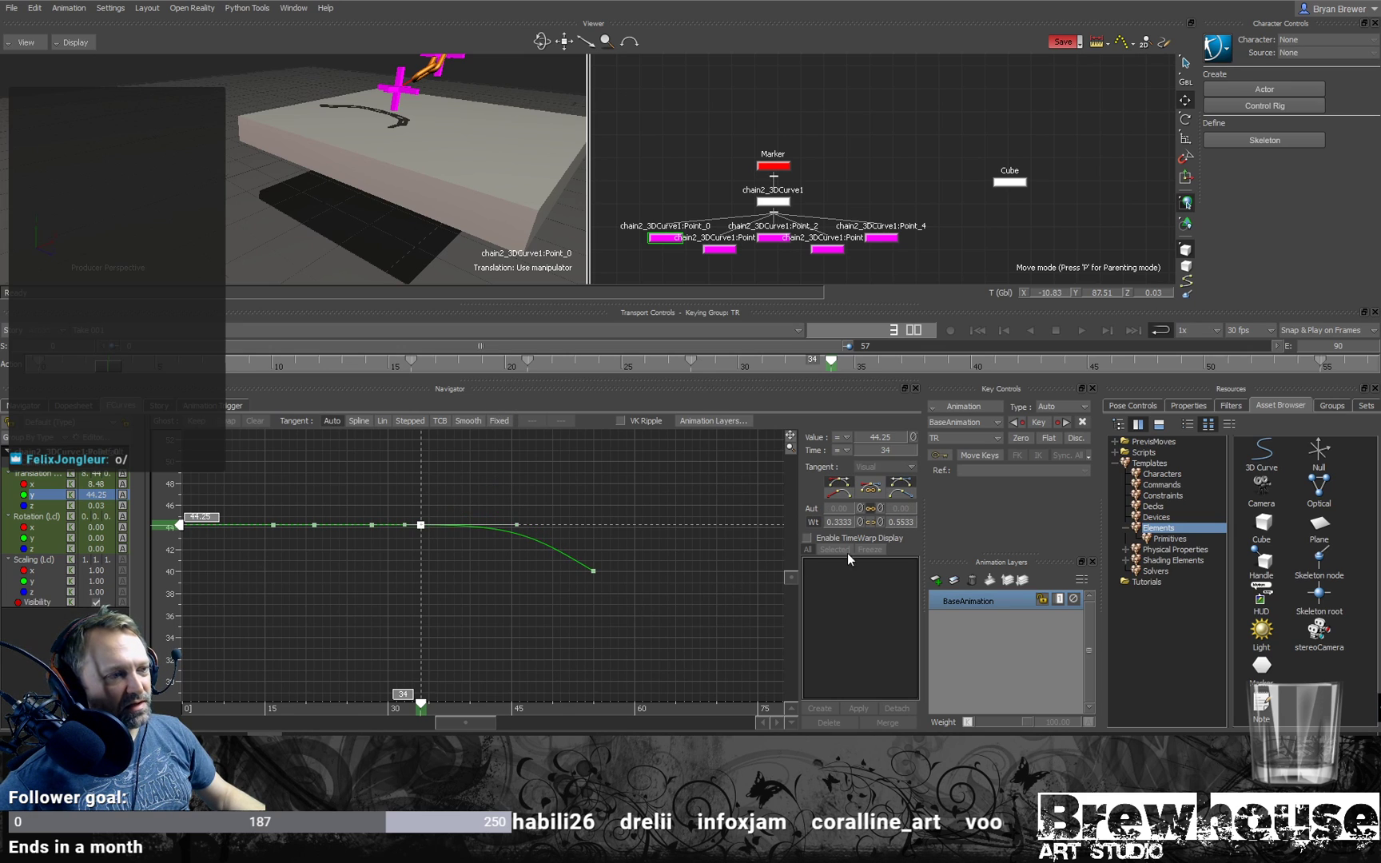
Step: Replay the animation to check the chain's drop with the reshaped Y translation curve
{"action": "middle_click_drag", "start_coordinate": [626, 598], "coordinate": [540, 593], "text": "alt"}
{"action": "right_click_drag", "start_coordinate": [540, 593], "coordinate": [531, 587], "text": "alt"}
{"action": "middle_click_drag", "start_coordinate": [470, 555], "coordinate": [592, 576], "text": "alt"}
{"action": "right_click_drag", "start_coordinate": [592, 576], "coordinate": [512, 598], "text": "alt"}
{"action": "key", "text": "alt+v"}
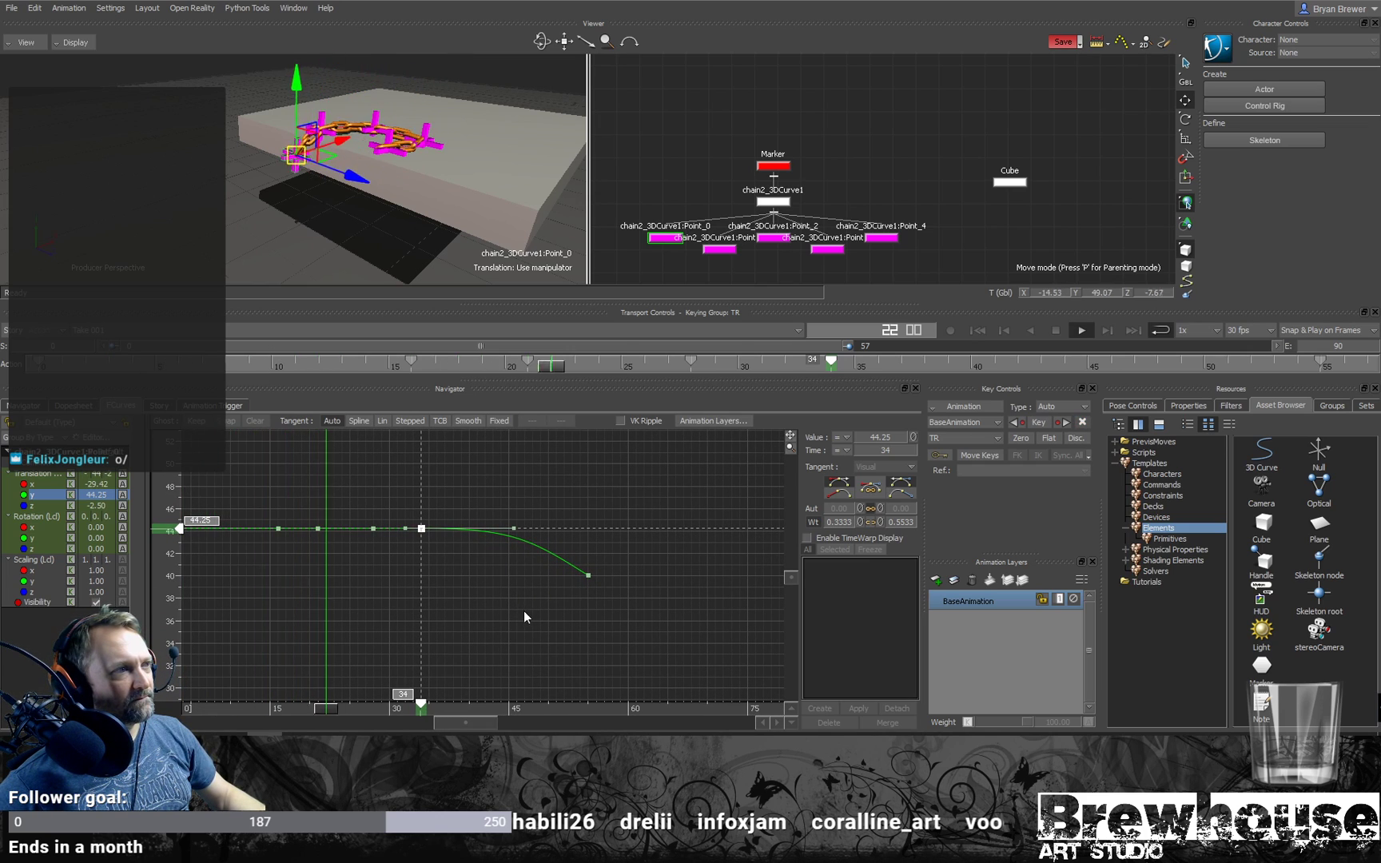
{"action": "key", "text": "alt+v"}
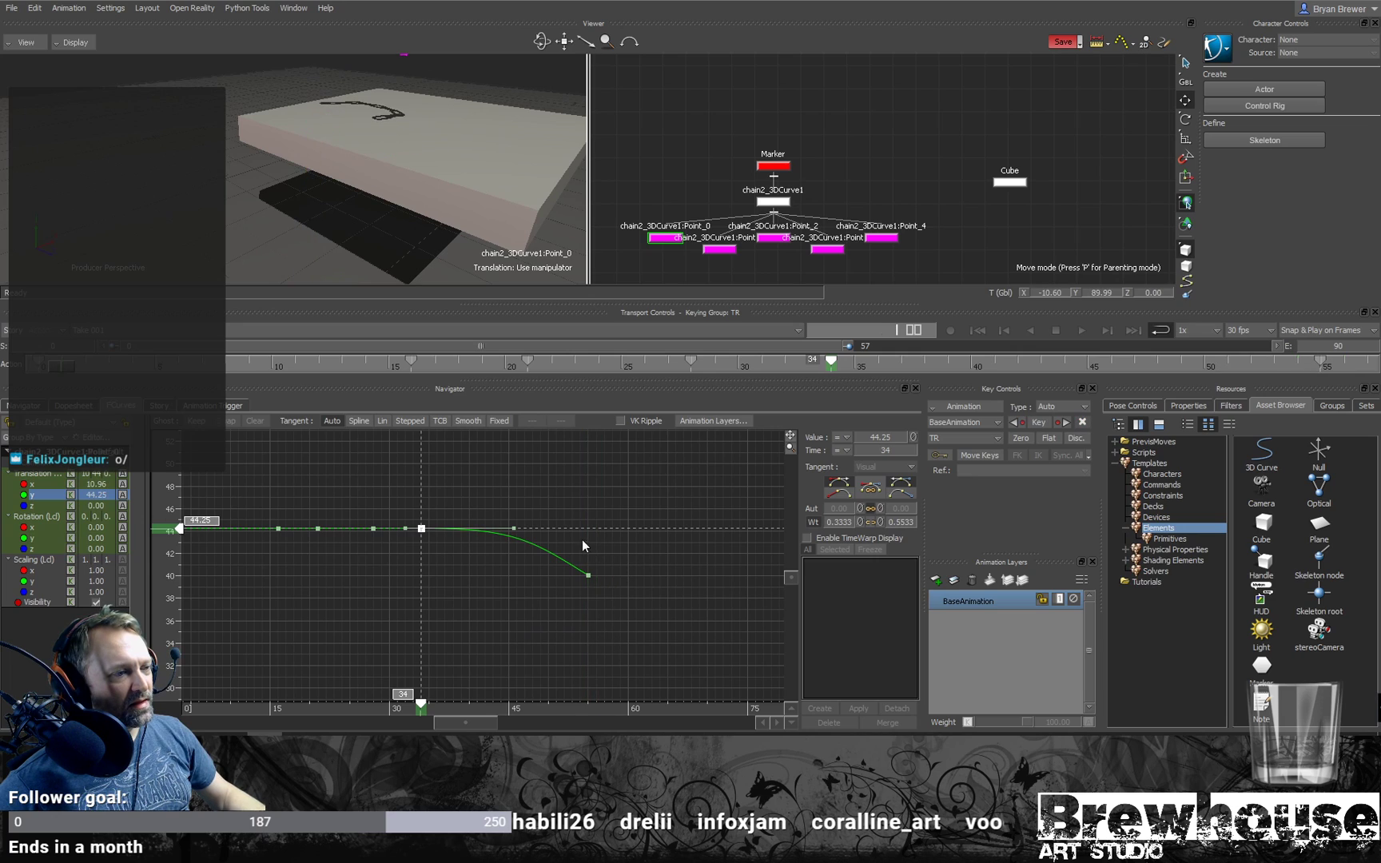
Step: Select Point_0's final Y translation key at frame 55 for tangent editing
{"action": "left_click_drag", "start_coordinate": [553, 598], "coordinate": [565, 561]}
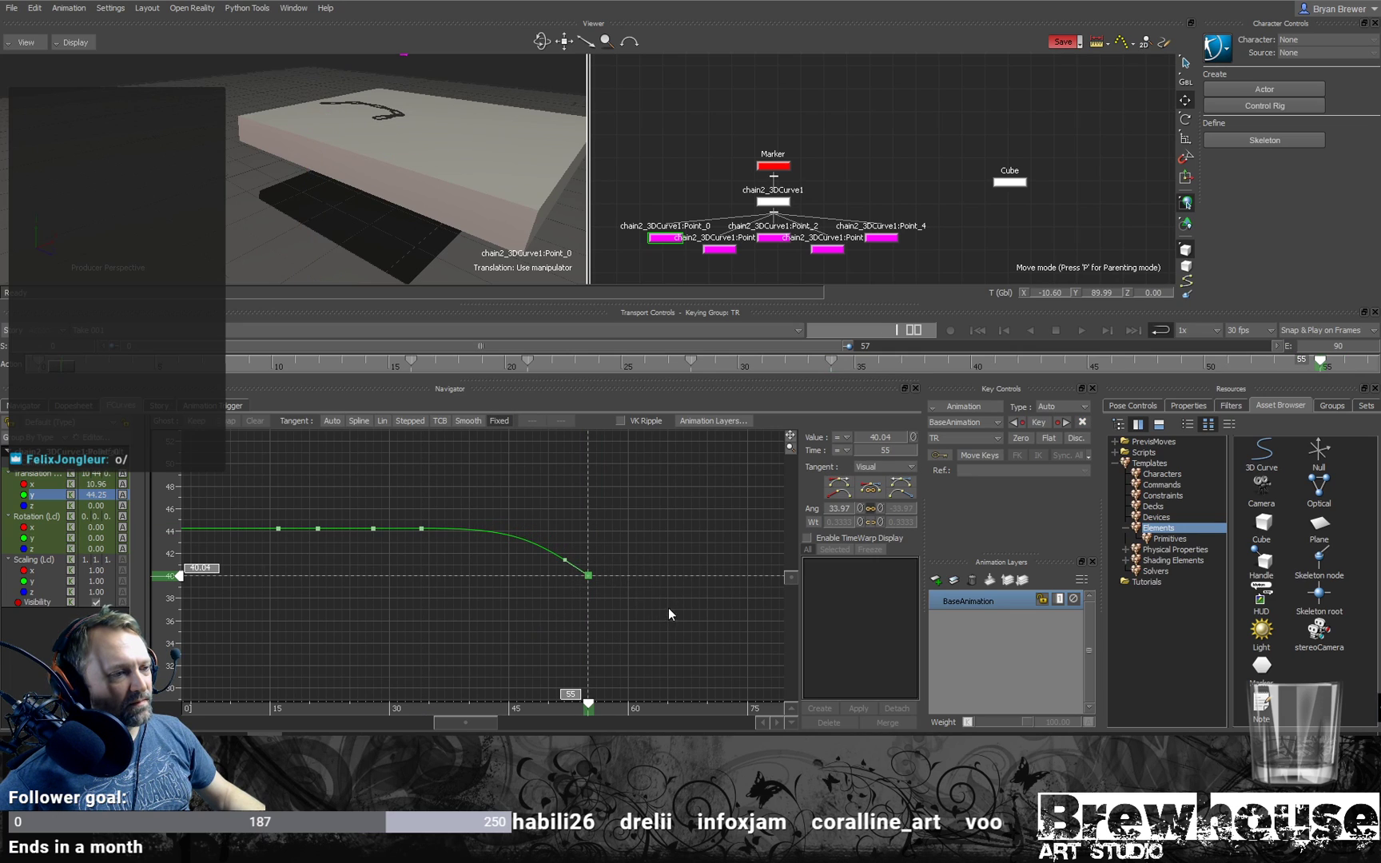
Step: Extend the visible timeline to frame 82, move Point_0's last Translation Y key to frame 70, and play back the timing
{"action": "key", "text": "alt+v"}
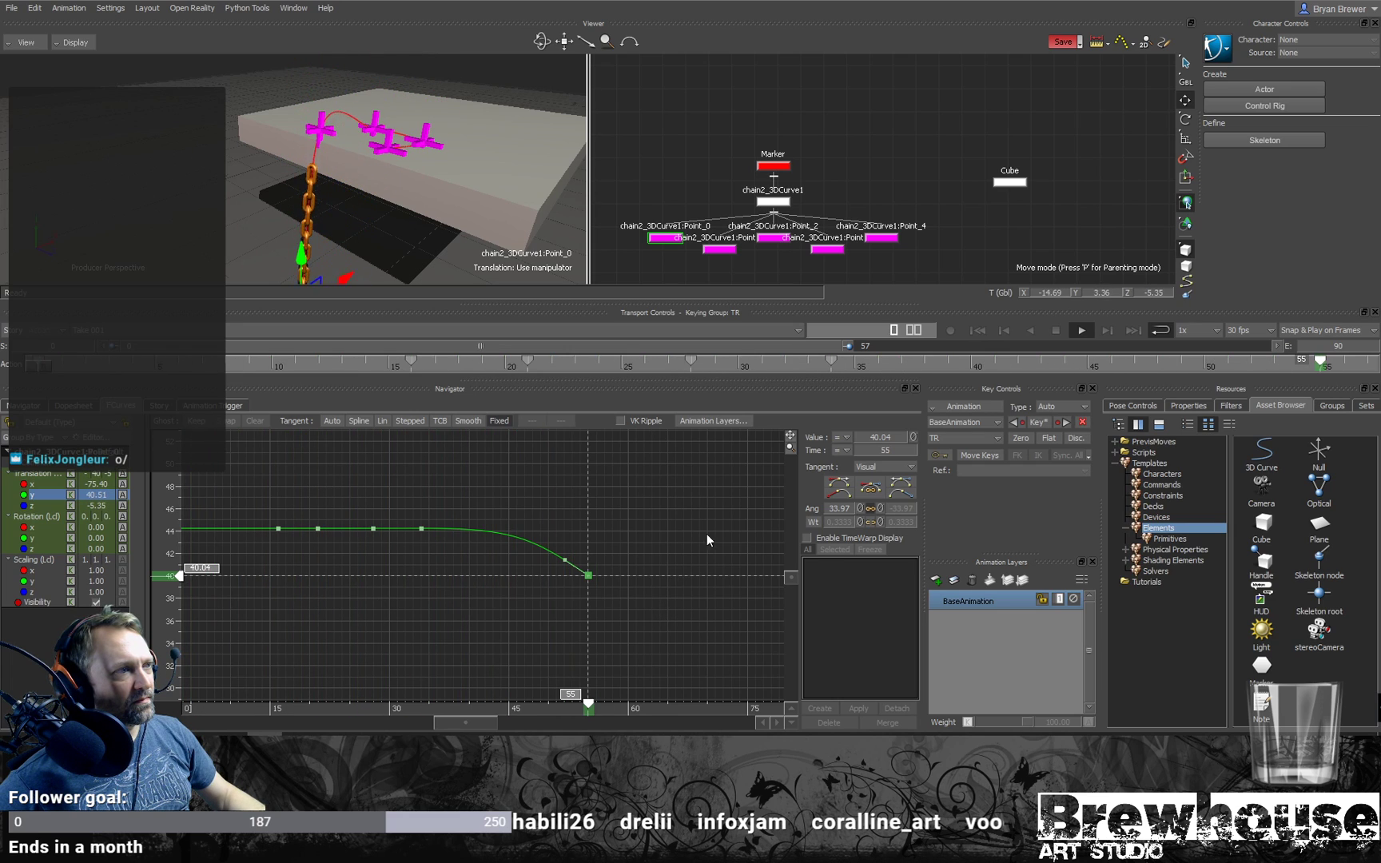
{"action": "left_click", "coordinate": [1056, 330]}
{"action": "left_click_drag", "start_coordinate": [848, 346], "coordinate": [1165, 347]}
{"action": "left_click_drag", "start_coordinate": [1003, 364], "coordinate": [1170, 373], "text": "shift"}
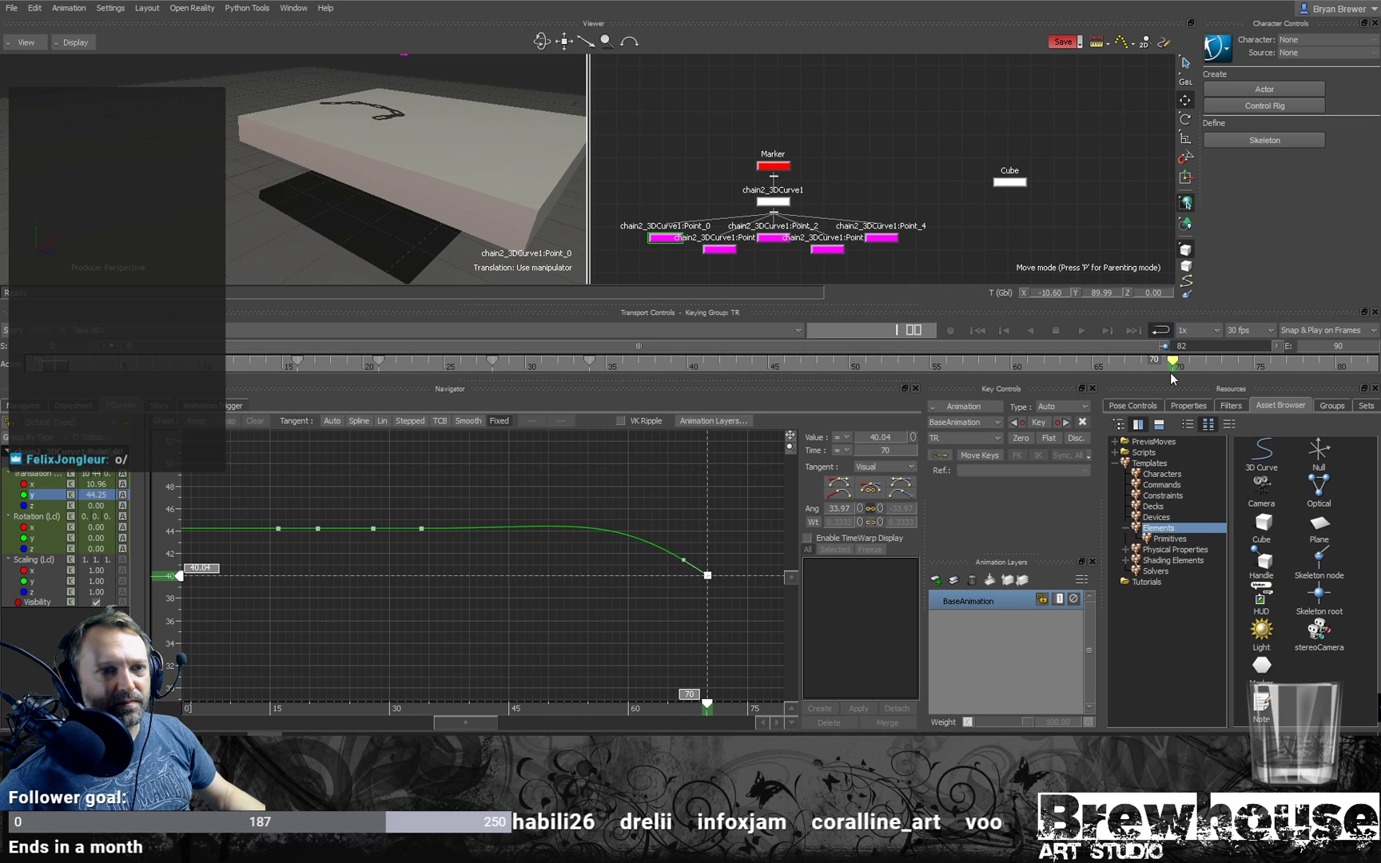
{"action": "key", "text": "space"}
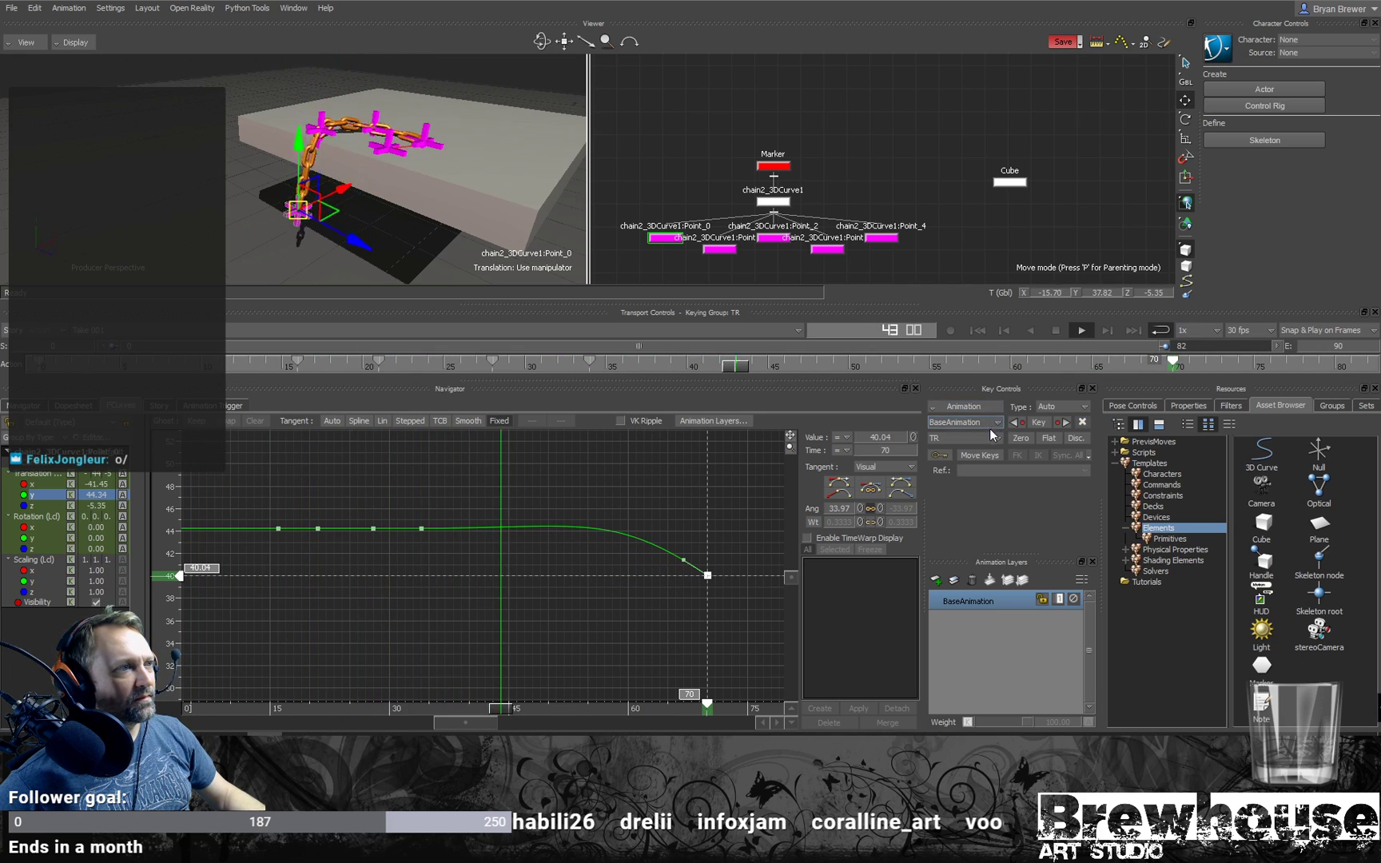
{"action": "key", "text": "space"}
Step: Set the incoming tangent angle of Point_0's frame 70 Translation Y key to about 27.4 and check the chain's fall in playback
{"action": "left_click_drag", "start_coordinate": [401, 501], "coordinate": [477, 557]}
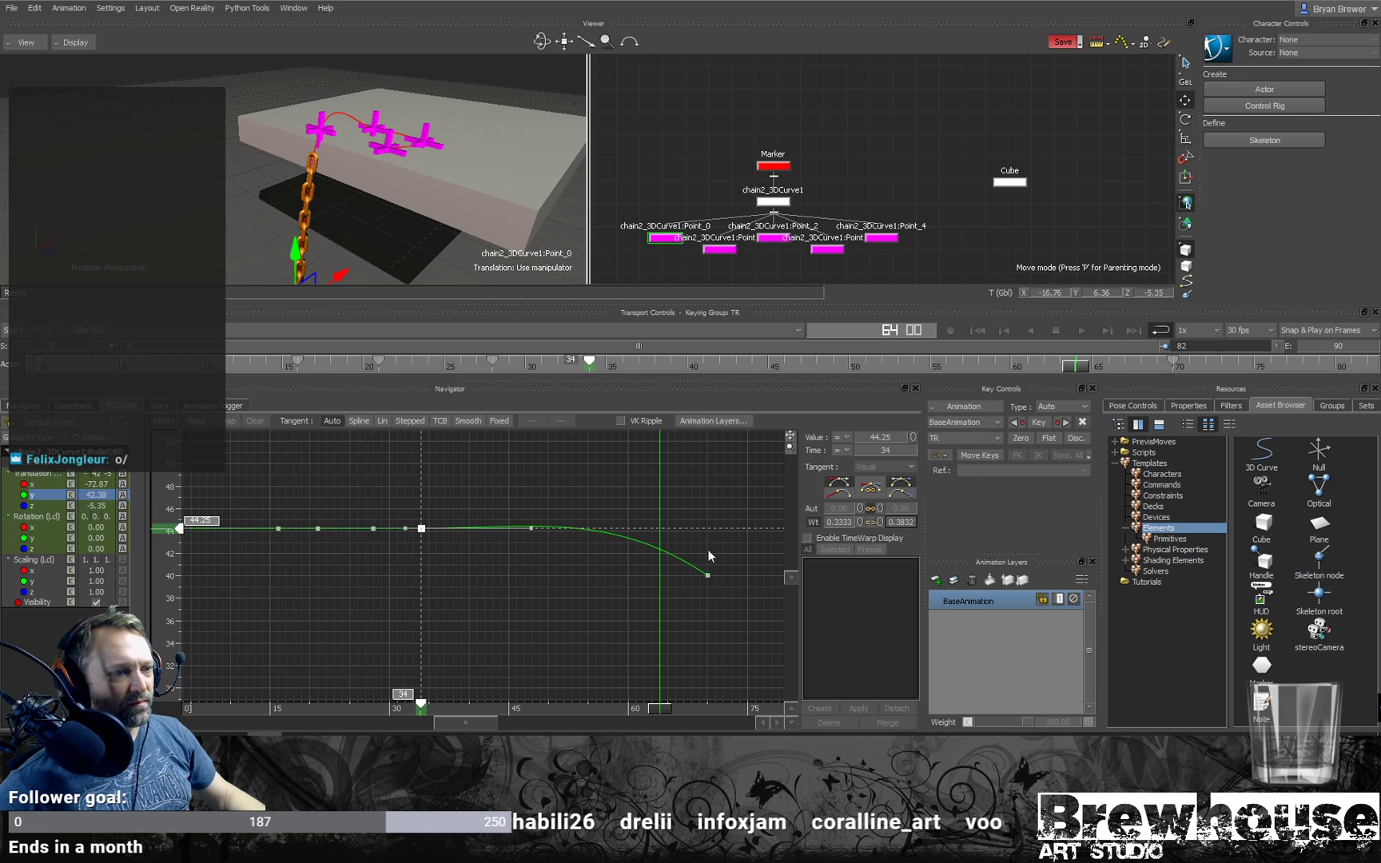
{"action": "left_click", "coordinate": [708, 575]}
{"action": "left_click_drag", "start_coordinate": [679, 561], "coordinate": [678, 560]}
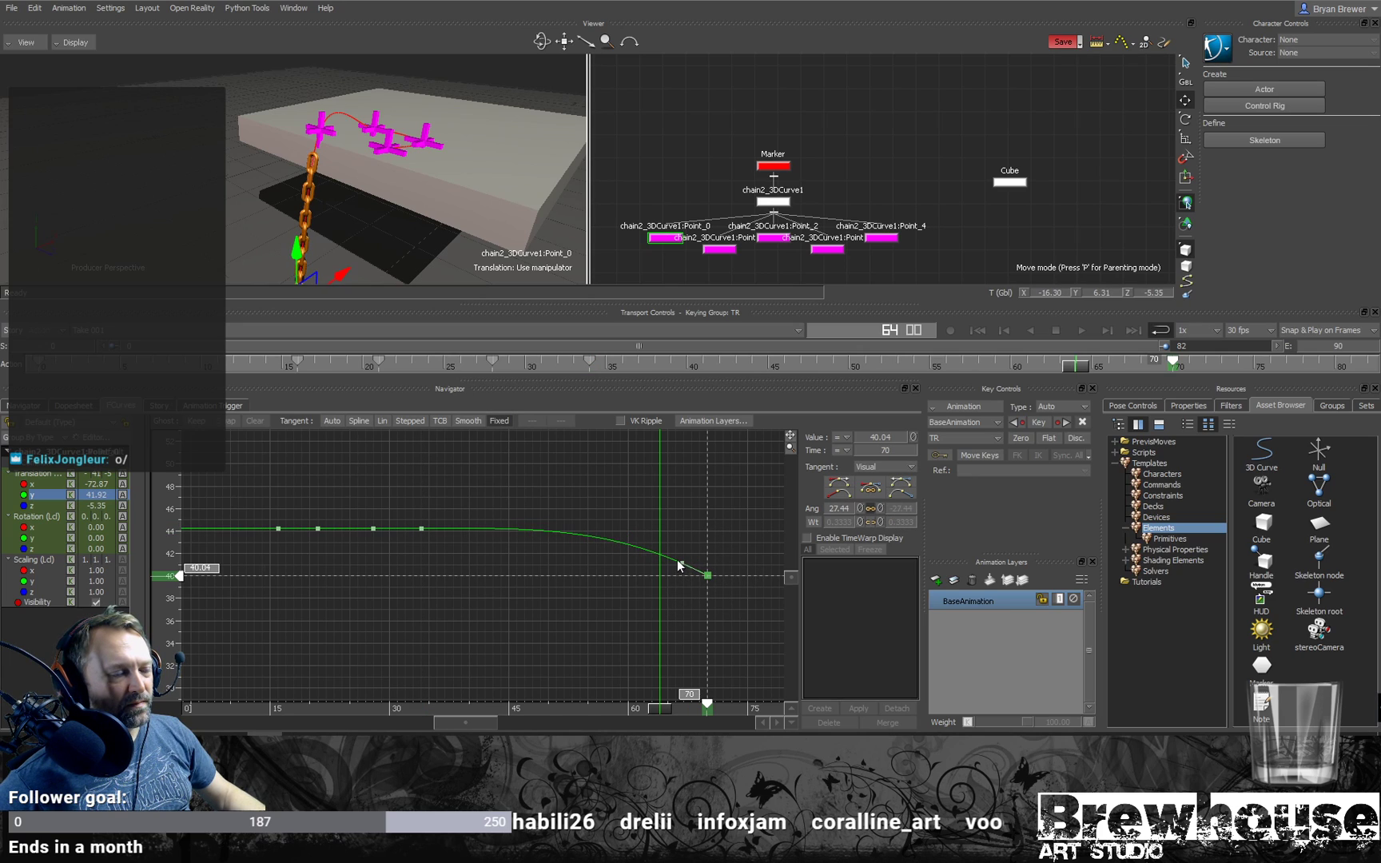
{"action": "left_click_drag", "start_coordinate": [404, 505], "coordinate": [478, 572]}
{"action": "key", "text": "space"}
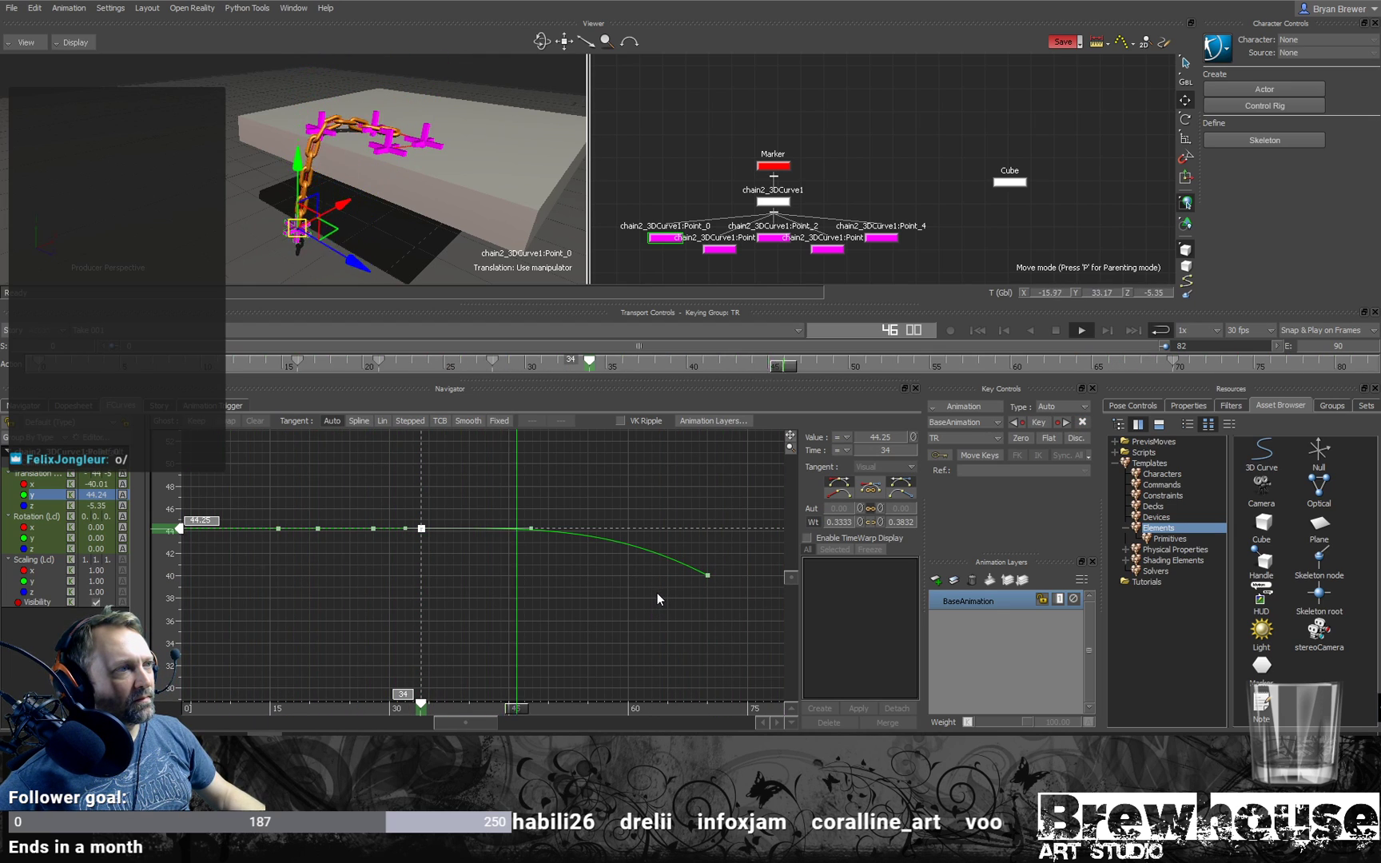
{"action": "left_click_drag", "start_coordinate": [398, 207], "coordinate": [350, 172], "text": "ctrl+shift"}
{"action": "left_click_drag", "start_coordinate": [381, 245], "coordinate": [366, 245], "text": "ctrl+shift"}
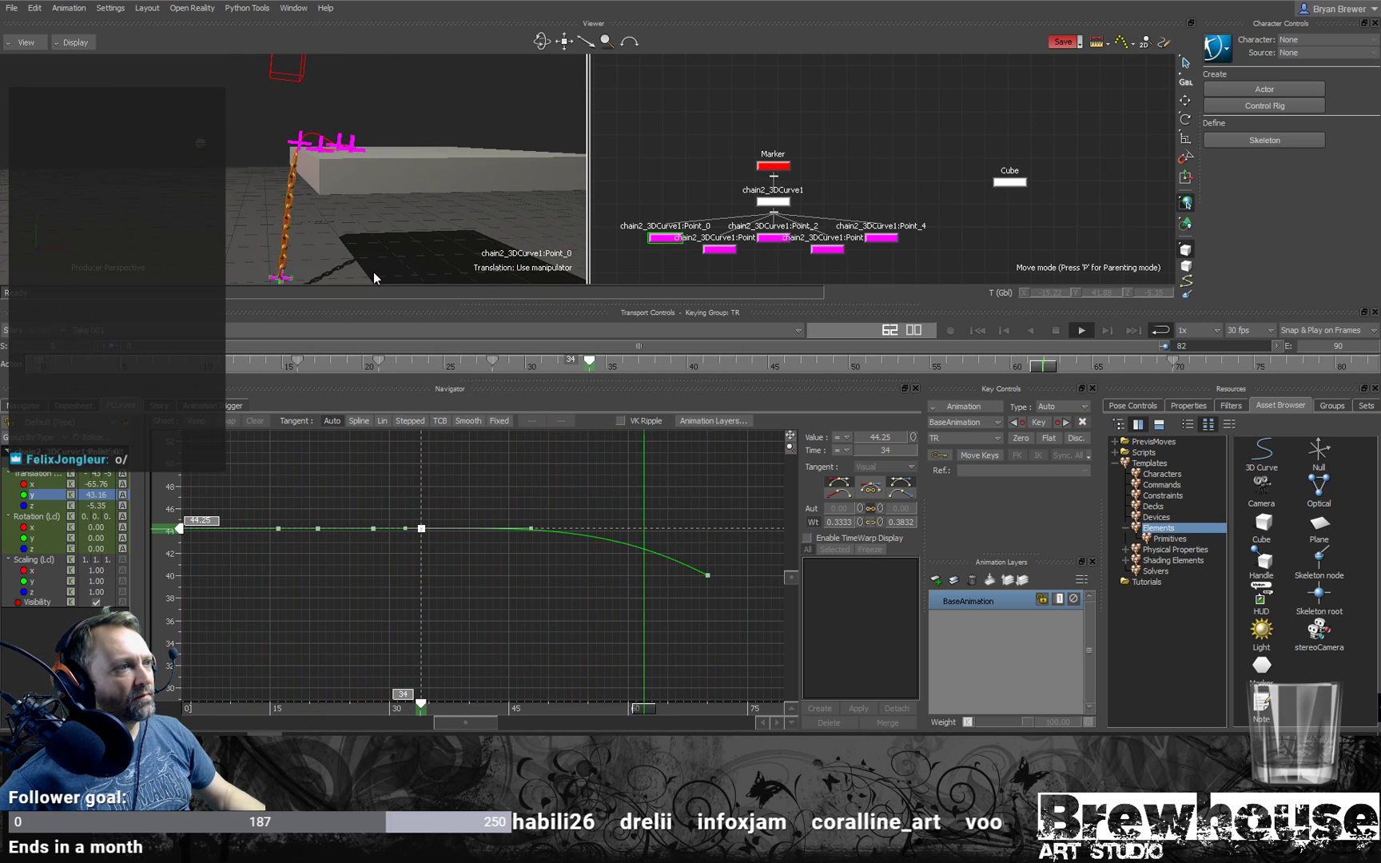
Step: Enable tangent weighting on the frame 70 Translation Y key and steepen its incoming tangent to about 70.5 with a weight of about 0.032
{"action": "left_click", "coordinate": [708, 575]}
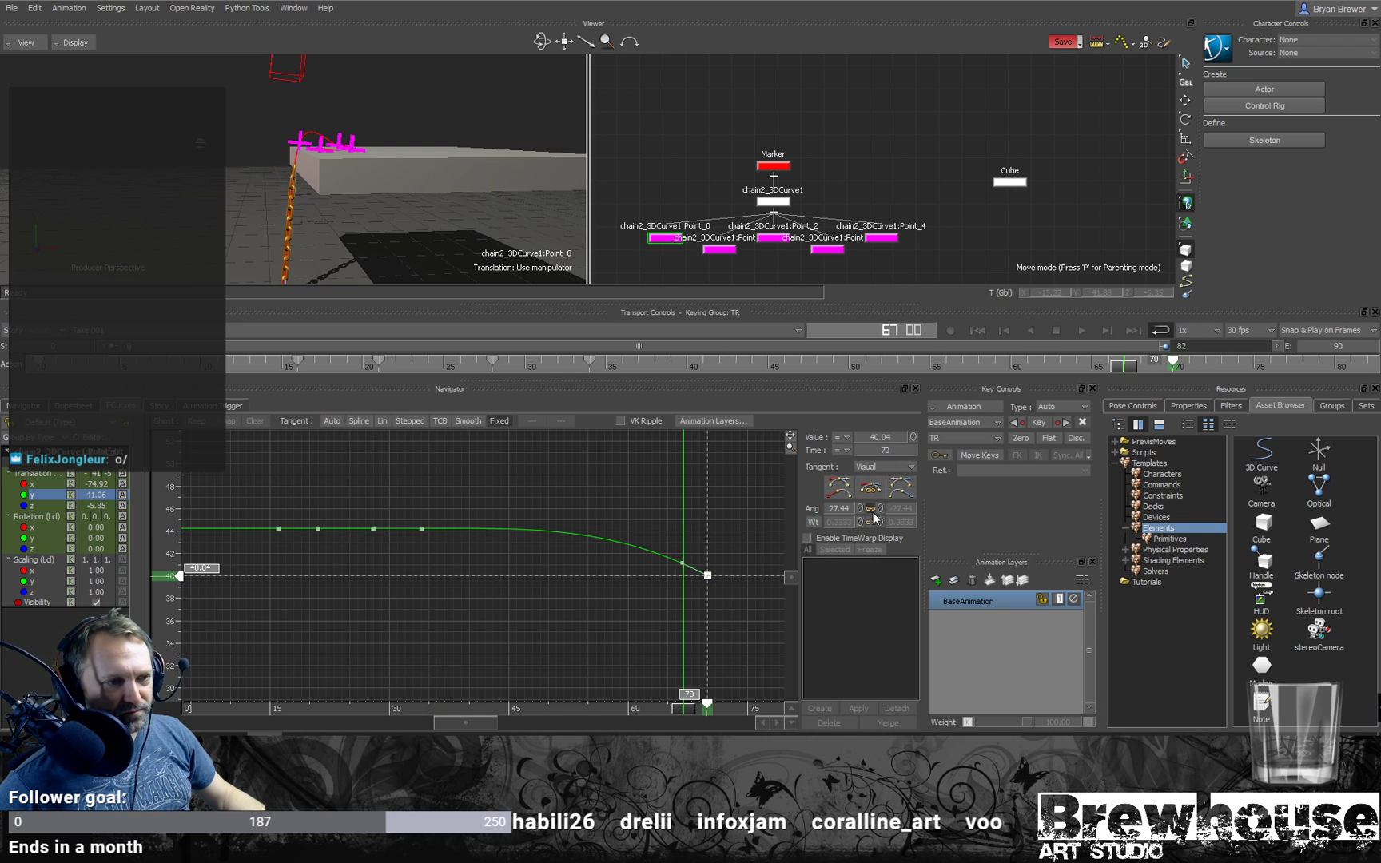
{"action": "left_click", "coordinate": [813, 524]}
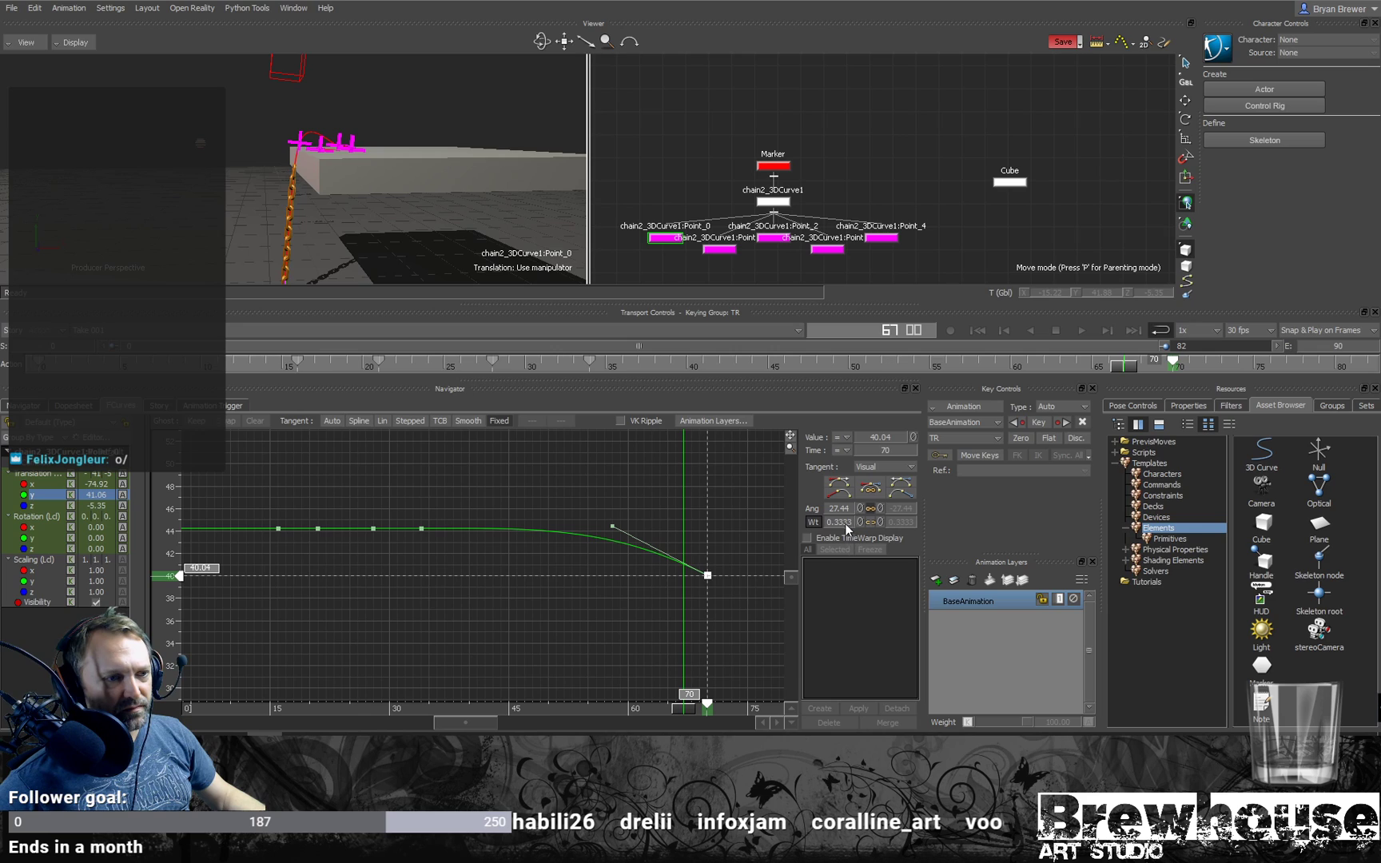
{"action": "left_click_drag", "start_coordinate": [841, 521], "coordinate": [828, 521]}
{"action": "key", "text": "space"}
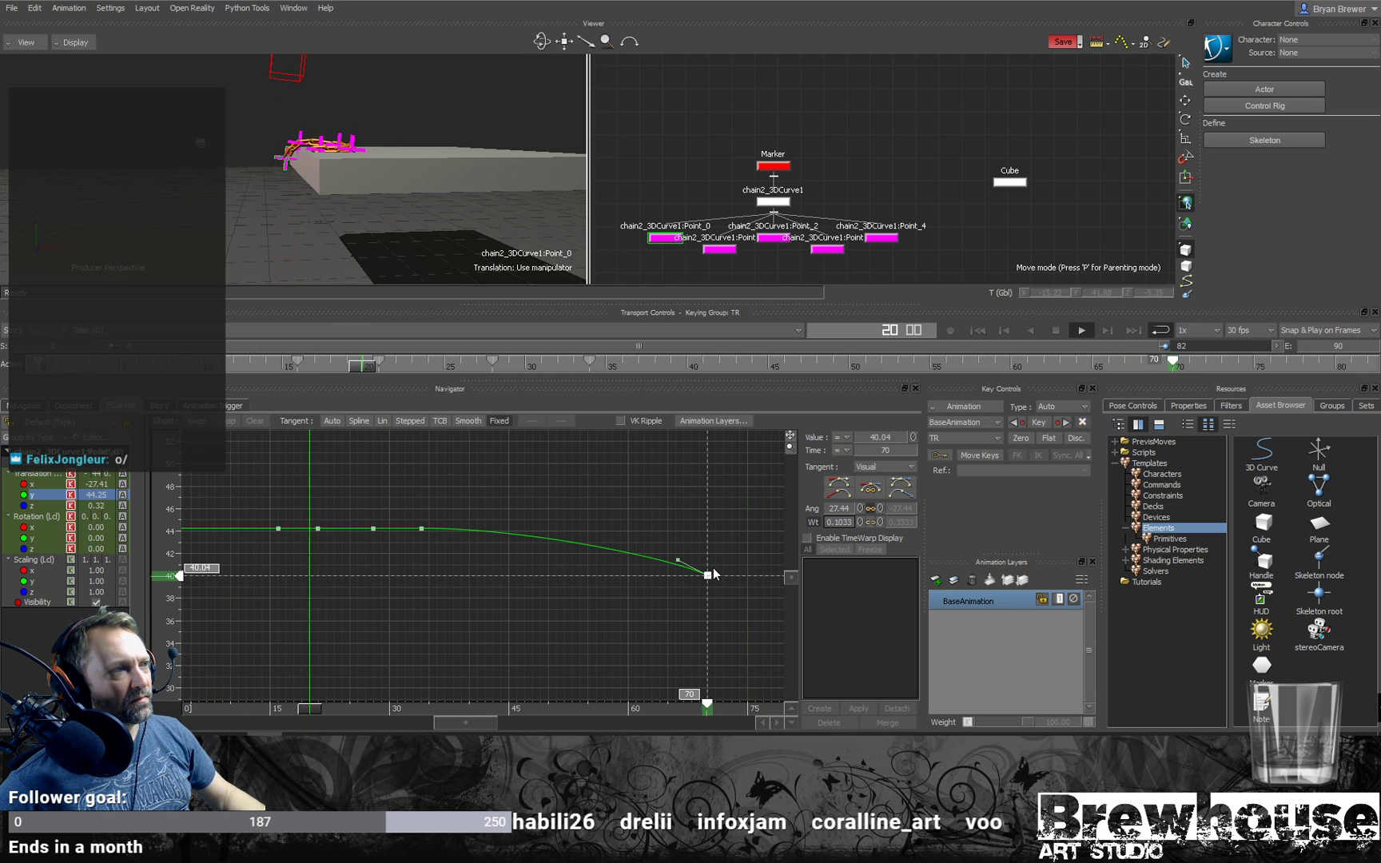
{"action": "key", "text": "space"}
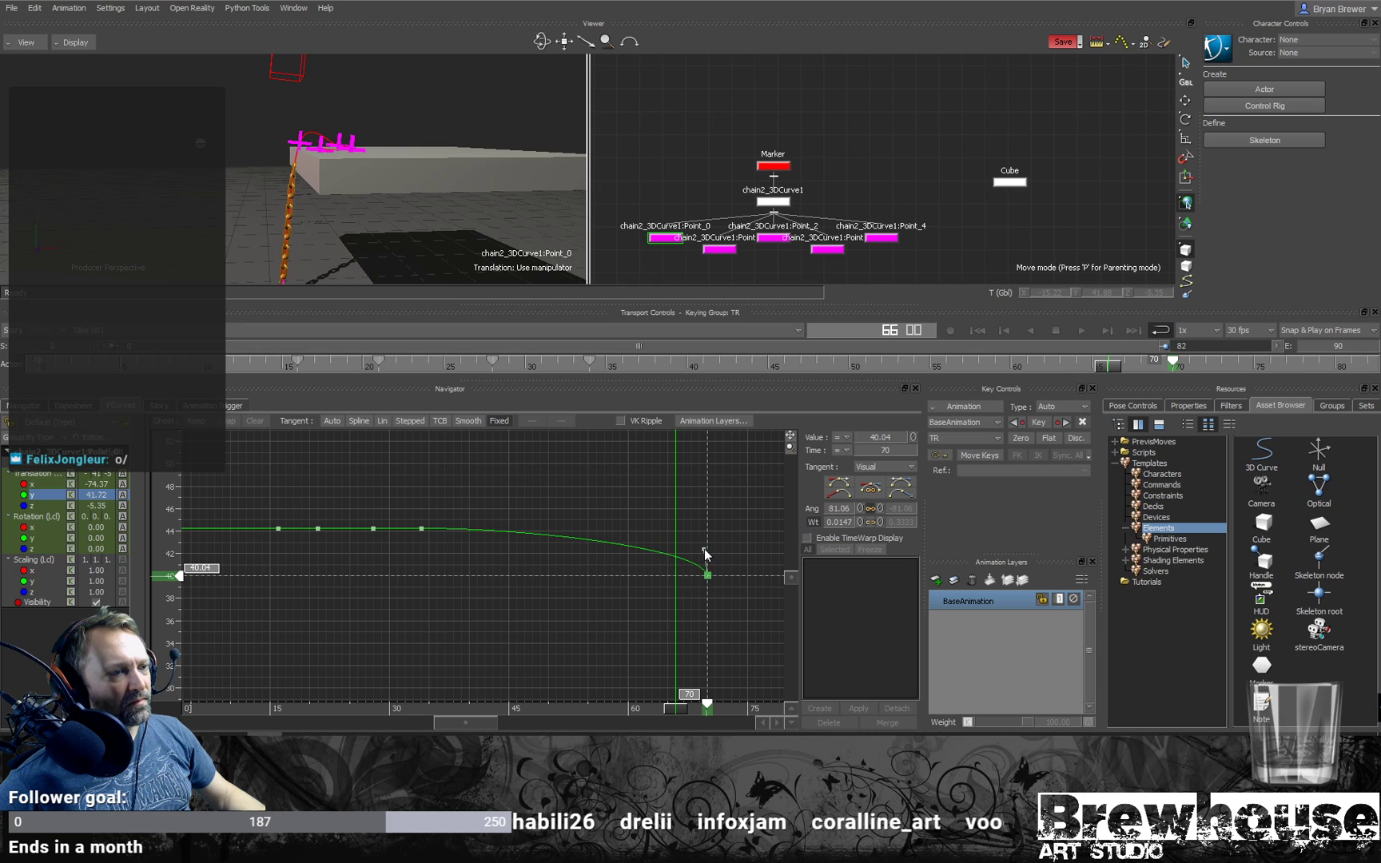
{"action": "left_click_drag", "start_coordinate": [701, 551], "coordinate": [698, 550]}
{"action": "key", "text": "space"}
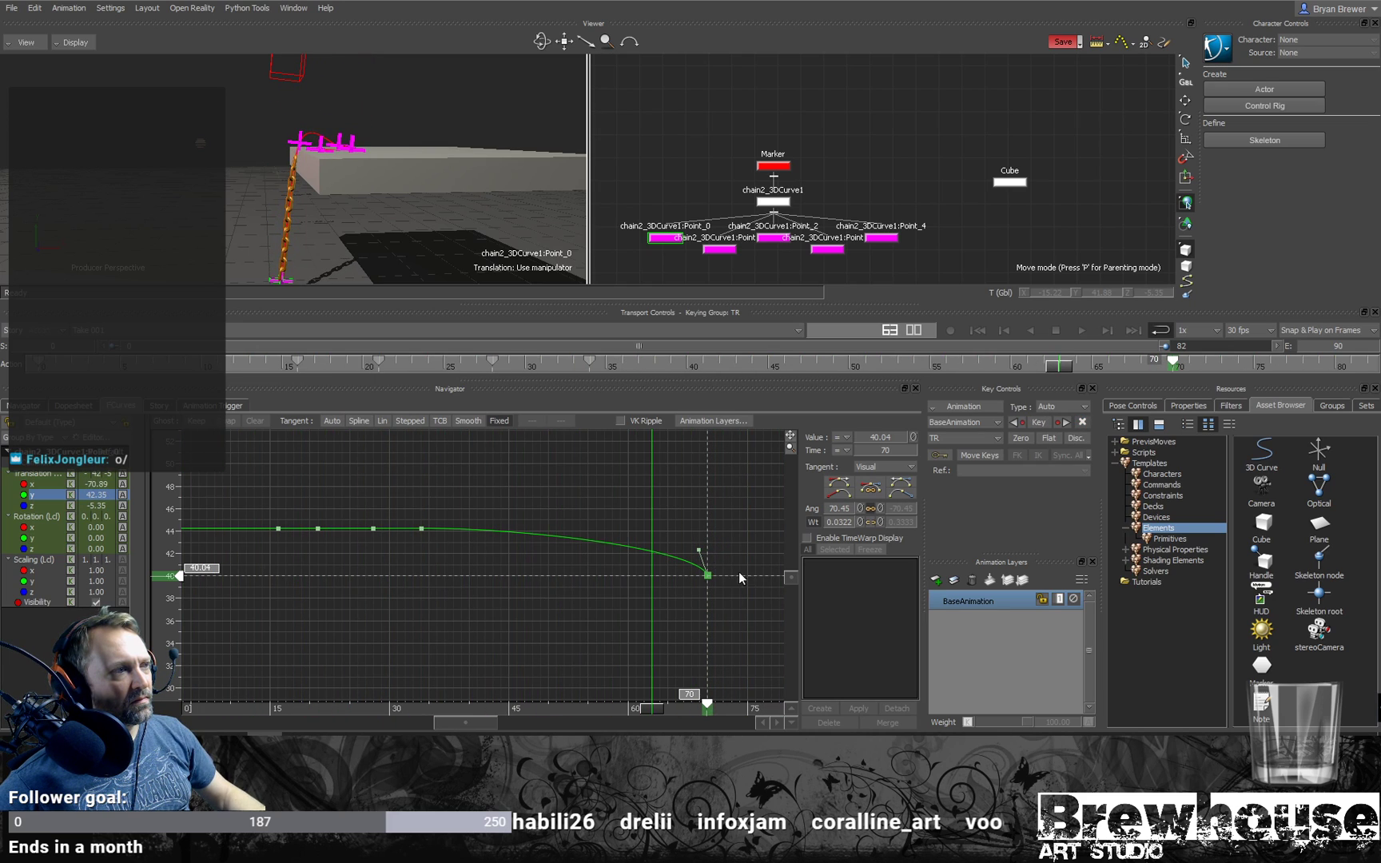
Step: Shift the last Translation Y key earlier to frame 54 and lower its value to 39.39, reviewing the motion in playback
{"action": "left_click_drag", "start_coordinate": [1176, 364], "coordinate": [1009, 377]}
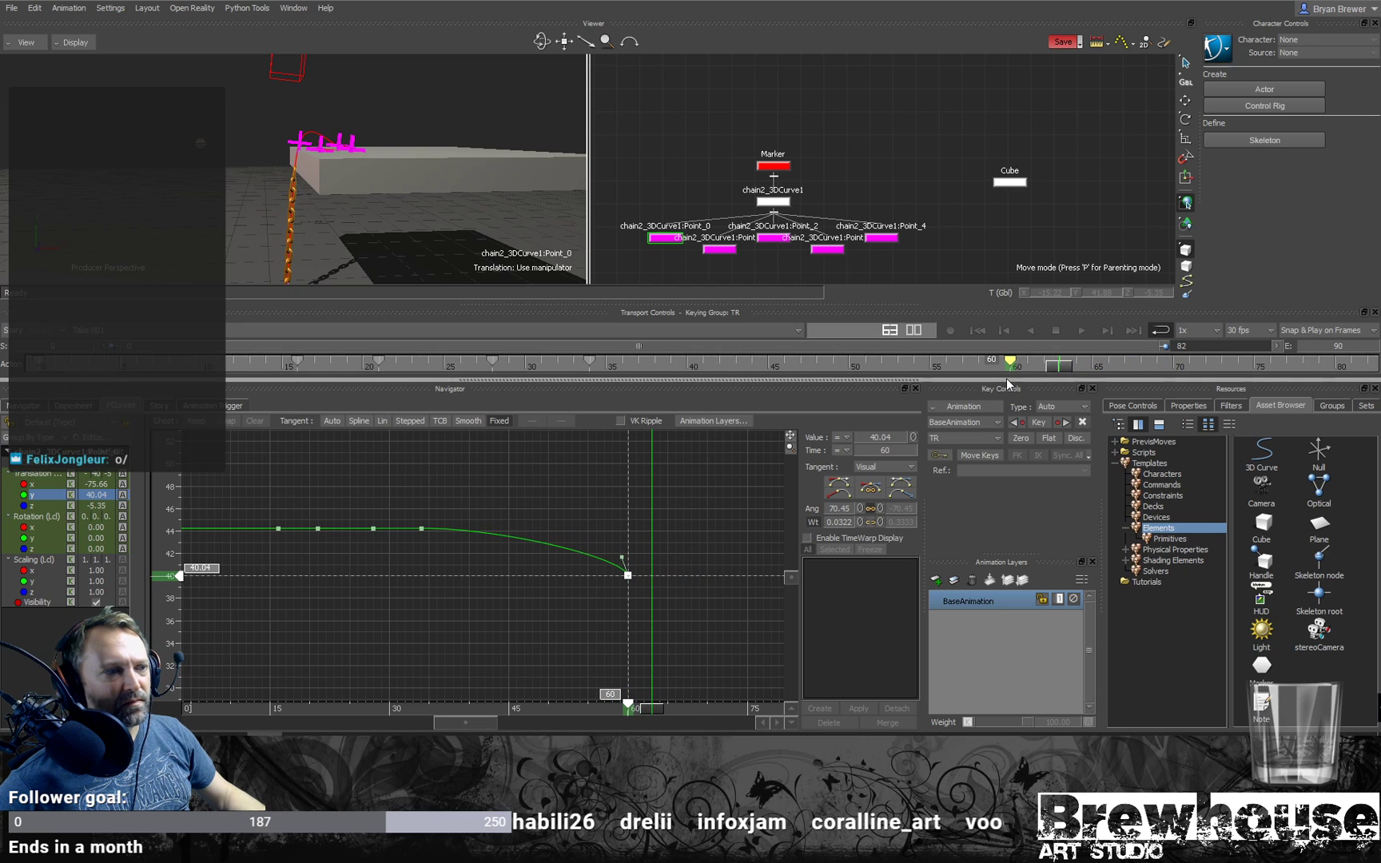
{"action": "left_click", "coordinate": [478, 620]}
{"action": "key", "text": "ctrl+space"}
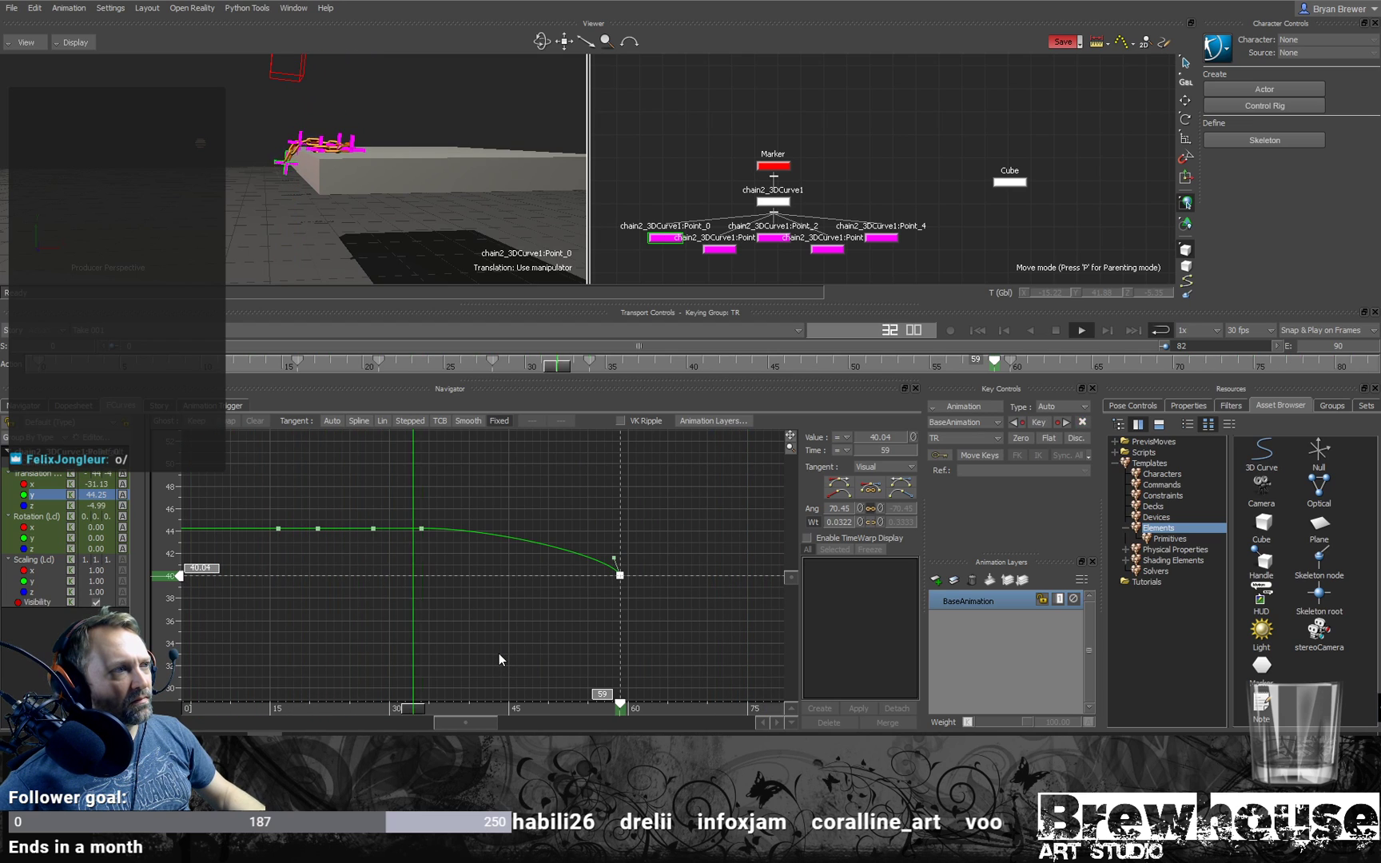
{"action": "key", "text": "ctrl+space"}
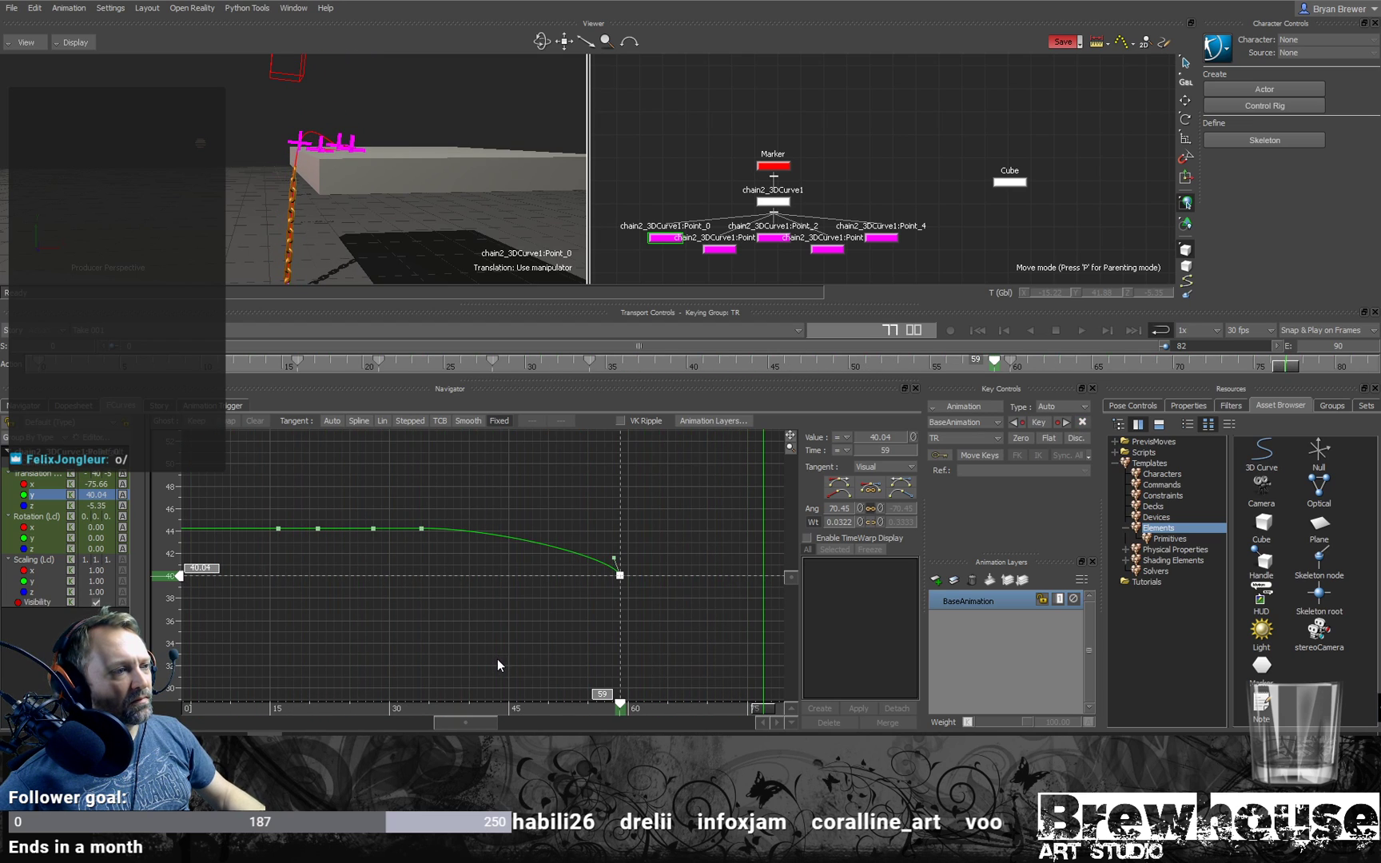
{"action": "left_click_drag", "start_coordinate": [497, 658], "coordinate": [479, 660]}
{"action": "key", "text": "ctrl+space"}
{"action": "key", "text": "ctrl+space"}
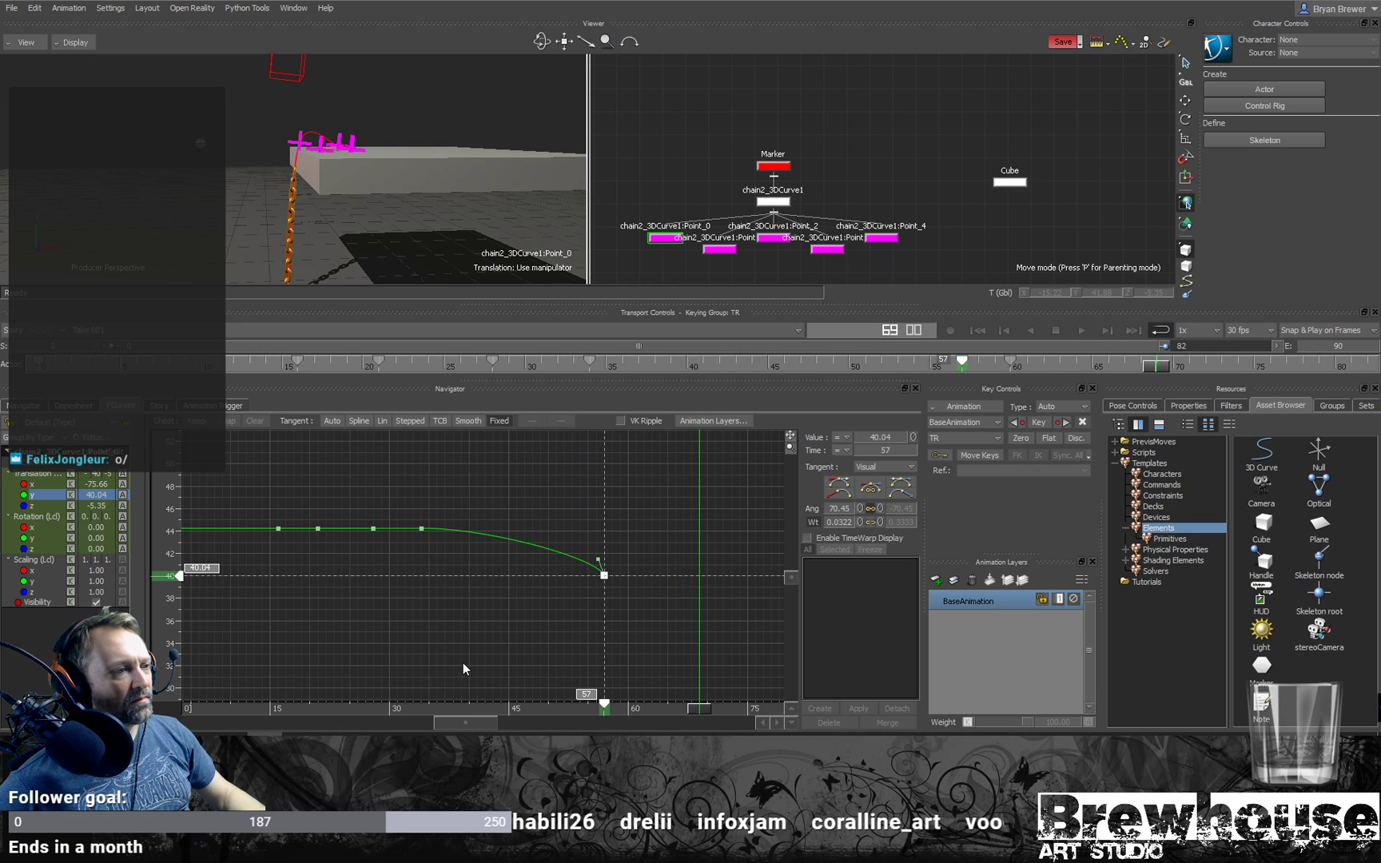
{"action": "middle_click_drag", "start_coordinate": [462, 664], "coordinate": [438, 671]}
{"action": "left_click", "coordinate": [421, 706]}
{"action": "key", "text": "ctrl+space"}
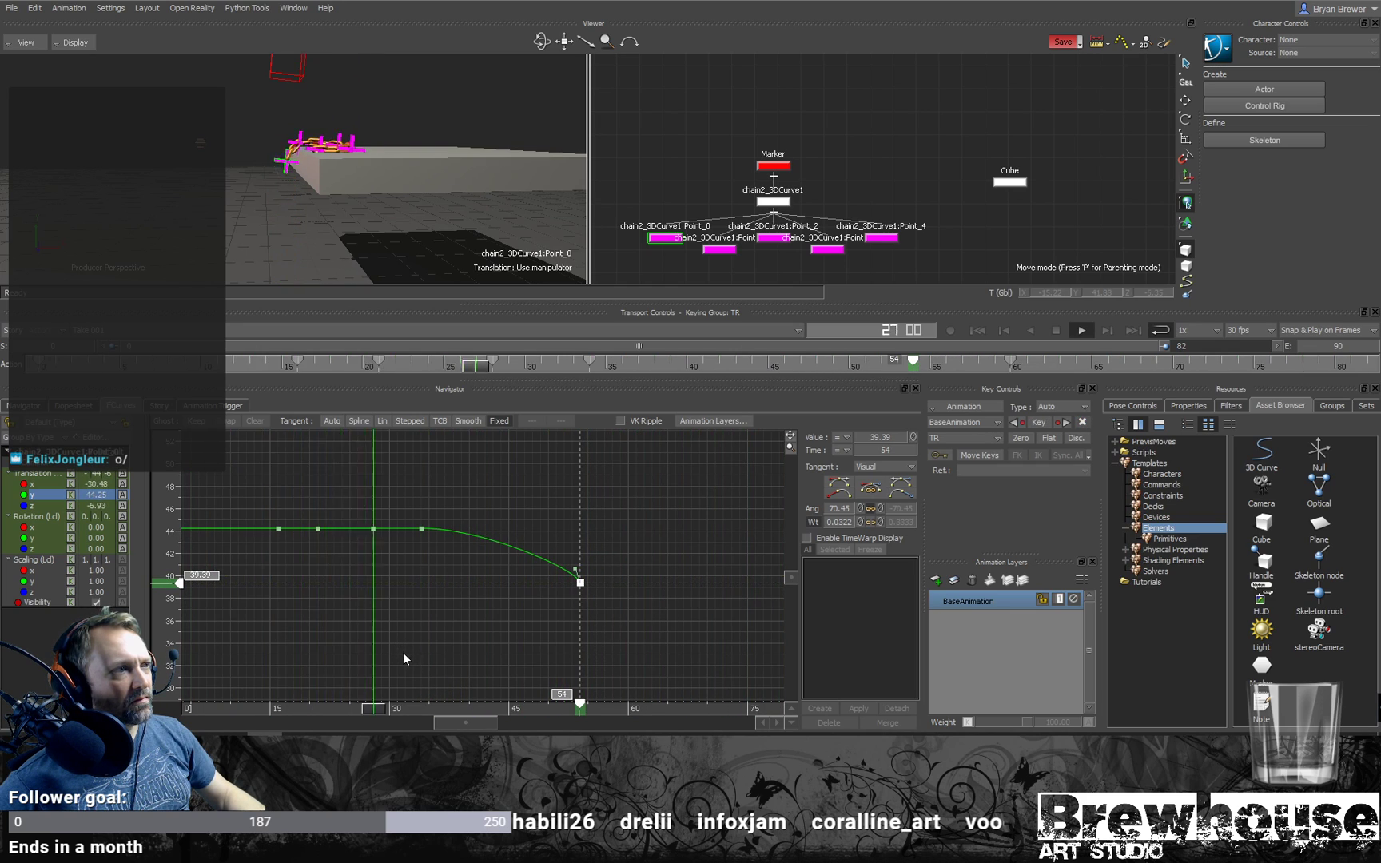
{"action": "left_click_drag", "start_coordinate": [357, 171], "coordinate": [275, 243], "text": "alt"}
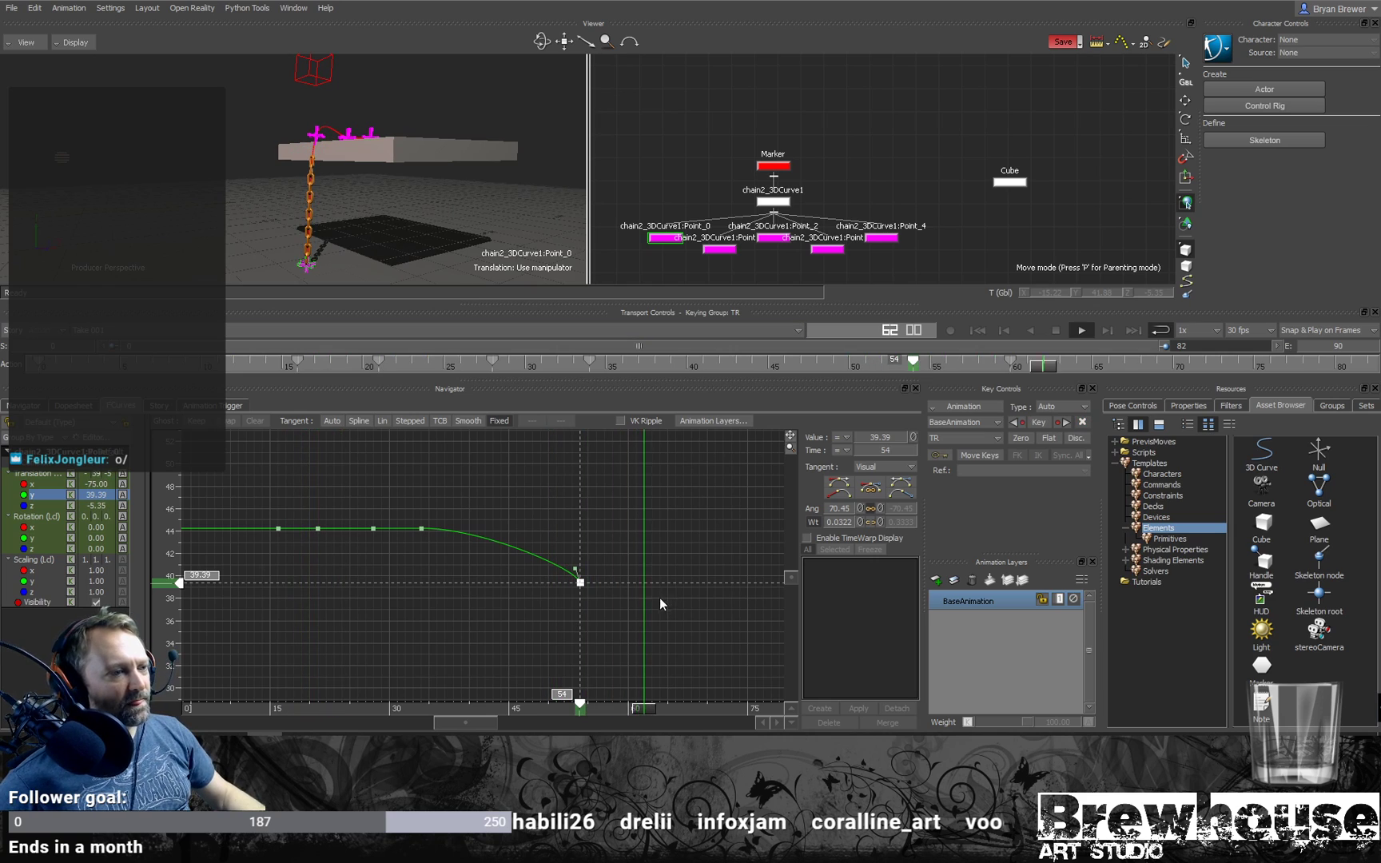
Step: Go to frame 70 and add a TR keyframe for Point_0 there
{"action": "left_click_drag", "start_coordinate": [1221, 366], "coordinate": [1075, 388]}
{"action": "left_click_drag", "start_coordinate": [605, 530], "coordinate": [537, 495], "text": "shift"}
{"action": "key", "text": "k"}
{"action": "right_click", "coordinate": [532, 490]}
{"action": "left_click", "coordinate": [435, 205]}
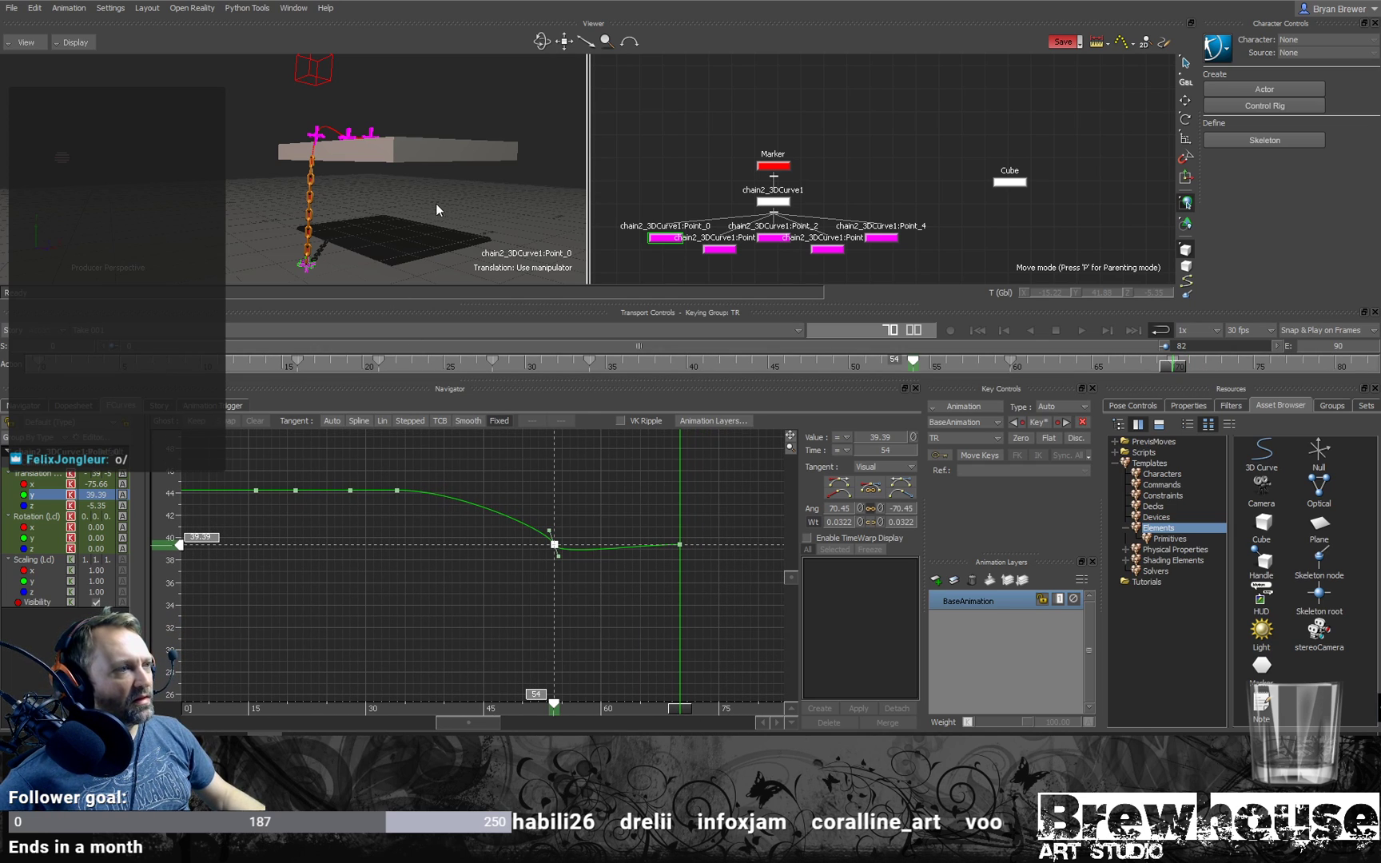
Step: Try lowering the Translation Y key at frame 70 to about 35.22, and undo the change
{"action": "left_click_drag", "start_coordinate": [709, 507], "coordinate": [648, 550]}
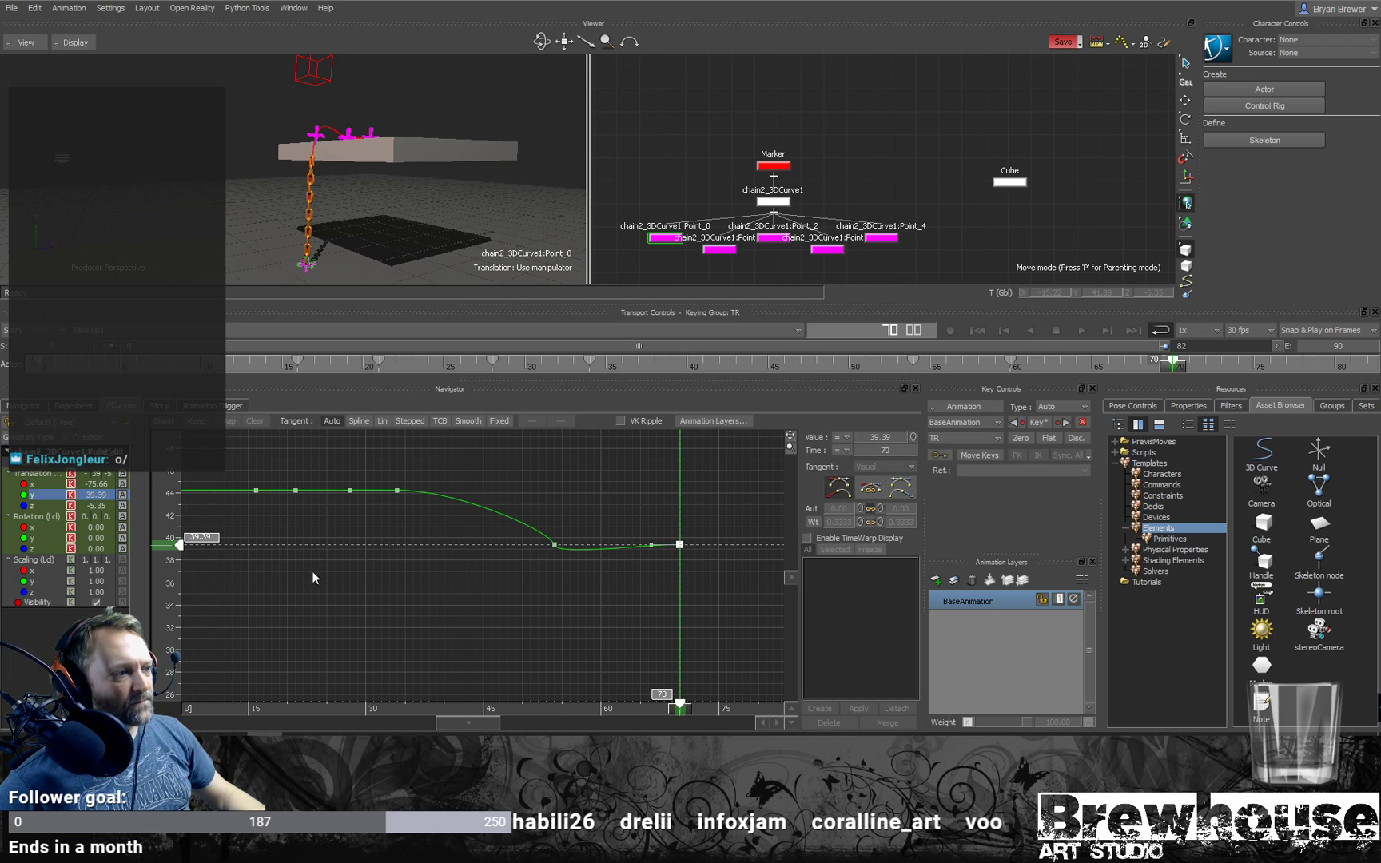
{"action": "left_click_drag", "start_coordinate": [179, 544], "coordinate": [180, 591]}
{"action": "left_click", "coordinate": [672, 563]}
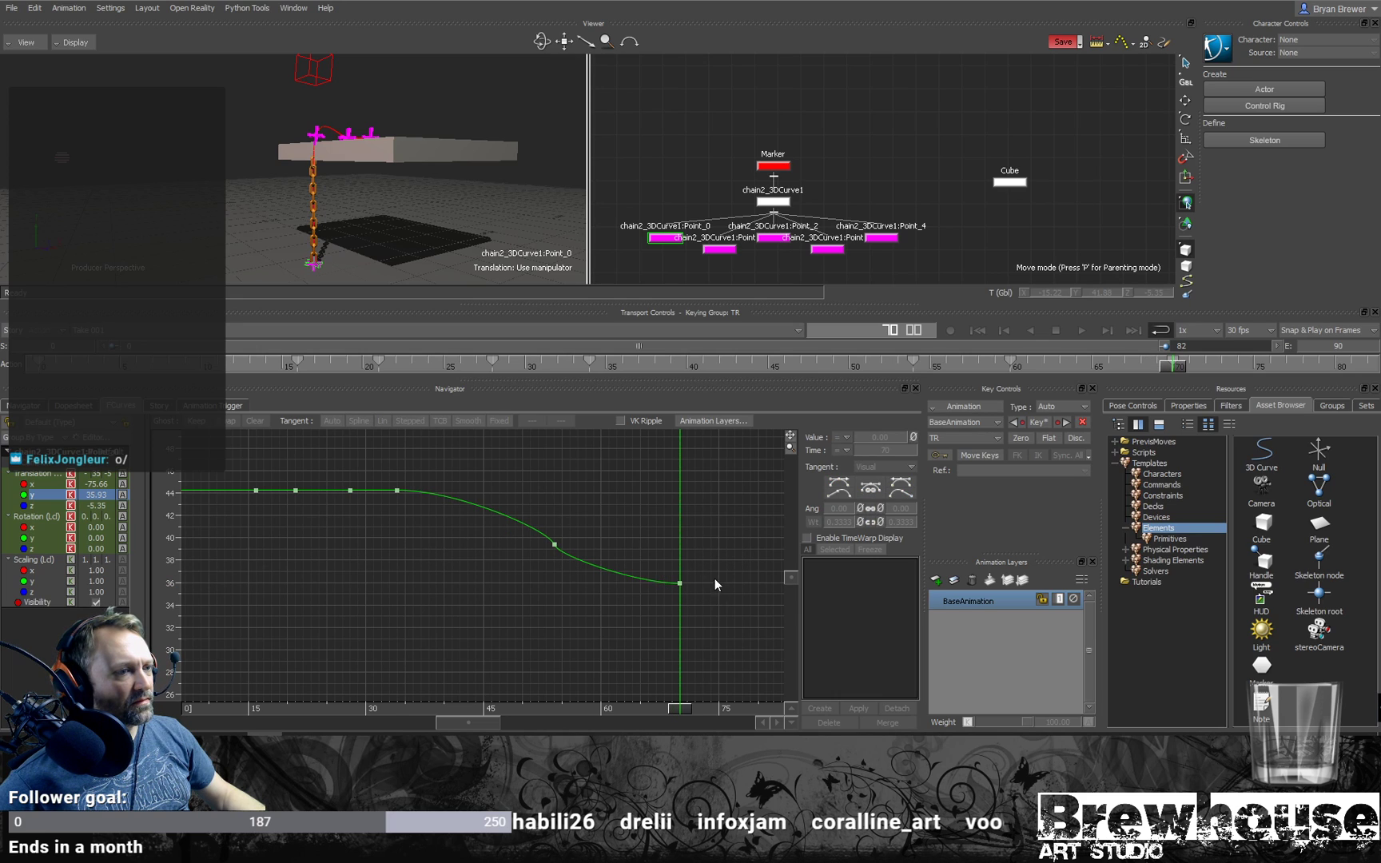
{"action": "left_click", "coordinate": [679, 583]}
{"action": "mouse_move", "coordinate": [178, 585]}
{"action": "left_mouse_down"}
{"action": "mouse_move", "coordinate": [179, 497]}
{"action": "mouse_move", "coordinate": [178, 592]}
{"action": "left_mouse_up"}
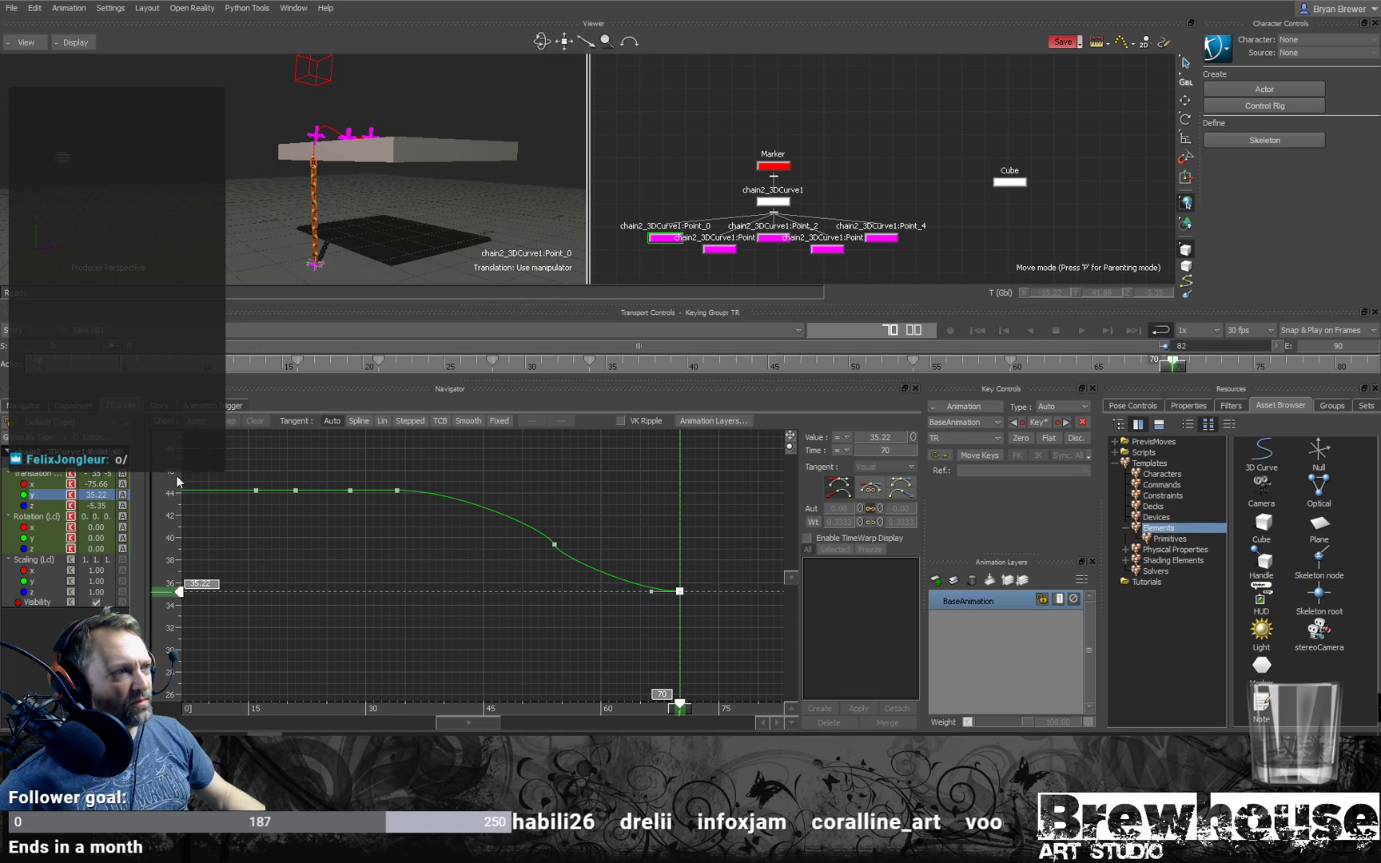
{"action": "key", "text": "ctrl+z"}
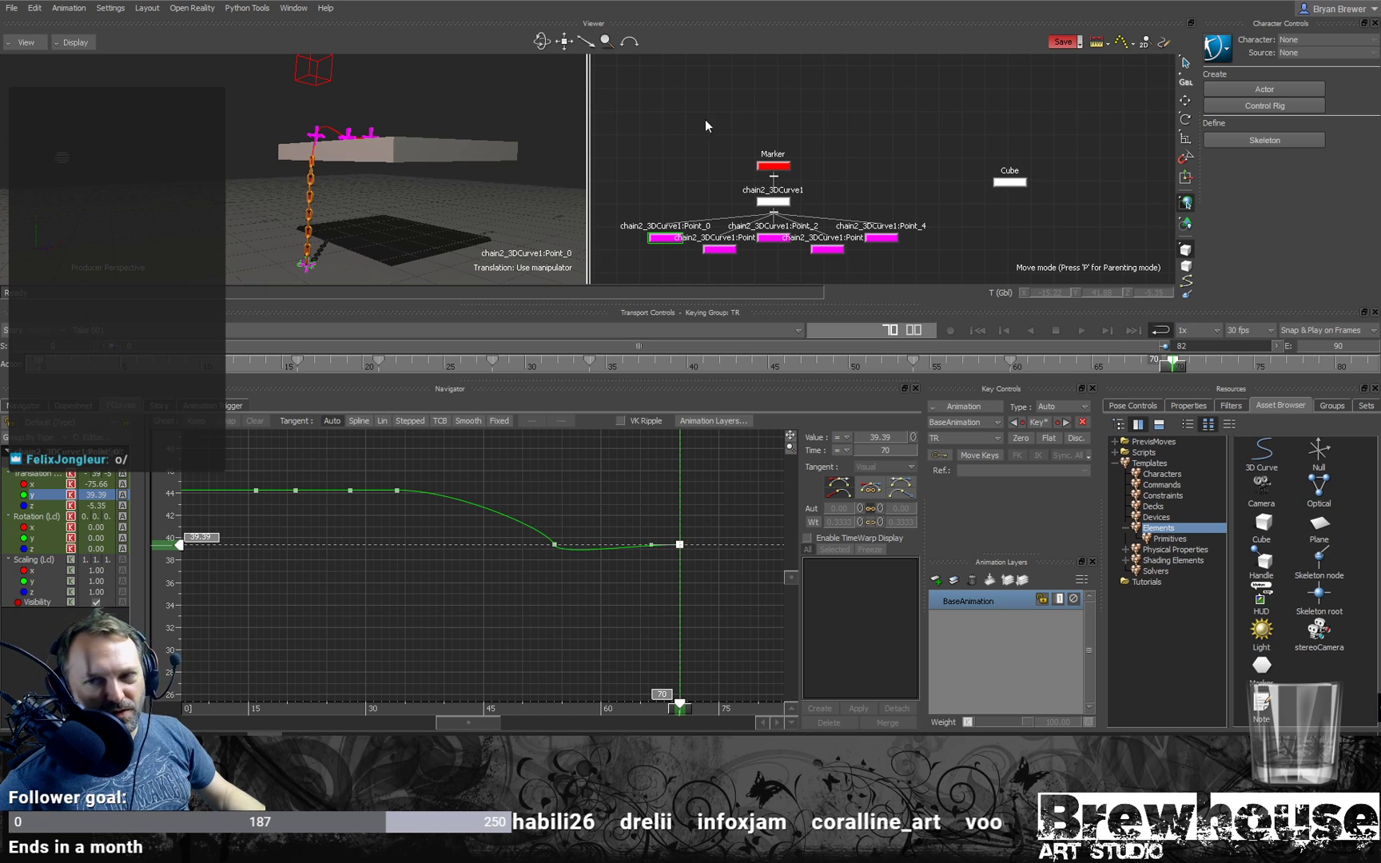
Step: Delete the Translation Y key at frame 70, and bring up Point_0's Translation X curve with its frame 34 key selected
{"action": "key", "text": "Delete"}
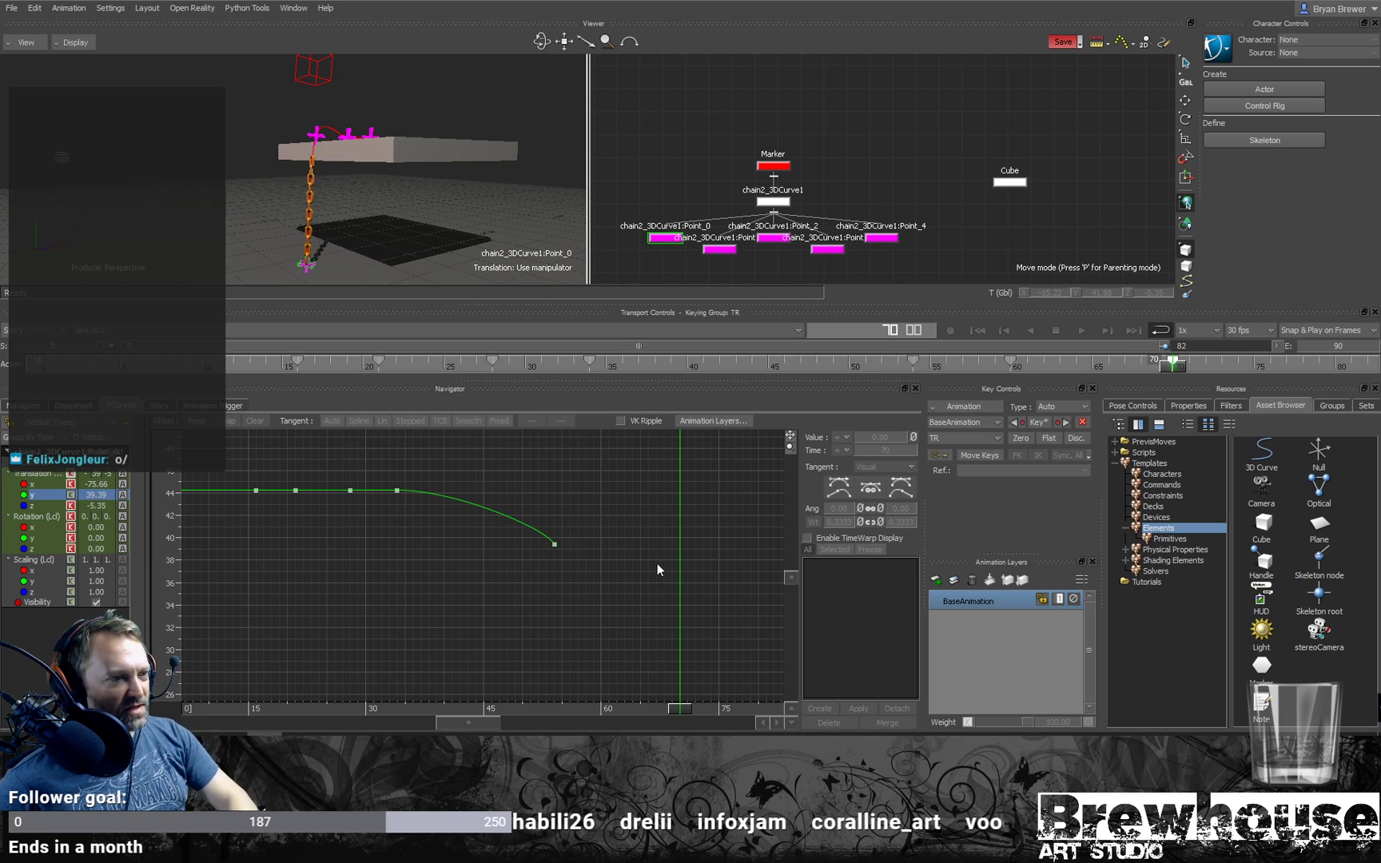
{"action": "left_click", "coordinate": [42, 506]}
{"action": "key", "text": "a"}
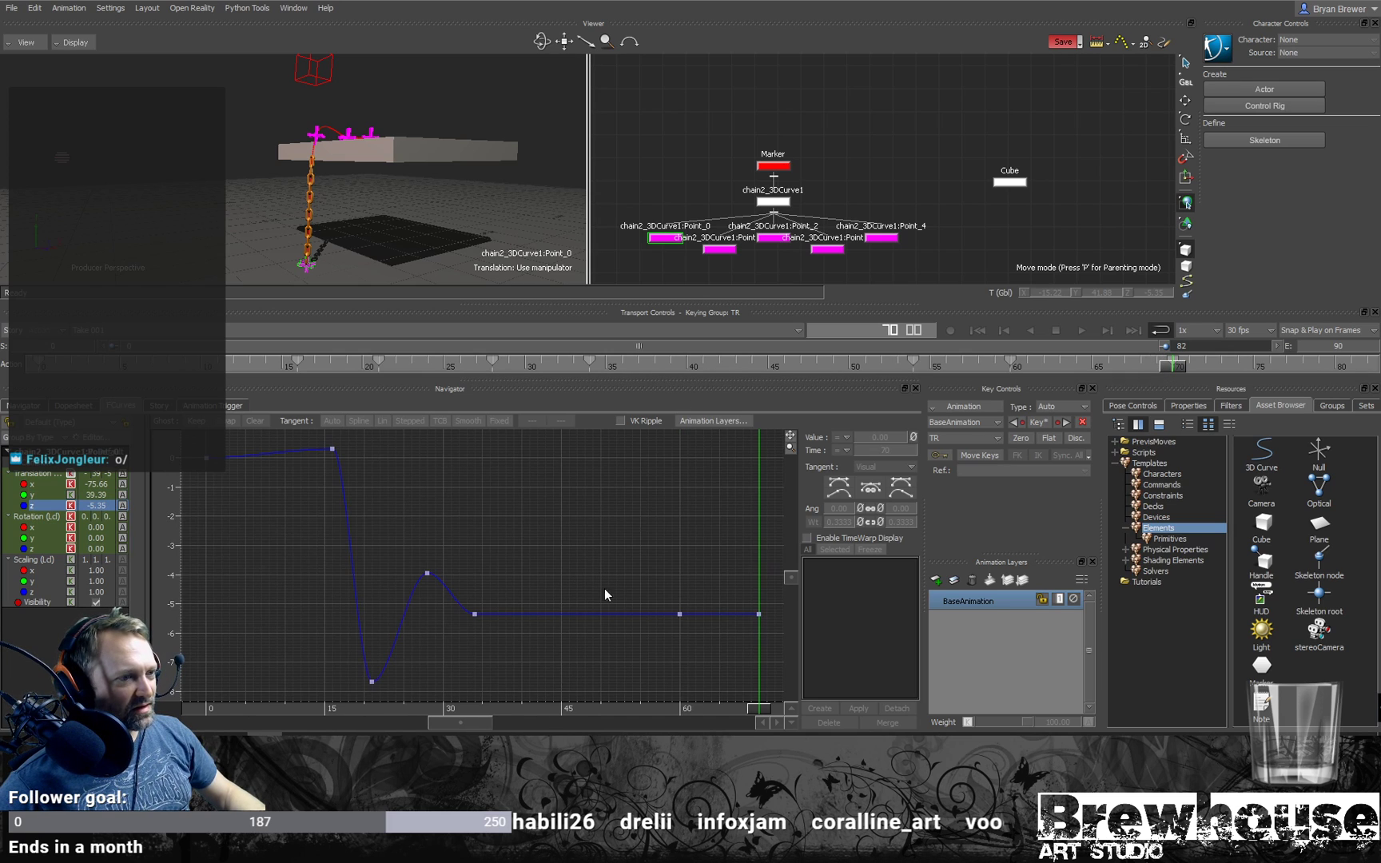
{"action": "left_click", "coordinate": [43, 483]}
{"action": "key", "text": "a"}
{"action": "mouse_move", "coordinate": [581, 554]}
{"action": "left_mouse_down", "text": "shift"}
{"action": "mouse_move", "coordinate": [509, 495]}
{"action": "mouse_move", "coordinate": [426, 471]}
{"action": "mouse_move", "coordinate": [561, 565]}
{"action": "left_mouse_up", "text": "shift"}
{"action": "left_click_drag", "start_coordinate": [561, 564], "coordinate": [518, 633]}
{"action": "left_click_drag", "start_coordinate": [351, 501], "coordinate": [503, 539]}
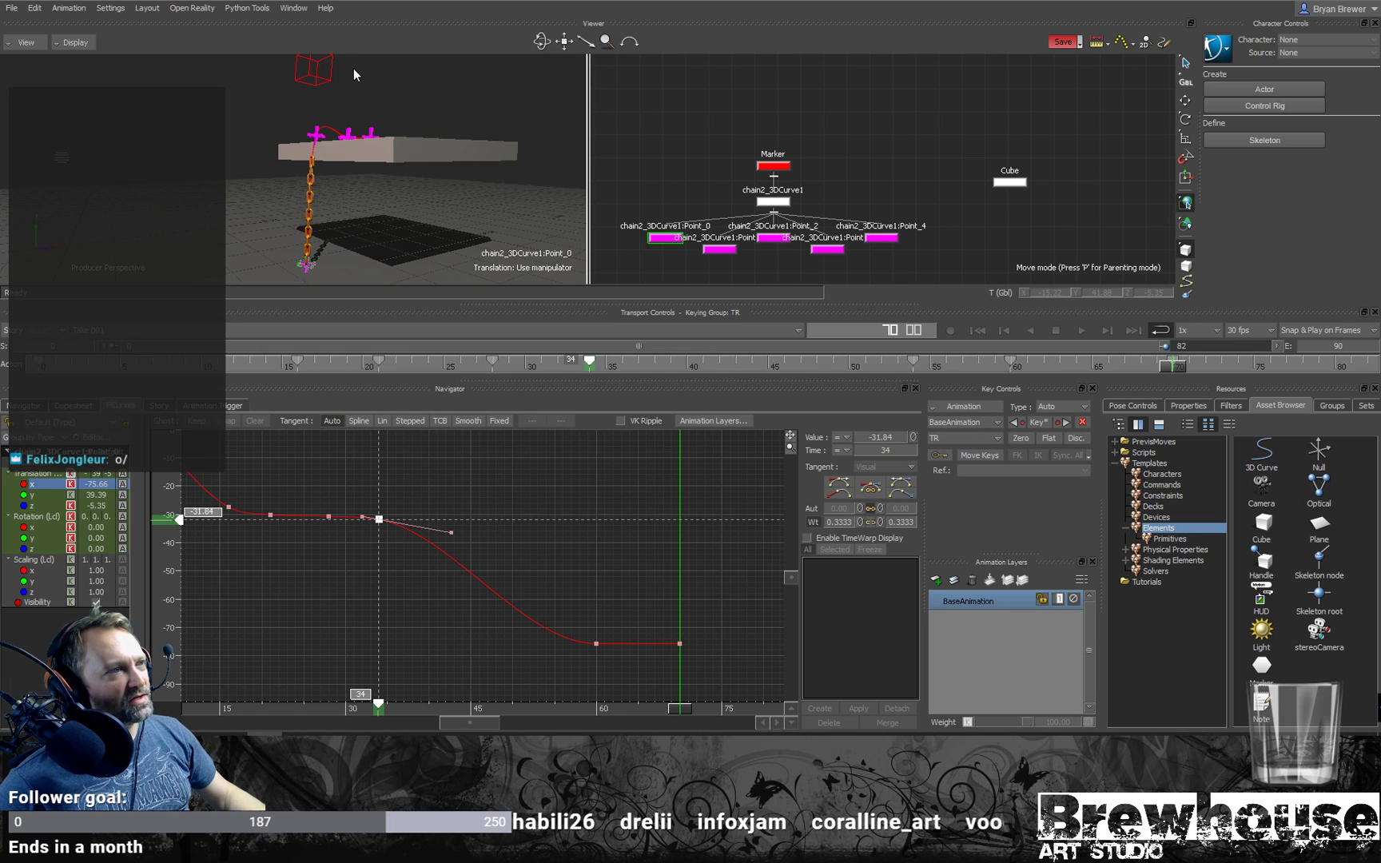
Step: Check the Marker's Translation X curve for keys
{"action": "left_click", "coordinate": [313, 72]}
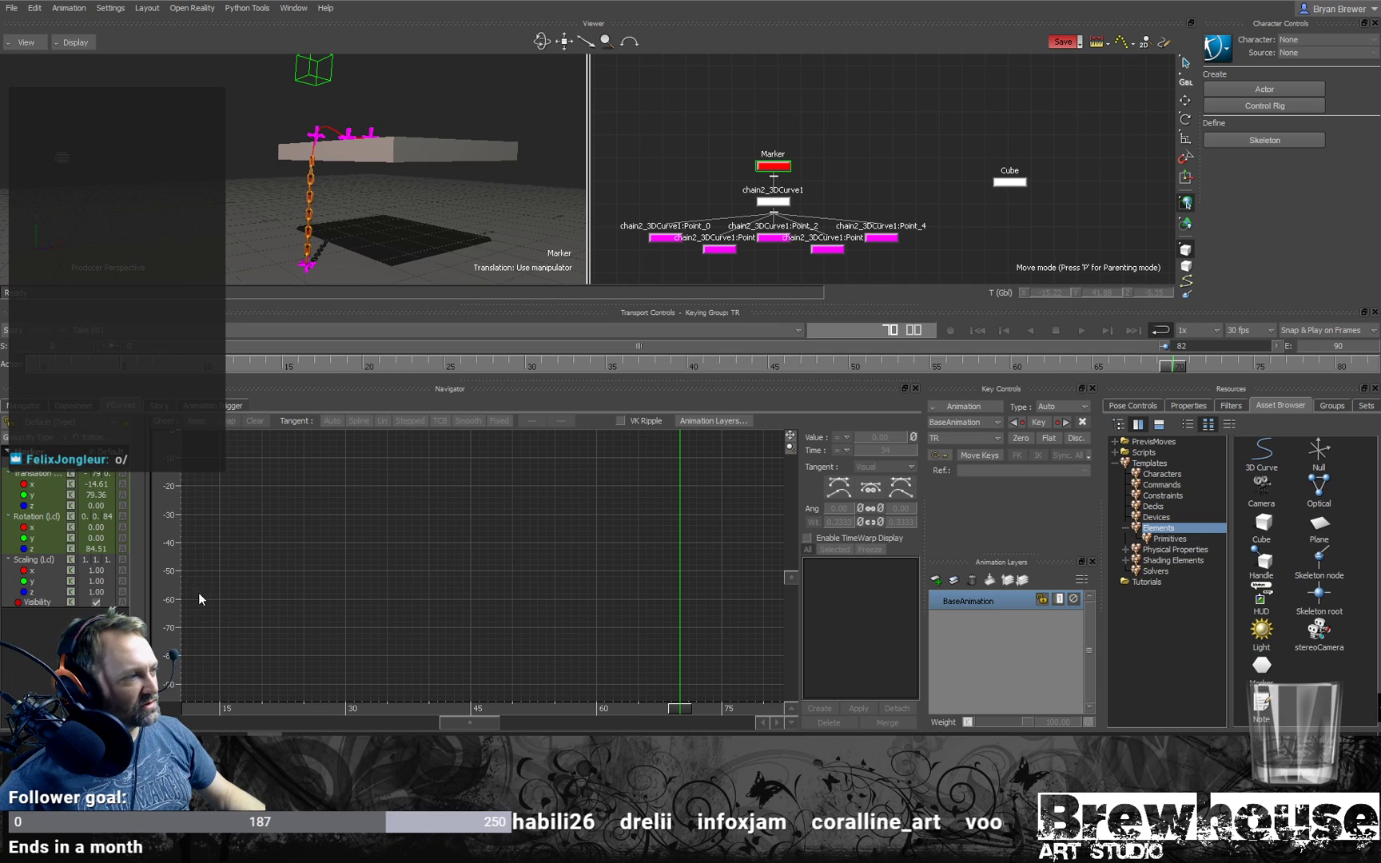
{"action": "left_click", "coordinate": [30, 485]}
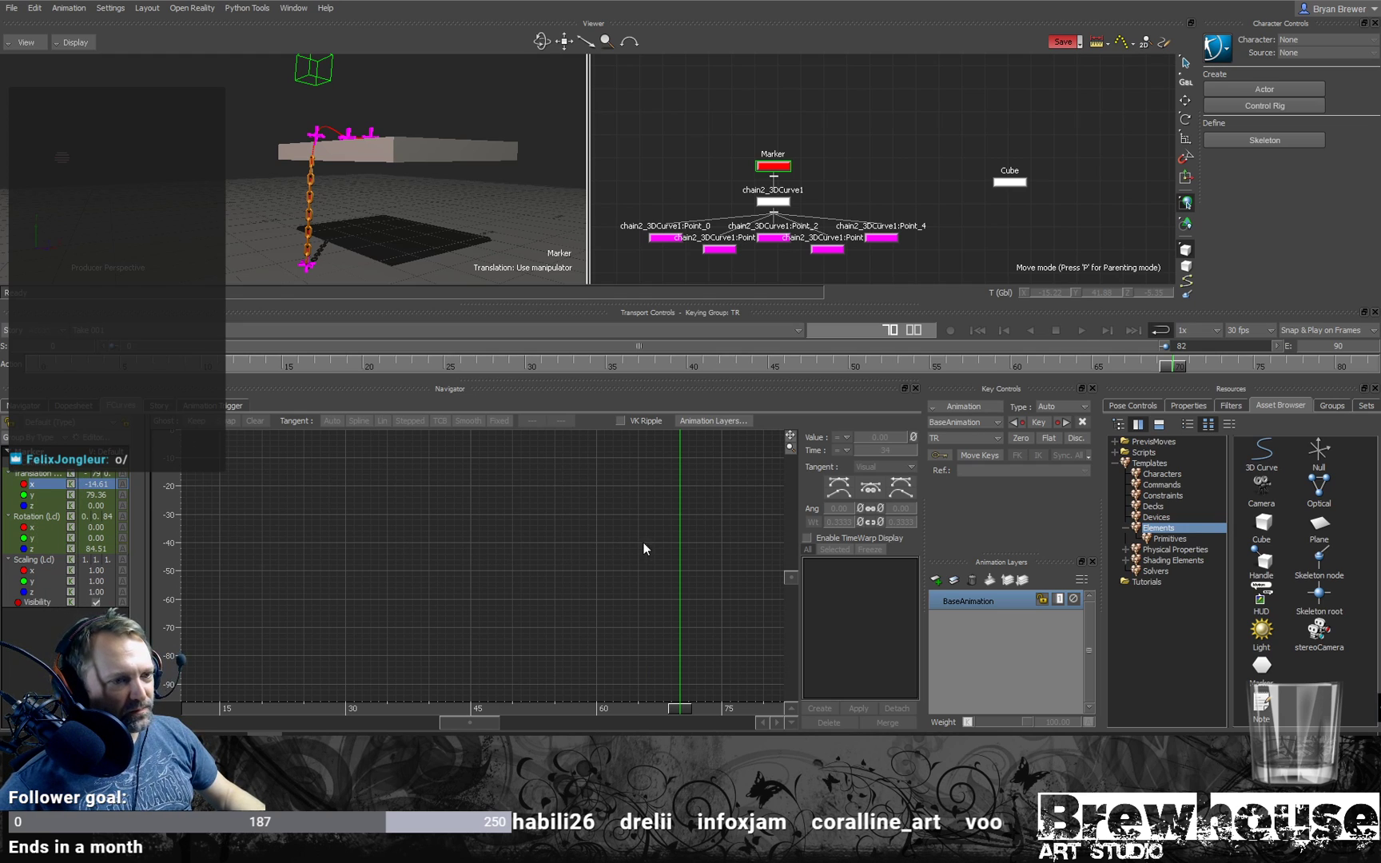
{"action": "left_click_drag", "start_coordinate": [578, 550], "coordinate": [529, 438], "text": "ctrl"}
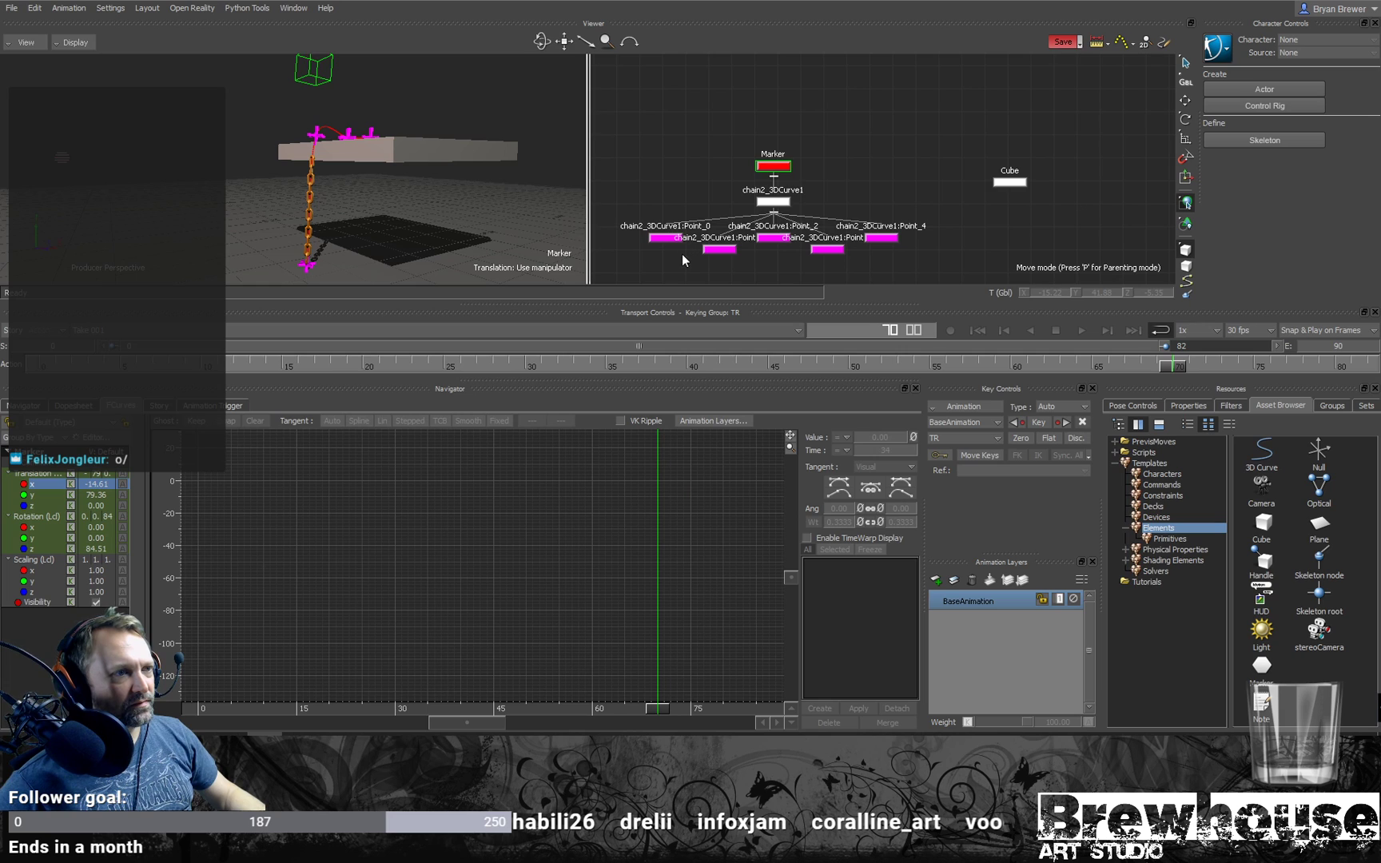
Step: On Point_0's Translation X curve, lengthen the frame 34 key's outgoing tangent to weight 0.7250, angle -1.47, and move the key to frame 33
{"action": "left_click", "coordinate": [667, 238]}
{"action": "left_click_drag", "start_coordinate": [582, 619], "coordinate": [497, 525], "text": "ctrl"}
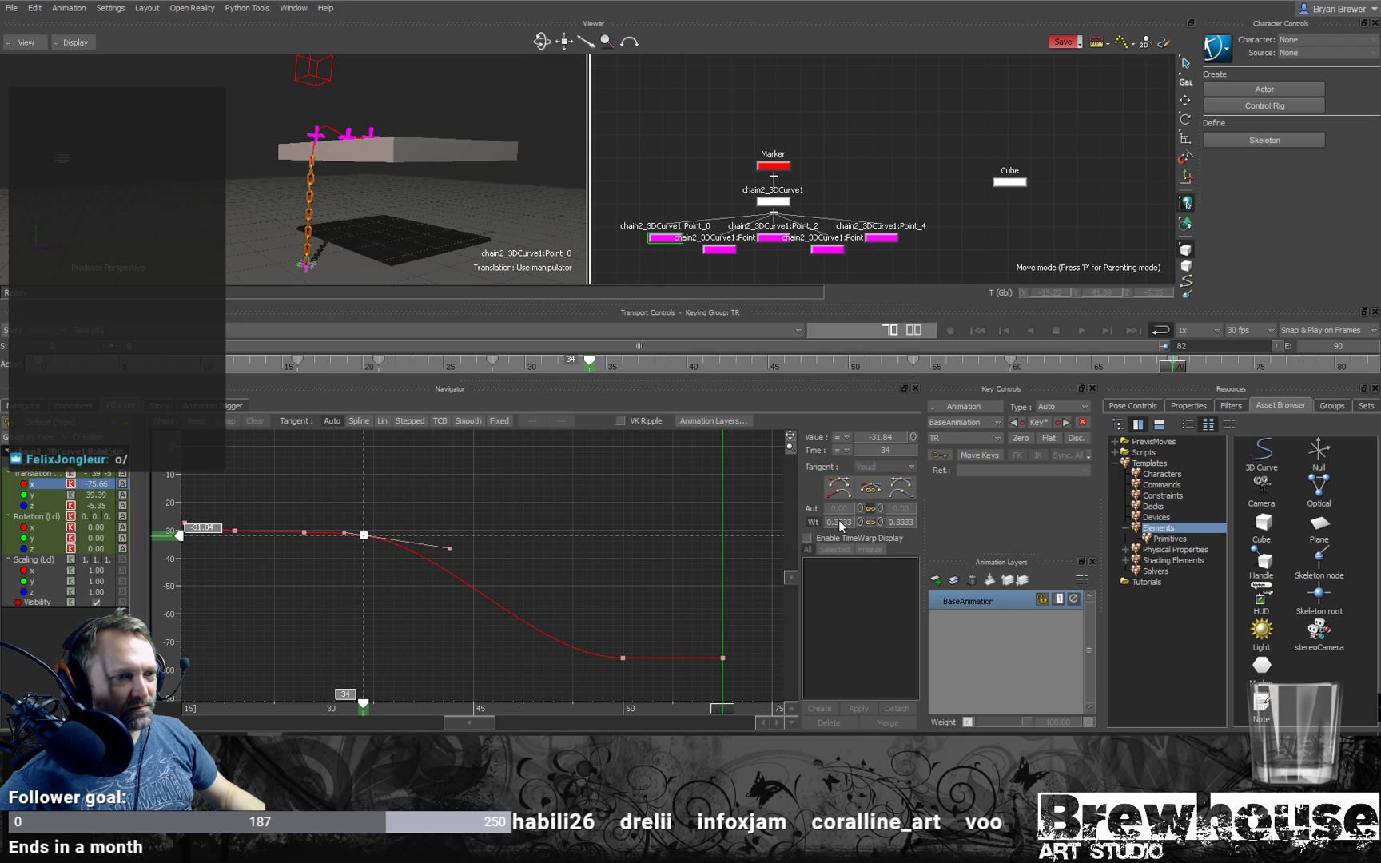
{"action": "left_click_drag", "start_coordinate": [449, 548], "coordinate": [481, 543]}
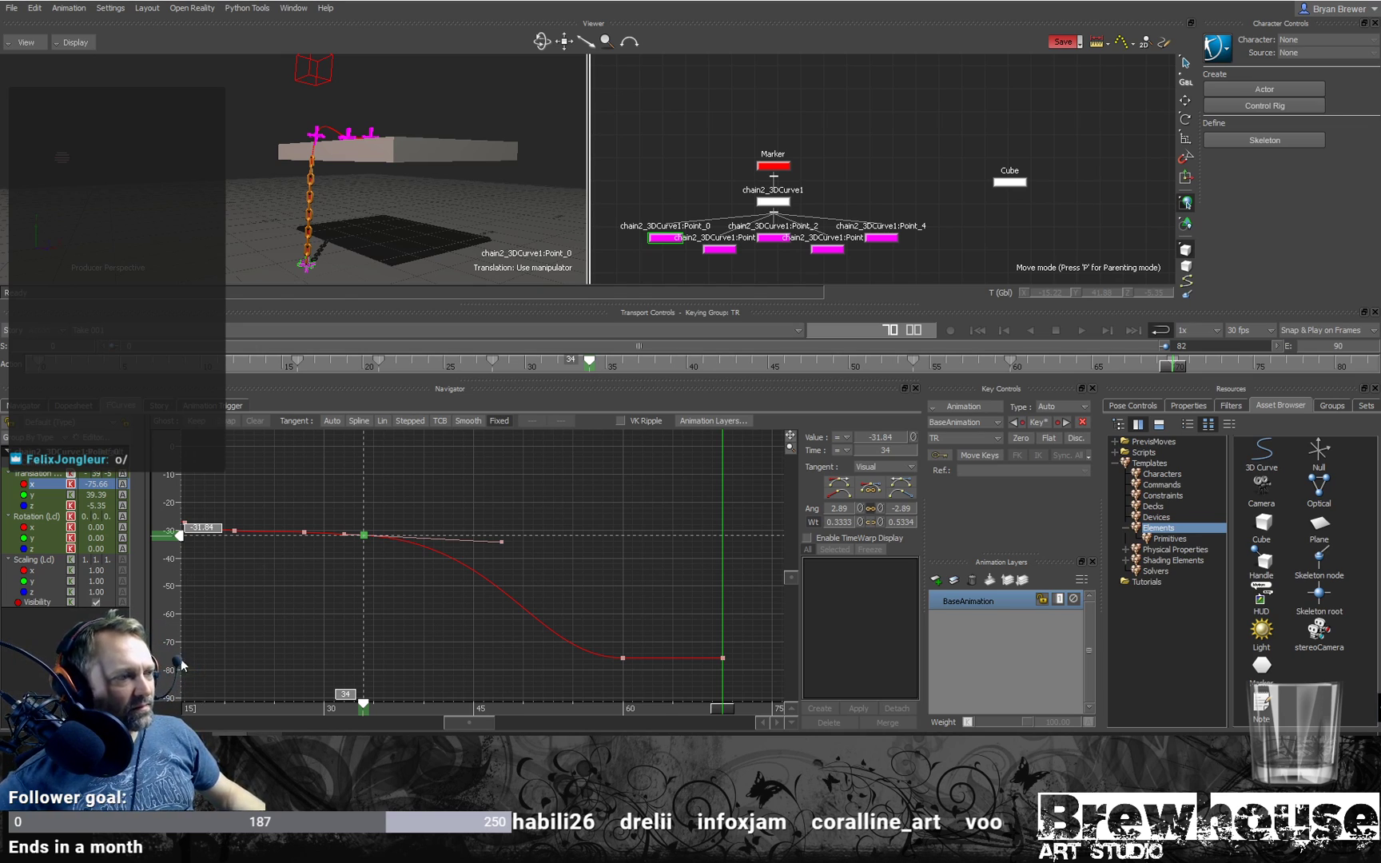
{"action": "left_click_drag", "start_coordinate": [502, 540], "coordinate": [549, 539]}
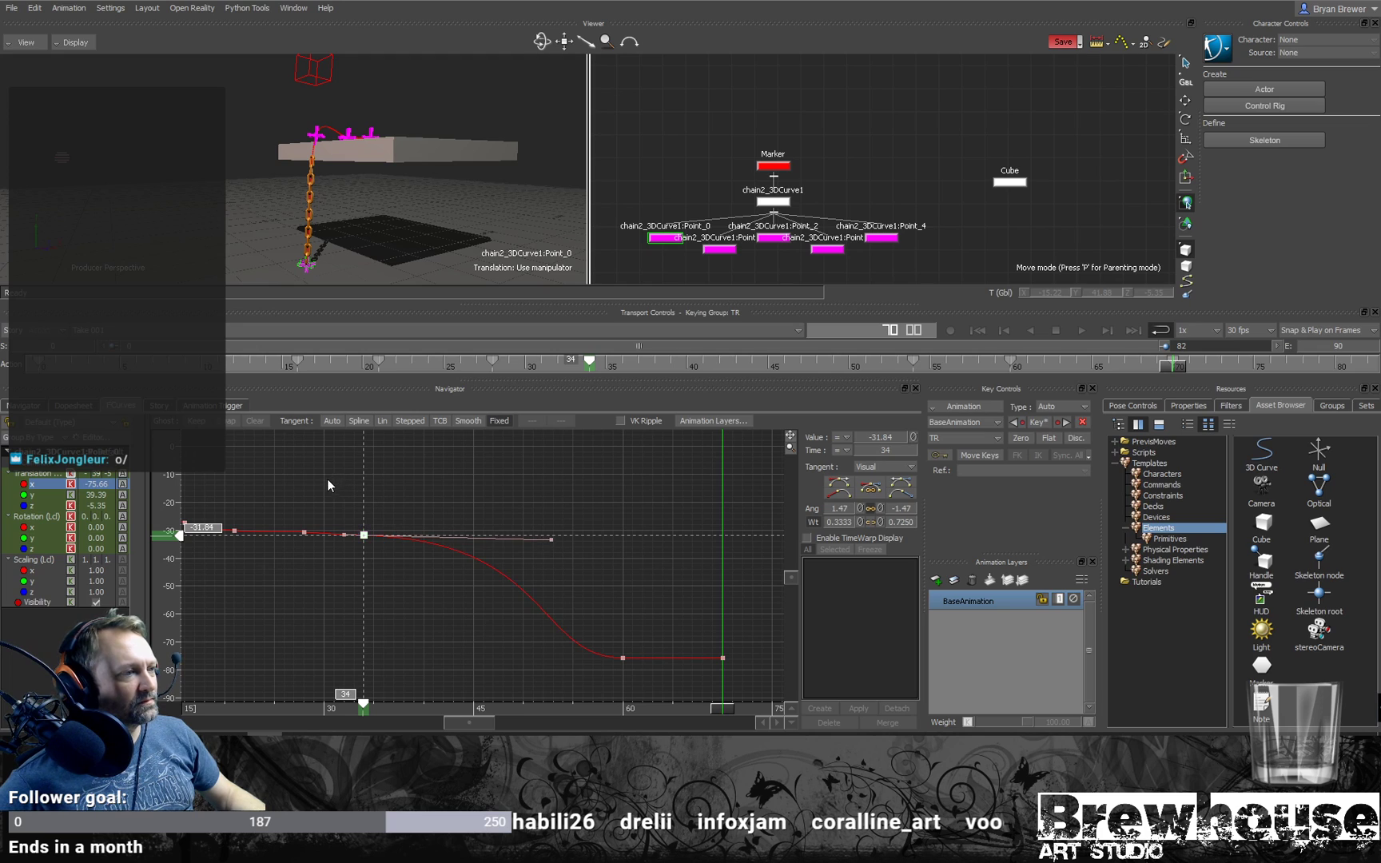
{"action": "left_click", "coordinate": [328, 481]}
{"action": "key", "text": "space"}
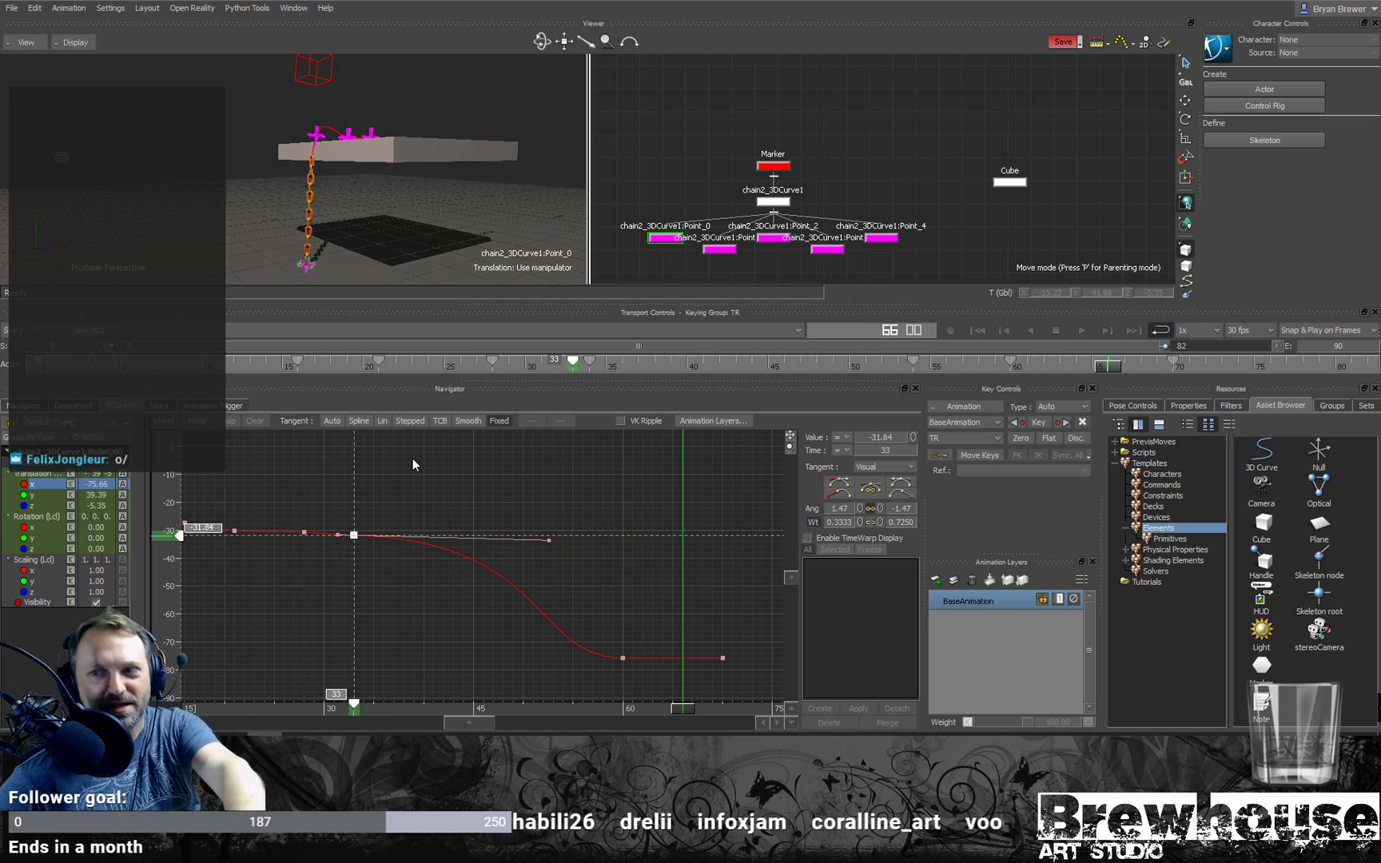
Step: Steepen the incoming tangent of the Translation X key at frame 60 to an angle of about 41.7 and weight of about 0.13
{"action": "left_click", "coordinate": [623, 658]}
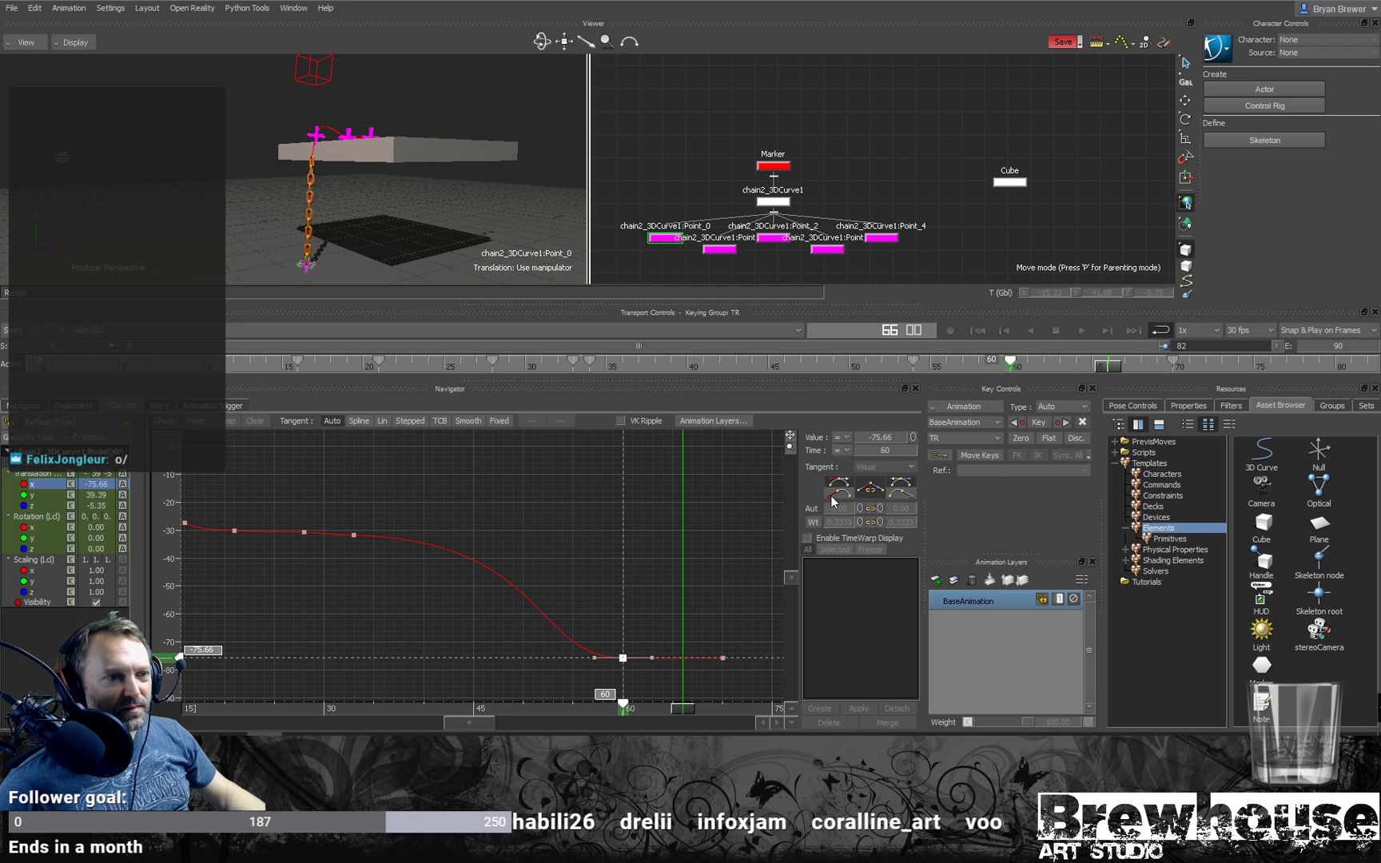
{"action": "left_click", "coordinate": [872, 522]}
{"action": "left_click_drag", "start_coordinate": [535, 657], "coordinate": [557, 636]}
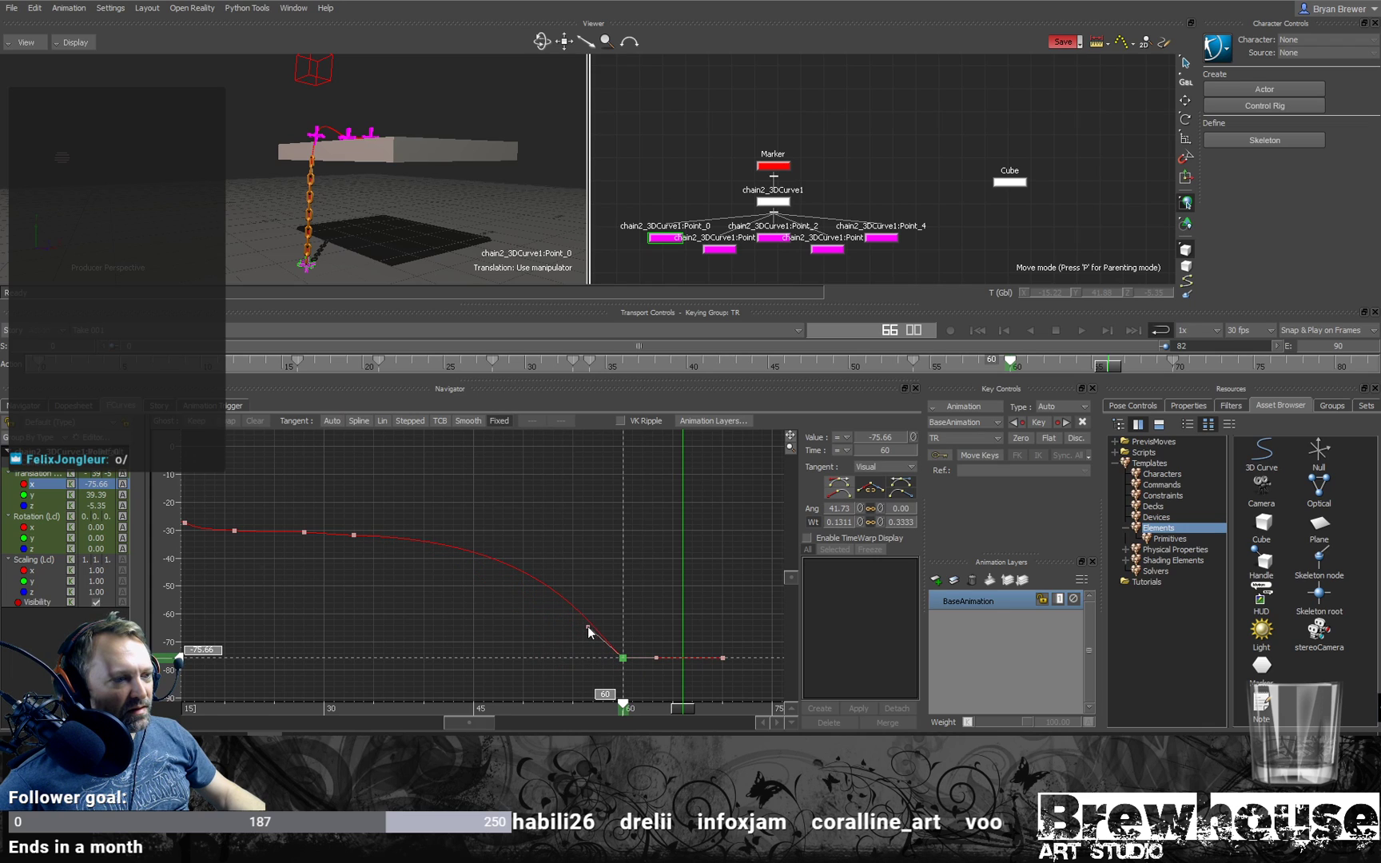
Step: Play back the chain's fall, enlarging the viewport and viewing the slab edge from different angles
{"action": "key", "text": "space"}
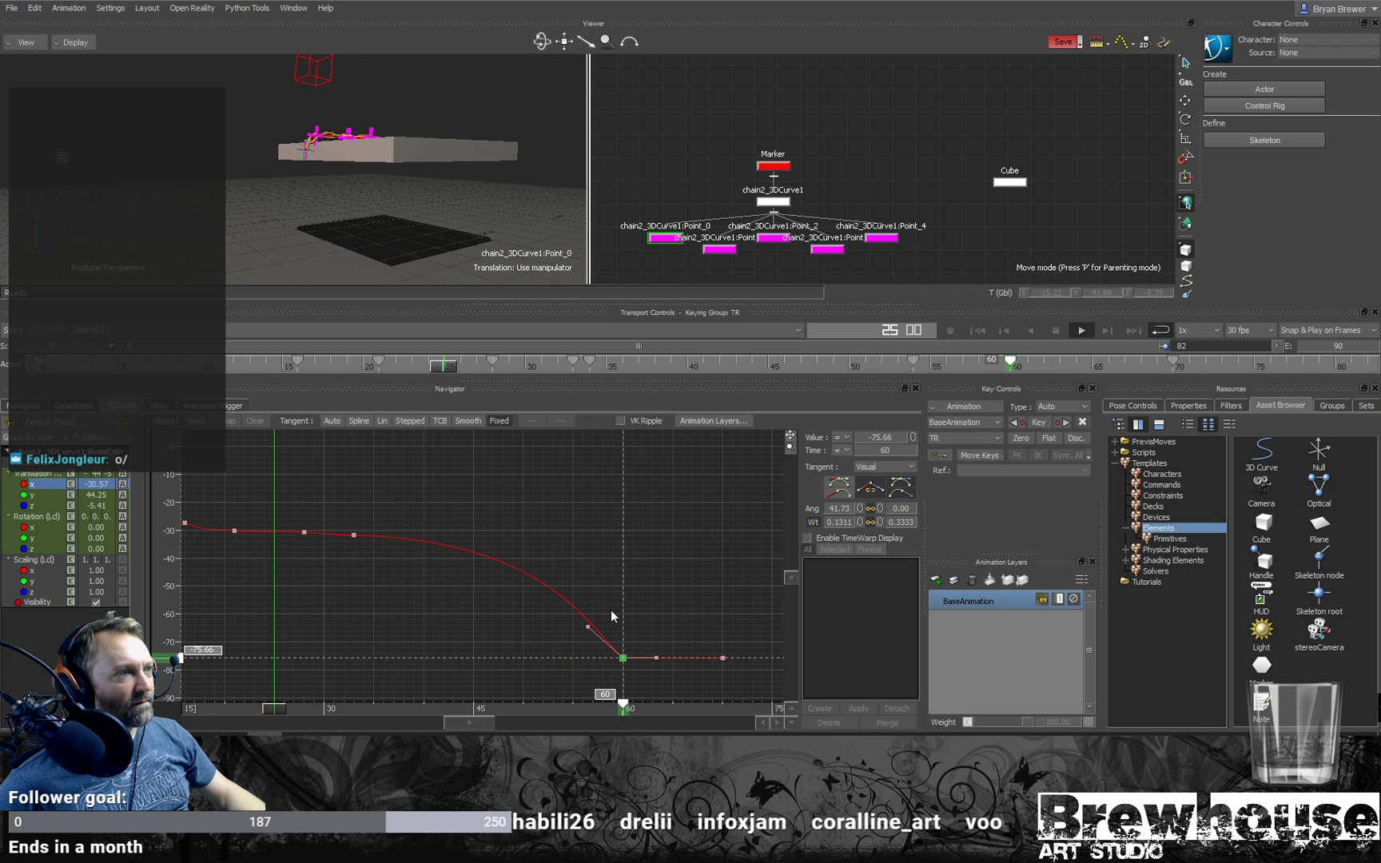
{"action": "key", "text": "space"}
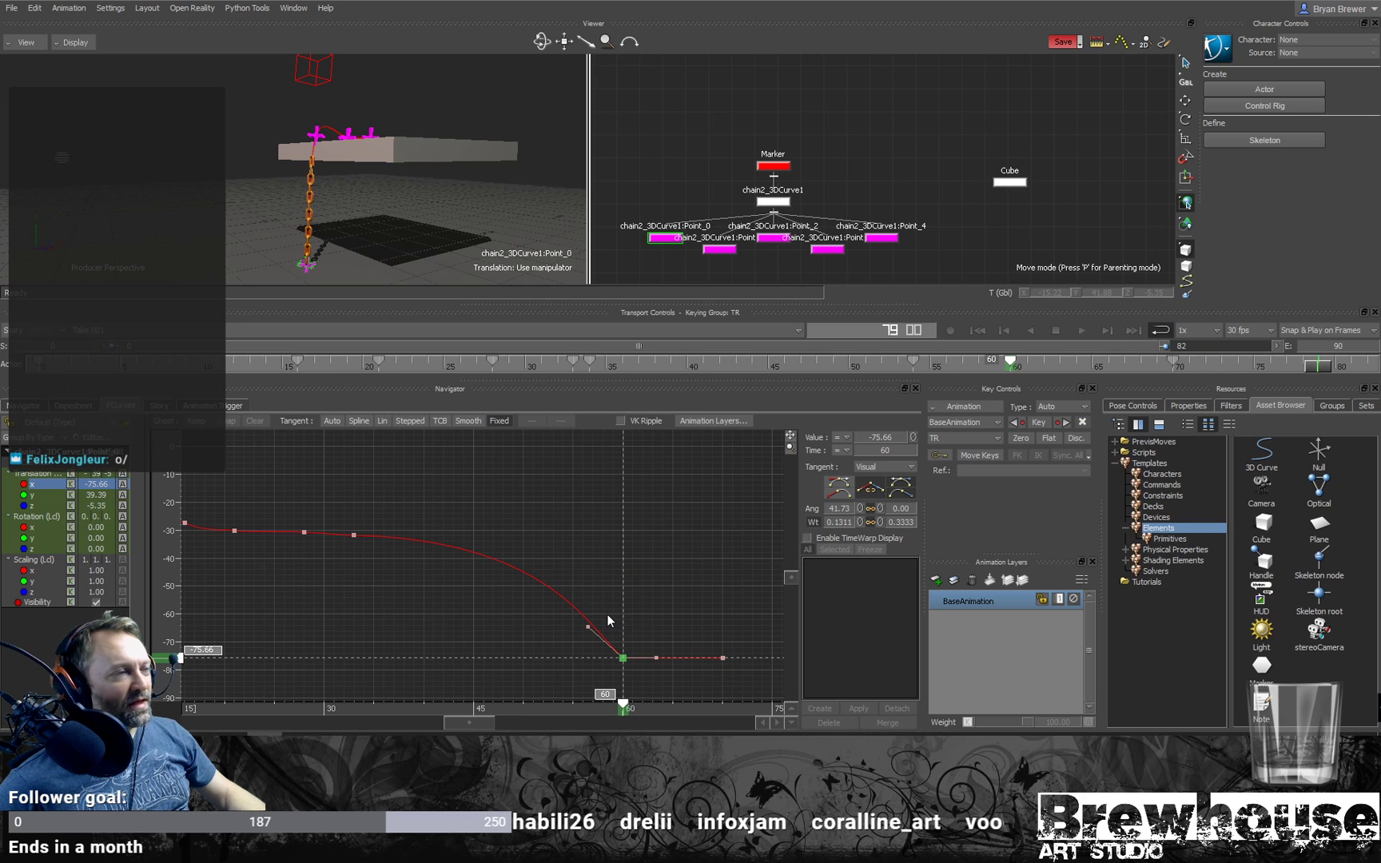
{"action": "left_click_drag", "start_coordinate": [588, 304], "coordinate": [579, 409]}
{"action": "key", "text": "space"}
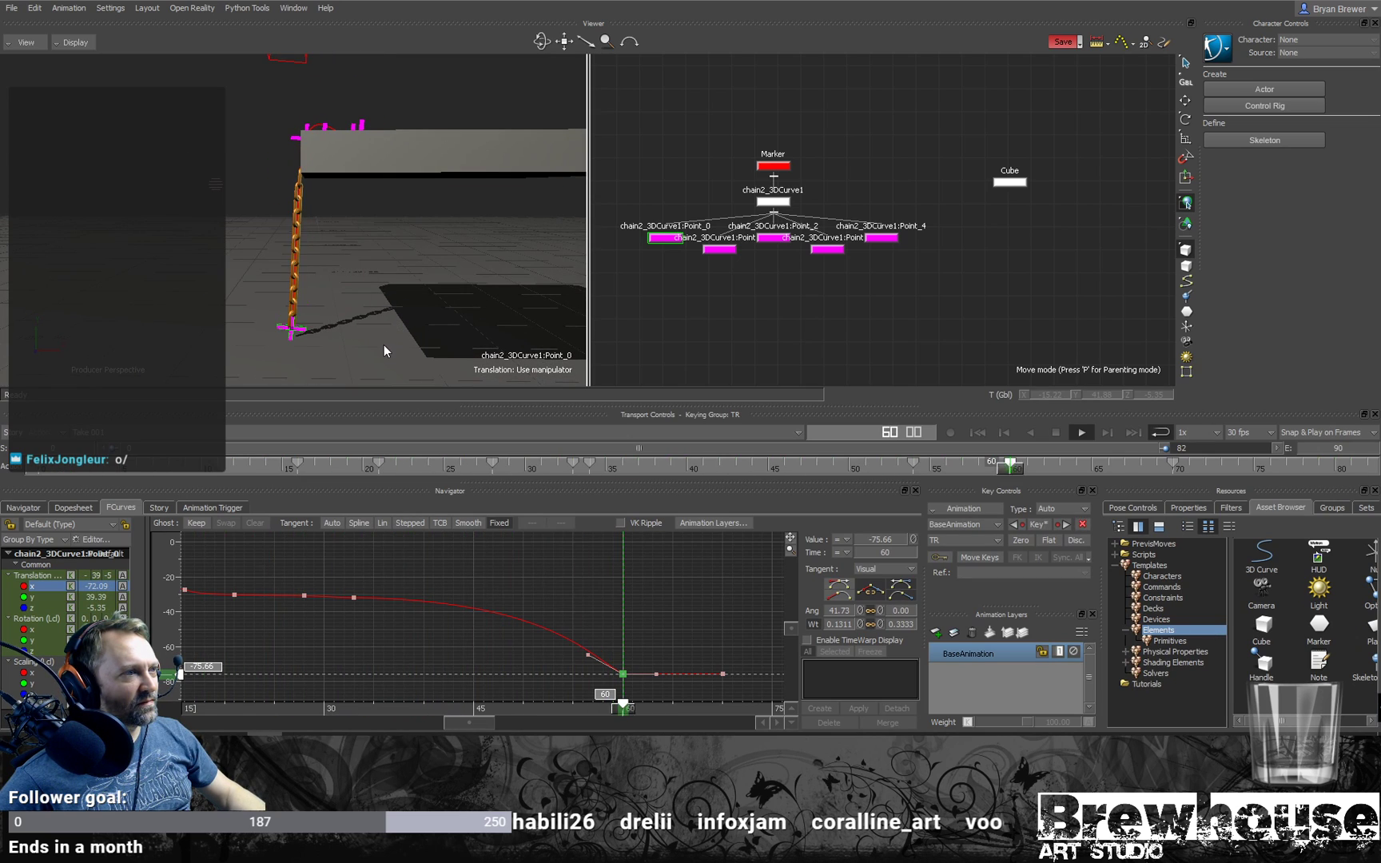
{"action": "key", "text": "space"}
{"action": "left_click_drag", "start_coordinate": [379, 260], "coordinate": [446, 317], "text": "ctrl+shift"}
{"action": "key", "text": "space"}
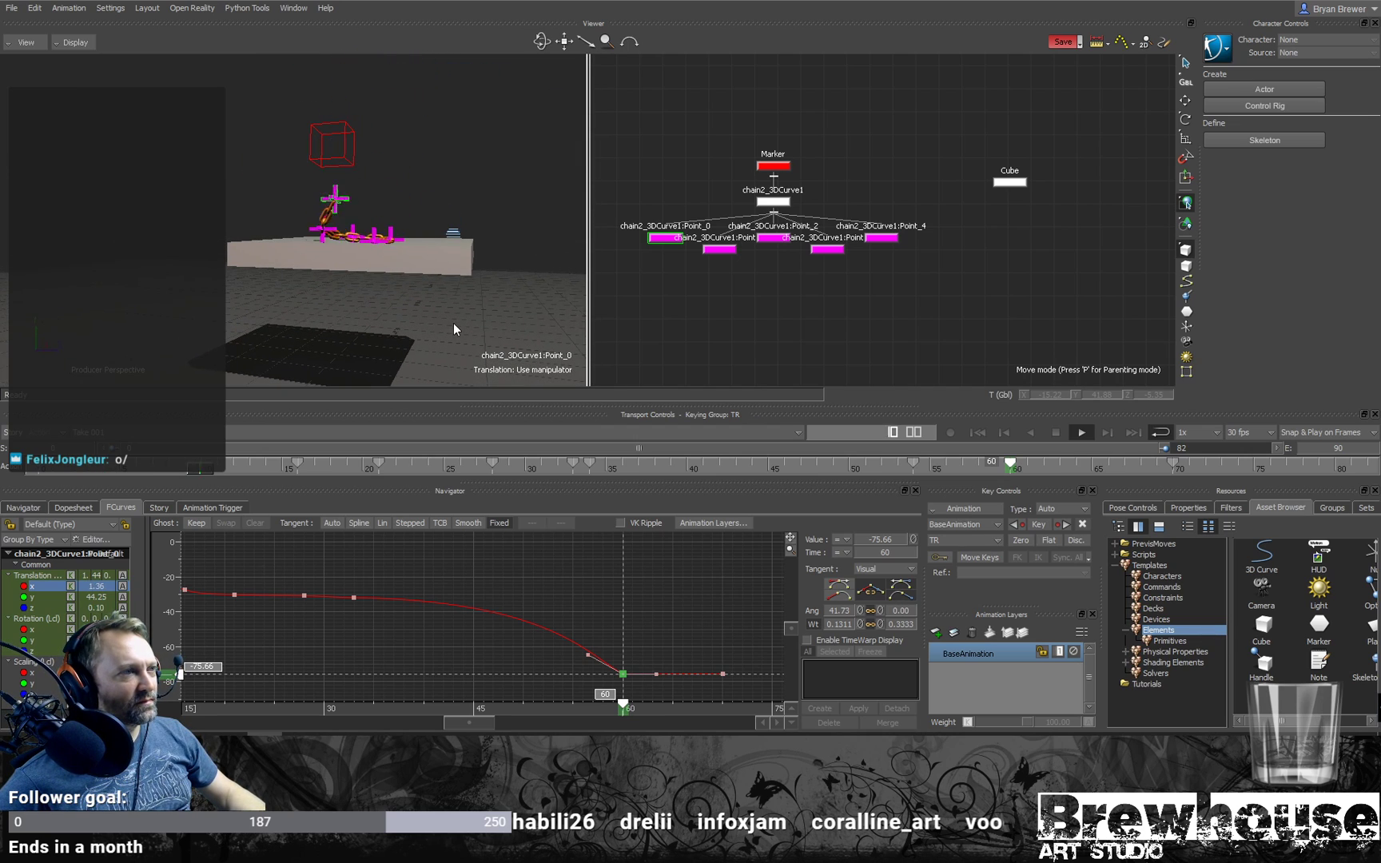
Step: Switch the viewport to Models Only display and examine the playing chain from above, level with and below the slab
{"action": "key", "text": "ctrl+a"}
{"action": "left_click_drag", "start_coordinate": [443, 346], "coordinate": [428, 311], "text": "ctrl+shift"}
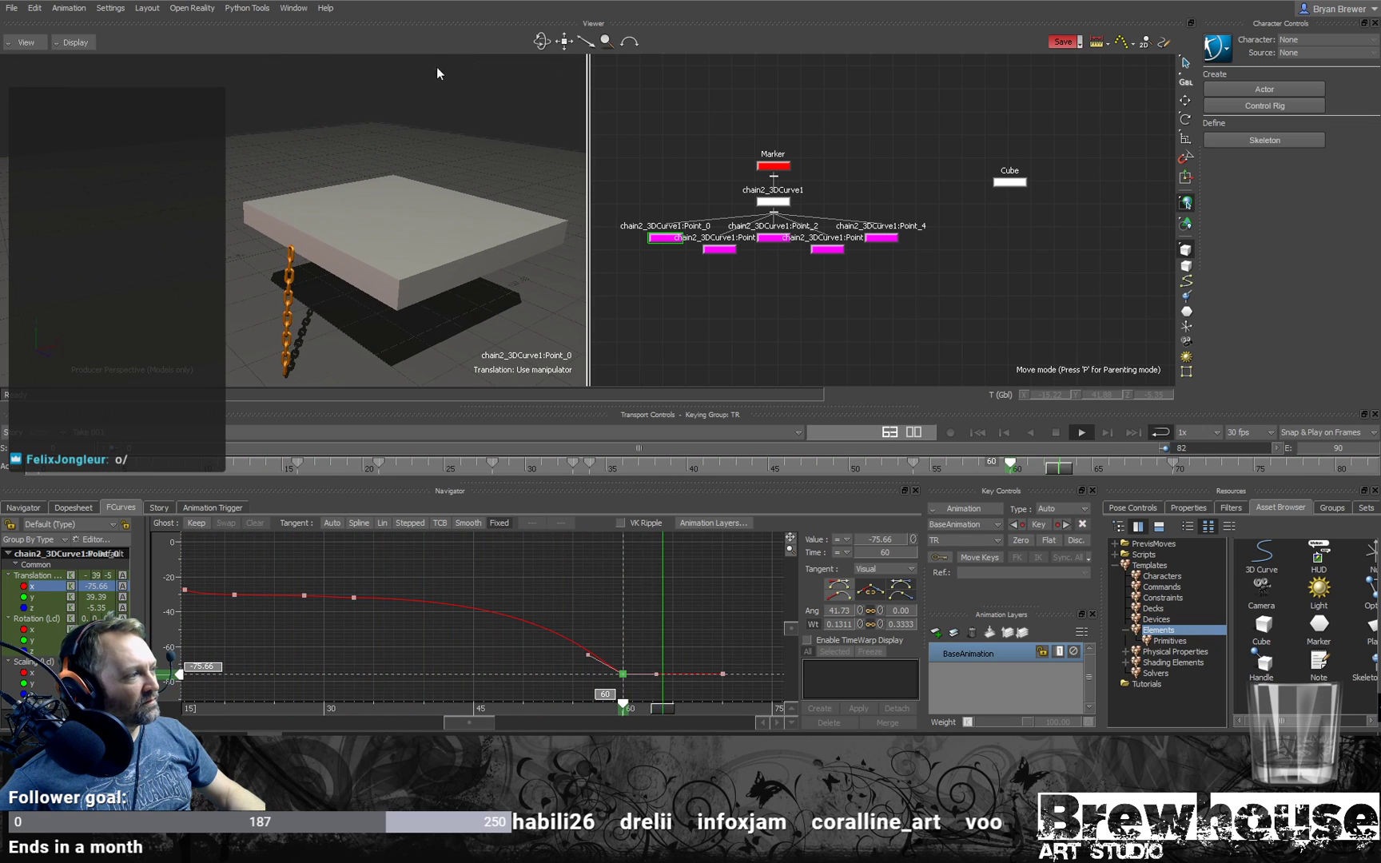
{"action": "left_click_drag", "start_coordinate": [411, 276], "coordinate": [529, 235], "text": "ctrl+shift"}
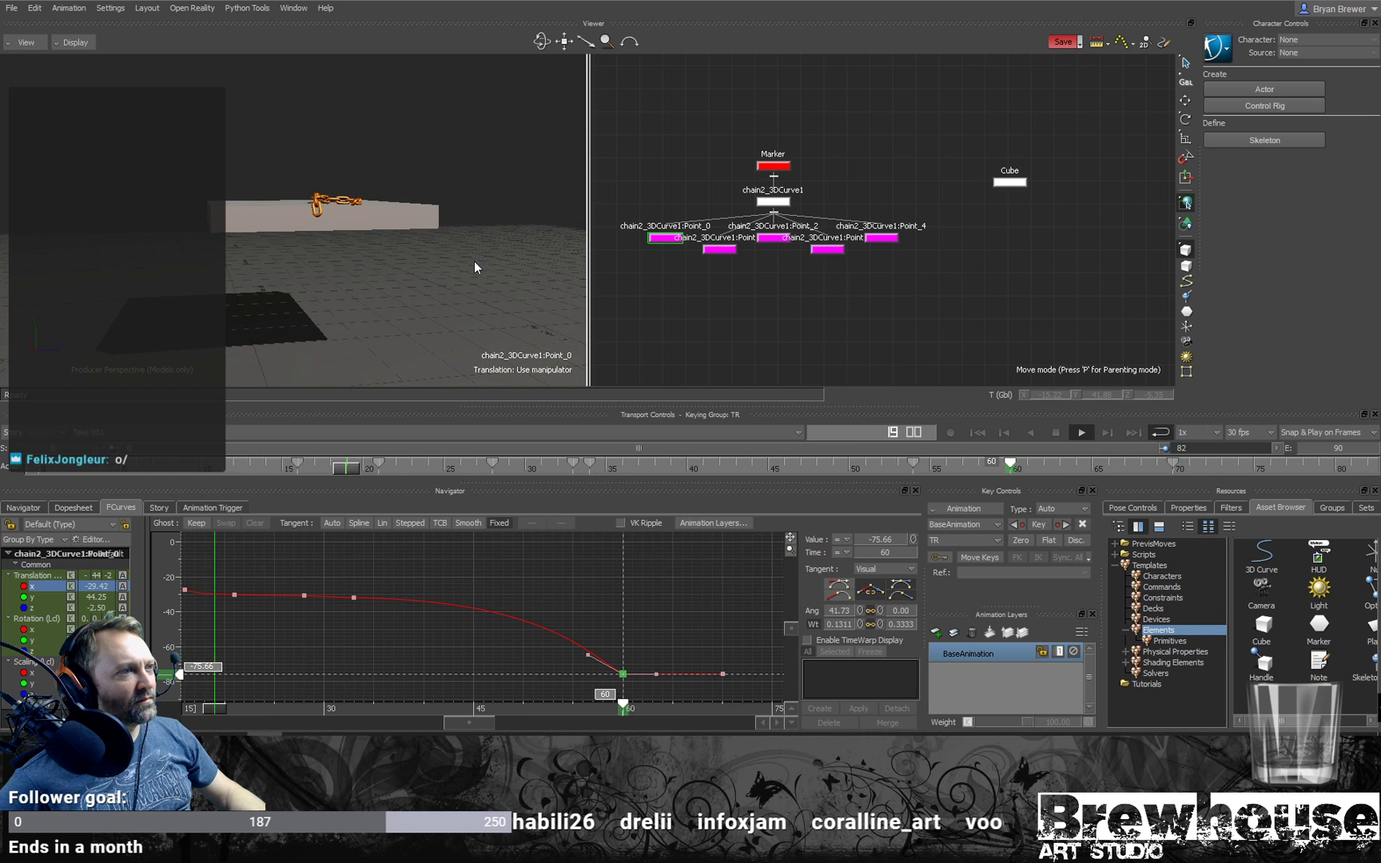
{"action": "left_click_drag", "start_coordinate": [465, 267], "coordinate": [392, 291], "text": "ctrl+shift"}
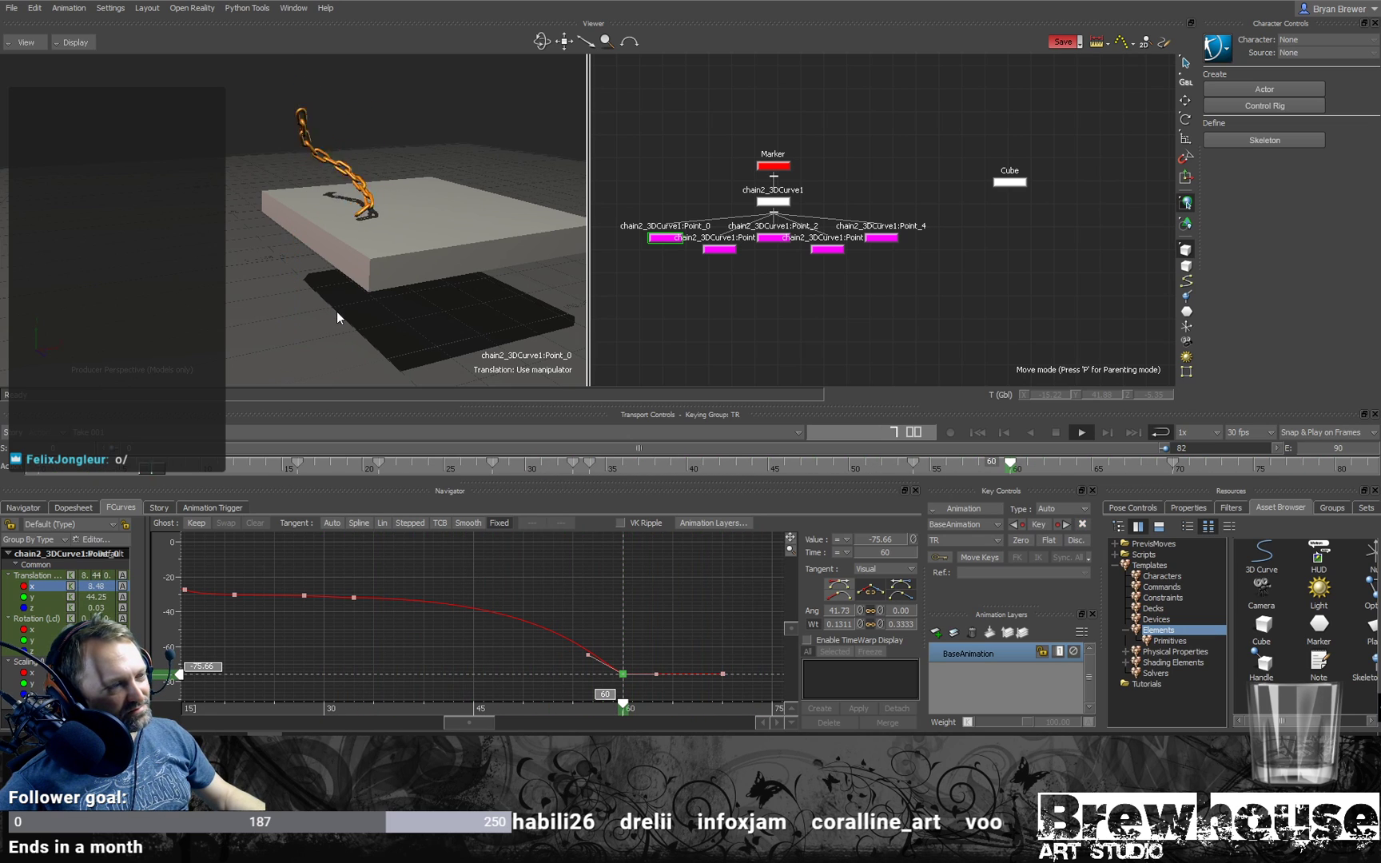
{"action": "left_click_drag", "start_coordinate": [338, 313], "coordinate": [356, 338], "text": "alt"}
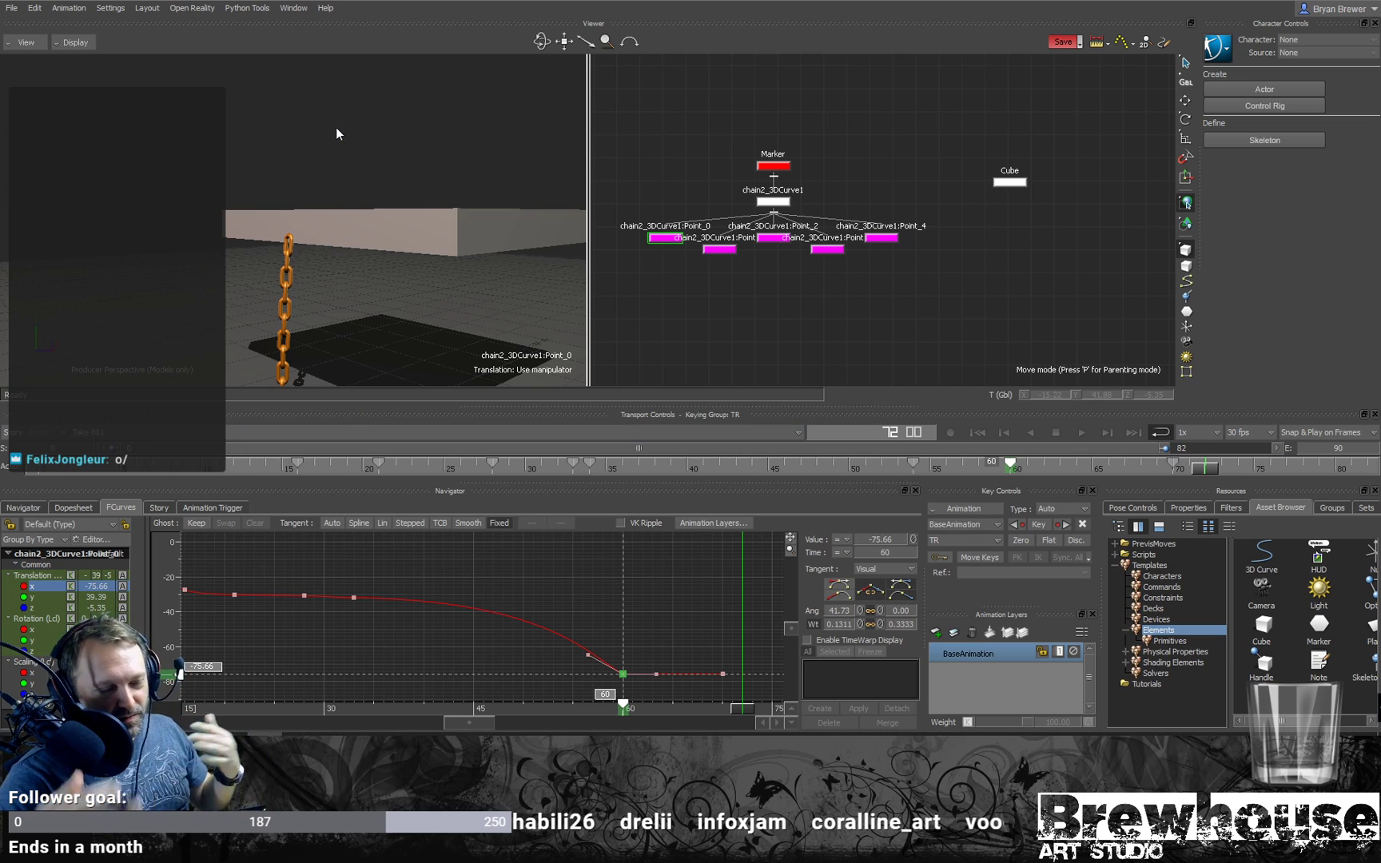
{"action": "left_click_drag", "start_coordinate": [381, 321], "coordinate": [519, 391], "text": "alt"}
Step: Lower Point_0's Translation X keys at frames 60 and 70 together to a value of -80.19
{"action": "left_click_drag", "start_coordinate": [743, 710], "coordinate": [625, 711]}
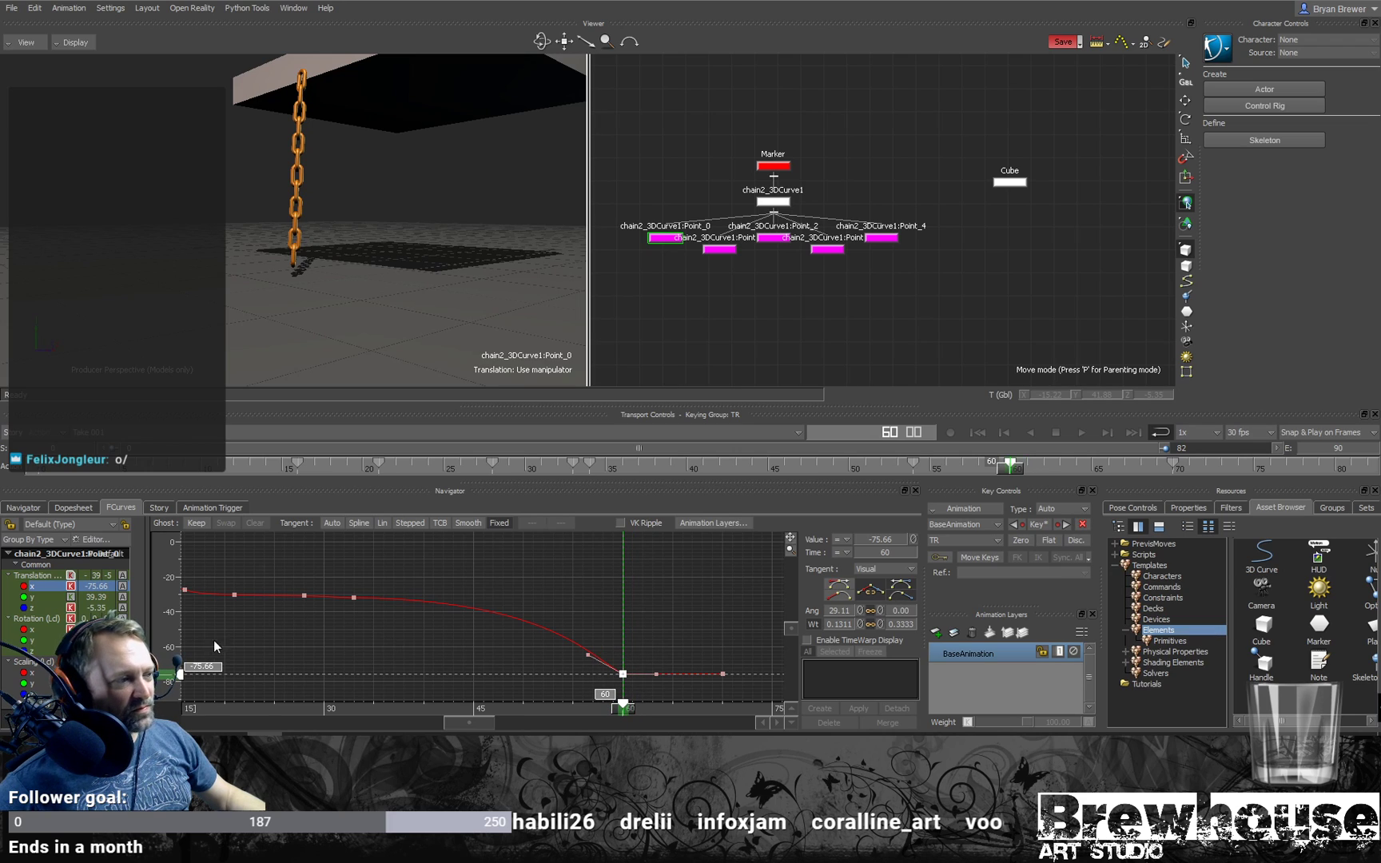
{"action": "left_click_drag", "start_coordinate": [772, 642], "coordinate": [612, 685]}
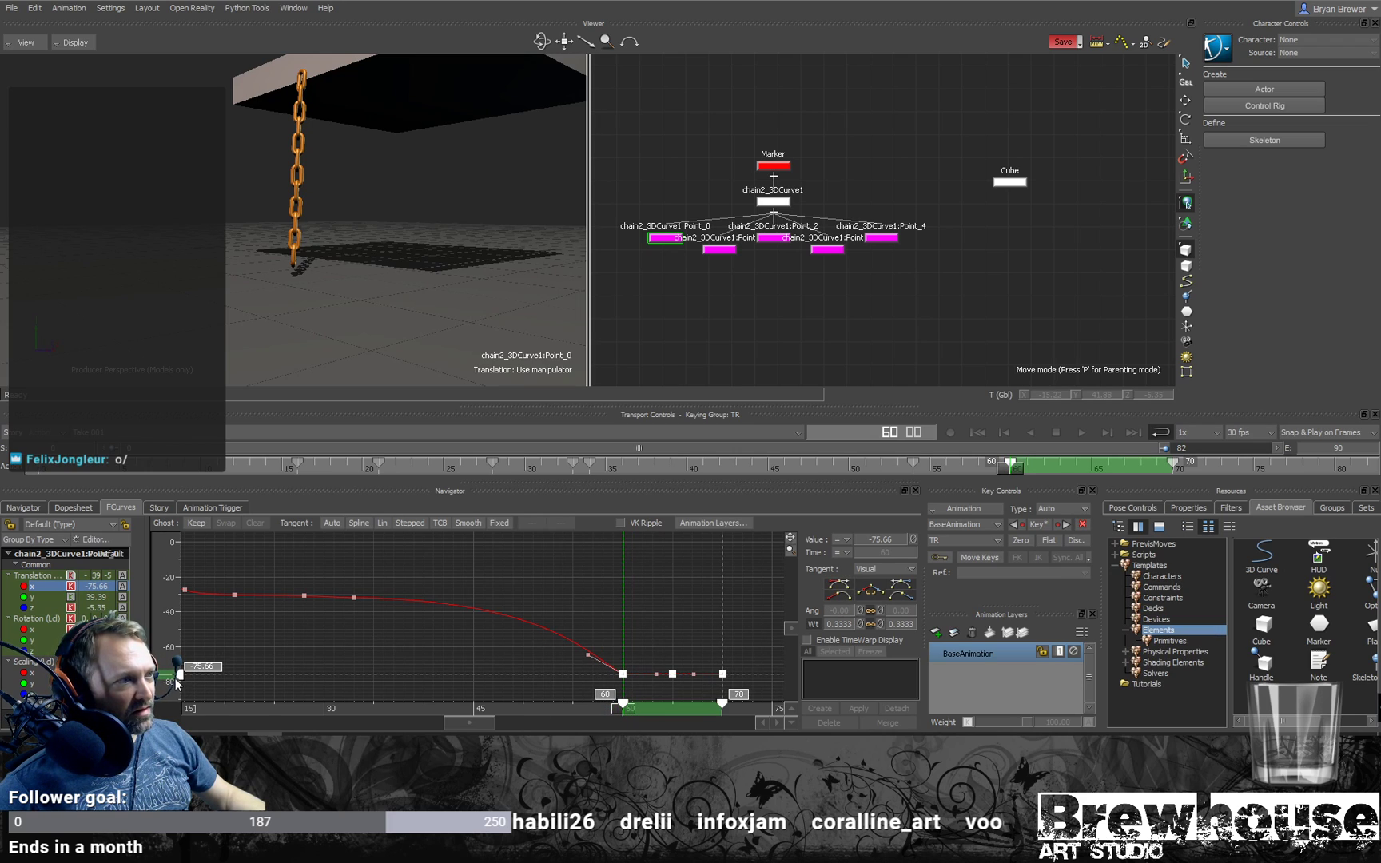
{"action": "left_click_drag", "start_coordinate": [181, 680], "coordinate": [179, 688]}
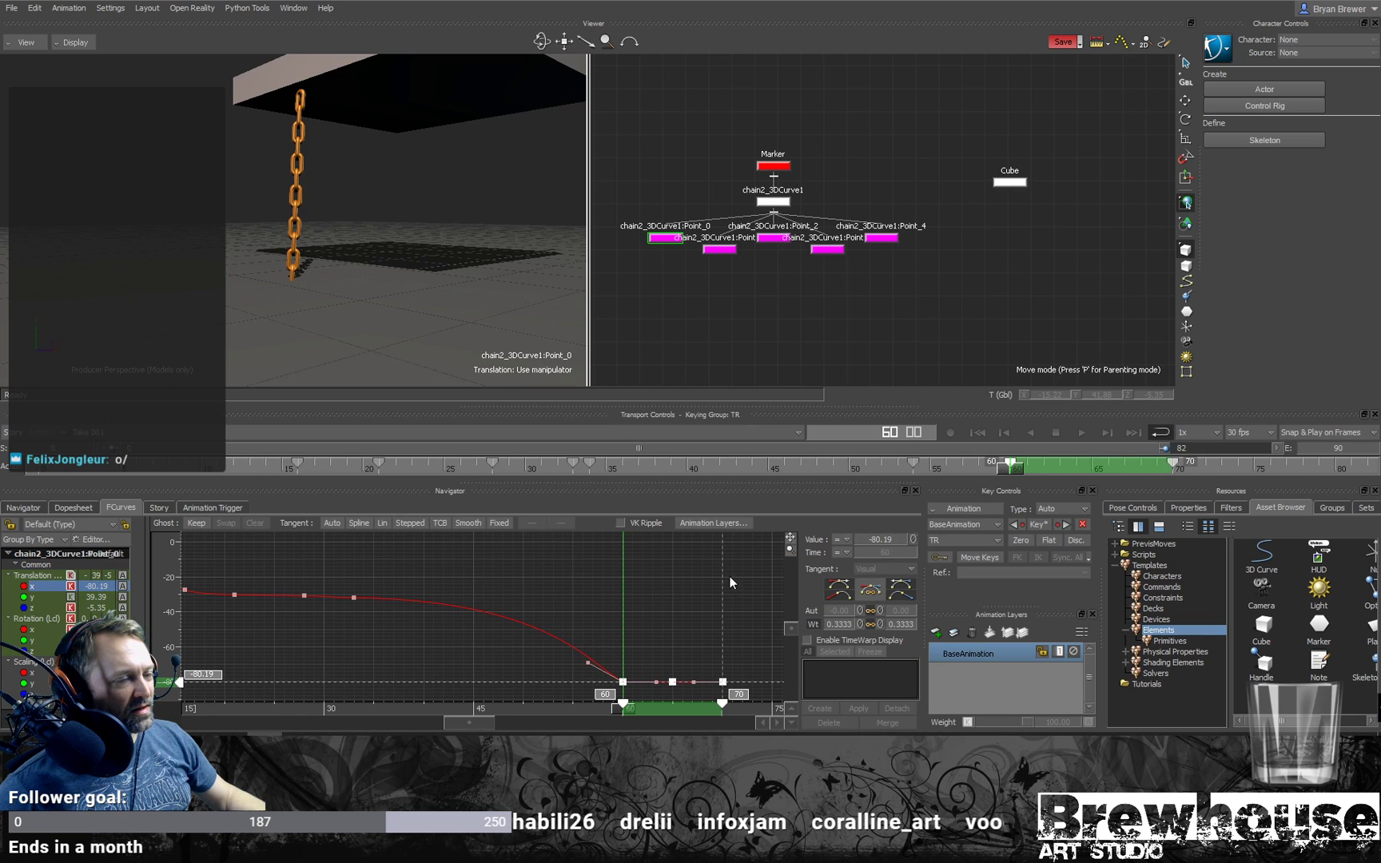
{"action": "left_click", "coordinate": [711, 610]}
{"action": "left_click_drag", "start_coordinate": [352, 99], "coordinate": [367, 184], "text": "ctrl+shift"}
{"action": "left_click_drag", "start_coordinate": [367, 184], "coordinate": [351, 214], "text": "ctrl+shift"}
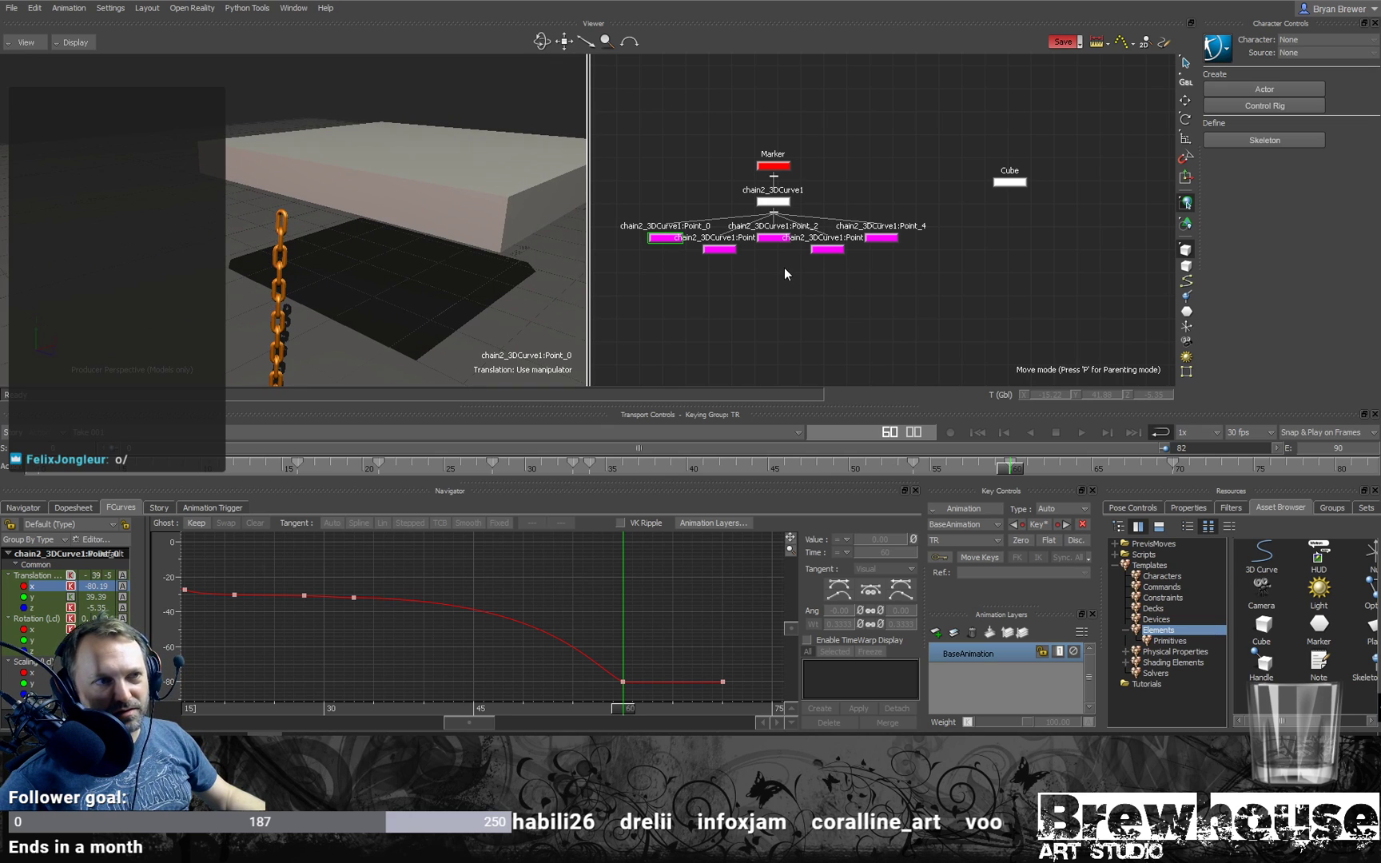
Step: Show the chain's control points in X-Ray display and go to frame 56
{"action": "left_click", "coordinate": [773, 238]}
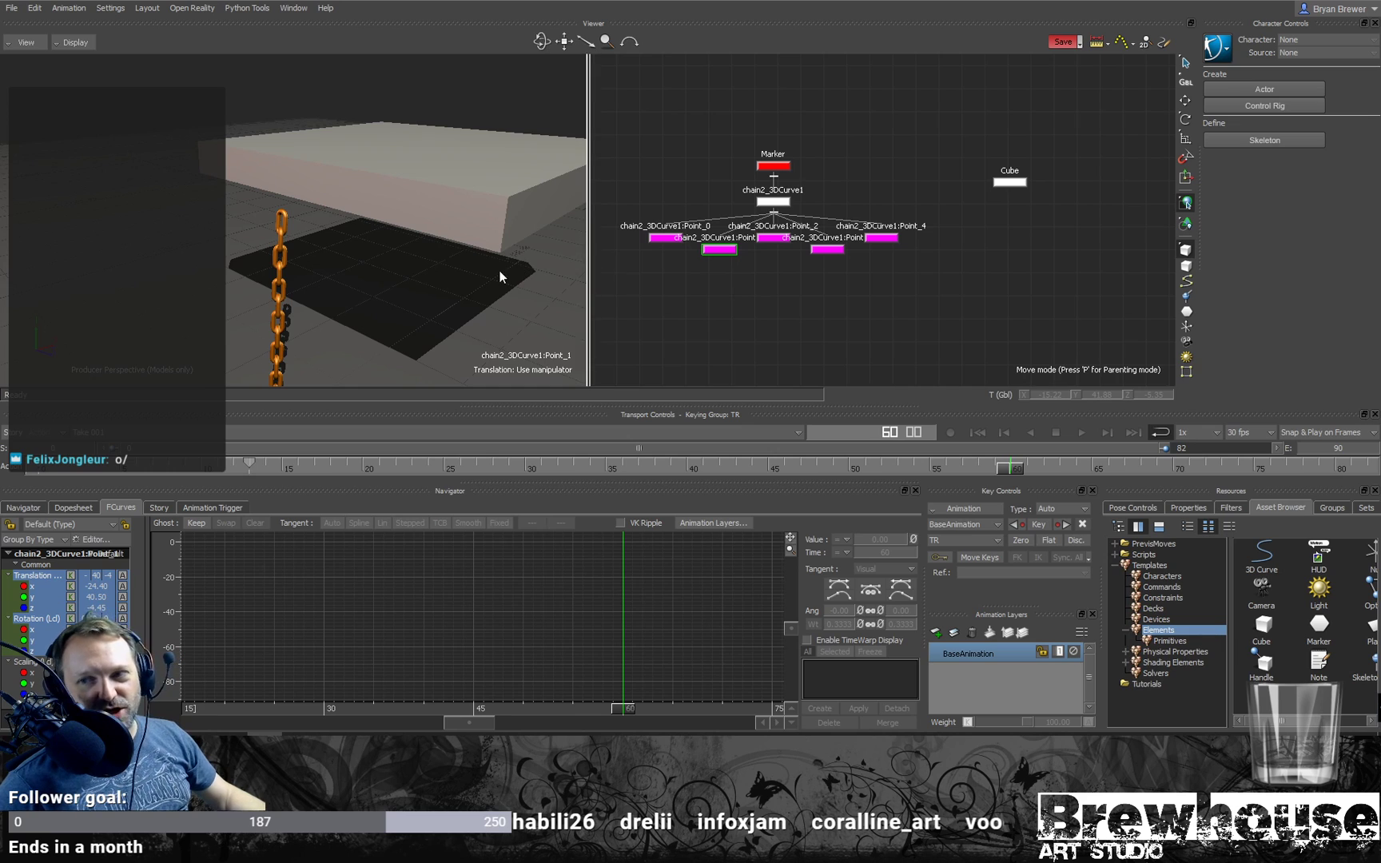
{"action": "key", "text": "ctrl+a"}
{"action": "left_click_drag", "start_coordinate": [370, 246], "coordinate": [363, 173], "text": "shift"}
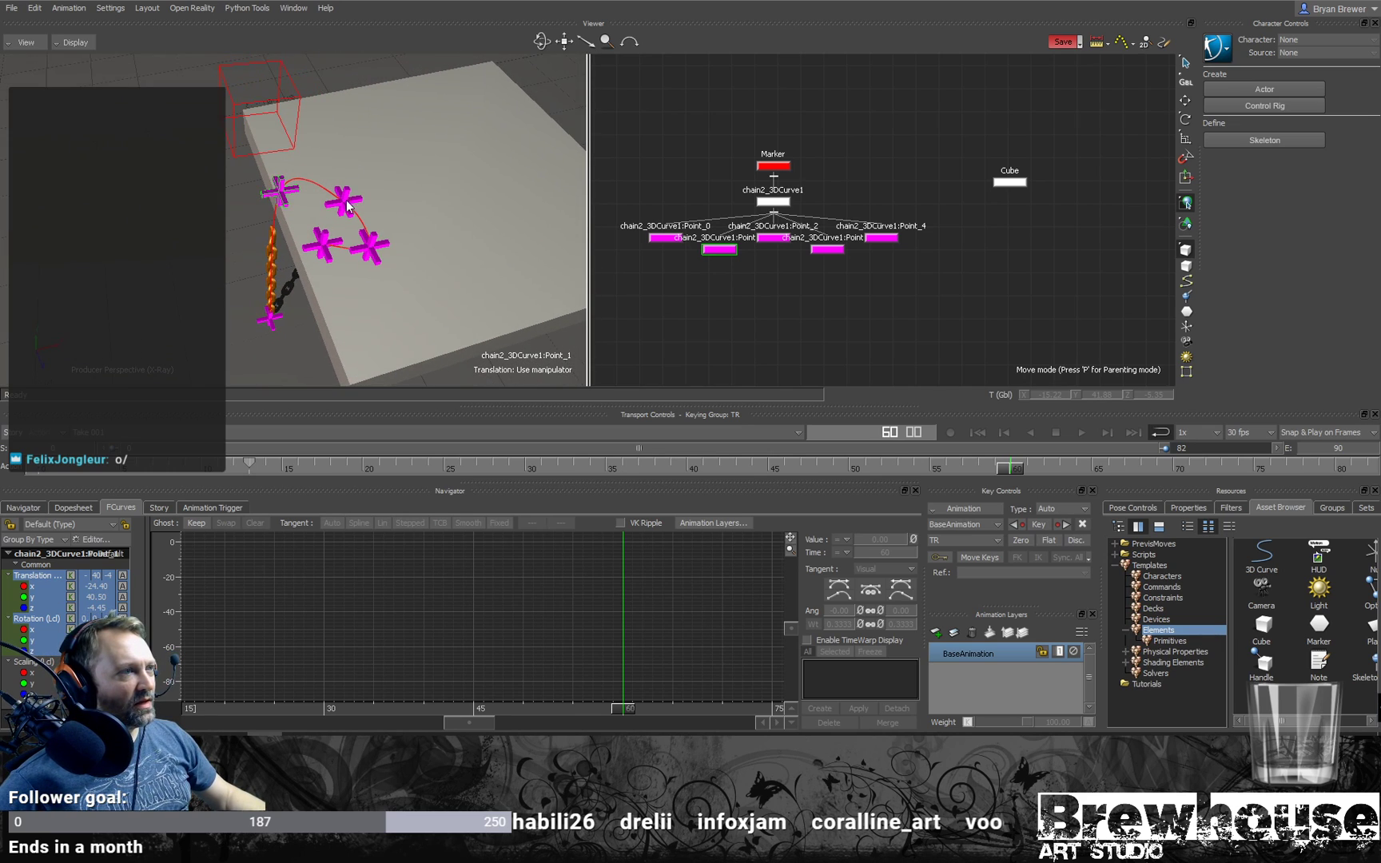
{"action": "left_click_drag", "start_coordinate": [298, 467], "coordinate": [945, 357]}
Step: Move Point_2 along the global Z axis to about -4.48 at frame 56
{"action": "left_click", "coordinate": [342, 202]}
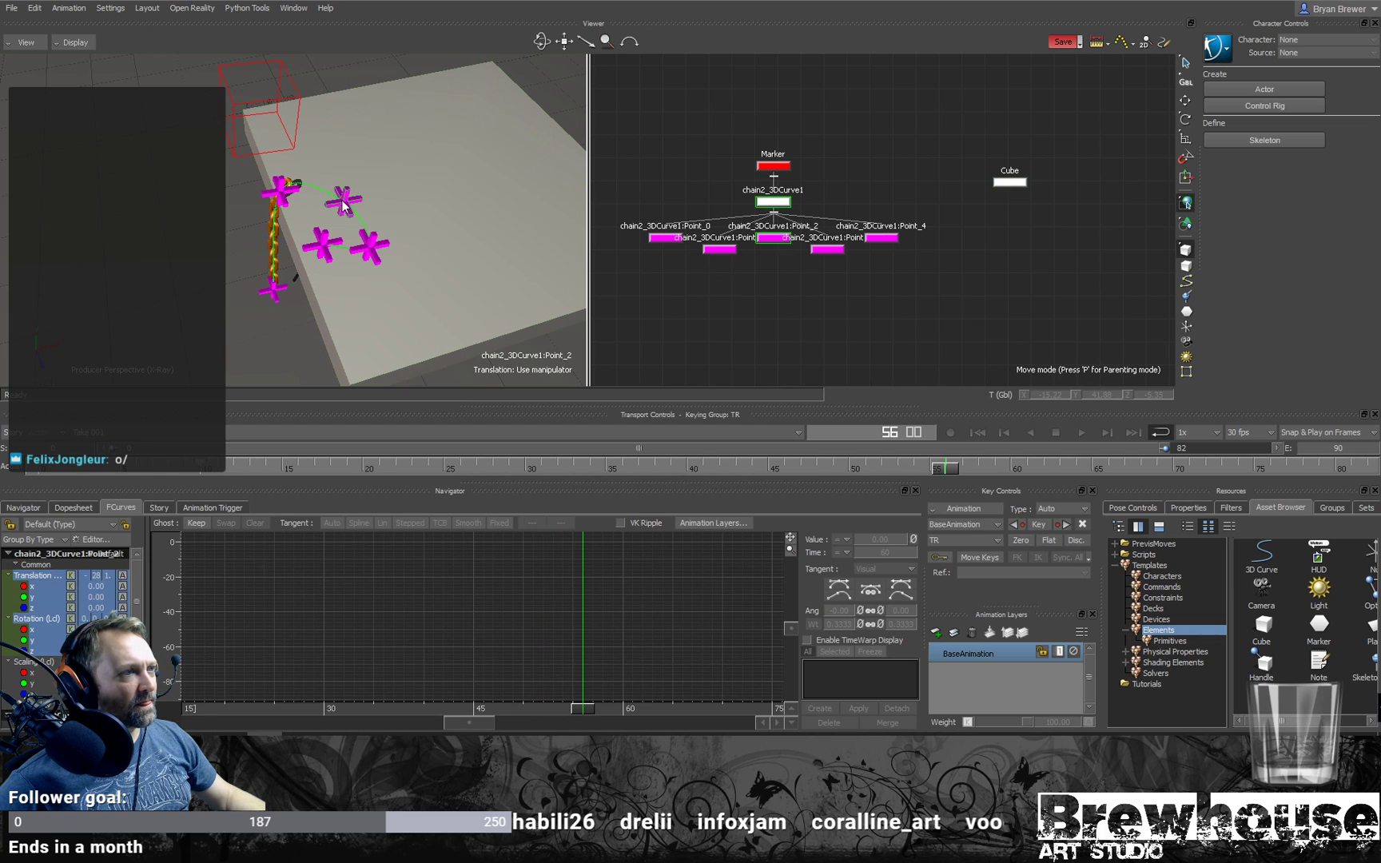
{"action": "left_click_drag", "start_coordinate": [403, 213], "coordinate": [401, 244], "text": "ctrl+shift"}
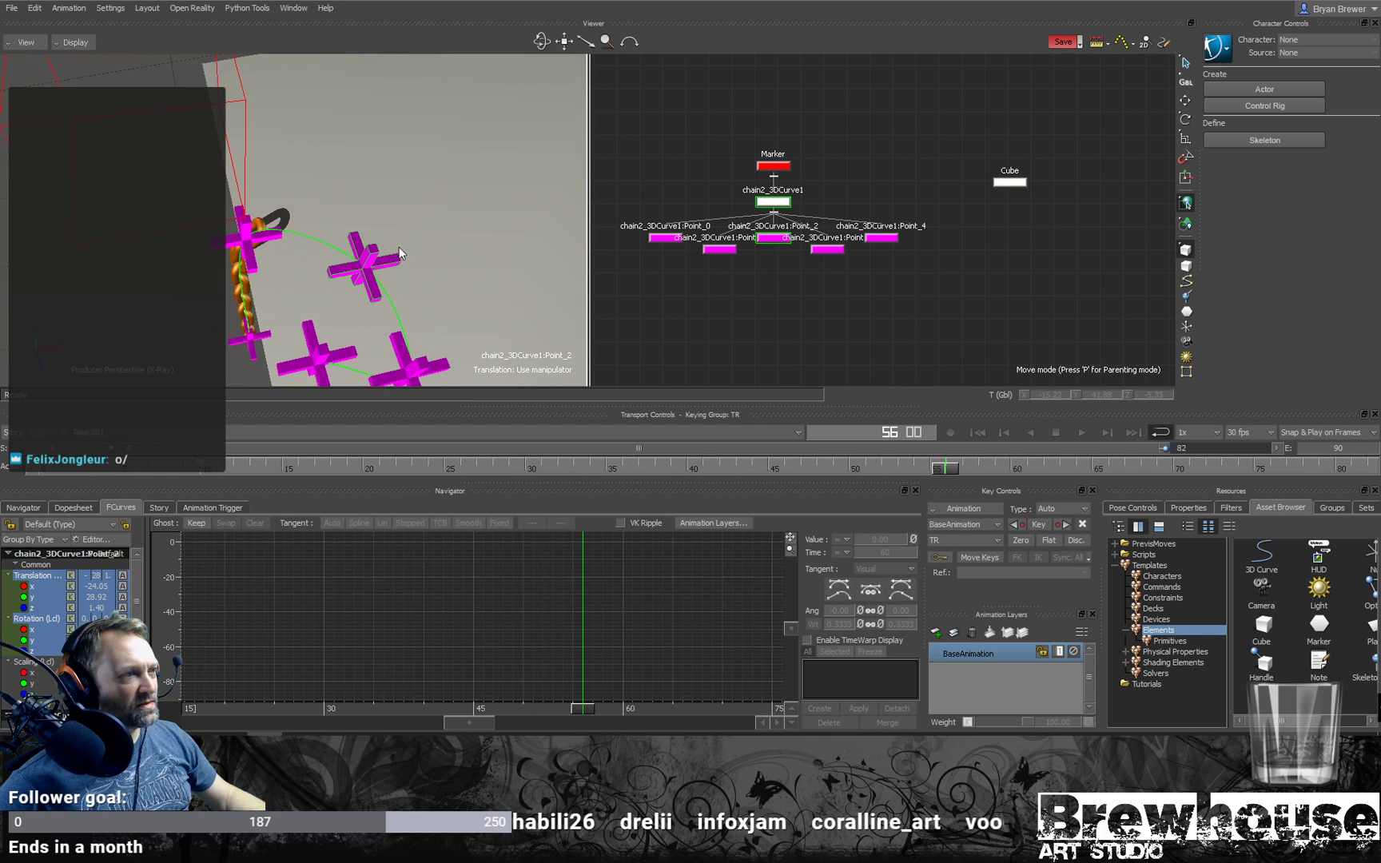
{"action": "left_click_drag", "start_coordinate": [385, 339], "coordinate": [374, 311]}
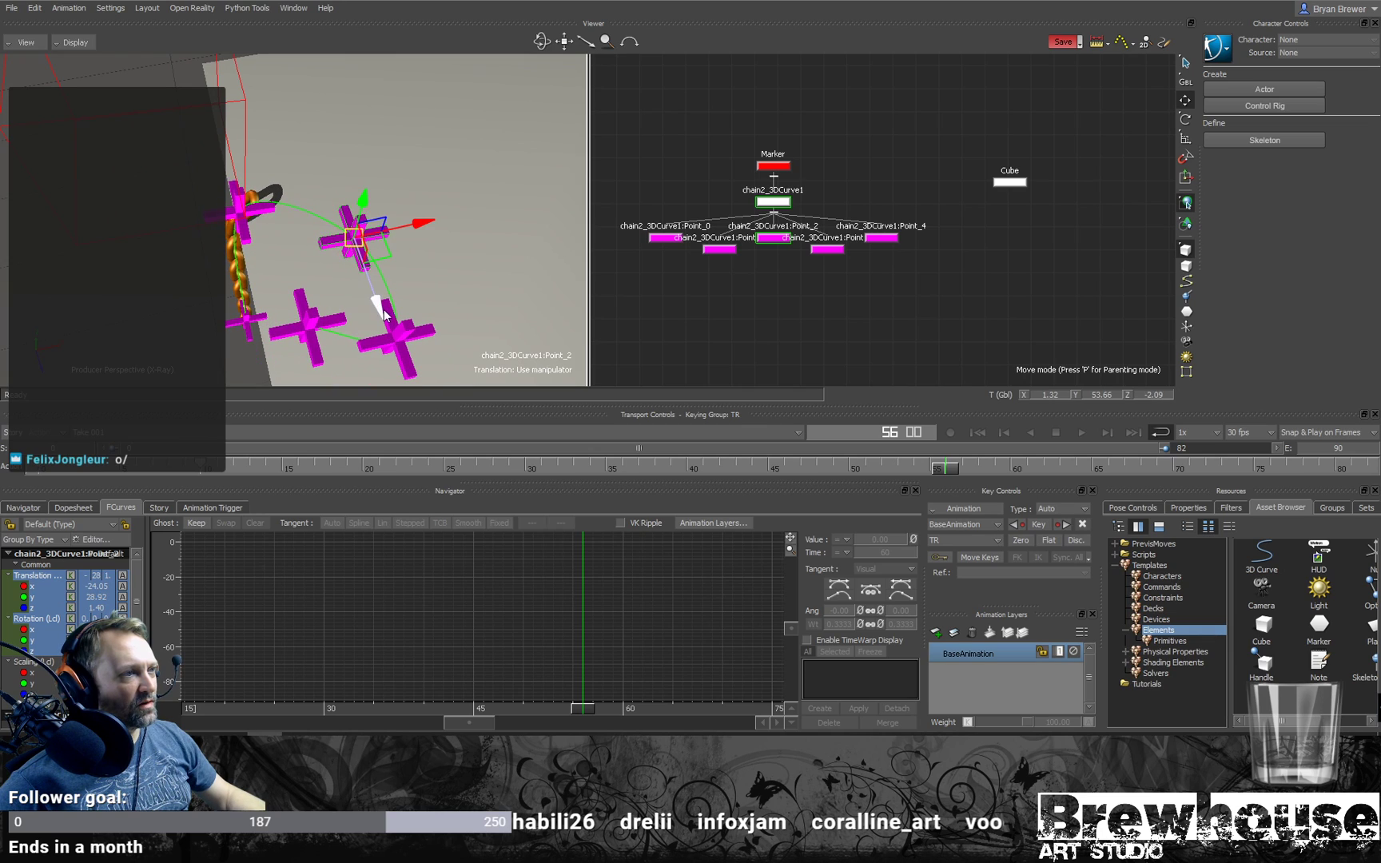
{"action": "key", "text": "ctrl+z"}
{"action": "left_click", "coordinate": [391, 282]}
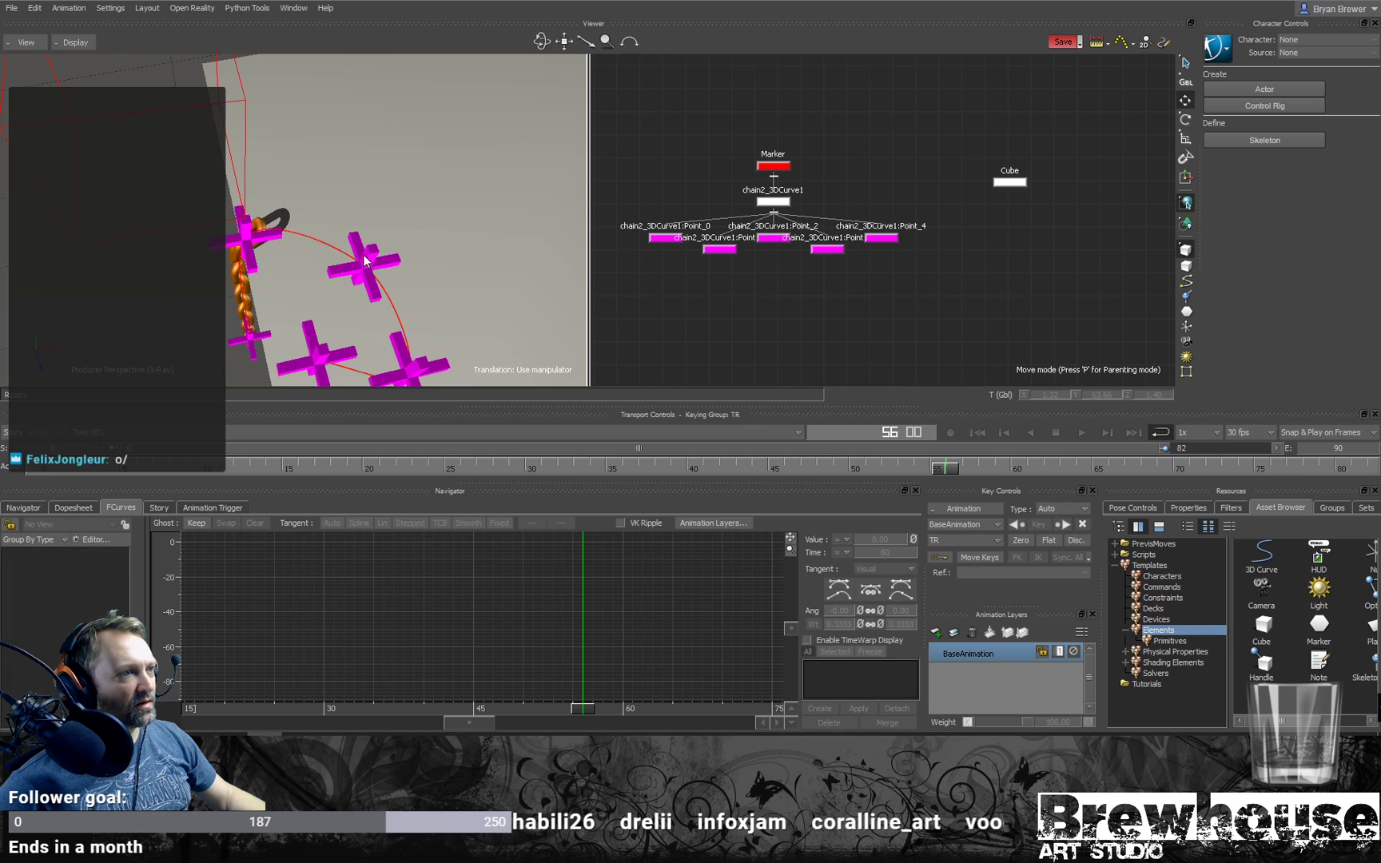
{"action": "left_click", "coordinate": [363, 254]}
{"action": "left_click_drag", "start_coordinate": [393, 334], "coordinate": [348, 192]}
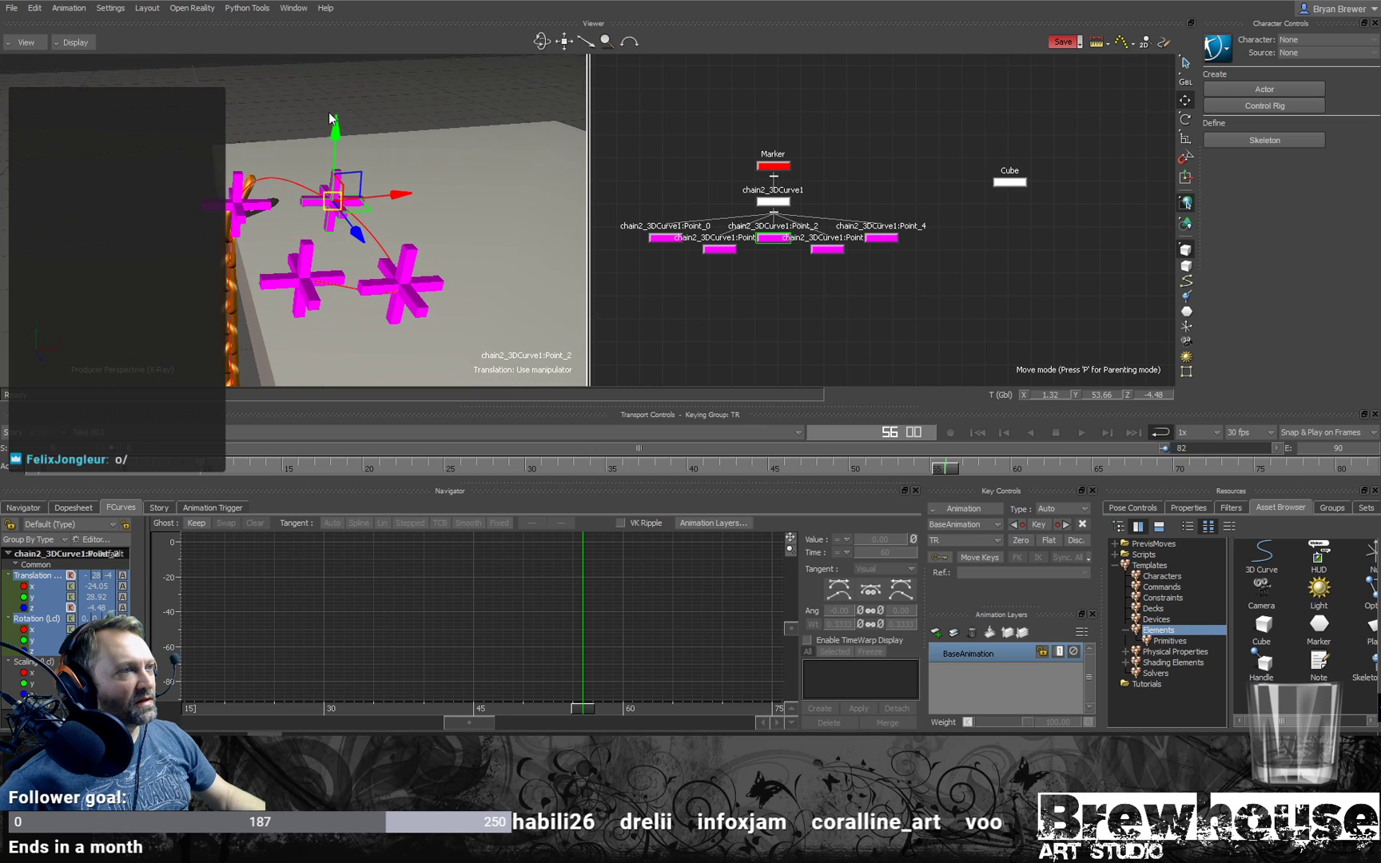
Step: Line up the last two control points behind Point_2: Point_3 at about X 6.05, Z -4.06 and Point_4 at about X 11.36, Z -3.60
{"action": "left_click", "coordinate": [423, 311]}
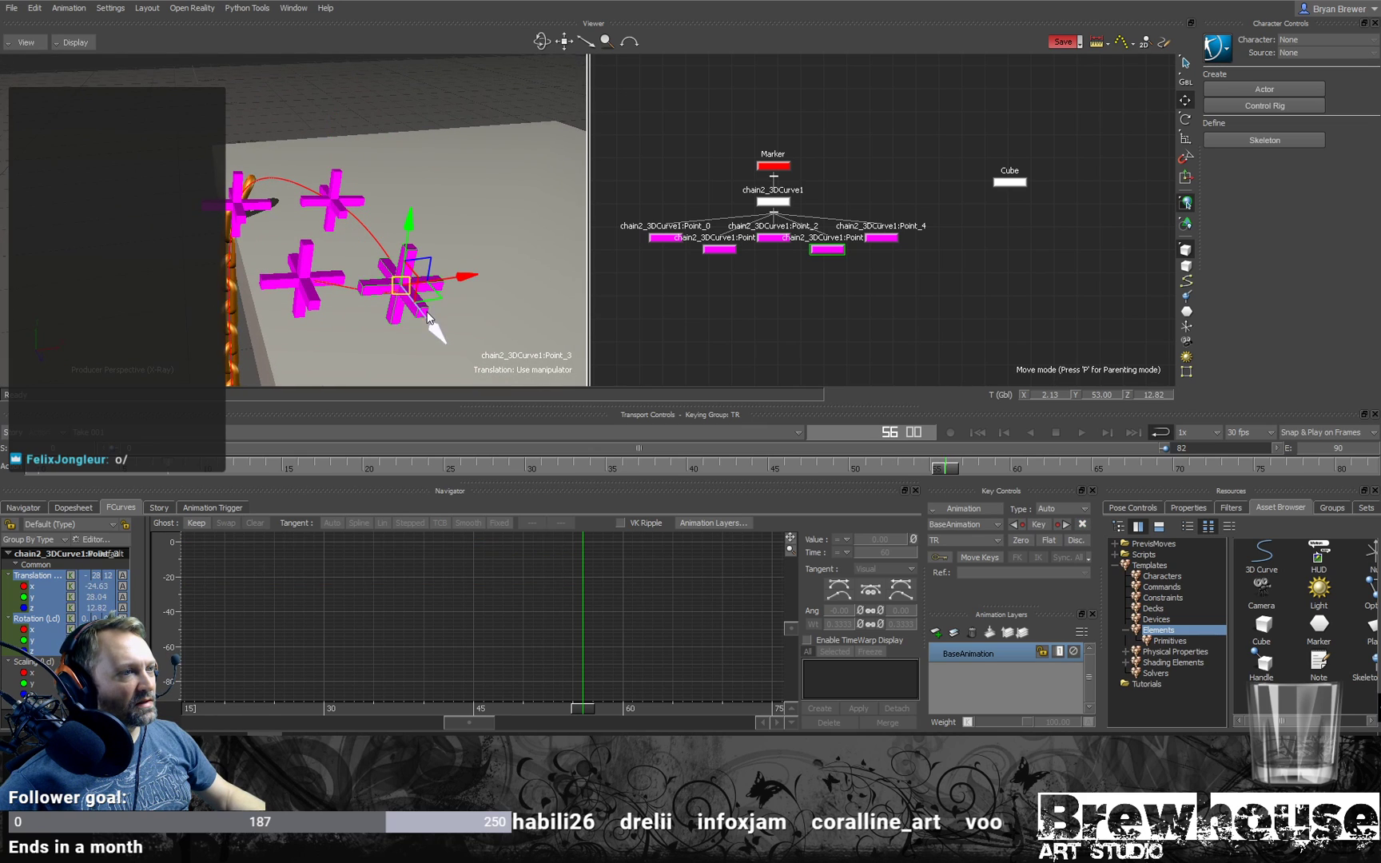
{"action": "left_click_drag", "start_coordinate": [429, 302], "coordinate": [382, 228]}
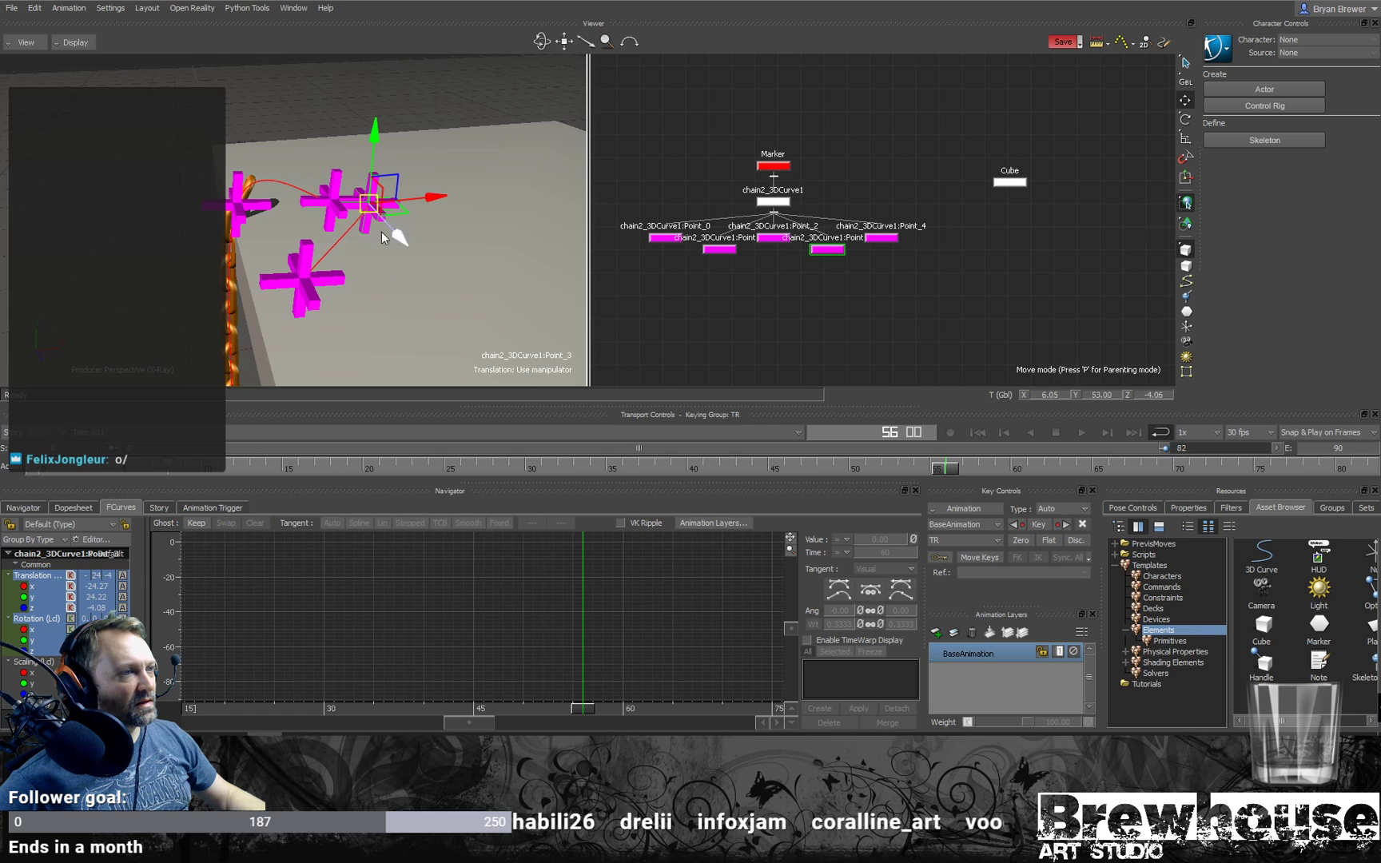
{"action": "left_click", "coordinate": [317, 298]}
{"action": "left_click_drag", "start_coordinate": [329, 287], "coordinate": [437, 210]}
Step: Key Point_2, Point_3 and Point_4 at frame 56, shifted together toward the slab's edge until Point_2 is at about X -3.54
{"action": "left_click_drag", "start_coordinate": [925, 276], "coordinate": [755, 230]}
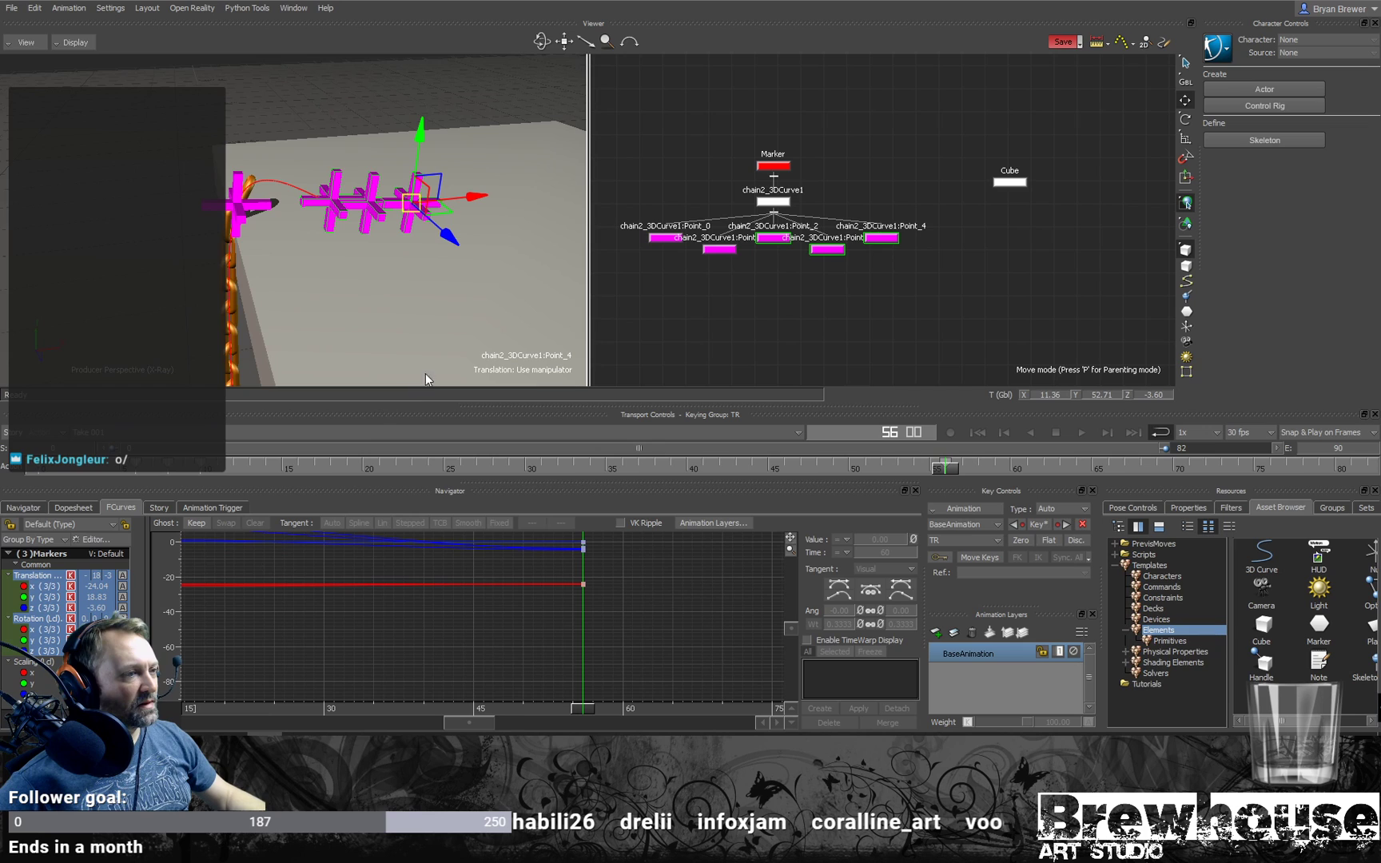
{"action": "right_click_drag", "start_coordinate": [457, 302], "coordinate": [340, 282], "text": "alt"}
{"action": "middle_click_drag", "start_coordinate": [339, 281], "coordinate": [392, 240], "text": "alt"}
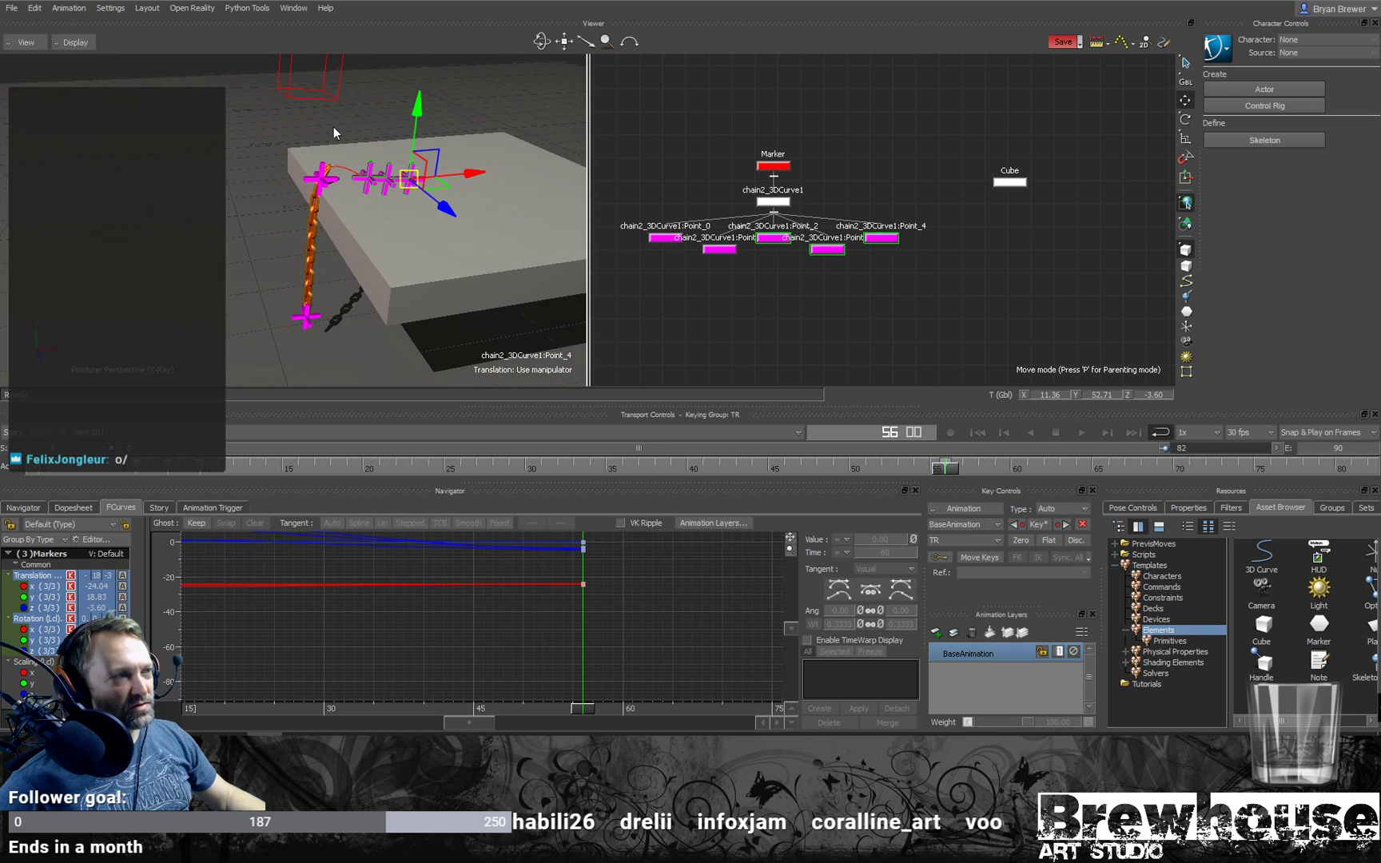
{"action": "left_click_drag", "start_coordinate": [395, 287], "coordinate": [434, 259], "text": "alt"}
{"action": "left_click", "coordinate": [375, 252]}
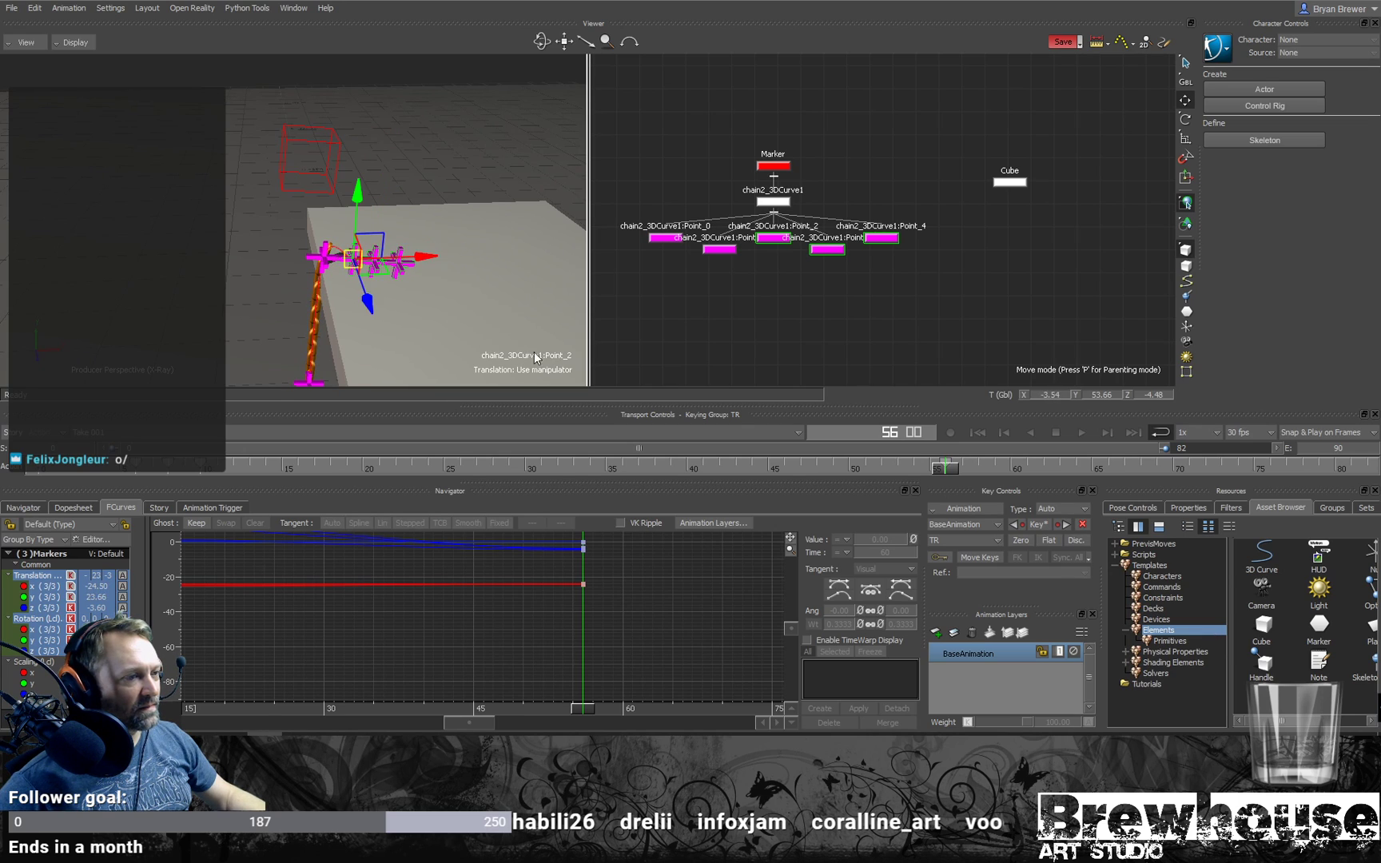
Step: Repeat the starting pose of Point_2, Point_3 and Point_4 with staggered keys at frames 49, 51 and 53, with Point_2's at frame 53
{"action": "left_click", "coordinate": [813, 291]}
{"action": "left_click", "coordinate": [769, 240]}
{"action": "middle_click_drag", "start_coordinate": [411, 355], "coordinate": [407, 303], "text": "alt"}
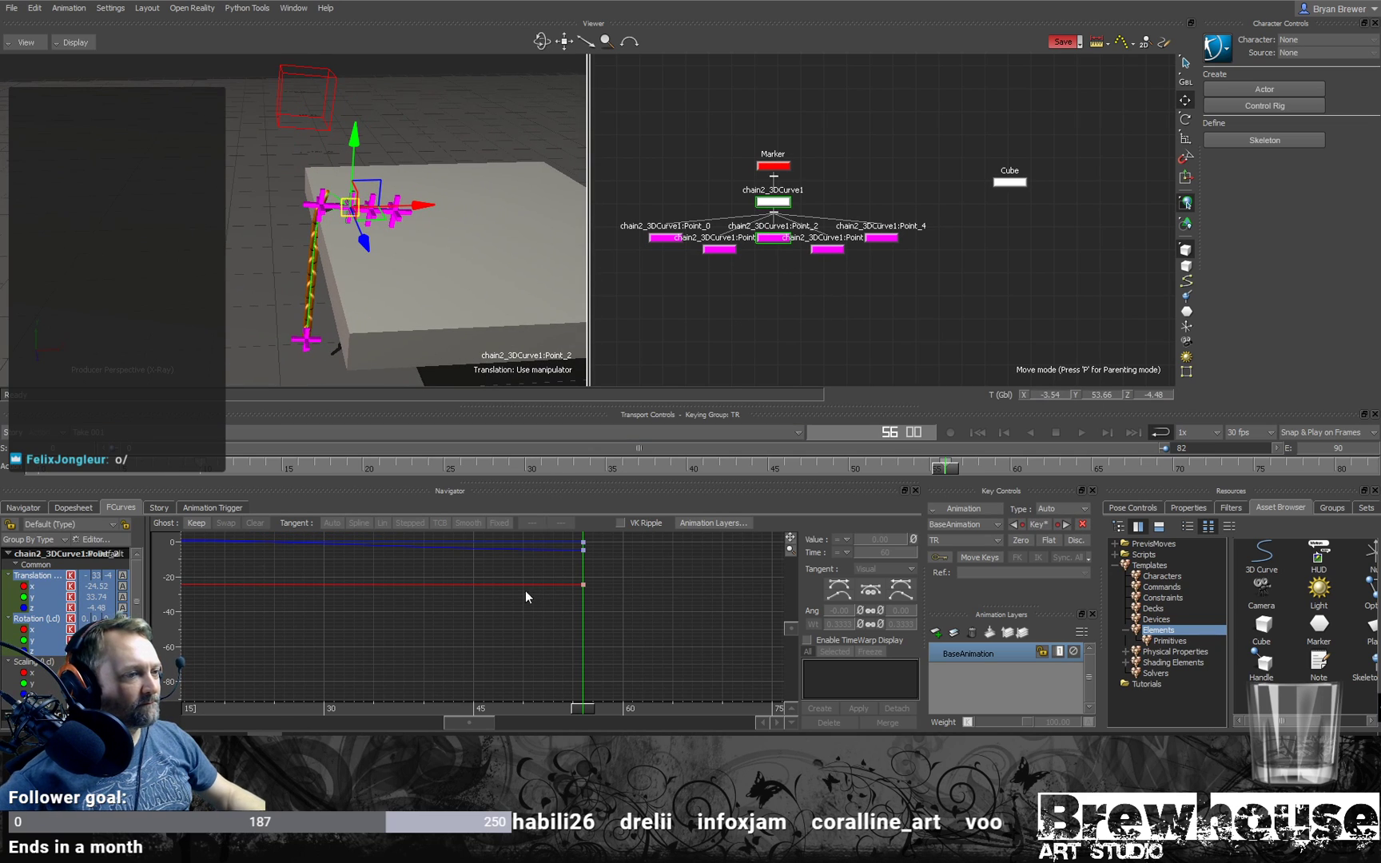
{"action": "left_click", "coordinate": [312, 210]}
{"action": "left_click_drag", "start_coordinate": [949, 470], "coordinate": [751, 478]}
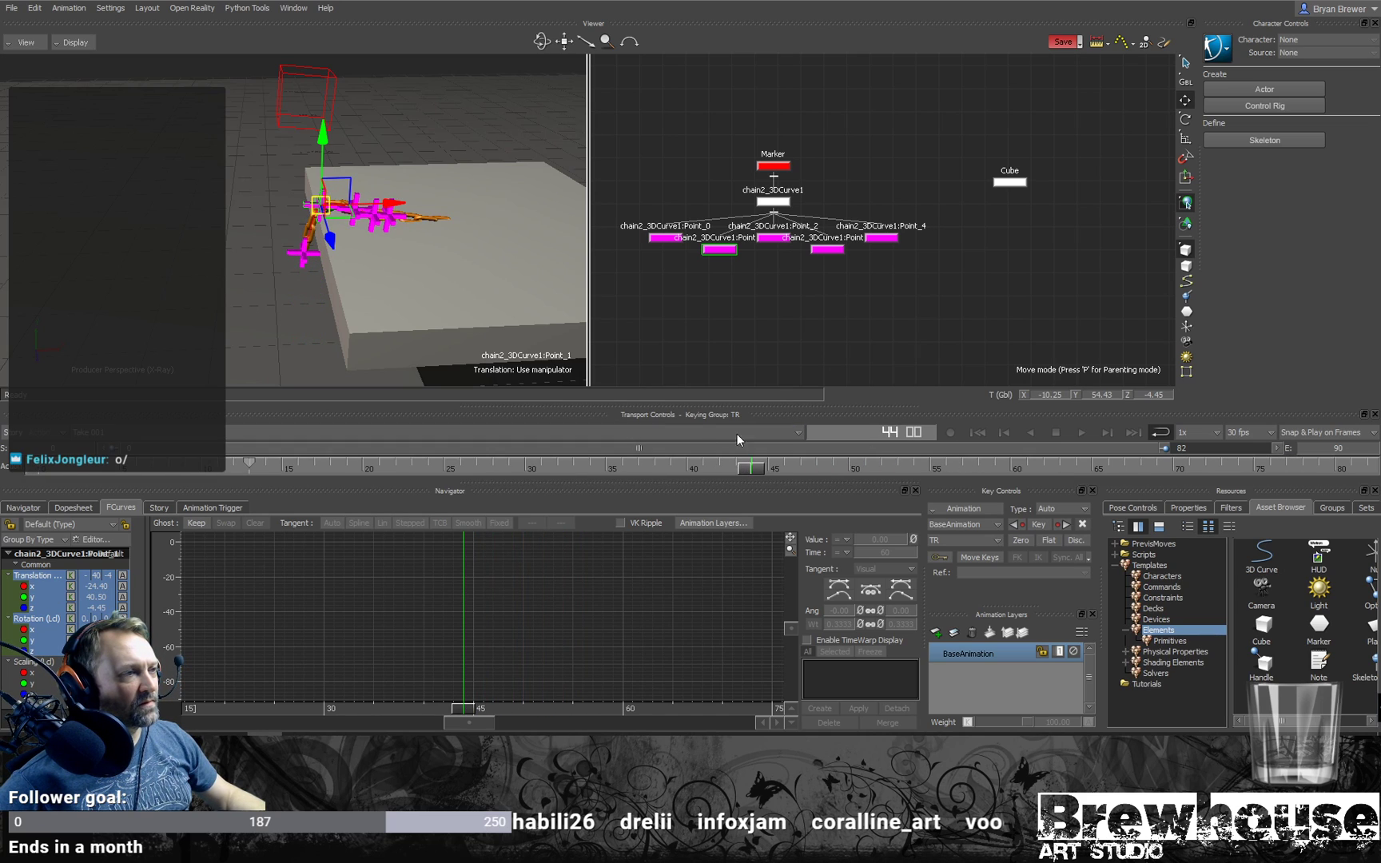
{"action": "left_click", "coordinate": [357, 210]}
{"action": "left_click", "coordinate": [527, 277]}
{"action": "left_click_drag", "start_coordinate": [980, 306], "coordinate": [776, 241]}
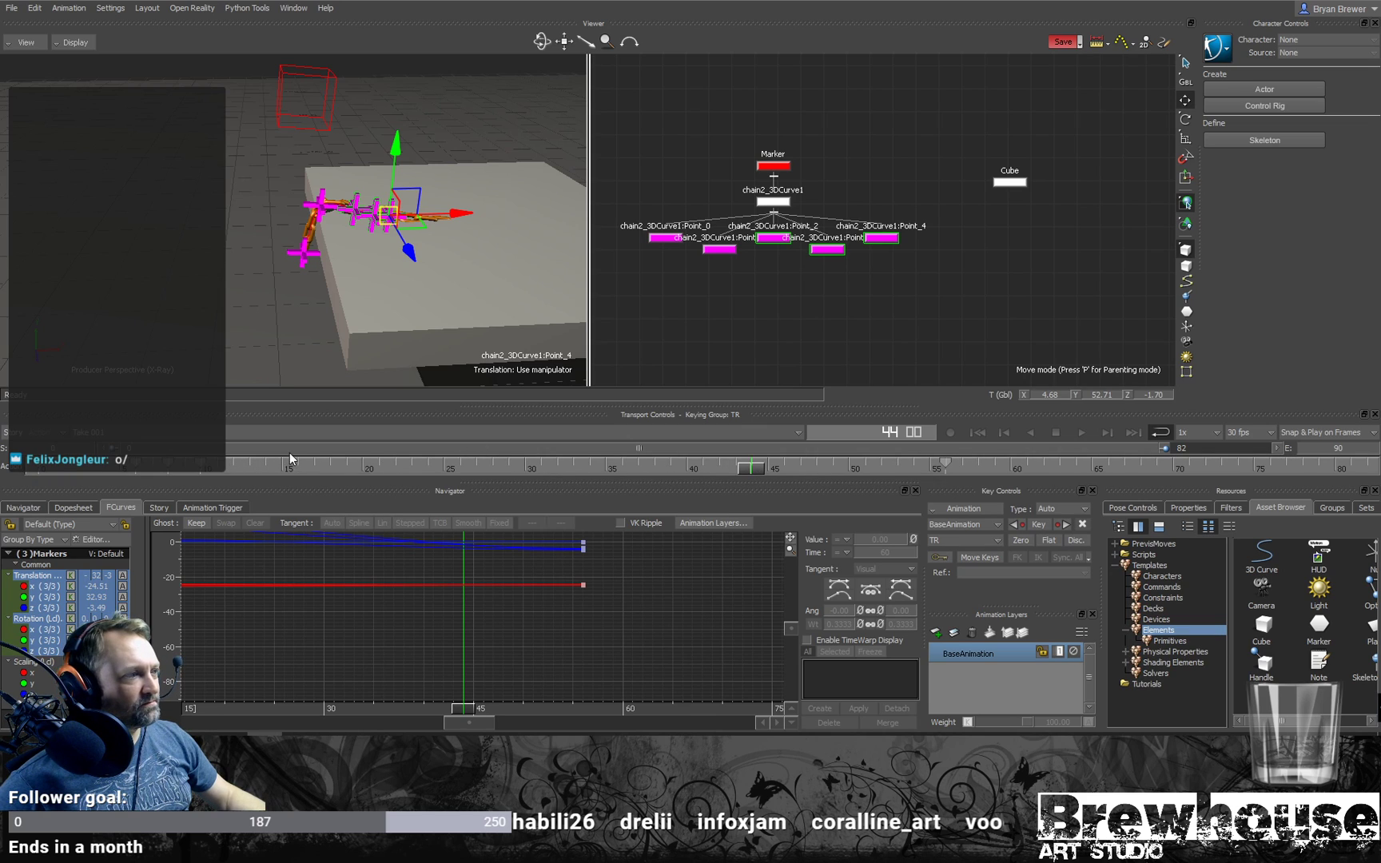
{"action": "left_click_drag", "start_coordinate": [755, 470], "coordinate": [103, 472]}
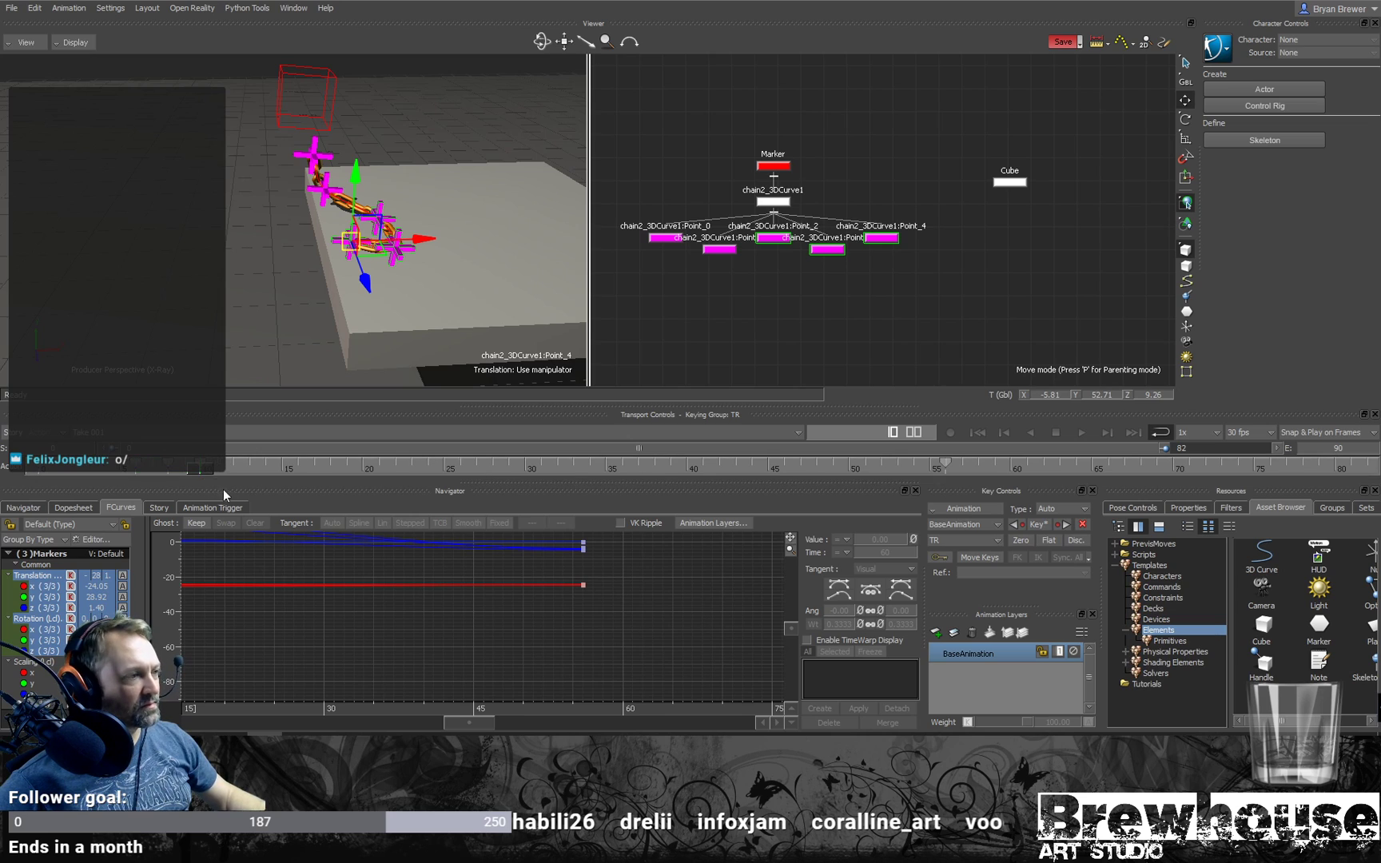
{"action": "left_click_drag", "start_coordinate": [209, 475], "coordinate": [1005, 449]}
Step: At frame 60, move Point_1 down below the slab's edge, about midway along the hanging chain
{"action": "left_click_drag", "start_coordinate": [344, 238], "coordinate": [373, 197], "text": "alt"}
{"action": "left_click", "coordinate": [374, 181]}
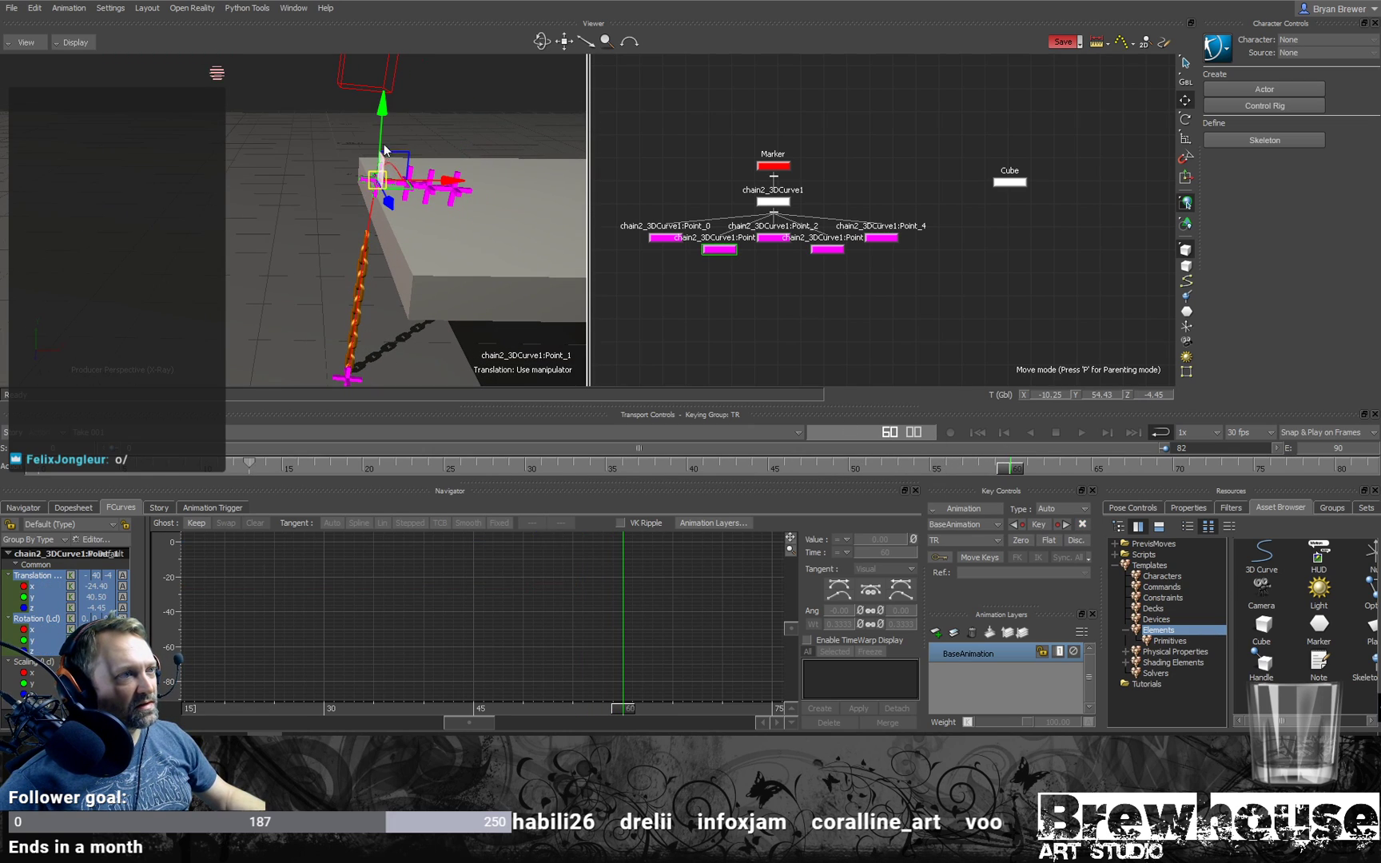
{"action": "left_click_drag", "start_coordinate": [384, 112], "coordinate": [384, 207]}
{"action": "left_click_drag", "start_coordinate": [441, 273], "coordinate": [435, 272]}
Step: Move Point_2 over the slab's edge to about X -10.20, Y 48.71, and key Point_1 through Point_4 at frame 60
{"action": "left_click", "coordinate": [425, 180]}
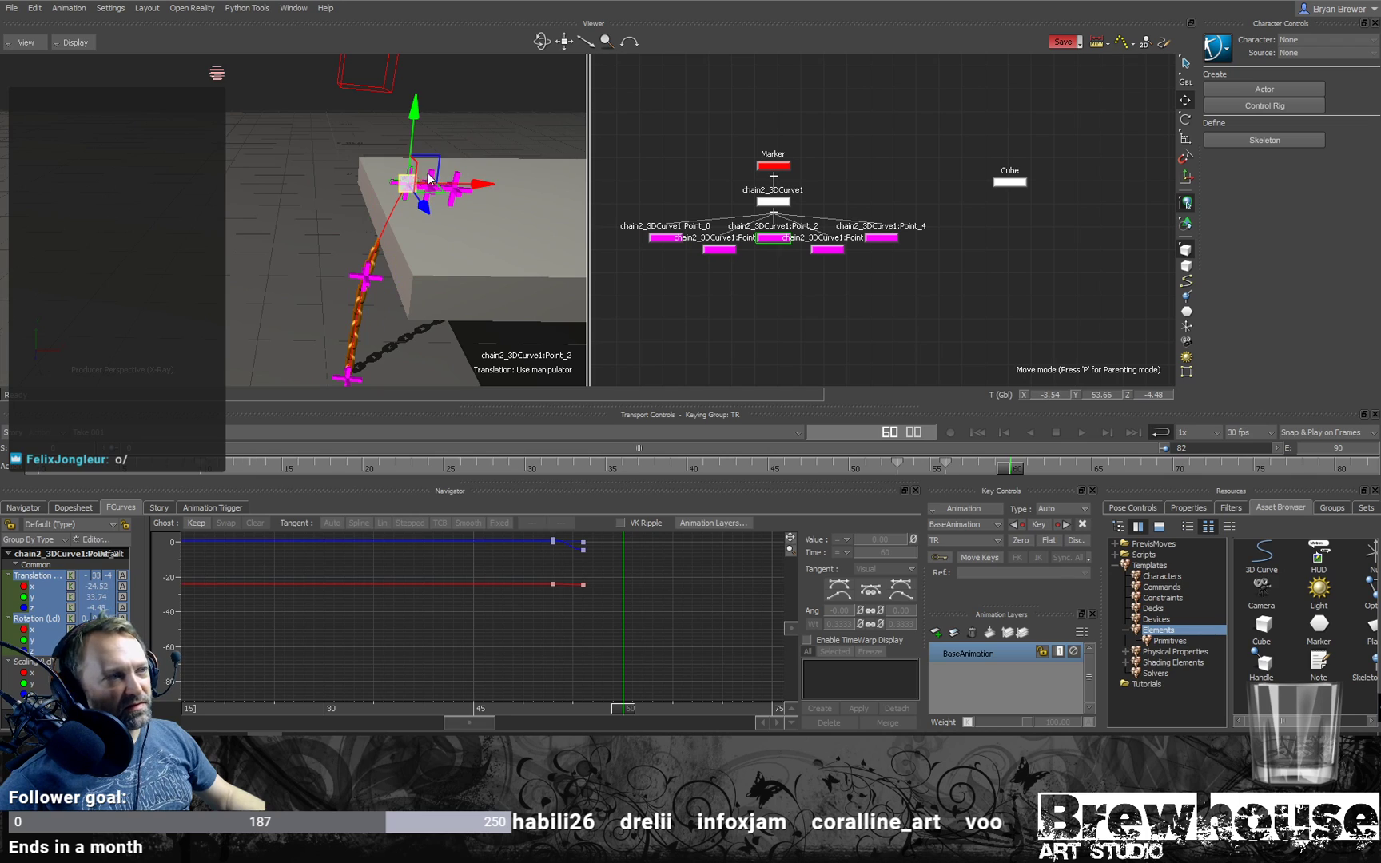
{"action": "left_click_drag", "start_coordinate": [482, 184], "coordinate": [453, 185]}
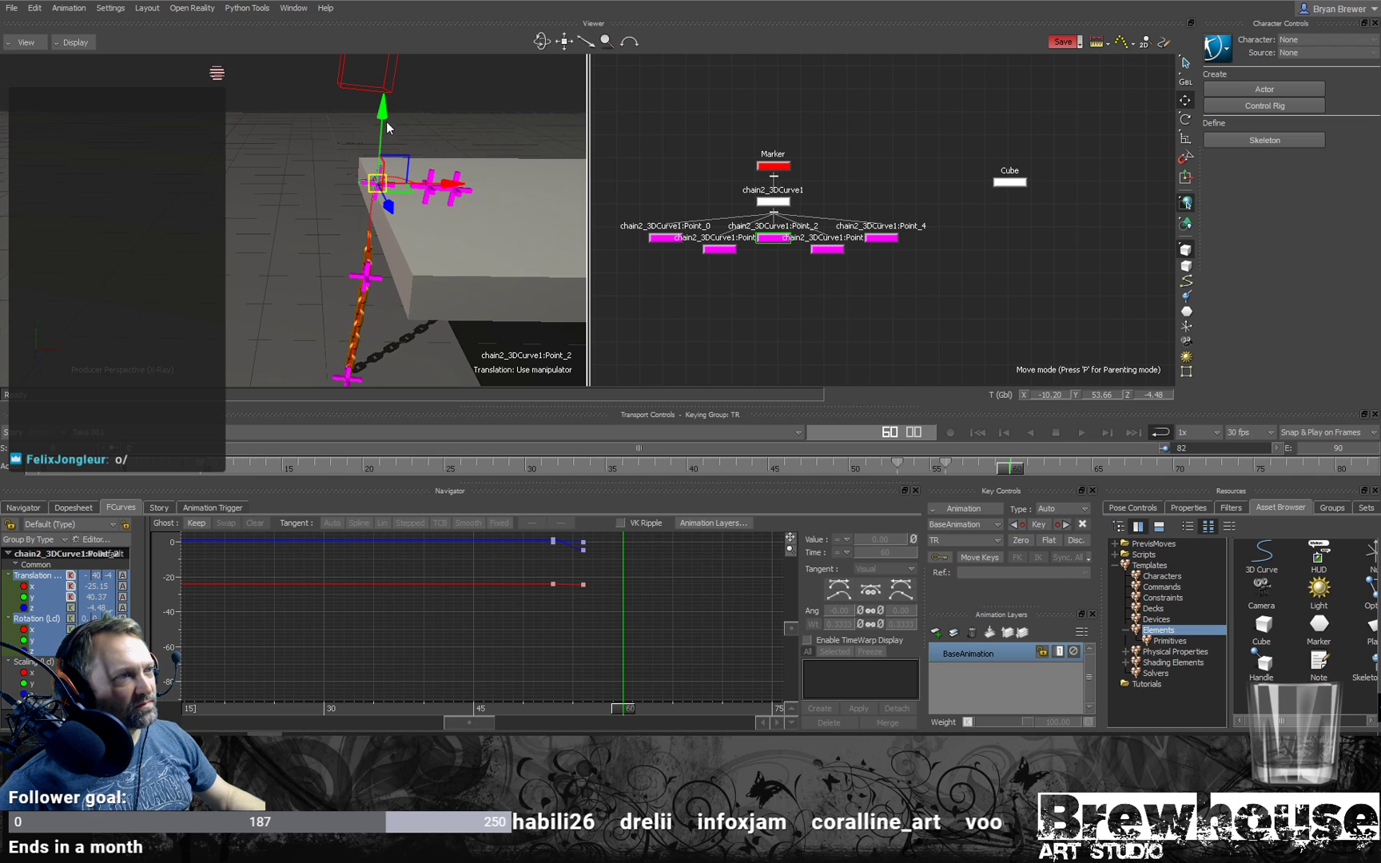
{"action": "left_click_drag", "start_coordinate": [381, 129], "coordinate": [380, 132]}
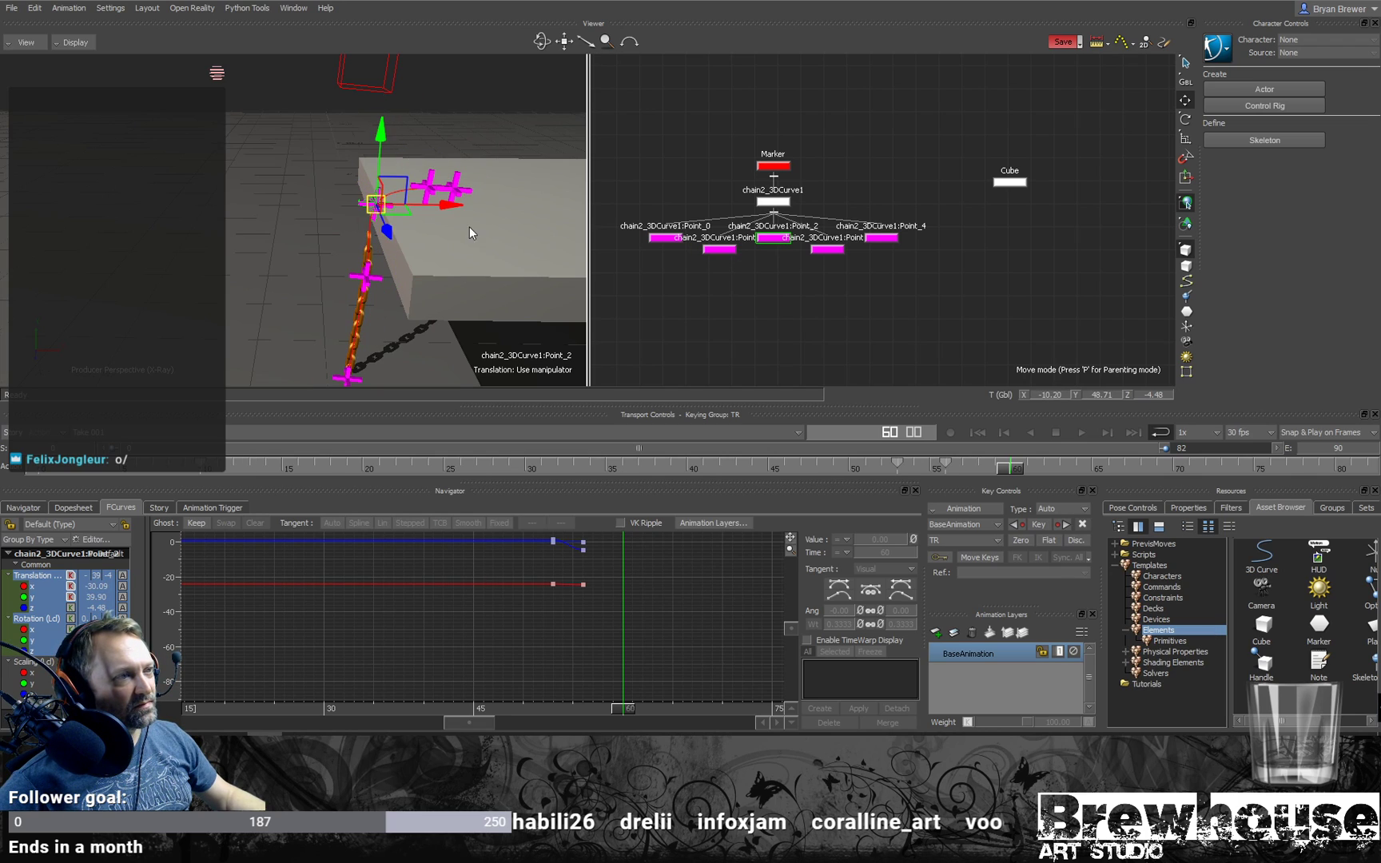
{"action": "left_click_drag", "start_coordinate": [932, 264], "coordinate": [768, 256]}
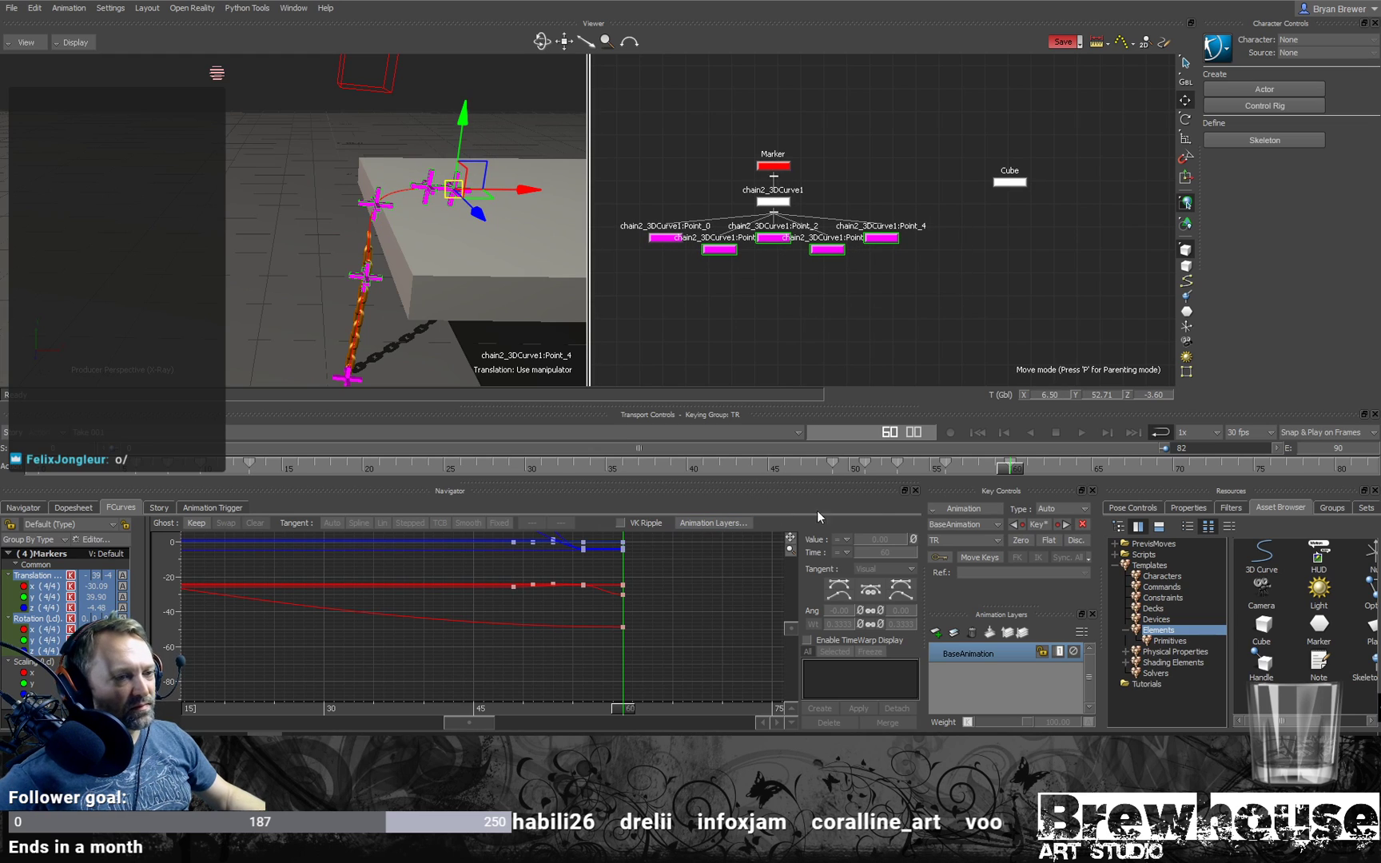
Step: Copy Point_1's frame 13 key and paste it at frame 52
{"action": "left_click_drag", "start_coordinate": [1039, 464], "coordinate": [876, 502]}
{"action": "left_click", "coordinate": [364, 277]}
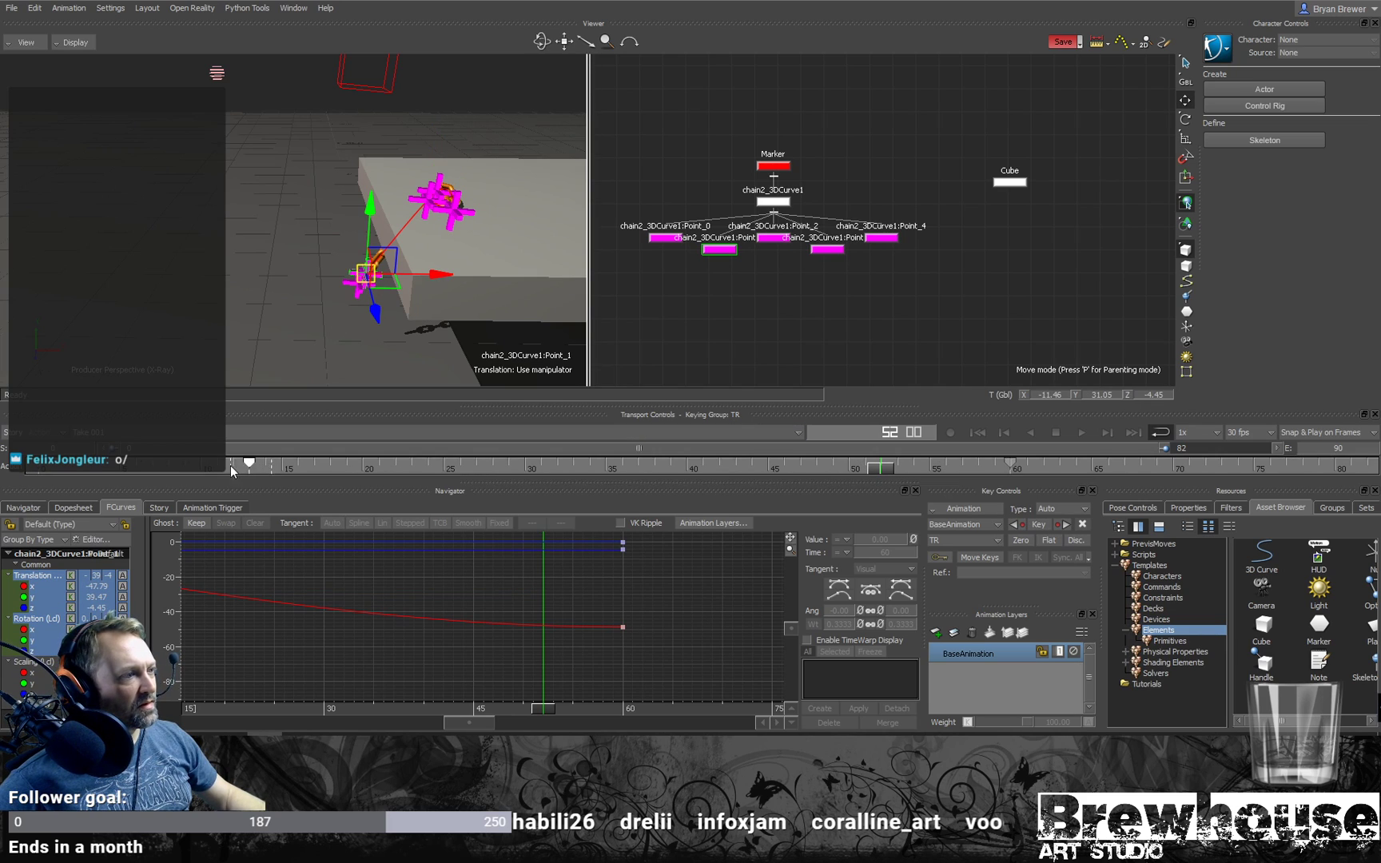
{"action": "key", "text": "ctrl+v"}
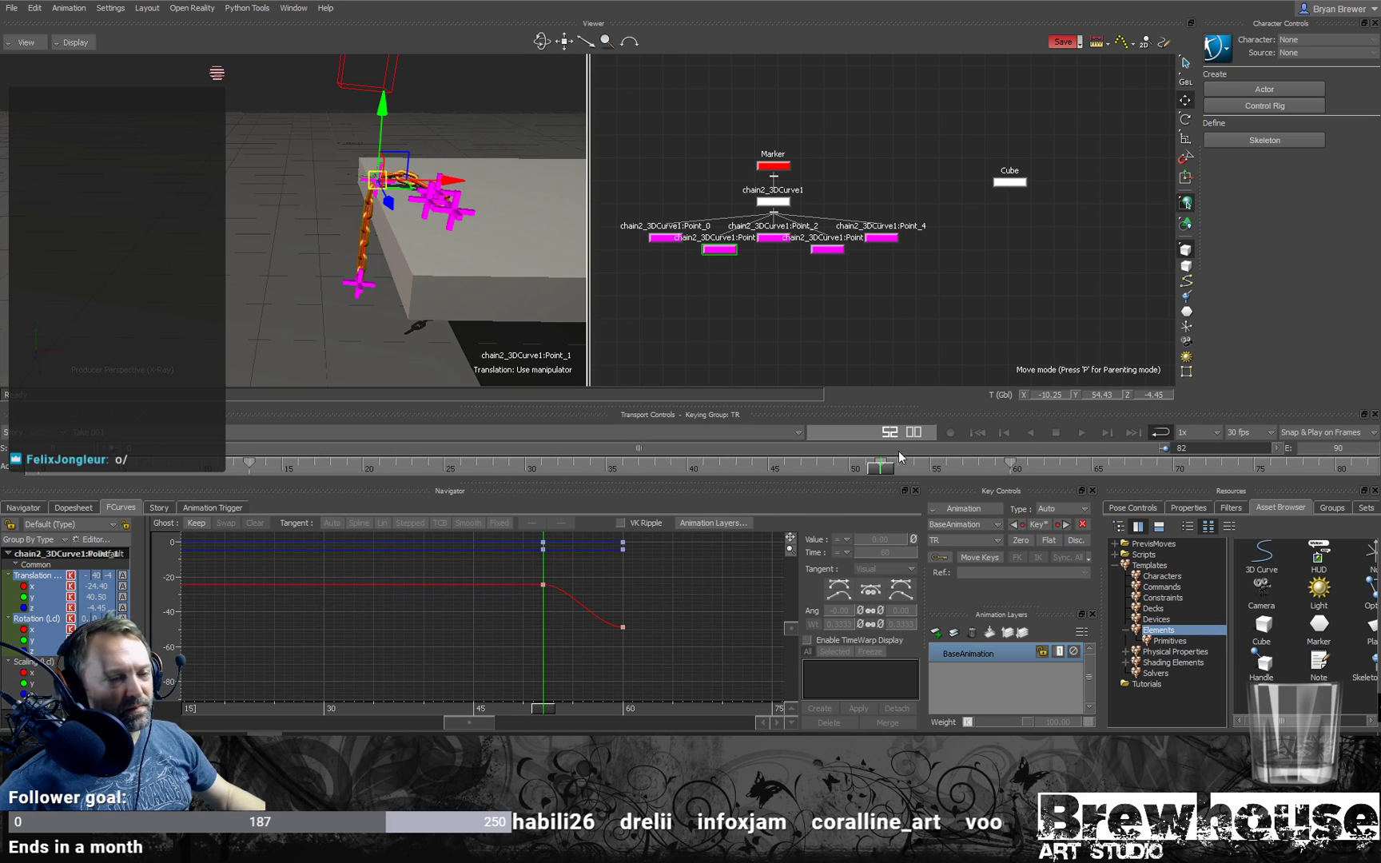
Step: Shift Point_1's frame 52 key to frame 58 and Point_2's frame 56 key to frame 57
{"action": "left_click_drag", "start_coordinate": [880, 469], "coordinate": [924, 469]}
{"action": "left_click_drag", "start_coordinate": [406, 252], "coordinate": [587, 322], "text": "alt"}
{"action": "scroll", "coordinate": [518, 330], "scroll_direction": "up", "scroll_amount": 5}
{"action": "mouse_move", "coordinate": [880, 463]}
{"action": "left_mouse_down"}
{"action": "mouse_move", "coordinate": [993, 472]}
{"action": "mouse_move", "coordinate": [980, 474]}
{"action": "left_mouse_up"}
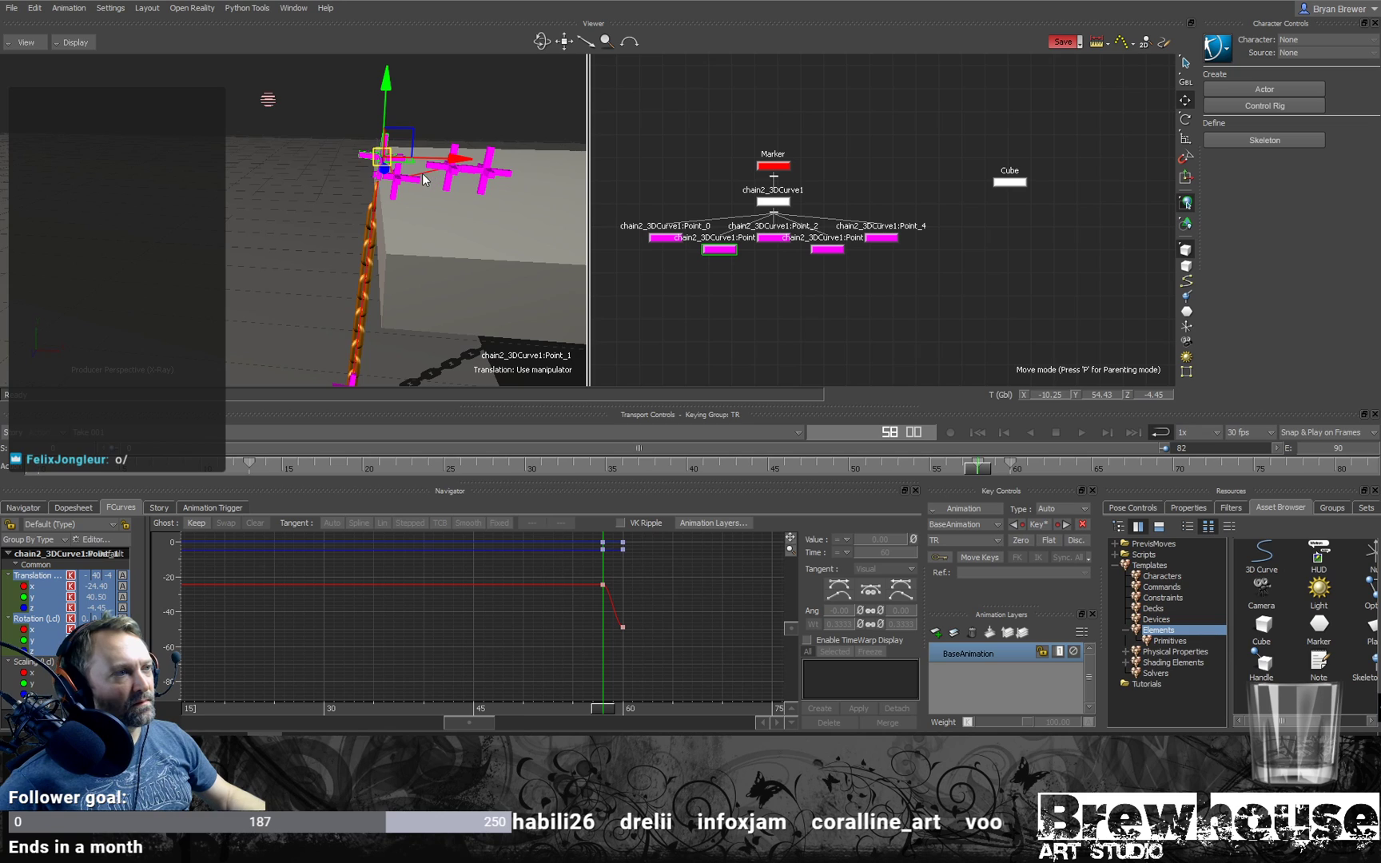
{"action": "left_click", "coordinate": [397, 184]}
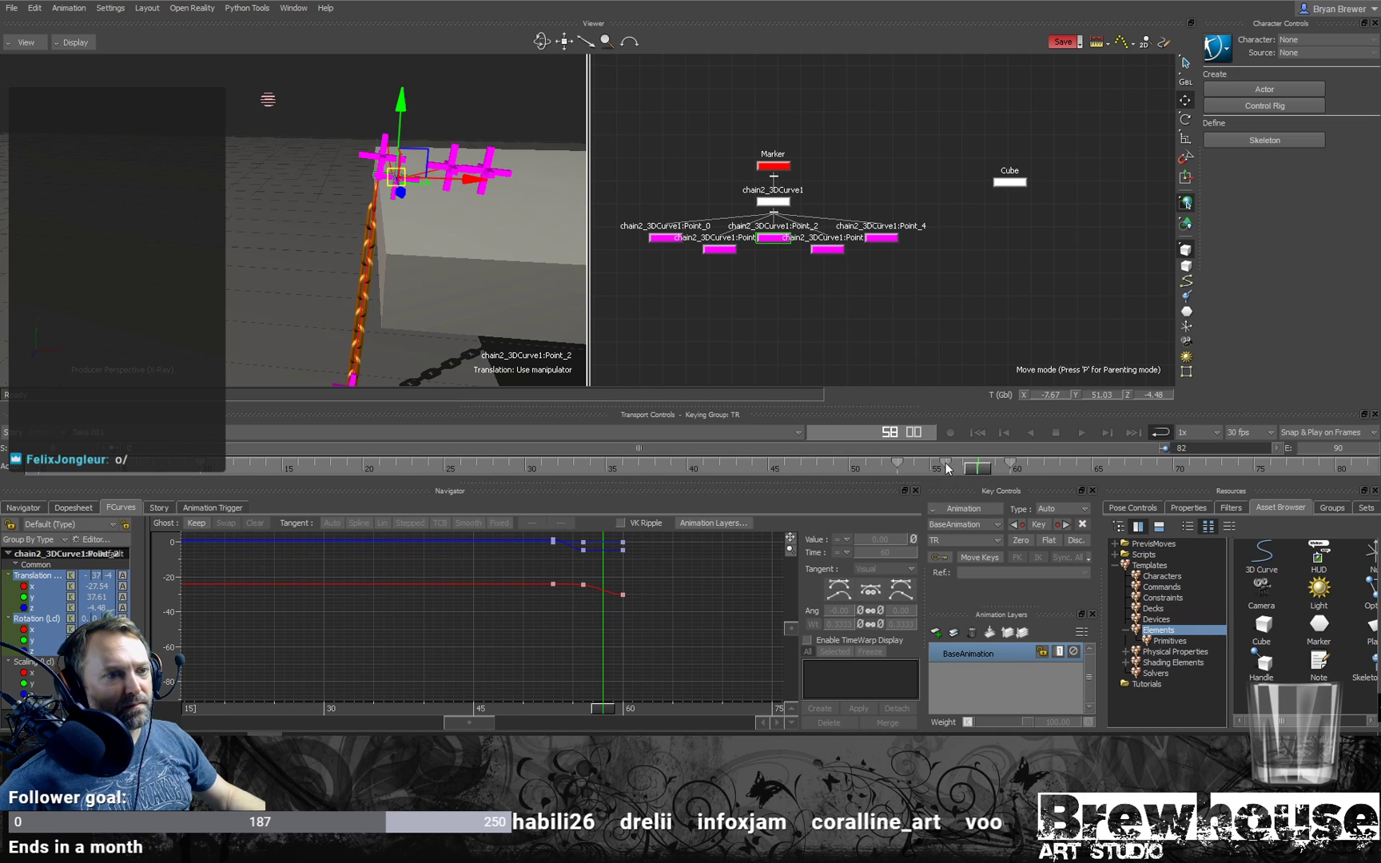
{"action": "left_click_drag", "start_coordinate": [946, 464], "coordinate": [963, 465]}
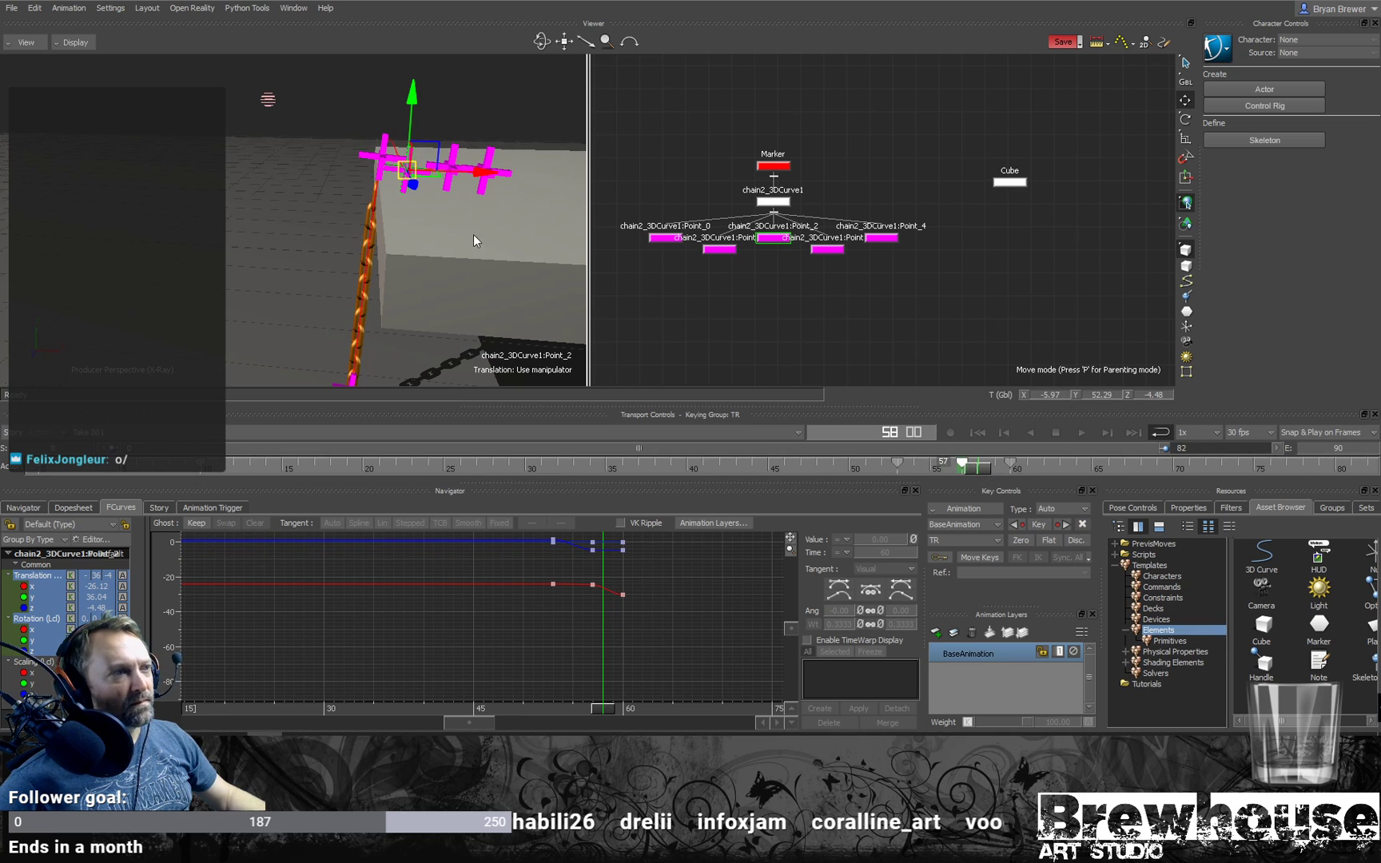
Step: At frame 61, lower Point_1 along the hanging chain to about X -13.06, Y 12.68 and key it
{"action": "left_click_drag", "start_coordinate": [477, 230], "coordinate": [624, 284], "text": "ctrl+shift"}
{"action": "left_click_drag", "start_coordinate": [975, 468], "coordinate": [1026, 440]}
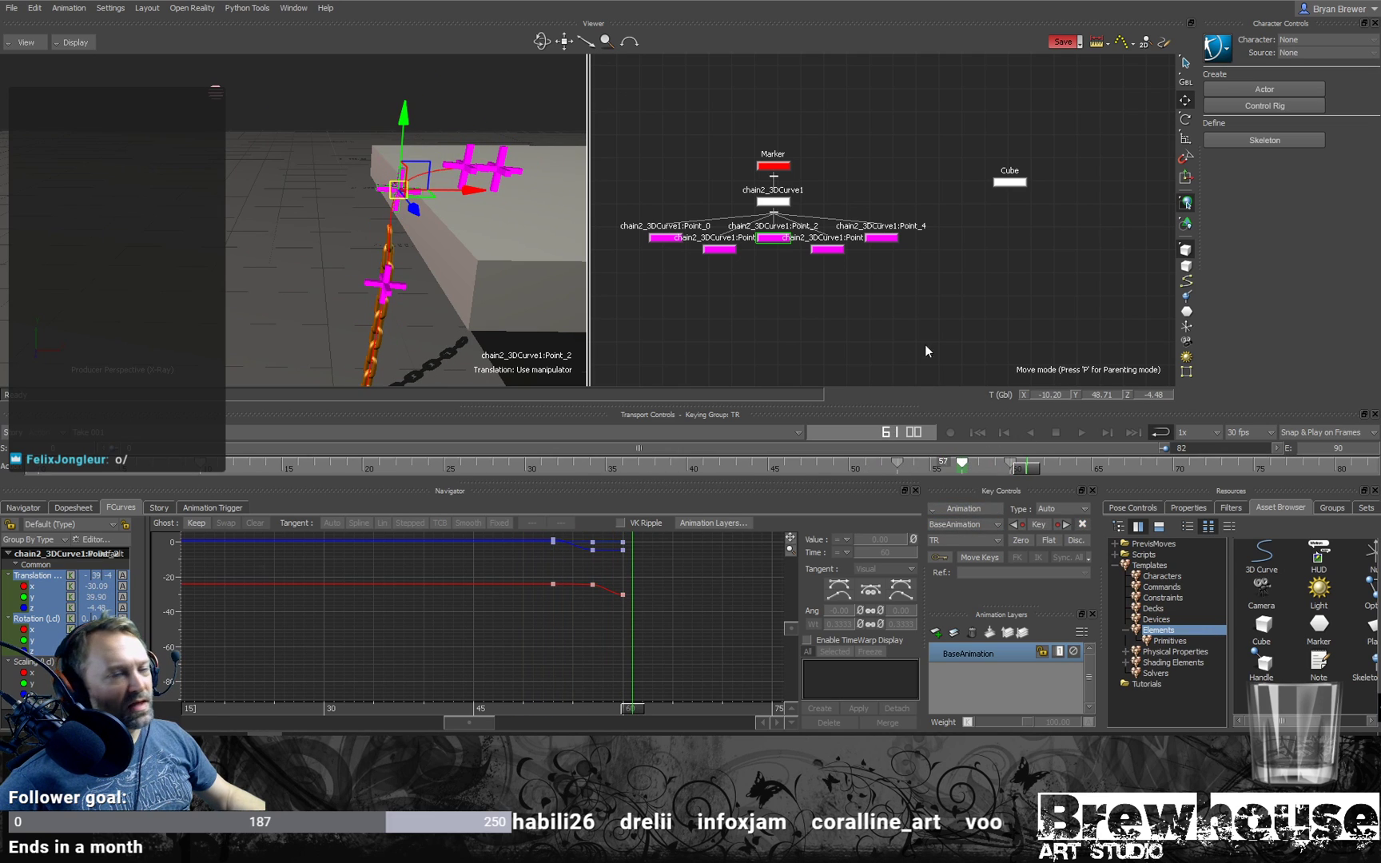
{"action": "left_click_drag", "start_coordinate": [456, 303], "coordinate": [402, 208], "text": "ctrl+shift"}
{"action": "left_click", "coordinate": [391, 195]}
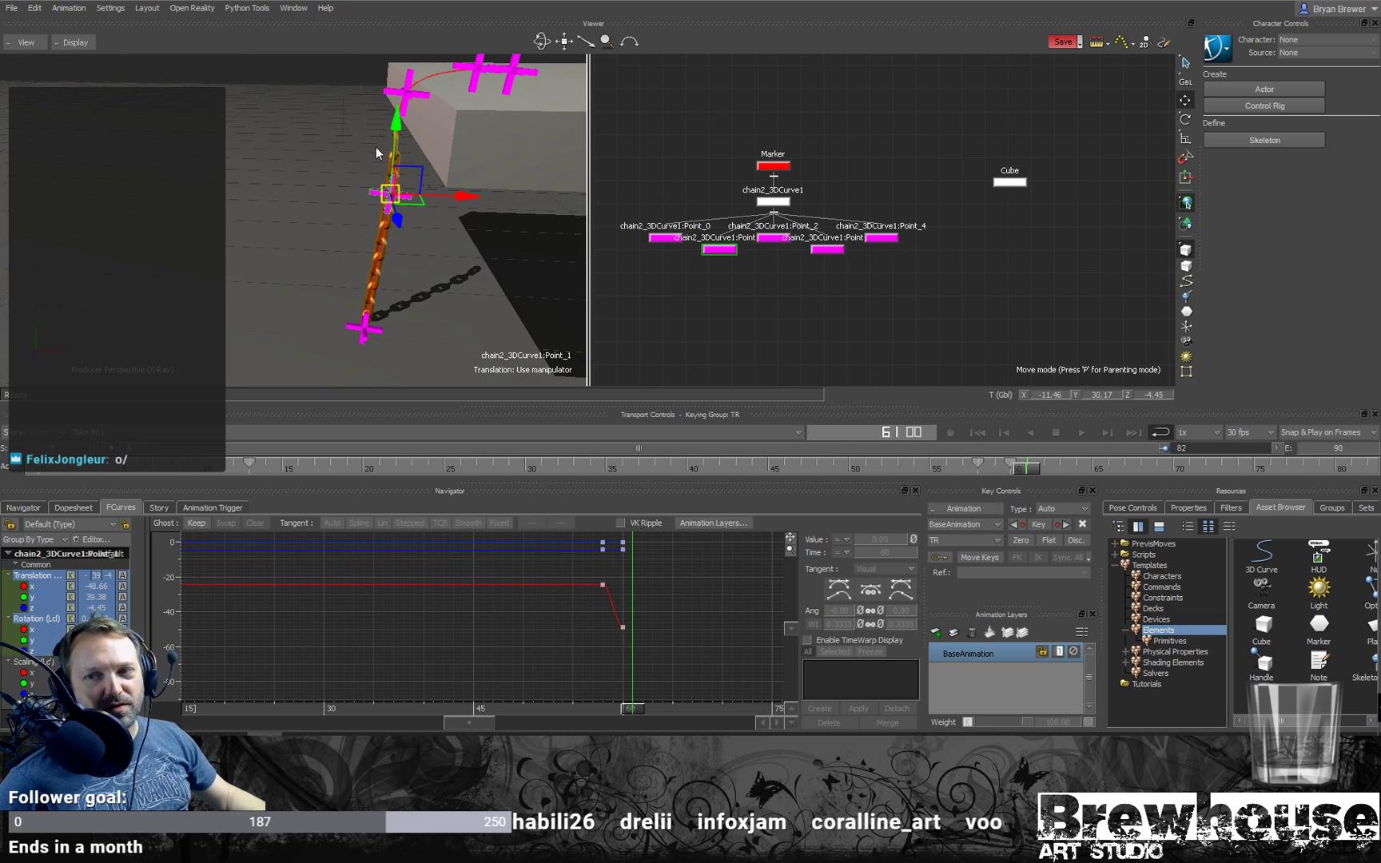
{"action": "left_click_drag", "start_coordinate": [393, 137], "coordinate": [397, 259]}
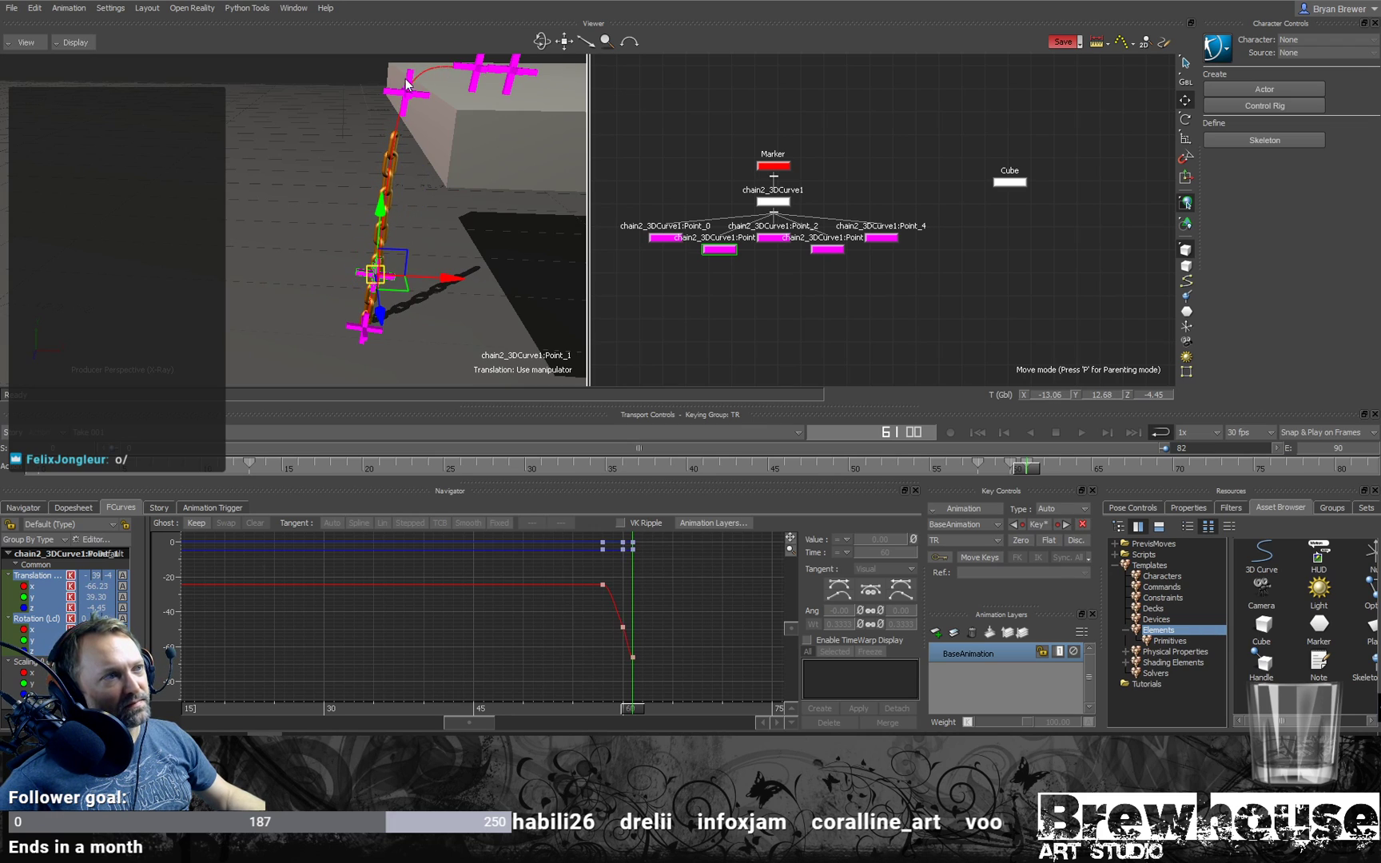
Step: Move Point_3 and Point_4 to the slab's edge, Point_4 at about X -10.71, Y 53.95, and key Point_1 through Point_4 at frame 61
{"action": "left_click", "coordinate": [472, 70]}
{"action": "left_click_drag", "start_coordinate": [504, 75], "coordinate": [417, 130], "text": "alt"}
{"action": "left_click", "coordinate": [537, 147]}
{"action": "left_click_drag", "start_coordinate": [552, 148], "coordinate": [400, 175]}
{"action": "key", "text": "s"}
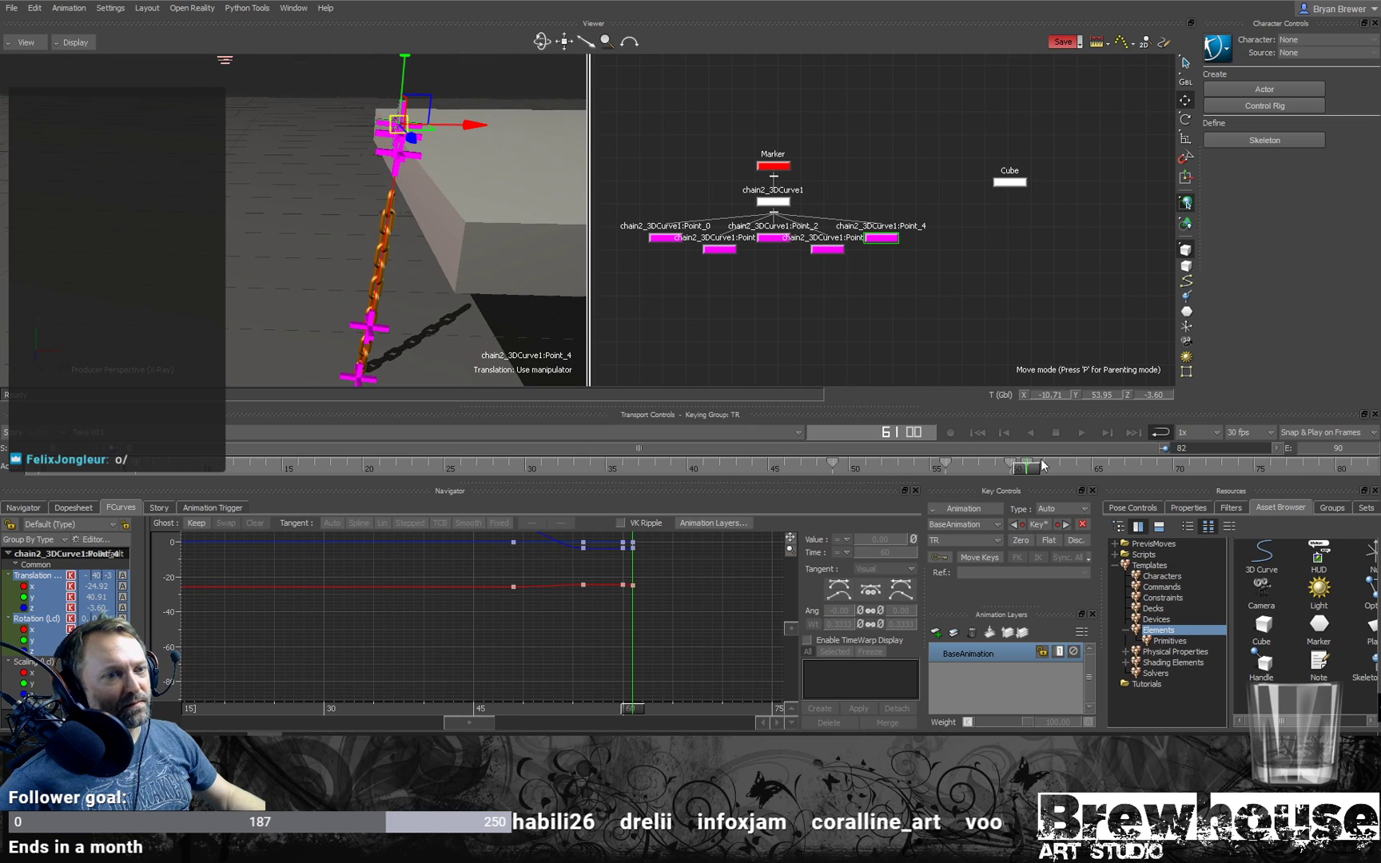
{"action": "left_click_drag", "start_coordinate": [978, 319], "coordinate": [795, 238]}
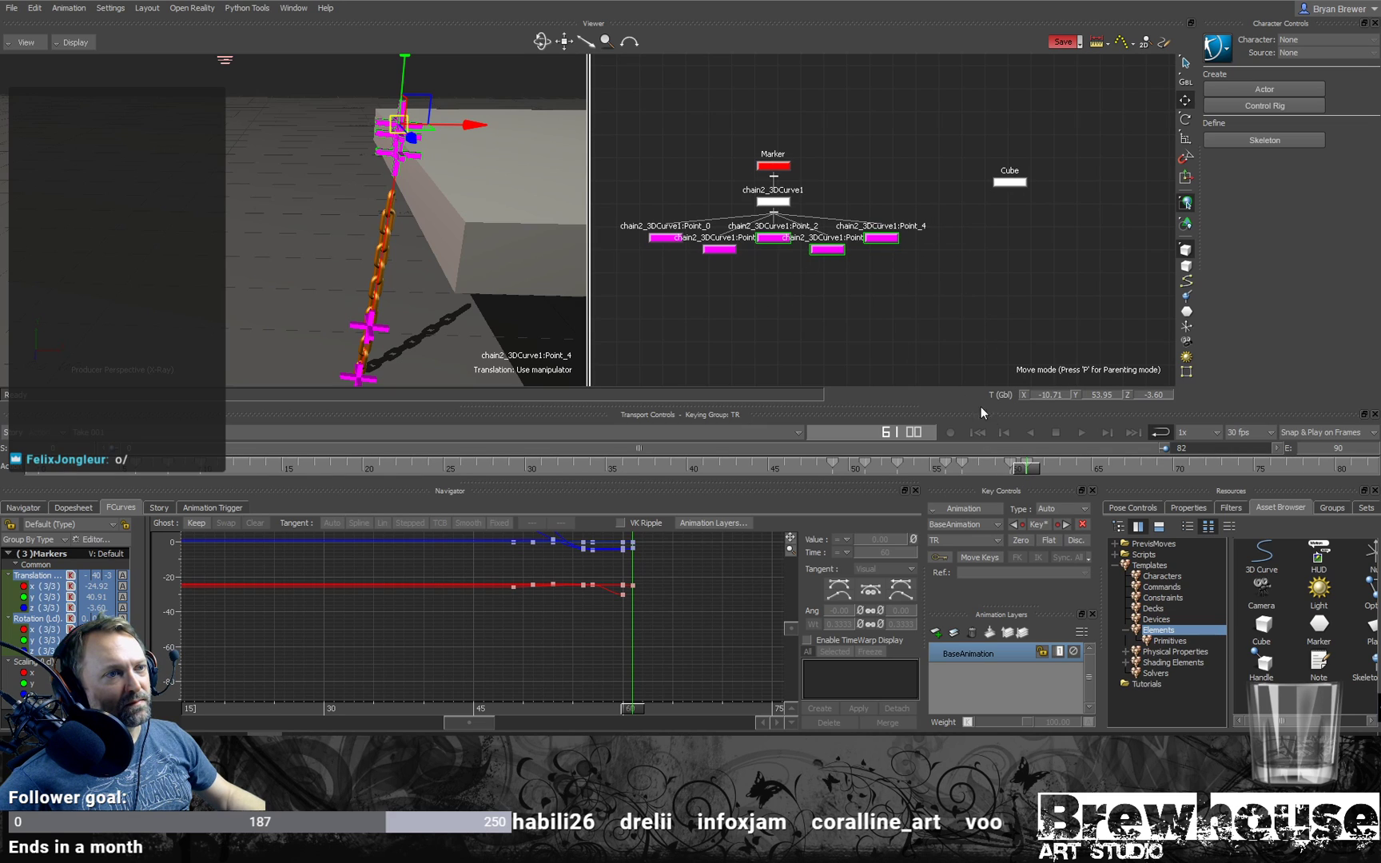
{"action": "left_click_drag", "start_coordinate": [951, 318], "coordinate": [718, 223]}
{"action": "mouse_move", "coordinate": [1021, 475]}
{"action": "left_mouse_down"}
{"action": "mouse_move", "coordinate": [961, 473]}
{"action": "mouse_move", "coordinate": [1026, 478]}
{"action": "left_mouse_up"}
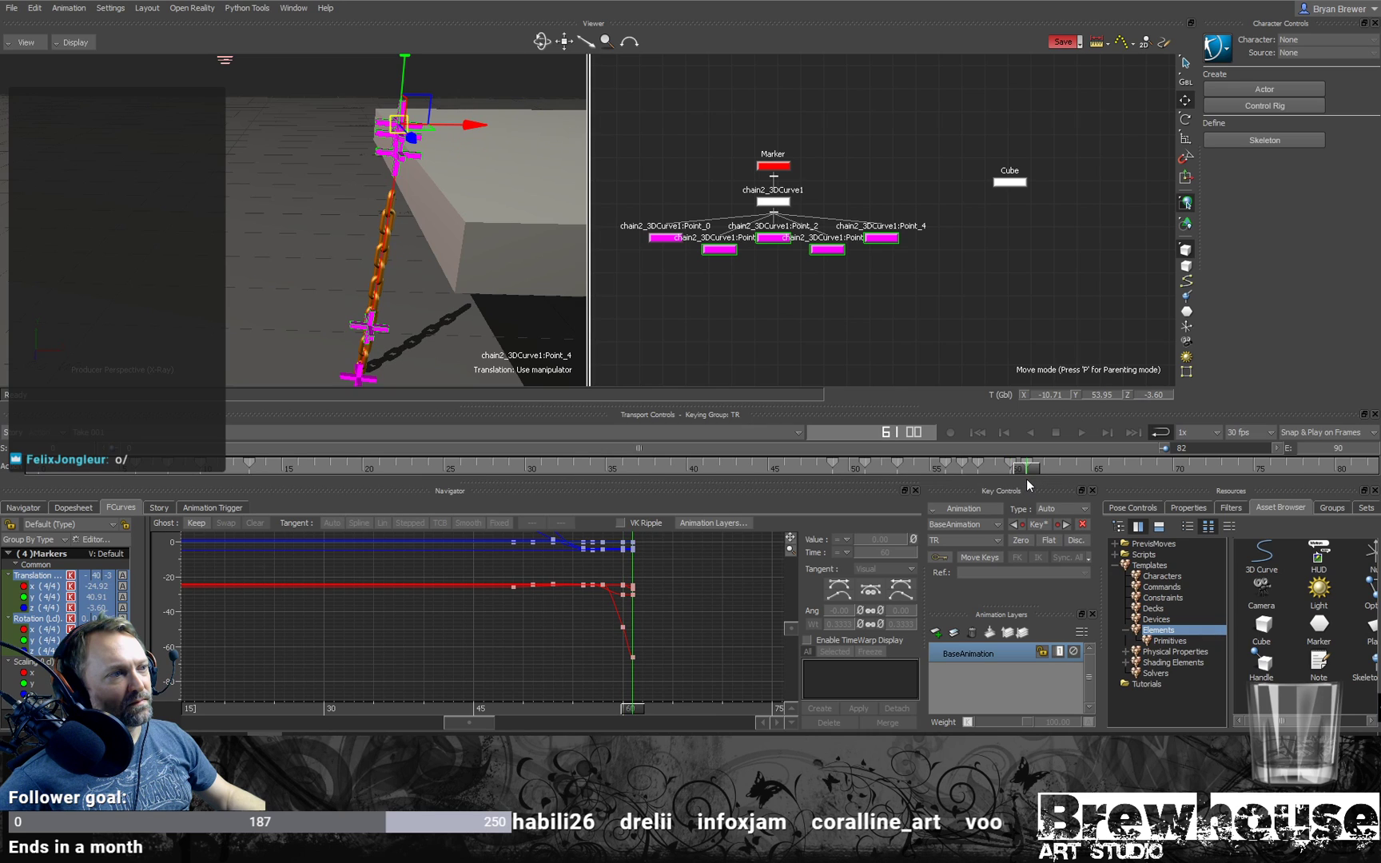
Step: At frame 61, space out the chain by lowering Point_2 to about X -11.80, Y 32.48 and Point_3 to about X -11.00, Y 46.80
{"action": "left_click", "coordinate": [397, 158]}
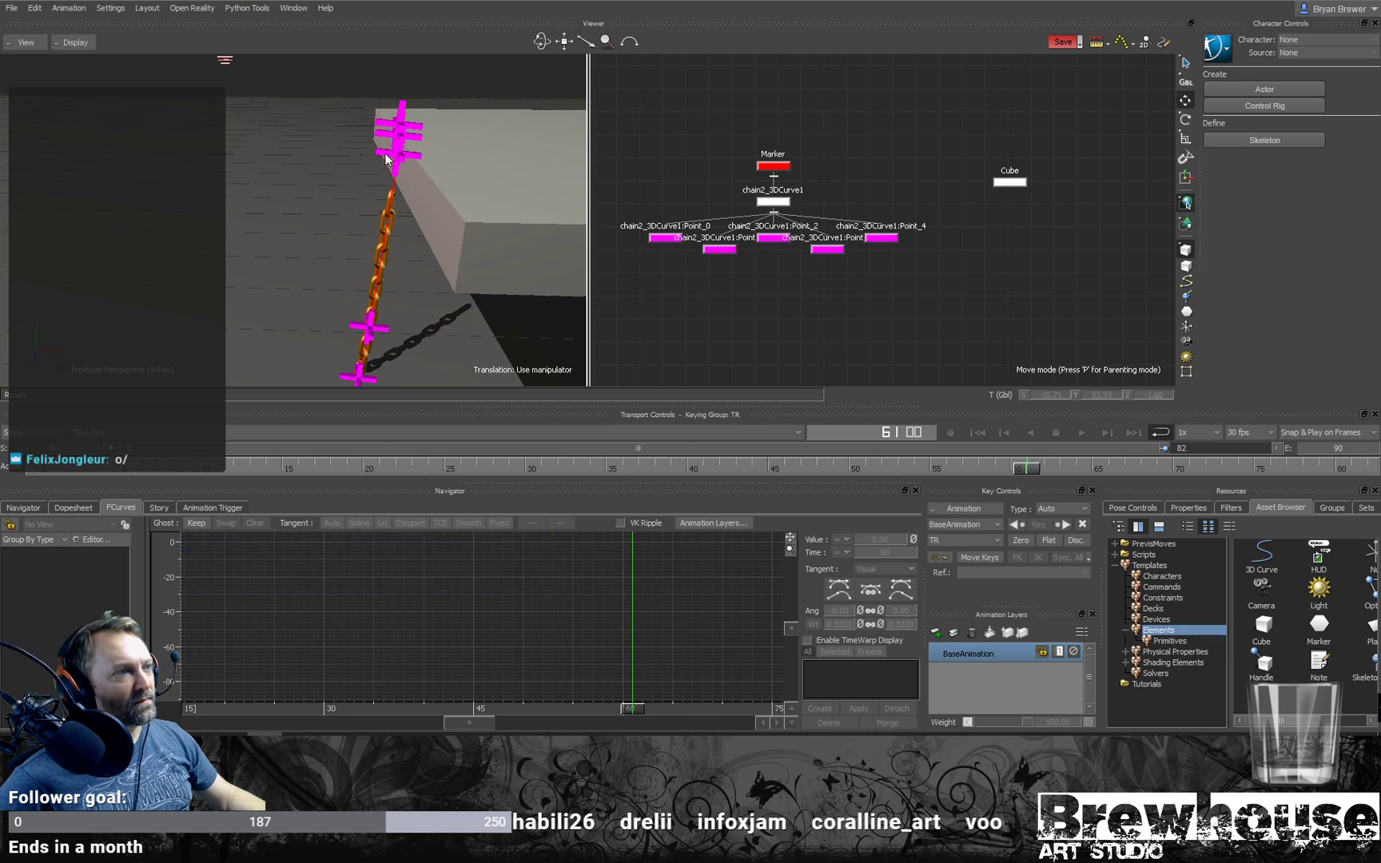
{"action": "left_click", "coordinate": [389, 157]}
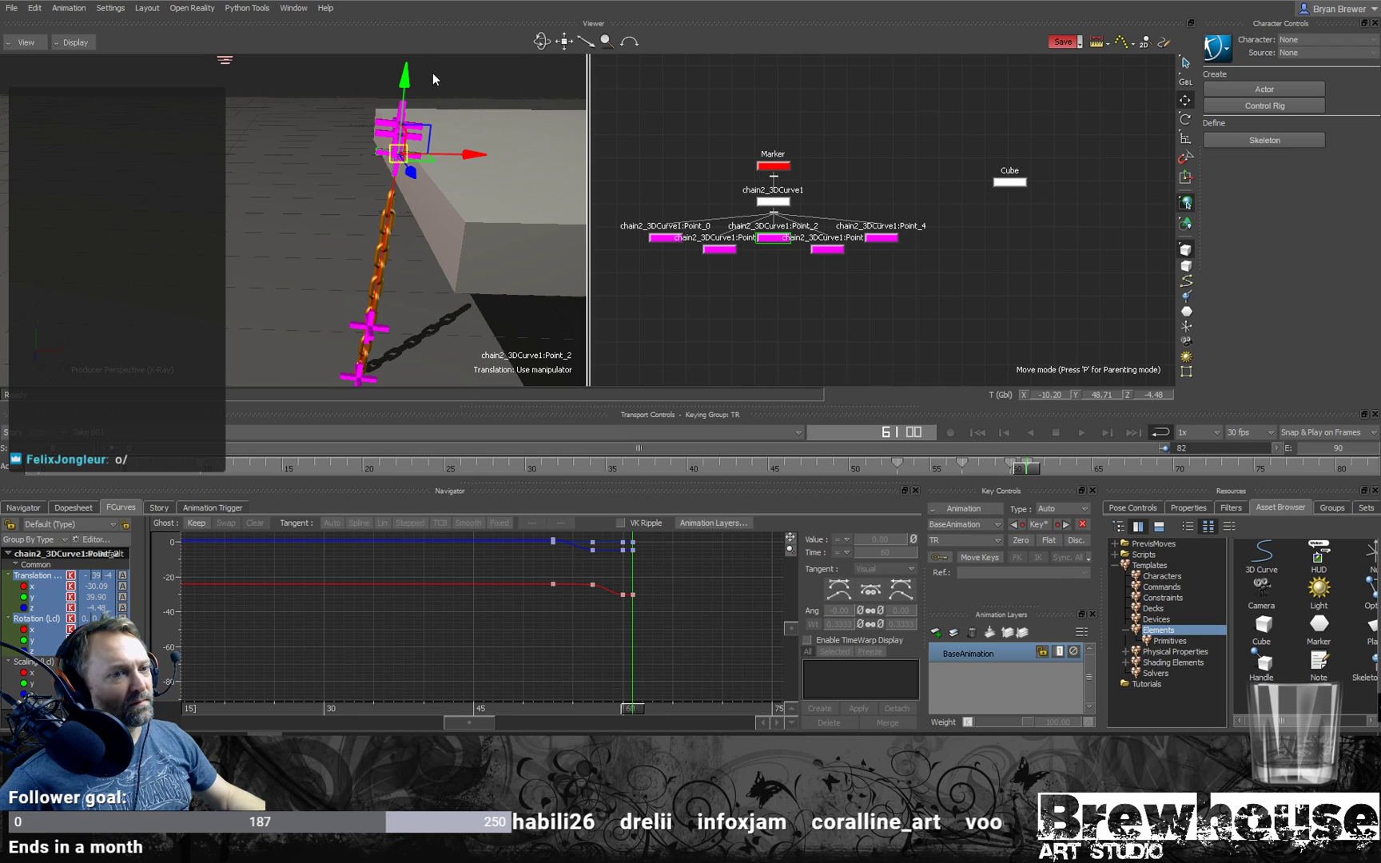
{"action": "left_click_drag", "start_coordinate": [409, 82], "coordinate": [398, 171]}
{"action": "left_click_drag", "start_coordinate": [470, 240], "coordinate": [463, 238]}
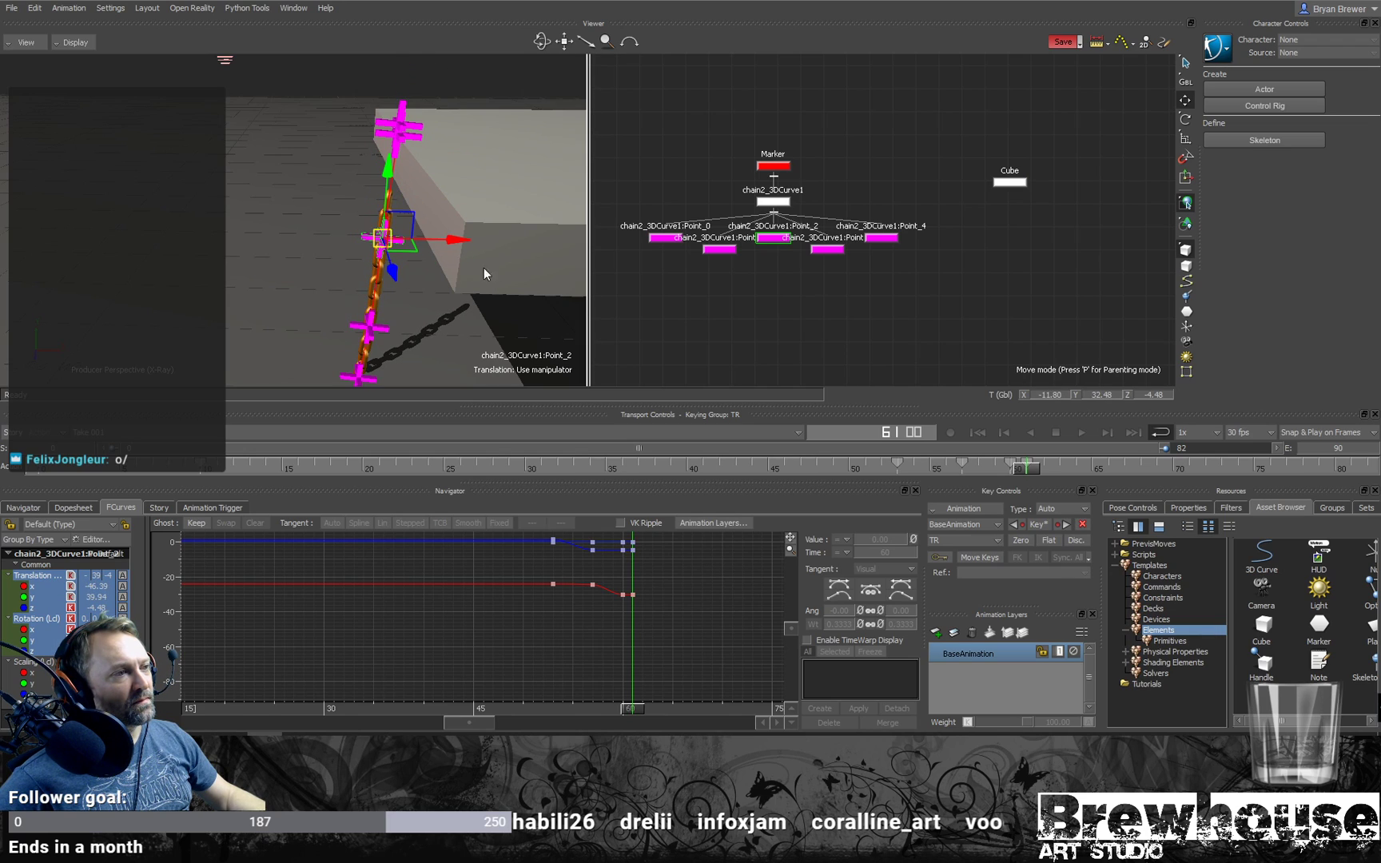
{"action": "left_click", "coordinate": [828, 249]}
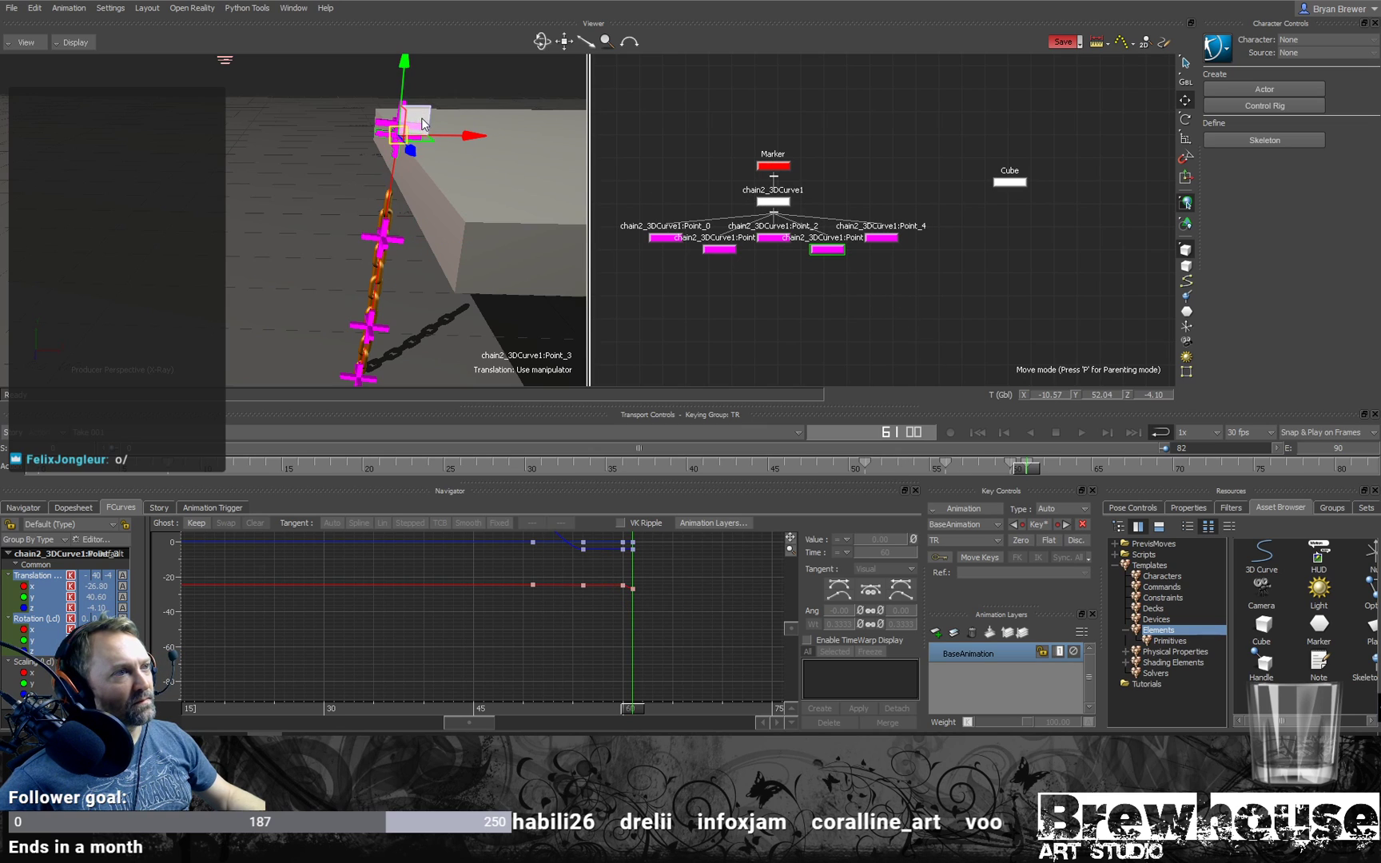
{"action": "left_click_drag", "start_coordinate": [414, 145], "coordinate": [418, 151]}
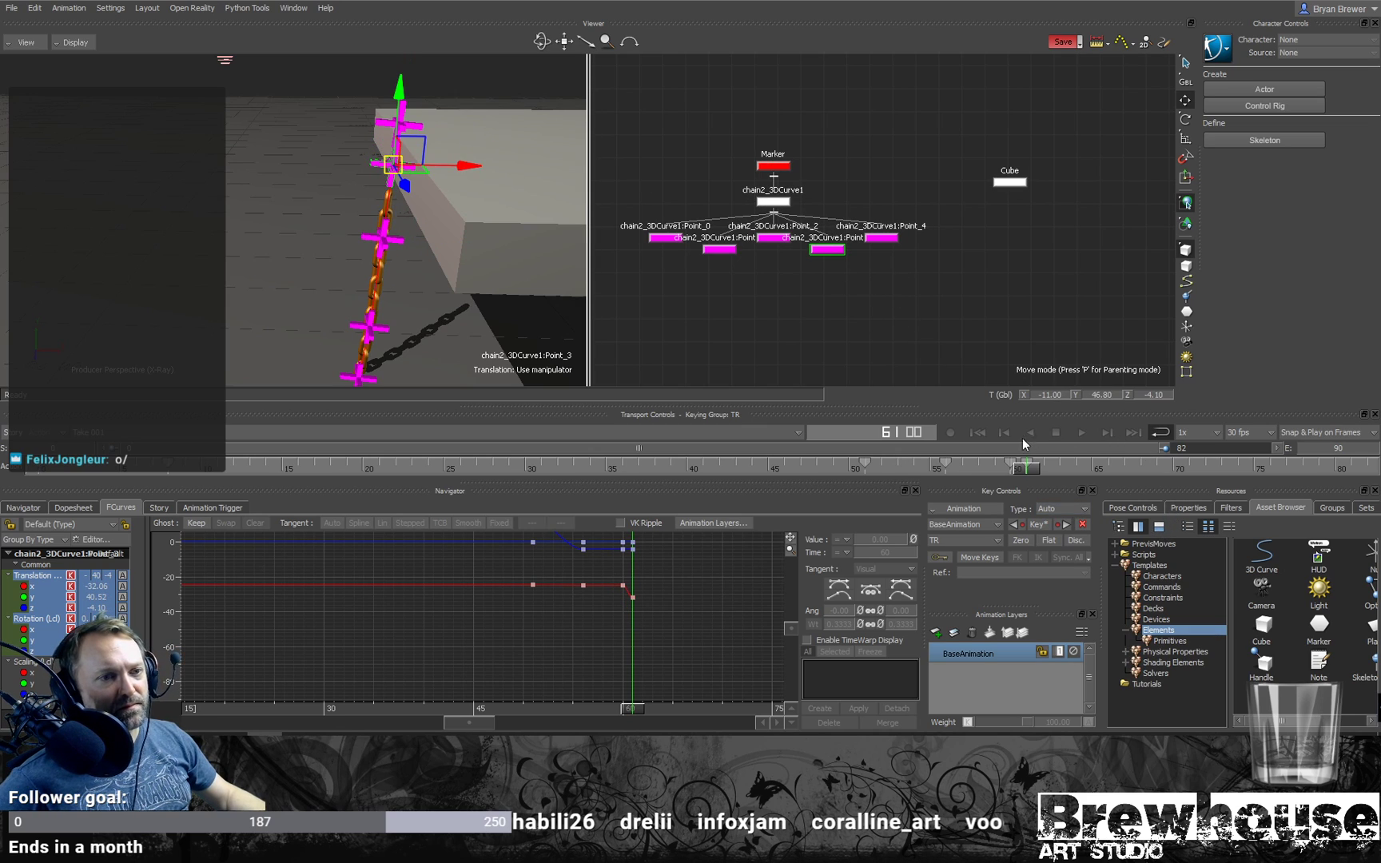
Step: Play back the animation and examine the chain's slide and fall off the slab from several angles
{"action": "left_click_drag", "start_coordinate": [1031, 474], "coordinate": [654, 483]}
{"action": "left_click_drag", "start_coordinate": [373, 138], "coordinate": [364, 229], "text": "ctrl"}
{"action": "key", "text": "ctrl+space"}
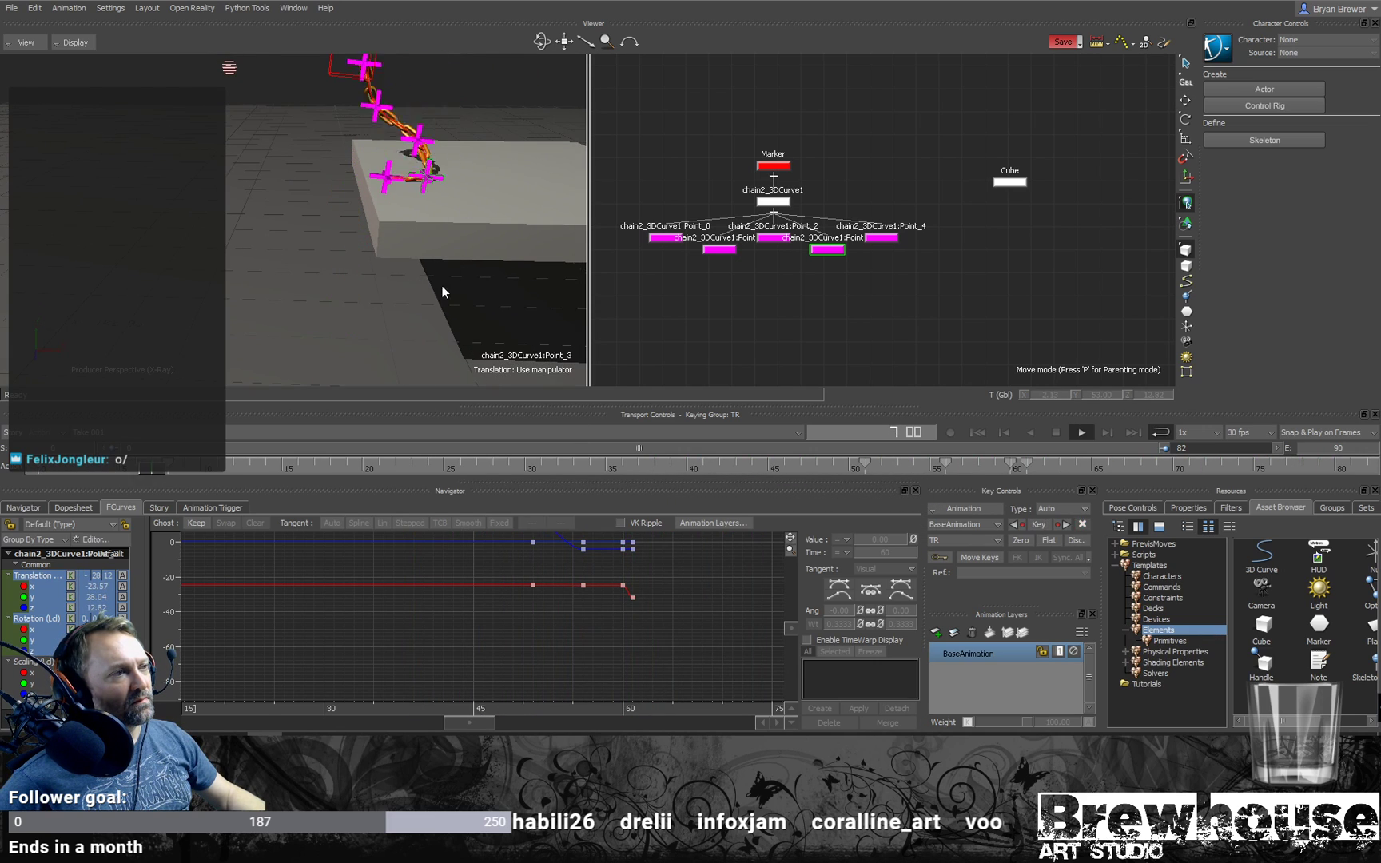
{"action": "left_click_drag", "start_coordinate": [441, 287], "coordinate": [536, 230], "text": "ctrl+shift"}
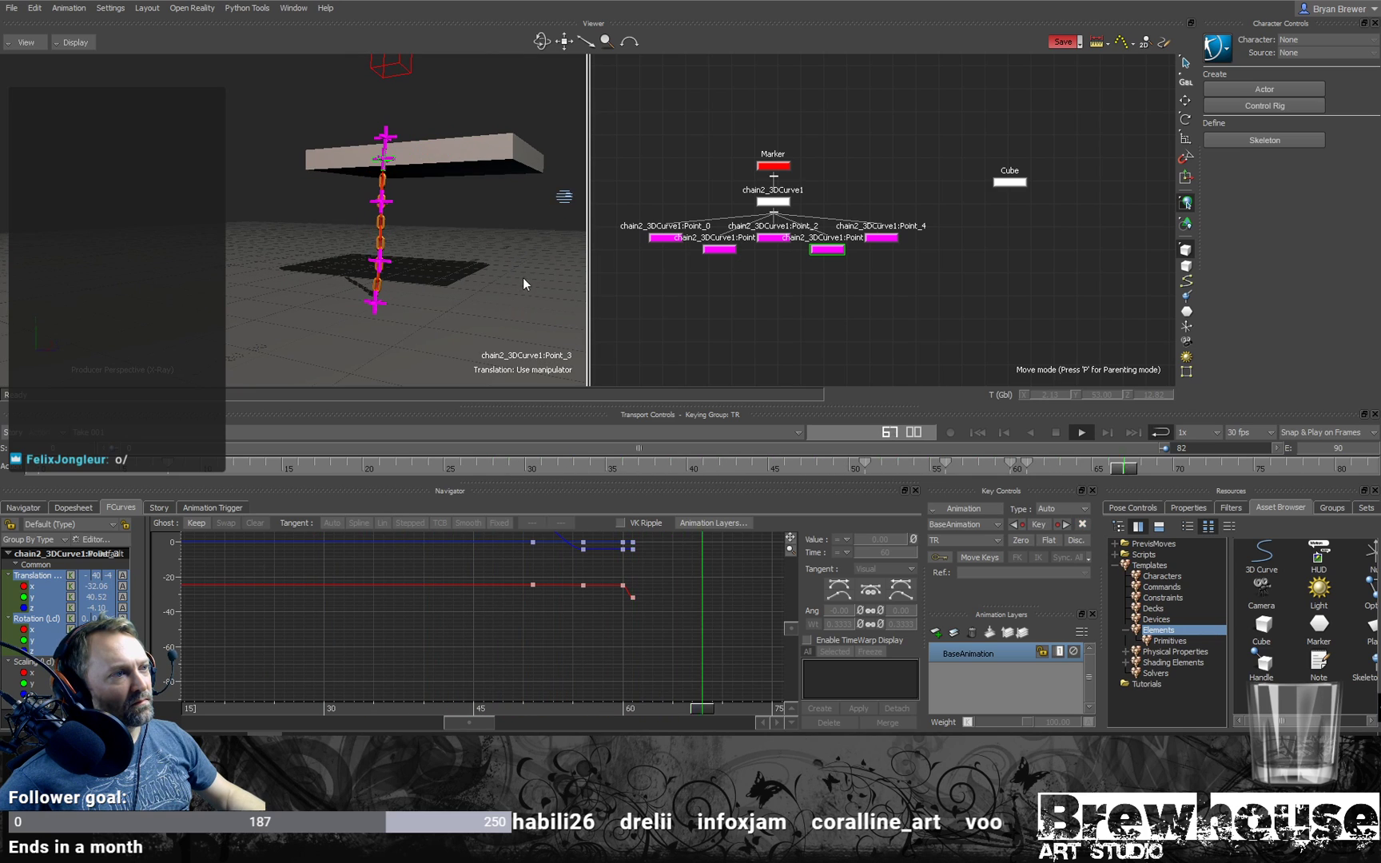
{"action": "left_click_drag", "start_coordinate": [521, 285], "coordinate": [543, 329], "text": "ctrl+shift"}
{"action": "left_click_drag", "start_coordinate": [417, 280], "coordinate": [457, 367], "text": "ctrl+shift"}
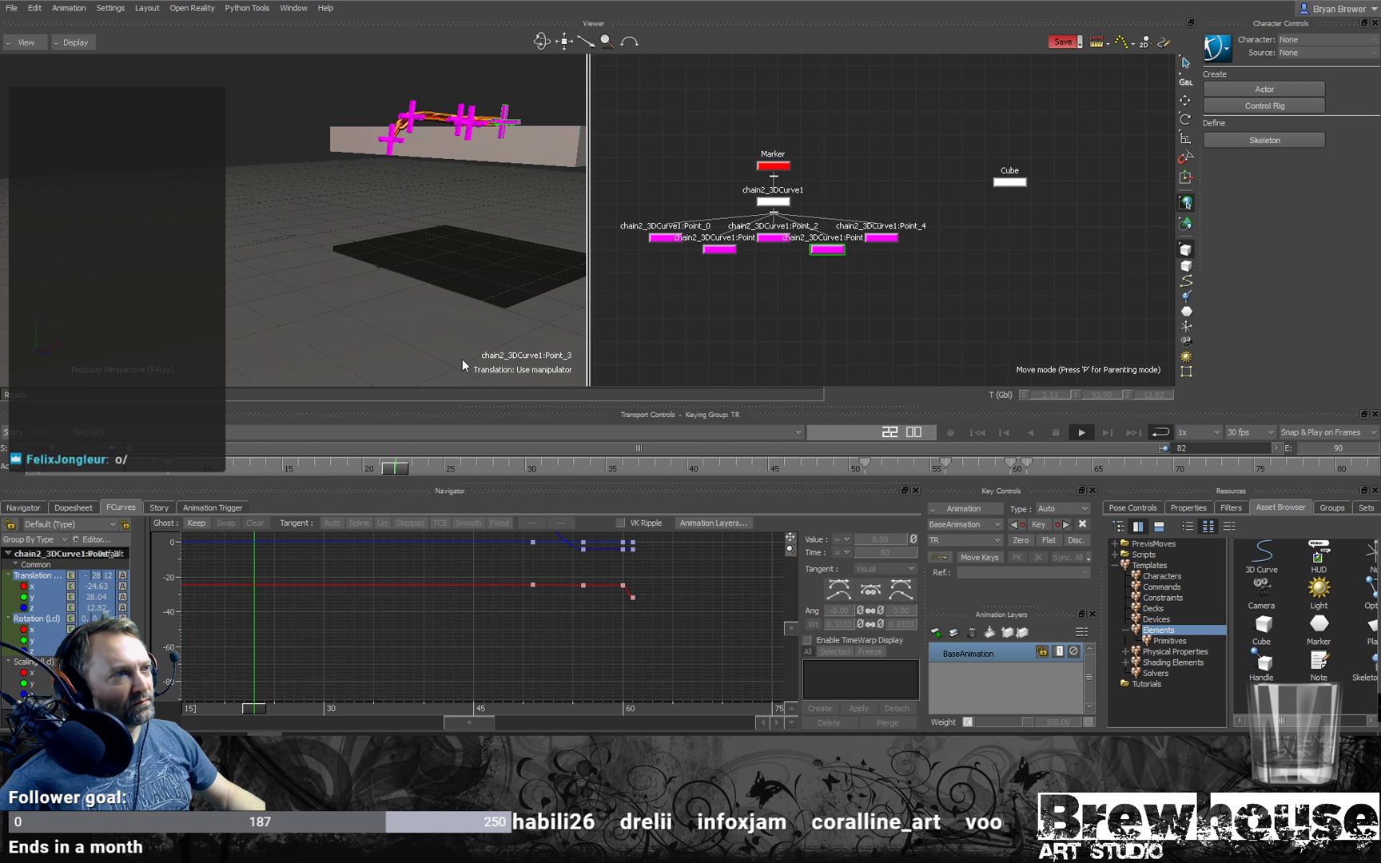
{"action": "left_click_drag", "start_coordinate": [477, 342], "coordinate": [455, 288], "text": "ctrl+shift"}
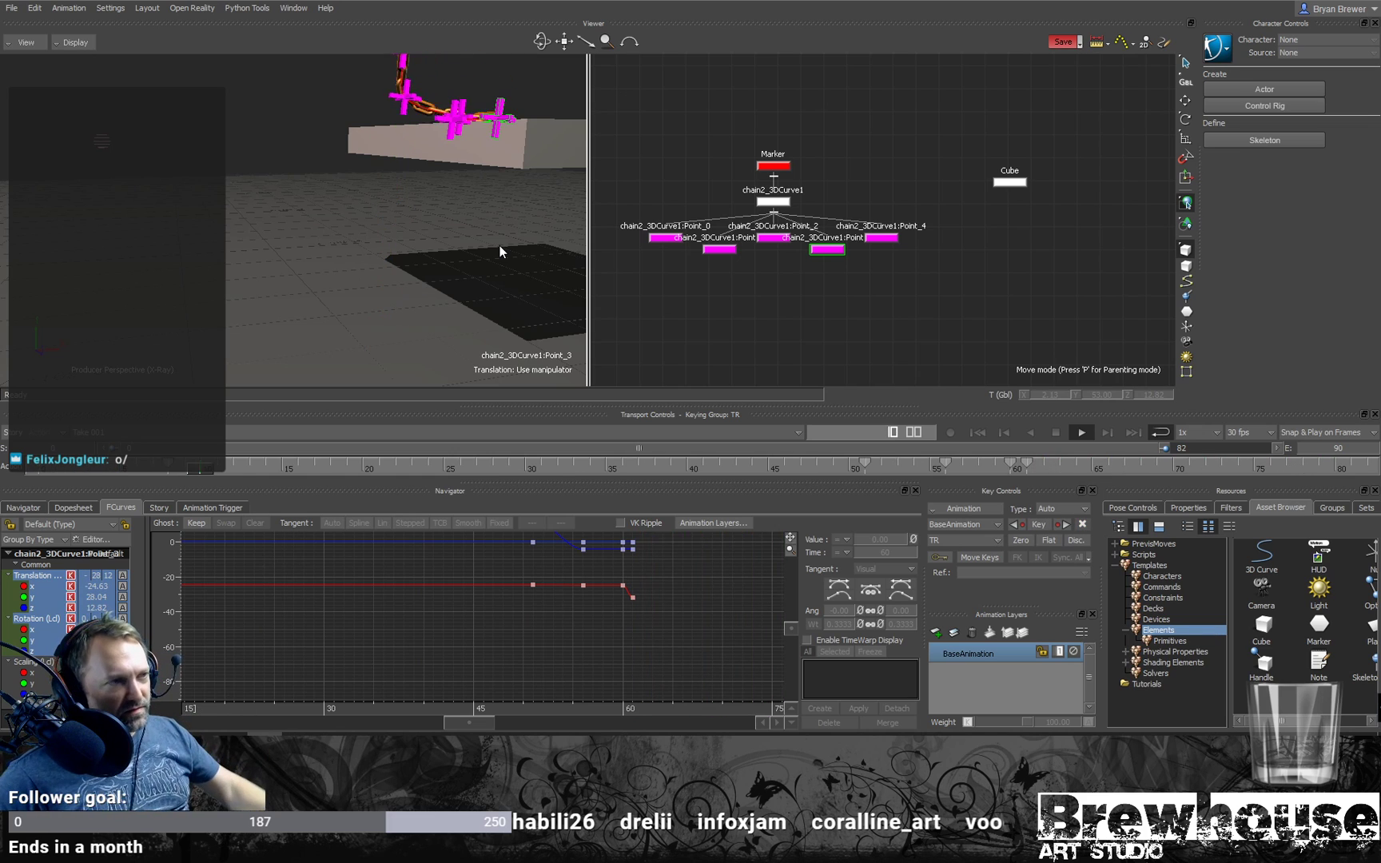
{"action": "left_click_drag", "start_coordinate": [400, 197], "coordinate": [376, 363], "text": "ctrl+shift"}
Step: Examine the chain's pose on the slab at frame 40 along with Point_0's X translation curve
{"action": "left_click_drag", "start_coordinate": [641, 471], "coordinate": [671, 413]}
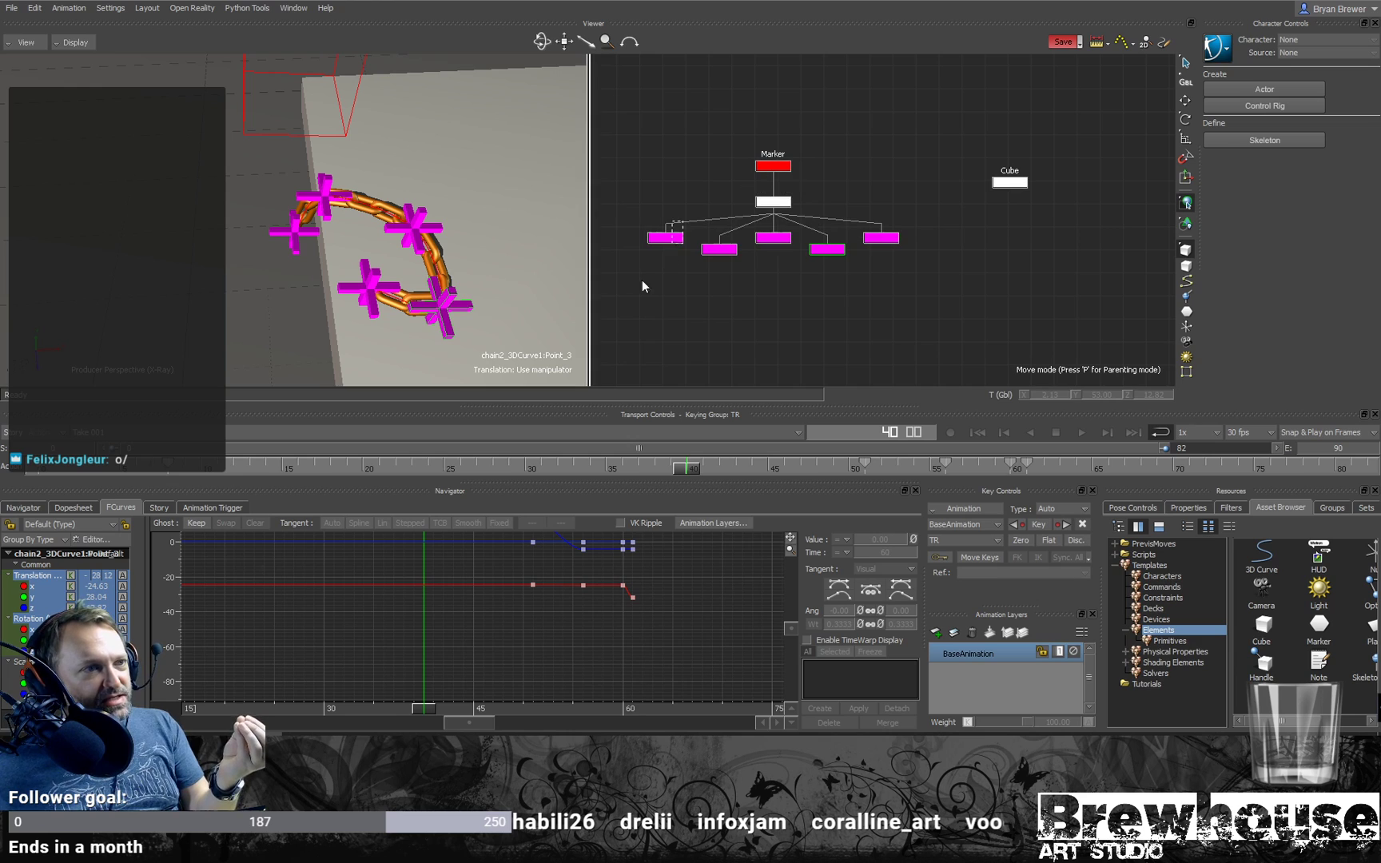
{"action": "left_click", "coordinate": [663, 238]}
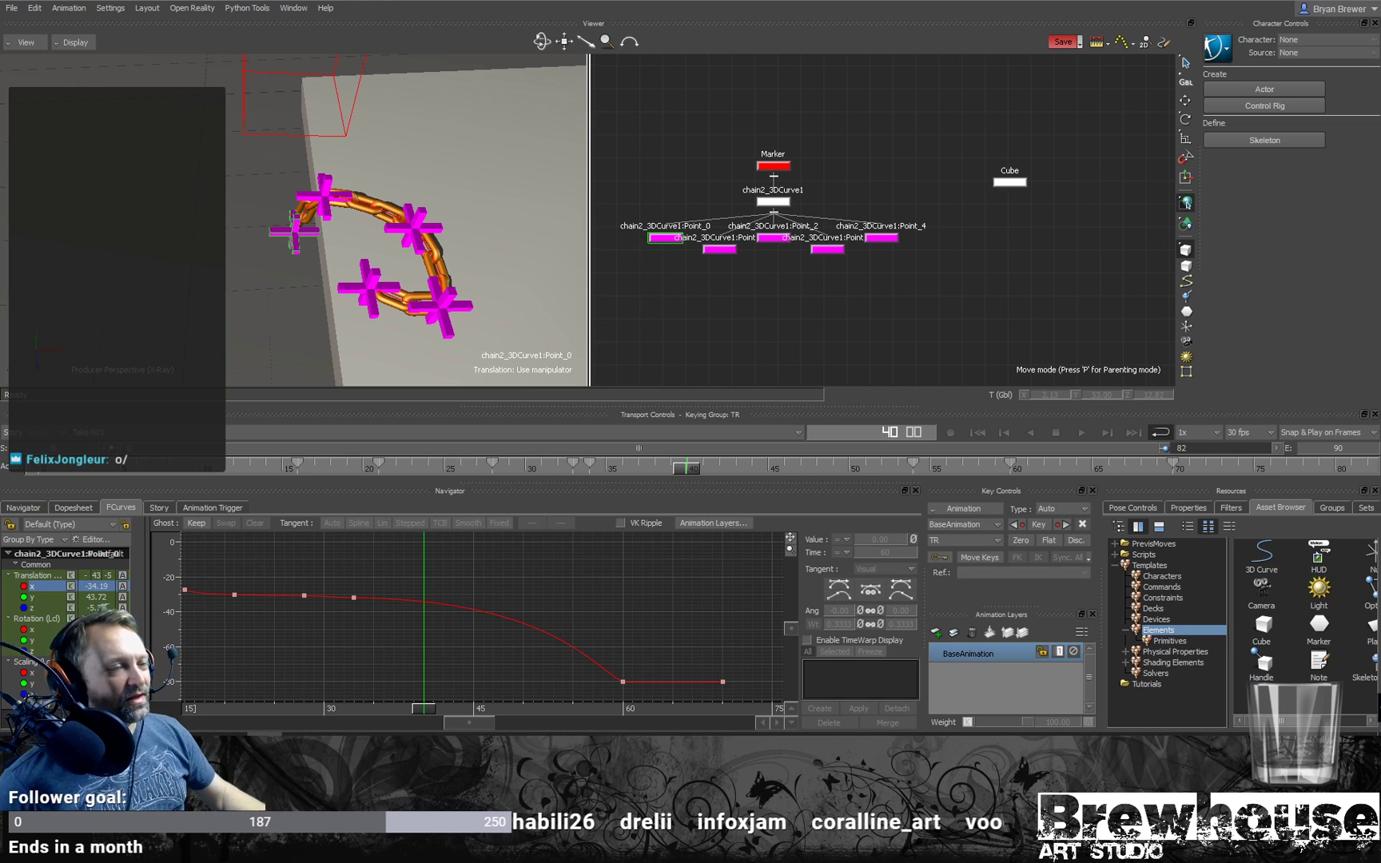
{"action": "left_click", "coordinate": [713, 293]}
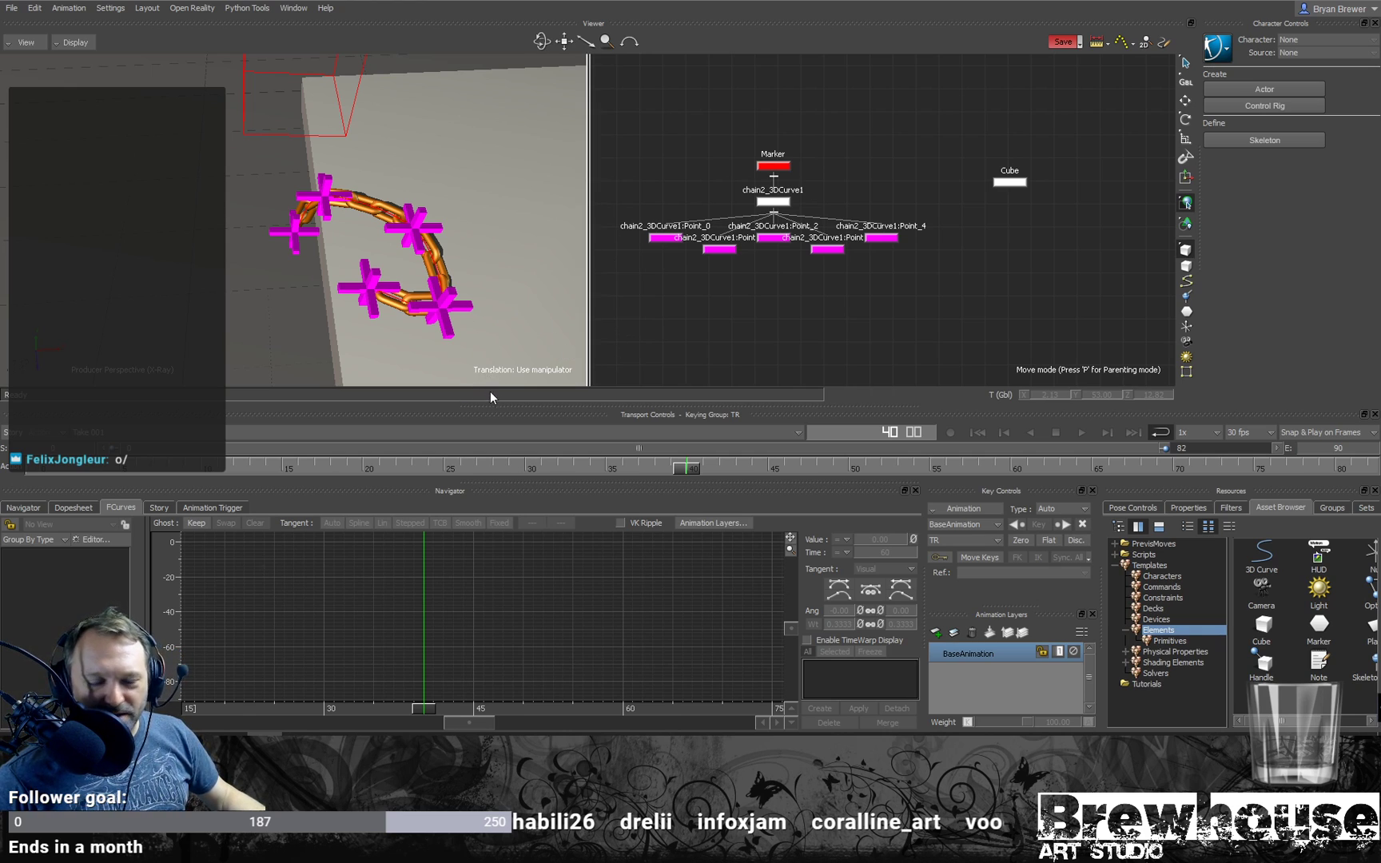
{"action": "left_click_drag", "start_coordinate": [521, 292], "coordinate": [383, 310], "text": "ctrl"}
{"action": "left_click_drag", "start_coordinate": [384, 310], "coordinate": [422, 253], "text": "ctrl+shift"}
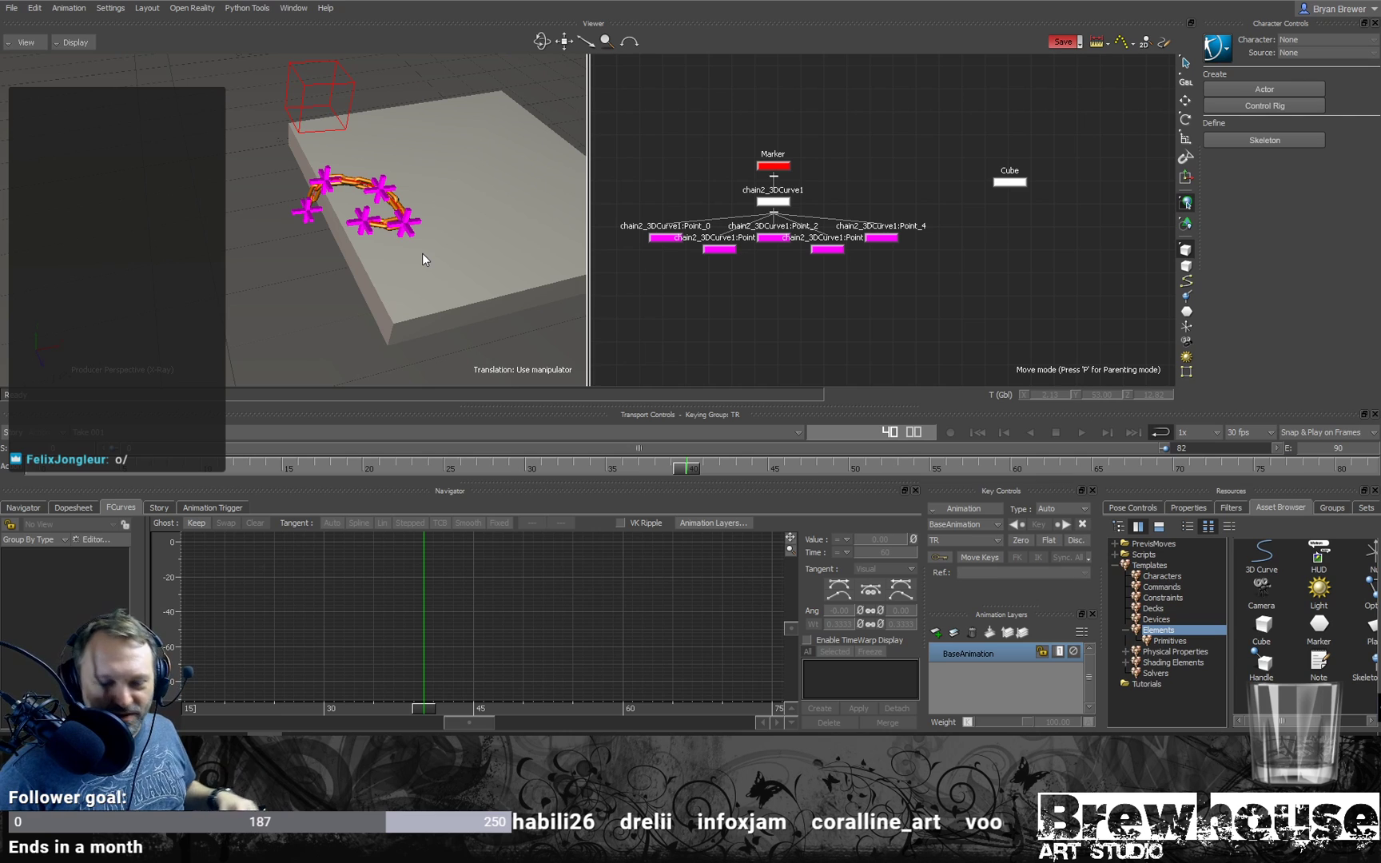
{"action": "left_click_drag", "start_coordinate": [417, 236], "coordinate": [348, 250], "text": "ctrl+shift"}
{"action": "mouse_move", "coordinate": [338, 246]}
{"action": "left_mouse_down", "text": "ctrl+shift"}
{"action": "mouse_move", "coordinate": [339, 233]}
{"action": "mouse_move", "coordinate": [370, 258]}
{"action": "left_mouse_up", "text": "ctrl+shift"}
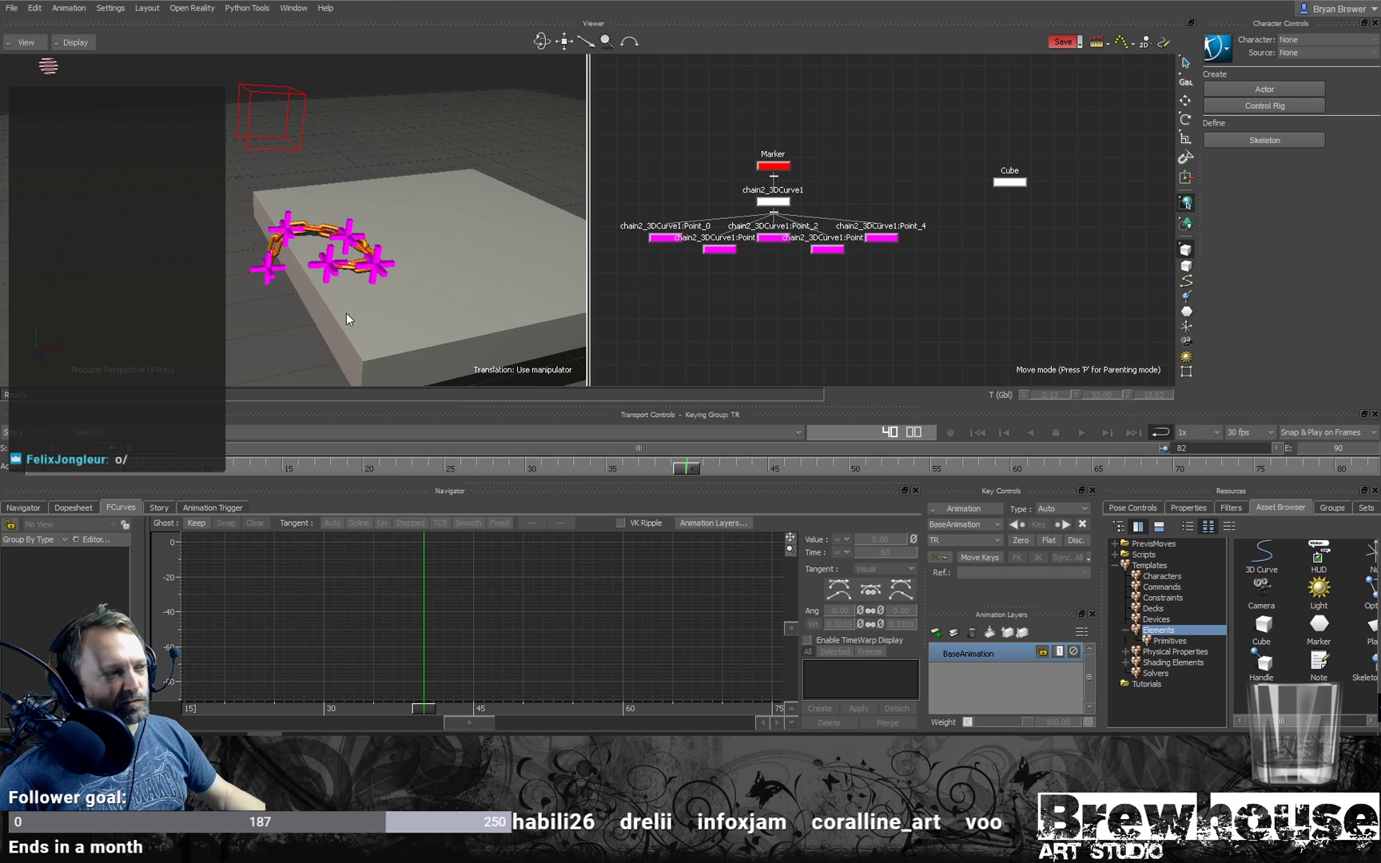
Step: Select all five control points, show only models in the viewer, and play the chain animation from frame 0
{"action": "left_click_drag", "start_coordinate": [963, 302], "coordinate": [638, 222]}
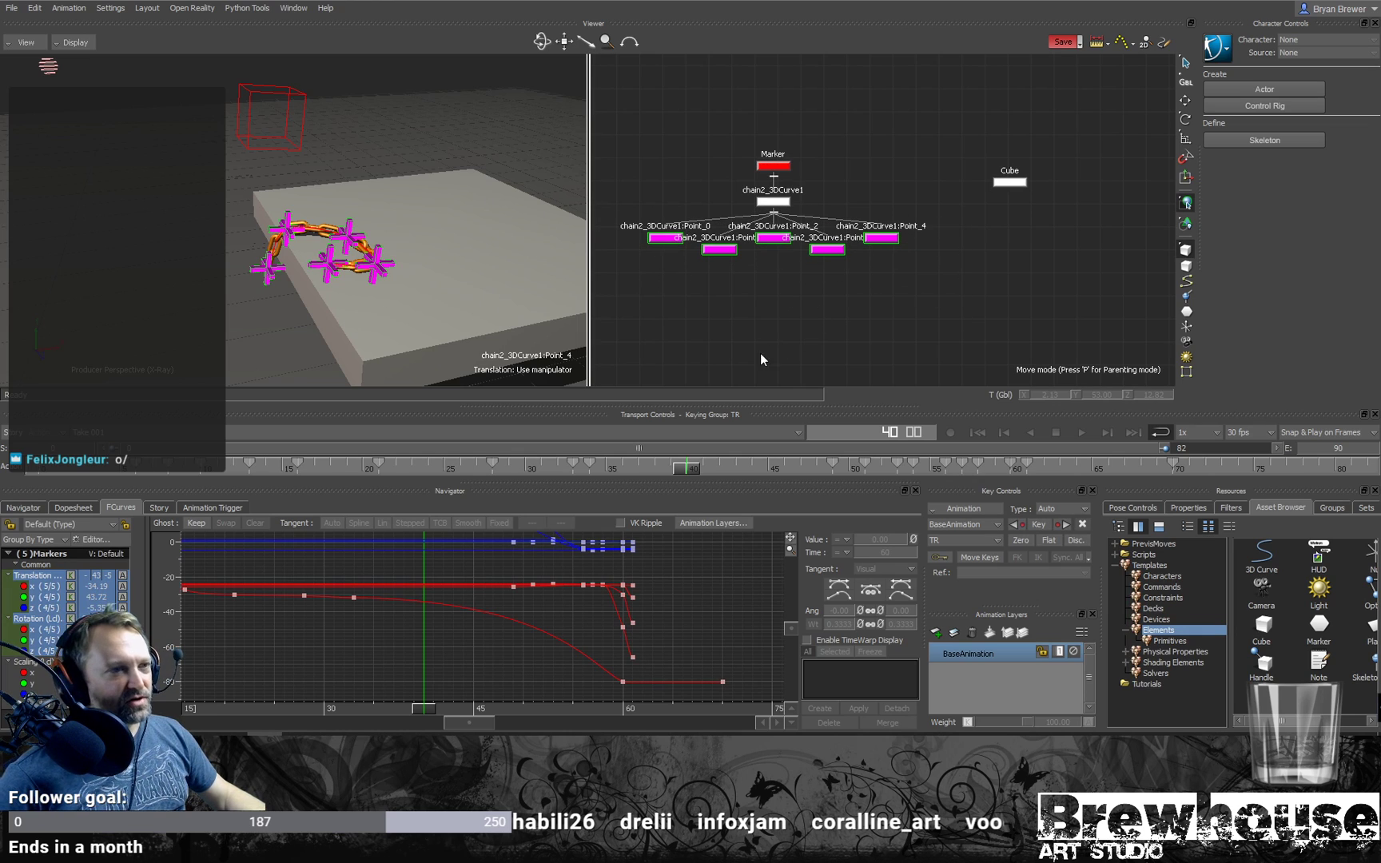
{"action": "scroll", "coordinate": [813, 318], "scroll_direction": "down", "scroll_amount": 3}
{"action": "left_click_drag", "start_coordinate": [690, 473], "coordinate": [35, 446]}
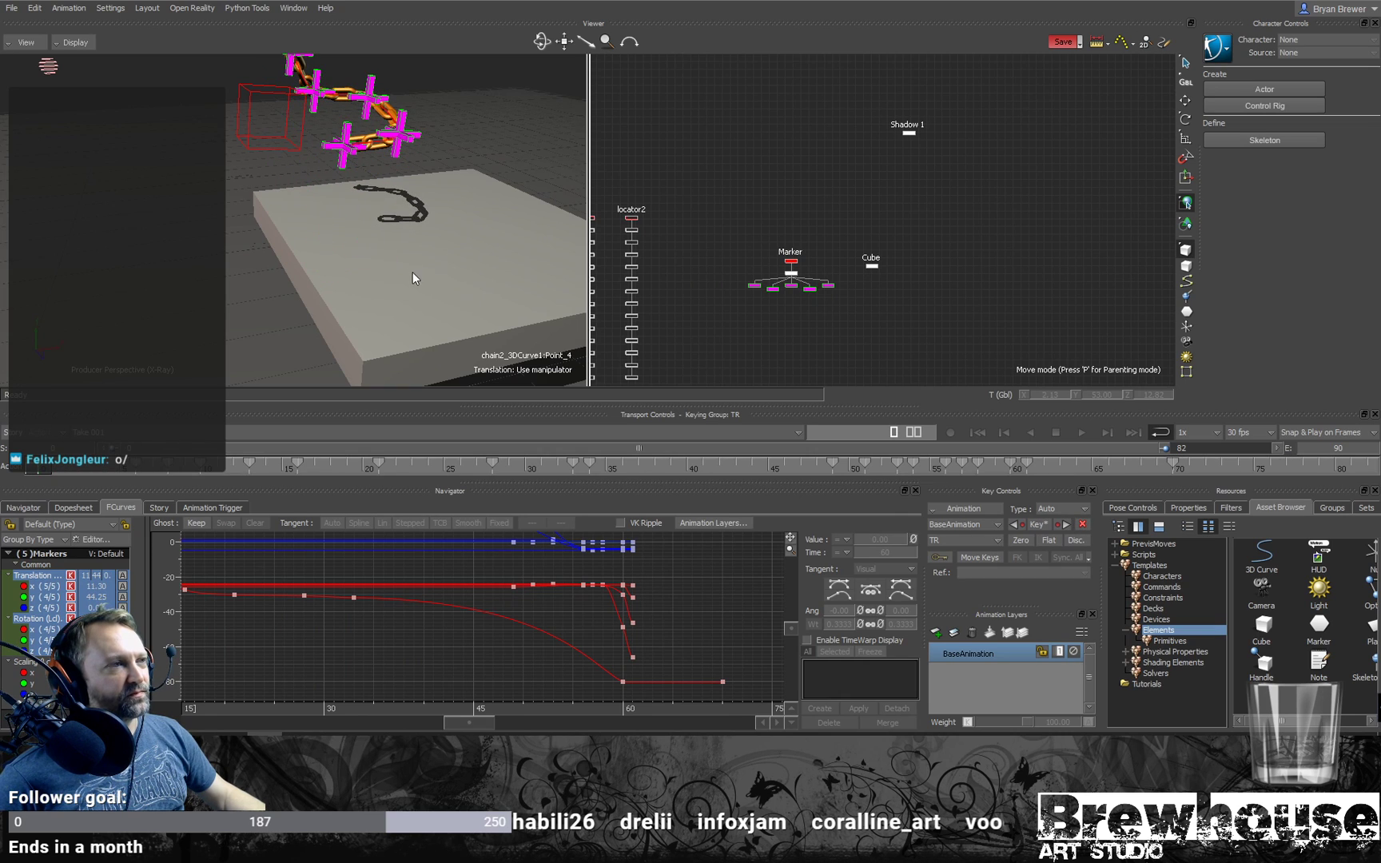
{"action": "key", "text": "ctrl+a"}
{"action": "left_click_drag", "start_coordinate": [500, 270], "coordinate": [414, 267], "text": "ctrl"}
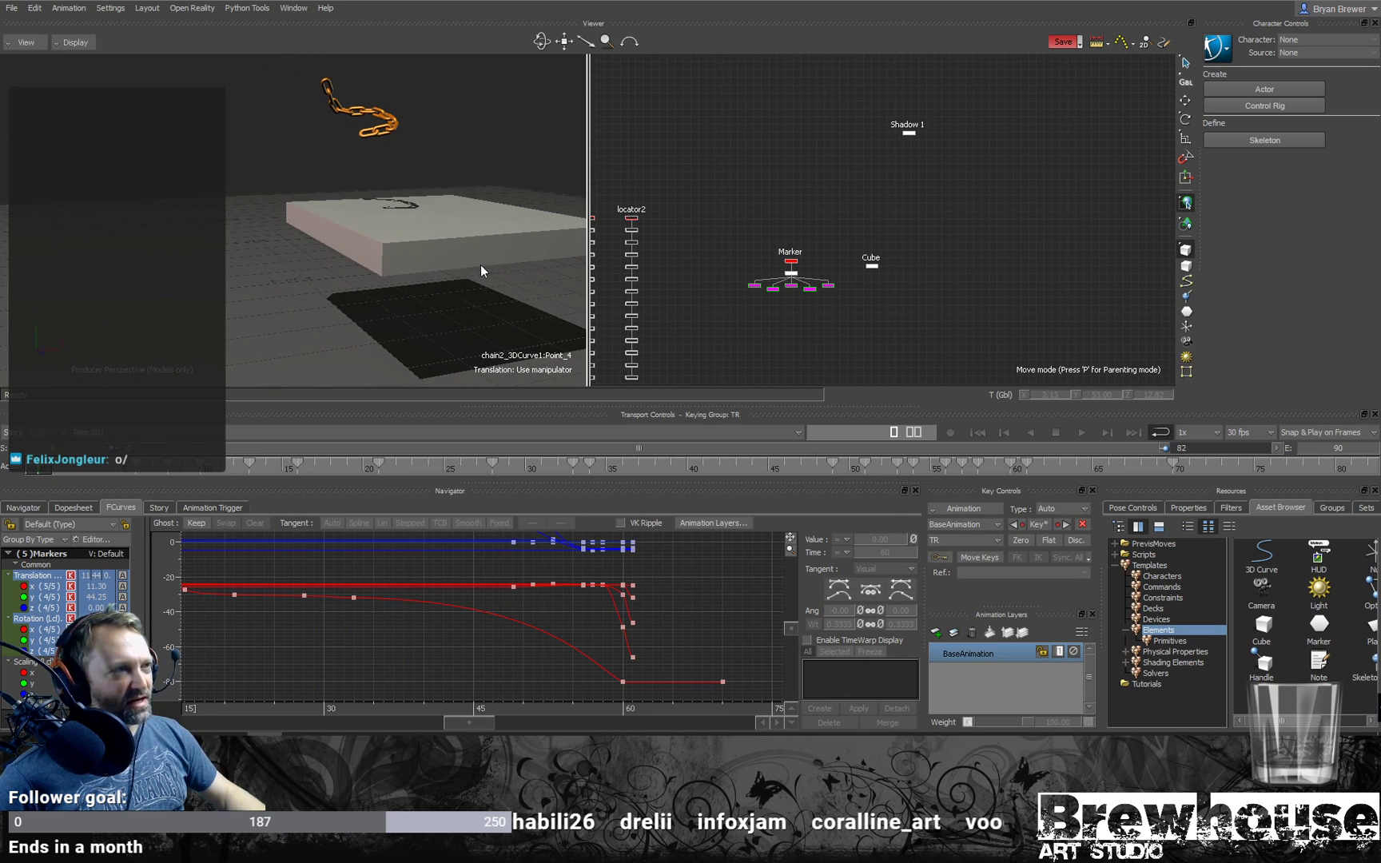
{"action": "key", "text": "space"}
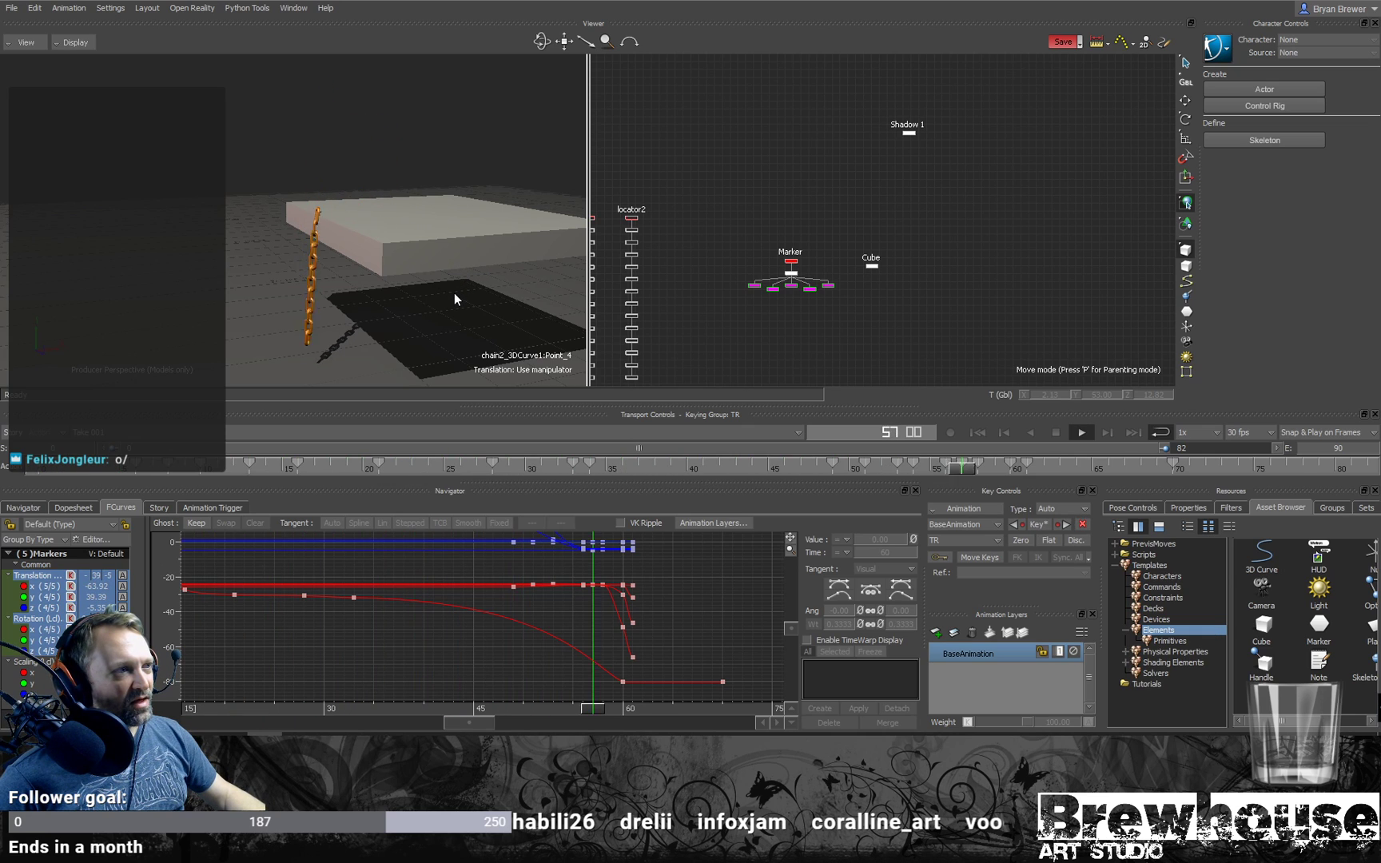
{"action": "mouse_move", "coordinate": [453, 263]}
{"action": "left_mouse_down", "text": "ctrl+shift"}
{"action": "mouse_move", "coordinate": [592, 304]}
{"action": "mouse_move", "coordinate": [447, 305]}
{"action": "mouse_move", "coordinate": [443, 284]}
{"action": "left_mouse_up", "text": "ctrl+shift"}
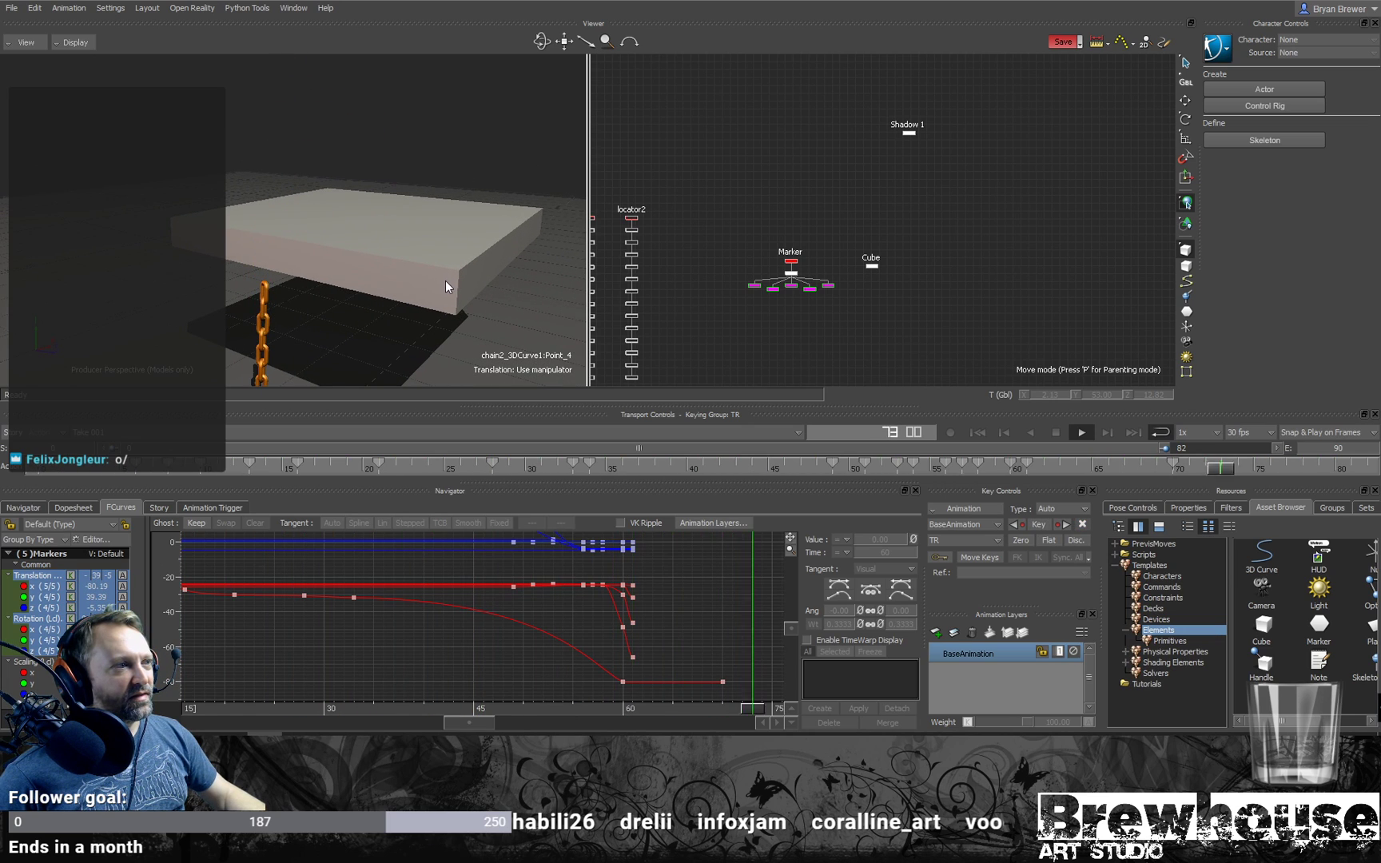
{"action": "key", "text": "ctrl+space"}
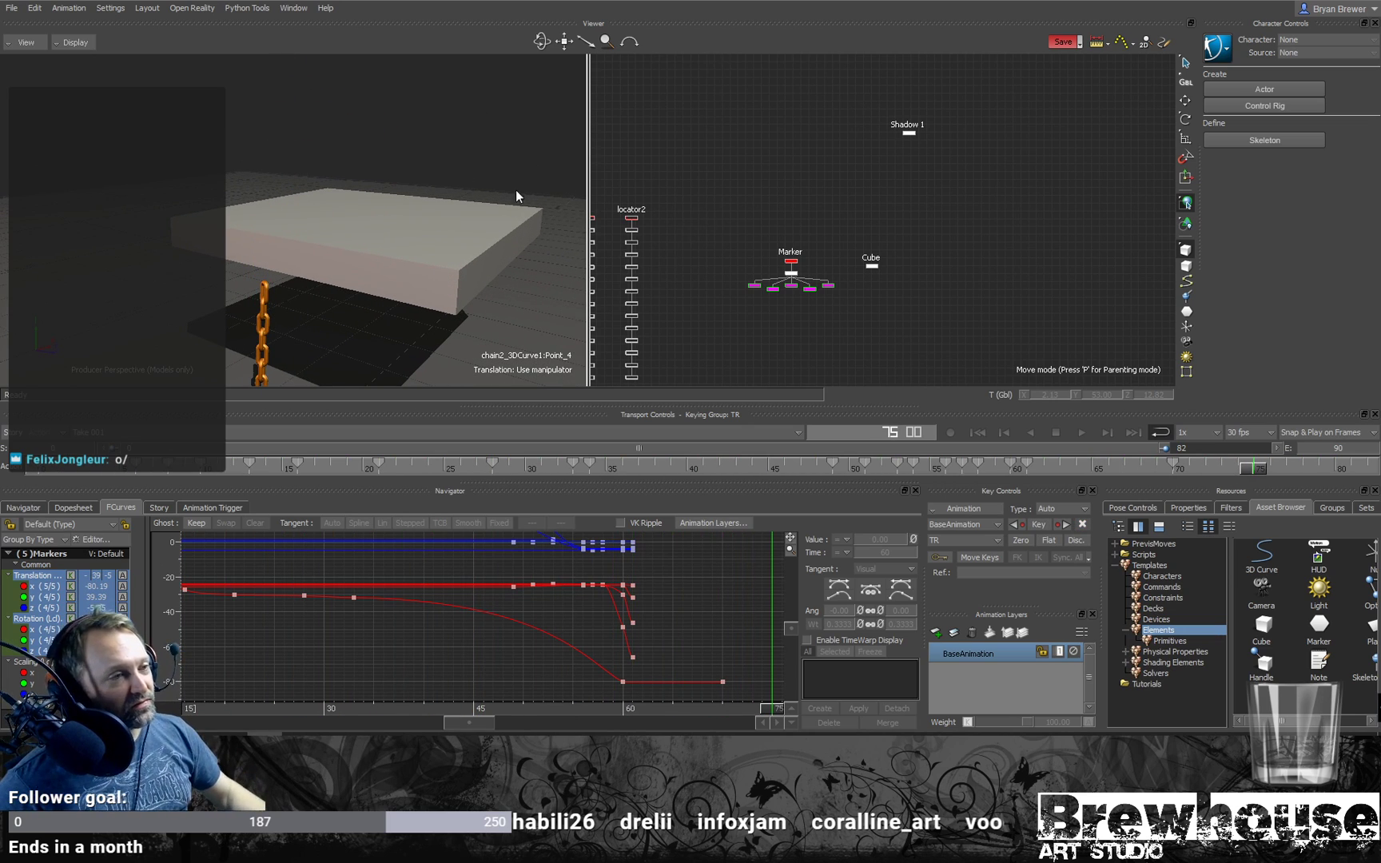
{"action": "left_click_drag", "start_coordinate": [503, 244], "coordinate": [479, 217], "text": "ctrl+shift"}
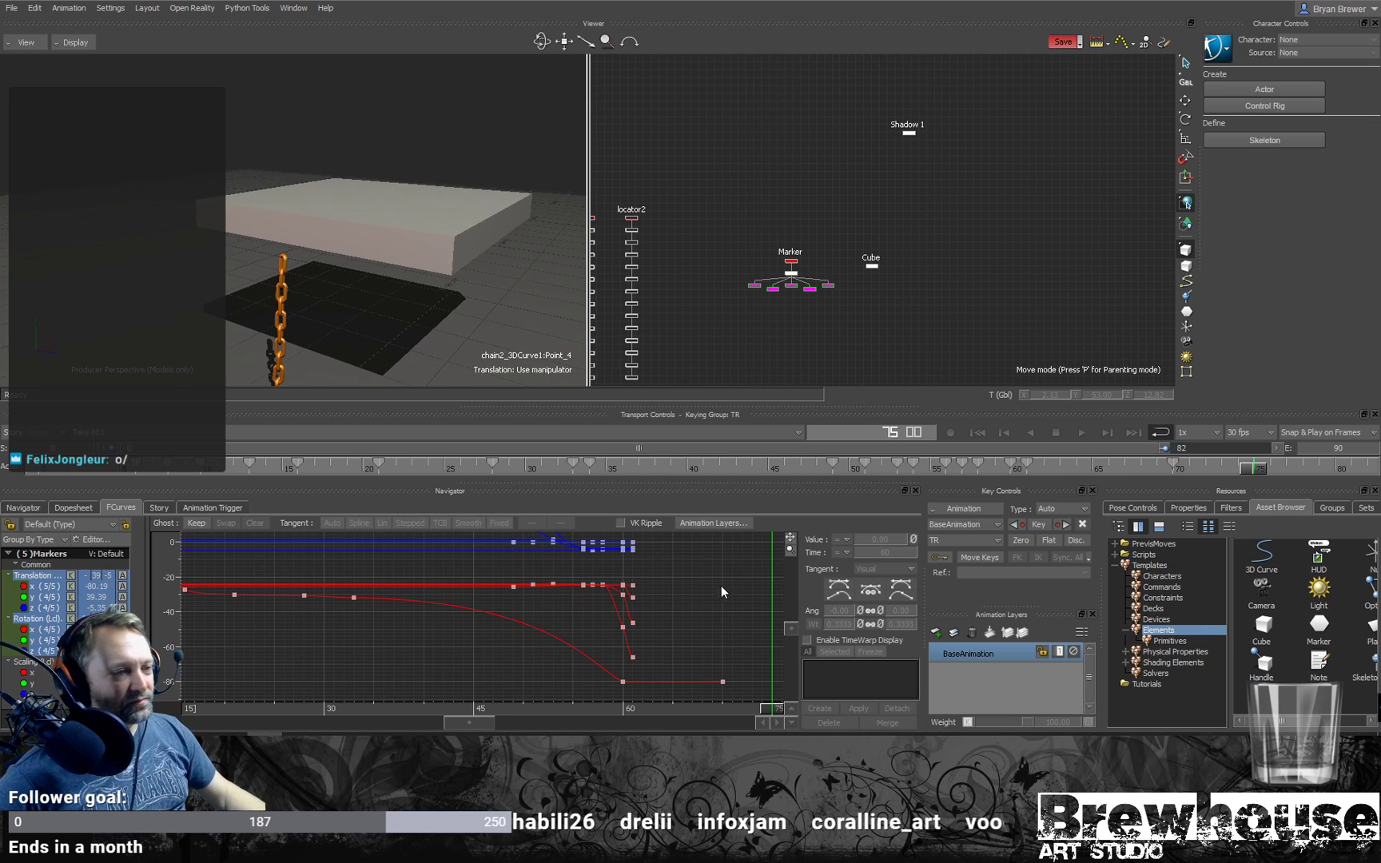
Step: Review the full translation curves of all five control points, return to frame 0 and clear the selection
{"action": "left_click_drag", "start_coordinate": [669, 568], "coordinate": [509, 578], "text": "ctrl"}
{"action": "left_click_drag", "start_coordinate": [490, 654], "coordinate": [507, 615], "text": "ctrl"}
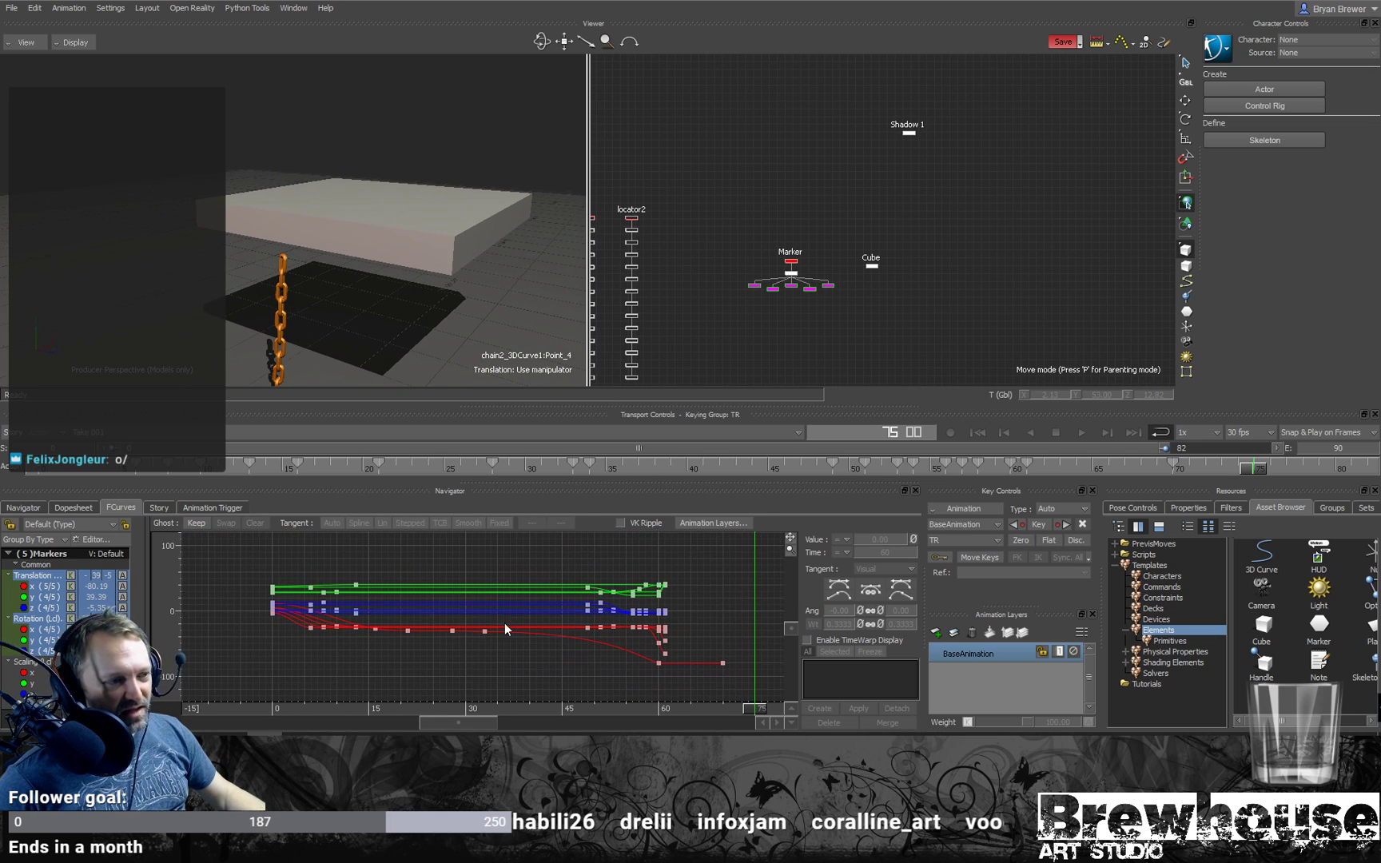
{"action": "left_click_drag", "start_coordinate": [446, 708], "coordinate": [272, 704]}
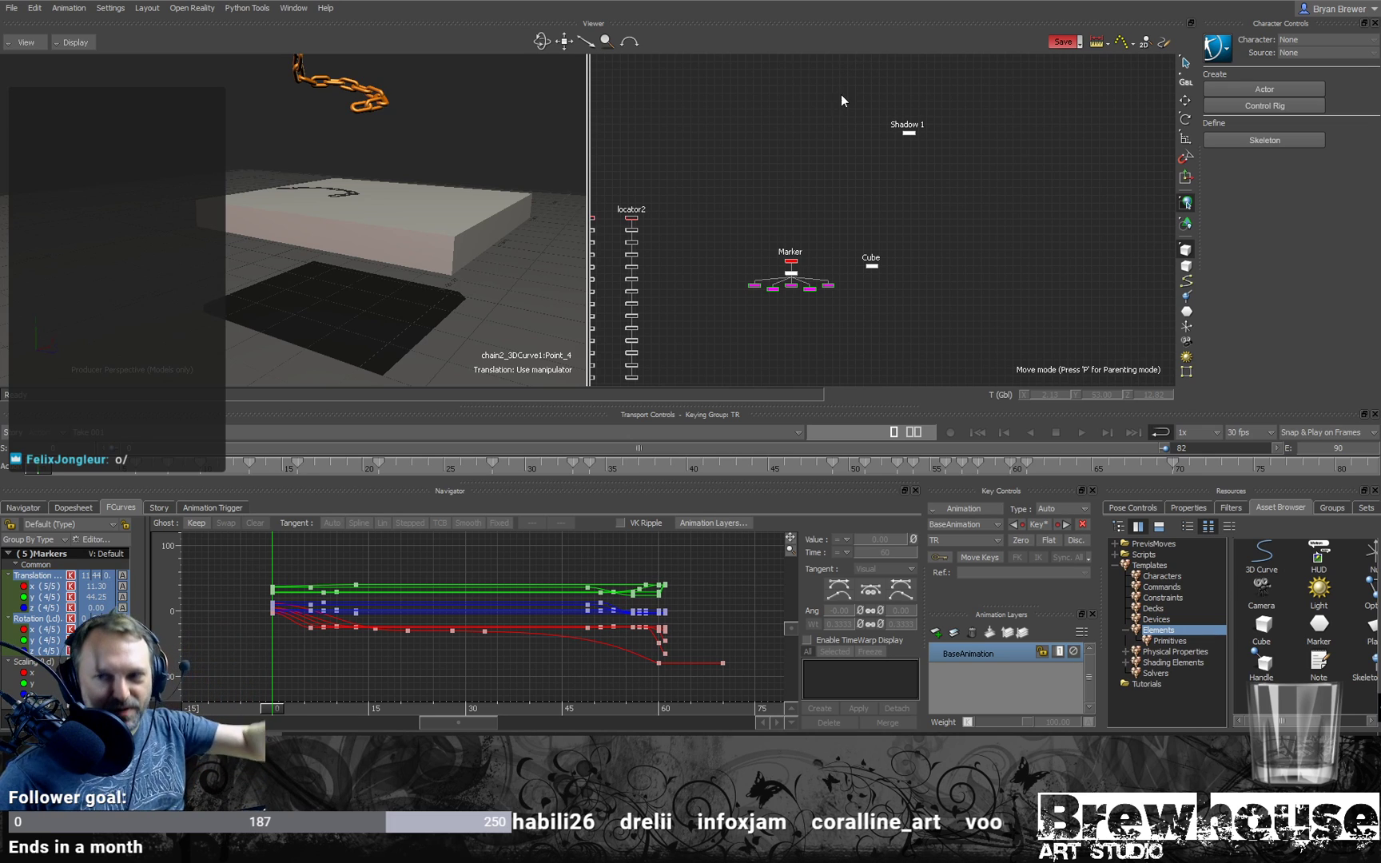
{"action": "left_click", "coordinate": [887, 160]}
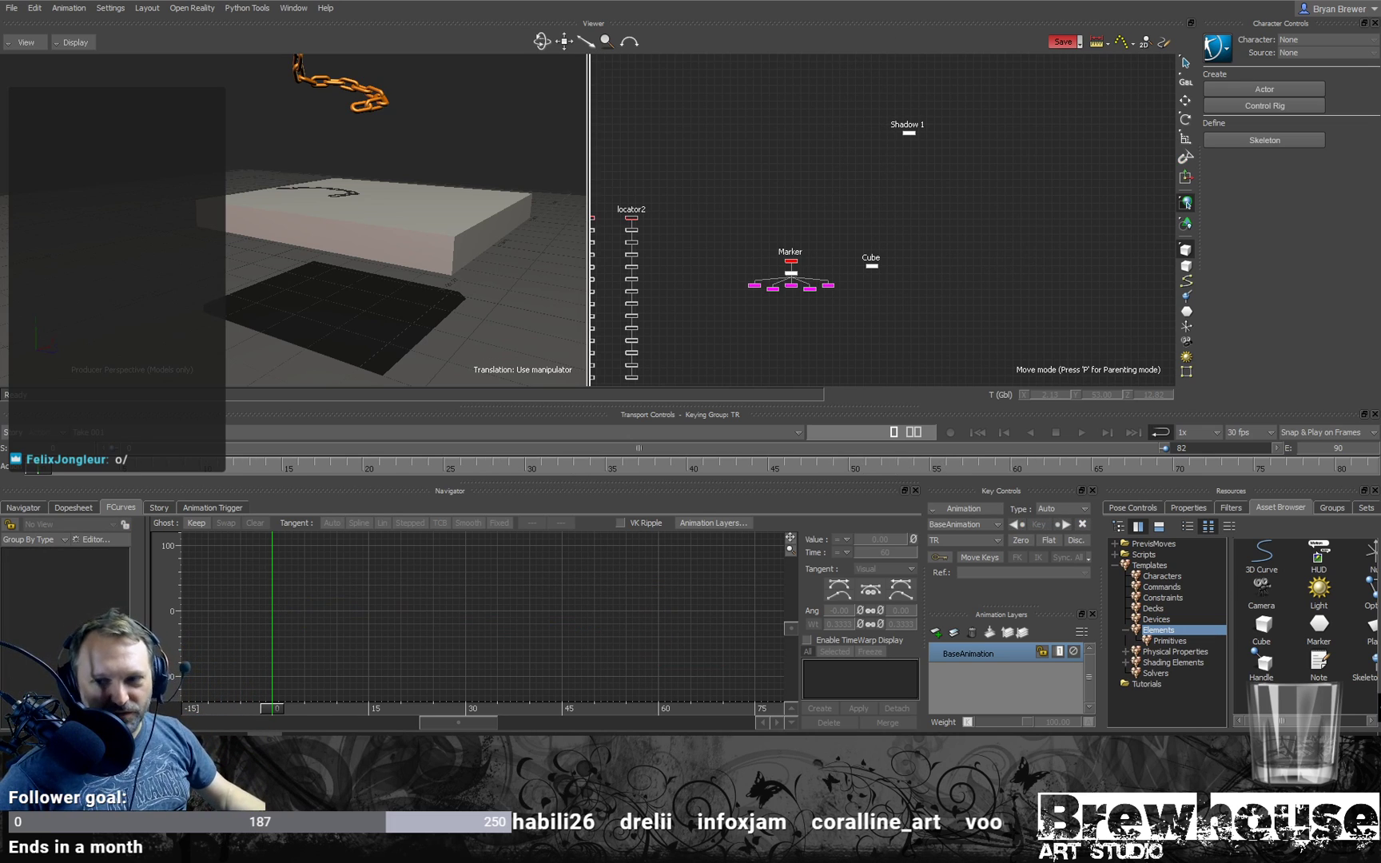
{"action": "left_click_drag", "start_coordinate": [579, 245], "coordinate": [379, 276], "text": "alt"}
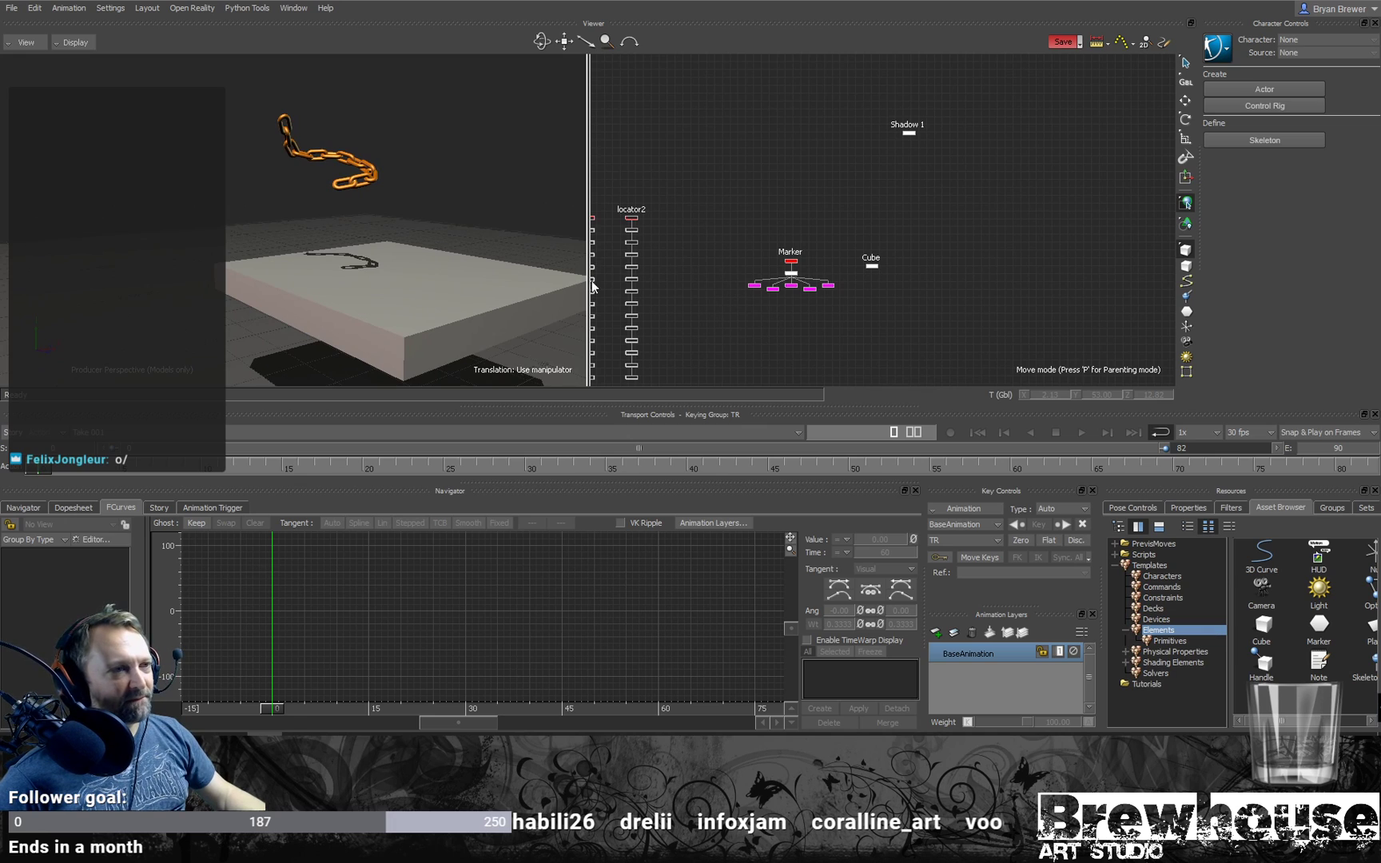
{"action": "middle_click_drag", "start_coordinate": [510, 315], "coordinate": [521, 298], "text": "alt"}
{"action": "right_click_drag", "start_coordinate": [771, 276], "coordinate": [751, 282], "text": "alt"}
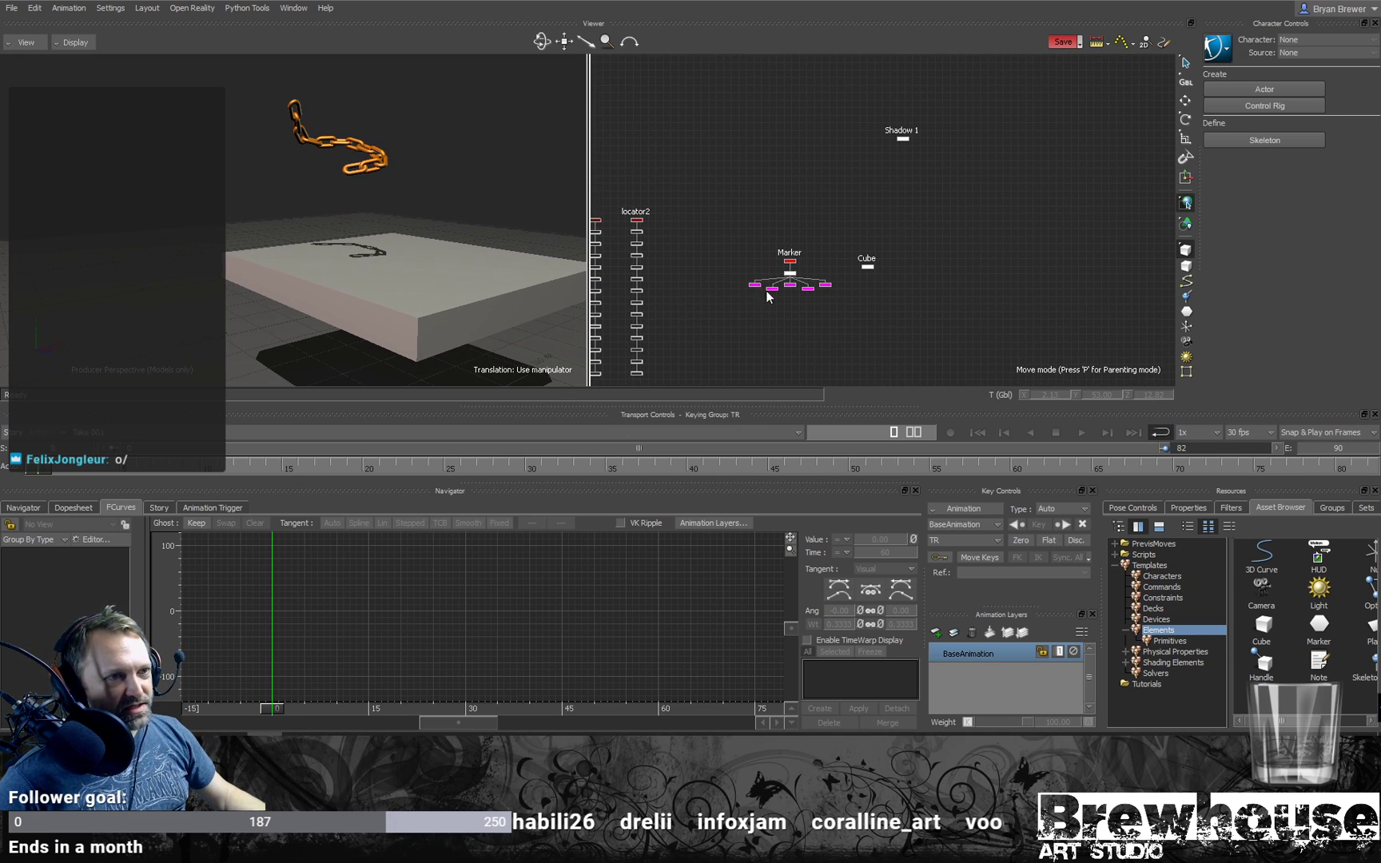
Step: Switch the viewer's display mode so the chain's marker points are shown along with the models, and select all five control points
{"action": "mouse_move", "coordinate": [837, 308]}
{"action": "left_mouse_down"}
{"action": "mouse_move", "coordinate": [743, 274]}
{"action": "mouse_move", "coordinate": [761, 272]}
{"action": "left_mouse_up"}
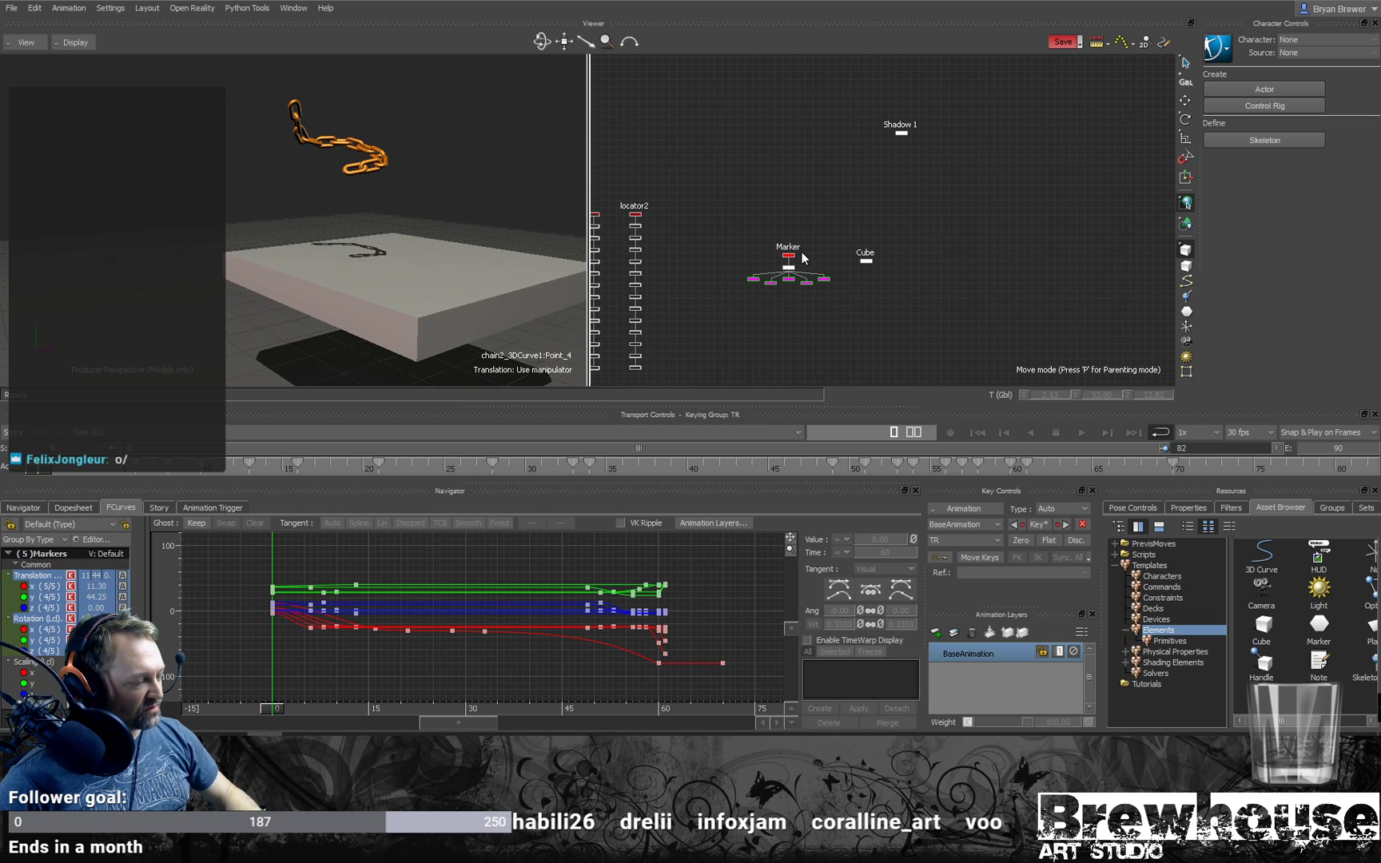
{"action": "key", "text": "ctrl+a"}
{"action": "mouse_move", "coordinate": [511, 217]}
{"action": "left_mouse_down", "text": "alt"}
{"action": "mouse_move", "coordinate": [474, 204]}
{"action": "mouse_move", "coordinate": [486, 208]}
{"action": "left_mouse_up", "text": "alt"}
{"action": "key", "text": "ctrl+a"}
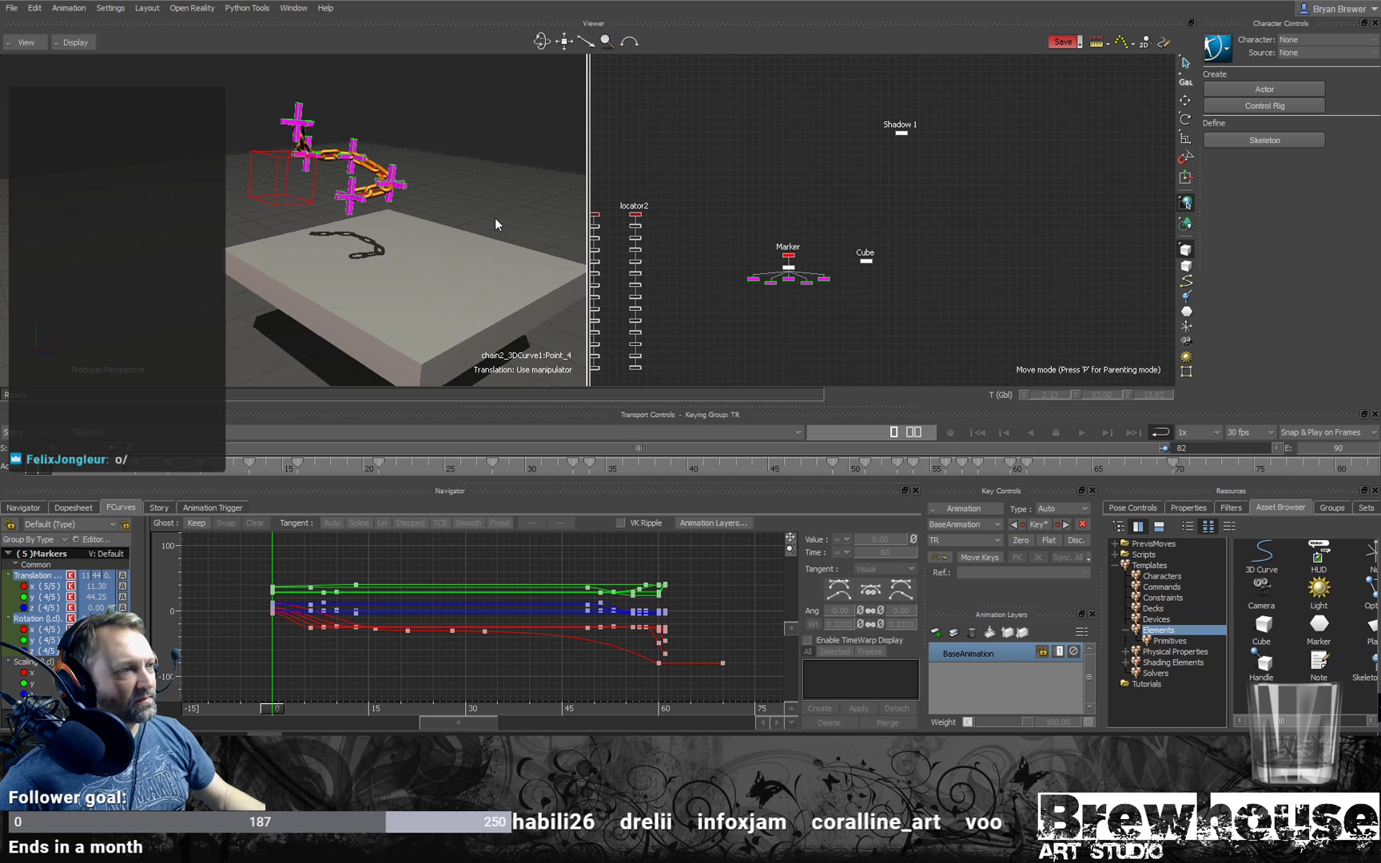
{"action": "left_click", "coordinate": [488, 235]}
{"action": "key", "text": "ctrl+a"}
{"action": "key", "text": "ctrl+a"}
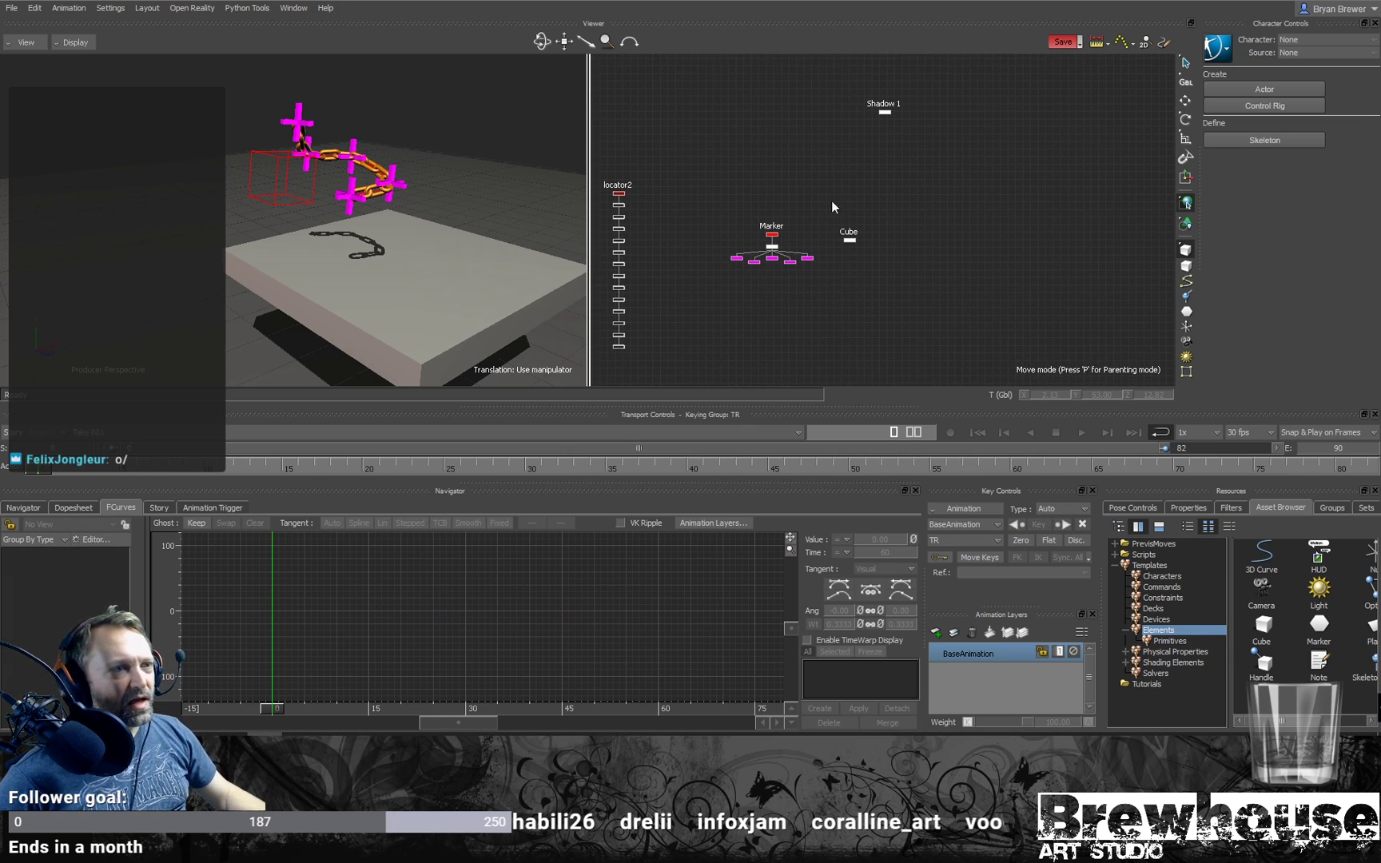
{"action": "left_click_drag", "start_coordinate": [773, 271], "coordinate": [728, 254]}
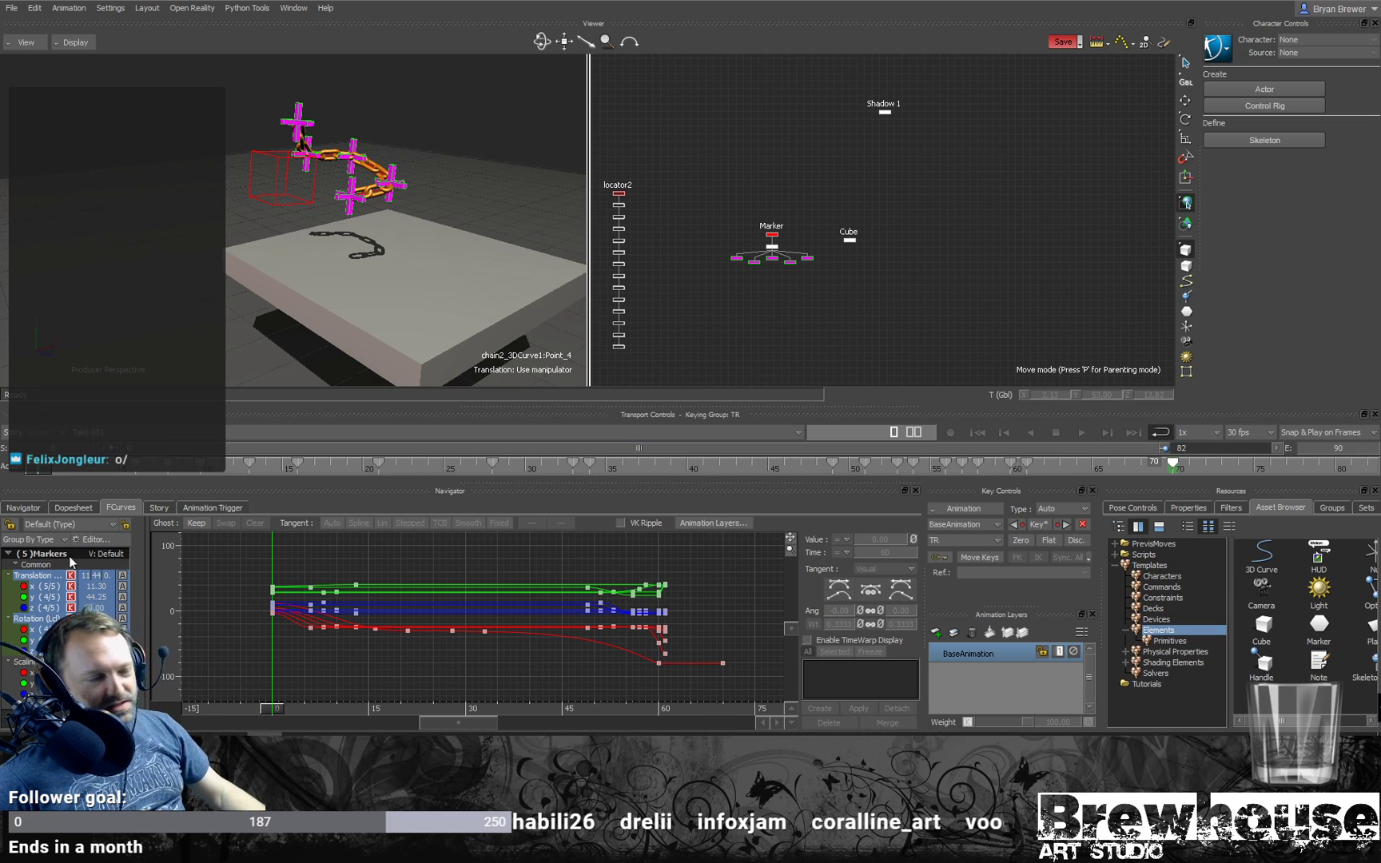
Step: Locate Take 001 among the scene's takes in the Navigator and check which options it offers
{"action": "left_click", "coordinate": [24, 508]}
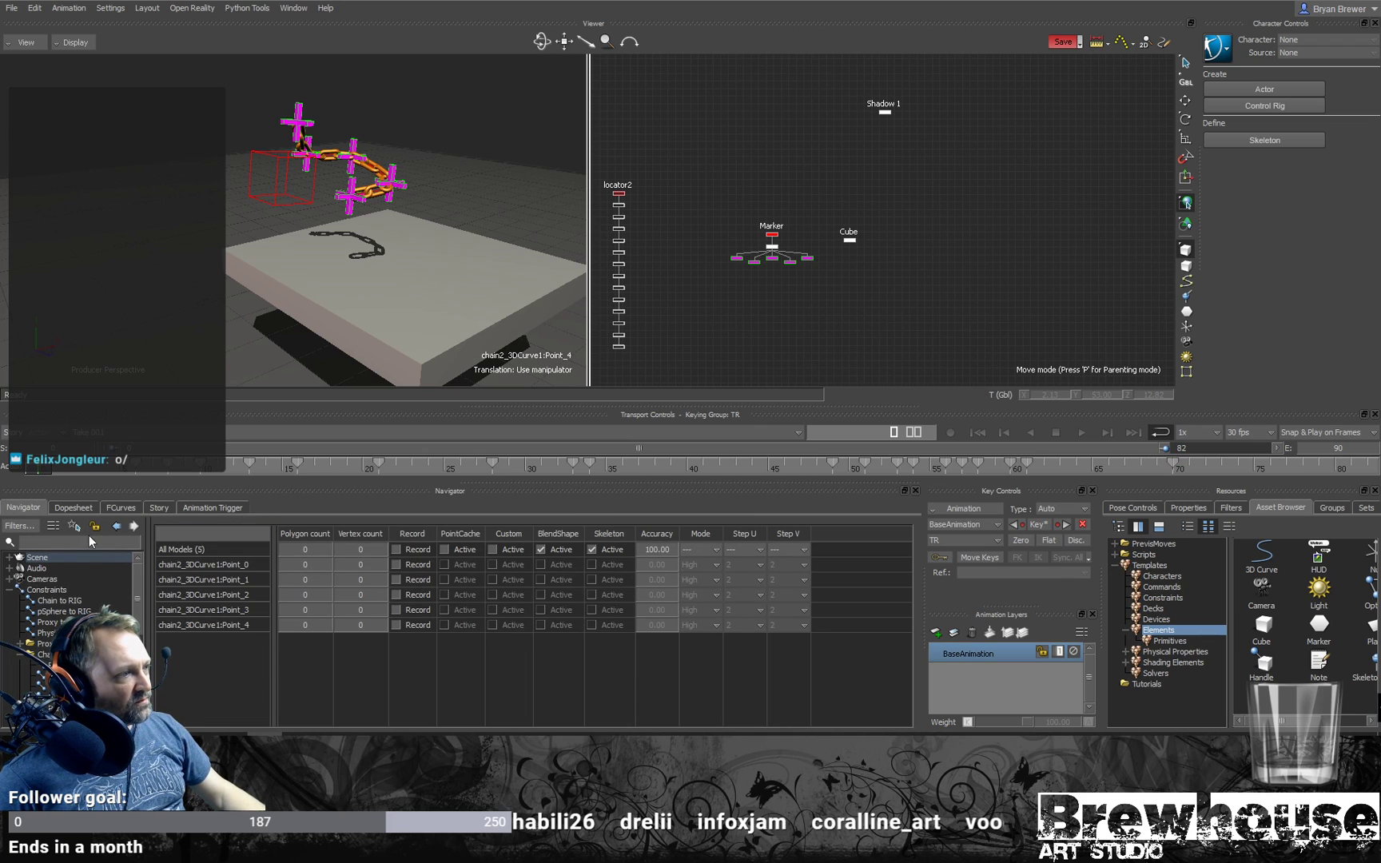
{"action": "scroll", "coordinate": [140, 605], "scroll_direction": "down", "scroll_amount": 5}
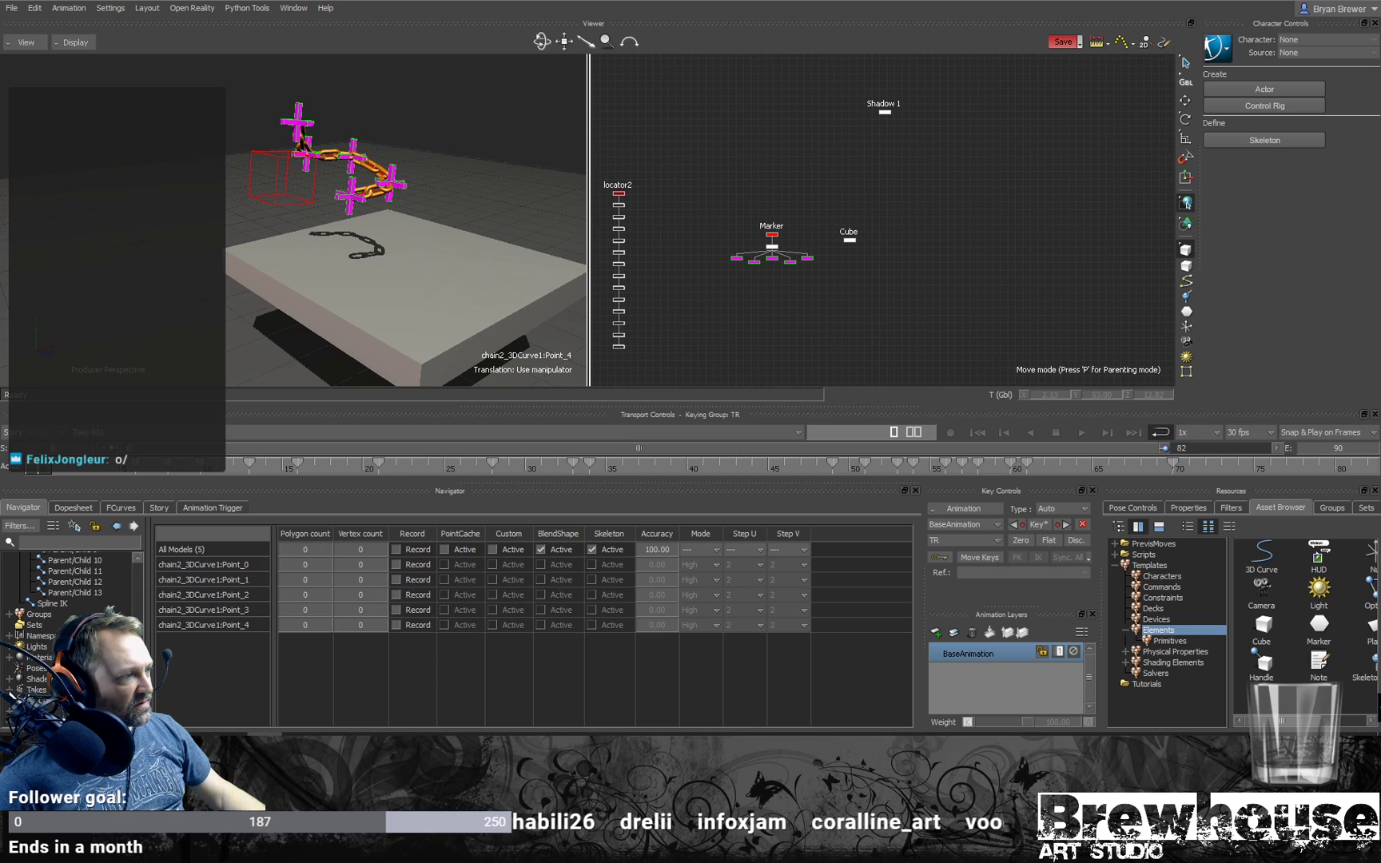
{"action": "left_click", "coordinate": [37, 690]}
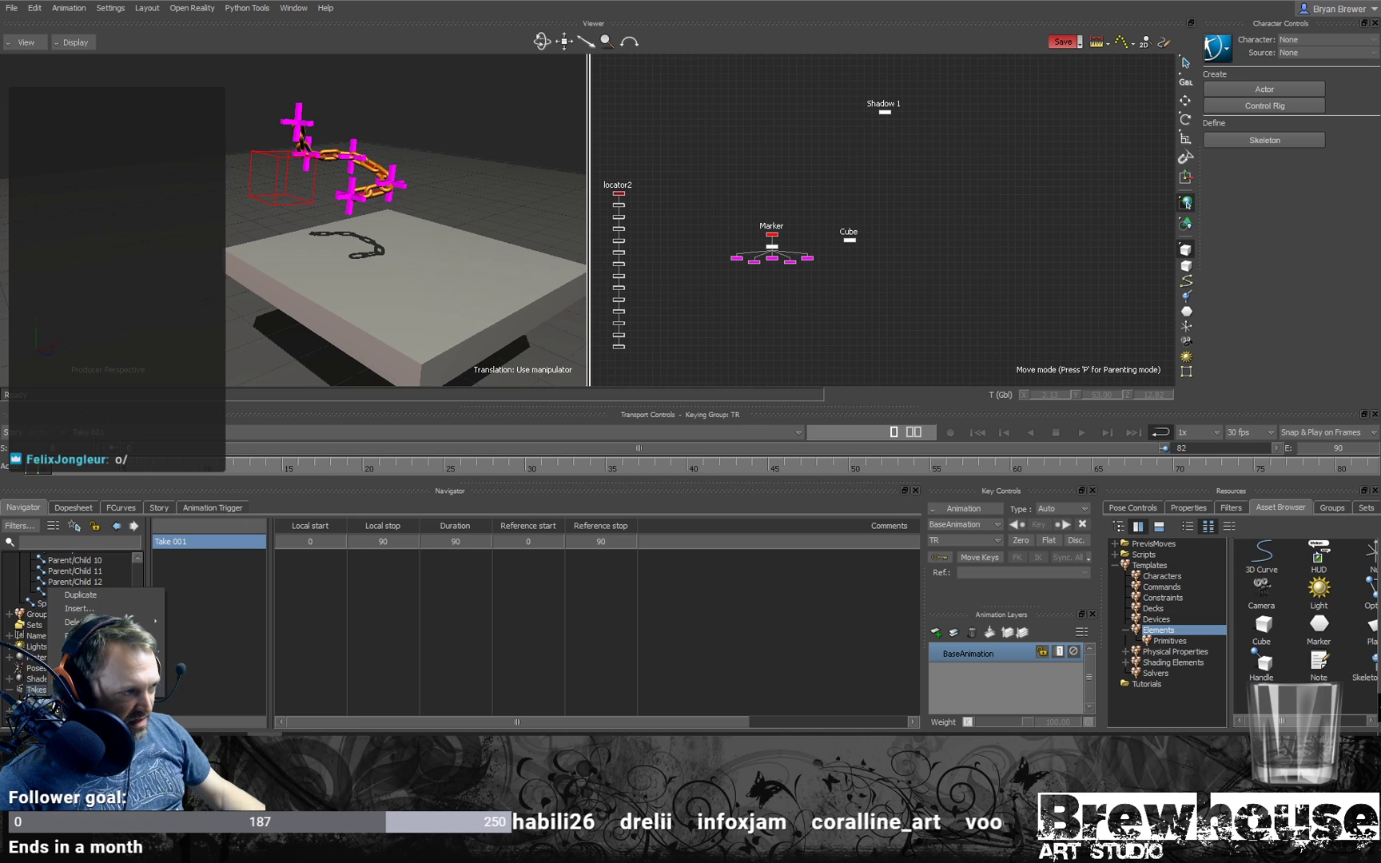
{"action": "left_click", "coordinate": [228, 673]}
{"action": "left_click", "coordinate": [33, 693]}
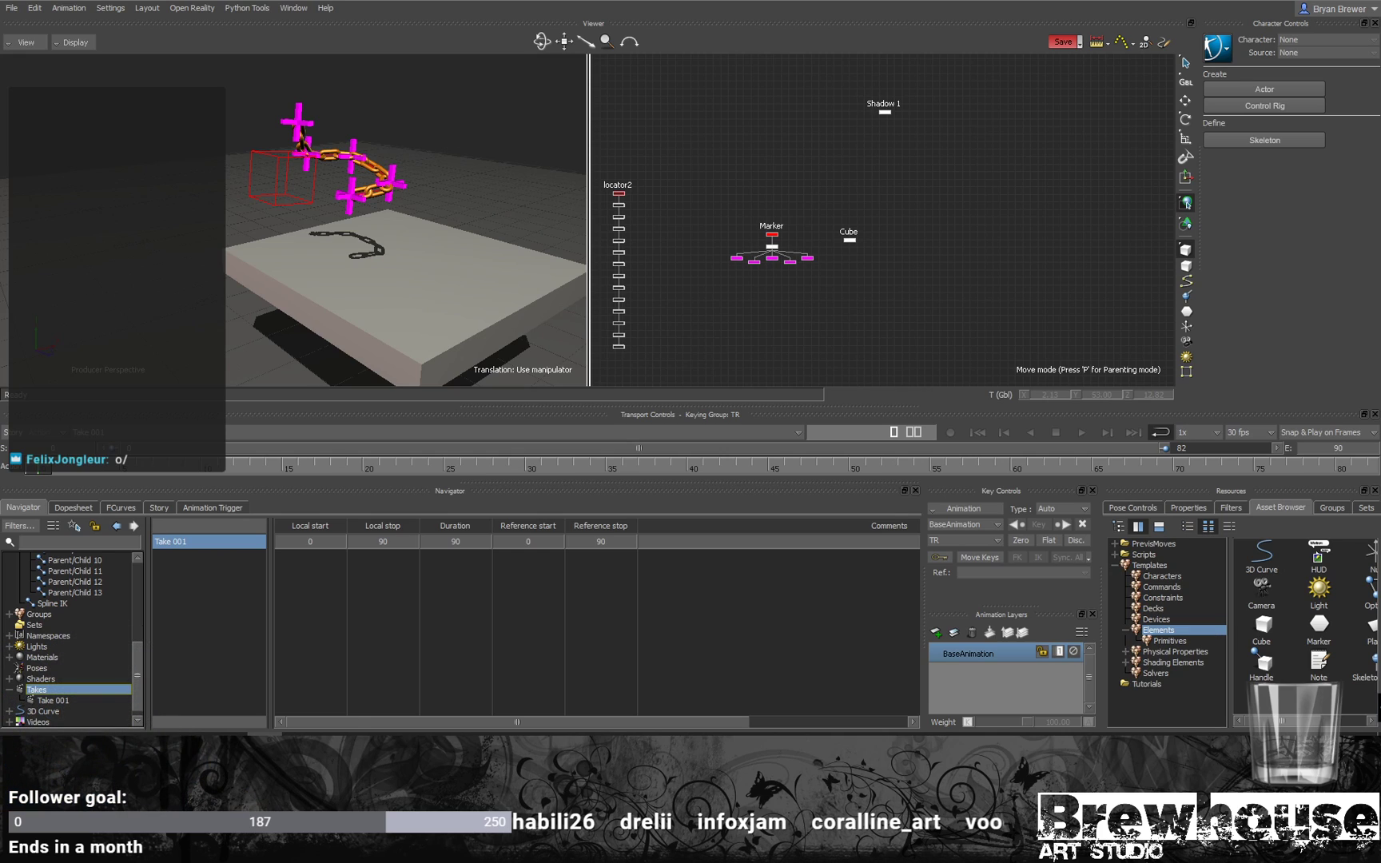
{"action": "left_click", "coordinate": [50, 699]}
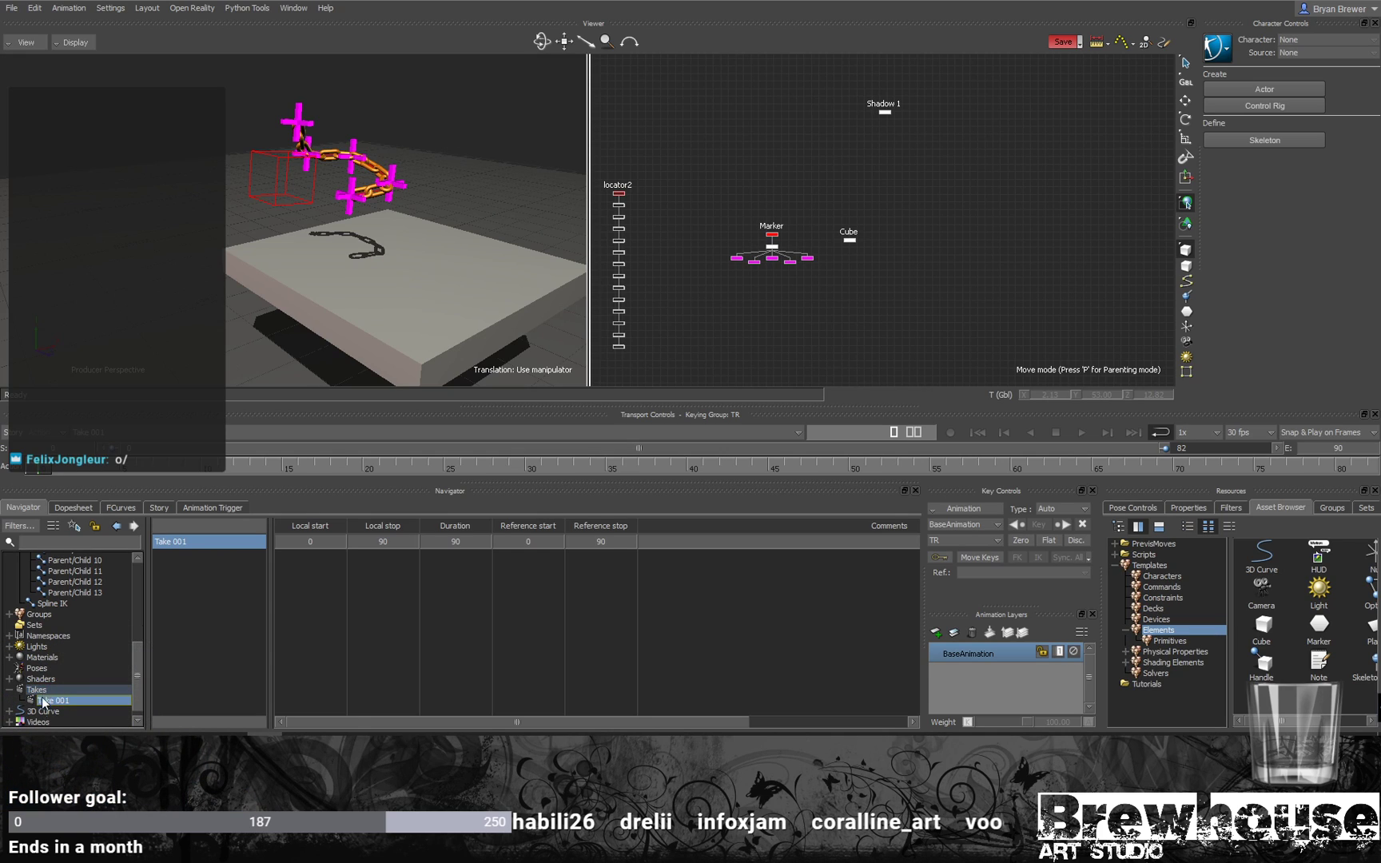
{"action": "right_click", "coordinate": [49, 707]}
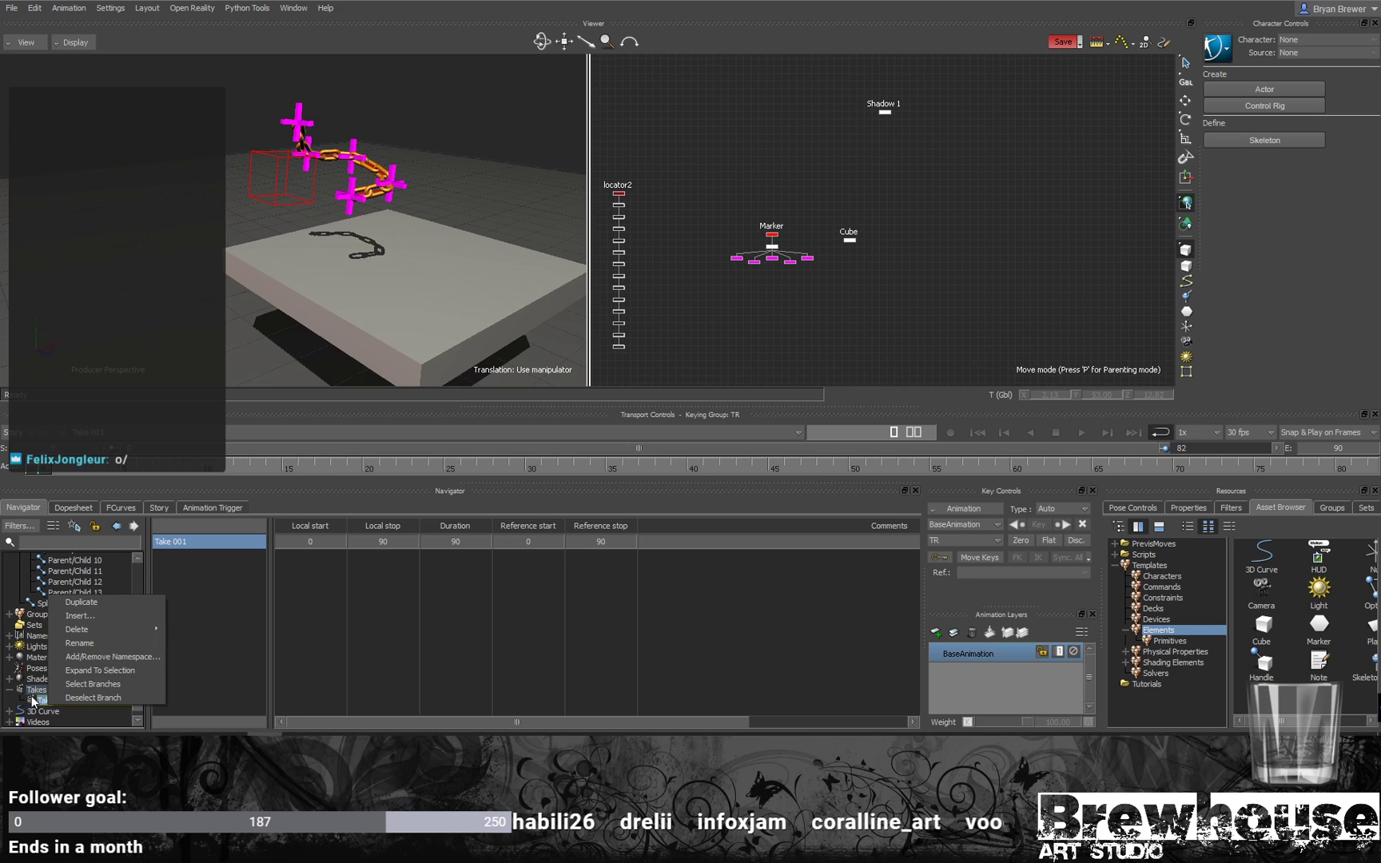
{"action": "left_click", "coordinate": [32, 700]}
{"action": "left_click", "coordinate": [37, 691]}
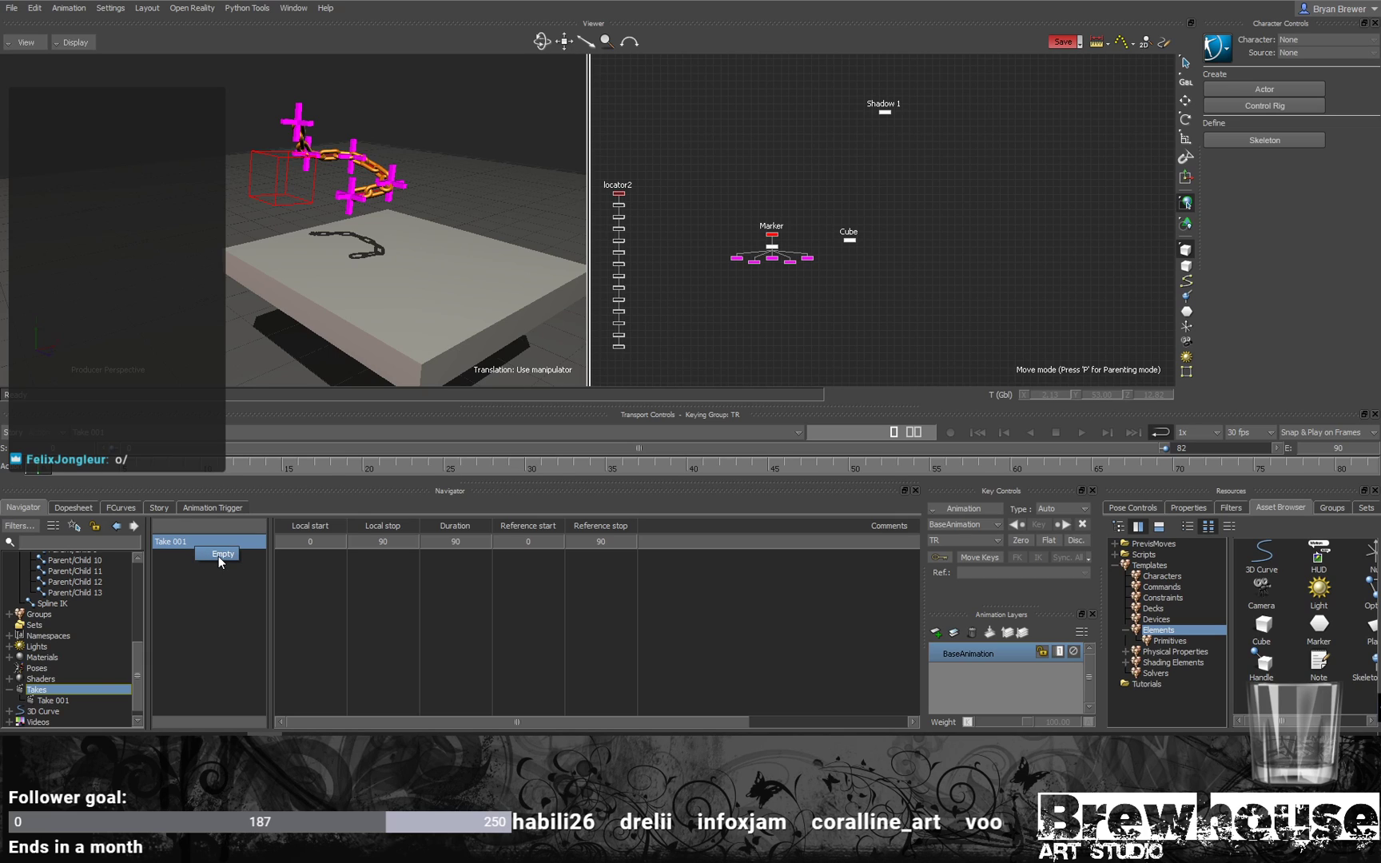
{"action": "left_click", "coordinate": [227, 640]}
Step: Select the five control points and empty Take 001 of its animation, confirming the deletion
{"action": "left_click_drag", "start_coordinate": [870, 314], "coordinate": [727, 259]}
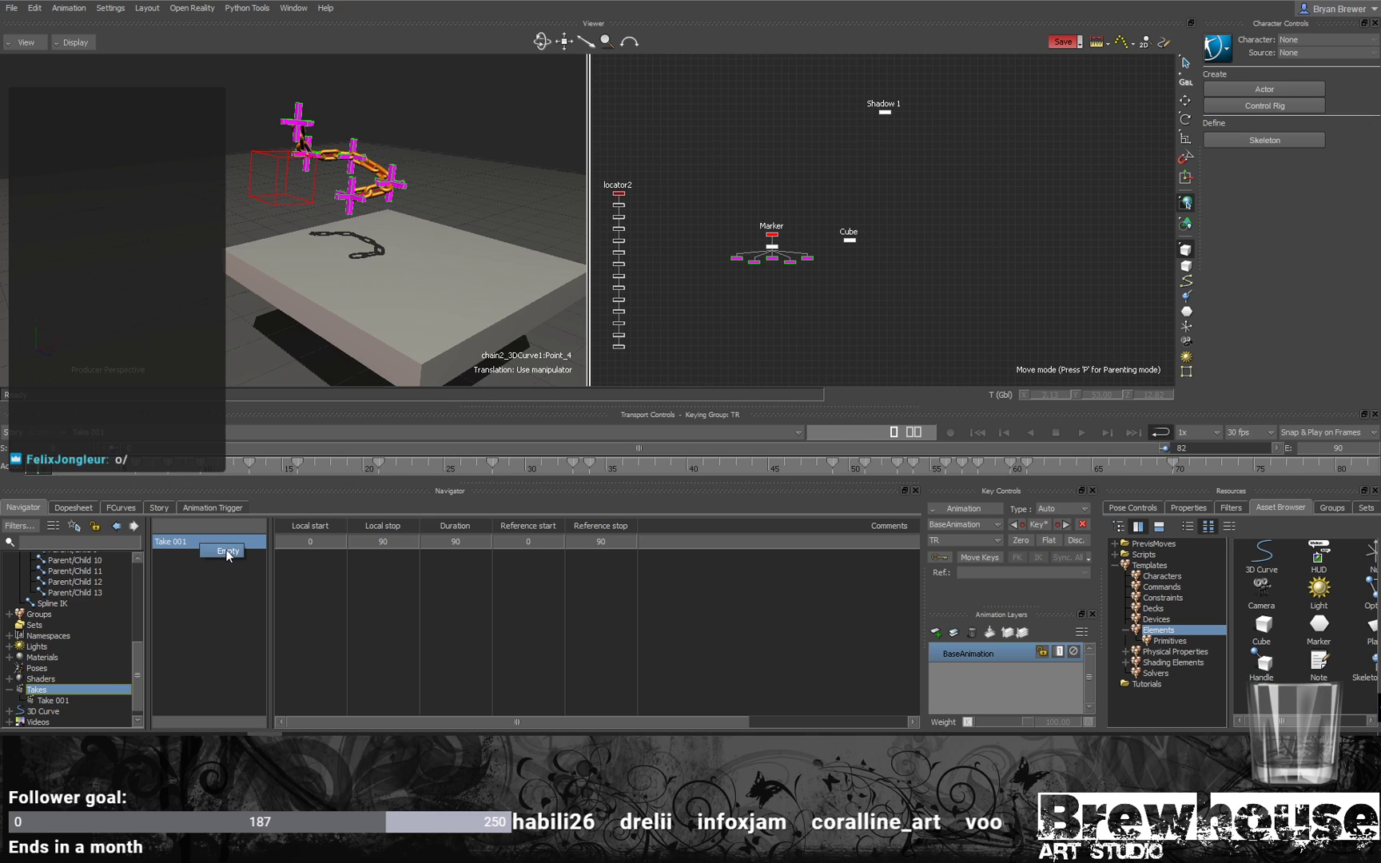
{"action": "left_click", "coordinate": [227, 552]}
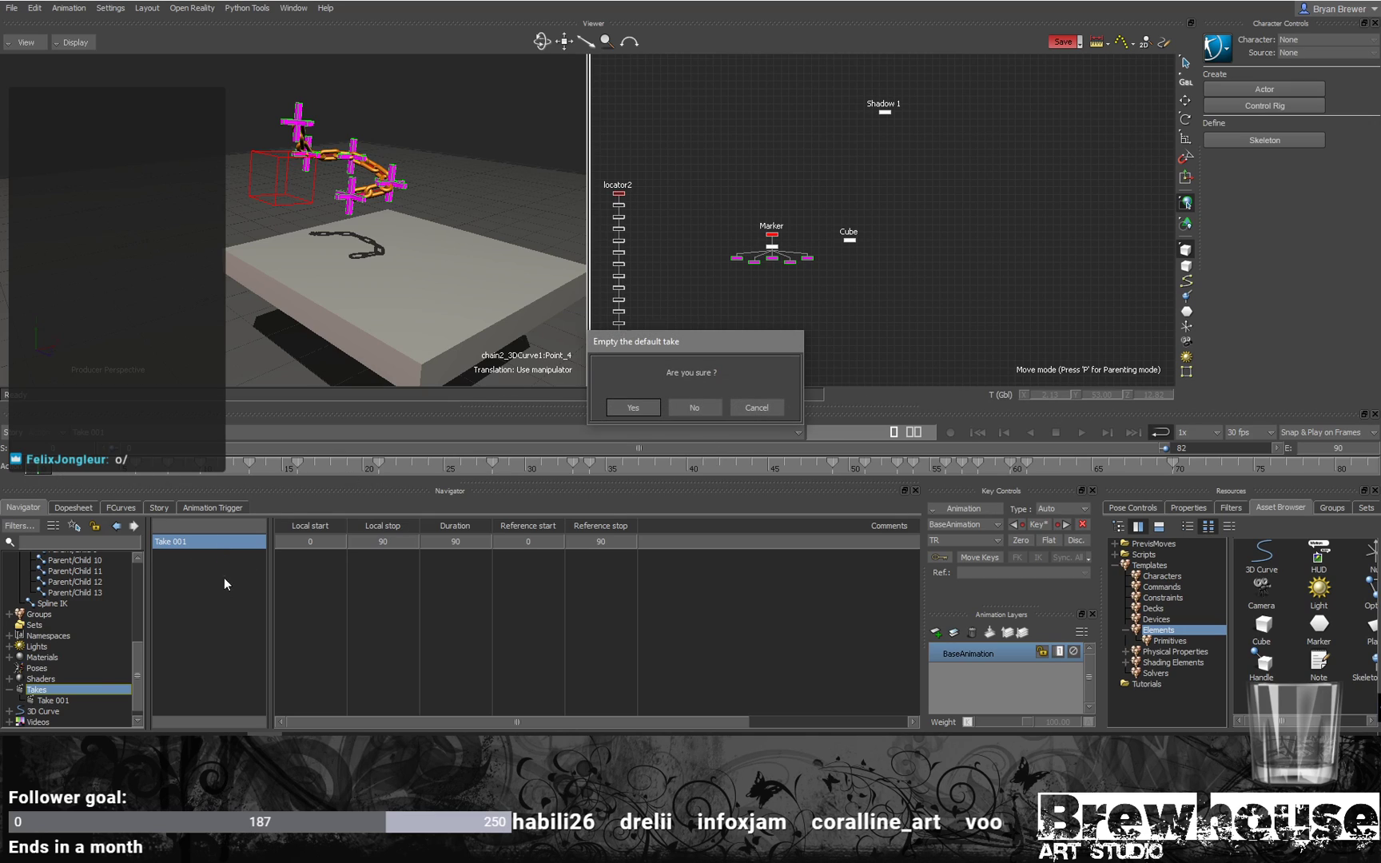
{"action": "left_click", "coordinate": [633, 408]}
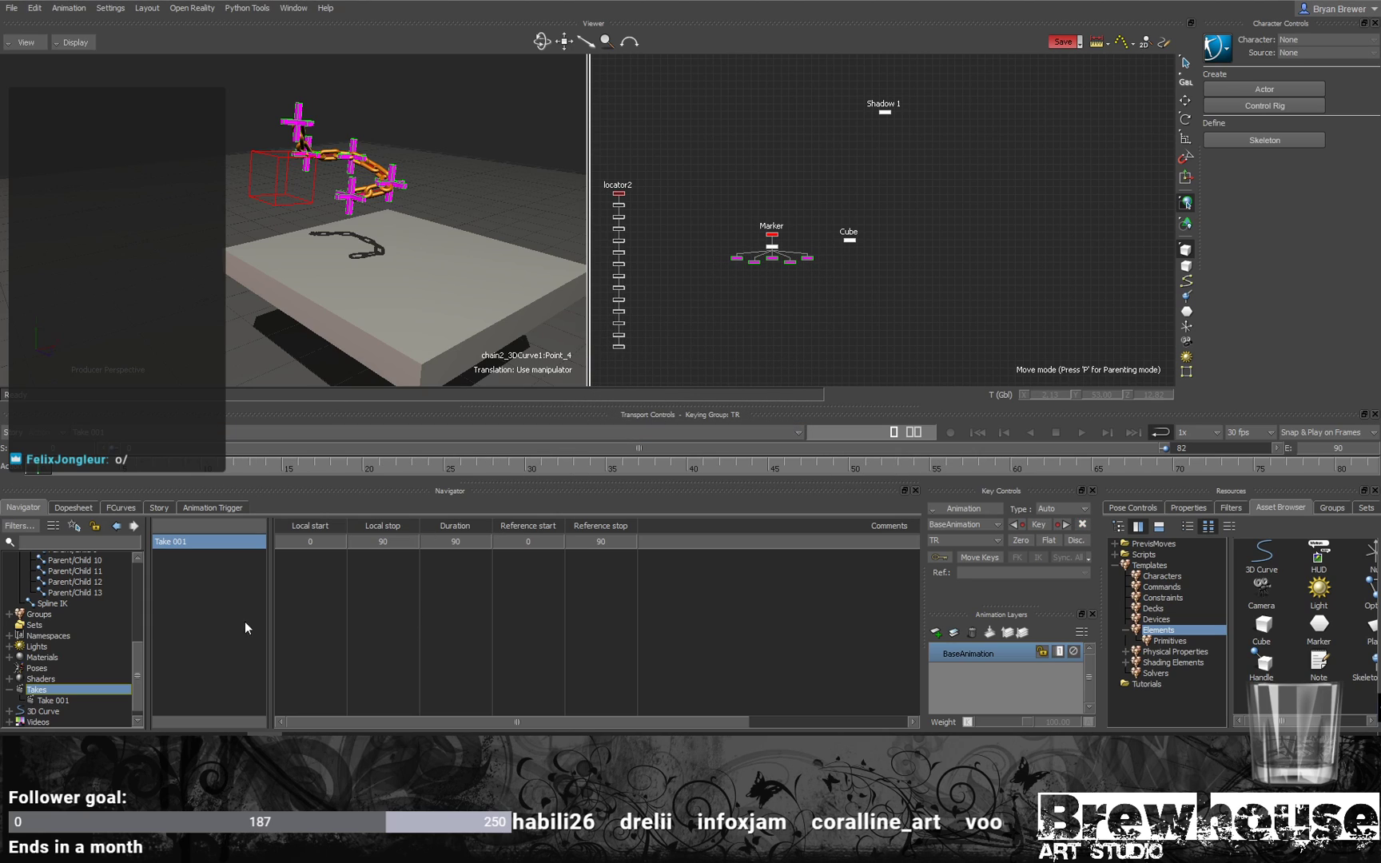
Step: Check the timeline and Take 001 for remaining keys with the control points deselected, and view the chain from another angle
{"action": "mouse_move", "coordinate": [51, 473]}
{"action": "left_mouse_down"}
{"action": "mouse_move", "coordinate": [1026, 448]}
{"action": "mouse_move", "coordinate": [823, 465]}
{"action": "mouse_move", "coordinate": [32, 466]}
{"action": "left_mouse_up"}
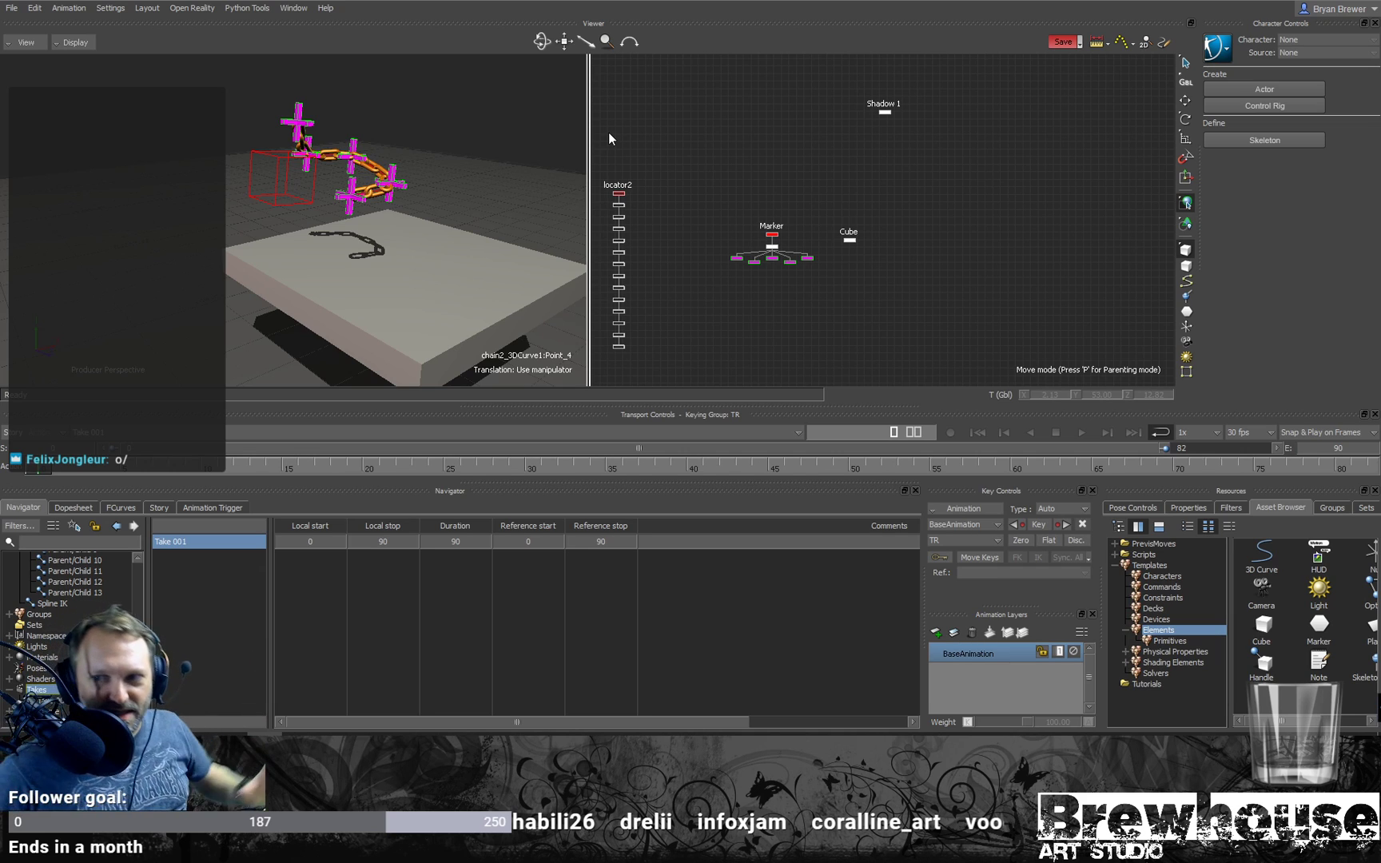
{"action": "left_click", "coordinate": [943, 236]}
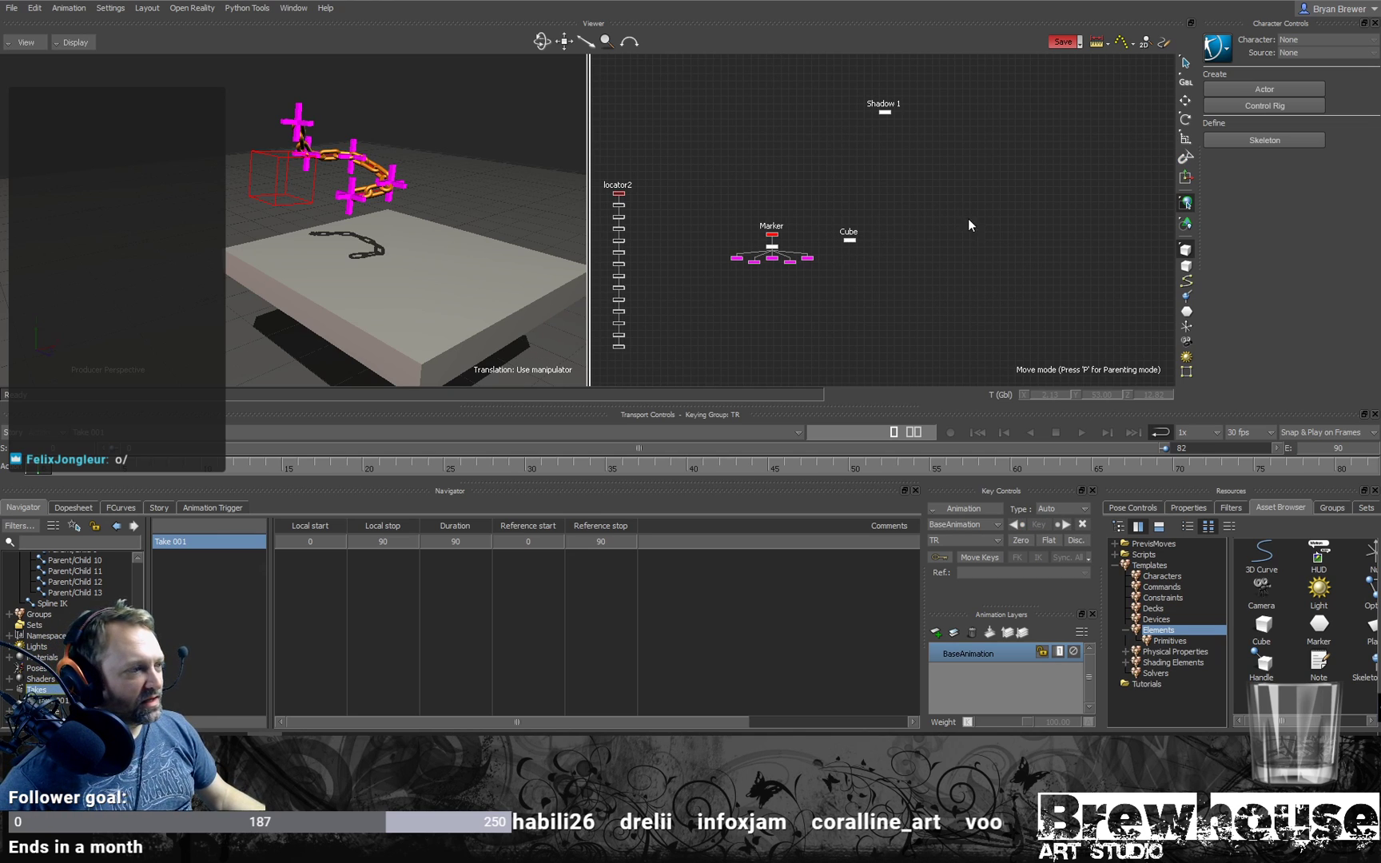
{"action": "middle_click_drag", "start_coordinate": [968, 216], "coordinate": [960, 220], "text": "alt"}
{"action": "right_click", "coordinate": [208, 544]}
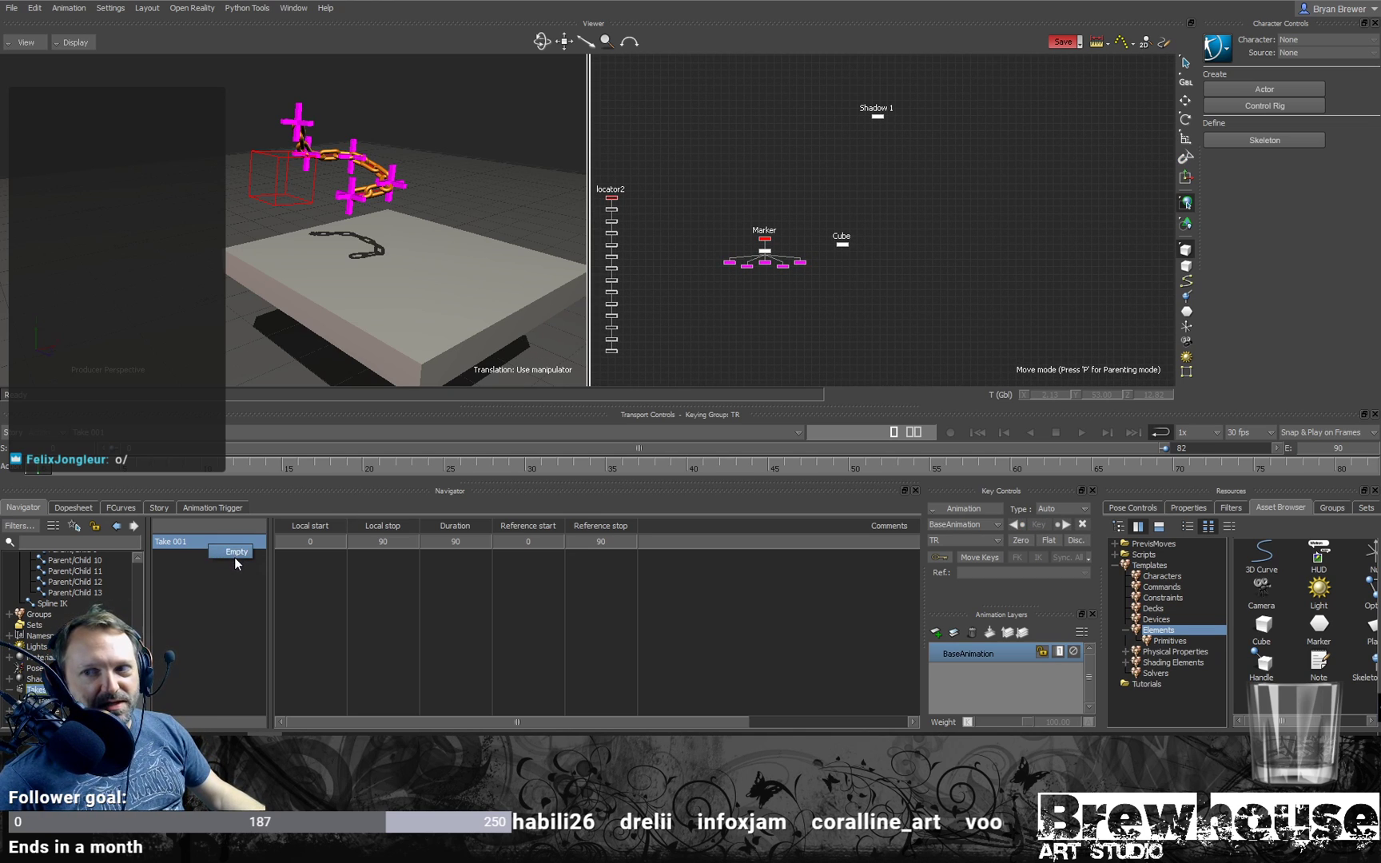
{"action": "left_click_drag", "start_coordinate": [947, 284], "coordinate": [875, 319]}
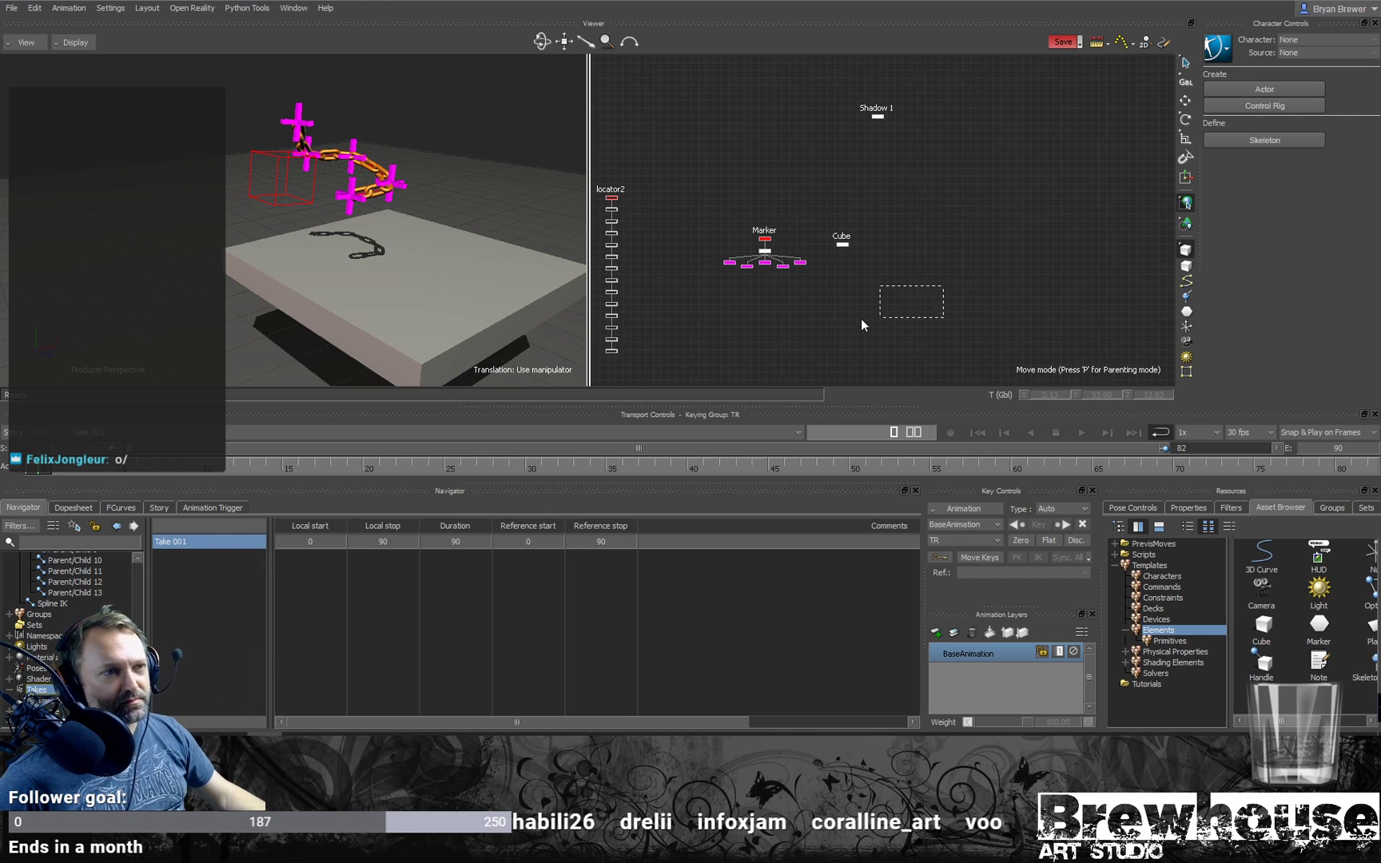
{"action": "left_click_drag", "start_coordinate": [449, 289], "coordinate": [328, 271], "text": "alt"}
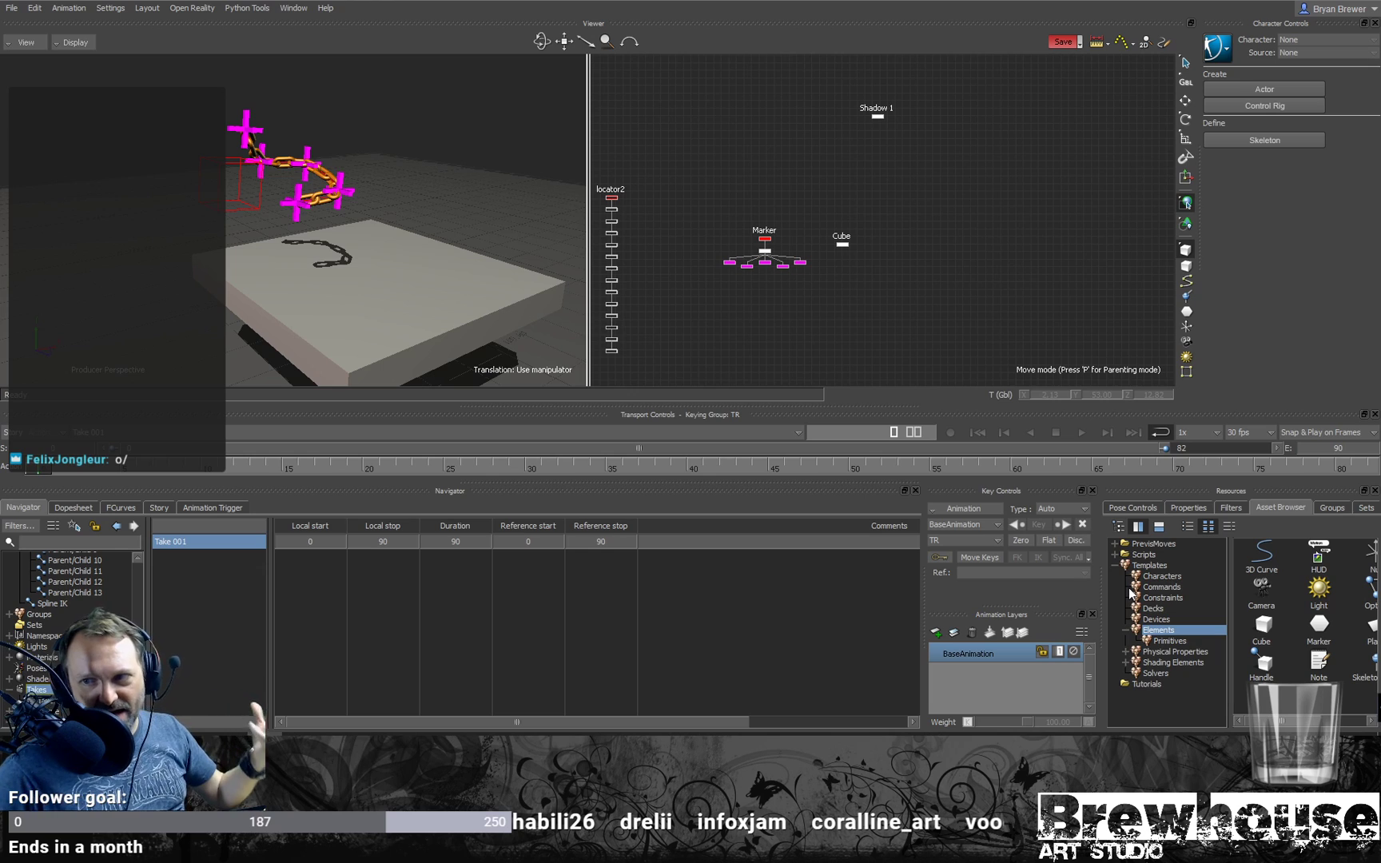
Step: Add five polySphere primitives to the scene, placing their nodes below the chain's control points in the schematic
{"action": "left_click", "coordinate": [1167, 641]}
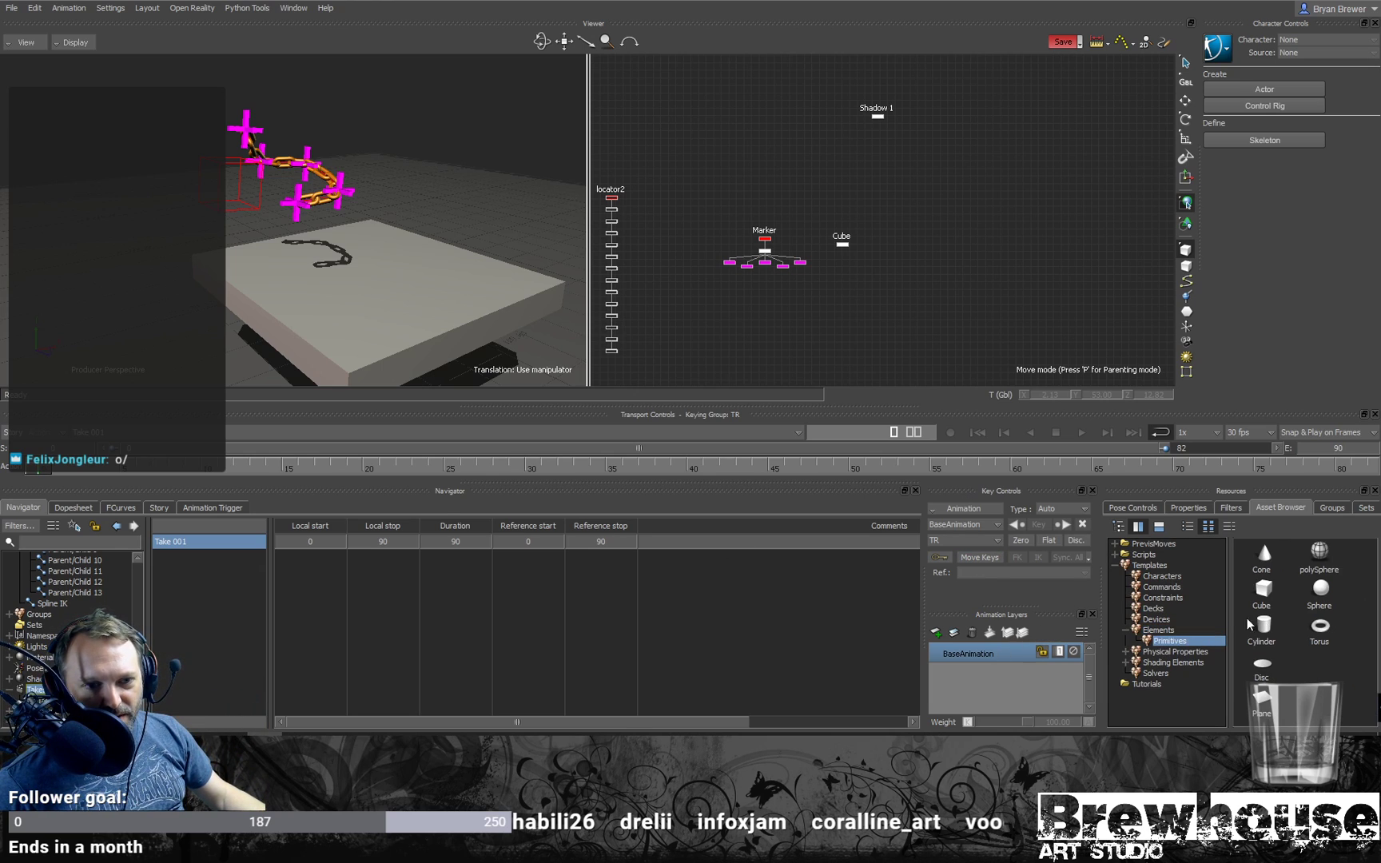
{"action": "left_click_drag", "start_coordinate": [1334, 550], "coordinate": [892, 320]}
{"action": "left_click_drag", "start_coordinate": [752, 309], "coordinate": [765, 302]}
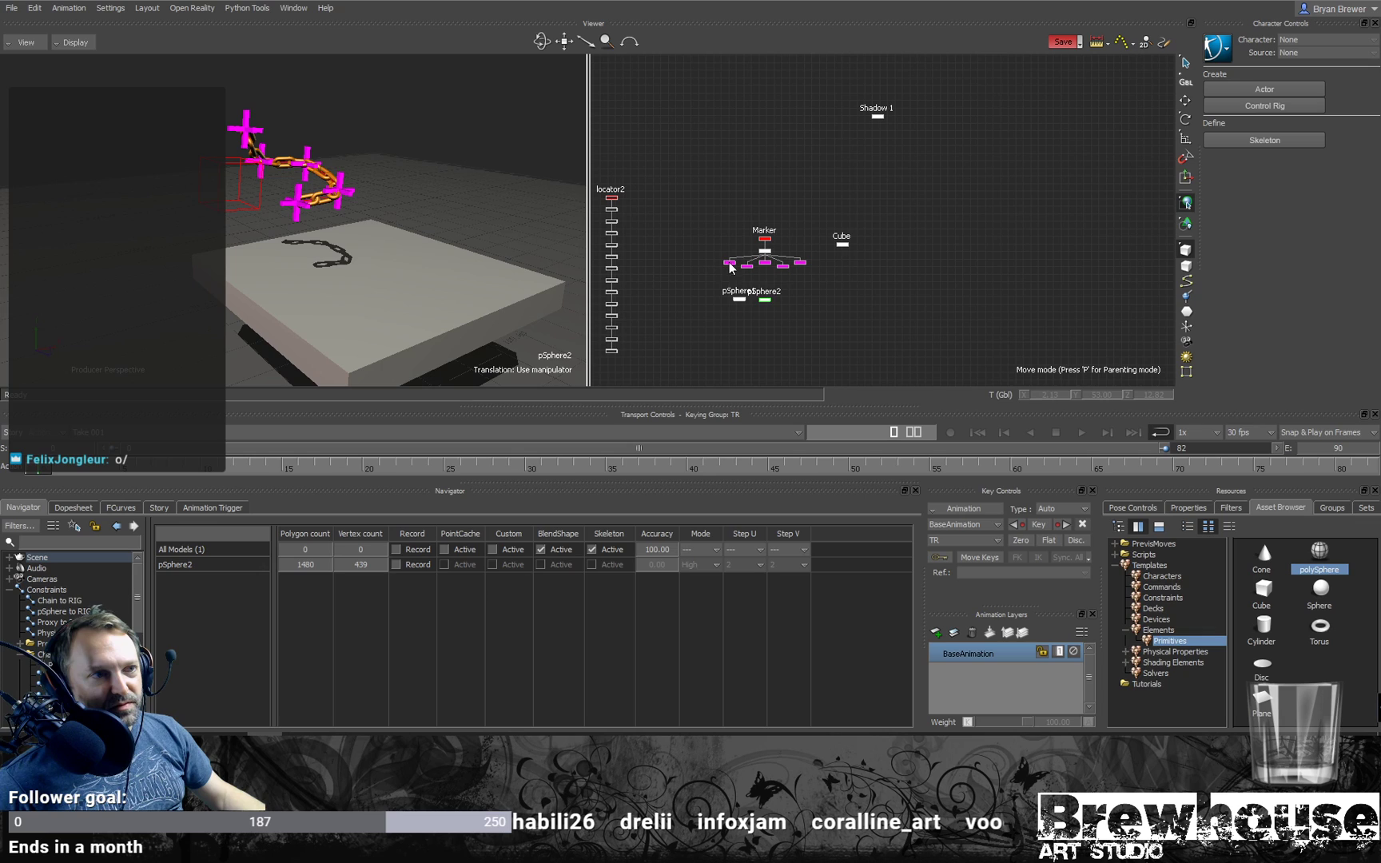
{"action": "left_click_drag", "start_coordinate": [1320, 560], "coordinate": [788, 299]}
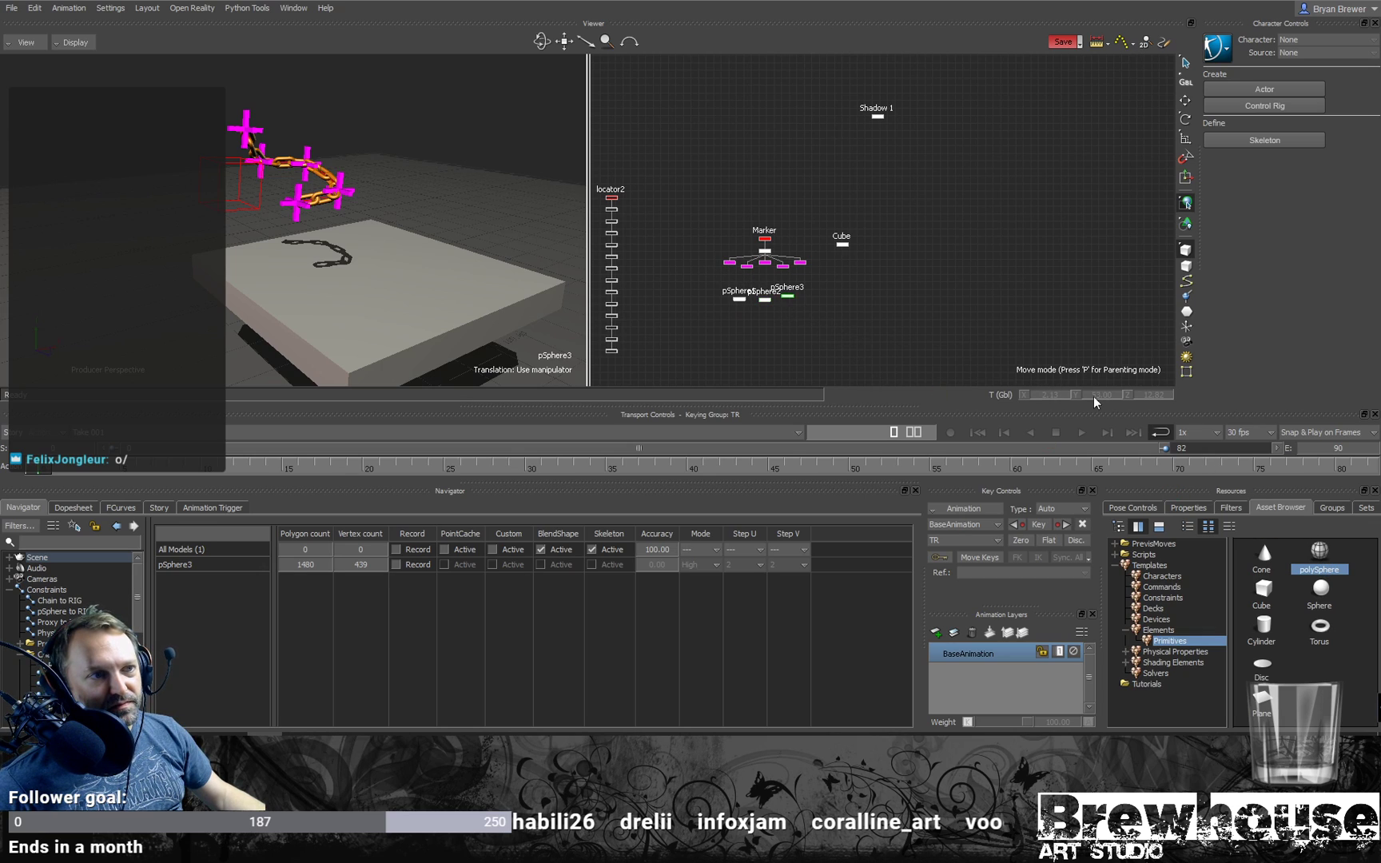
{"action": "left_click_drag", "start_coordinate": [1047, 415], "coordinate": [831, 289]}
{"action": "left_click_drag", "start_coordinate": [919, 342], "coordinate": [836, 312]}
Step: Align pSphere1 to the chain curve's first control point, Point_0, in translation and rotation
{"action": "left_click", "coordinate": [732, 292]}
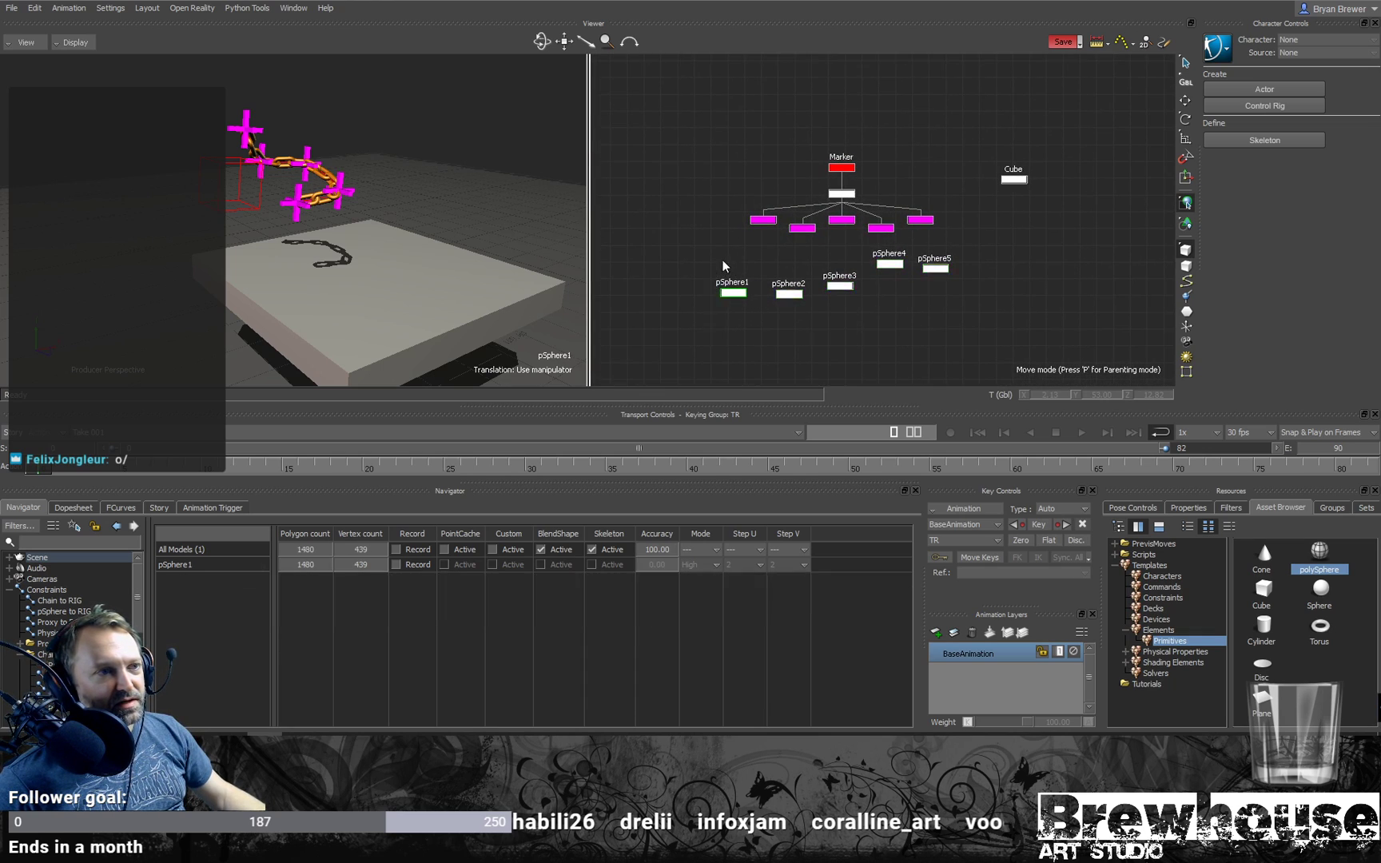
{"action": "left_click", "coordinate": [764, 220], "text": "shift"}
{"action": "right_click", "coordinate": [764, 227]}
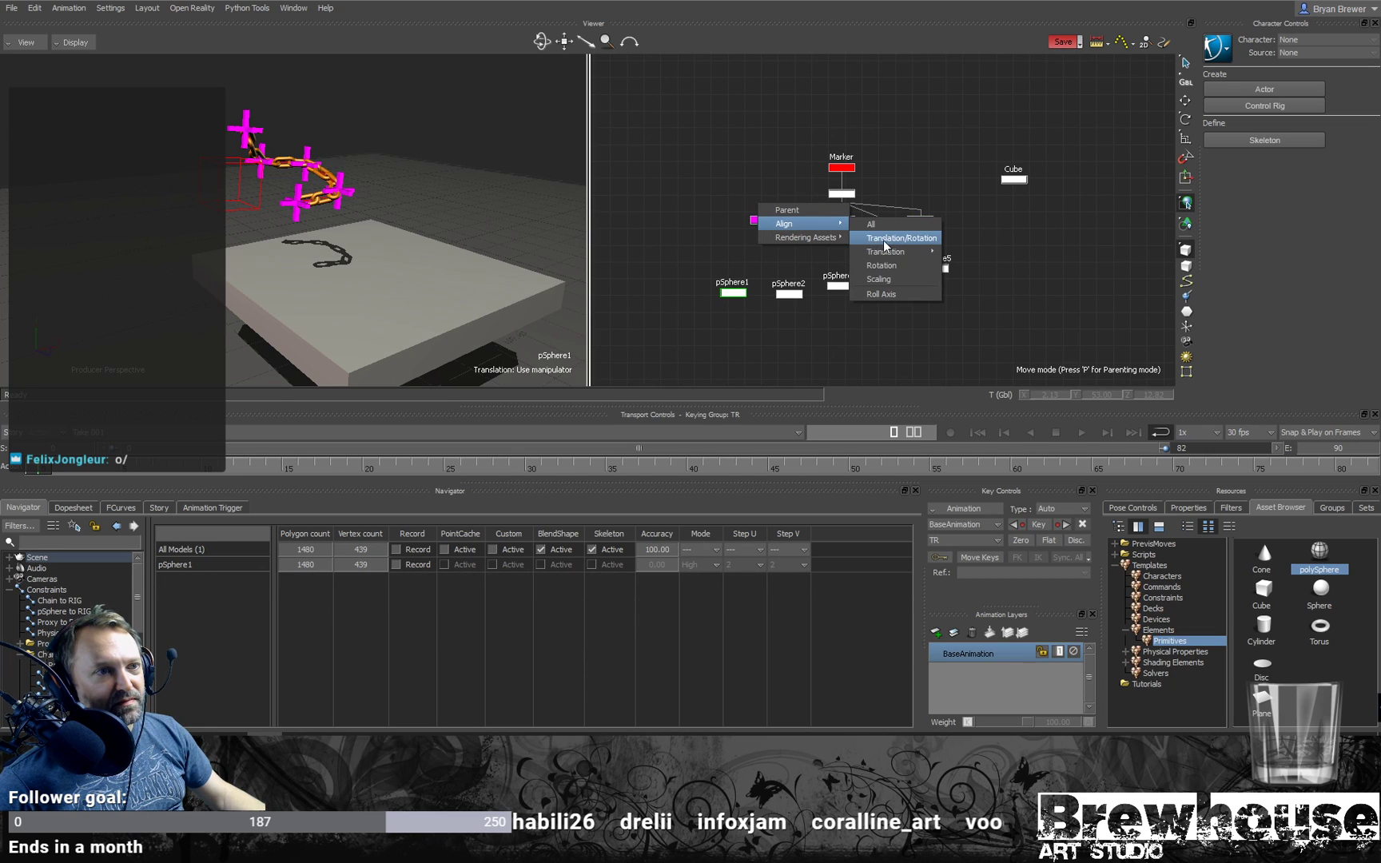
{"action": "left_click", "coordinate": [886, 243]}
Step: Align pSphere2 to the chain curve's Point_1 in translation and rotation
{"action": "left_click", "coordinate": [785, 294]}
{"action": "left_click", "coordinate": [805, 242]}
{"action": "left_click", "coordinate": [789, 296]}
{"action": "left_click", "coordinate": [803, 246]}
{"action": "left_click", "coordinate": [789, 294]}
{"action": "left_click", "coordinate": [802, 231], "text": "shift"}
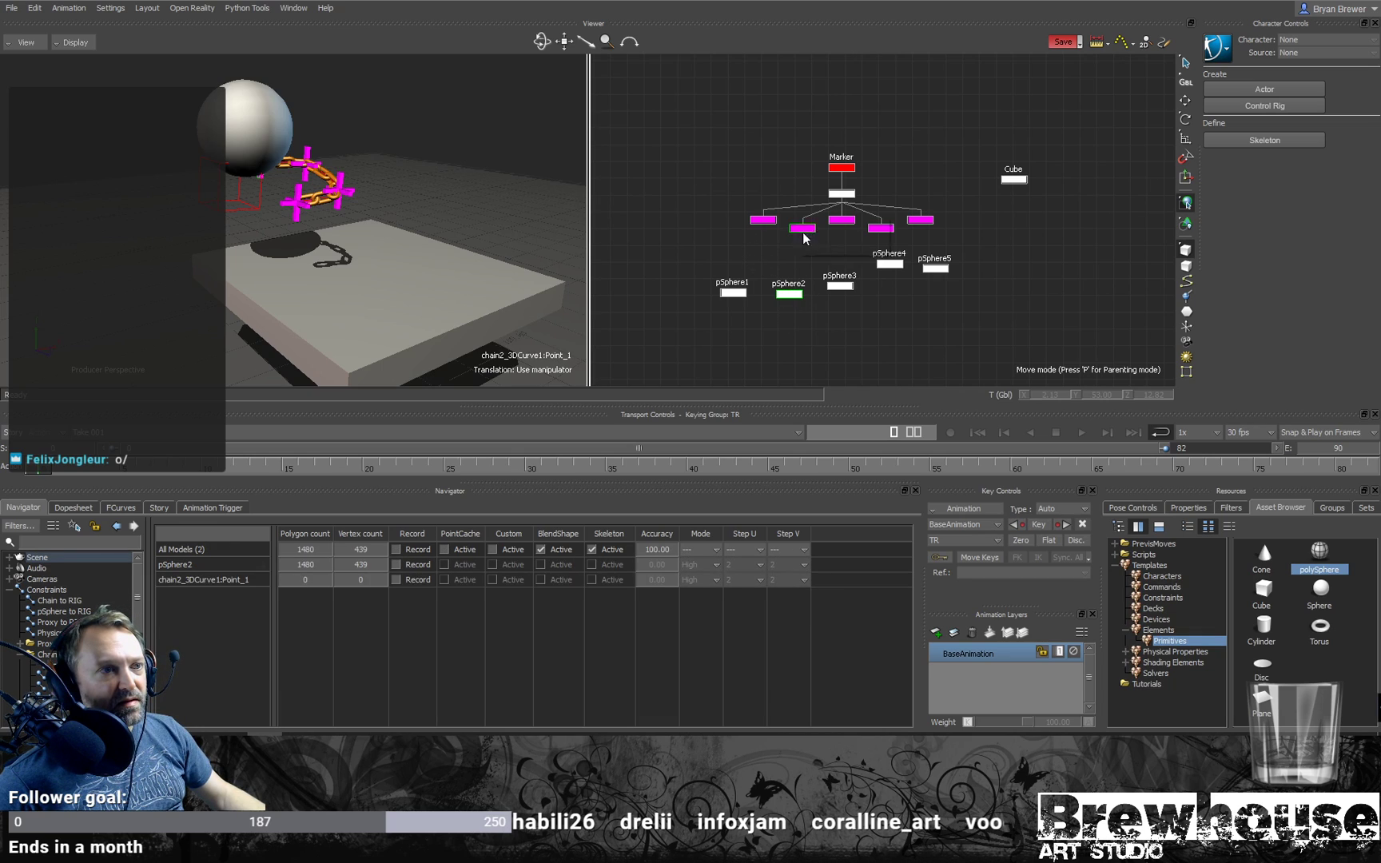
{"action": "right_click", "coordinate": [802, 230]}
{"action": "mouse_move", "coordinate": [841, 233]}
{"action": "left_click", "coordinate": [927, 249]}
Step: Align pSphere3 to the chain curve's Point_2 in translation and rotation
{"action": "left_click", "coordinate": [841, 286]}
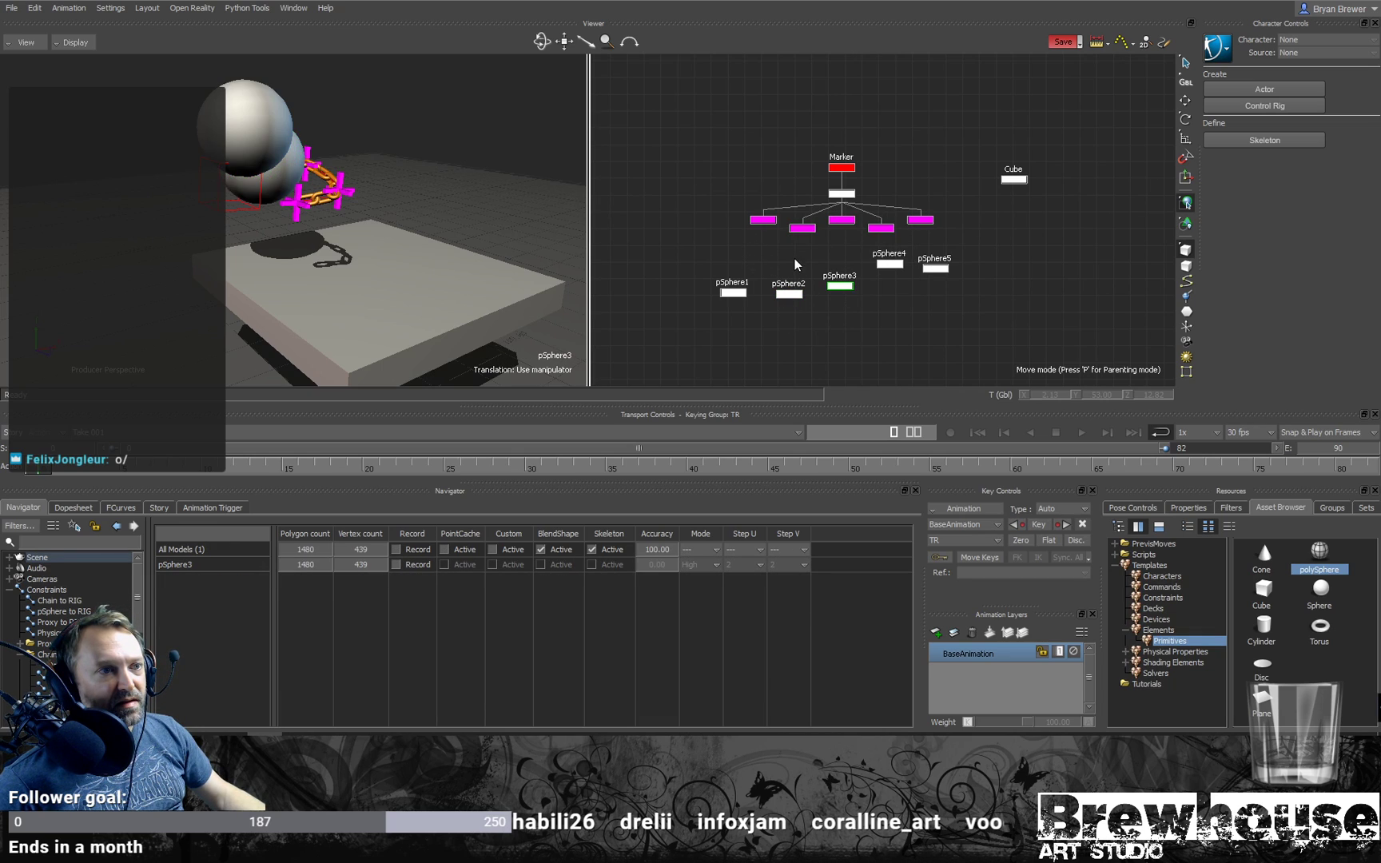
{"action": "left_click", "coordinate": [845, 230], "text": "shift"}
{"action": "left_click", "coordinate": [845, 231], "text": "ctrl"}
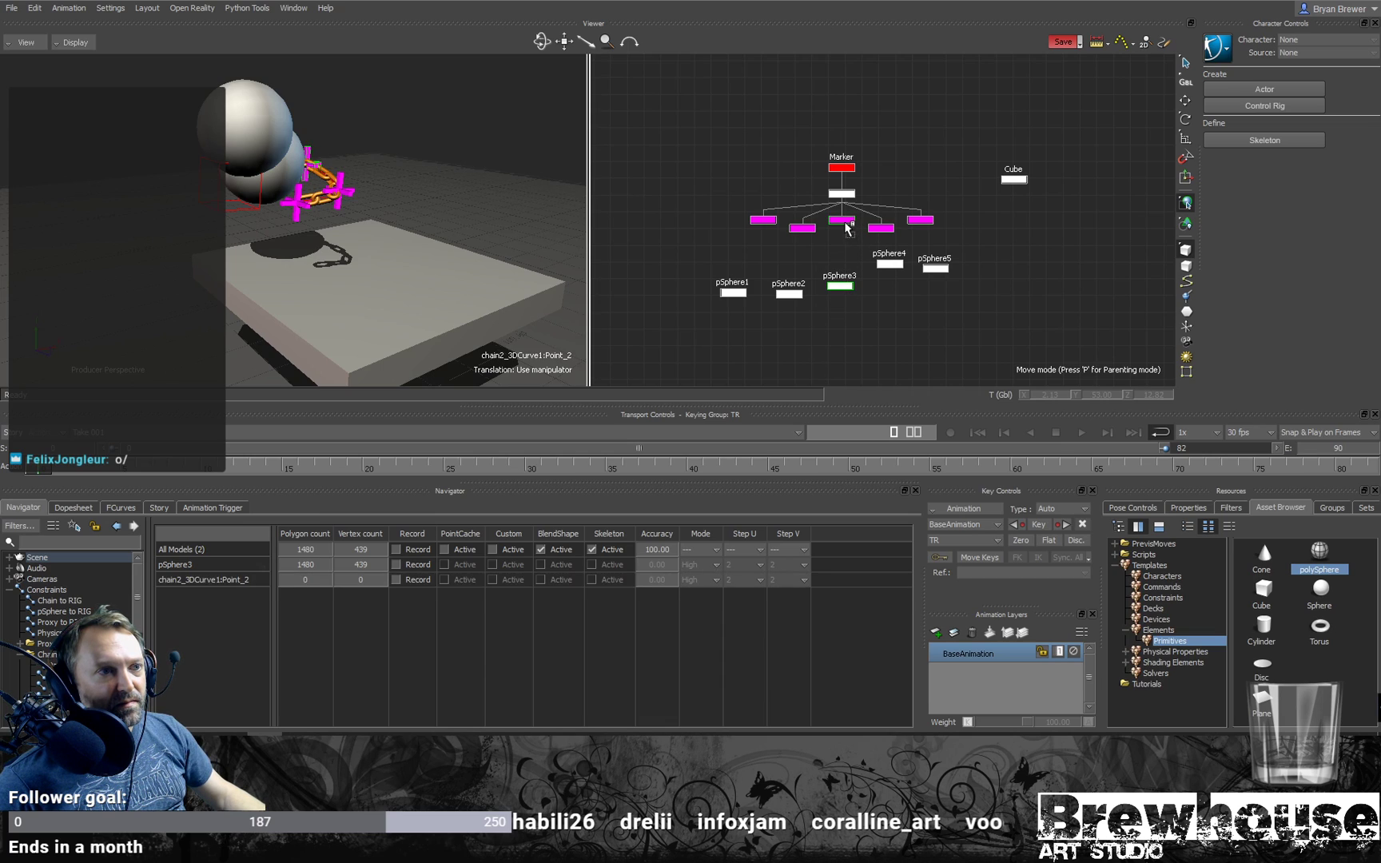
{"action": "right_click", "coordinate": [844, 222]}
{"action": "mouse_move", "coordinate": [884, 225]}
{"action": "left_click", "coordinate": [959, 243]}
Step: Align pSphere4 to the chain curve's Point_3 in translation and rotation
{"action": "left_click", "coordinate": [890, 262]}
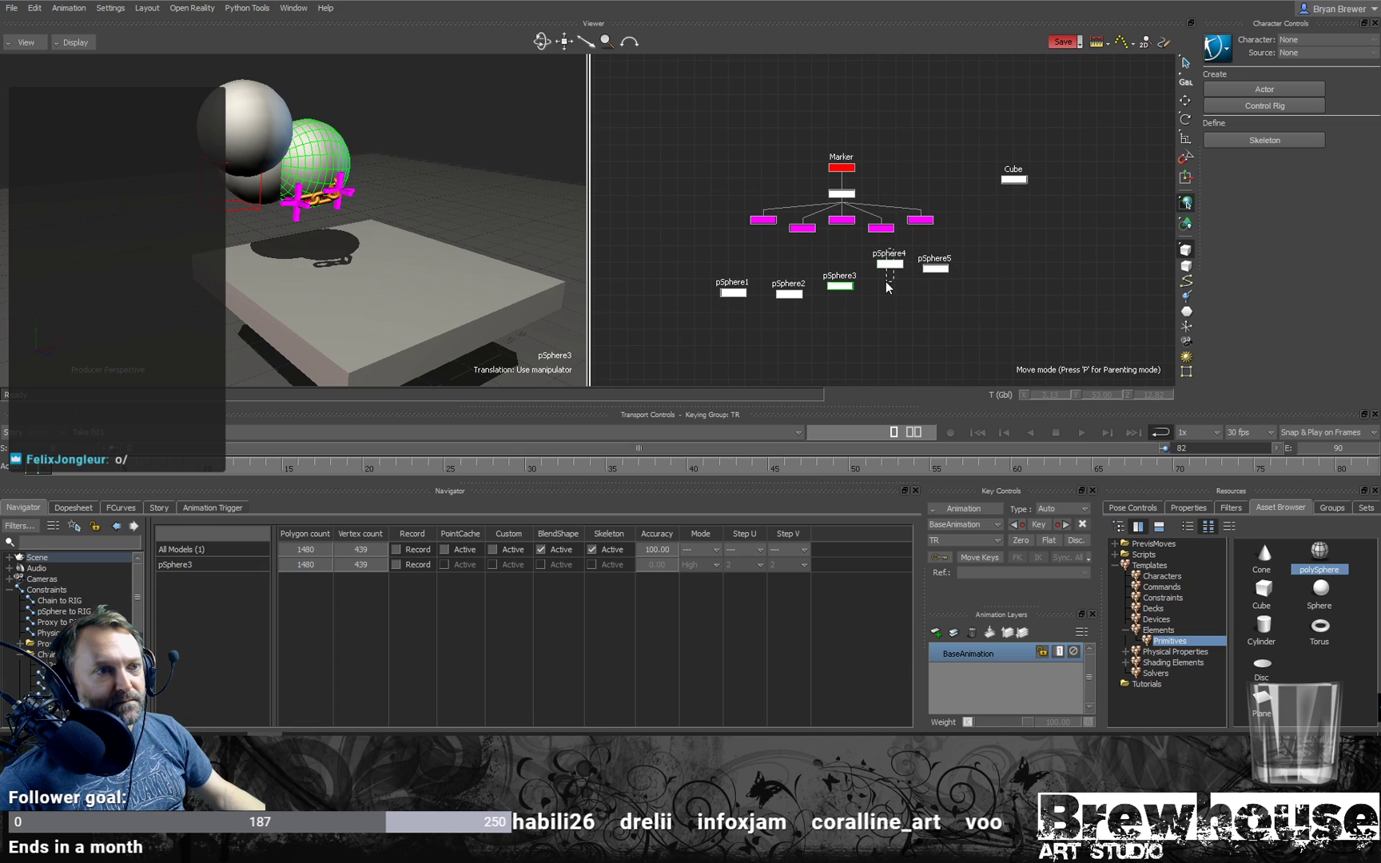
{"action": "left_click", "coordinate": [874, 231], "text": "shift"}
{"action": "right_click", "coordinate": [875, 232]}
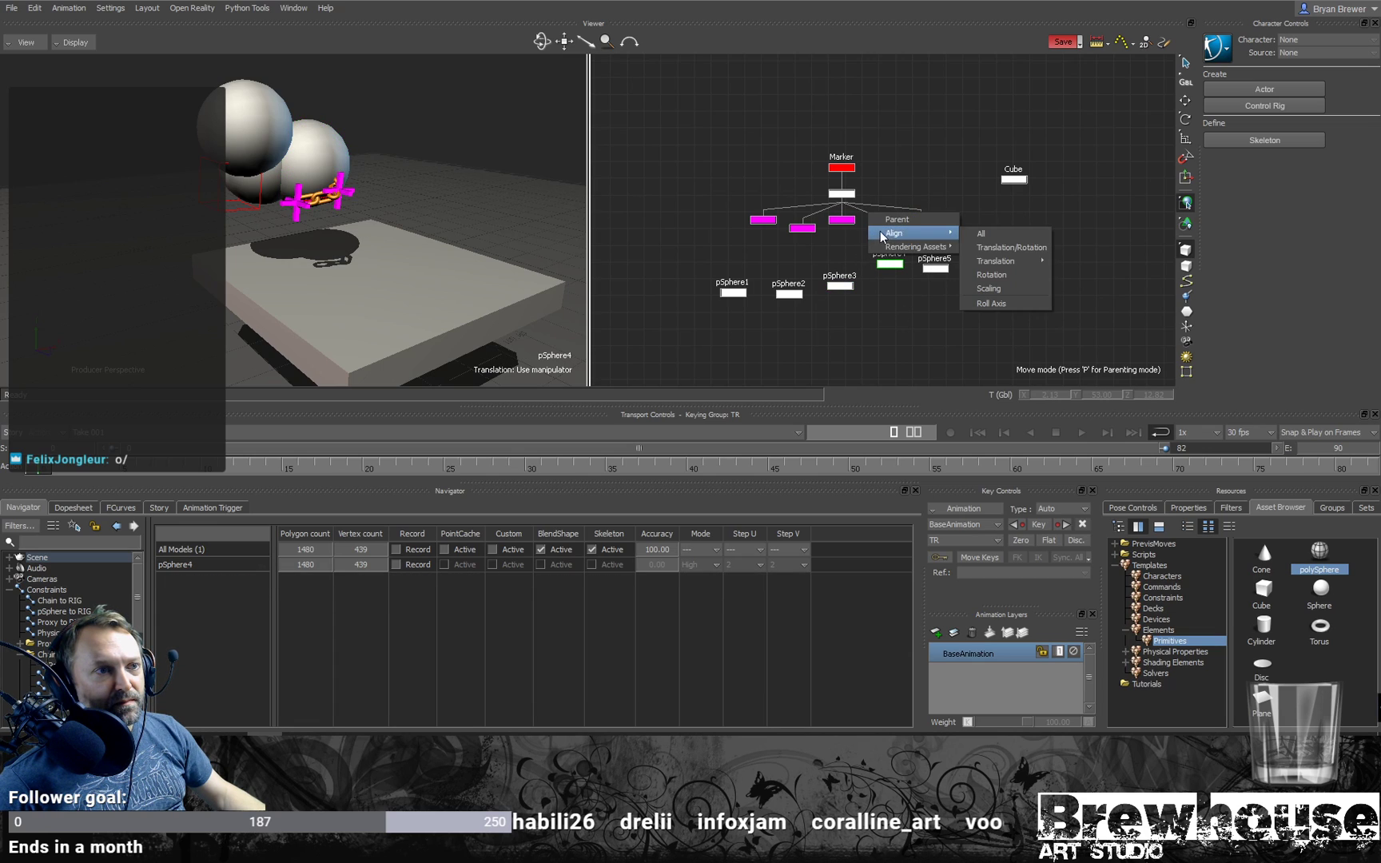
{"action": "left_click", "coordinate": [980, 249]}
Step: Align pSphere5 to the chain curve's last control point, Point_4, in translation and rotation
{"action": "left_click_drag", "start_coordinate": [963, 243], "coordinate": [926, 294]}
{"action": "left_click", "coordinate": [927, 224], "text": "shift"}
{"action": "right_click", "coordinate": [927, 224]}
{"action": "mouse_move", "coordinate": [959, 225]}
{"action": "left_click", "coordinate": [1052, 240]}
Step: Select all five spheres and scale them down uniformly to about 0.19
{"action": "left_click_drag", "start_coordinate": [1005, 344], "coordinate": [716, 250]}
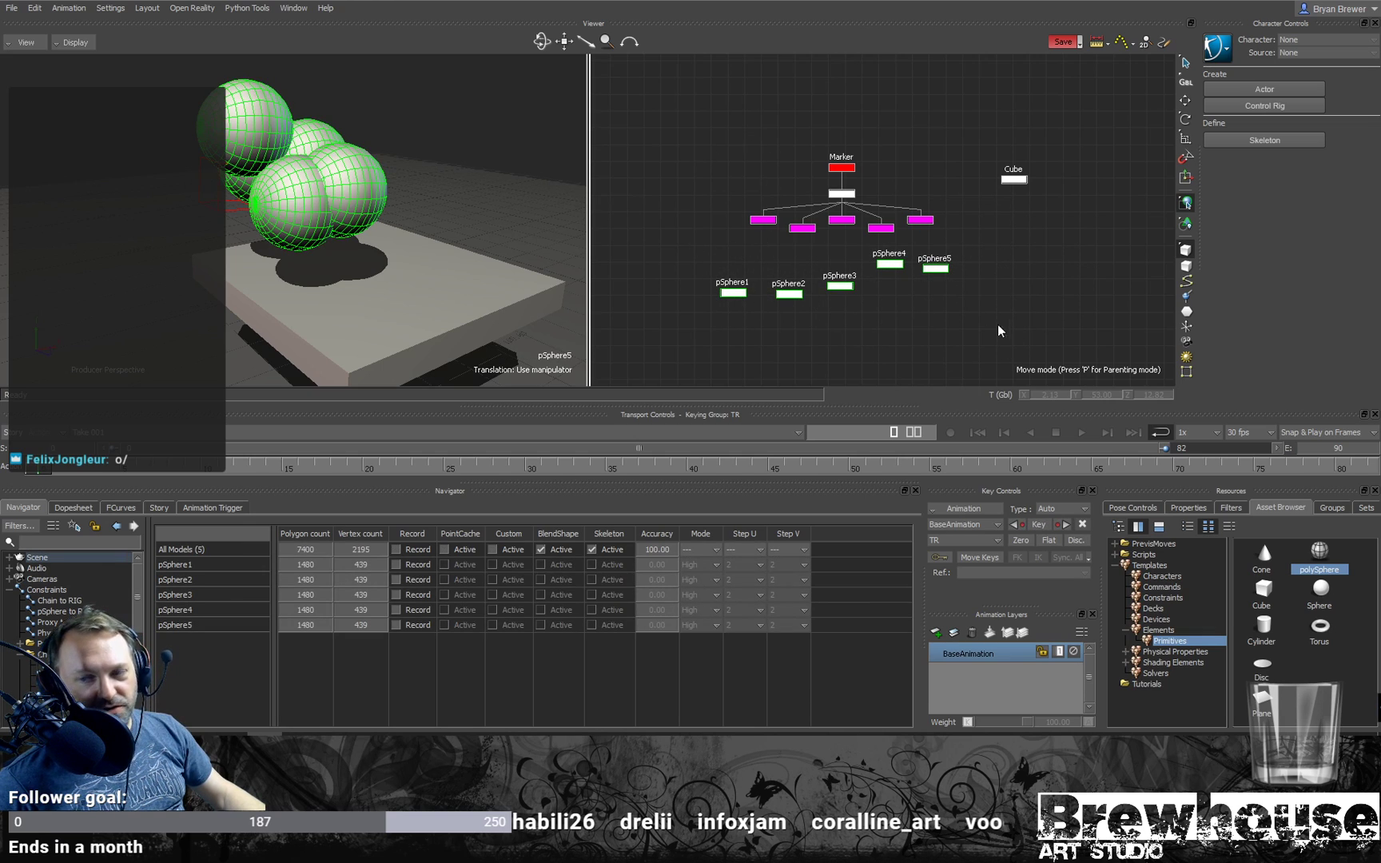
{"action": "key", "text": "s"}
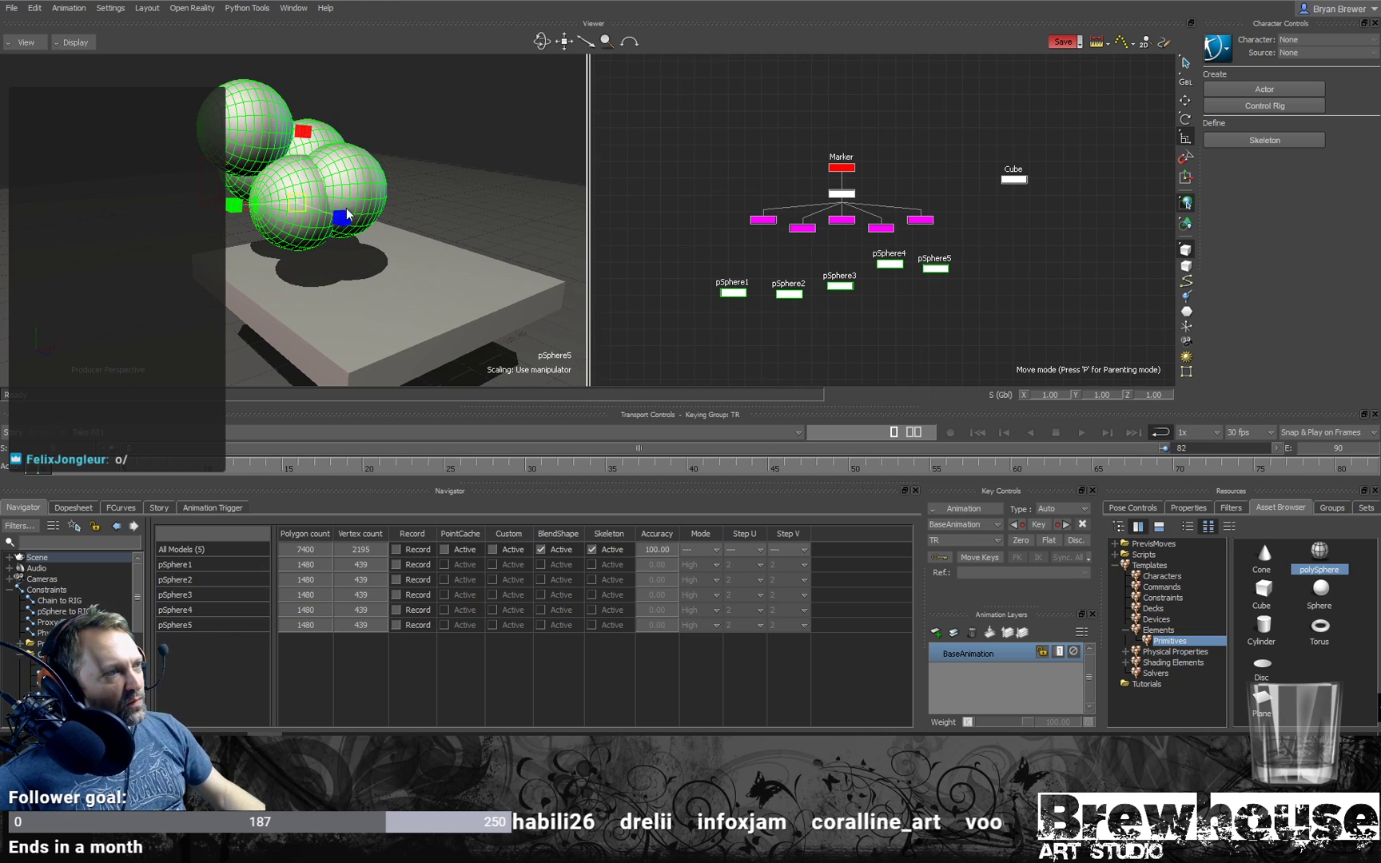
{"action": "left_click_drag", "start_coordinate": [298, 208], "coordinate": [206, 189]}
{"action": "middle_click_drag", "start_coordinate": [271, 213], "coordinate": [289, 231], "text": "alt"}
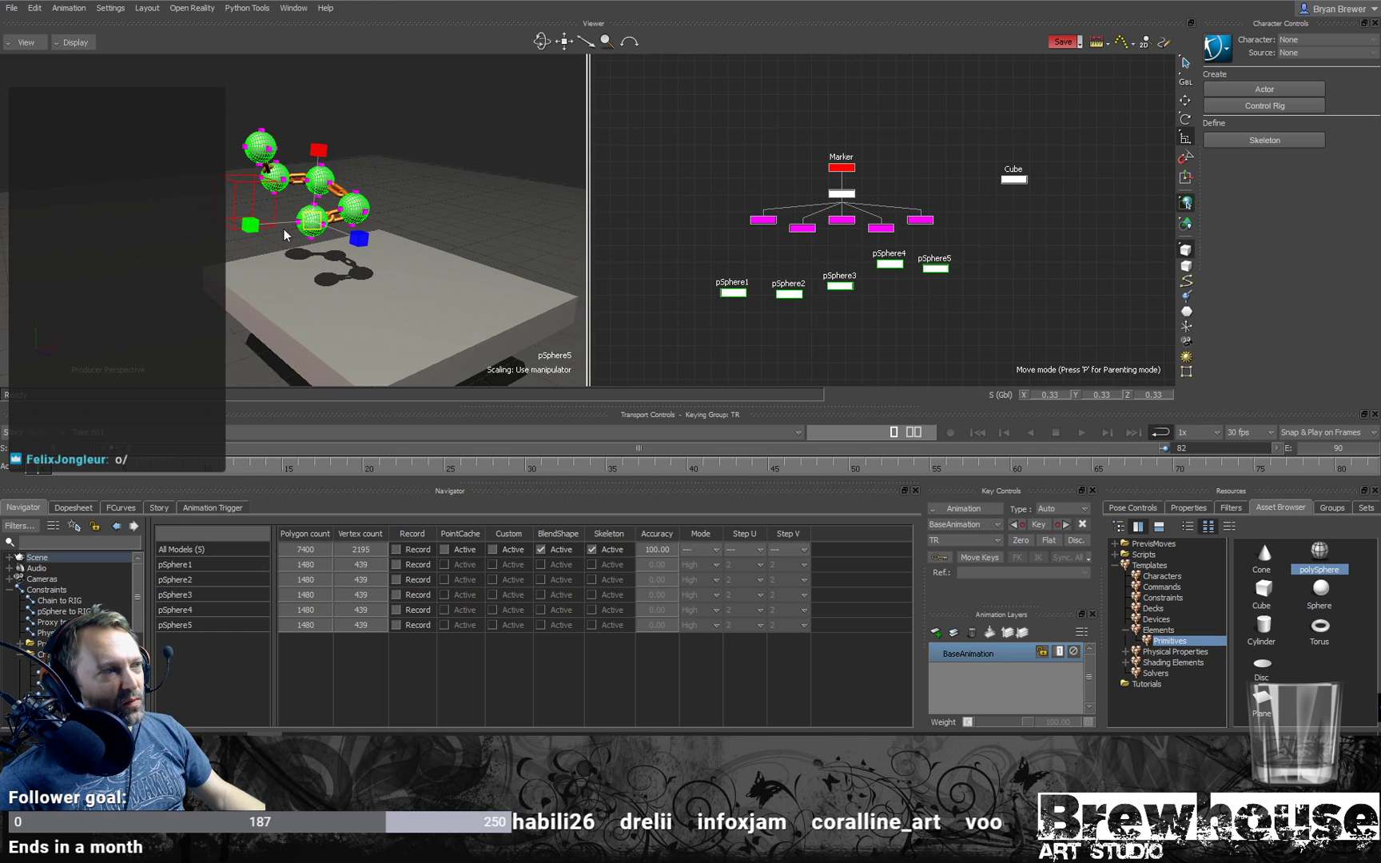
{"action": "right_click_drag", "start_coordinate": [289, 231], "coordinate": [382, 237], "text": "alt"}
{"action": "left_click_drag", "start_coordinate": [382, 237], "coordinate": [395, 184], "text": "alt"}
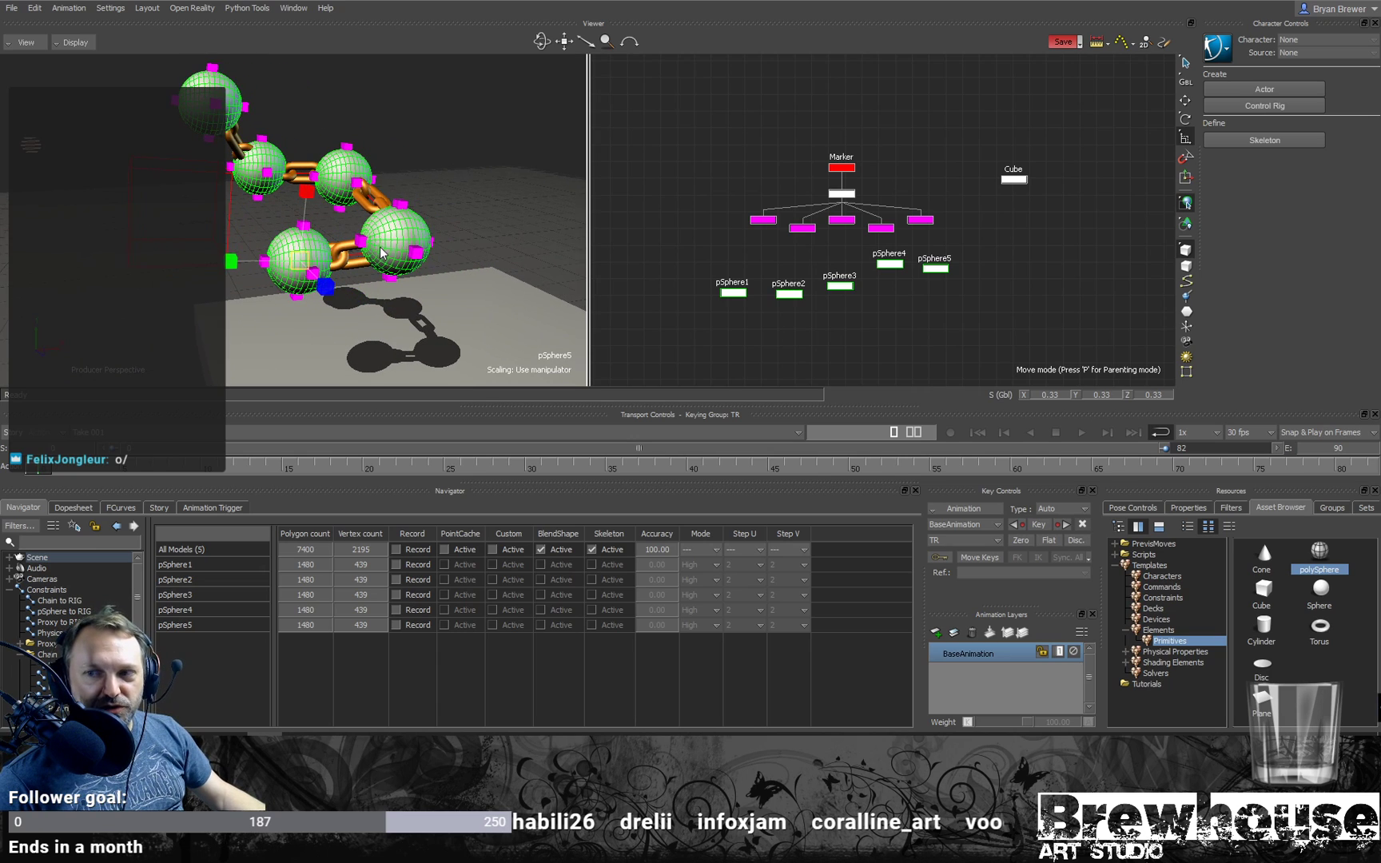
{"action": "left_click_drag", "start_coordinate": [381, 254], "coordinate": [357, 248], "text": "alt"}
{"action": "right_click_drag", "start_coordinate": [408, 255], "coordinate": [394, 294], "text": "alt"}
{"action": "left_click_drag", "start_coordinate": [320, 309], "coordinate": [273, 323]}
Step: Shrink the five spheres uniformly to about 0.12 so they fit closely around the chain links
{"action": "middle_click_drag", "start_coordinate": [283, 194], "coordinate": [305, 241], "text": "alt"}
{"action": "left_click_drag", "start_coordinate": [337, 188], "coordinate": [413, 218], "text": "alt"}
{"action": "right_click_drag", "start_coordinate": [414, 218], "coordinate": [338, 272], "text": "alt"}
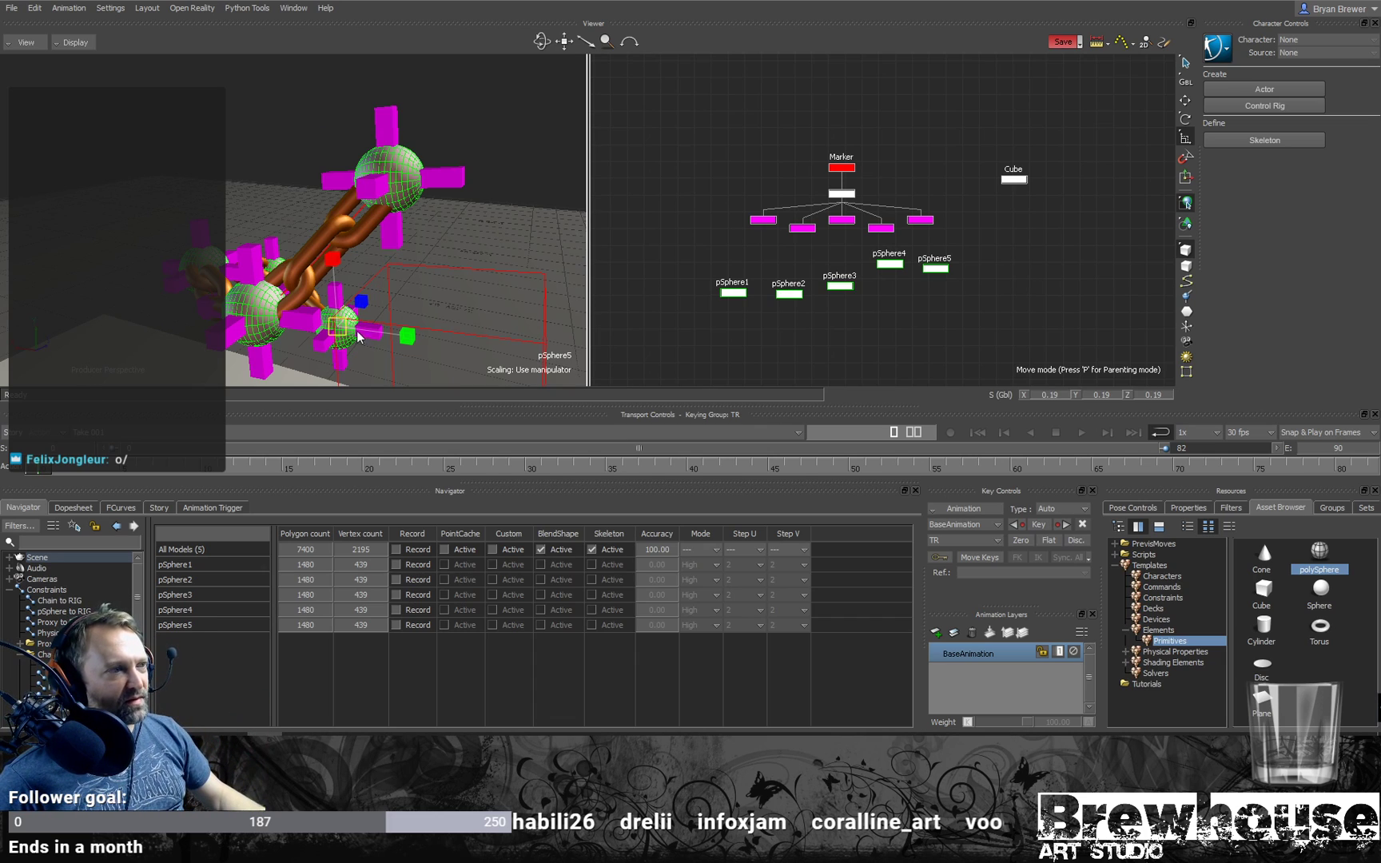
{"action": "left_click_drag", "start_coordinate": [340, 329], "coordinate": [302, 336]}
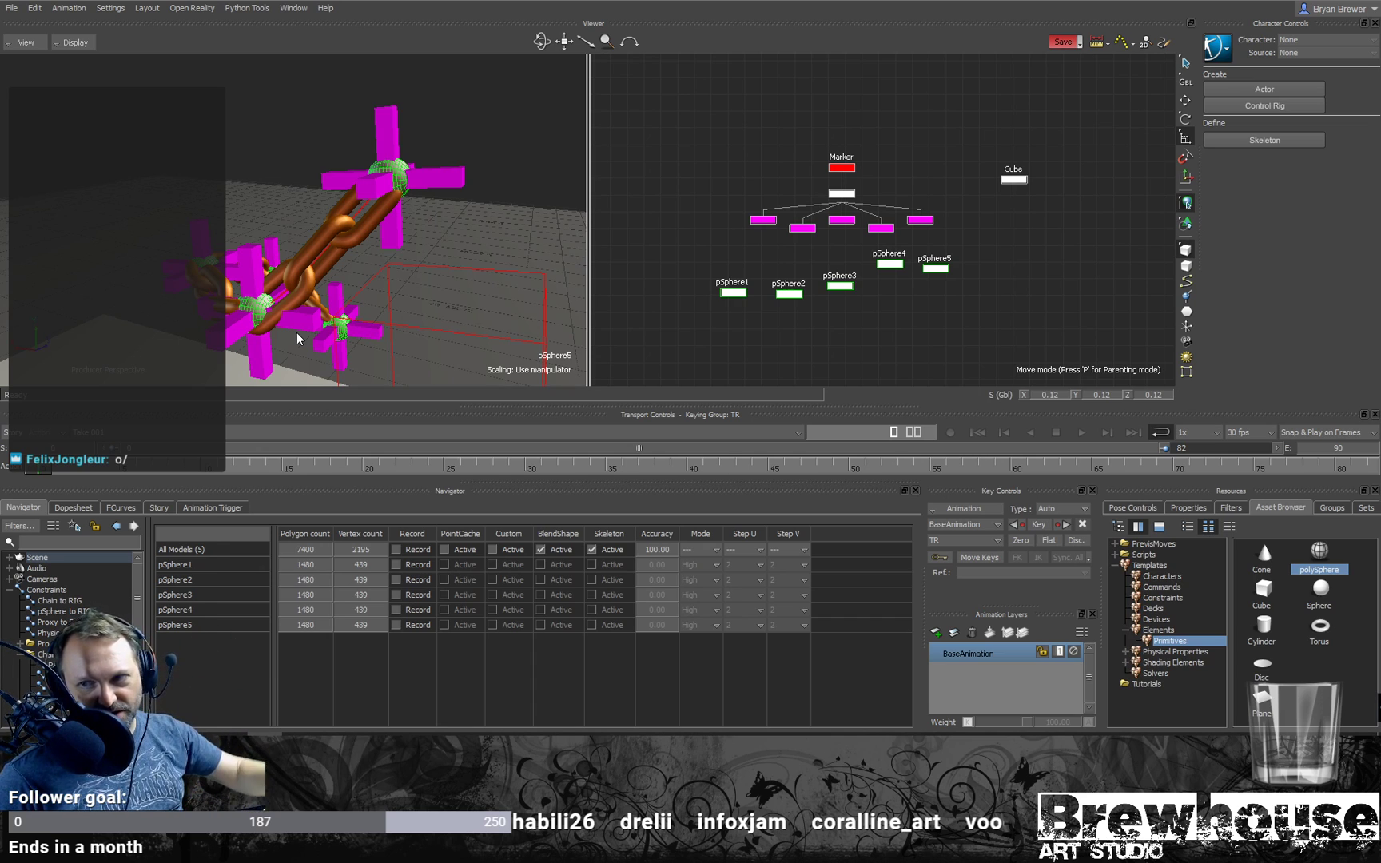
Step: Scale the five spheres up uniformly to about 0.17 and deselect them
{"action": "left_click_drag", "start_coordinate": [298, 332], "coordinate": [308, 183]}
{"action": "left_click", "coordinate": [647, 237]}
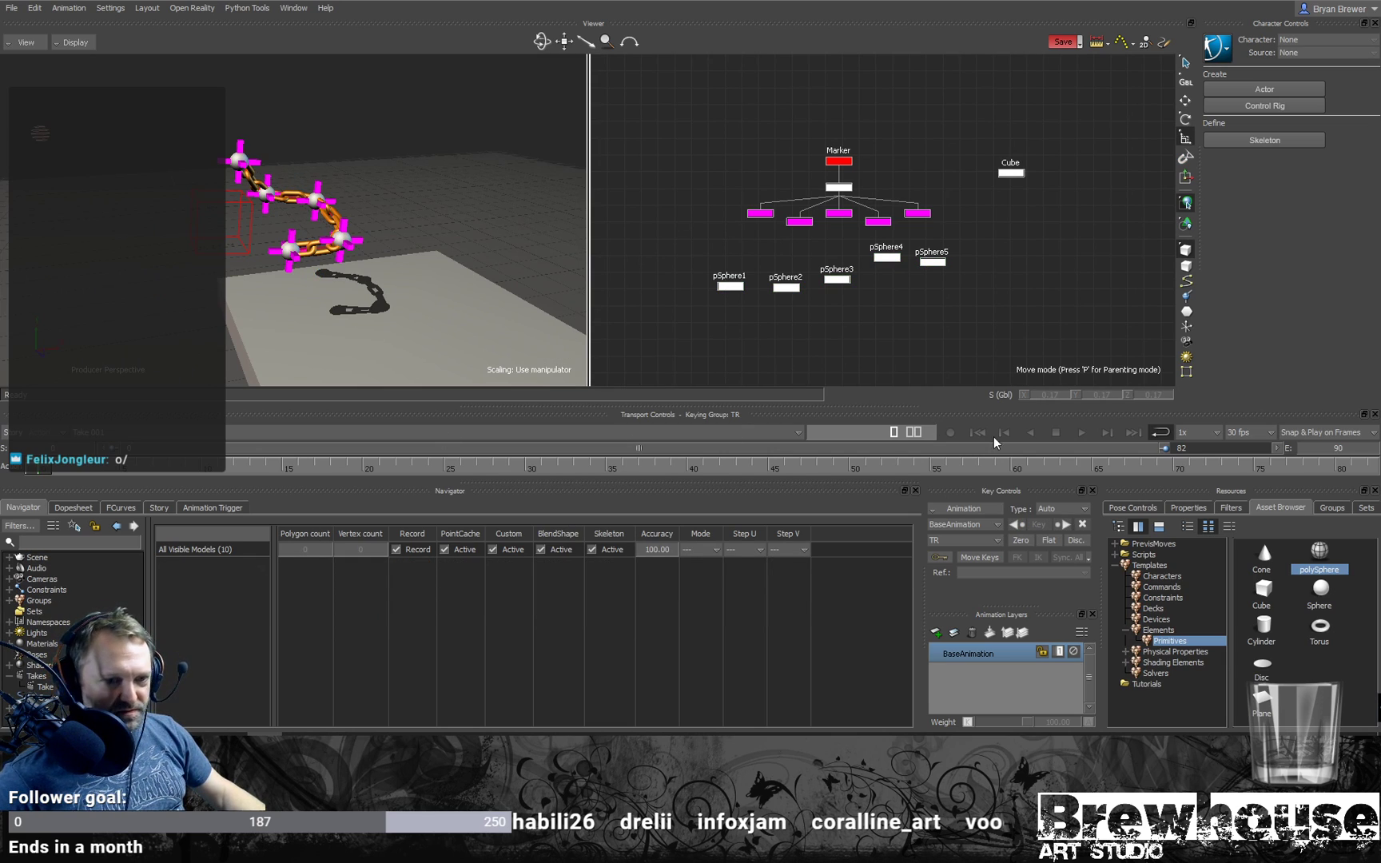
Step: Assign one Rigid Body physical property to all five spheres, pSphere1 through pSphere5
{"action": "left_click", "coordinate": [1175, 652]}
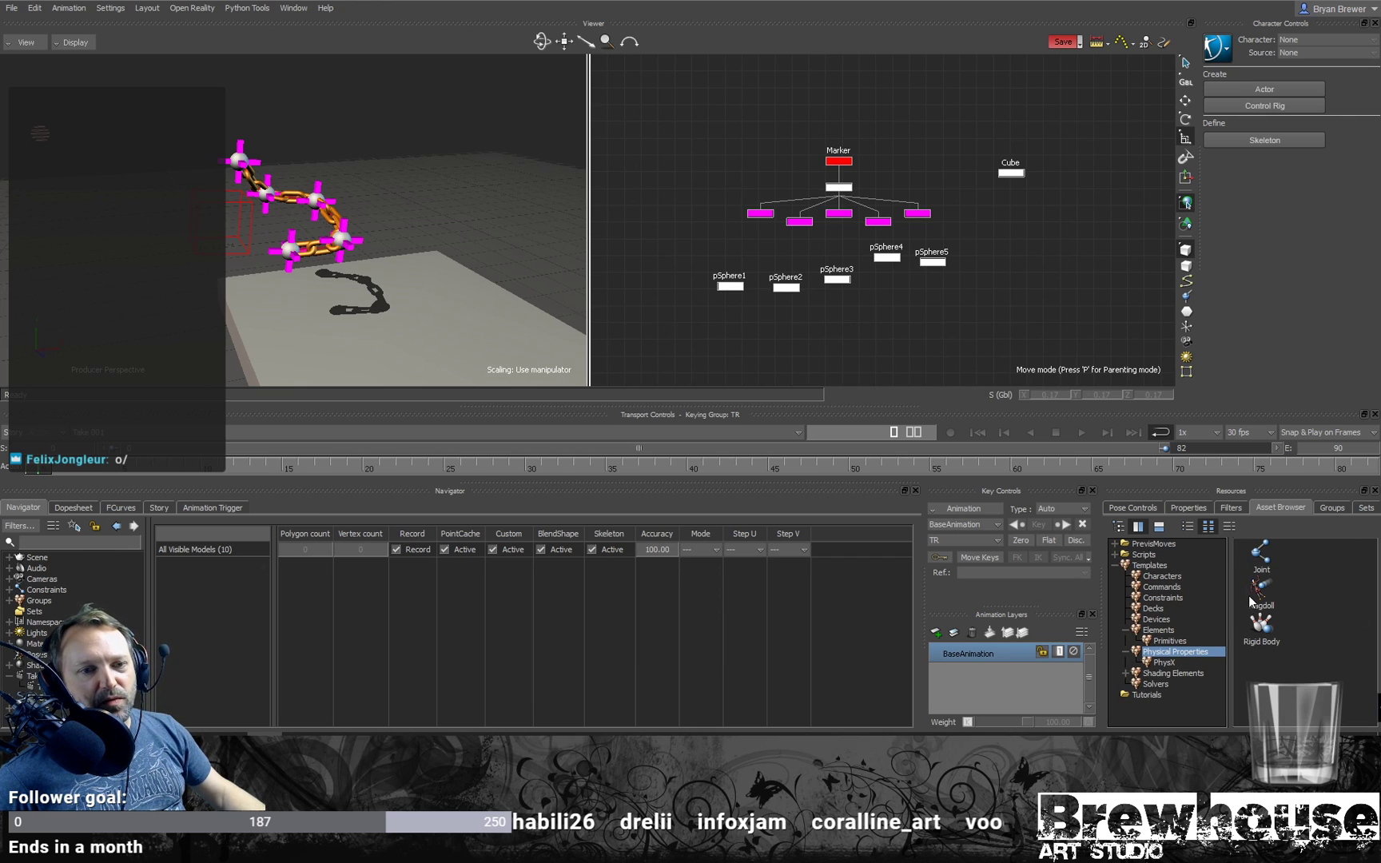
{"action": "middle_click_drag", "start_coordinate": [382, 265], "coordinate": [406, 177], "text": "alt"}
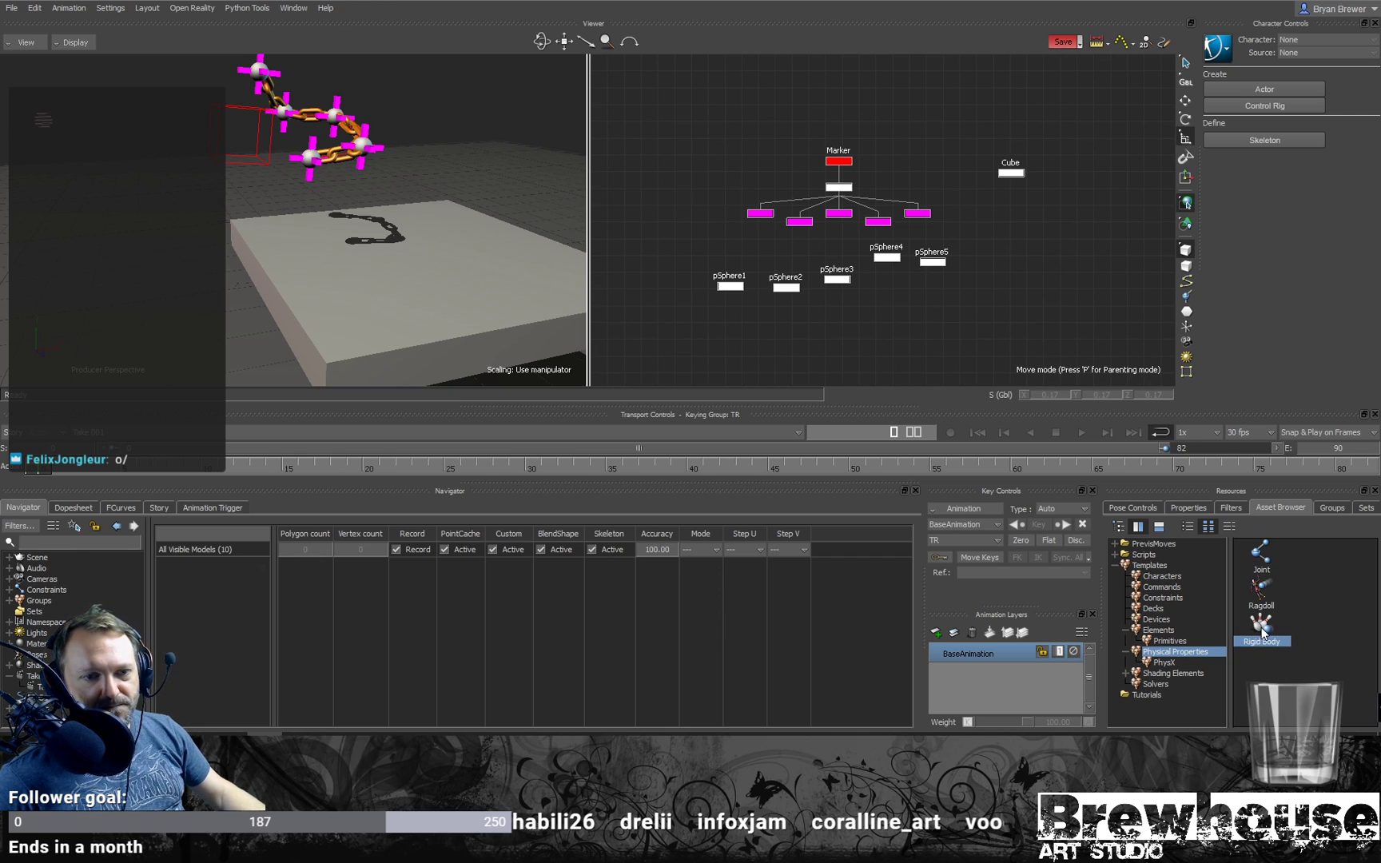
{"action": "left_click_drag", "start_coordinate": [993, 330], "coordinate": [735, 282]}
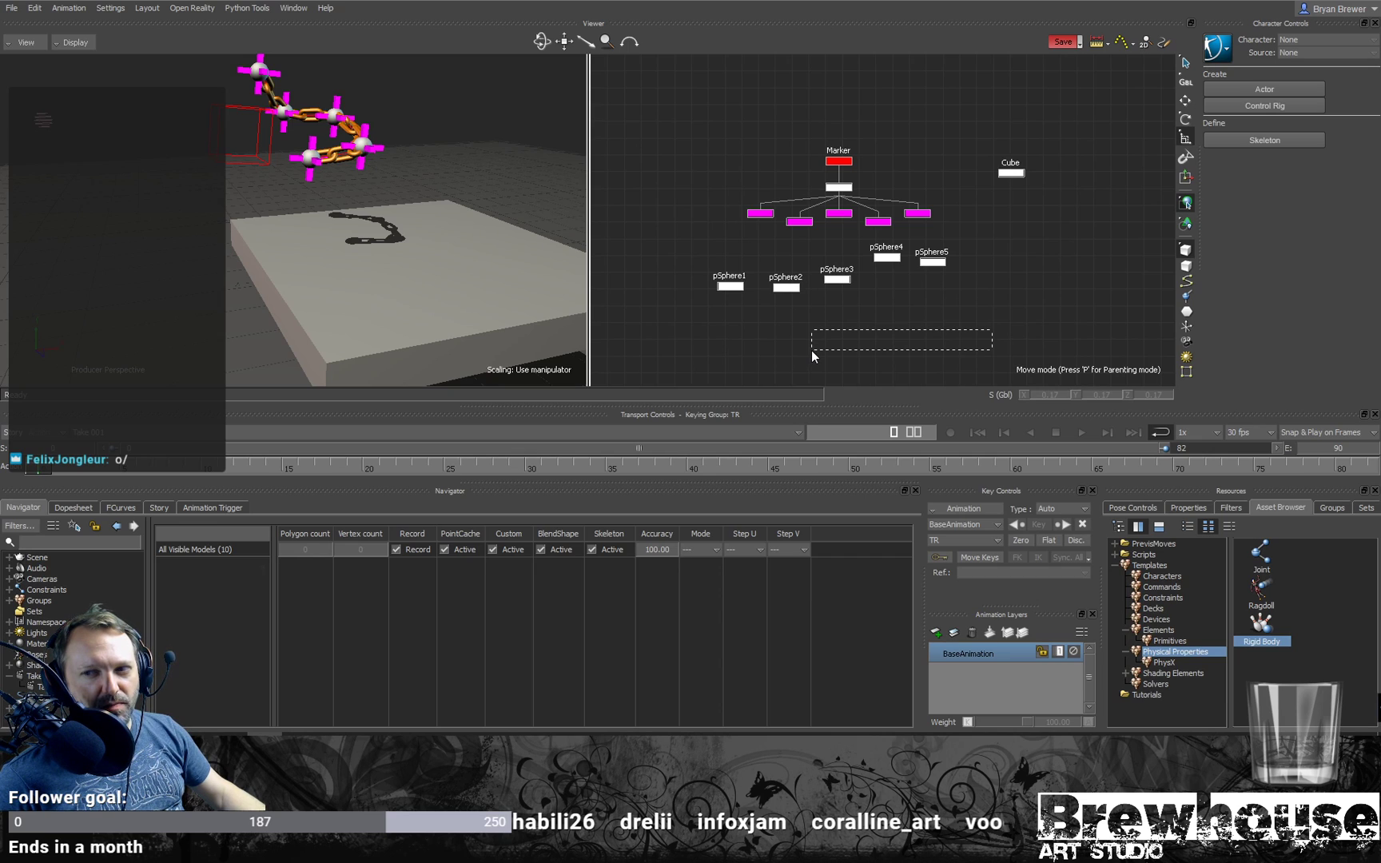
{"action": "left_click_drag", "start_coordinate": [702, 264], "coordinate": [698, 250]}
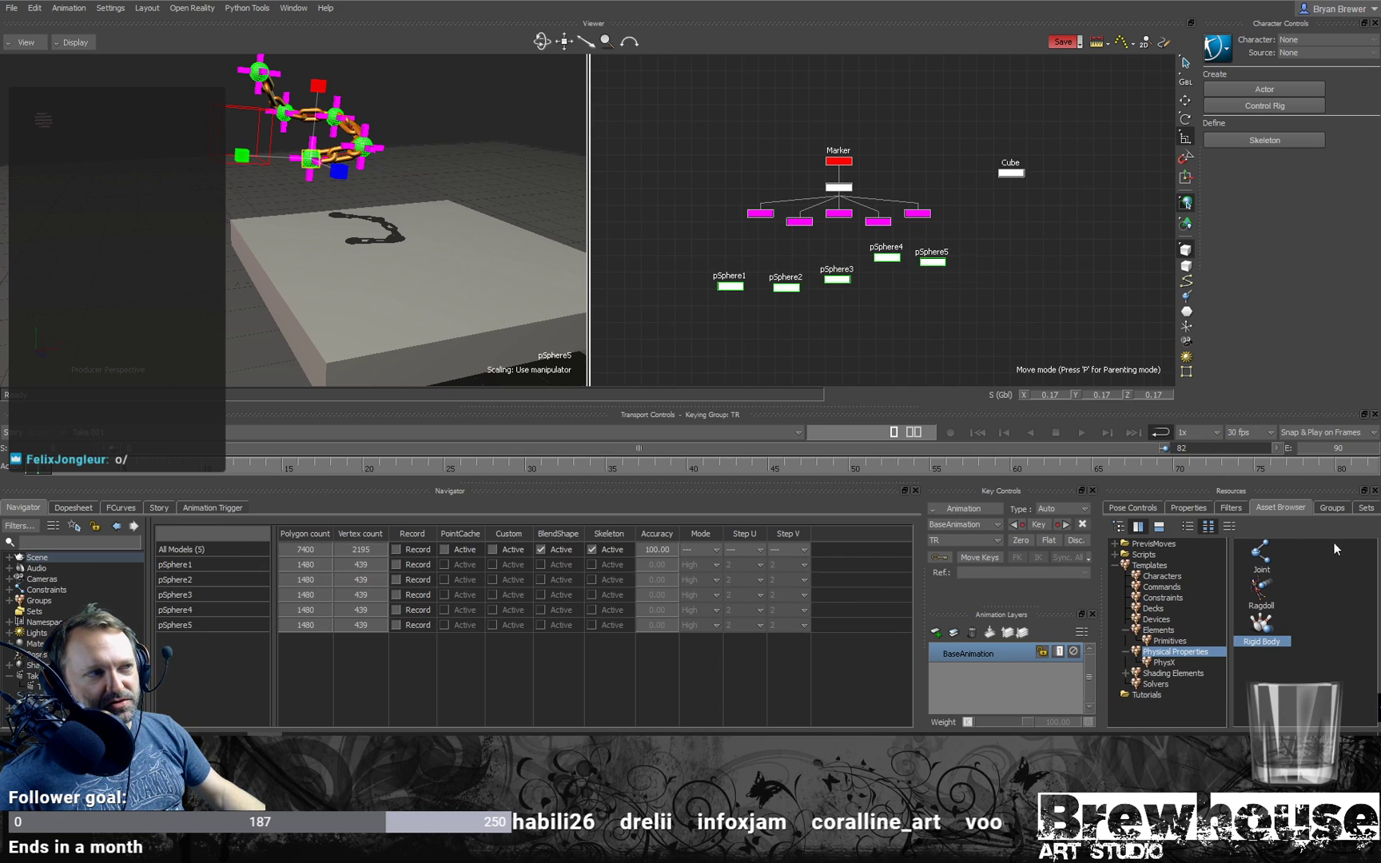
{"action": "left_click_drag", "start_coordinate": [1260, 629], "coordinate": [732, 288]}
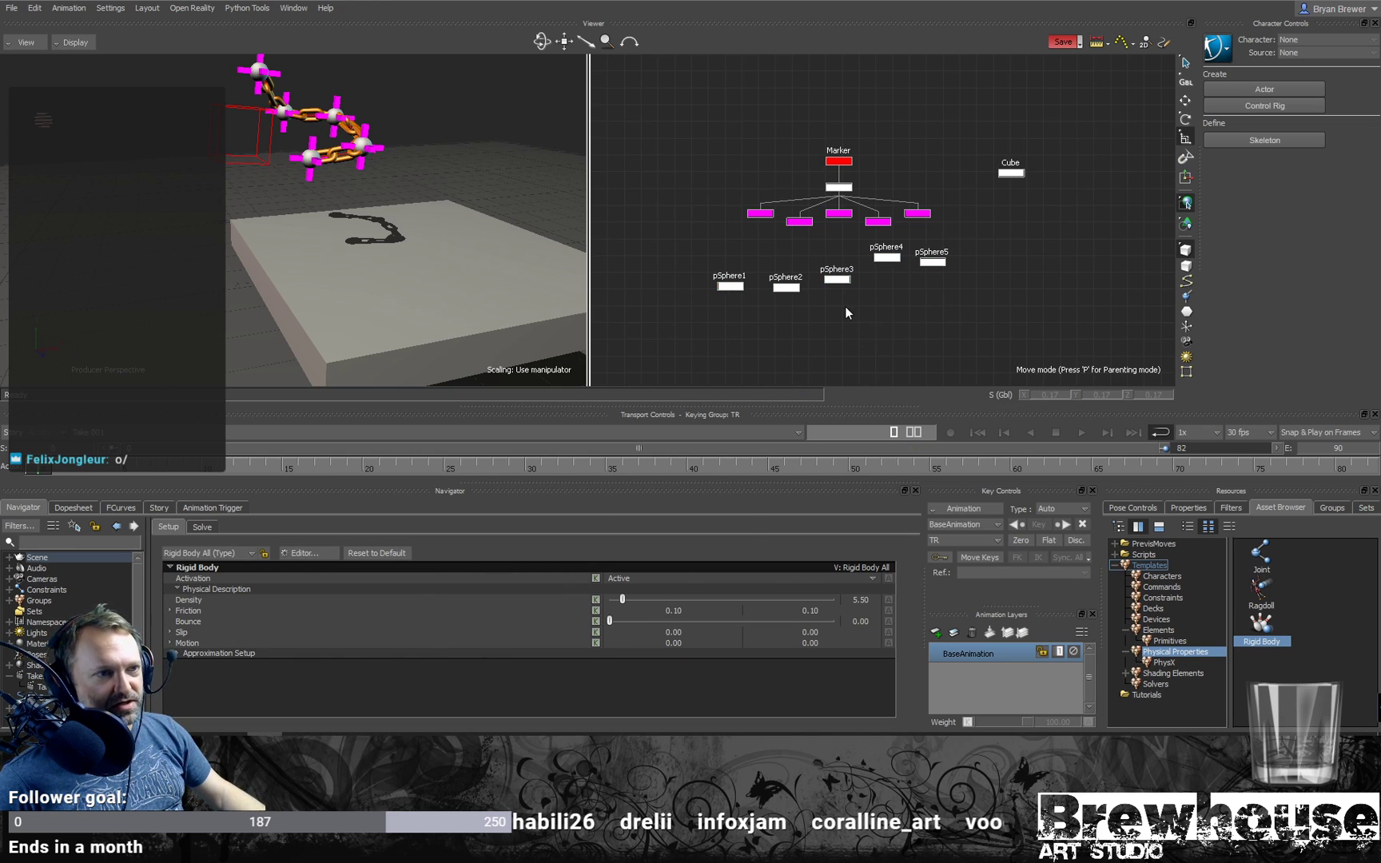
Step: Find the Physics Solver among the asset templates and add it to the scene
{"action": "left_click_drag", "start_coordinate": [845, 306], "coordinate": [868, 252], "text": "shift"}
{"action": "left_click_drag", "start_coordinate": [405, 296], "coordinate": [370, 254], "text": "ctrl+shift"}
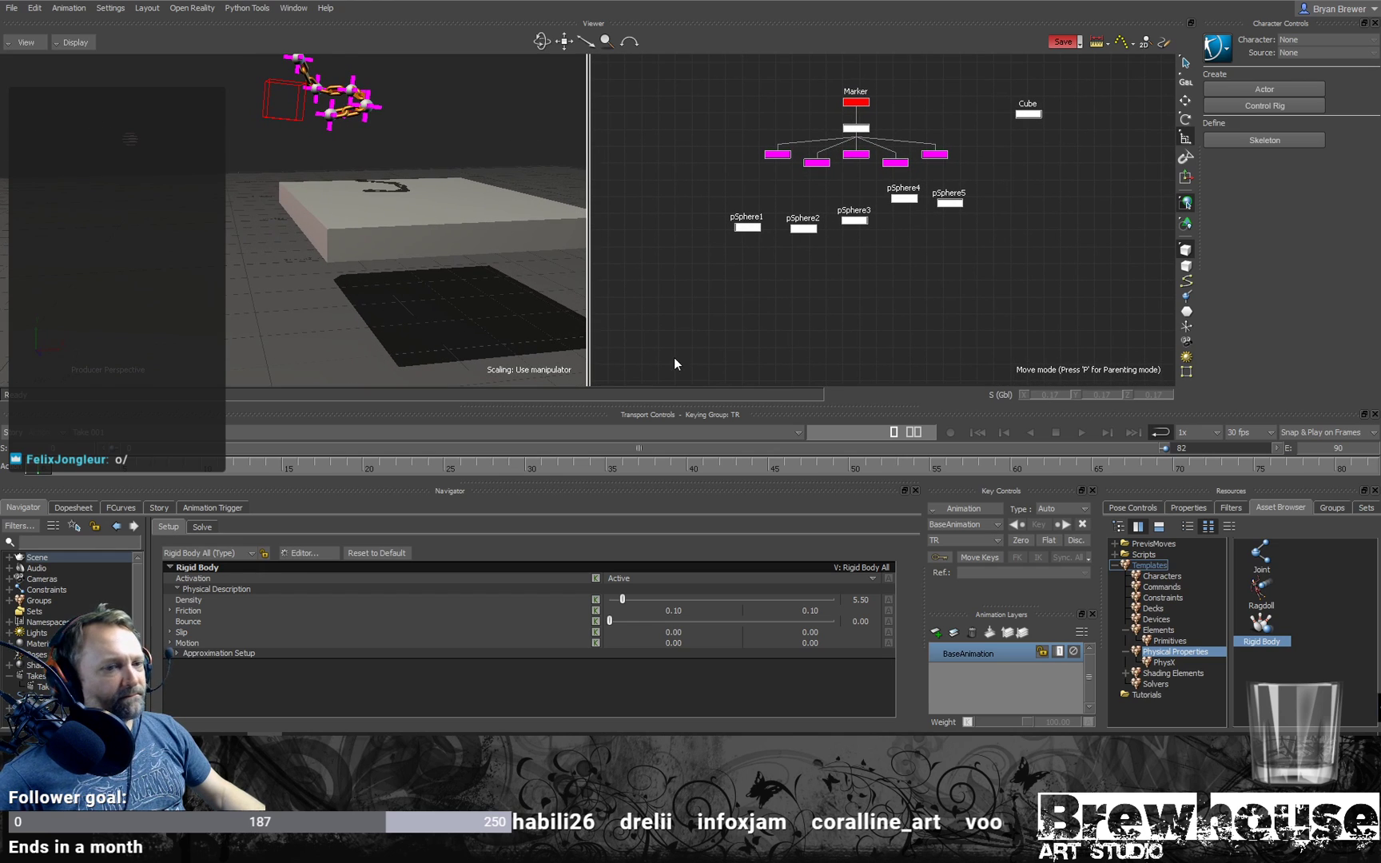
{"action": "left_click", "coordinate": [1166, 673]}
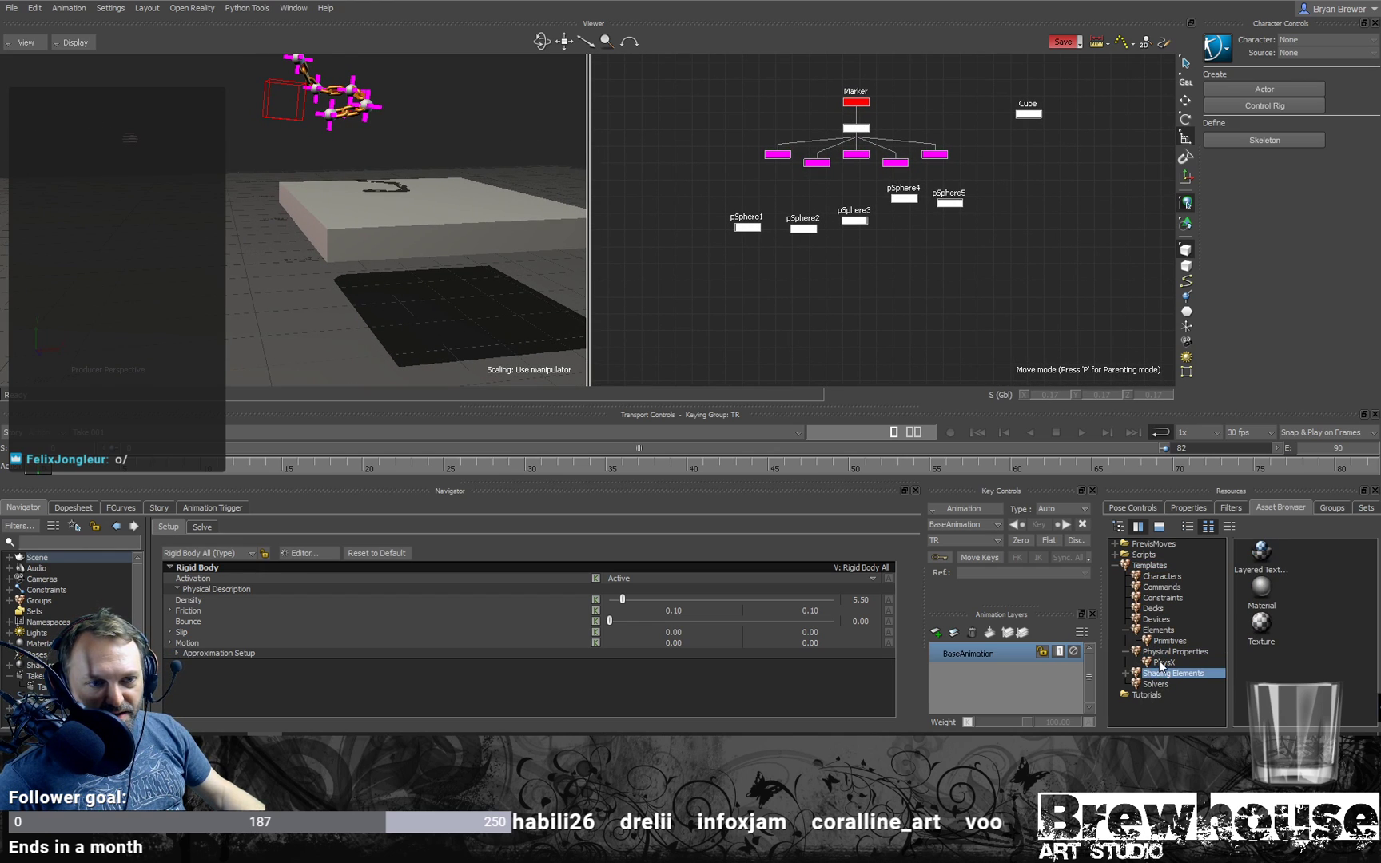
{"action": "left_click", "coordinate": [1158, 663]}
{"action": "left_click", "coordinate": [1154, 653]}
{"action": "left_click", "coordinate": [1156, 675]}
{"action": "left_click", "coordinate": [1155, 684]}
{"action": "left_click_drag", "start_coordinate": [1261, 553], "coordinate": [819, 336]}
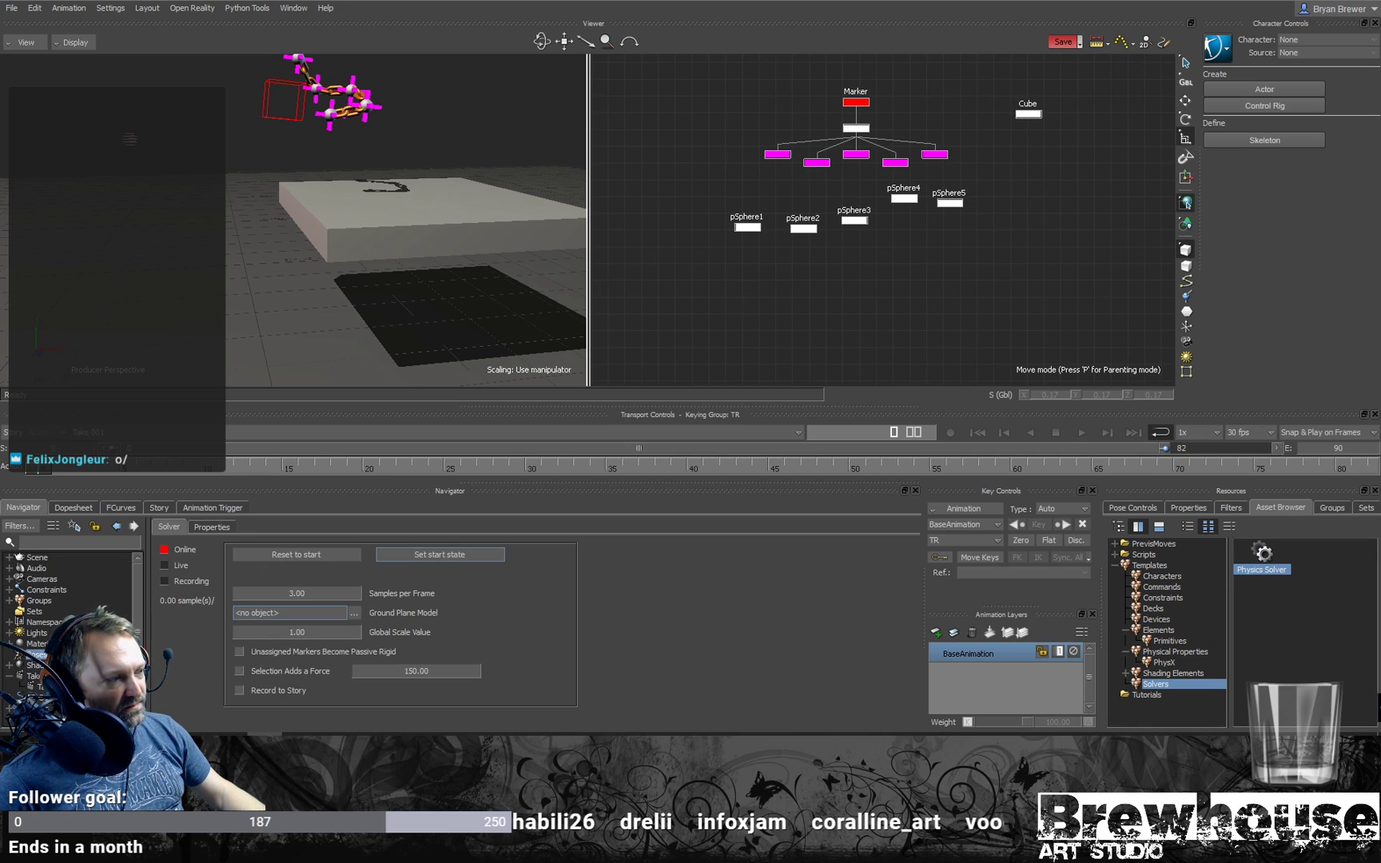
Step: Bring the new physics solver online with recording enabled
{"action": "scroll", "coordinate": [73, 640], "scroll_direction": "down", "scroll_amount": 1}
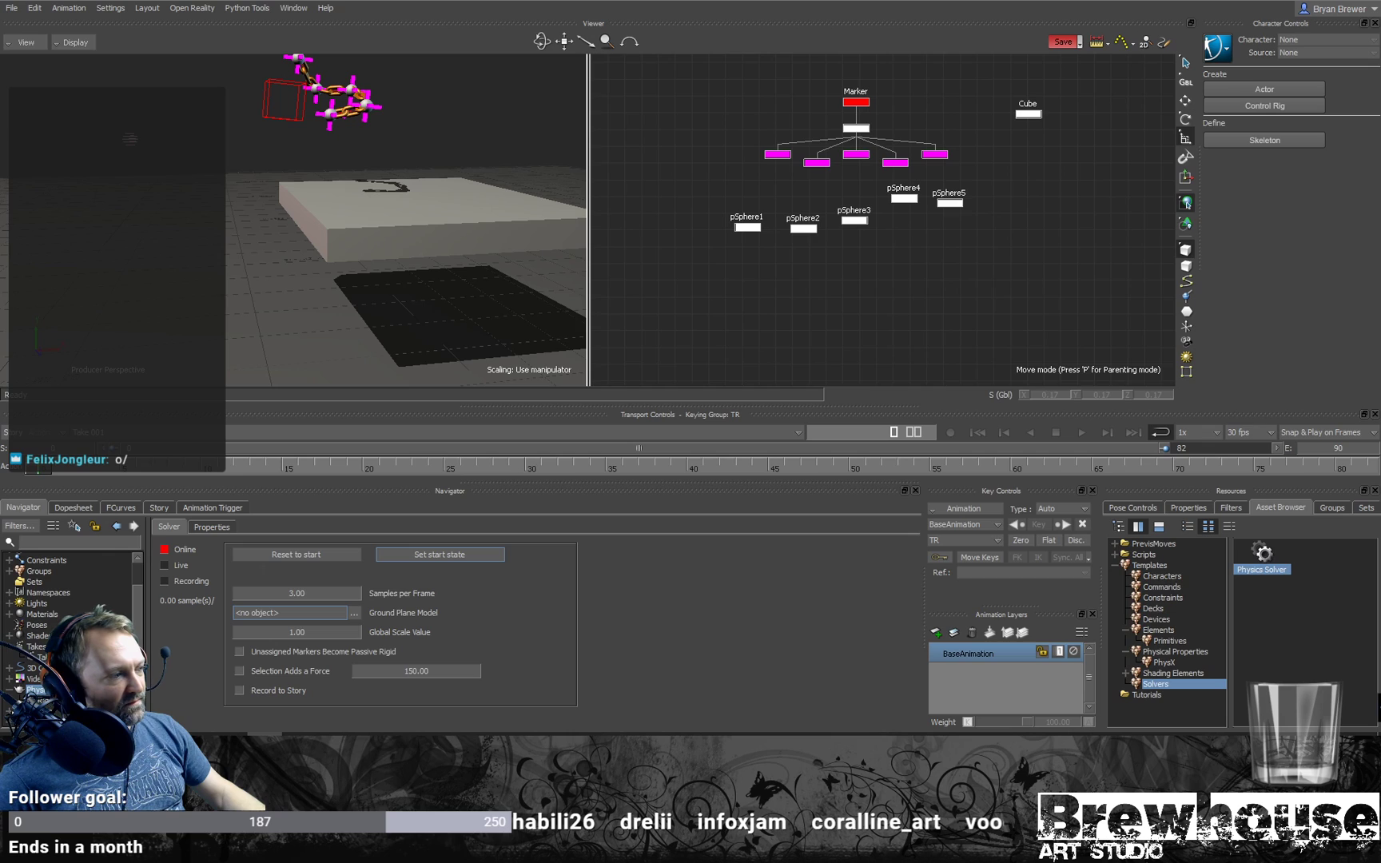
{"action": "left_click", "coordinate": [48, 701]}
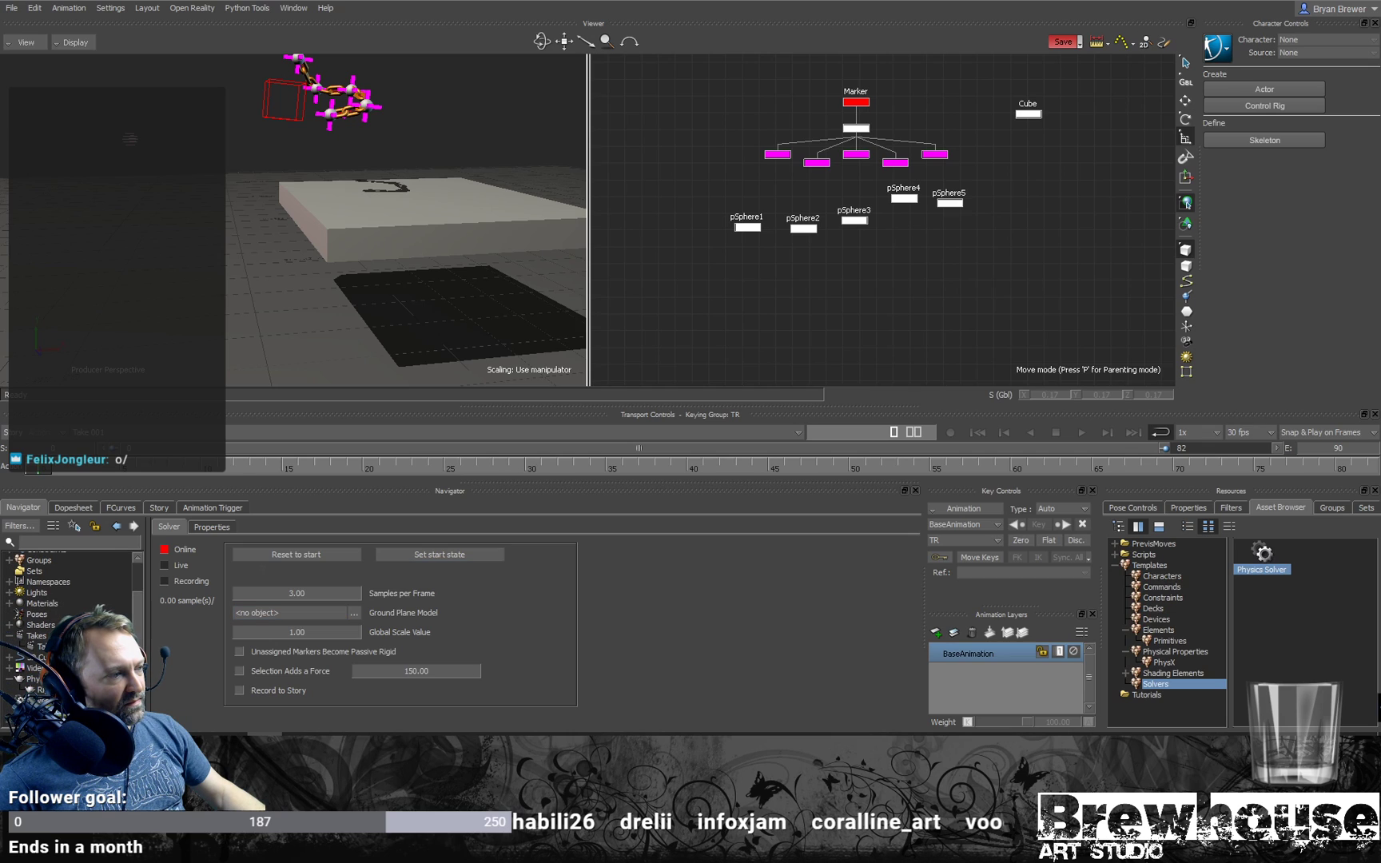
{"action": "left_click", "coordinate": [164, 552]}
{"action": "left_click", "coordinate": [164, 581]}
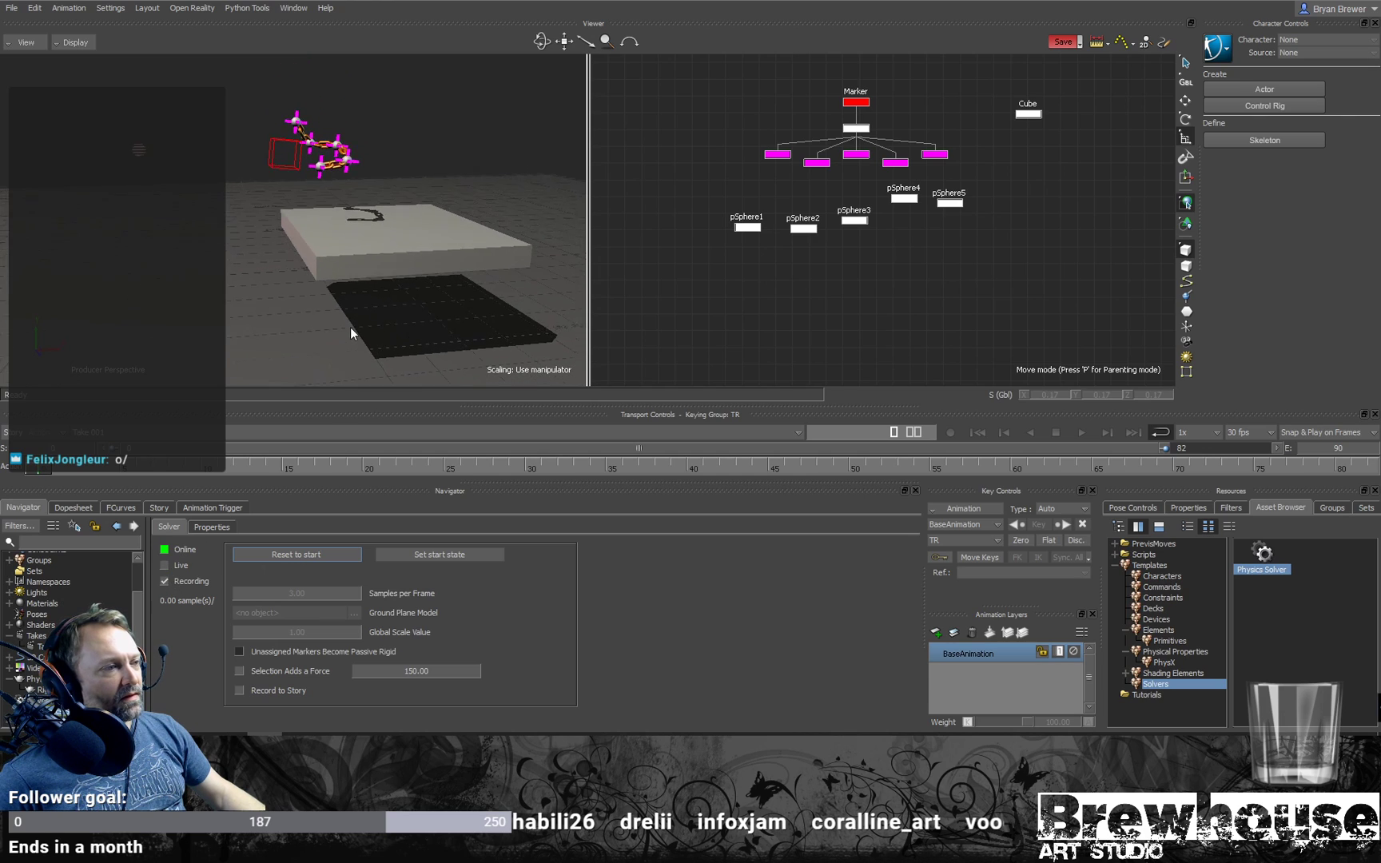
Step: Run the physics simulation live to test the spheres, stop it and reset the solver to start
{"action": "left_click", "coordinate": [166, 565]}
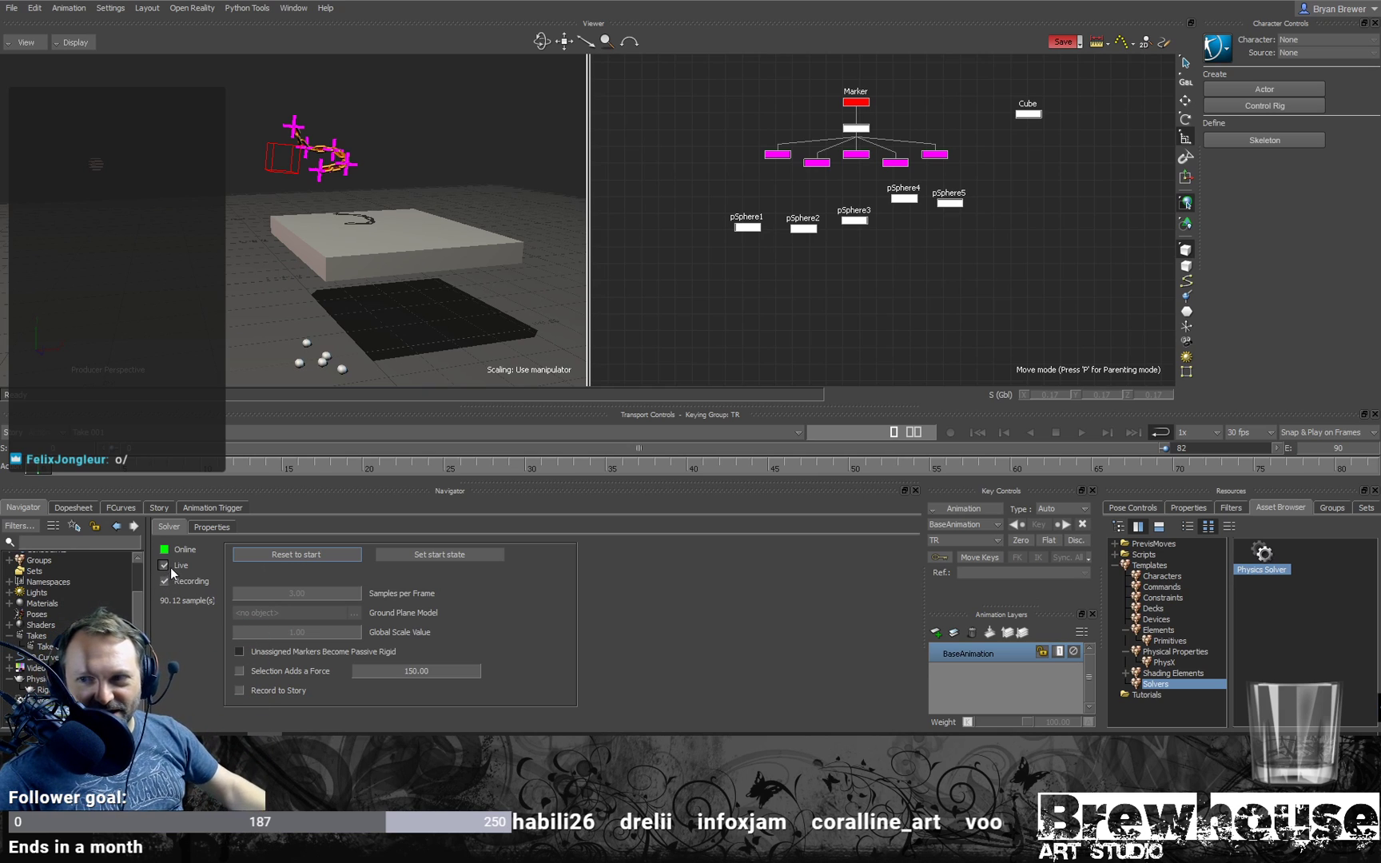
{"action": "left_click", "coordinate": [163, 566]}
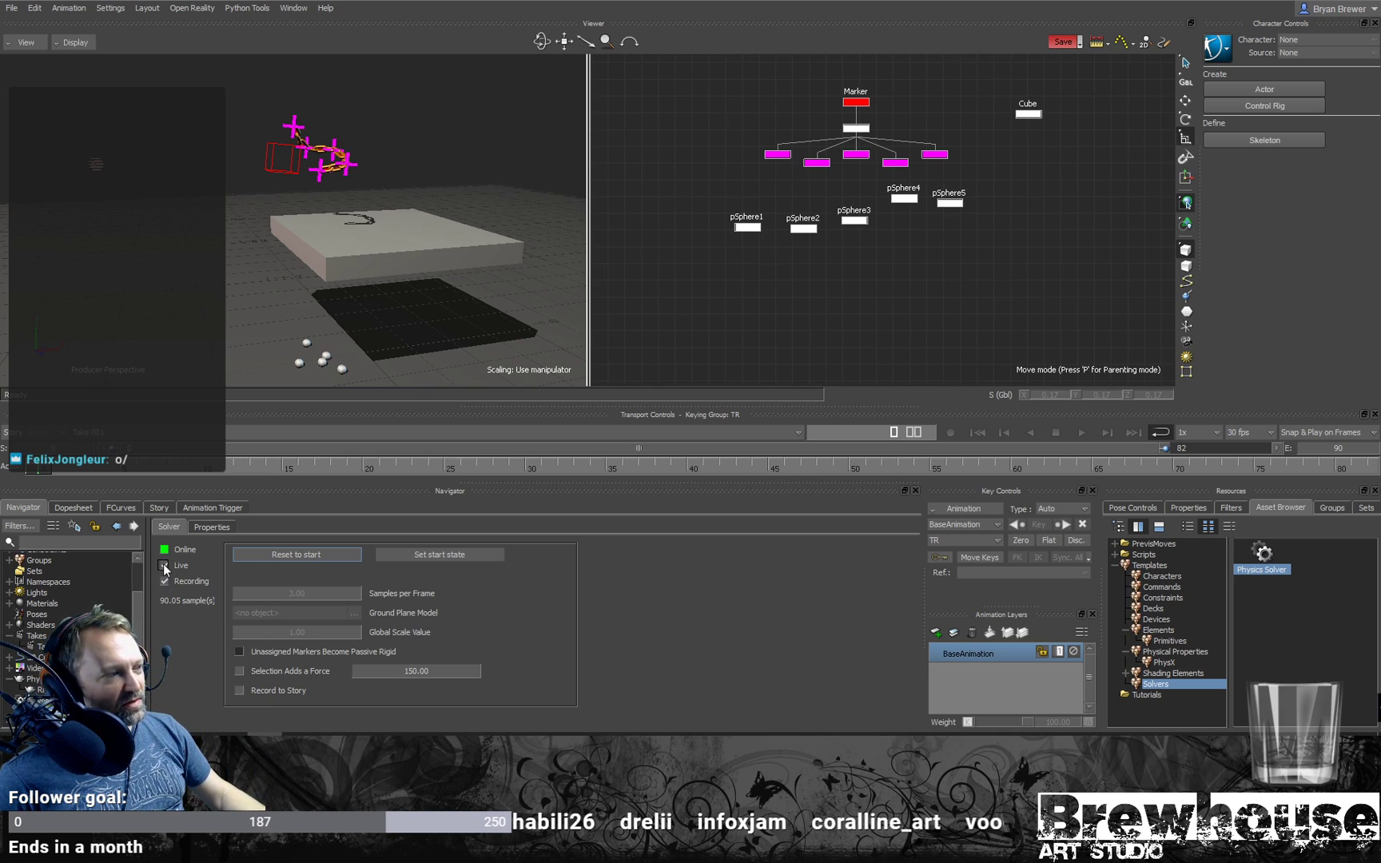
{"action": "left_click", "coordinate": [296, 554]}
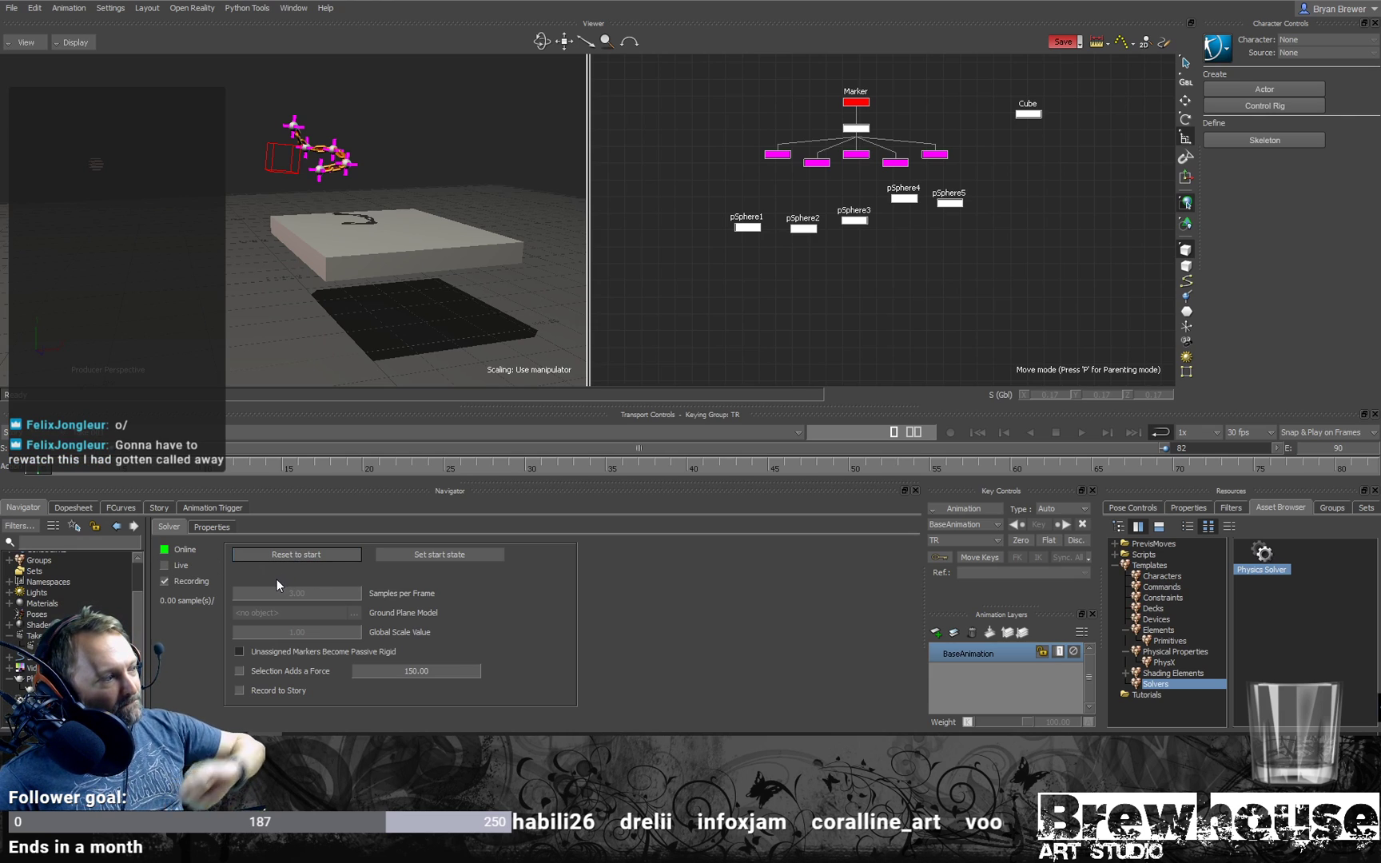
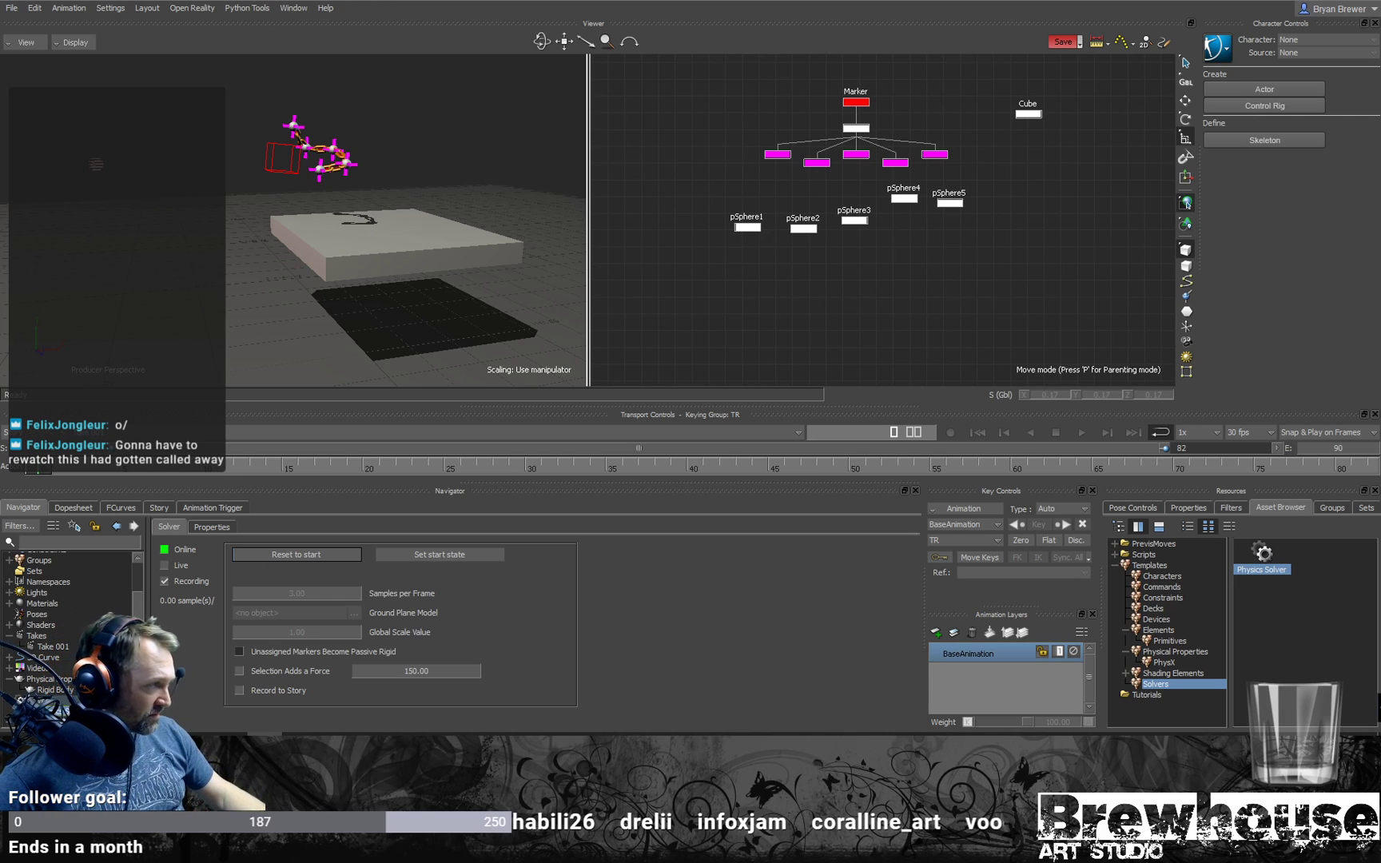
Step: Try to assign a Rigid Body physical property to the platform cube while the physics solver is online
{"action": "left_click_drag", "start_coordinate": [289, 256], "coordinate": [303, 290], "text": "alt"}
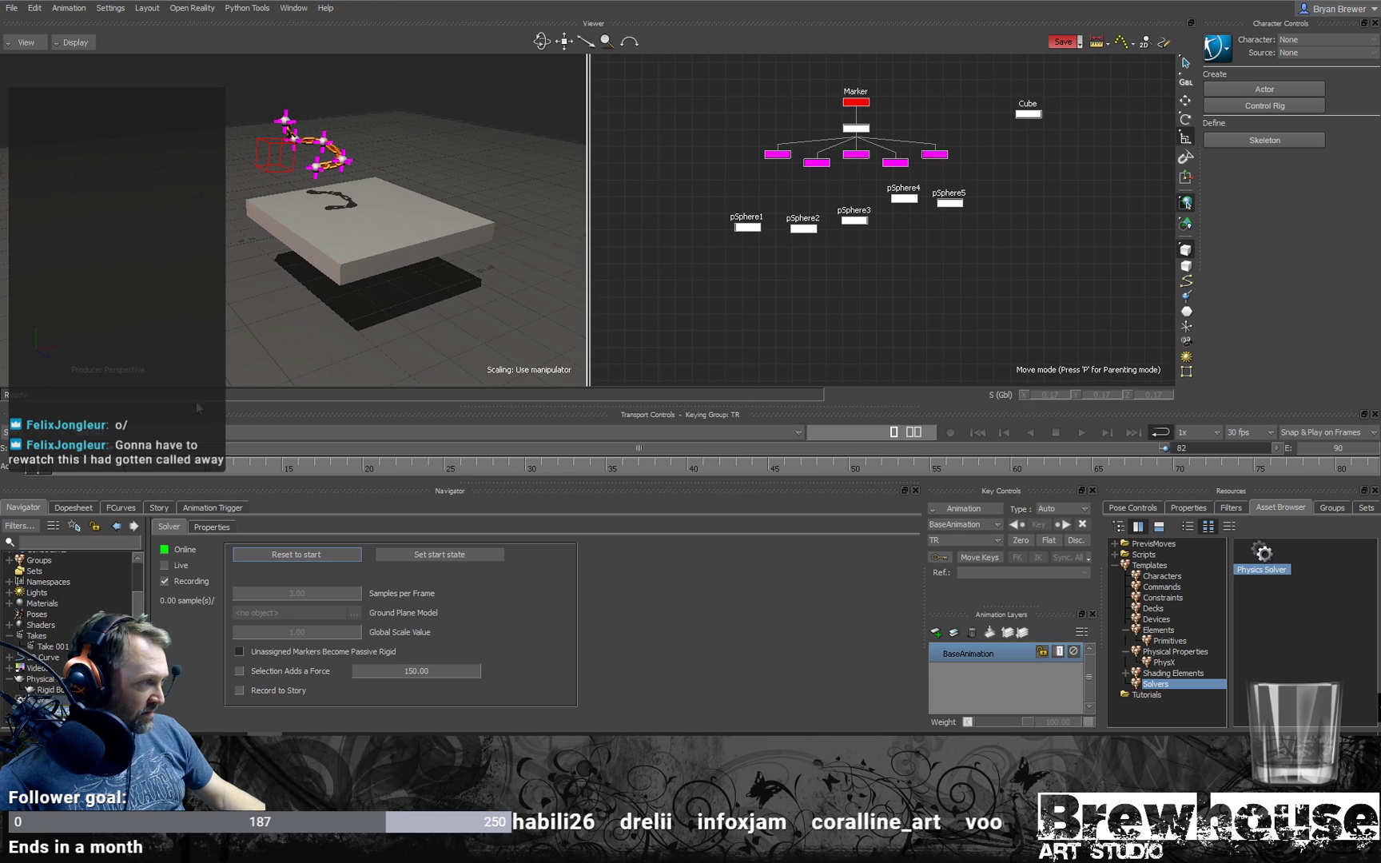
{"action": "left_click_drag", "start_coordinate": [185, 320], "coordinate": [222, 379], "text": "alt"}
{"action": "left_click_drag", "start_coordinate": [309, 321], "coordinate": [393, 252], "text": "alt"}
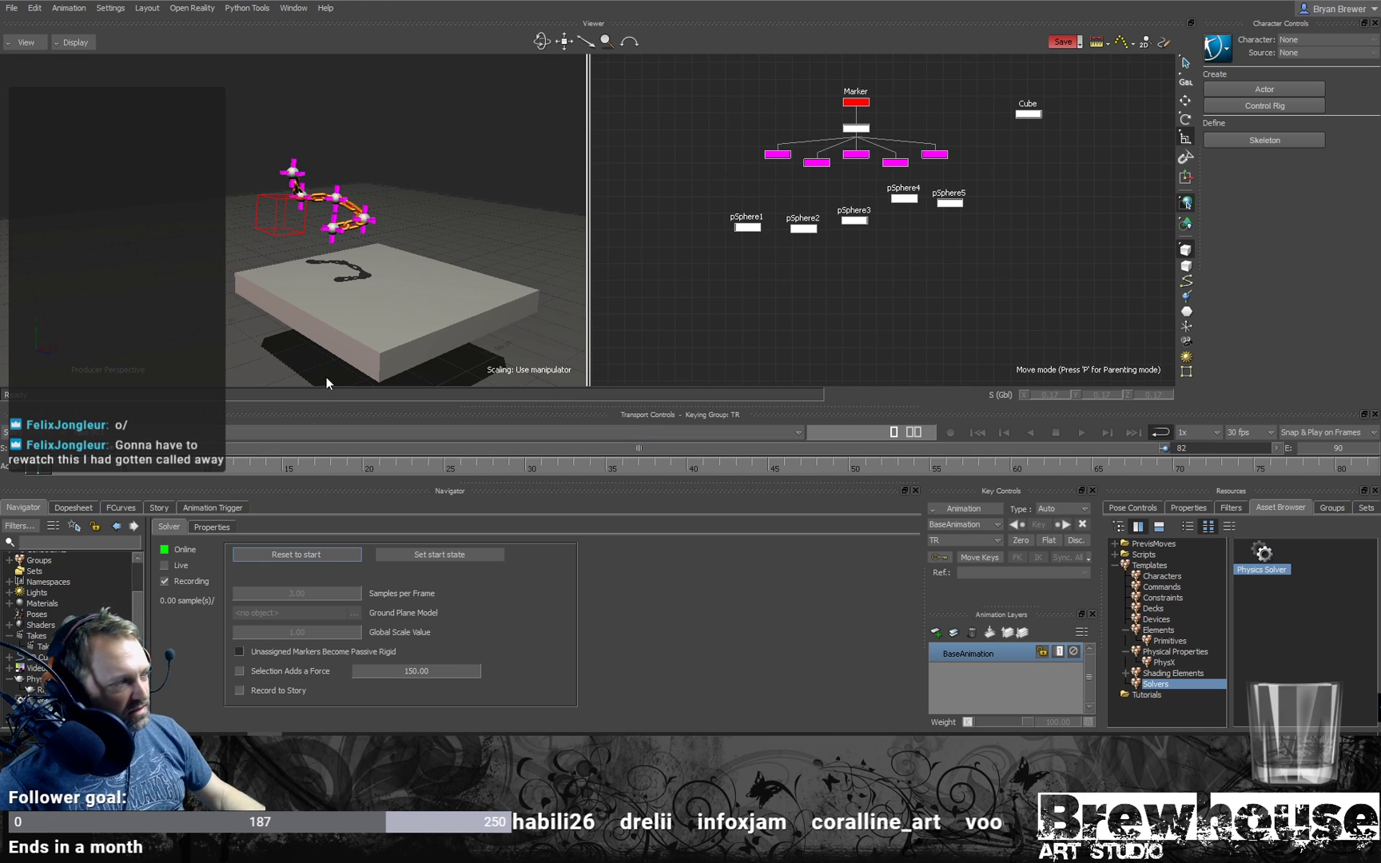
{"action": "left_click_drag", "start_coordinate": [362, 268], "coordinate": [396, 190], "text": "alt"}
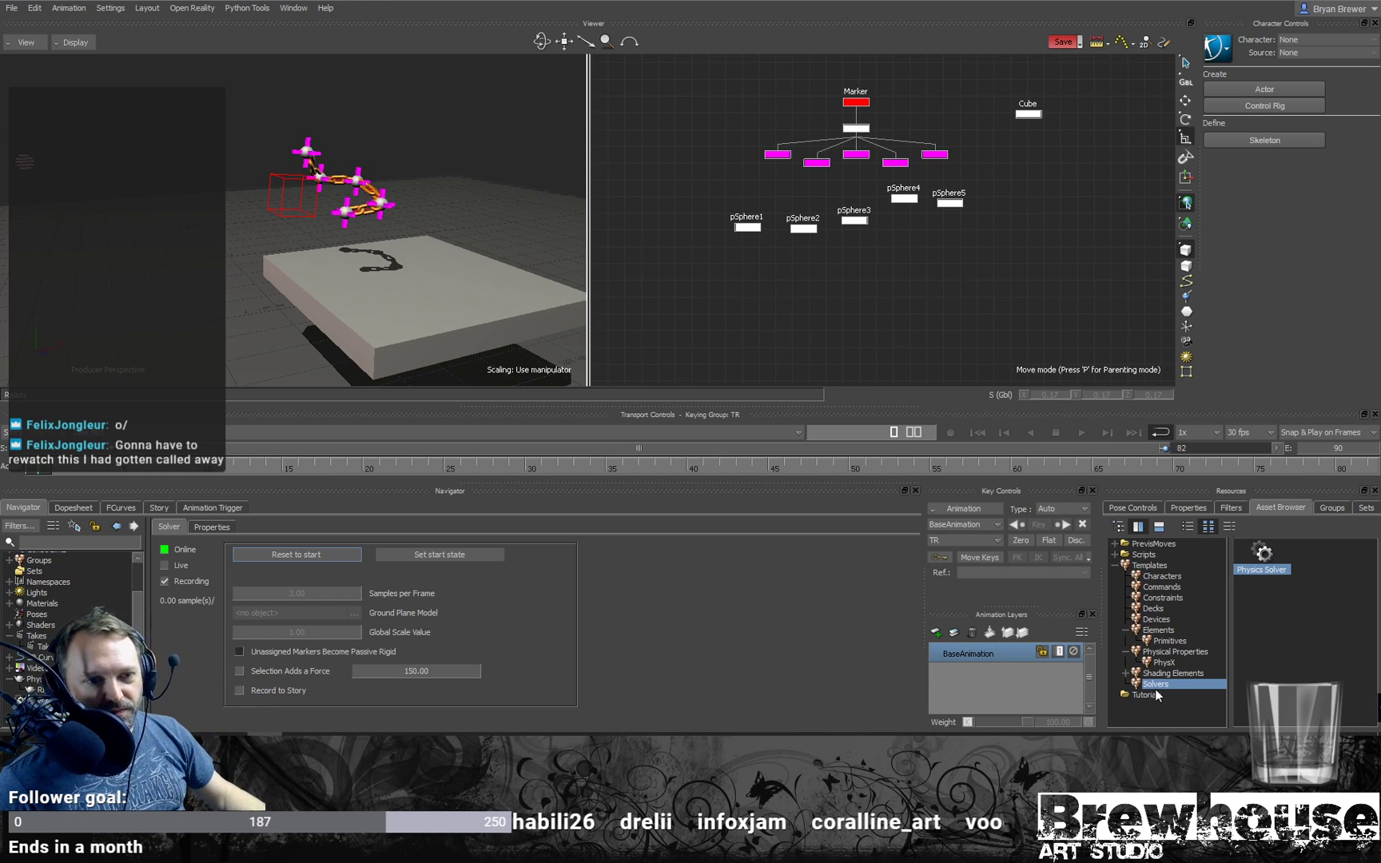
{"action": "left_click", "coordinate": [1166, 662]}
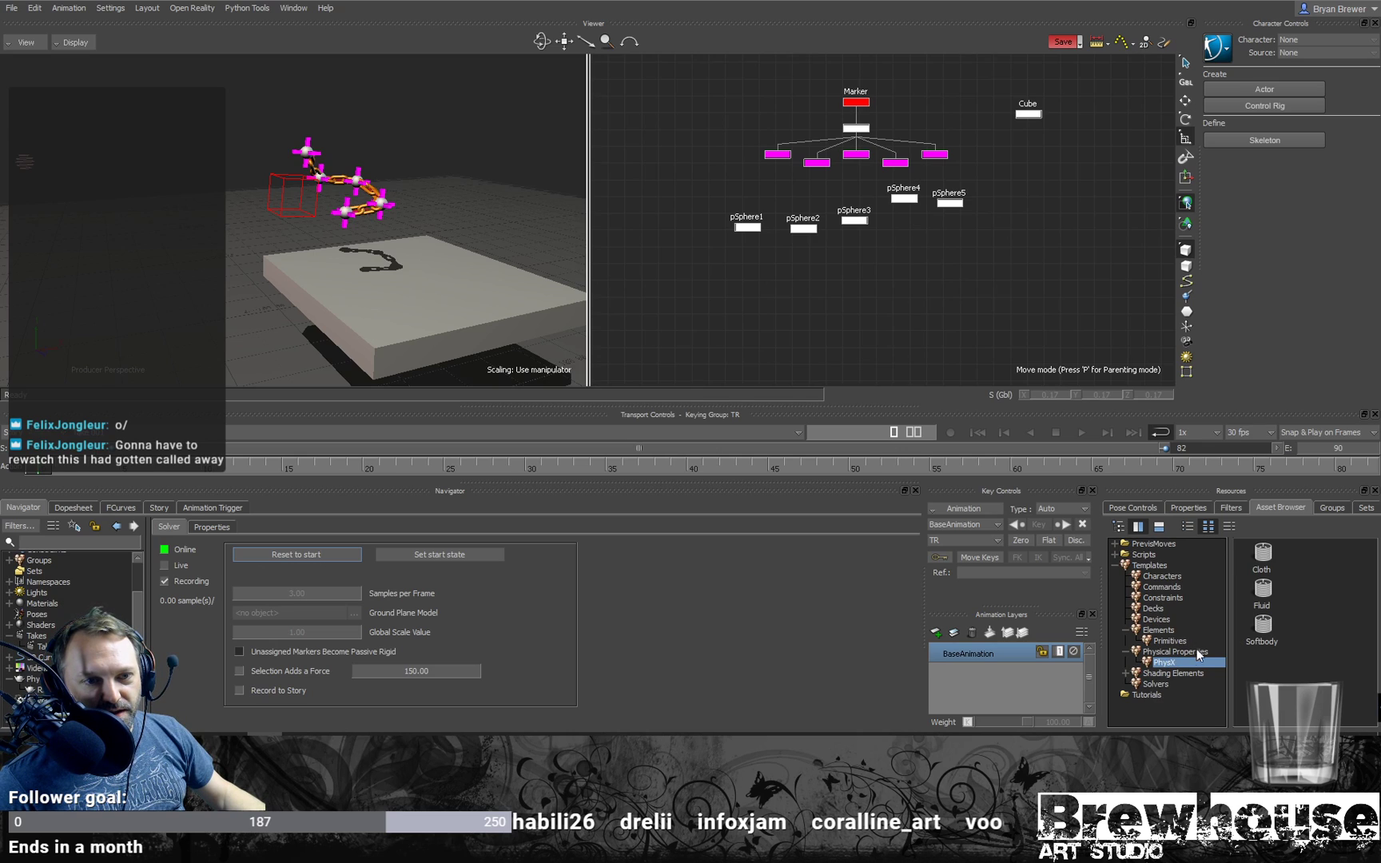
{"action": "left_click", "coordinate": [1168, 651]}
{"action": "left_click_drag", "start_coordinate": [1261, 627], "coordinate": [445, 324]}
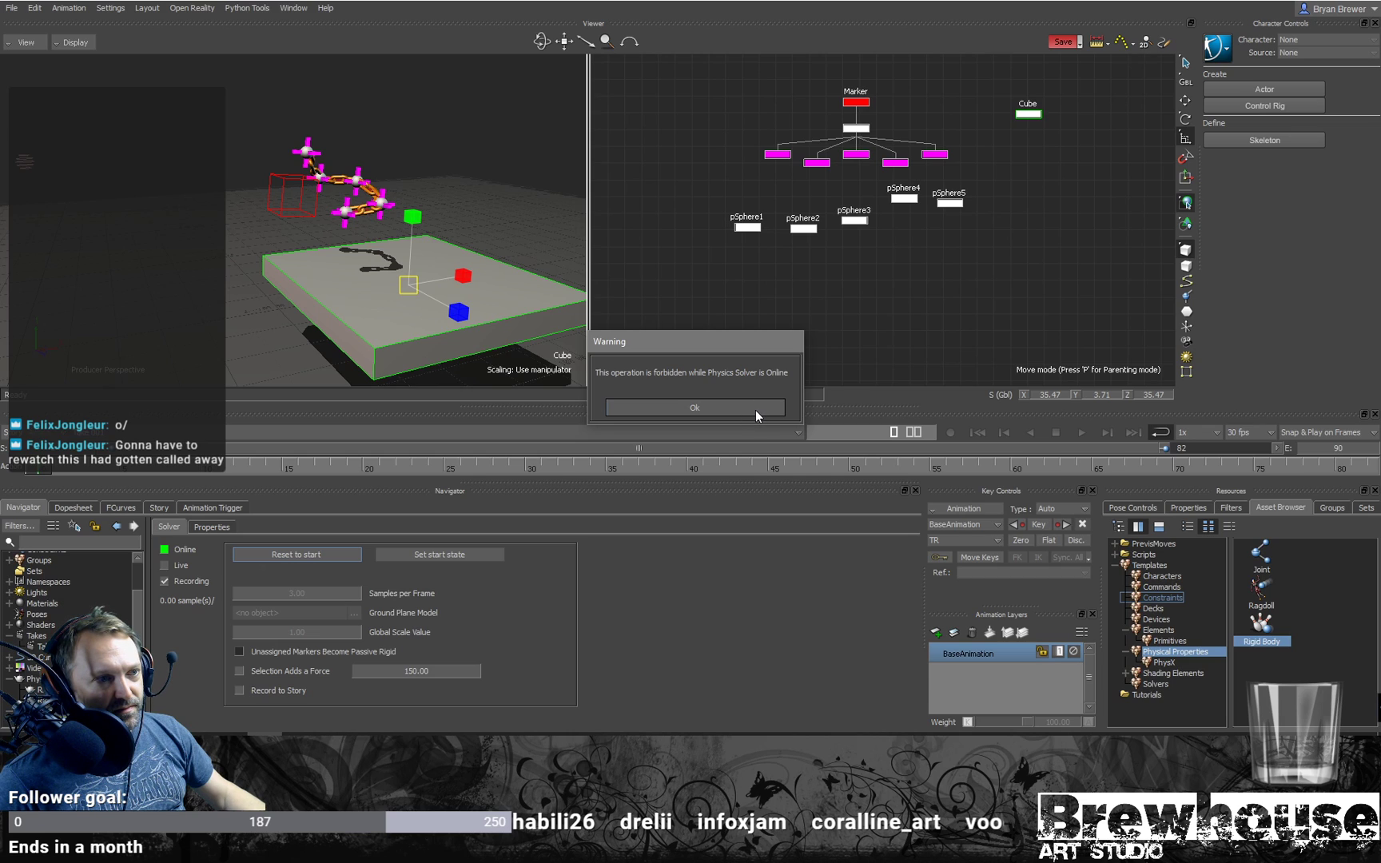
{"action": "left_click", "coordinate": [758, 406]}
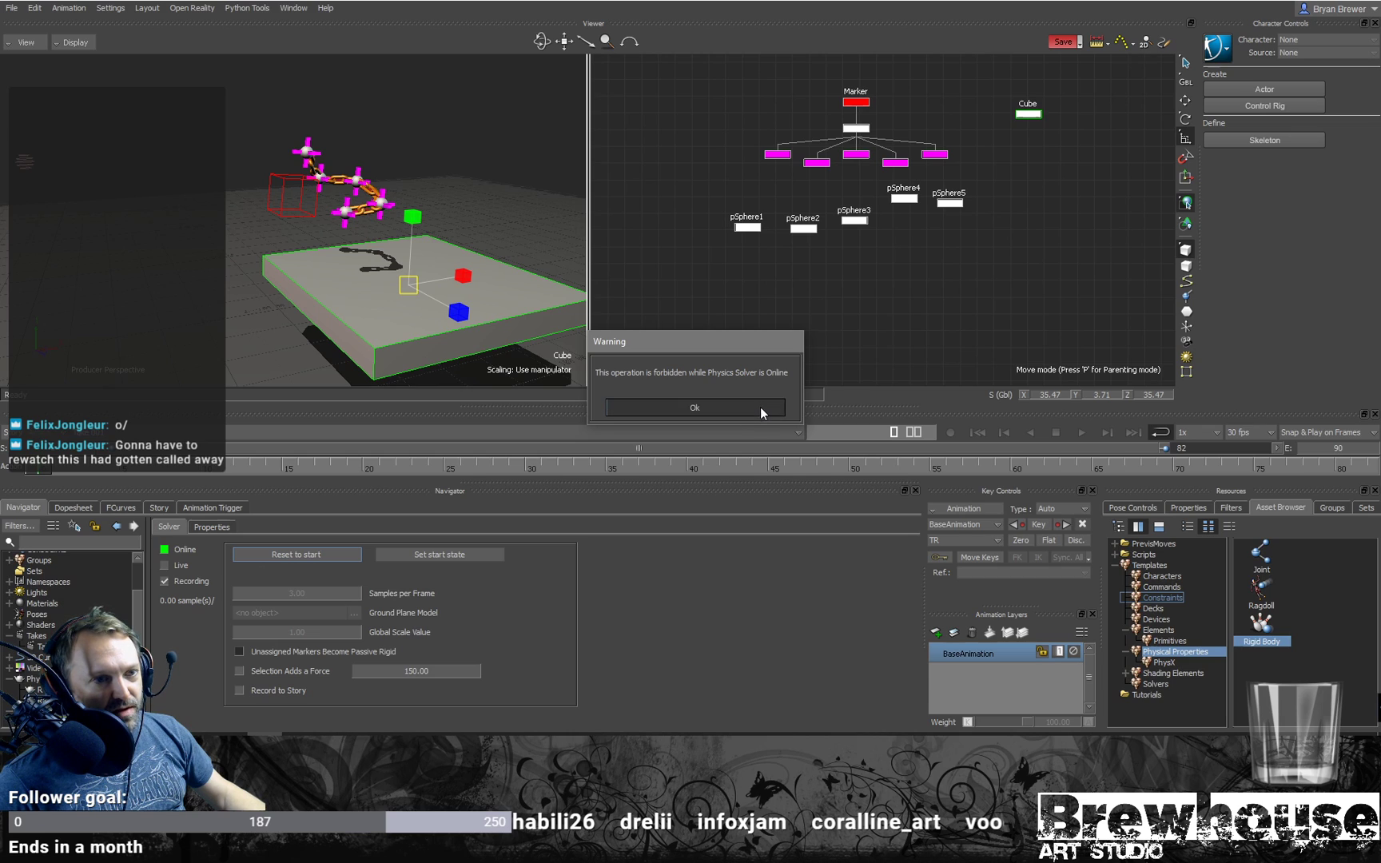
Step: With the physics solver taken offline, make the platform cube a rigid body with Passive activation
{"action": "left_click", "coordinate": [164, 550]}
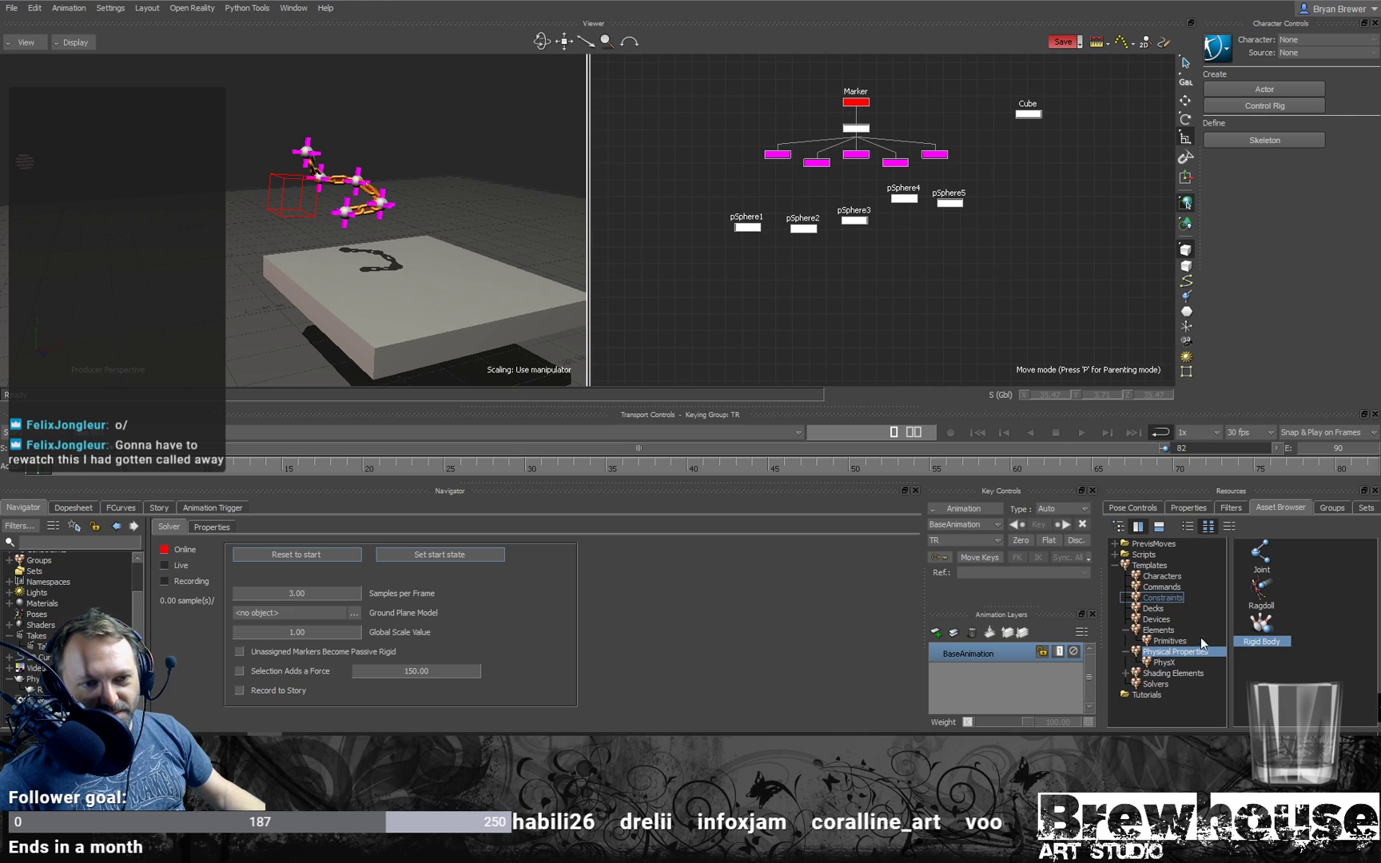
{"action": "left_click_drag", "start_coordinate": [1269, 626], "coordinate": [462, 343]}
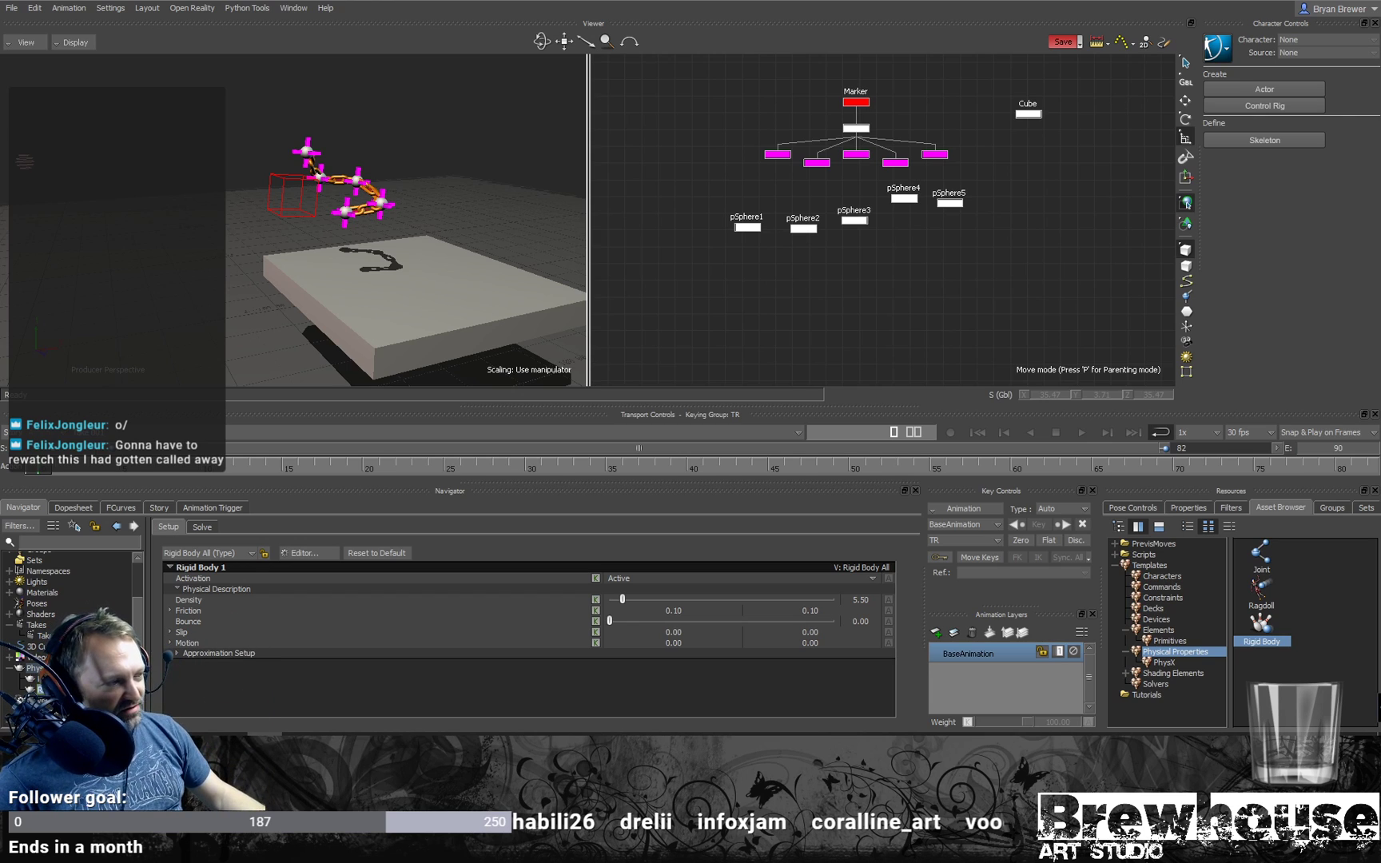
{"action": "left_click", "coordinate": [625, 576]}
{"action": "left_click", "coordinate": [627, 611]}
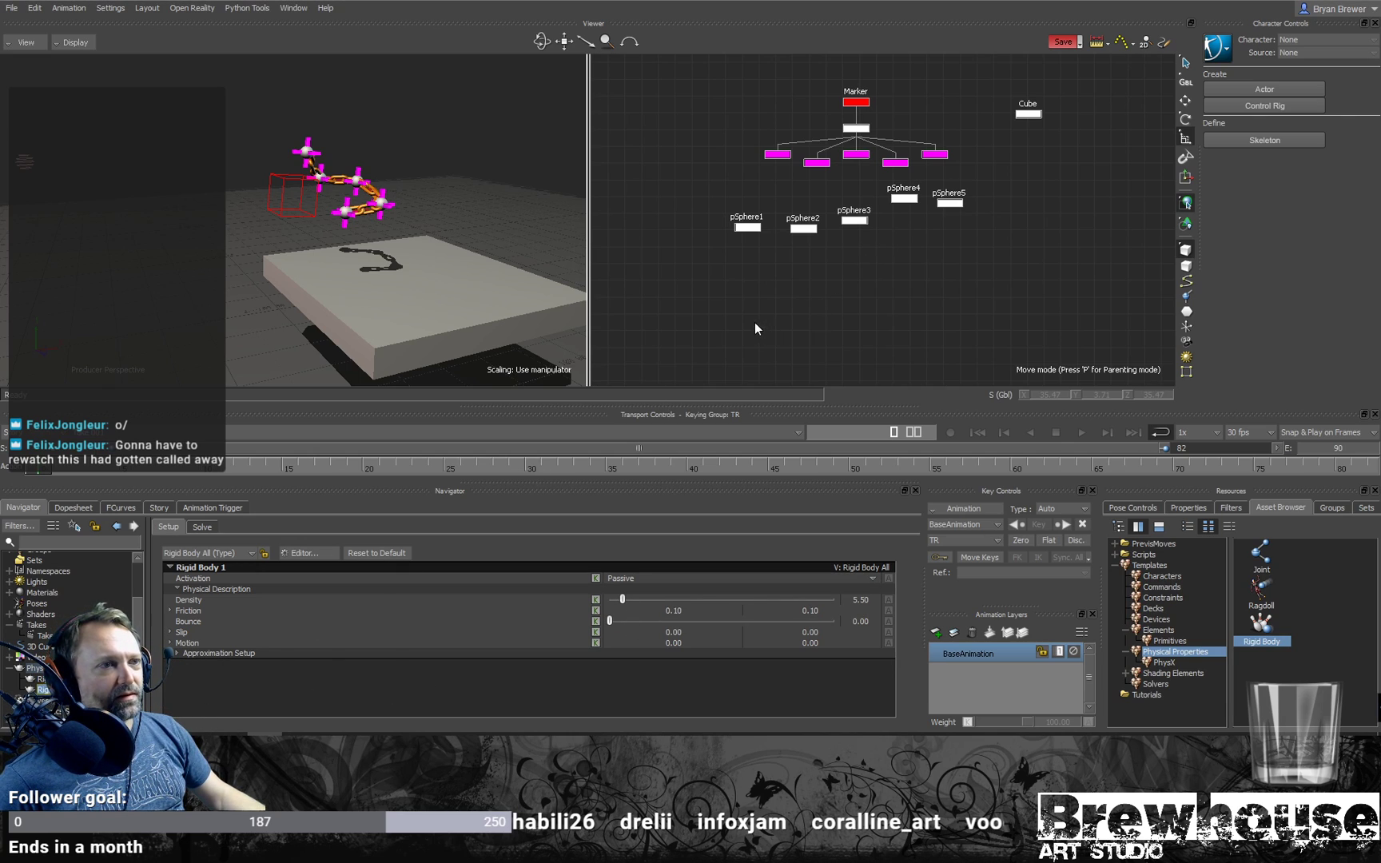
Step: Reopen the physics solver's settings from the scene tree and bring it back online
{"action": "middle_click_drag", "start_coordinate": [790, 327], "coordinate": [794, 322], "text": "alt"}
{"action": "left_click_drag", "start_coordinate": [360, 302], "coordinate": [384, 260], "text": "alt"}
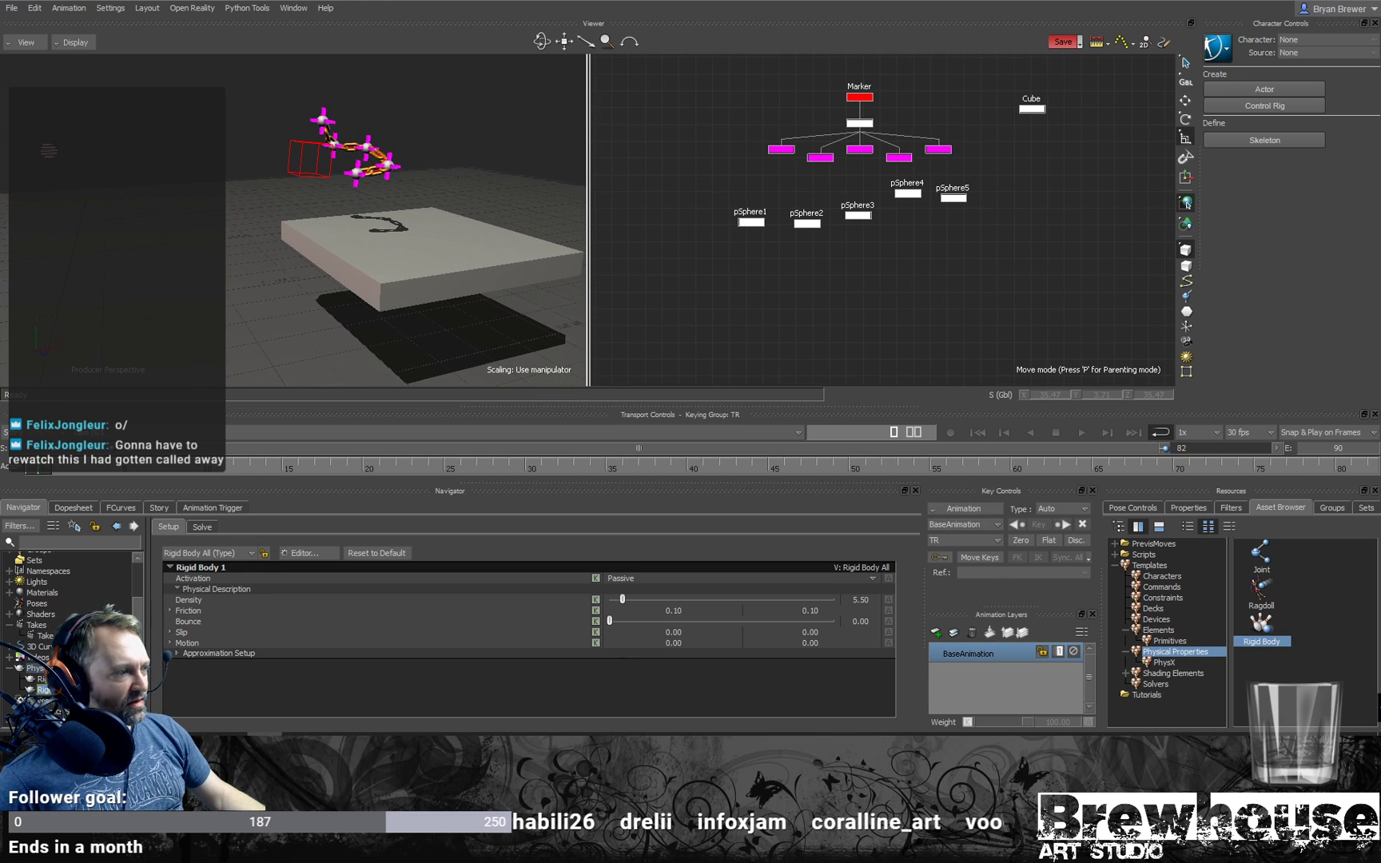
{"action": "scroll", "coordinate": [39, 689], "scroll_direction": "down", "scroll_amount": 1}
{"action": "double_click", "coordinate": [38, 689]}
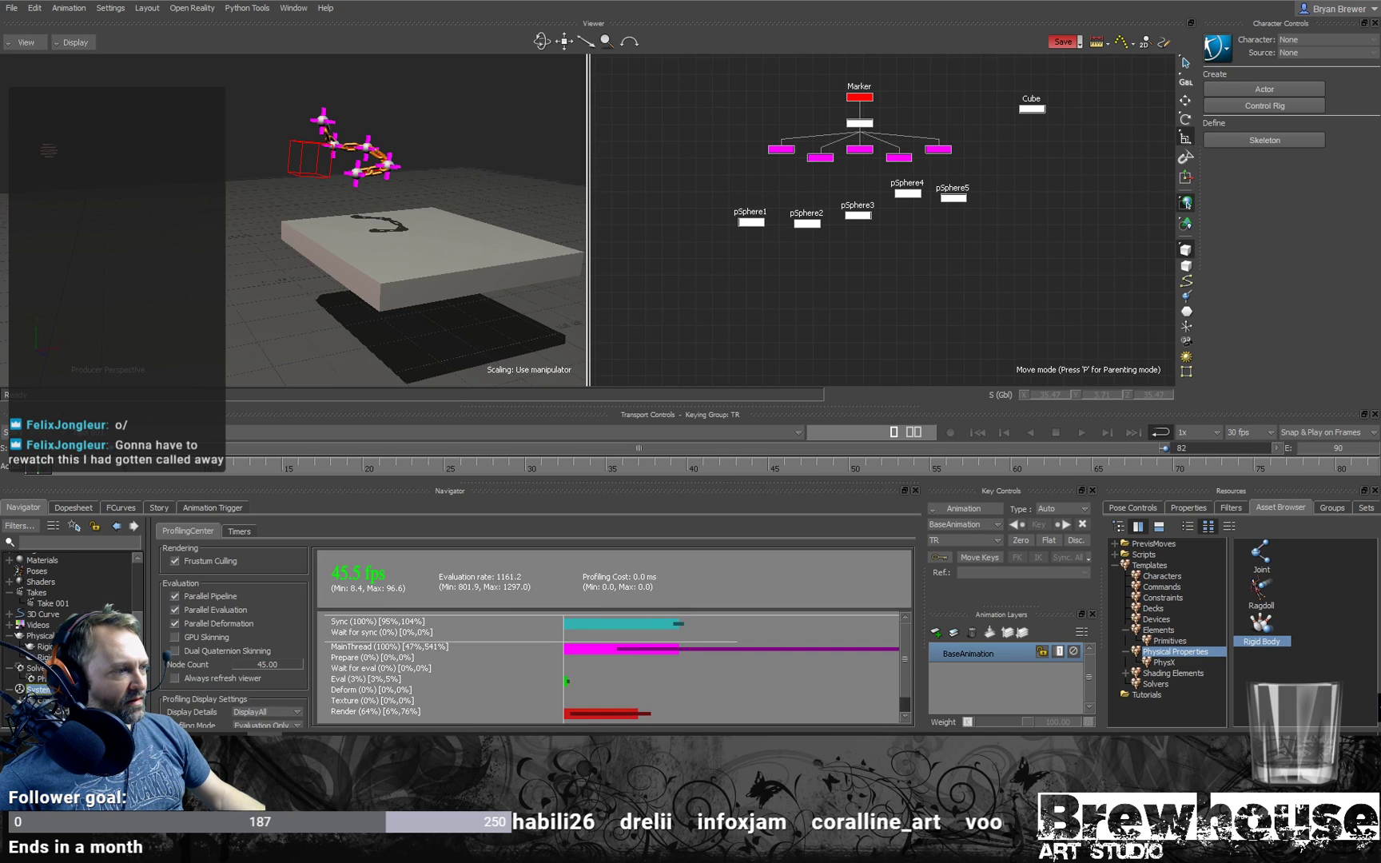
{"action": "left_click", "coordinate": [11, 689]}
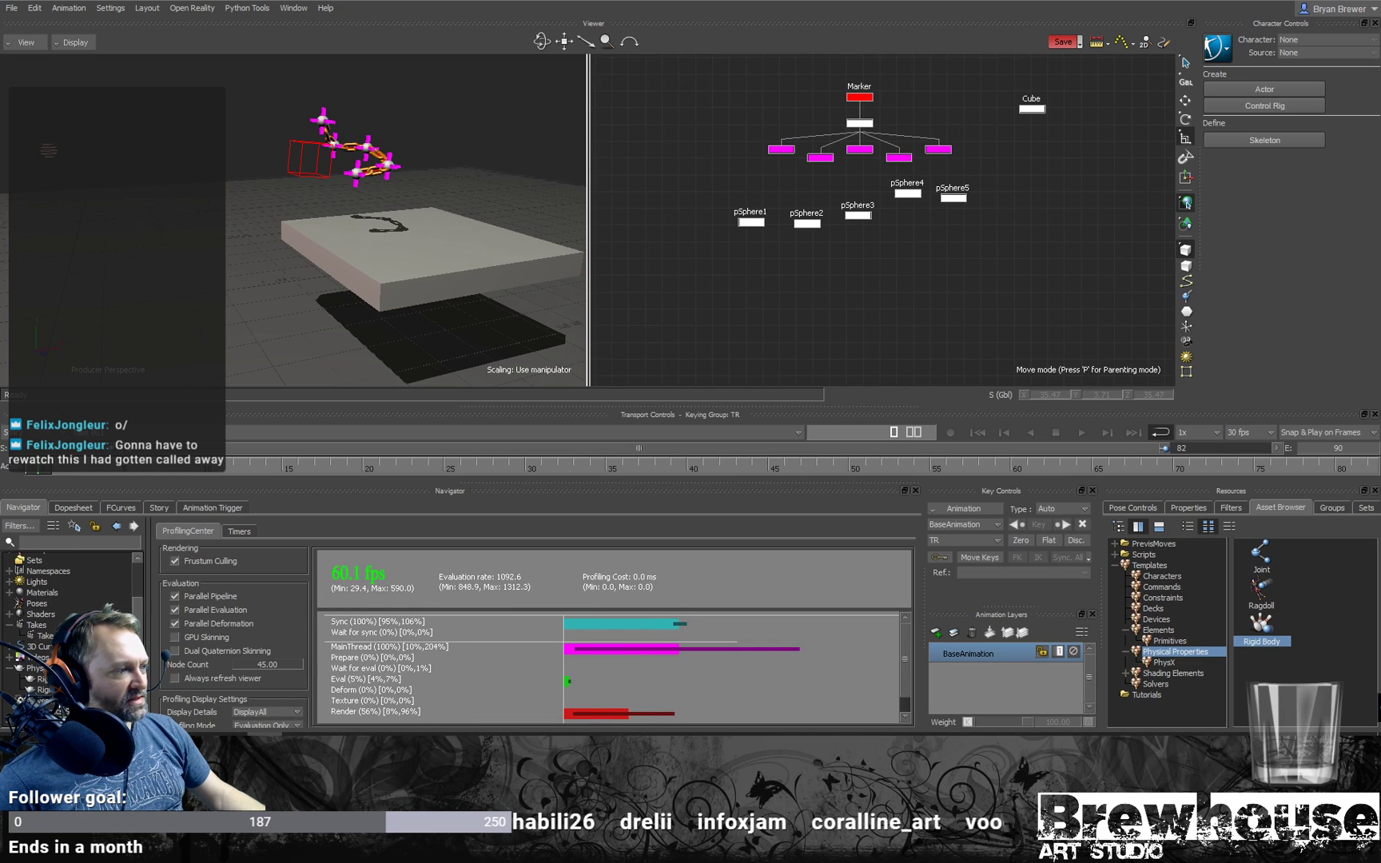
{"action": "double_click", "coordinate": [40, 711]}
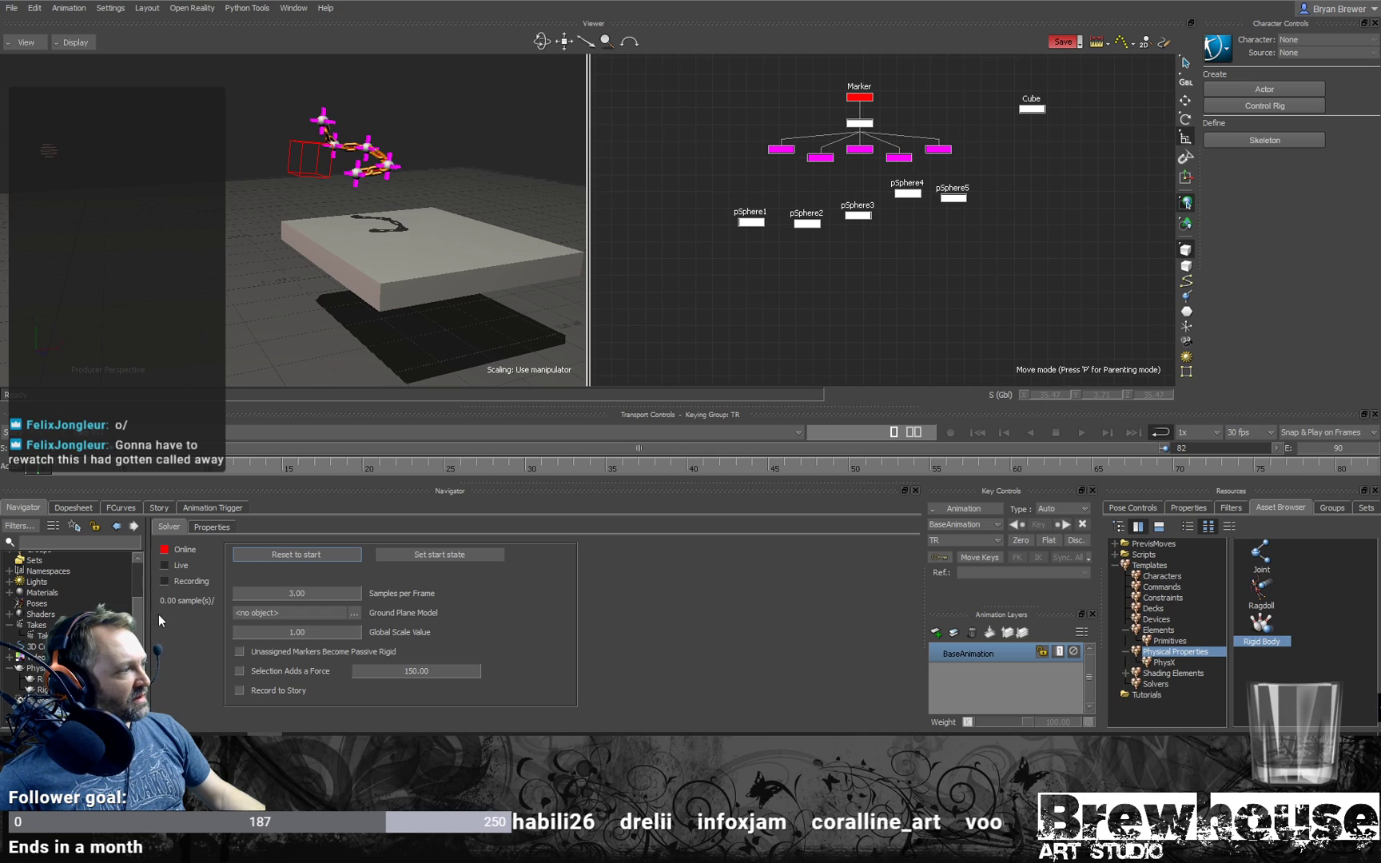
{"action": "left_click", "coordinate": [164, 550]}
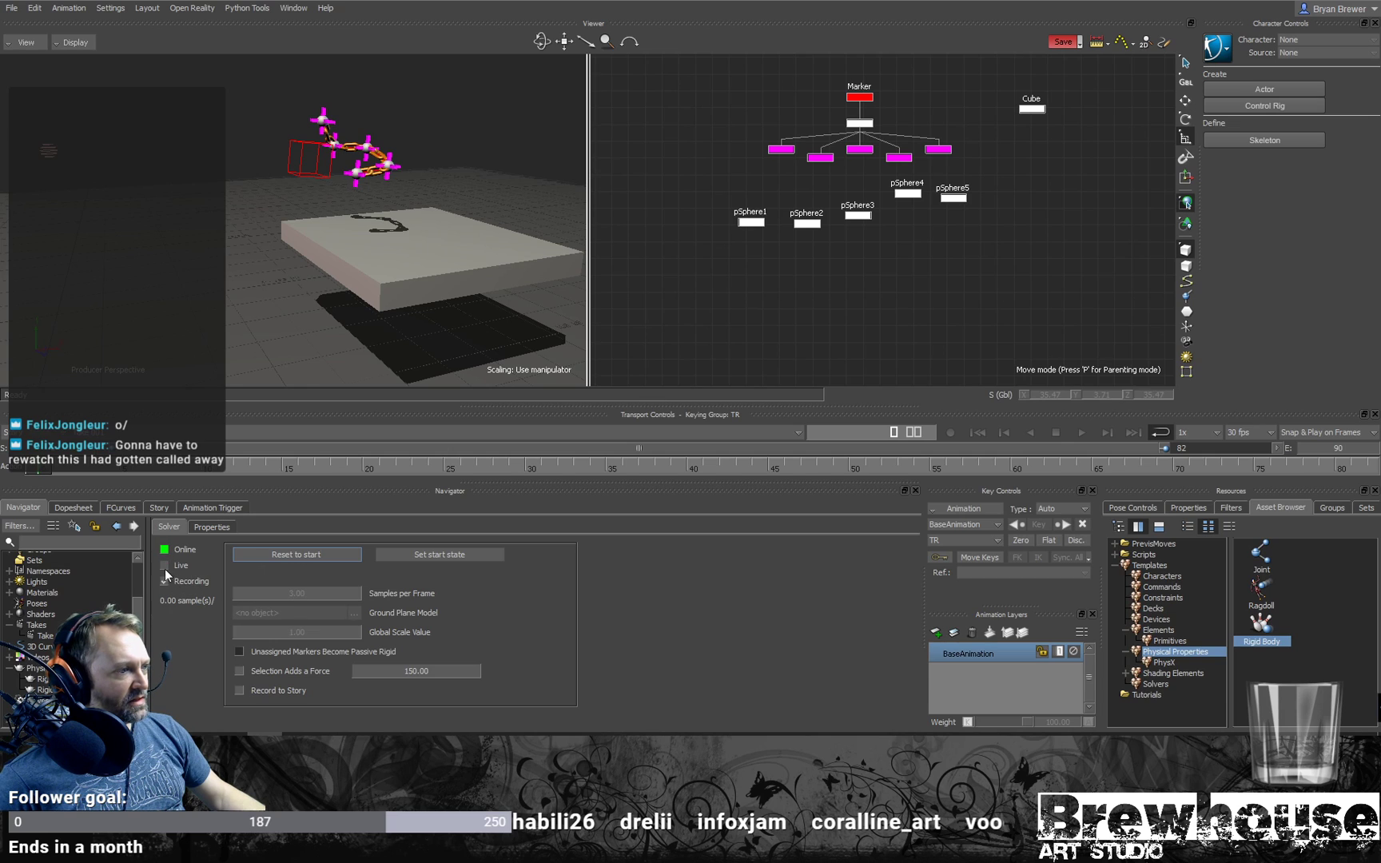
Step: Run the live simulation to test the spheres against the passive platform, then stop and reset it
{"action": "left_click", "coordinate": [164, 565]}
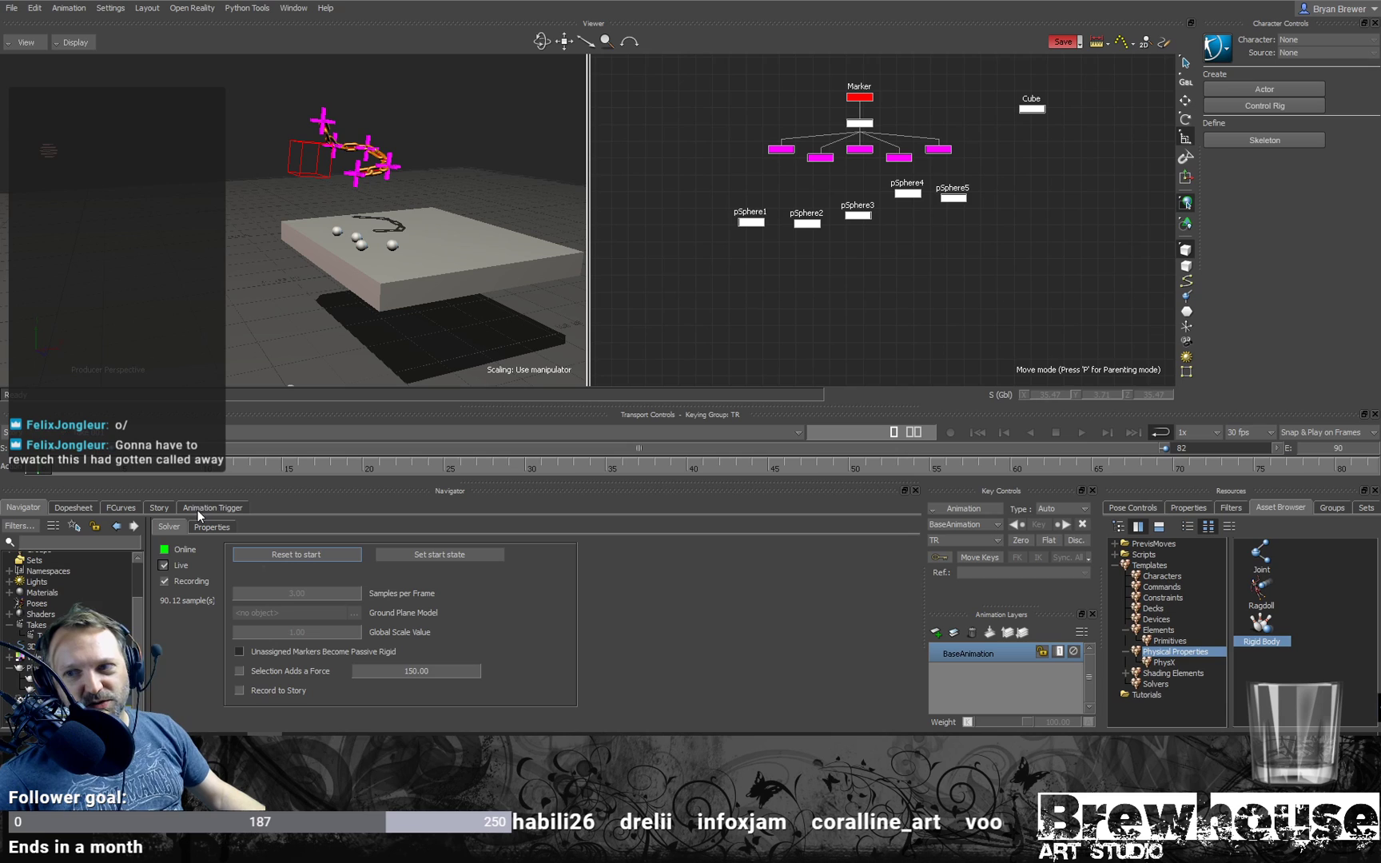
{"action": "left_click", "coordinate": [164, 566]}
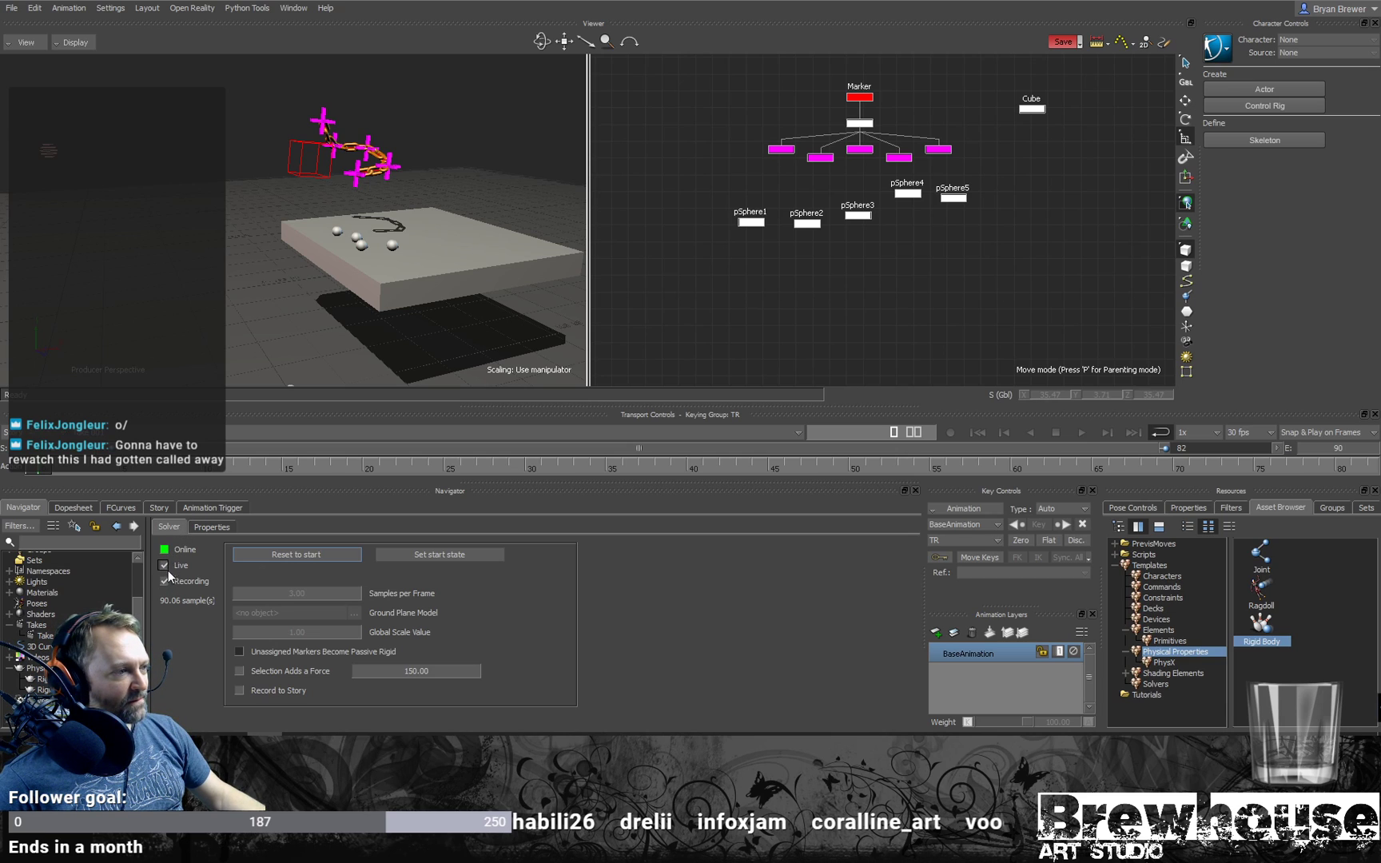
{"action": "left_click", "coordinate": [288, 554]}
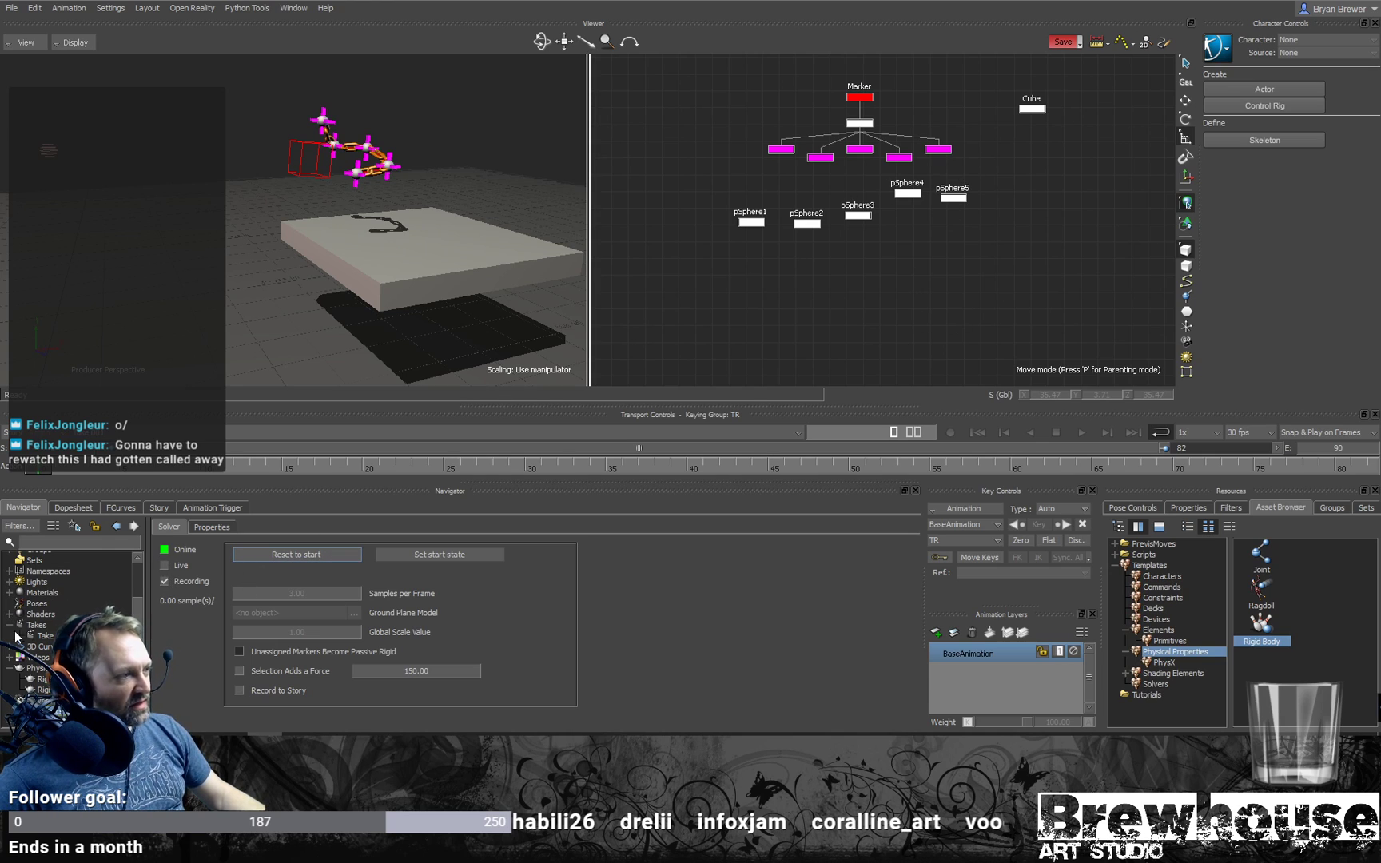
Step: Take the physics solver offline
{"action": "scroll", "coordinate": [11, 674], "scroll_direction": "up", "scroll_amount": 1}
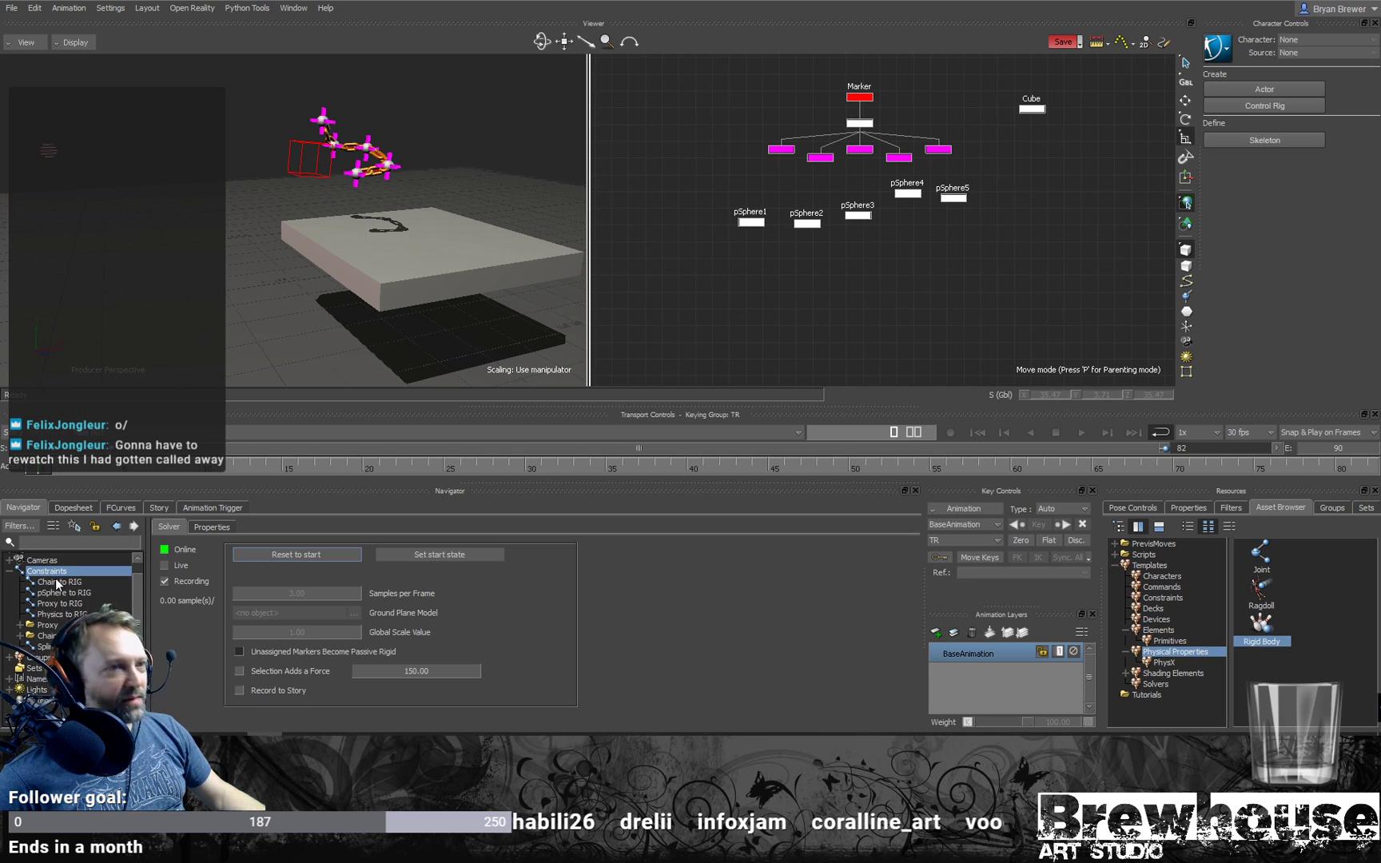
{"action": "right_click", "coordinate": [50, 574]}
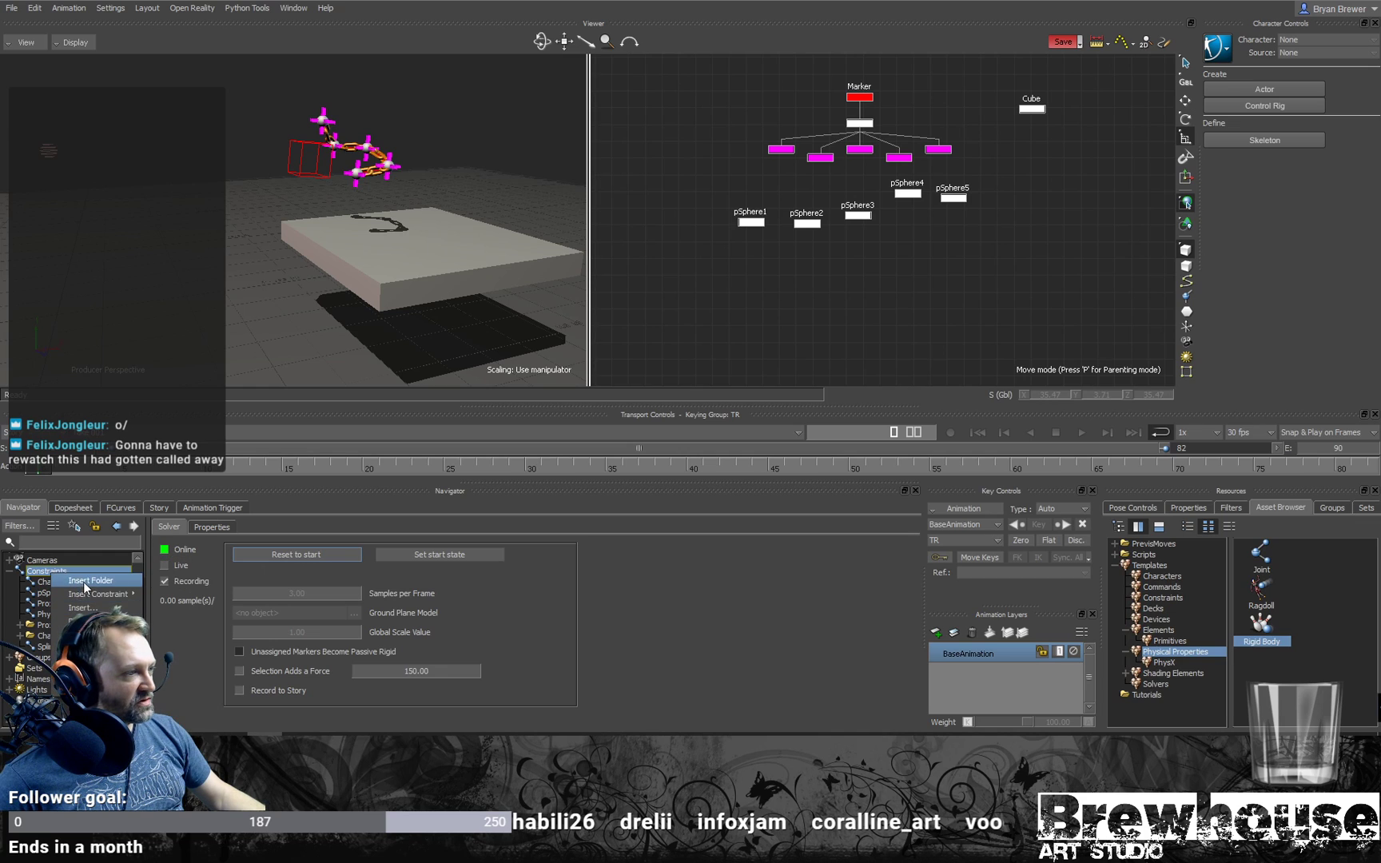
{"action": "left_click", "coordinate": [200, 547]}
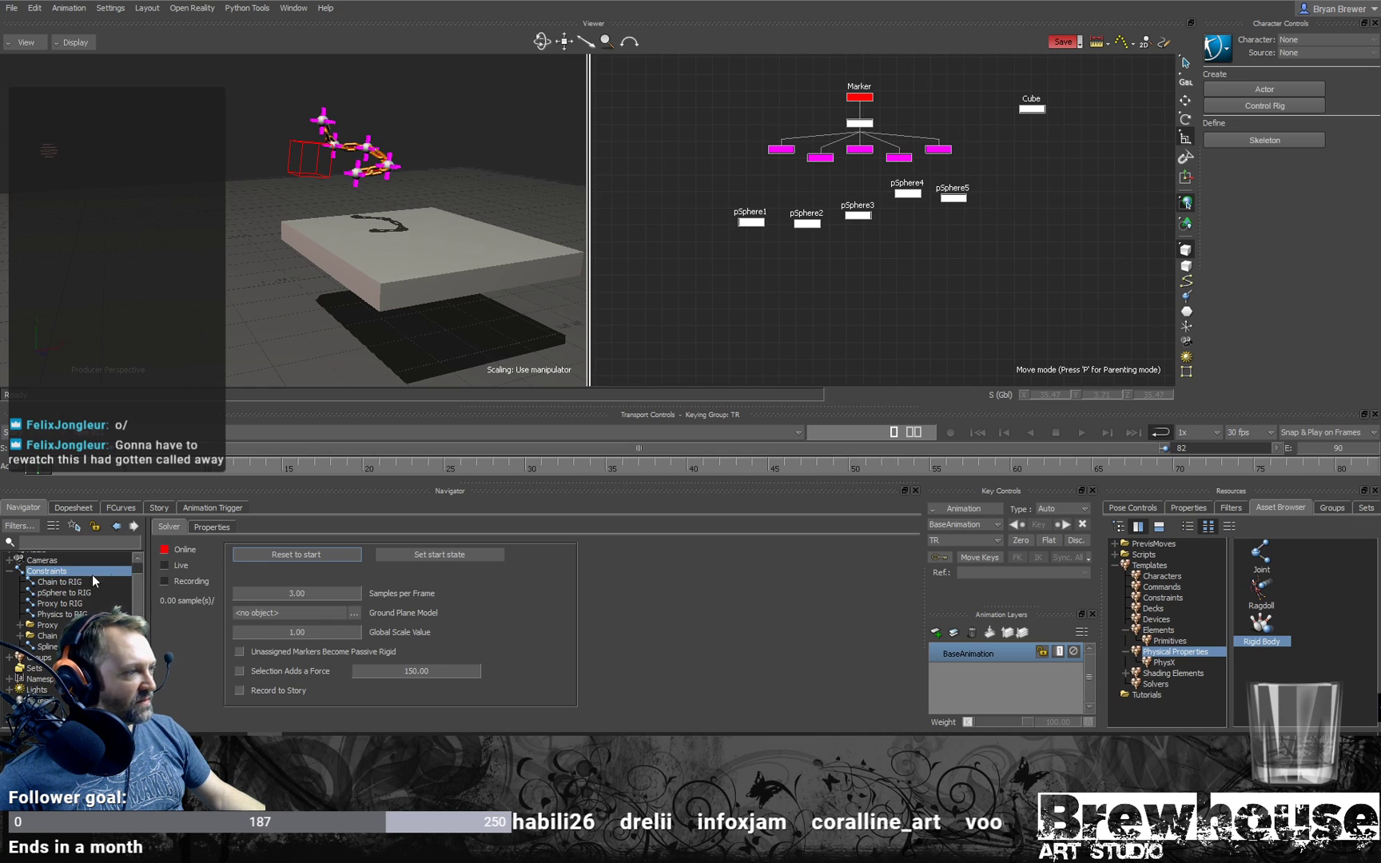
Step: Insert a new folder under Constraints in the scene tree and rename it Physics
{"action": "right_click", "coordinate": [46, 571]}
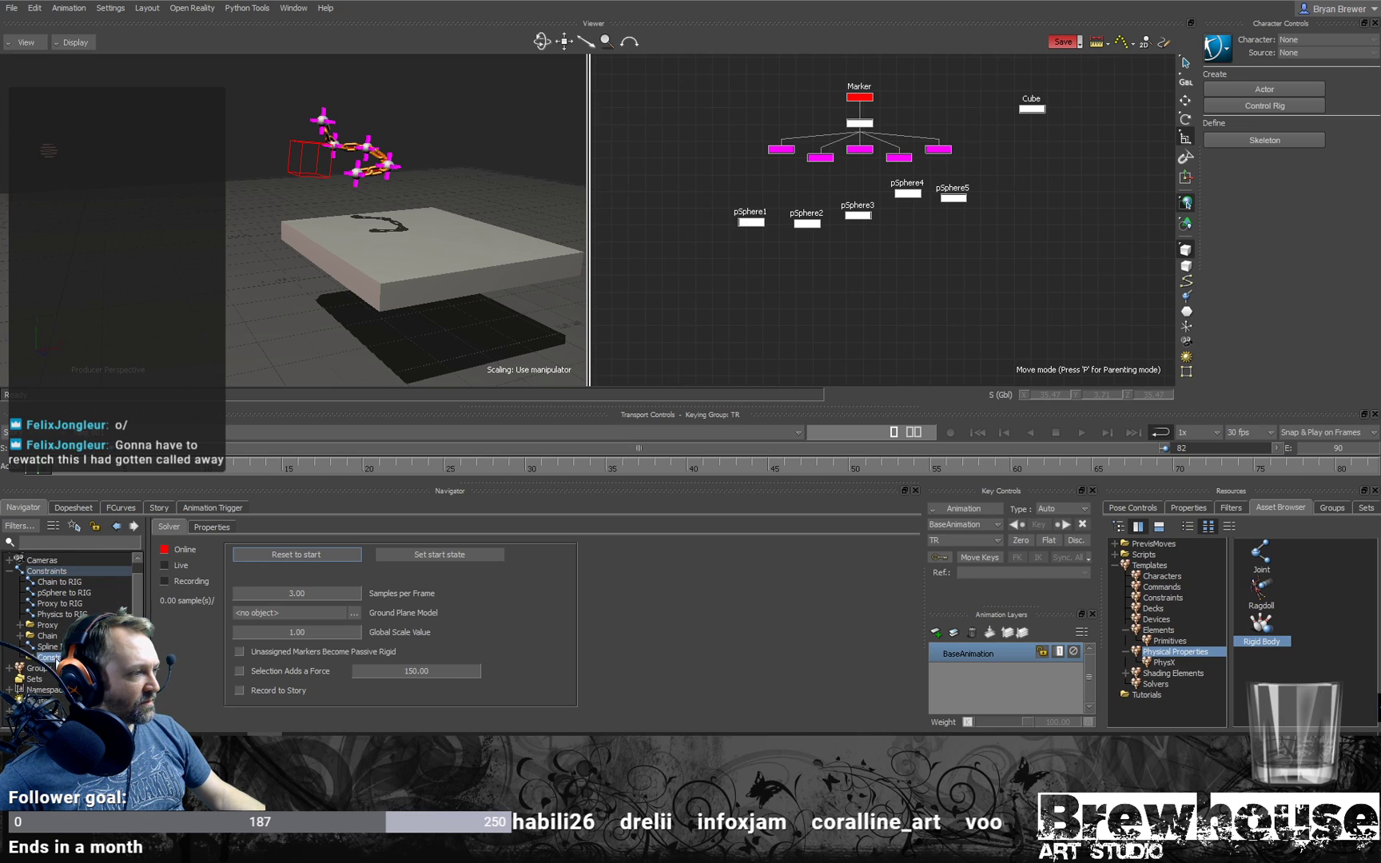
{"action": "right_click", "coordinate": [56, 659]}
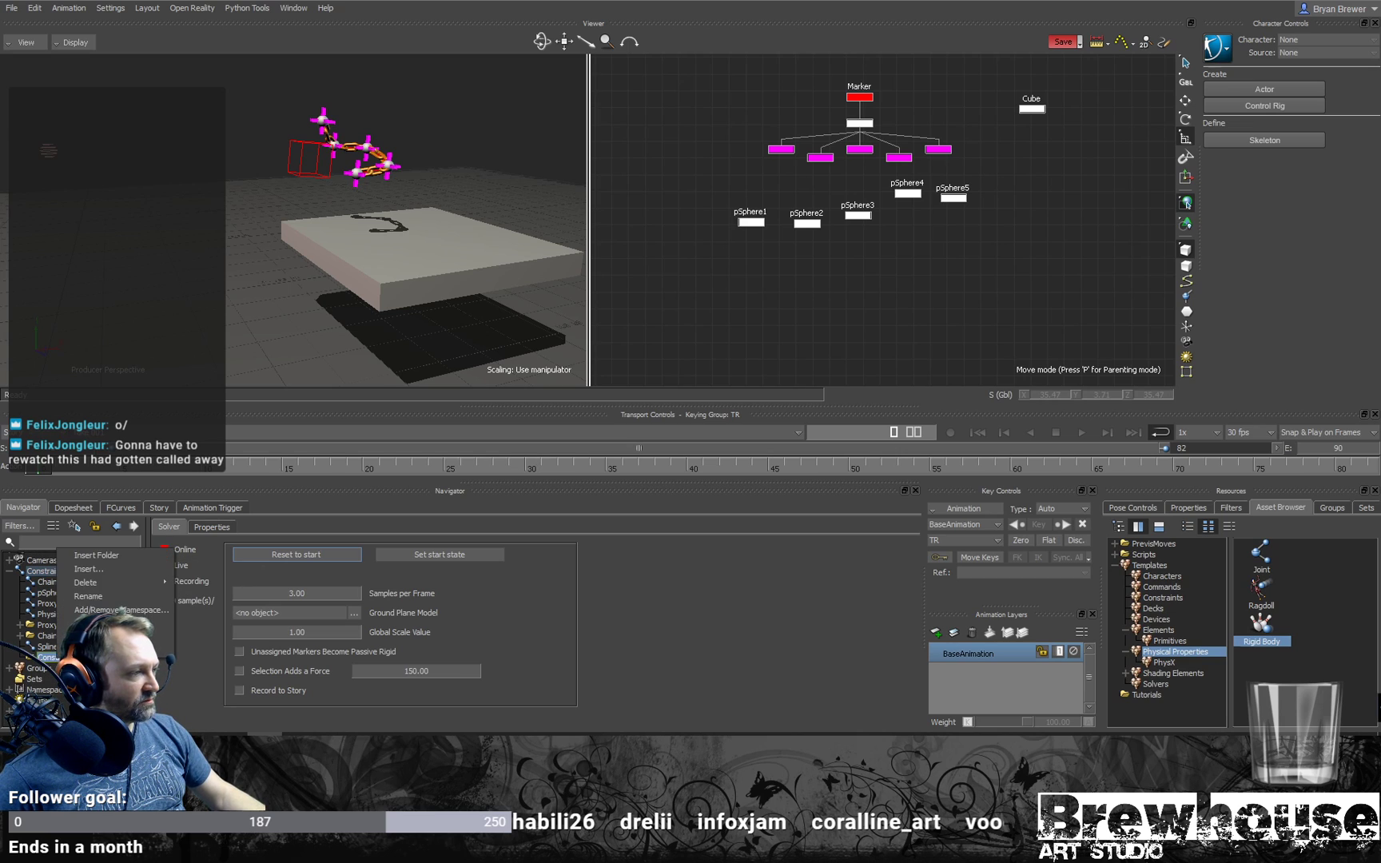
{"action": "left_click", "coordinate": [107, 596]}
{"action": "type", "text": "Physi"}
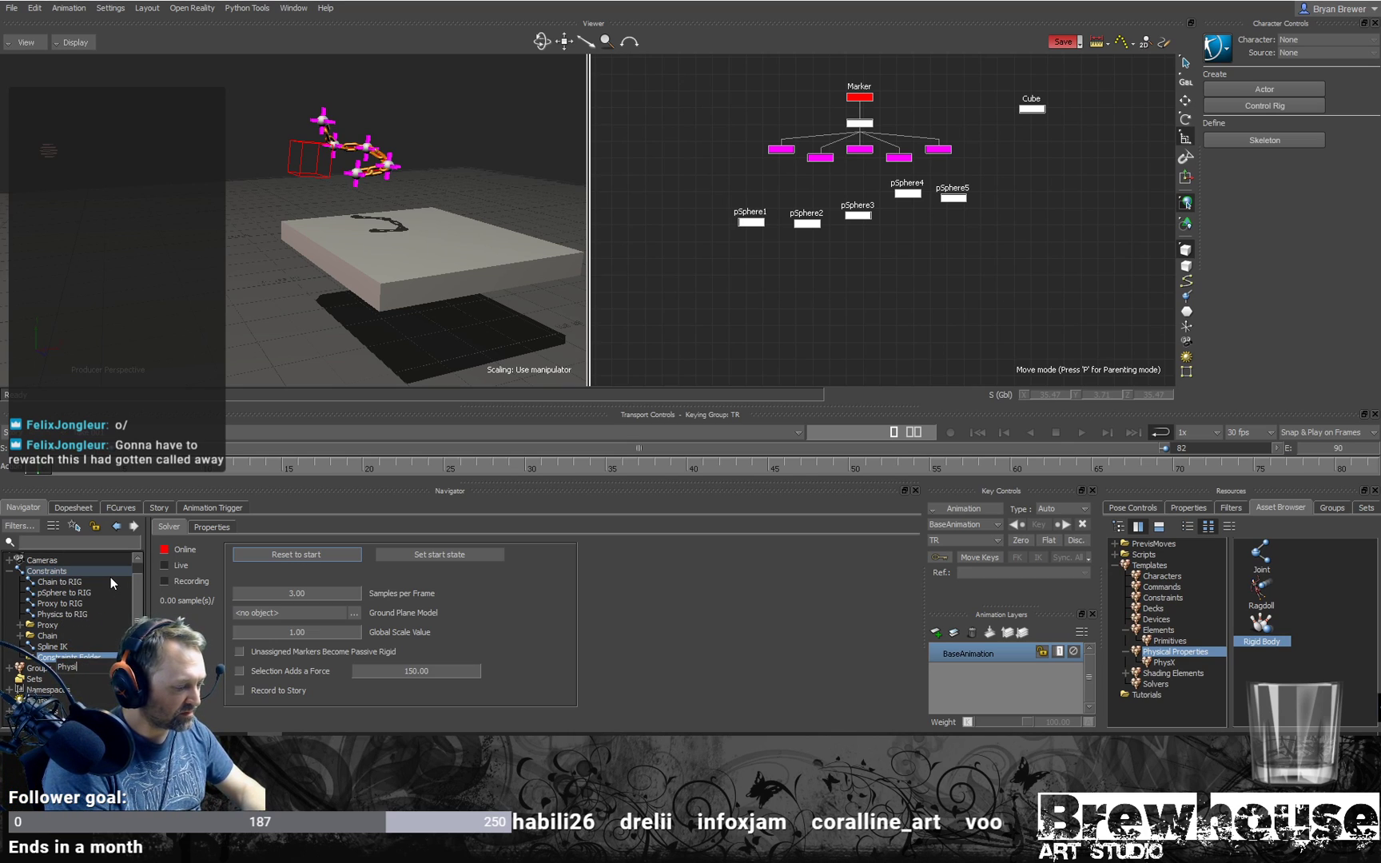
{"action": "left_click", "coordinate": [666, 614]}
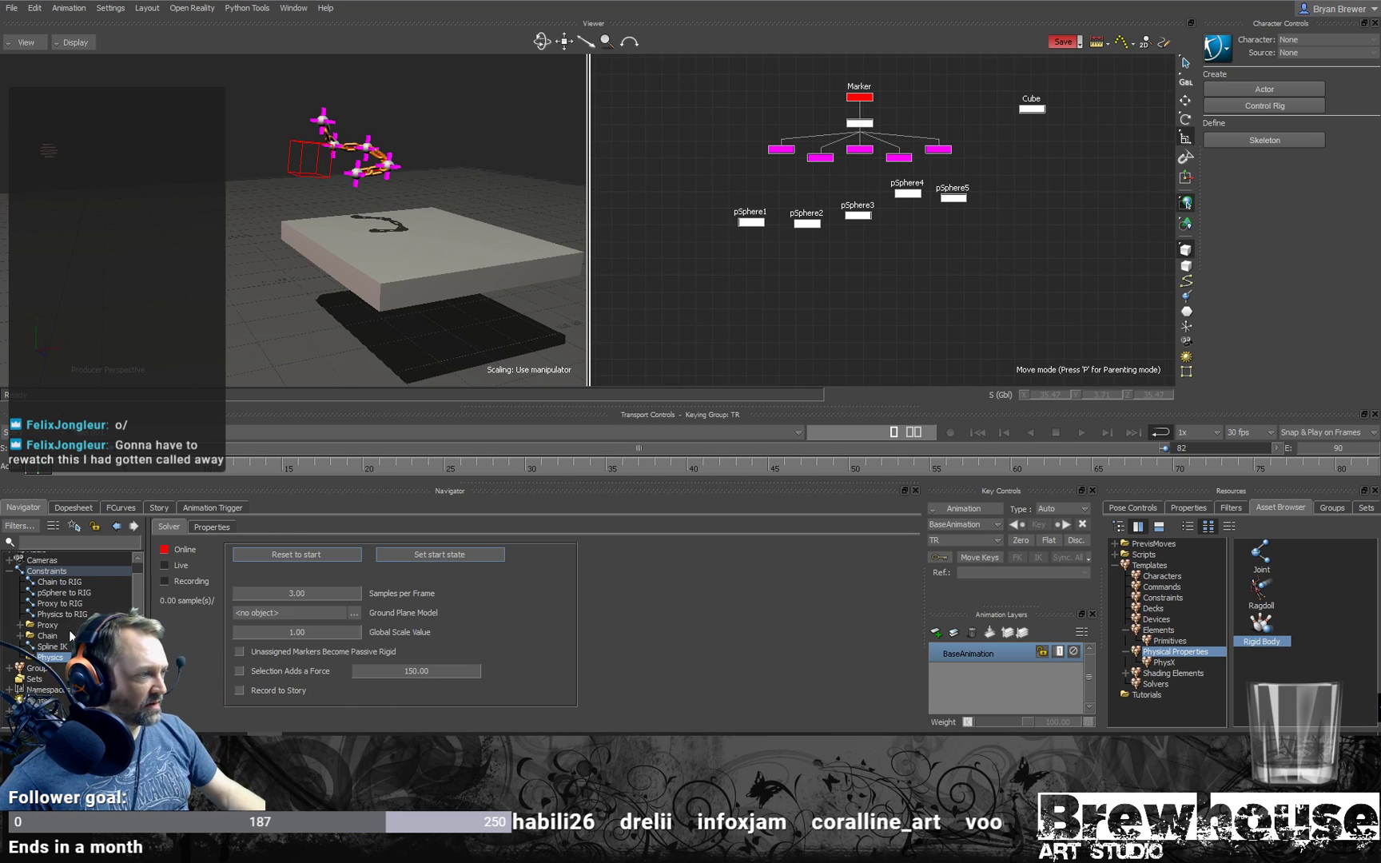
Step: Insert a Parent/Child constraint under Constraints
{"action": "right_click", "coordinate": [46, 573]}
{"action": "mouse_move", "coordinate": [113, 590]}
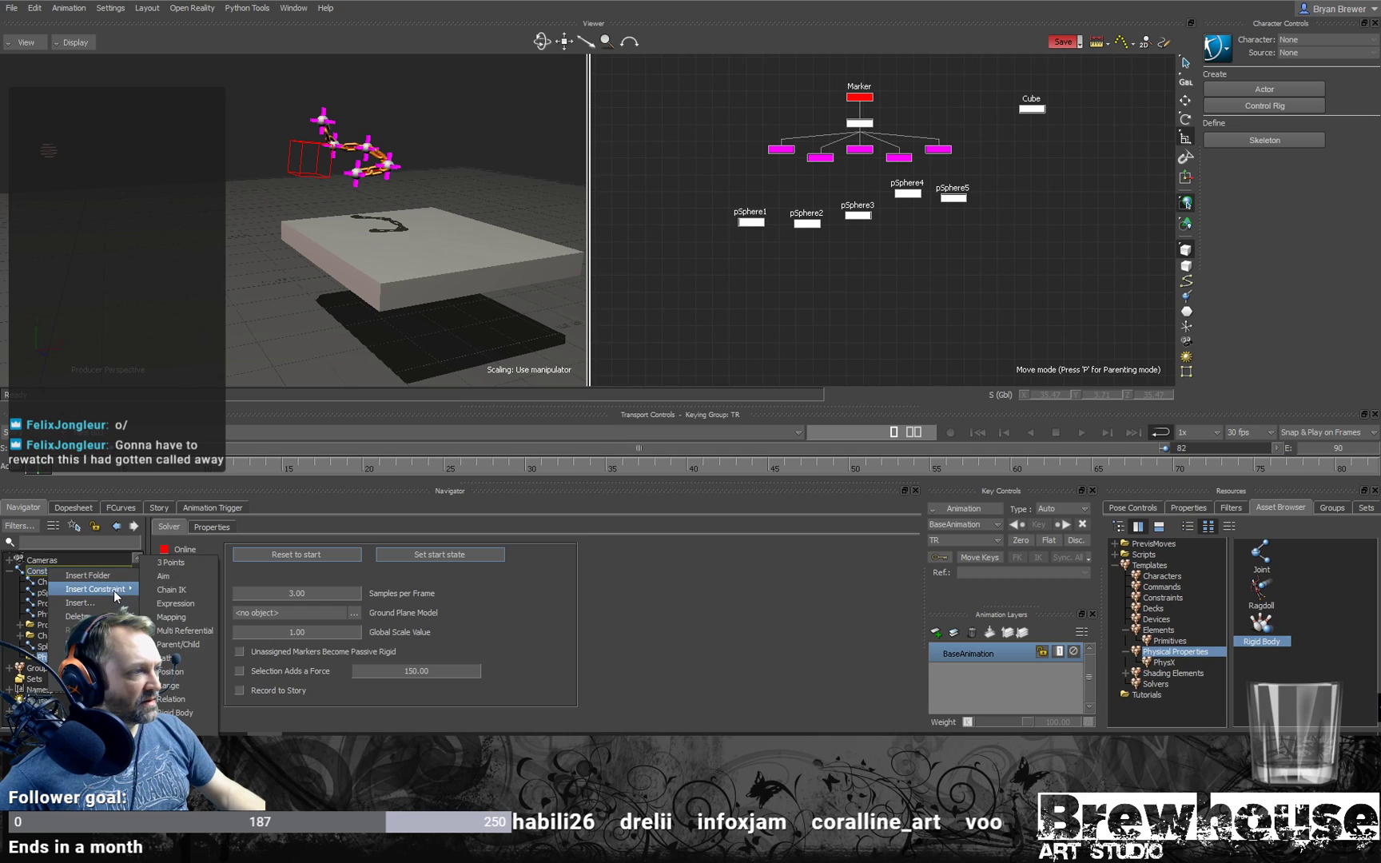
{"action": "left_click", "coordinate": [188, 645]}
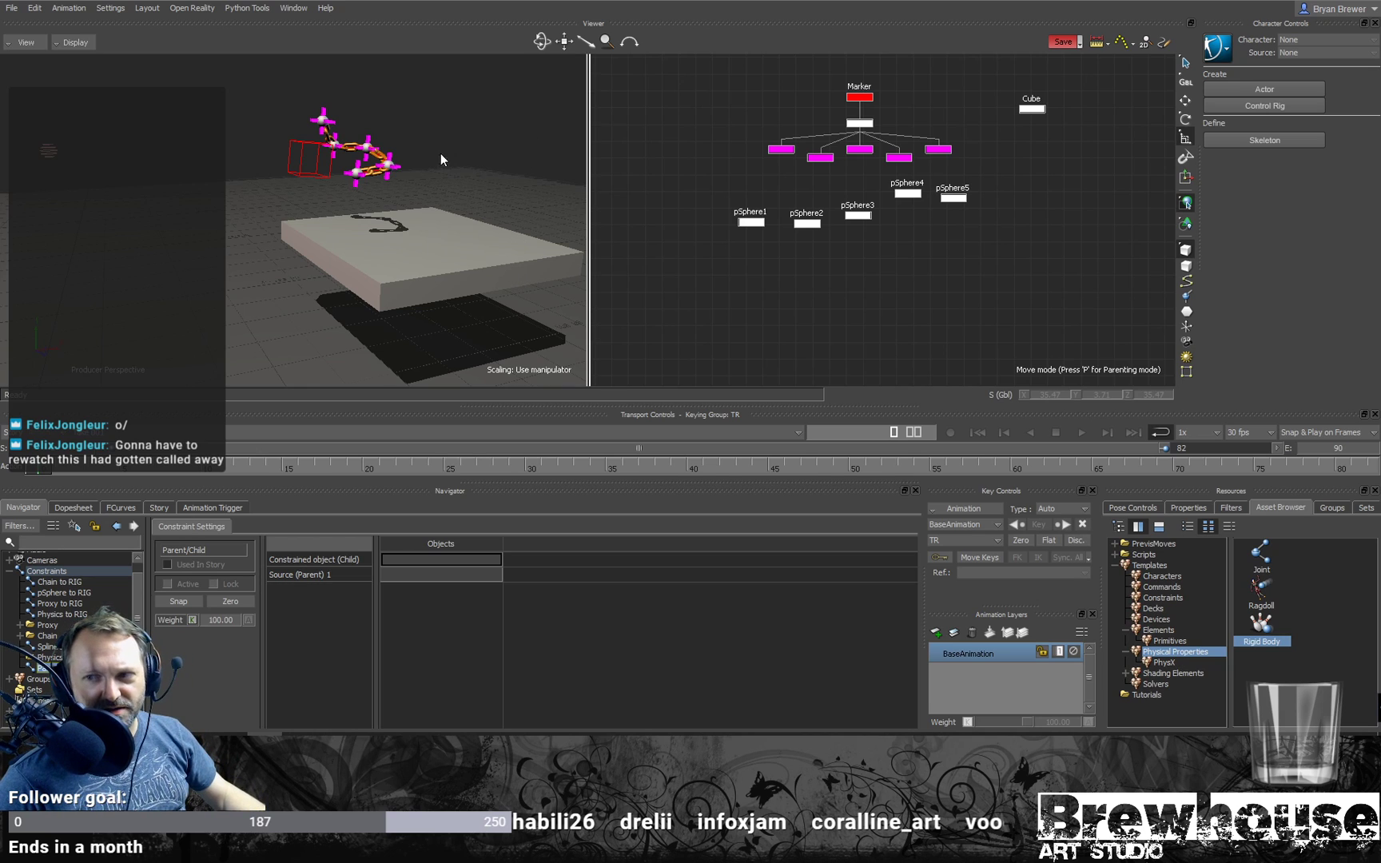
Step: Test-rotate the chain curve's control point Point_1 to check how the links twist, and undo the rotation
{"action": "right_click_drag", "start_coordinate": [317, 201], "coordinate": [462, 189], "text": "alt"}
{"action": "left_click_drag", "start_coordinate": [462, 189], "coordinate": [353, 194], "text": "alt"}
{"action": "left_click", "coordinate": [330, 202]}
{"action": "key", "text": "e"}
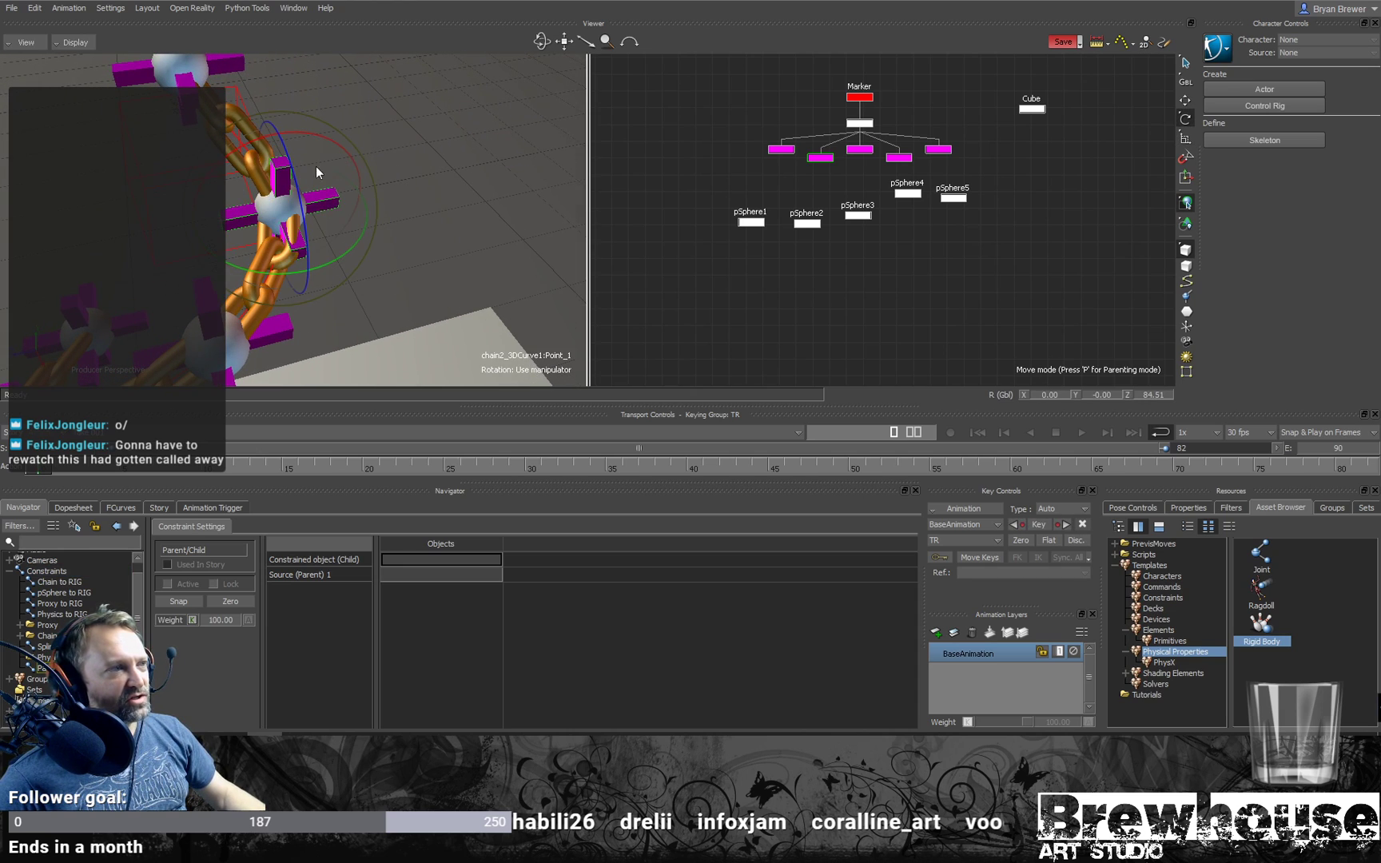
{"action": "left_click_drag", "start_coordinate": [324, 136], "coordinate": [343, 159]}
{"action": "key", "text": "ctrl+z"}
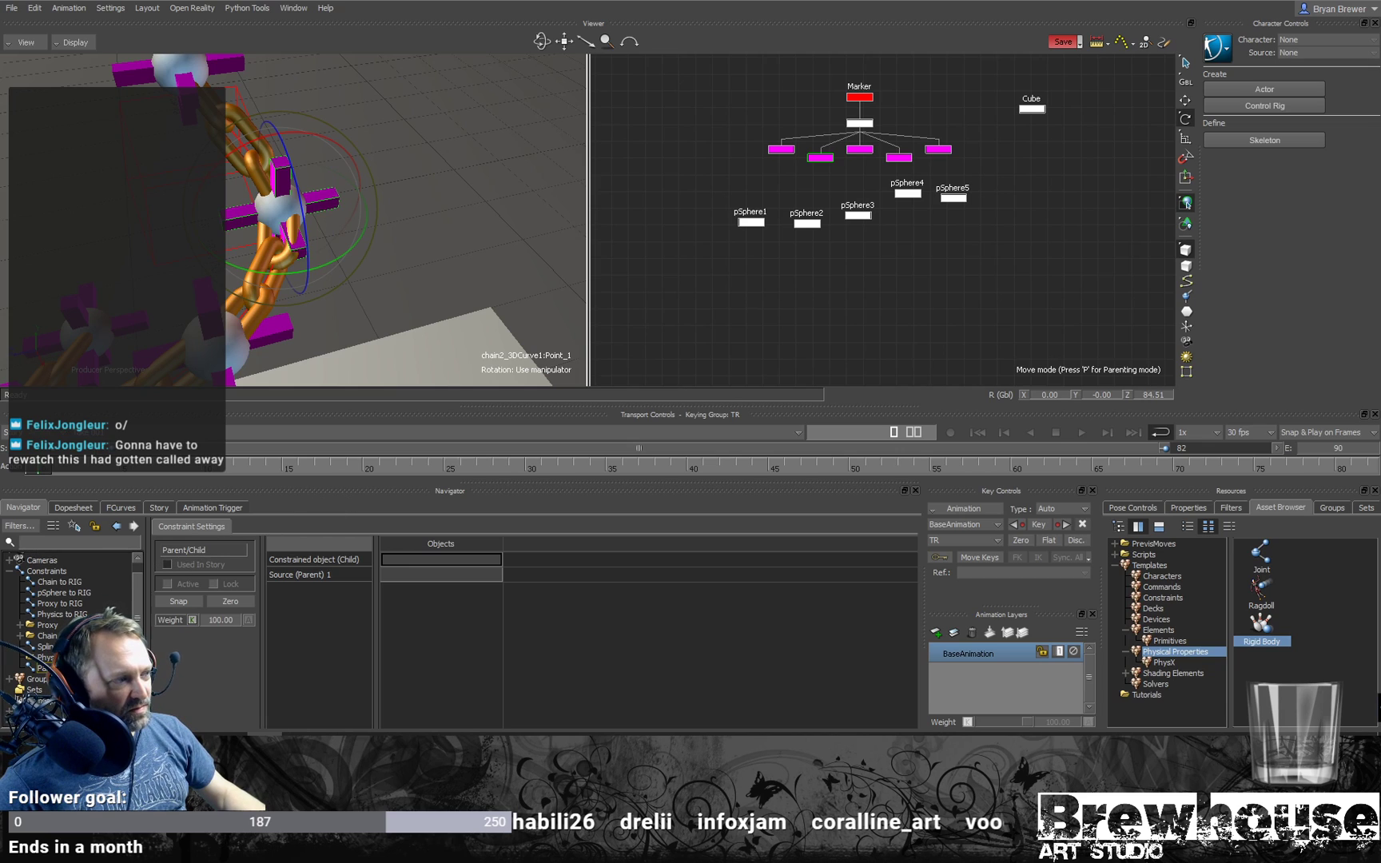
Step: Enable Reverse twist in the Spline IK constraint's setup
{"action": "left_click", "coordinate": [45, 647]}
{"action": "left_click", "coordinate": [249, 526]}
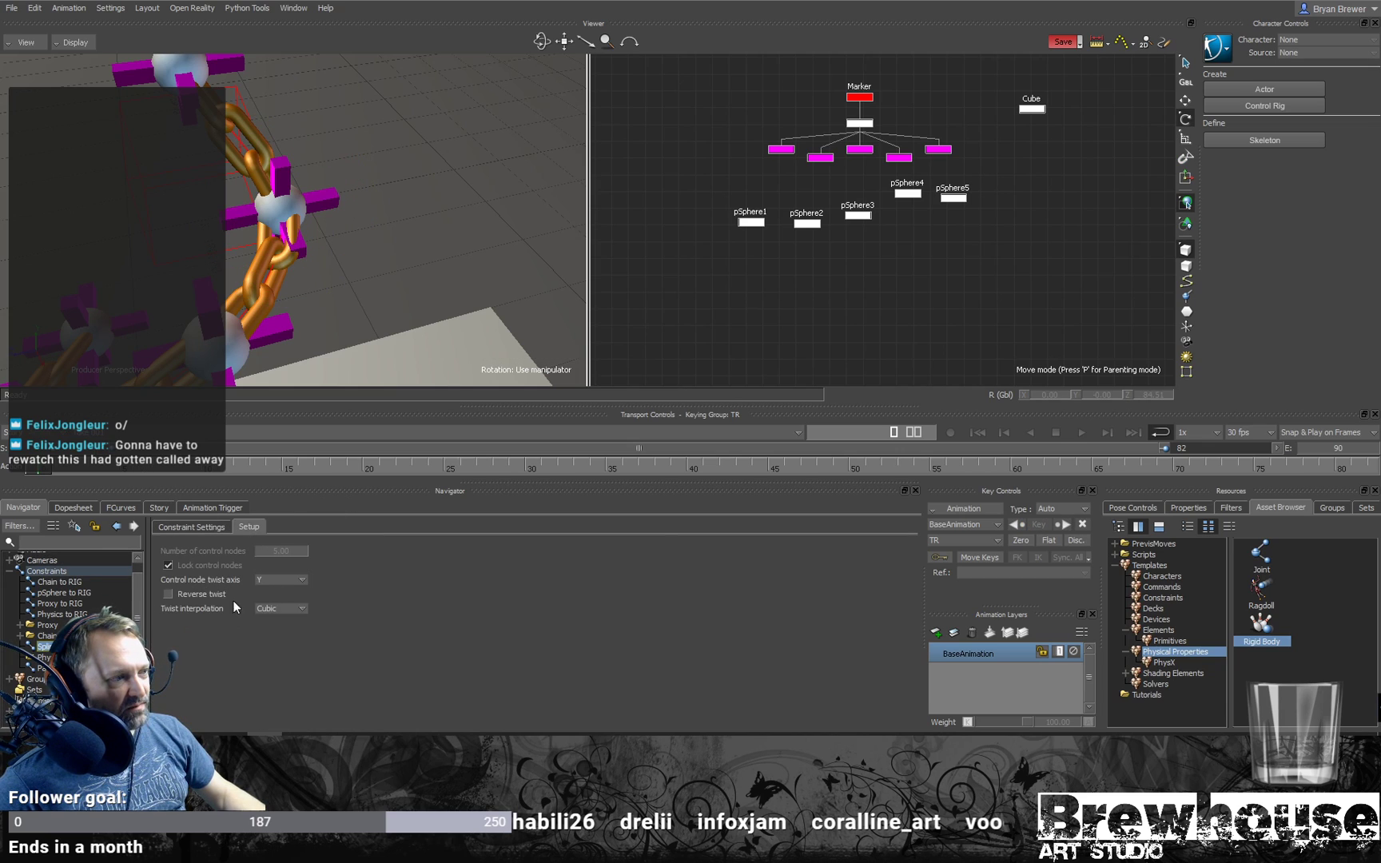
{"action": "left_click", "coordinate": [167, 593]}
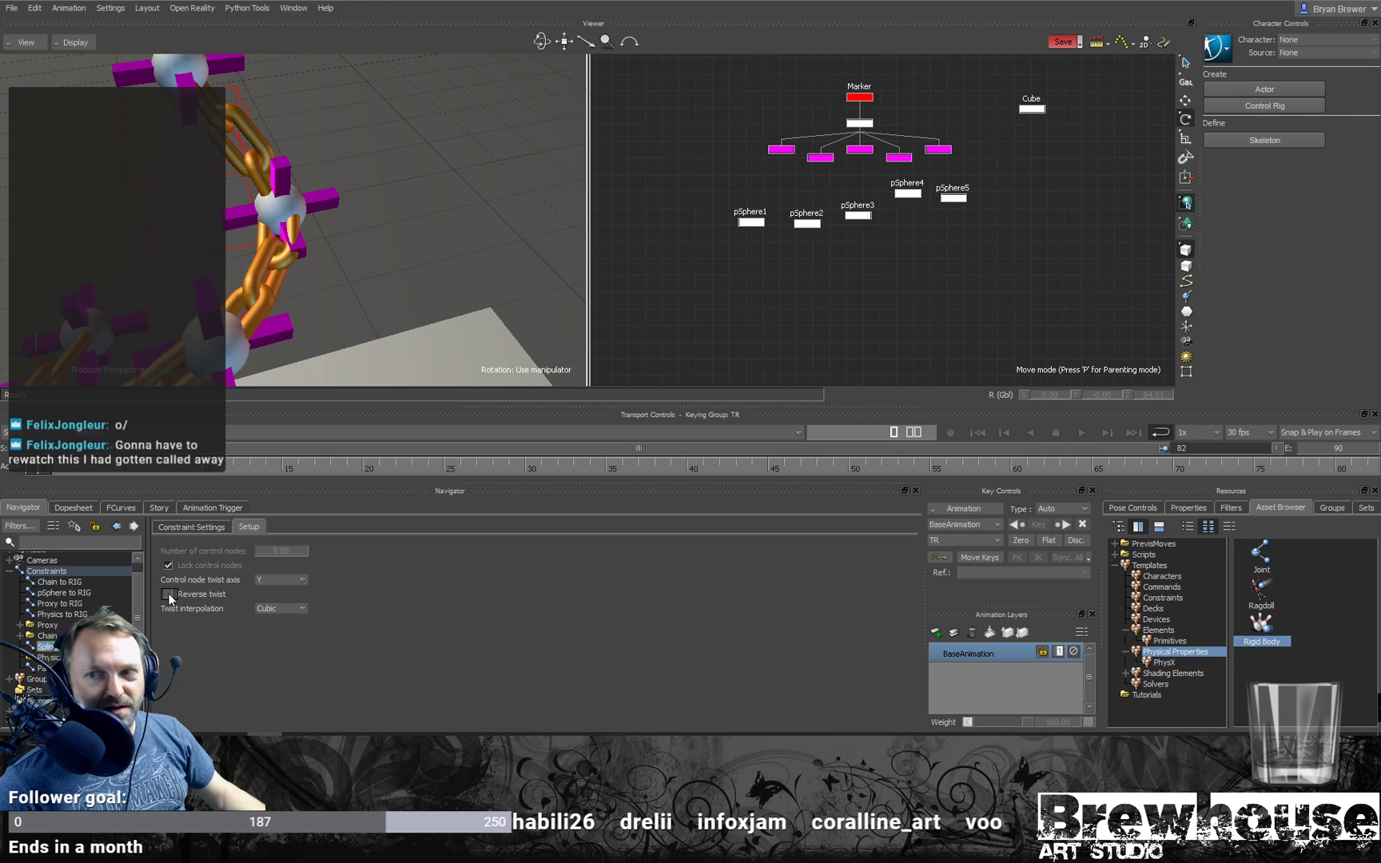
Step: Rotate Point_1 again to test the chain's twist with Reverse twist enabled, and undo the rotation
{"action": "left_click", "coordinate": [326, 204]}
{"action": "mouse_move", "coordinate": [316, 138]}
{"action": "left_mouse_down"}
{"action": "mouse_move", "coordinate": [345, 142]}
{"action": "mouse_move", "coordinate": [296, 150]}
{"action": "mouse_move", "coordinate": [343, 150]}
{"action": "mouse_move", "coordinate": [308, 149]}
{"action": "left_mouse_up"}
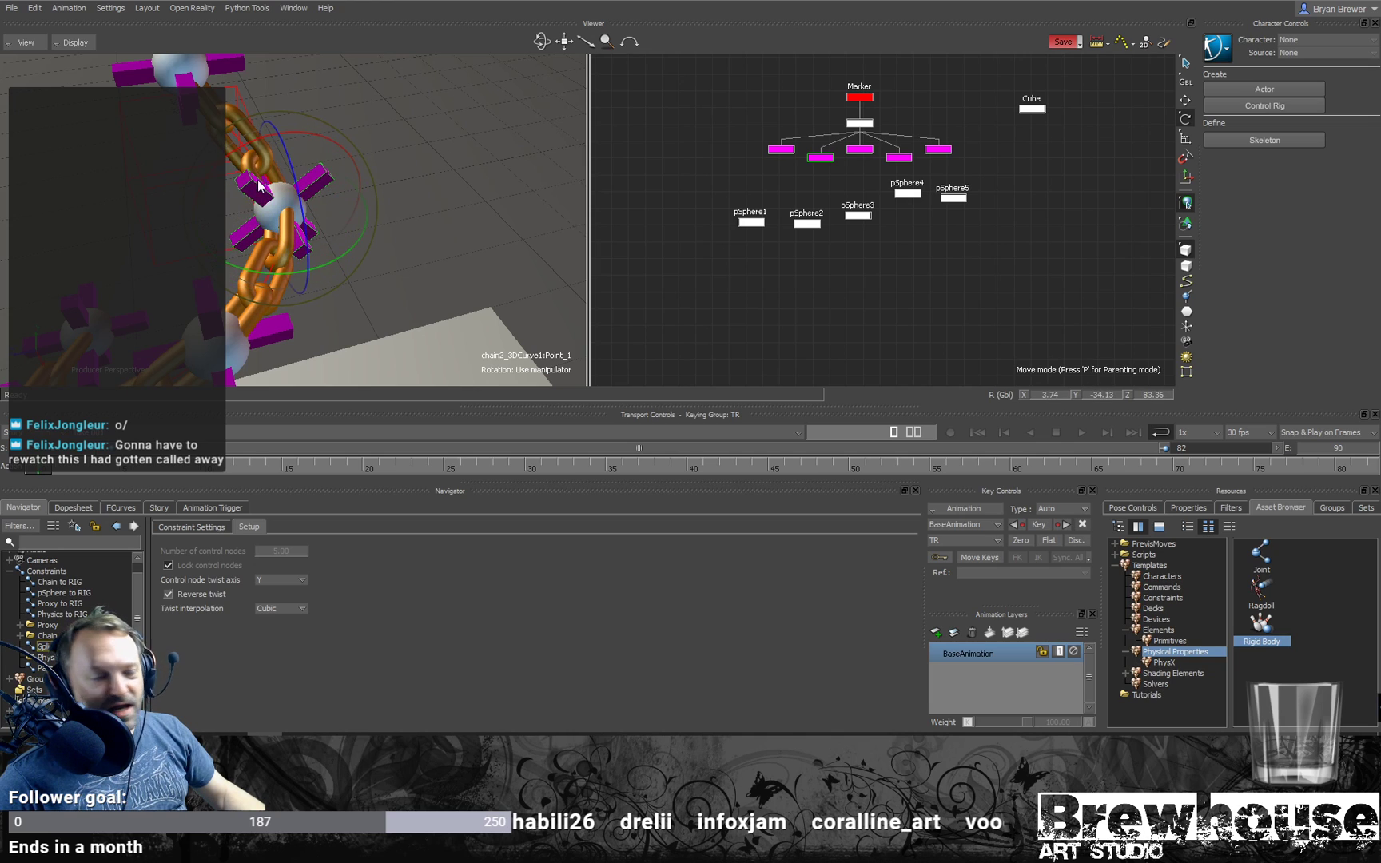
{"action": "key", "text": "ctrl+z"}
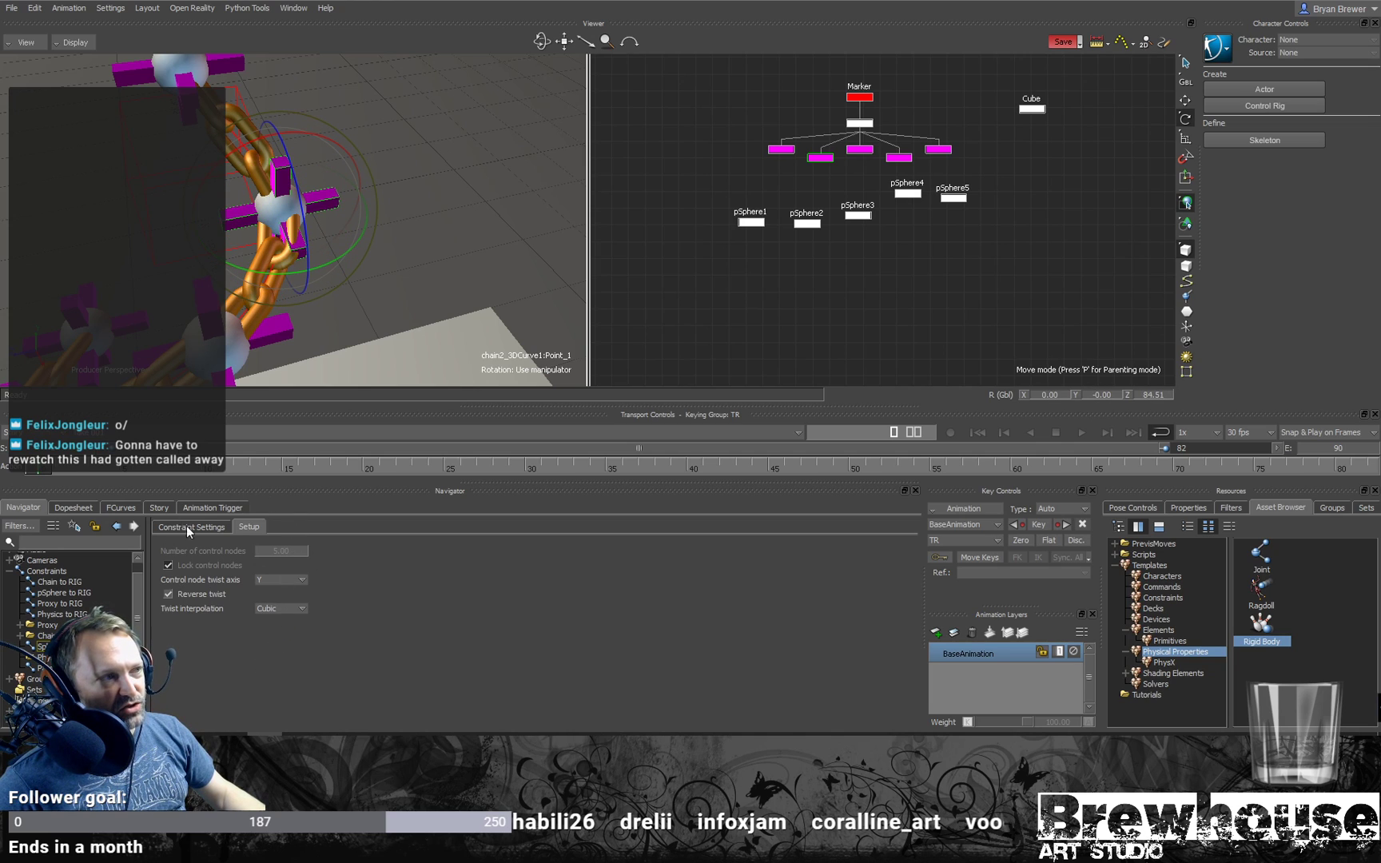
Step: Review the twist interpolation and control node twist axis options of the Spline IK constraint
{"action": "left_click", "coordinate": [298, 609]}
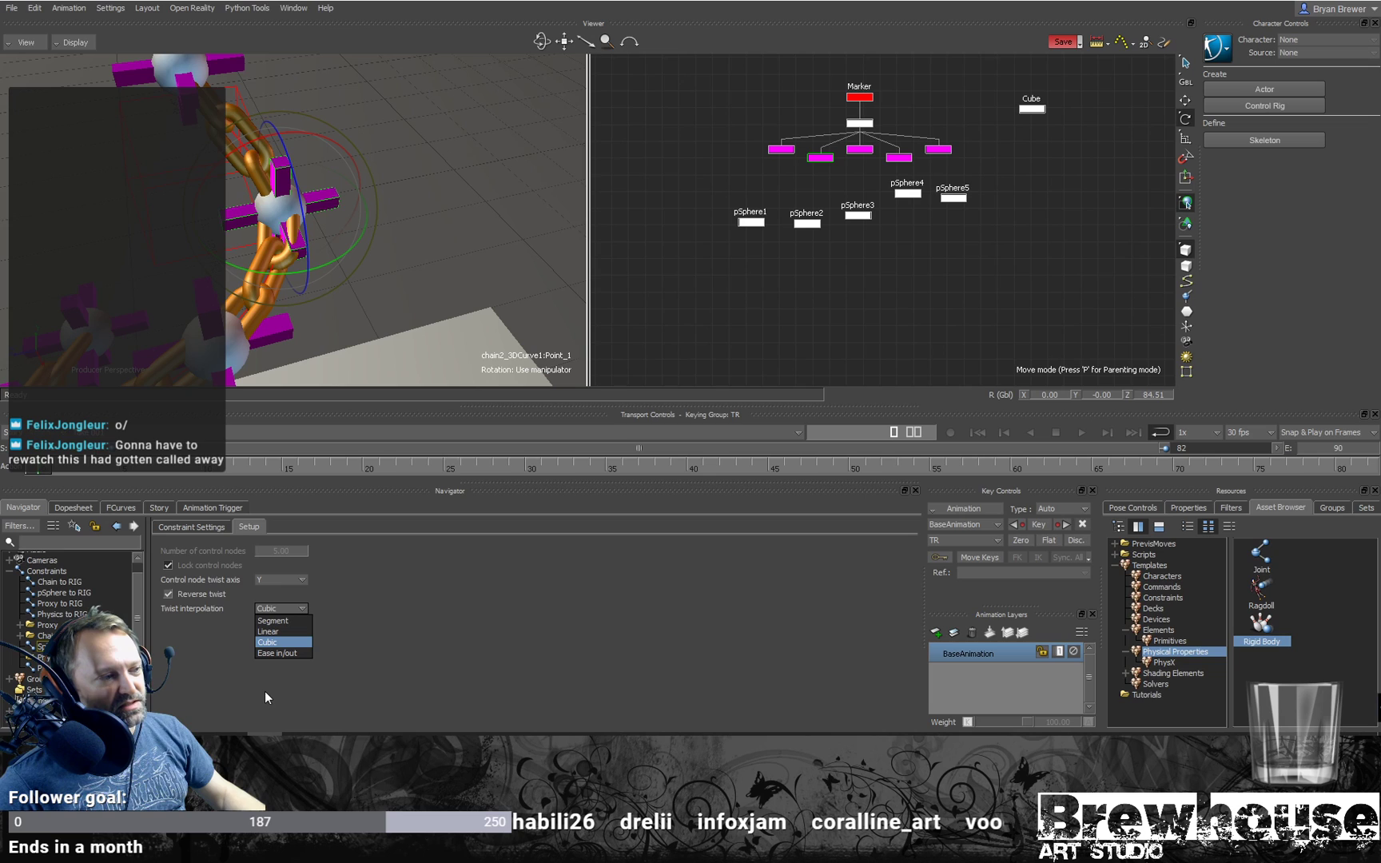
{"action": "left_click", "coordinate": [187, 627]}
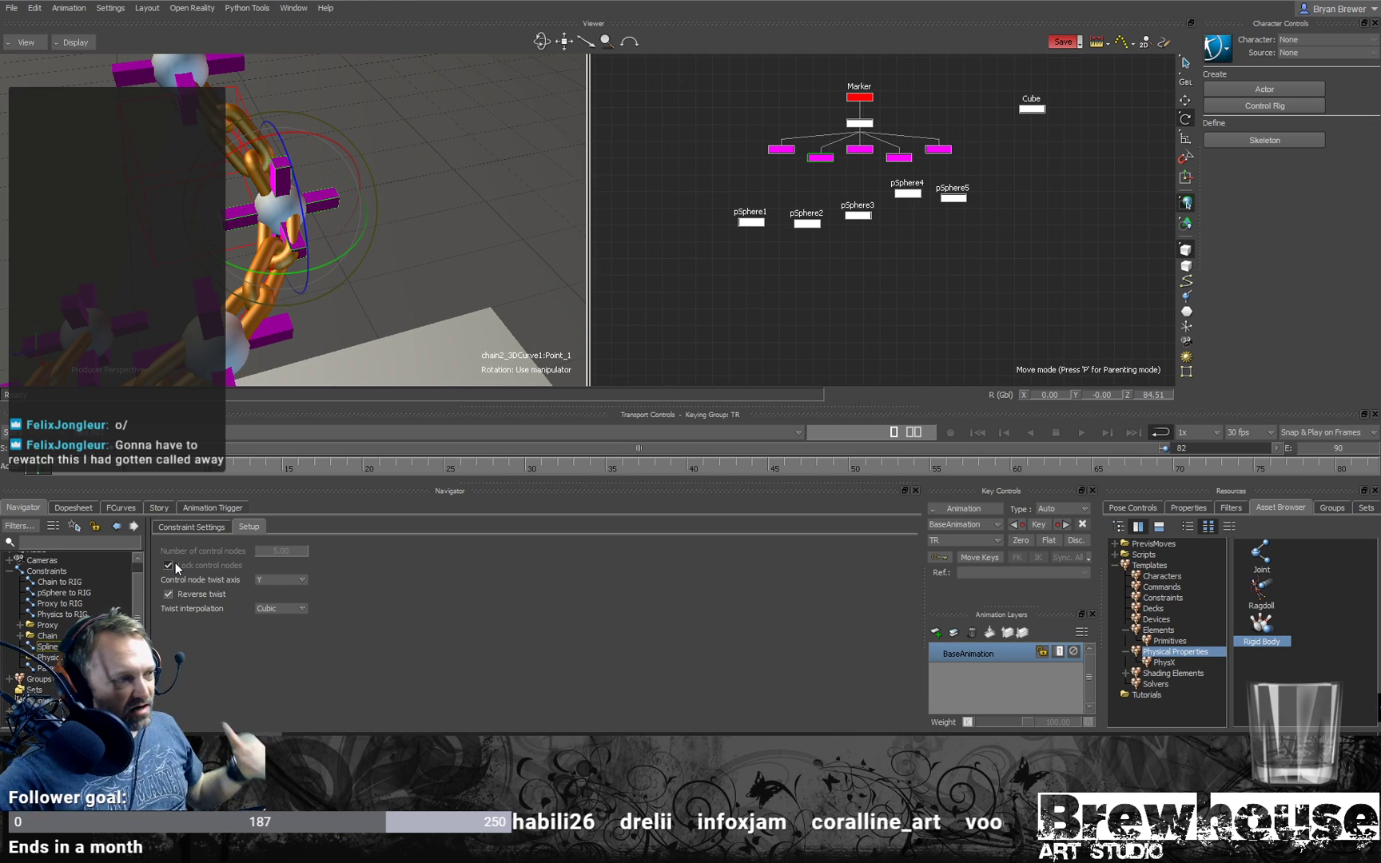
{"action": "left_click", "coordinate": [280, 579]}
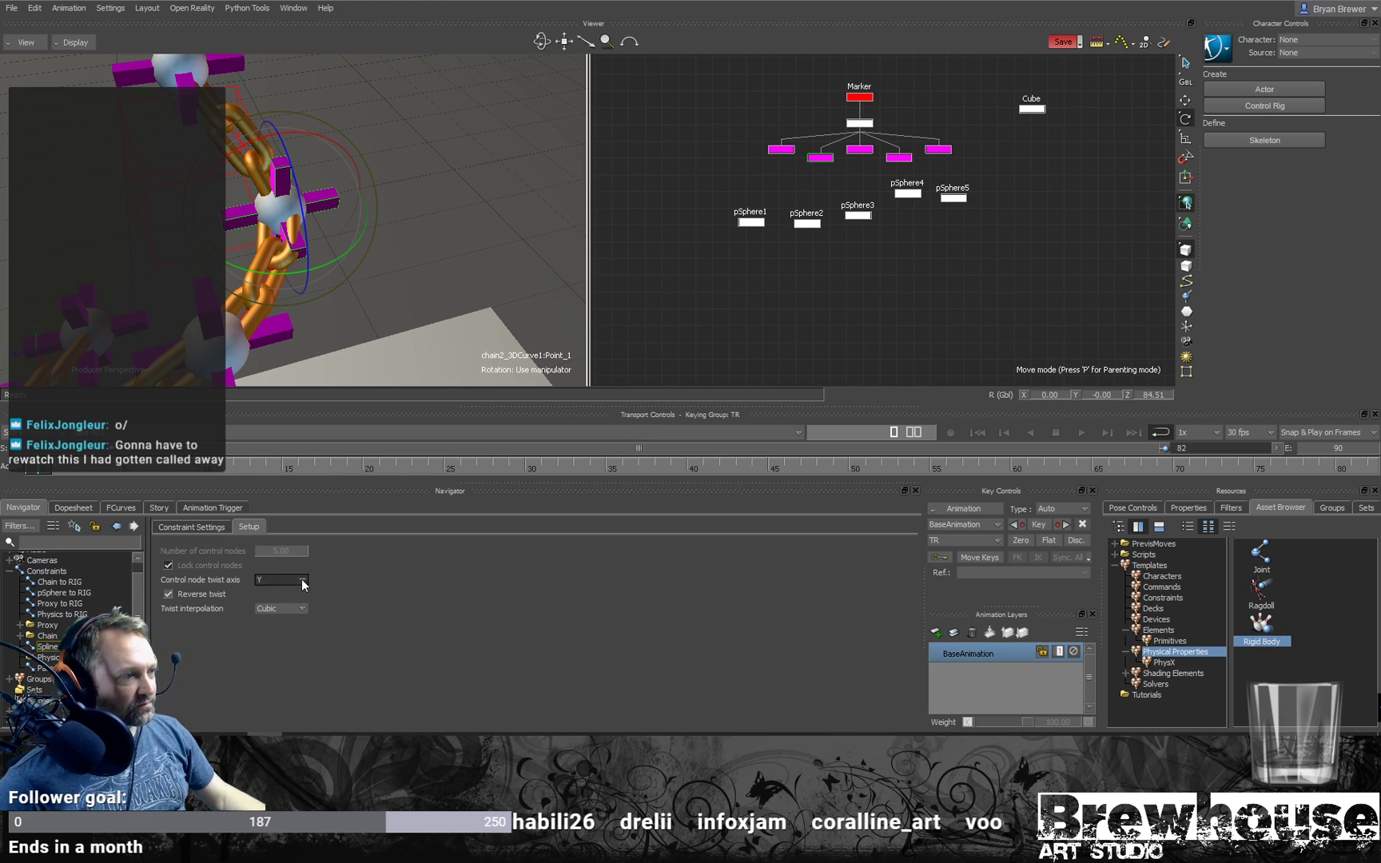
{"action": "left_click", "coordinate": [396, 573]}
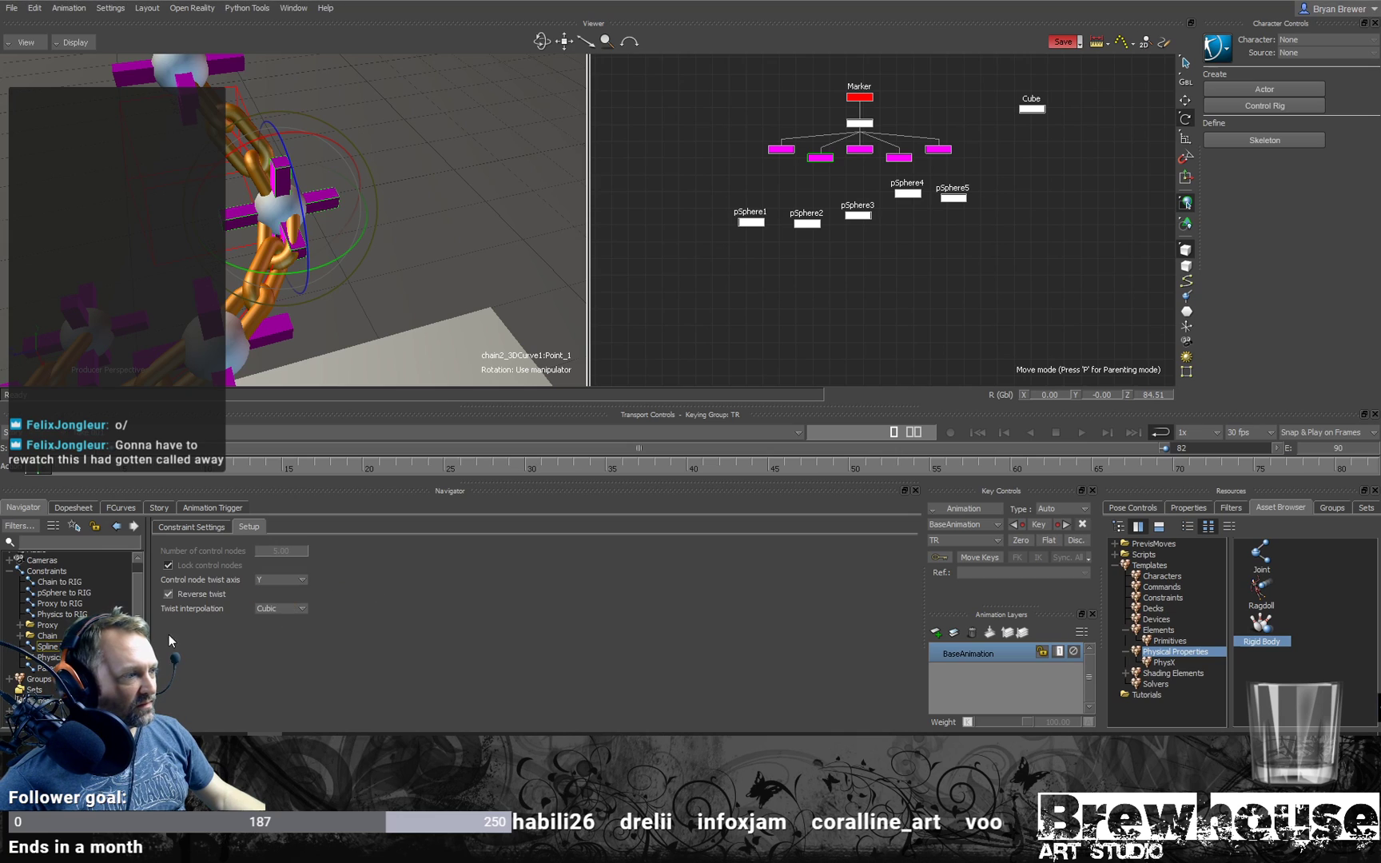
{"action": "left_click", "coordinate": [293, 609]}
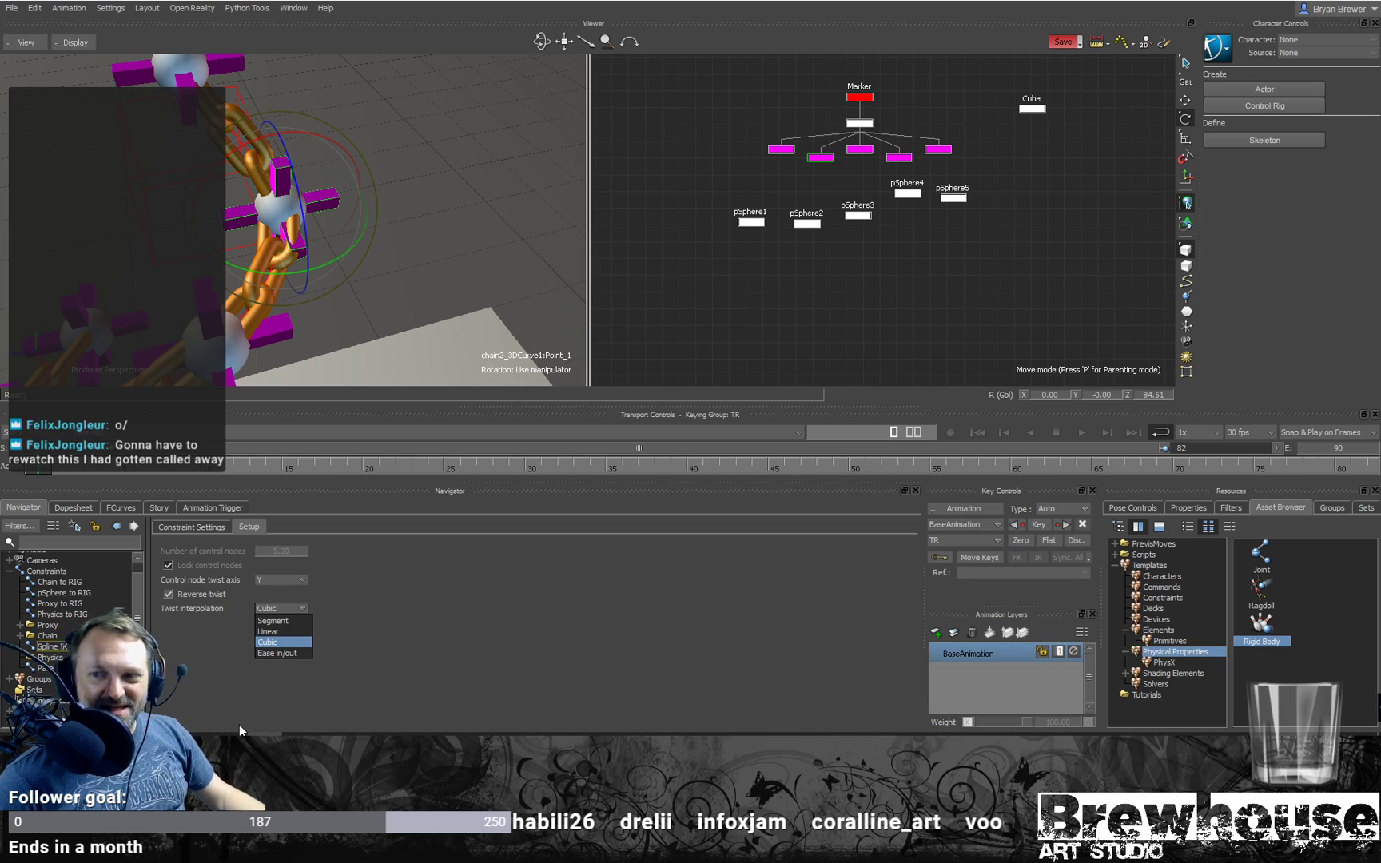
{"action": "left_click", "coordinate": [198, 689]}
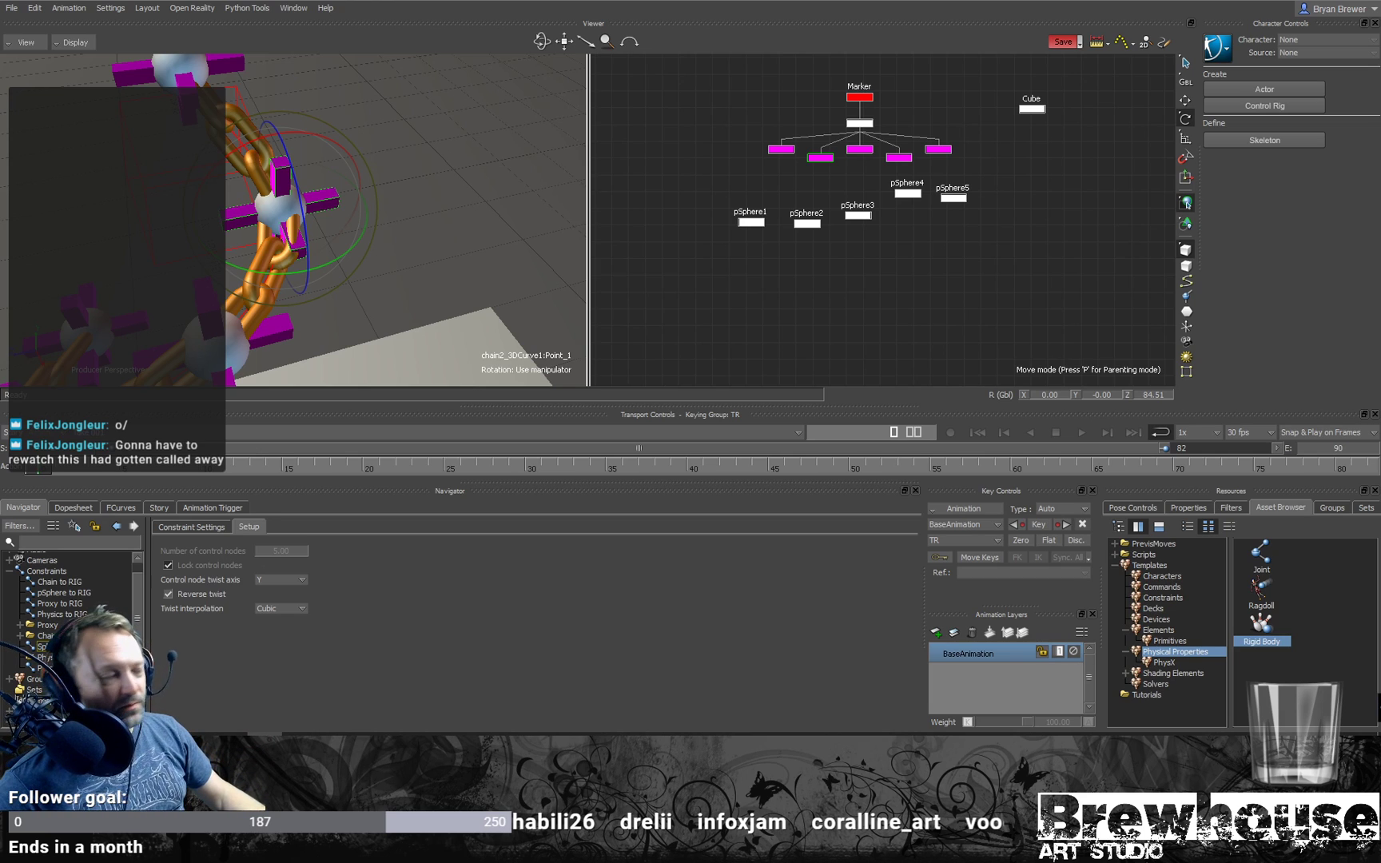
Step: Inspect the chain, its control points and the platform below from several angles and distances
{"action": "left_click_drag", "start_coordinate": [222, 373], "coordinate": [338, 296], "text": "alt"}
{"action": "right_click_drag", "start_coordinate": [338, 296], "coordinate": [333, 244], "text": "alt"}
{"action": "left_click_drag", "start_coordinate": [333, 245], "coordinate": [350, 270], "text": "alt"}
{"action": "right_click_drag", "start_coordinate": [385, 250], "coordinate": [489, 225], "text": "alt"}
{"action": "middle_click_drag", "start_coordinate": [489, 224], "coordinate": [514, 191], "text": "alt"}
{"action": "right_click_drag", "start_coordinate": [514, 190], "coordinate": [428, 234], "text": "alt"}
{"action": "mouse_move", "coordinate": [427, 233]}
{"action": "left_mouse_down", "text": "alt"}
{"action": "mouse_move", "coordinate": [385, 252]}
{"action": "mouse_move", "coordinate": [385, 274]}
{"action": "mouse_move", "coordinate": [439, 211]}
{"action": "left_mouse_up", "text": "alt"}
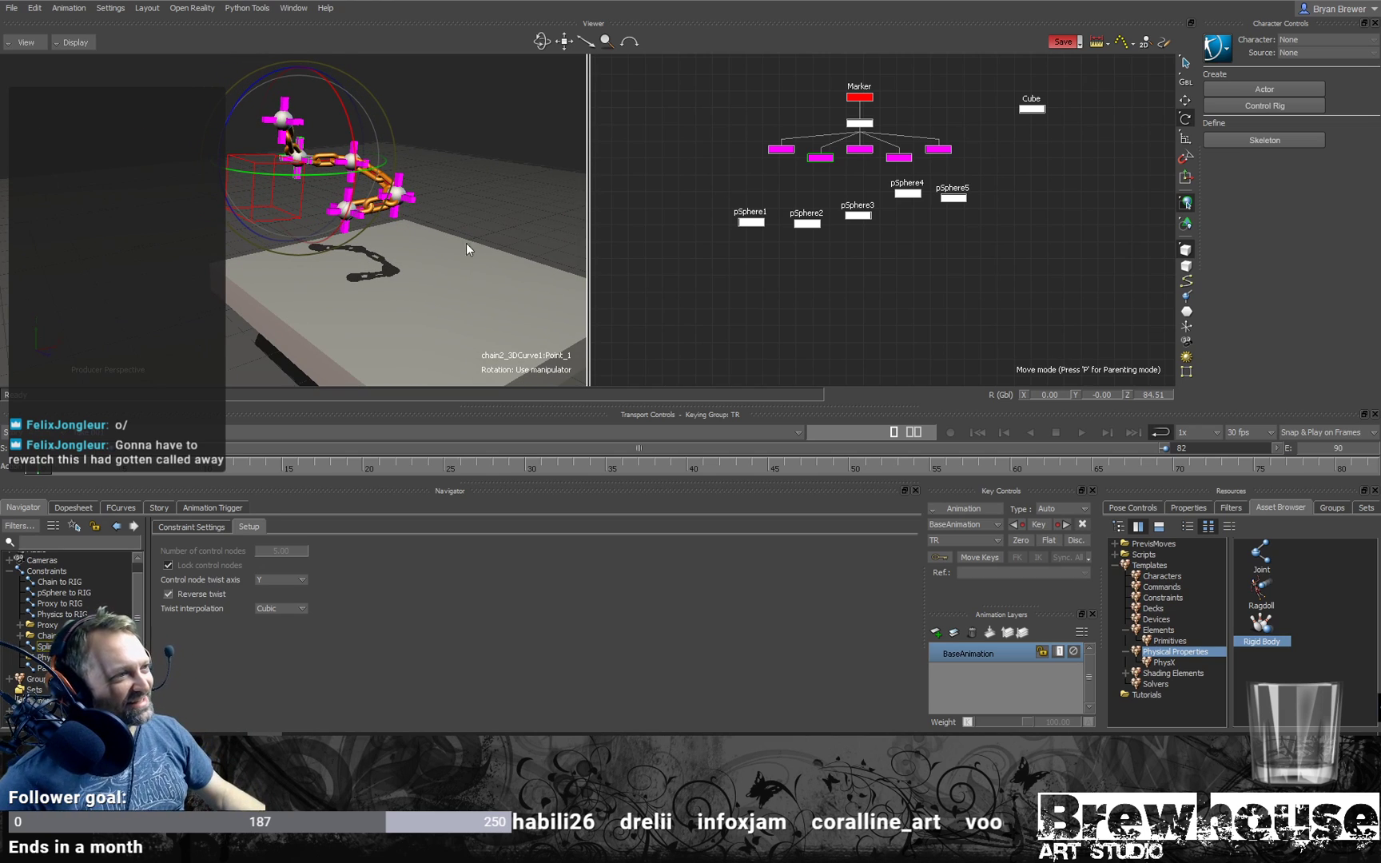
{"action": "left_click_drag", "start_coordinate": [428, 276], "coordinate": [384, 367], "text": "alt"}
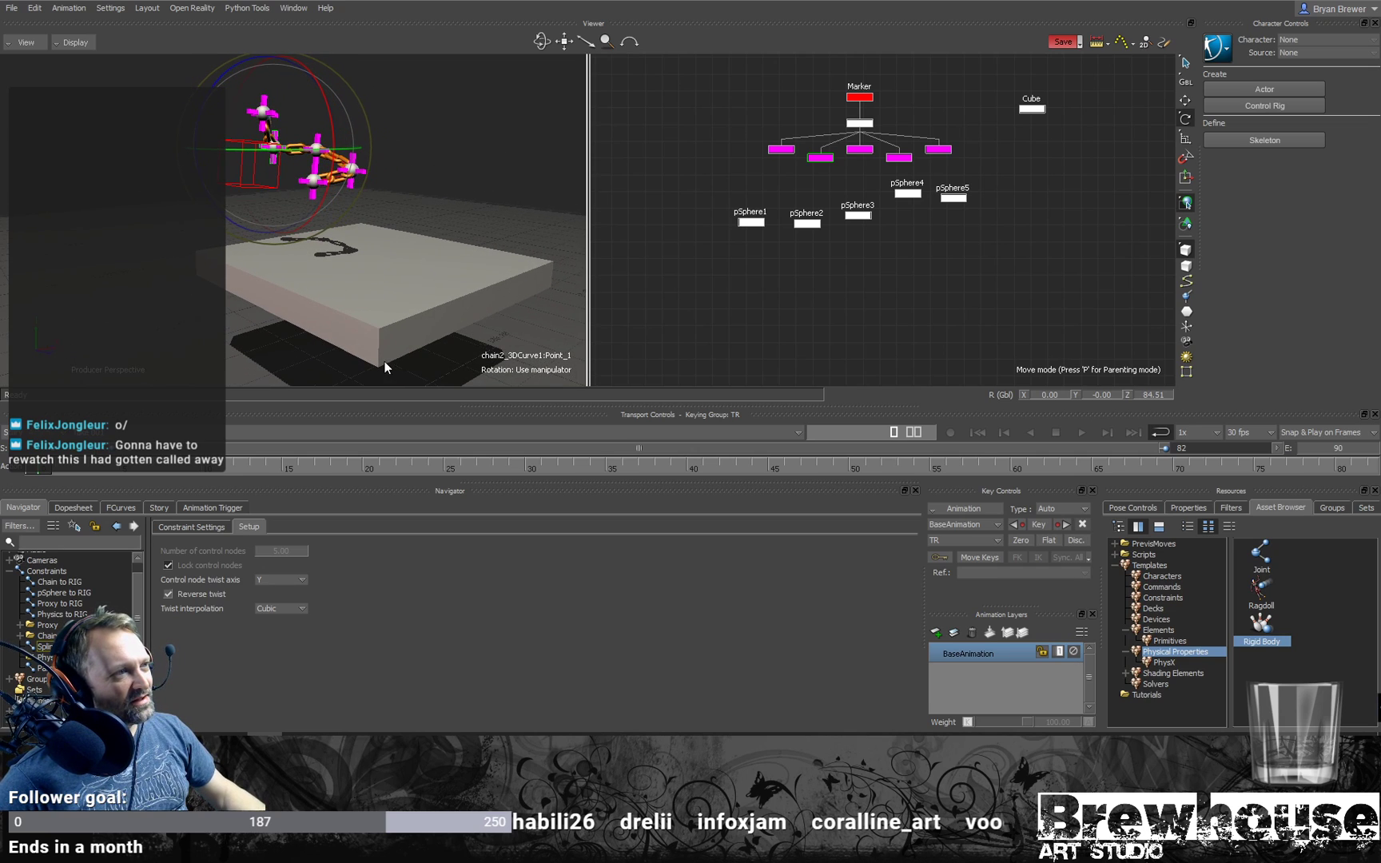
Step: Reopen the new Parent/Child constraint's settings and duplicate the constraint four times
{"action": "double_click", "coordinate": [58, 668]}
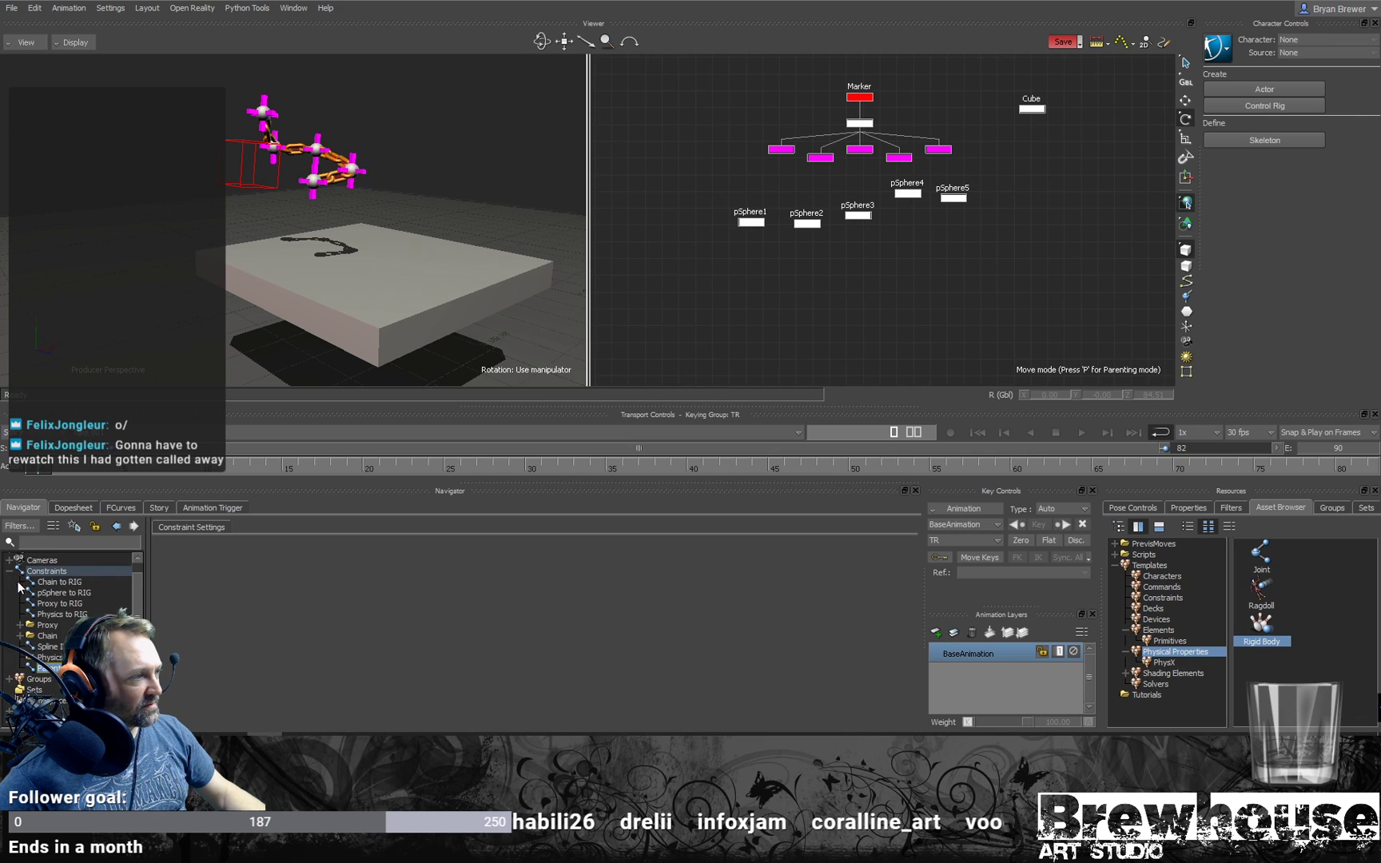
{"action": "double_click", "coordinate": [48, 646]}
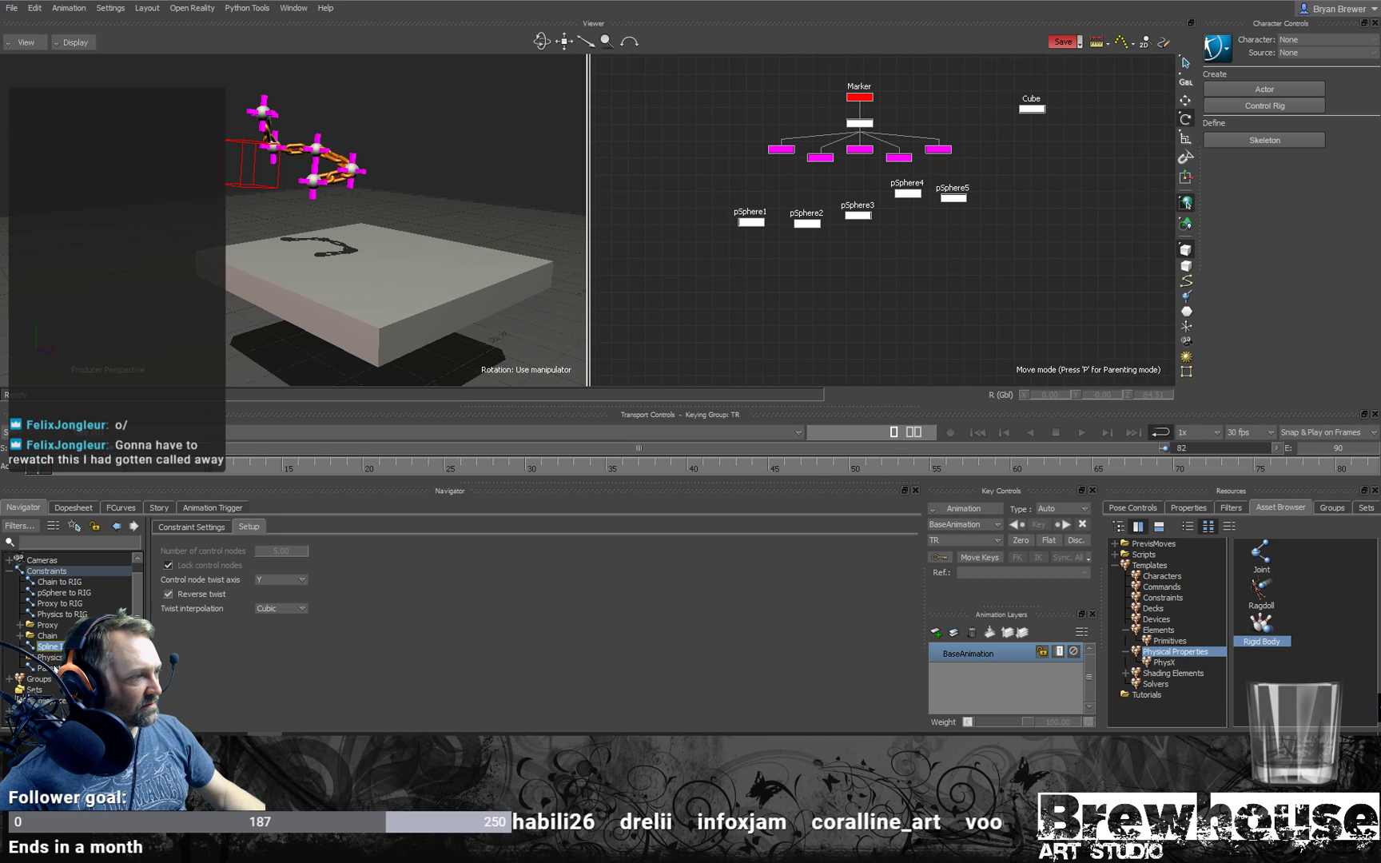
{"action": "double_click", "coordinate": [55, 668]}
{"action": "left_click", "coordinate": [185, 531]}
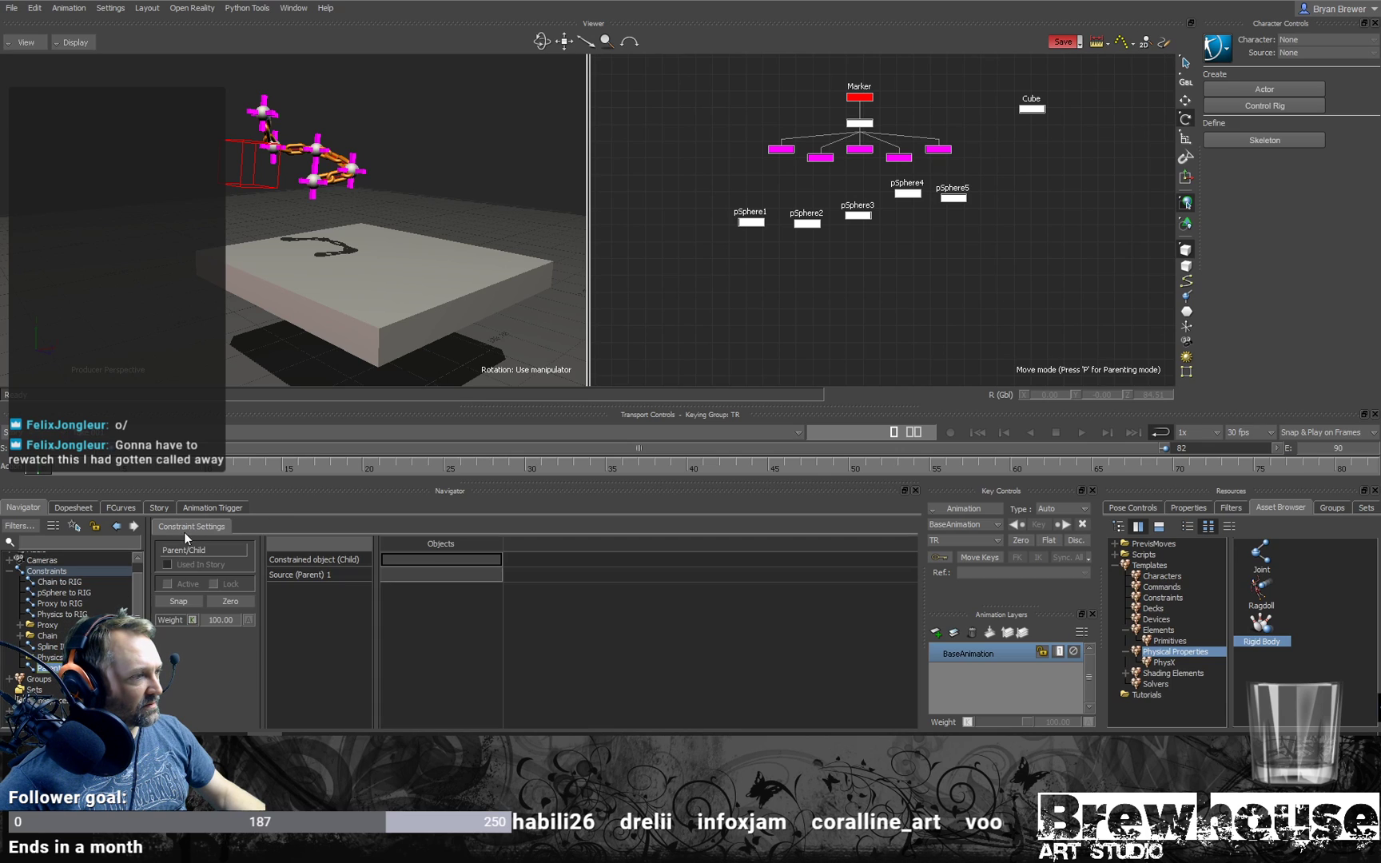
{"action": "right_click", "coordinate": [50, 674]}
{"action": "left_click", "coordinate": [105, 538]}
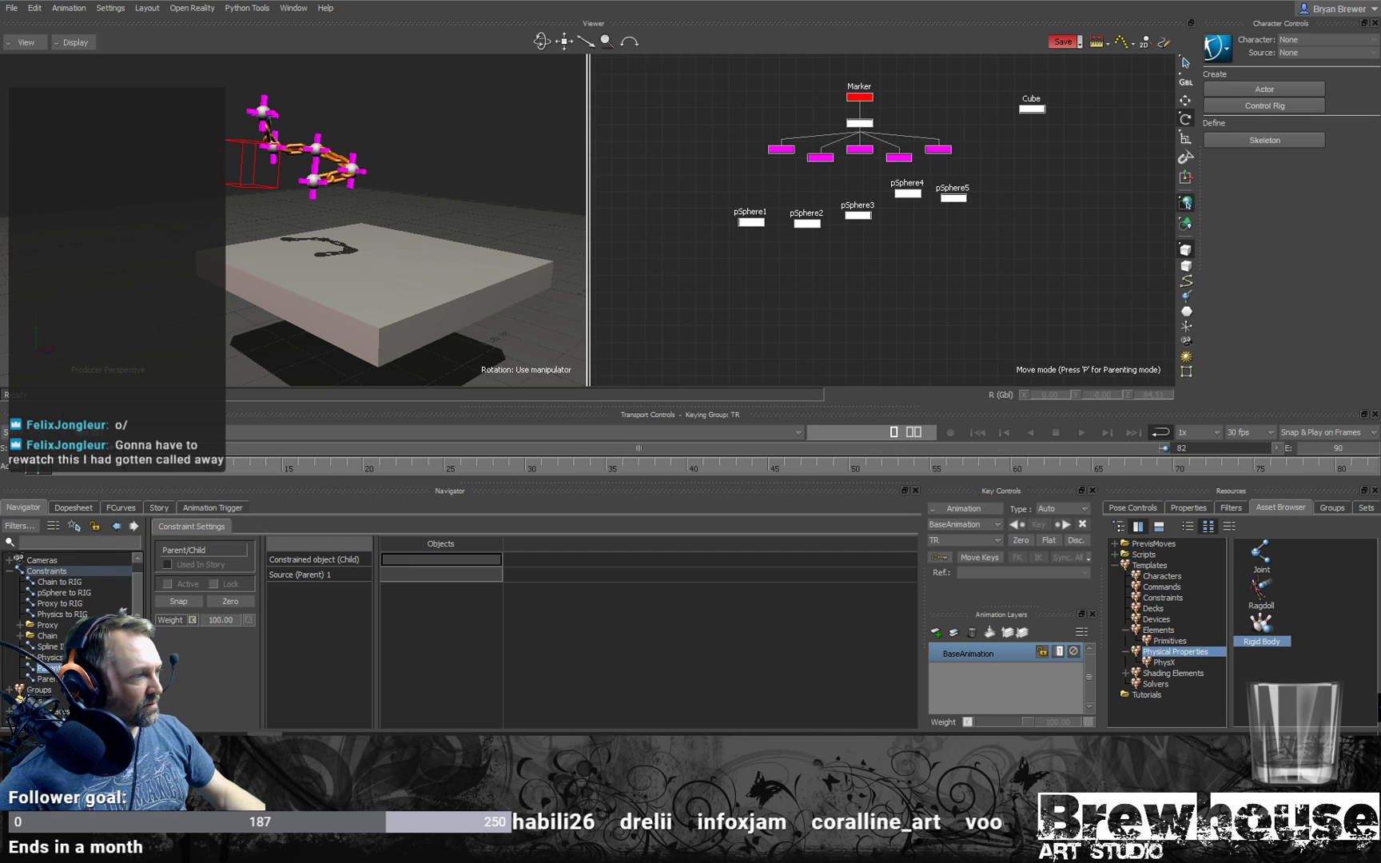
{"action": "right_click", "coordinate": [50, 670]}
{"action": "left_click", "coordinate": [128, 543]}
{"action": "right_click", "coordinate": [72, 527]}
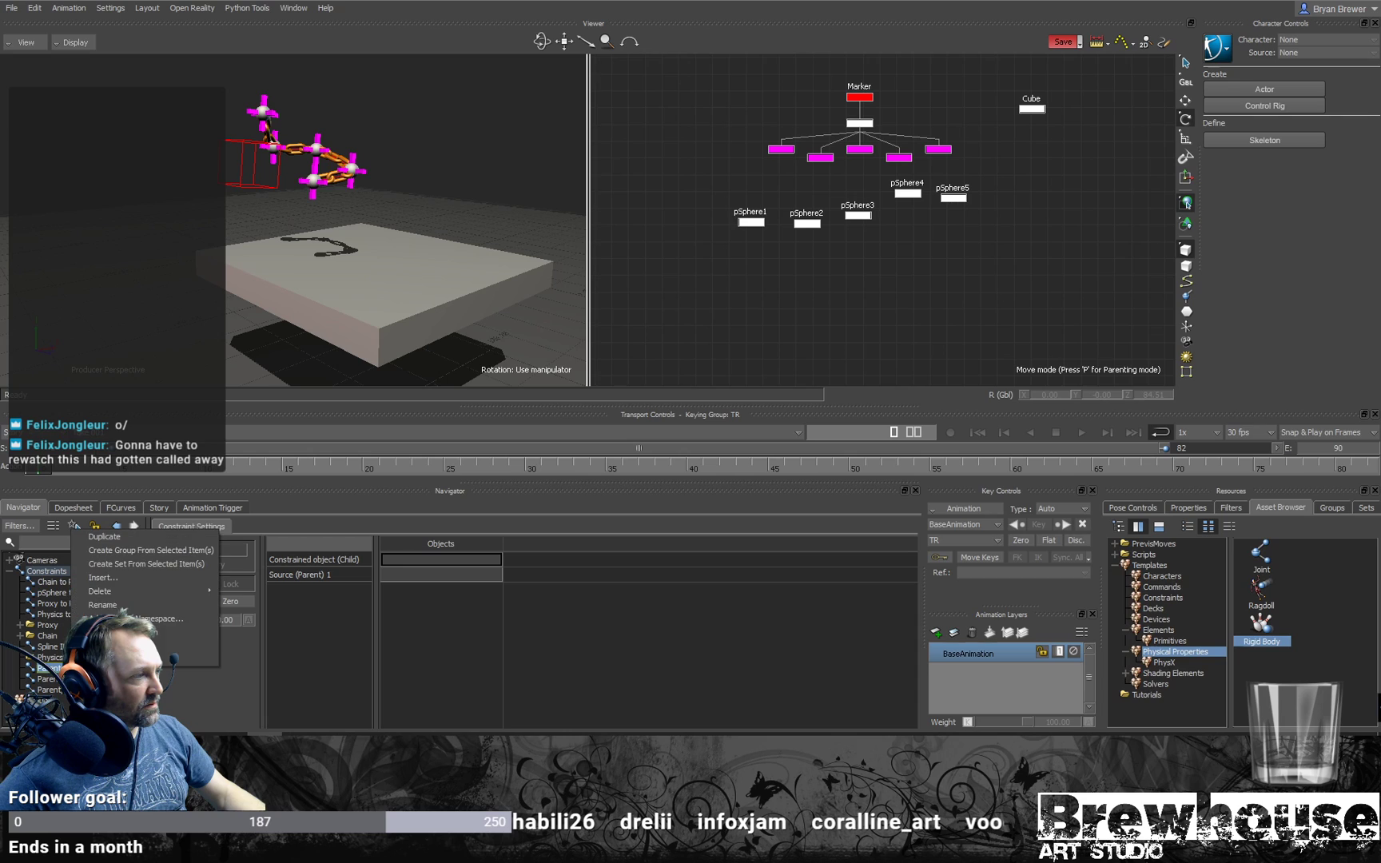
{"action": "left_click", "coordinate": [120, 535]}
{"action": "right_click", "coordinate": [70, 526]}
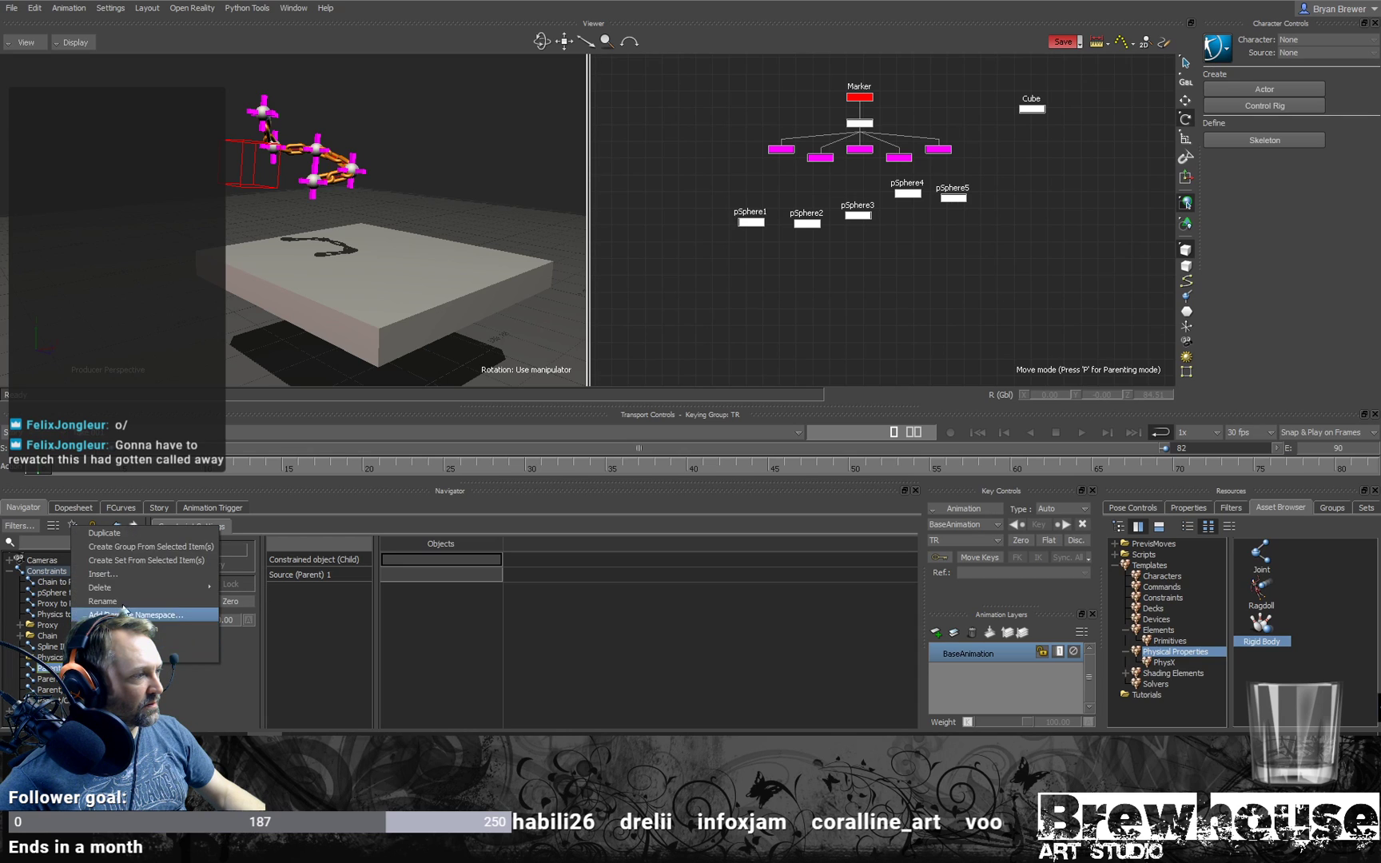
{"action": "left_click", "coordinate": [129, 534]}
{"action": "scroll", "coordinate": [38, 623], "scroll_direction": "down", "scroll_amount": 3}
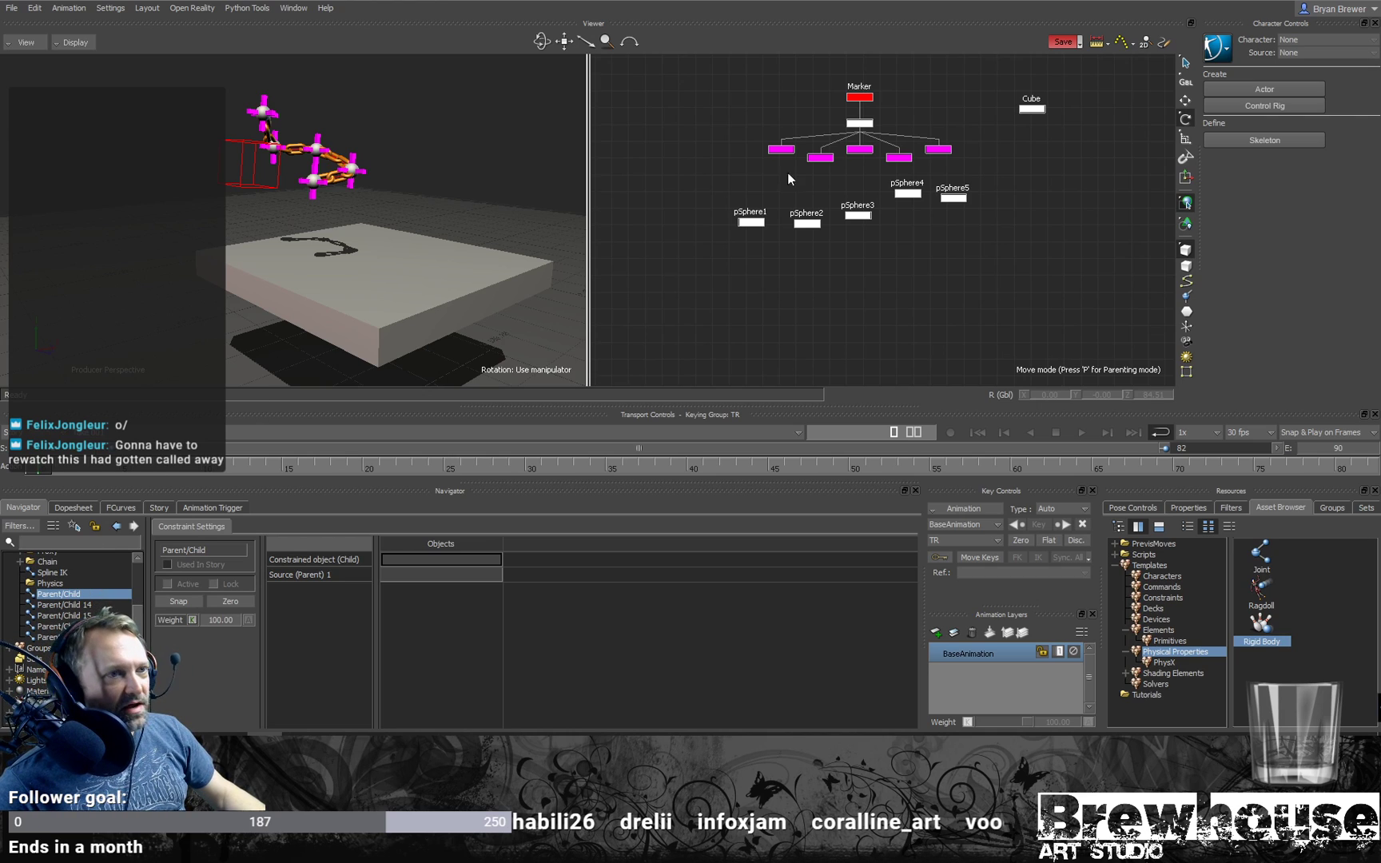
Step: In the first Parent/Child constraint, assign pSphere1 as the source parent and curve Point_0 as the constrained child
{"action": "left_click", "coordinate": [751, 222]}
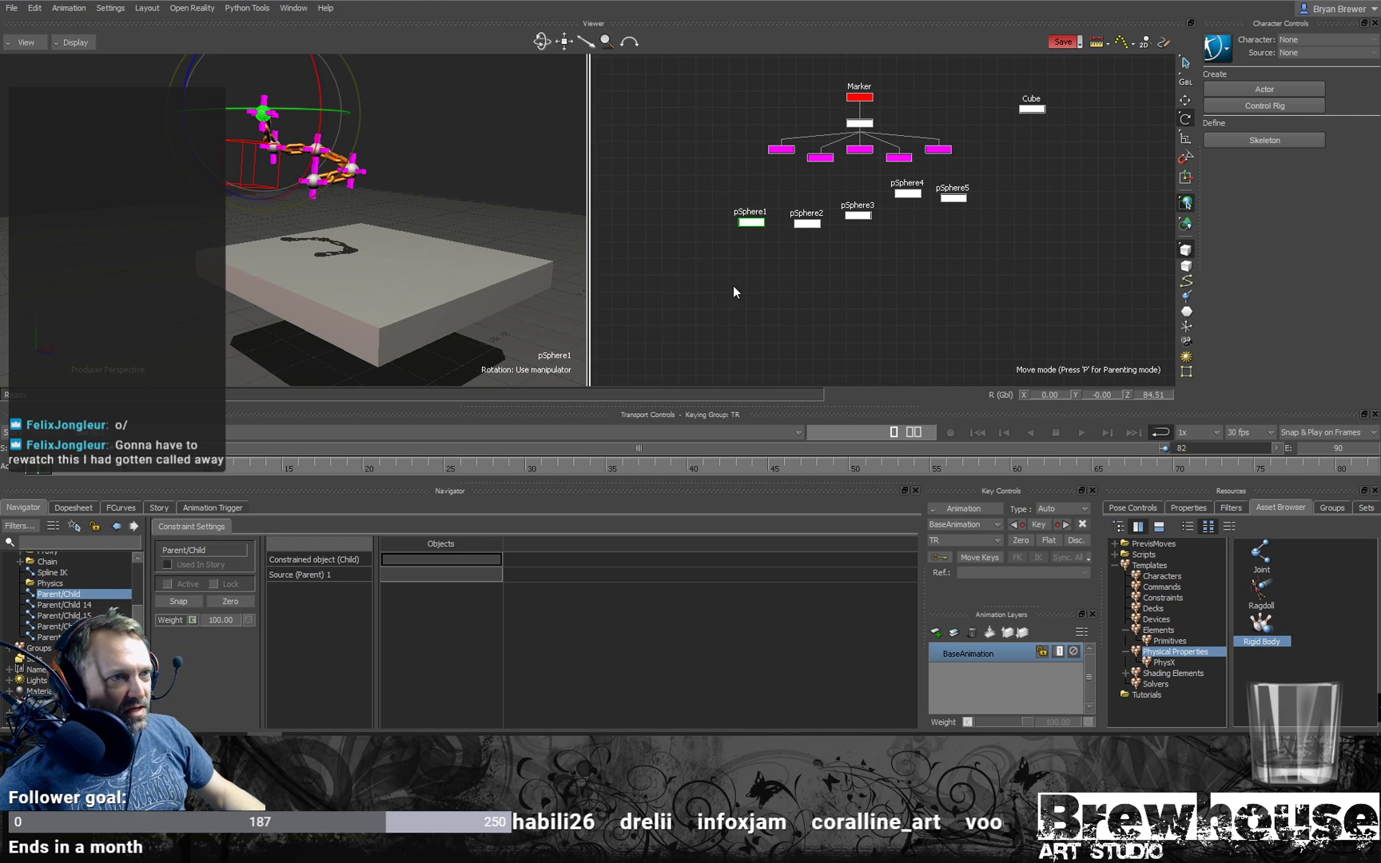
{"action": "left_click_drag", "start_coordinate": [791, 289], "coordinate": [458, 575]}
{"action": "left_click_drag", "start_coordinate": [775, 174], "coordinate": [775, 175]}
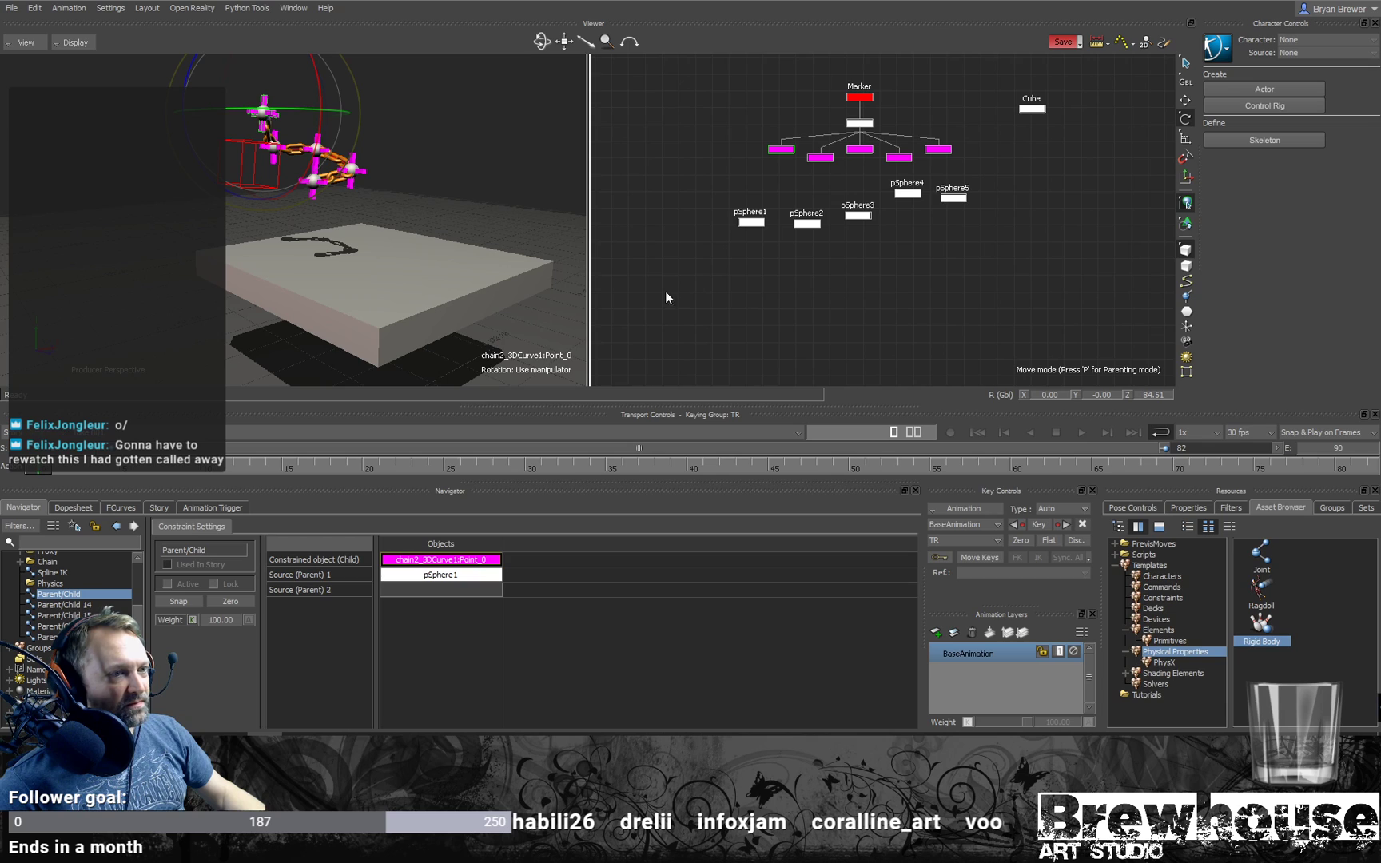
Step: In Parent/Child 14, assign pSphere2 as the source parent and curve Point_1 as the constrained child
{"action": "double_click", "coordinate": [70, 604]}
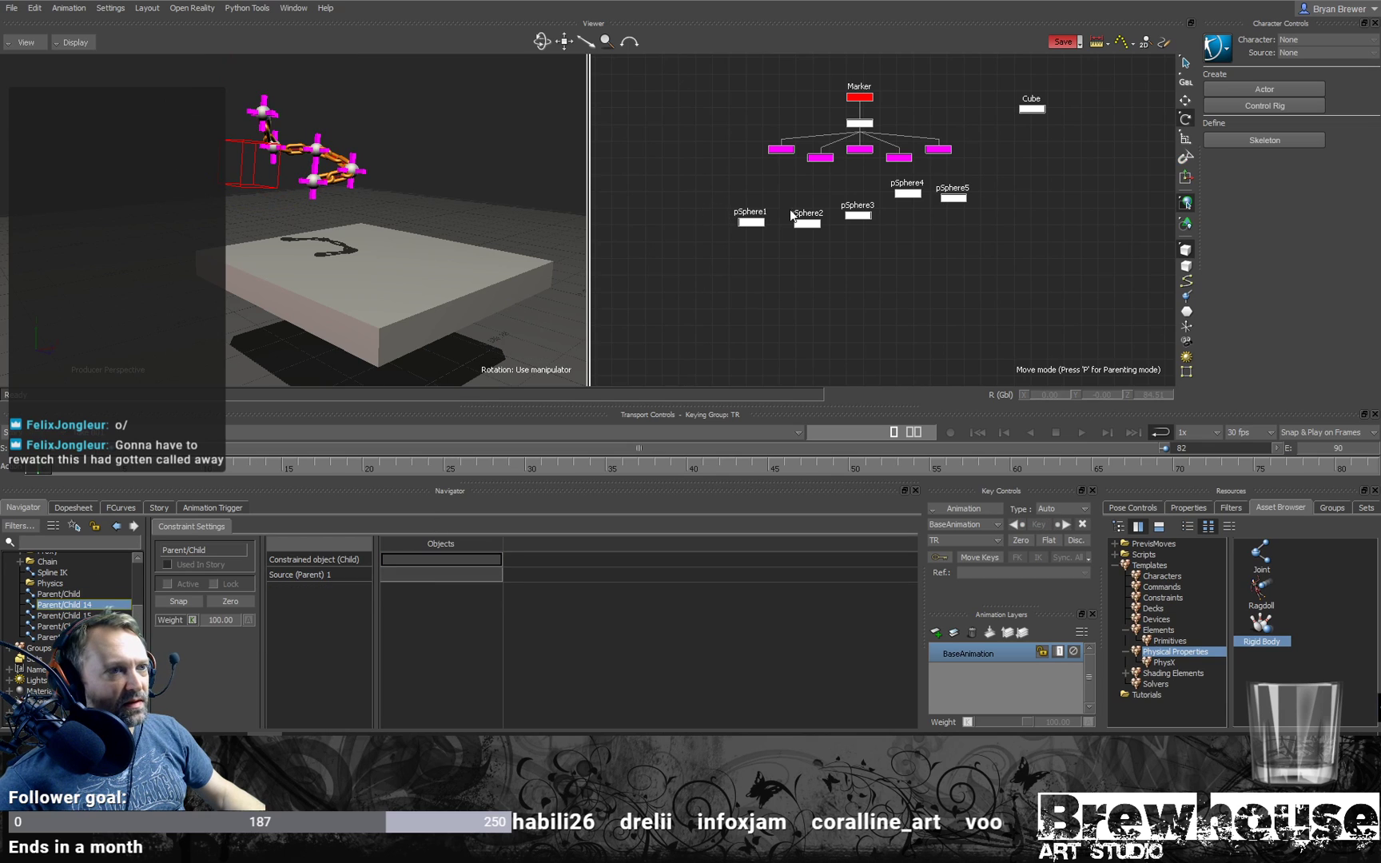
{"action": "left_click_drag", "start_coordinate": [787, 270], "coordinate": [423, 573], "text": "alt"}
{"action": "left_click_drag", "start_coordinate": [819, 177], "coordinate": [502, 550], "text": "alt"}
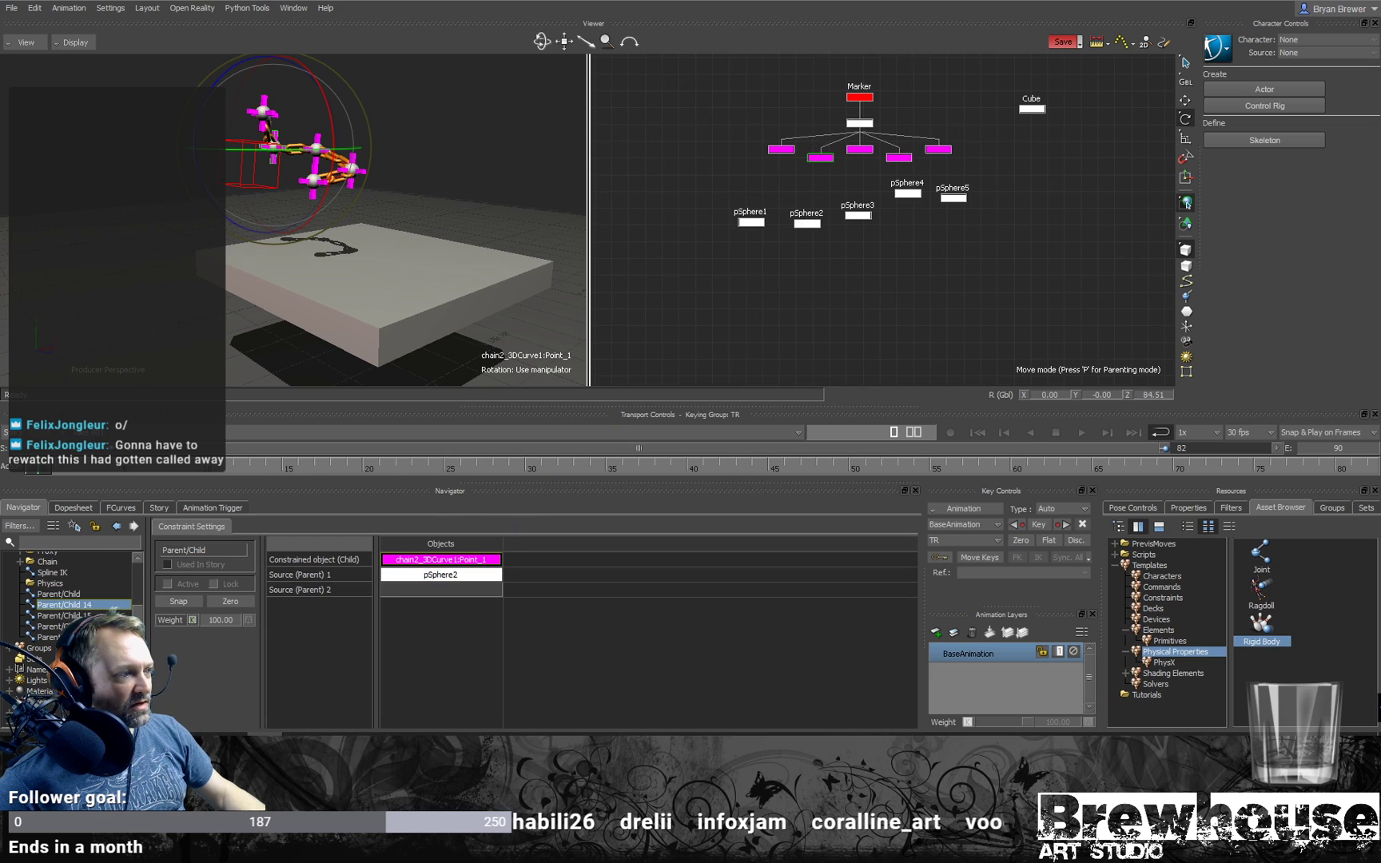
Step: In Parent/Child 15, assign pSphere3 as the source parent and curve Point_2 as the constrained child
{"action": "left_click", "coordinate": [66, 615]}
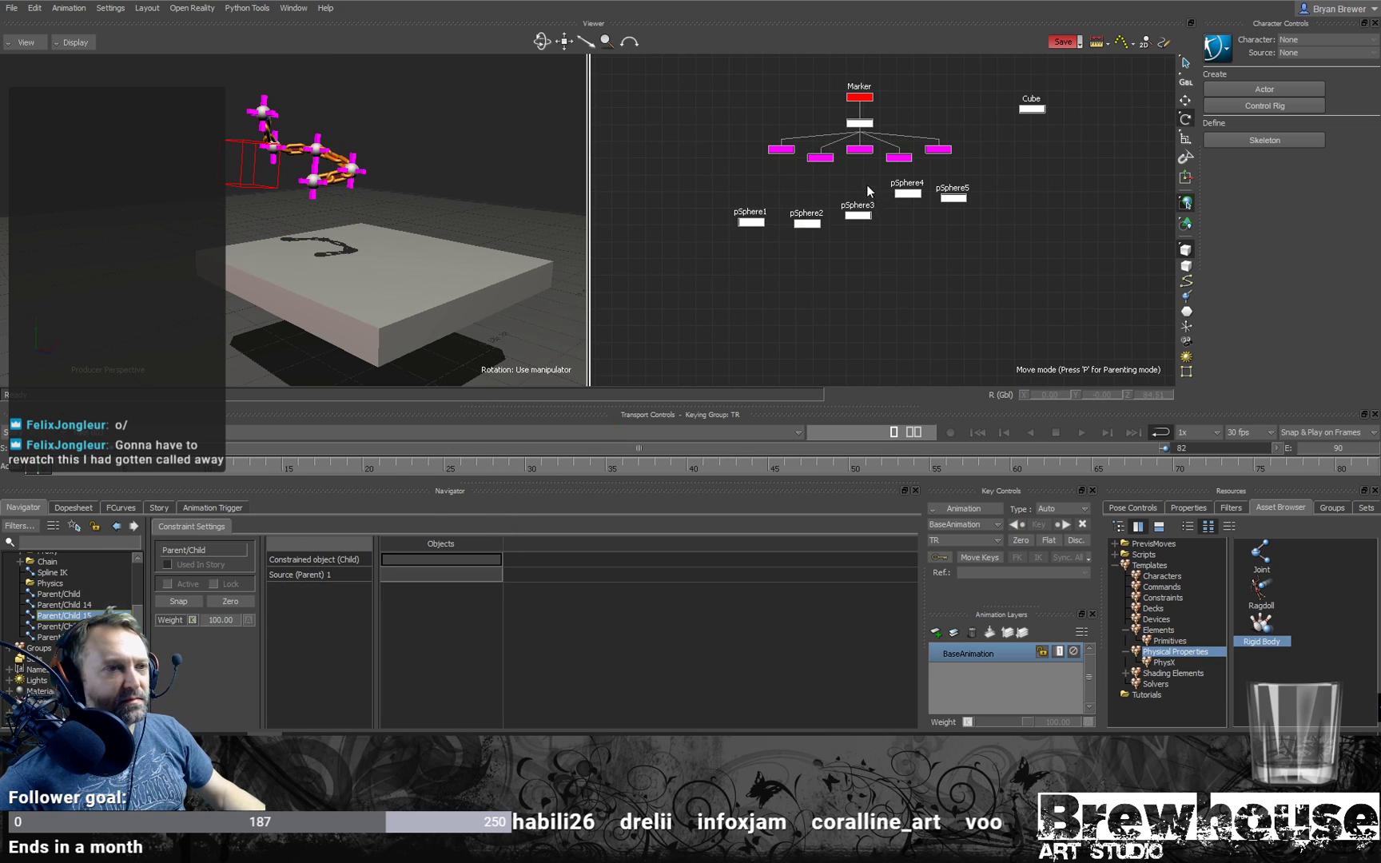
{"action": "left_click_drag", "start_coordinate": [852, 231], "coordinate": [466, 573], "text": "alt"}
{"action": "left_click_drag", "start_coordinate": [861, 145], "coordinate": [497, 565], "text": "alt"}
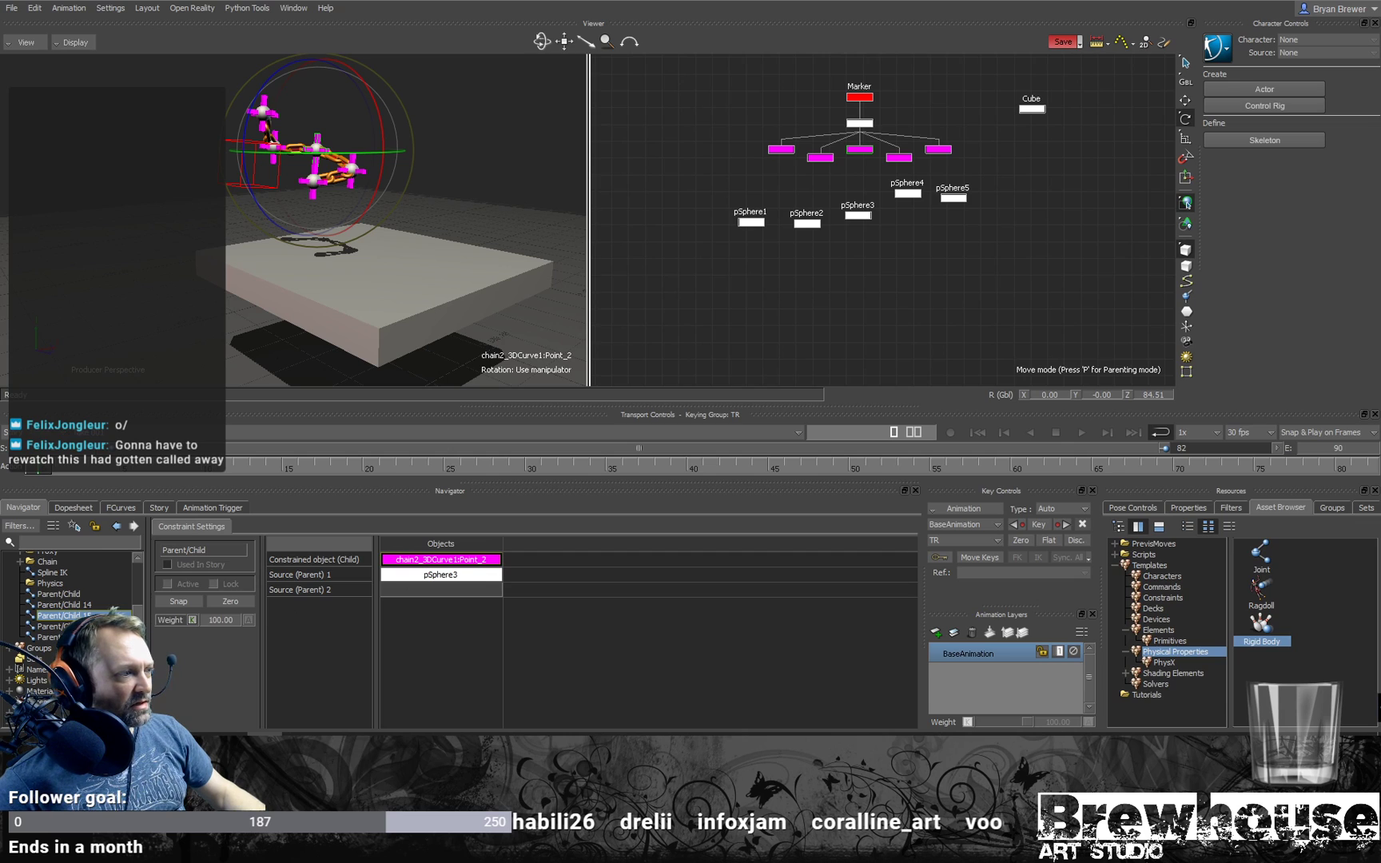
Step: In Parent/Child 16, assign pSphere4 as the source parent and curve Point_3 as the constrained child
{"action": "double_click", "coordinate": [76, 626]}
{"action": "left_click_drag", "start_coordinate": [900, 217], "coordinate": [469, 577], "text": "alt"}
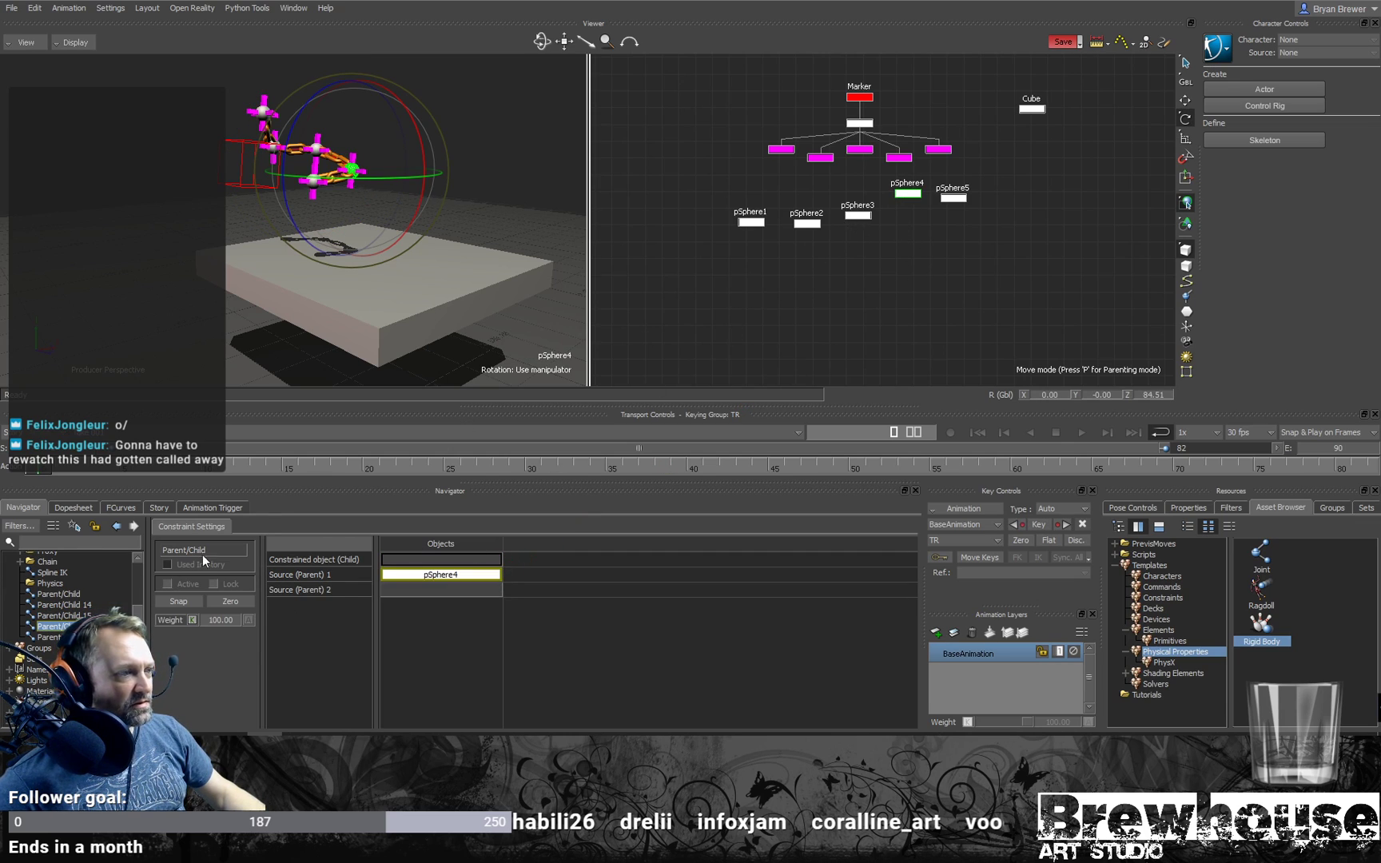
{"action": "left_click_drag", "start_coordinate": [872, 237], "coordinate": [479, 561], "text": "alt"}
Step: In Parent/Child 17, assign pSphere5 as the source parent and curve Point_4 as the constrained child
{"action": "double_click", "coordinate": [48, 637]}
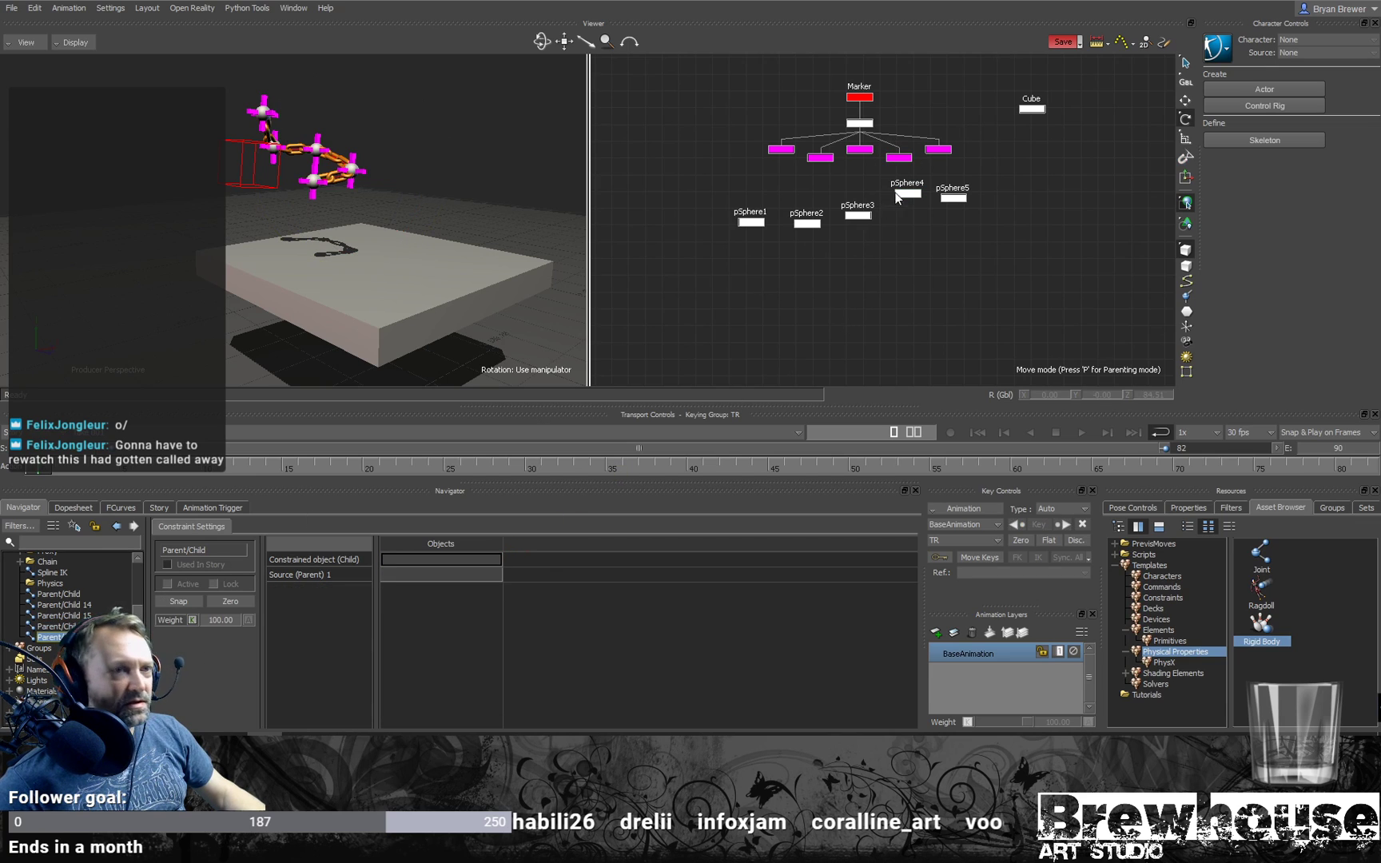
{"action": "left_click_drag", "start_coordinate": [953, 197], "coordinate": [493, 574], "text": "alt"}
{"action": "left_click_drag", "start_coordinate": [940, 150], "coordinate": [940, 162], "text": "alt"}
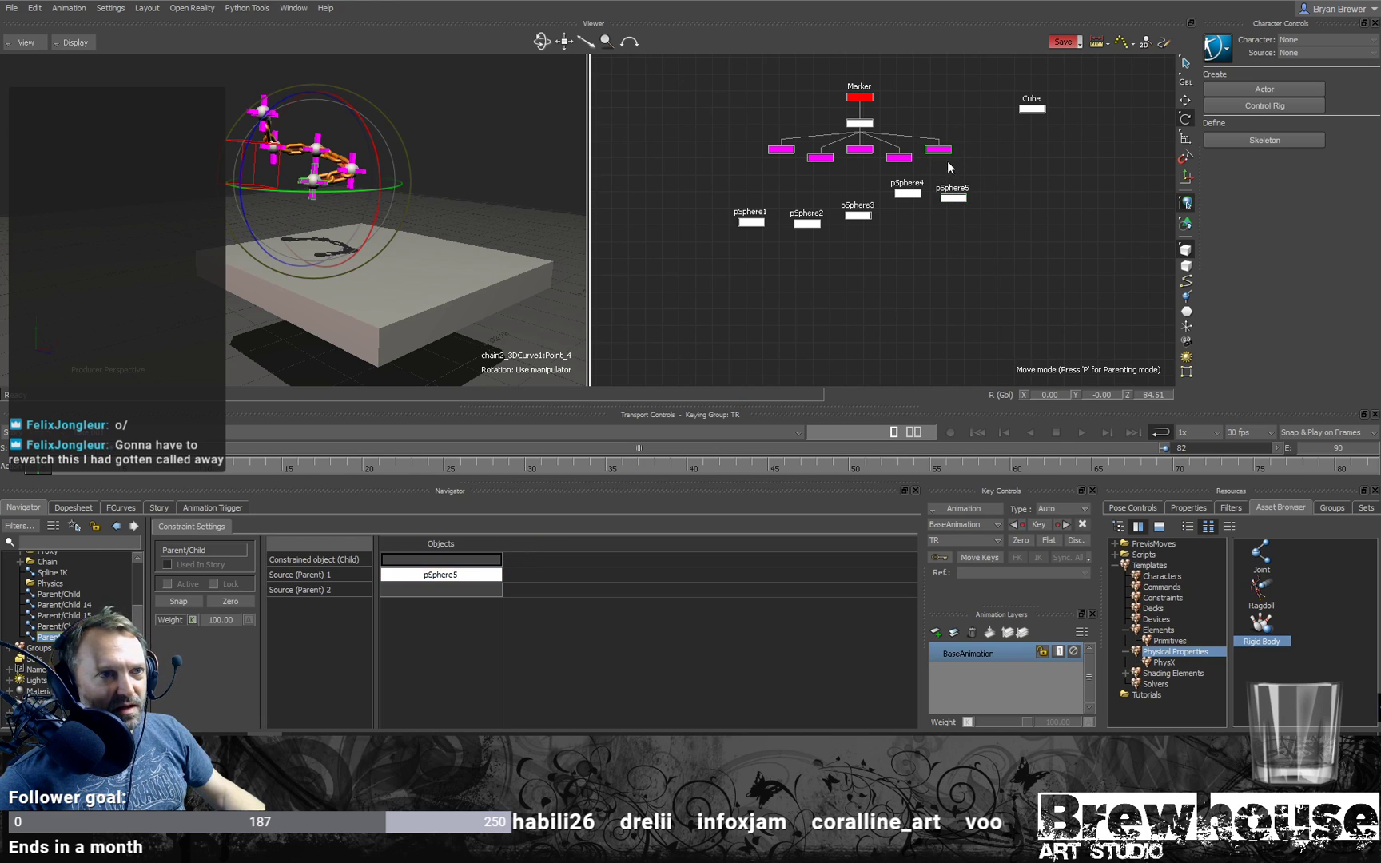
{"action": "left_click_drag", "start_coordinate": [999, 294], "coordinate": [479, 560], "text": "alt"}
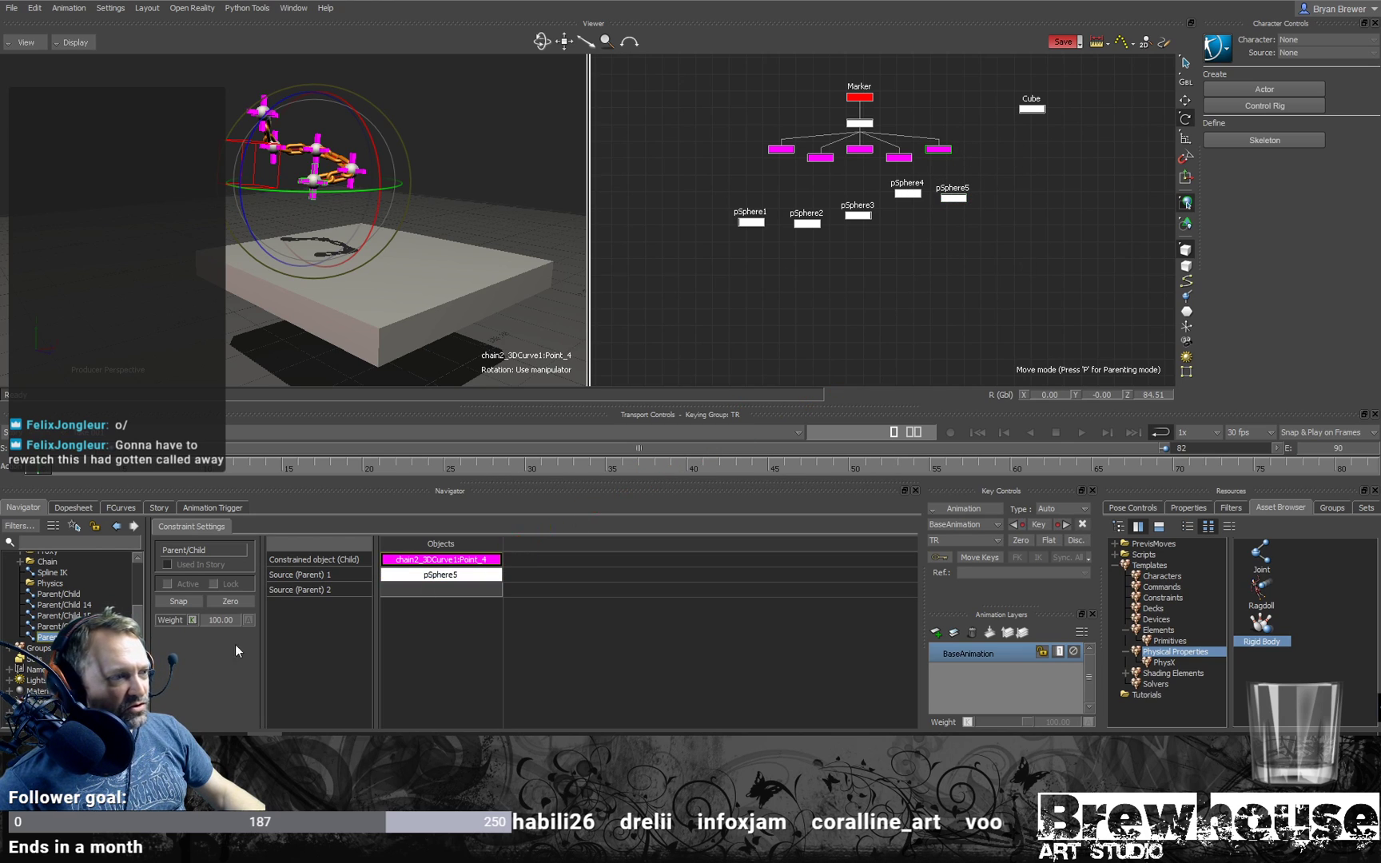
Step: Open all five Parent/Child constraints of the Physics folder together and snap them so they are active and locked
{"action": "left_click", "coordinate": [55, 596], "text": "shift"}
{"action": "double_click", "coordinate": [55, 598], "text": "shift"}
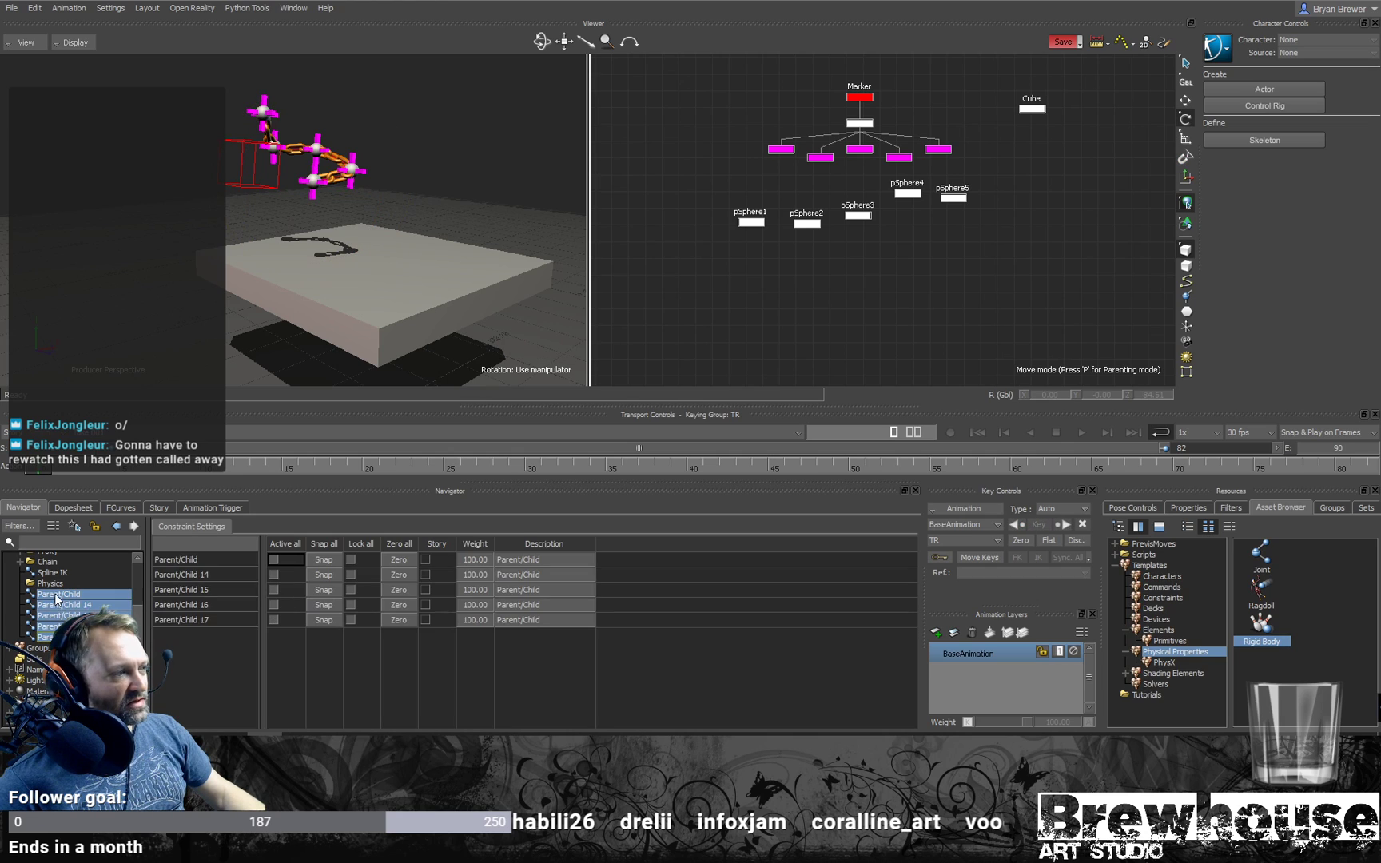
{"action": "left_click", "coordinate": [56, 585]}
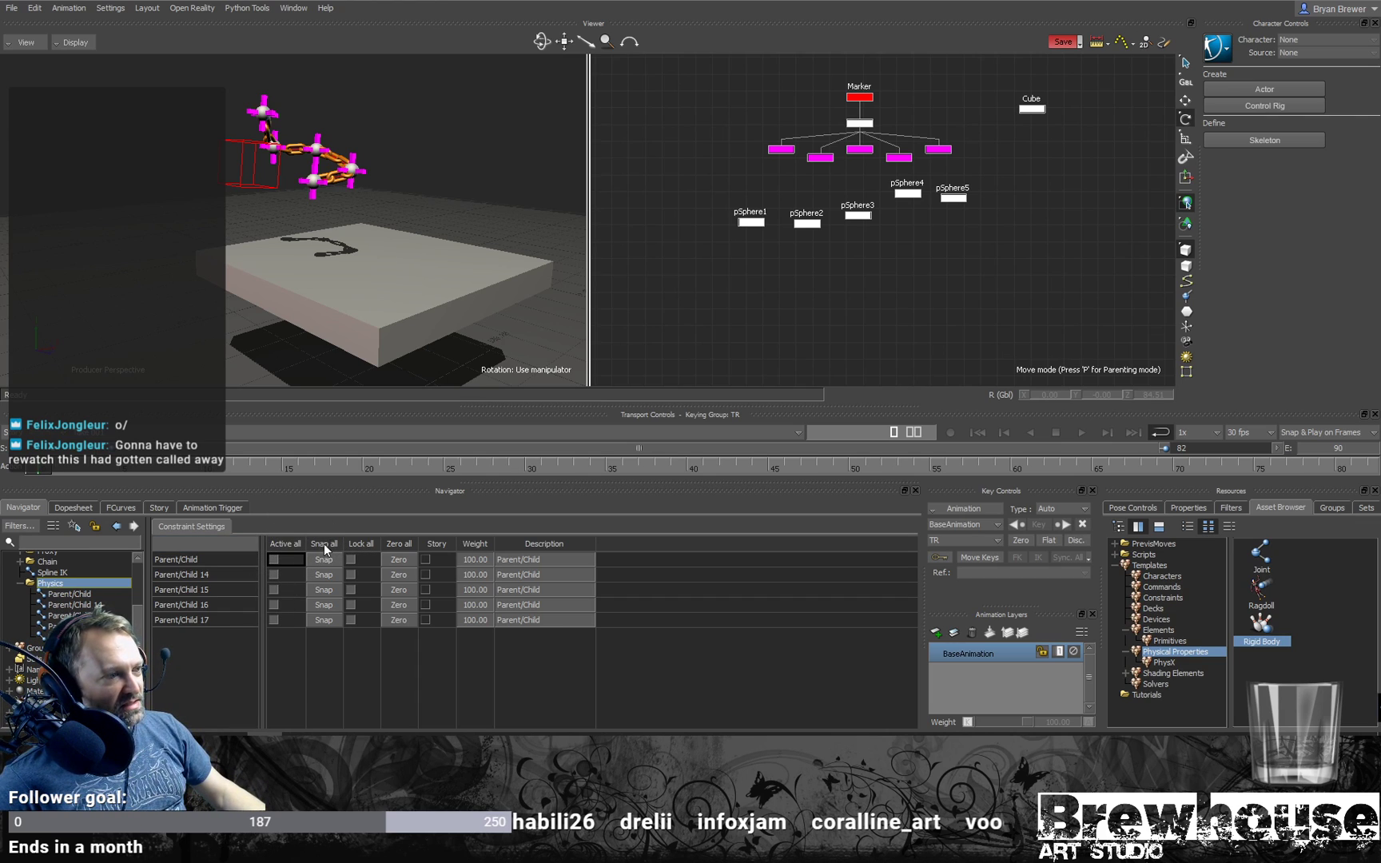
{"action": "left_click", "coordinate": [352, 542]}
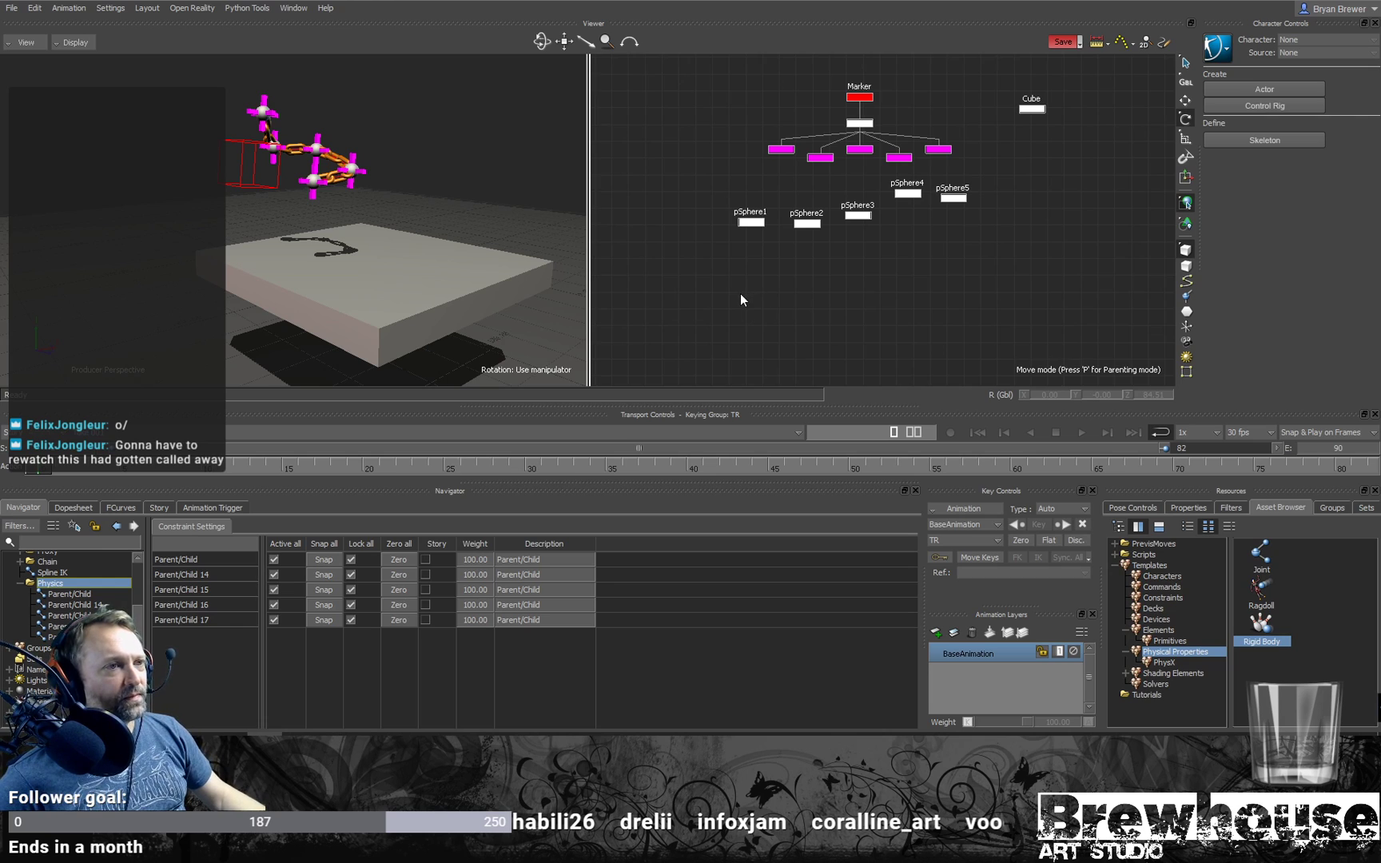
Step: Select pSphere1 with the translate tool and test whether the chain's end follows it
{"action": "scroll", "coordinate": [447, 313], "scroll_direction": "up", "scroll_amount": 1}
{"action": "left_click_drag", "start_coordinate": [434, 317], "coordinate": [400, 303], "text": "alt"}
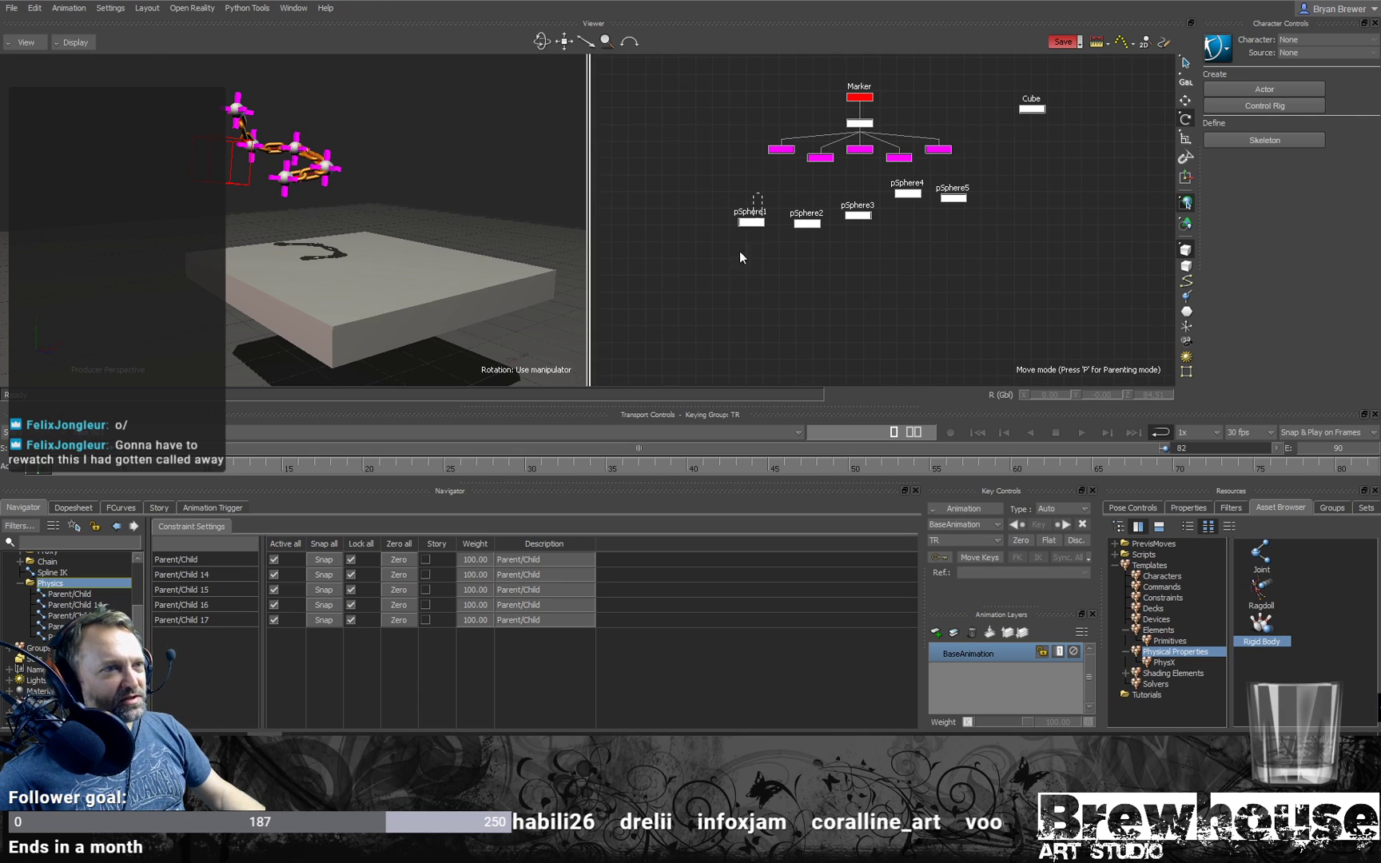
{"action": "left_click", "coordinate": [749, 224]}
{"action": "key", "text": "t"}
{"action": "left_click_drag", "start_coordinate": [235, 71], "coordinate": [228, 108], "text": "shift"}
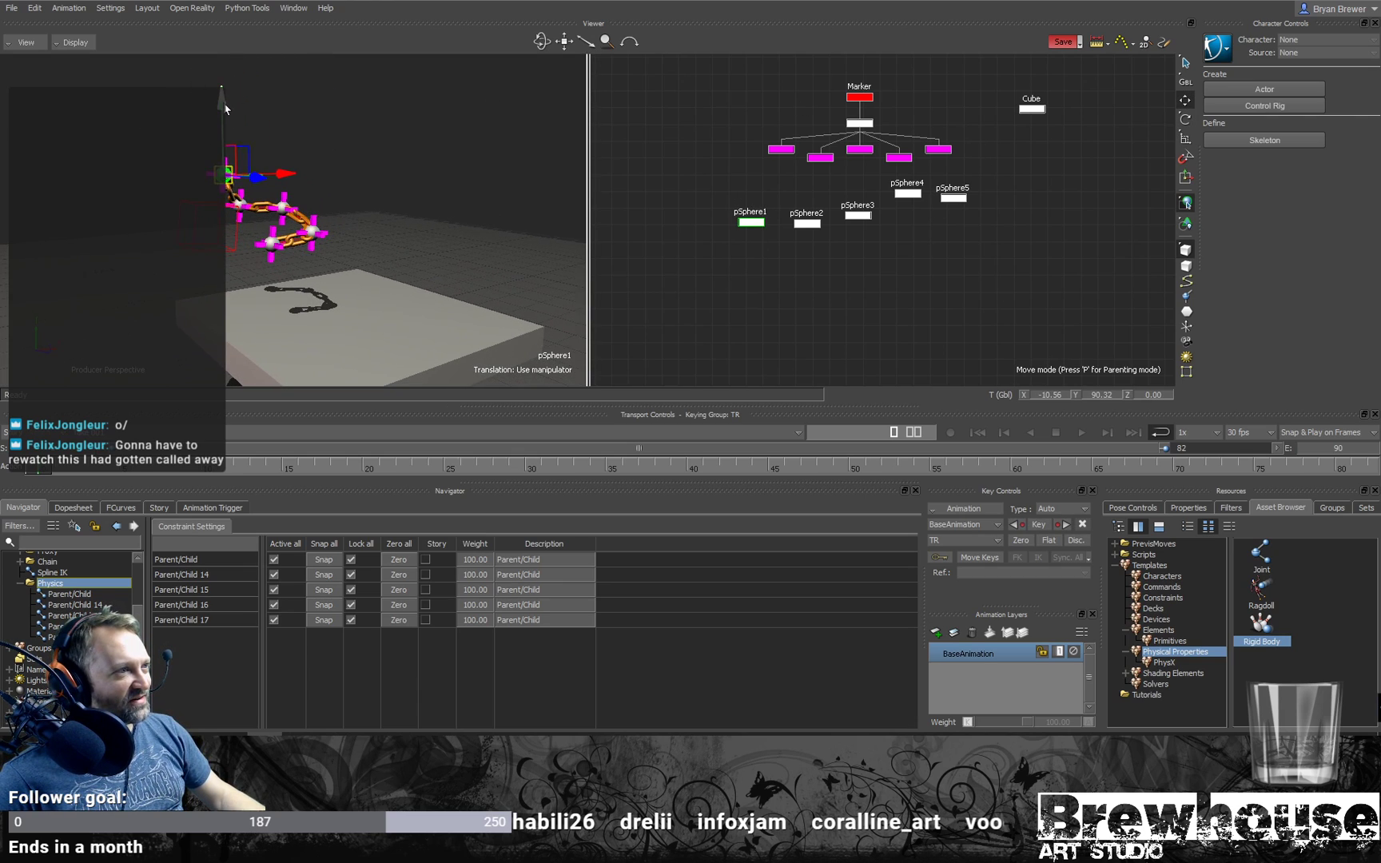
Step: Hide pSphere1 to pSphere5 and set the perspective view to Models only display
{"action": "left_click_drag", "start_coordinate": [940, 293], "coordinate": [803, 330]}
{"action": "left_click_drag", "start_coordinate": [1046, 293], "coordinate": [730, 177]}
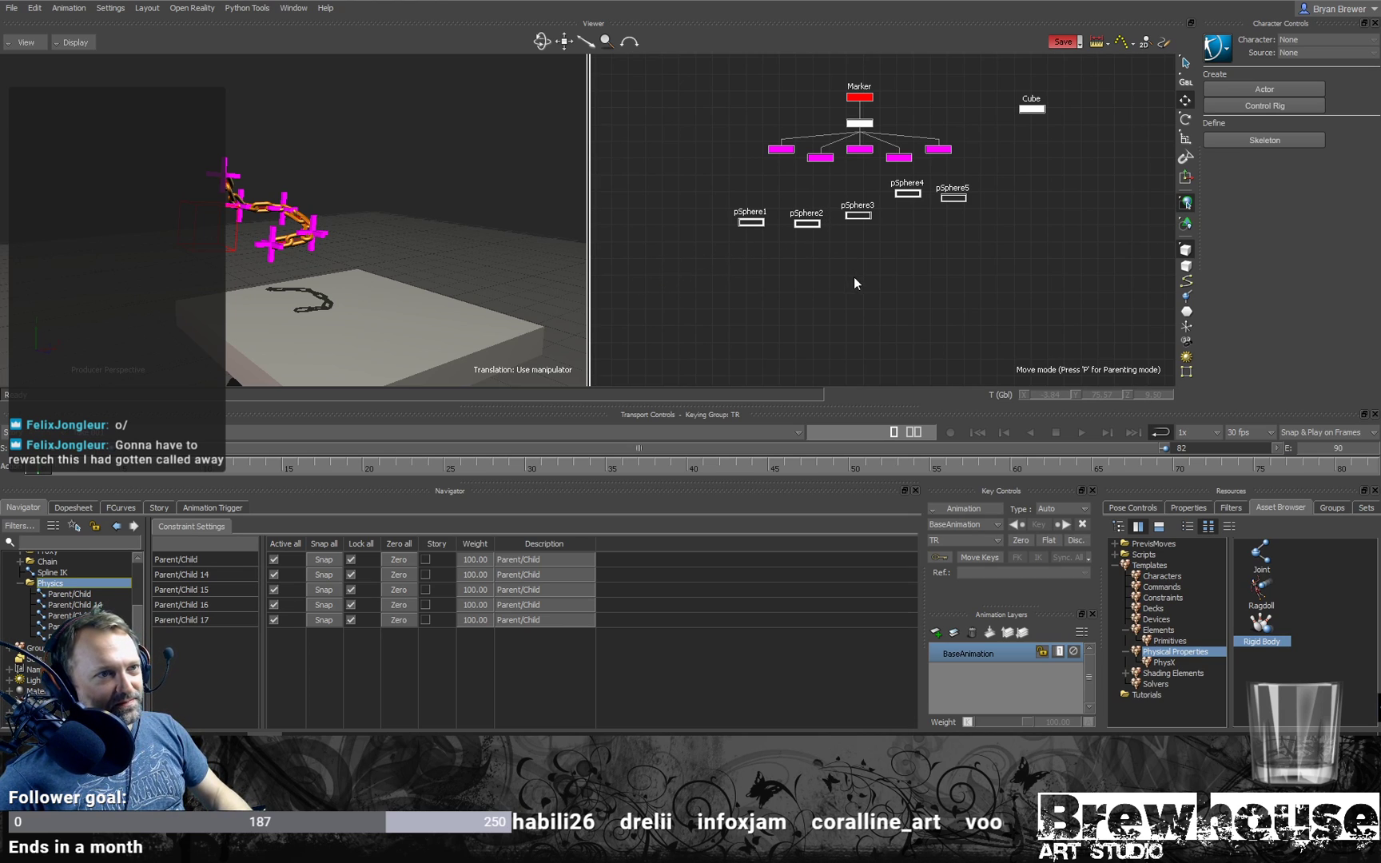
{"action": "mouse_move", "coordinate": [781, 284]}
{"action": "middle_mouse_down", "text": "alt"}
{"action": "mouse_move", "coordinate": [794, 280]}
{"action": "mouse_move", "coordinate": [768, 289]}
{"action": "middle_mouse_up", "text": "alt"}
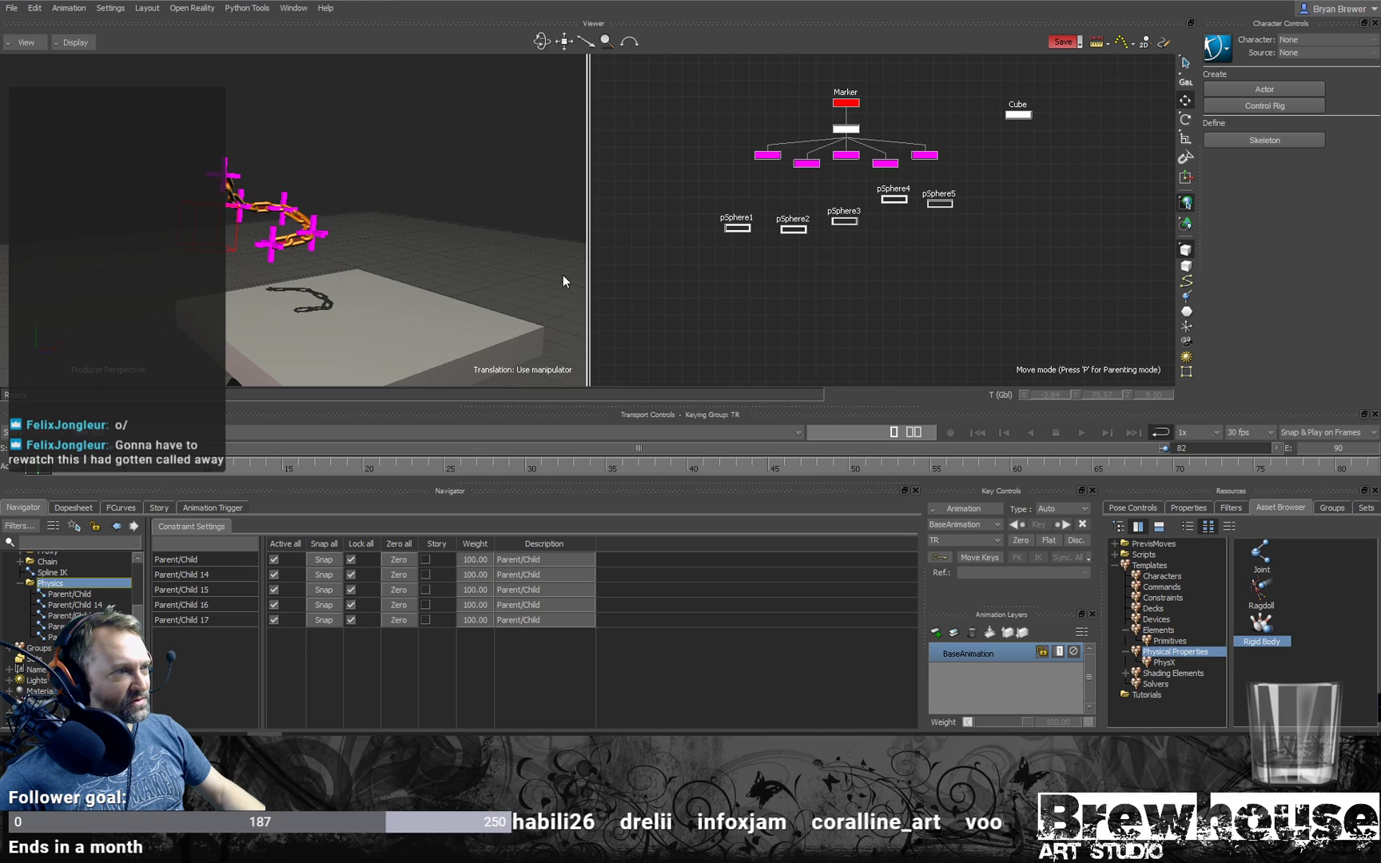
{"action": "key", "text": "ctrl+x"}
{"action": "key", "text": "ctrl+a"}
{"action": "left_click_drag", "start_coordinate": [480, 282], "coordinate": [520, 289], "text": "ctrl+shift"}
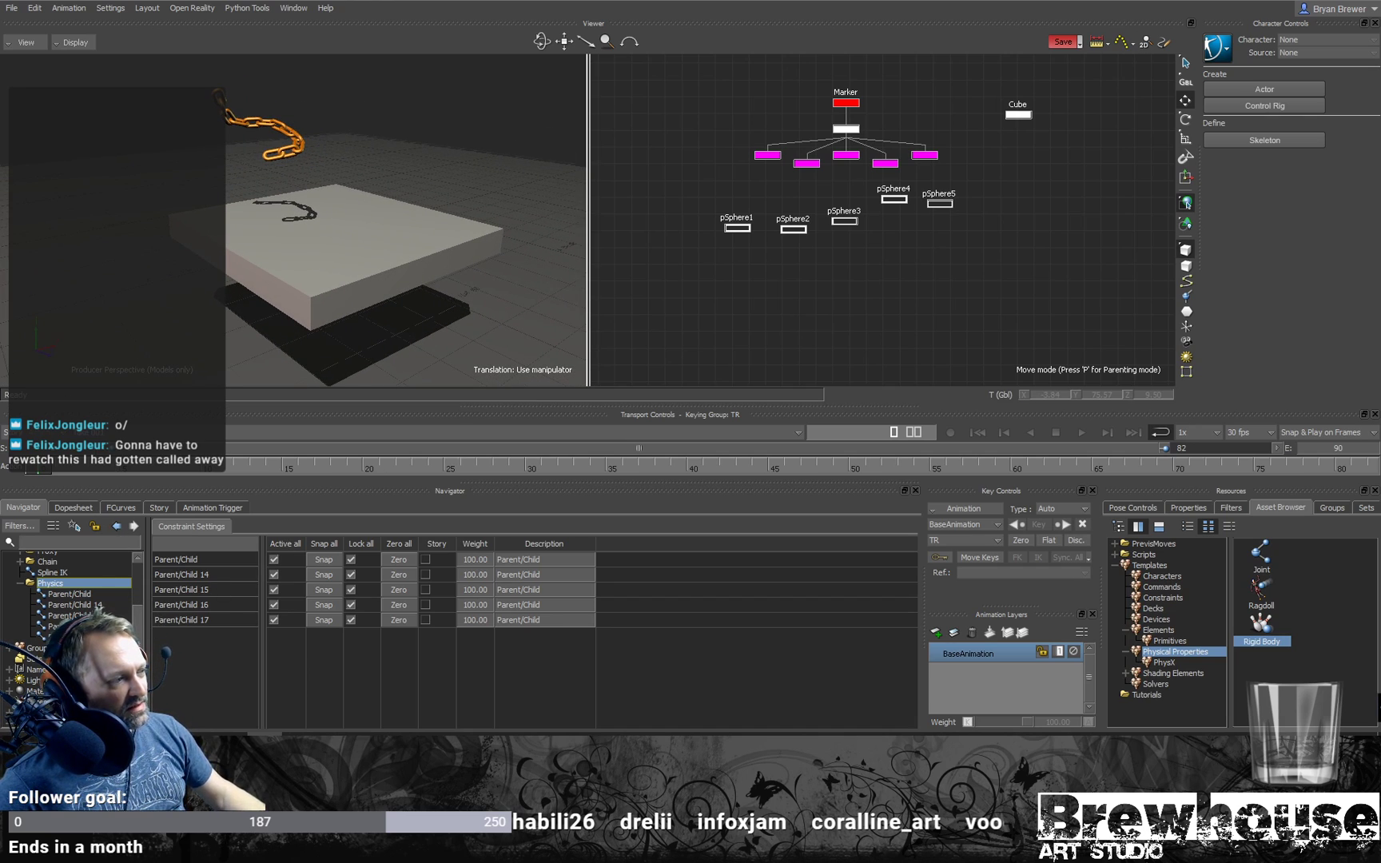
{"action": "scroll", "coordinate": [137, 608], "scroll_direction": "down", "scroll_amount": 2}
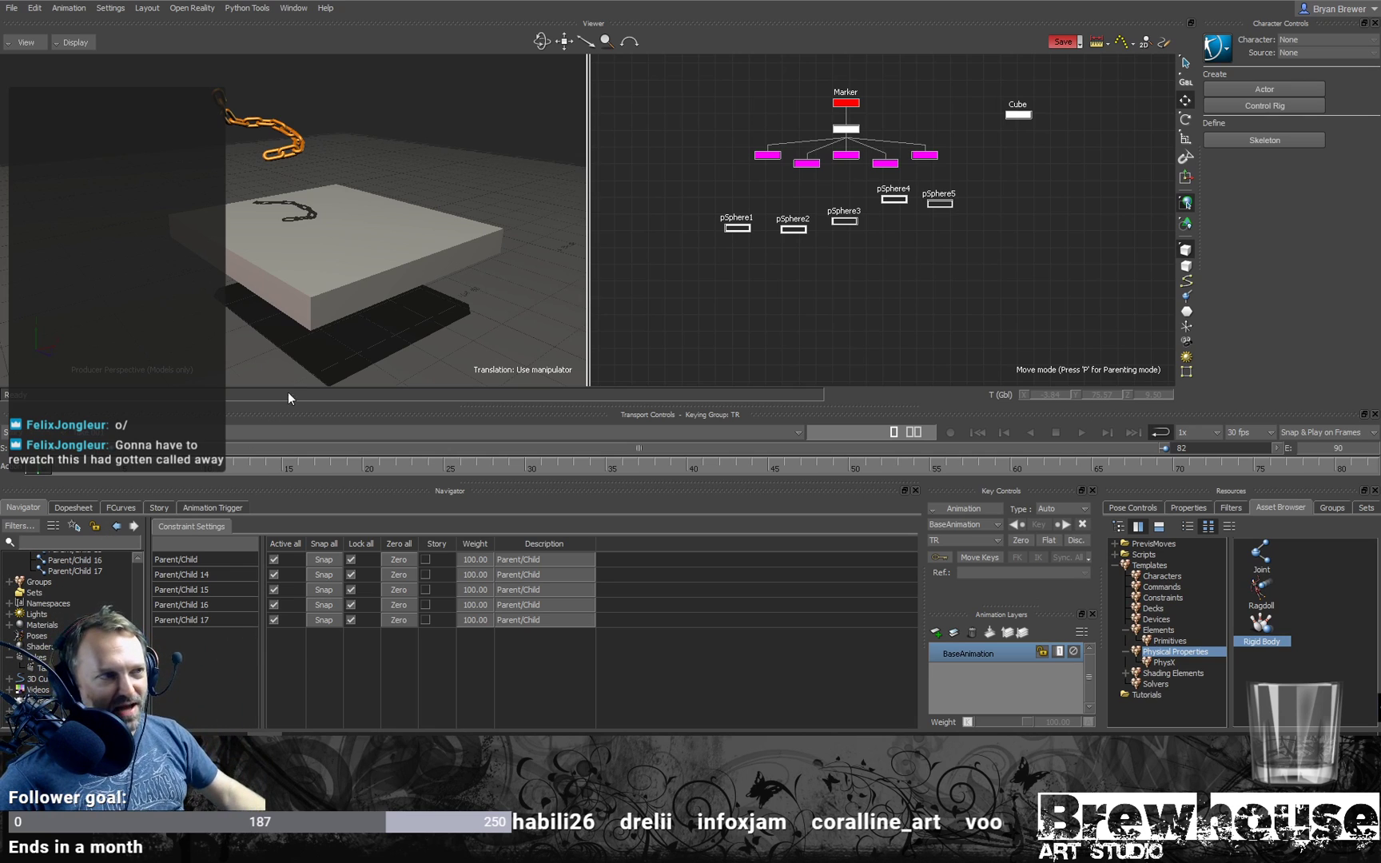
{"action": "left_click_drag", "start_coordinate": [322, 317], "coordinate": [352, 323], "text": "alt"}
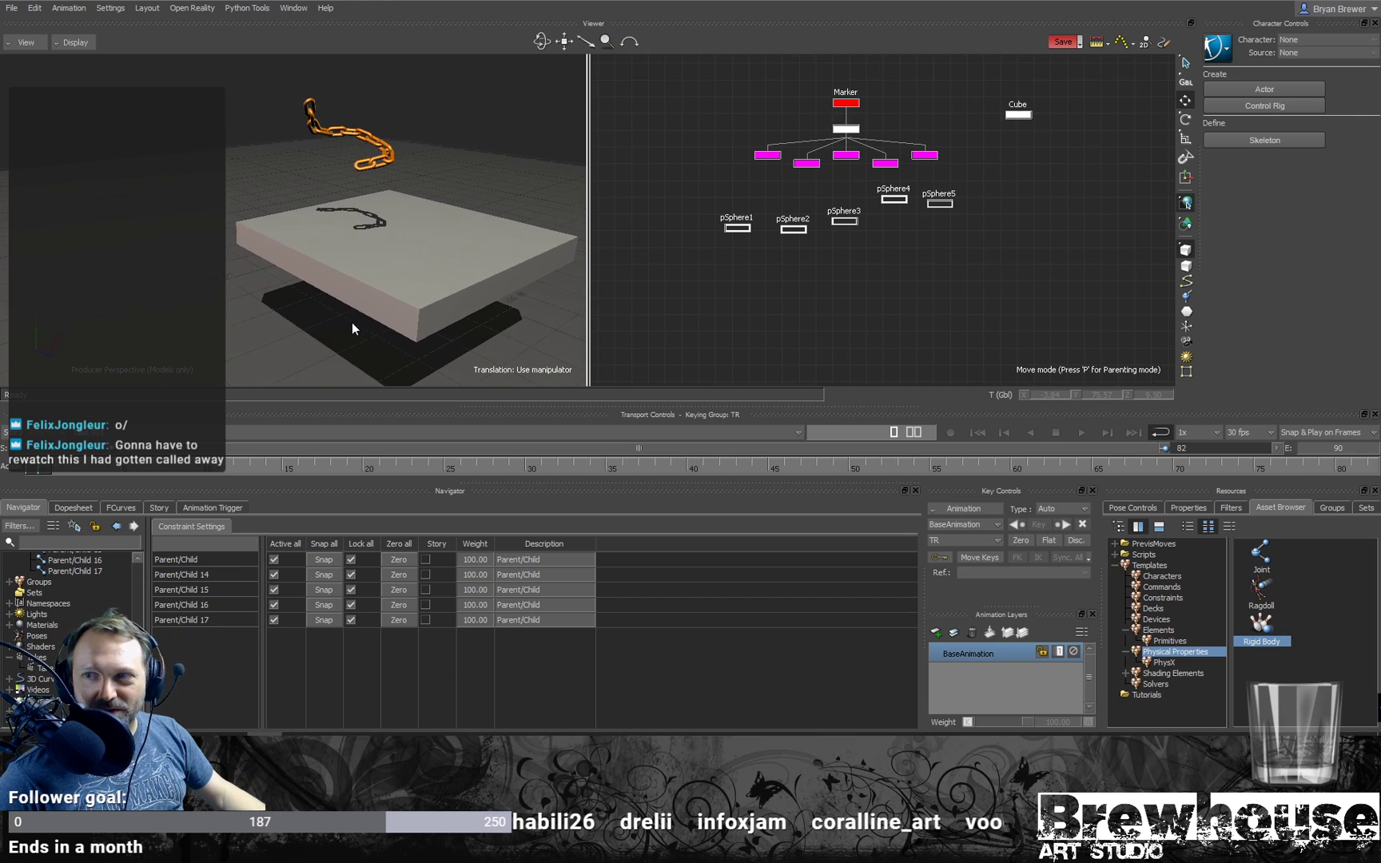
Step: Cycle the viewer through one-, two- and three-pane layouts, ending on the two-pane layout
{"action": "key", "text": "ctrl+1"}
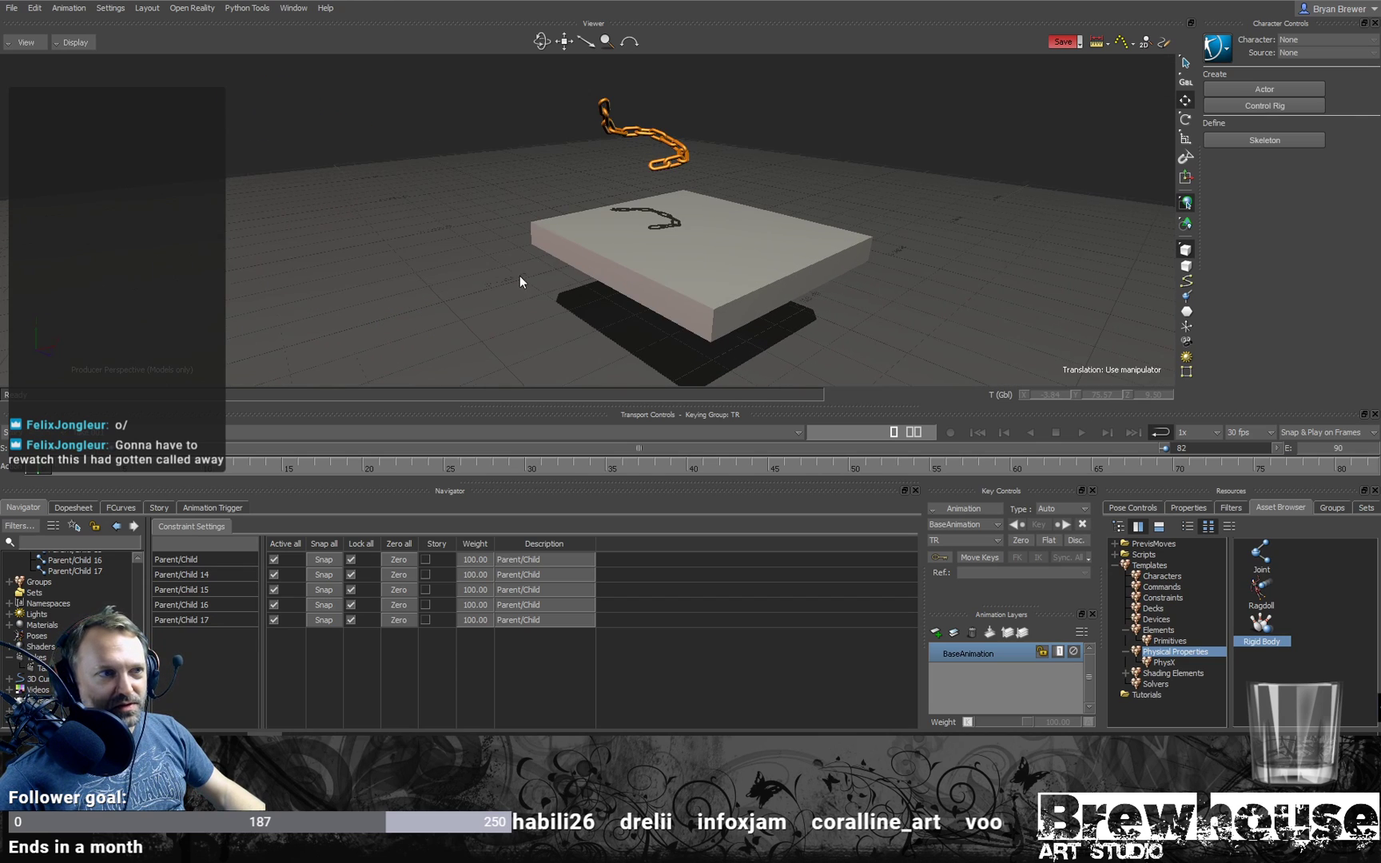
{"action": "key", "text": "ctrl+2"}
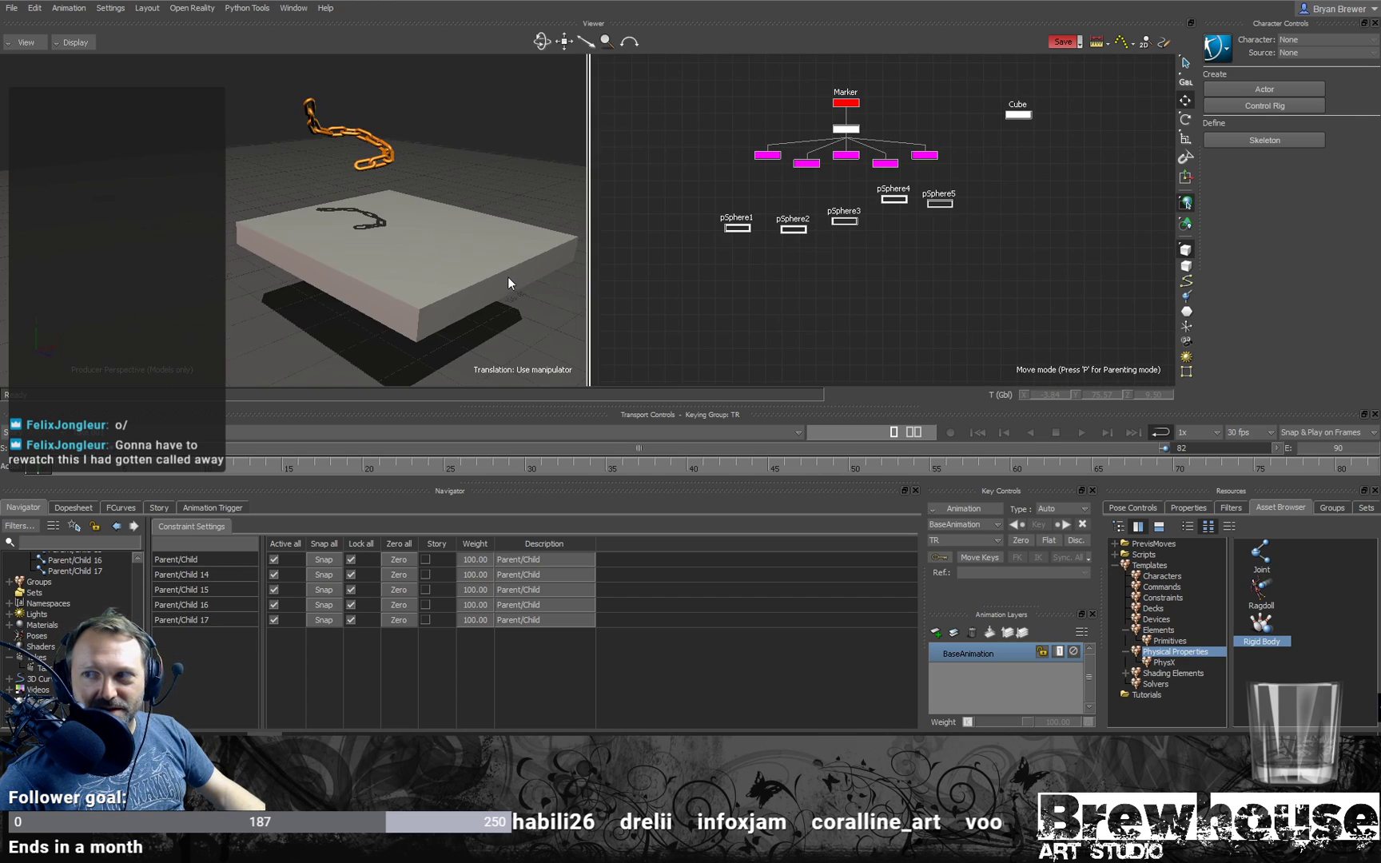
{"action": "key", "text": "ctrl+1"}
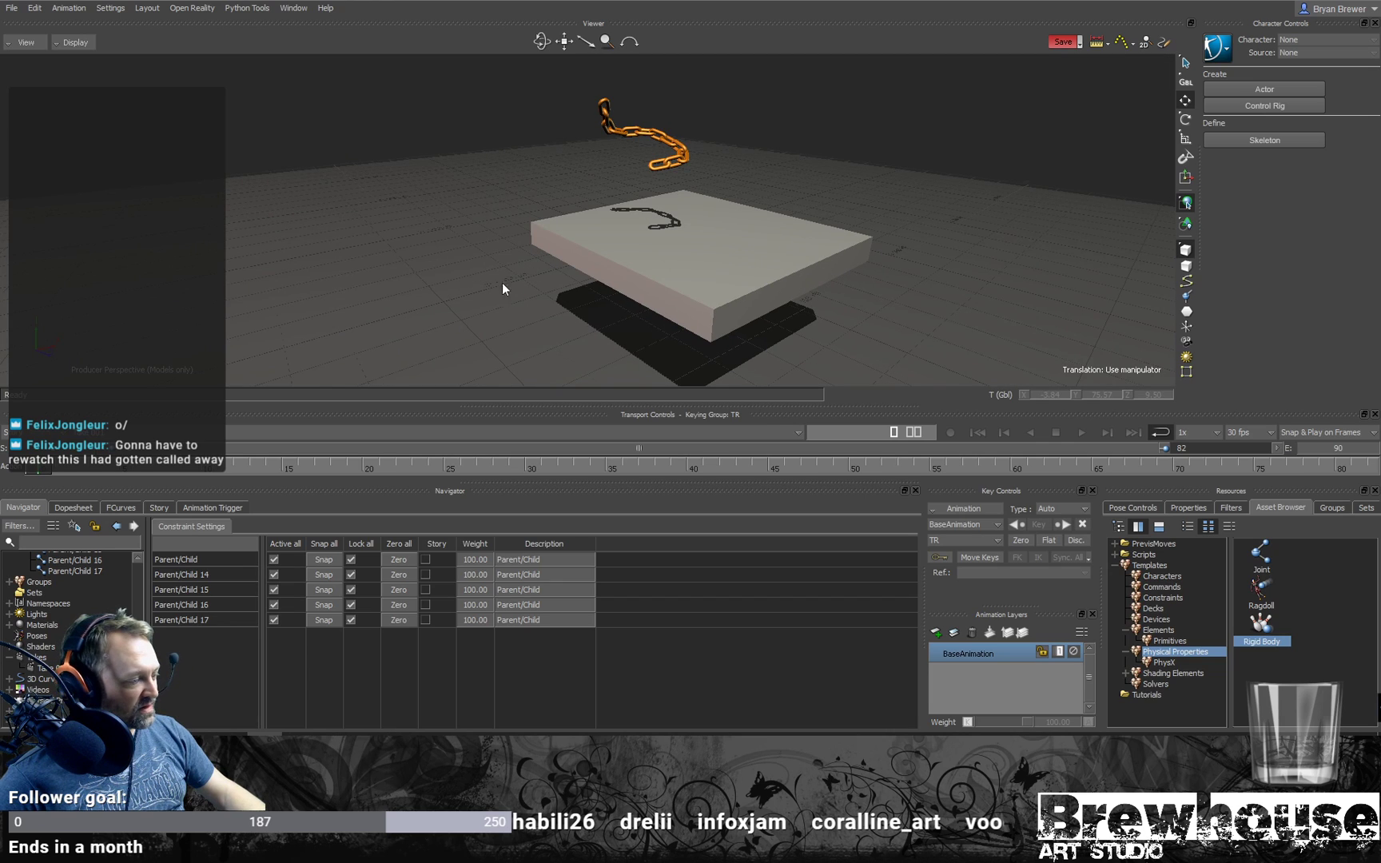
{"action": "key", "text": "ctrl+2"}
{"action": "key", "text": "ctrl+3"}
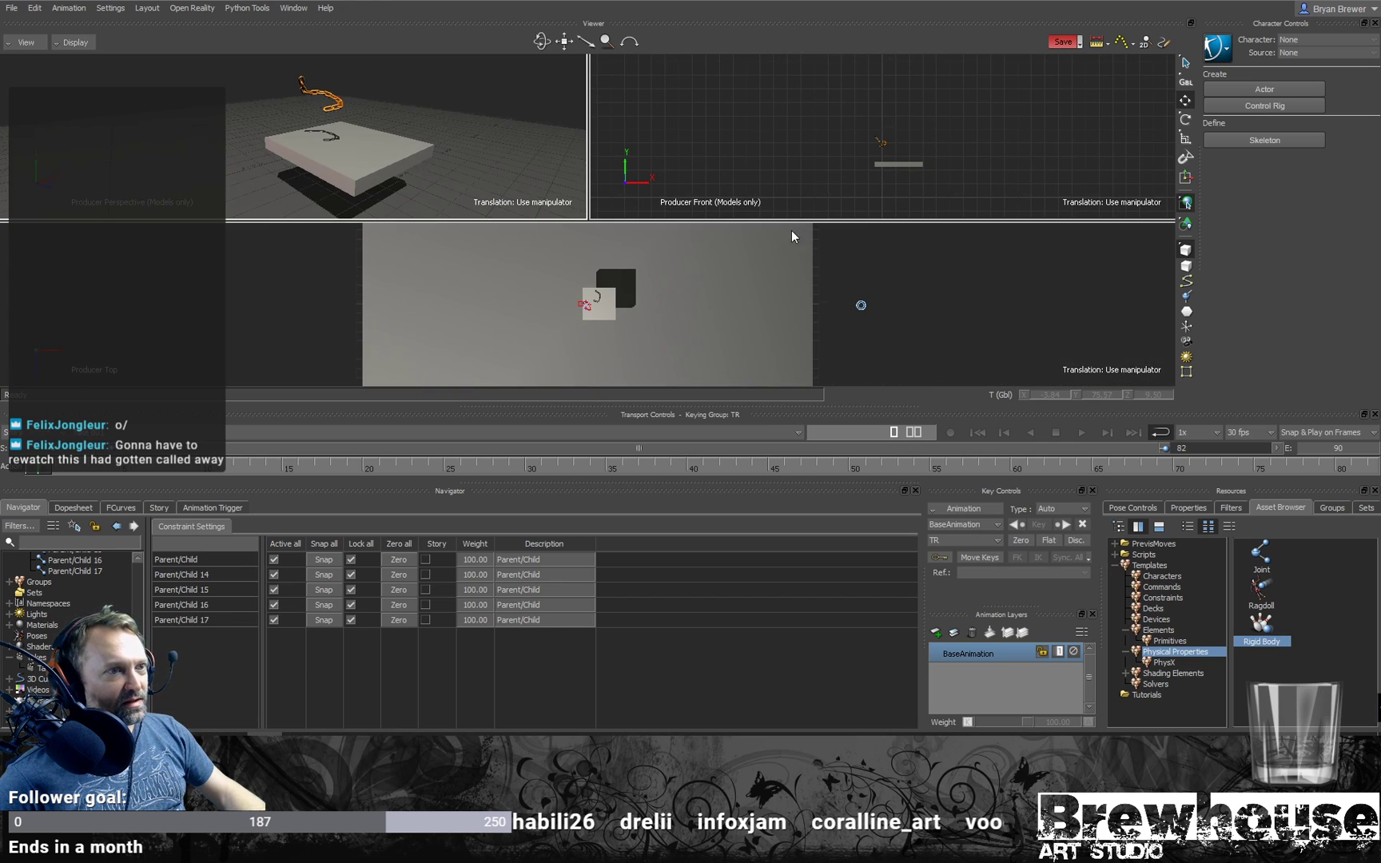
{"action": "key", "text": "ctrl+2"}
{"action": "key", "text": "ctrl+1"}
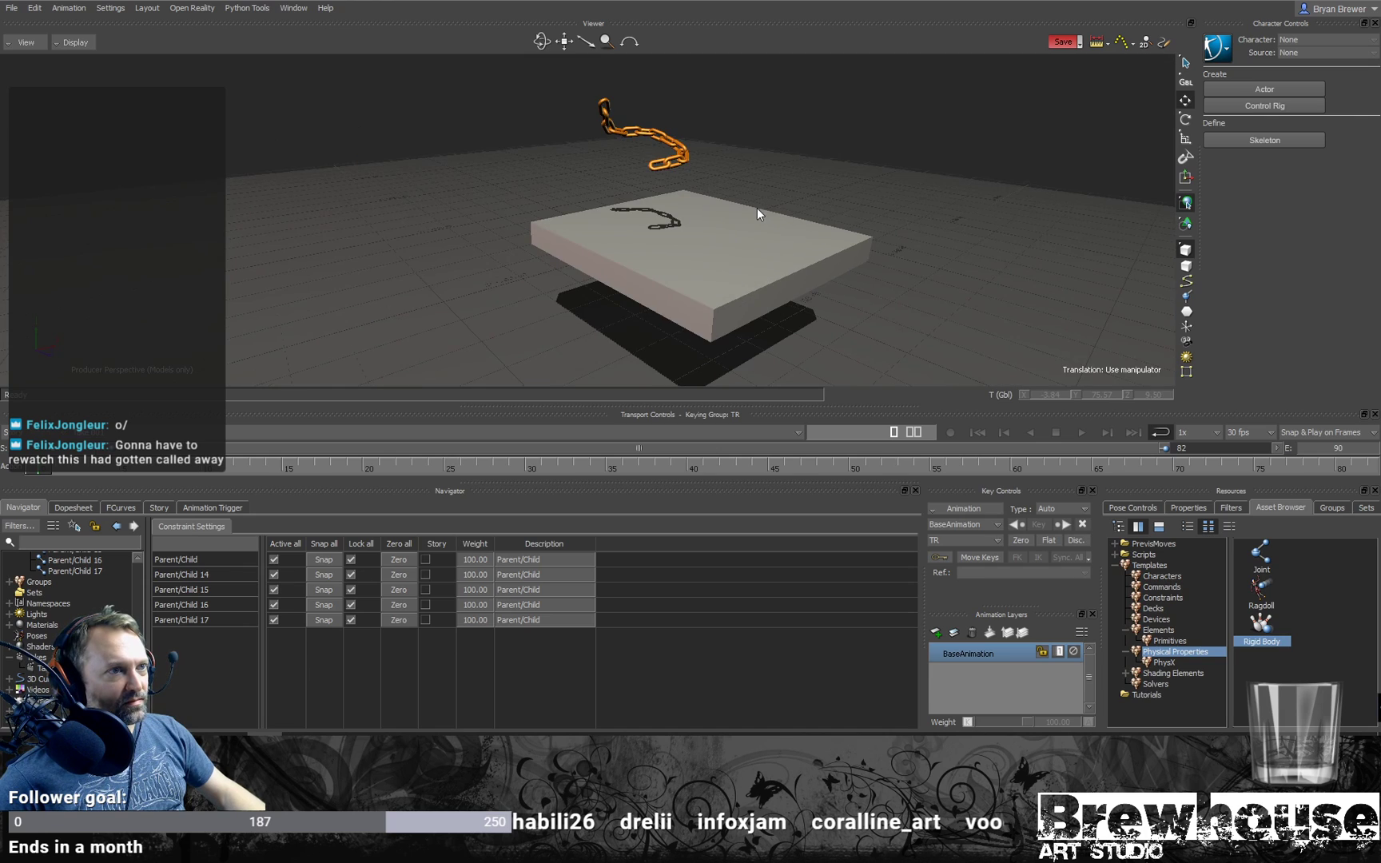
{"action": "key", "text": "ctrl+2"}
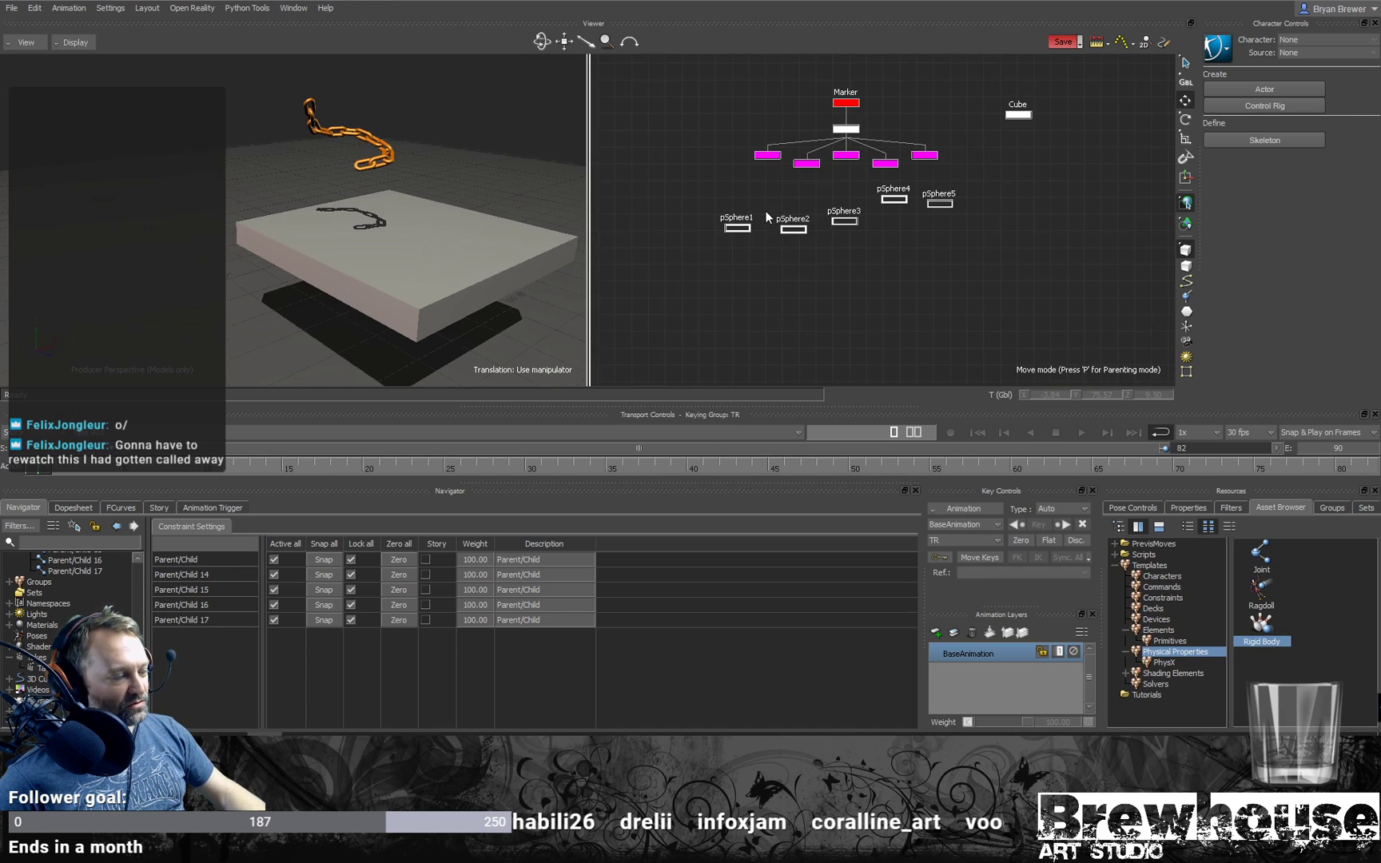
Step: Swap the schematic and perspective views between the two viewer panes
{"action": "key", "text": "ctrl+f"}
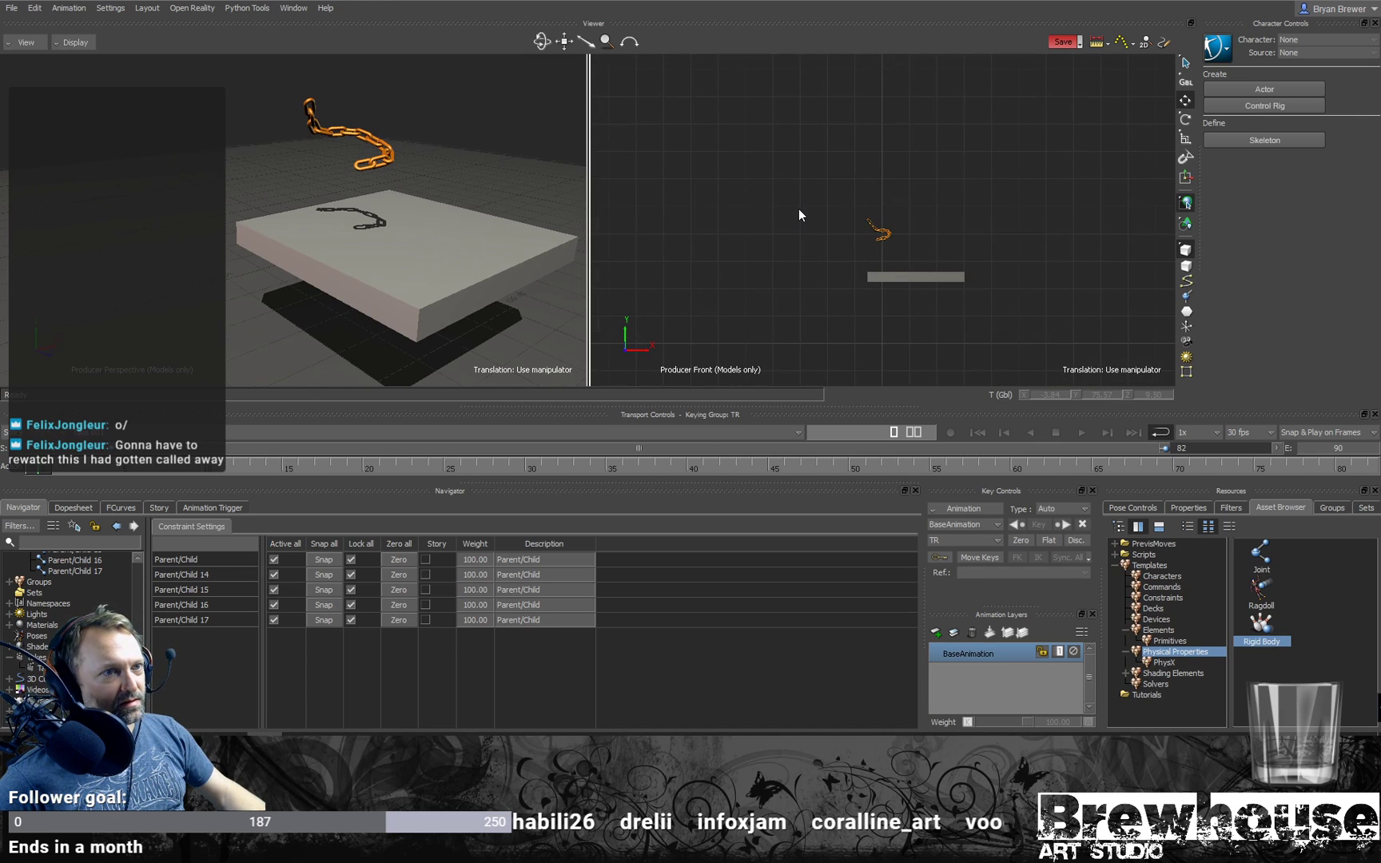
{"action": "key", "text": "ctrl+e"}
{"action": "key", "text": "ctrl+w"}
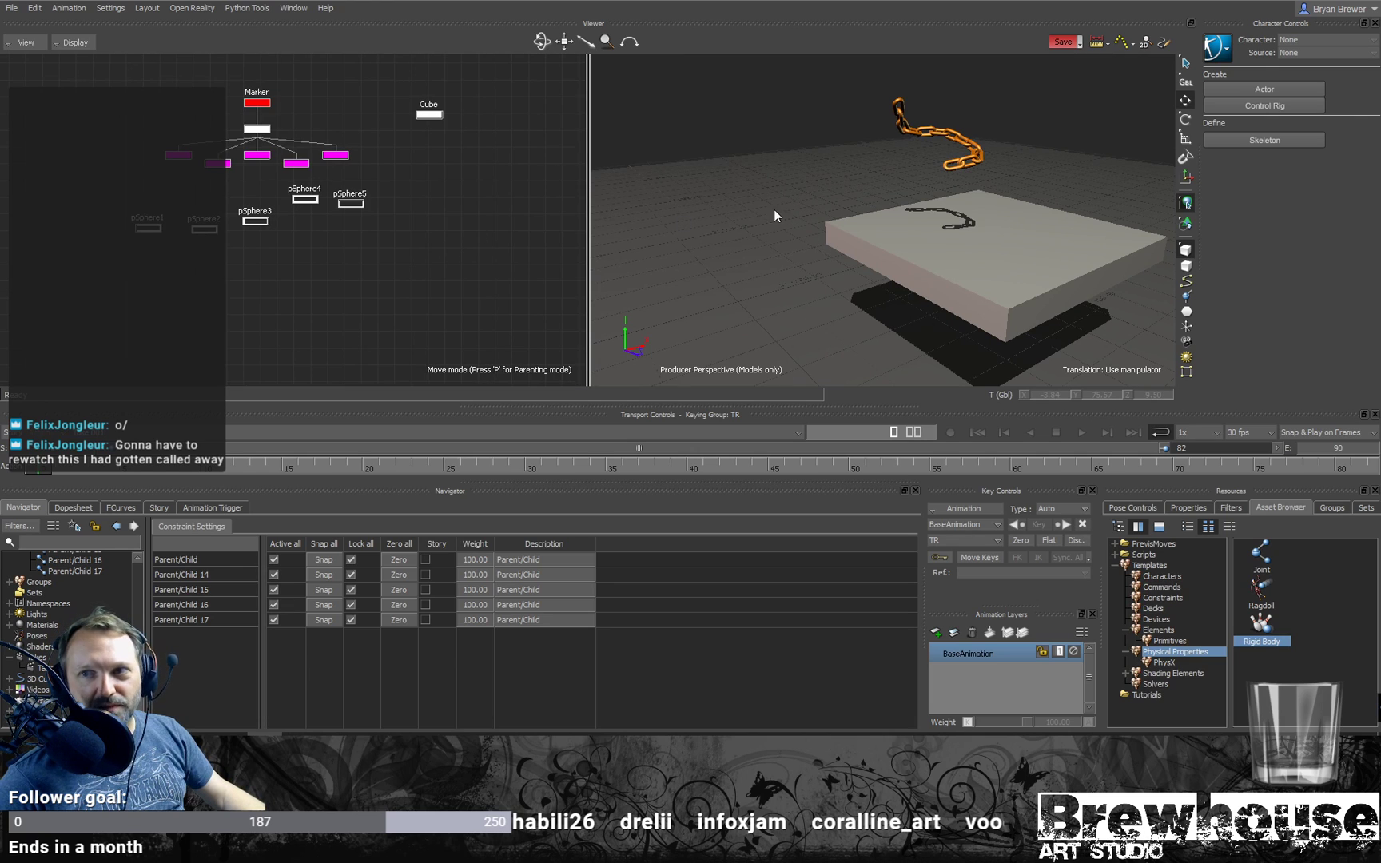
{"action": "left_click_drag", "start_coordinate": [794, 205], "coordinate": [755, 184], "text": "ctrl+shift"}
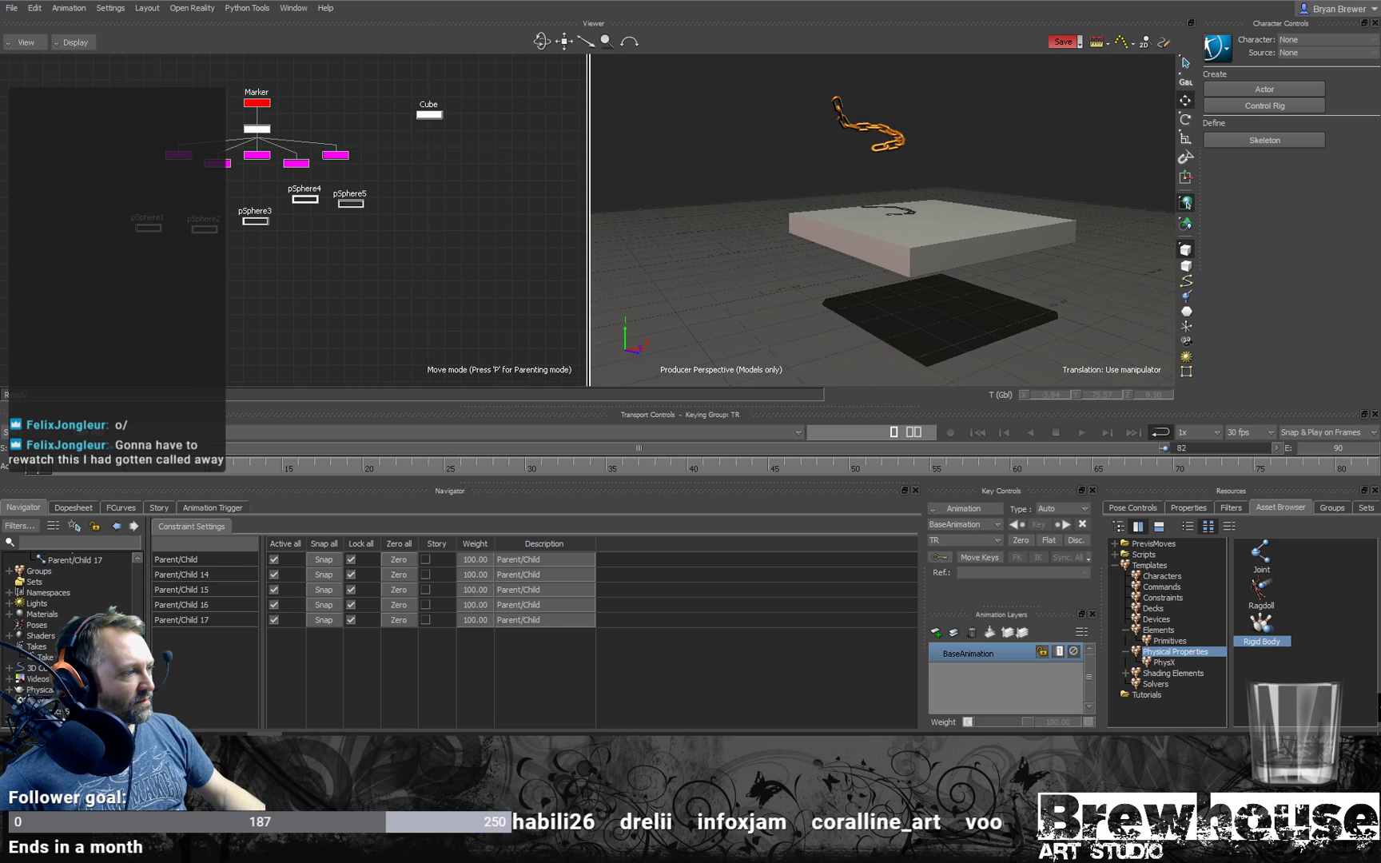
Step: Bring the physics solver online and test-run the simulation live, resetting it to the start
{"action": "double_click", "coordinate": [49, 712]}
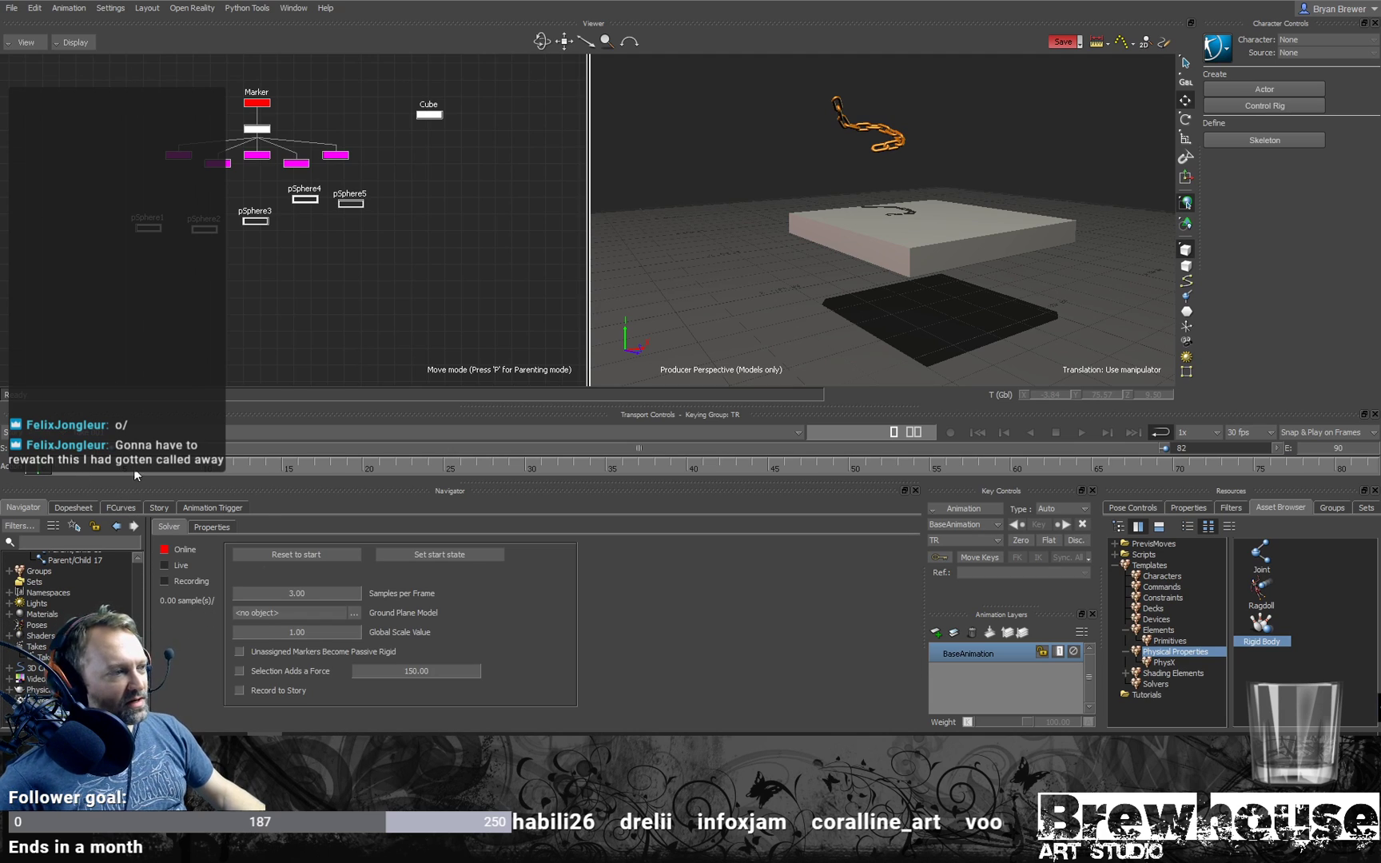
{"action": "left_click", "coordinate": [166, 552]}
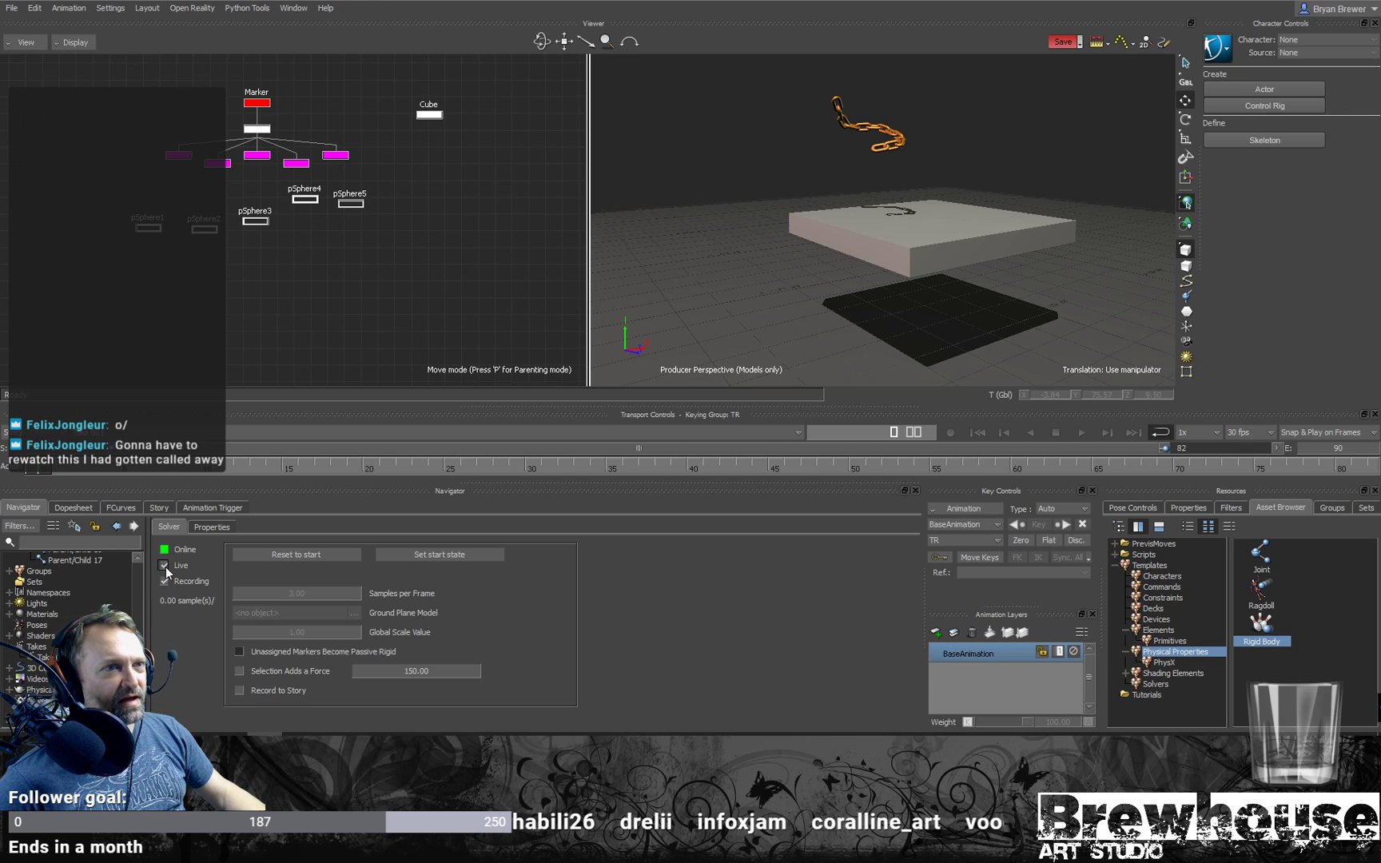
{"action": "left_click", "coordinate": [165, 566]}
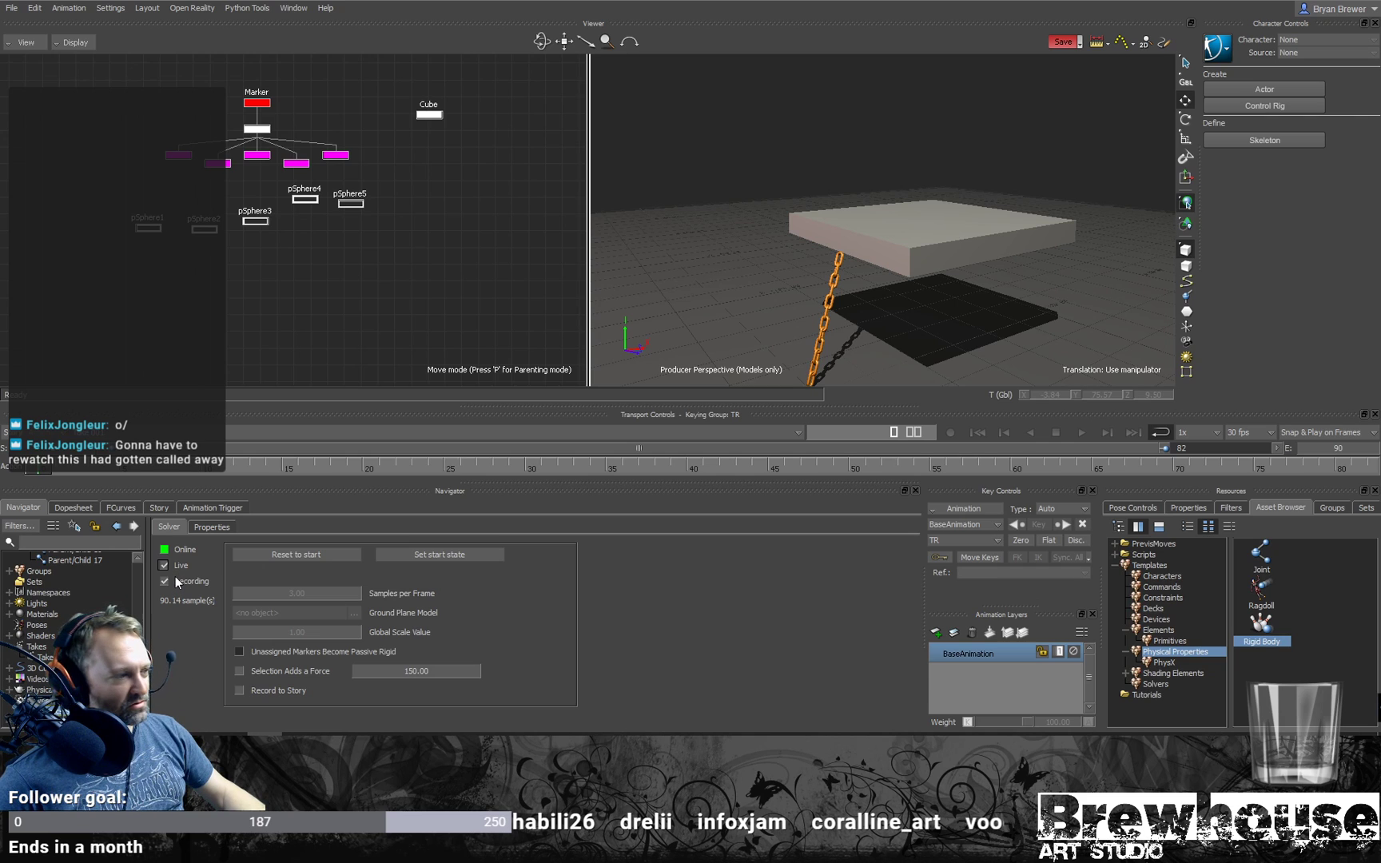
{"action": "left_click", "coordinate": [169, 565]}
{"action": "left_click", "coordinate": [274, 557]}
Step: Unhide the five spheres and set the perspective view to X-Ray display
{"action": "left_click_drag", "start_coordinate": [911, 140], "coordinate": [719, 207], "text": "alt"}
{"action": "key", "text": "ctrl+a"}
{"action": "key", "text": "ctrl+a"}
{"action": "left_click_drag", "start_coordinate": [422, 278], "coordinate": [234, 202]}
{"action": "scroll", "coordinate": [778, 177], "scroll_direction": "up", "scroll_amount": 10}
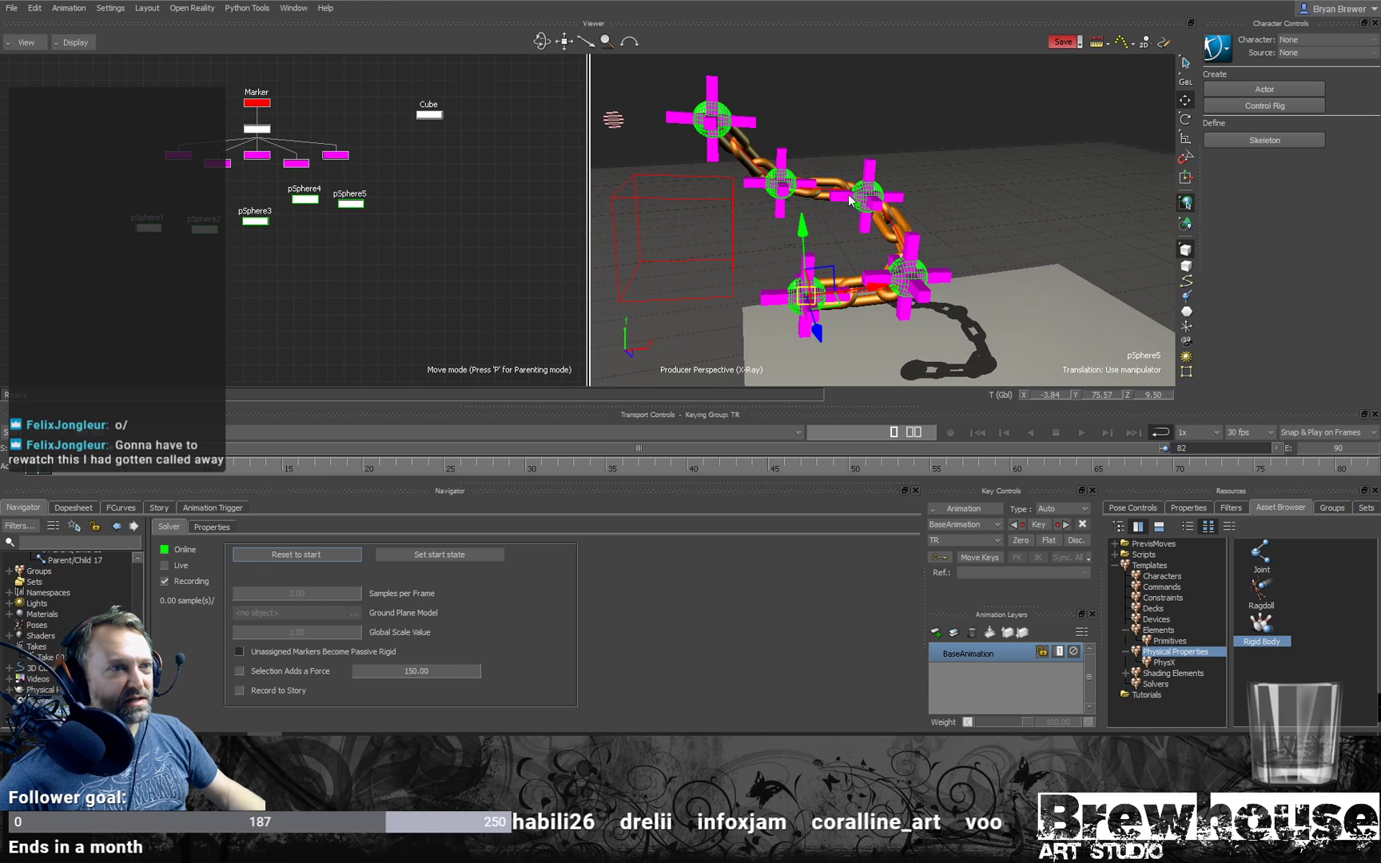
{"action": "scroll", "coordinate": [756, 192], "scroll_direction": "down", "scroll_amount": 8}
Step: Try repositioning the Cube platform beneath the chain
{"action": "left_click", "coordinate": [995, 255]}
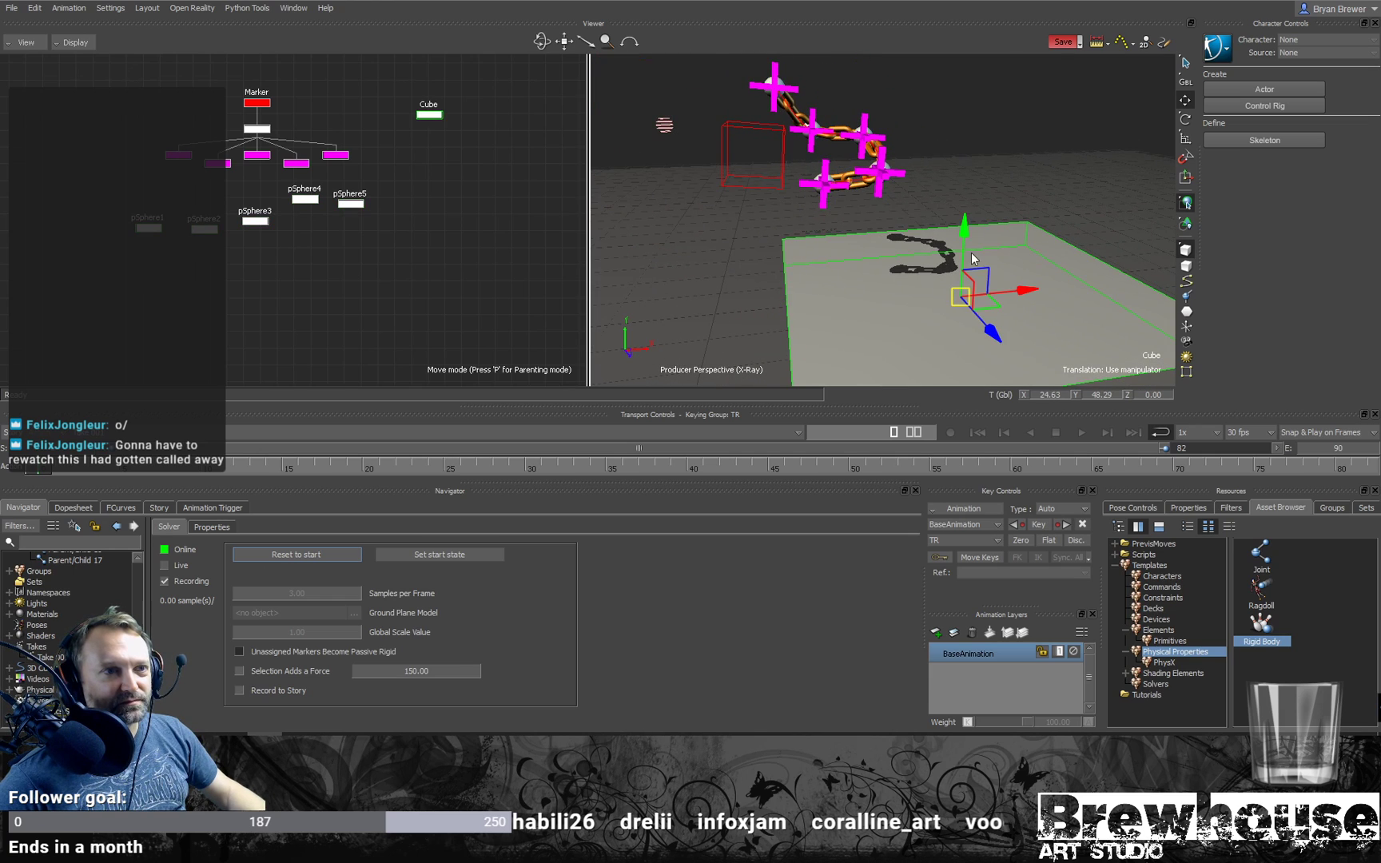
{"action": "left_click_drag", "start_coordinate": [964, 236], "coordinate": [932, 84]}
{"action": "left_click_drag", "start_coordinate": [1048, 162], "coordinate": [1055, 172]}
{"action": "scroll", "coordinate": [1005, 166], "scroll_direction": "down", "scroll_amount": 2}
{"action": "left_click_drag", "start_coordinate": [967, 105], "coordinate": [988, 209]}
{"action": "left_click_drag", "start_coordinate": [988, 209], "coordinate": [988, 210], "text": "ctrl+shift"}
{"action": "left_click", "coordinate": [1000, 103]}
{"action": "left_click_drag", "start_coordinate": [951, 137], "coordinate": [974, 151], "text": "ctrl+shift"}
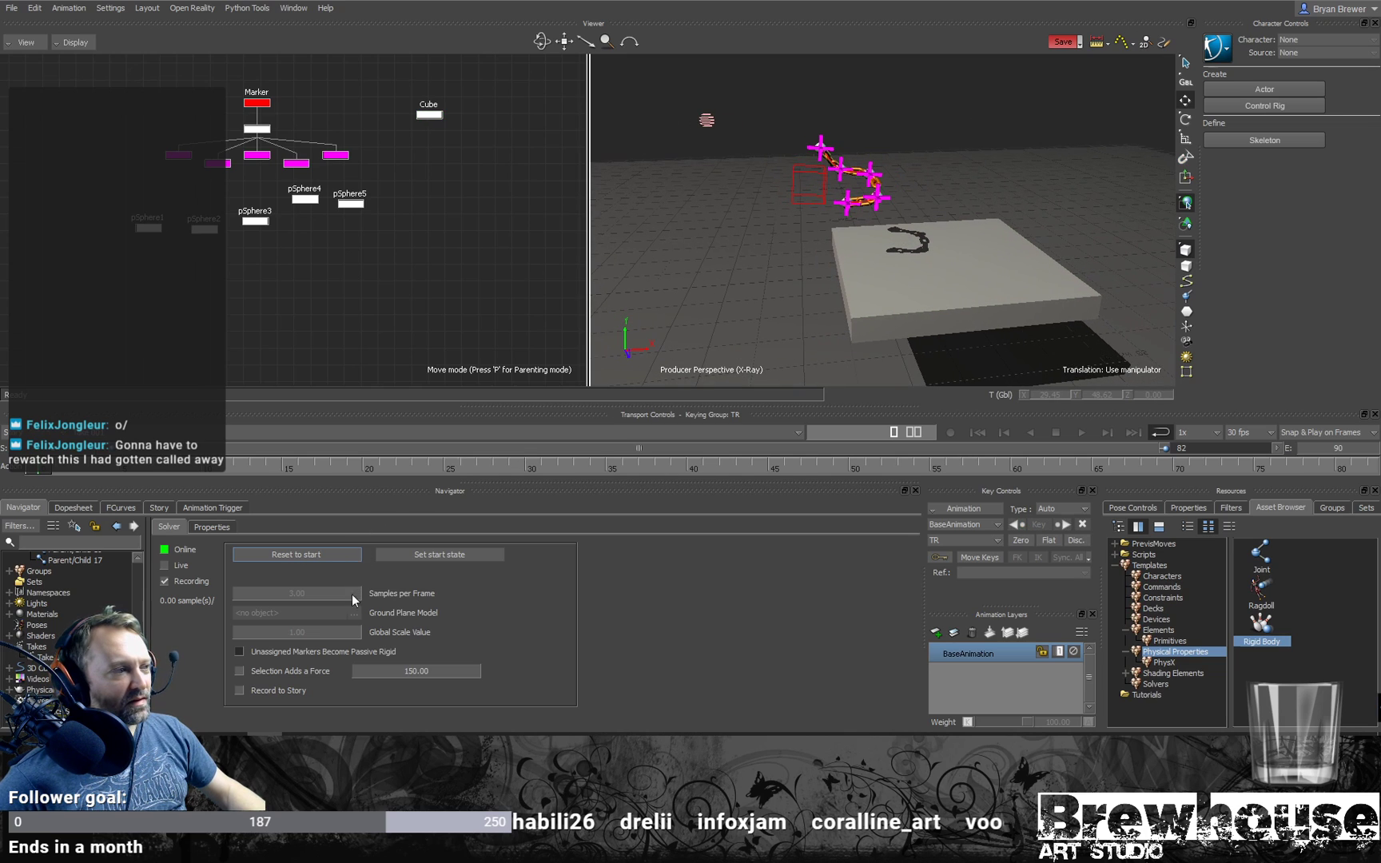
Step: Rerun the live simulation to watch the chain fall around the platform, and reset it to the start
{"action": "left_click", "coordinate": [164, 565]}
{"action": "left_click_drag", "start_coordinate": [680, 300], "coordinate": [753, 260], "text": "shift"}
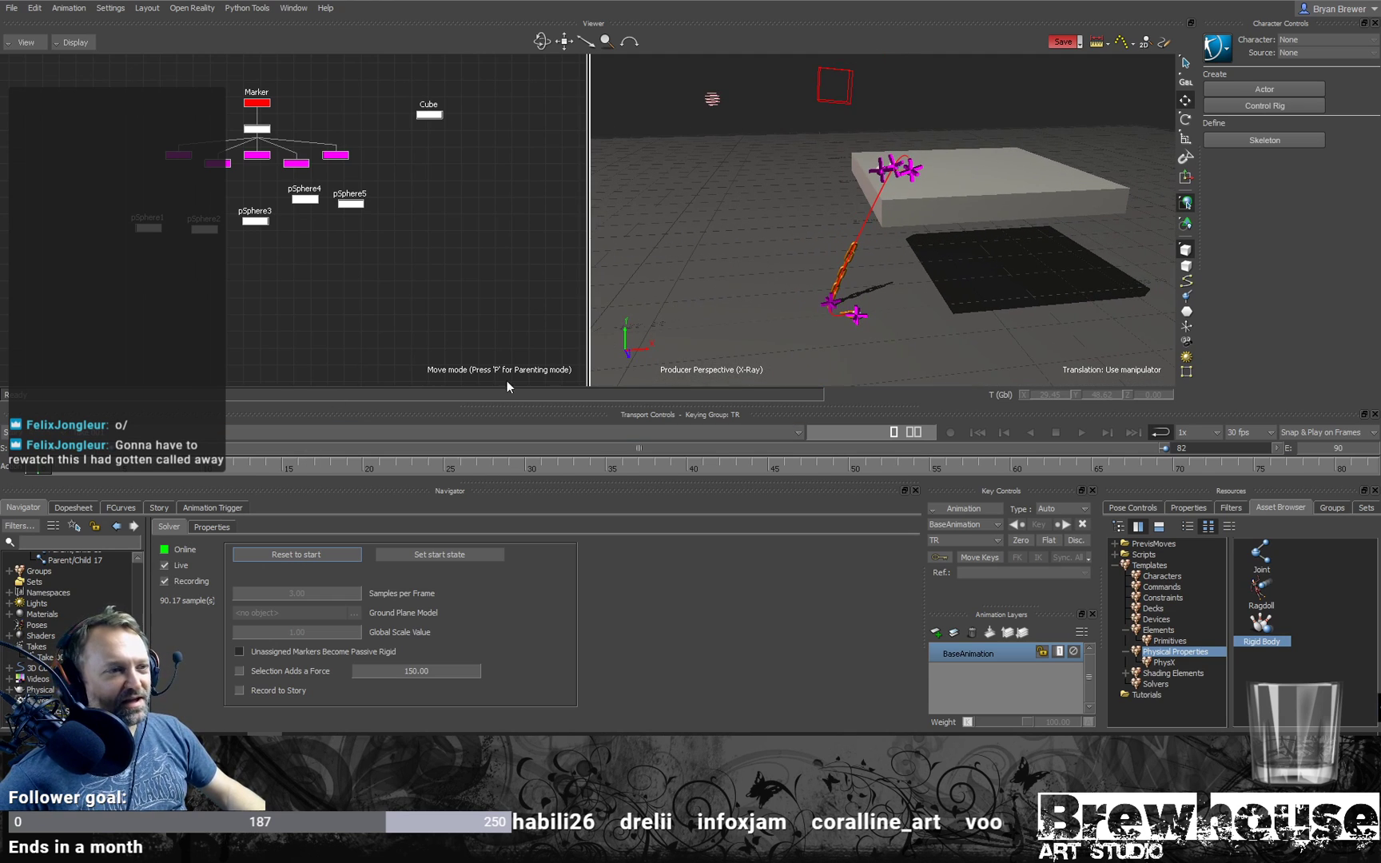
{"action": "left_click", "coordinate": [168, 565]}
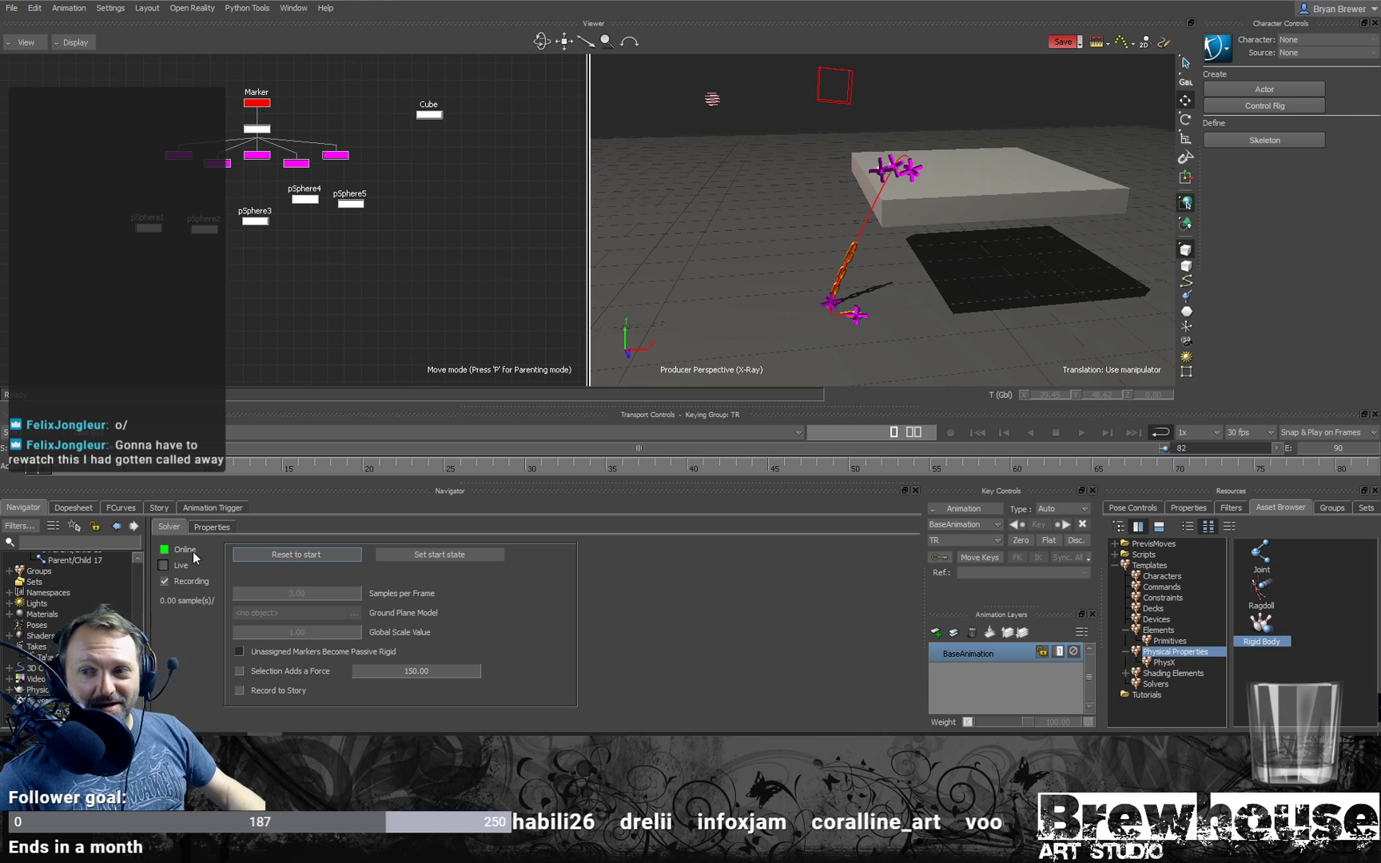
{"action": "left_click", "coordinate": [293, 554]}
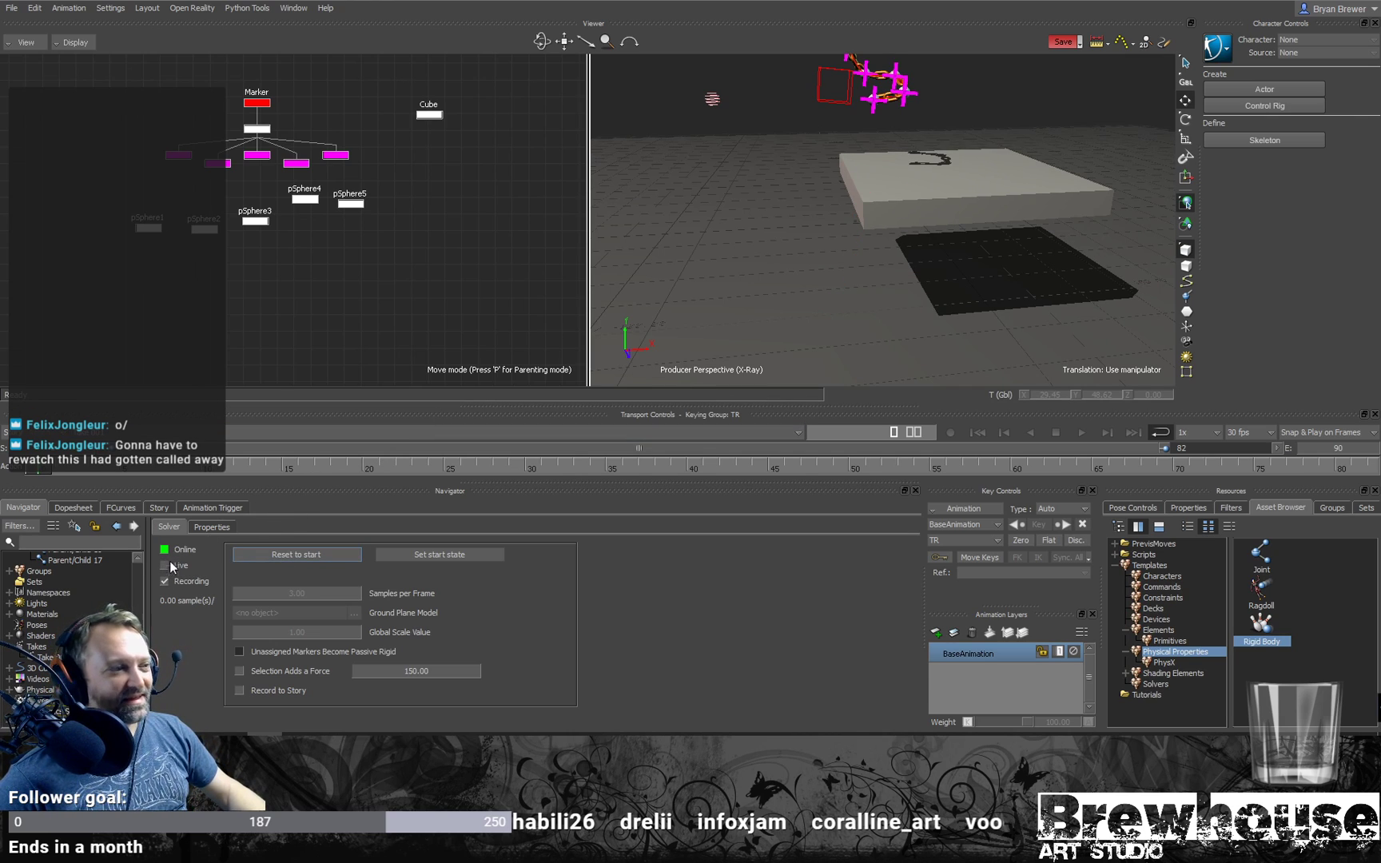
Step: Return the perspective view to normal display and frame the chain above the platform
{"action": "left_click_drag", "start_coordinate": [835, 130], "coordinate": [764, 209], "text": "shift"}
{"action": "key", "text": "ctrl+x"}
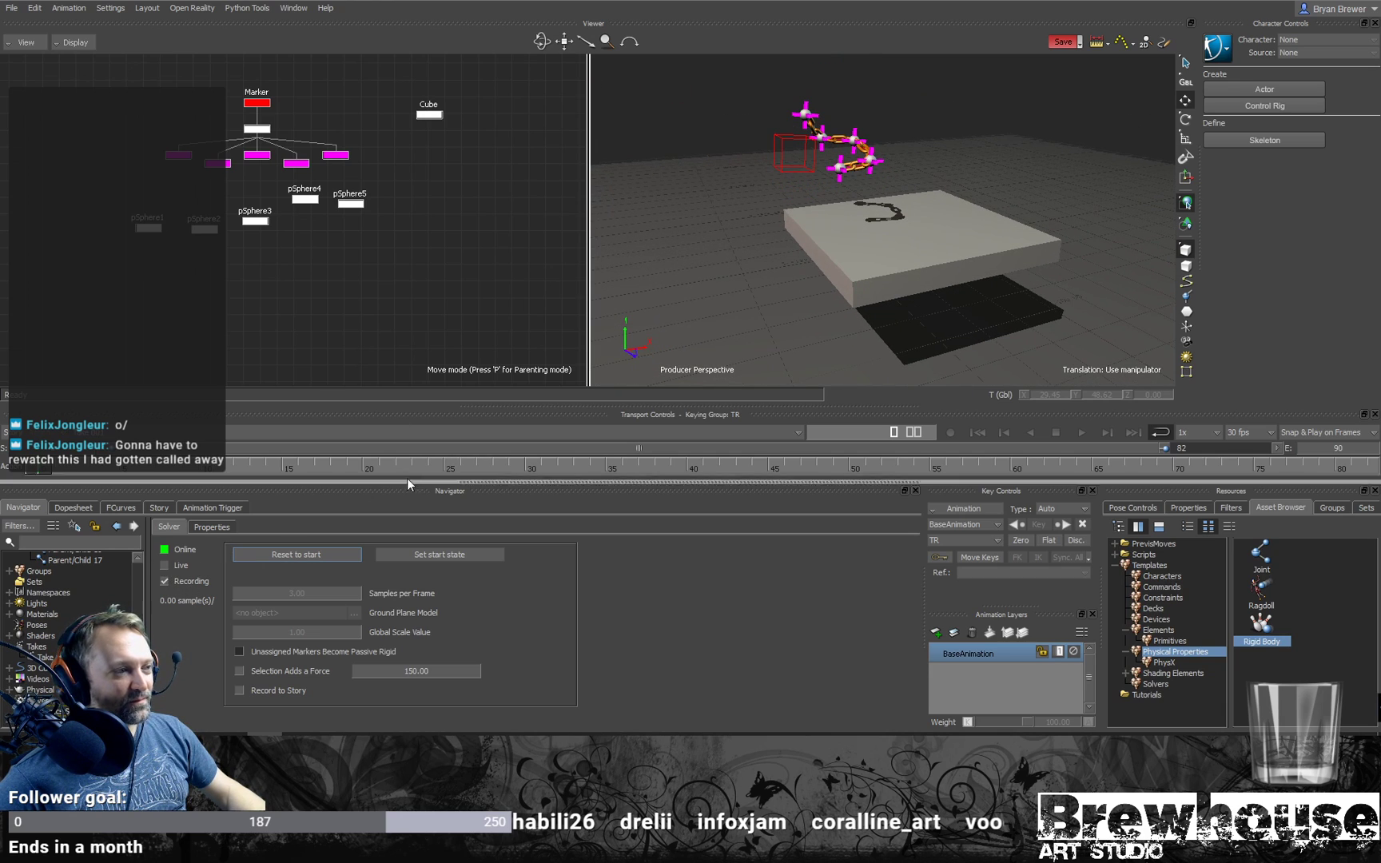
Step: Switch the perspective view to Models Only display and hide the five spheres
{"action": "key", "text": "ctrl+a"}
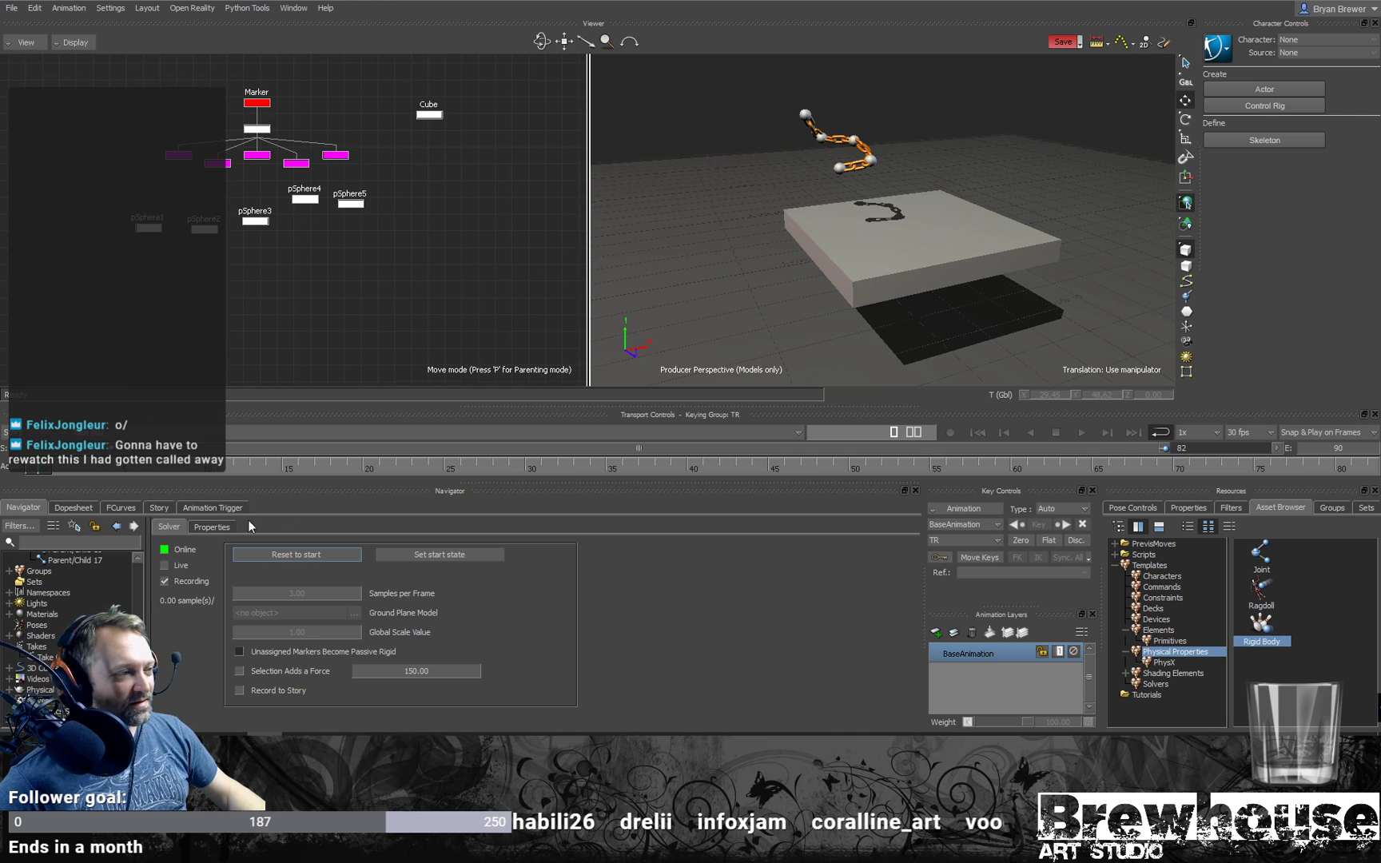
{"action": "left_click_drag", "start_coordinate": [405, 261], "coordinate": [114, 181]}
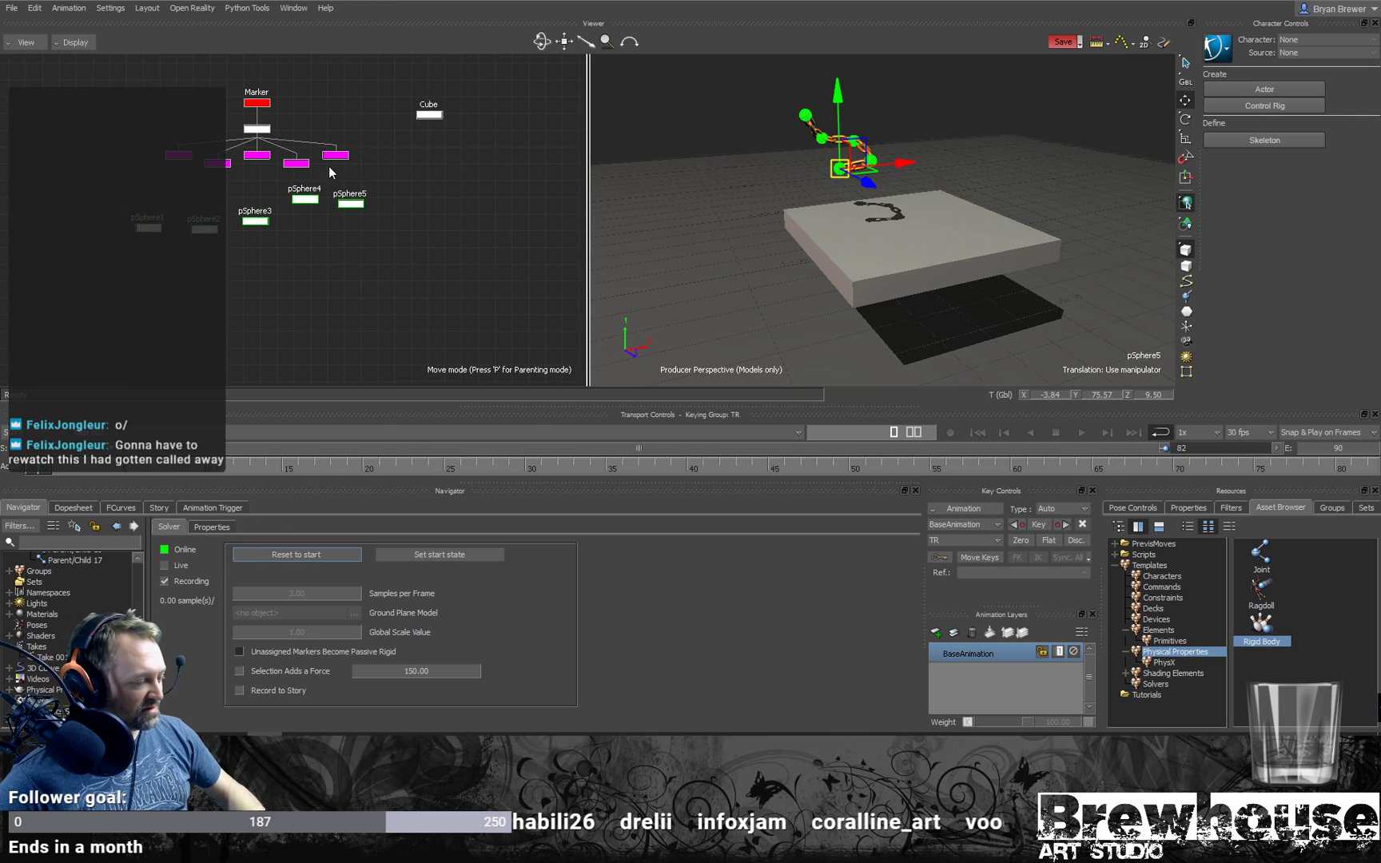
{"action": "key", "text": "h"}
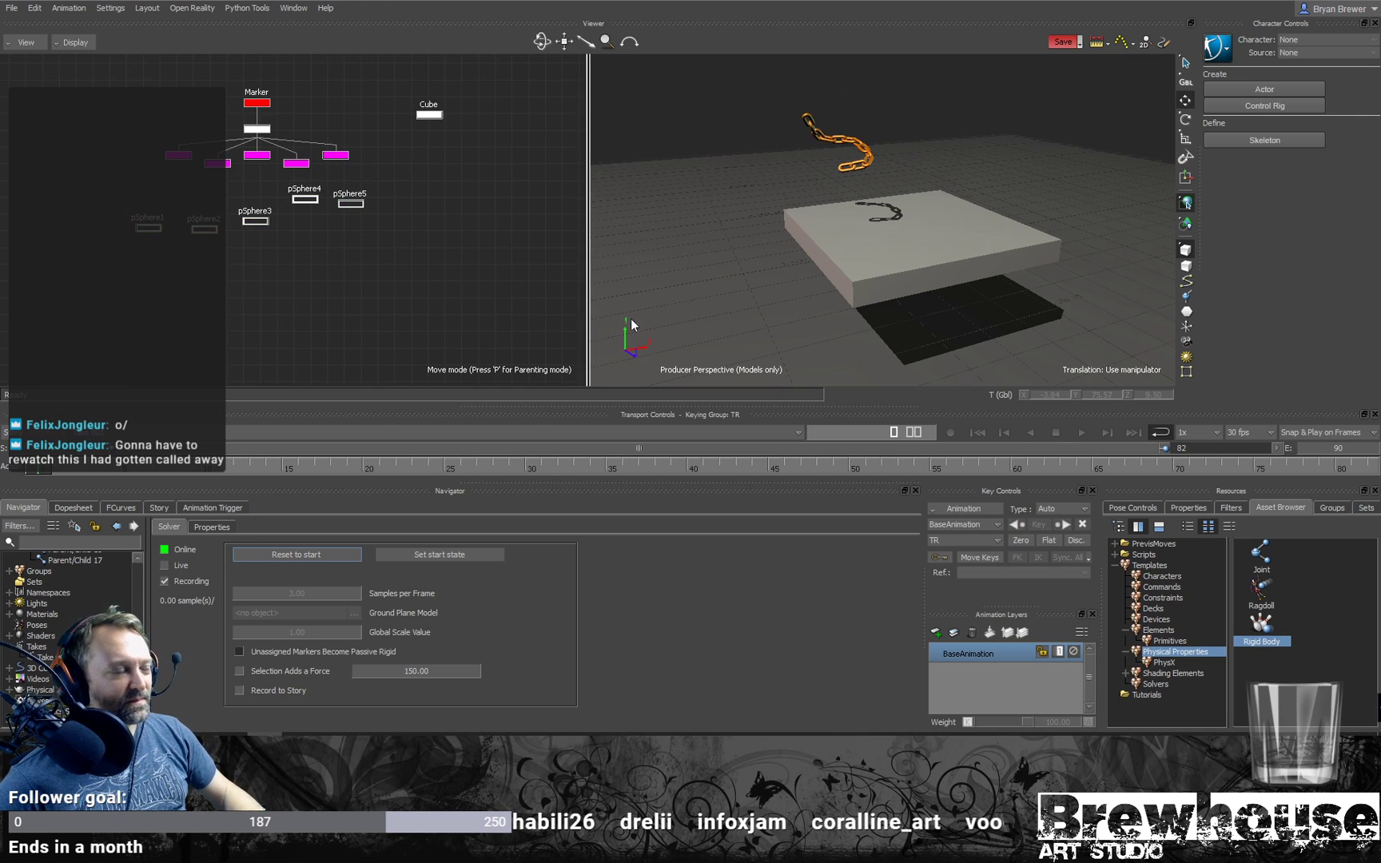
Step: Return the timeline to its start and run the live simulation to watch the chain fall with the spheres hidden
{"action": "key", "text": "space"}
{"action": "key", "text": "ctrl+space"}
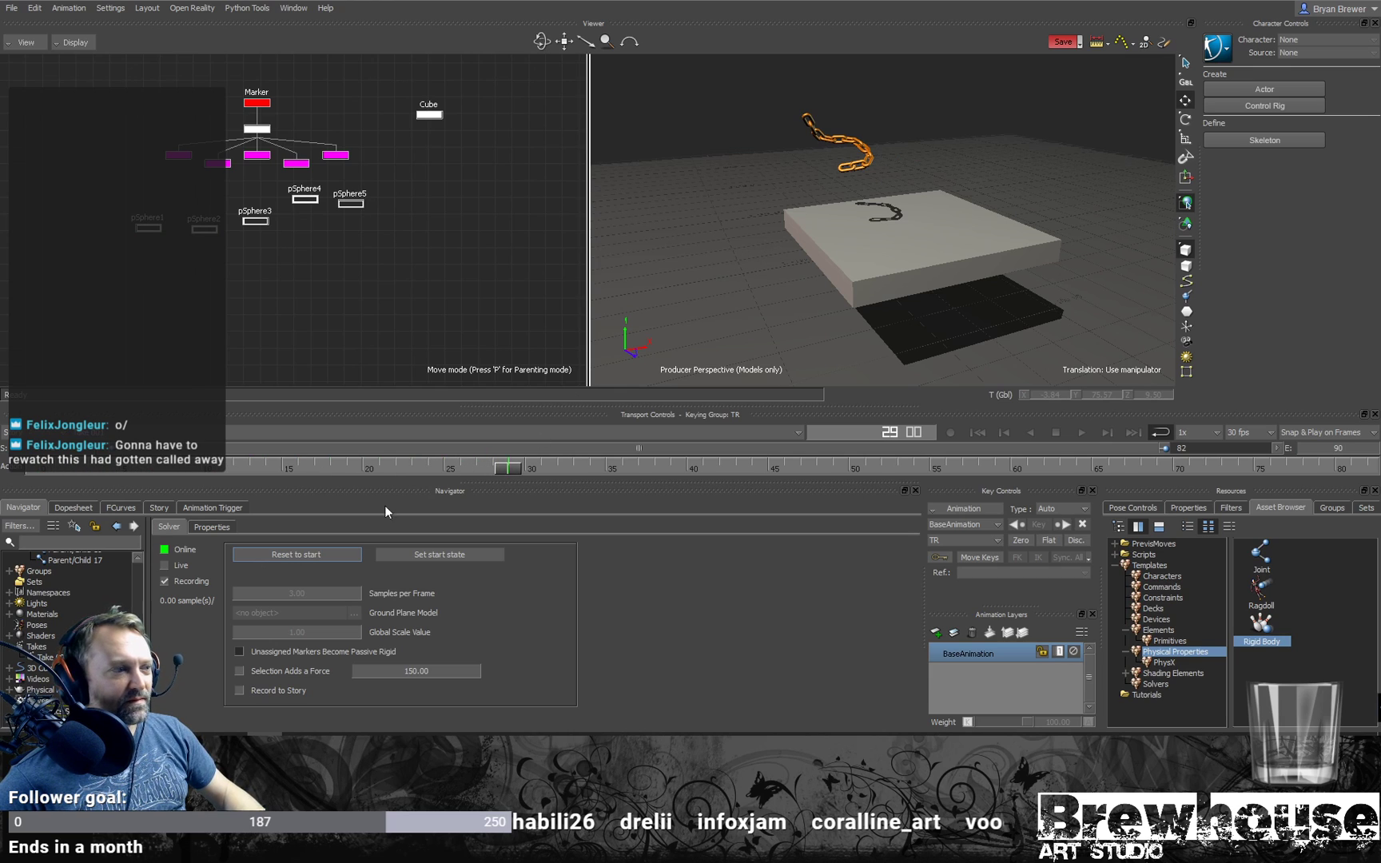
{"action": "left_click_drag", "start_coordinate": [484, 463], "coordinate": [36, 469]}
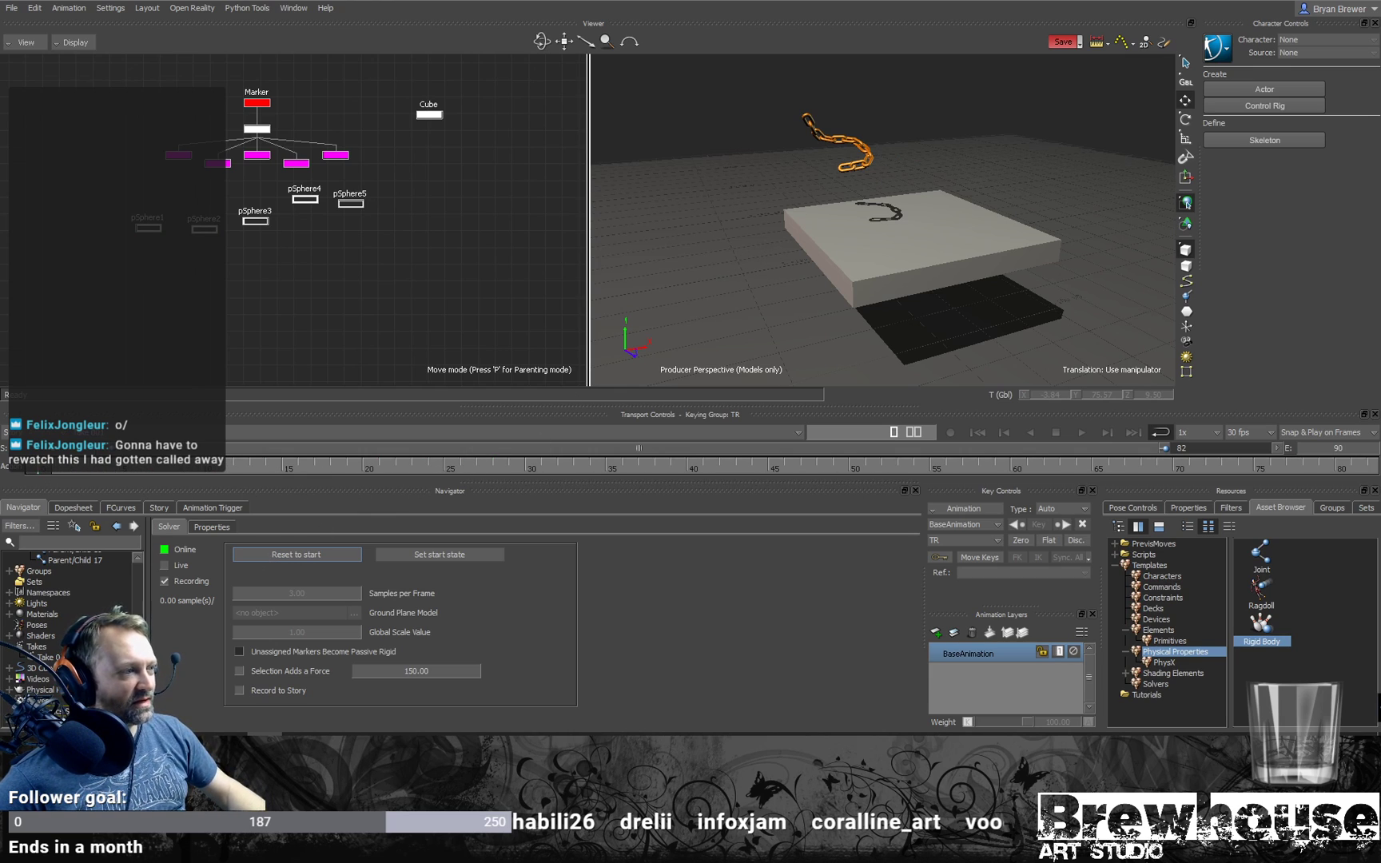
{"action": "left_click", "coordinate": [164, 565]}
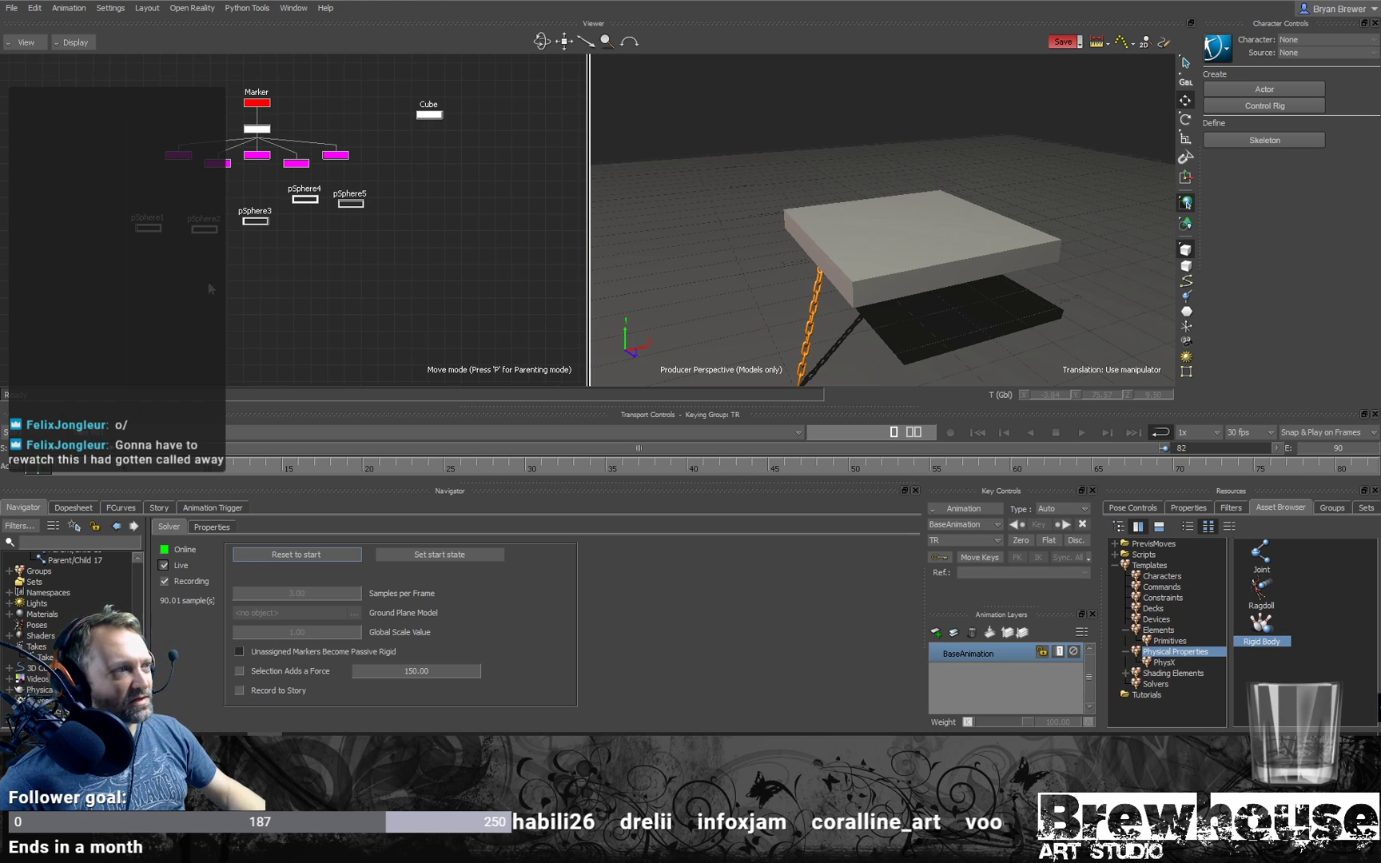
Step: Unhide the five spheres in X-Ray display and reset the simulation to the start
{"action": "left_click", "coordinate": [205, 229]}
{"action": "key", "text": "ctrl+a"}
{"action": "left_click_drag", "start_coordinate": [442, 281], "coordinate": [93, 198]}
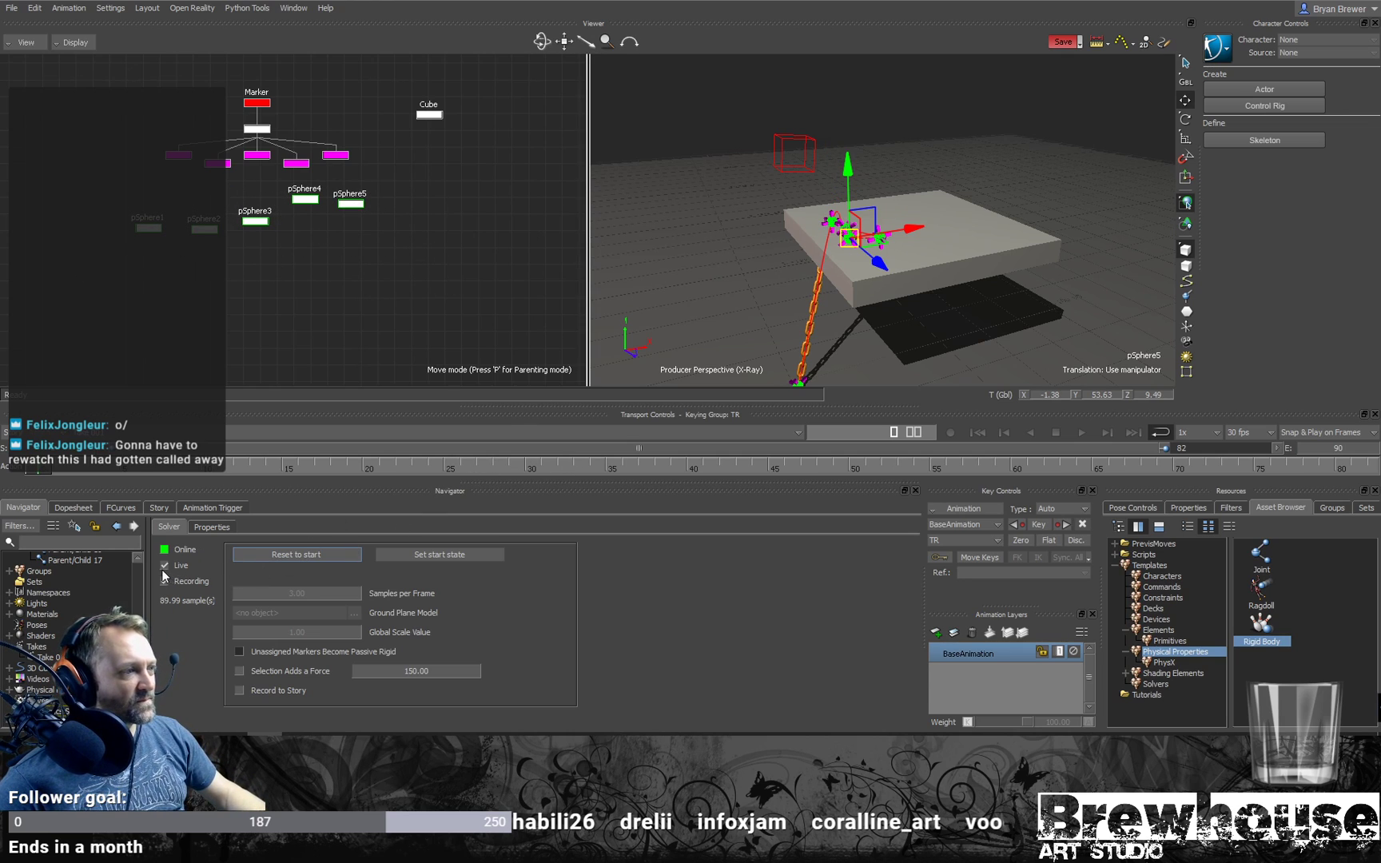
{"action": "left_click", "coordinate": [291, 553]}
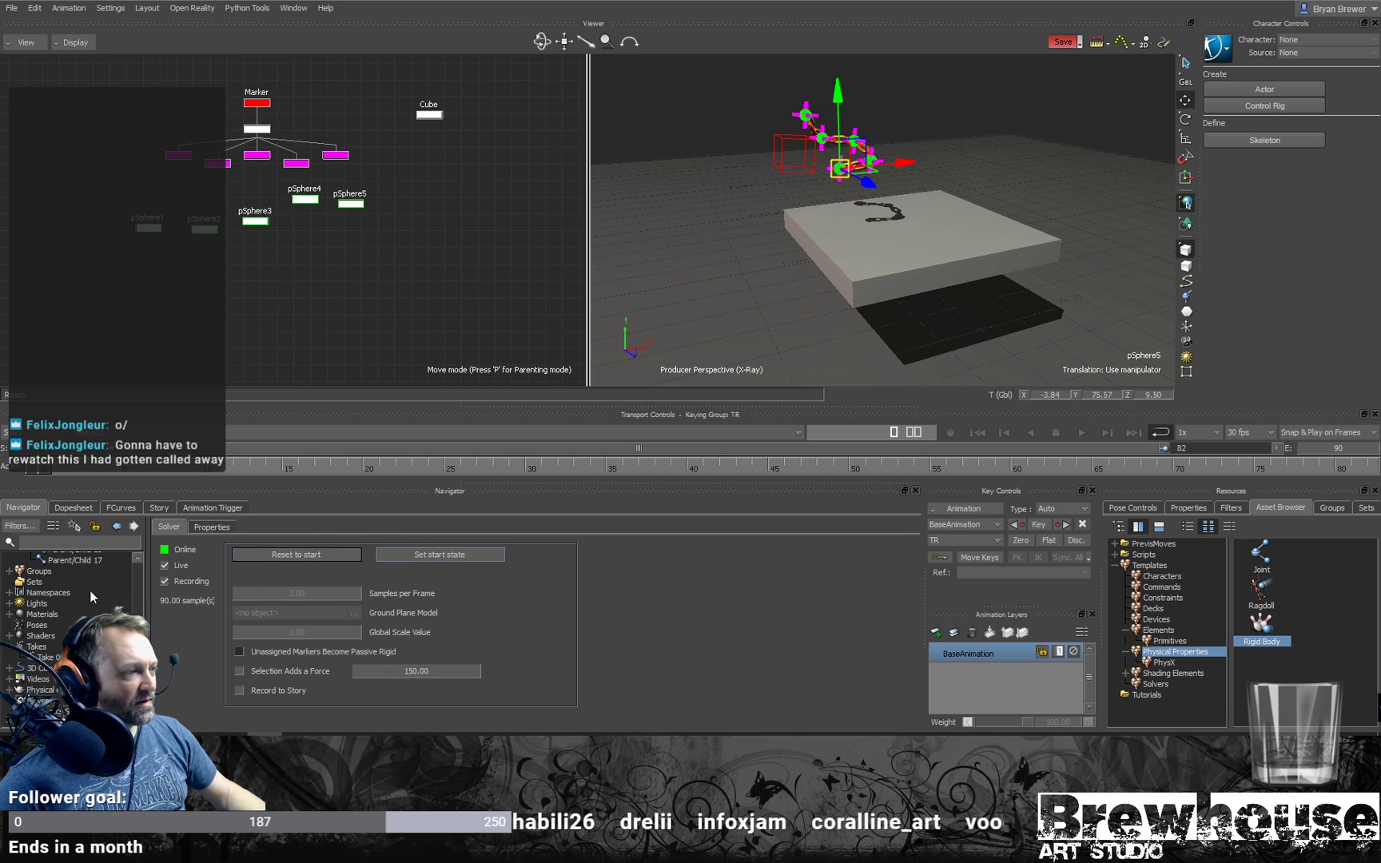
Step: Stop live solving, deselect the spheres, and return the perspective view to Models Only display
{"action": "left_click", "coordinate": [164, 565]}
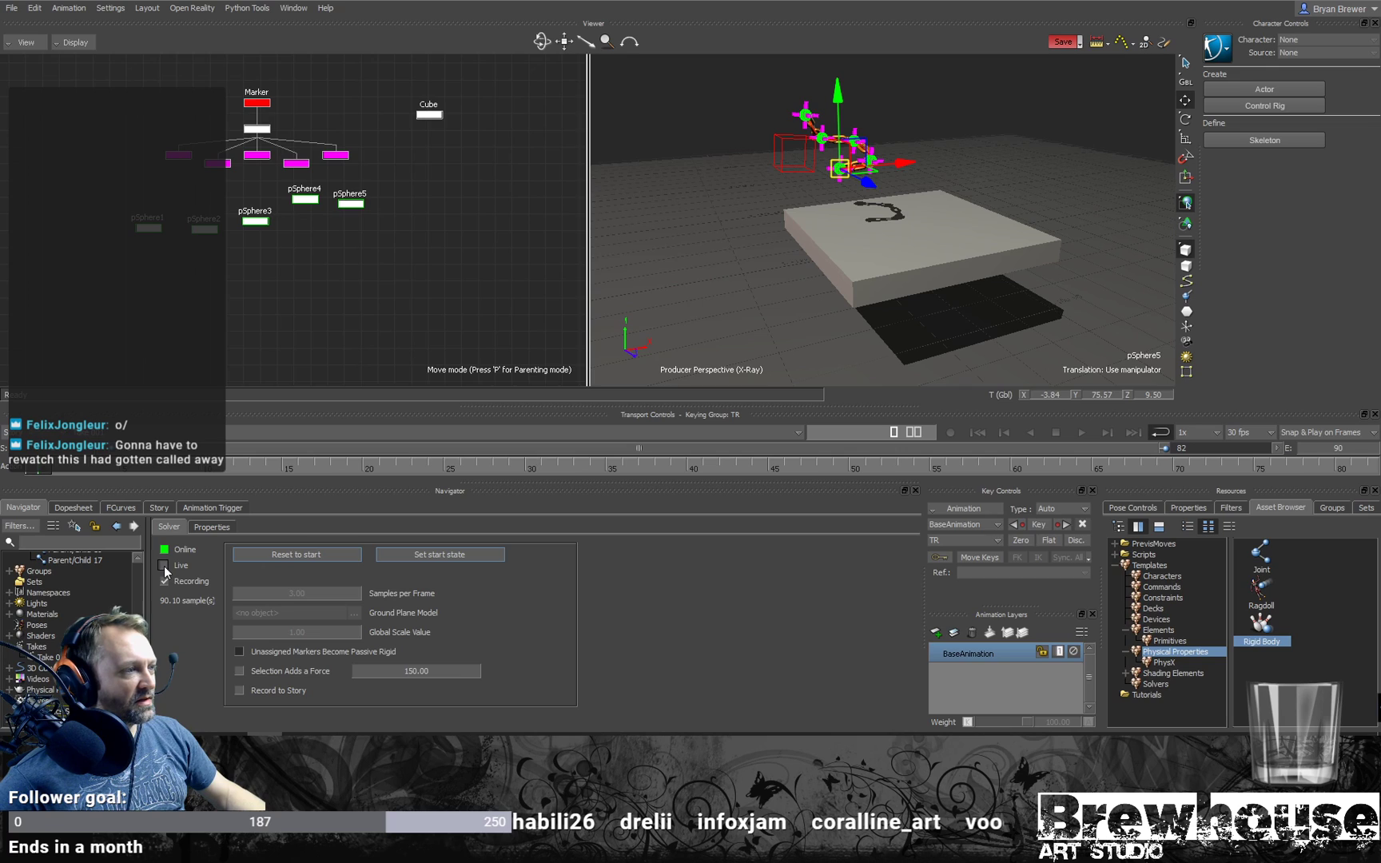
{"action": "left_click", "coordinate": [163, 564]}
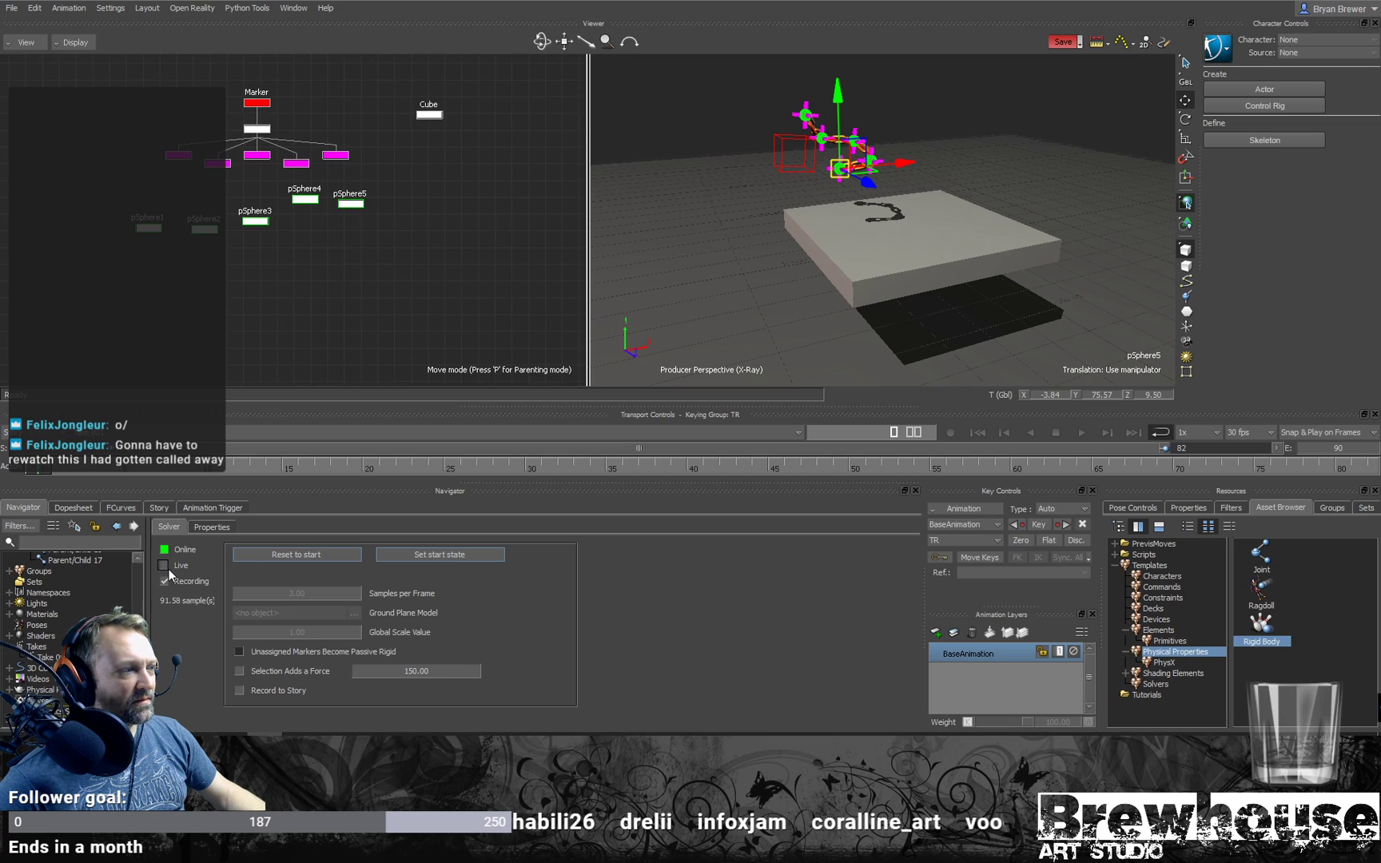
{"action": "left_click", "coordinate": [165, 550]}
{"action": "left_click", "coordinate": [164, 551]}
{"action": "left_click", "coordinate": [725, 81]}
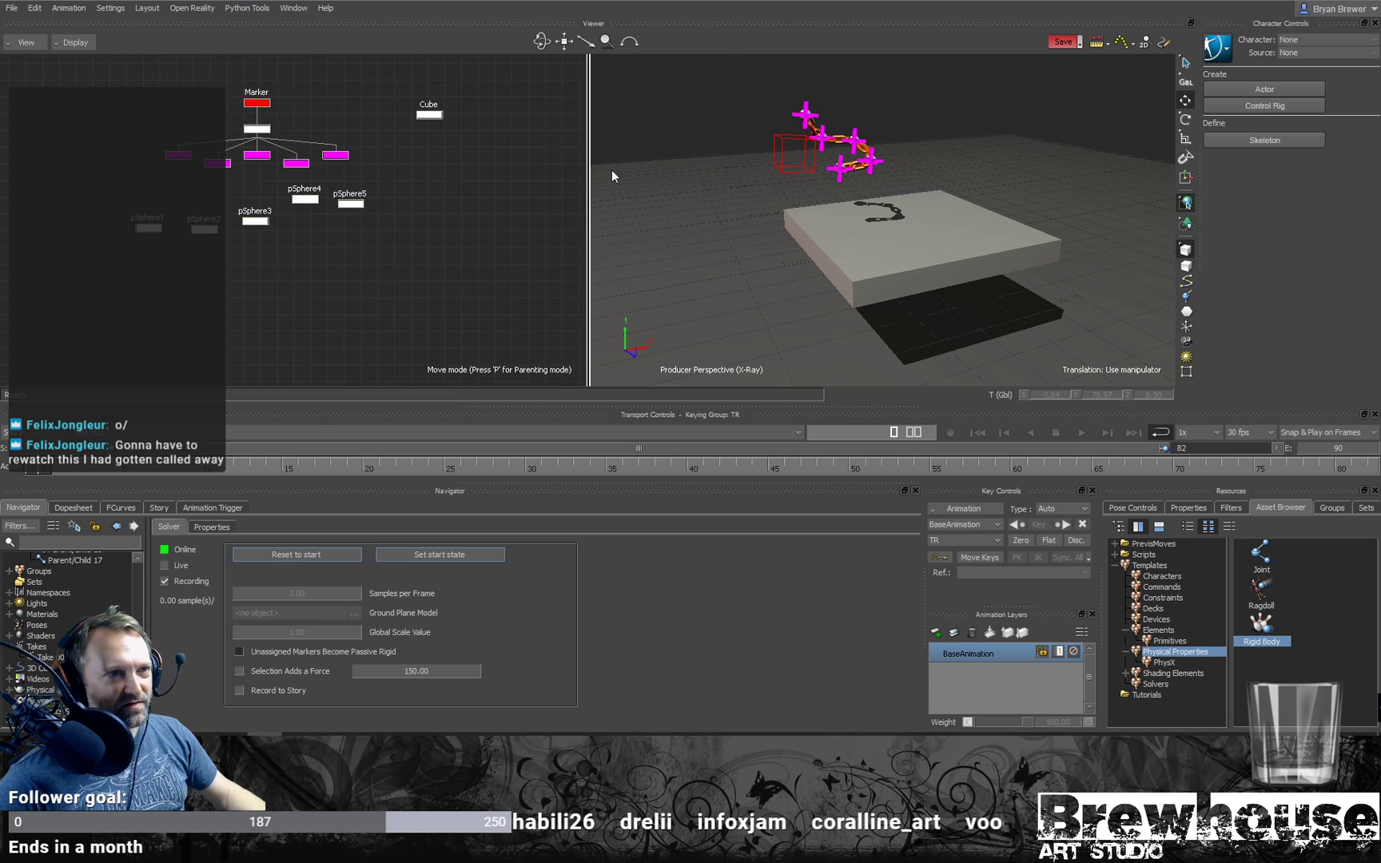
{"action": "key", "text": "ctrl+a"}
{"action": "key", "text": "ctrl+a"}
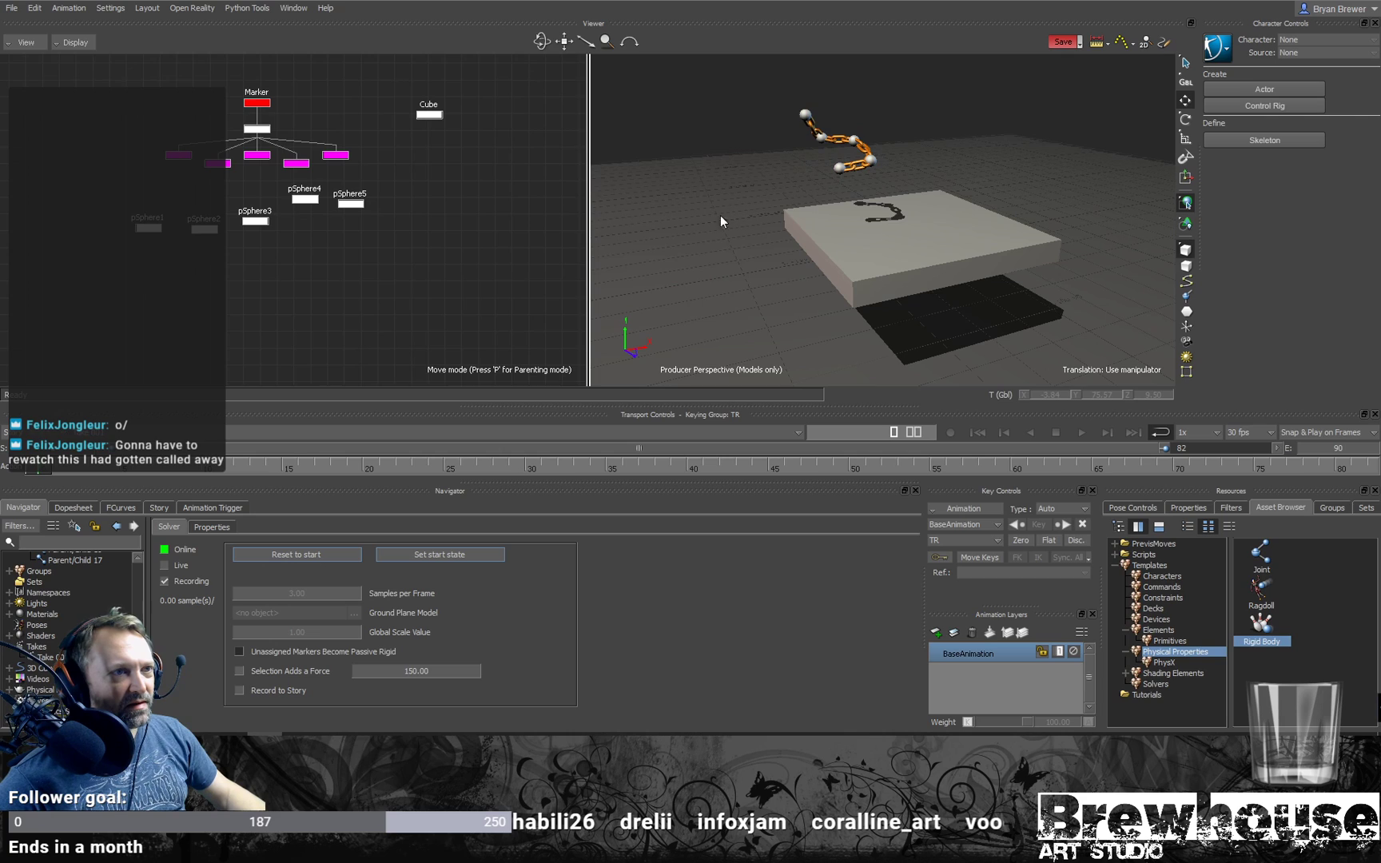
Step: Run the live simulation repeatedly from the start to watch how the chain and spheres land on the platform
{"action": "left_click", "coordinate": [164, 565]}
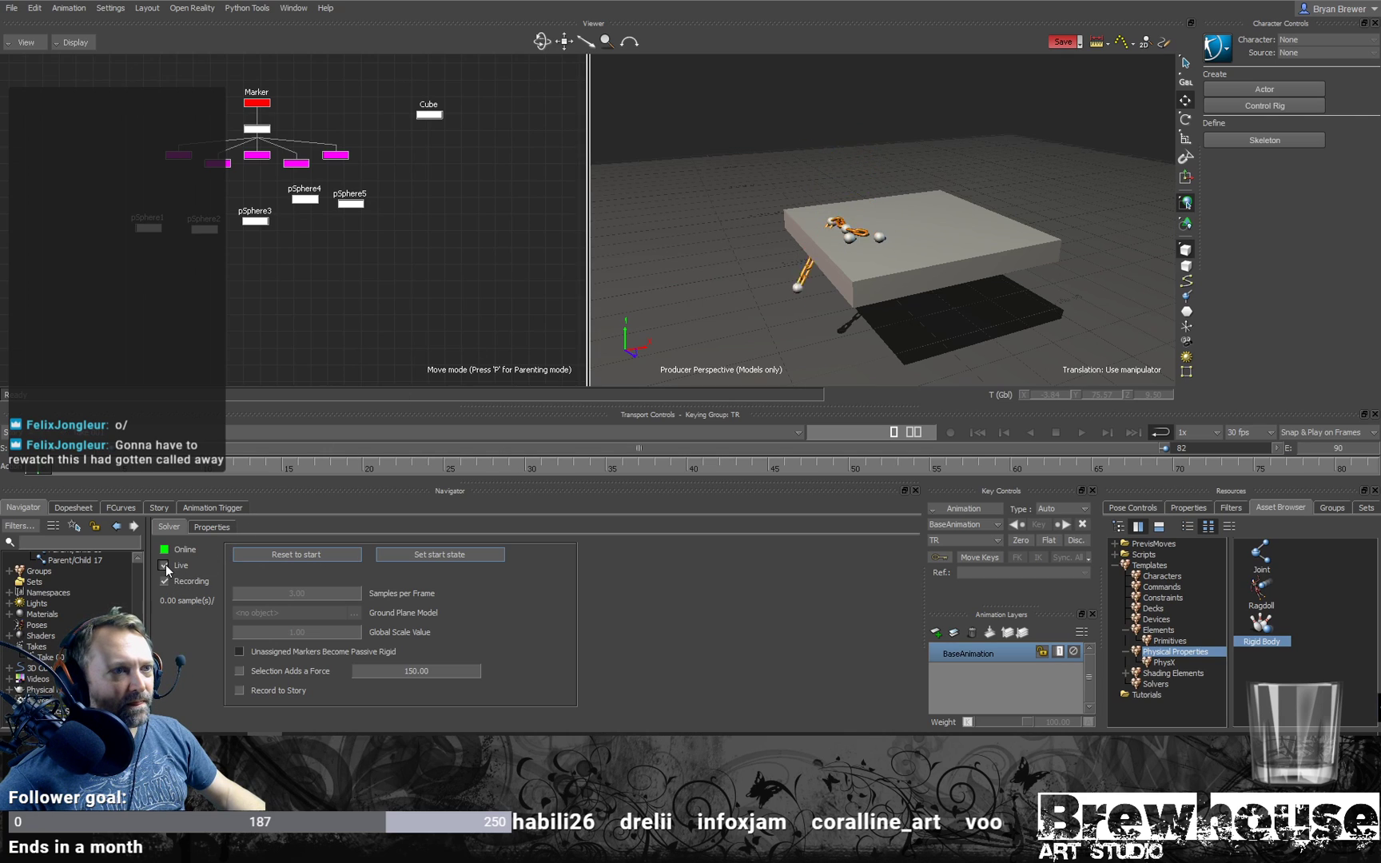
{"action": "left_click", "coordinate": [164, 565]}
{"action": "left_click", "coordinate": [277, 553]}
{"action": "left_click", "coordinate": [164, 567]}
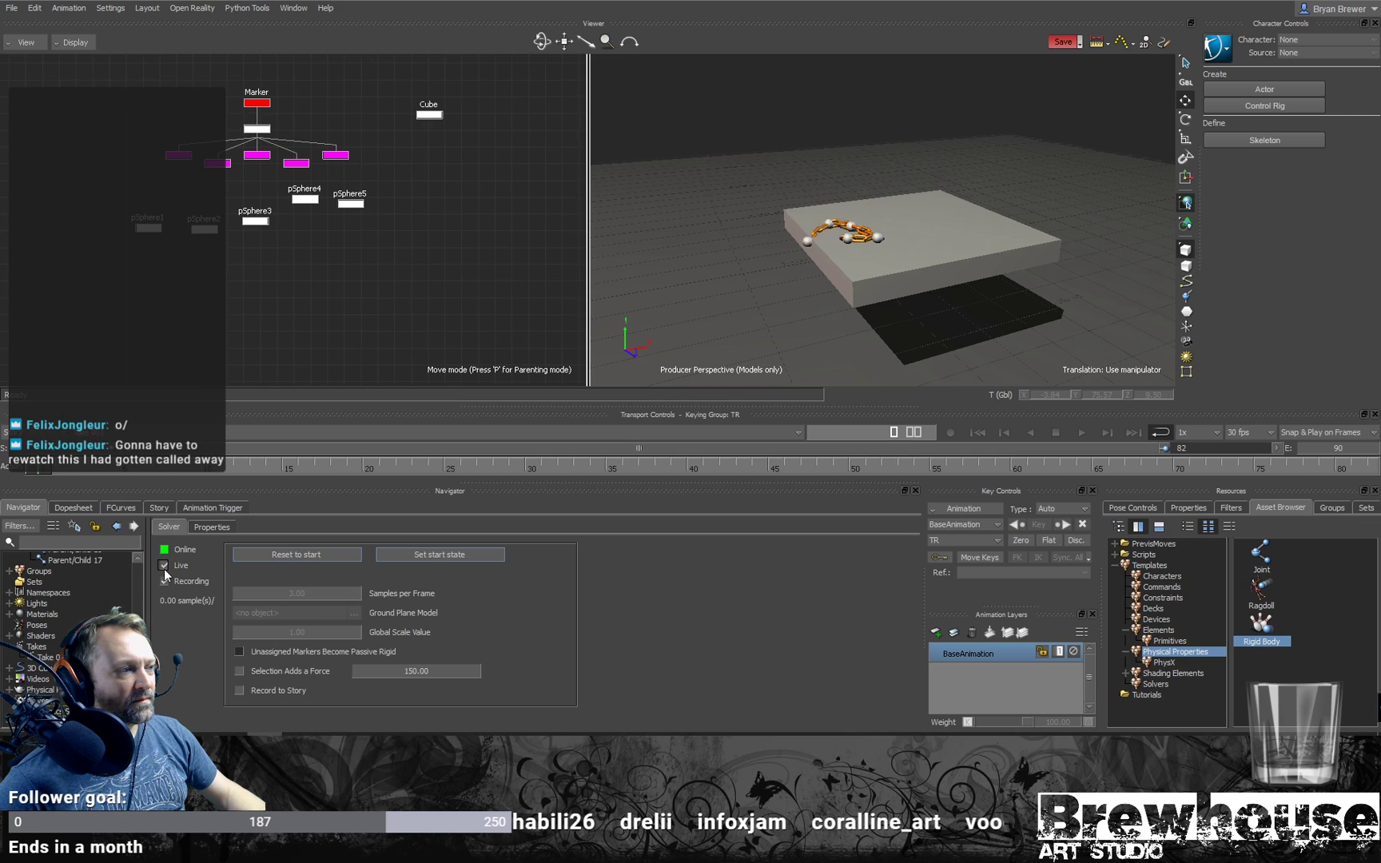
{"action": "left_click", "coordinate": [278, 555]}
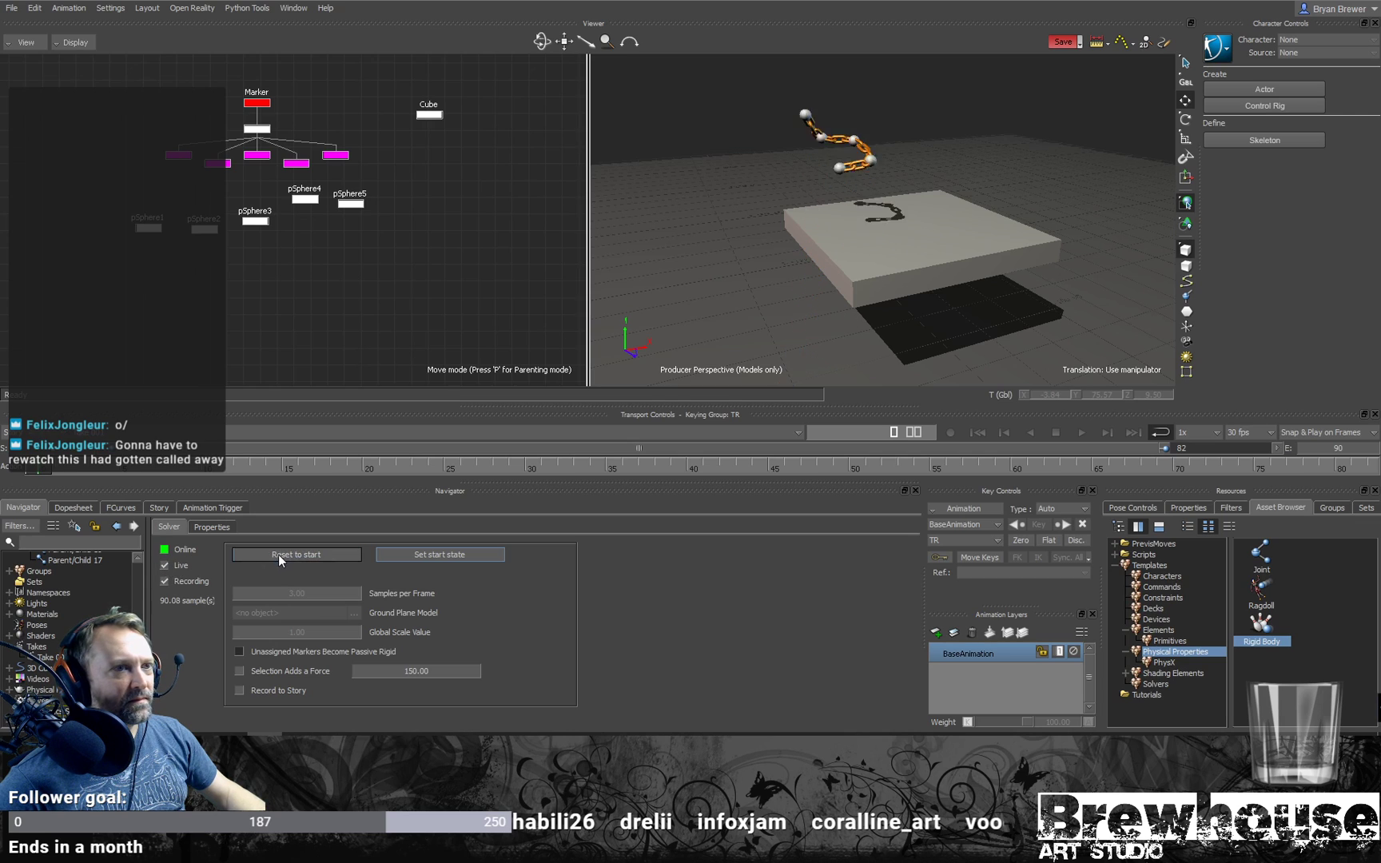
{"action": "left_click", "coordinate": [281, 554]}
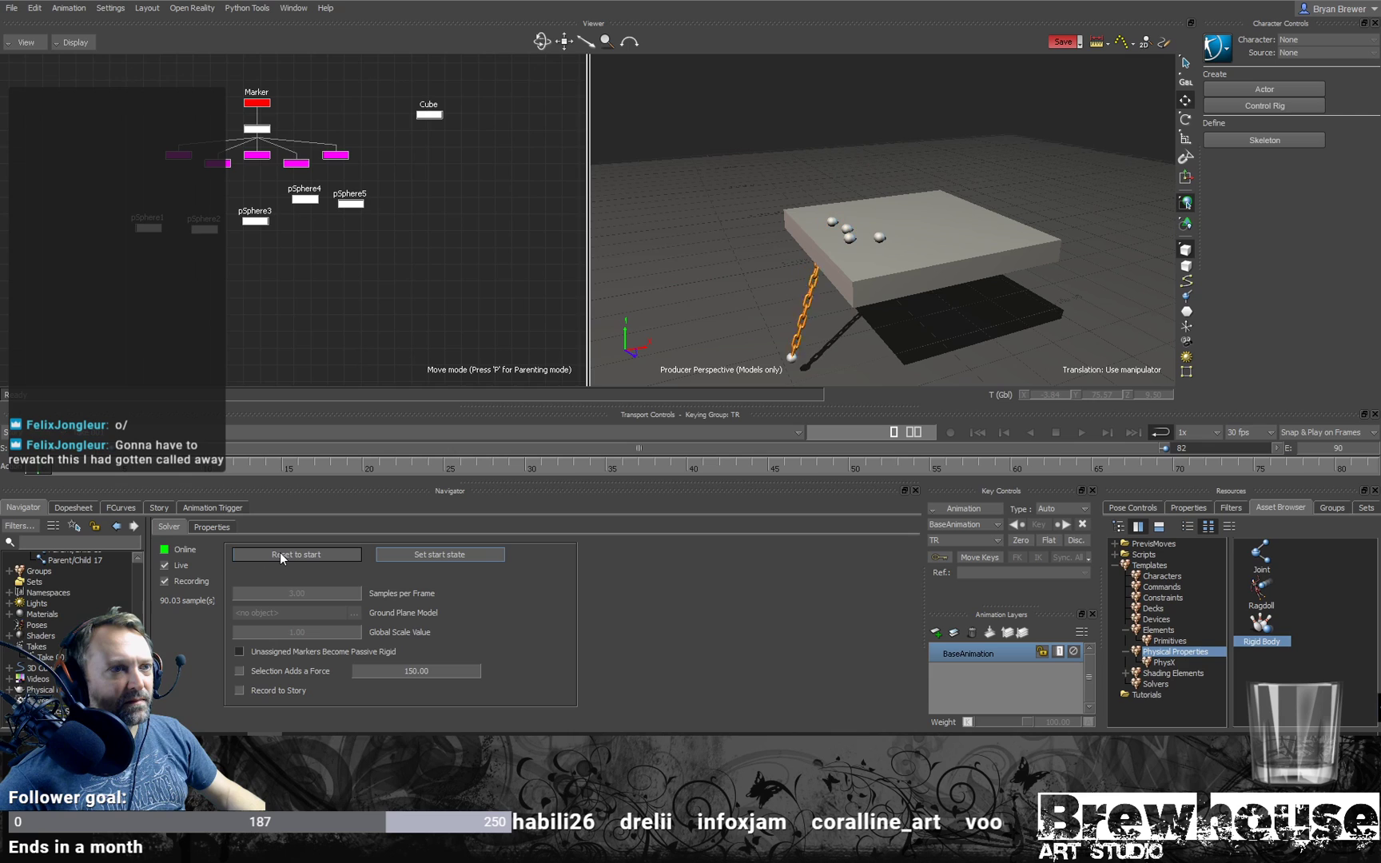
{"action": "left_click", "coordinate": [280, 550]}
{"action": "left_click", "coordinate": [281, 552]}
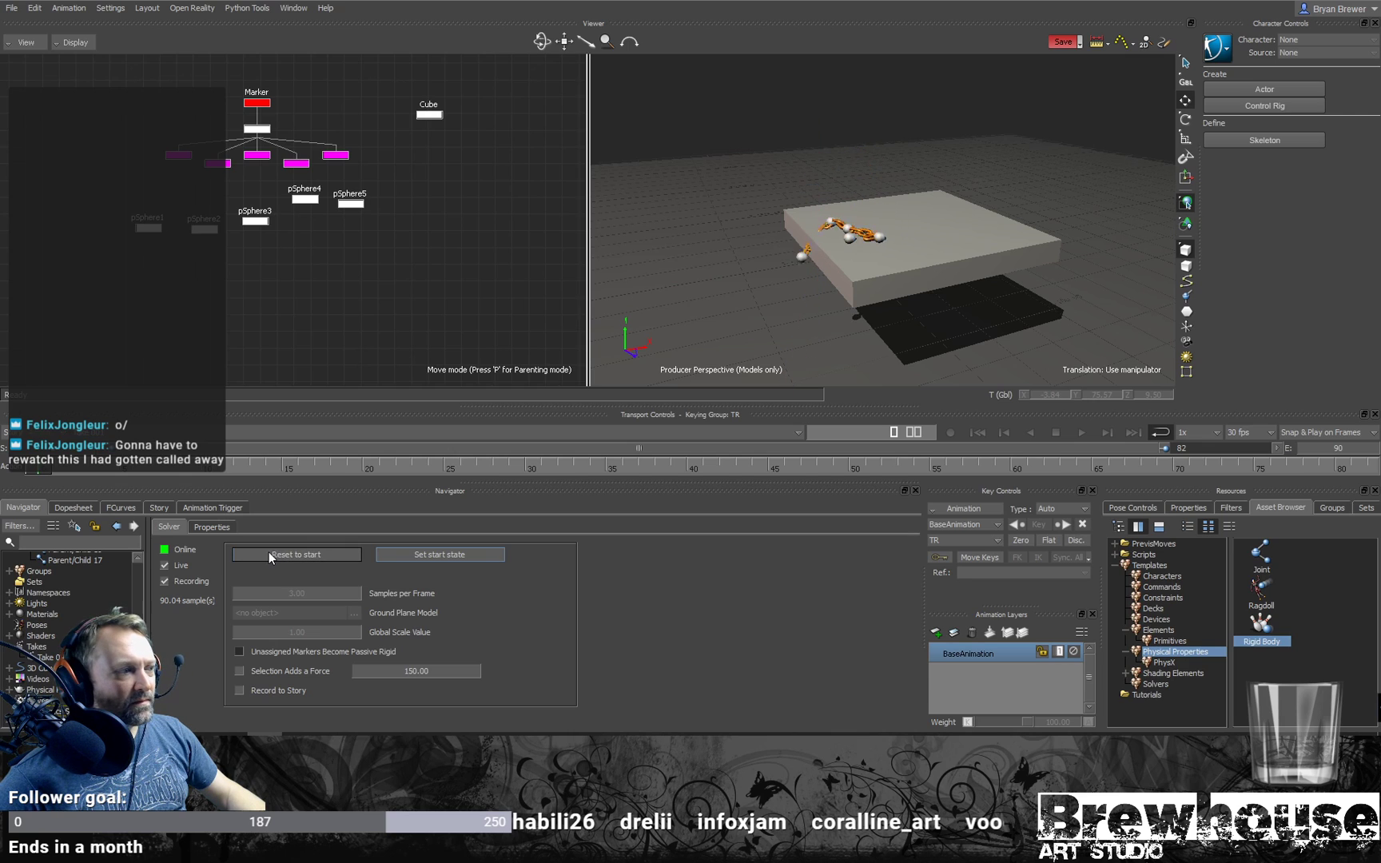
{"action": "left_click", "coordinate": [274, 556]}
Step: Stop the live simulation, reset it to the start, and take the physics solver offline
{"action": "left_click", "coordinate": [164, 565]}
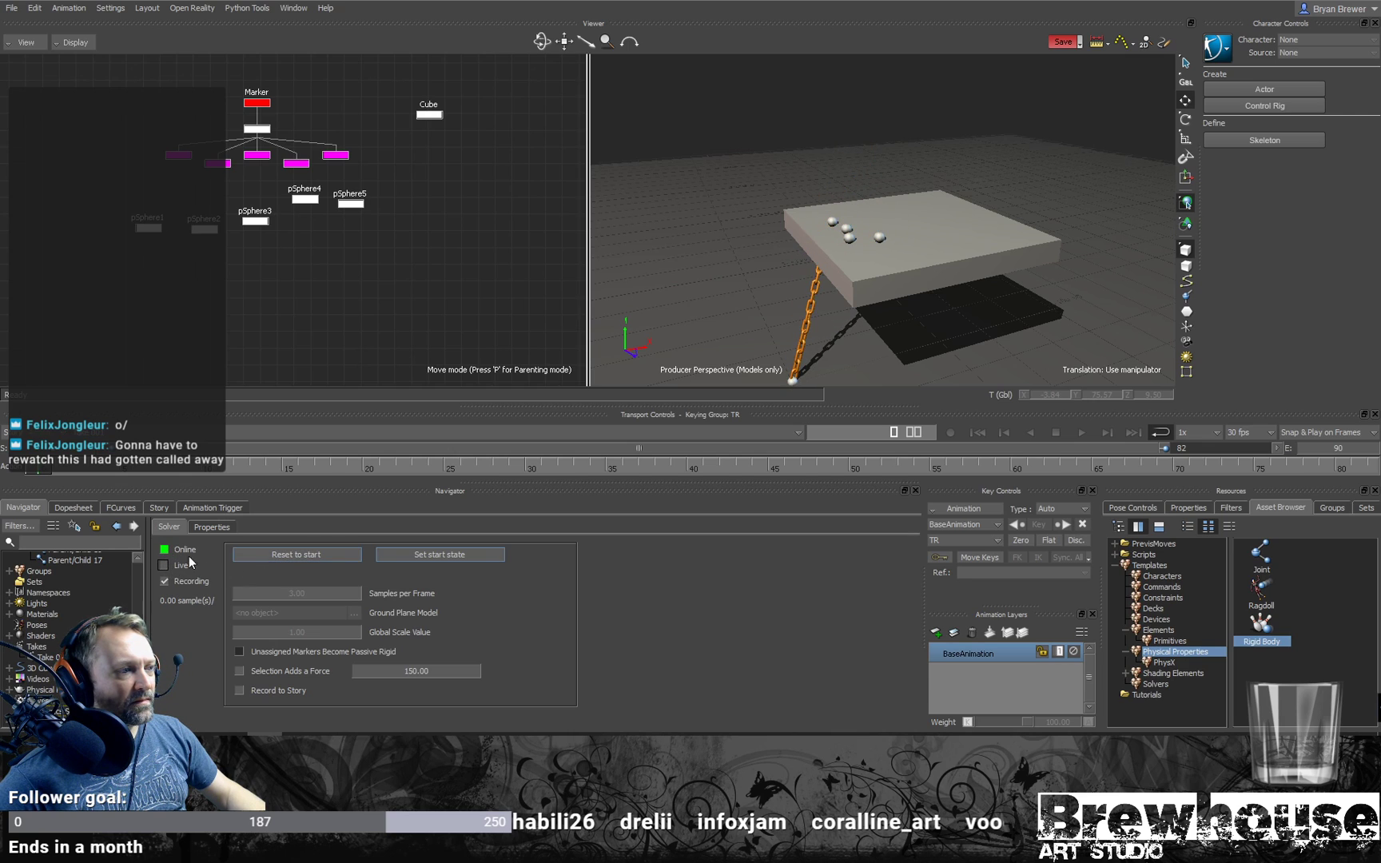
{"action": "left_click", "coordinate": [253, 555]}
{"action": "left_click", "coordinate": [164, 549]}
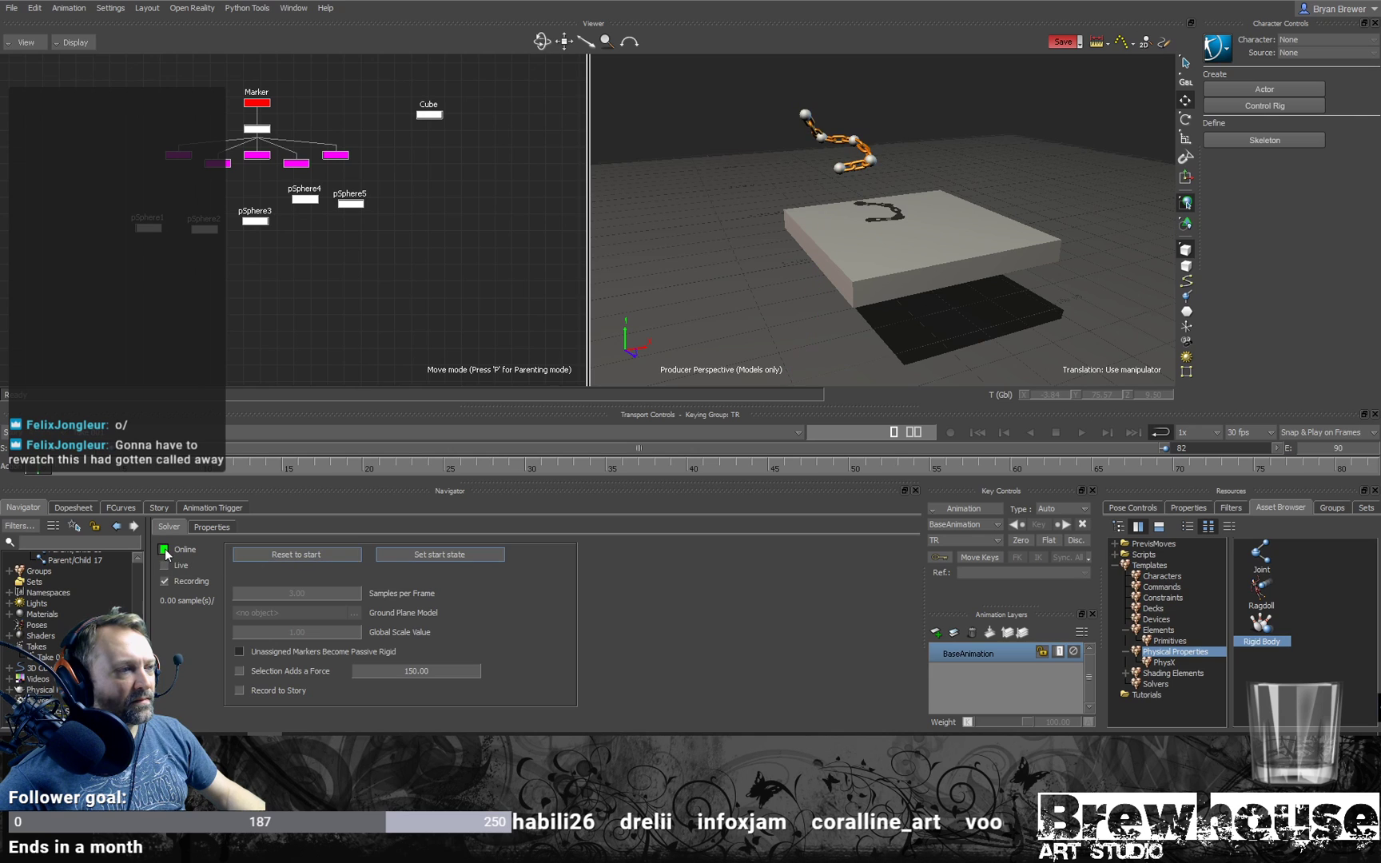
Step: Select the Cube platform and try adjusting its height beneath the chain
{"action": "left_click", "coordinate": [919, 227]}
{"action": "left_click_drag", "start_coordinate": [881, 232], "coordinate": [982, 233], "text": "alt"}
{"action": "mouse_move", "coordinate": [924, 180]}
{"action": "left_mouse_down"}
{"action": "mouse_move", "coordinate": [888, 75]}
{"action": "mouse_move", "coordinate": [903, 160]}
{"action": "mouse_move", "coordinate": [915, 179]}
{"action": "mouse_move", "coordinate": [924, 152]}
{"action": "mouse_move", "coordinate": [924, 173]}
{"action": "left_mouse_up"}
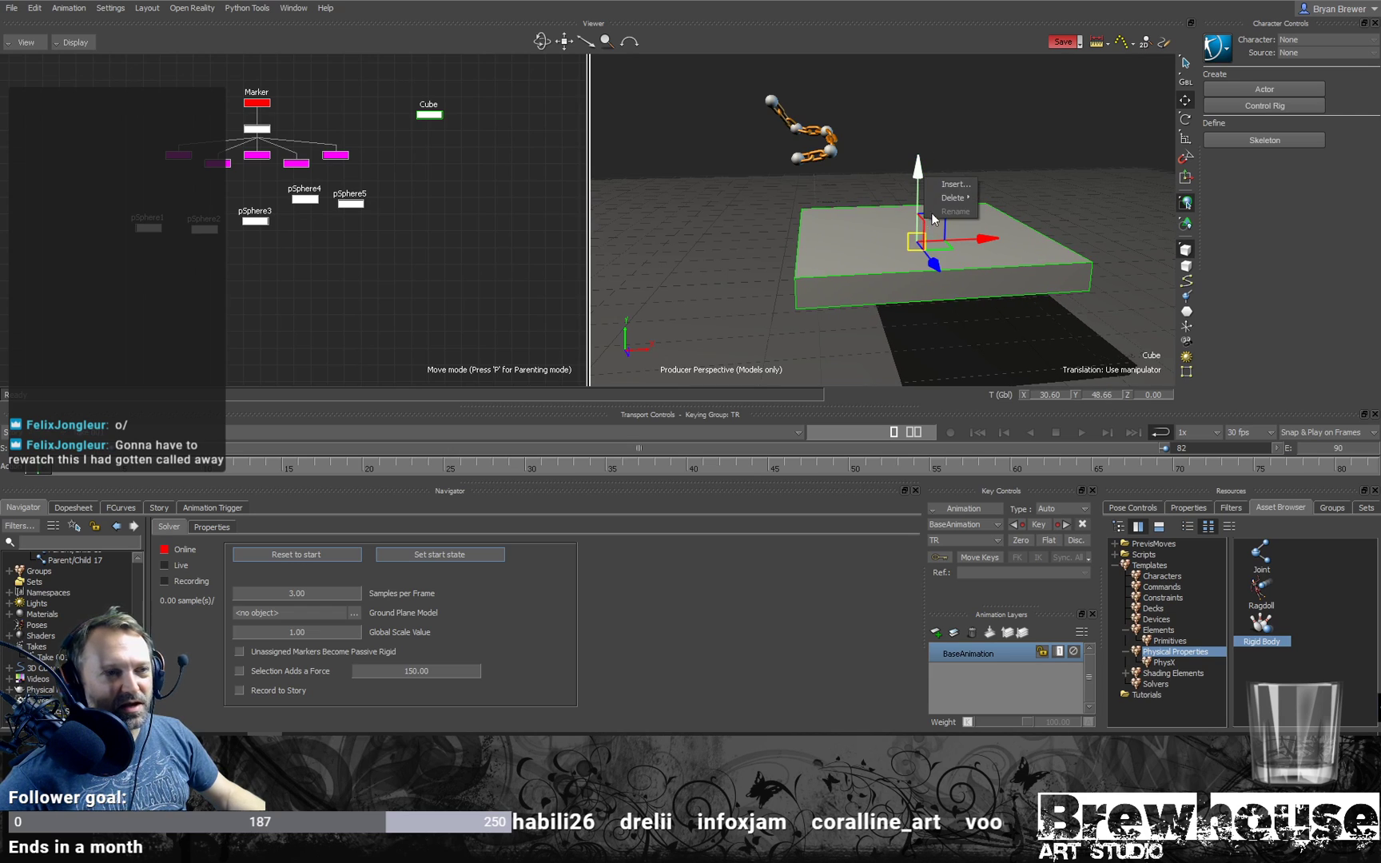
{"action": "left_click", "coordinate": [919, 170]}
{"action": "left_click", "coordinate": [927, 267]}
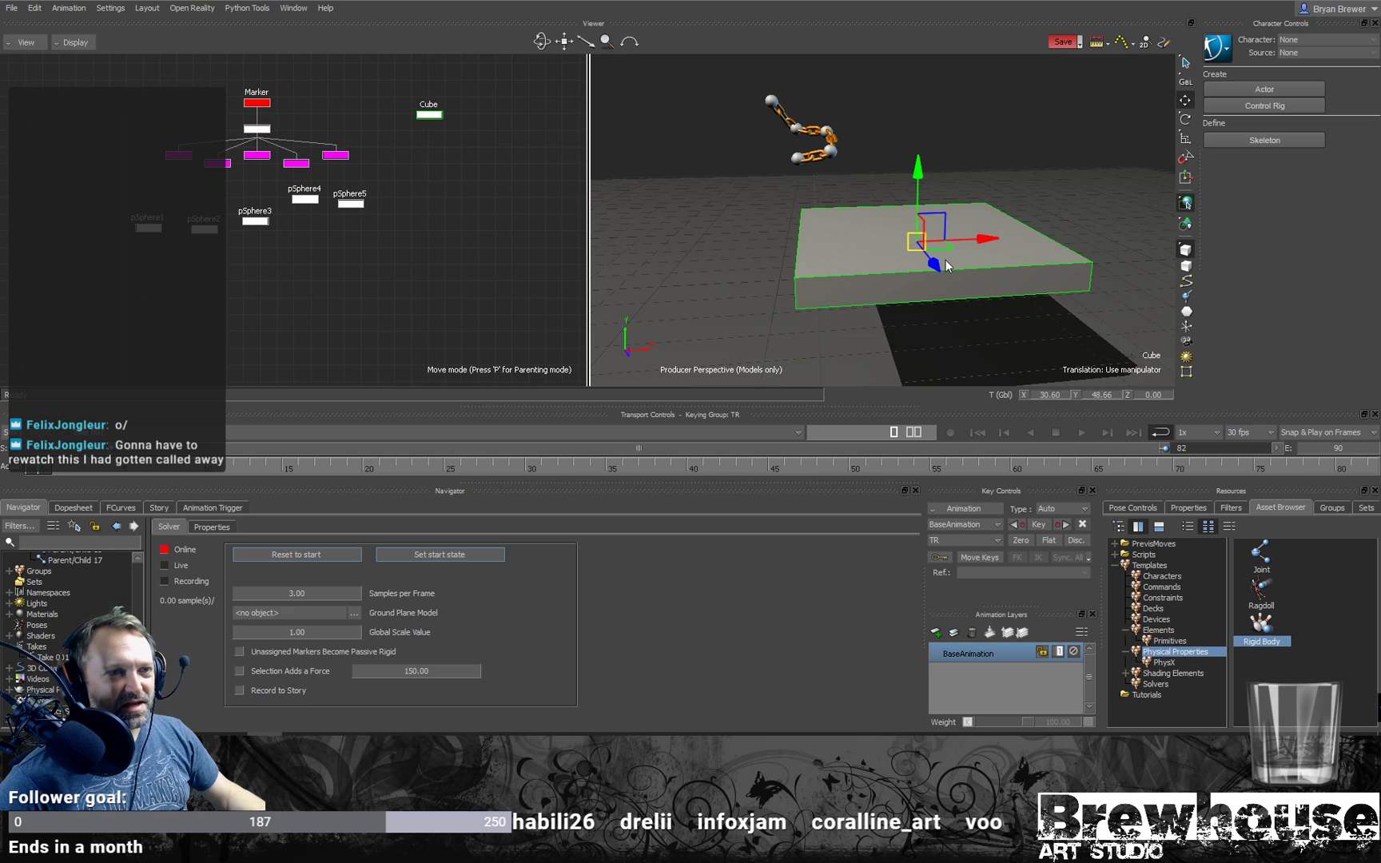
{"action": "left_click_drag", "start_coordinate": [924, 178], "coordinate": [921, 173]}
Step: Parent the Shadow 1 plane under the Cube in the schematic and select the plane
{"action": "mouse_move", "coordinate": [423, 267]}
{"action": "left_mouse_down", "text": "ctrl"}
{"action": "mouse_move", "coordinate": [331, 252]}
{"action": "mouse_move", "coordinate": [291, 263]}
{"action": "left_mouse_up", "text": "ctrl"}
{"action": "left_click_drag", "start_coordinate": [418, 195], "coordinate": [559, 177], "text": "ctrl"}
{"action": "left_click", "coordinate": [406, 217]}
{"action": "left_click_drag", "start_coordinate": [403, 267], "coordinate": [432, 274], "text": "shift"}
{"action": "left_click_drag", "start_coordinate": [368, 310], "coordinate": [423, 216], "text": "shift"}
{"action": "right_click", "coordinate": [374, 296]}
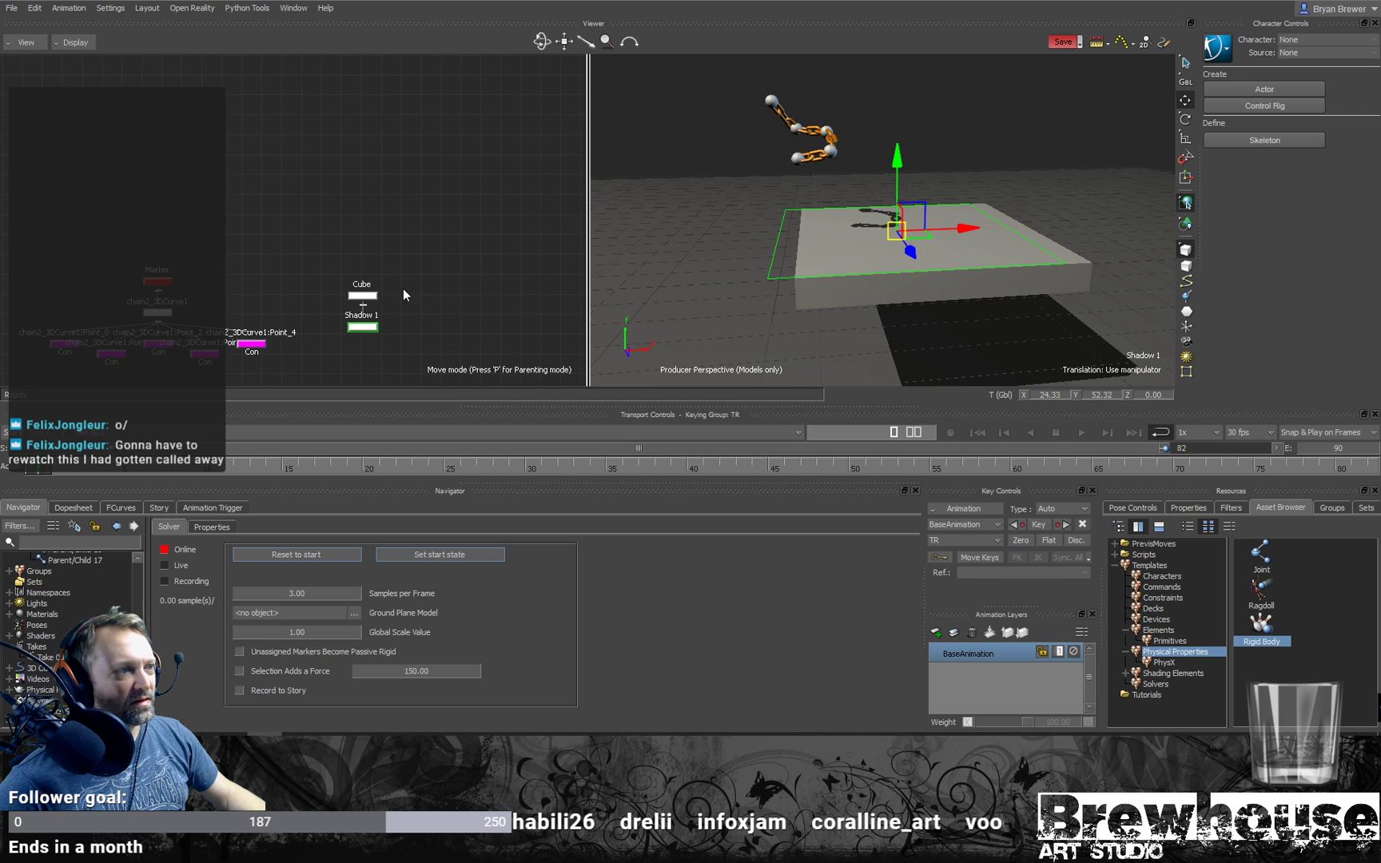
{"action": "left_click", "coordinate": [497, 286]}
{"action": "left_click", "coordinate": [368, 326]}
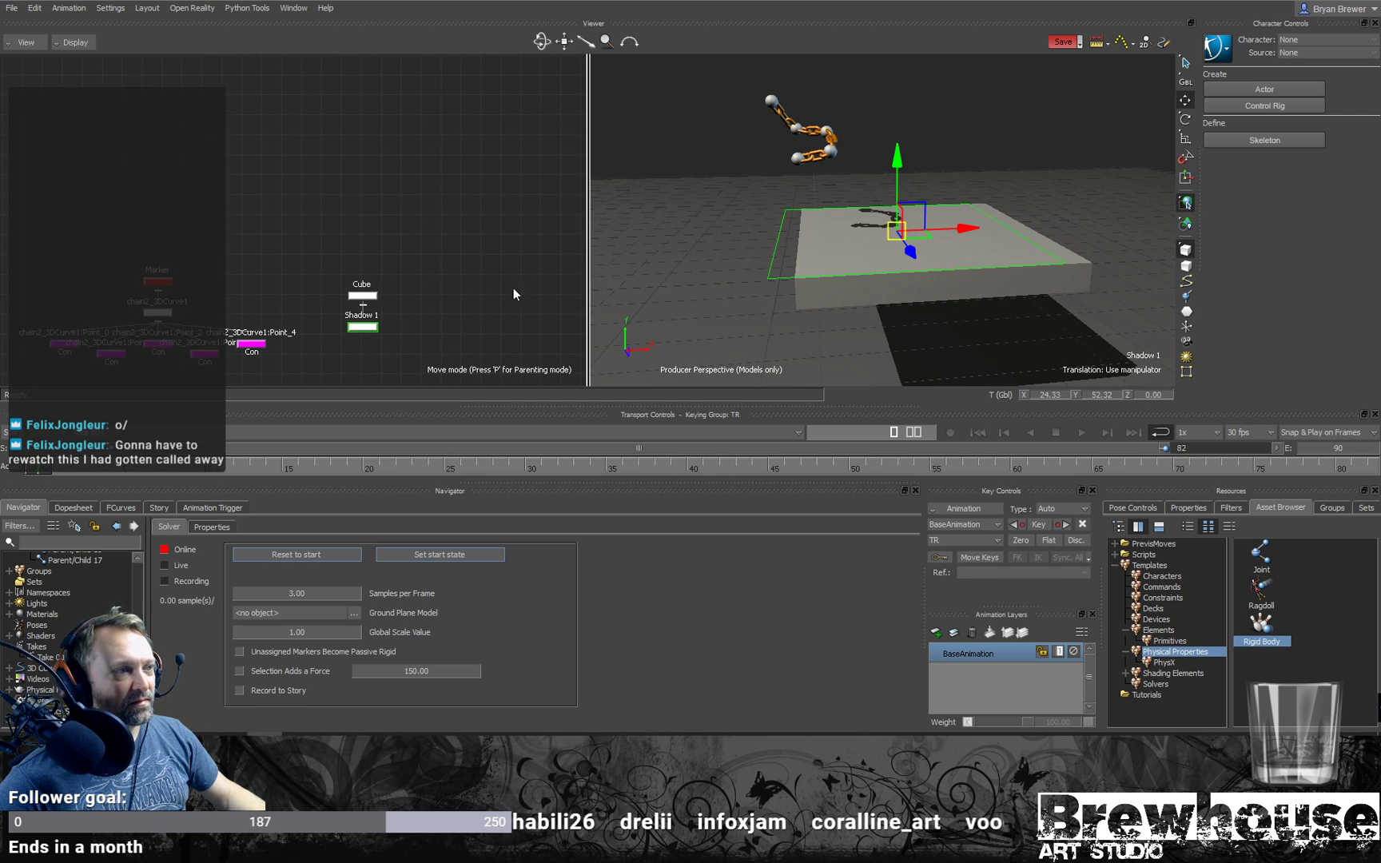
Step: Slide the Shadow 1 plane along X to about 30 so it lines up with the top of the Cube
{"action": "left_click_drag", "start_coordinate": [932, 228], "coordinate": [973, 229]}
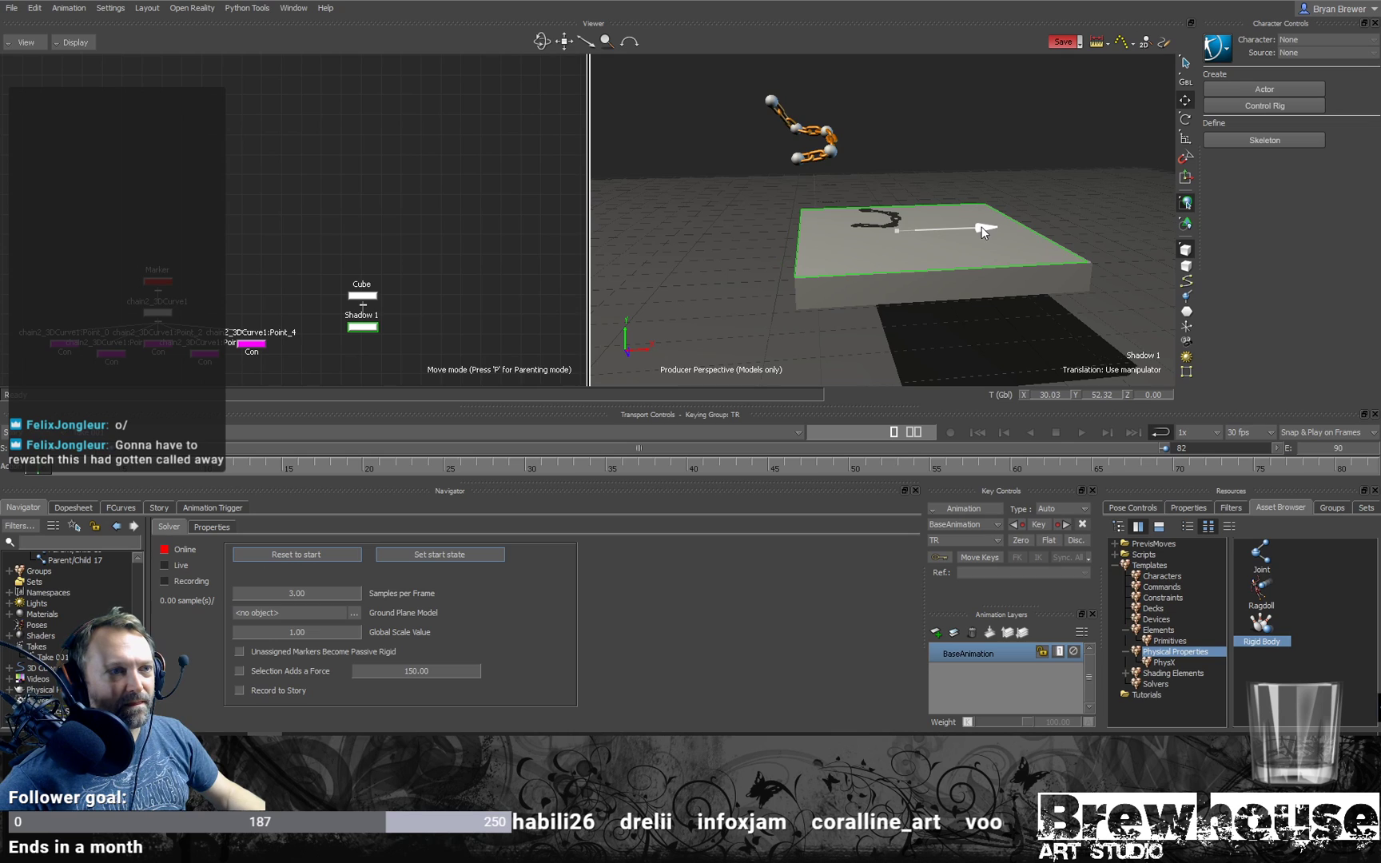
{"action": "left_click_drag", "start_coordinate": [1000, 230], "coordinate": [1004, 230]}
{"action": "key", "text": "shift+d"}
{"action": "left_click_drag", "start_coordinate": [852, 266], "coordinate": [880, 220], "text": "ctrl"}
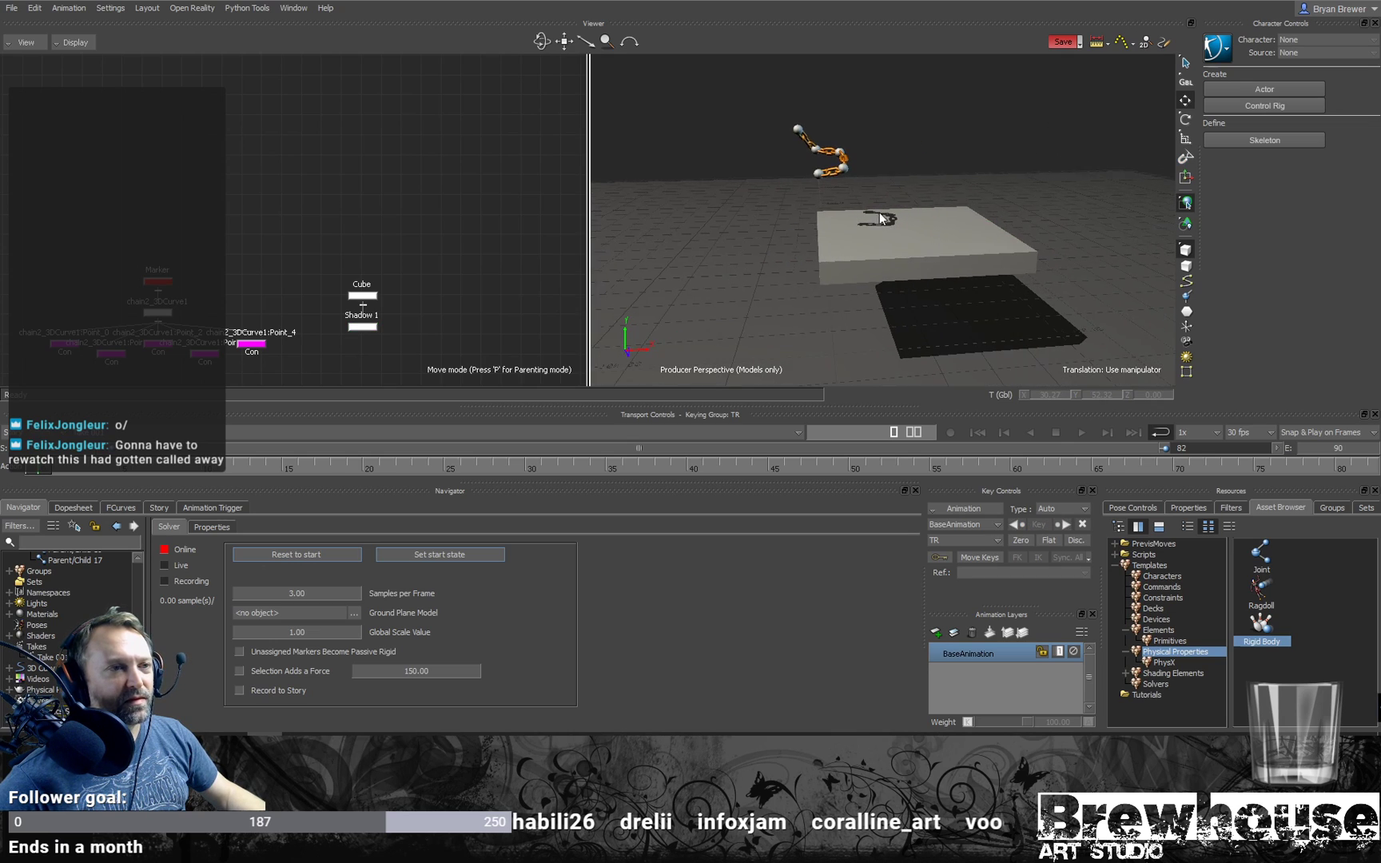
Step: Bring the solver back online, accept the bounding-box approximation for Shadow 1, and start the live simulation with recording on
{"action": "left_click", "coordinate": [164, 551]}
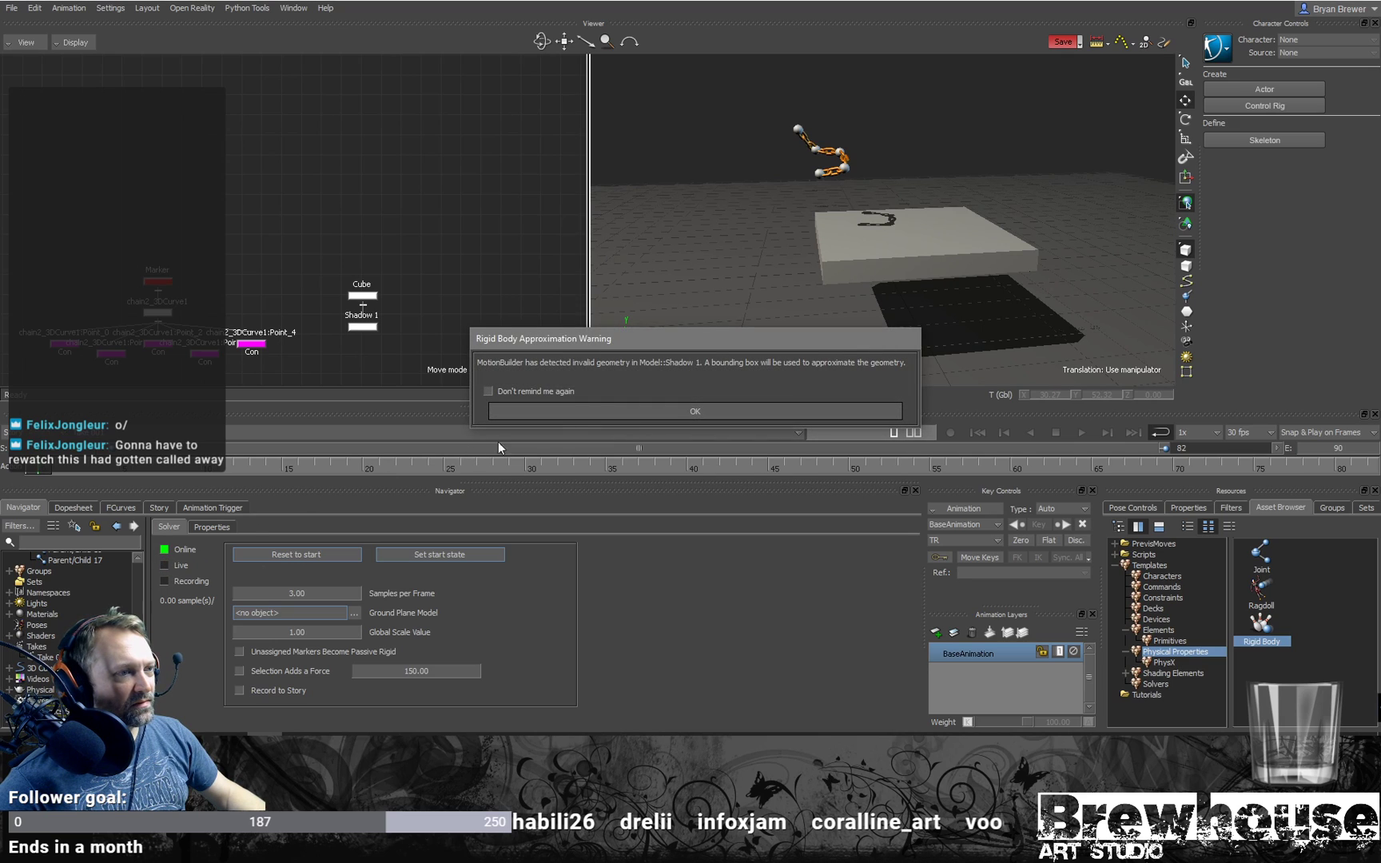
{"action": "left_click", "coordinate": [657, 408]}
{"action": "left_click", "coordinate": [178, 578]}
{"action": "left_click", "coordinate": [164, 565]}
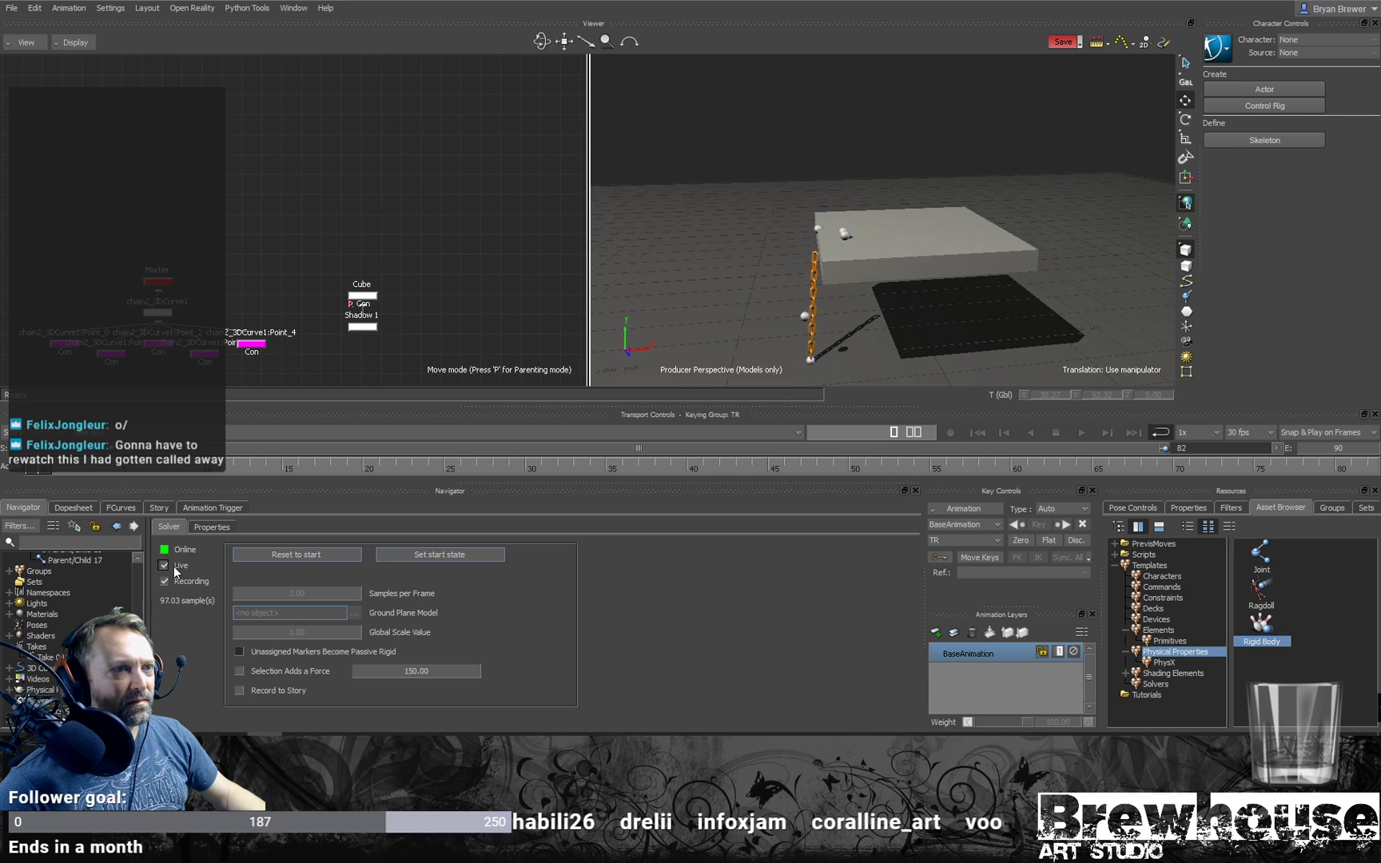
Step: Reset and rerun the live simulation several times, watching the chain slide off the platform from a higher viewpoint
{"action": "left_click_drag", "start_coordinate": [867, 78], "coordinate": [832, 120], "text": "ctrl+shift"}
{"action": "left_click", "coordinate": [285, 552]}
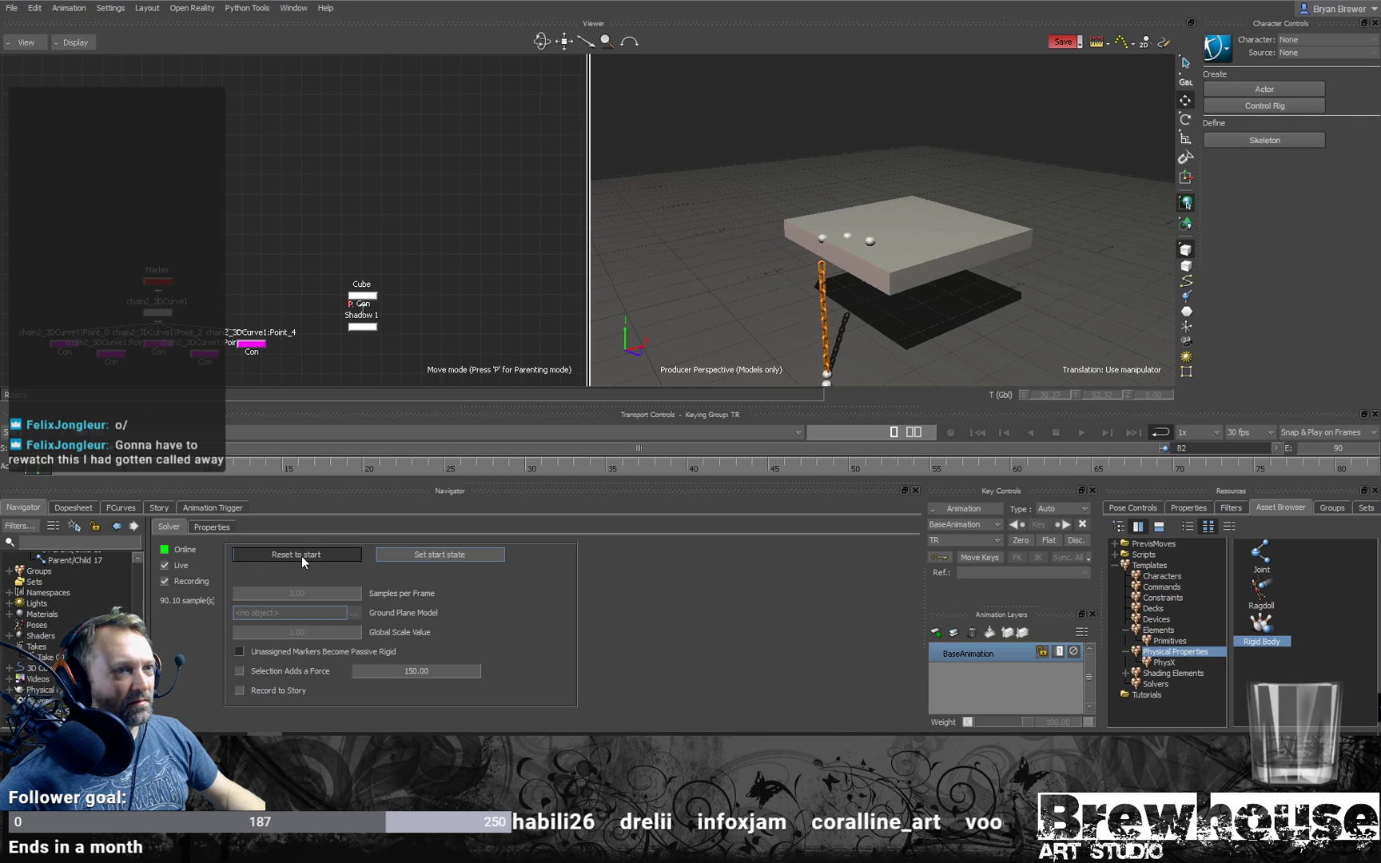
{"action": "left_click_drag", "start_coordinate": [889, 268], "coordinate": [809, 252], "text": "ctrl+shift"}
{"action": "left_click", "coordinate": [321, 554]}
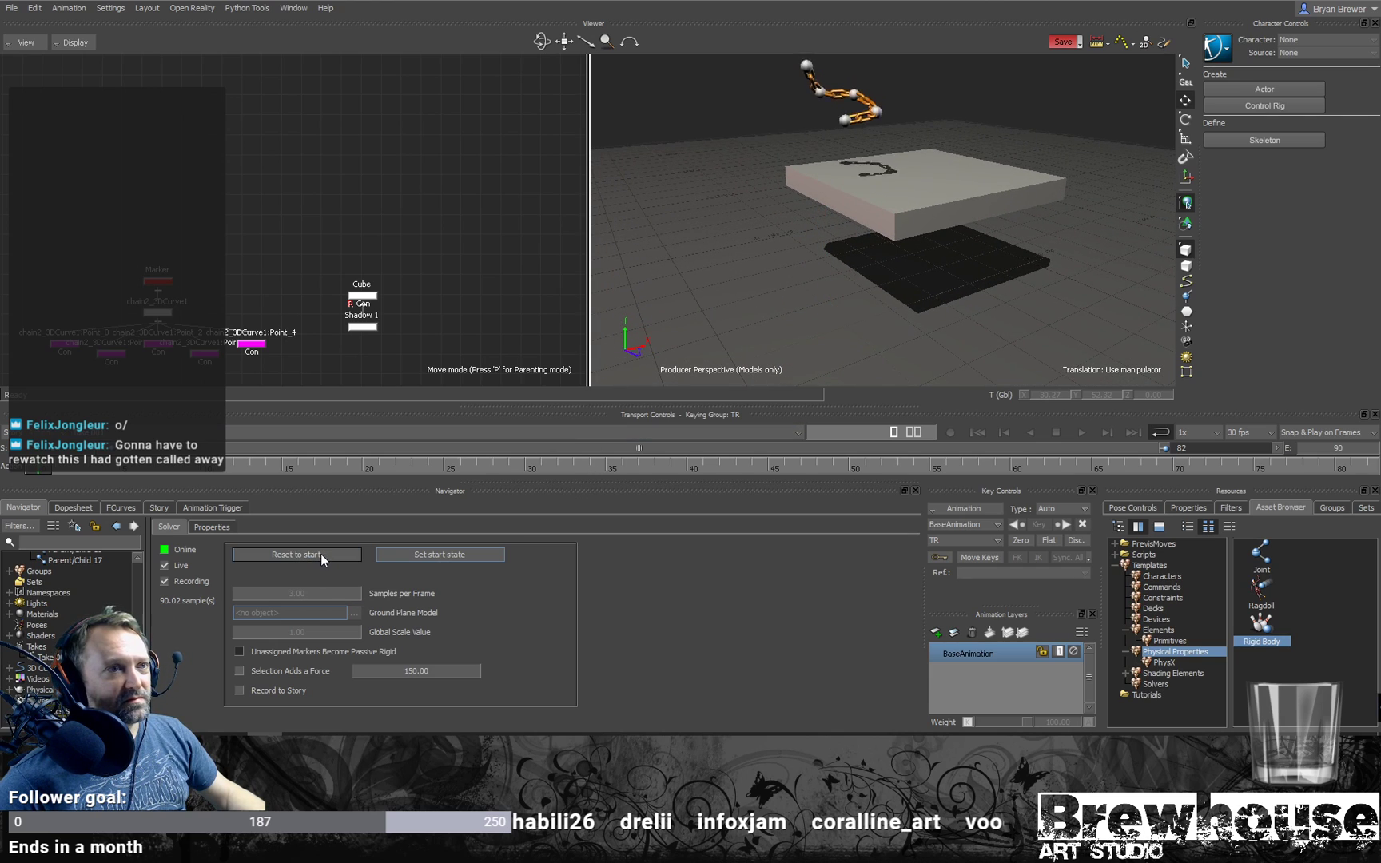
{"action": "left_click", "coordinate": [327, 557]}
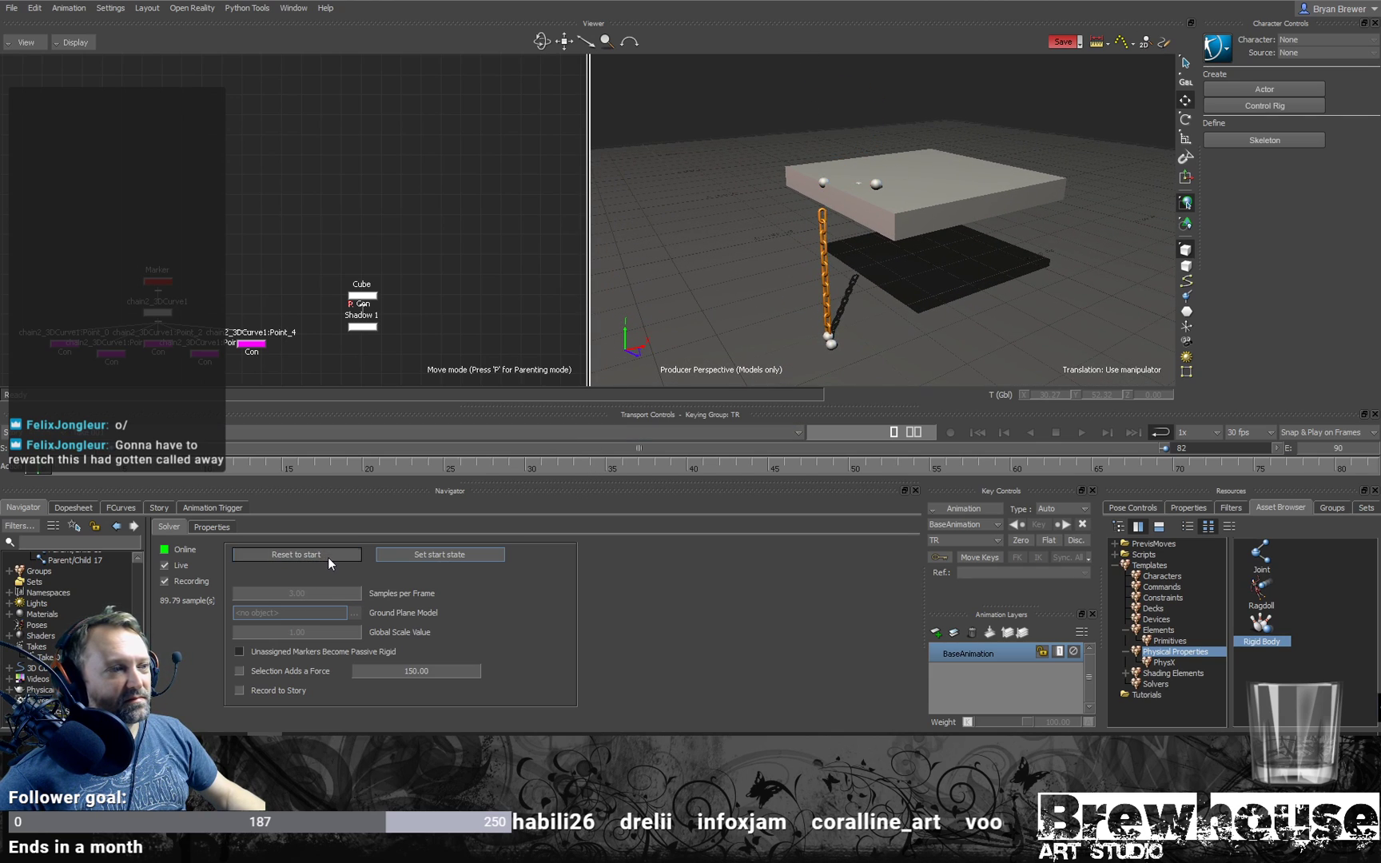
{"action": "left_click", "coordinate": [333, 554]}
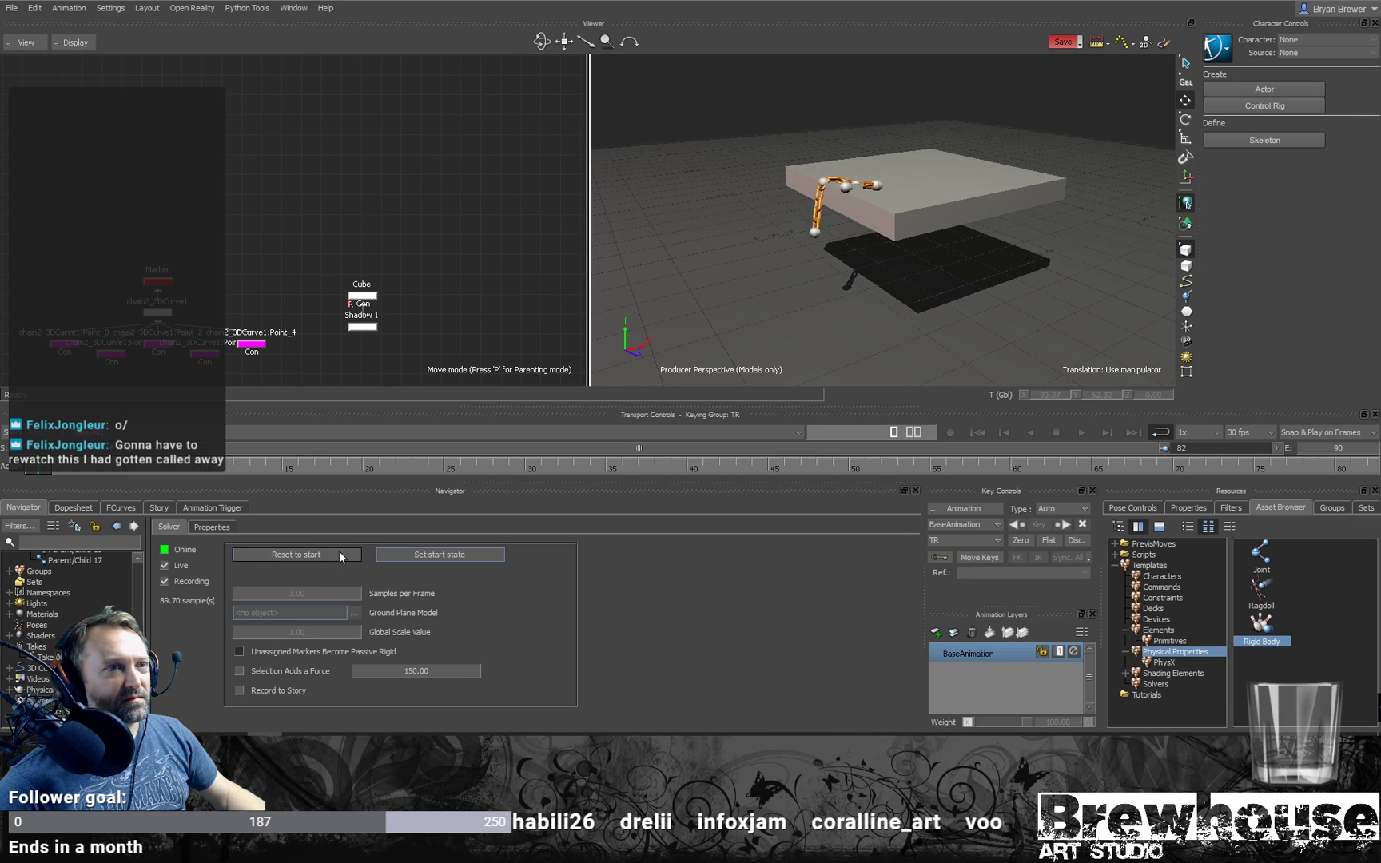
{"action": "left_click", "coordinate": [346, 553]}
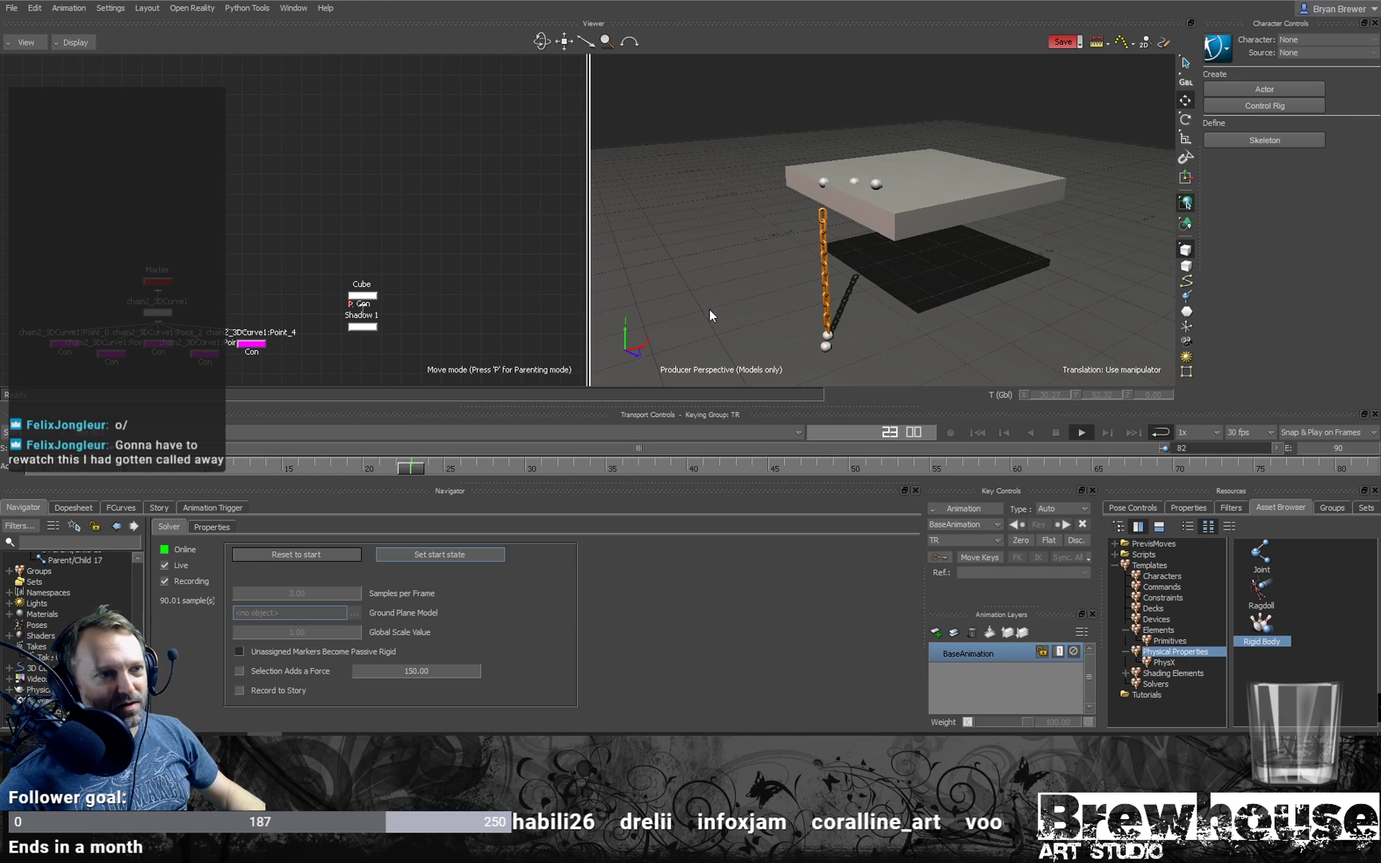
Step: Return the timeline to its start, stop live solving, and reset the chain to its start state
{"action": "left_click_drag", "start_coordinate": [517, 465], "coordinate": [65, 505]}
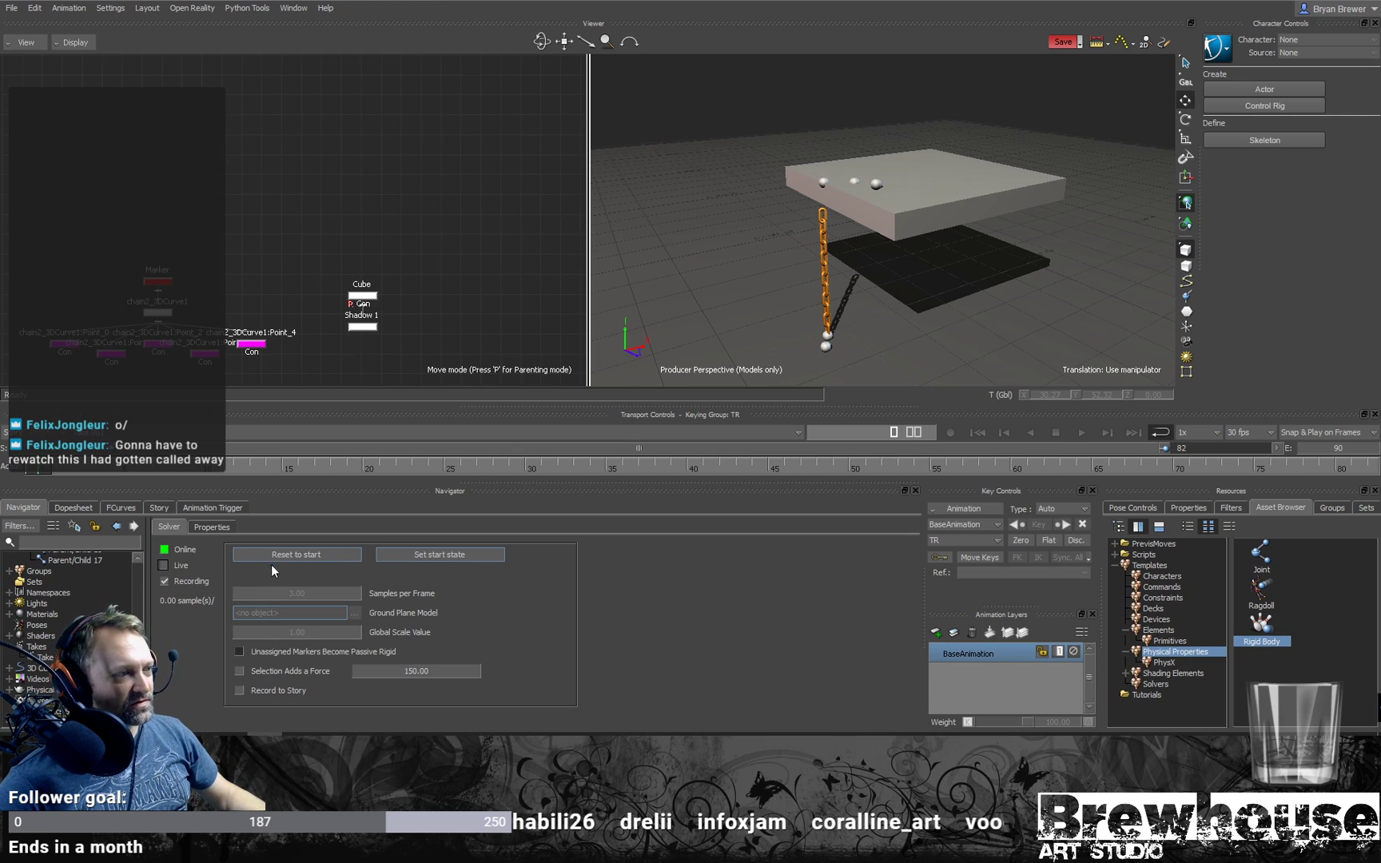
{"action": "left_click", "coordinate": [295, 555]}
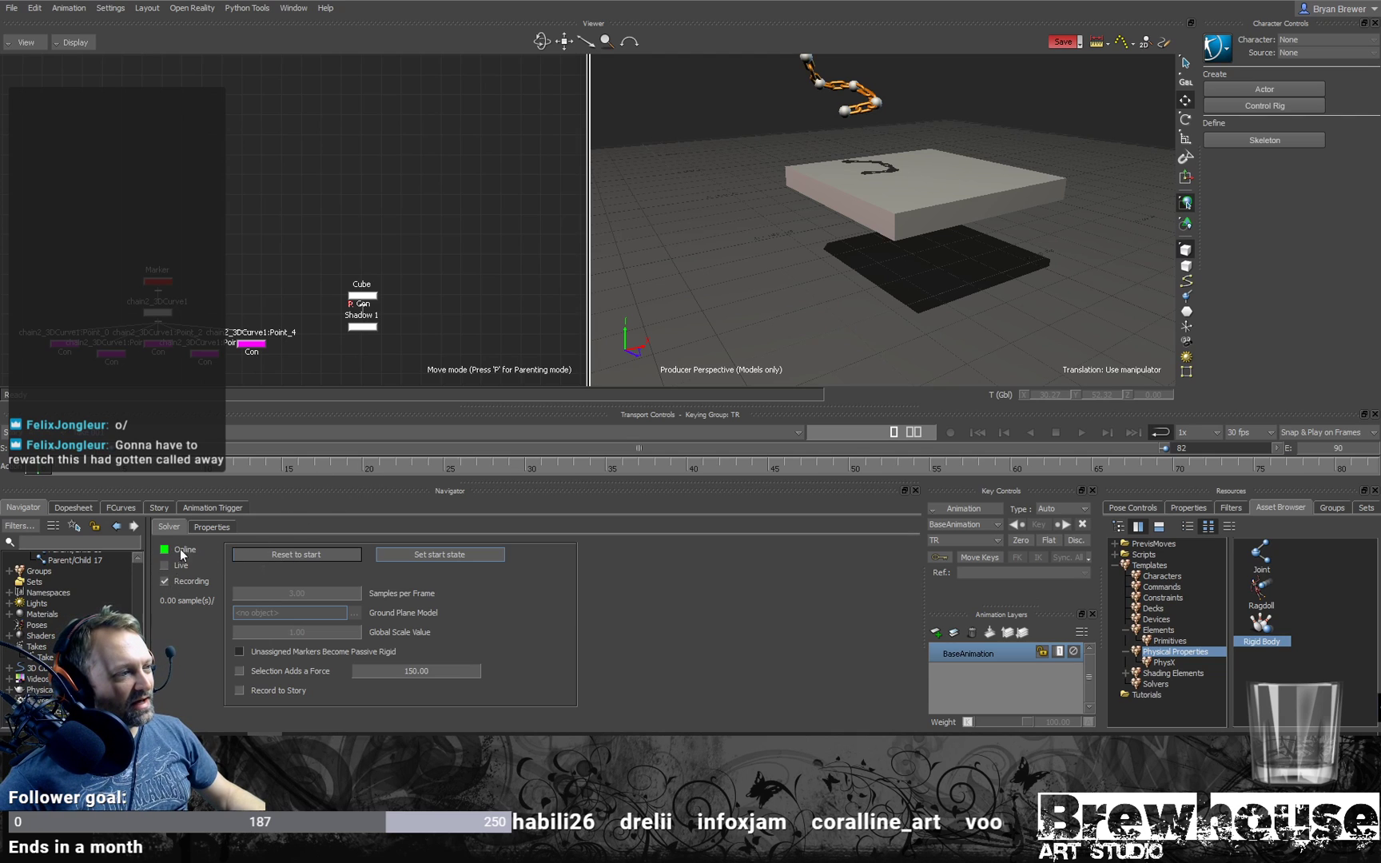
{"action": "scroll", "coordinate": [836, 187], "scroll_direction": "down", "scroll_amount": 4}
{"action": "scroll", "coordinate": [363, 282], "scroll_direction": "down", "scroll_amount": 8}
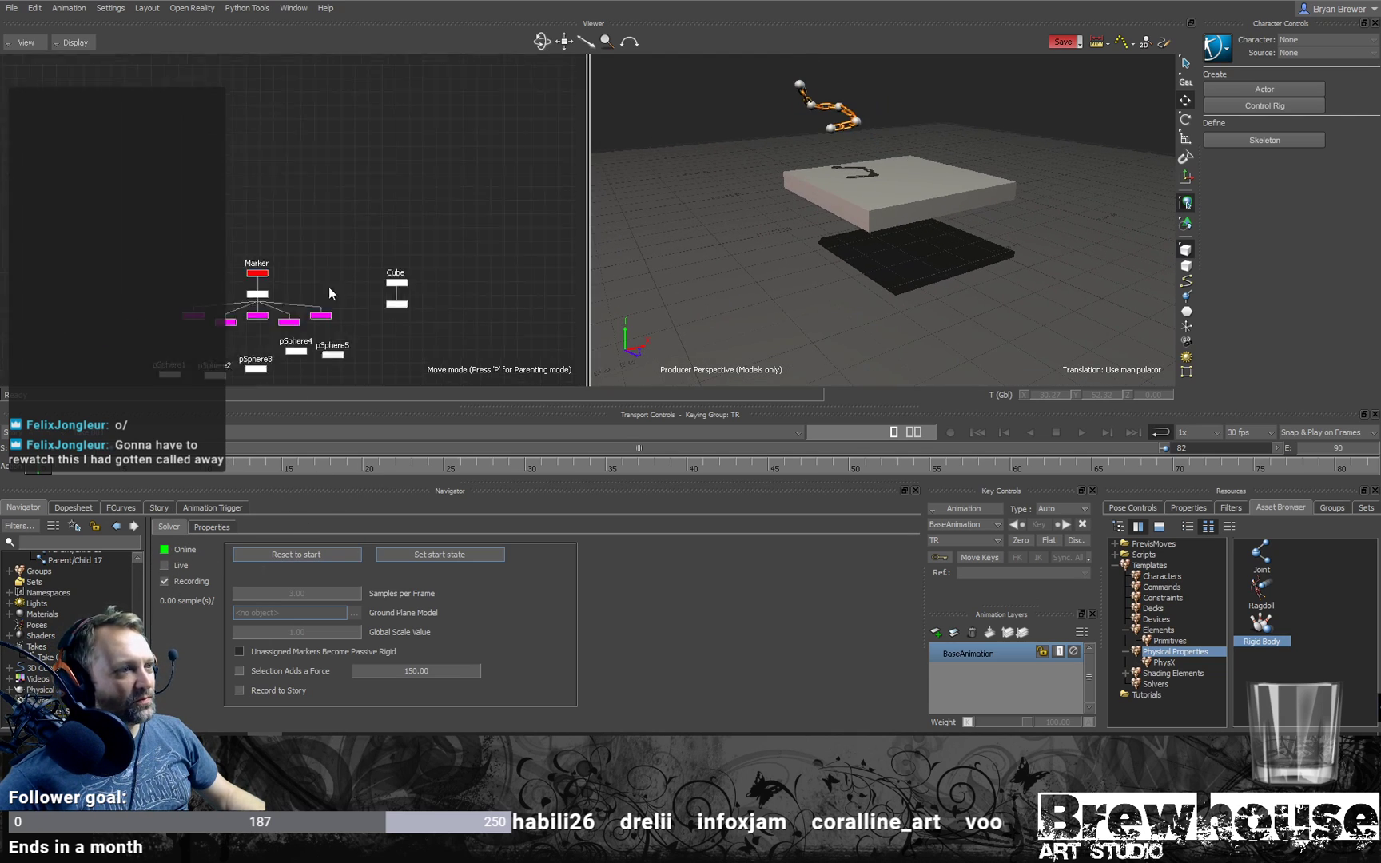
Step: Select the joints below locator2 in the schematic and plot their Translation and Rotation properties, accepting the plot settings
{"action": "scroll", "coordinate": [425, 274], "scroll_direction": "up", "scroll_amount": 8}
{"action": "left_click_drag", "start_coordinate": [375, 334], "coordinate": [476, 369], "text": "shift"}
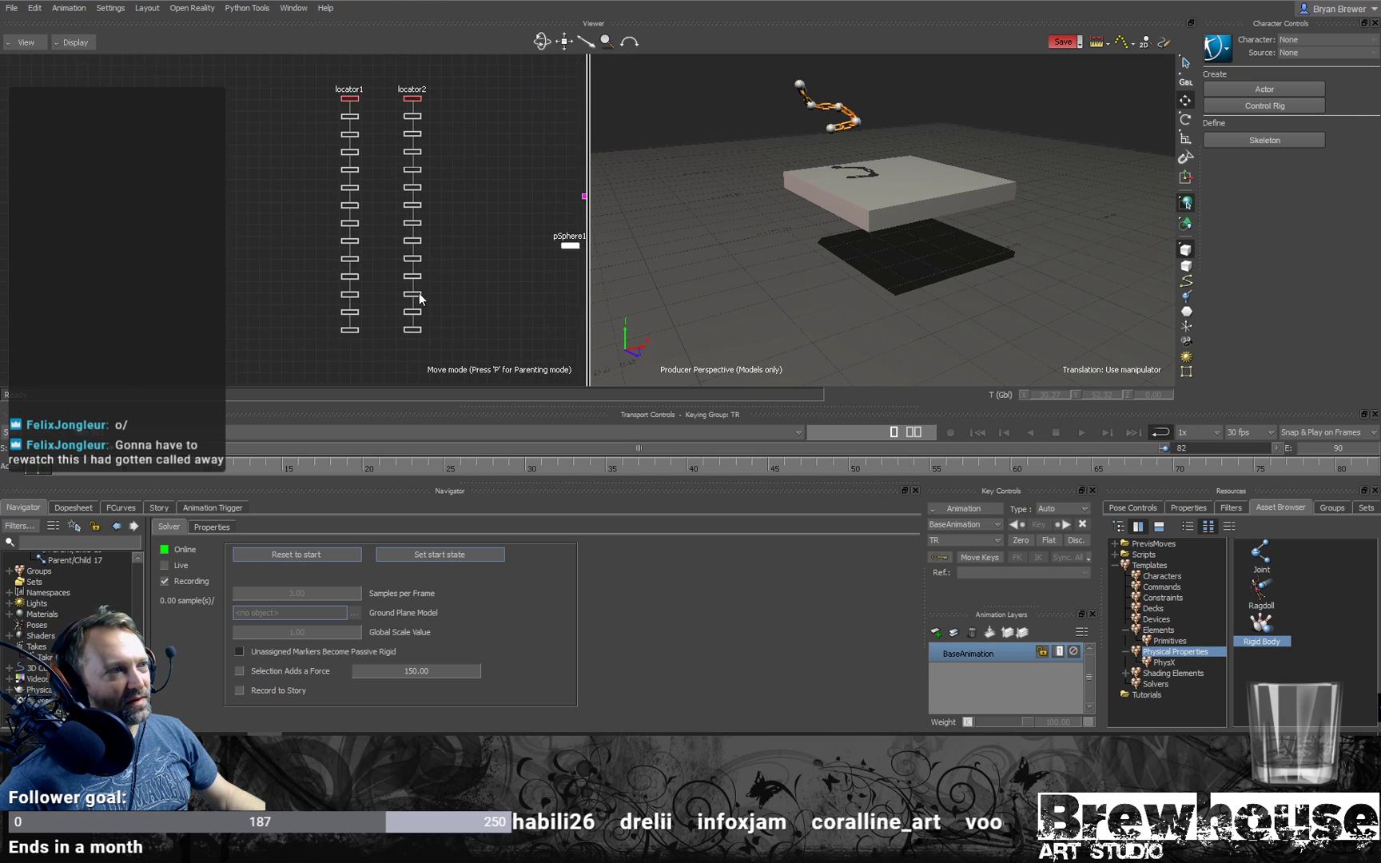
{"action": "scroll", "coordinate": [415, 294], "scroll_direction": "down", "scroll_amount": 5}
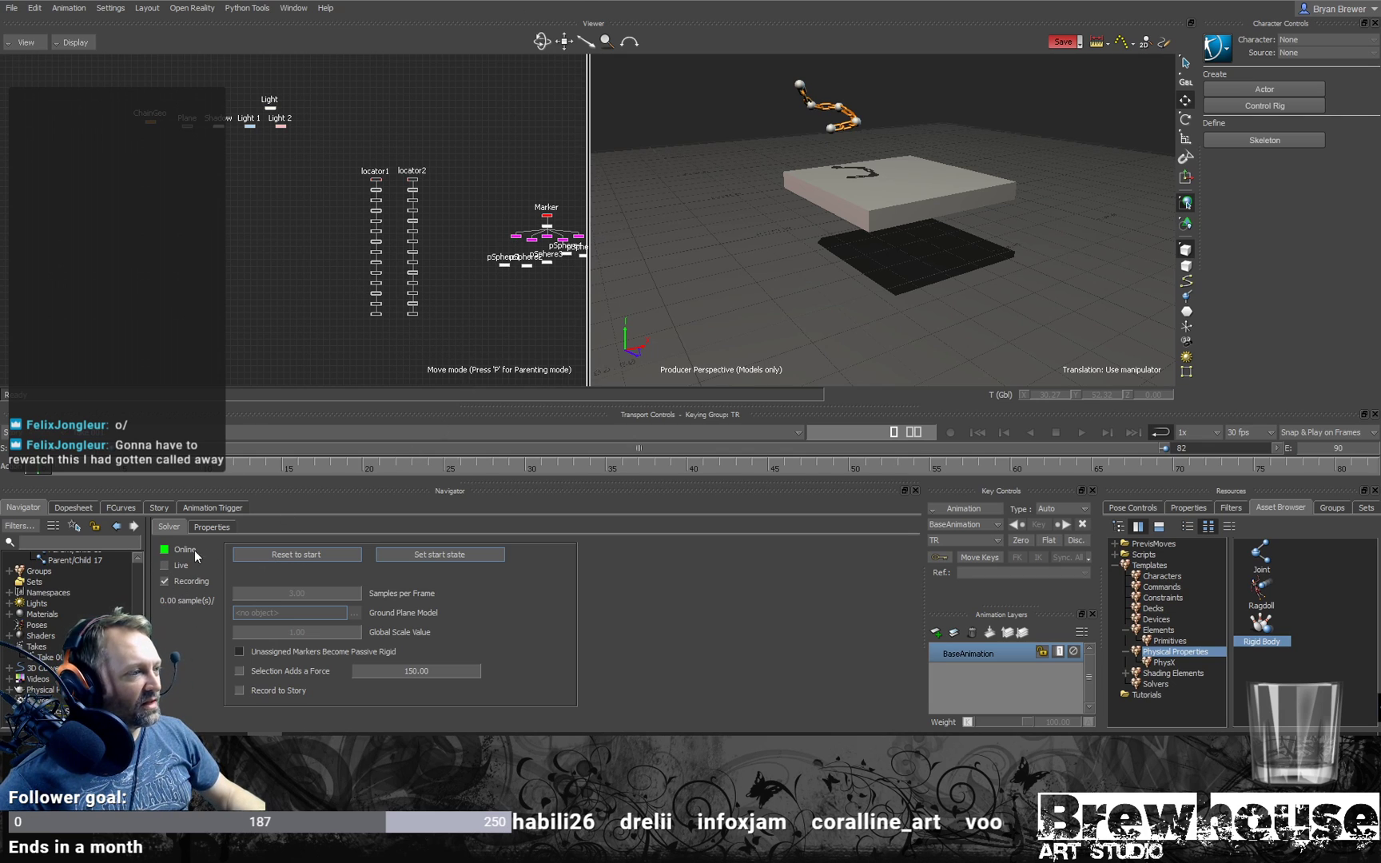
{"action": "left_click_drag", "start_coordinate": [444, 324], "coordinate": [401, 186]}
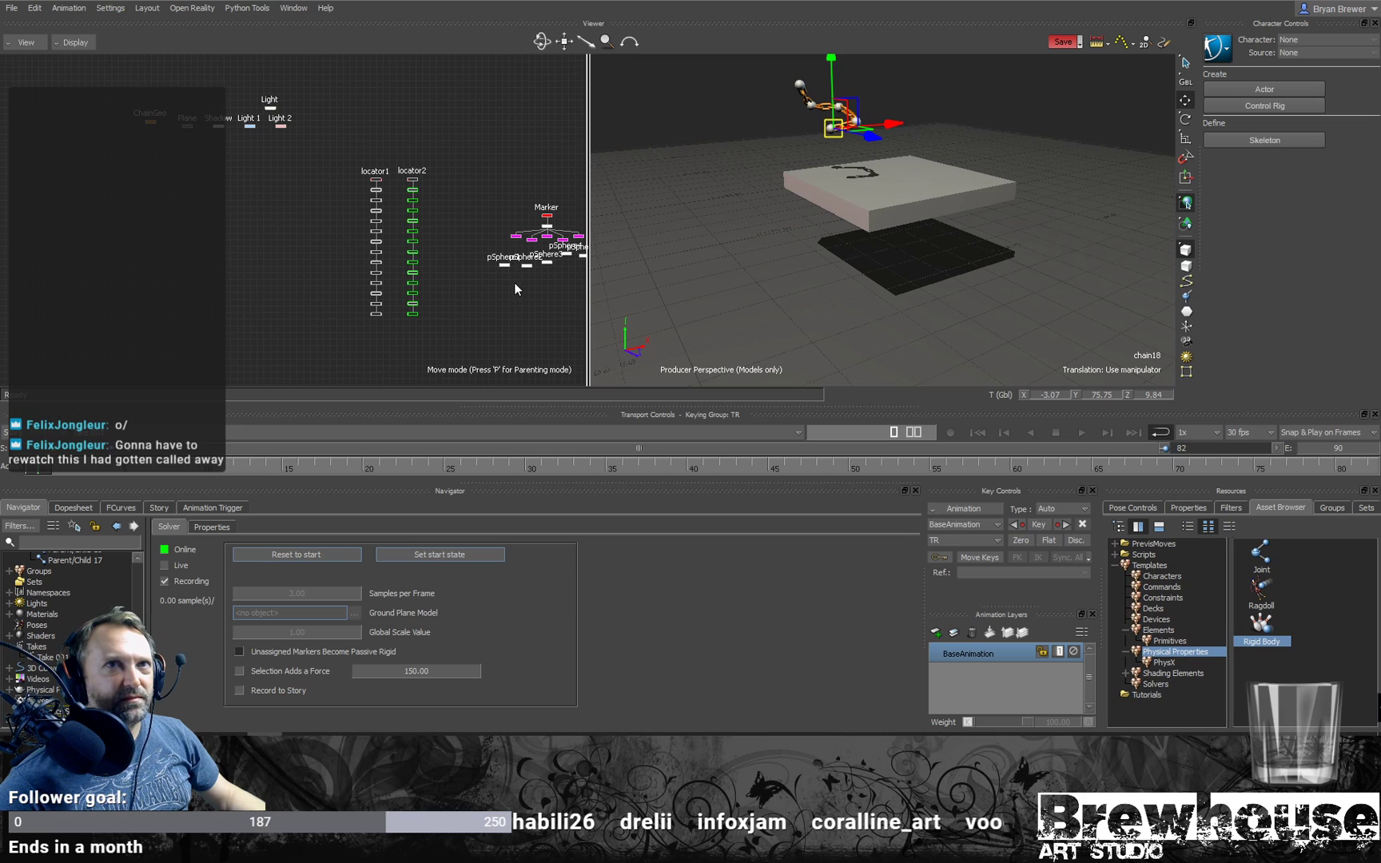
{"action": "middle_click_drag", "start_coordinate": [451, 297], "coordinate": [354, 307], "text": "alt"}
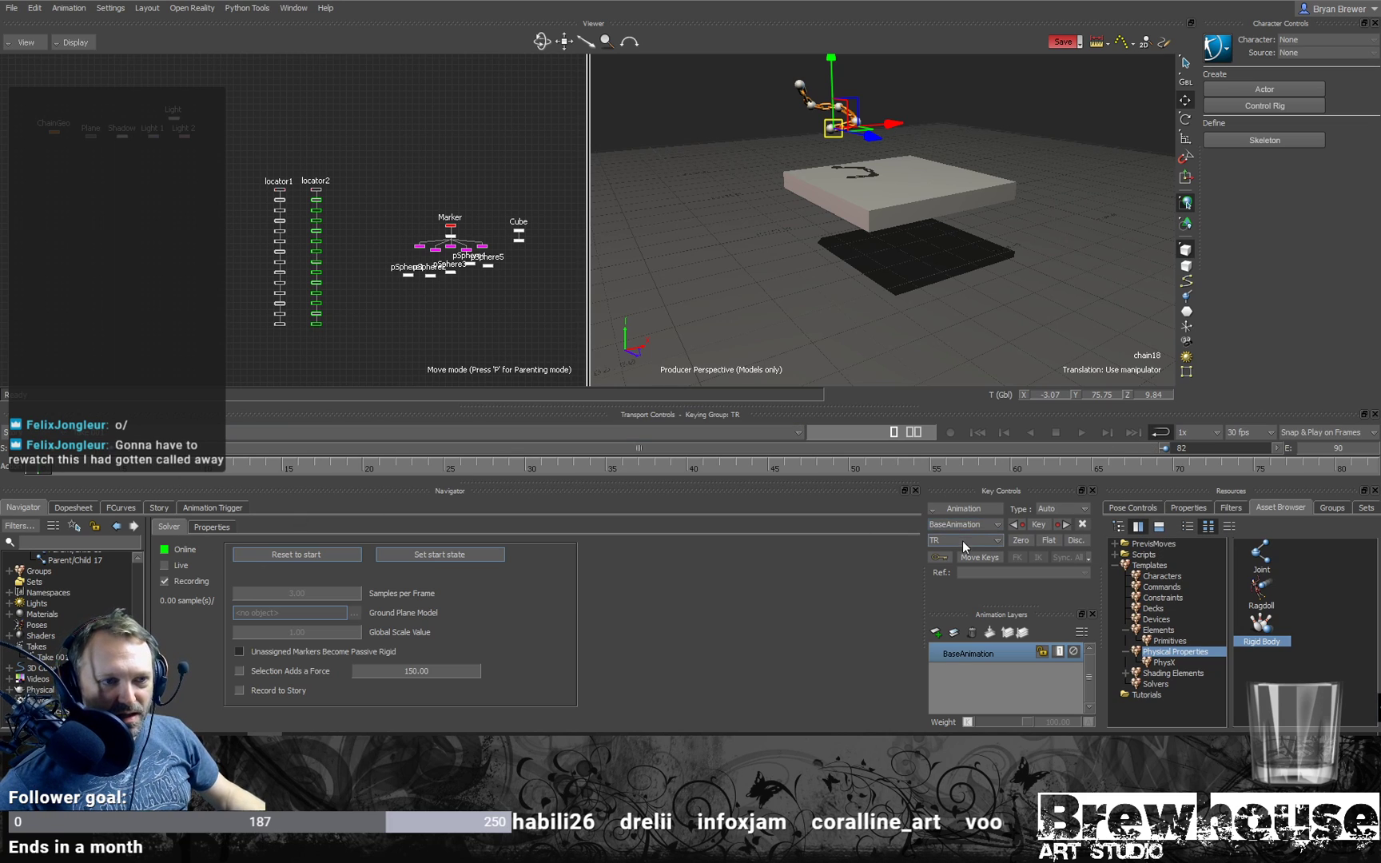
{"action": "left_click", "coordinate": [934, 507]}
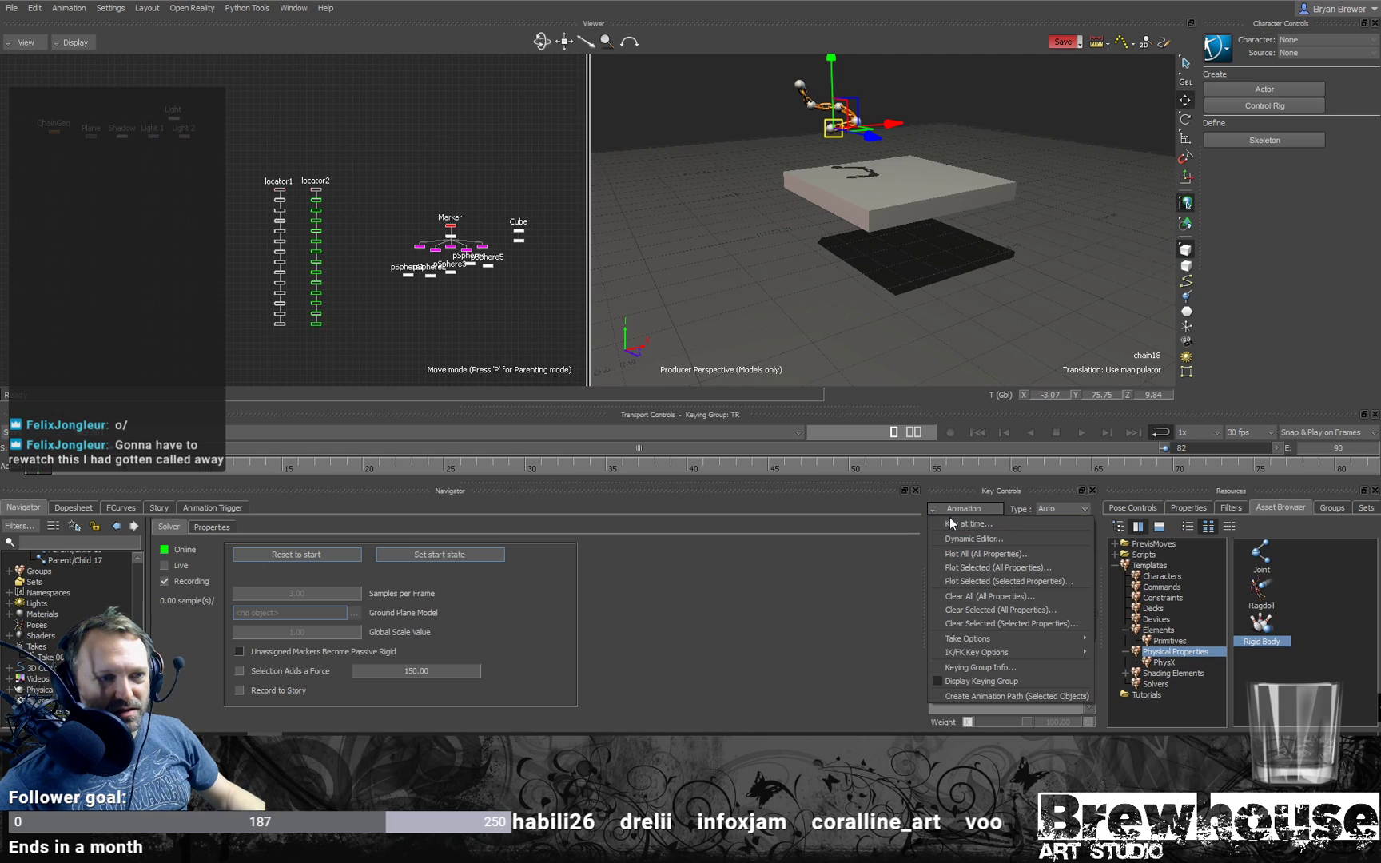
{"action": "left_click", "coordinate": [130, 507]}
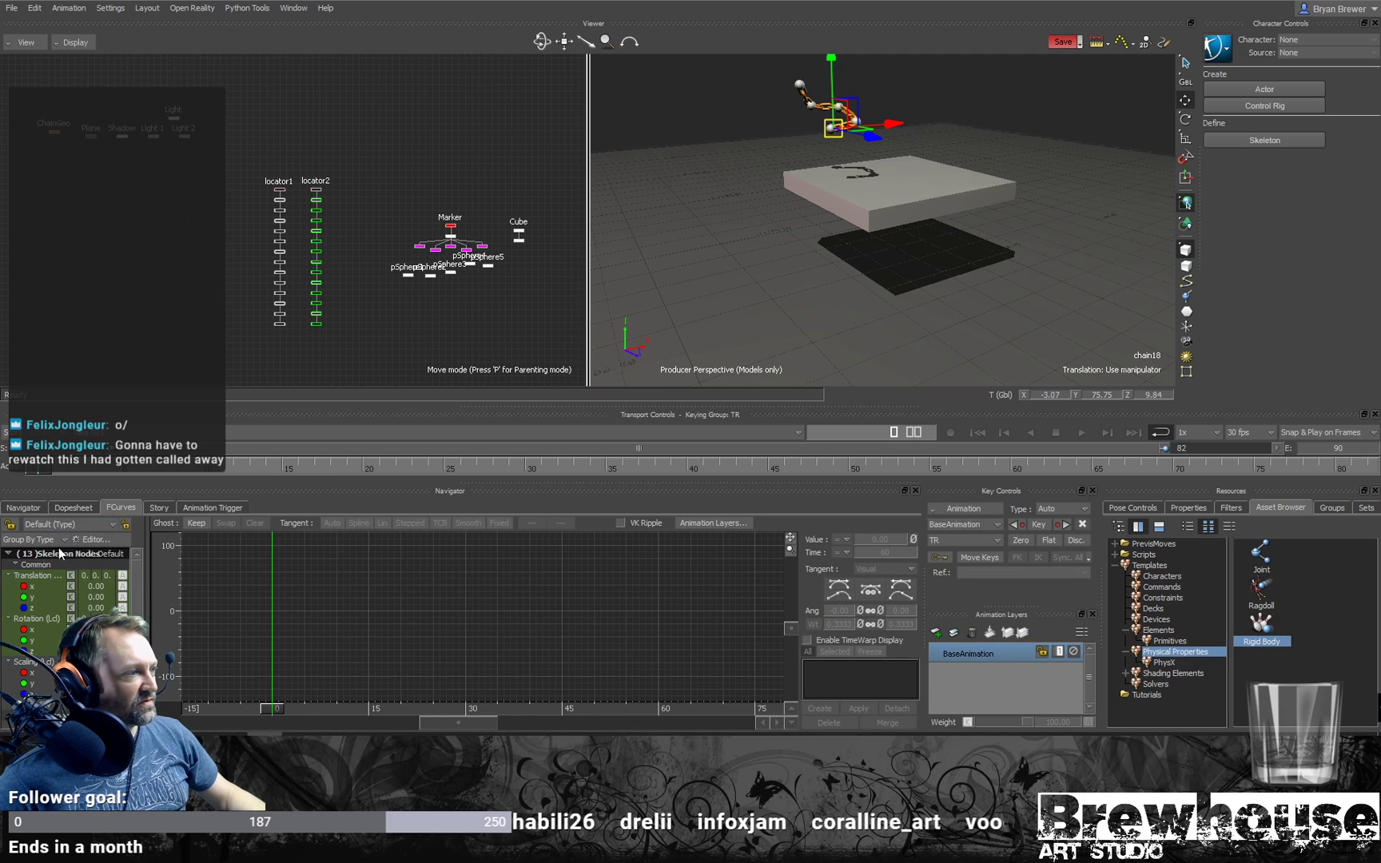
{"action": "left_click", "coordinate": [35, 619], "text": "ctrl"}
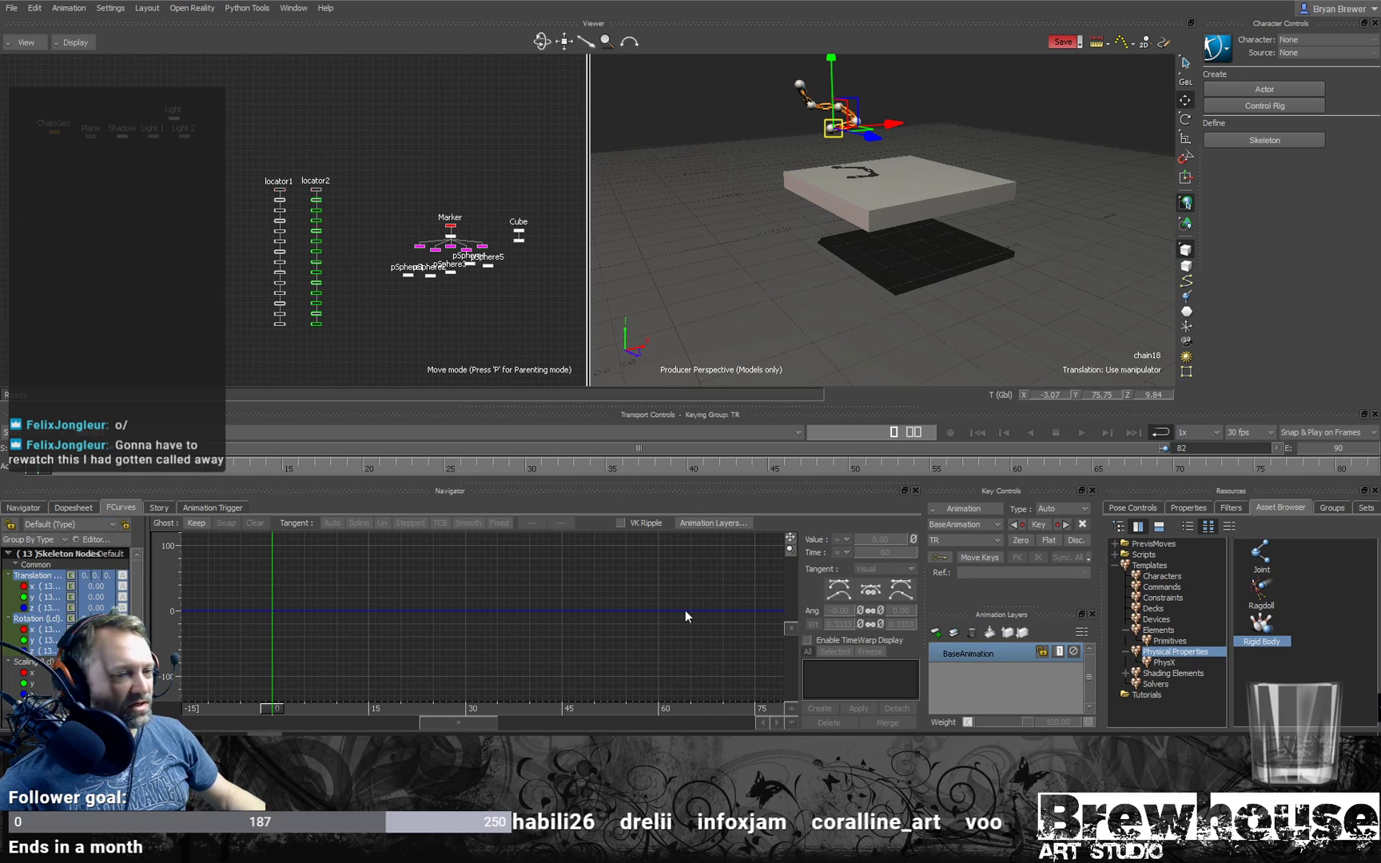
{"action": "left_click", "coordinate": [958, 510]}
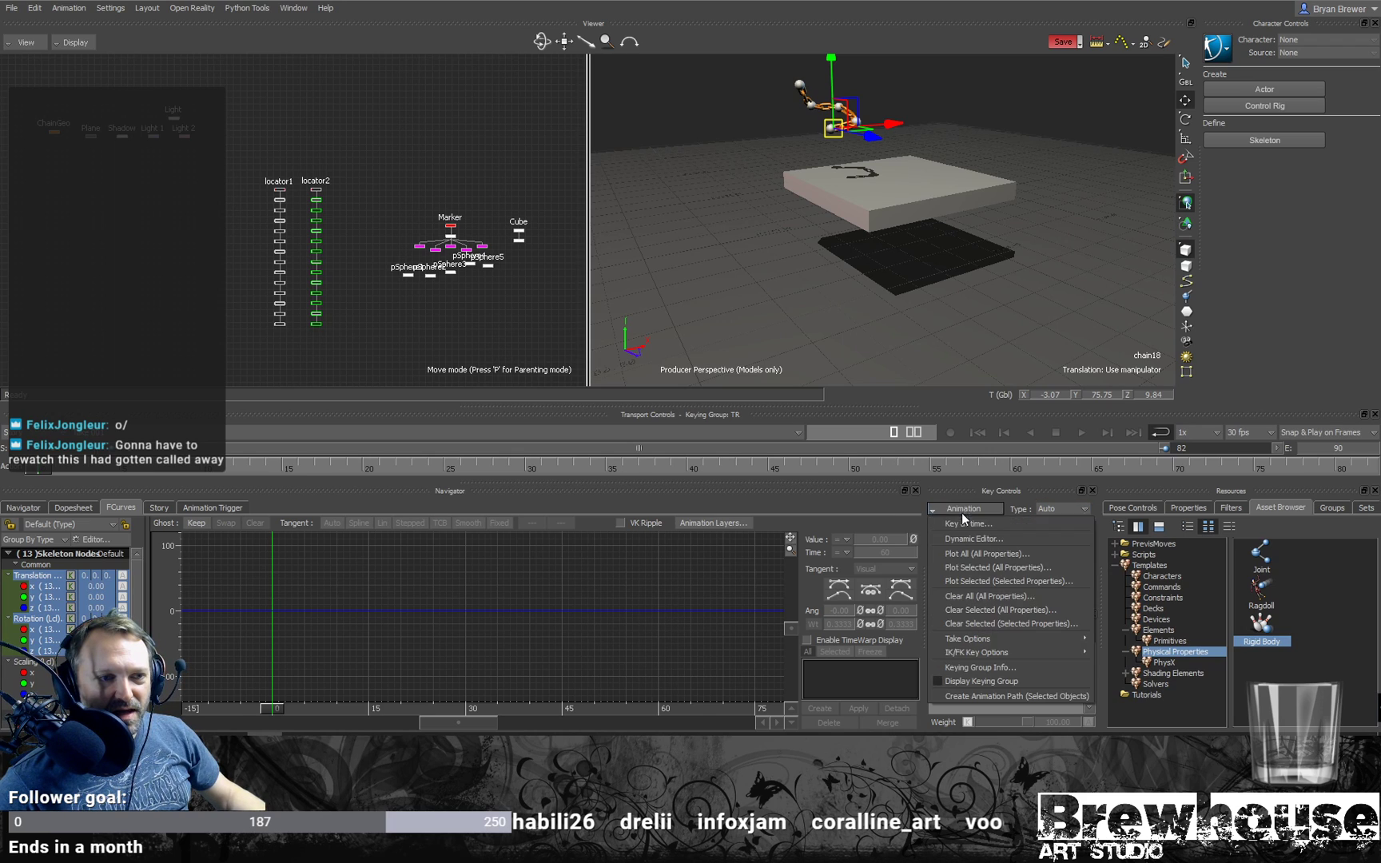
{"action": "left_click", "coordinate": [1004, 581]}
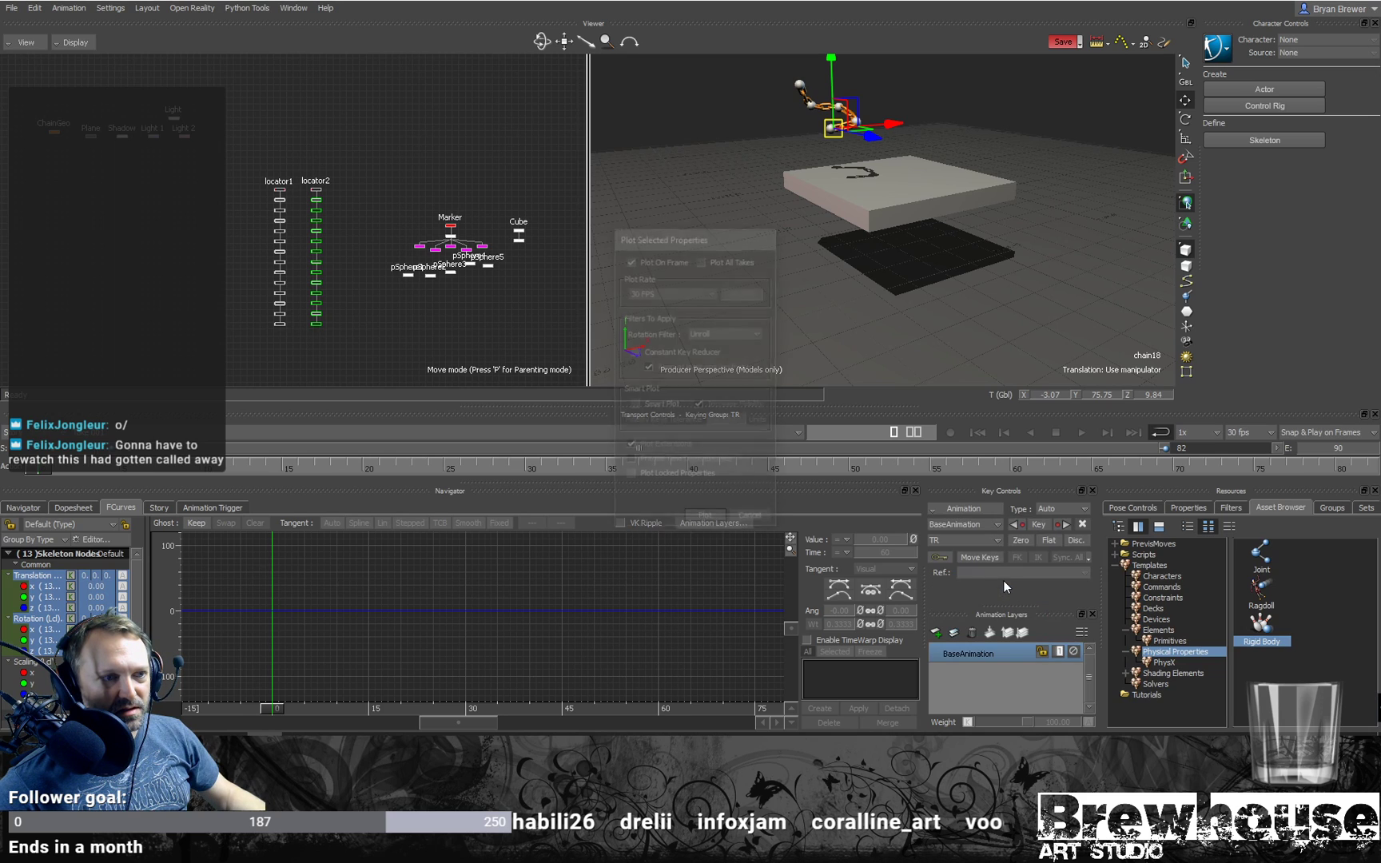
{"action": "left_click", "coordinate": [706, 519]}
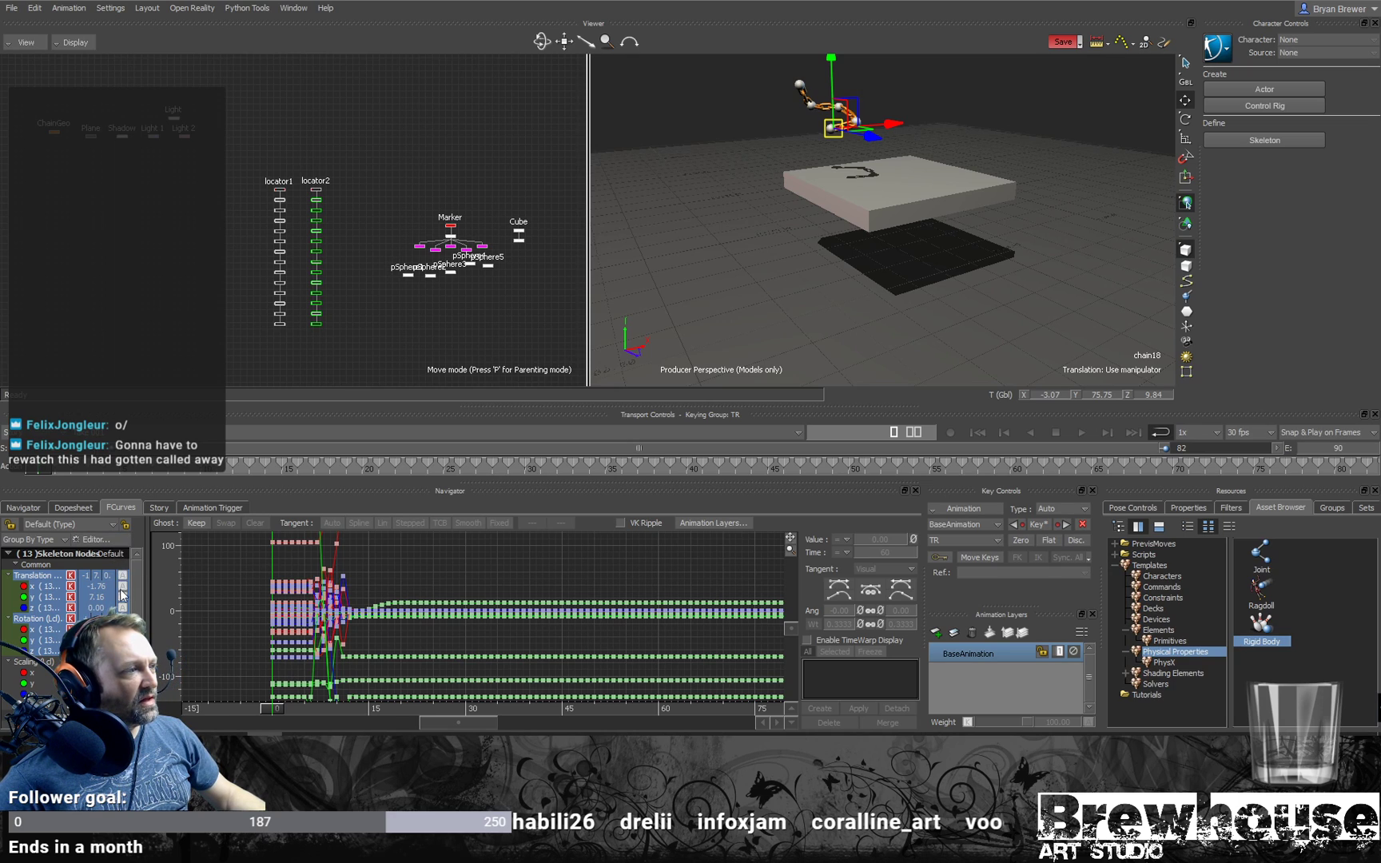
Step: Open the Physics constraint group's settings and deactivate the Spline IK constraint
{"action": "left_click", "coordinate": [26, 507]}
{"action": "scroll", "coordinate": [72, 608], "scroll_direction": "up", "scroll_amount": 6}
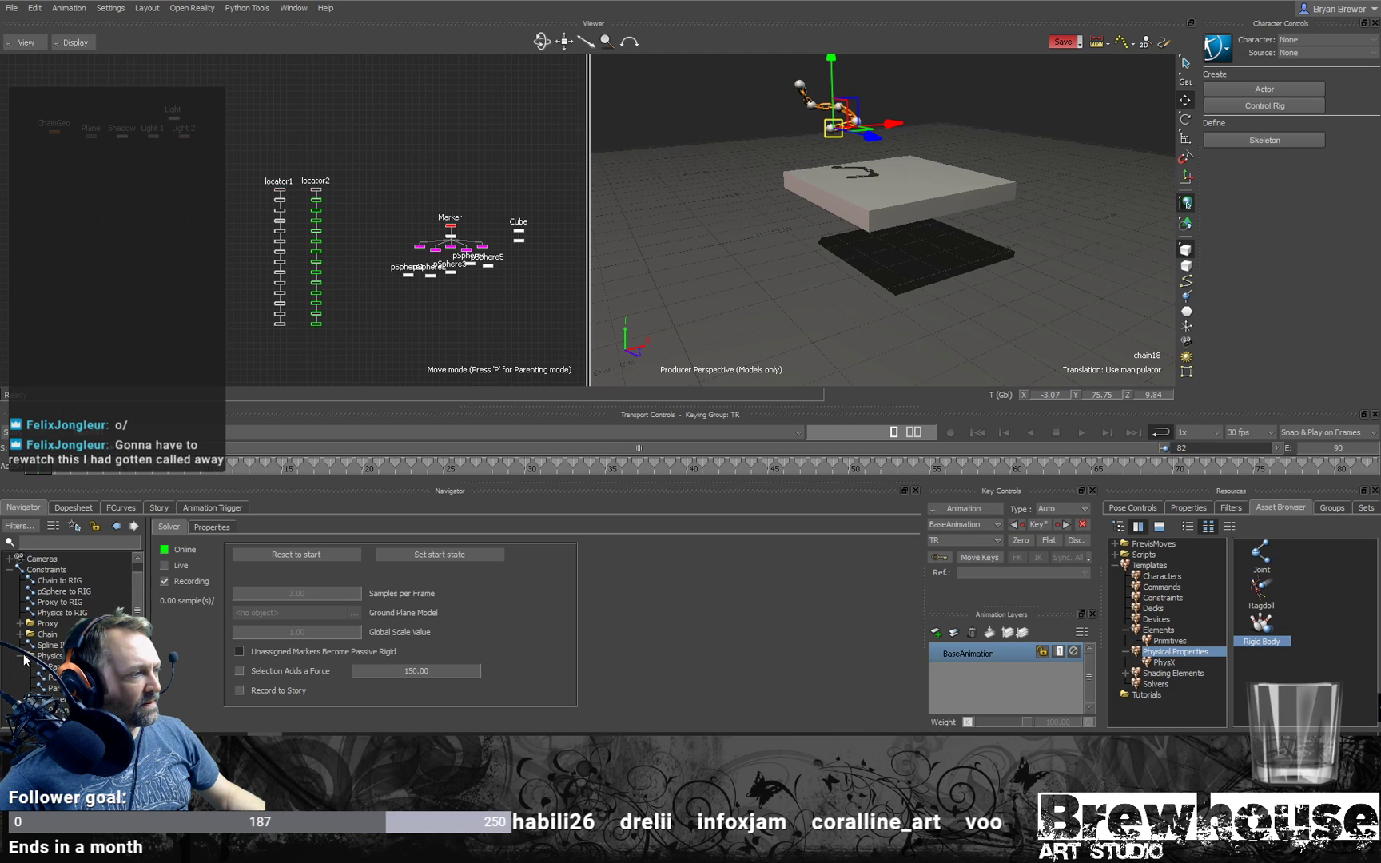
{"action": "left_click", "coordinate": [47, 655]}
{"action": "left_click", "coordinate": [273, 559]}
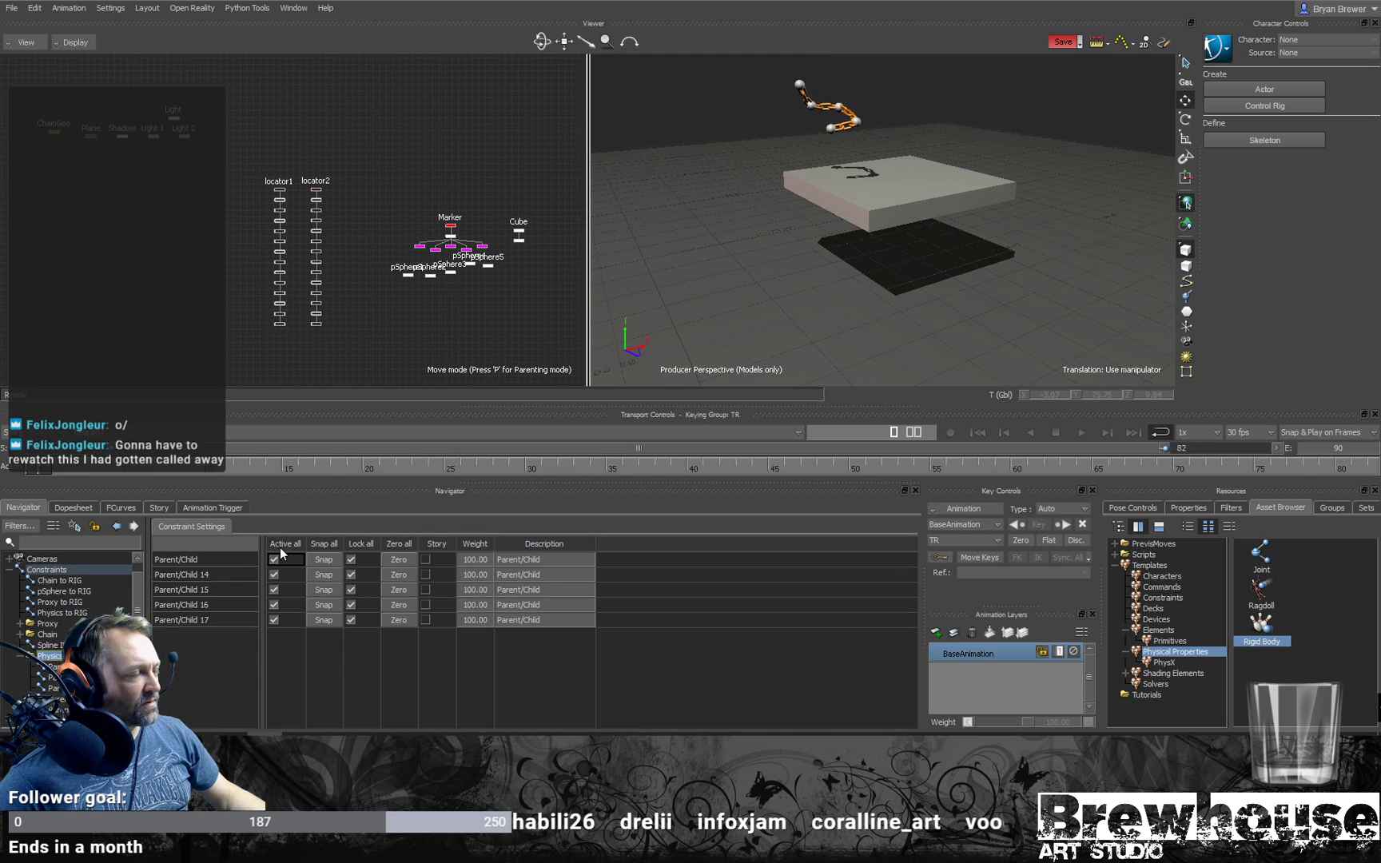
{"action": "left_click", "coordinate": [20, 657]}
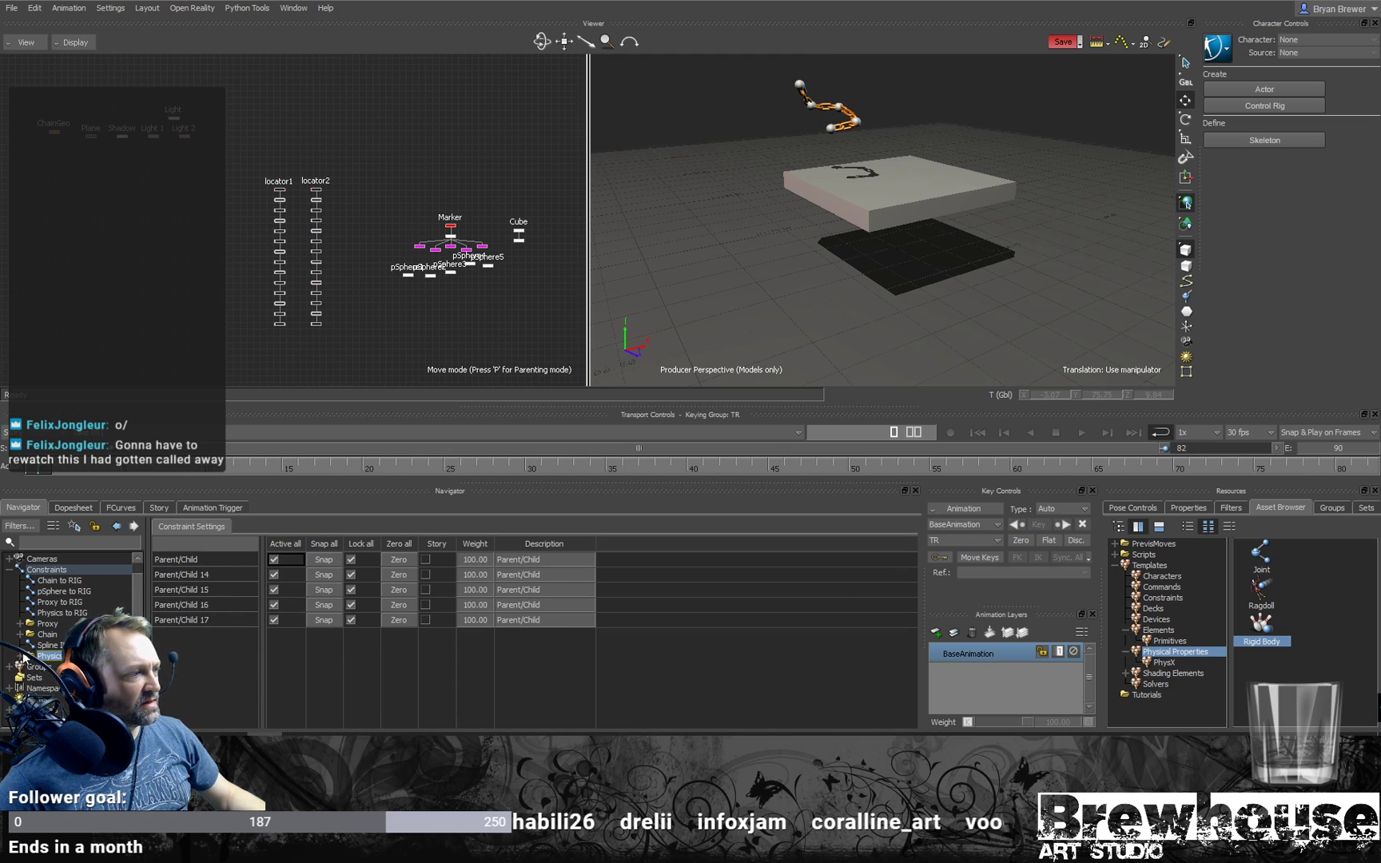
{"action": "left_click", "coordinate": [50, 645]}
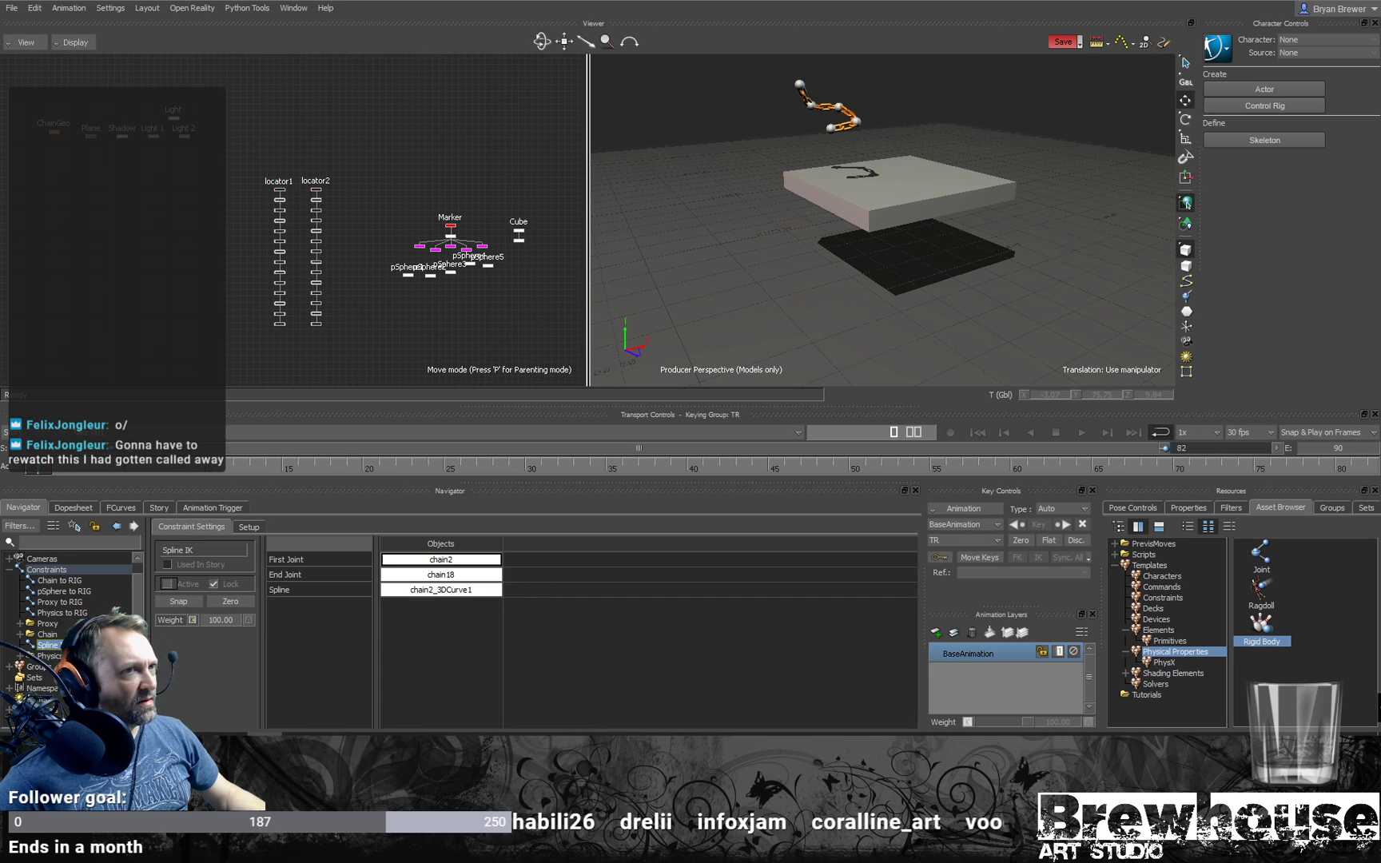
Step: Play back the plotted chain fall in X-Ray display and return the timeline to frame 0
{"action": "key", "text": "ctrl+space"}
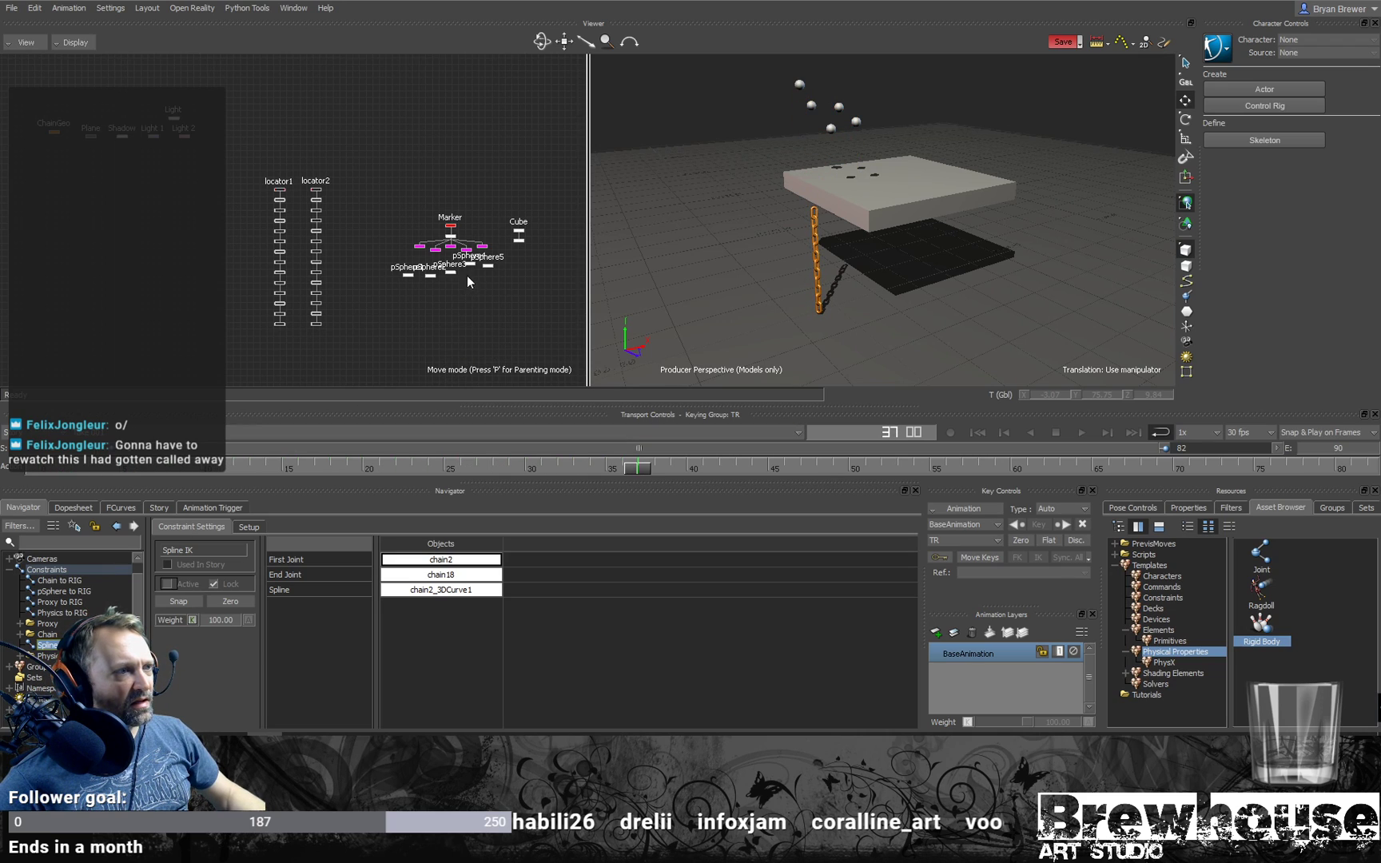
{"action": "key", "text": "ctrl+a"}
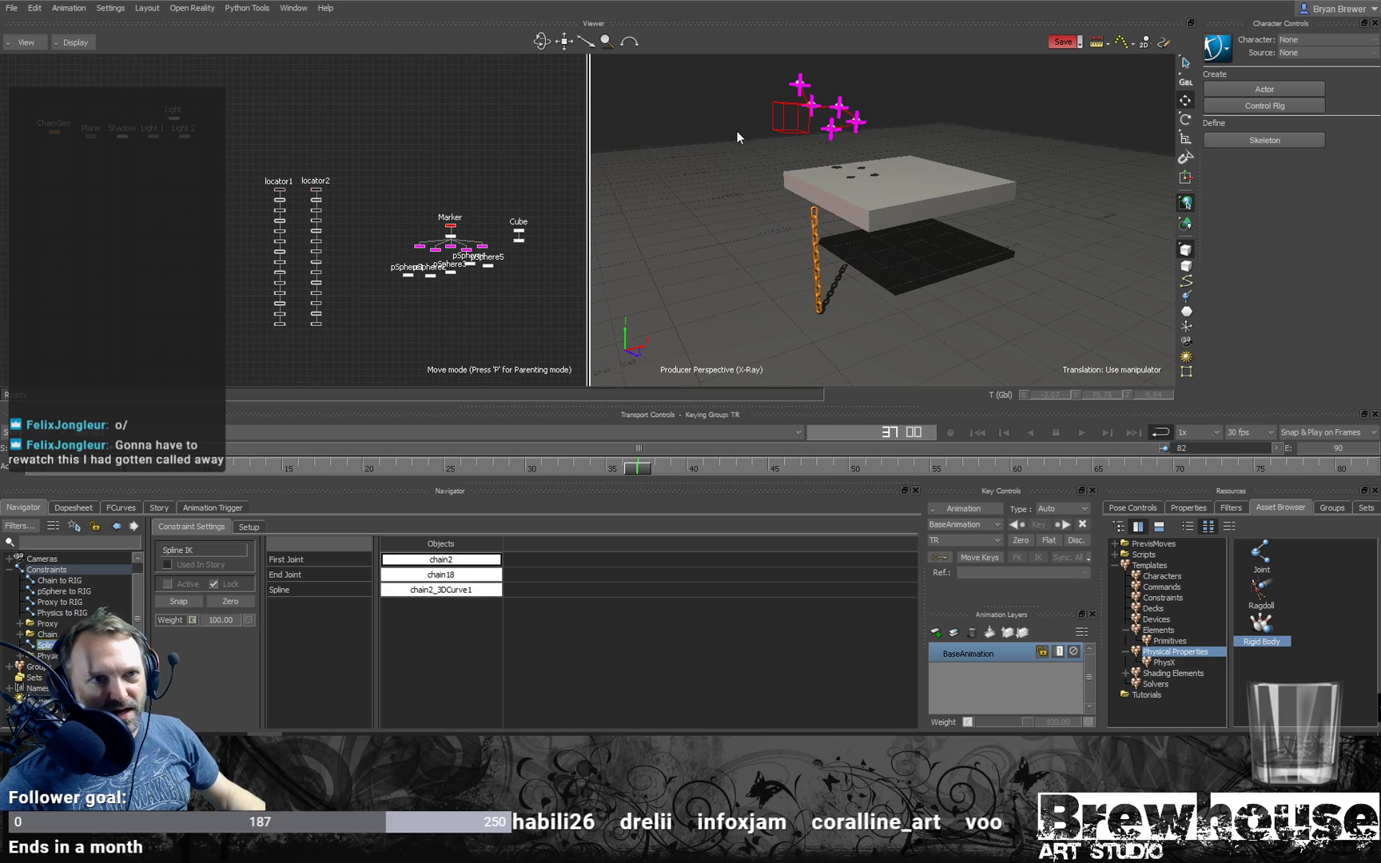
{"action": "key", "text": "ctrl+space"}
{"action": "key", "text": "ctrl+space"}
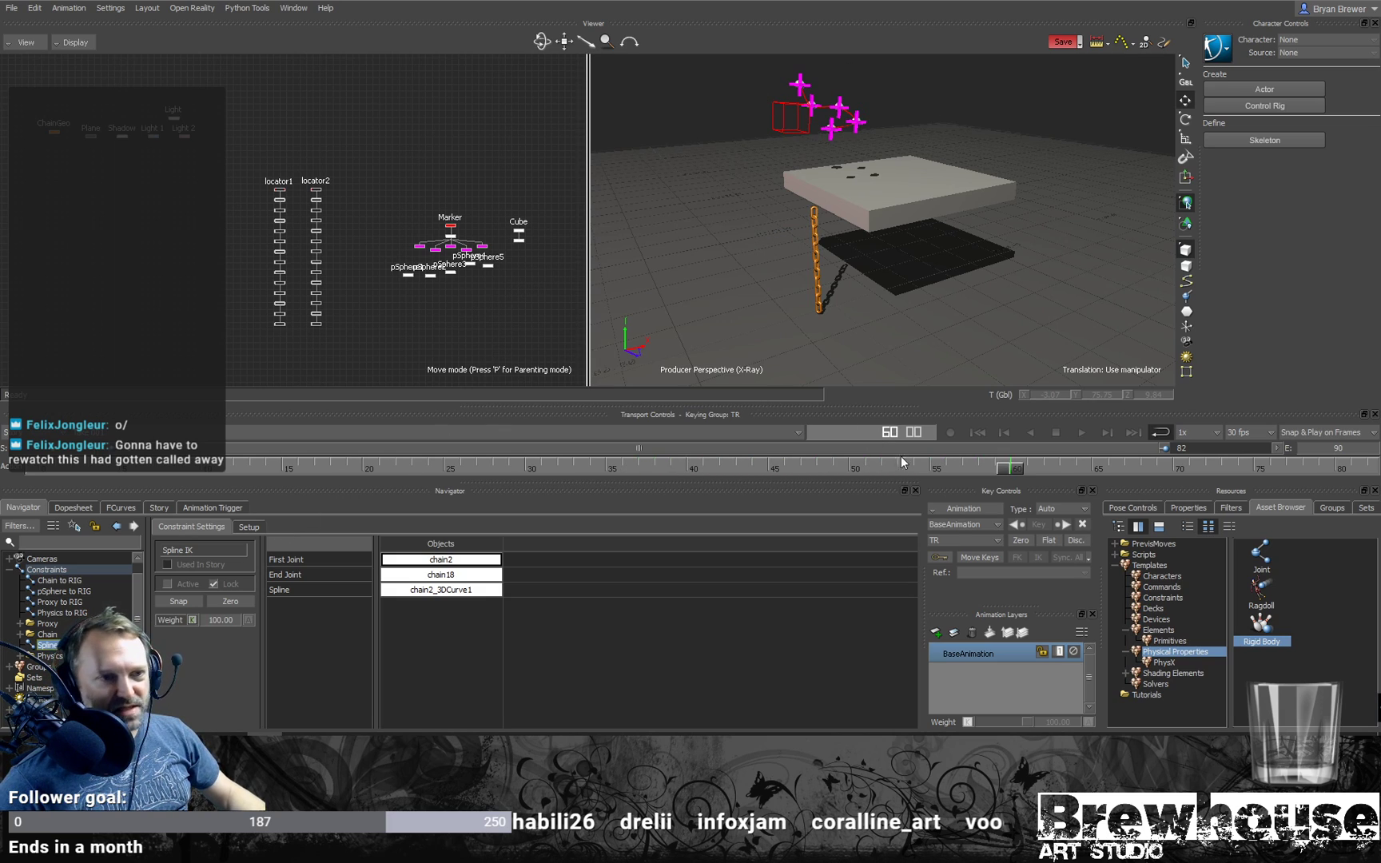
{"action": "left_click_drag", "start_coordinate": [1023, 466], "coordinate": [32, 463]}
{"action": "key", "text": "ctrl+space"}
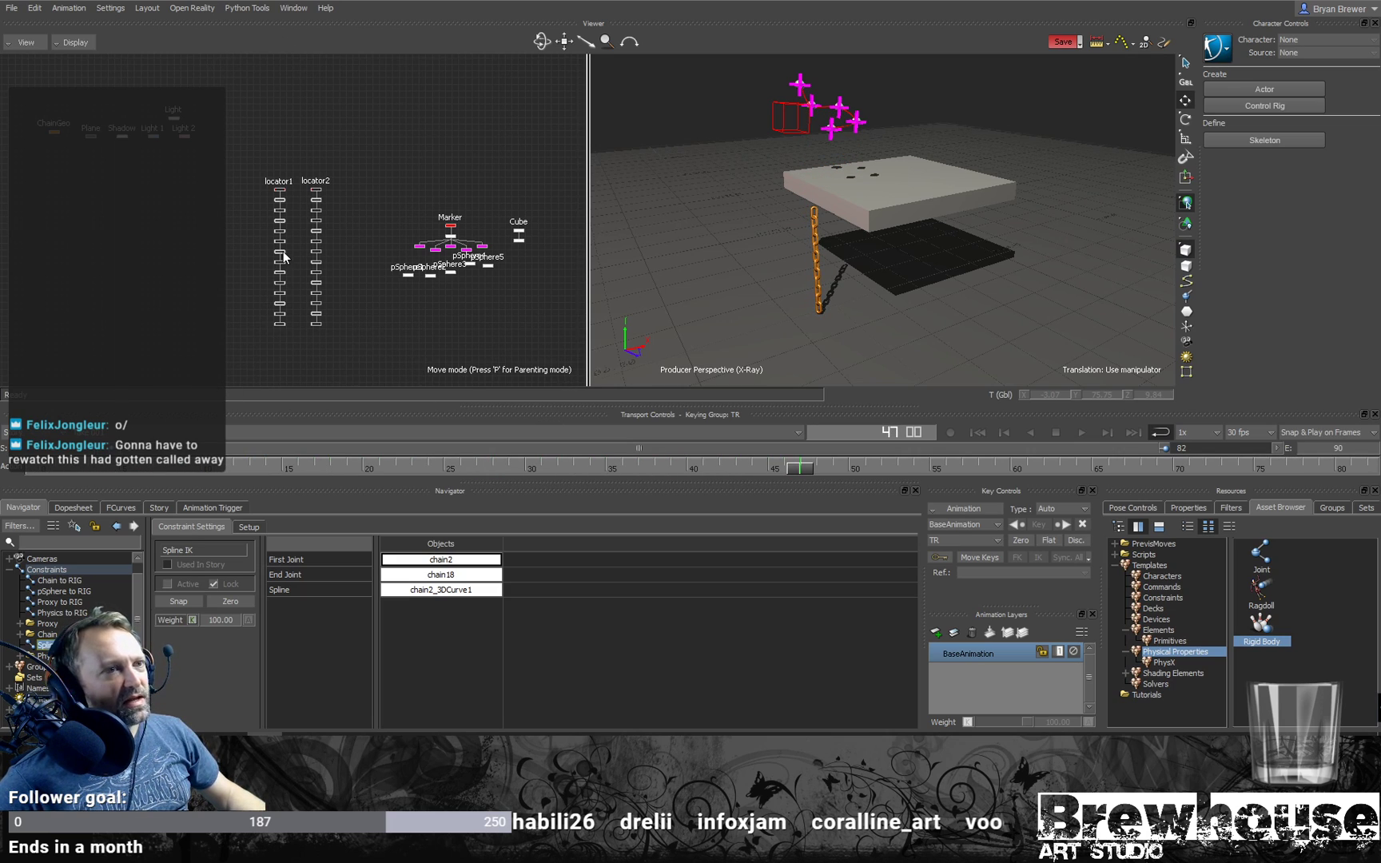
{"action": "left_click_drag", "start_coordinate": [802, 469], "coordinate": [49, 410]}
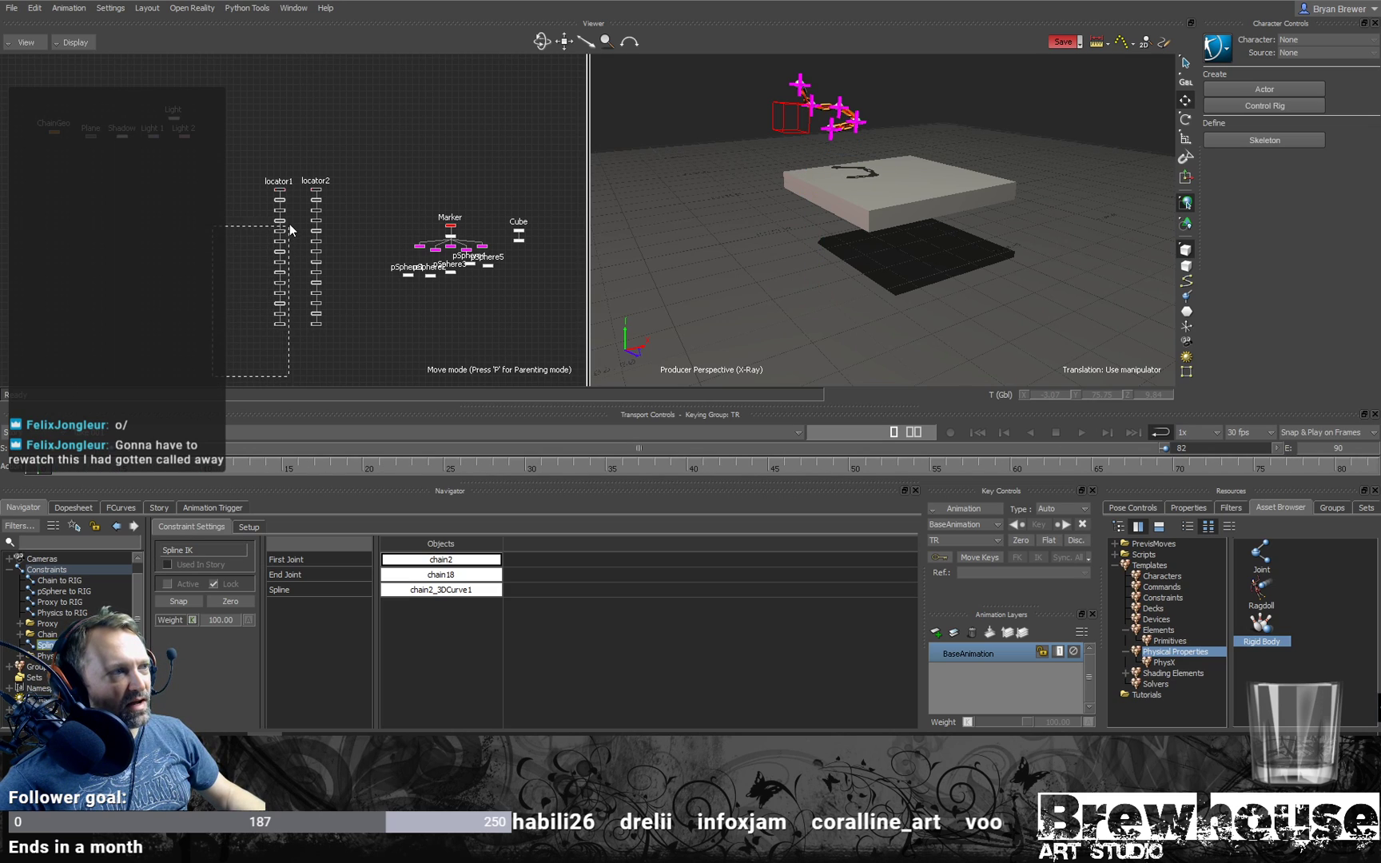
Step: Select the joints below locator1 and plot their Translation and Rotation properties on frame at 30 FPS with the Unroll filter
{"action": "left_click_drag", "start_coordinate": [291, 198], "coordinate": [290, 197]}
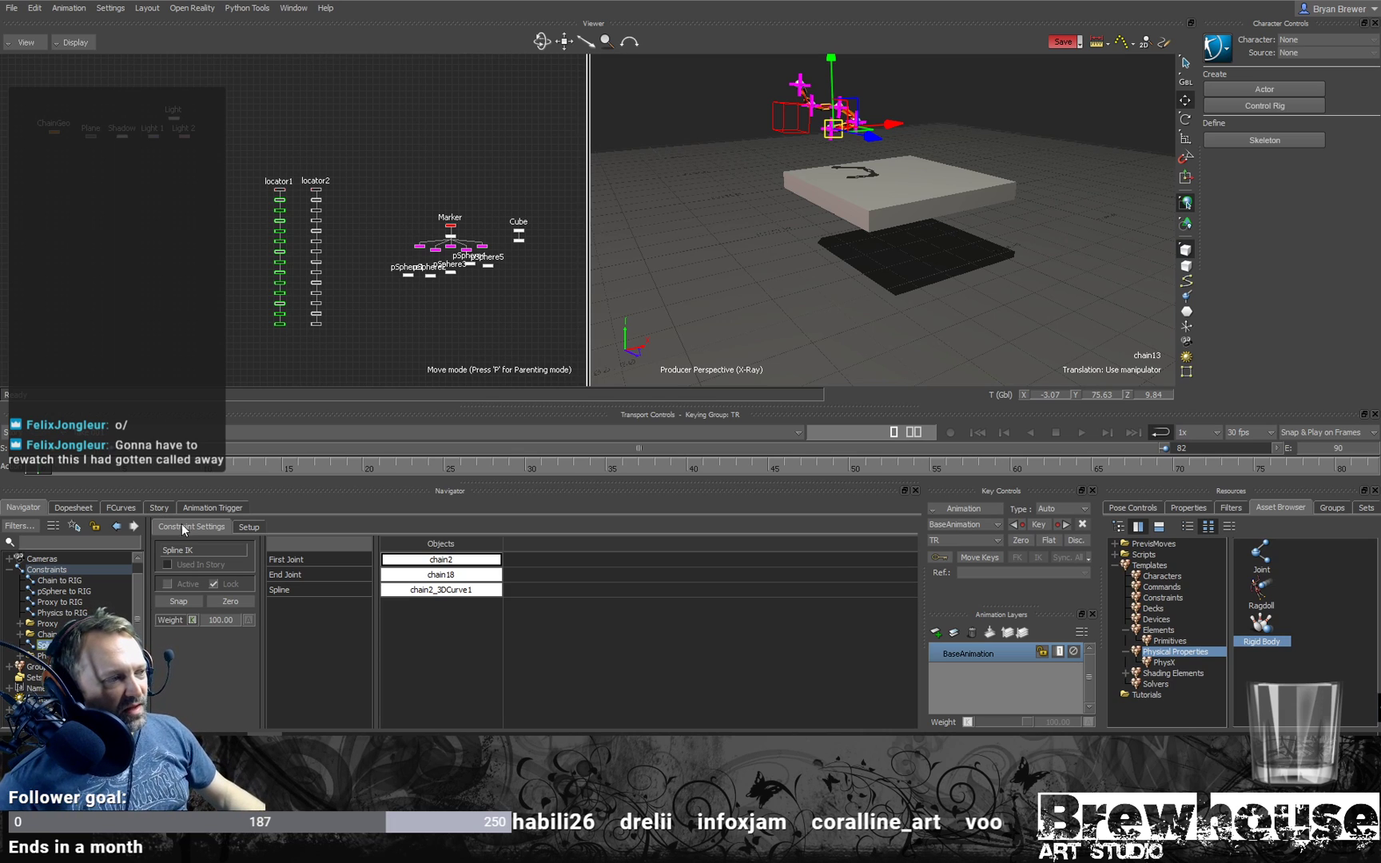
{"action": "left_click", "coordinate": [940, 510]}
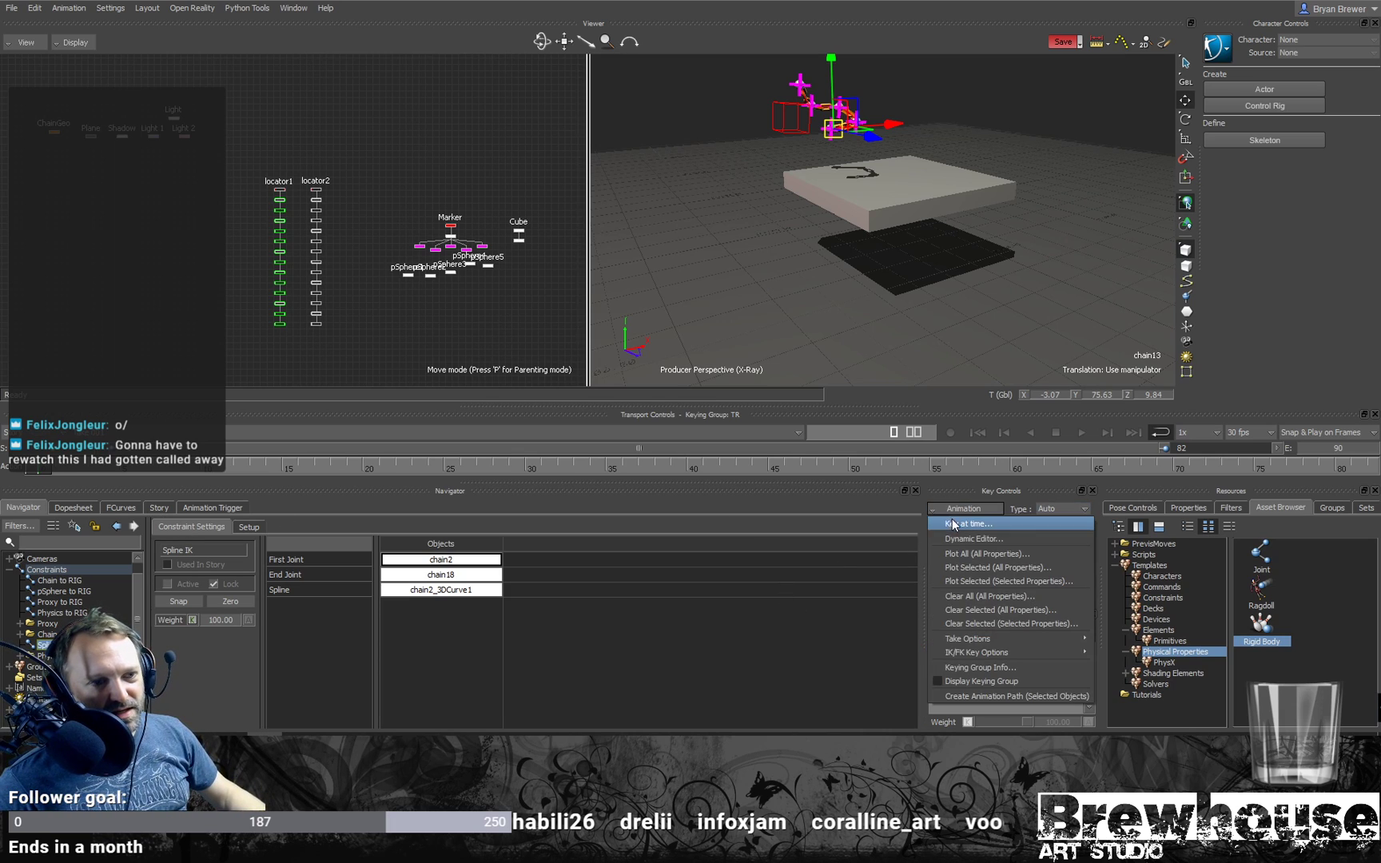
{"action": "left_click", "coordinate": [121, 508]}
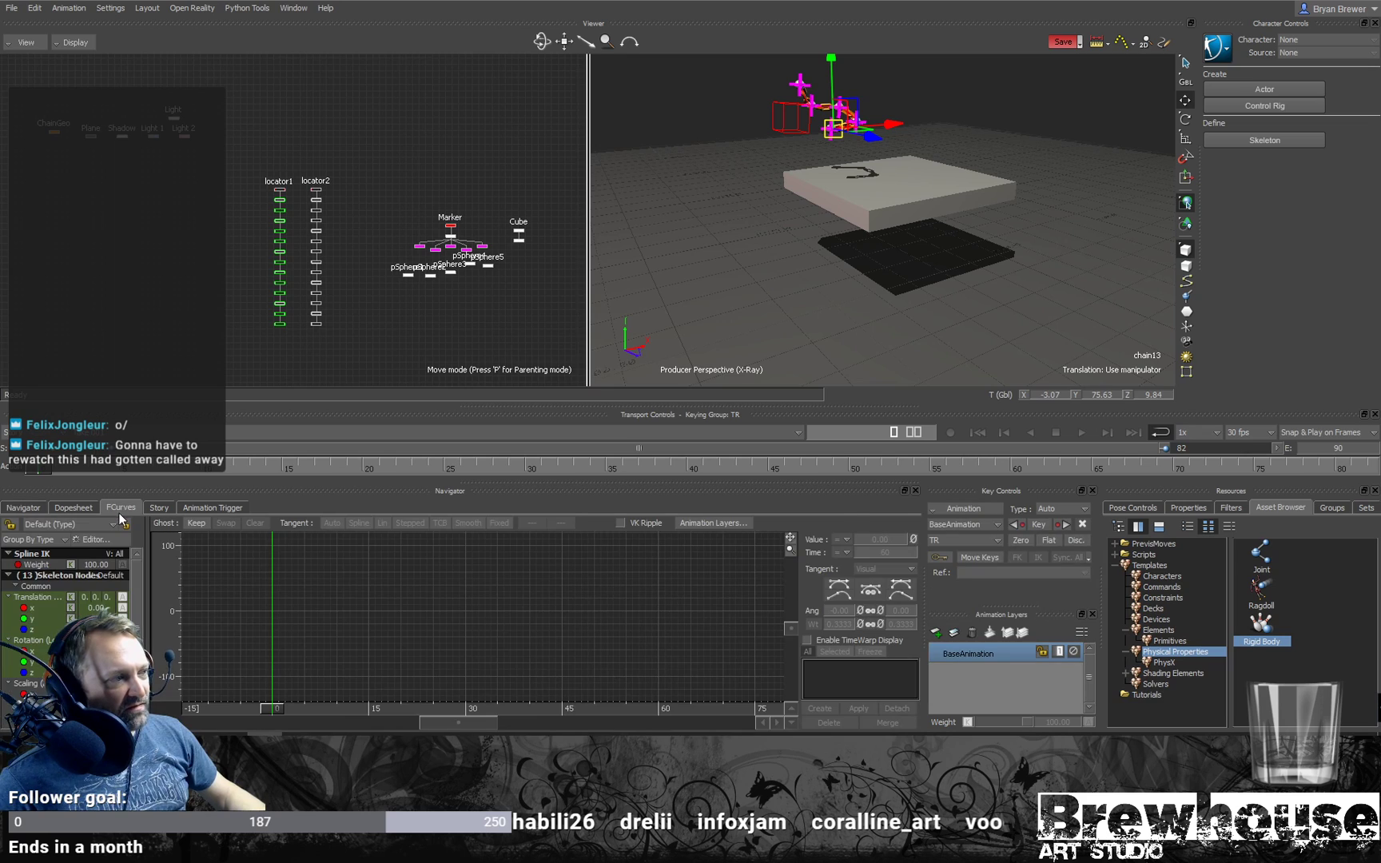
{"action": "left_click", "coordinate": [24, 598]}
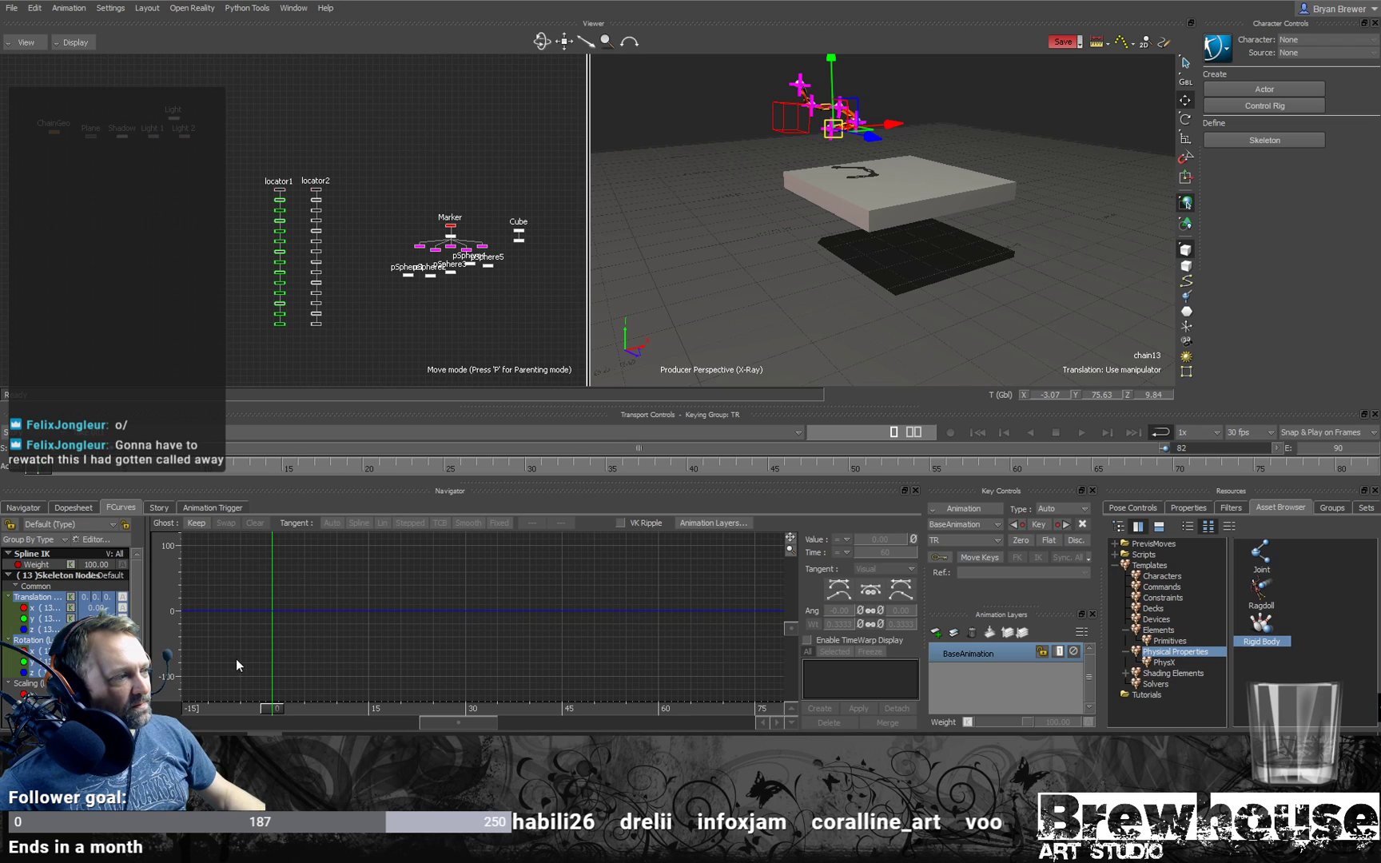
{"action": "left_click", "coordinate": [945, 509]}
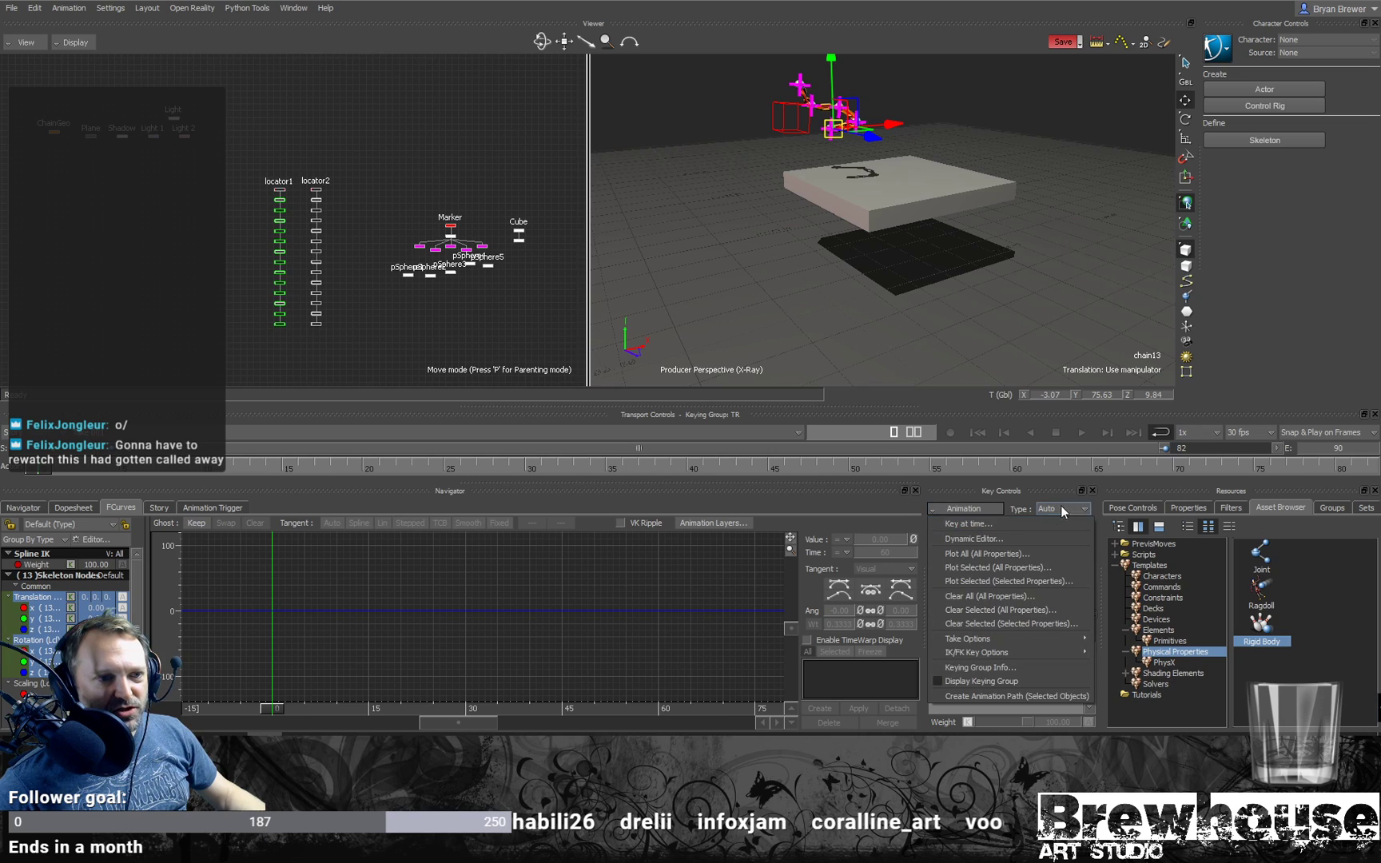
{"action": "left_click", "coordinate": [1020, 582]}
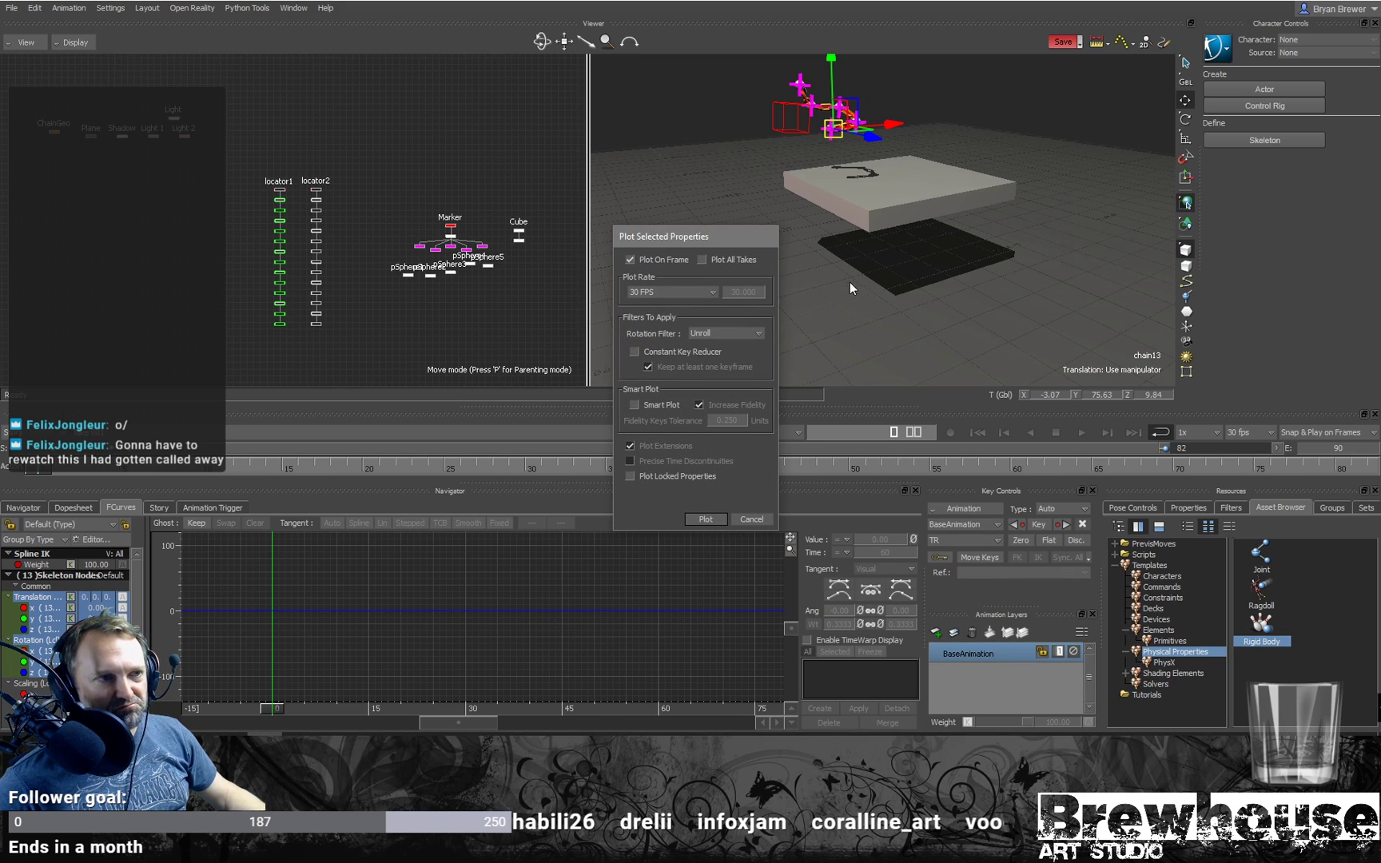
{"action": "left_click", "coordinate": [713, 519]}
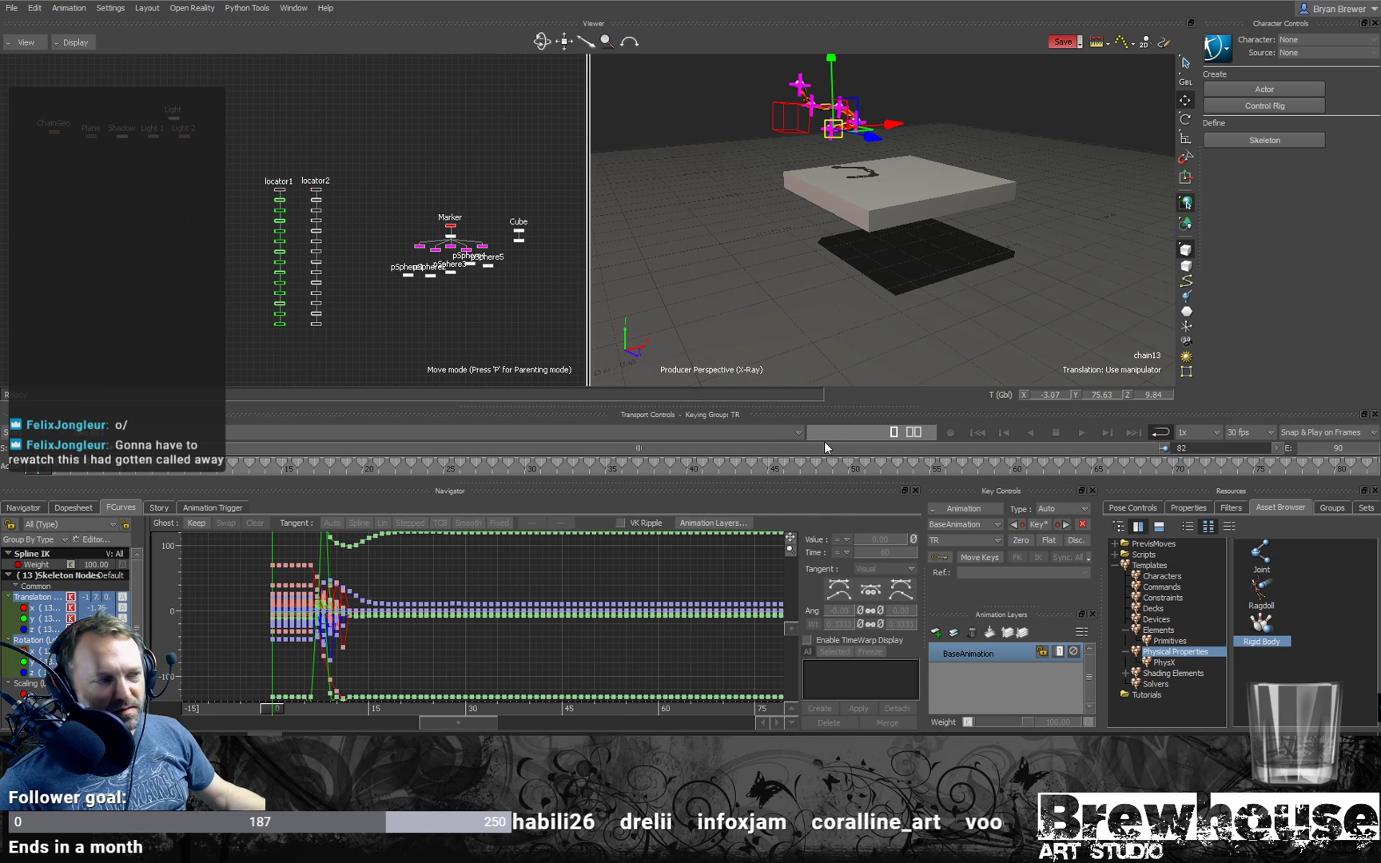
Step: Expand the Chain constraint group and deactivate all of its Parent/Child constraints
{"action": "left_click", "coordinate": [28, 508]}
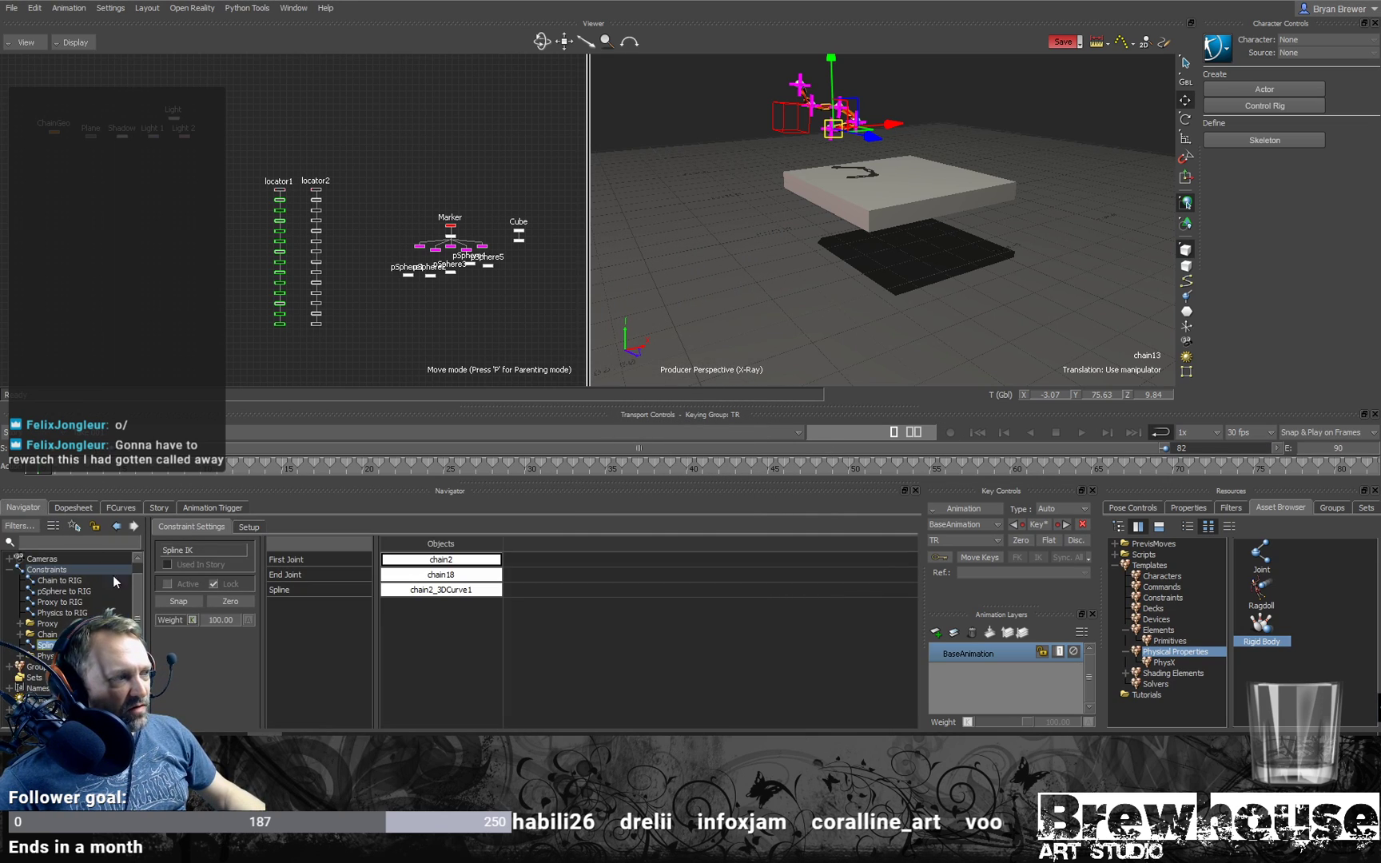
{"action": "scroll", "coordinate": [140, 610], "scroll_direction": "down", "scroll_amount": 3}
{"action": "scroll", "coordinate": [140, 630], "scroll_direction": "down", "scroll_amount": 1}
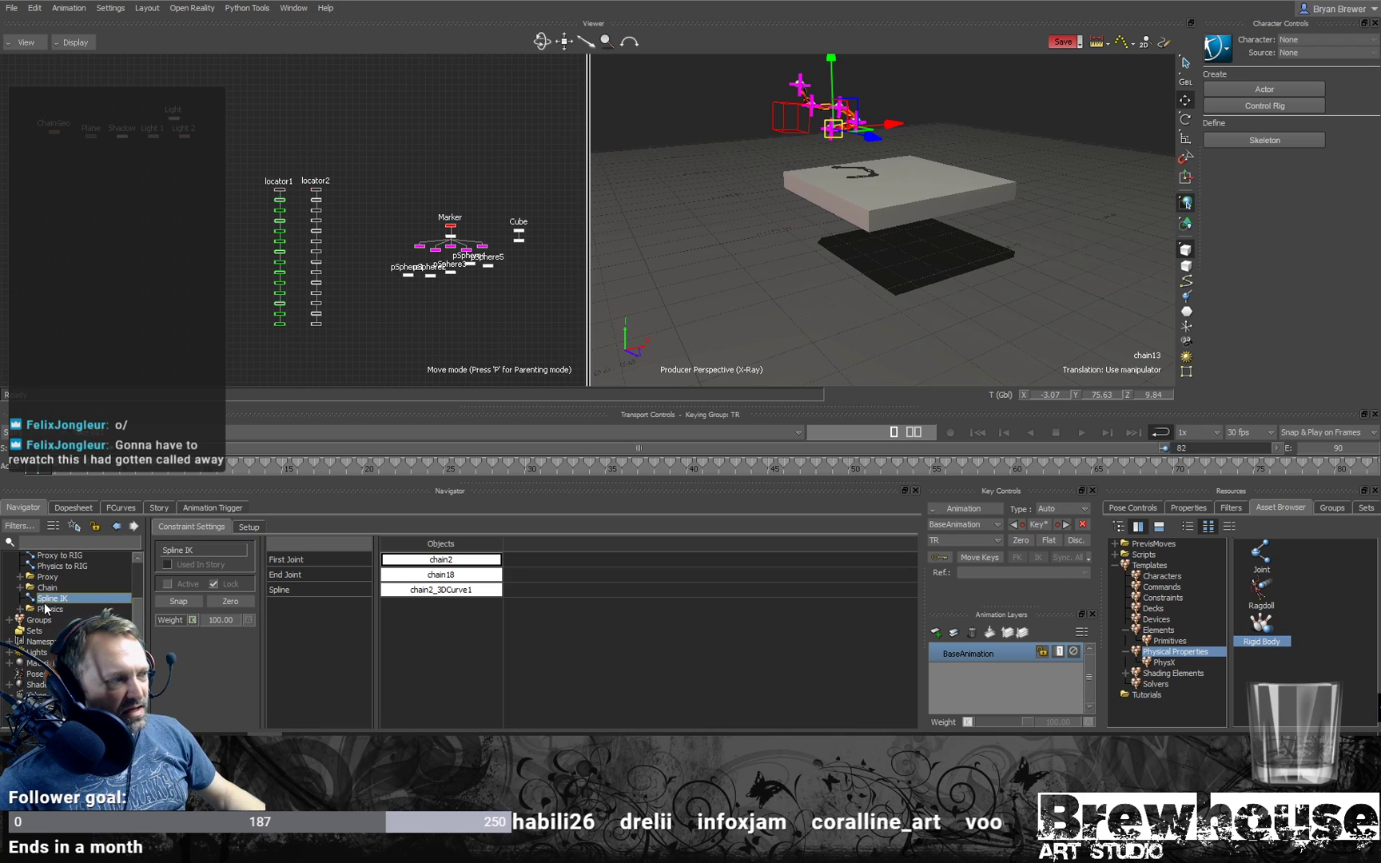
{"action": "left_click", "coordinate": [45, 591]}
{"action": "double_click", "coordinate": [45, 592]}
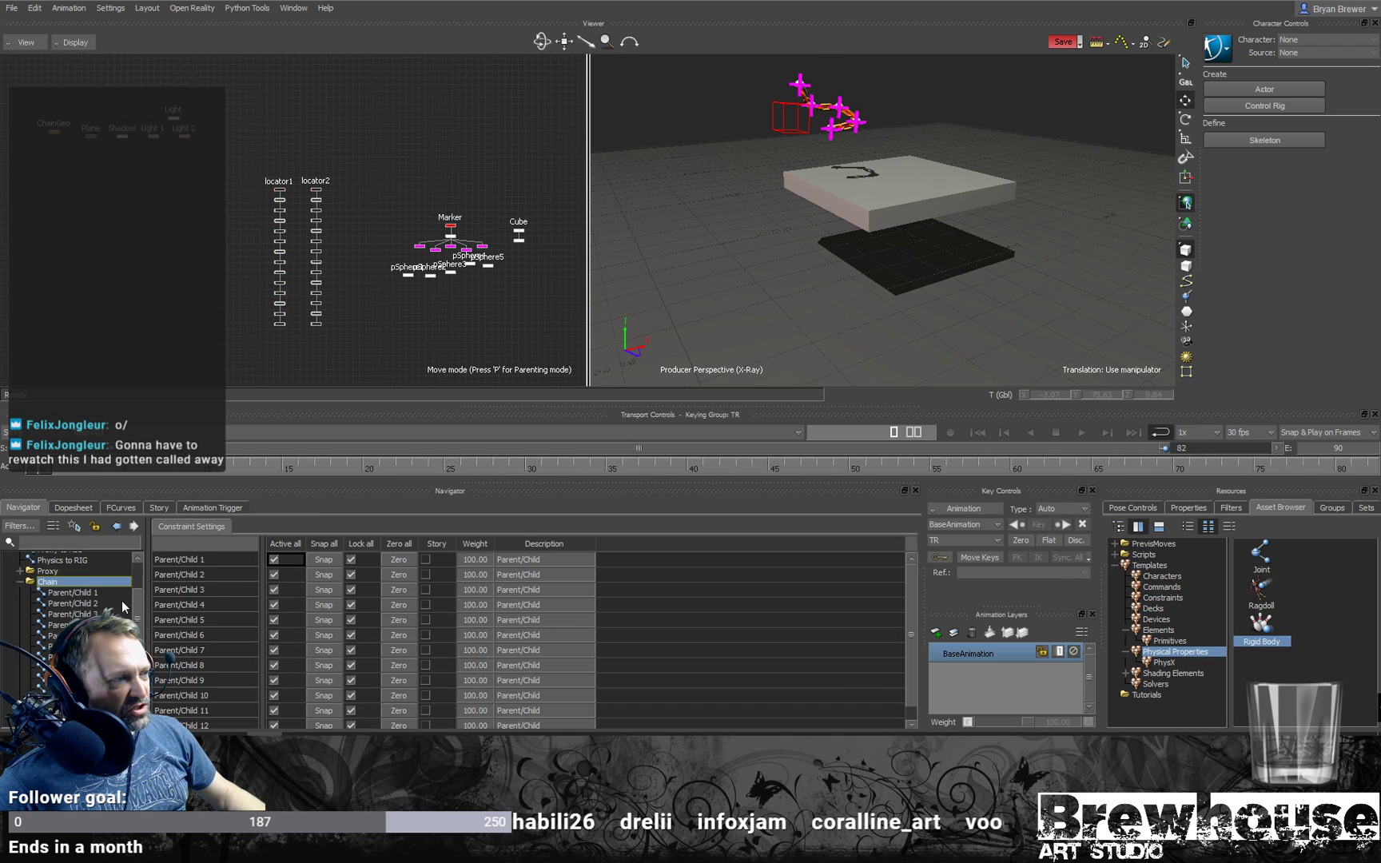
{"action": "left_click", "coordinate": [284, 544]}
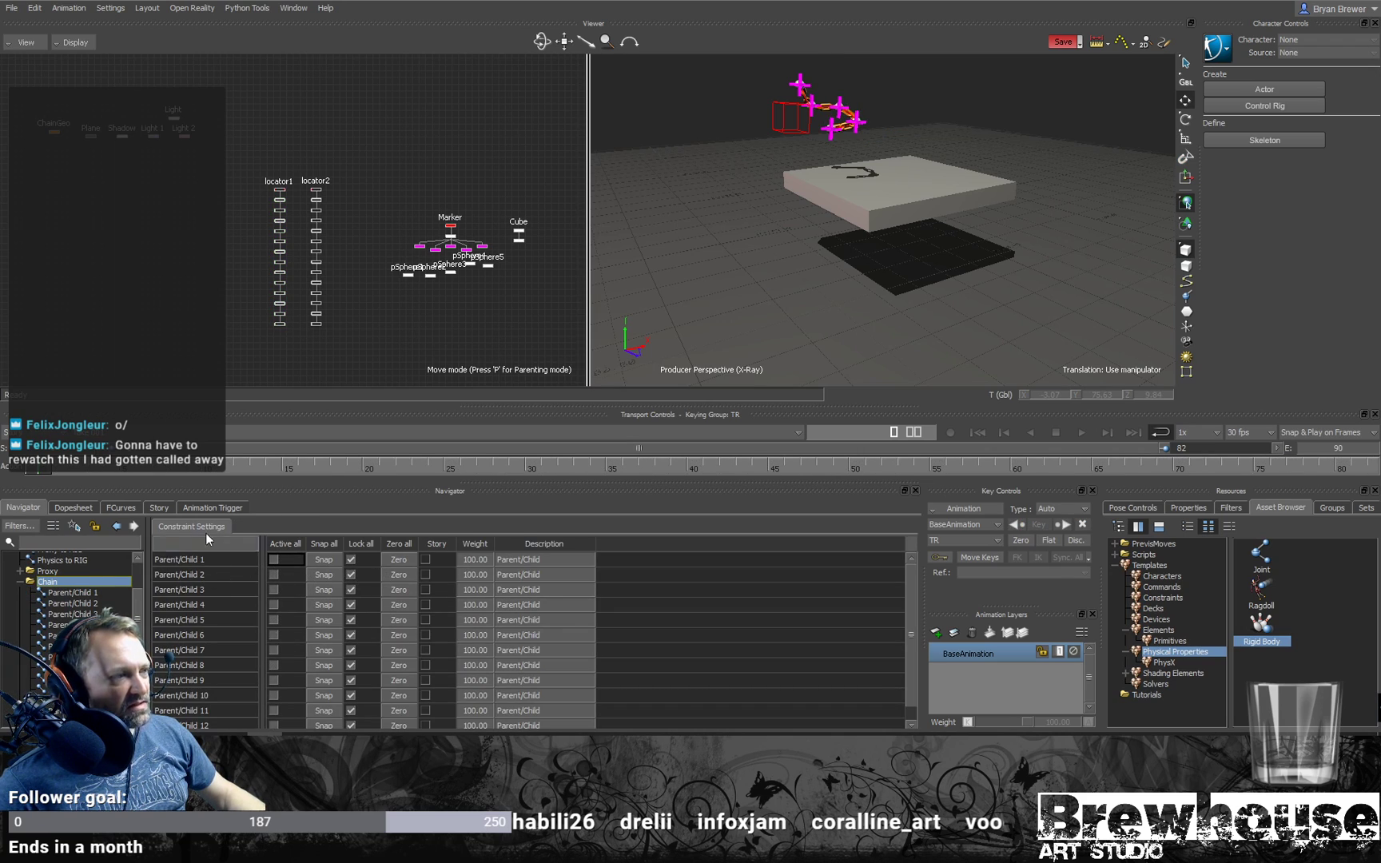
Step: Play back the chain with its constraints off, select the whole locator1 hierarchy, and replay the plotted fall from the start
{"action": "key", "text": "space"}
{"action": "key", "text": "space"}
{"action": "middle_click_drag", "start_coordinate": [820, 103], "coordinate": [813, 153], "text": "alt"}
{"action": "scroll", "coordinate": [814, 153], "scroll_direction": "up", "scroll_amount": 2}
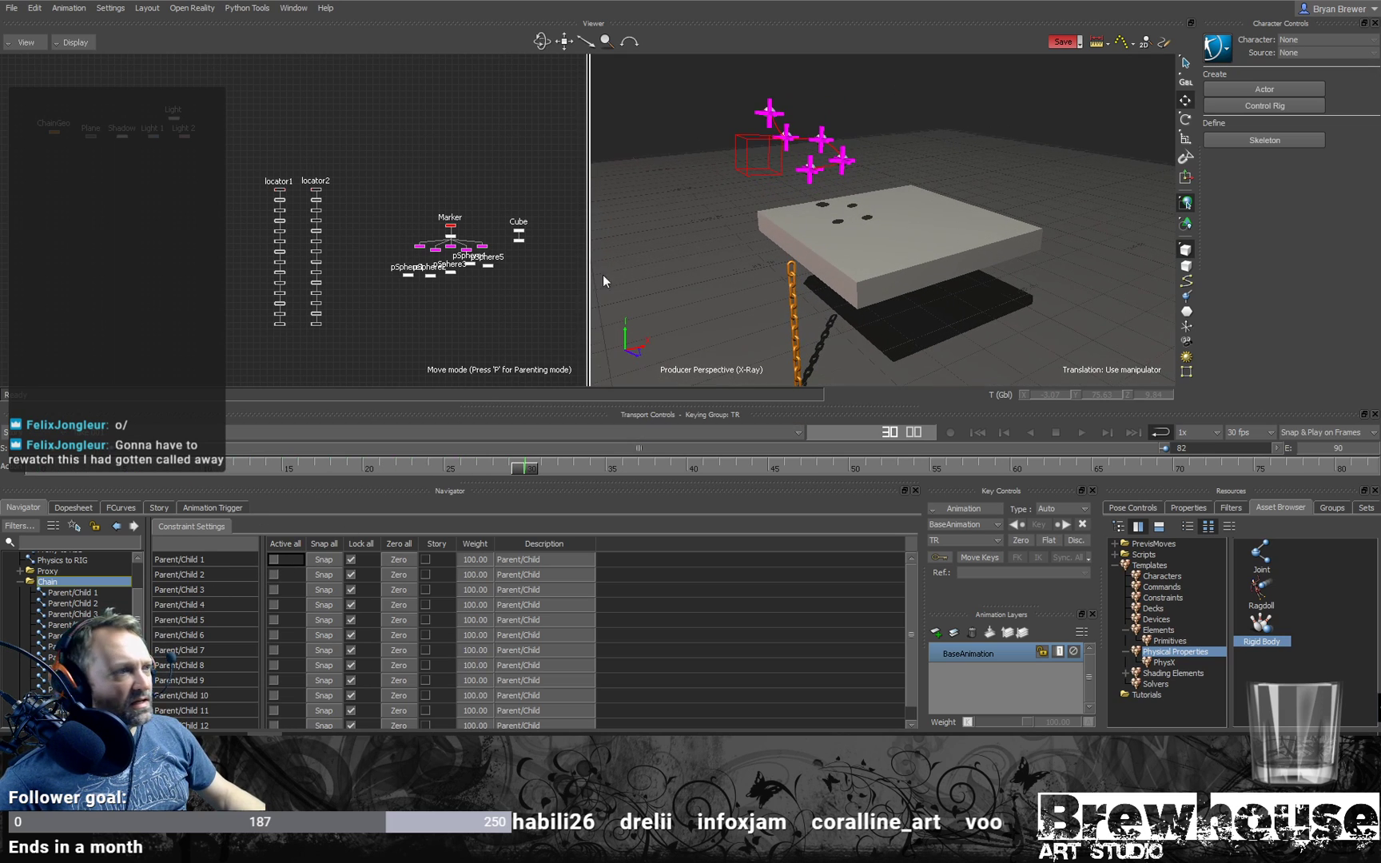
{"action": "left_click_drag", "start_coordinate": [330, 354], "coordinate": [266, 348]}
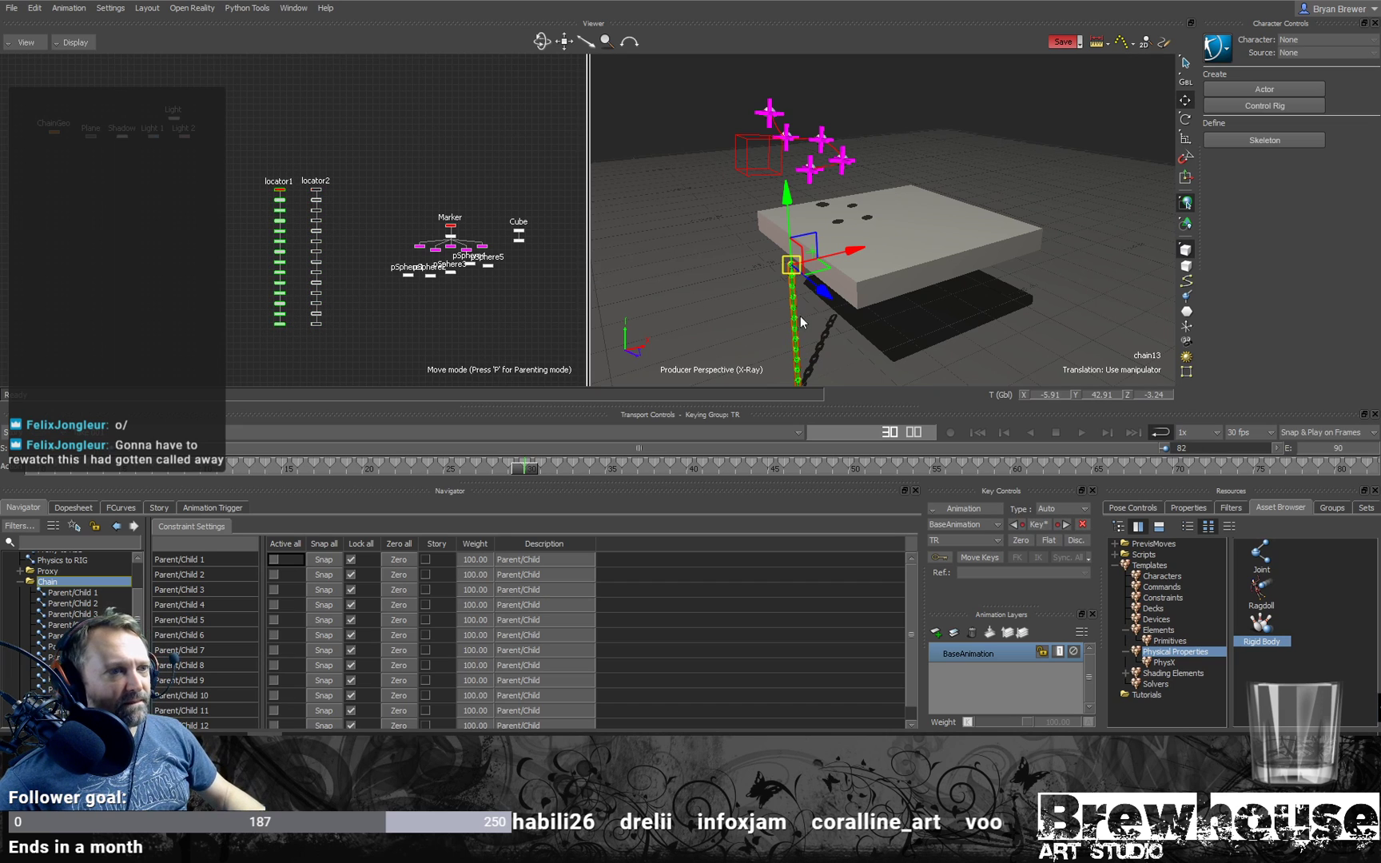
{"action": "key", "text": "space"}
{"action": "key", "text": "space"}
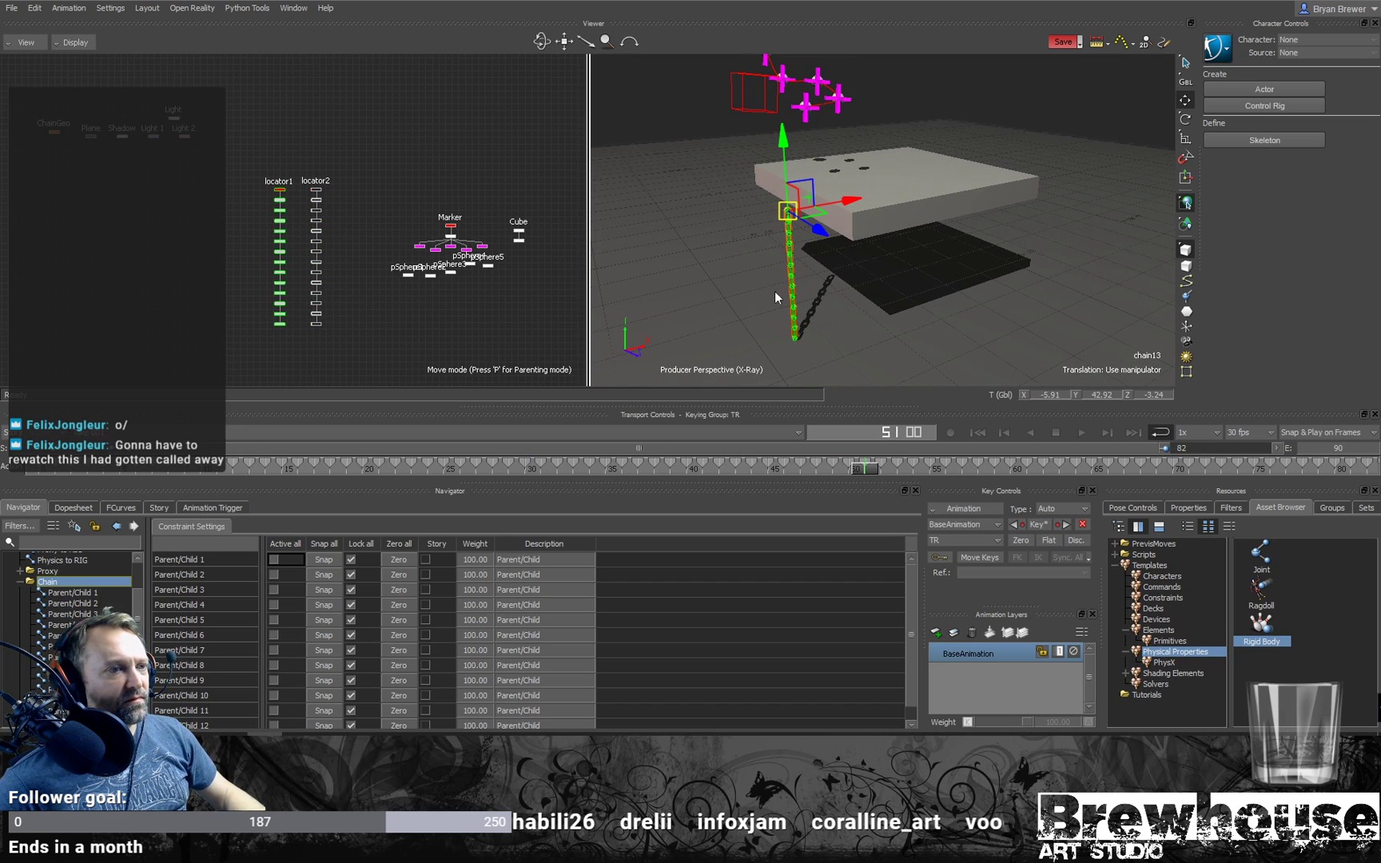
{"action": "left_click", "coordinate": [41, 470]}
{"action": "key", "text": "space"}
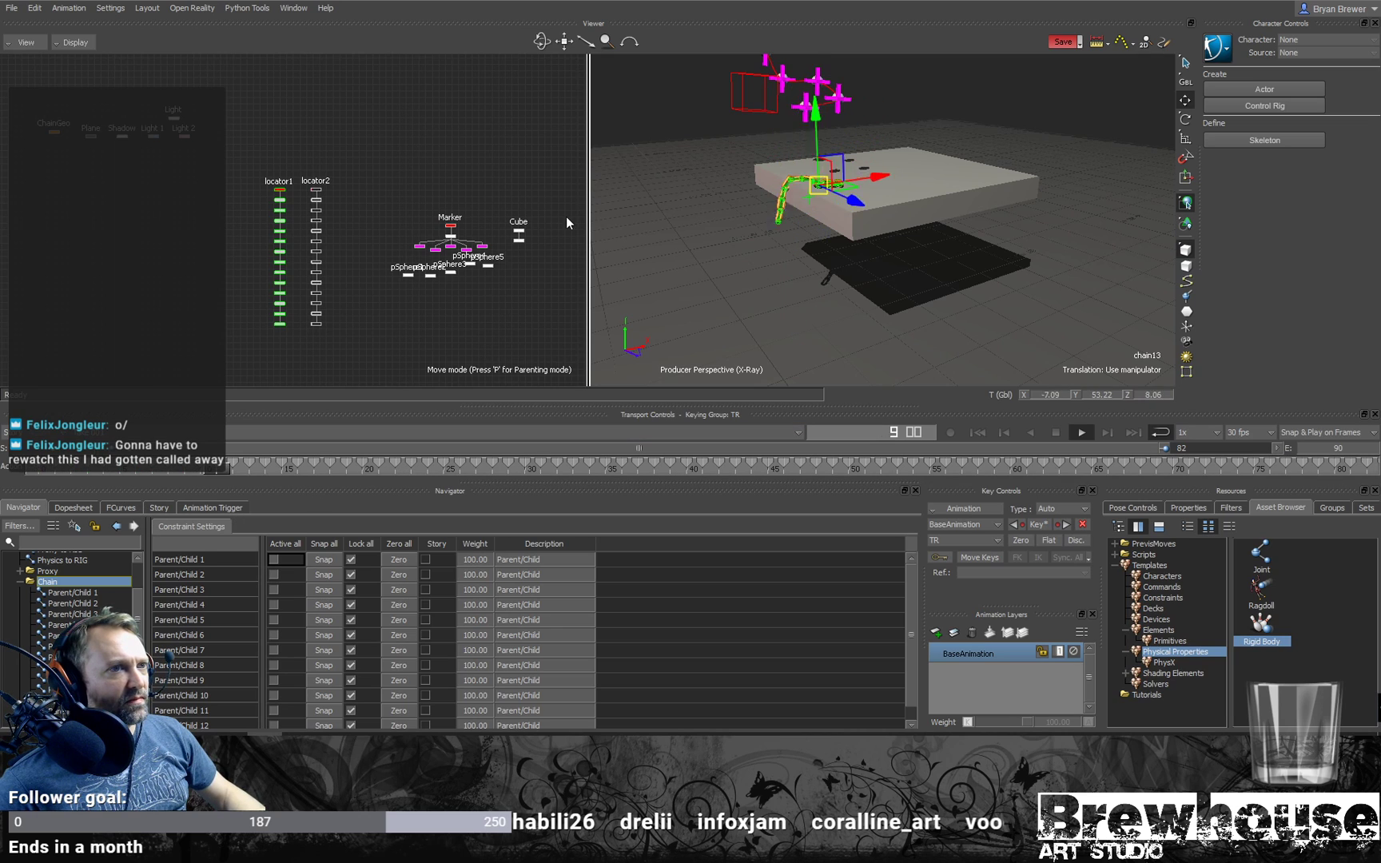
{"action": "key", "text": "space"}
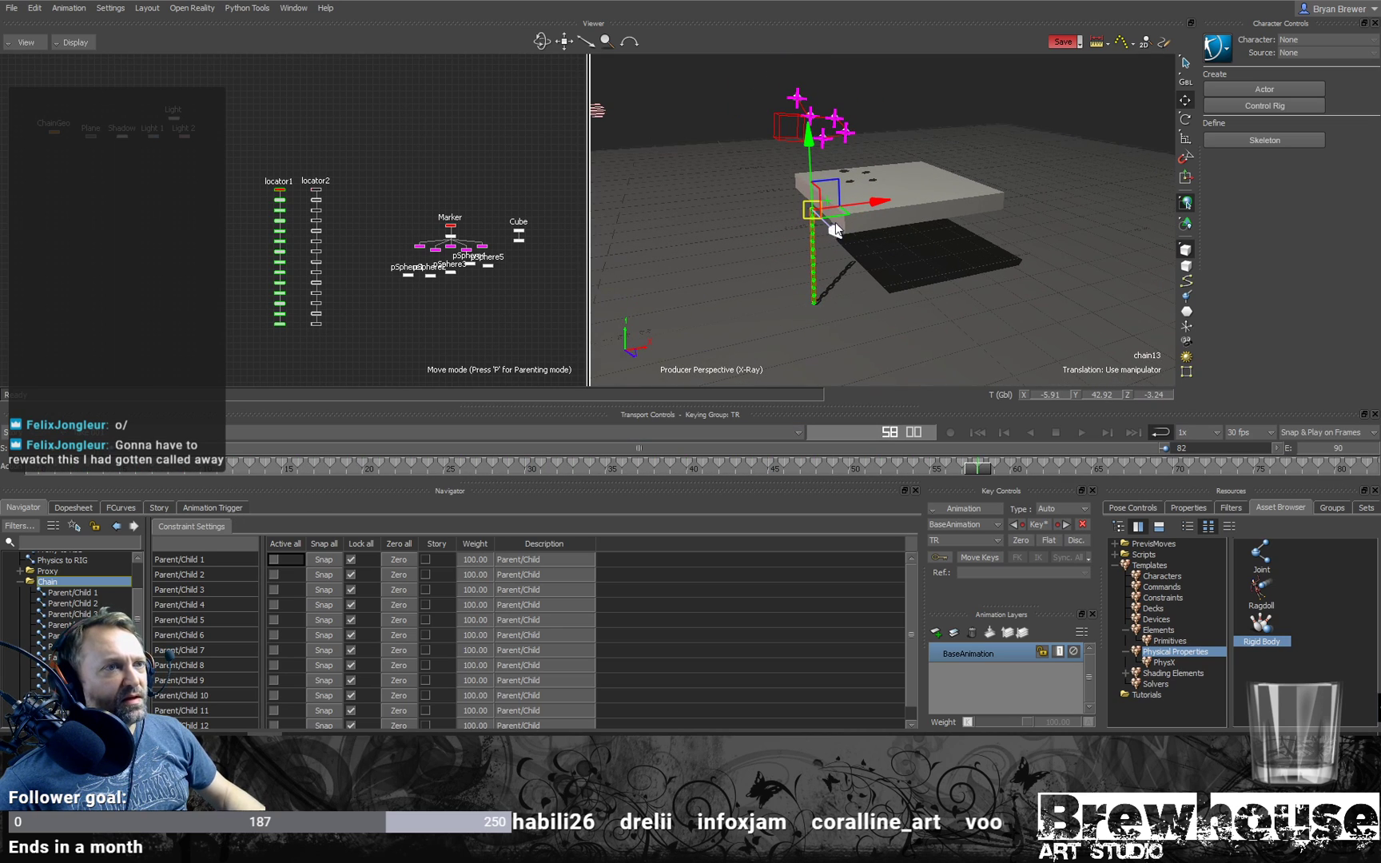
Step: Move only locator1 clear of the platform to about X -46 and play back the plotted chain motion from there
{"action": "left_click", "coordinate": [562, 255]}
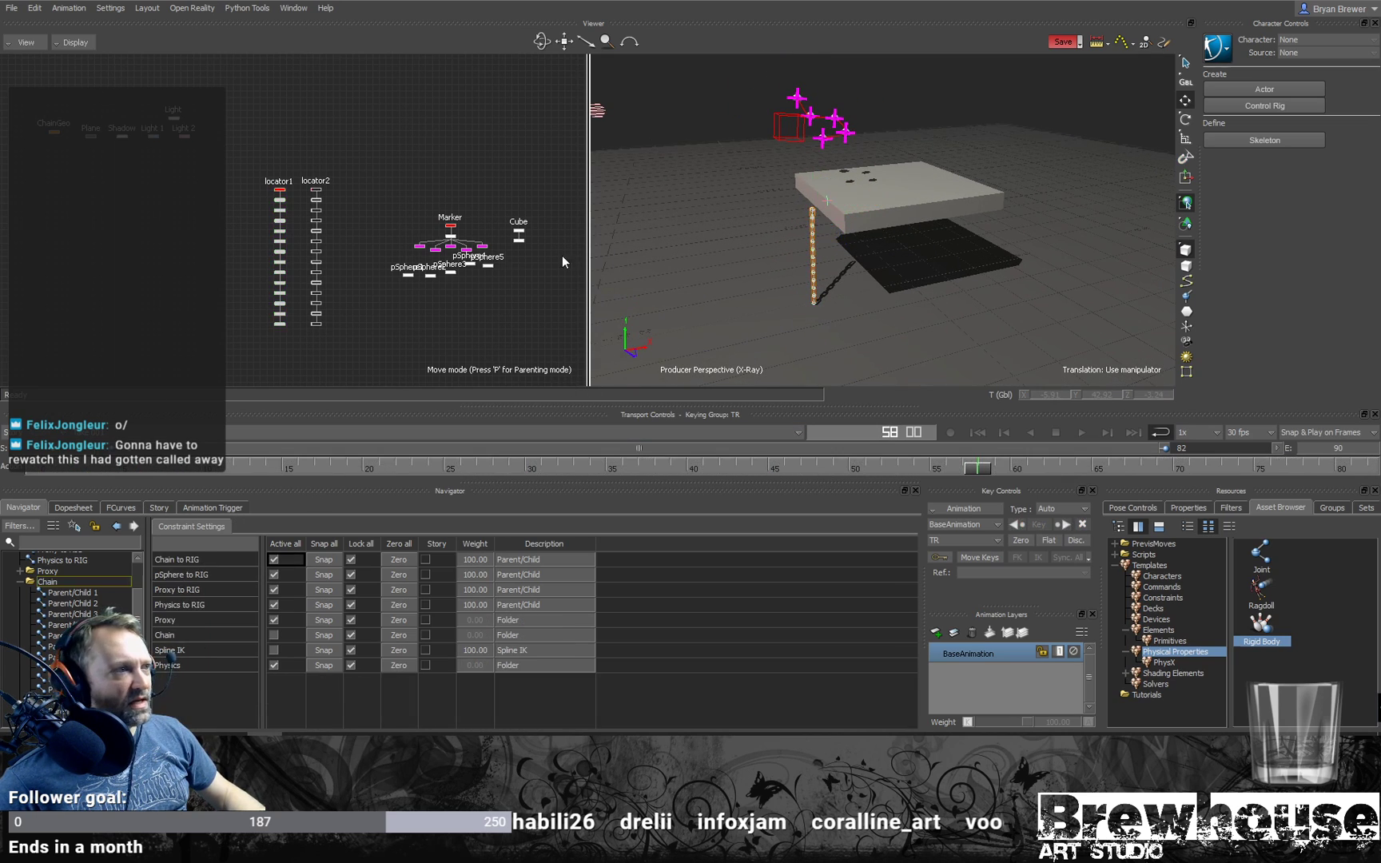
{"action": "left_click", "coordinate": [279, 189]}
{"action": "left_click_drag", "start_coordinate": [889, 193], "coordinate": [777, 214]}
{"action": "key", "text": "space"}
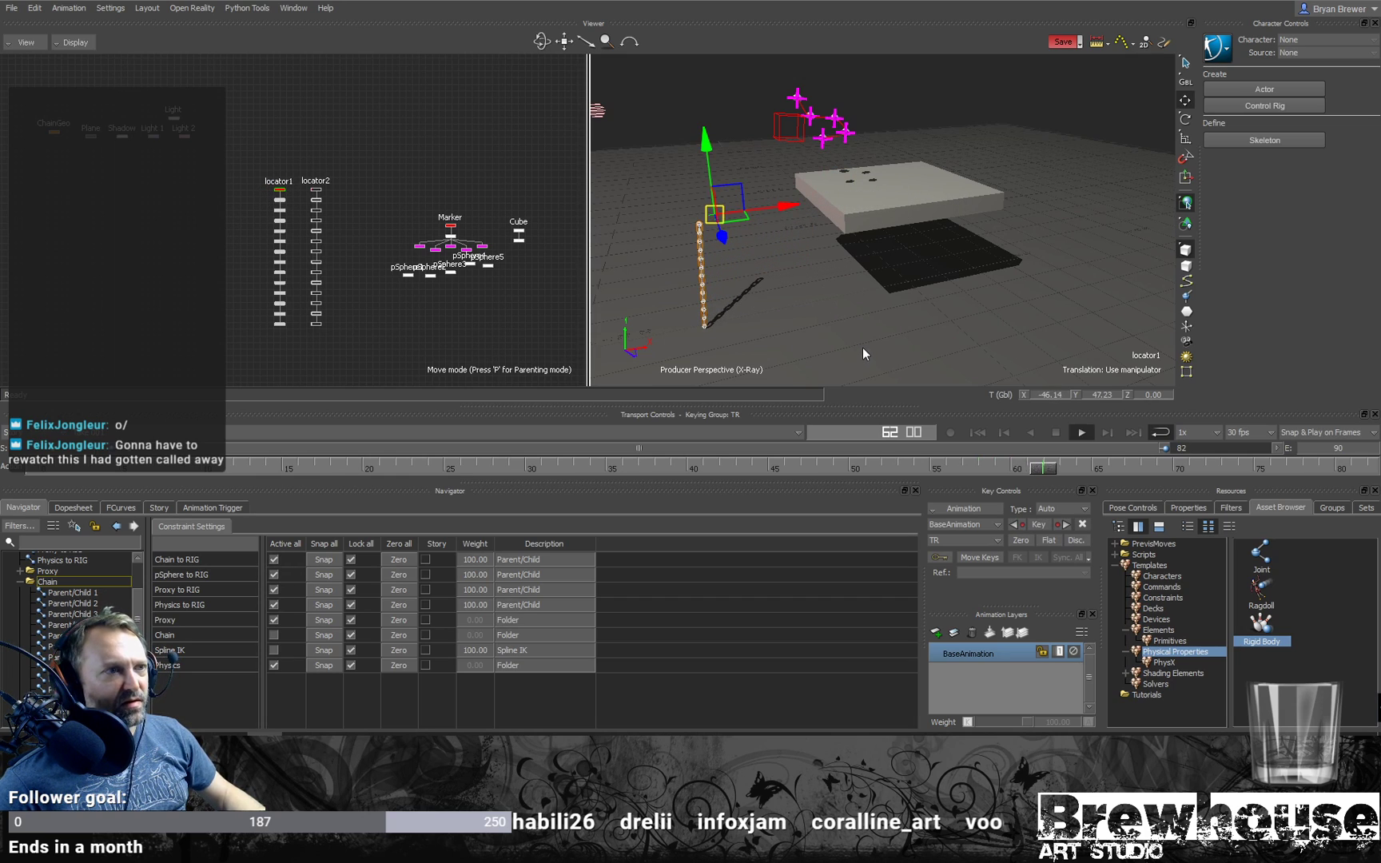
{"action": "key", "text": "space"}
{"action": "left_click_drag", "start_coordinate": [737, 468], "coordinate": [184, 496]}
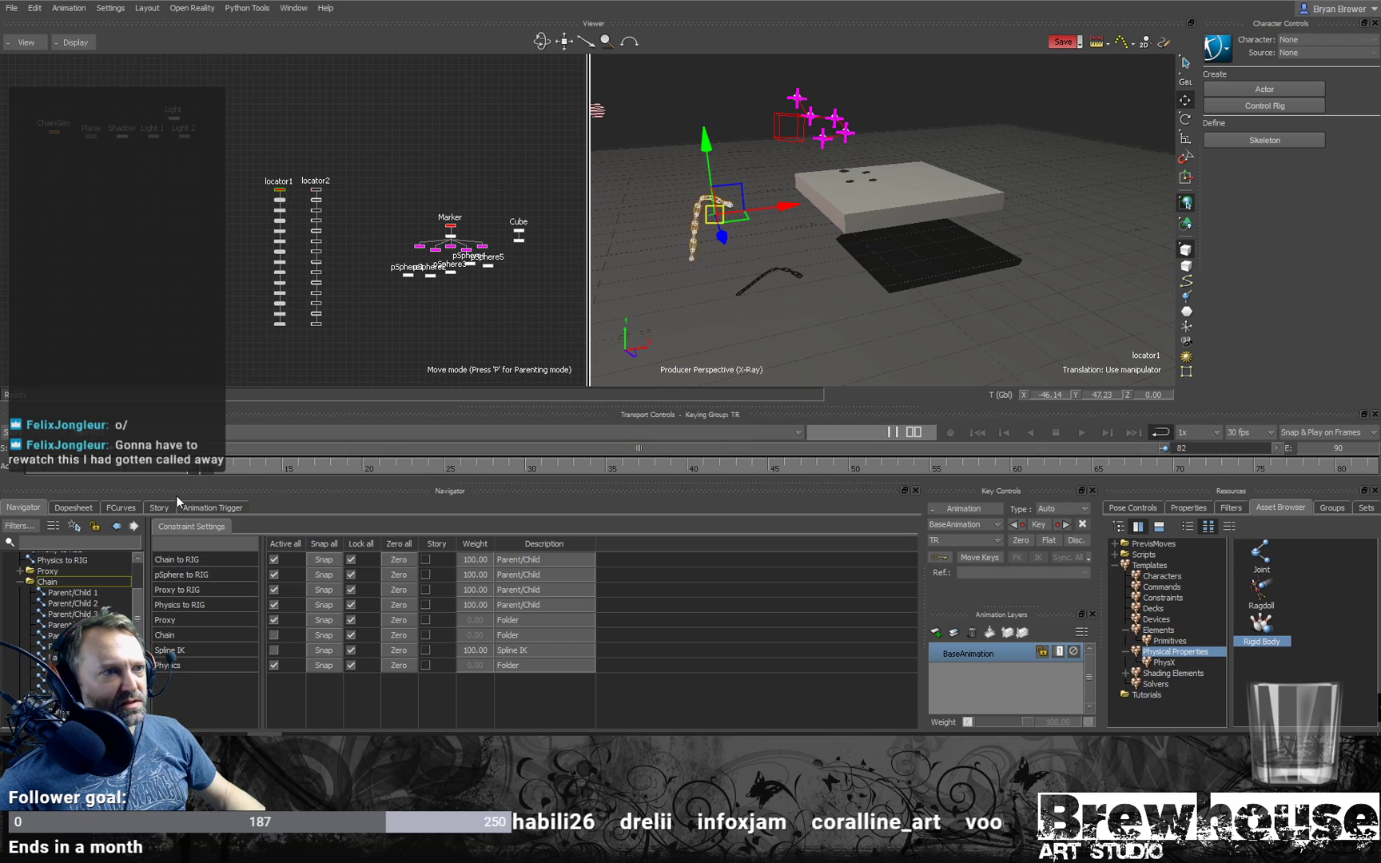
{"action": "key", "text": "space"}
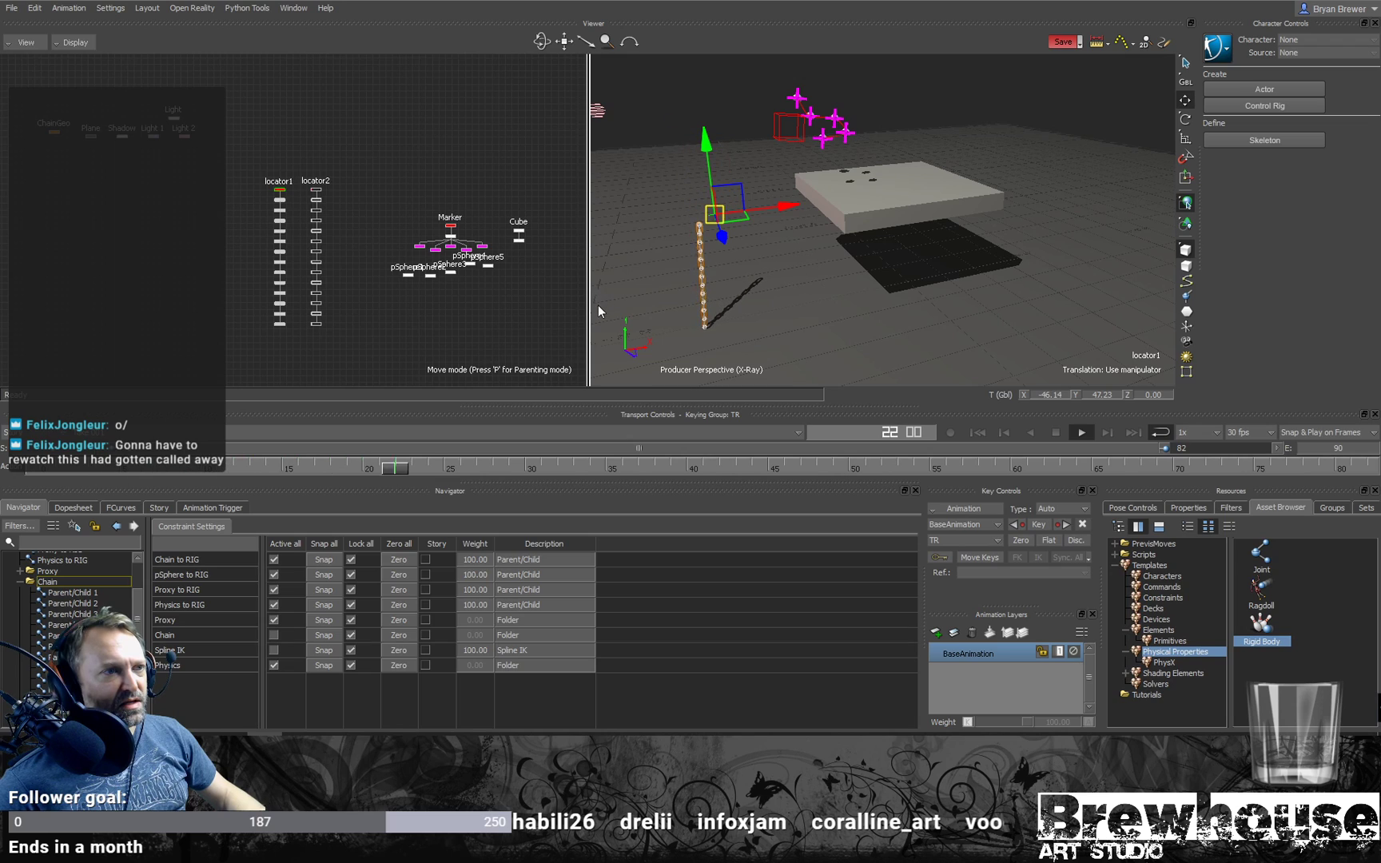
Step: Undo the locator1 move and return the timeline to frame 0
{"action": "key", "text": "ctrl+z"}
{"action": "key", "text": "space"}
{"action": "left_click_drag", "start_coordinate": [218, 471], "coordinate": [37, 469]}
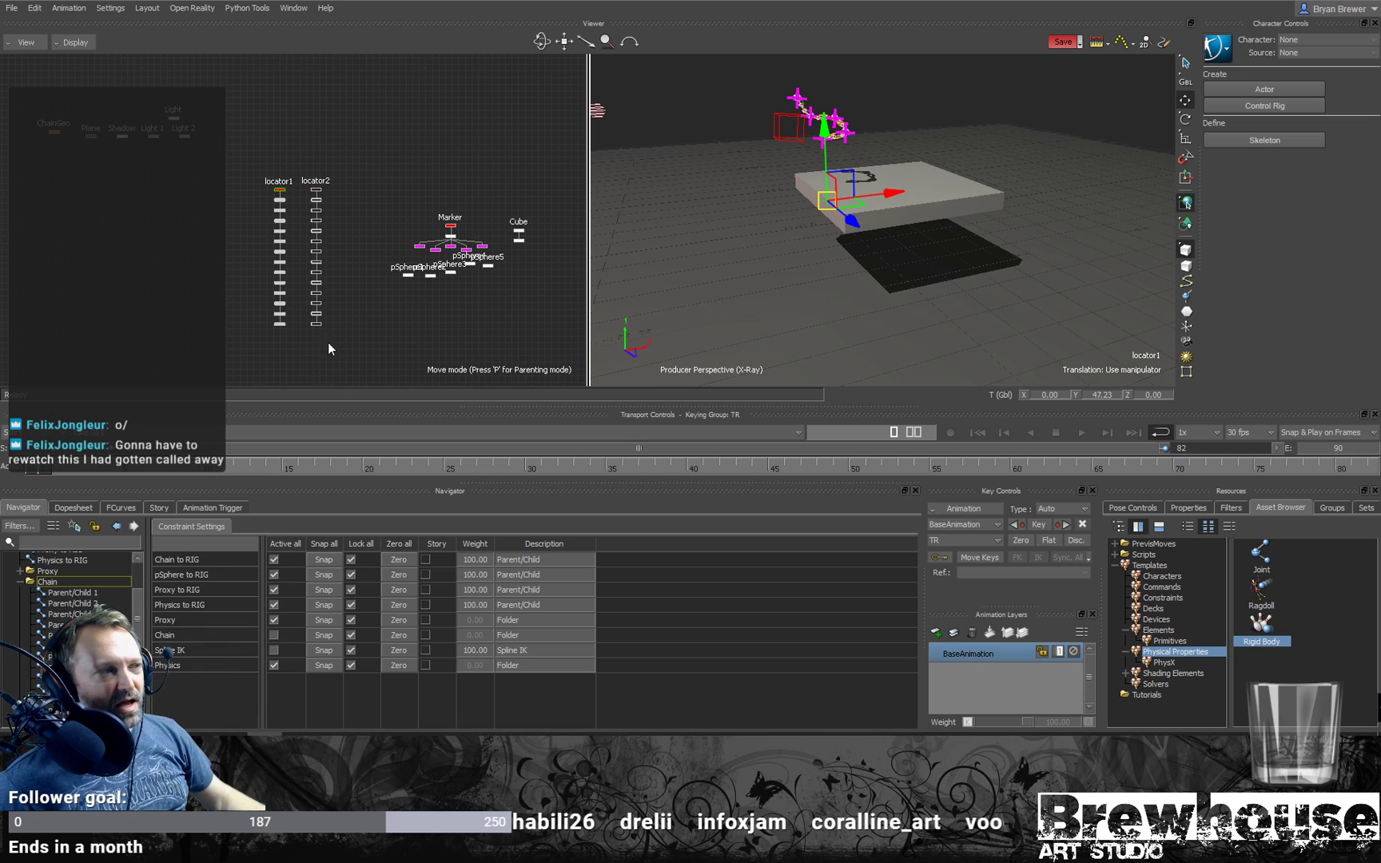
Step: Select the joints below locator2, switch the selection to the joints below locator1, and enlarge the viewer's height
{"action": "left_click_drag", "start_coordinate": [308, 210], "coordinate": [308, 211]}
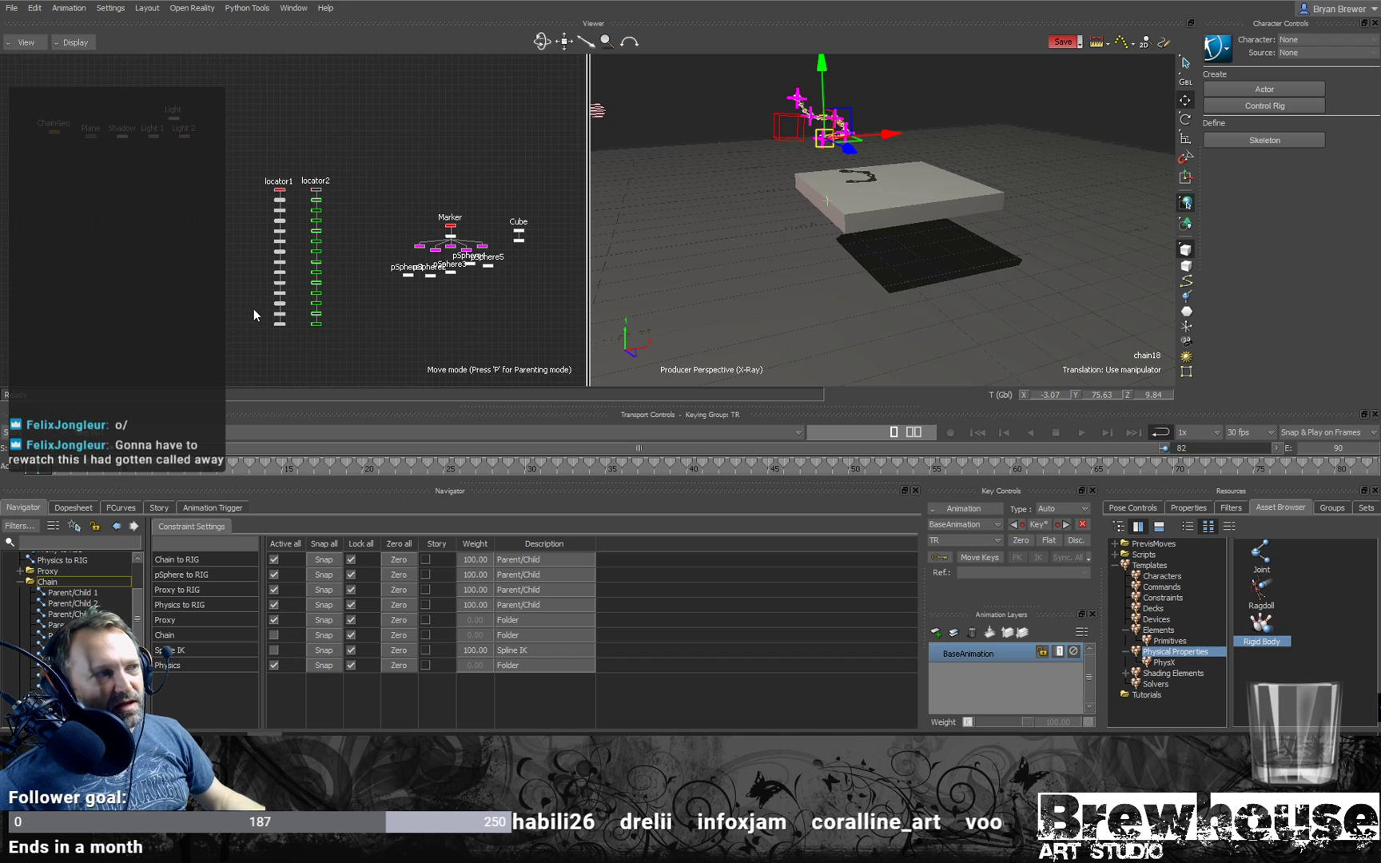
{"action": "left_click", "coordinate": [491, 318]}
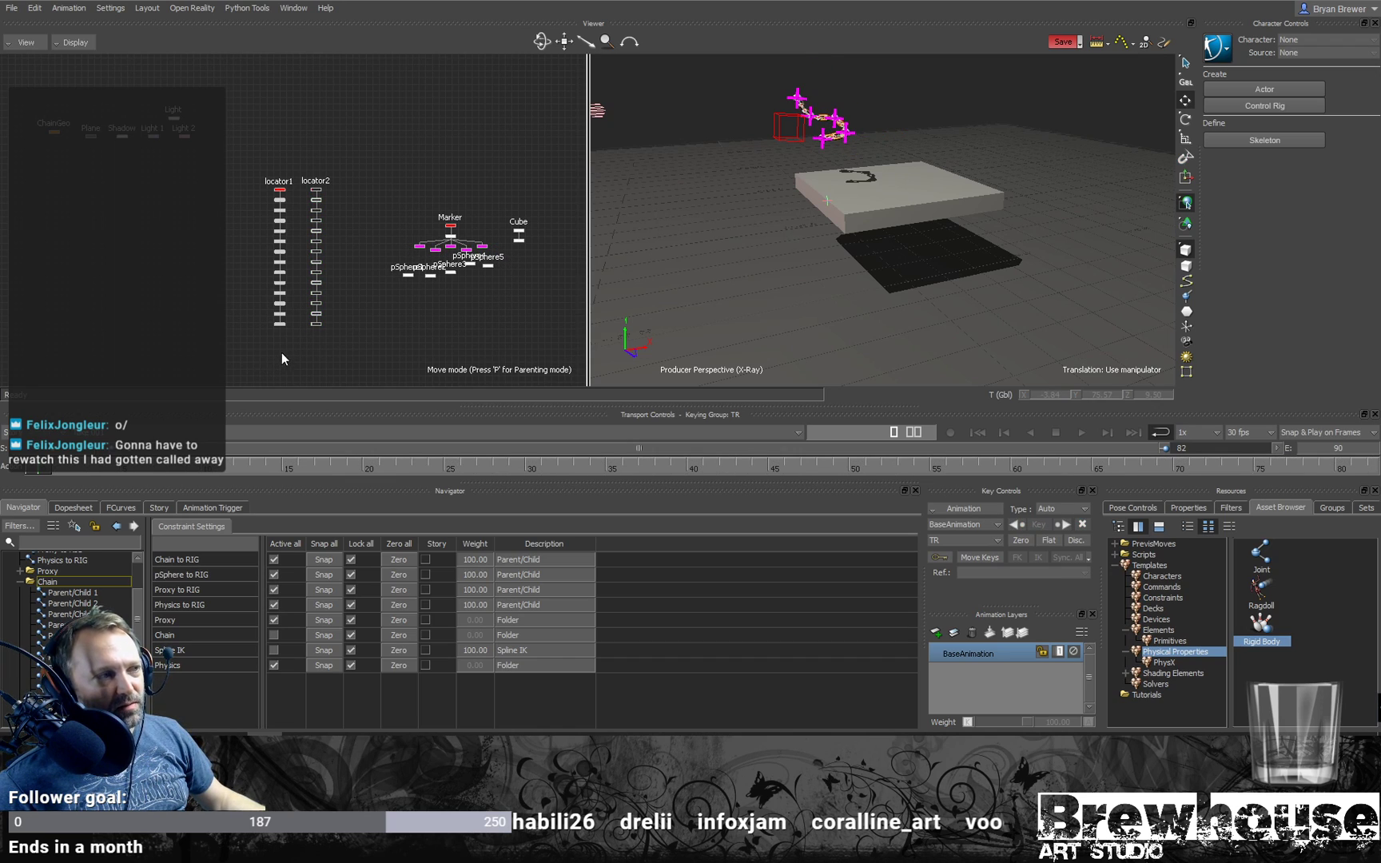
{"action": "left_click_drag", "start_coordinate": [246, 370], "coordinate": [300, 196]}
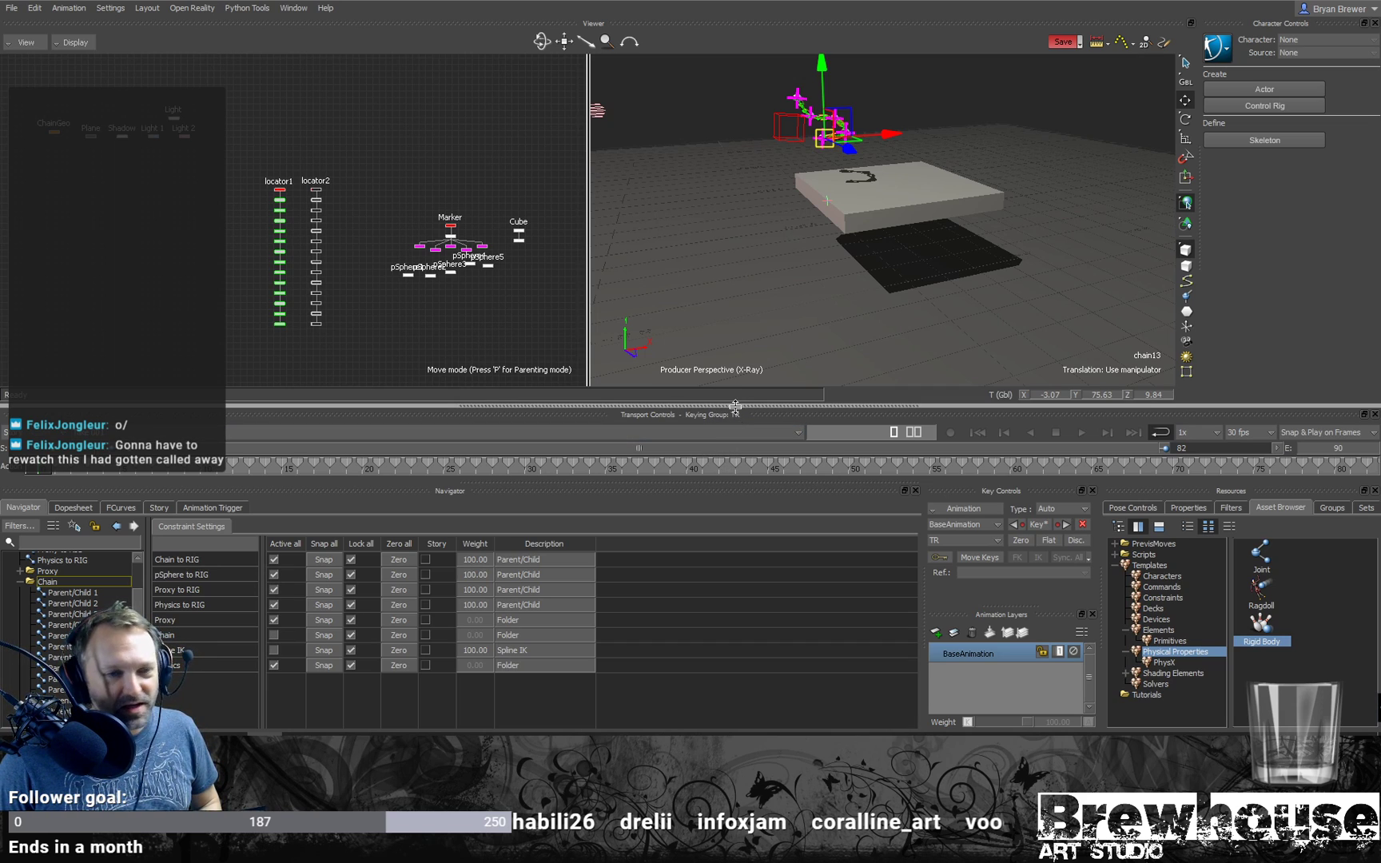
{"action": "left_click_drag", "start_coordinate": [735, 406], "coordinate": [733, 442]}
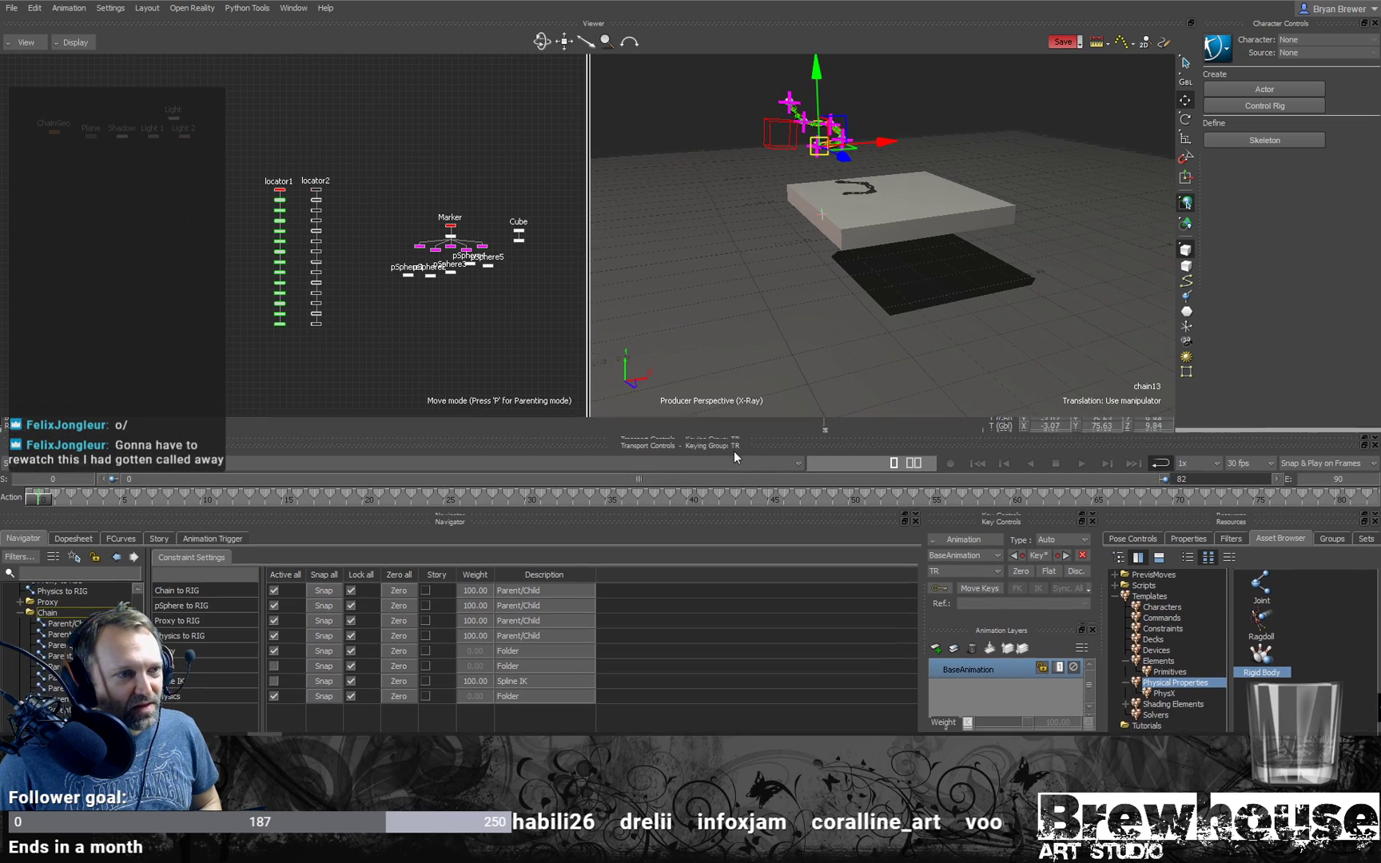